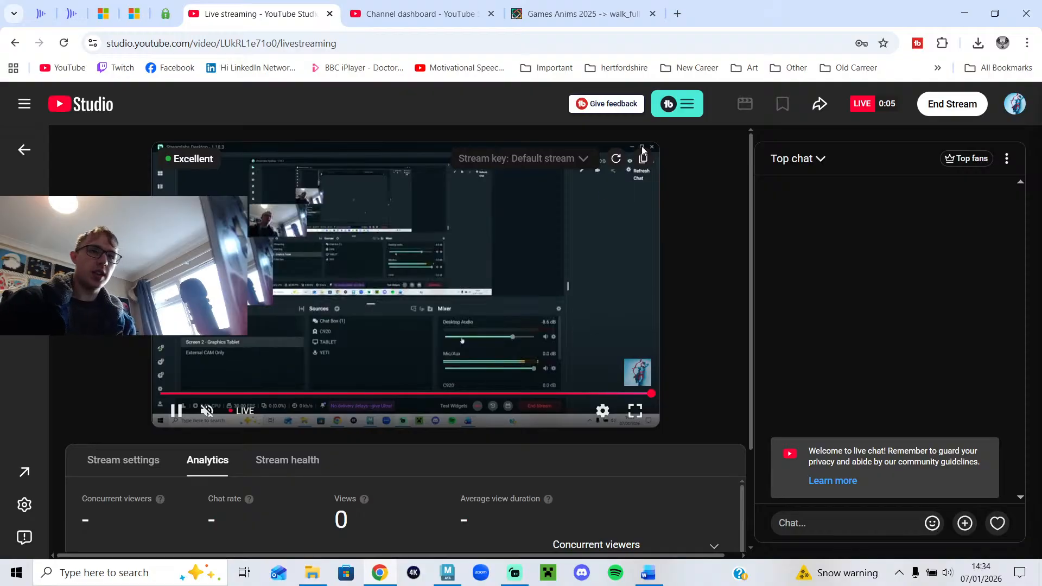
Switch to Streamlabs Desktop and enlarge the C920 webcam source across most of the stream preview.
click(514, 573)
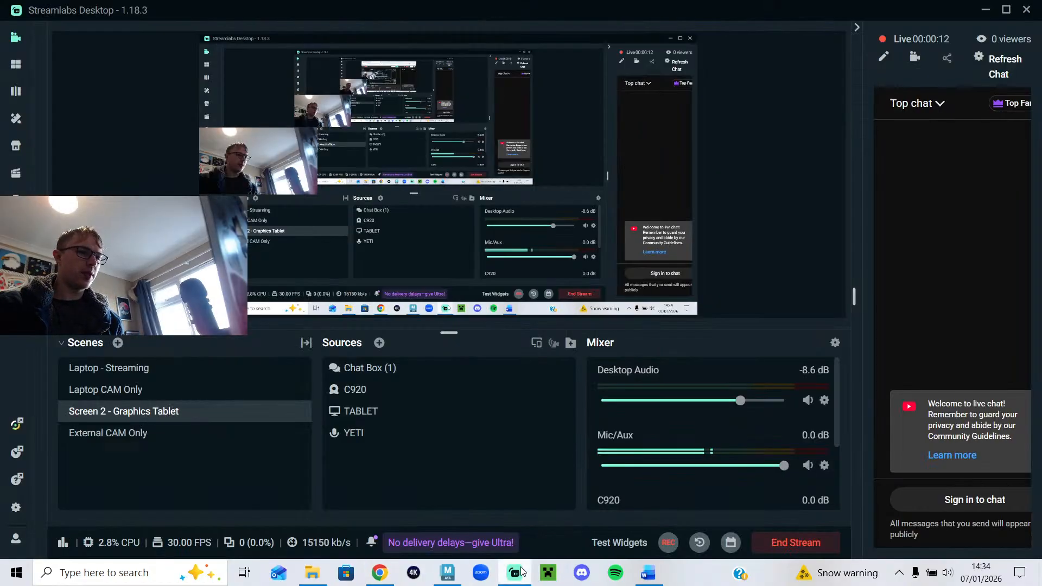
click(317, 193)
drag(319, 196, 532, 315)
drag(434, 244, 513, 202)
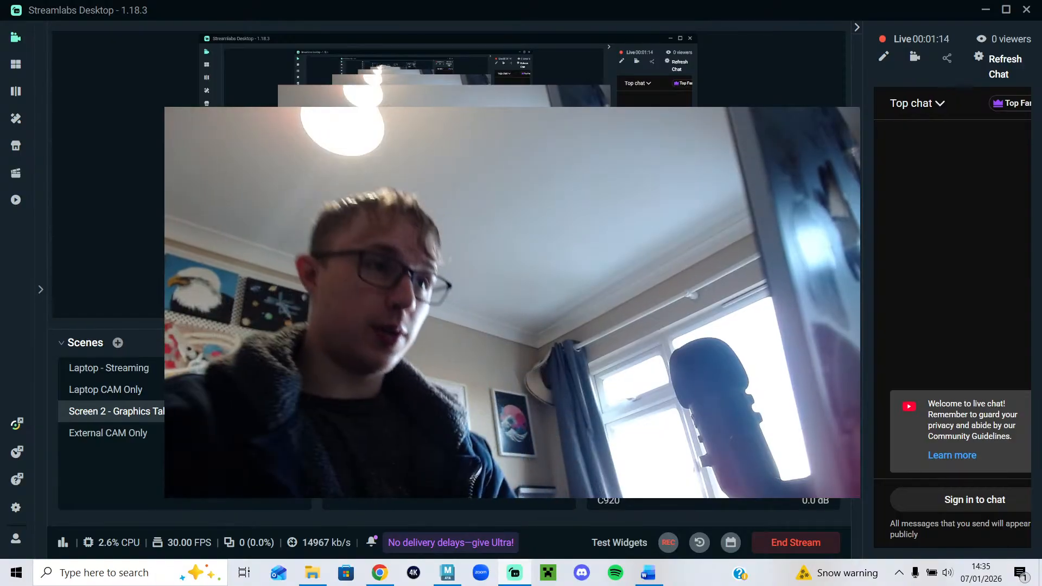
Shrink the C920 webcam source back to a small overlay and place it at the preview's left edge, around mid-height.
click(445, 180)
drag(611, 272, 380, 141)
drag(381, 143, 311, 124)
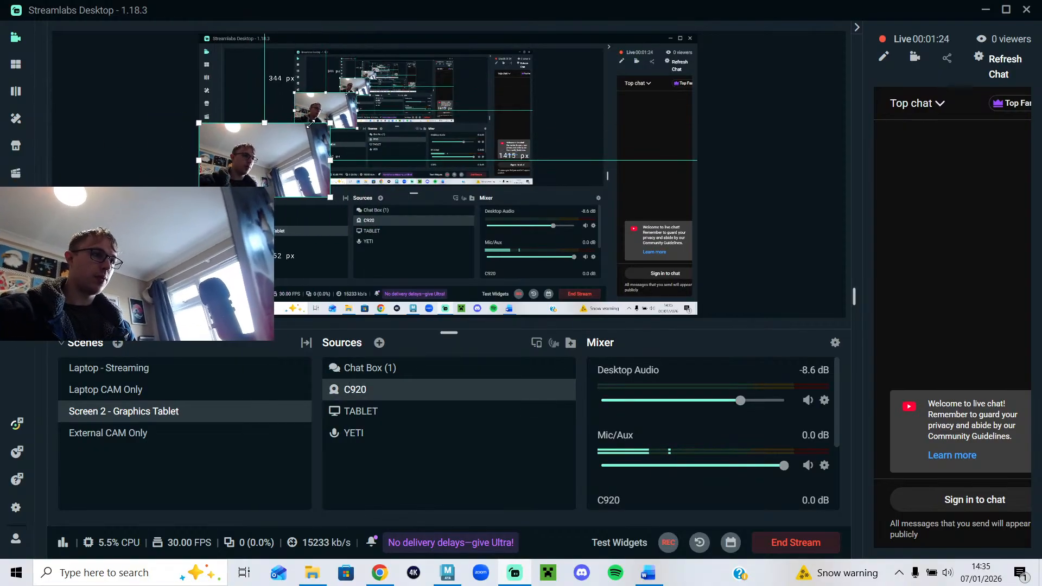
click(776, 166)
drag(261, 157, 261, 165)
click(773, 187)
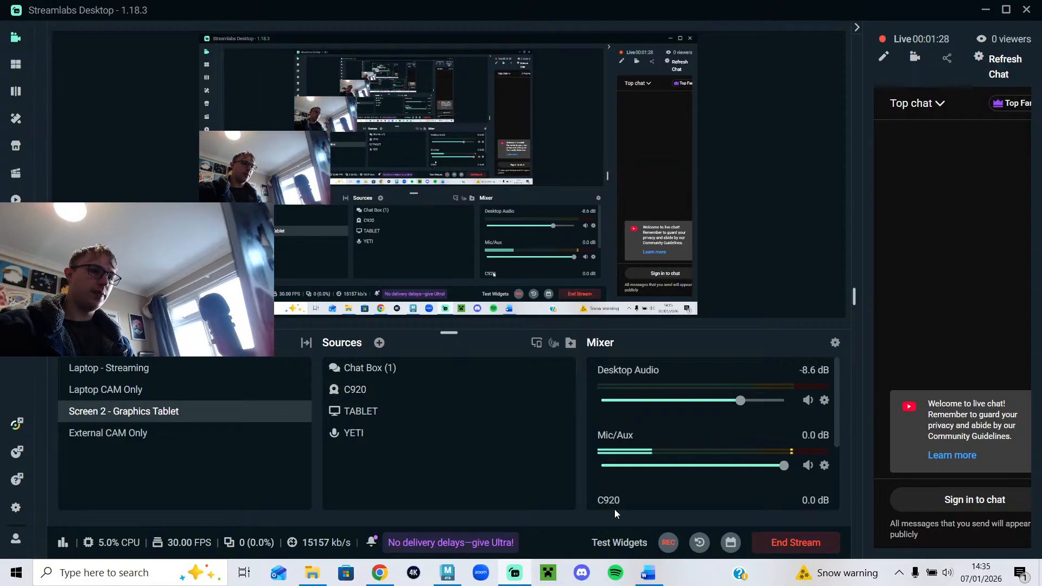
With Maya visible behind Streamlabs, shrink the C920 webcam overlay slightly so it covers less of the character, and return to Maya.
drag(795, 16, 744, 116)
click(448, 572)
click(516, 573)
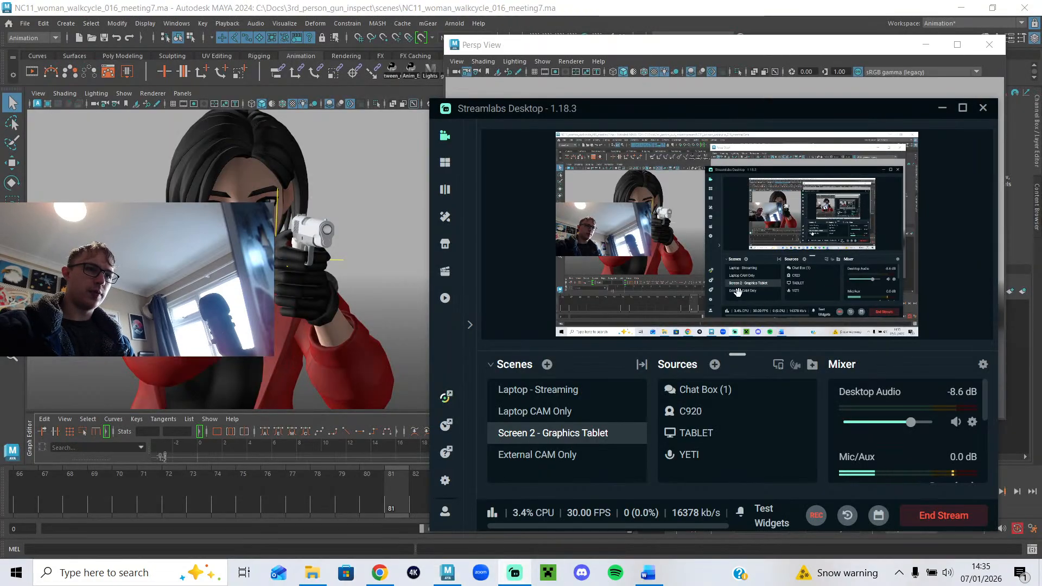
click(641, 247)
drag(650, 201, 639, 209)
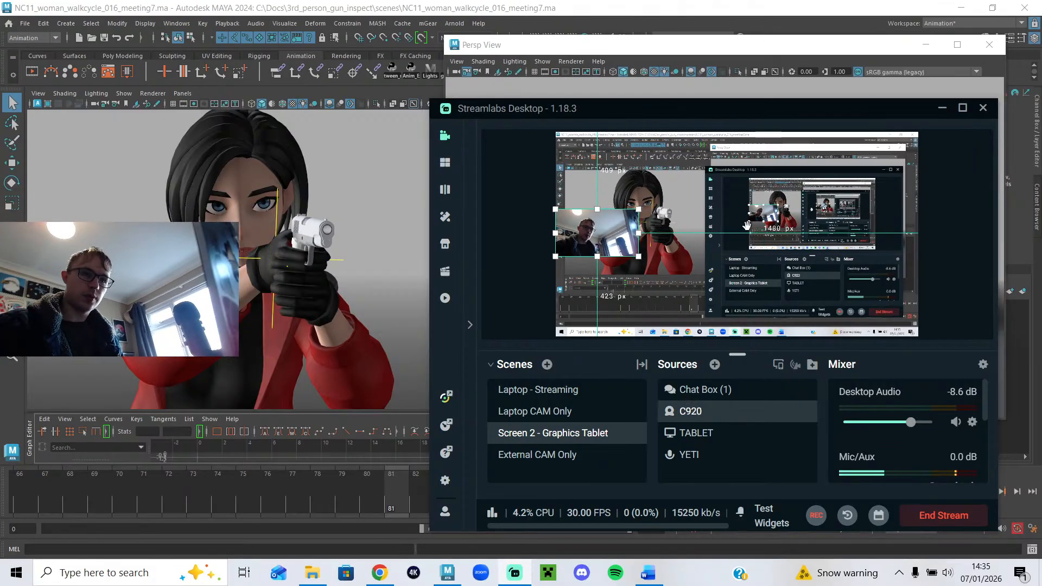
click(956, 227)
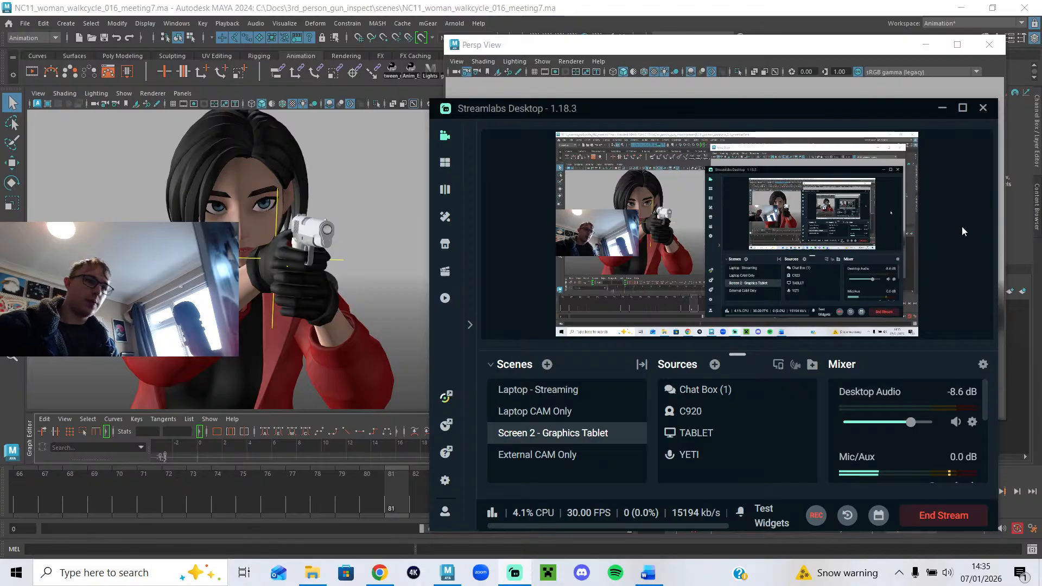
click(961, 108)
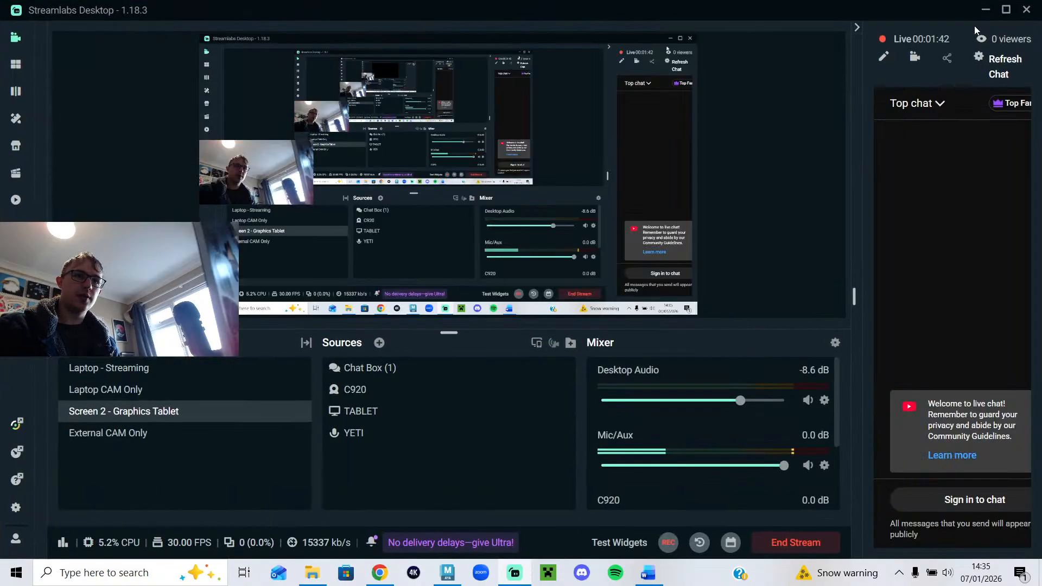
click(987, 12)
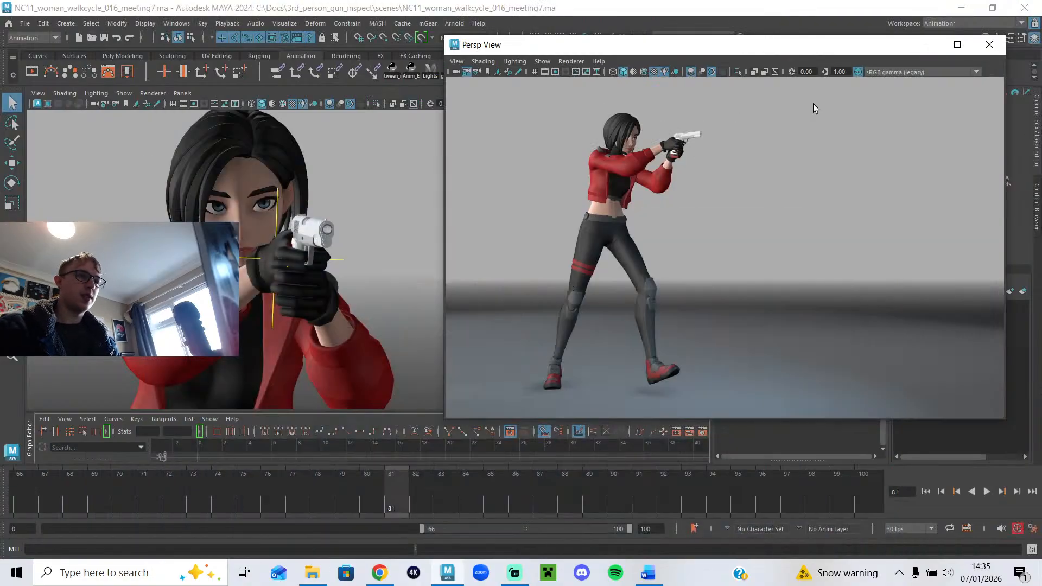
Play back the gun-aiming walk section and extend the playback range to start at frame 0.
click(986, 494)
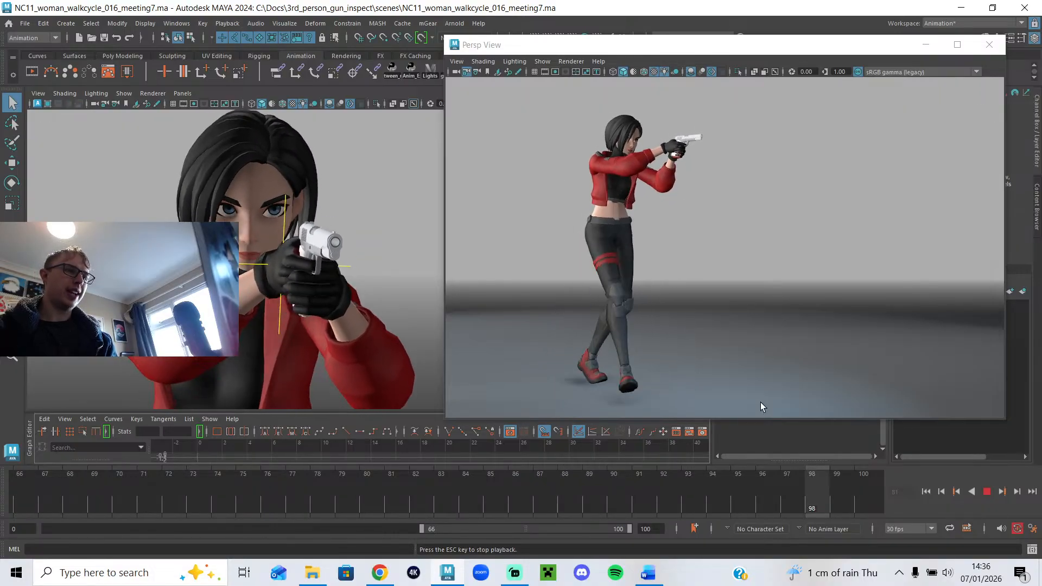
click(987, 491)
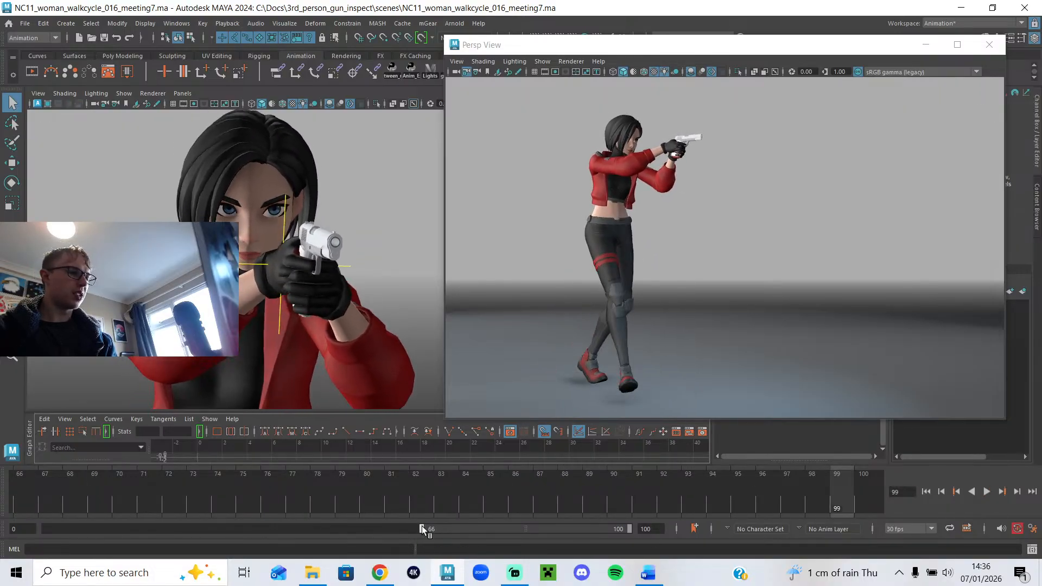
drag(423, 529, 44, 529)
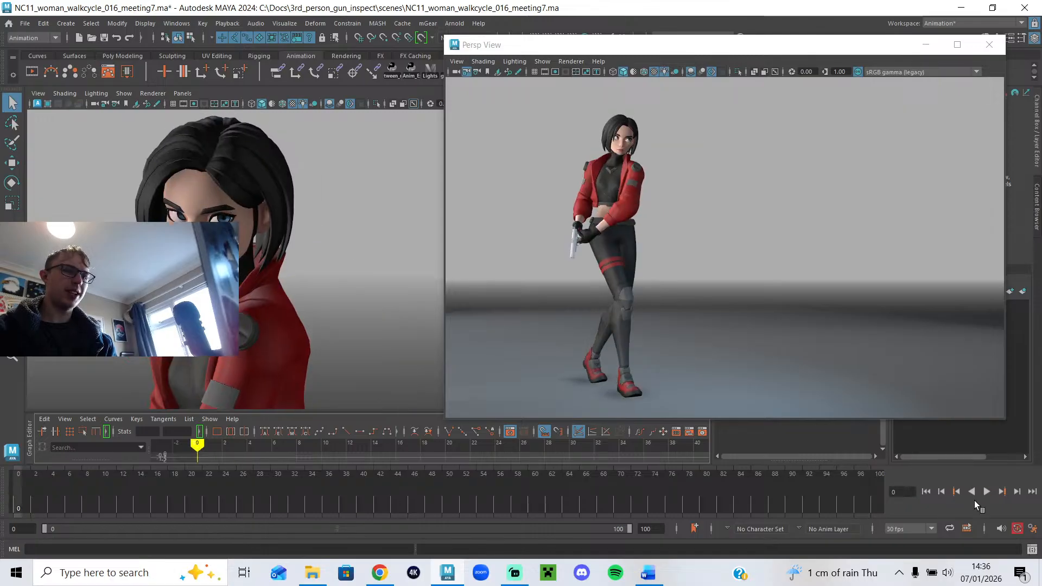
Play and scrub through frames 0 to 100 to examine the pistol walk and the transition into the aiming pose.
click(987, 492)
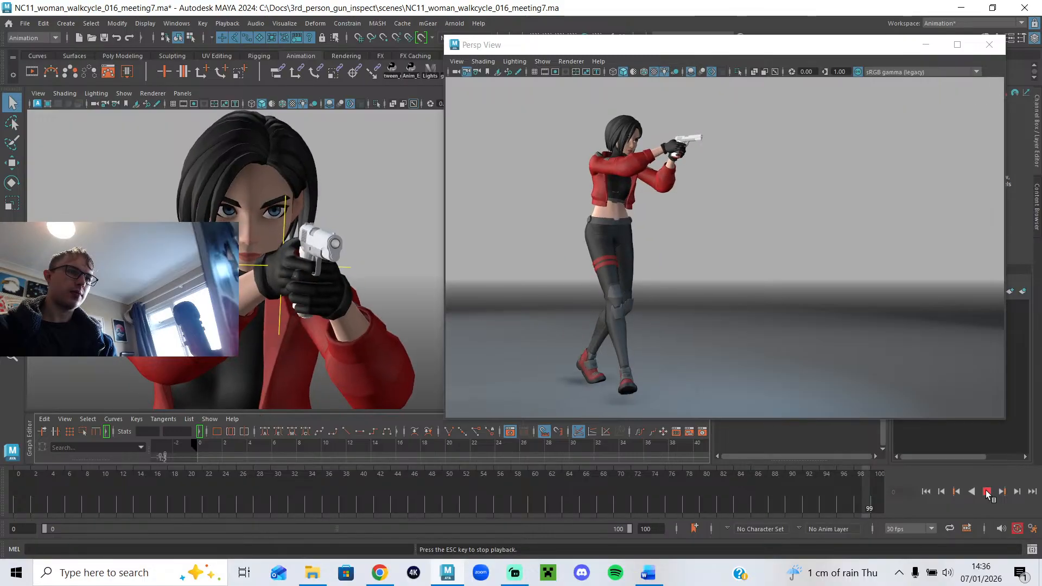
click(986, 491)
drag(233, 497, 83, 483)
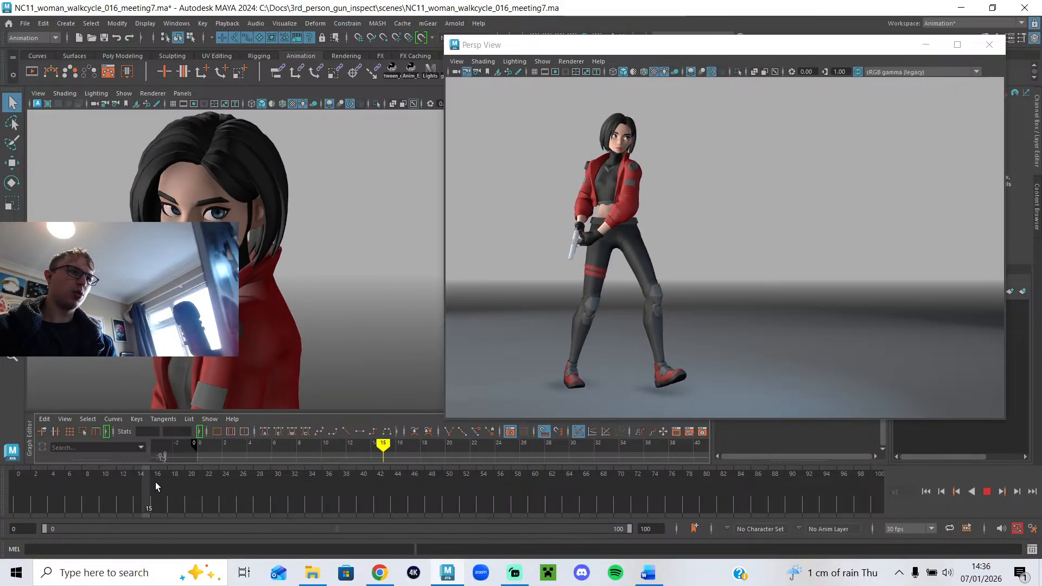
mouse_move(216, 484)
mouse_down()
mouse_move(111, 480)
mouse_move(551, 505)
mouse_move(405, 481)
mouse_move(589, 491)
mouse_move(363, 474)
mouse_up()
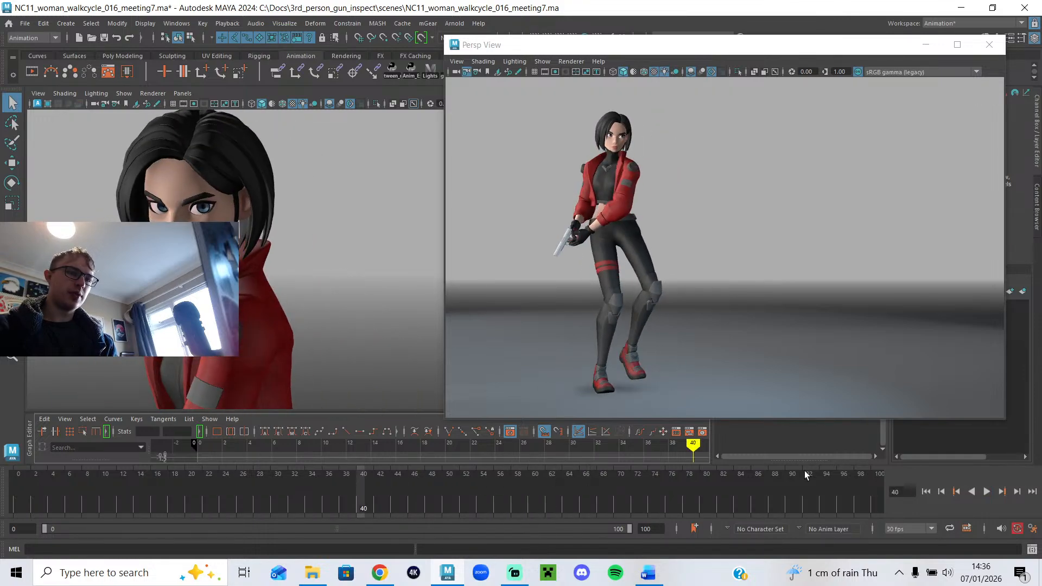
click(987, 491)
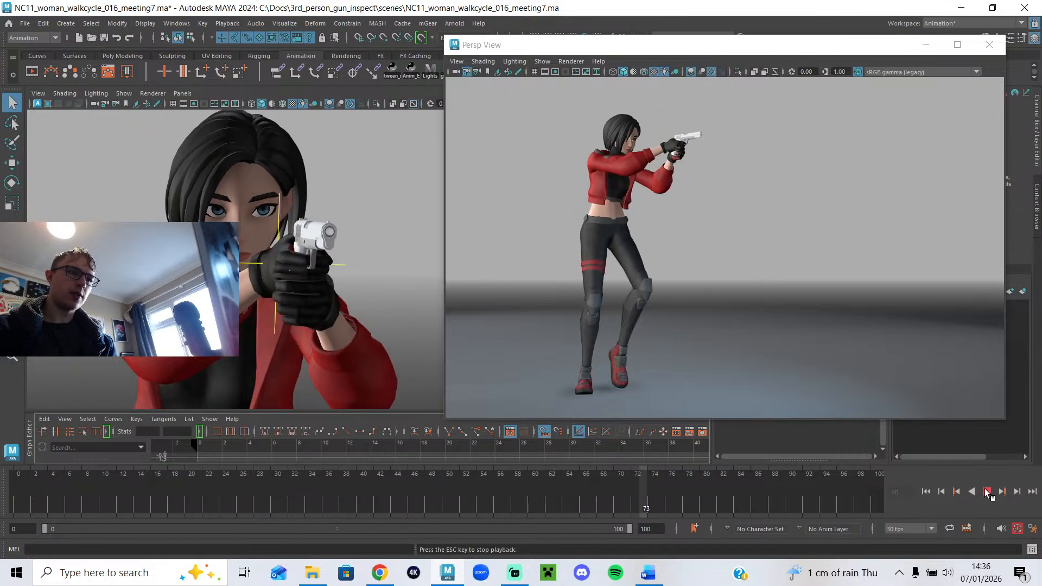
click(986, 491)
key(alt+v)
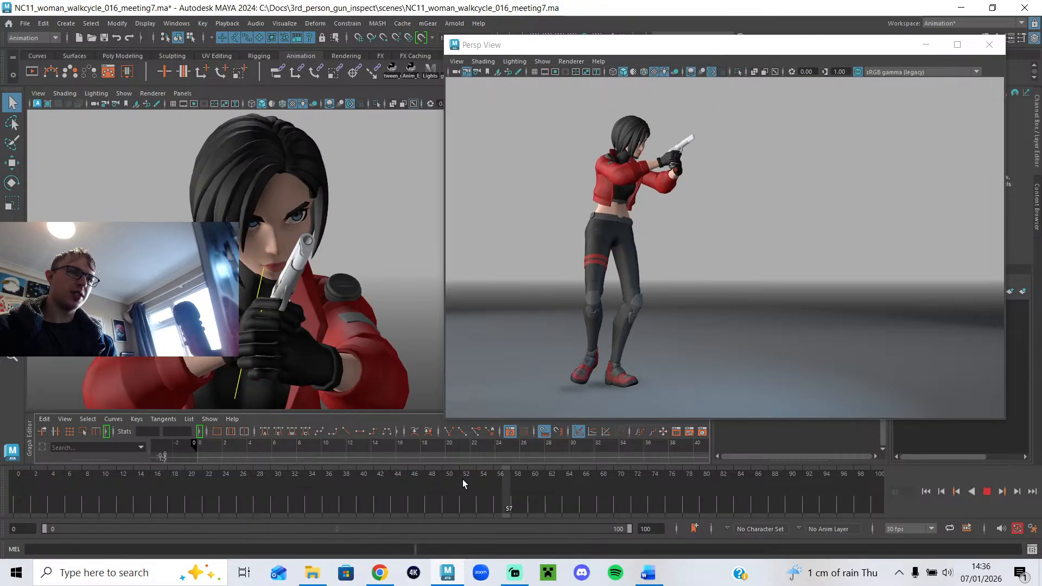
click(412, 478)
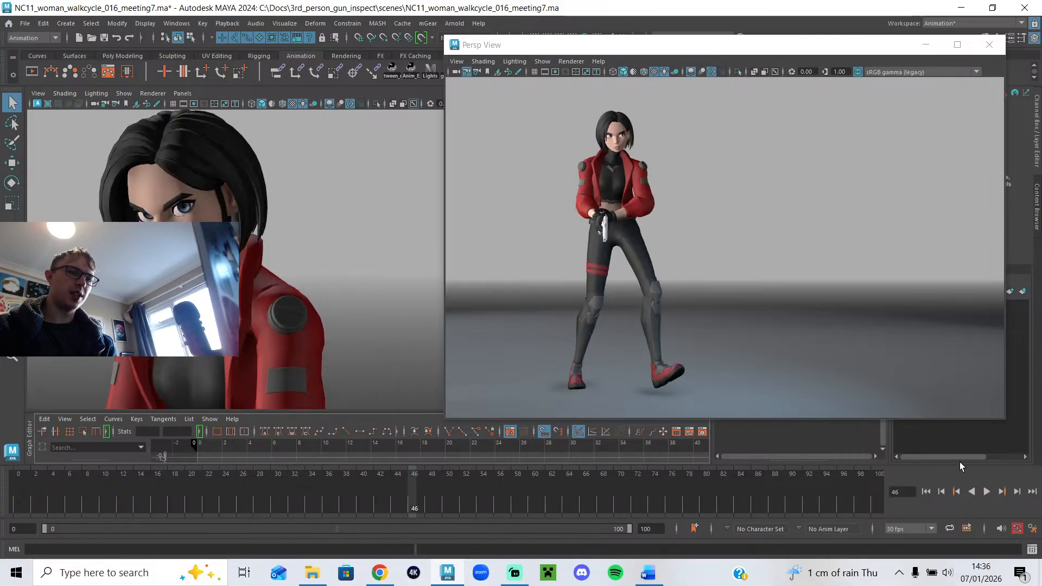
click(412, 505)
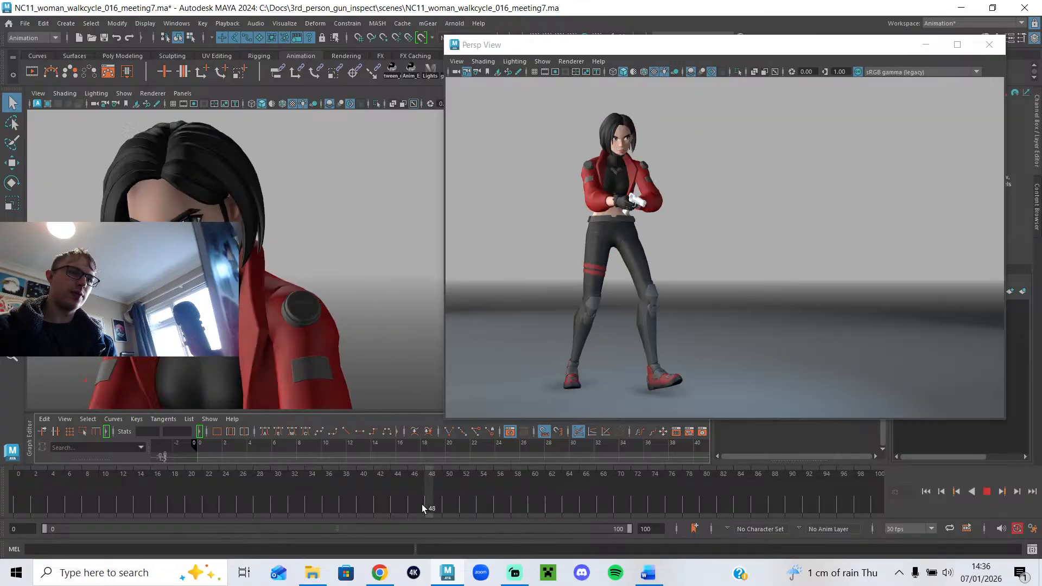
mouse_move(413, 505)
mouse_down()
mouse_move(443, 496)
mouse_move(428, 487)
mouse_move(470, 487)
mouse_move(560, 498)
mouse_move(598, 517)
mouse_move(484, 500)
mouse_move(577, 503)
mouse_move(553, 493)
mouse_move(591, 496)
mouse_move(559, 496)
mouse_move(581, 494)
mouse_move(574, 471)
mouse_move(591, 473)
mouse_up()
Check the live stream status and chat in Streamlabs Desktop, and return to Maya.
click(523, 568)
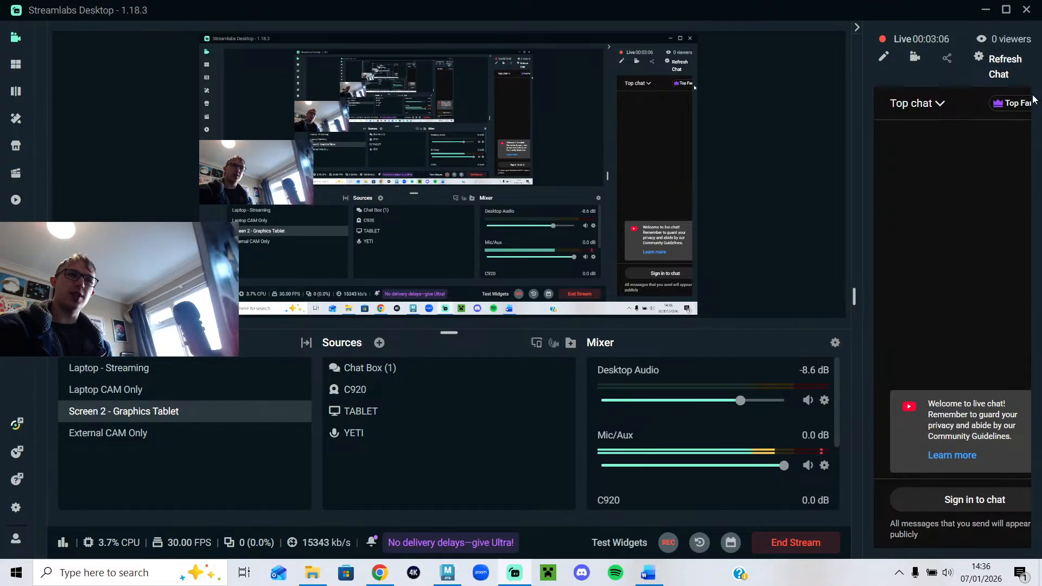
click(986, 9)
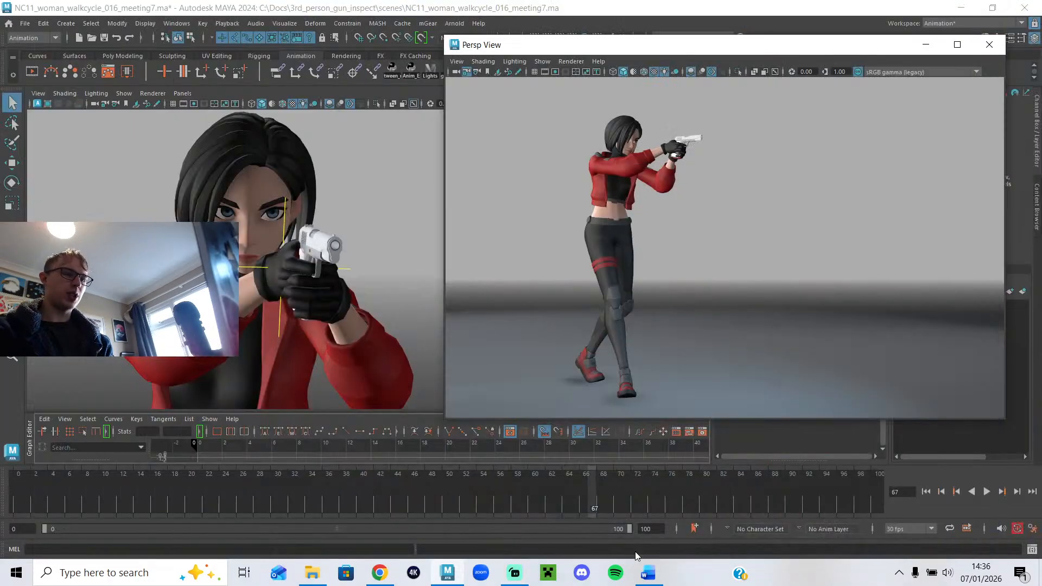
click(513, 573)
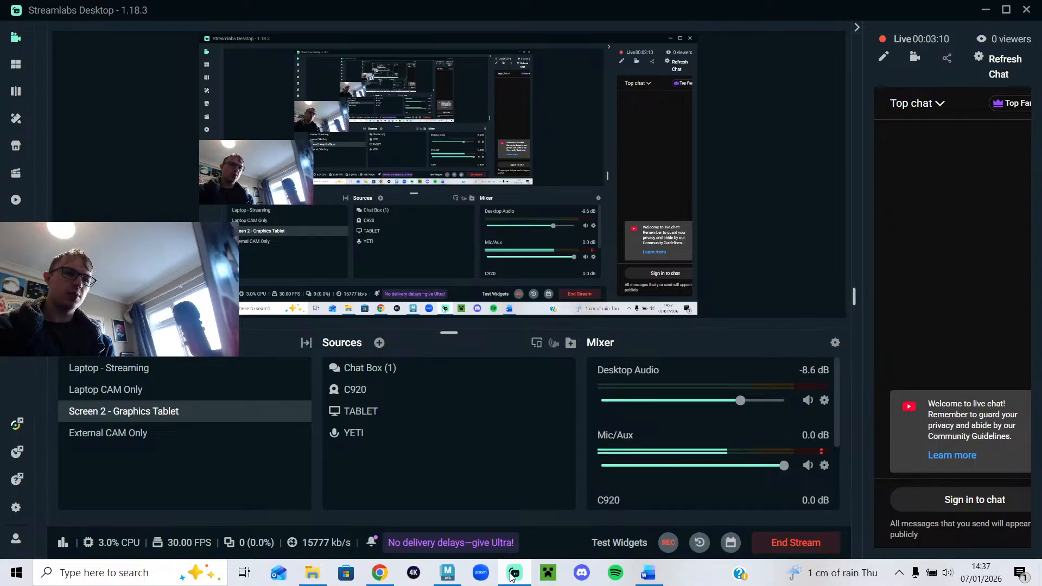
click(513, 573)
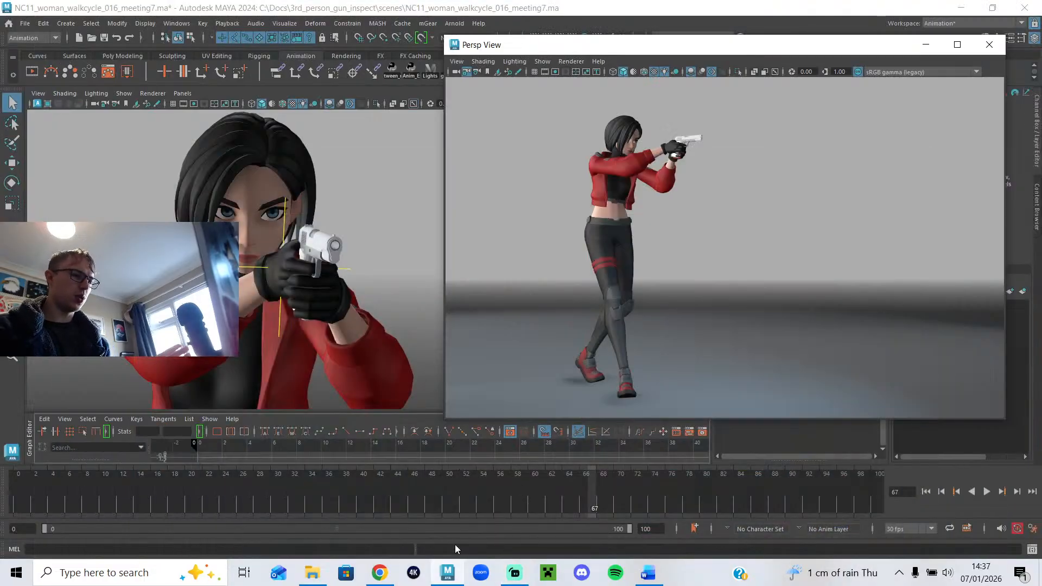
Read the knees-and-toes feedback under "Walk cycle pistol" in the Word meeting notes, and return to Maya.
click(646, 575)
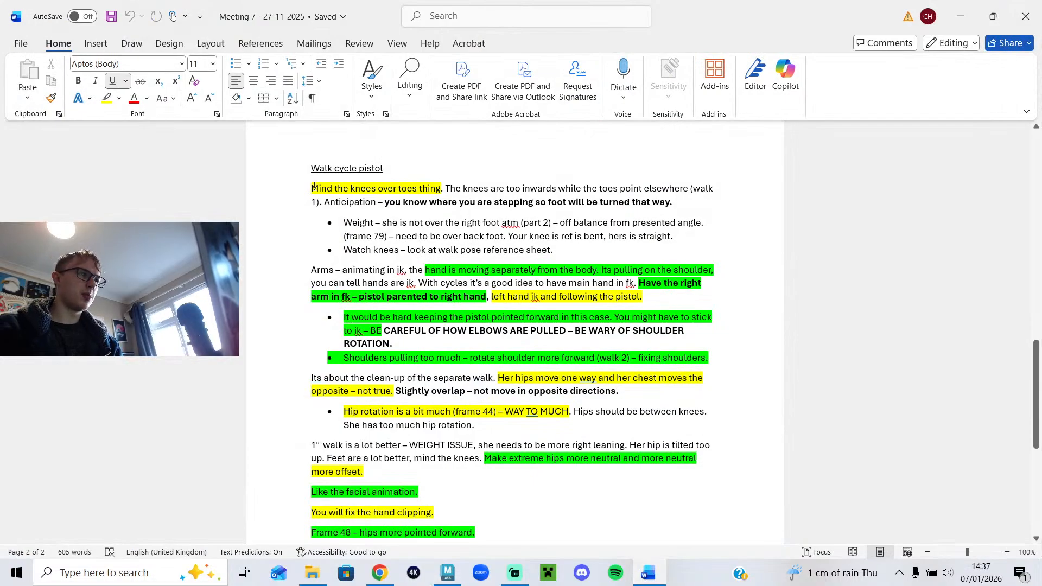
click(580, 202)
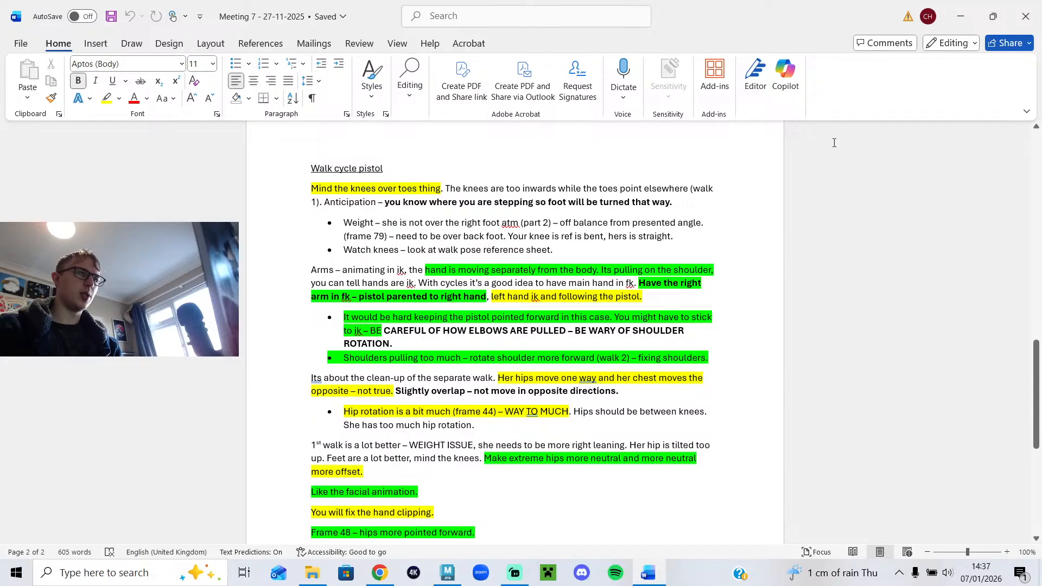
click(961, 18)
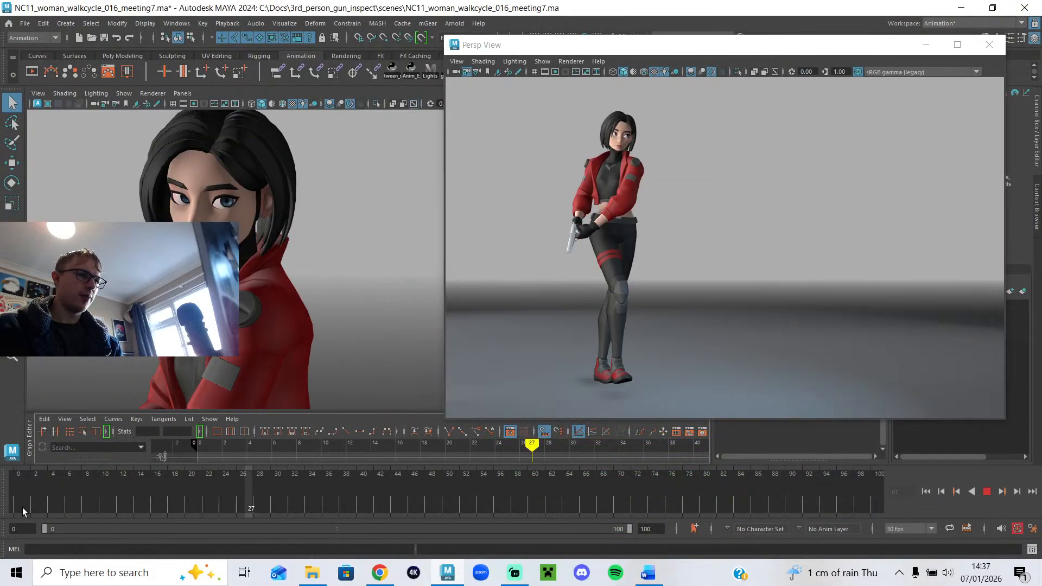
Minimize the floating Persp View and enlarge the Graph Editor, keeping the character's legs framed in the main viewport.
scroll(289, 344, down, 5)
alt+middle_drag(400, 281, 387, 260)
scroll(383, 265, down, 7)
scroll(381, 266, up, 6)
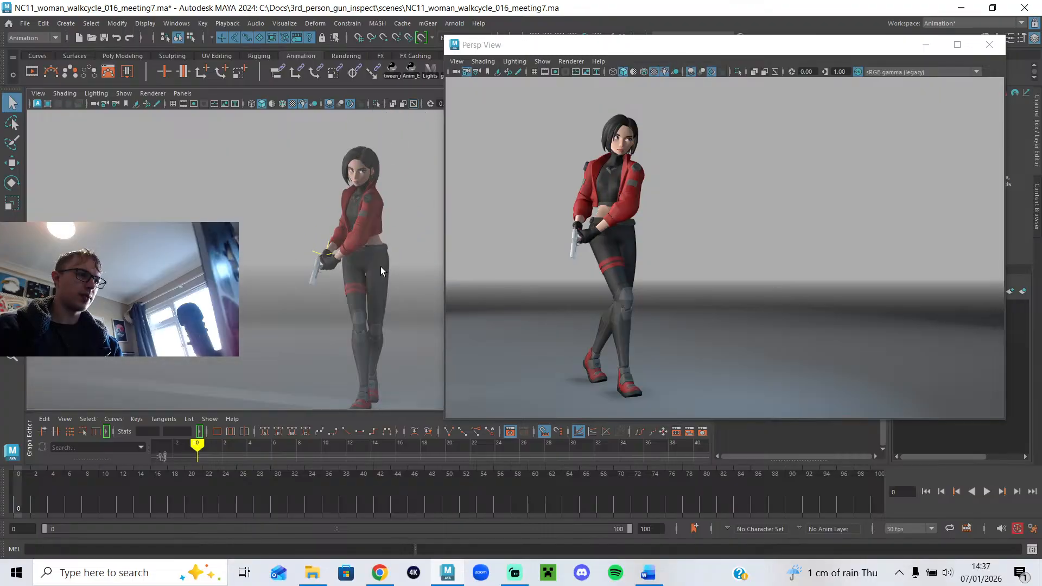
click(926, 44)
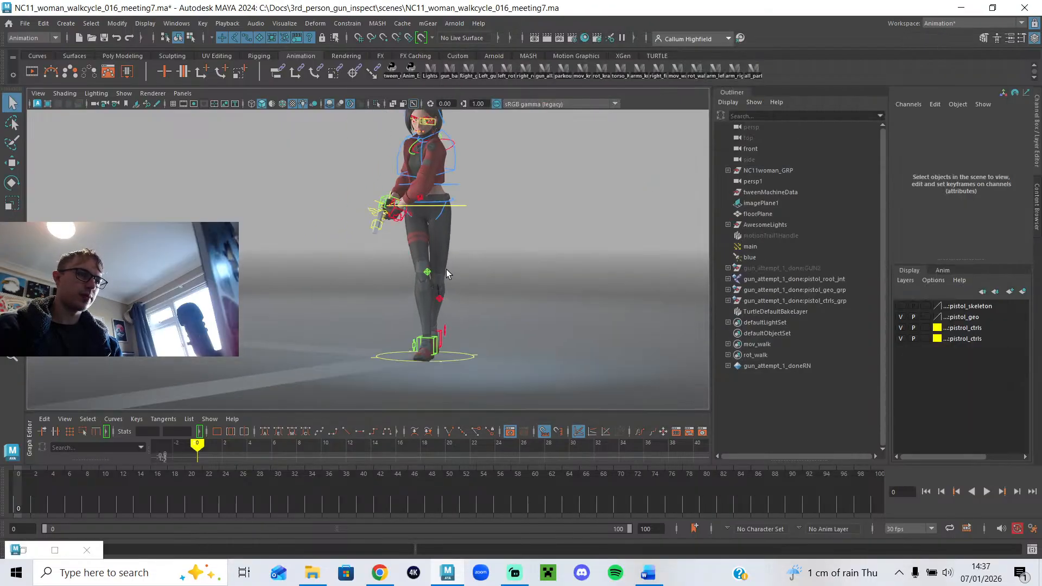
scroll(443, 282, down, 2)
drag(444, 342, 444, 342)
scroll(465, 235, up, 3)
alt+middle_drag(465, 238, 426, 235)
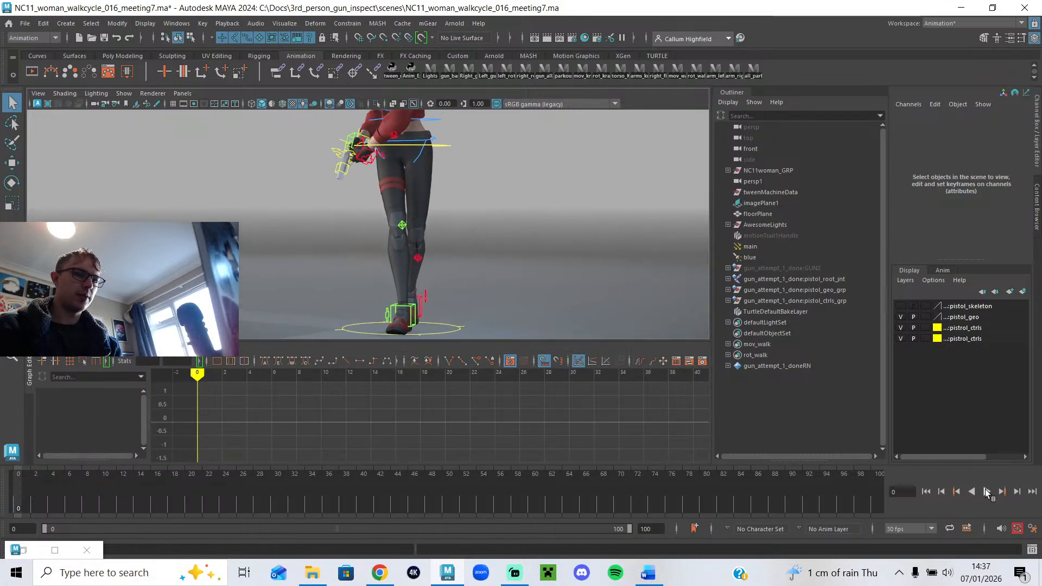
Check the first walk's legs in playback, return to frame 0 and shorten the playback range to frames 0–34.
click(987, 491)
click(987, 492)
drag(250, 477, 17, 478)
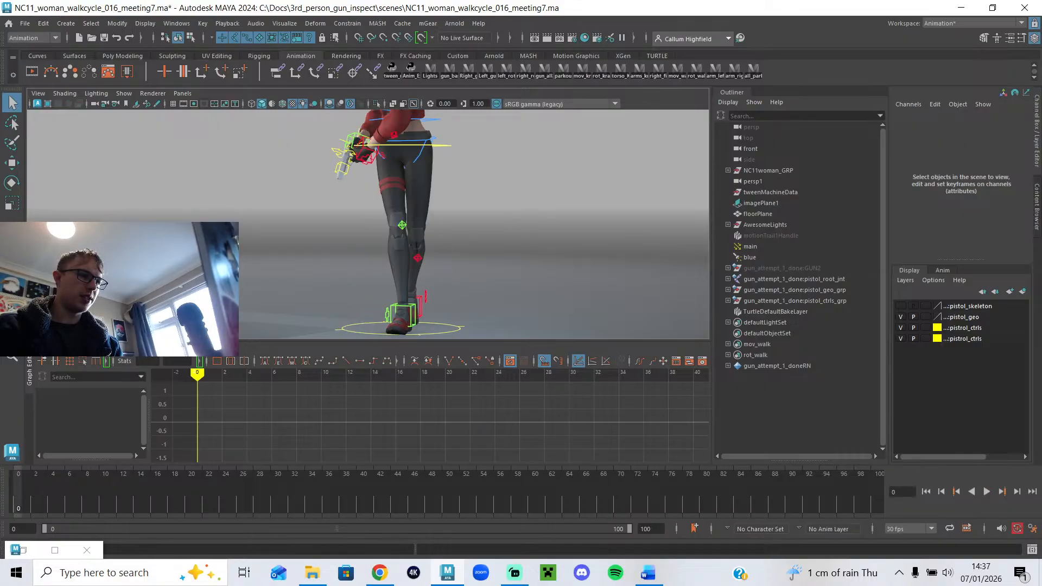
double_click(622, 526)
Switch the gridded view in the four-view layout to a perspective camera and maximize it, with the character seen from the front.
key(space)
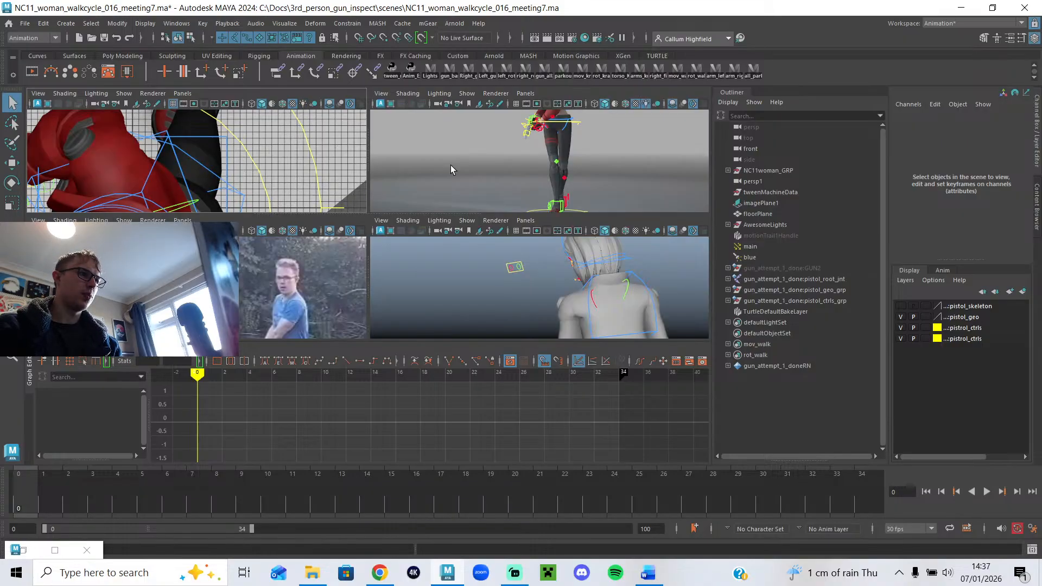
scroll(506, 157, up, 8)
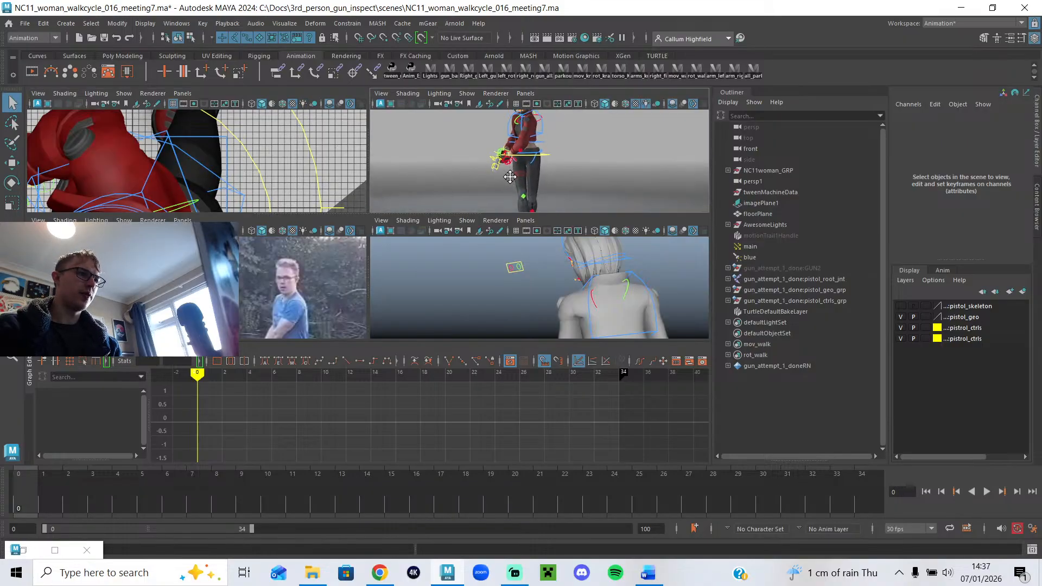
scroll(187, 134, down, 4)
click(181, 93)
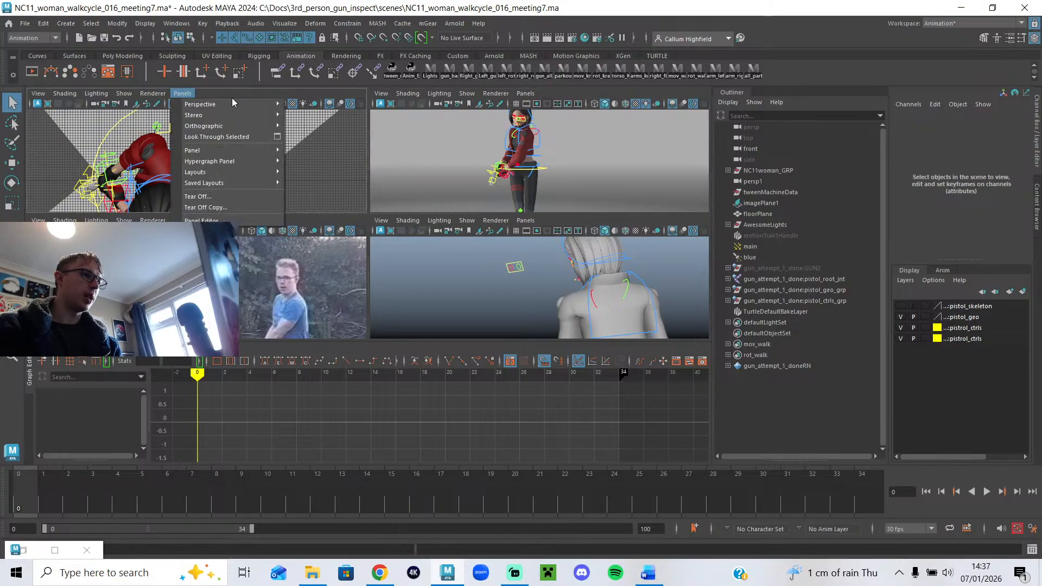
click(303, 109)
key(space)
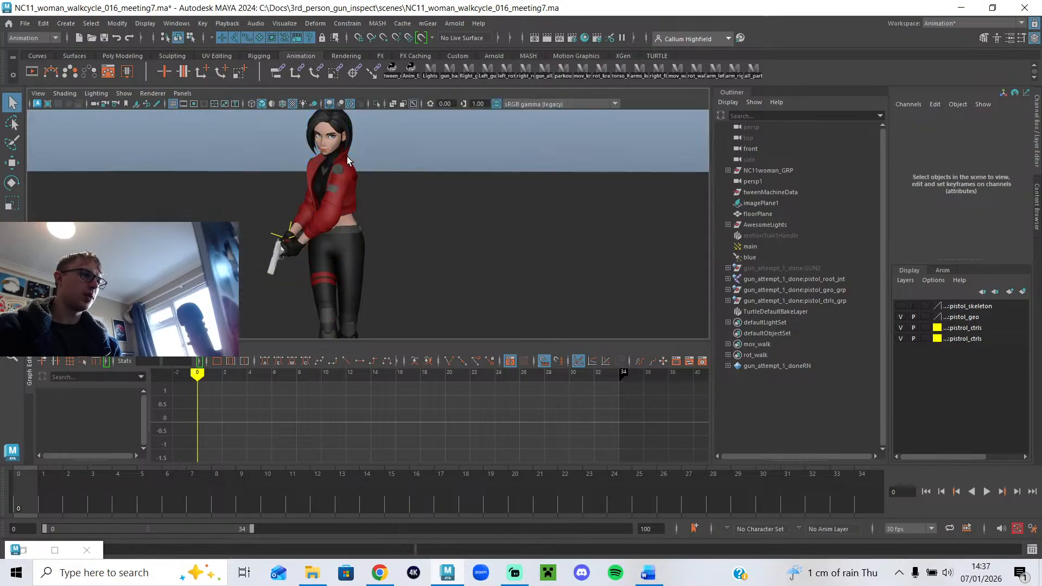
alt+drag(416, 244, 497, 255)
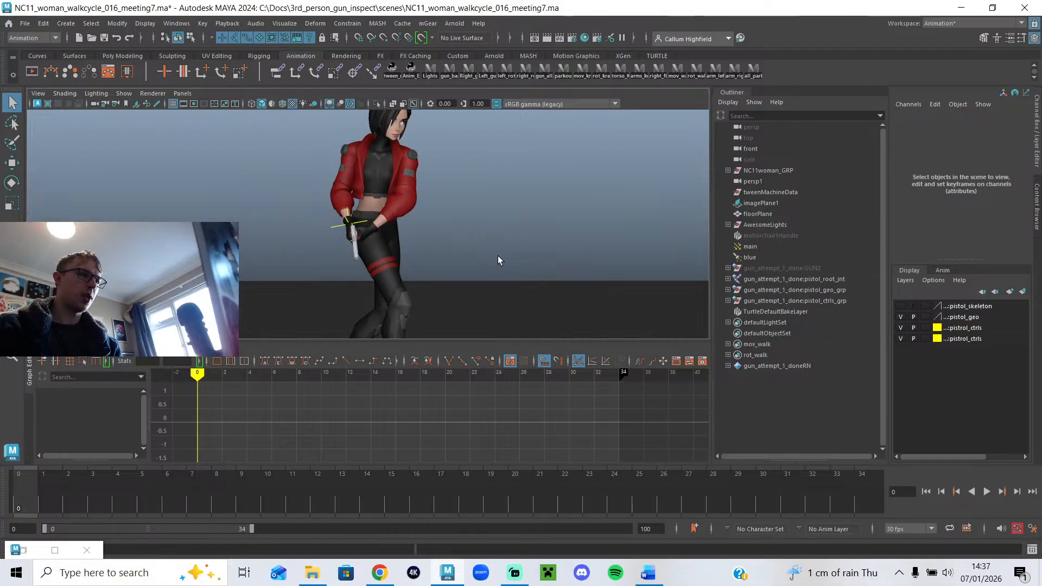
Play back the walk with the legs framed in the perspective view and check the knees and feet from different angles.
alt+middle_drag(497, 255, 512, 142)
alt+drag(441, 303, 503, 296)
alt+middle_drag(504, 296, 423, 318)
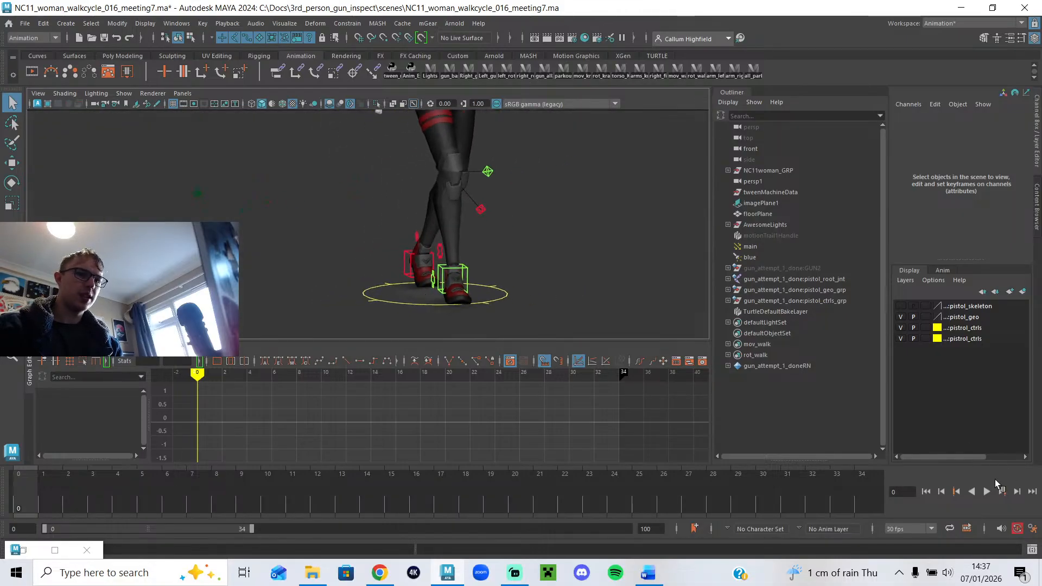
click(987, 491)
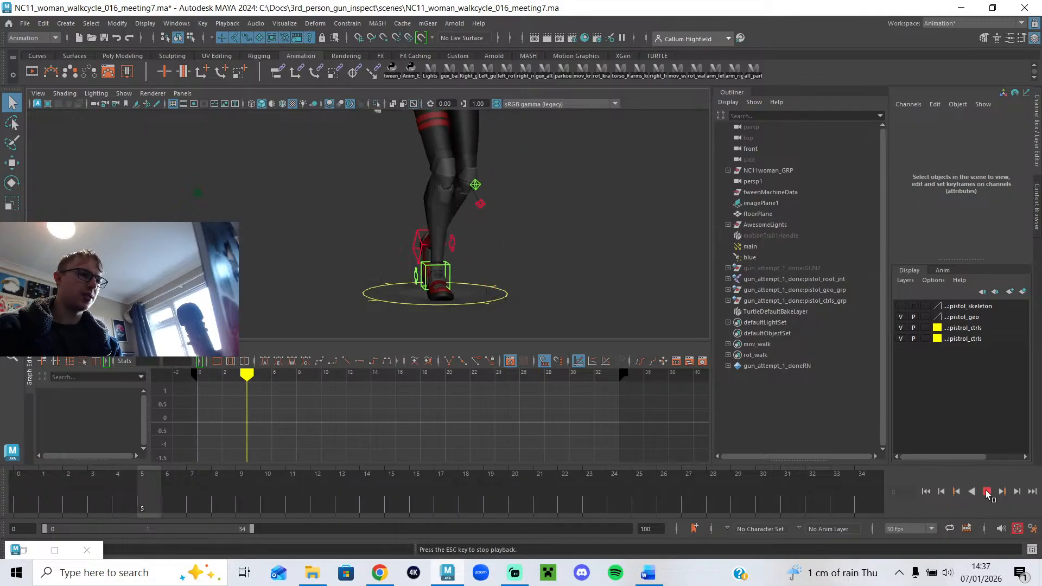
key(Escape)
alt+drag(516, 246, 444, 251)
click(20, 480)
key(alt+v)
alt+drag(360, 260, 326, 257)
Maximize the front camera view with the legs framed and scrub the walk to frame 8.
key(space)
key(space)
scroll(321, 296, down, 6)
scroll(351, 258, down, 3)
alt+middle_drag(343, 323, 429, 193)
scroll(419, 217, up, 1)
scroll(419, 217, up, 2)
drag(71, 483, 225, 481)
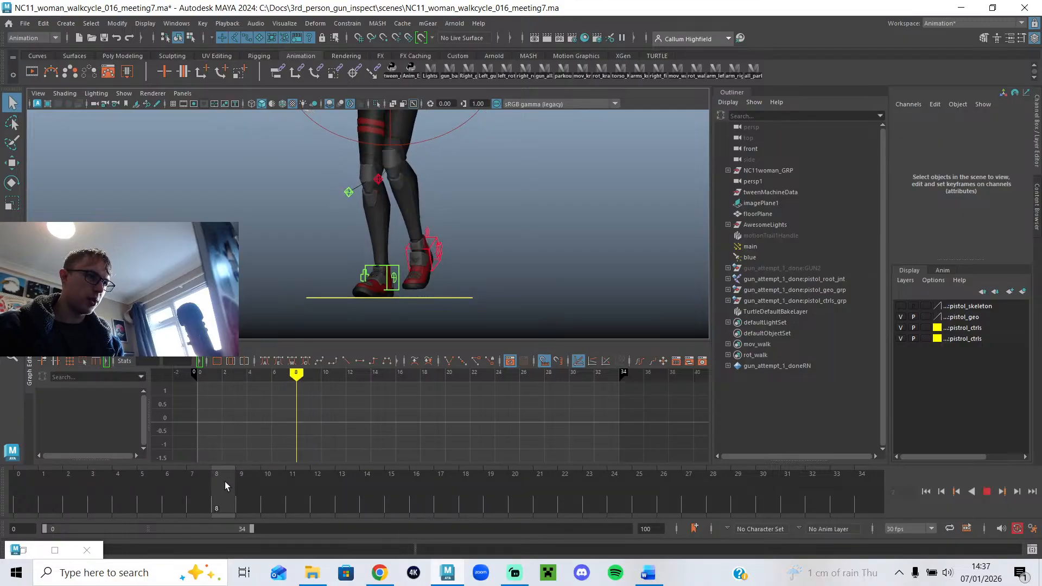
Switch to the unlit perspective view, inspect the feet from the front, and scrub back to frame 0.
key(space)
key(space)
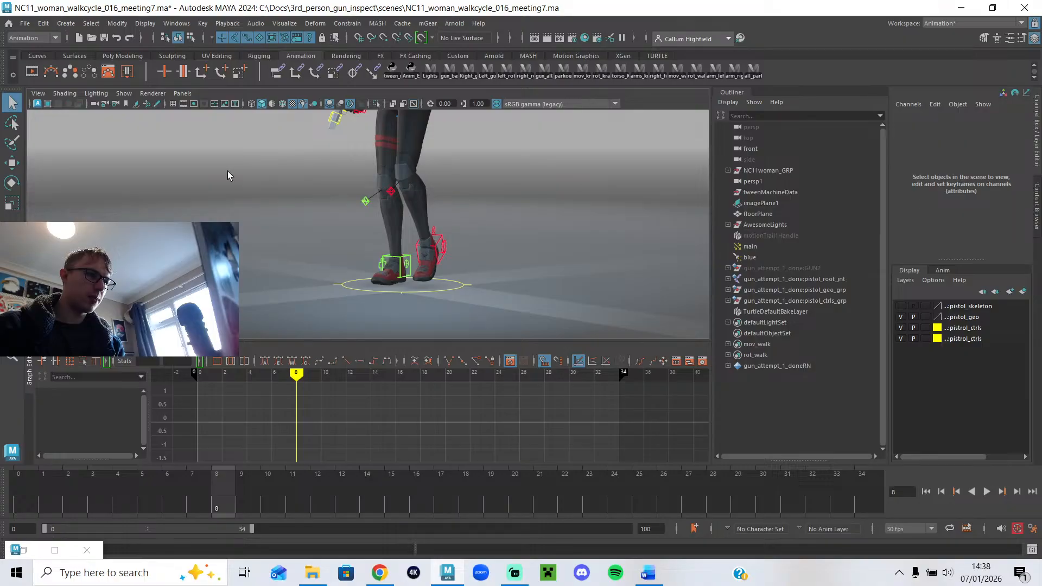
key(space)
key(space)
alt+drag(271, 182, 344, 212)
scroll(347, 213, down, 1)
alt+middle_drag(391, 238, 350, 222)
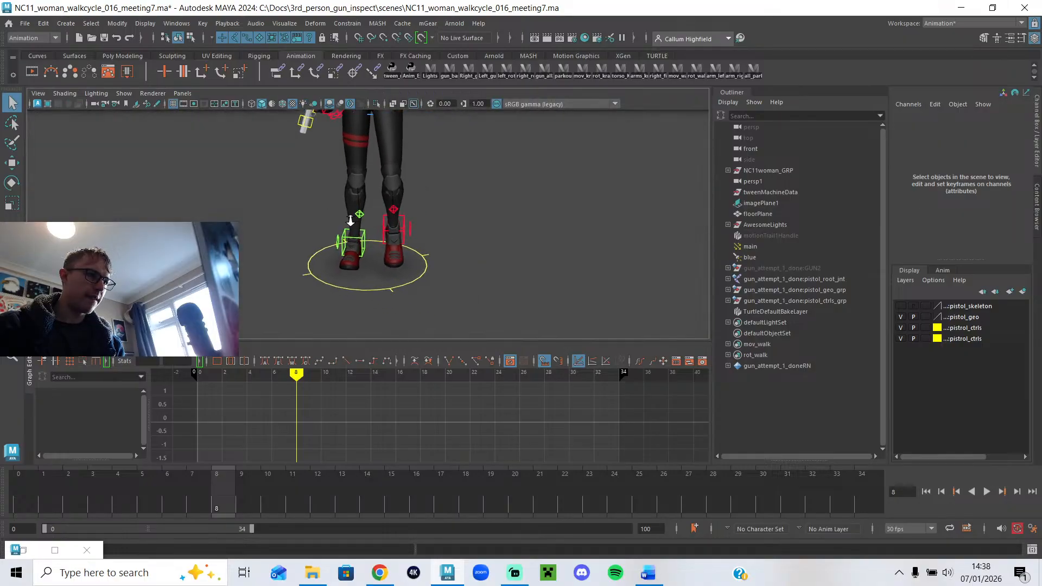
scroll(350, 218, up, 3)
alt+drag(363, 256, 360, 263)
drag(209, 479, 0, 471)
alt+drag(263, 214, 220, 234)
alt+drag(321, 268, 333, 270)
Turn the left foot IK control to a Rotate Y of -14.859 at the first and last frames of the cycle, 0 and 34.
click(399, 213)
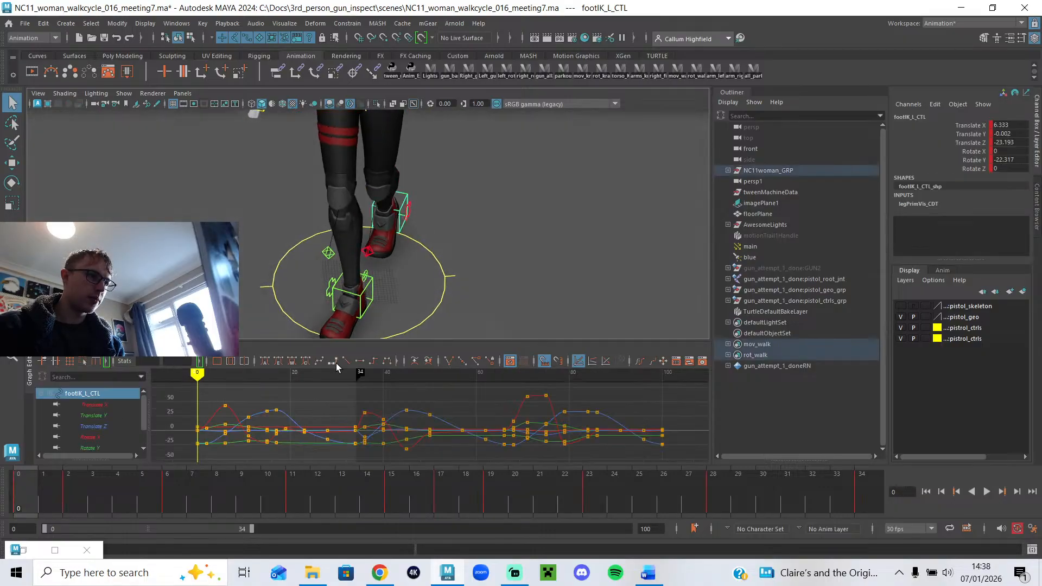
drag(396, 239, 396, 239)
click(869, 498)
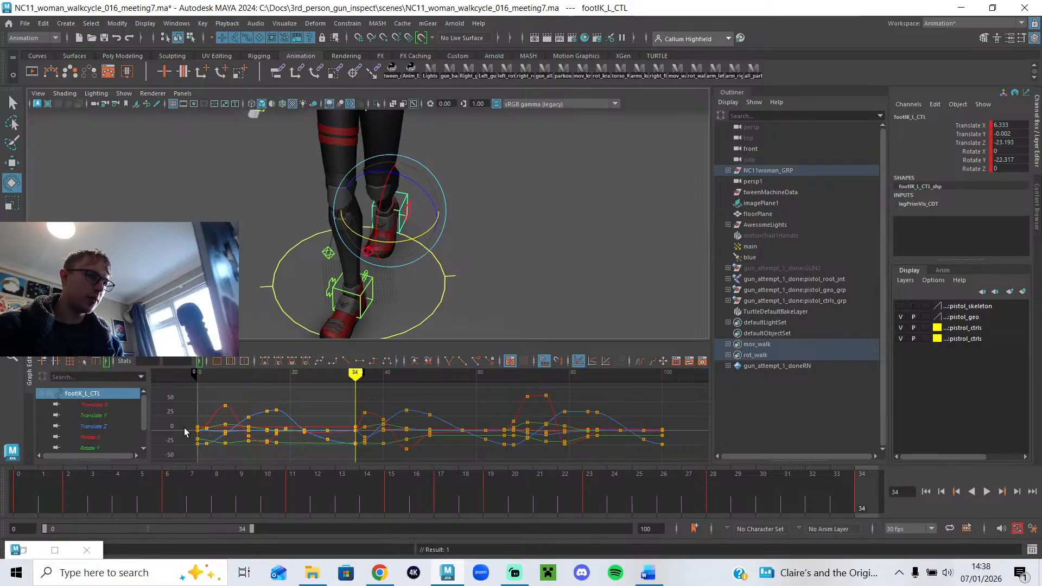
key(s)
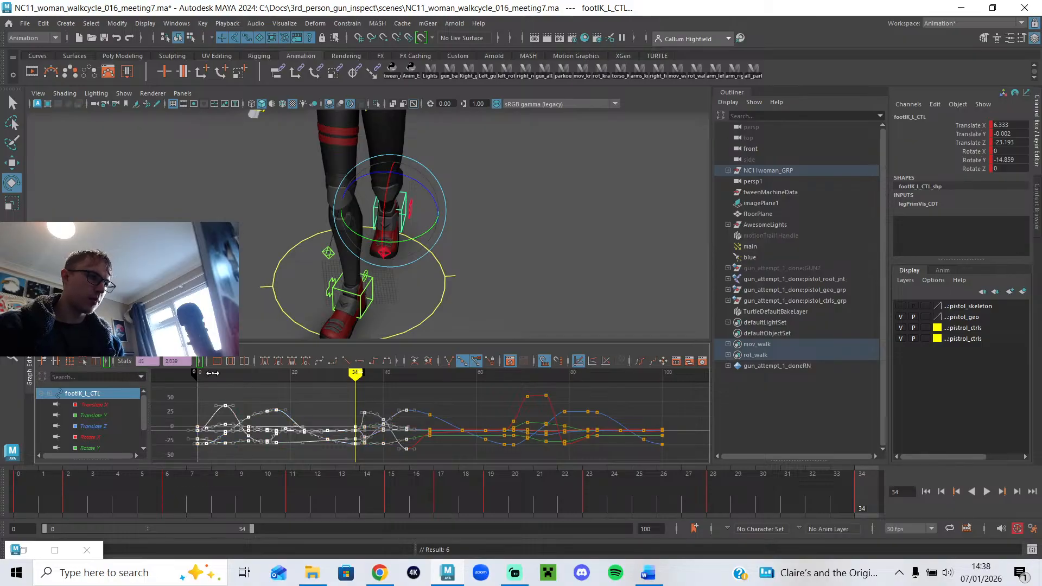
click(326, 403)
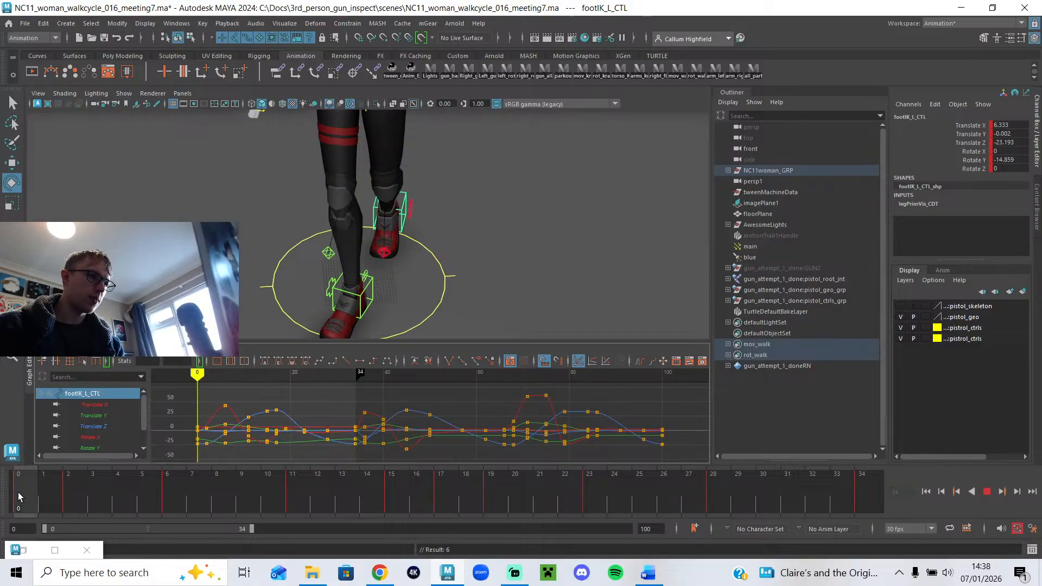
Turn the left foot at frame 2 and adjust its Rotate Y key on the curve to -14.055, checking the motion.
click(64, 494)
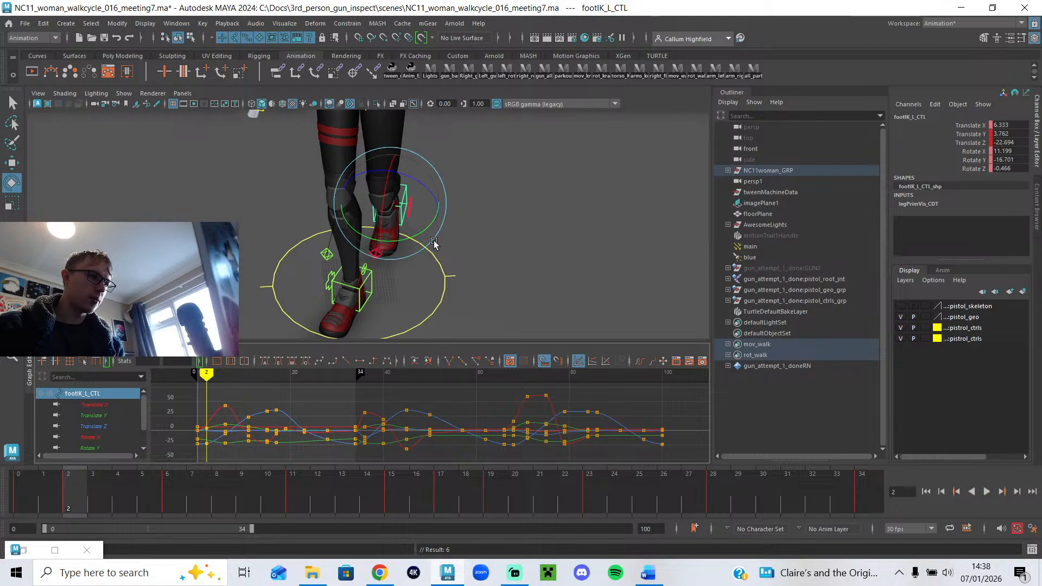
drag(402, 239, 410, 242)
scroll(207, 416, up, 3)
alt+middle_drag(208, 417, 419, 389)
scroll(419, 390, up, 3)
alt+middle_drag(242, 413, 342, 427)
mouse_move(64, 490)
mouse_down()
mouse_move(3, 497)
mouse_move(68, 496)
mouse_up()
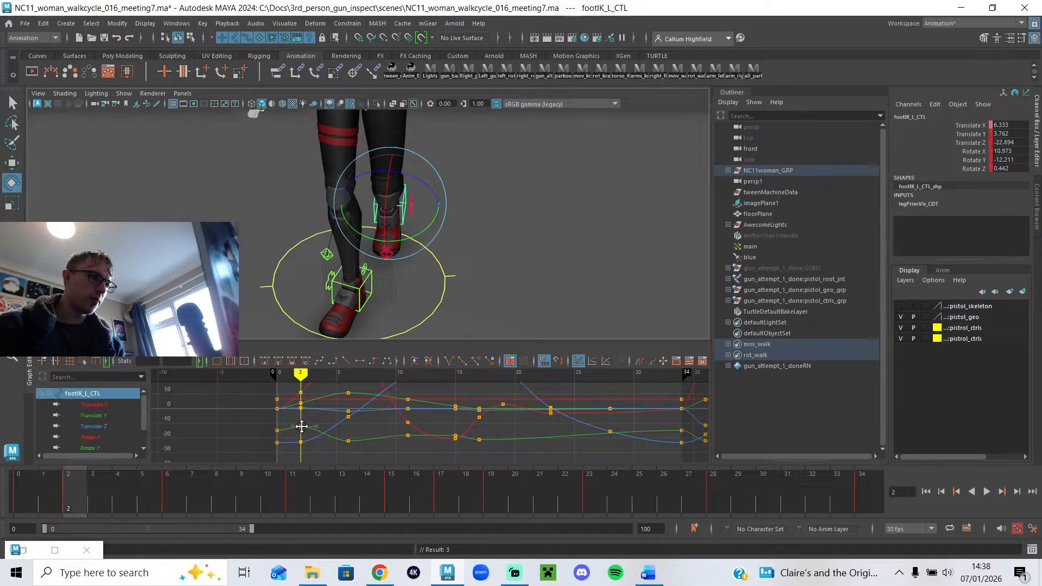
key(alt+v)
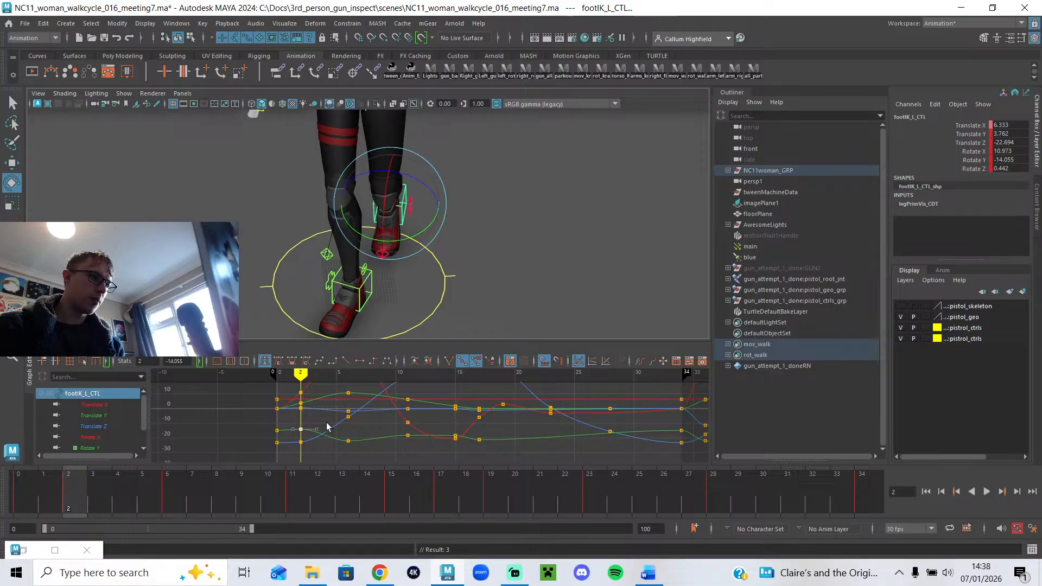
key(alt+v)
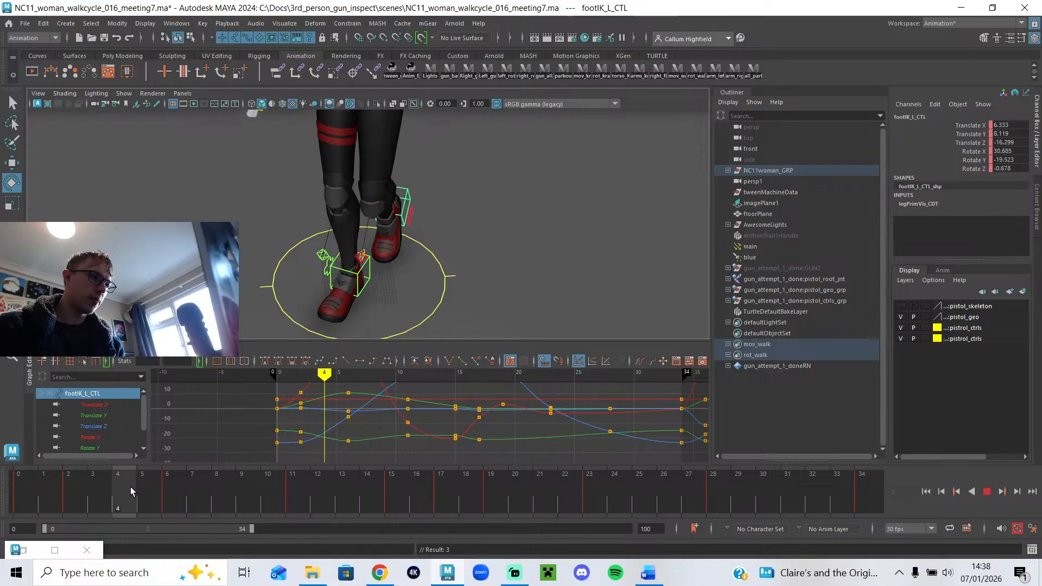
Reduce the left foot's outward turn at frame 6 to a Rotate Y of -17.546 and scrub the surrounding frames.
key(alt+v)
mouse_move(394, 246)
alt+mouse_down()
mouse_move(442, 219)
mouse_move(389, 236)
alt+mouse_up()
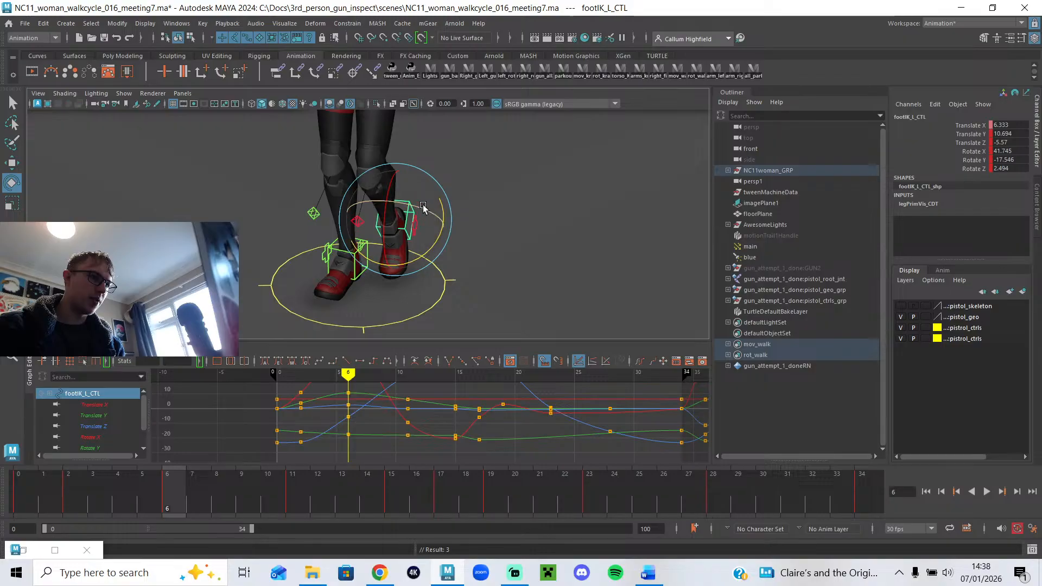
drag(74, 492, 200, 499)
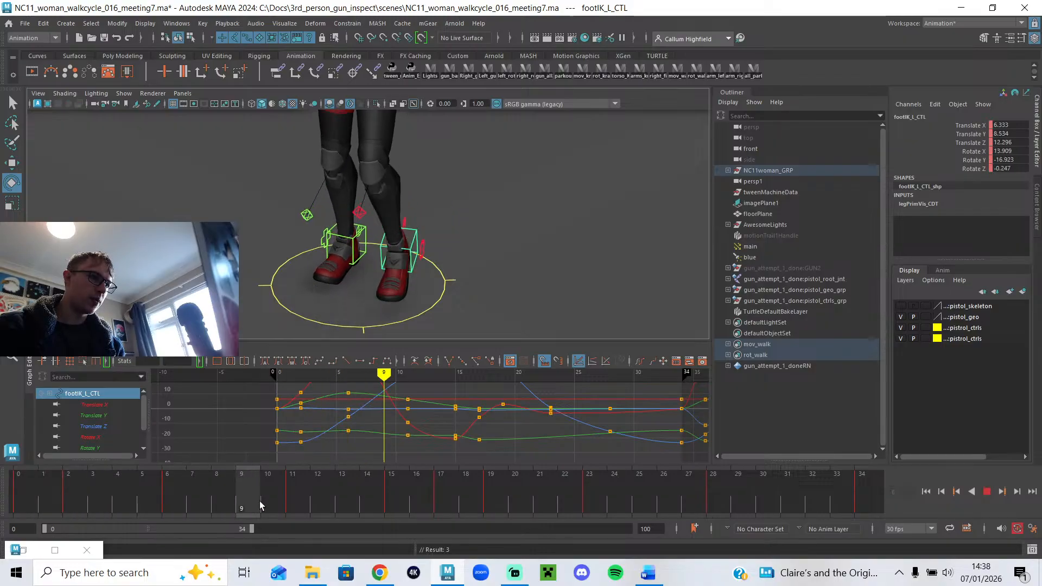
drag(314, 507, 242, 499)
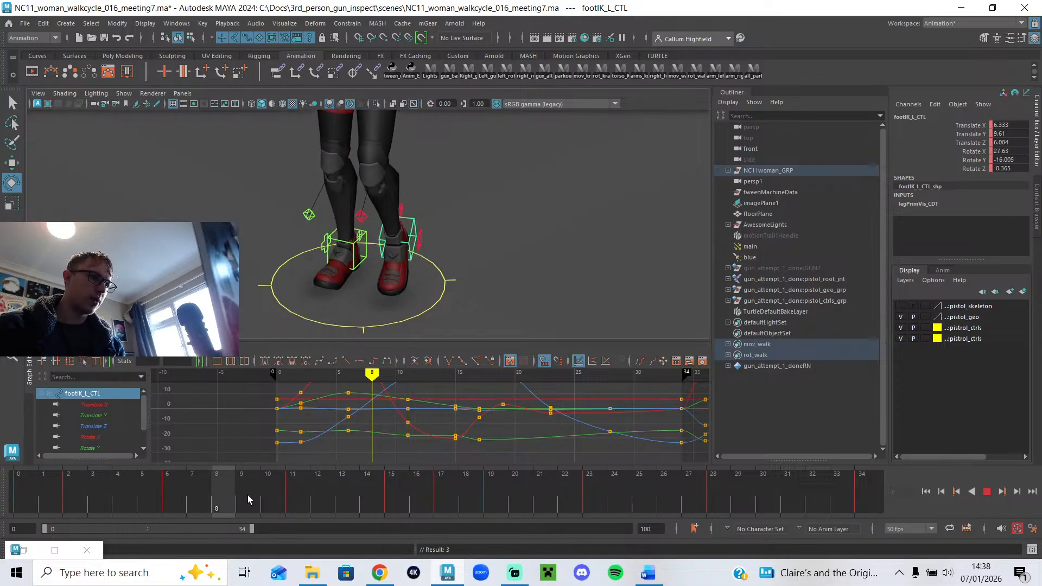
Set the left foot's Rotate Y key at frame 17 to -14.859 and check the motion.
drag(363, 505, 475, 512)
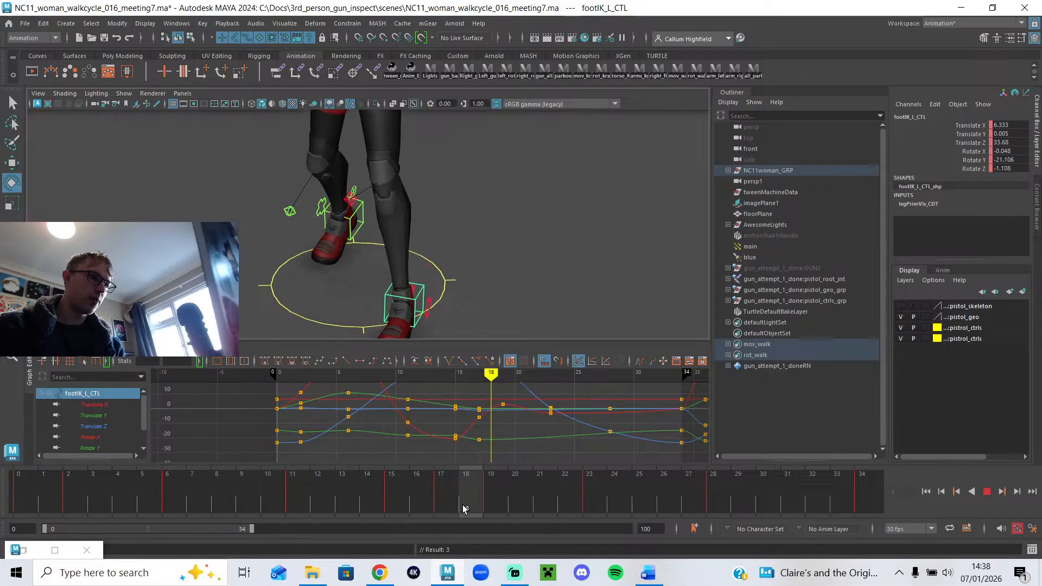
alt+middle_drag(478, 448, 454, 451)
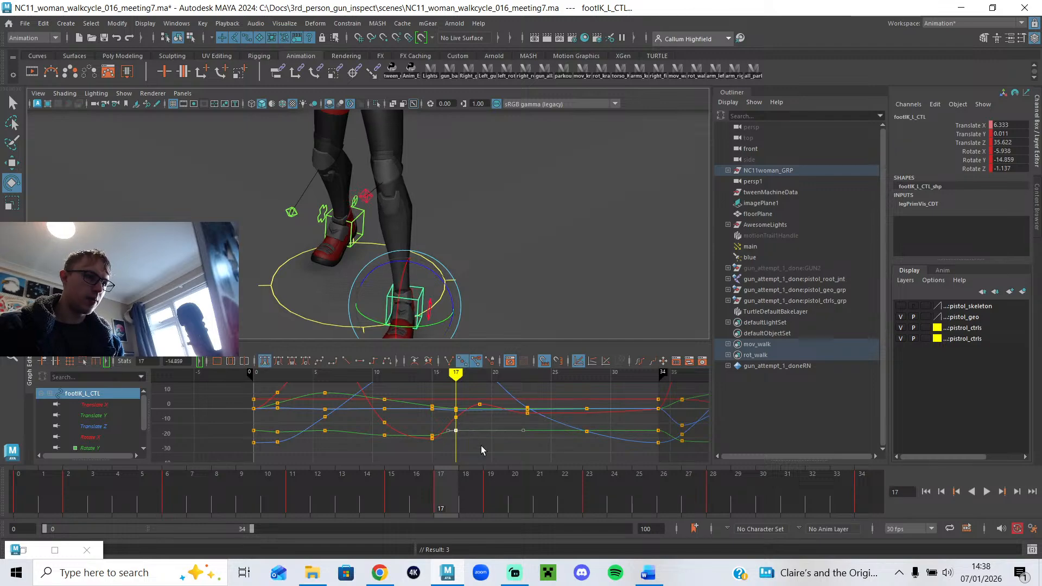
key(alt+v)
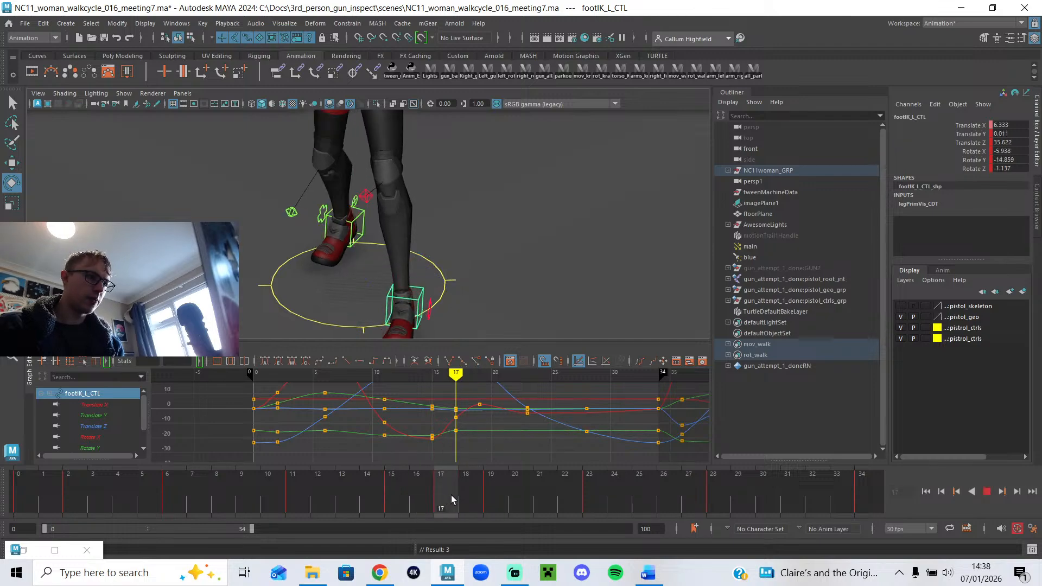
Play back the corrected walk and review it from the side and in the front camera view with the whole character framed.
alt+drag(435, 233, 402, 304)
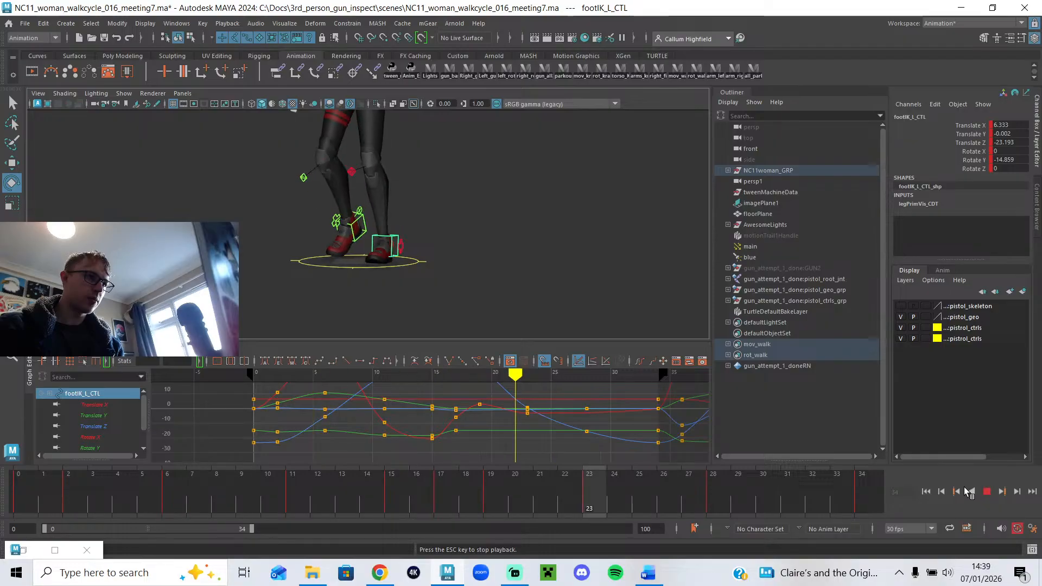
scroll(400, 275, down, 3)
alt+drag(401, 274, 428, 320)
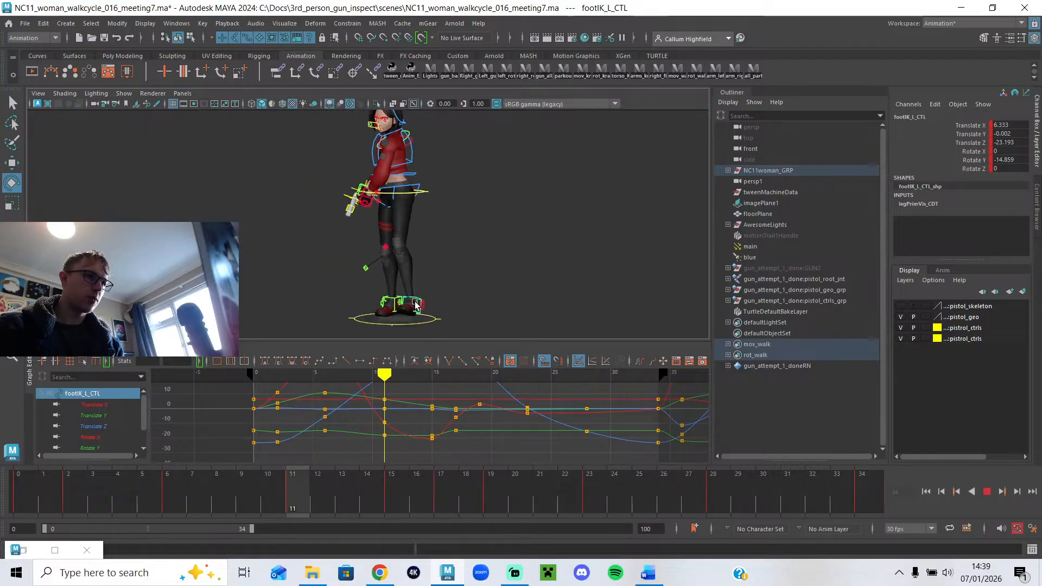
key(space)
key(space)
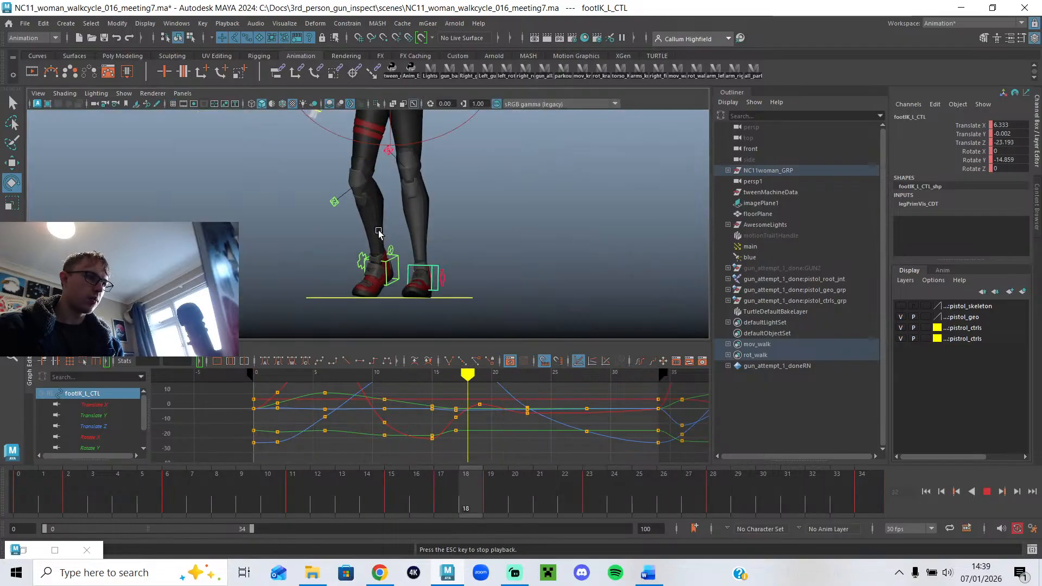
scroll(386, 229, down, 2)
alt+drag(385, 230, 405, 218)
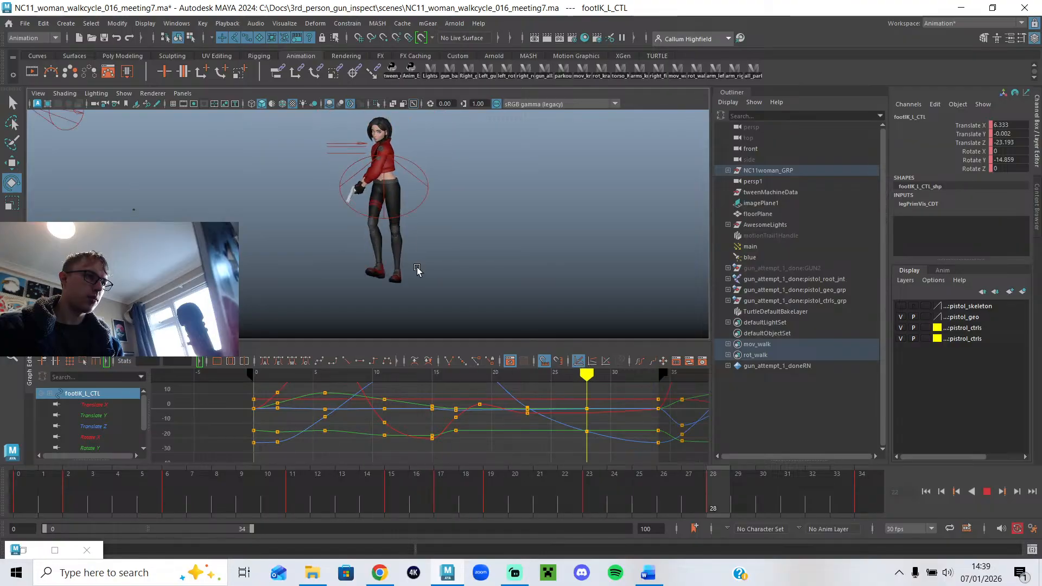
alt+drag(417, 269, 418, 276)
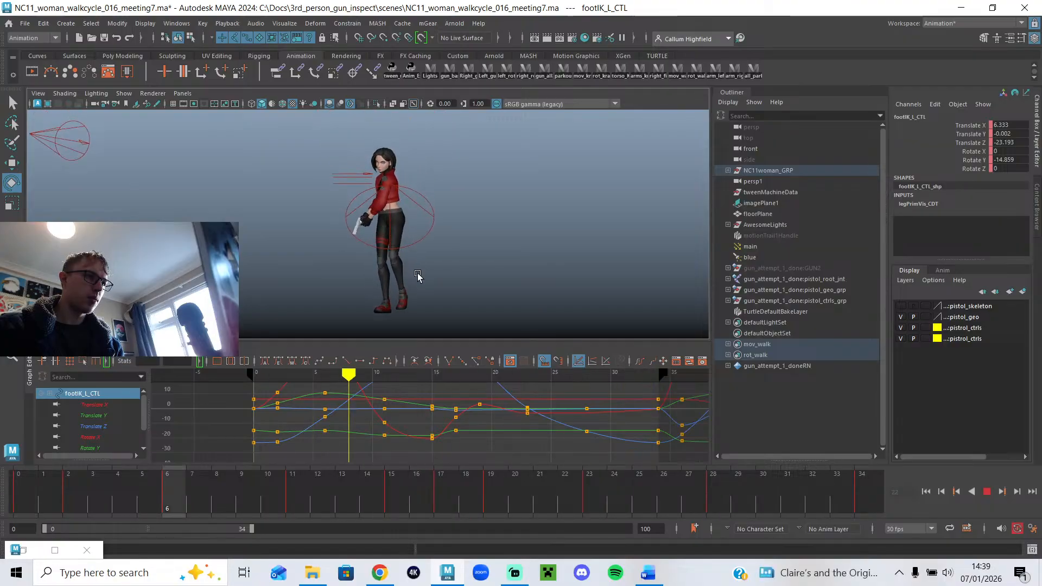
click(122, 93)
mouse_move(217, 140)
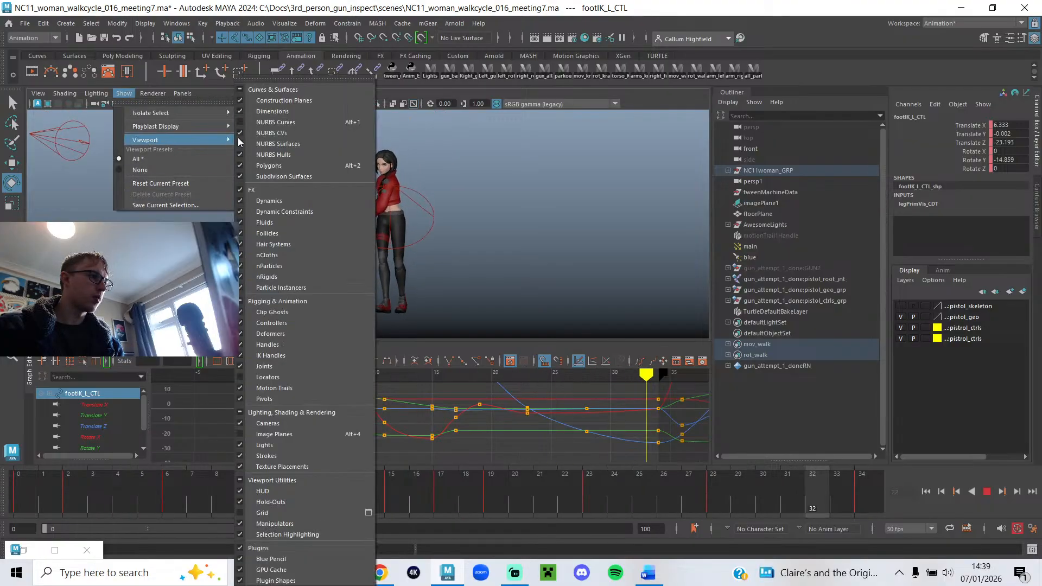
click(242, 415)
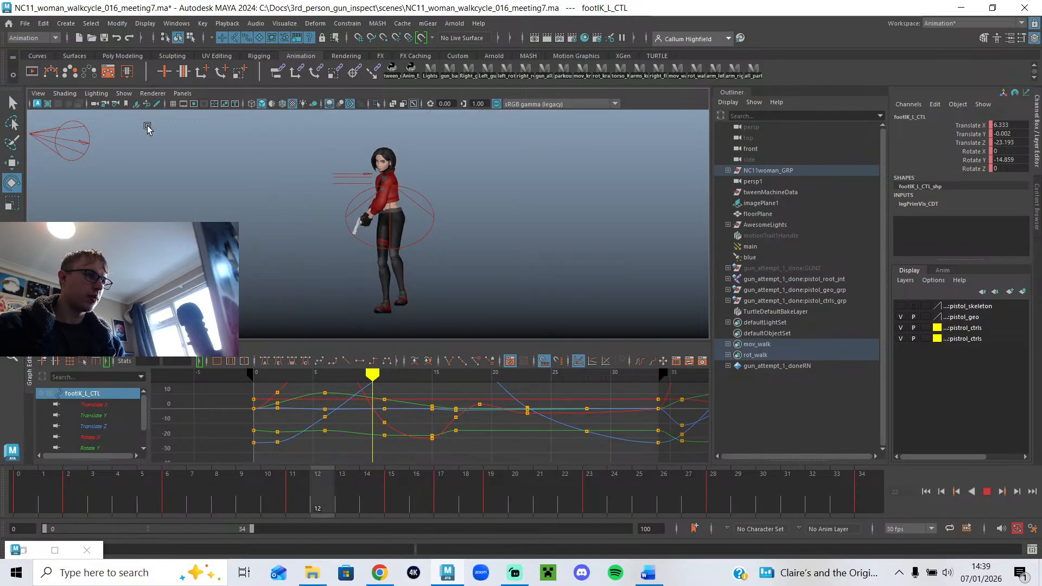
click(94, 94)
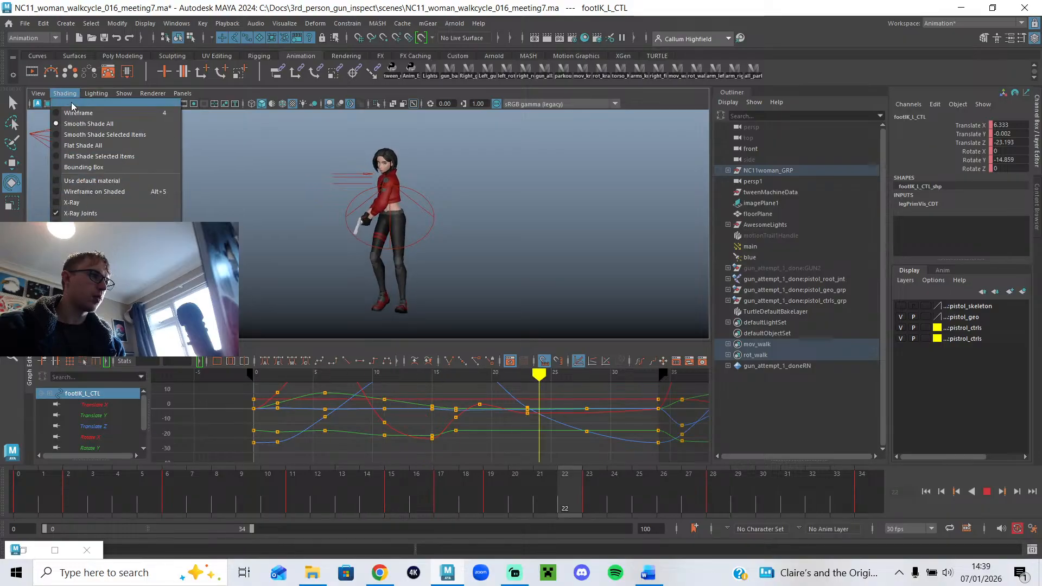
click(68, 107)
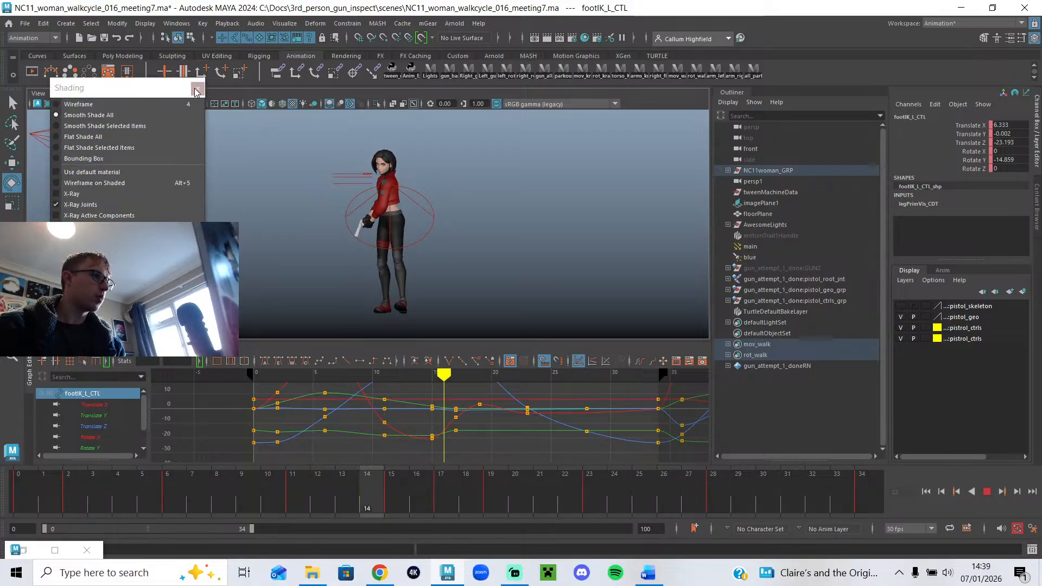
click(134, 101)
Show image planes in the front camera view to reveal the reference video, and hide lights and strokes.
click(121, 97)
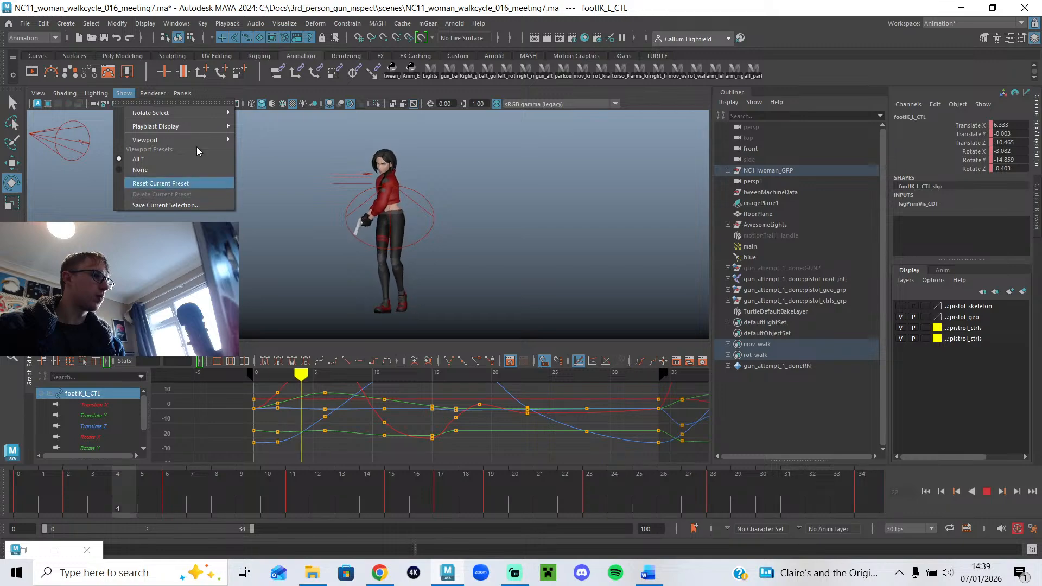
click(174, 101)
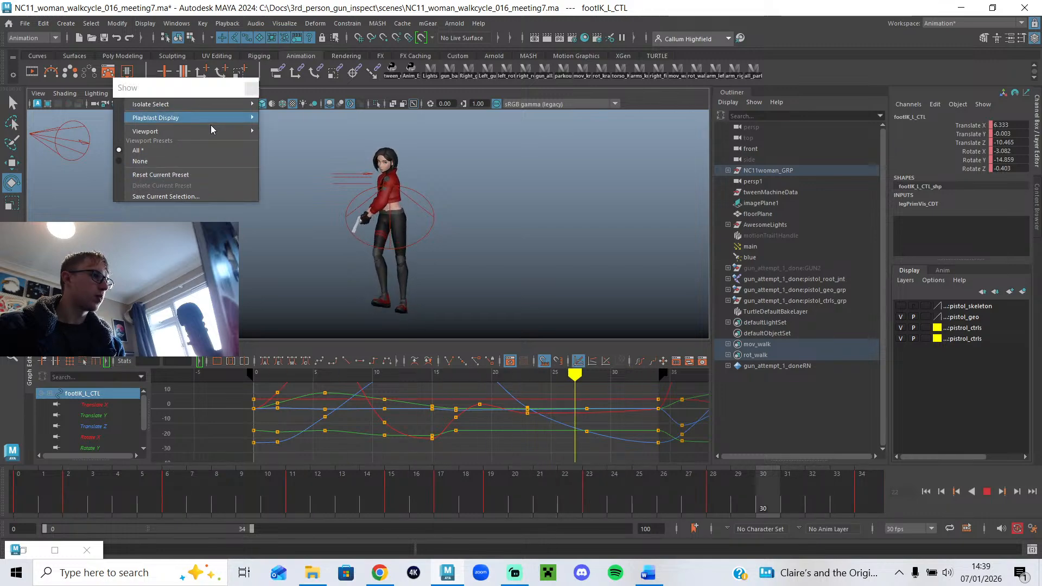
mouse_move(217, 131)
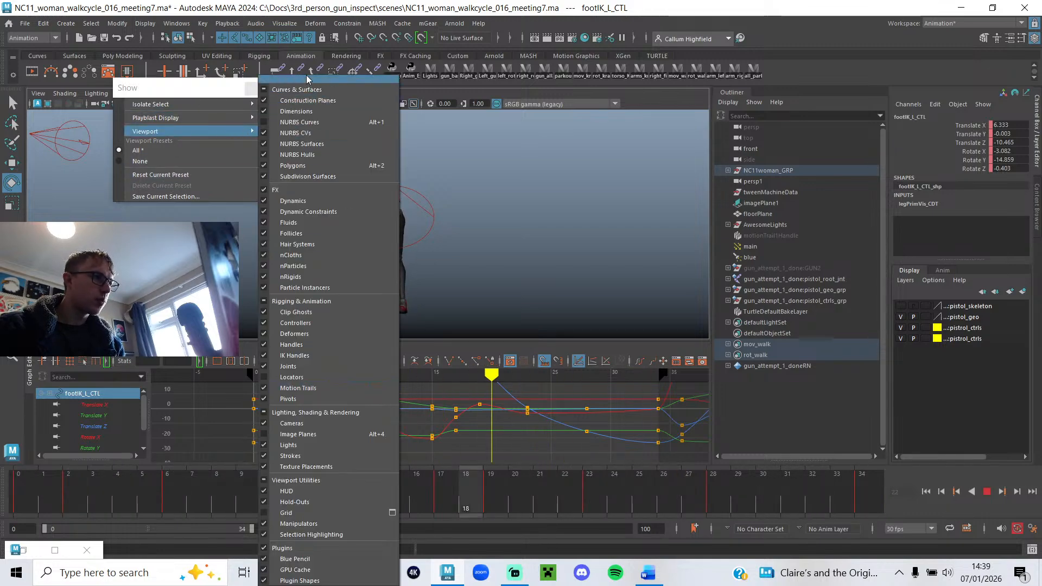
click(313, 82)
drag(313, 68, 185, 61)
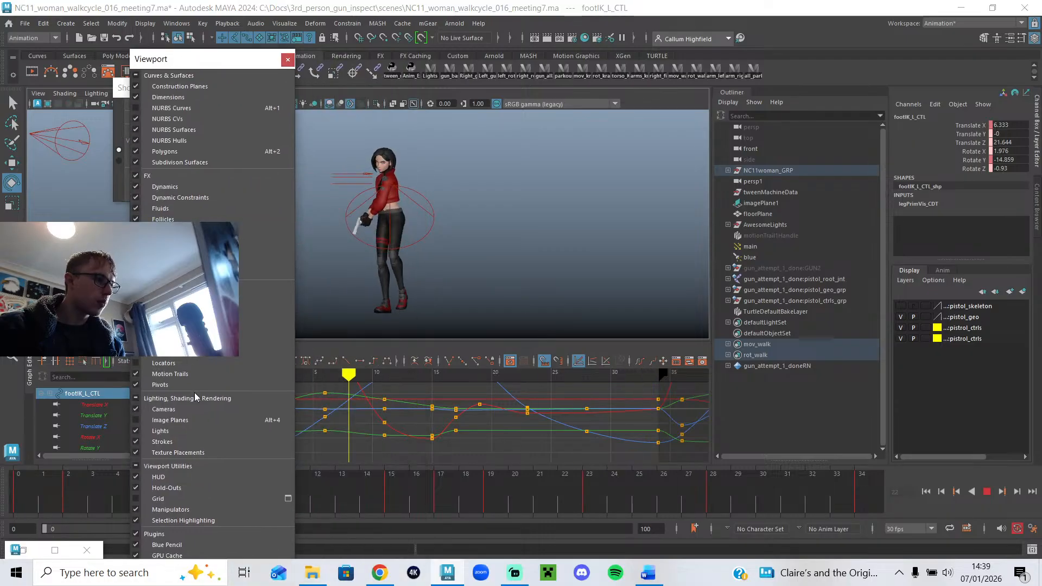
click(140, 419)
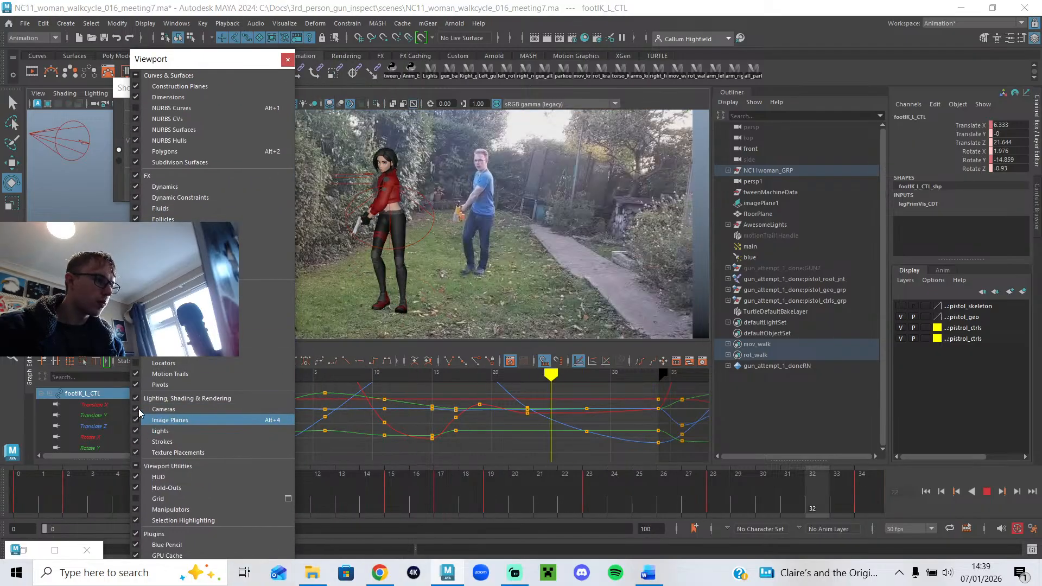
click(137, 431)
click(137, 442)
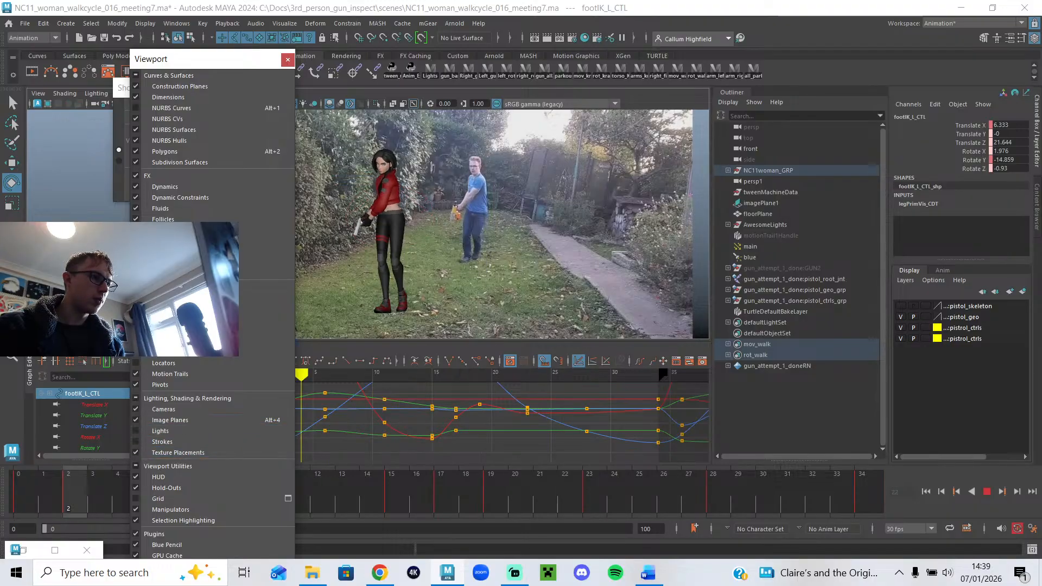
click(288, 59)
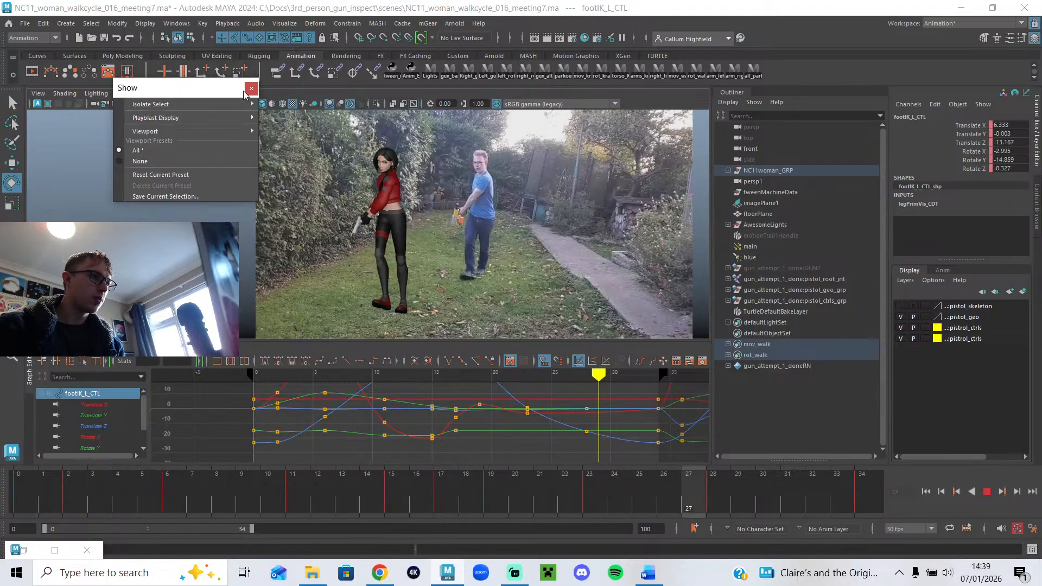
Close the torn-off Show menu, hide the reference image plane in the front camera view and stop playback.
click(251, 88)
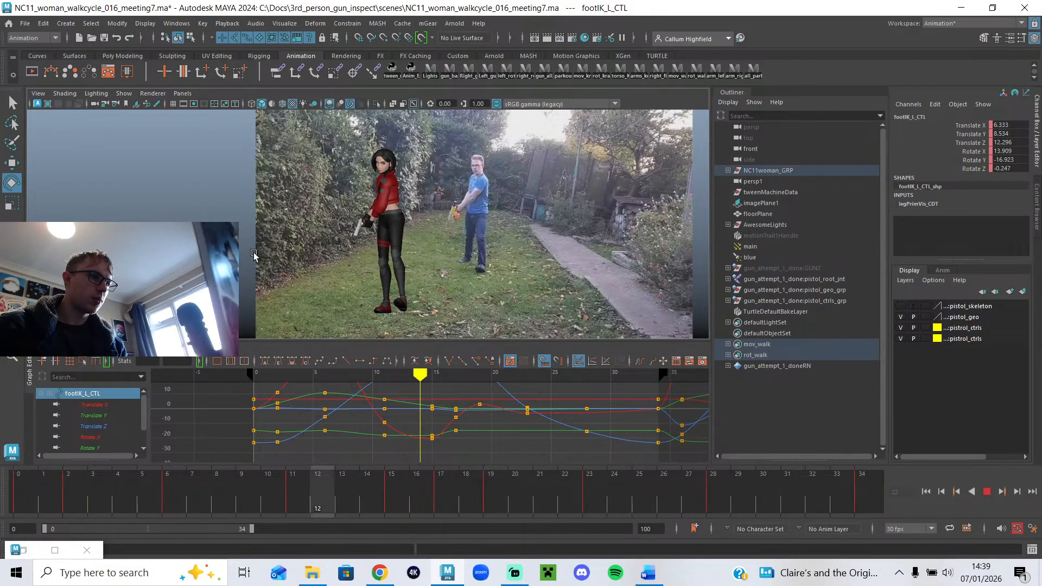
key(alt+i)
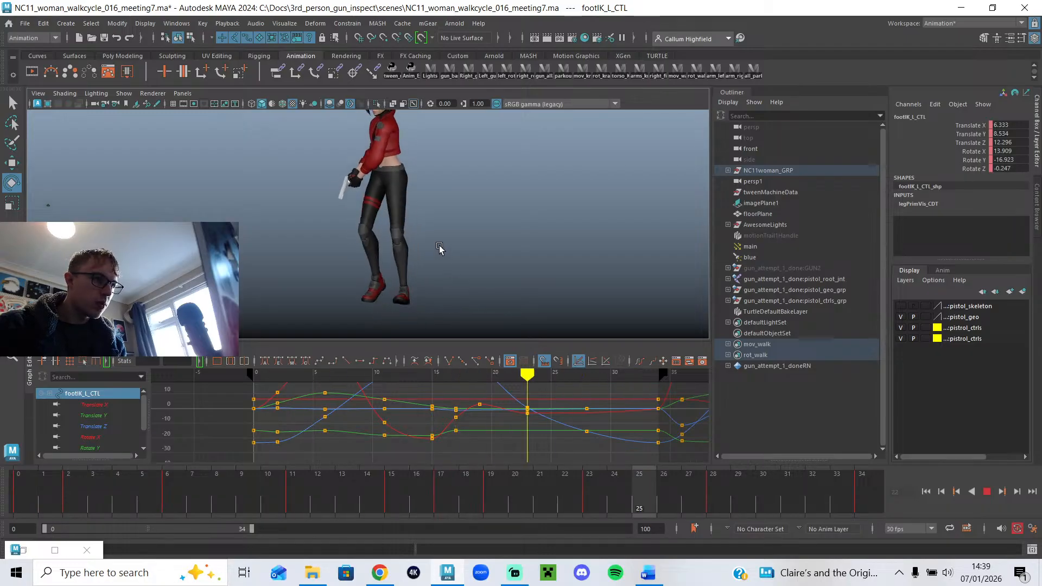
click(988, 494)
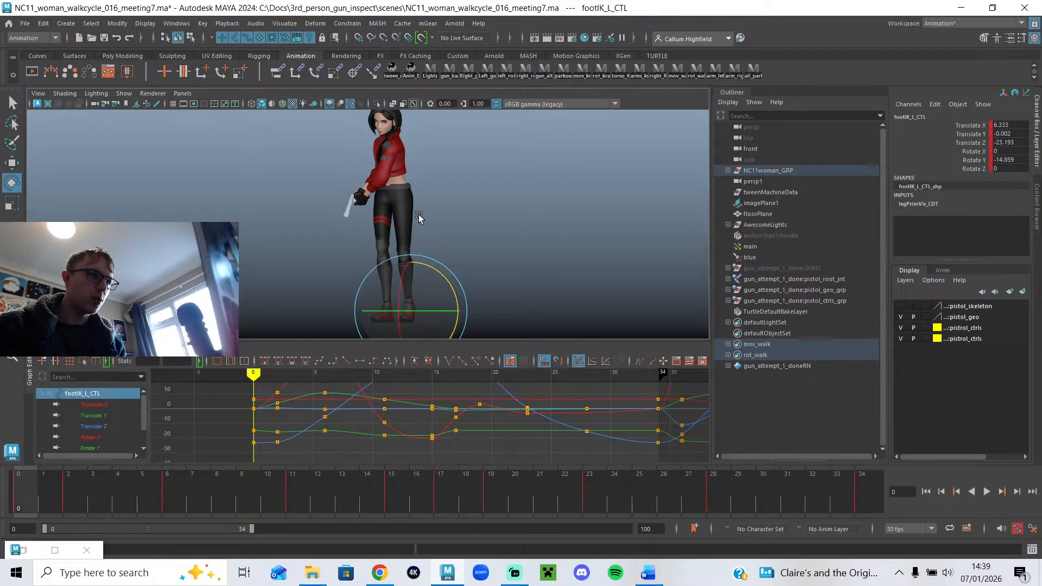
Assign a perspective camera to the grey-backdrop view in the four-view layout and maximize that view.
key(space)
key(space)
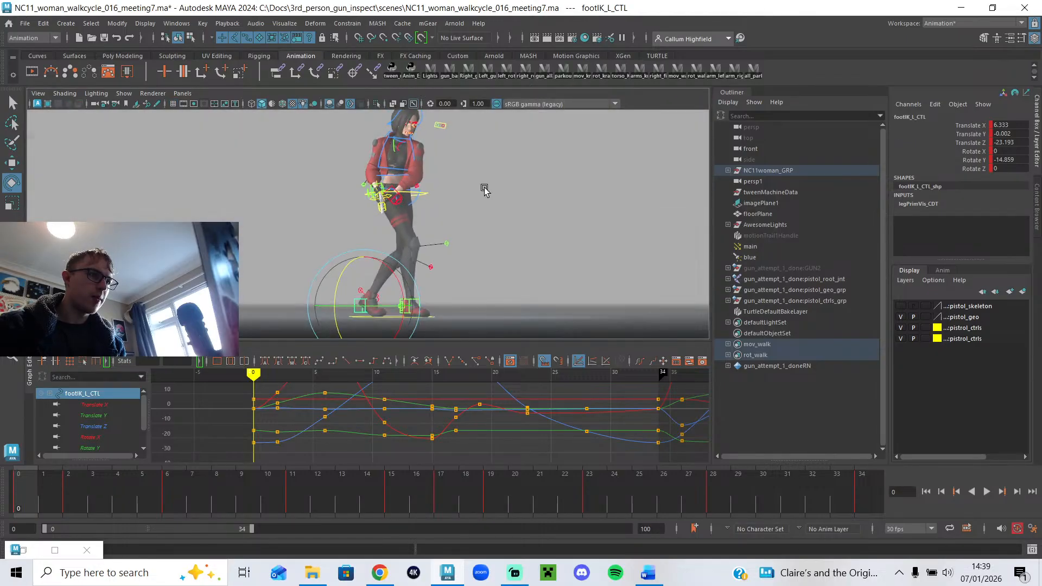
key(space)
key(space)
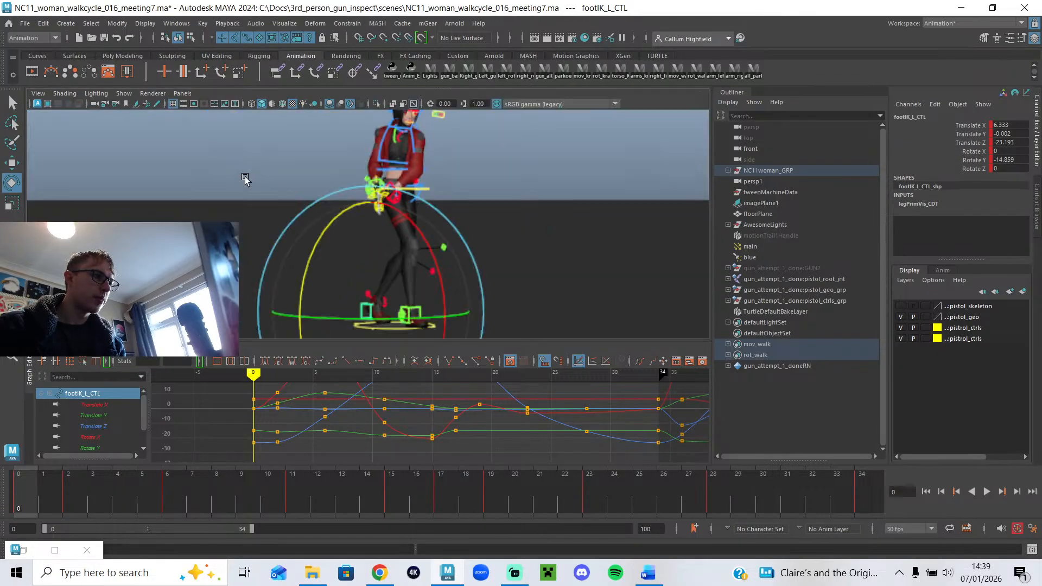
key(space)
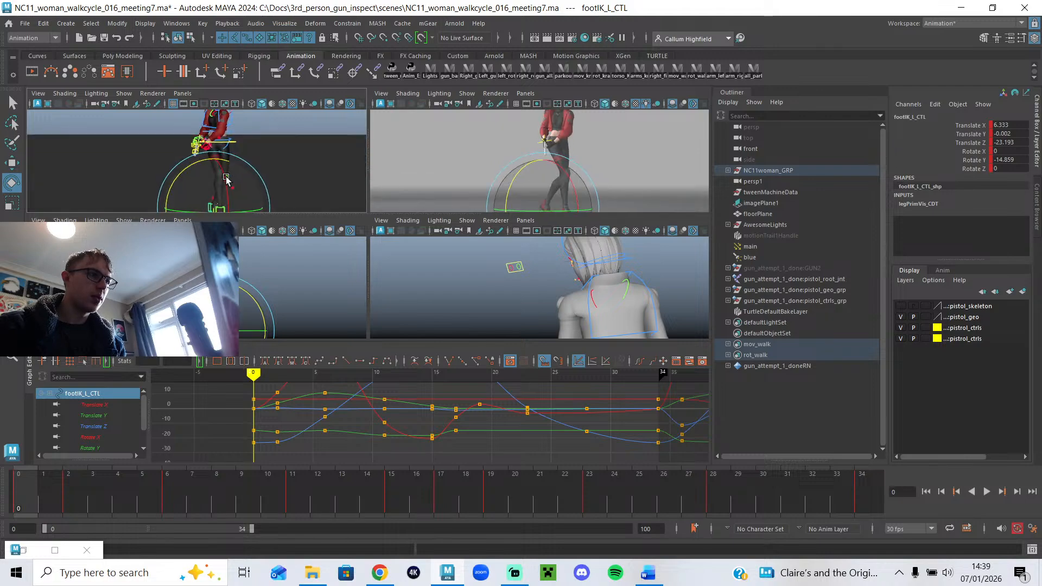
click(407, 154)
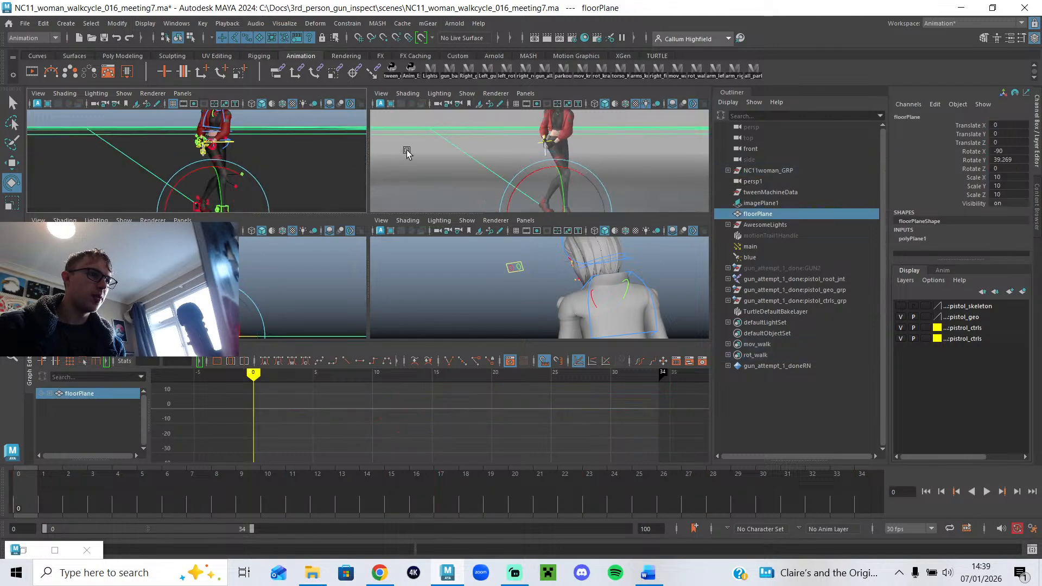
click(525, 93)
mouse_move(561, 108)
click(647, 116)
key(space)
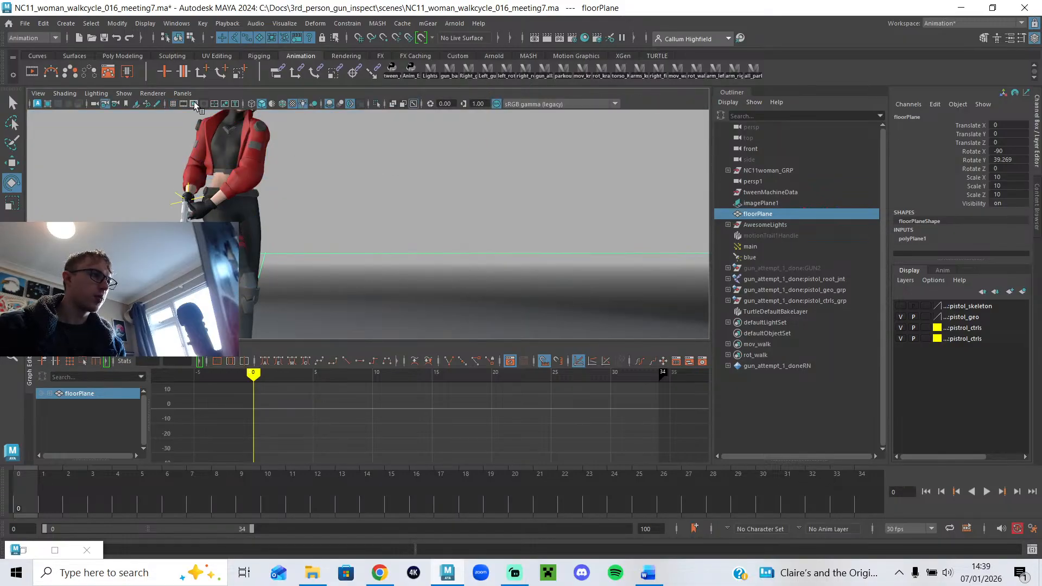
Turn on the resolution gate and play the walk through the camera with the floor plane deselected.
click(194, 104)
click(357, 184)
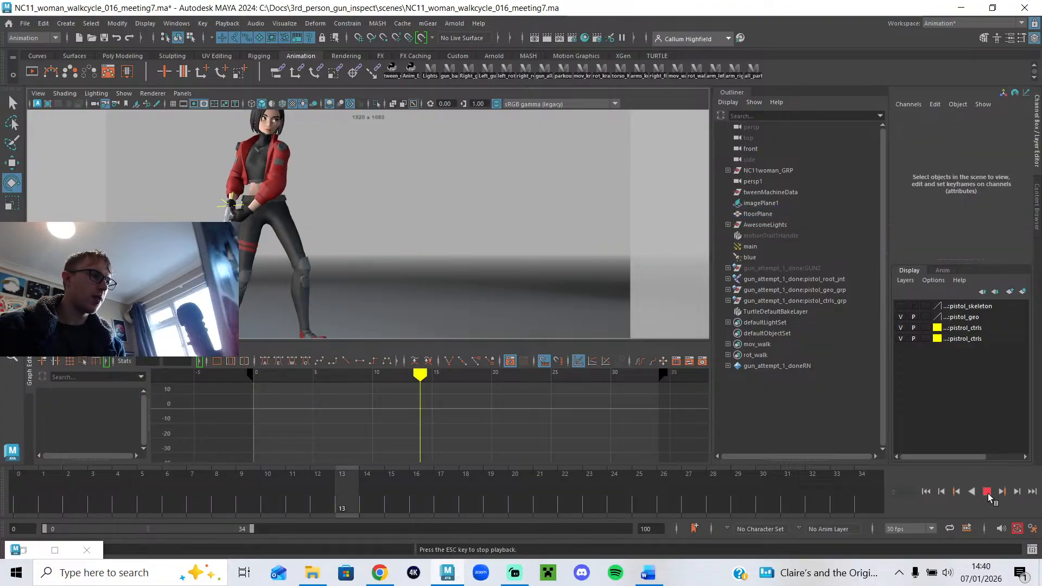
key(Escape)
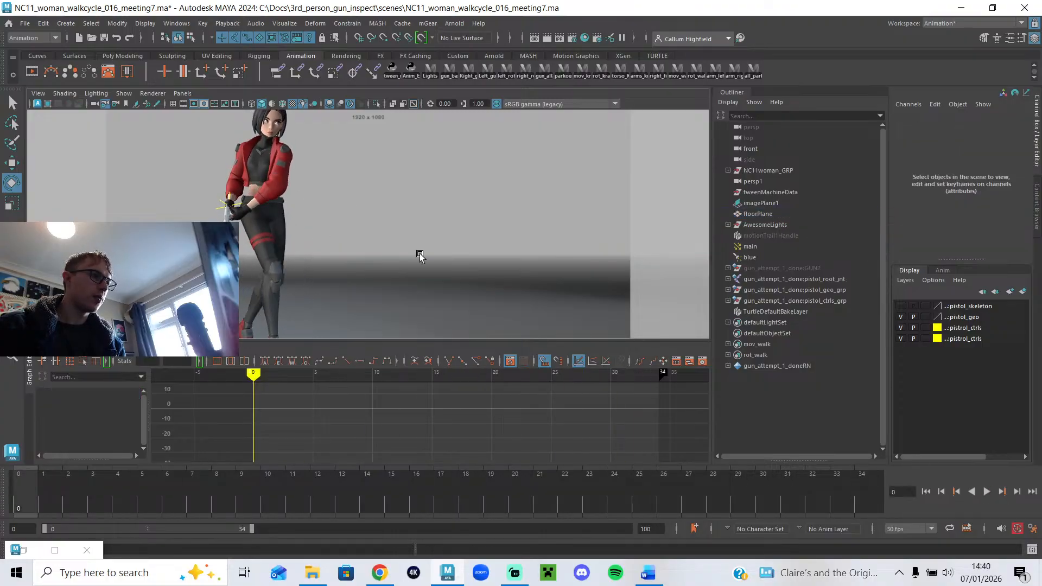
Return to the working perspective view of the character and select the pelvis control.
key(space)
key(space)
alt+middle_drag(360, 226, 319, 232)
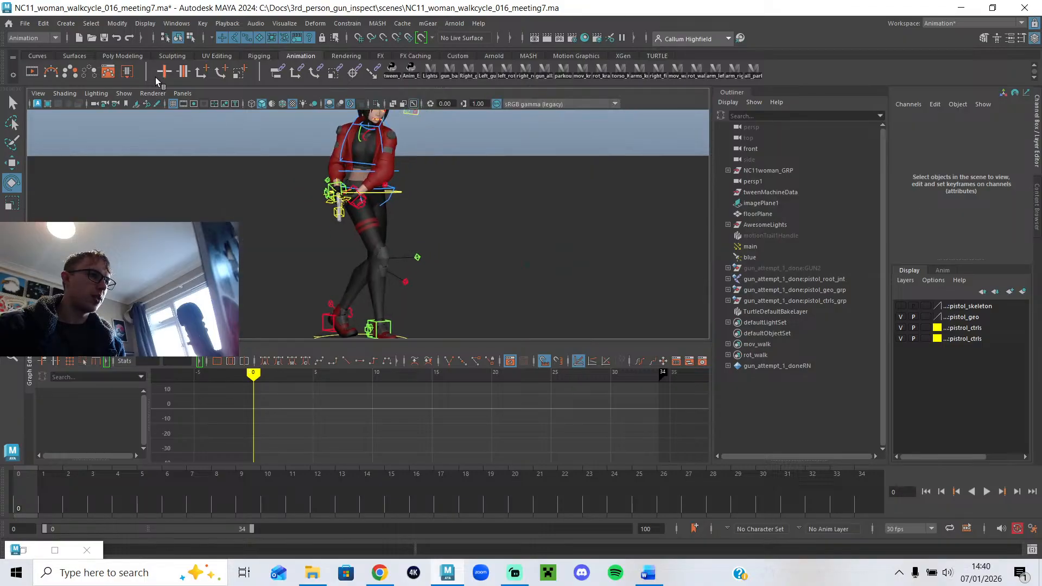
click(182, 93)
click(310, 108)
scroll(405, 251, down, 1)
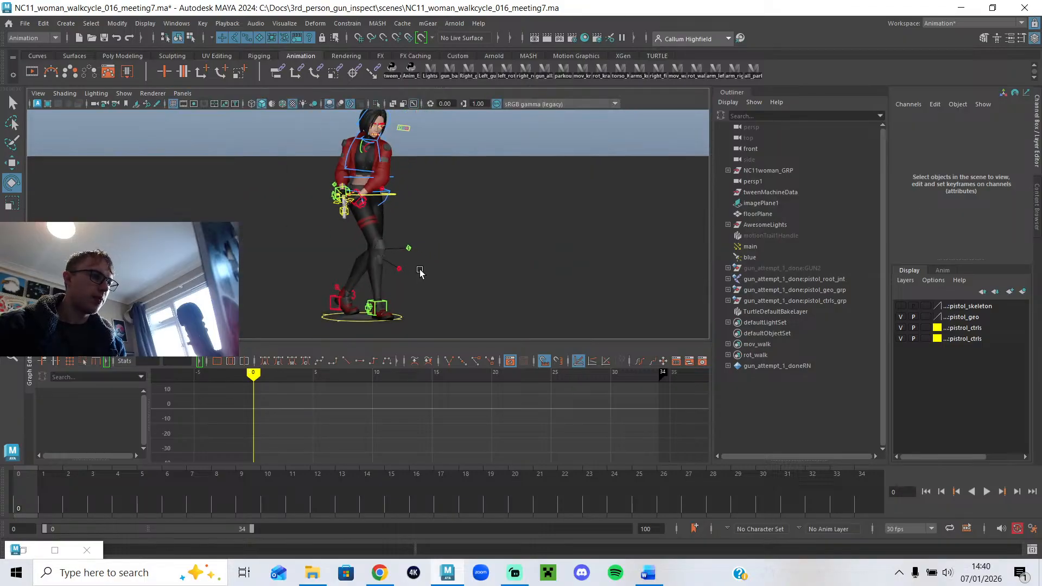
alt+middle_drag(418, 275, 411, 249)
scroll(411, 248, up, 1)
click(379, 172)
click(379, 163)
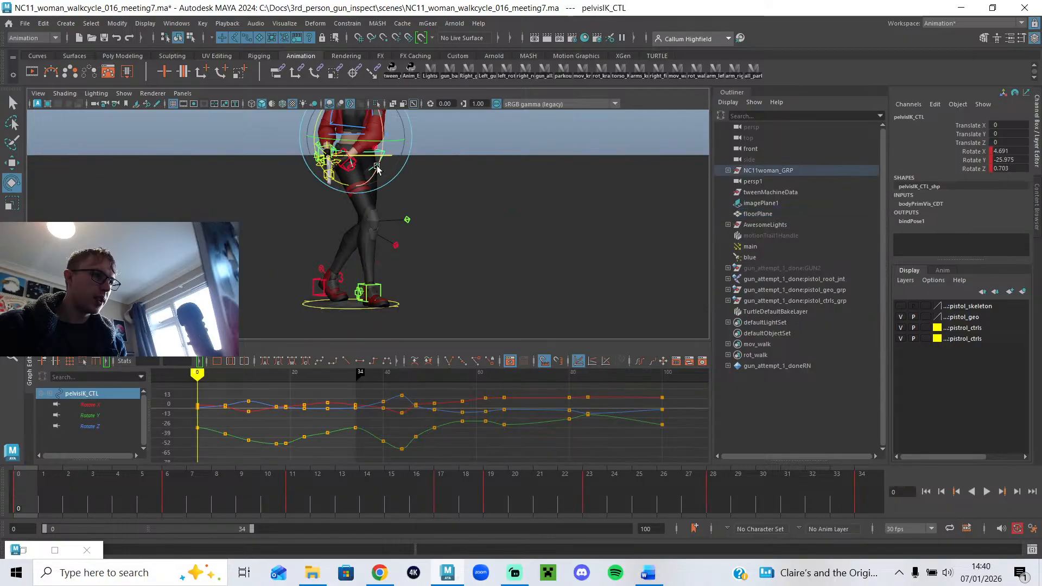
Hide the rig's control curves and scrub from frame 0 to 17 to check the pelvis rotation.
key(f)
scroll(400, 242, down, 4)
alt+drag(399, 242, 361, 254)
scroll(391, 285, down, 5)
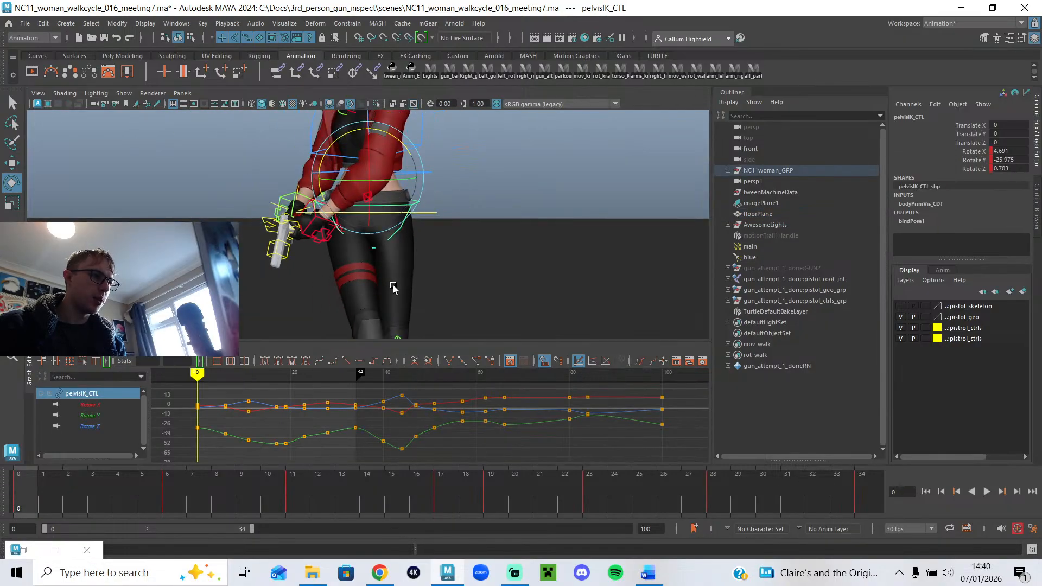
alt+middle_drag(400, 253, 356, 198)
alt+drag(356, 198, 321, 204)
key(alt+1)
alt+middle_drag(321, 205, 373, 267)
alt+drag(373, 267, 389, 249)
drag(17, 493, 469, 504)
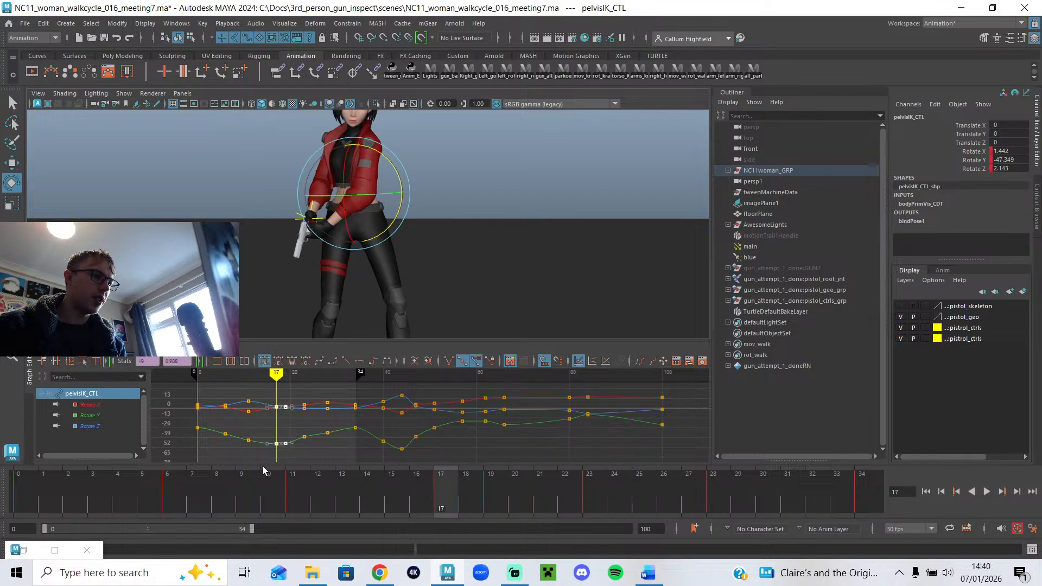
Rotate the pelvis control further around at frame 17 to a Rotate Y of -51.679.
drag(265, 470, 265, 468)
key(f)
alt+right_drag(368, 245, 323, 270)
alt+drag(324, 270, 330, 277)
alt+right_drag(330, 277, 353, 267)
alt+middle_drag(353, 267, 398, 223)
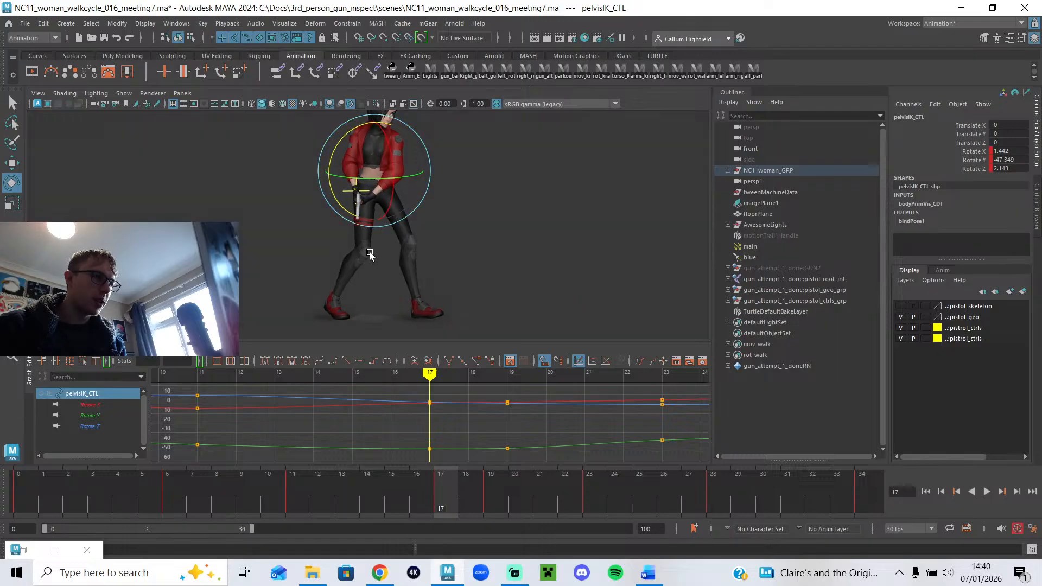
mouse_move(426, 375)
mouse_down()
mouse_move(277, 380)
mouse_move(580, 409)
mouse_move(304, 400)
mouse_move(686, 437)
mouse_move(431, 437)
mouse_up()
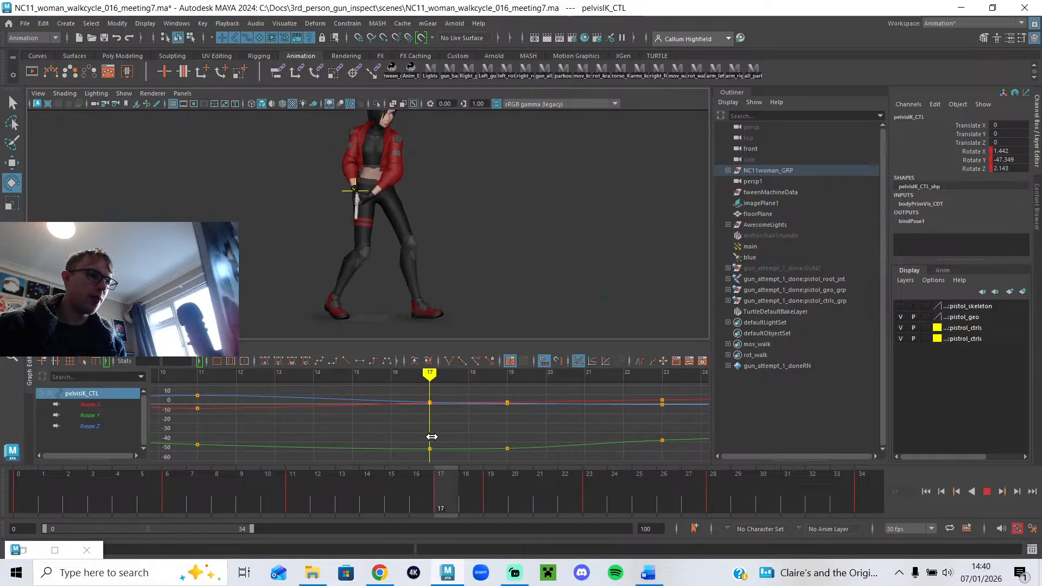
scroll(422, 301, up, 2)
alt+drag(343, 269, 359, 274)
drag(379, 157, 368, 163)
scroll(421, 437, down, 3)
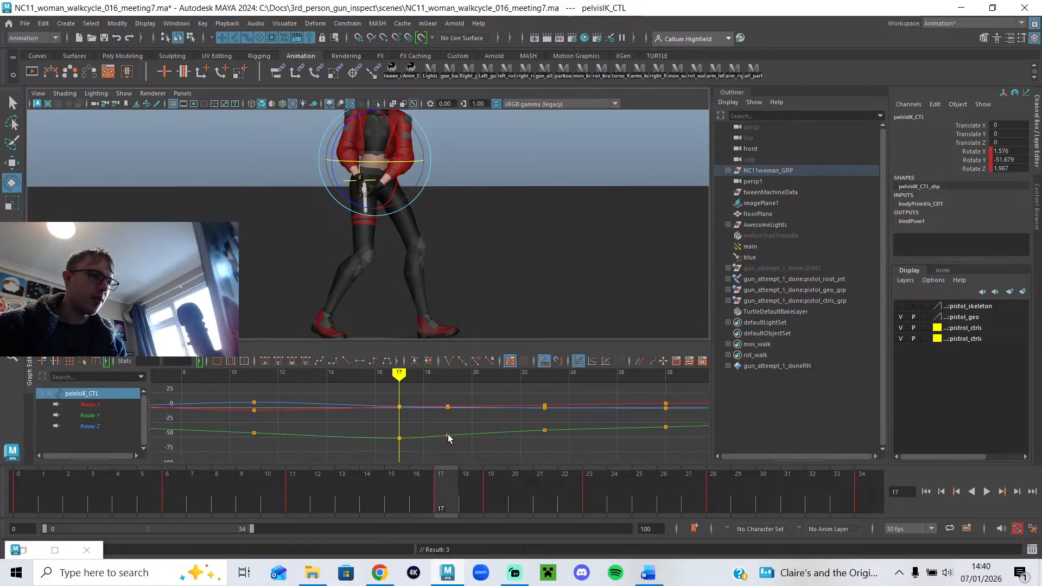
Set the pelvis Rotate Y at frame 23 to -46.785 and delete its Rotate Y key at frame 19.
drag(239, 371, 544, 404)
alt+drag(380, 179, 398, 231)
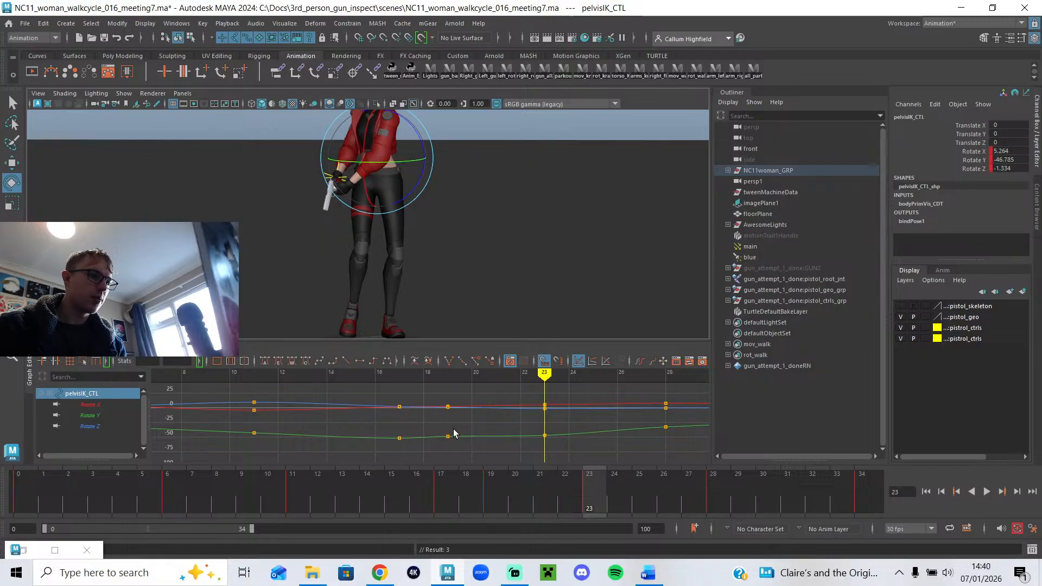
key(Delete)
drag(415, 373, 592, 396)
Restore the floating Persp View window, adjust the pelvis rotation at frame 34 and key the same rotation at frame 0.
click(35, 552)
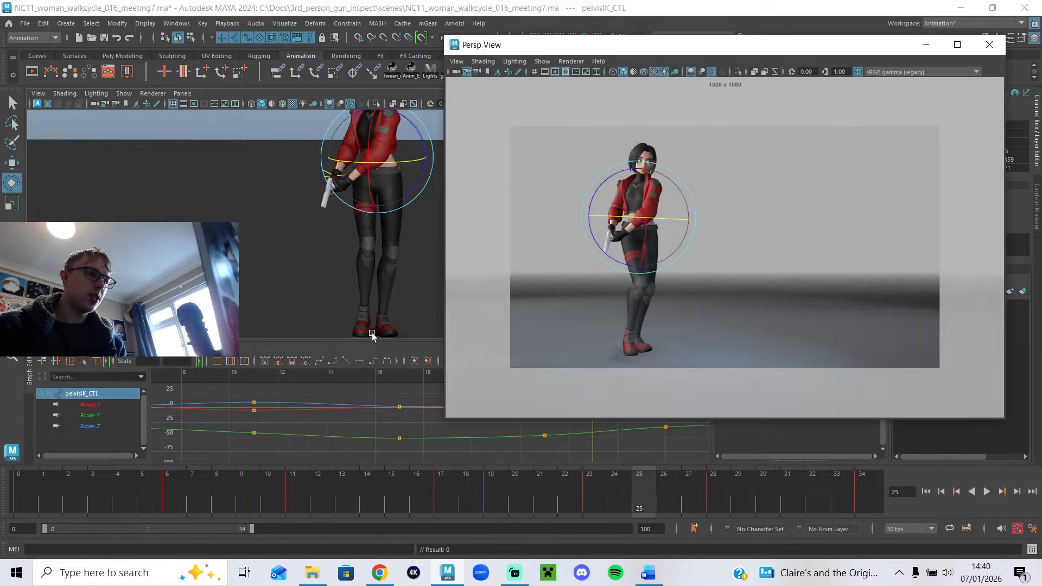
key(q)
drag(543, 481, 860, 497)
key(e)
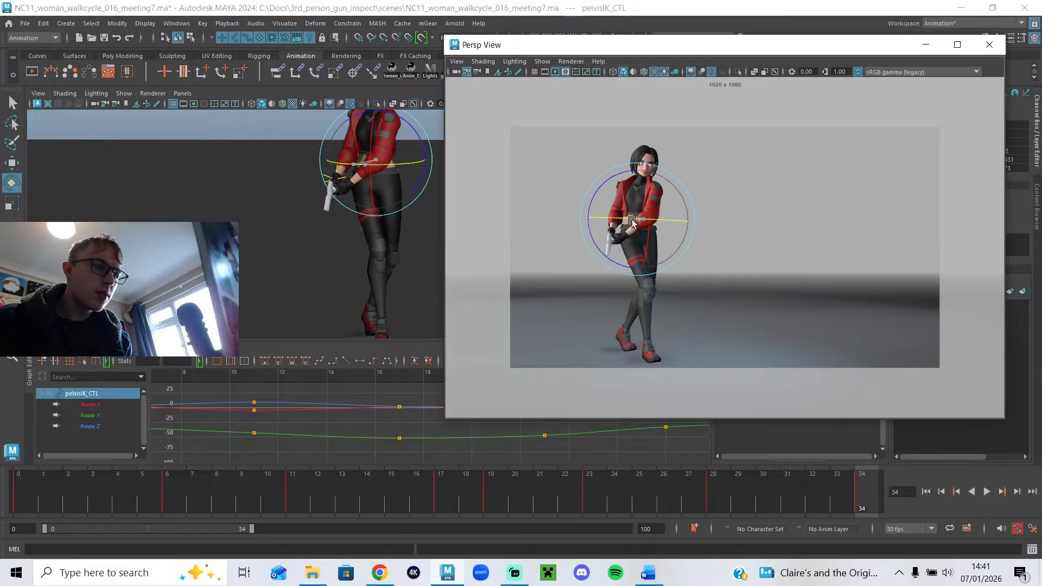
key(a)
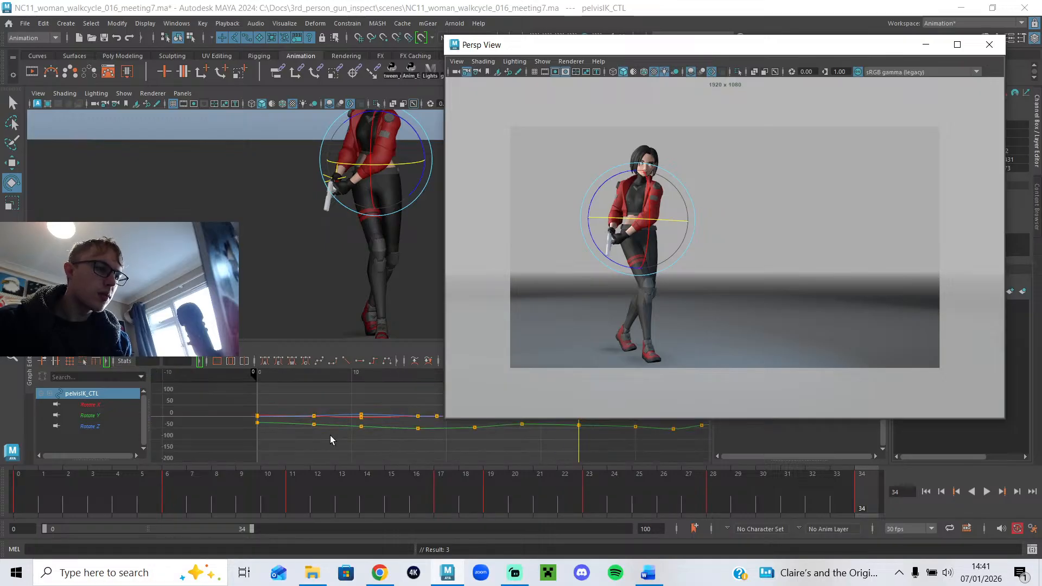
click(258, 376)
alt+middle_drag(537, 454, 531, 470)
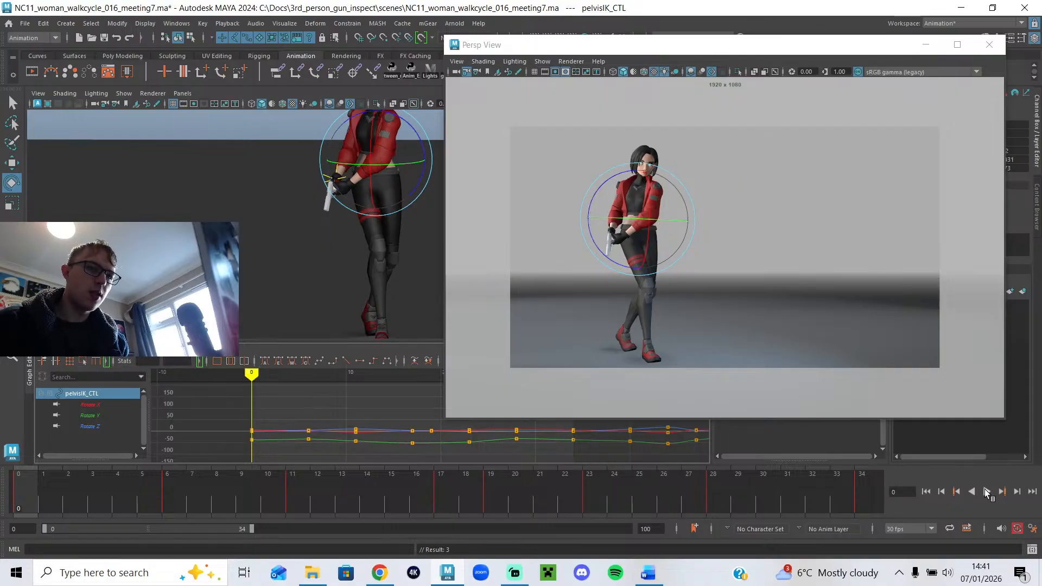
Play back the walk with a smaller Persp View window and review the hip motion from several views.
click(987, 492)
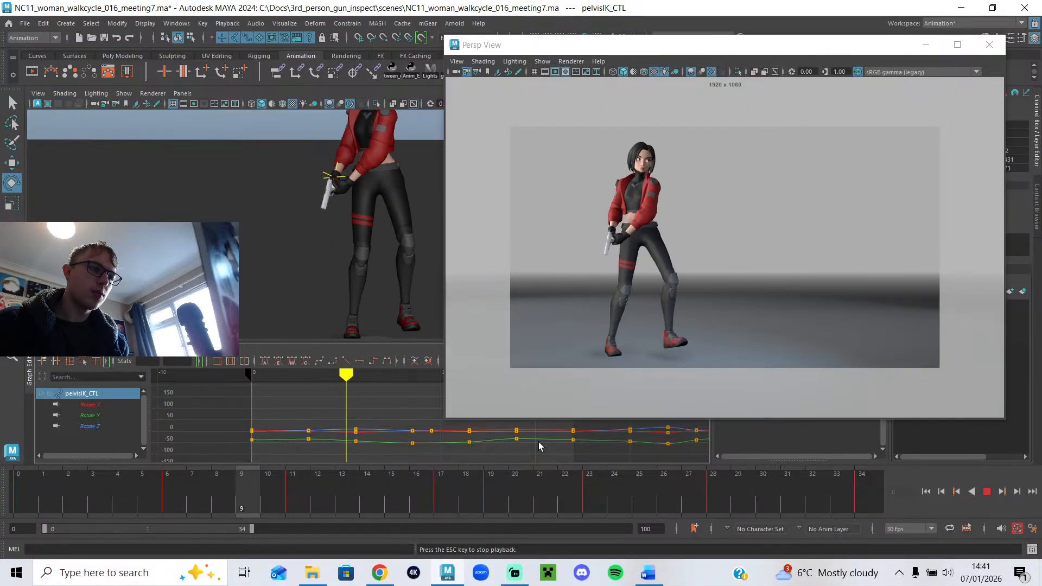
drag(445, 417, 666, 255)
alt+middle_drag(487, 291, 478, 333)
alt+drag(396, 296, 346, 276)
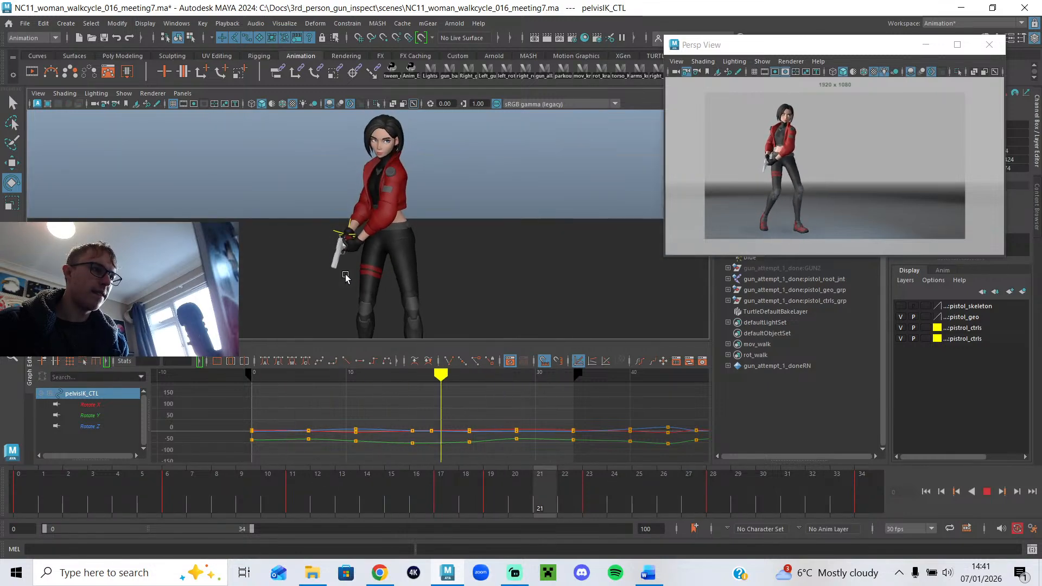
key(space)
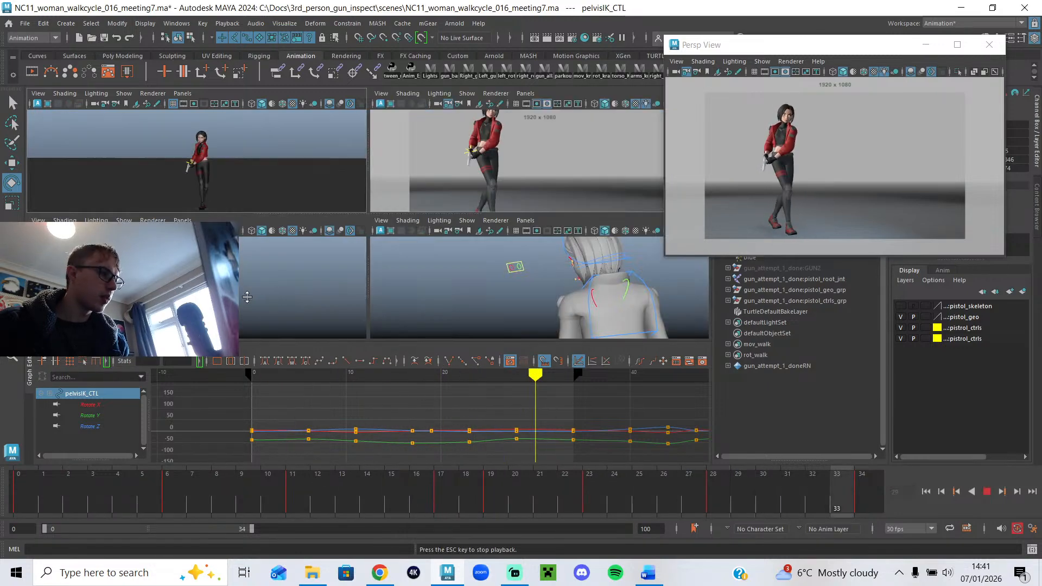
key(space)
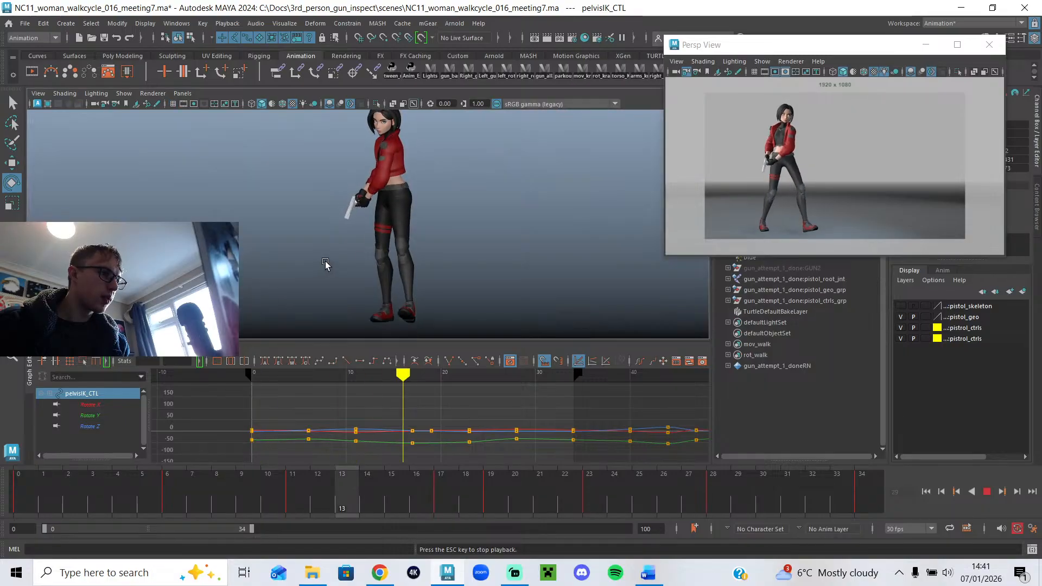
click(989, 492)
Select the chest control, isolate its Rotate Y curve and raise the keys from frame 0 to 34.
click(498, 167)
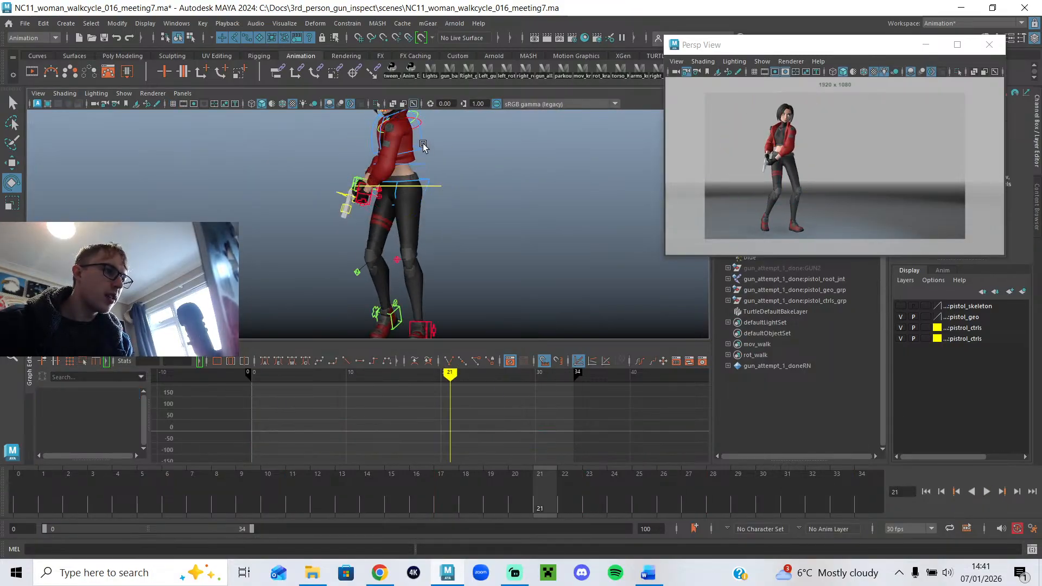
click(404, 152)
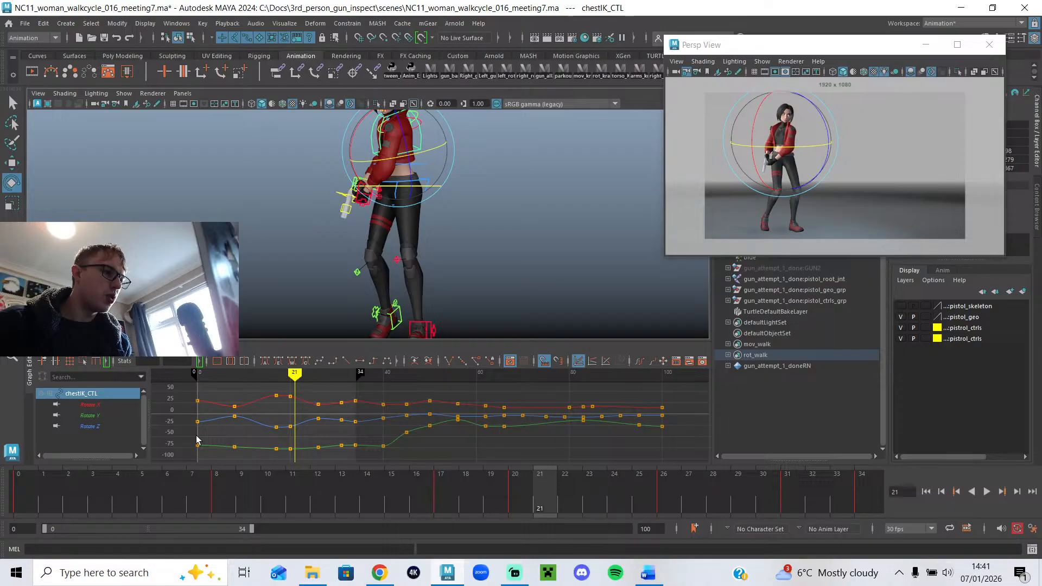
click(92, 416)
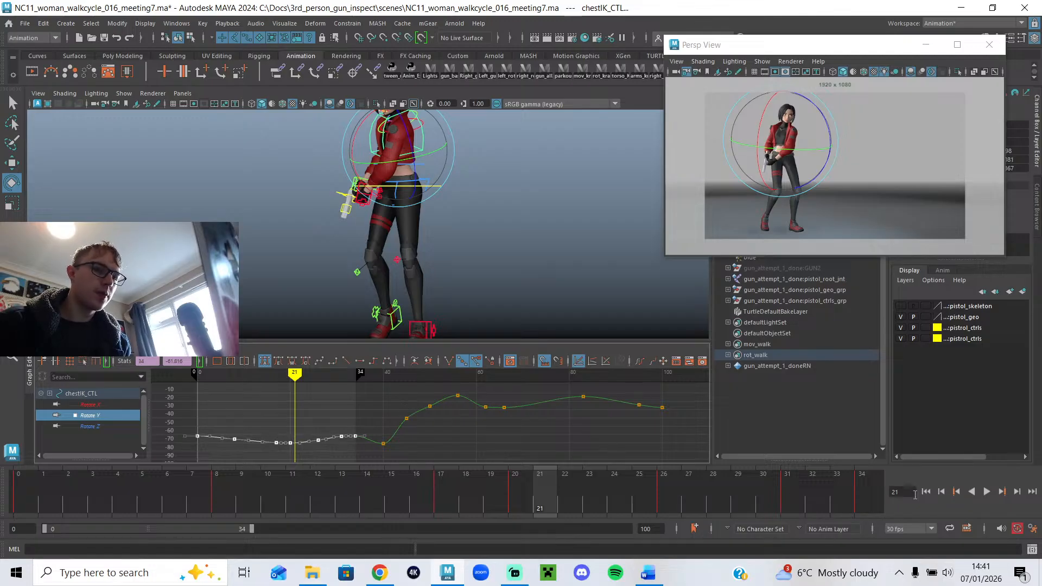
Play back and scrub the walk from the start to frame 17 to check the chest rotation.
click(987, 492)
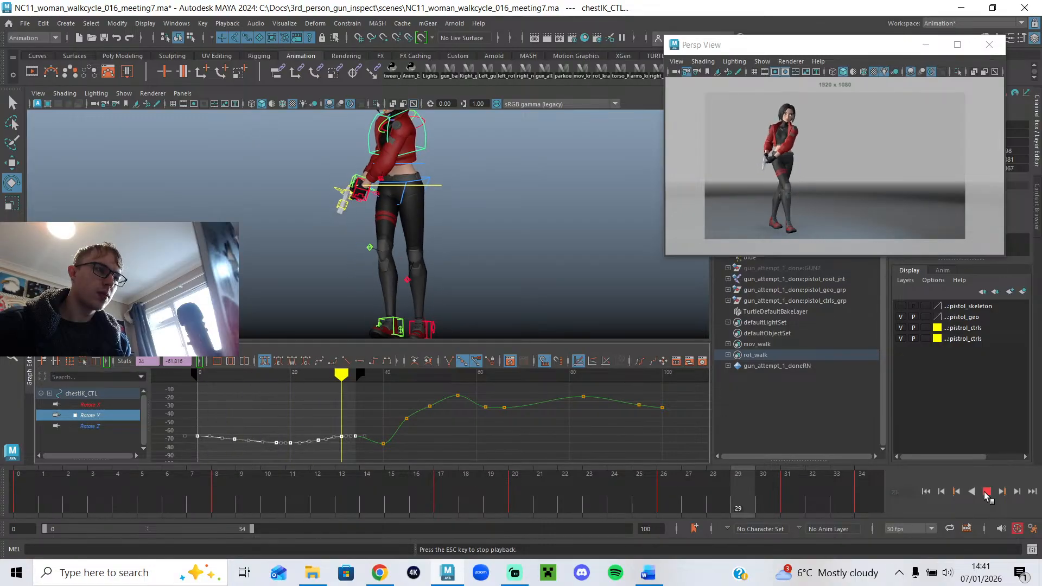
click(986, 492)
click(31, 495)
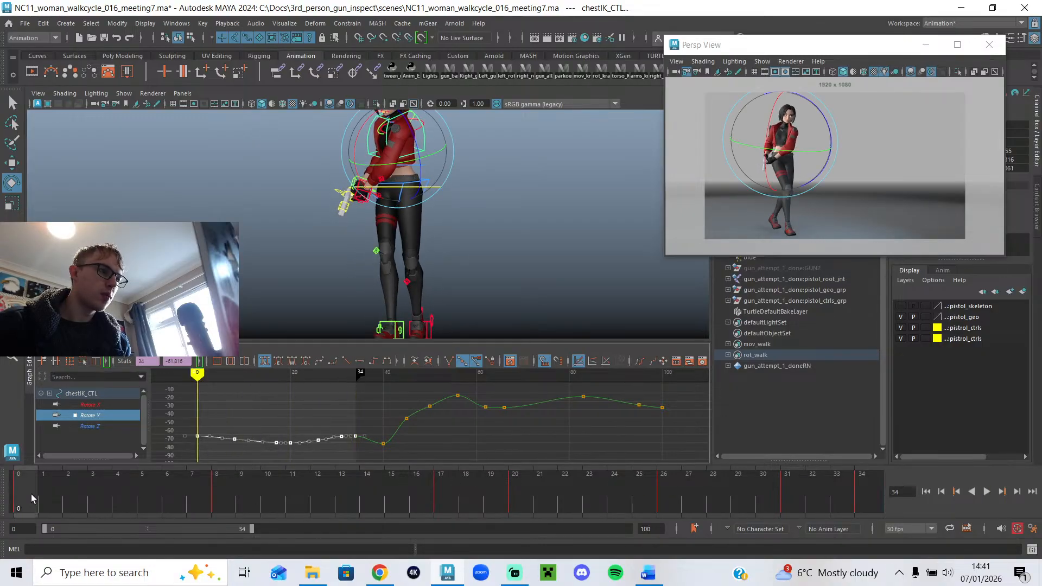
key(alt+v)
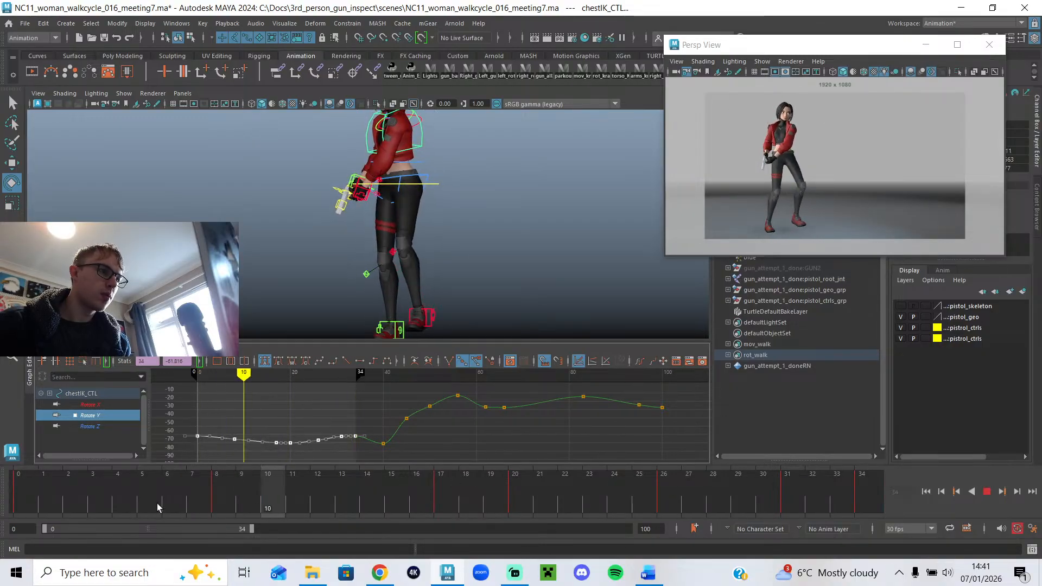
drag(42, 498, 448, 526)
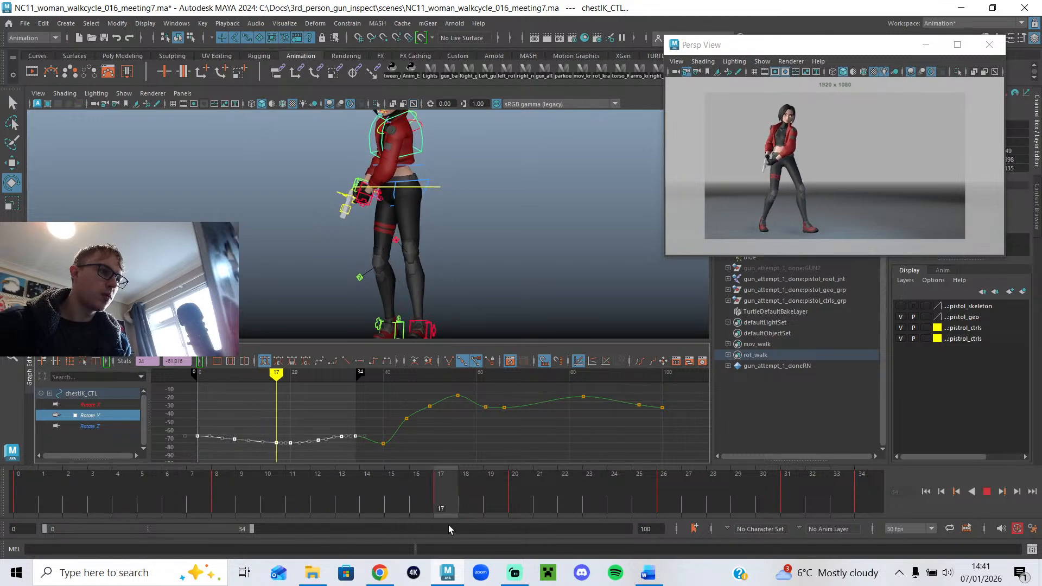
key(space)
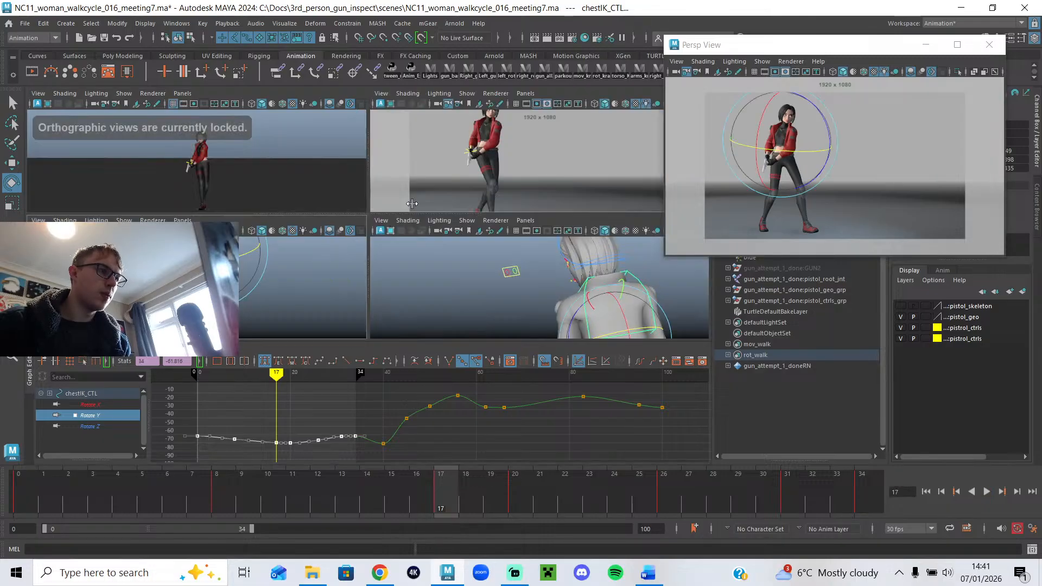
Undo the chest Rotate Y raise and the preceding pelvis rotation edits, and play back the walk against the reference footage.
key(space)
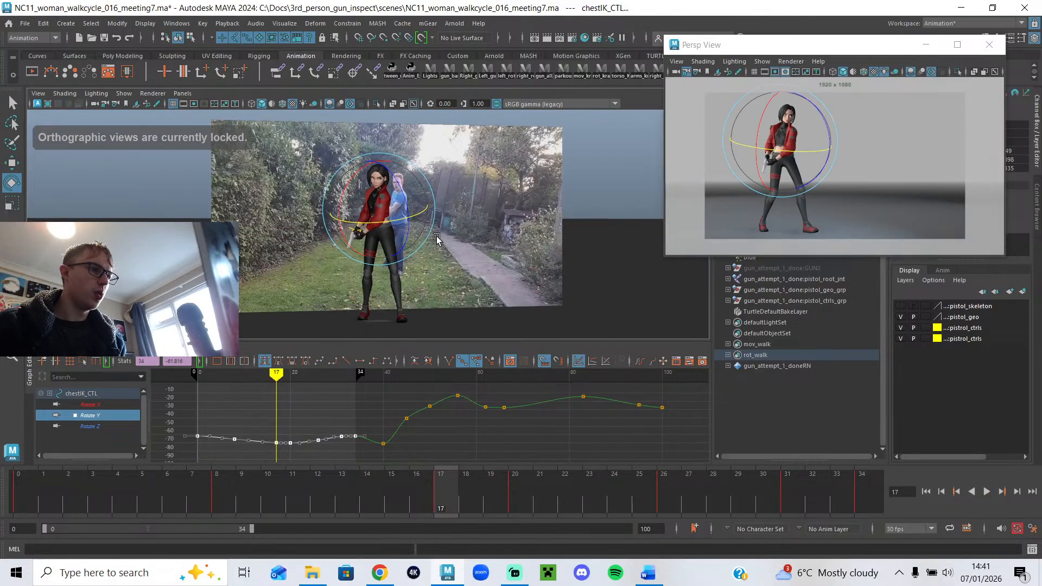
alt+drag(438, 237, 413, 281)
alt+right_drag(413, 282, 439, 266)
alt+middle_drag(440, 266, 435, 235)
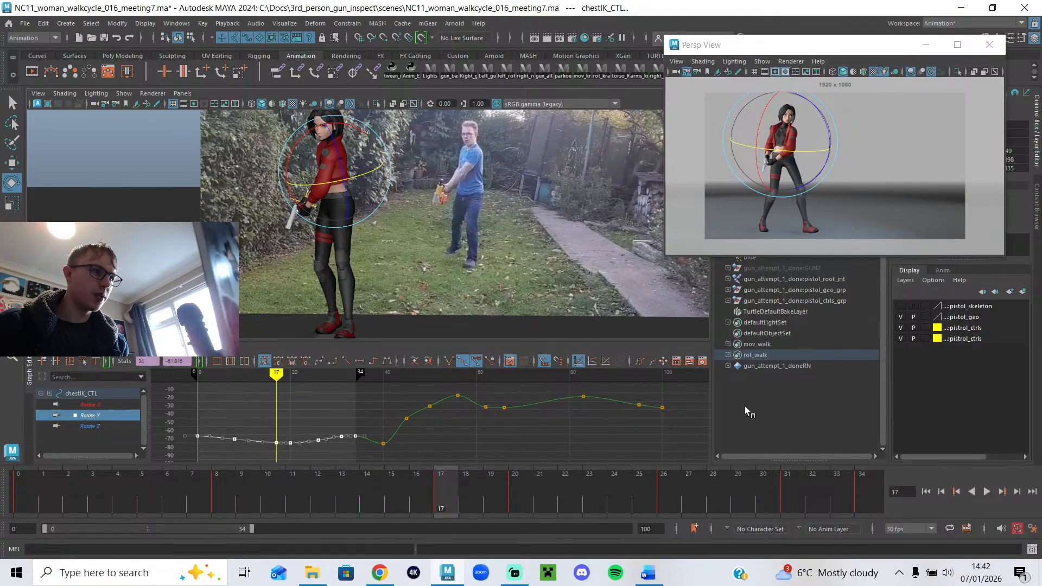
key(ctrl+z)
key(ctrl+z)
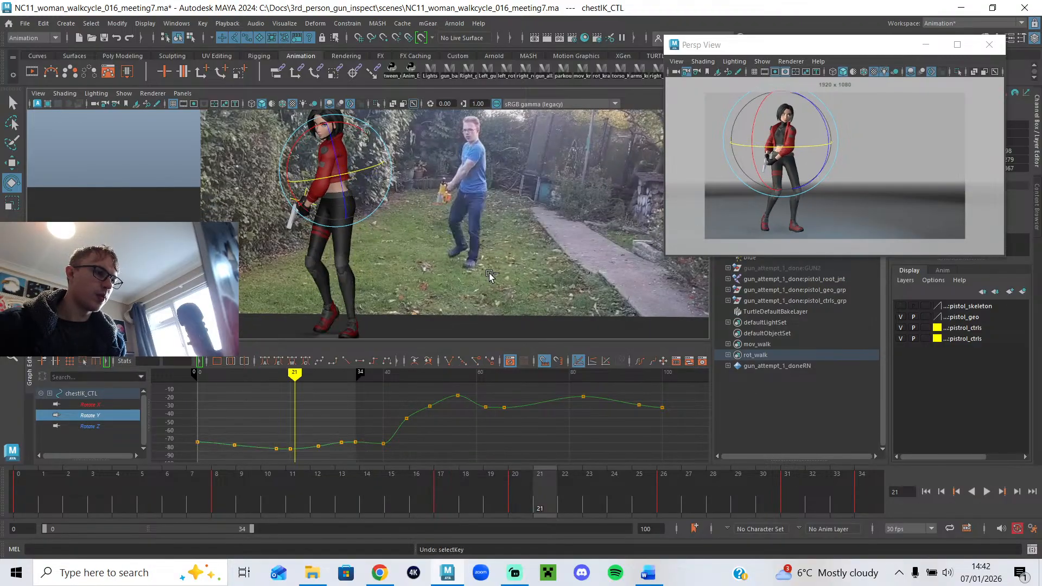
key(ctrl+z)
key(ctrl+z)
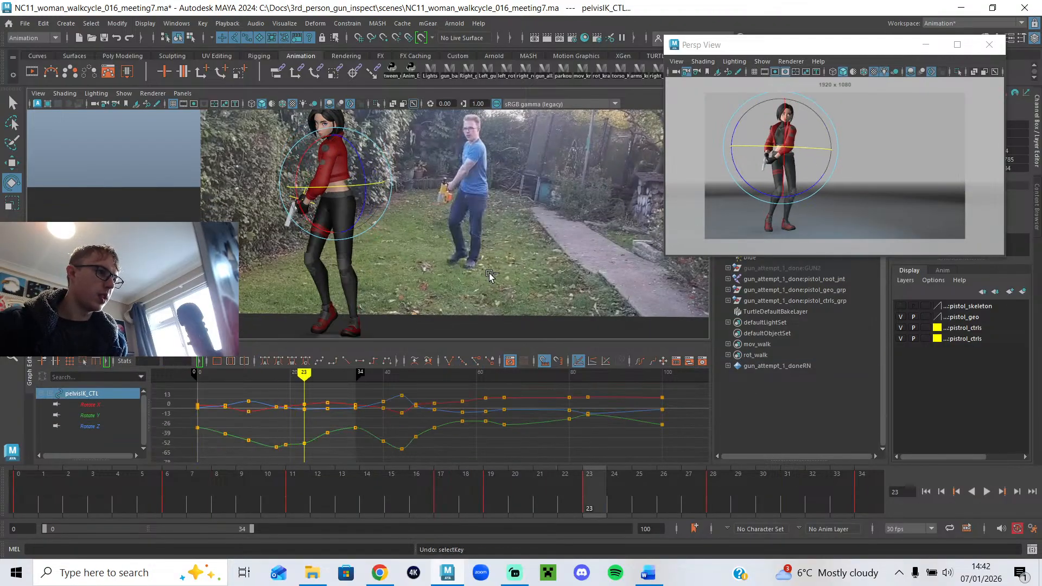
key(ctrl+z)
key(ctrl+z)
key(ctrl+z)
key(ctrl+z)
key(ctrl+z)
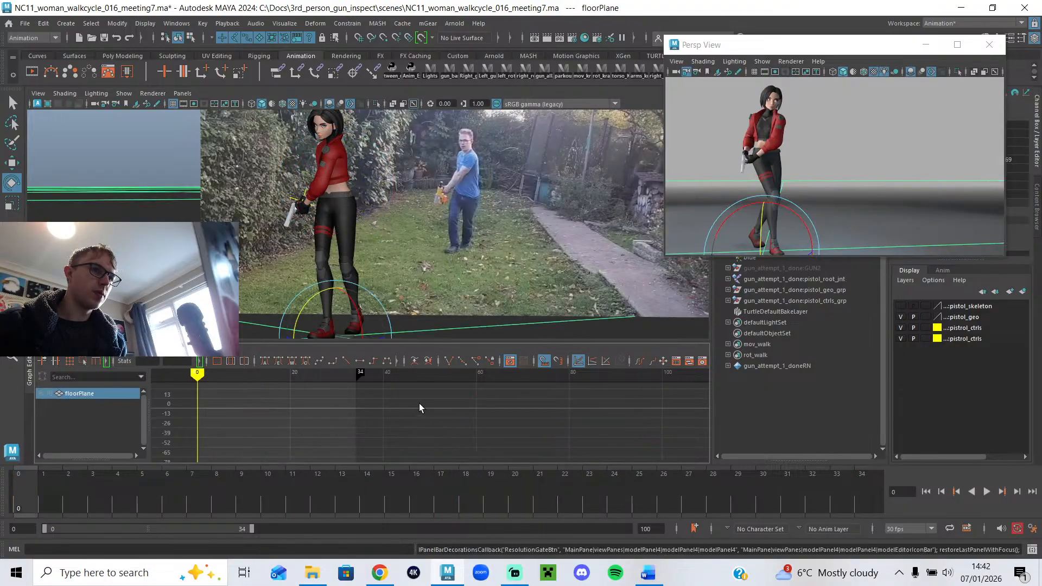
click(987, 492)
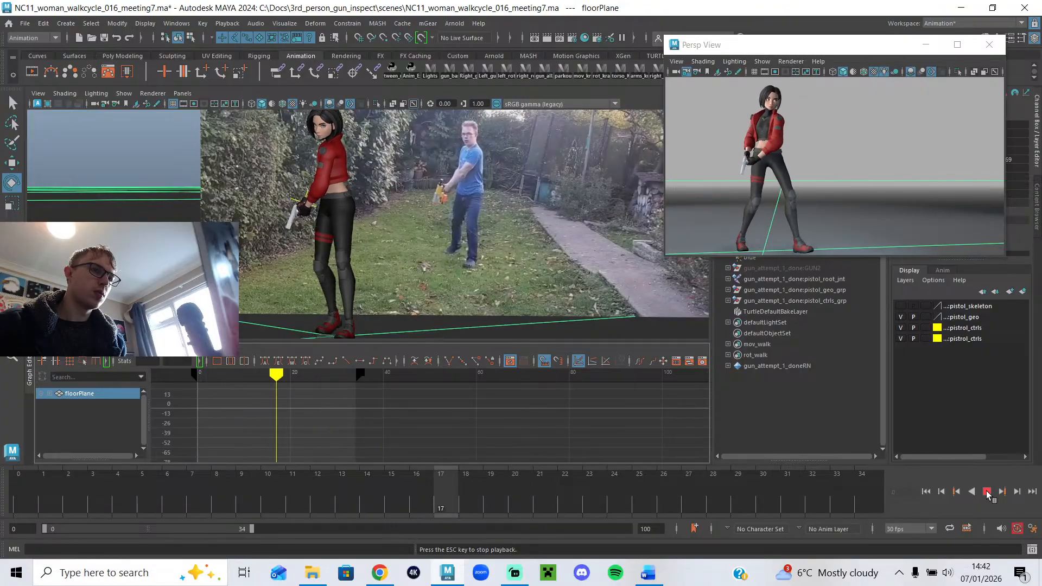
click(987, 491)
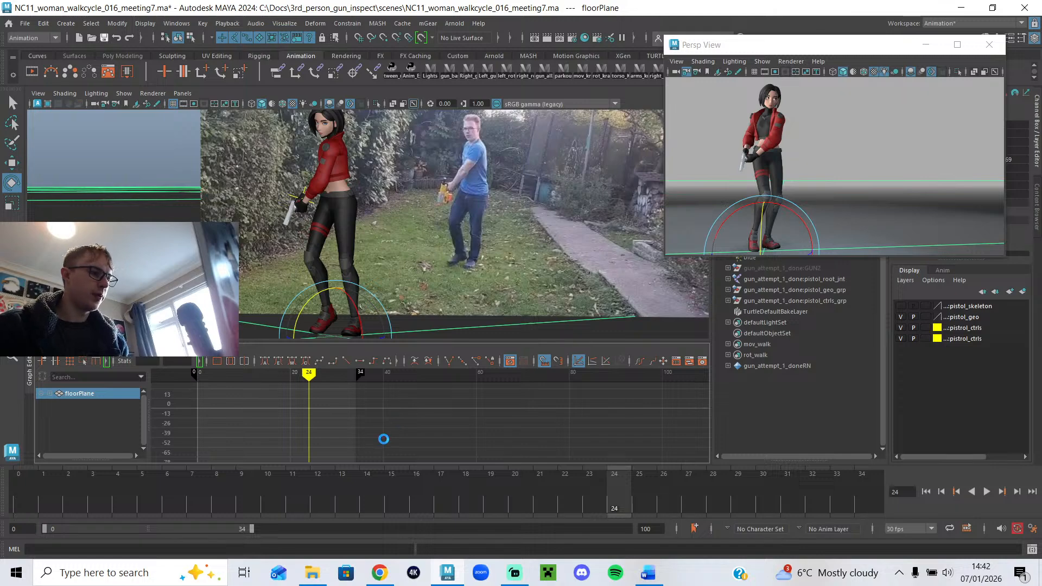
Switch to Chrome and search Google for "walk cycle sheet" in a new tab.
click(379, 573)
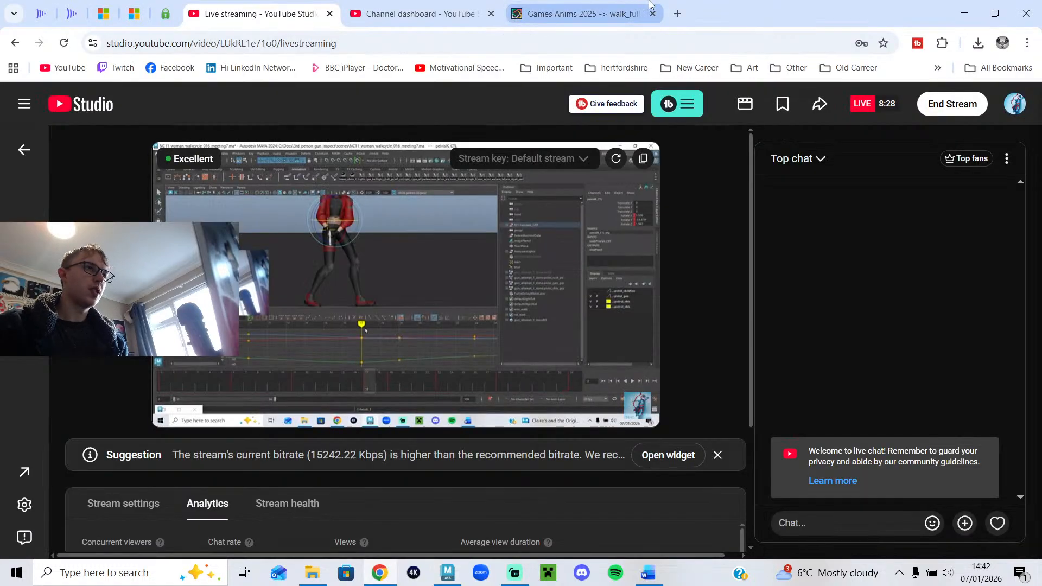
click(678, 13)
text(walk cyc;e)
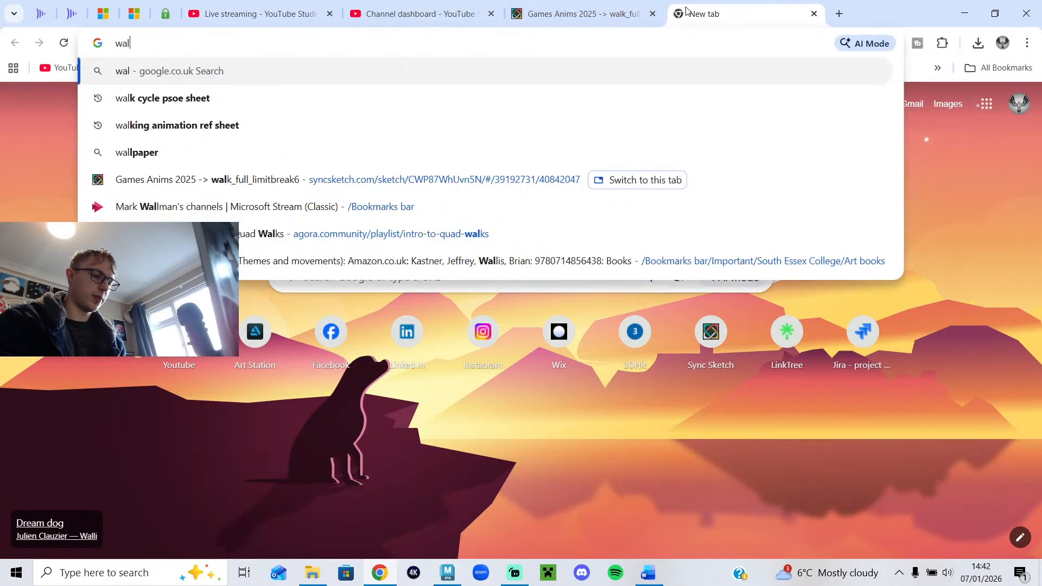
key(BackSpace)
key(BackSpace)
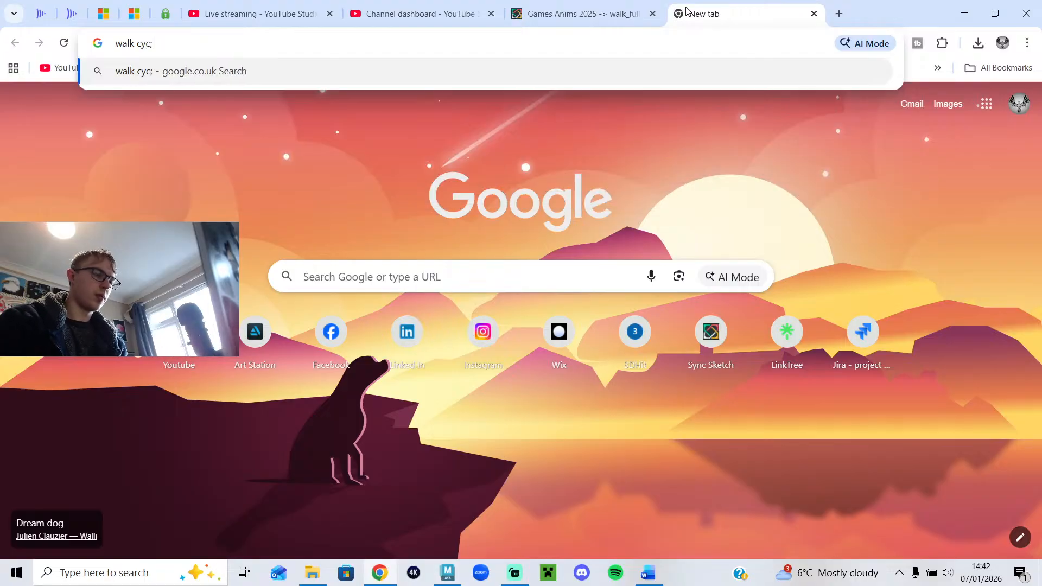
text(le sheet)
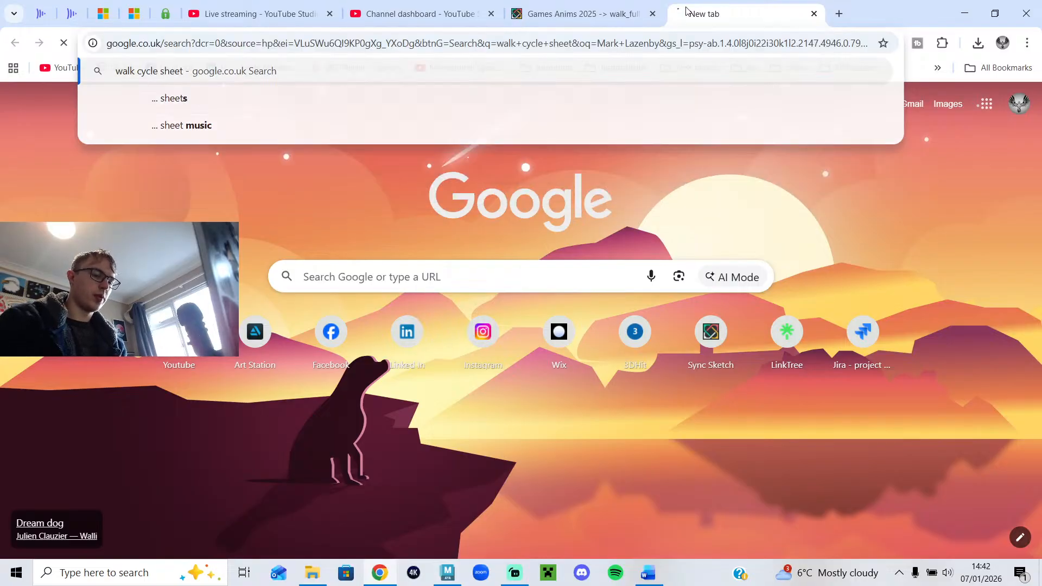
key(Return)
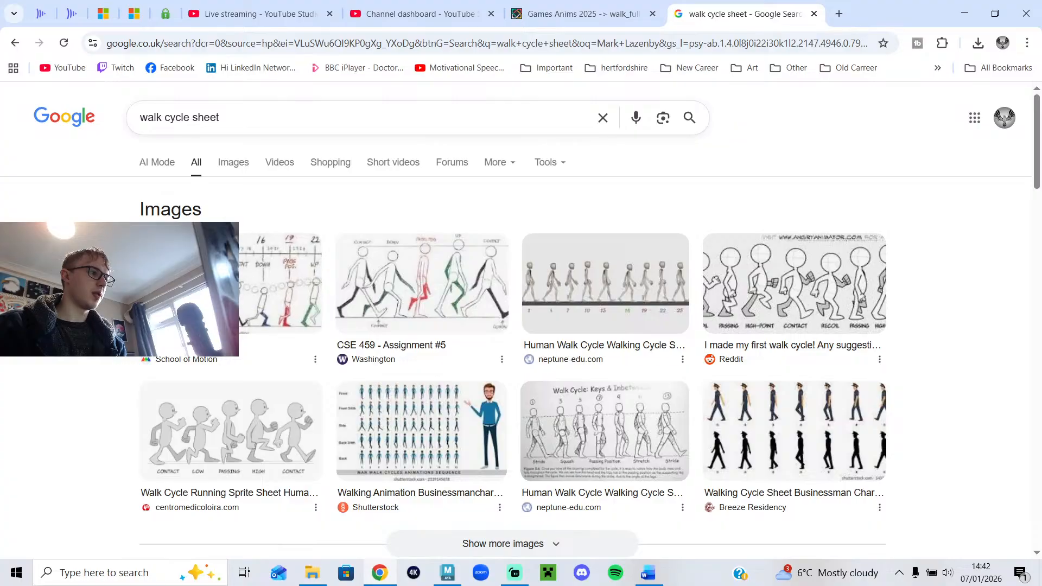
right_click(239, 268)
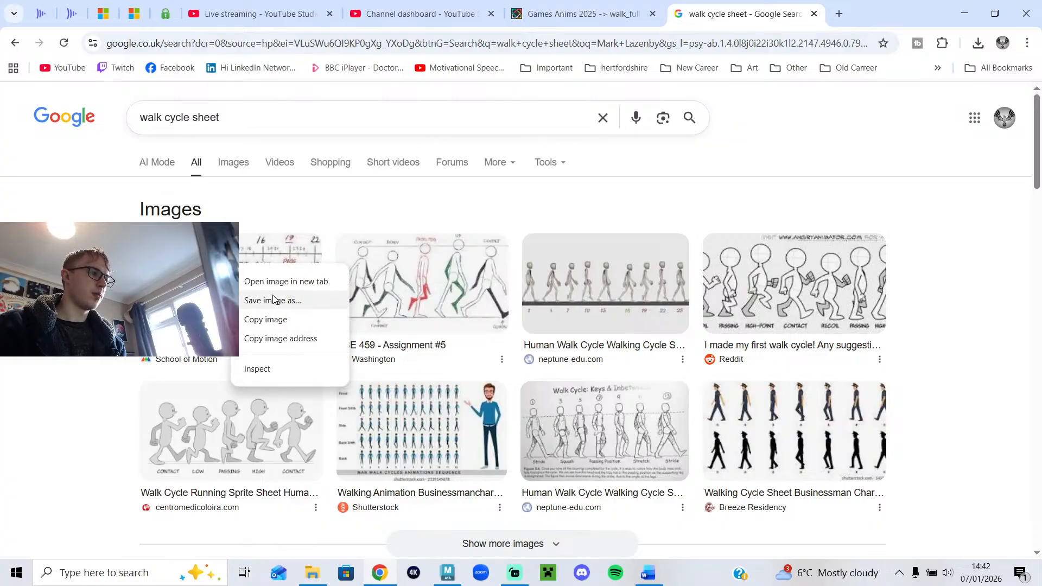
click(261, 281)
click(814, 7)
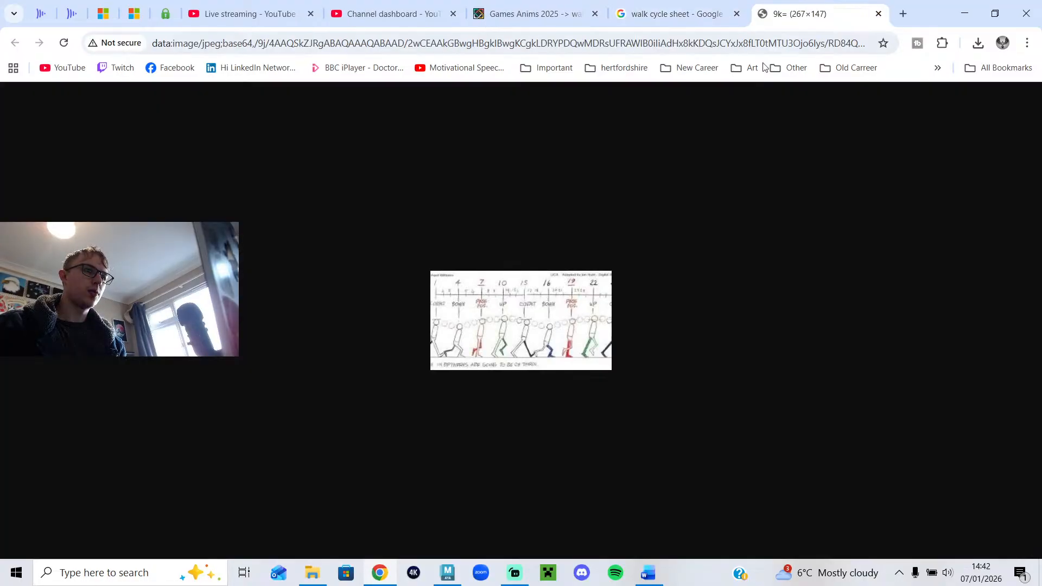
click(880, 14)
right_click(433, 283)
key(Escape)
Open the full-size walk cycle image from the CSE 459 - Assignment #5 result in its own tab.
click(465, 295)
right_click(801, 277)
click(869, 286)
right_click(826, 298)
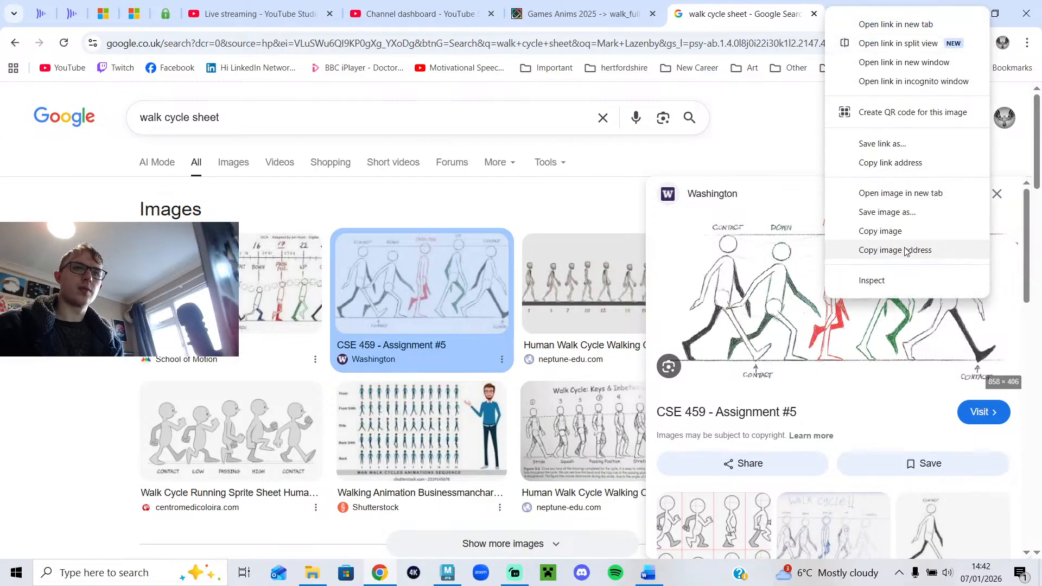
click(912, 194)
click(839, 5)
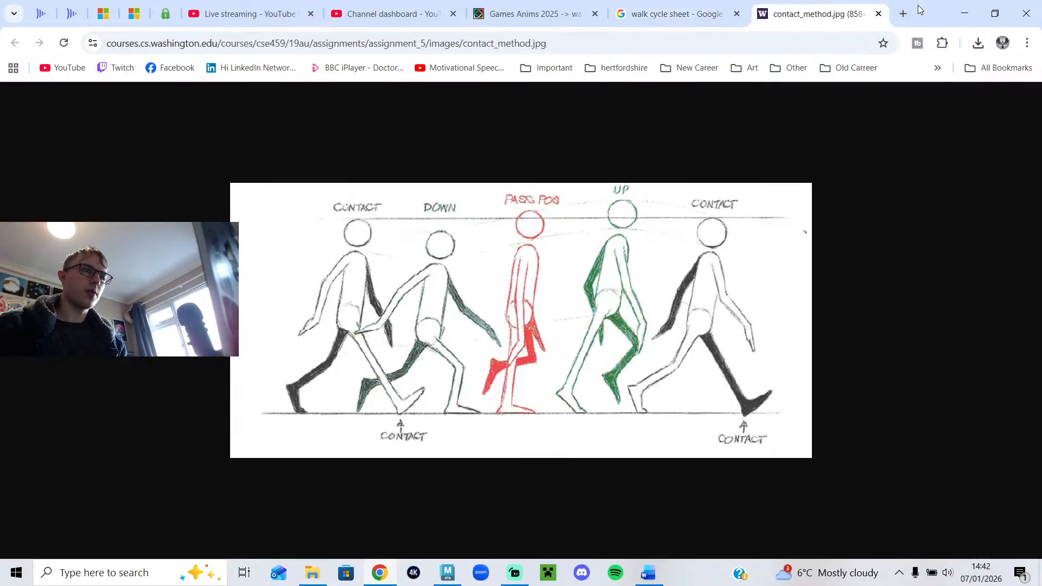
Dock the browser as a narrow window beside Maya, with Maya filling the rest of the screen.
key(super+Left)
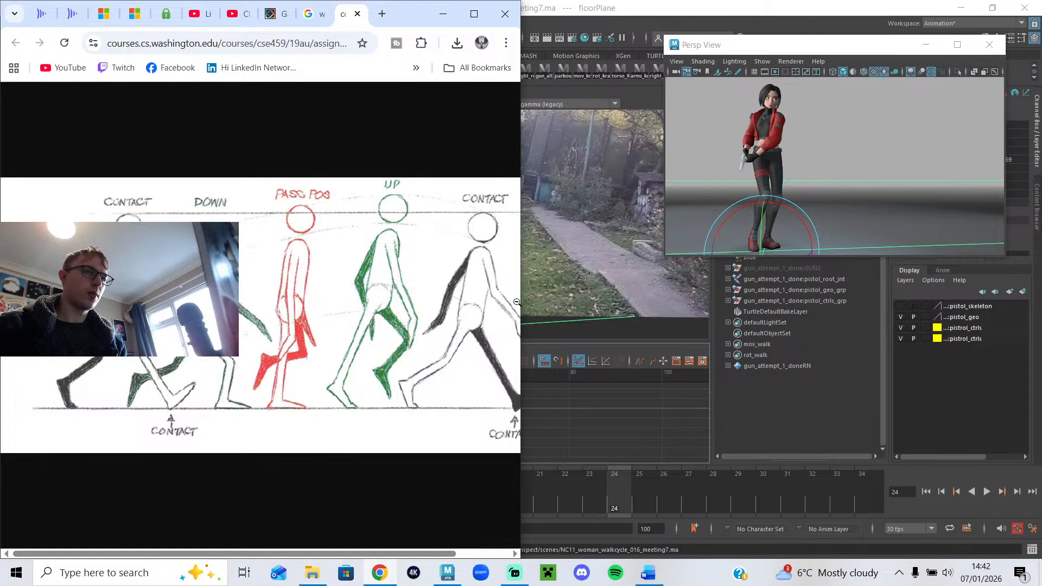
drag(523, 302, 341, 302)
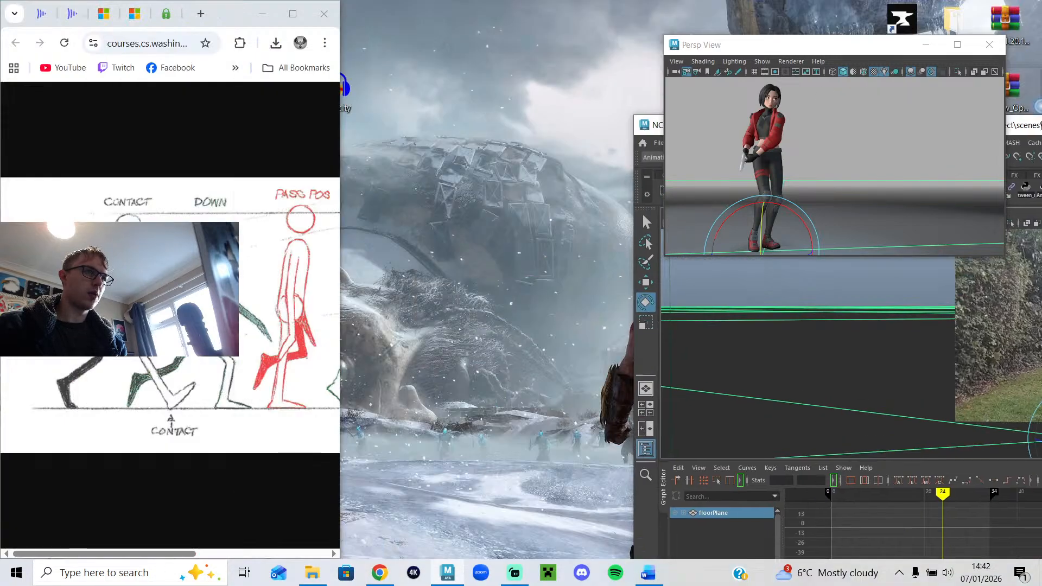
drag(1041, 120, 1041, 120)
scroll(591, 237, up, 5)
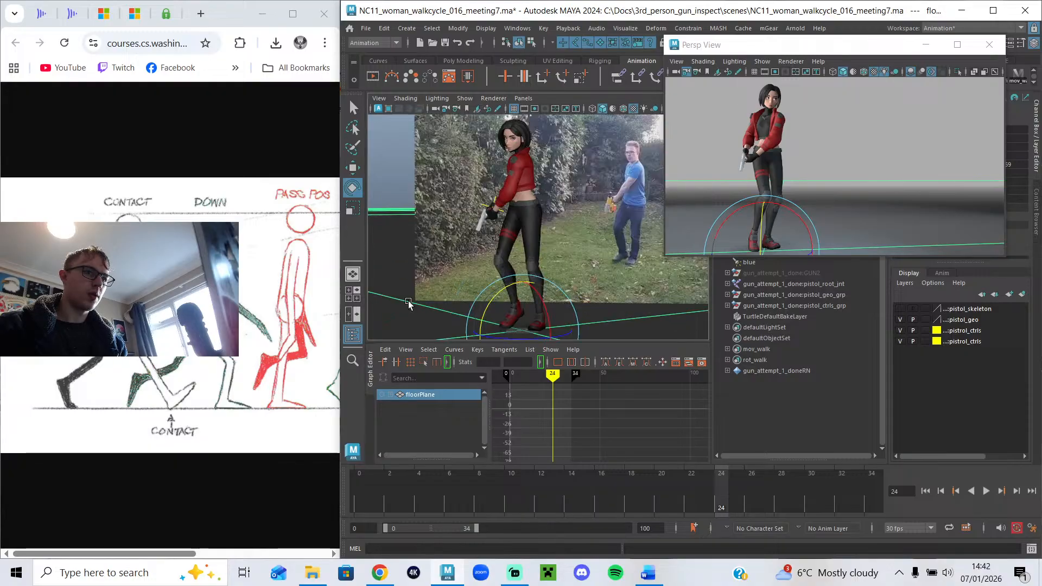
Hide the Outliner, shrink the floating Persp View window and turn on its resolution gate.
click(354, 334)
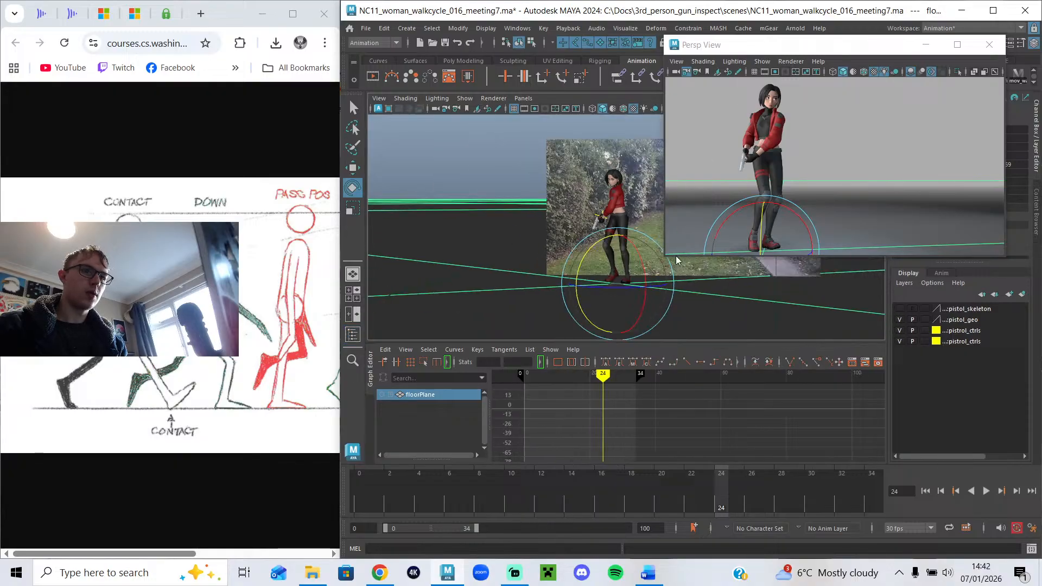
drag(660, 260, 802, 194)
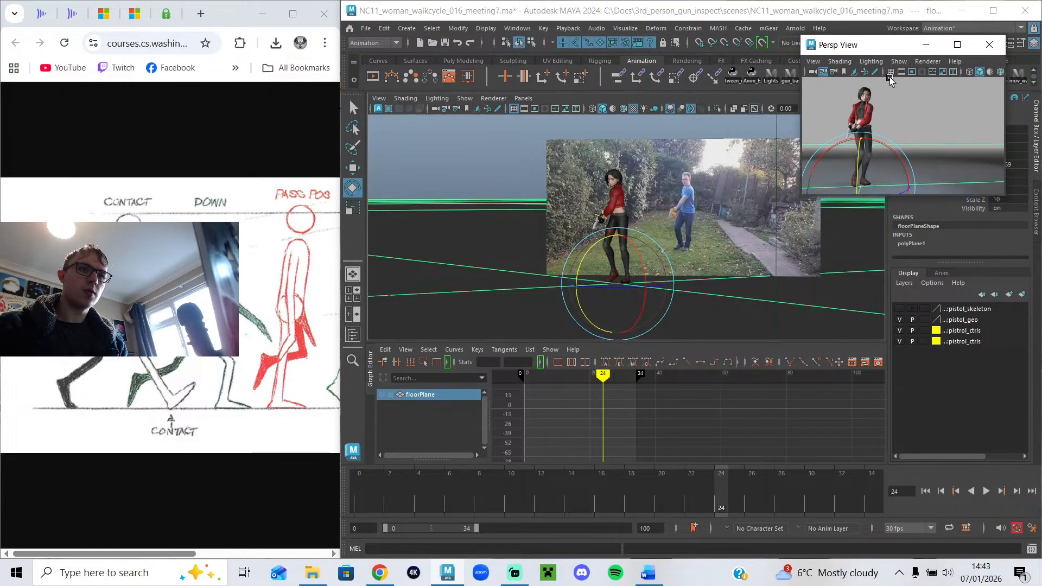
click(911, 73)
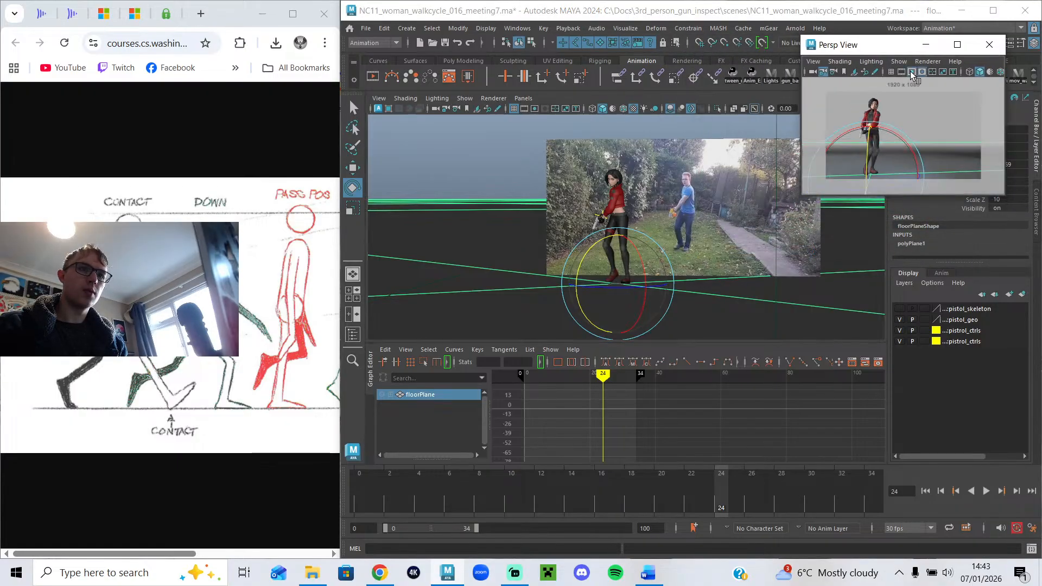
scroll(709, 242, up, 5)
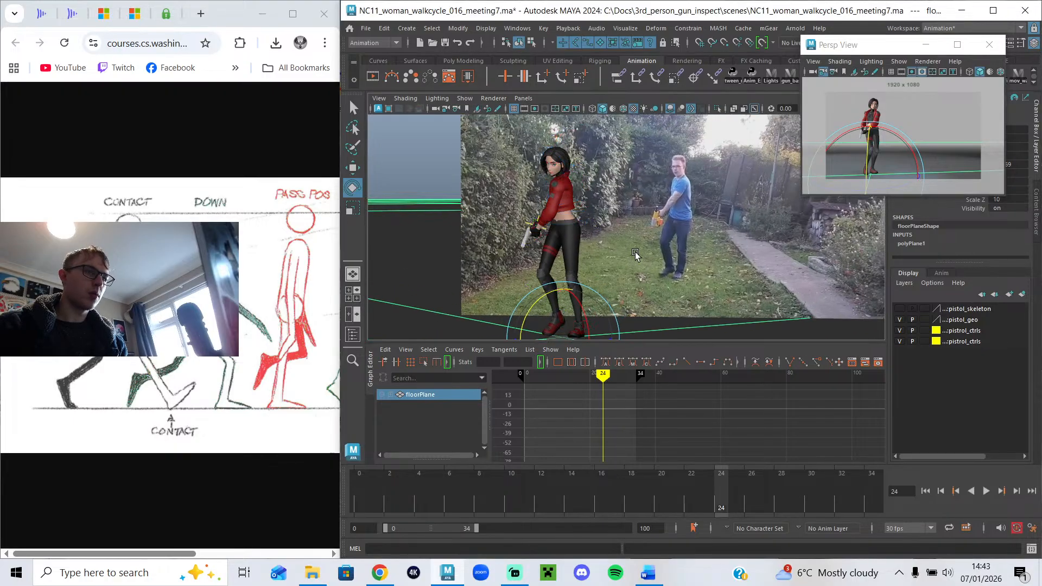
Zoom the walk cycle reference page out to 50% and check the live stream in Streamlabs before returning to Maya.
click(299, 344)
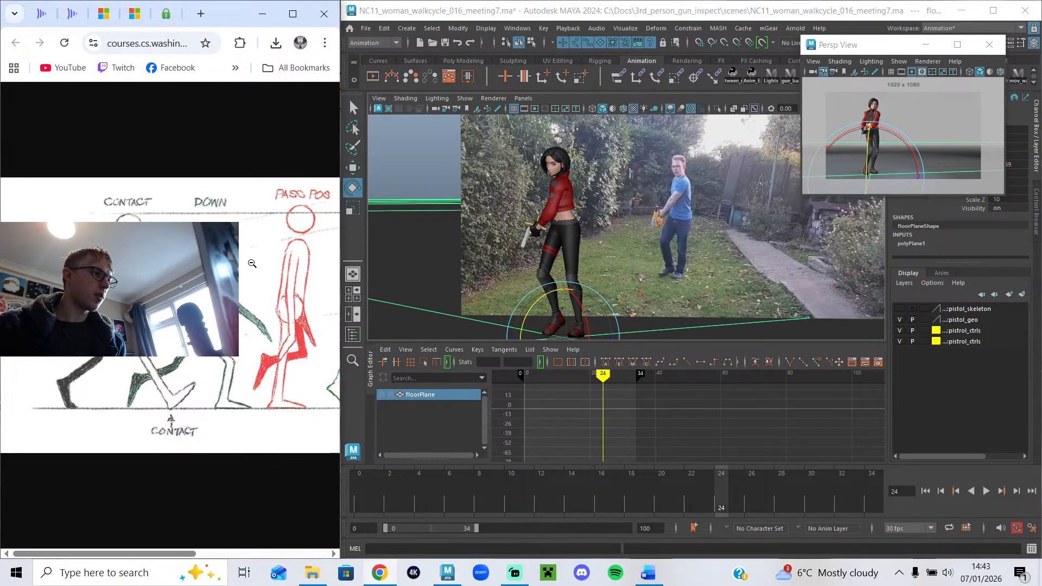
ctrl+scroll(252, 263, down, 5)
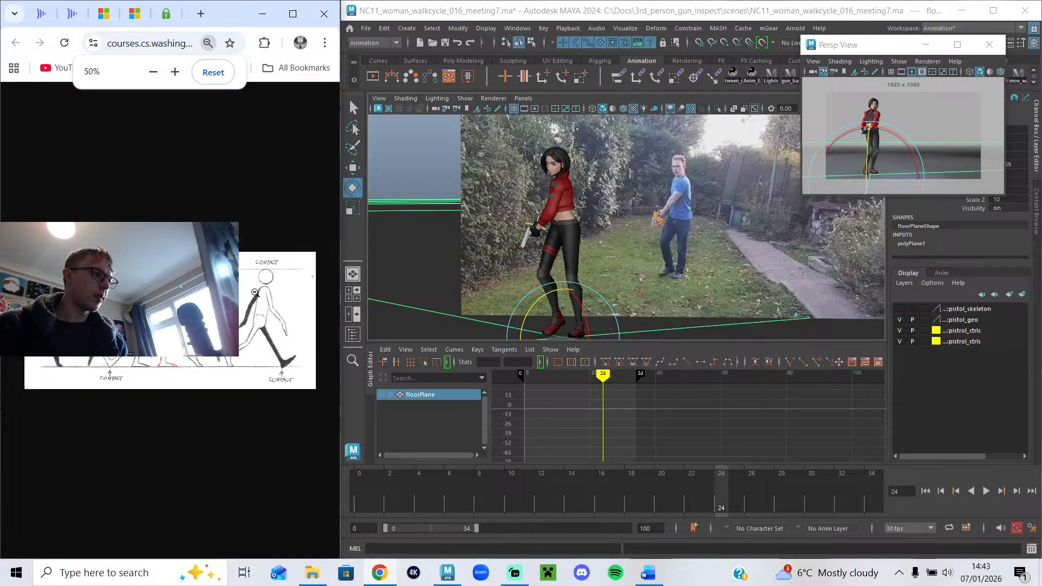
click(522, 575)
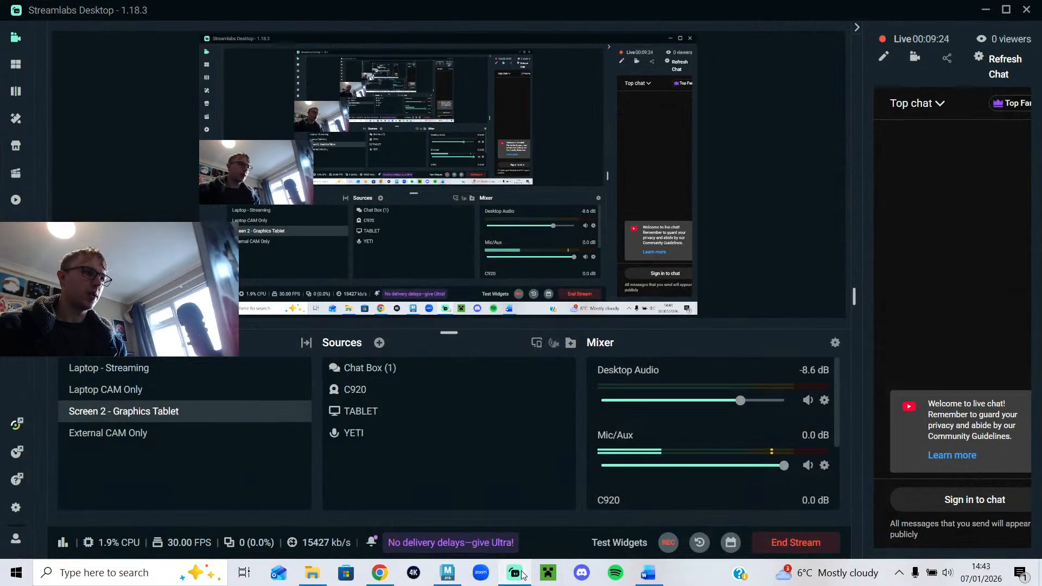
click(523, 575)
Clear the selection in Maya and examine the character's legs up close in playback, returning to frame 0.
alt+middle_drag(605, 233, 552, 191)
click(418, 202)
mouse_move(429, 212)
alt+mouse_down()
mouse_move(474, 226)
mouse_move(445, 222)
alt+mouse_up()
scroll(464, 237, up, 5)
alt+drag(513, 270, 564, 242)
alt+middle_drag(564, 242, 571, 239)
key(alt+v)
drag(311, 485, 355, 482)
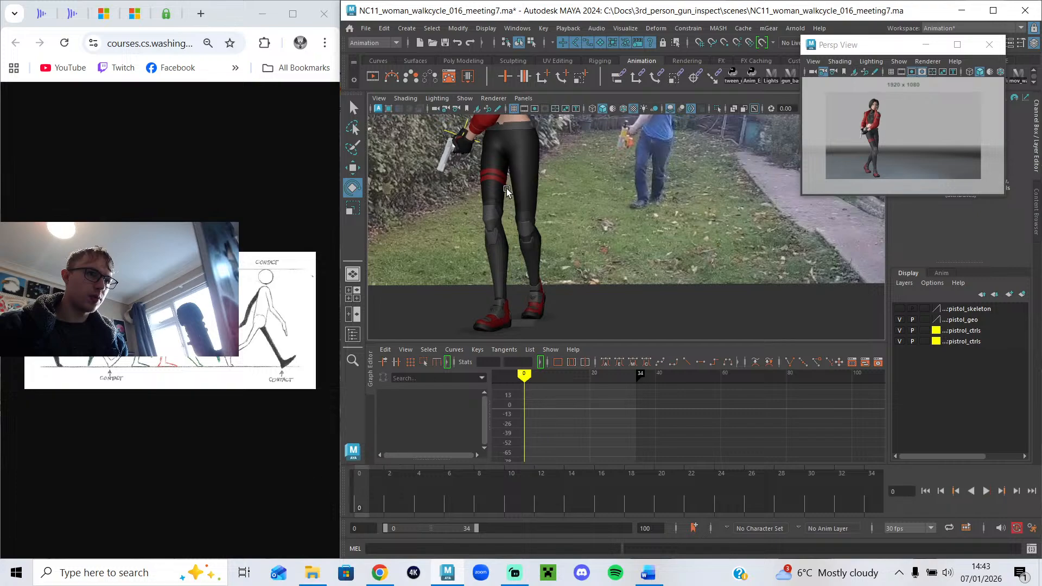
Play back the walk in the view showing the rig controls and go to frame 12.
scroll(585, 199, down, 2)
alt+middle_drag(578, 162, 603, 243)
scroll(602, 224, down, 3)
key(space)
key(space)
alt+middle_drag(688, 250, 607, 278)
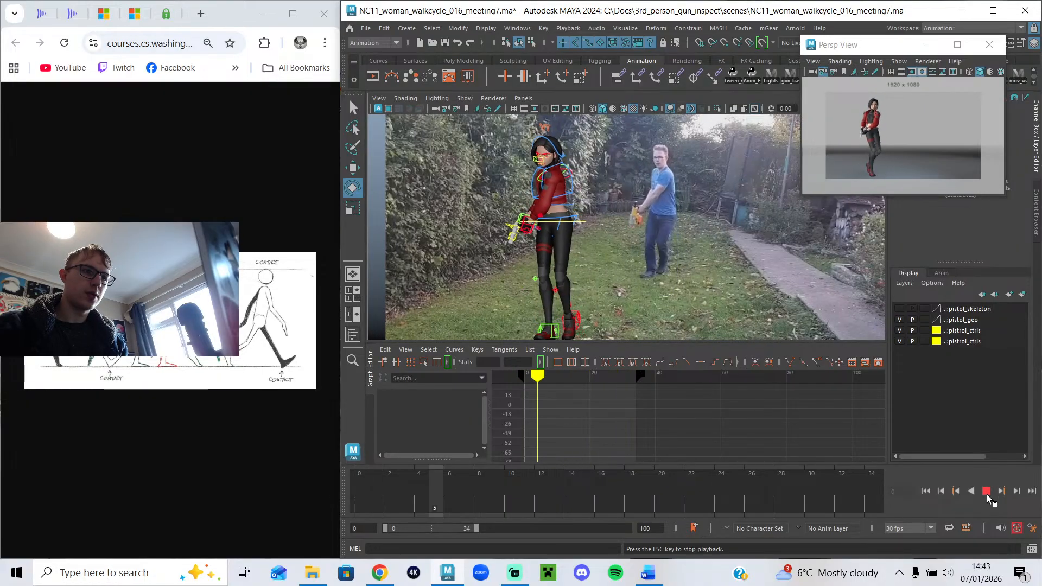
click(548, 497)
alt+drag(512, 261, 528, 259)
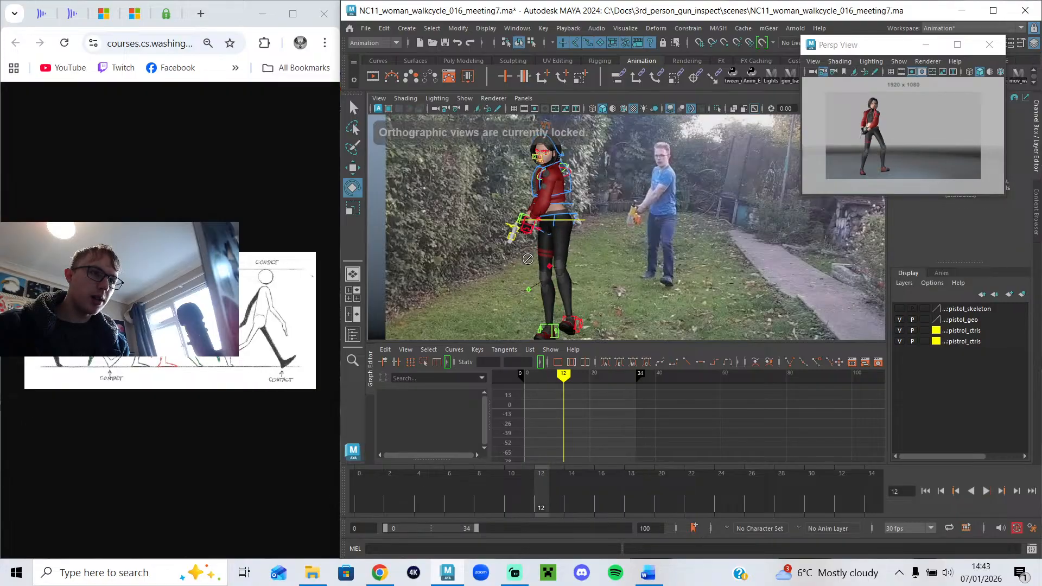
Select the pelvis control and frame the hips and legs from the character's front in the enlarged perspective view.
click(553, 227)
key(space)
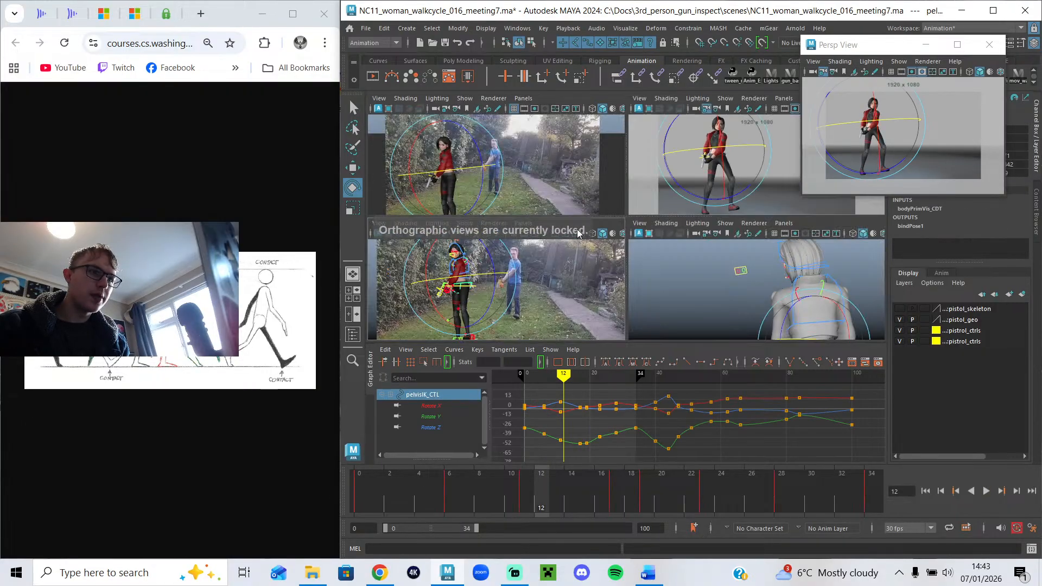
key(space)
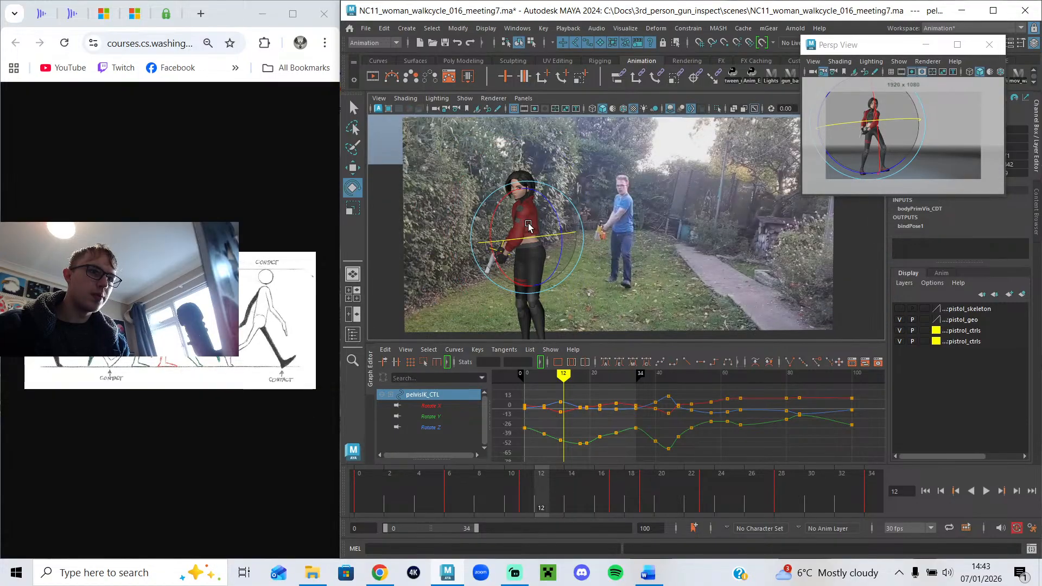
alt+middle_drag(568, 243, 592, 195)
alt+right_drag(593, 196, 610, 228)
alt+drag(579, 292, 655, 292)
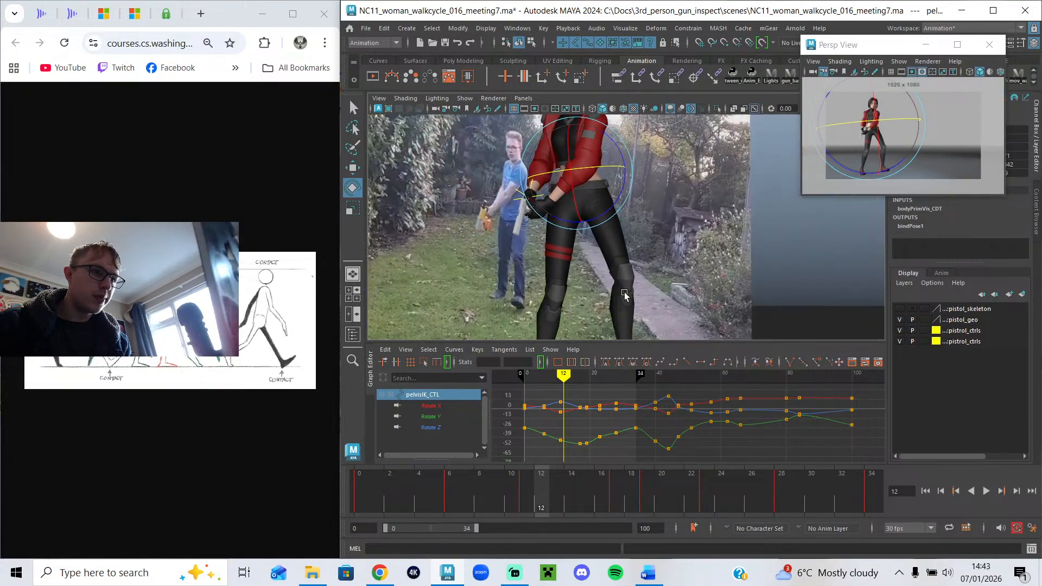
alt+right_drag(655, 293, 593, 216)
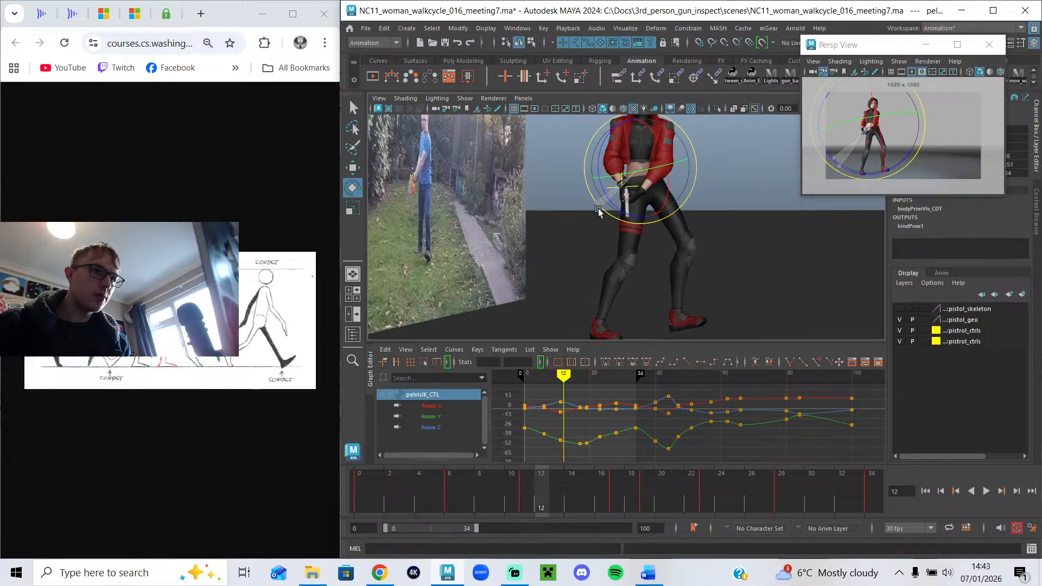
Undo the trial pelvis rotations at frames 12 and 11 and move to frame 17.
key(ctrl+z)
mouse_move(540, 491)
mouse_down()
mouse_move(360, 482)
mouse_move(442, 474)
mouse_move(525, 484)
mouse_up()
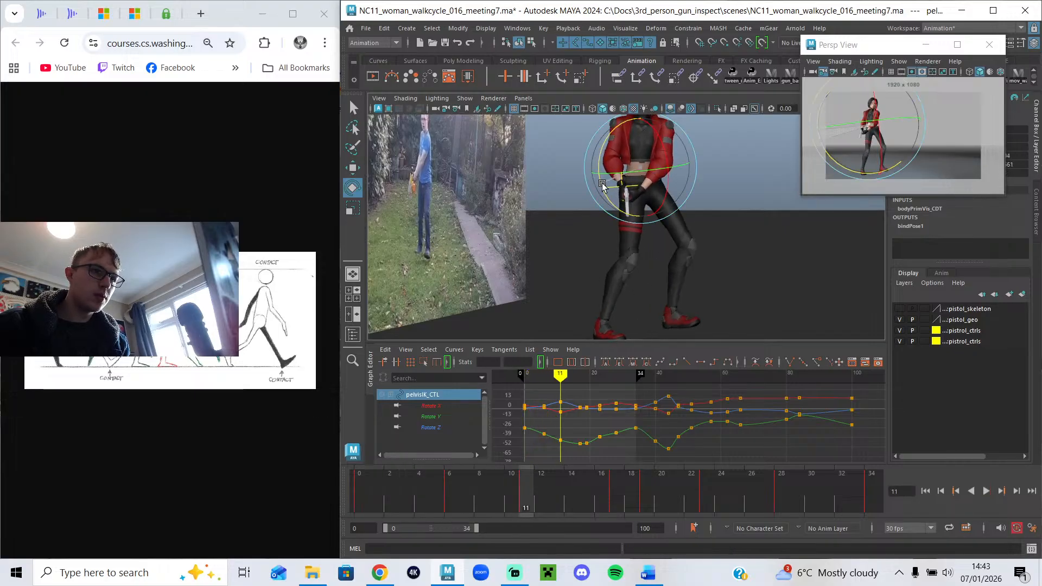
key(ctrl+z)
drag(553, 502, 616, 509)
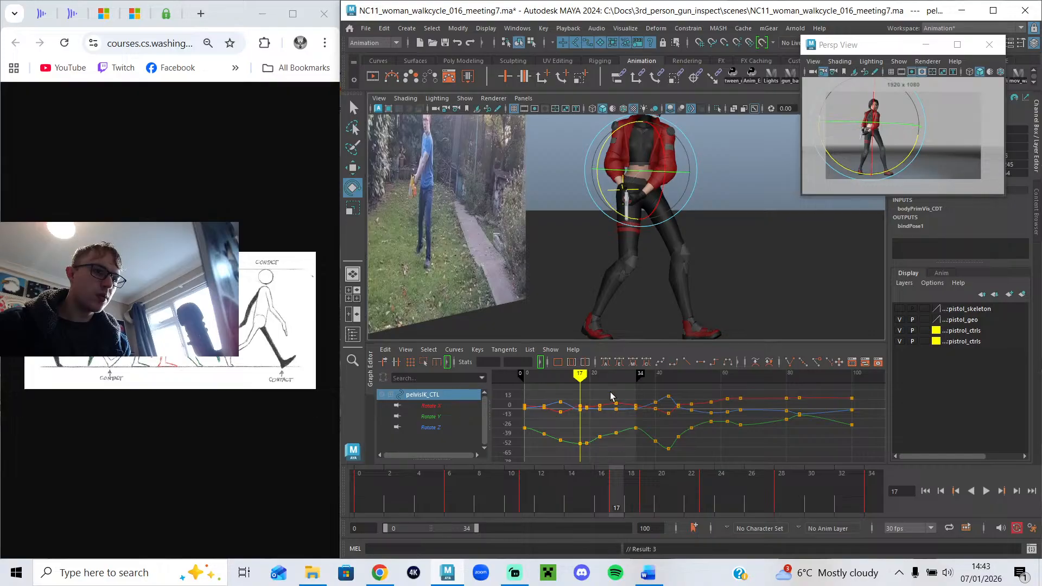
Delete the pelvis control's Rotate X, Y and Z keys at frame 19 after checking its Rotate Z curve.
click(451, 428)
alt+middle_drag(641, 427, 722, 413)
click(654, 489)
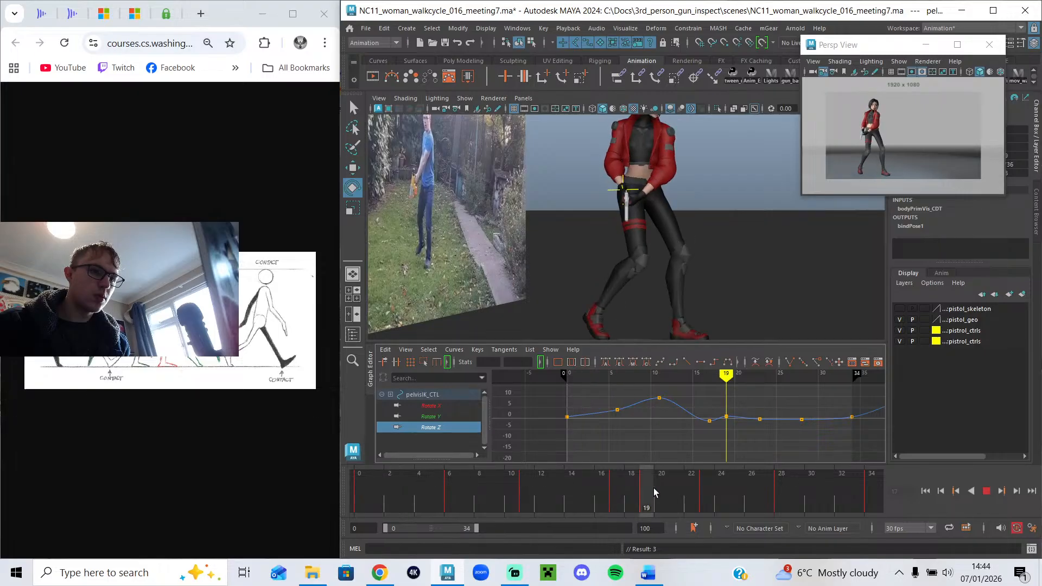
drag(429, 395, 431, 429)
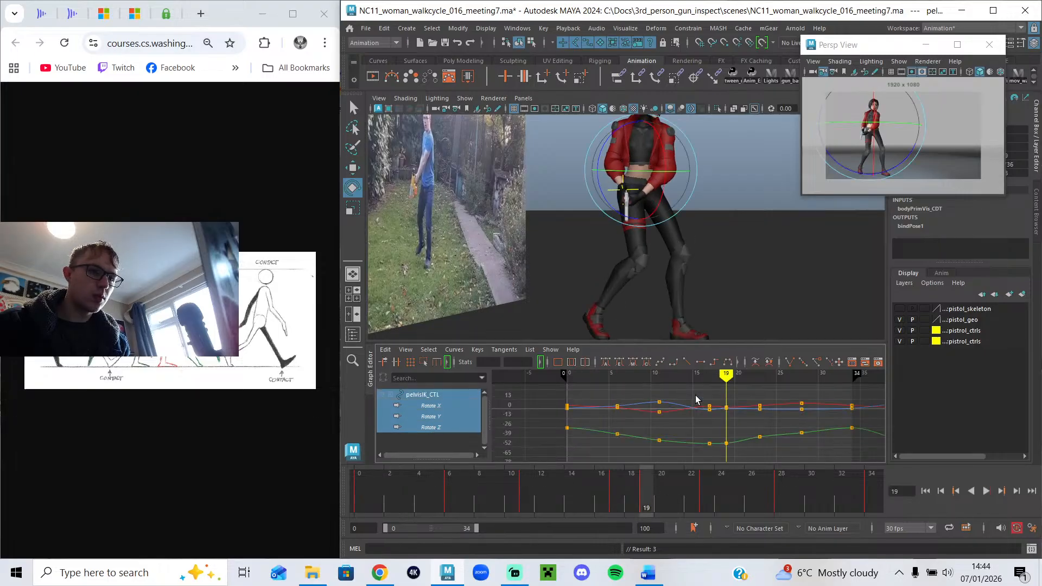
drag(726, 457, 723, 458)
key(Delete)
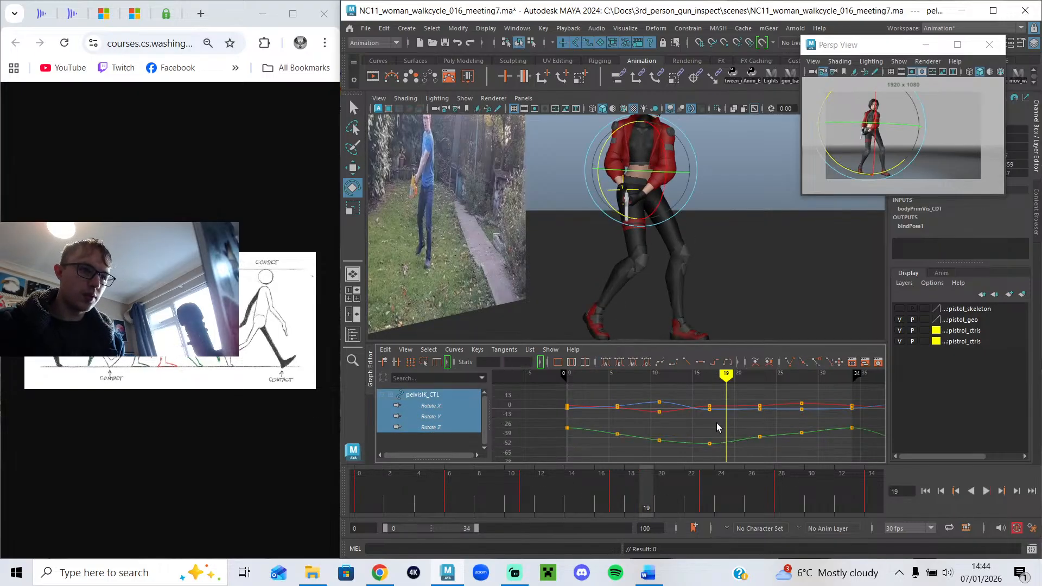
Tilt the pelvis control sideways at frame 23 and again at frame 28 of the walk.
click(569, 504)
key(alt+v)
drag(569, 507, 700, 496)
alt+middle_drag(701, 407, 669, 411)
drag(602, 186, 602, 191)
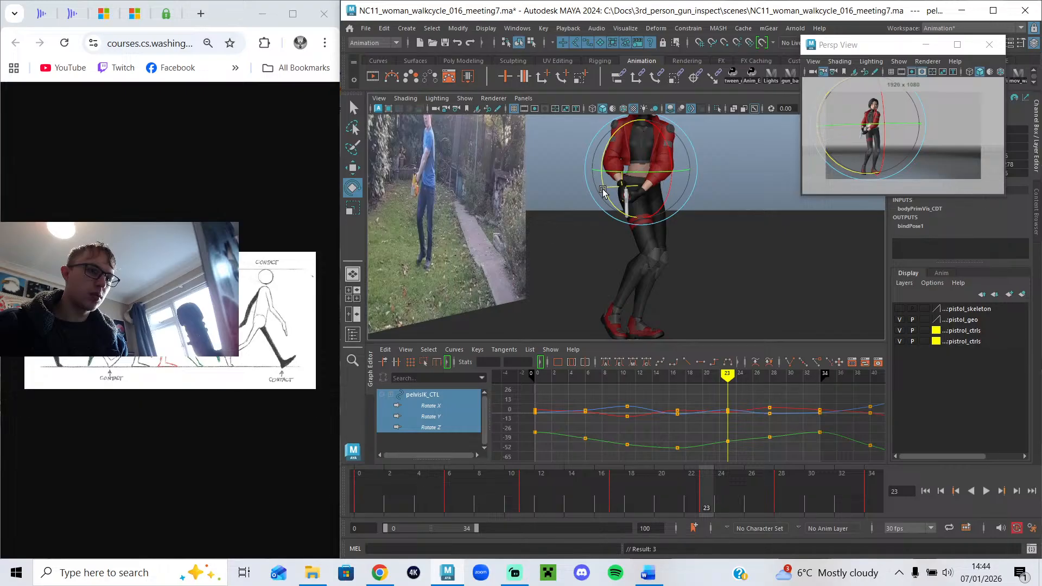
drag(705, 481, 774, 492)
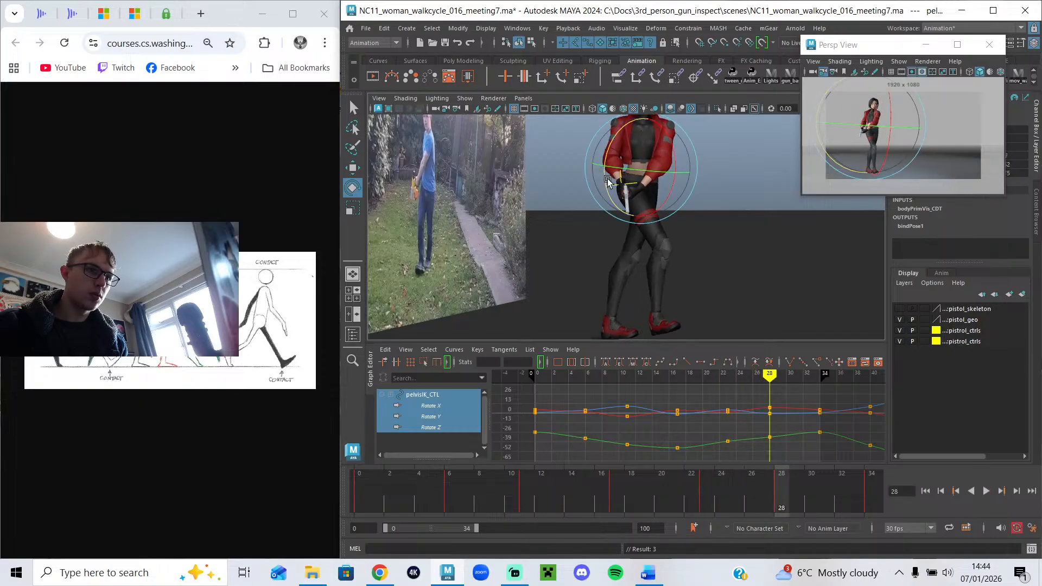
drag(609, 185, 612, 190)
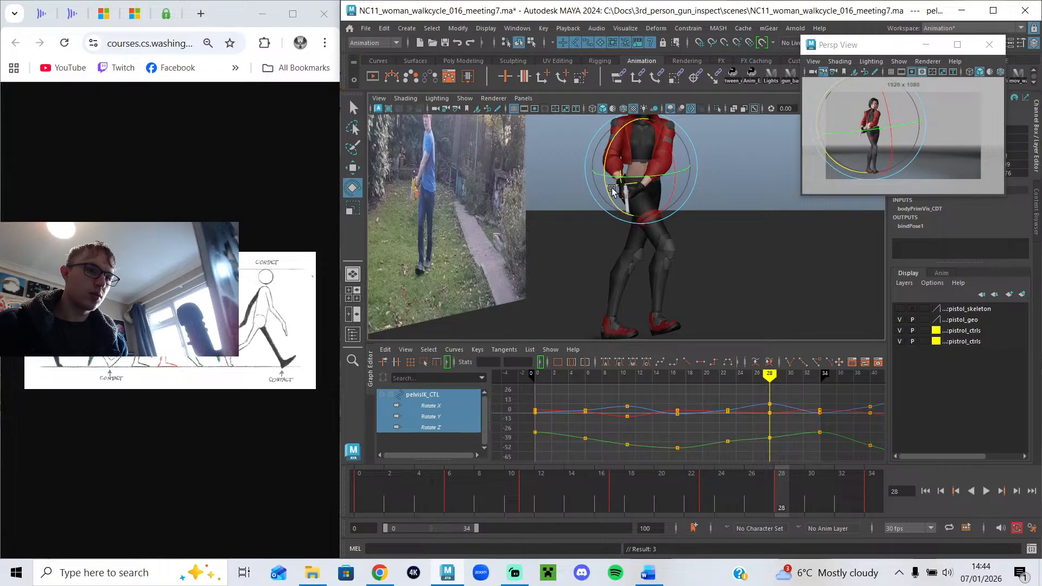
Play back the walk and enlarge the separate perspective preview window.
drag(801, 503, 872, 502)
click(987, 491)
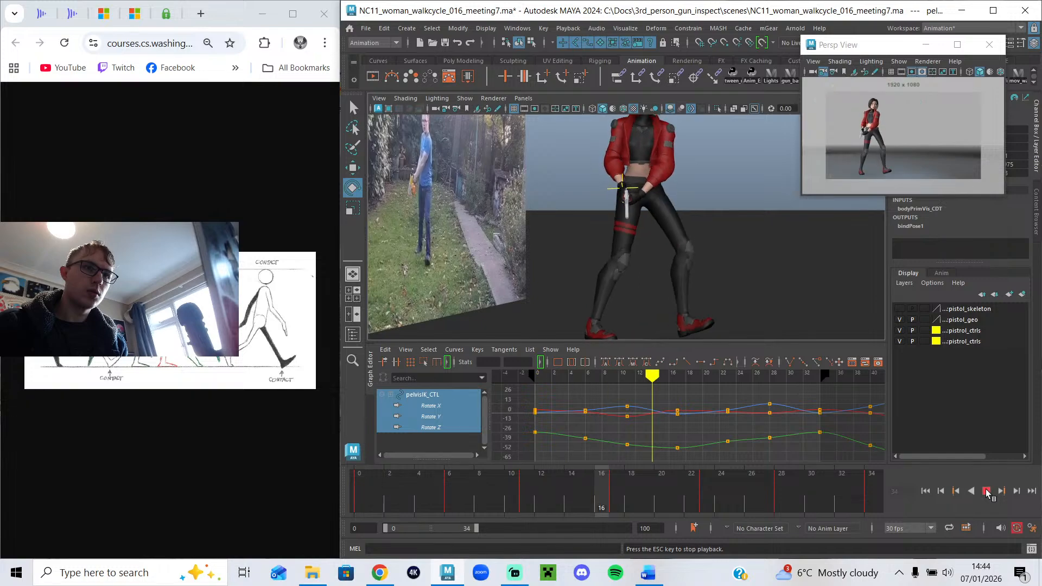
drag(803, 196, 532, 340)
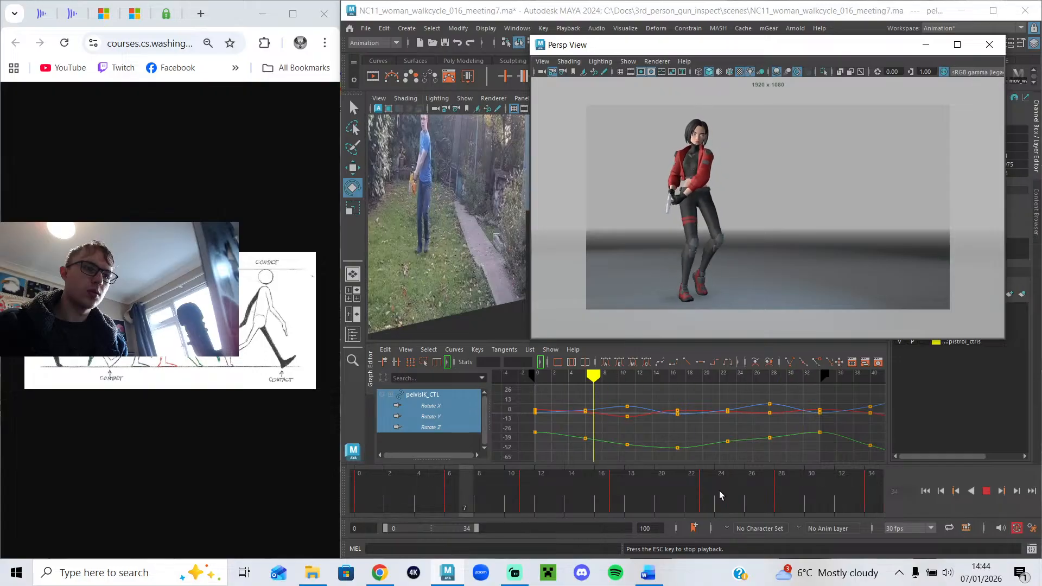
Lower the pelvis Rotate Z peaks at frames 11 and 28, lower the keys leading into them slightly, and play back the walk.
click(489, 420)
click(434, 427)
drag(596, 422, 596, 420)
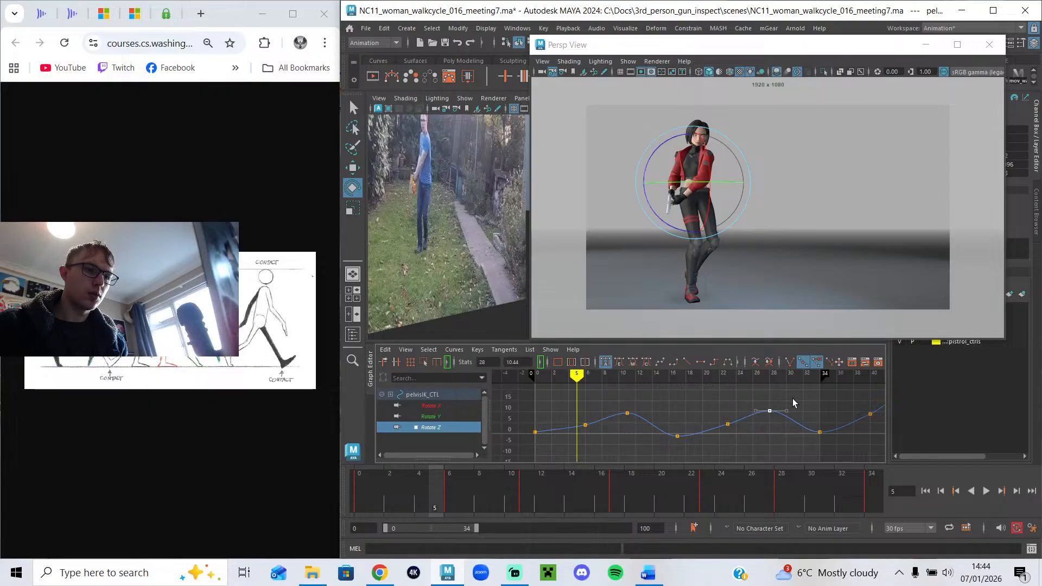
drag(622, 422, 623, 419)
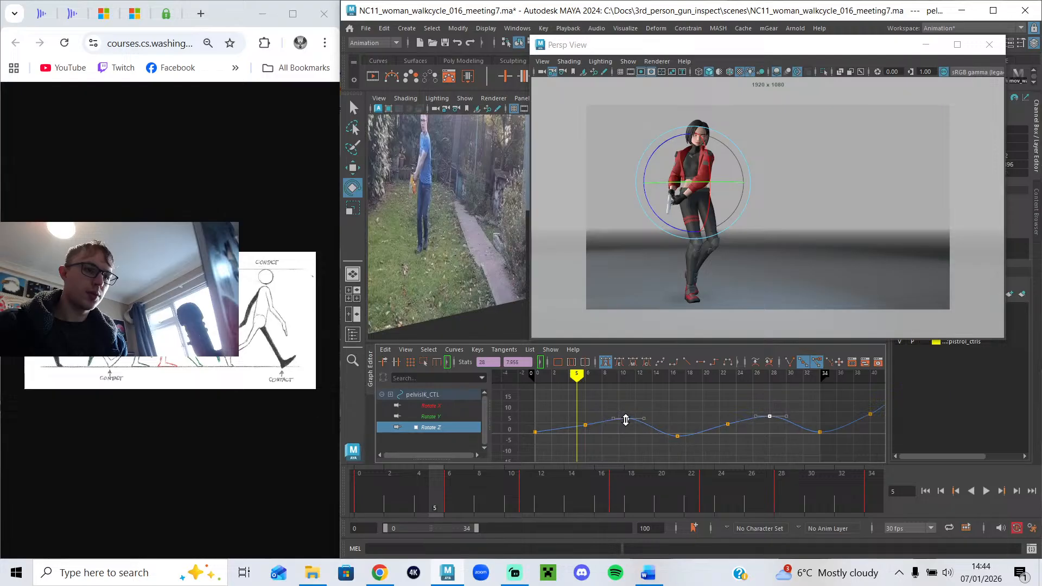
click(733, 452)
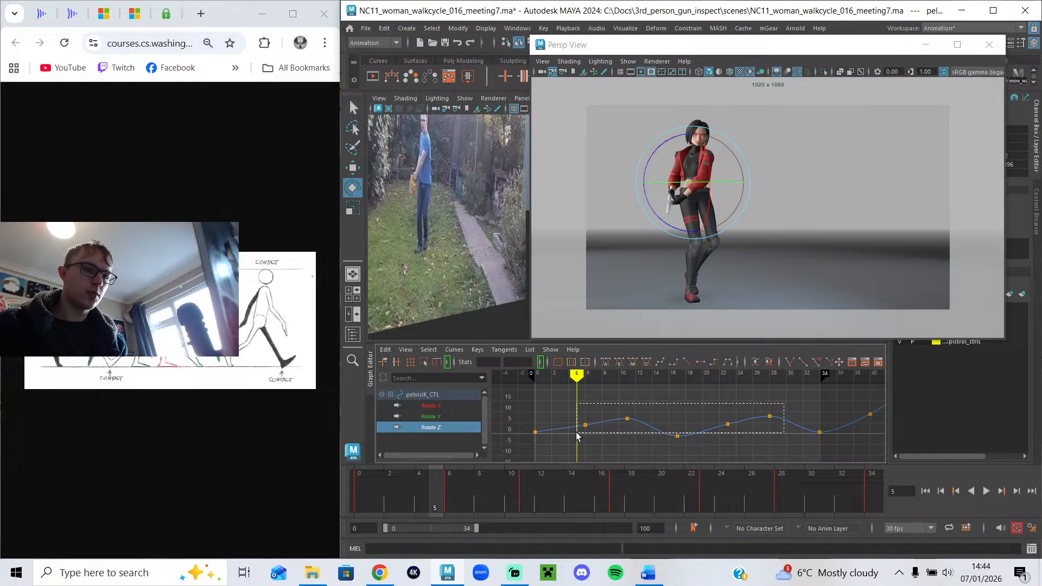
drag(579, 436, 579, 434)
middle_drag(729, 427, 729, 429)
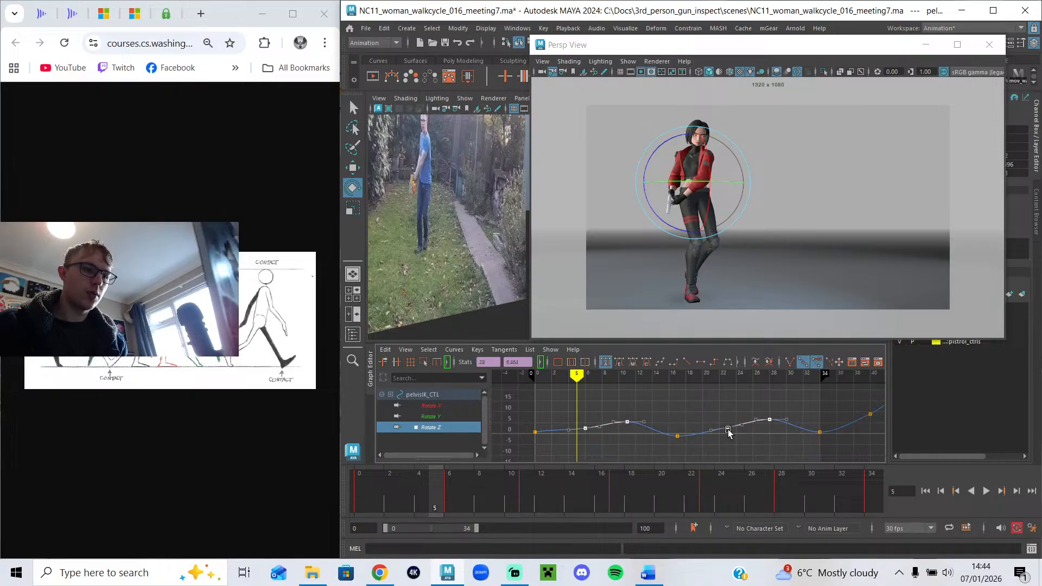
click(728, 452)
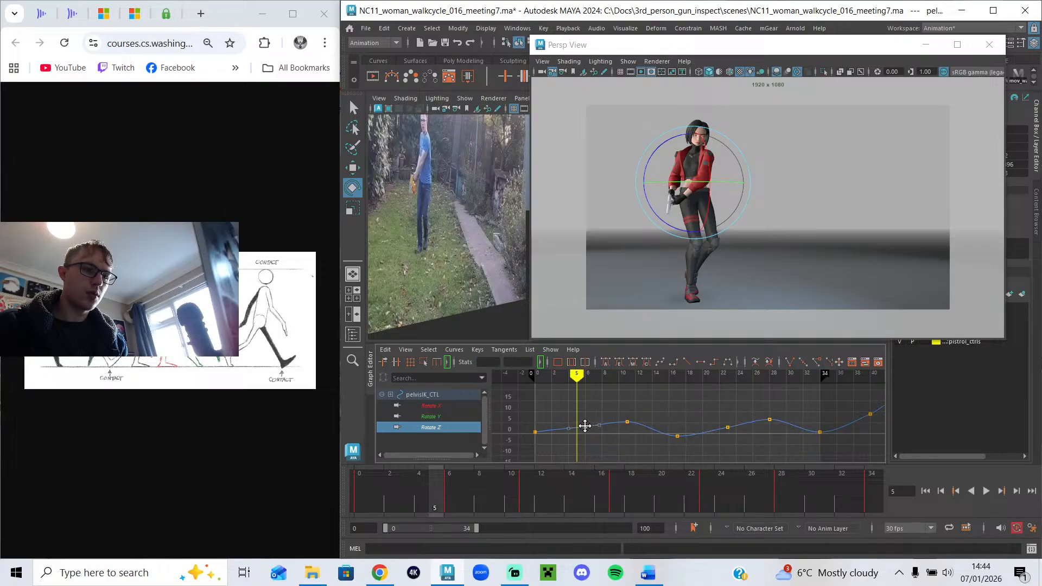
click(987, 491)
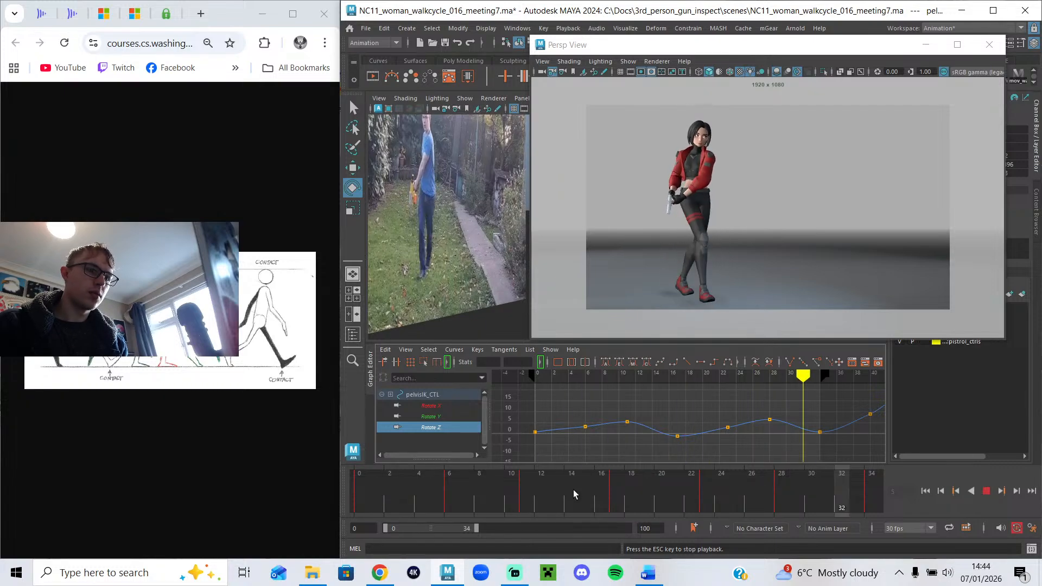
click(986, 491)
Shift the pelvis Rotate Y keys from frames 0 to 34 down by about 10 degrees, fine-tune frame 28 and play back.
drag(383, 503, 527, 506)
click(462, 416)
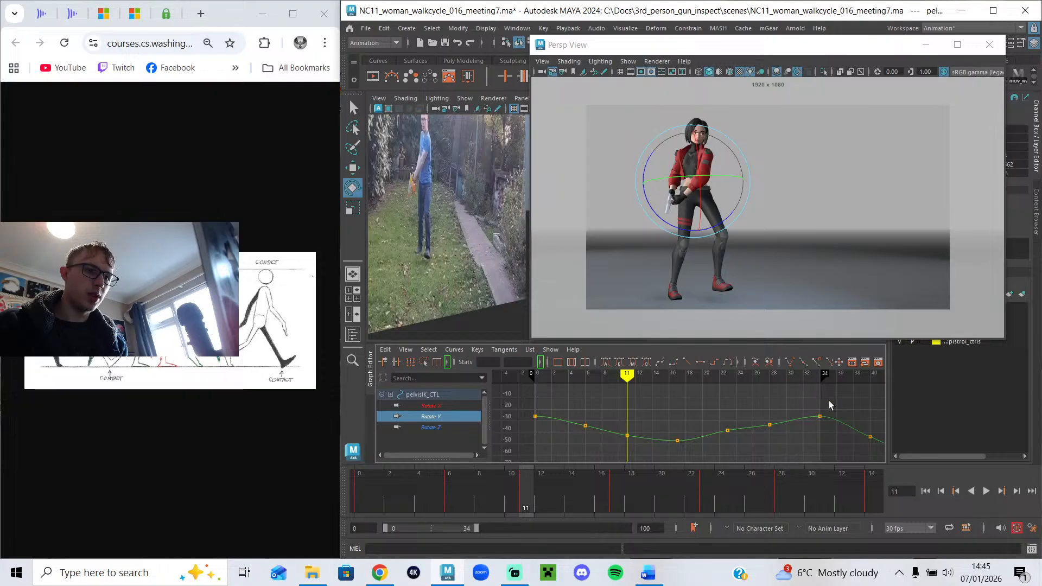
drag(466, 456, 467, 456)
middle_drag(679, 441, 677, 453)
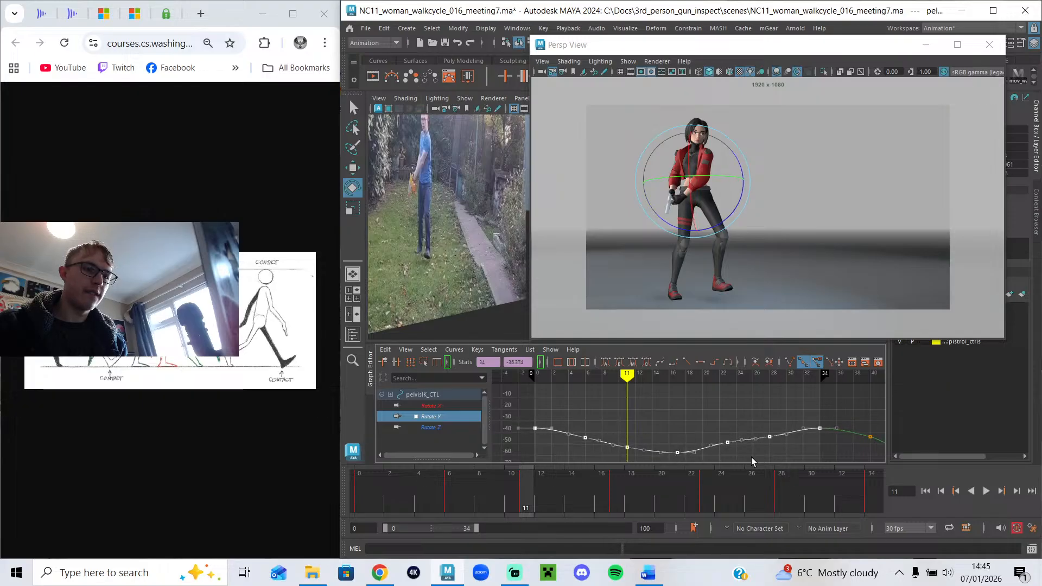
click(771, 441)
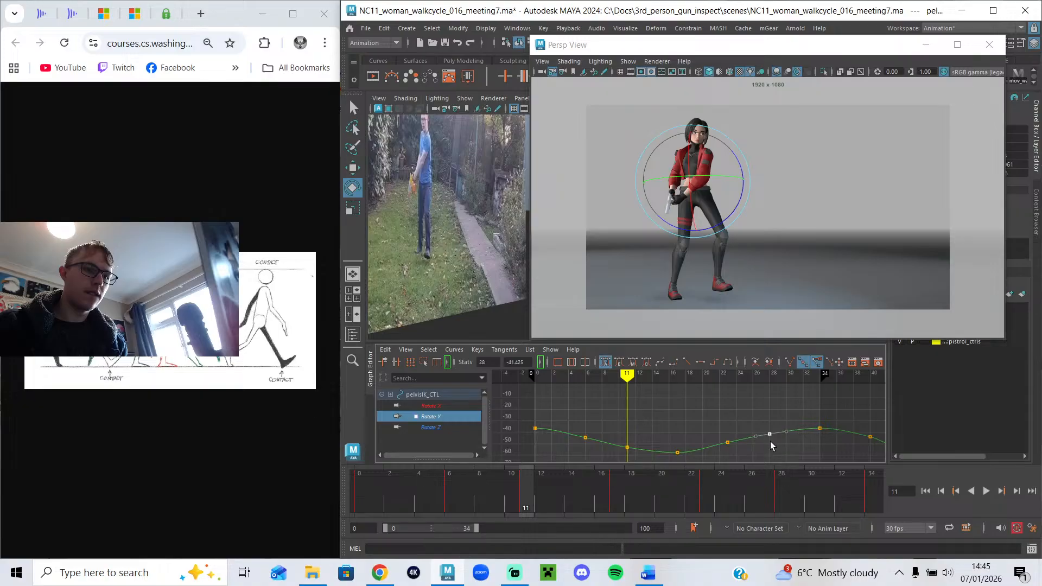
click(986, 491)
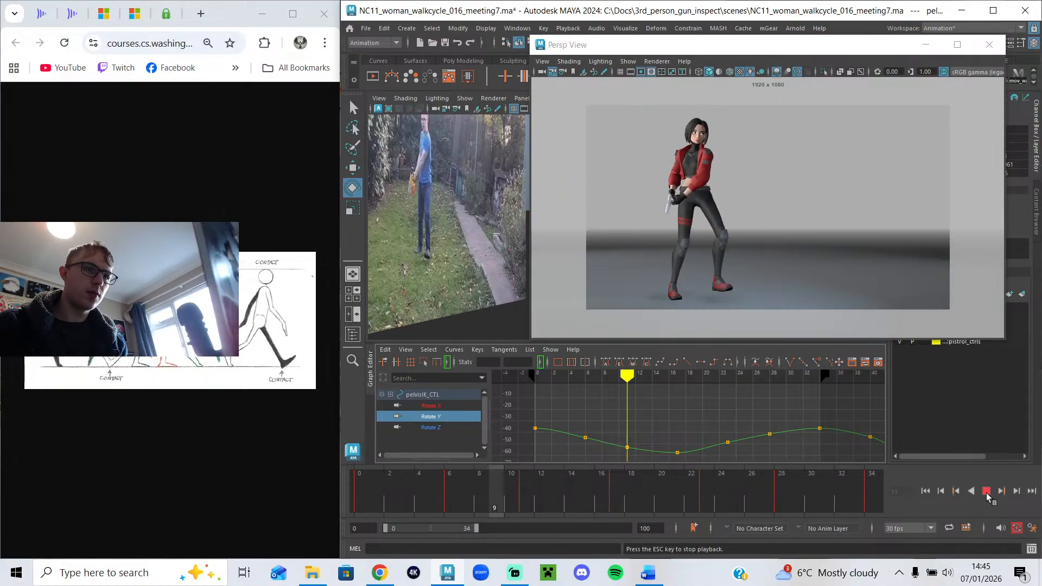
Turn the pelvis slightly further around Y at frame 0 and match the Rotate Y key at frame 34 to it.
click(987, 491)
key(alt+comma)
key(alt+comma)
key(alt+comma)
key(alt+comma)
key(alt+comma)
key(alt+comma)
key(alt+comma)
key(alt+comma)
key(alt+comma)
key(alt+comma)
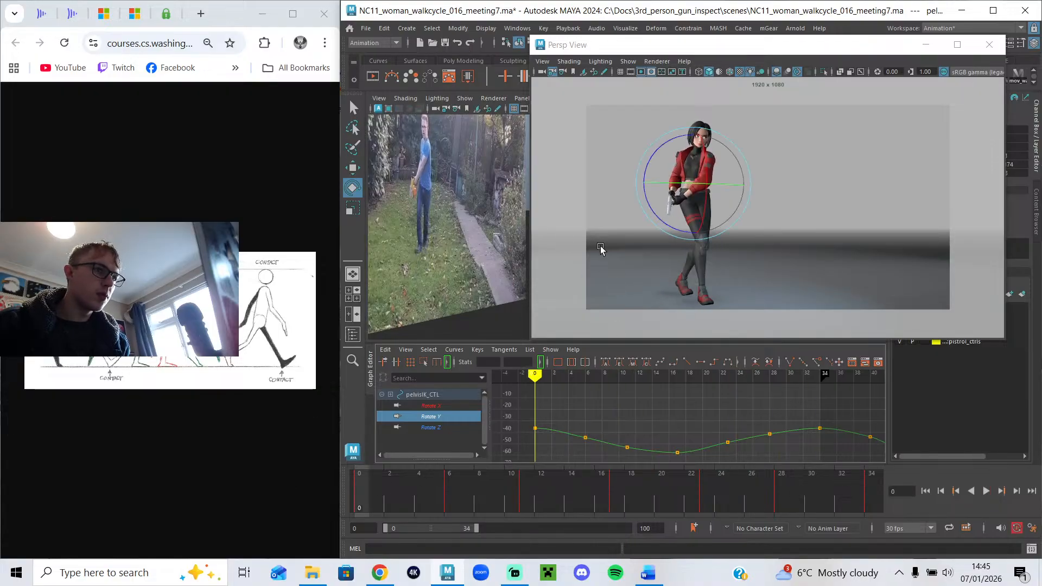
click(679, 203)
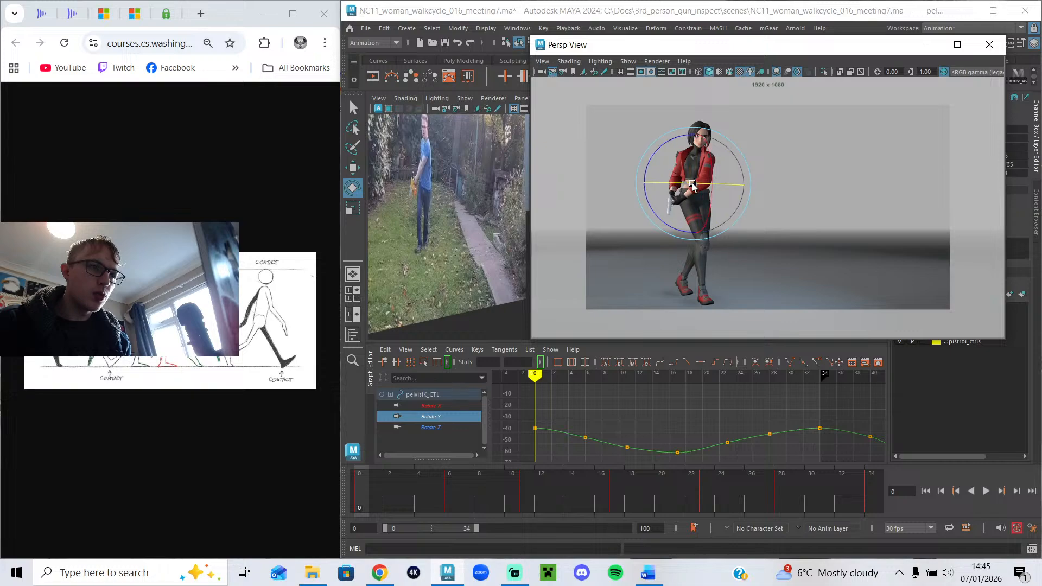
drag(698, 191, 685, 191)
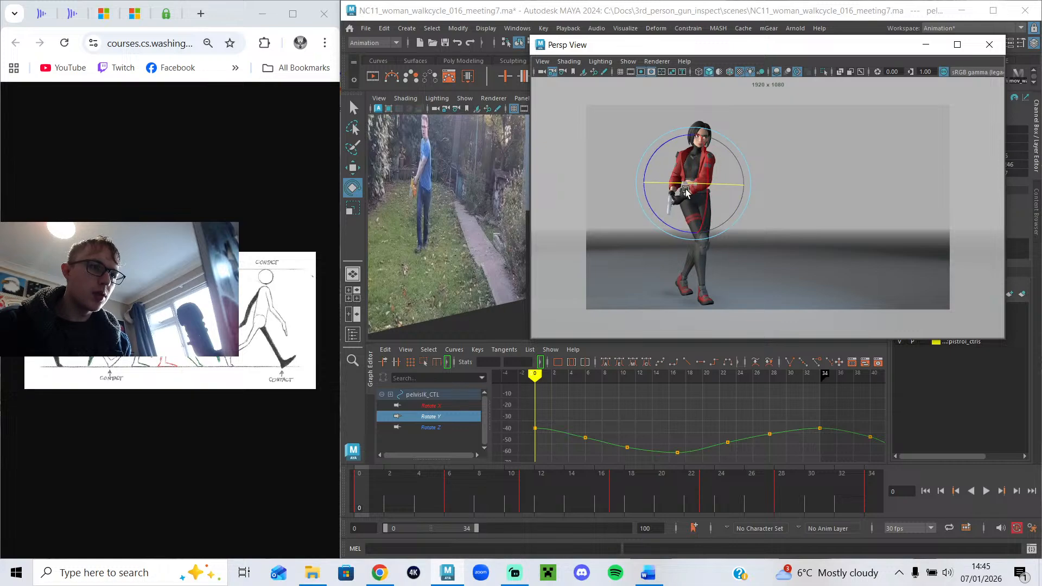
click(818, 374)
key(s)
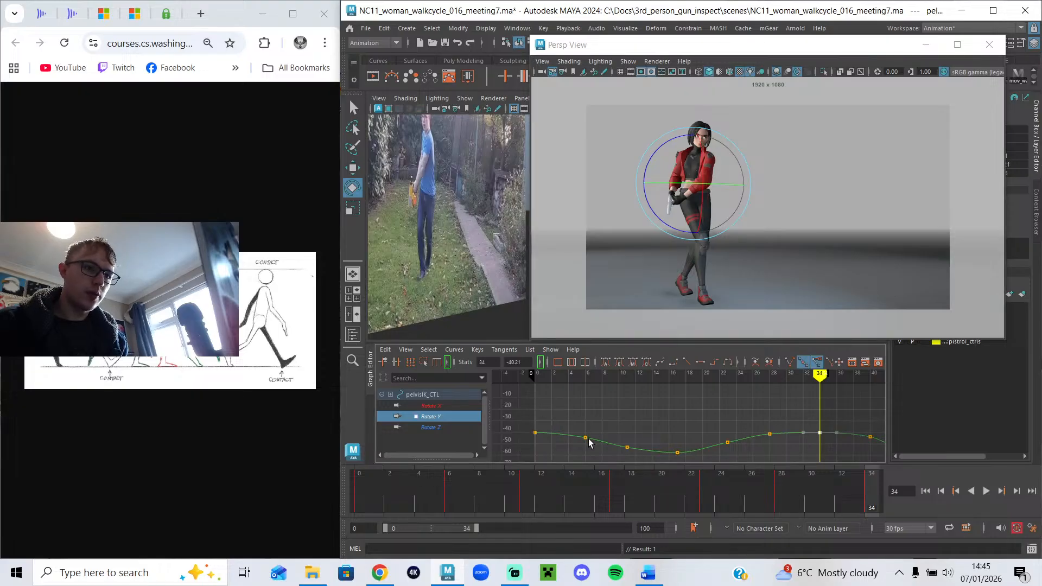
Reduce the pelvis Y rotation at frame 17 and raise the Rotate Y keys at frames 6 and 11 for a smooth curve.
mouse_move(558, 374)
mouse_down()
mouse_move(537, 374)
mouse_move(594, 376)
mouse_move(674, 405)
mouse_up()
drag(717, 183, 723, 182)
click(686, 437)
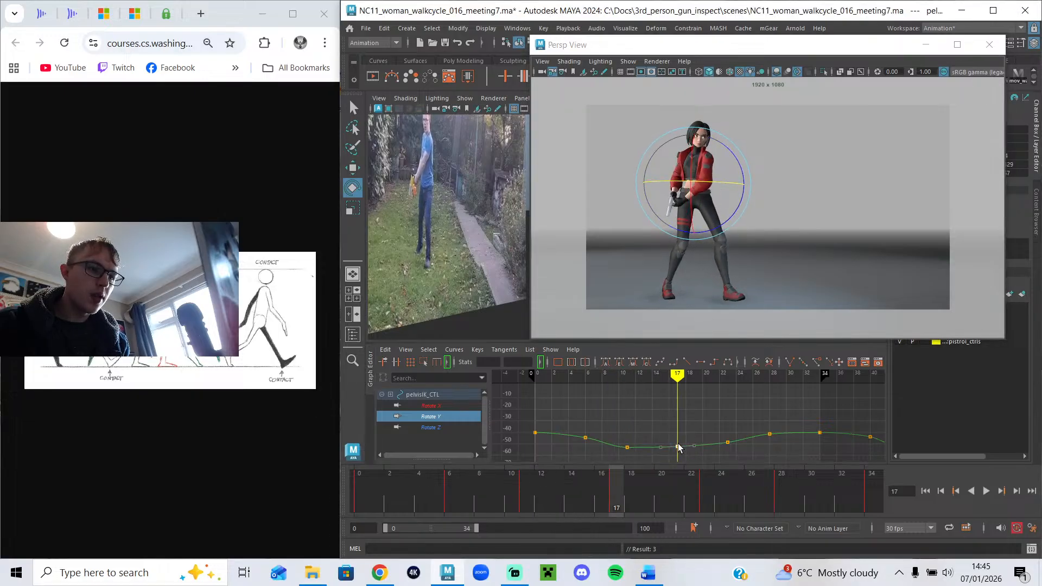
click(678, 446)
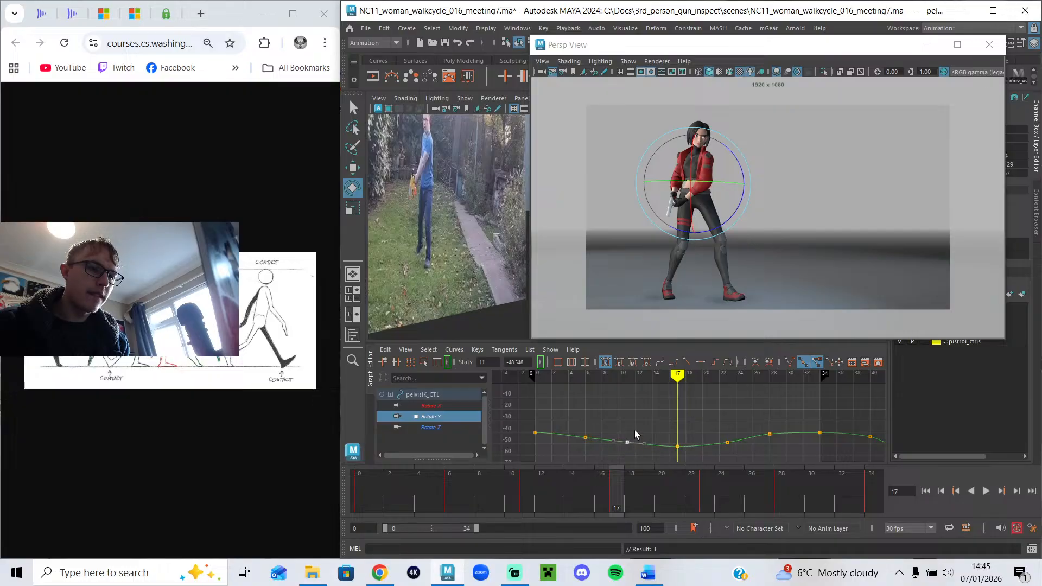
click(585, 438)
drag(586, 437, 585, 436)
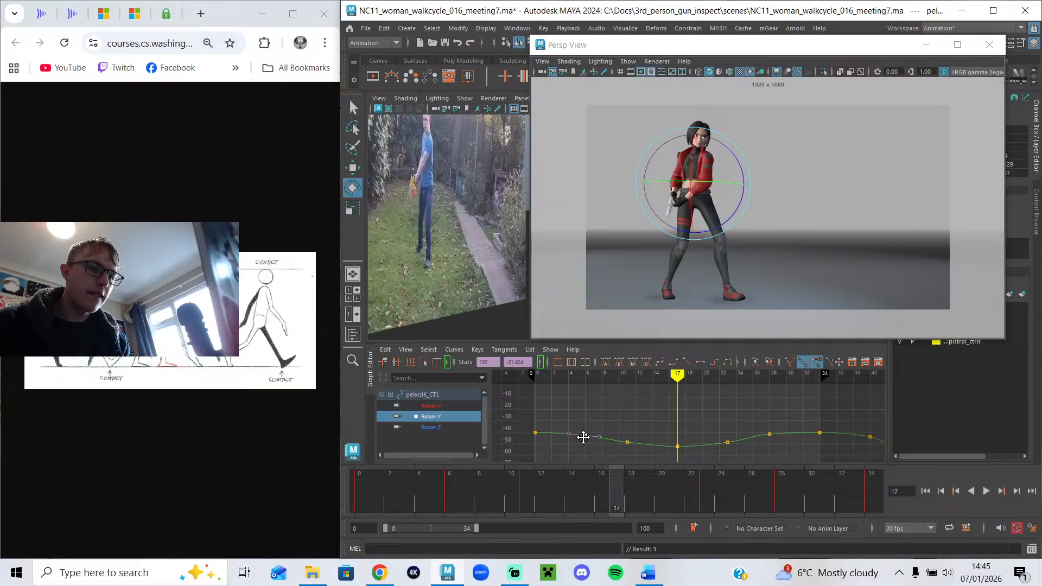
click(601, 453)
Lower the pelvis Rotate Y key at frame 28 slightly, check the walk in playback and go to frame 26.
key(alt+v)
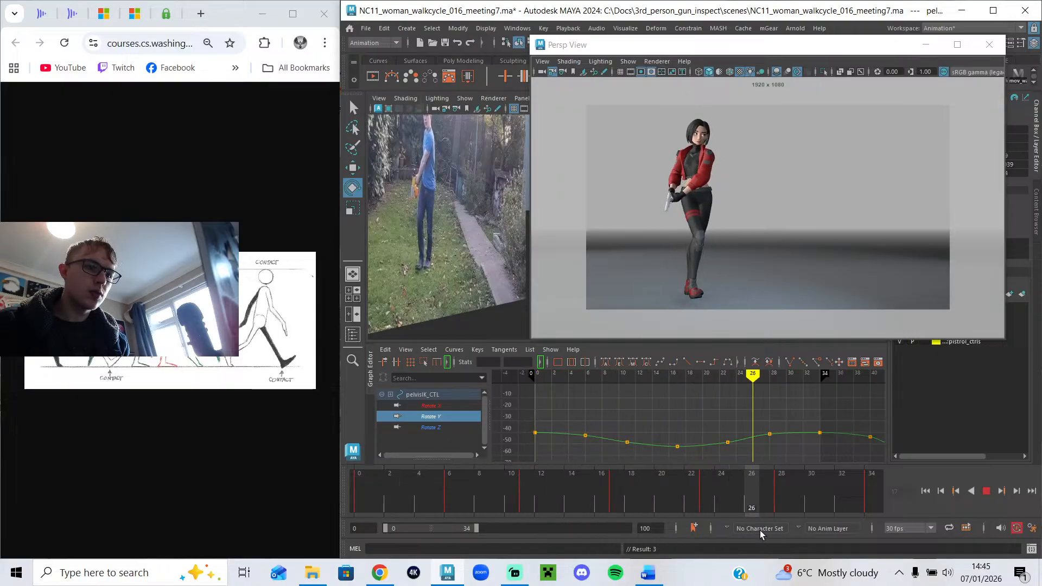
key(alt+v)
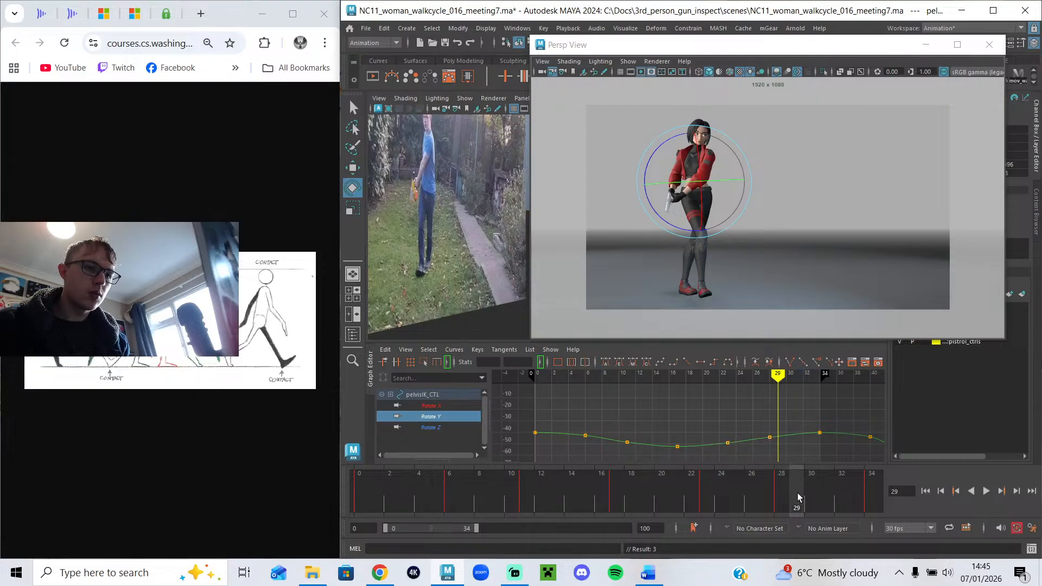
key(alt+v)
click(984, 491)
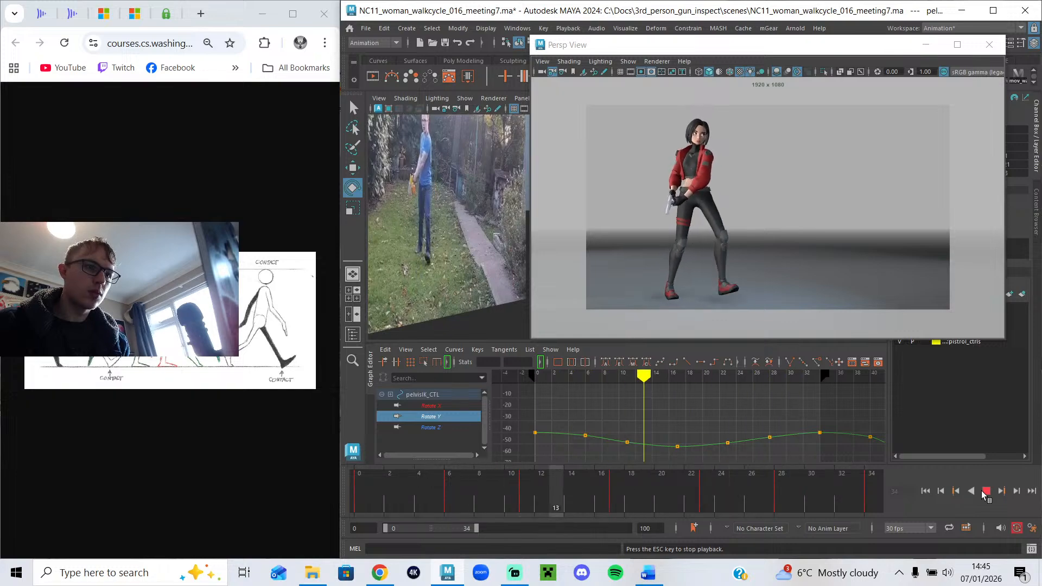
key(alt+v)
drag(405, 501, 752, 519)
Lower the pelvis Rotate Z keys at frames 23 and 28 to about -4 and play back the walk.
click(467, 427)
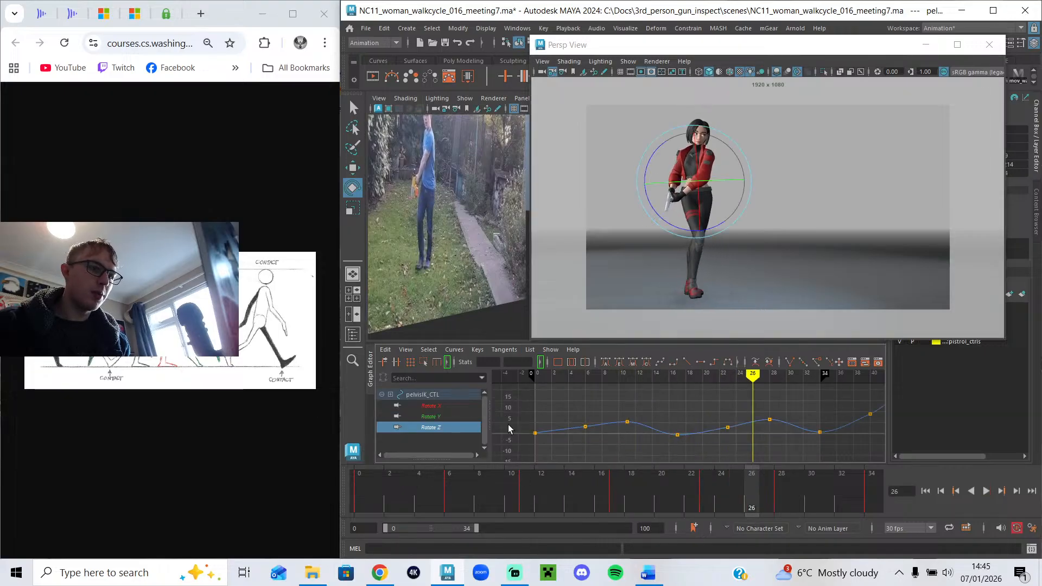
drag(752, 377, 770, 377)
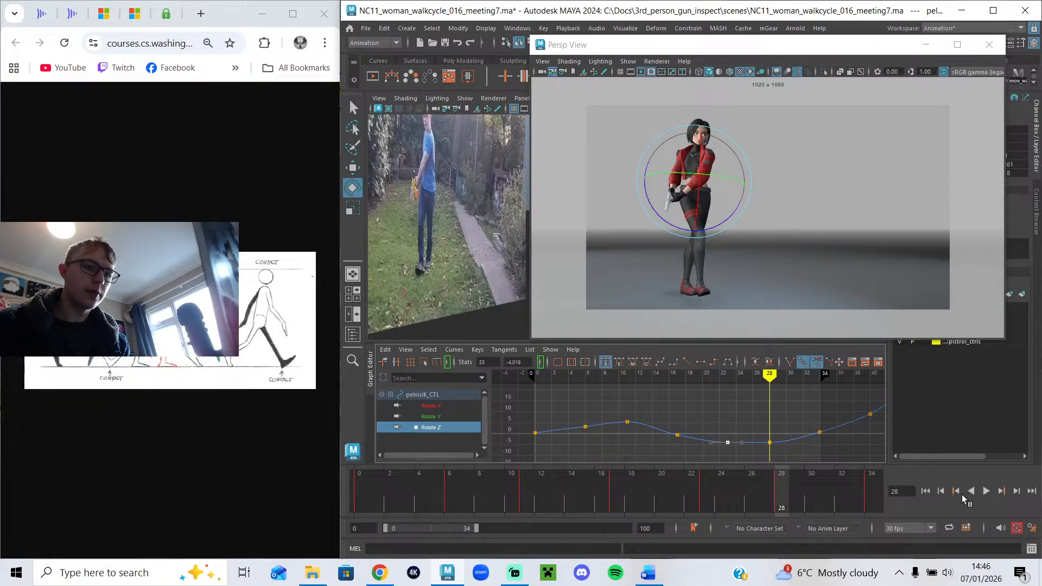
click(984, 495)
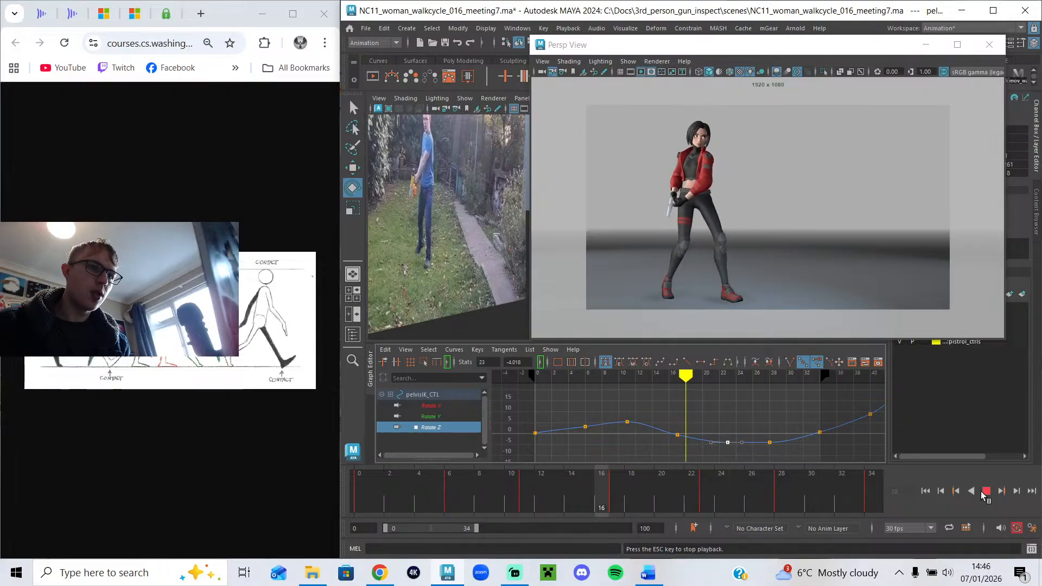
Raise the pelvis Rotate Z keys at frames 17, 23 and 28 so the curve descends gradually.
click(766, 476)
drag(666, 461, 668, 460)
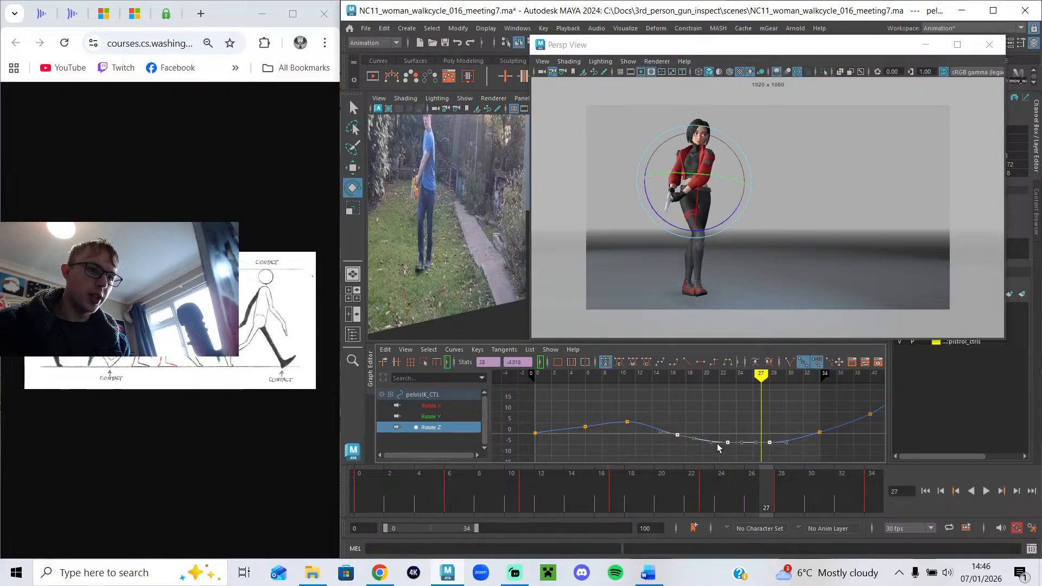
click(669, 434)
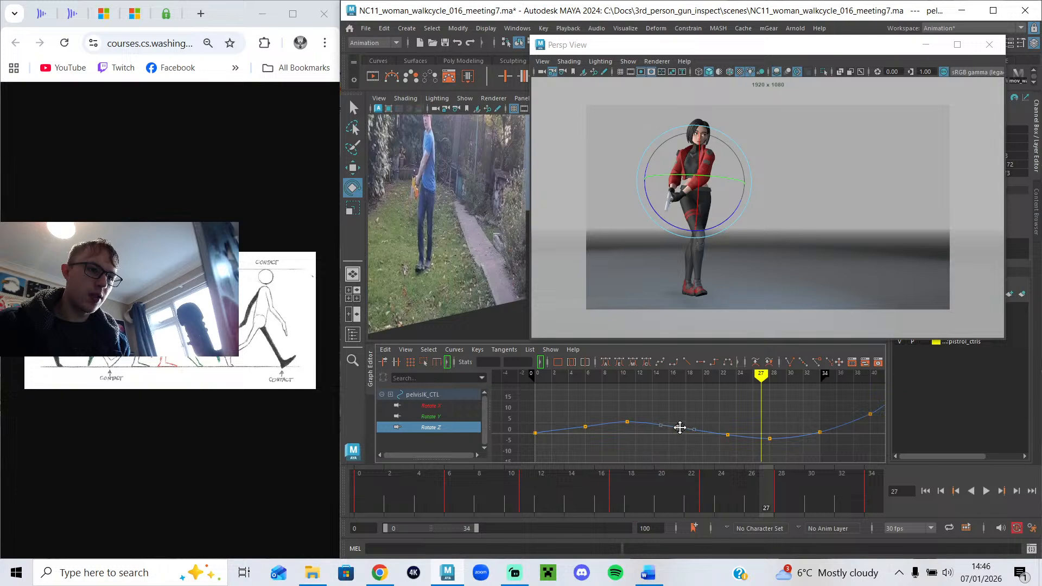
Examine the walk in playback, shrink the preview window and orbit the main view to compare the character with the footage.
click(971, 491)
click(986, 491)
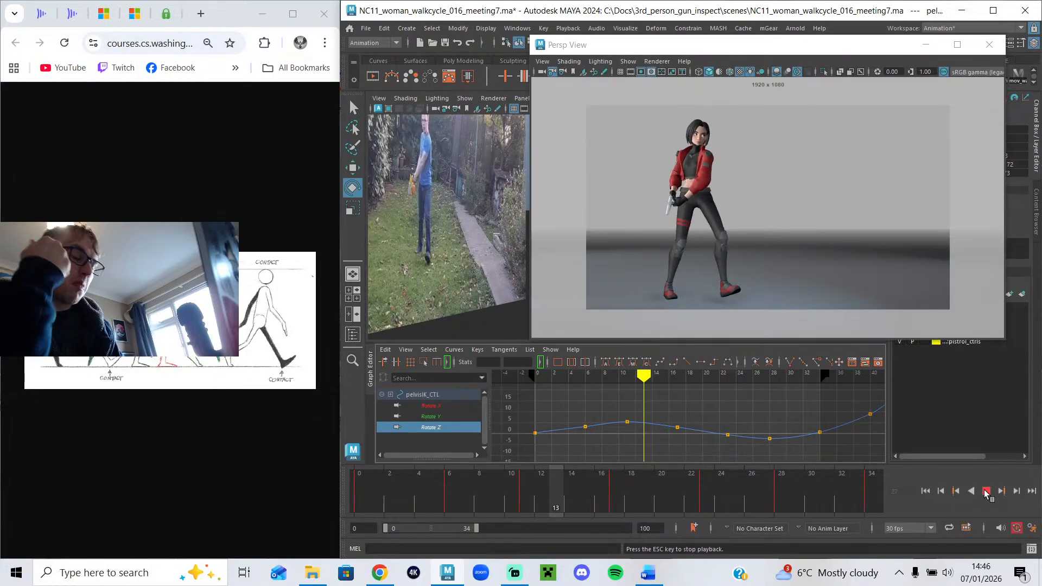
drag(532, 339, 701, 261)
alt+drag(630, 282, 525, 261)
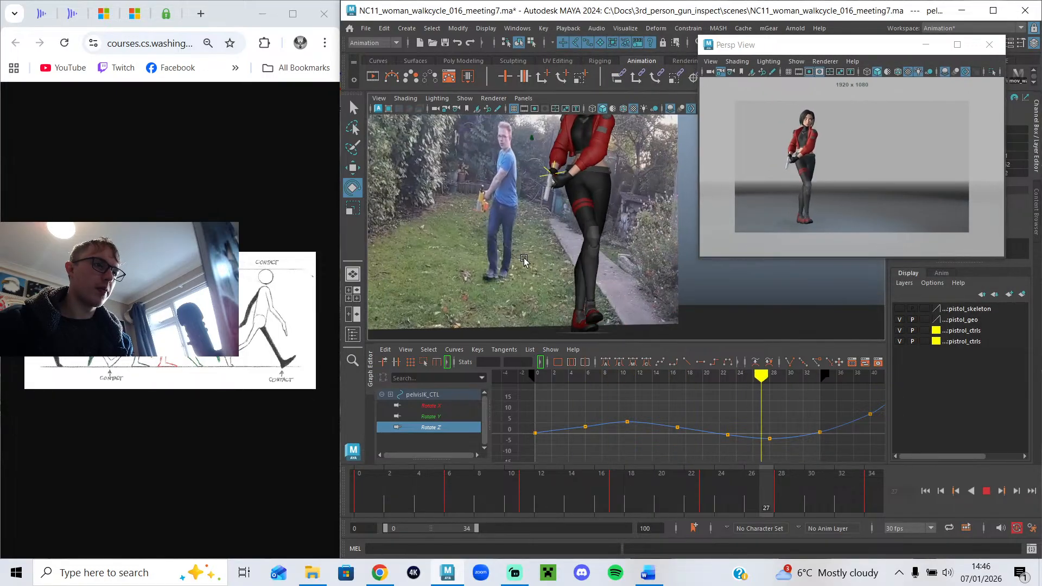
Scrub through the walk, orbit the main view to compare the character's pose with the footage, and play it back.
click(986, 491)
drag(486, 484, 367, 474)
drag(441, 487, 334, 435)
alt+drag(501, 249, 424, 252)
alt+middle_drag(616, 226, 601, 256)
key(alt+v)
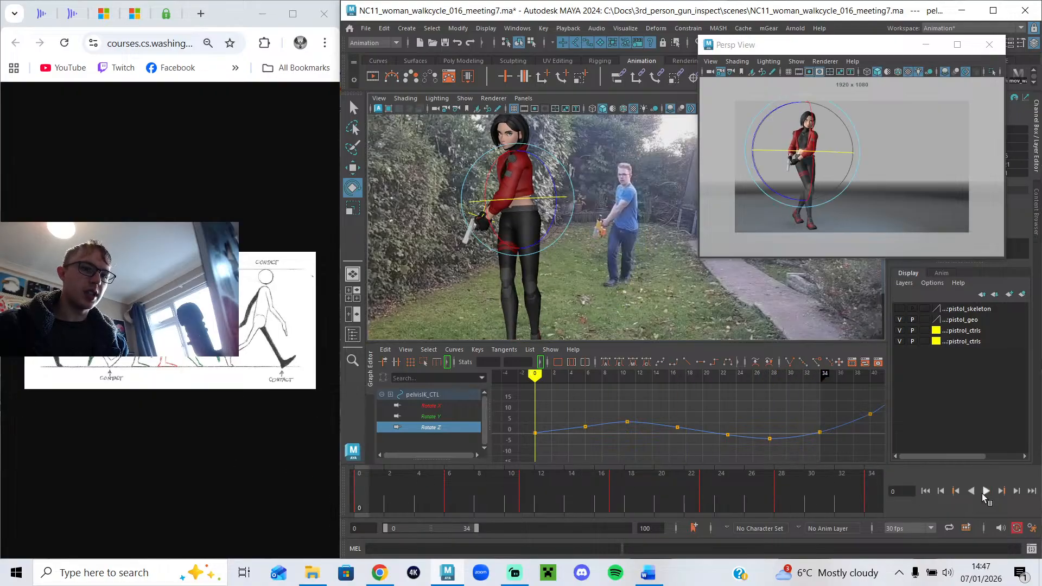
Try rotating the chest and pelvis controls together slightly at frame 0 and copying that pose to frame 34.
key(q)
click(540, 176)
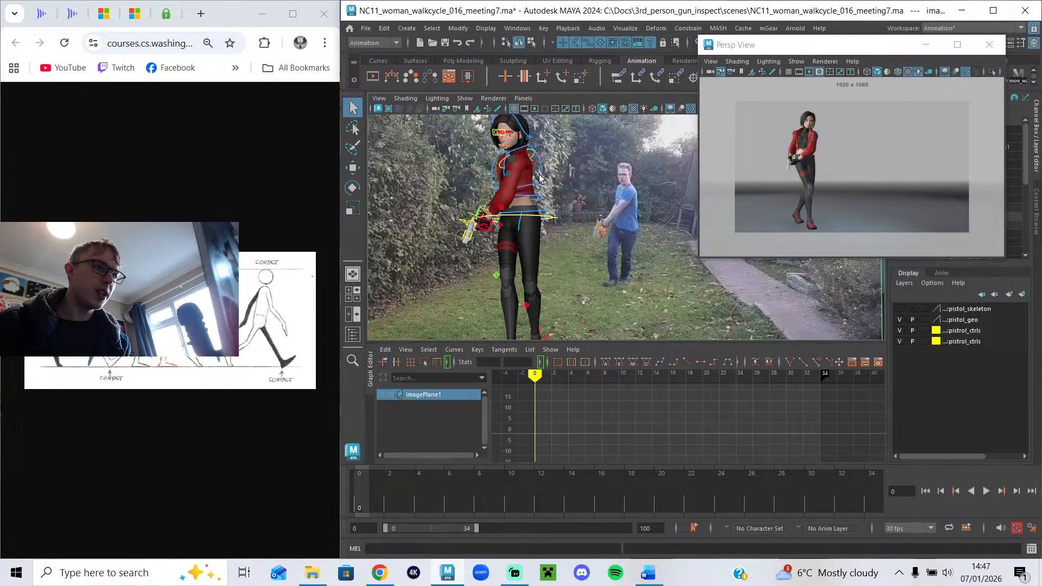
click(540, 178)
shift+click(531, 215)
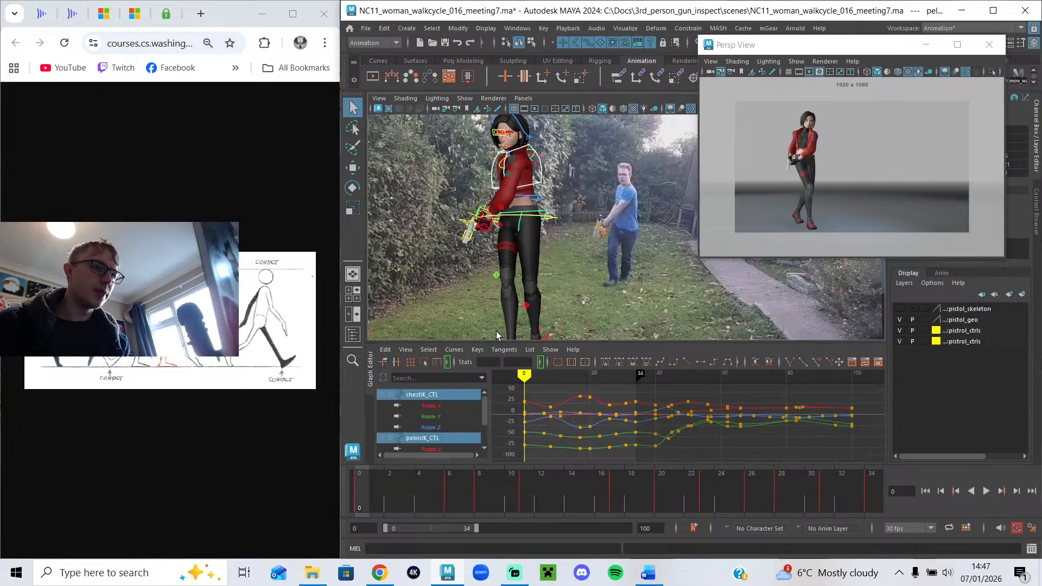
key(e)
drag(522, 201, 523, 204)
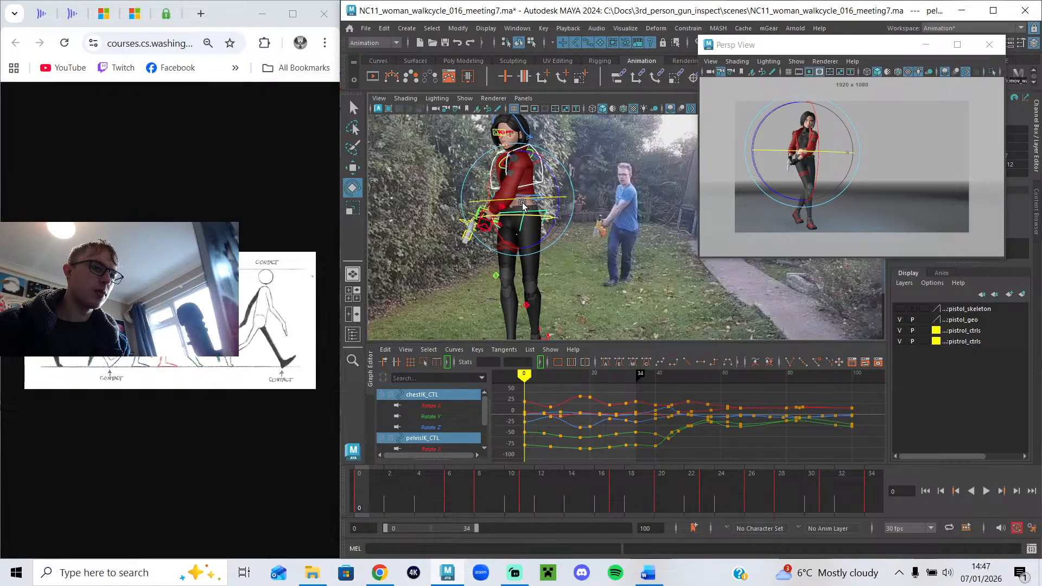
drag(382, 491, 945, 538)
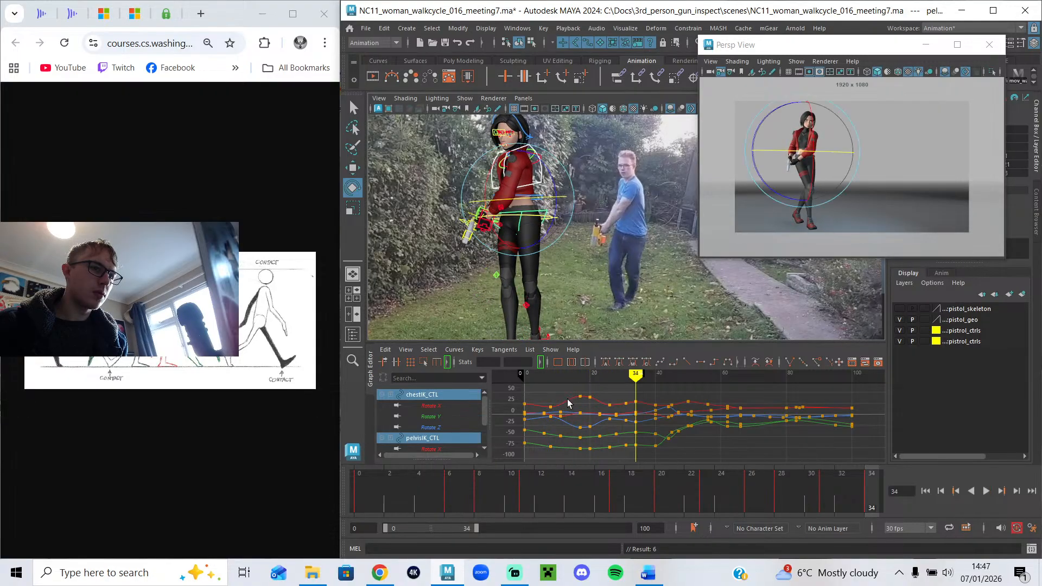
drag(507, 457, 508, 459)
key(ctrl+v)
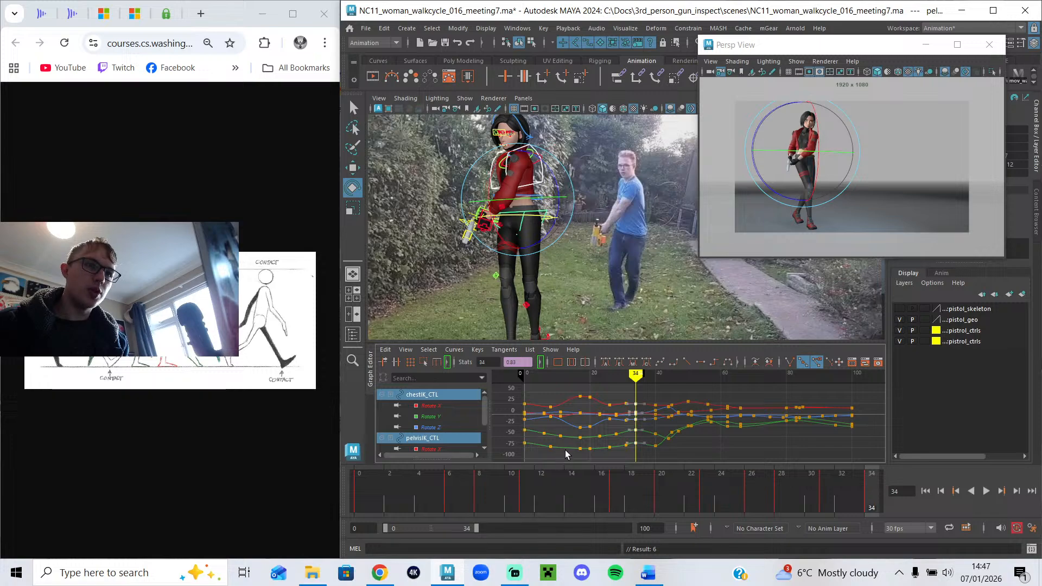
Try rotating the chest and pelvis slightly at frame 6, clearing their key at frame 8 and checking the poses up to frame 20.
drag(363, 487, 445, 500)
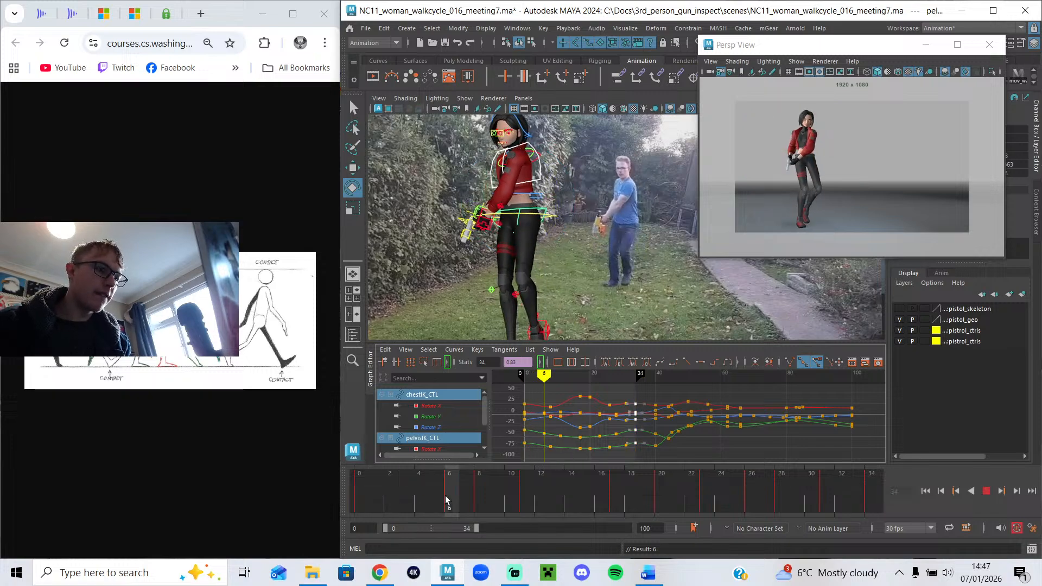
drag(511, 195, 513, 196)
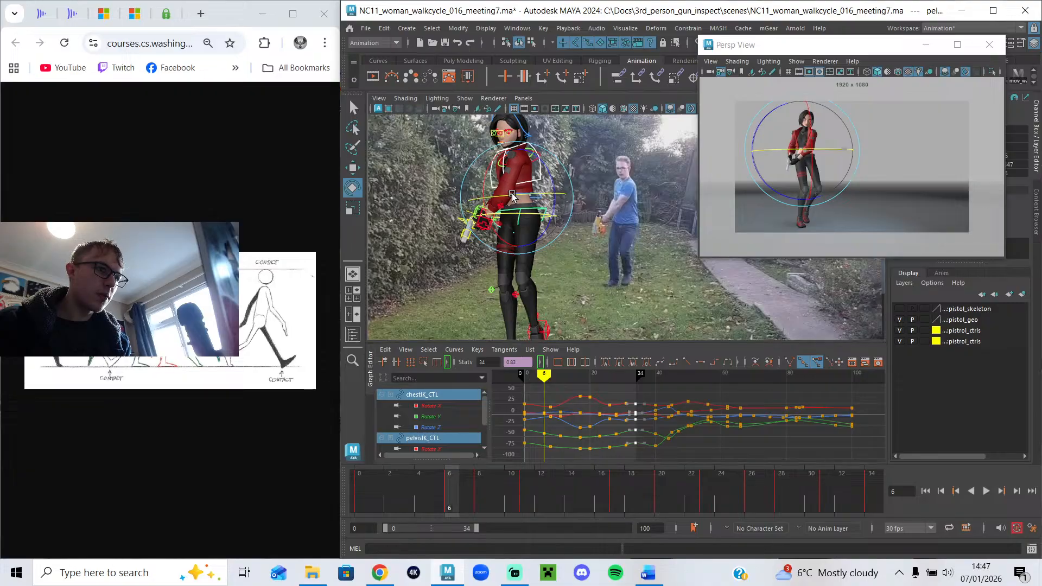
drag(349, 497, 519, 510)
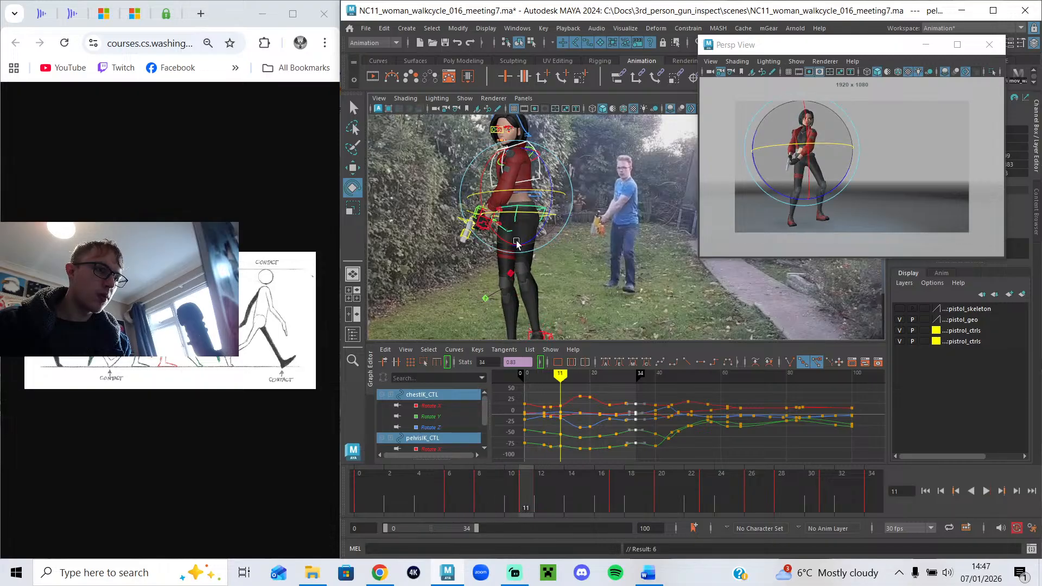
drag(510, 502, 485, 502)
right_click(485, 503)
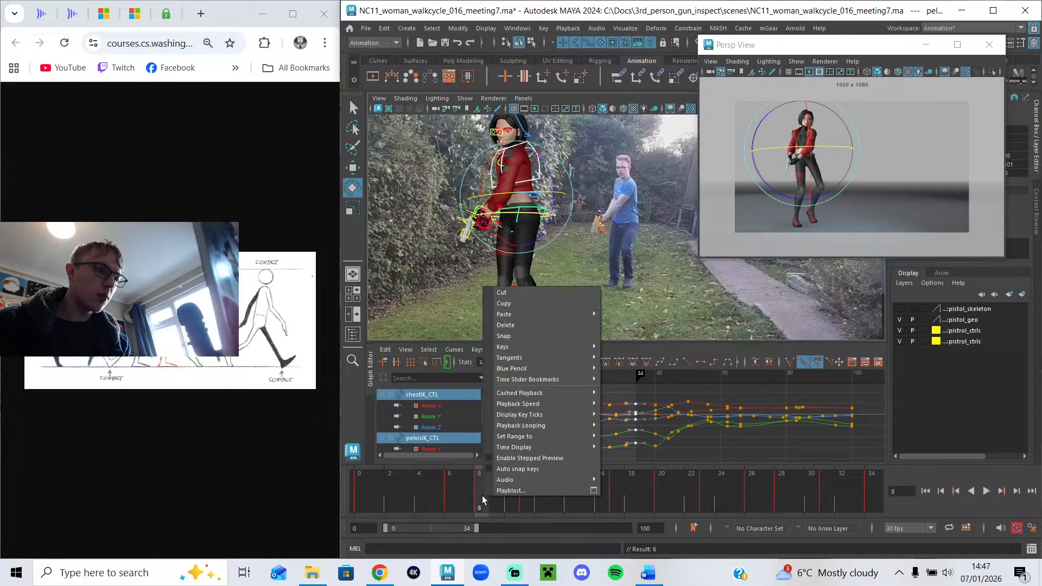
click(518, 336)
mouse_move(419, 497)
mouse_down()
mouse_move(353, 500)
mouse_move(876, 536)
mouse_move(737, 521)
mouse_up()
mouse_move(565, 511)
mouse_down()
mouse_move(325, 514)
mouse_move(542, 518)
mouse_move(610, 507)
mouse_move(355, 507)
mouse_move(433, 504)
mouse_move(676, 534)
mouse_move(623, 526)
mouse_move(661, 532)
mouse_up()
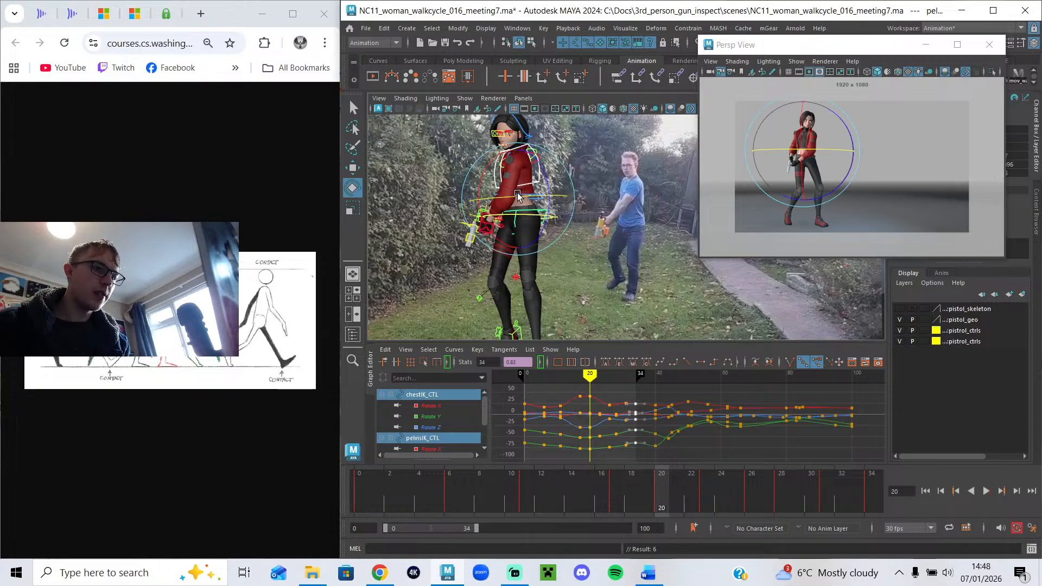
Play back the walk to check the combined chest and pelvis rotation.
key(alt+v)
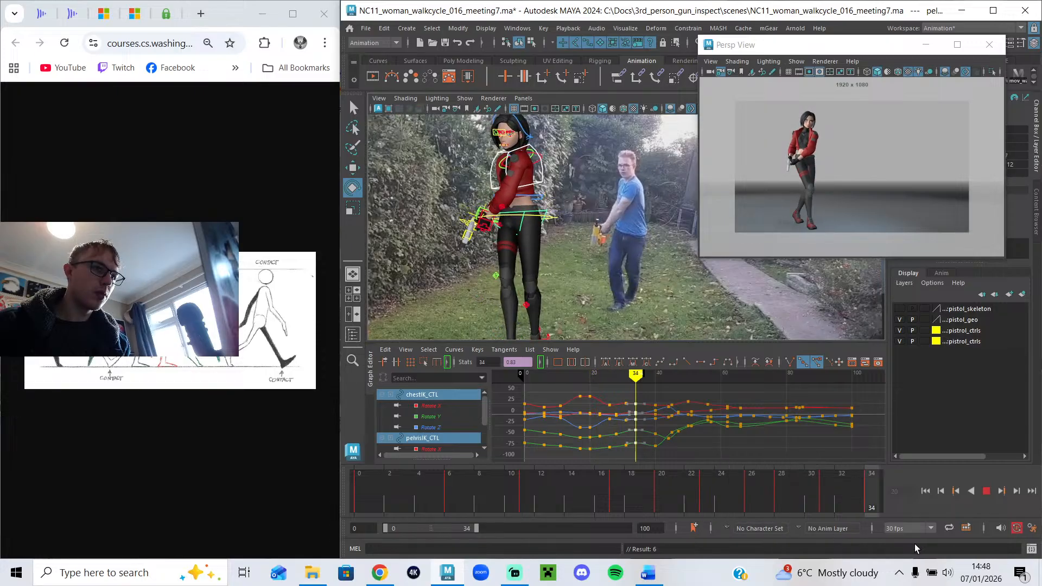
key(Escape)
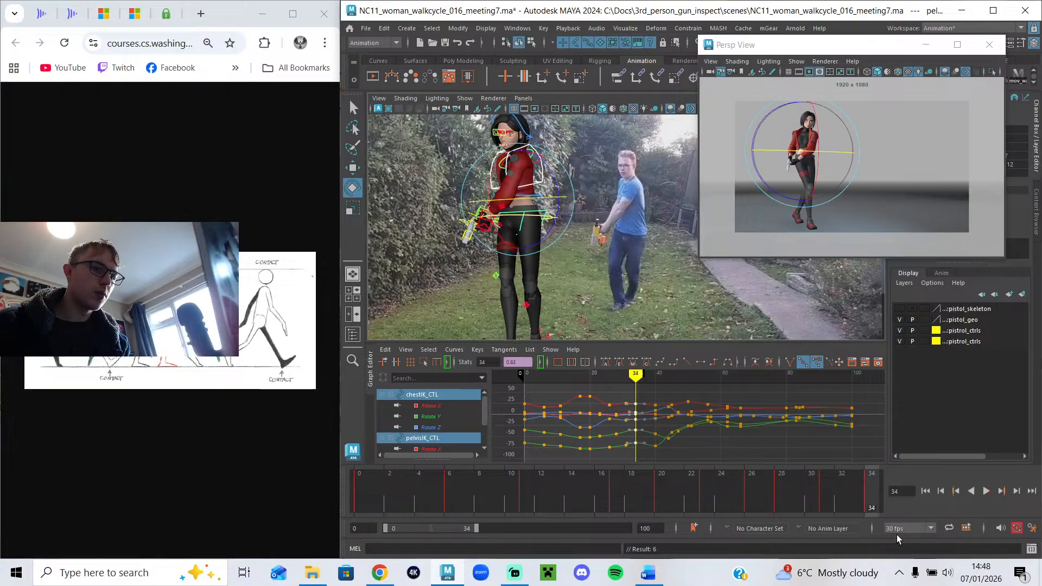
click(986, 492)
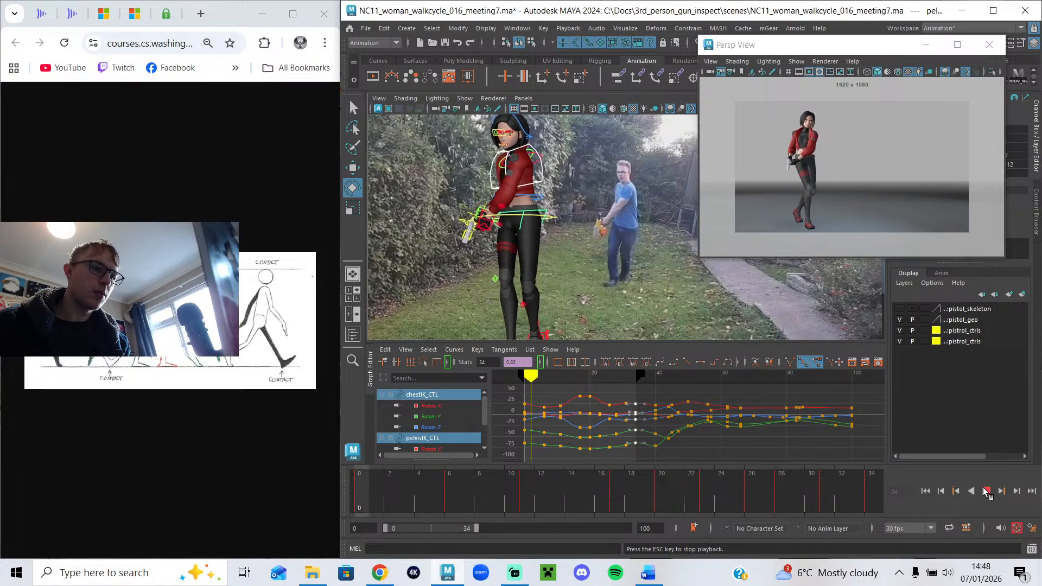
key(Escape)
Try tweening the chest and pelvis with tweenMachine, 41.6 at frame 11 and -76.1 at frame 6, and preview the walk.
click(530, 497)
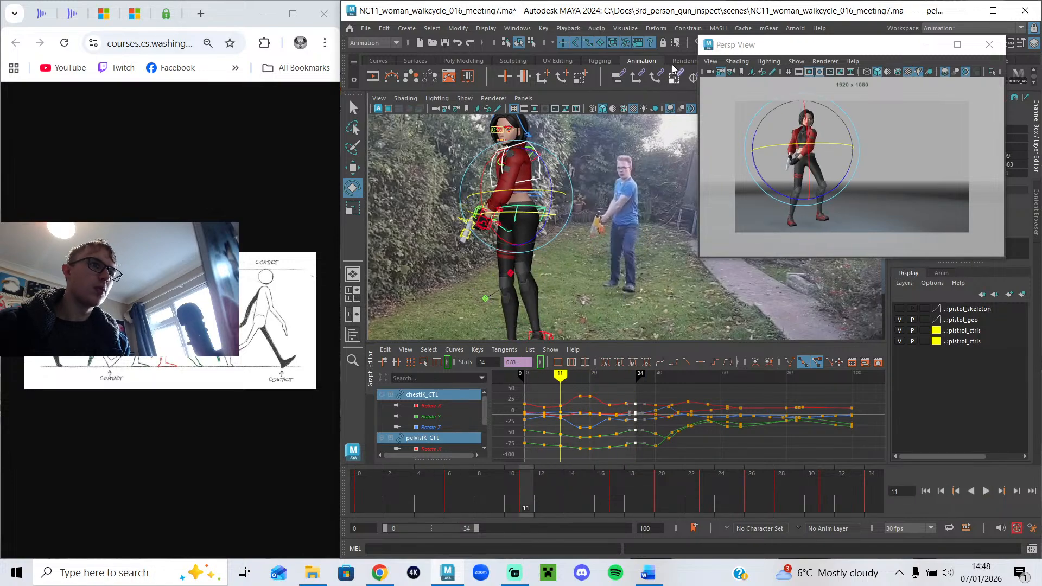
drag(712, 49, 733, 102)
click(732, 74)
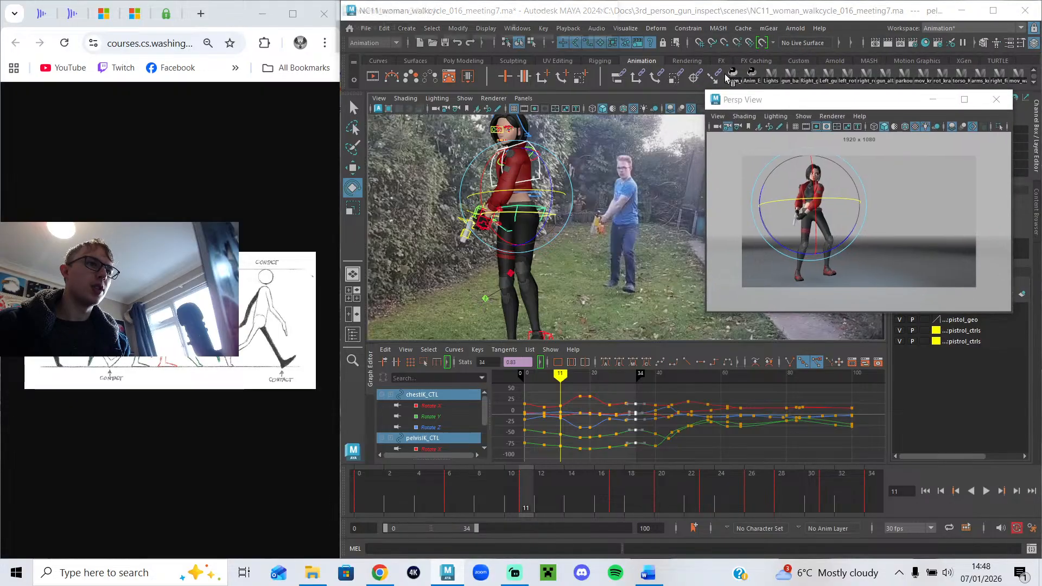
drag(546, 42, 558, 44)
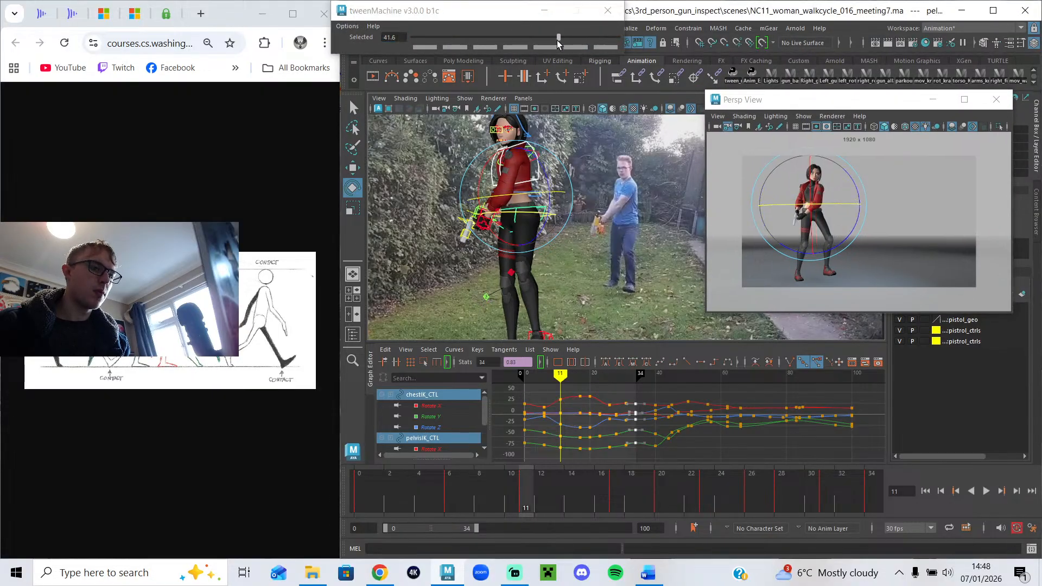
drag(541, 381, 544, 376)
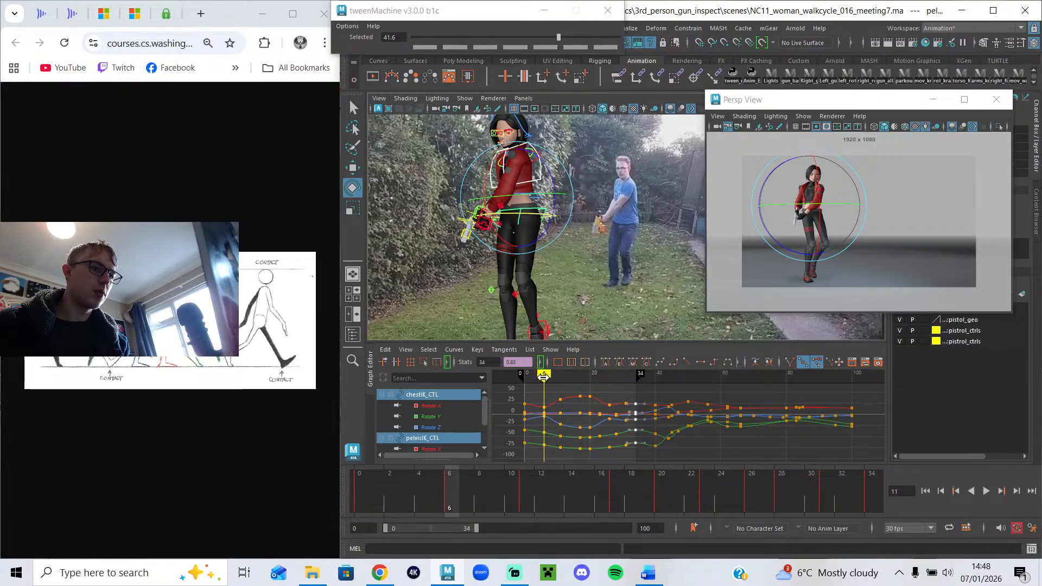
drag(558, 37, 437, 38)
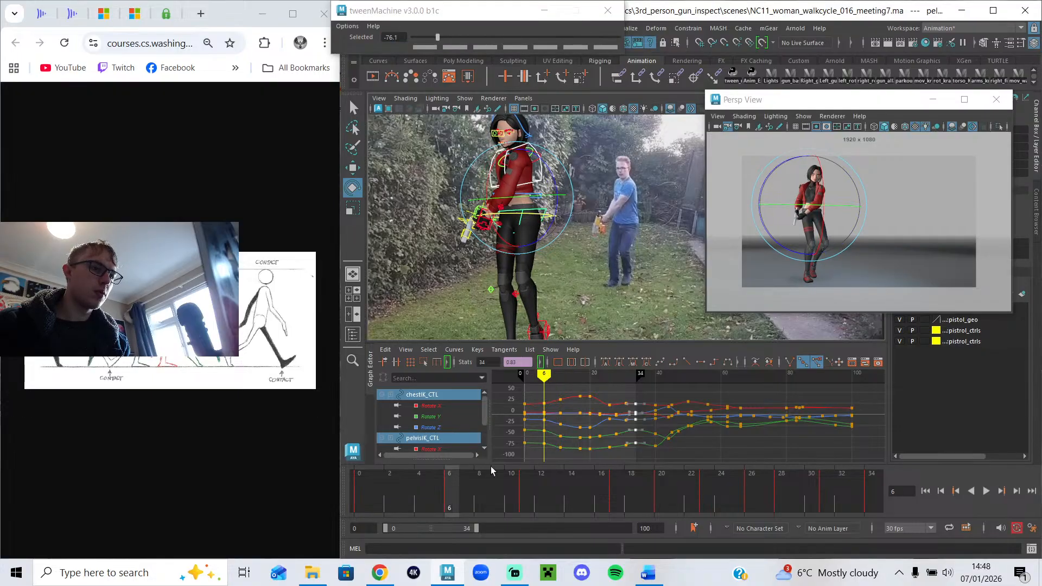
click(987, 491)
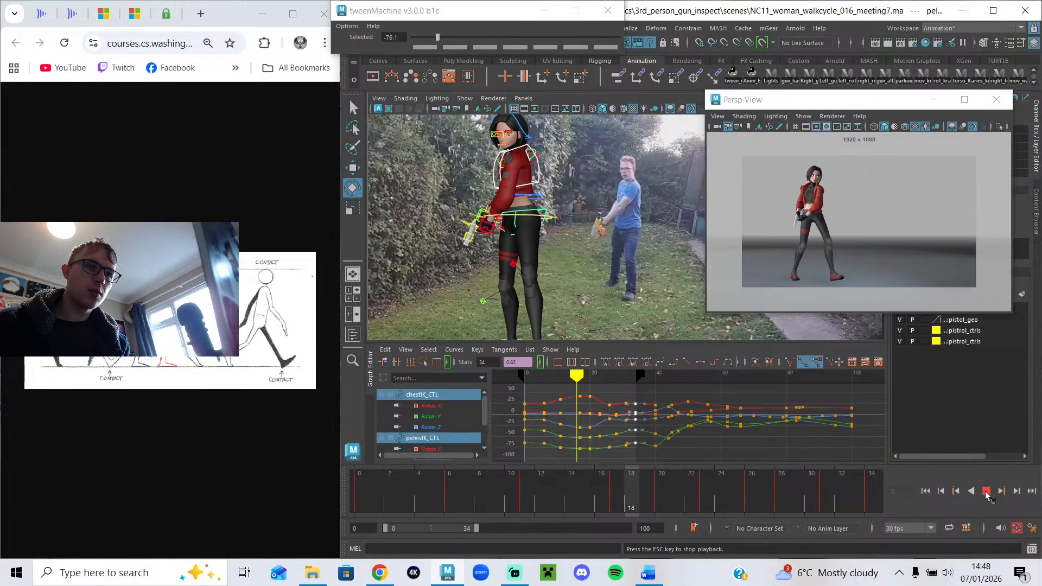
key(Escape)
Undo the tweens and all recent chest and pelvis edits, back through the rotation at frame 0.
key(ctrl+z)
key(ctrl+z)
key(ctrl+z)
key(ctrl+z)
key(ctrl+z)
key(ctrl+z)
key(ctrl+z)
key(ctrl+z)
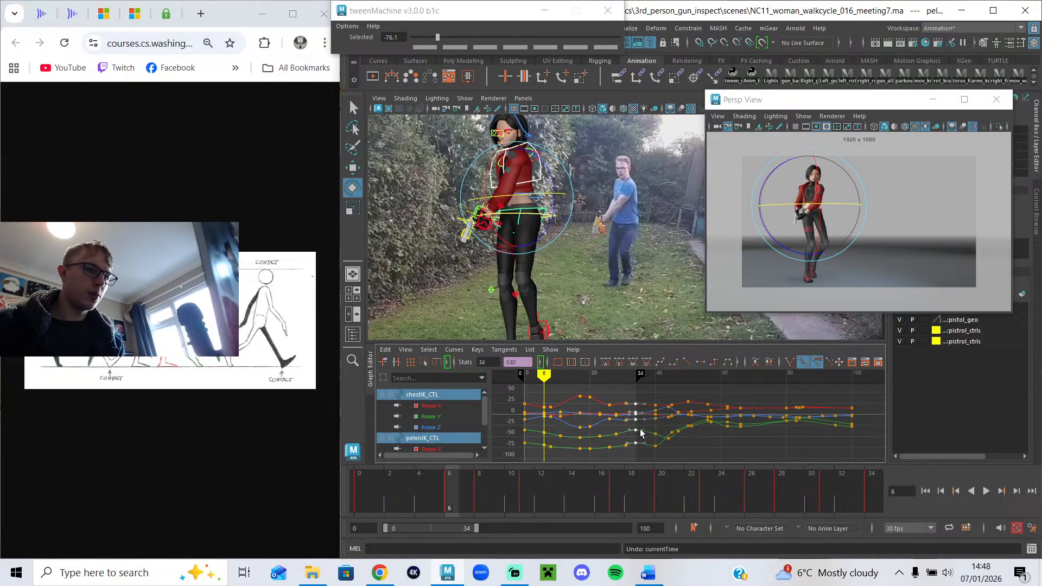
key(ctrl+z)
key(ctrl+z)
key(ctrl+z)
key(ctrl+z)
key(ctrl+z)
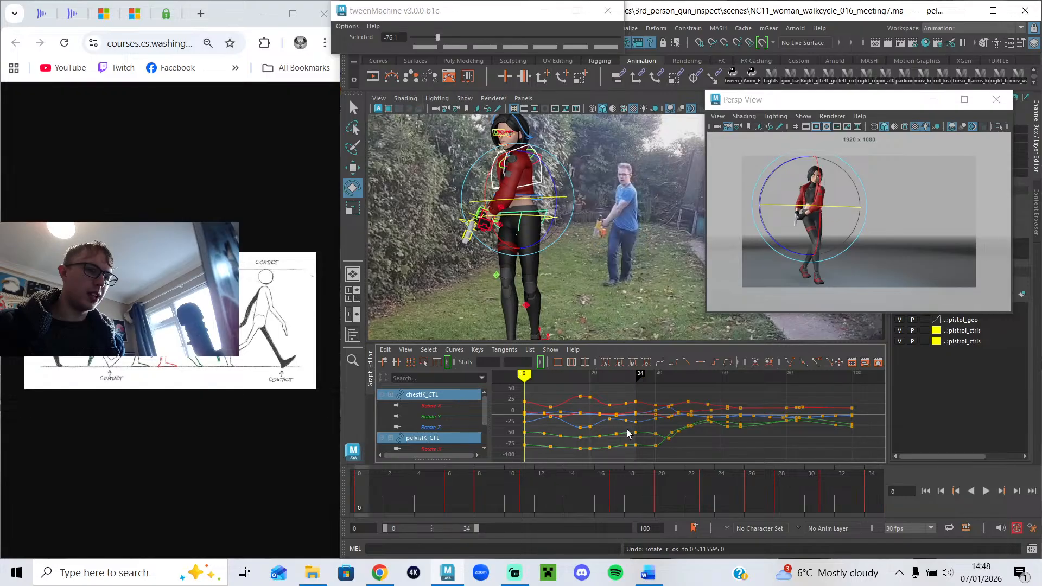
Play and scrub the restored walk against the footage, and select the root control.
click(986, 491)
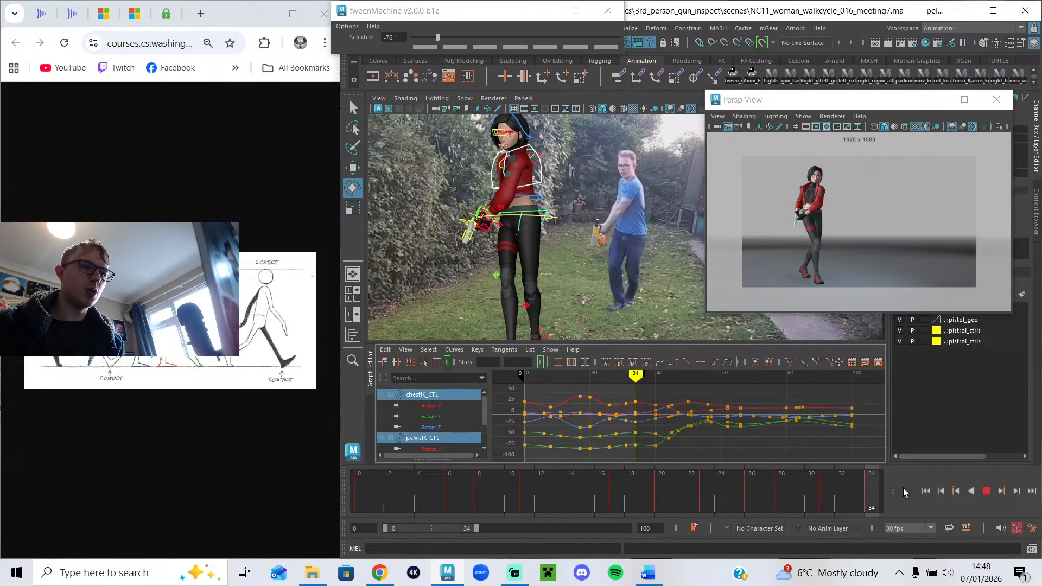
mouse_move(275, 483)
mouse_down()
mouse_move(471, 460)
mouse_move(442, 464)
mouse_move(601, 472)
mouse_up()
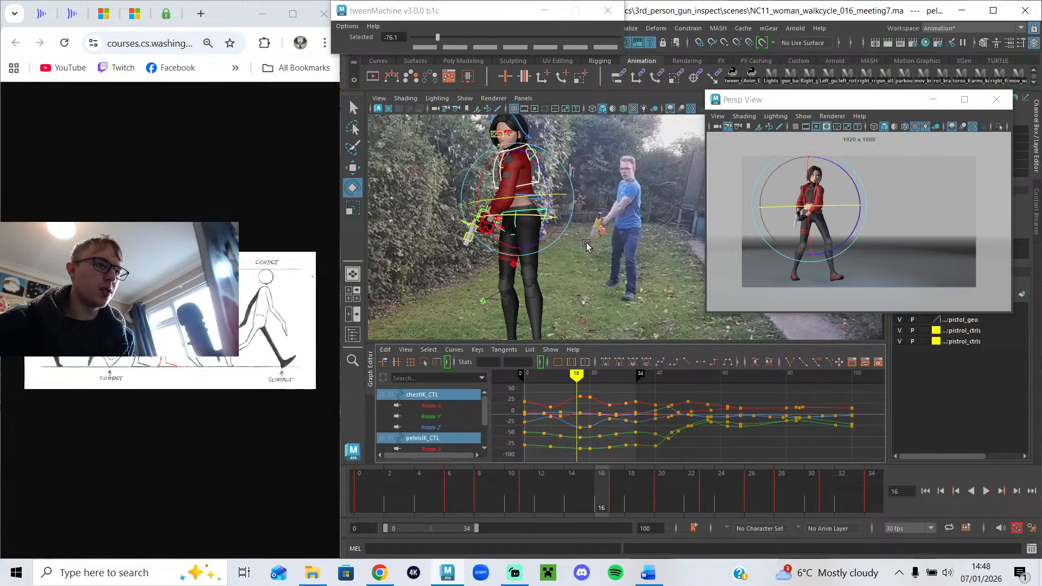
key(q)
click(556, 221)
drag(497, 483, 644, 492)
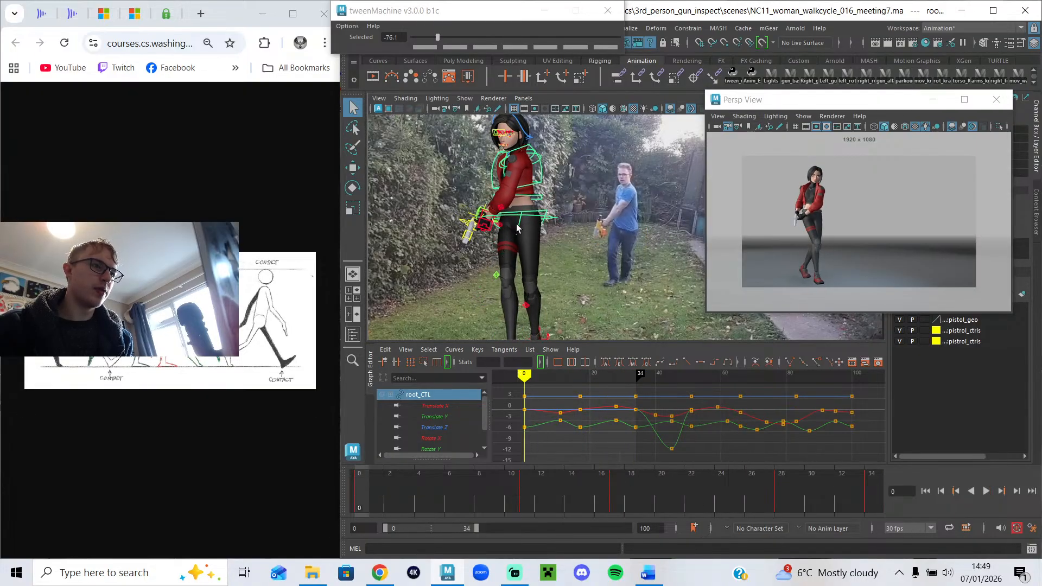
Show the character without the footage or rig controls in the main view and play back the walk.
key(space)
key(space)
key(alt+1)
key(alt+2)
key(alt+1)
click(613, 226)
click(581, 224)
click(986, 490)
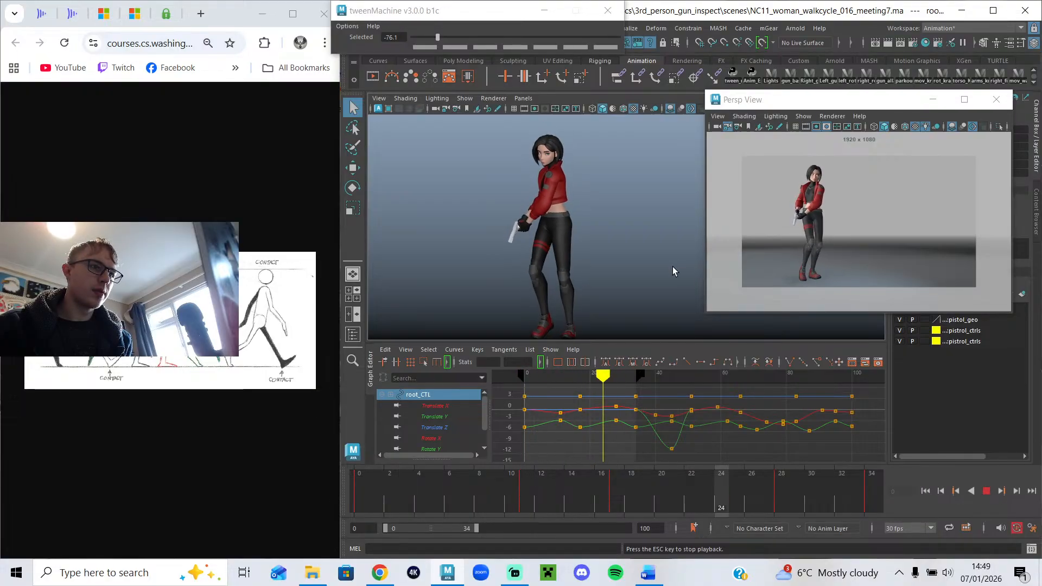
key(Escape)
Switch to the meeting notes in Word and review the pistol walk cycle feedback on weight, knees, chest and hips.
click(650, 573)
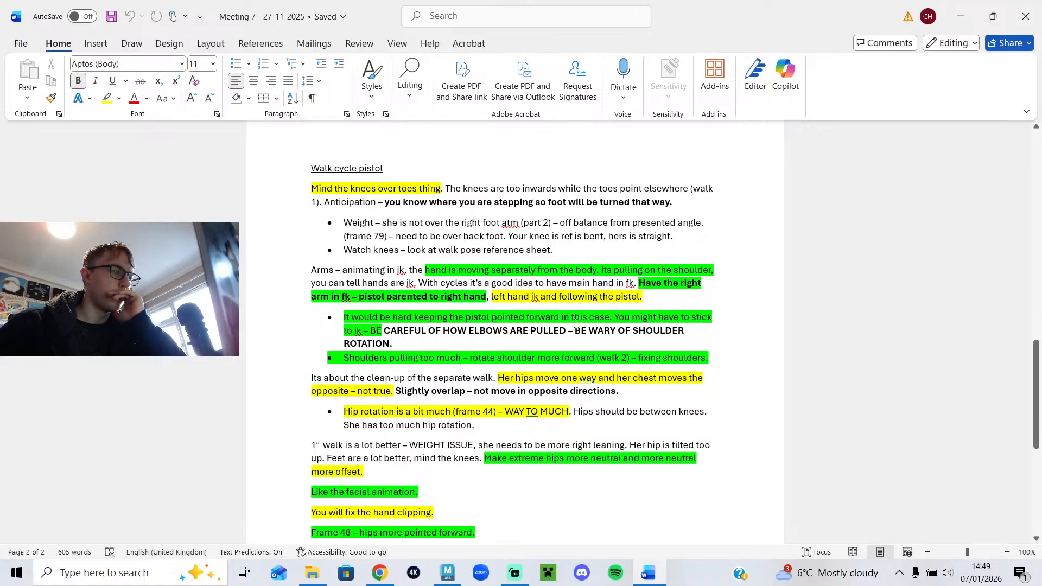
scroll(578, 311, down, 3)
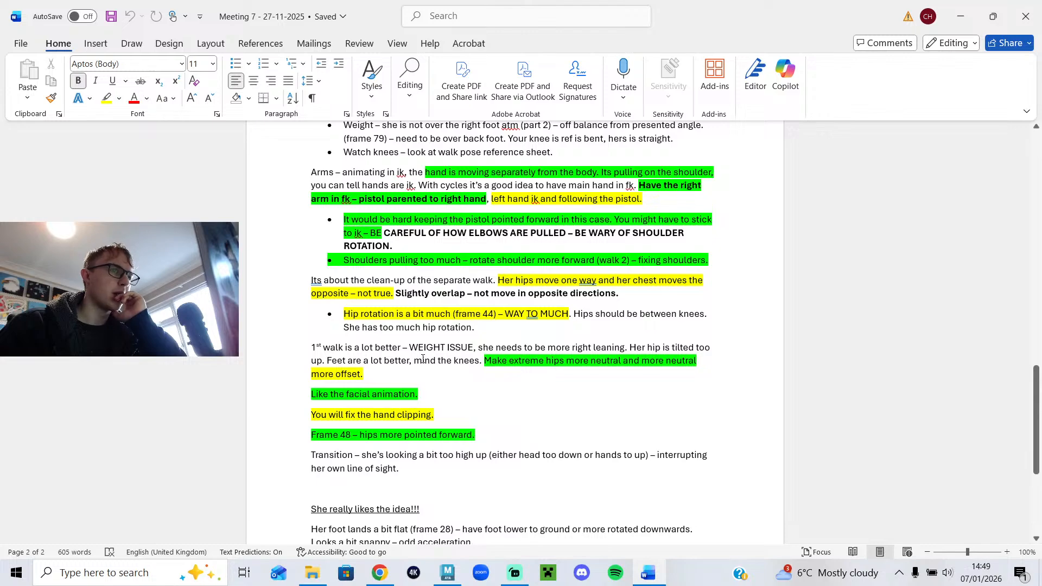
scroll(423, 359, up, 2)
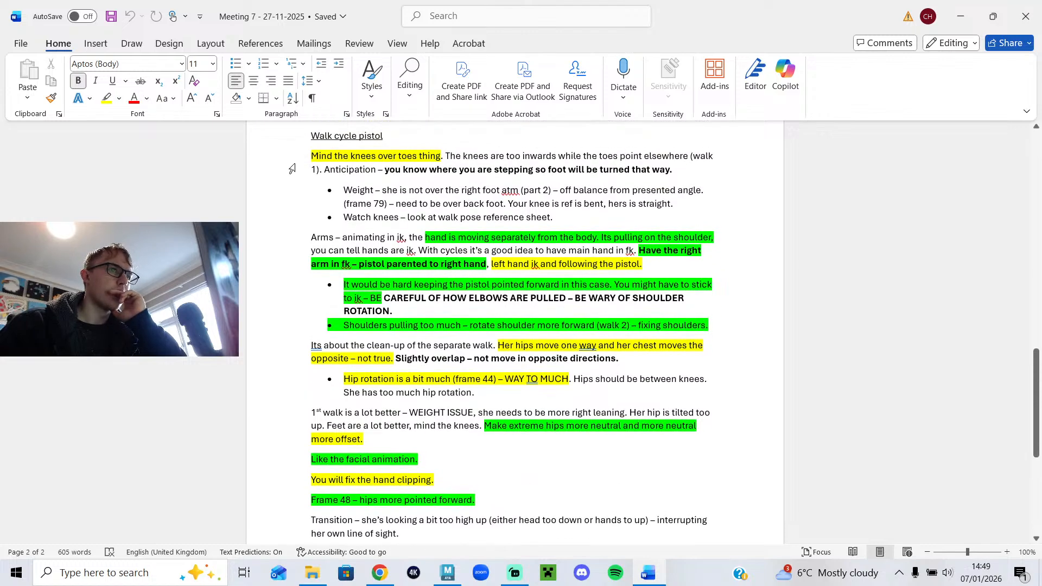
drag(357, 191, 657, 223)
click(592, 223)
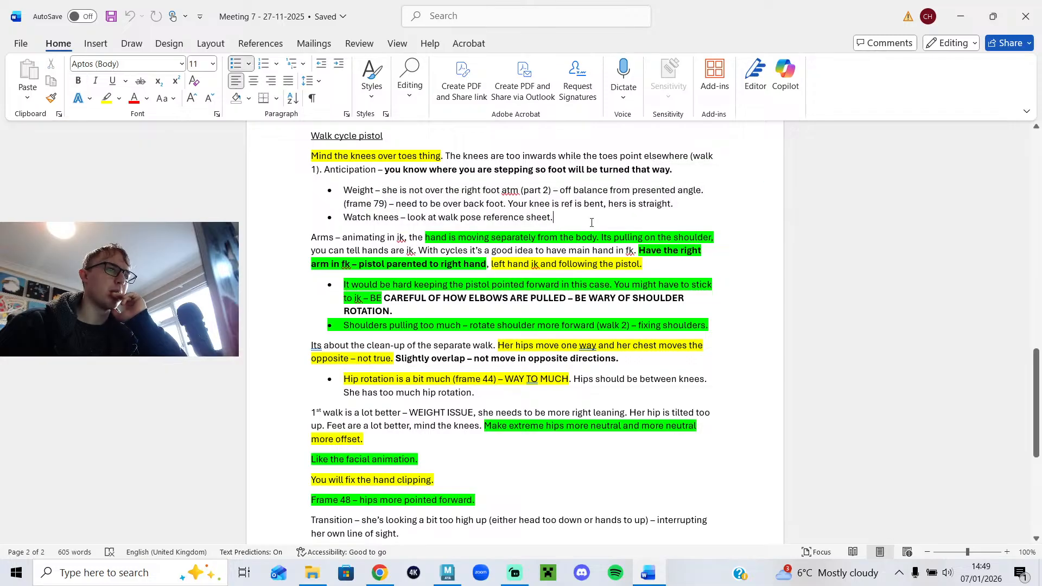
scroll(496, 331, down, 2)
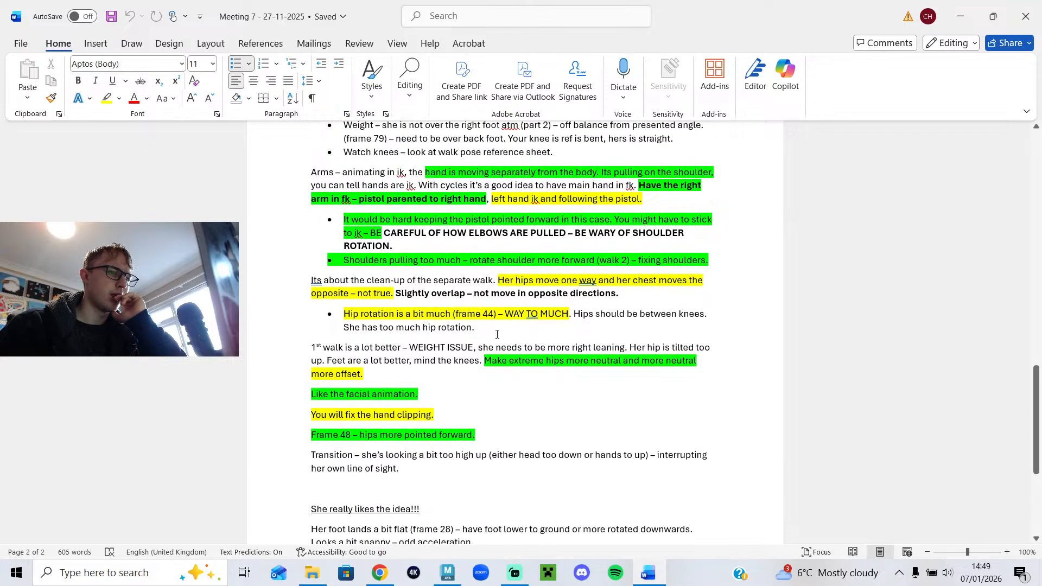
drag(626, 293, 395, 293)
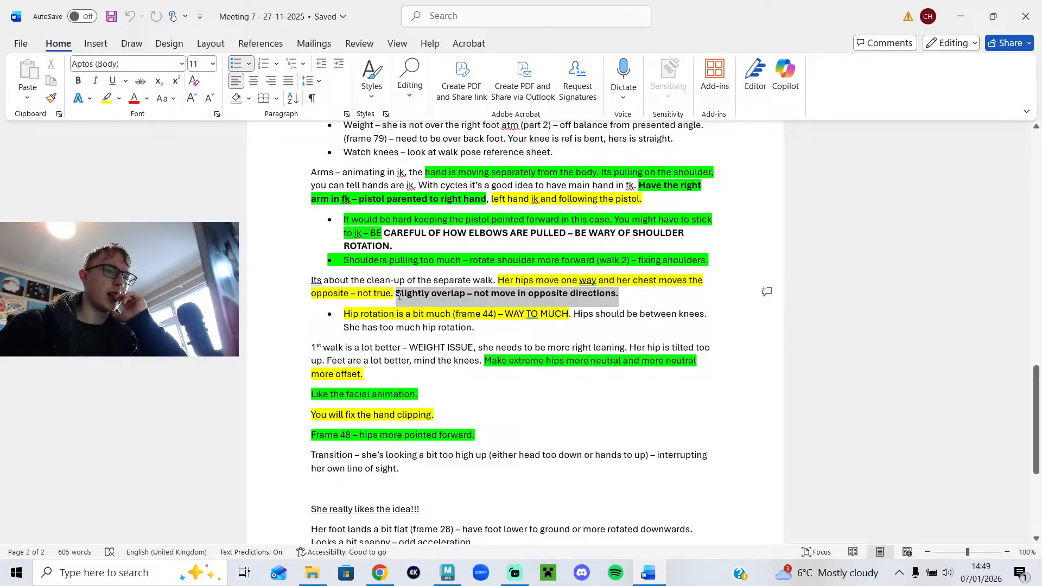
drag(619, 293, 409, 289)
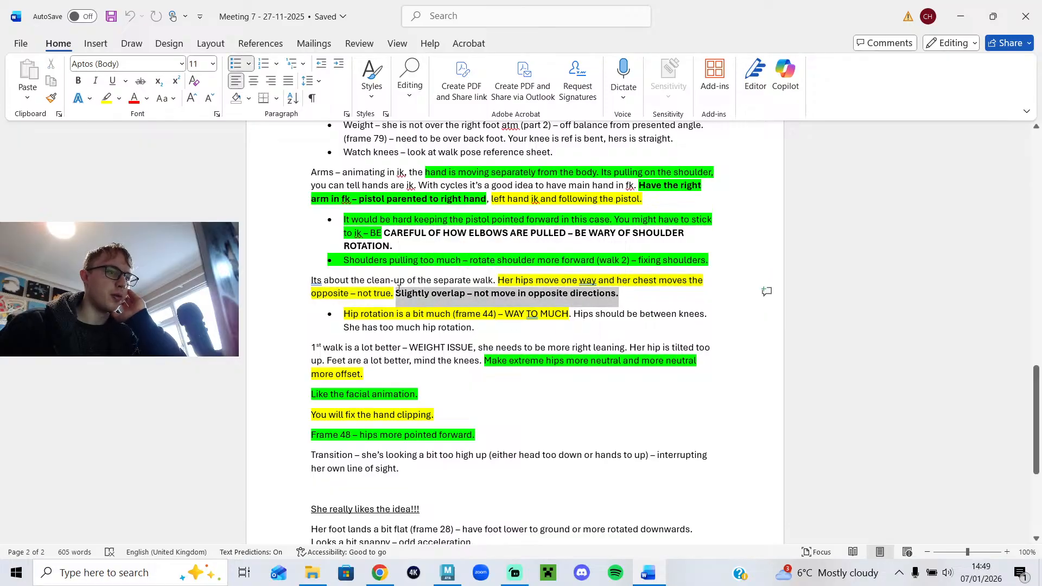
Highlight the note "She has too much hip rotation." in yellow.
click(541, 325)
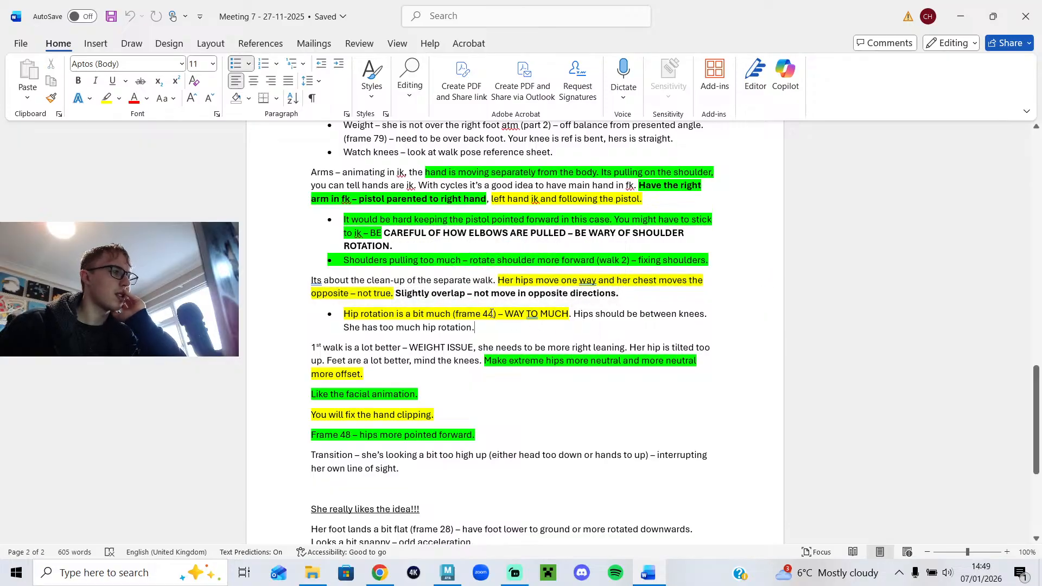
drag(475, 328, 344, 328)
click(428, 307)
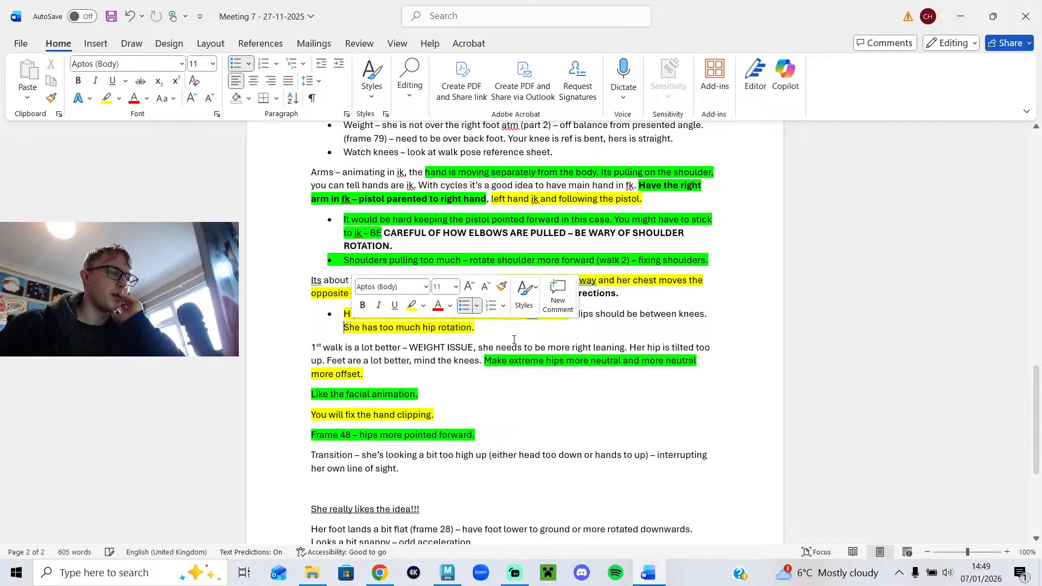
Underline "WEIGHT ISSUE" in the note about the first walk.
click(625, 375)
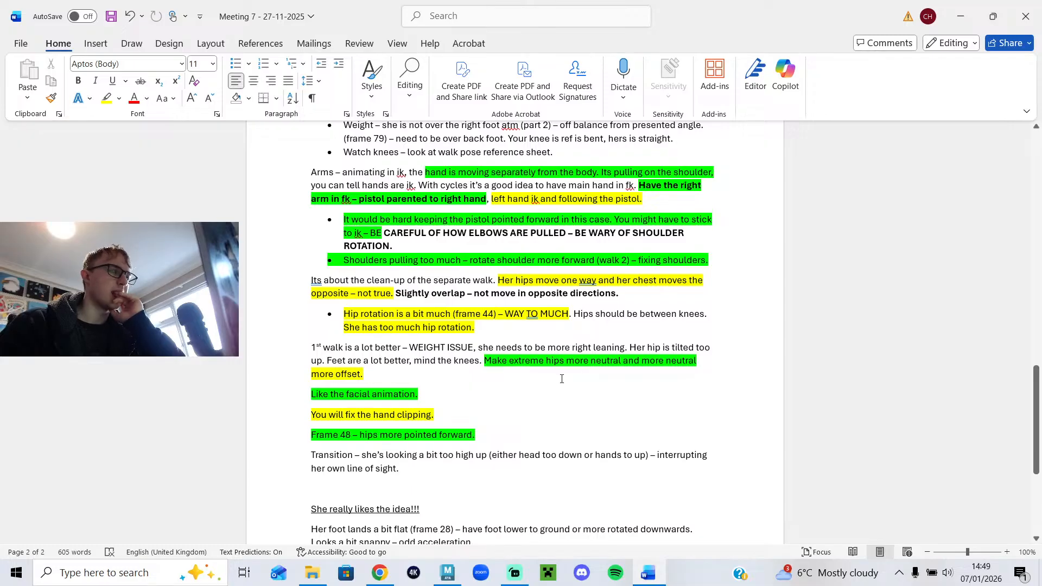
drag(475, 346, 410, 348)
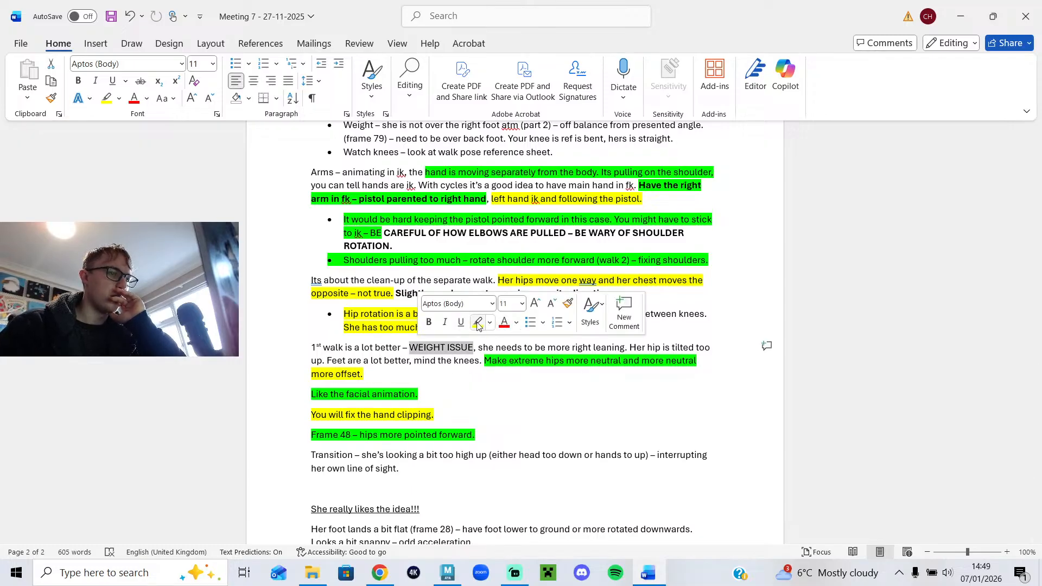
click(461, 324)
click(533, 414)
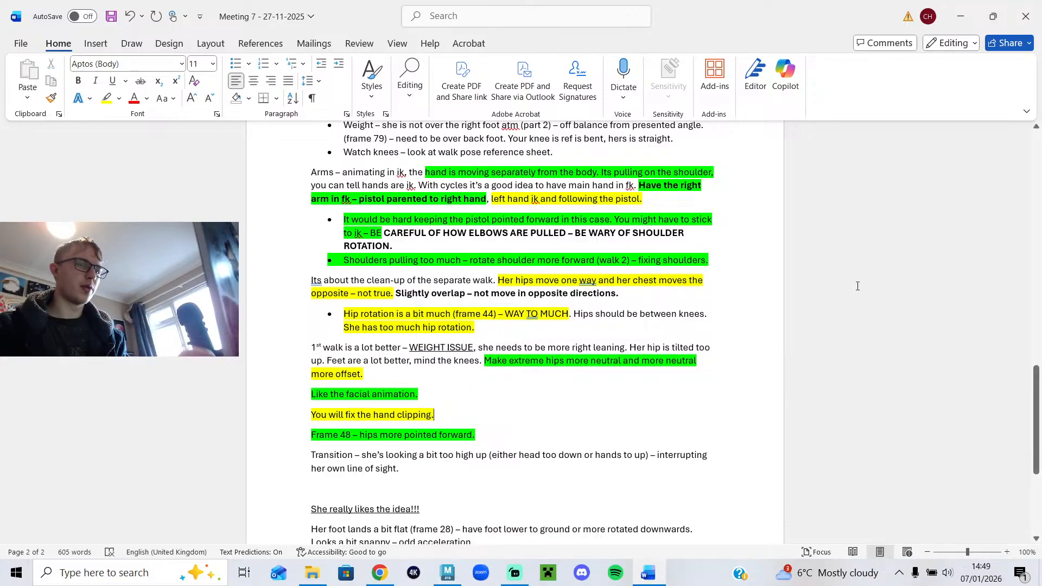
Switch to Maya, show the rig controls, and key the root control slightly further sideways along X at frame 17.
click(959, 28)
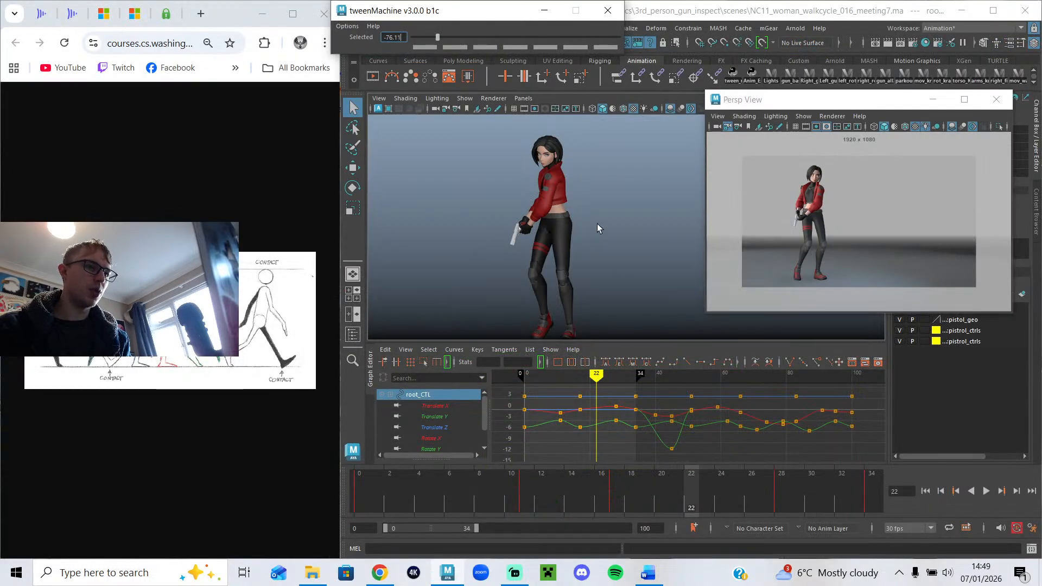
click(610, 218)
key(ctrl+z)
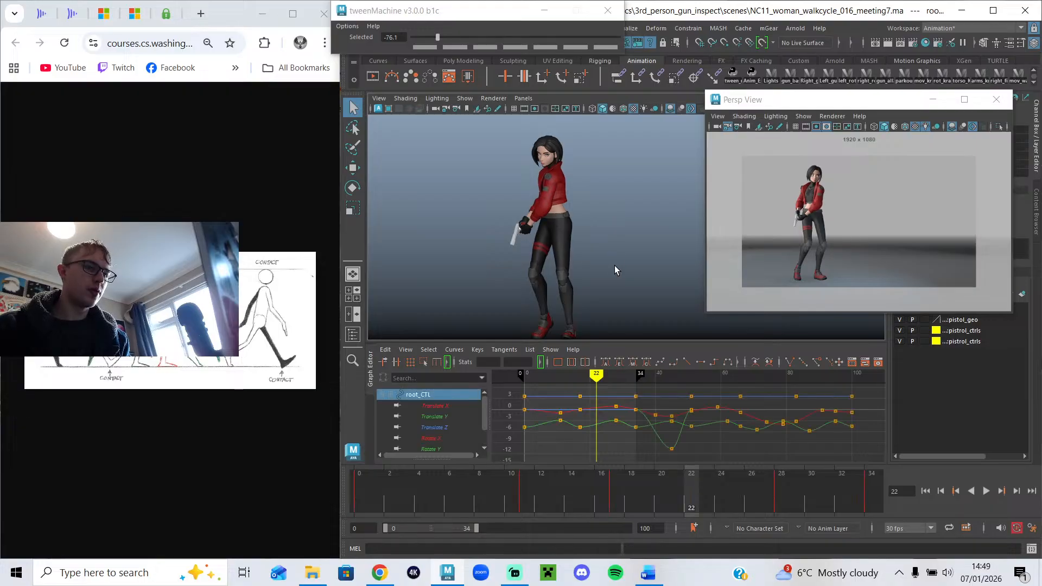
click(614, 265)
key(alt+1)
click(585, 221)
drag(512, 481, 618, 506)
key(alt+v)
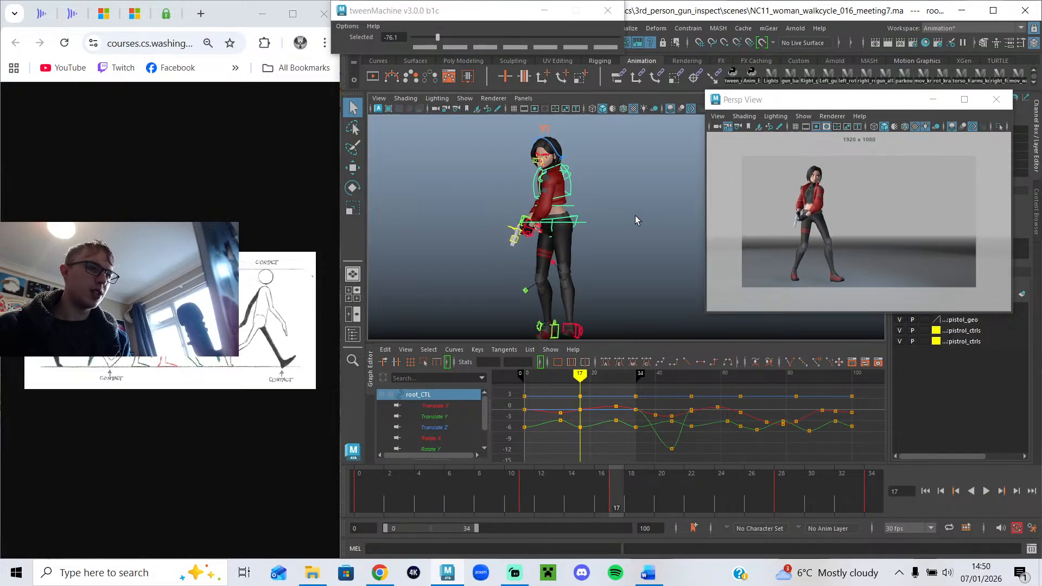
key(w)
drag(582, 224, 585, 225)
key(s)
Raise the root's Translate X keys to about 0.98 at frame 11 and about 1.4 at frame 28.
drag(575, 502, 531, 502)
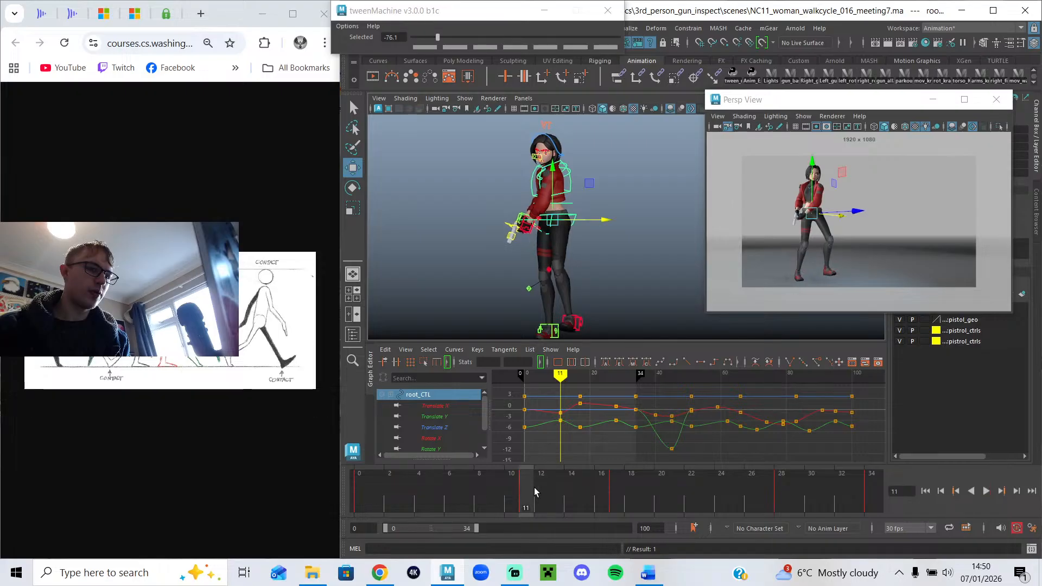
scroll(559, 422, up, 5)
alt+middle_drag(552, 421, 825, 435)
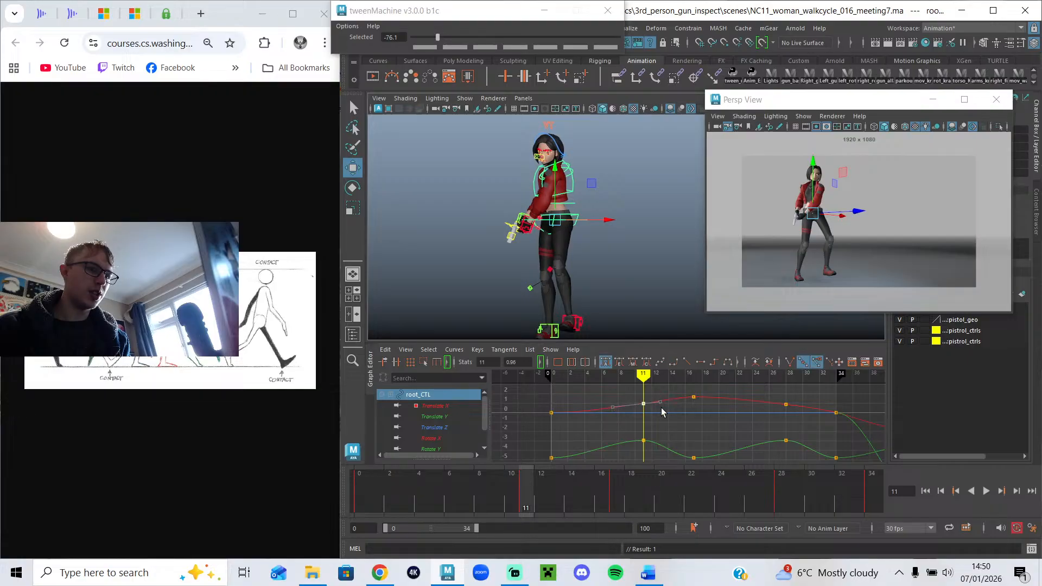
key(alt+v)
drag(387, 492, 780, 518)
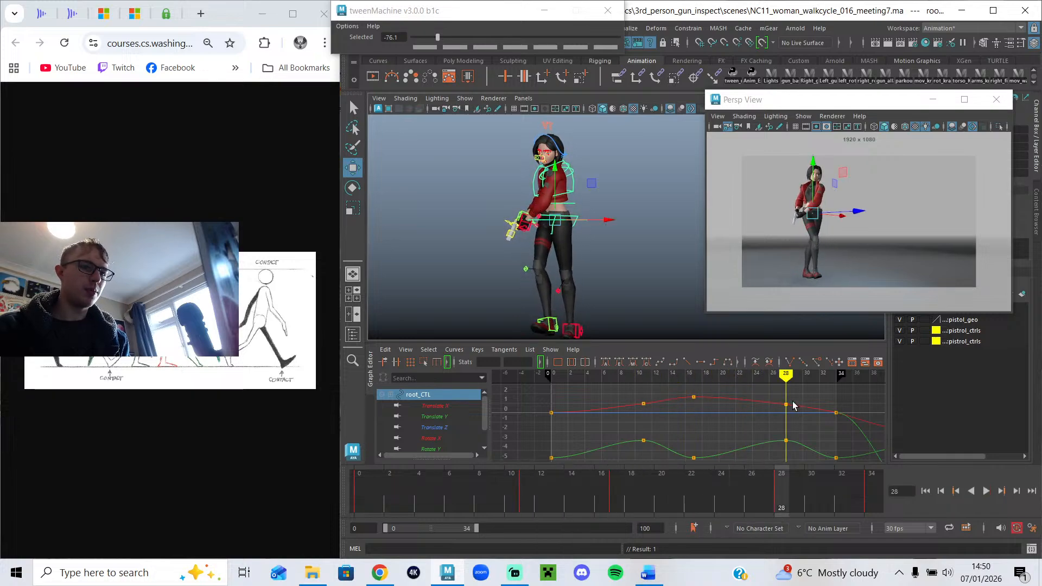
drag(787, 404, 786, 402)
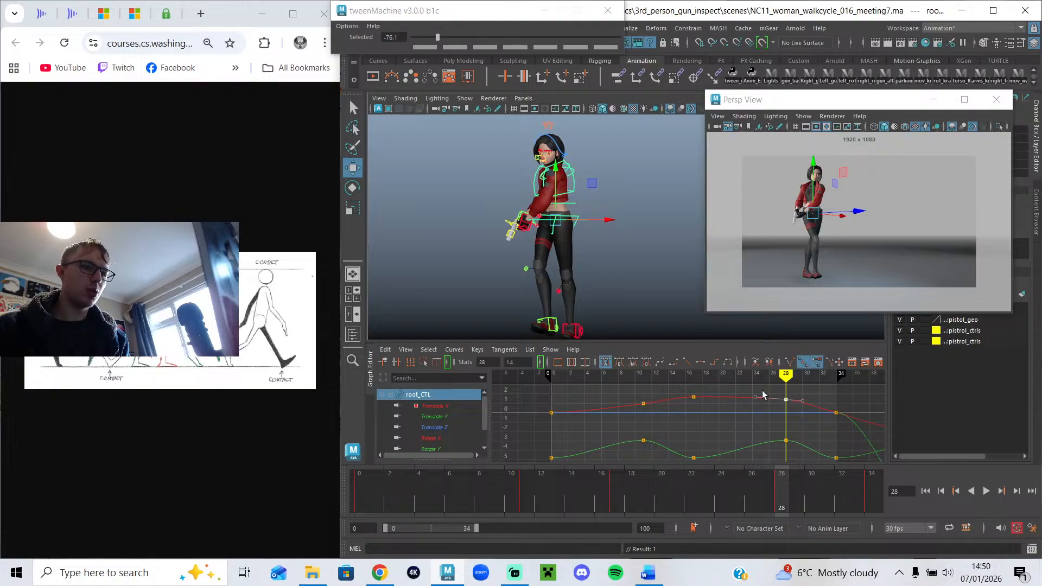
Raise the root's Translate X keys around frame 17 further, and set the frame 28 key to about 2.379.
click(694, 376)
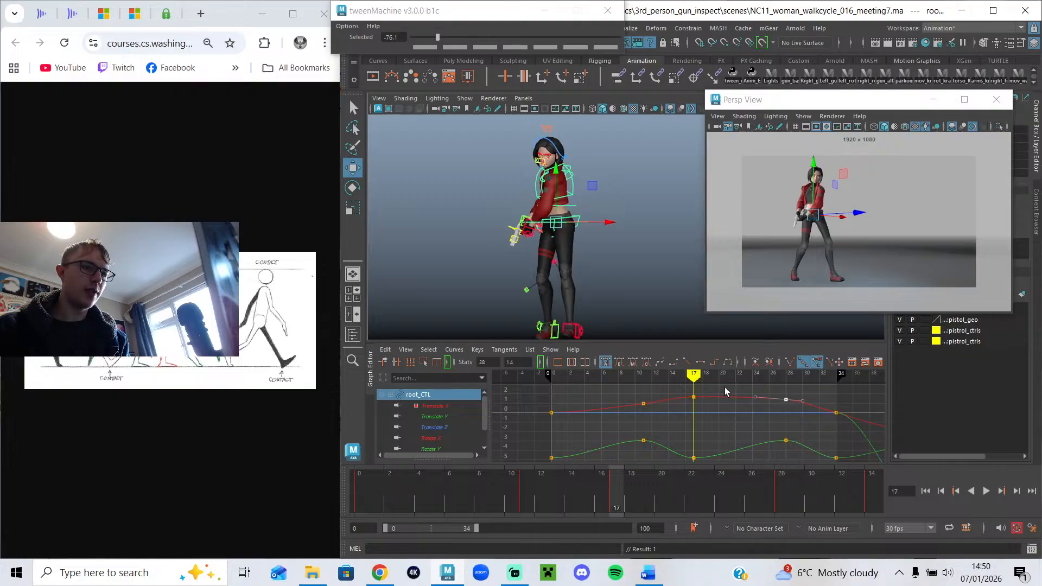
shift+click(693, 398)
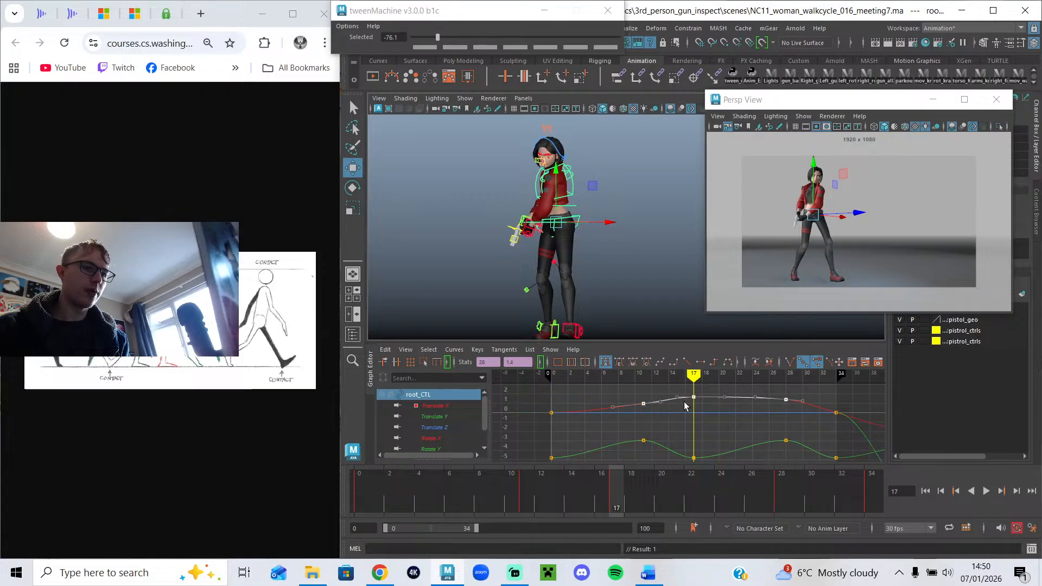
drag(694, 401, 695, 384)
click(782, 399)
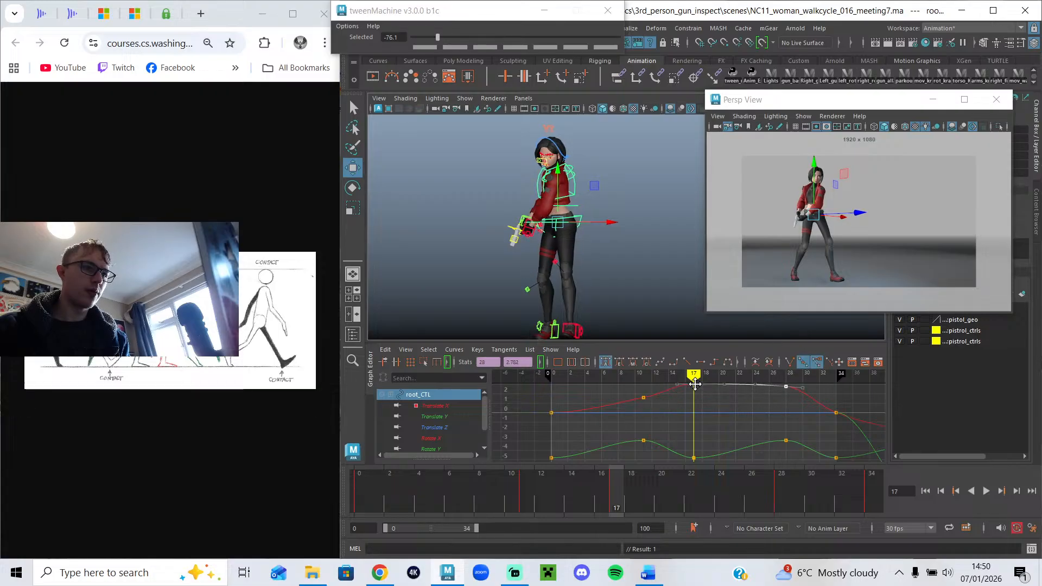
click(716, 403)
alt+middle_drag(716, 403, 701, 414)
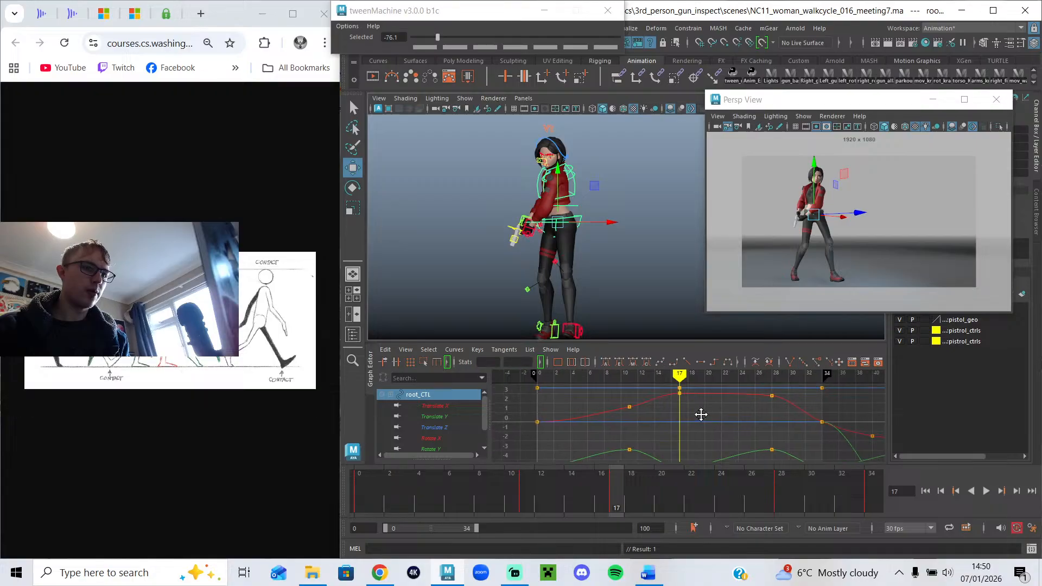
click(769, 398)
drag(680, 378, 769, 389)
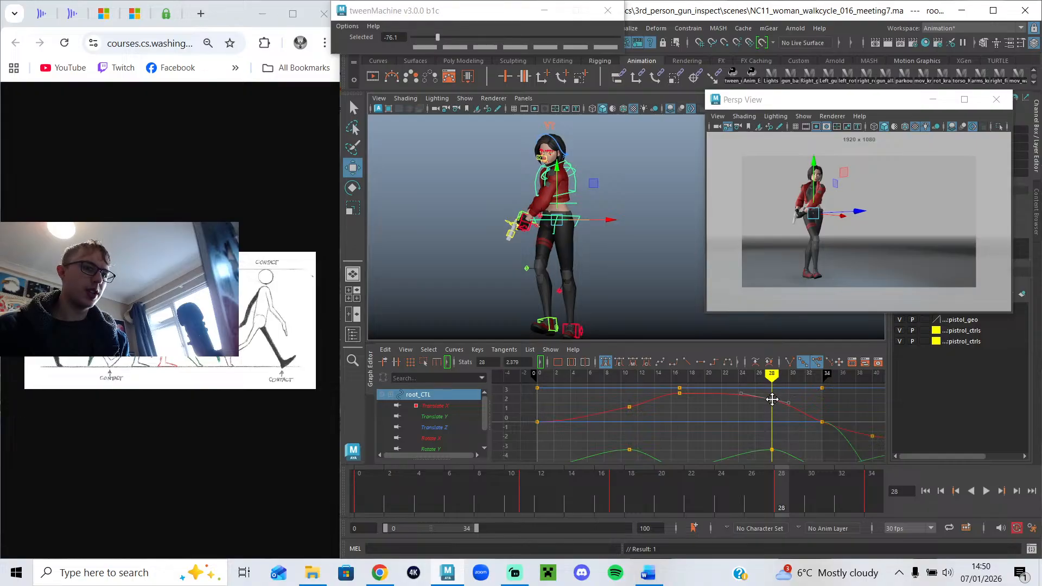
drag(783, 400, 820, 401)
Hide the rig controls and play back the walk to check the sideways weight shift.
key(q)
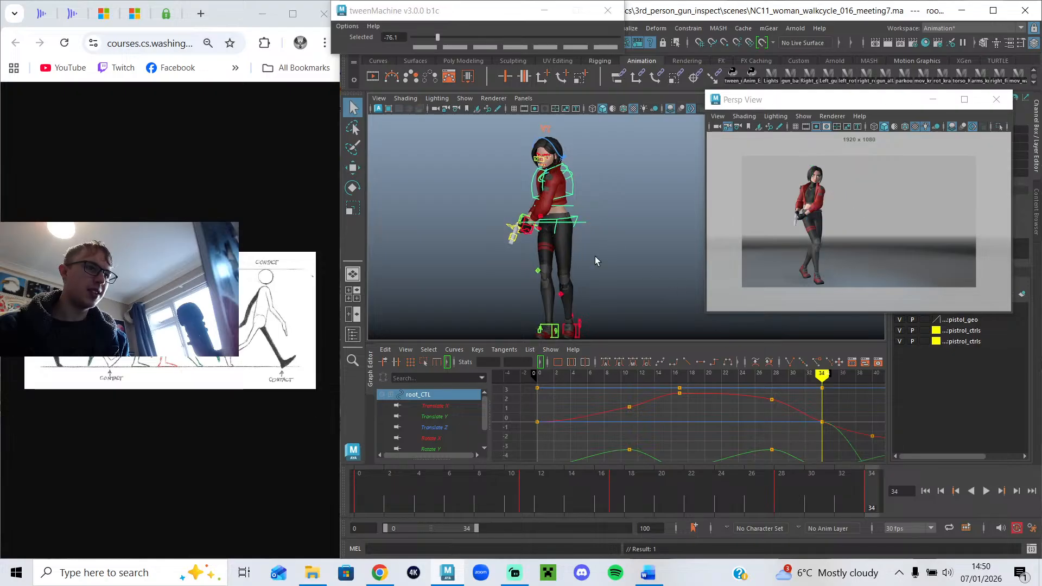
click(553, 242)
click(680, 375)
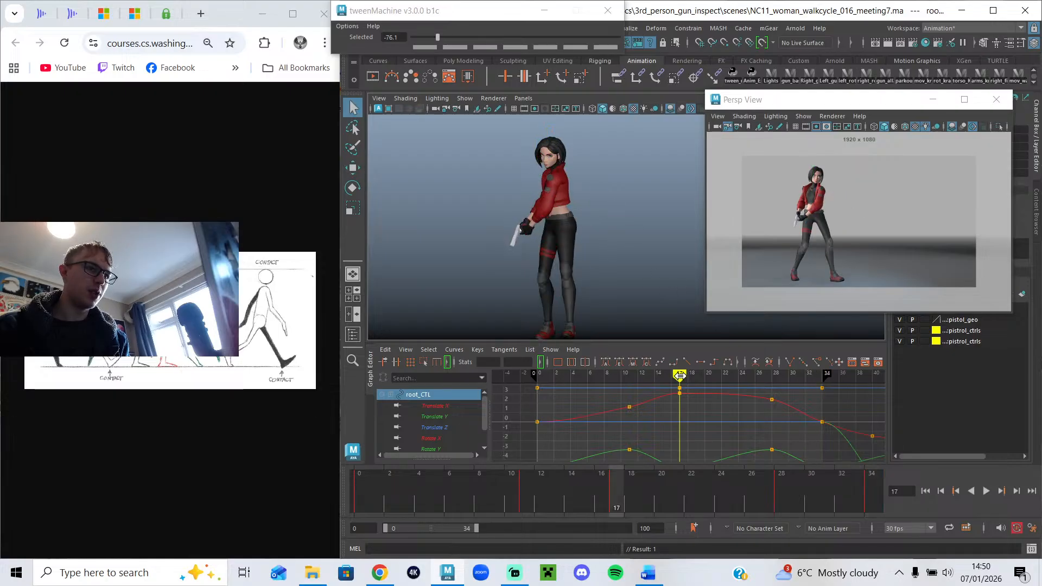
click(987, 491)
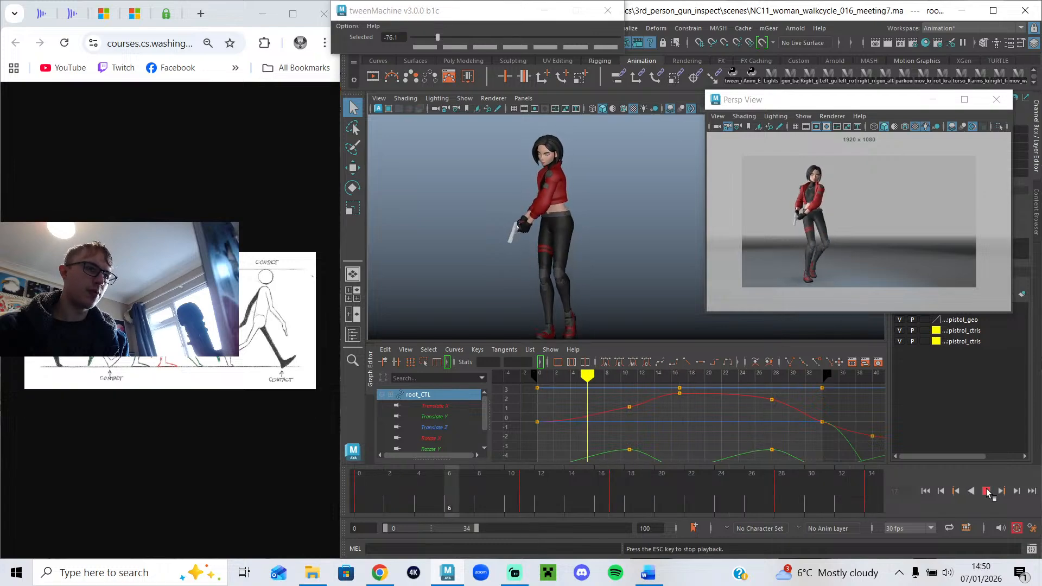
key(Escape)
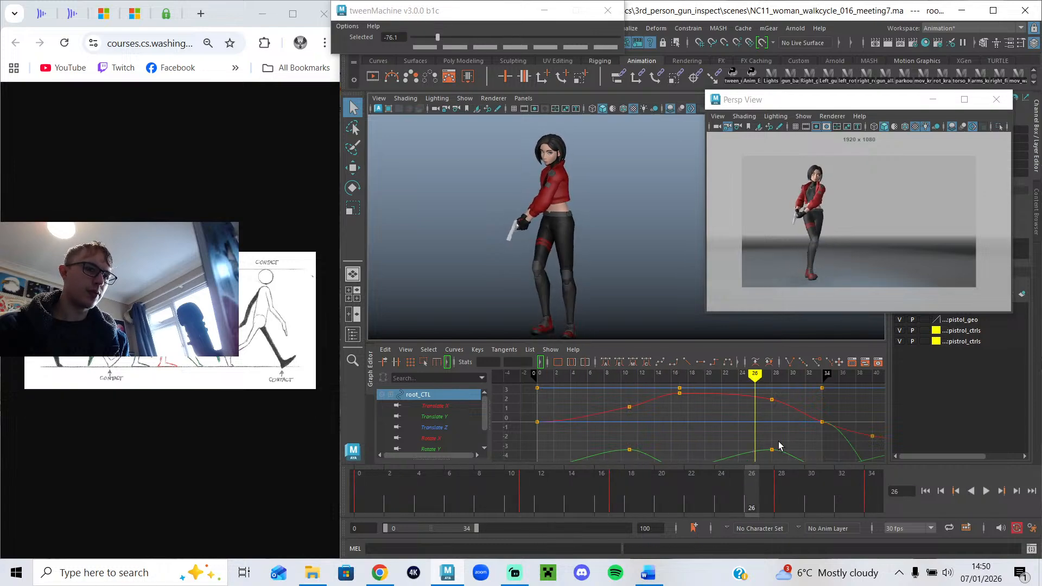
Isolate the root's Translate X curve and raise its keys at frames 0 and 34 together by the same amount.
click(680, 375)
click(447, 406)
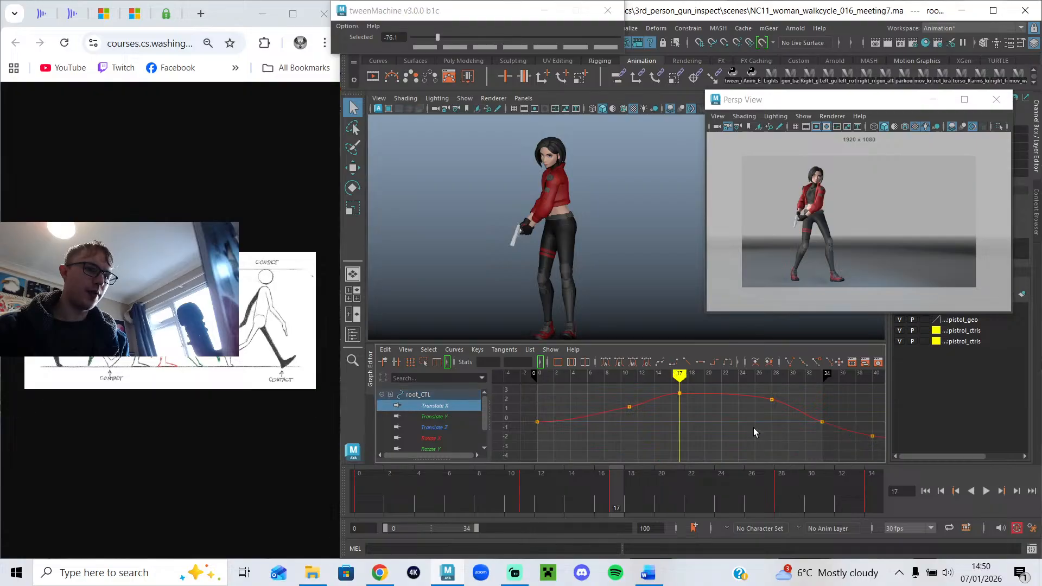
drag(511, 444, 513, 442)
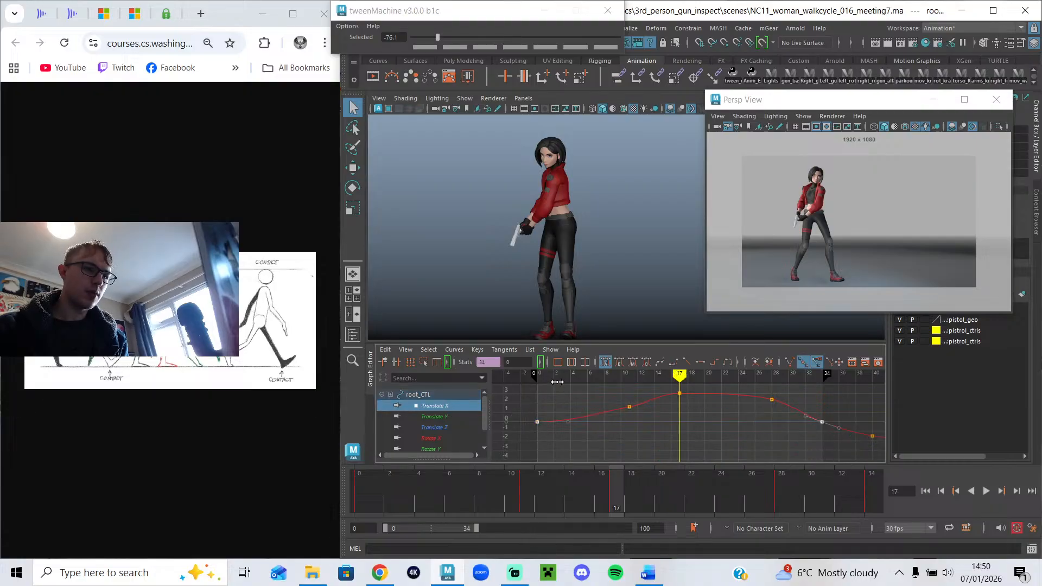
click(537, 384)
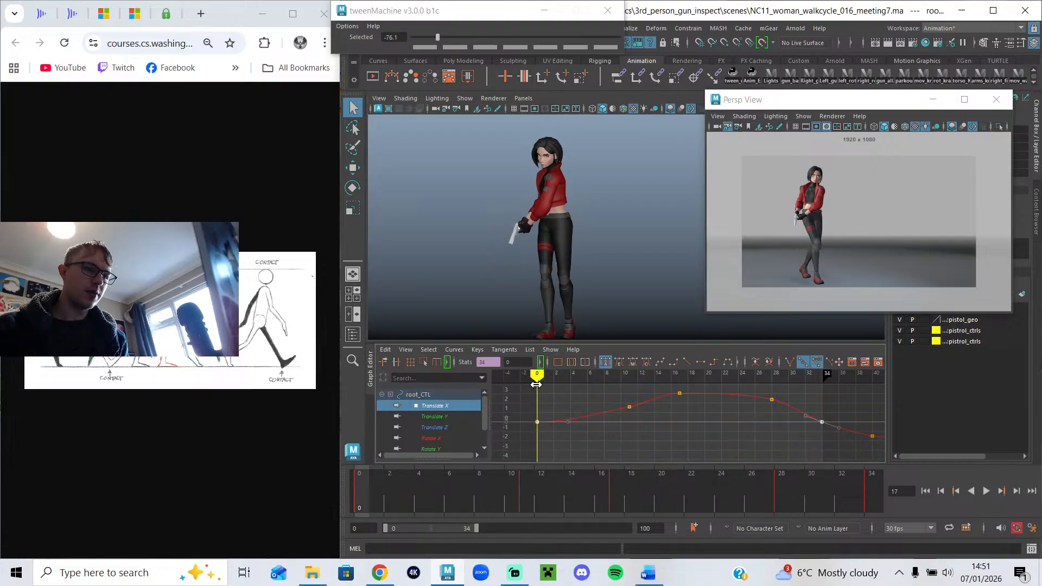
middle_drag(538, 420, 536, 413)
click(616, 426)
Raise the root's Translate X key at frame 11 to about 2.227.
click(629, 374)
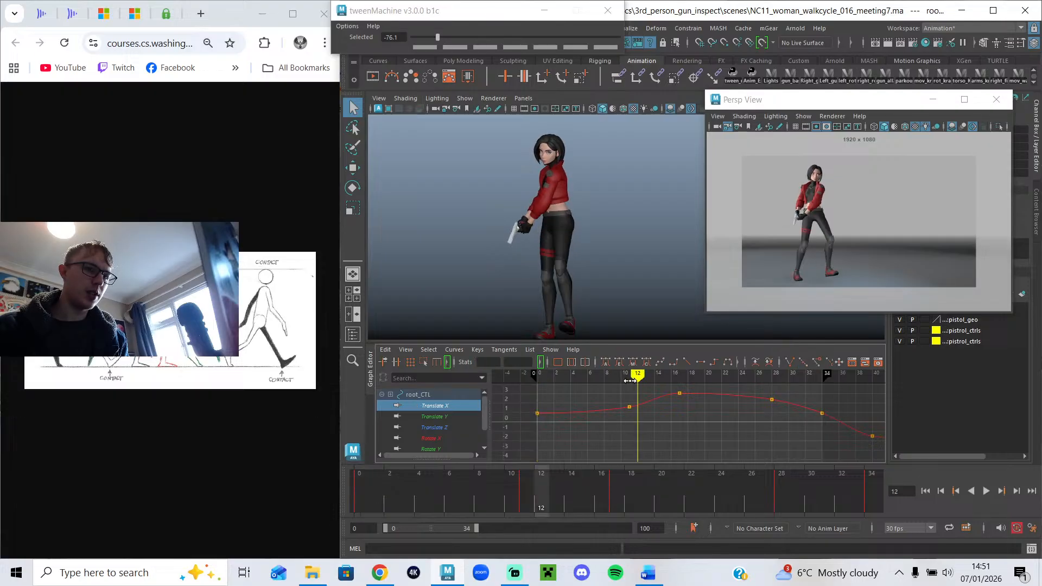
drag(628, 406, 625, 397)
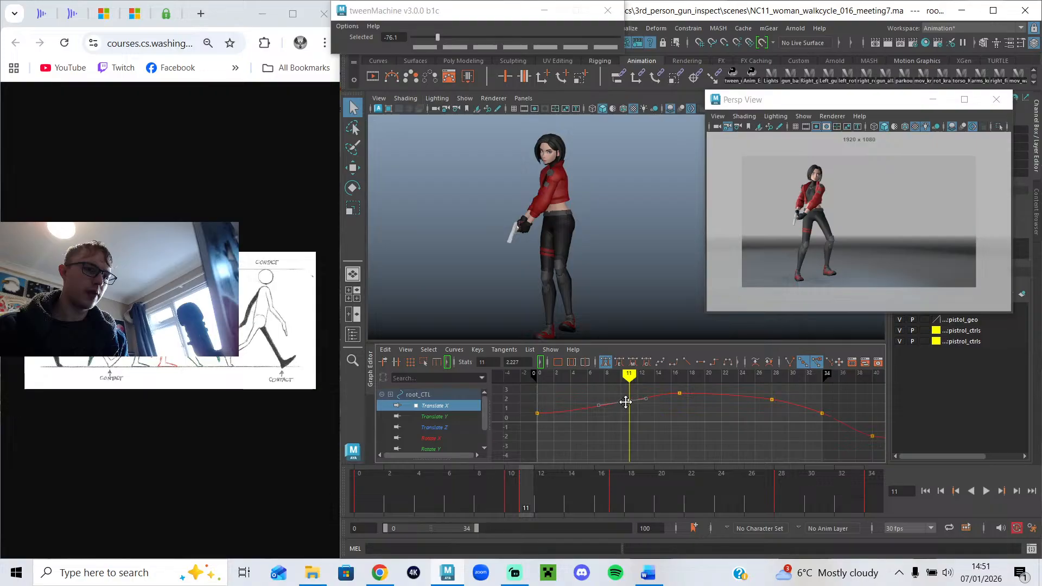
click(656, 410)
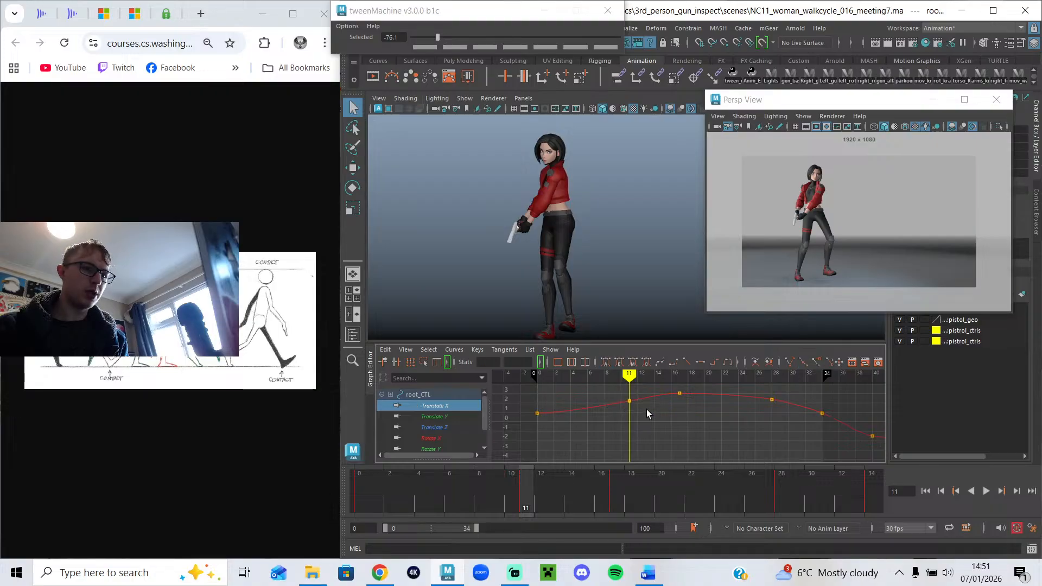
Play back the walk to review the adjusted Translate X curve.
drag(541, 510, 242, 510)
click(986, 491)
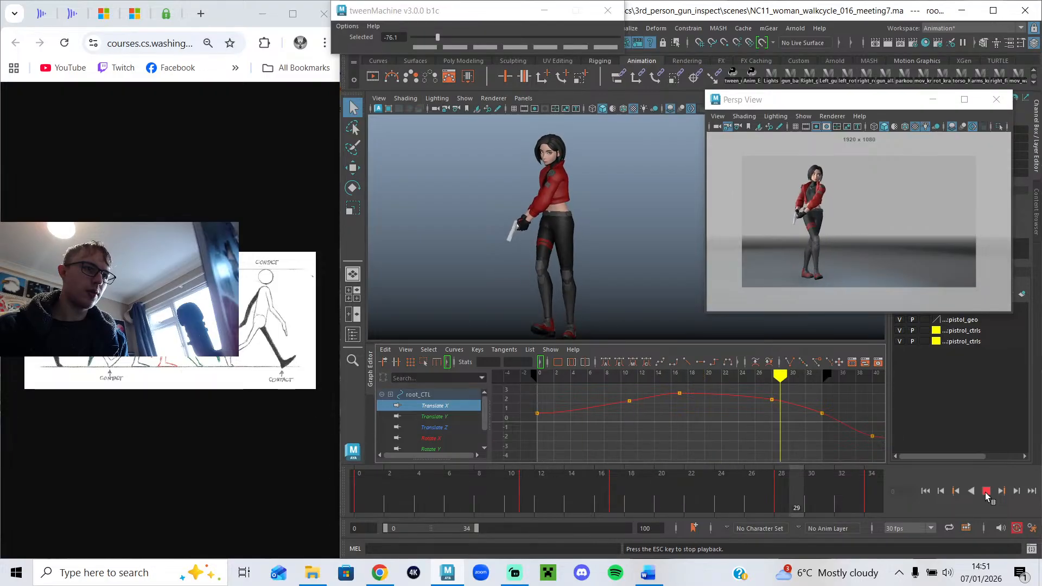
click(985, 493)
Show the rig controls and select the pistol control at frame 9 for moving.
click(482, 250)
click(507, 227)
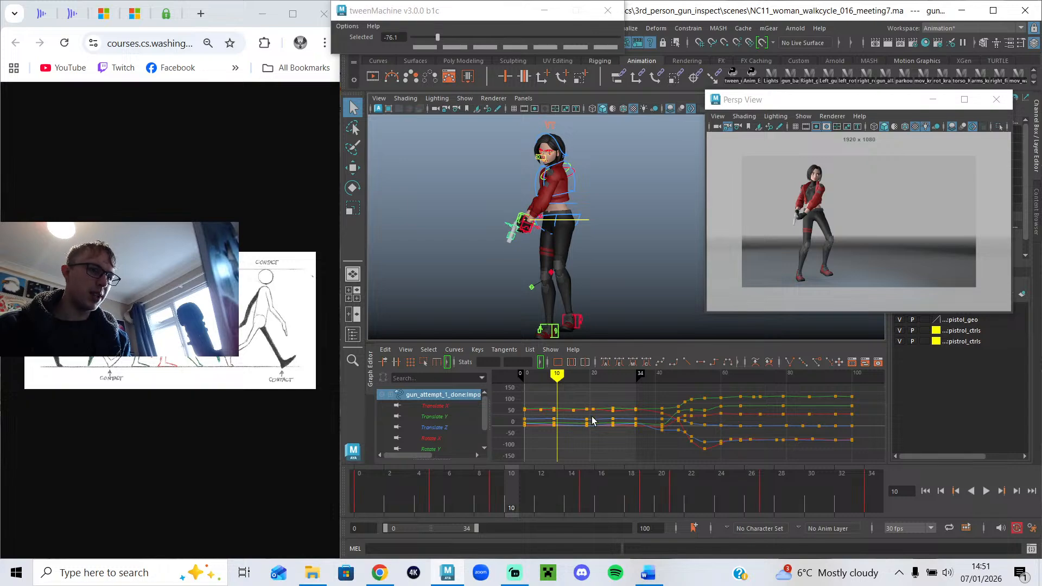
drag(455, 486, 495, 484)
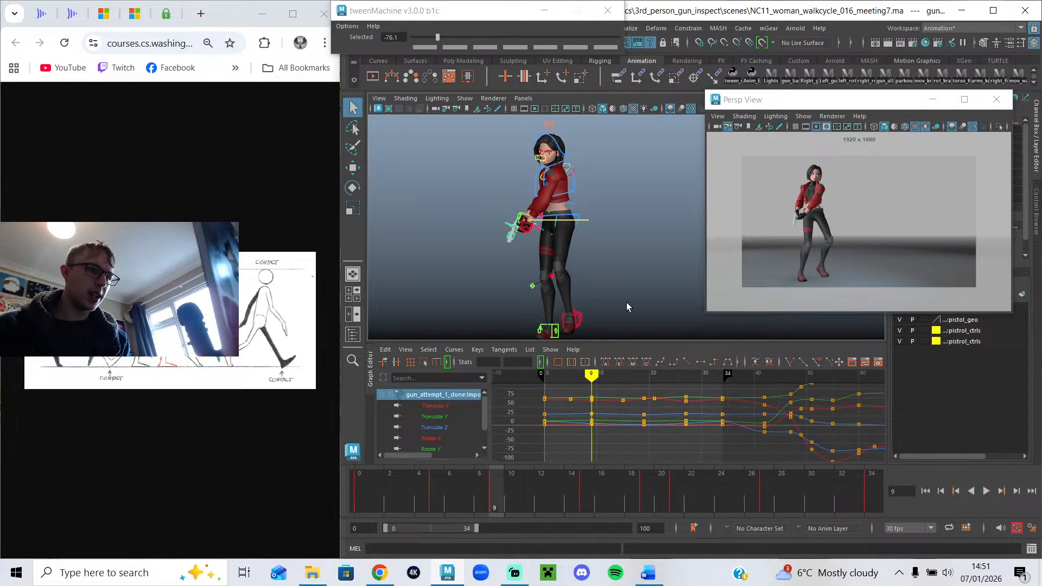
key(w)
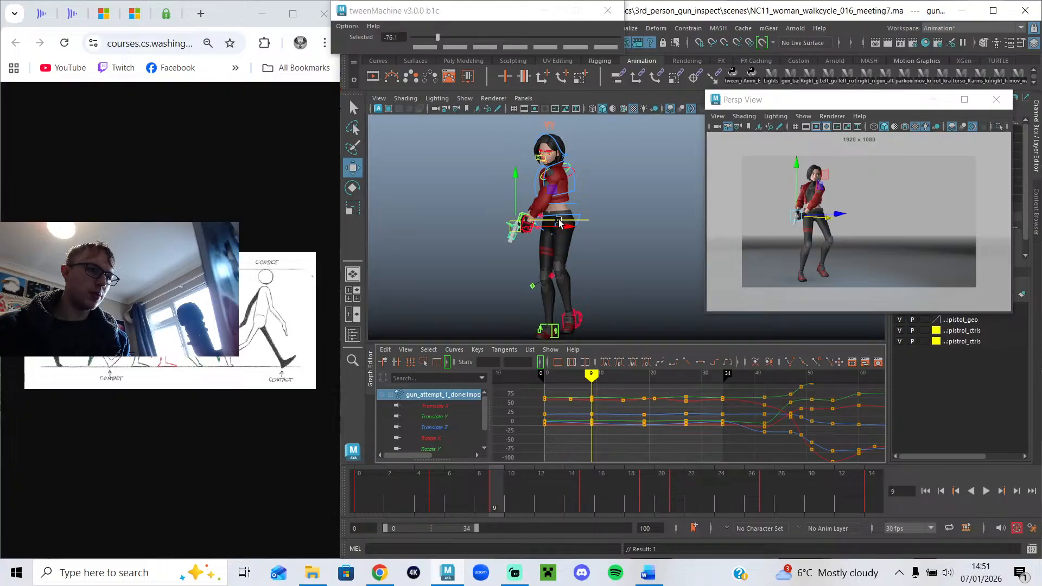
Open the Move tool's settings and set its axis orientation to Object.
click(1018, 45)
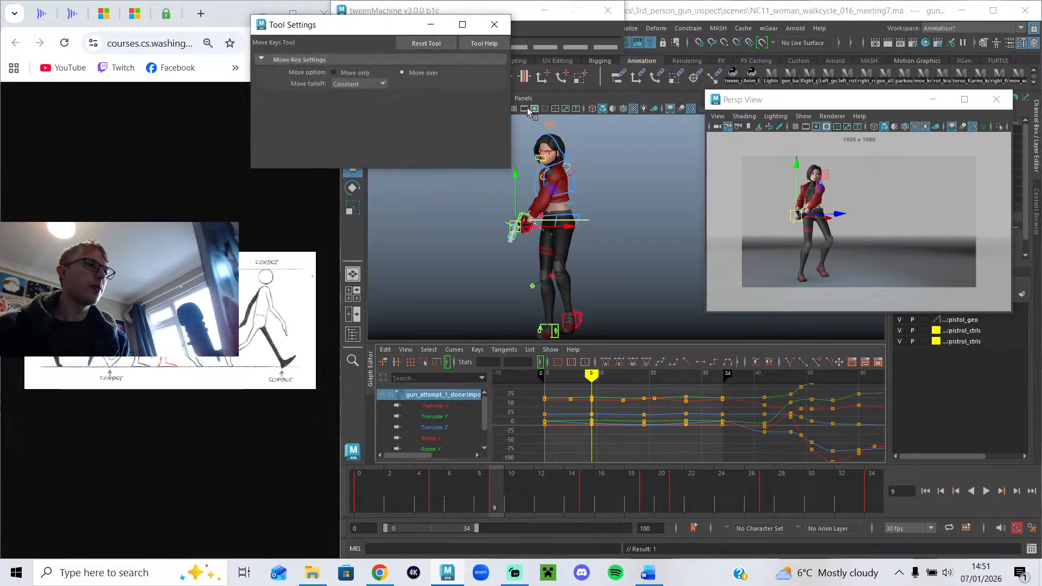
key(e)
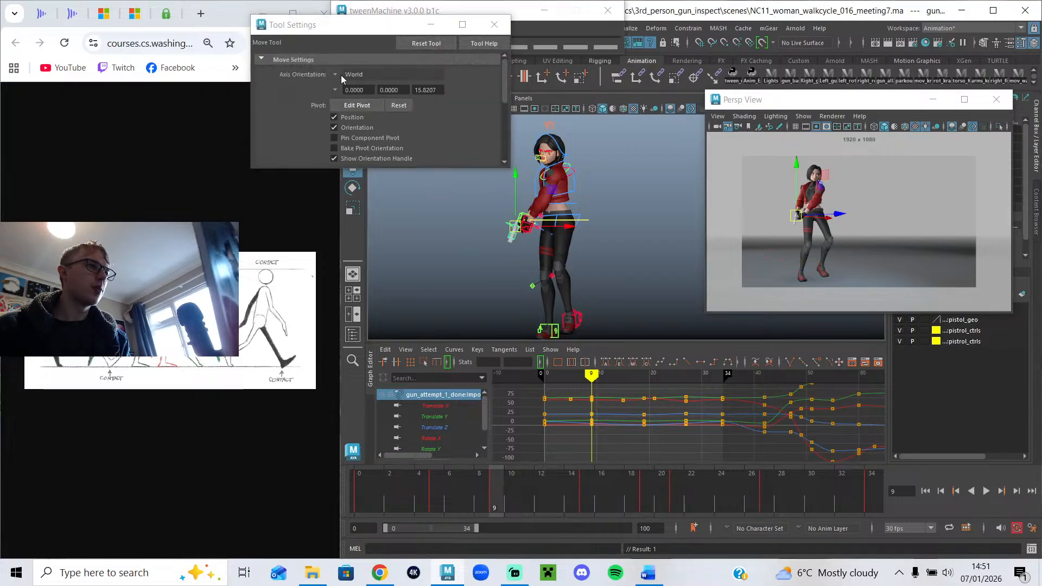
key(w)
click(342, 76)
click(363, 81)
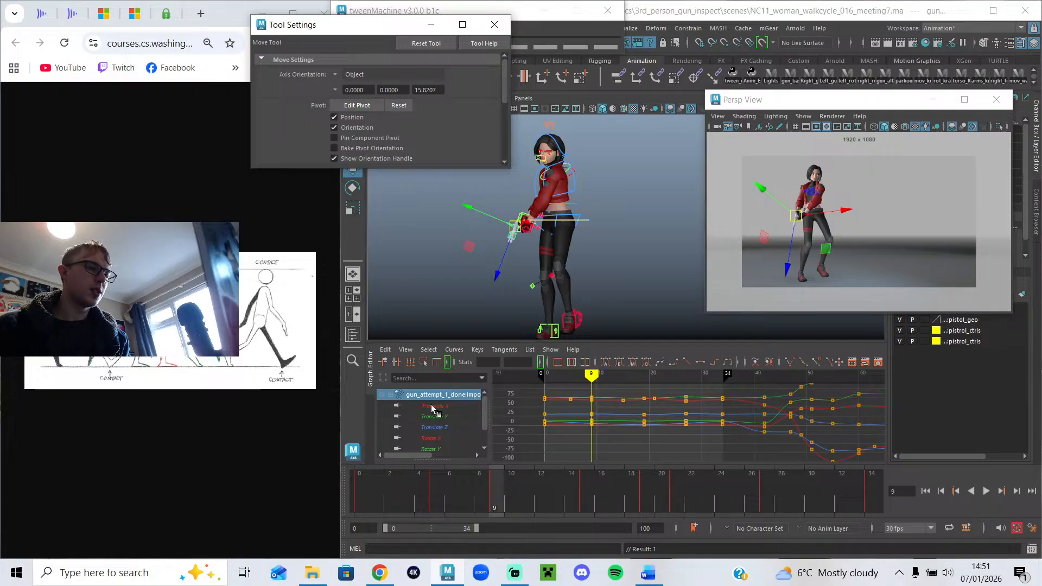
Frame only the pistol control's Translate Y and Translate Z curves, and go to frame 19 with the rig controls hidden.
drag(446, 417, 446, 428)
key(f)
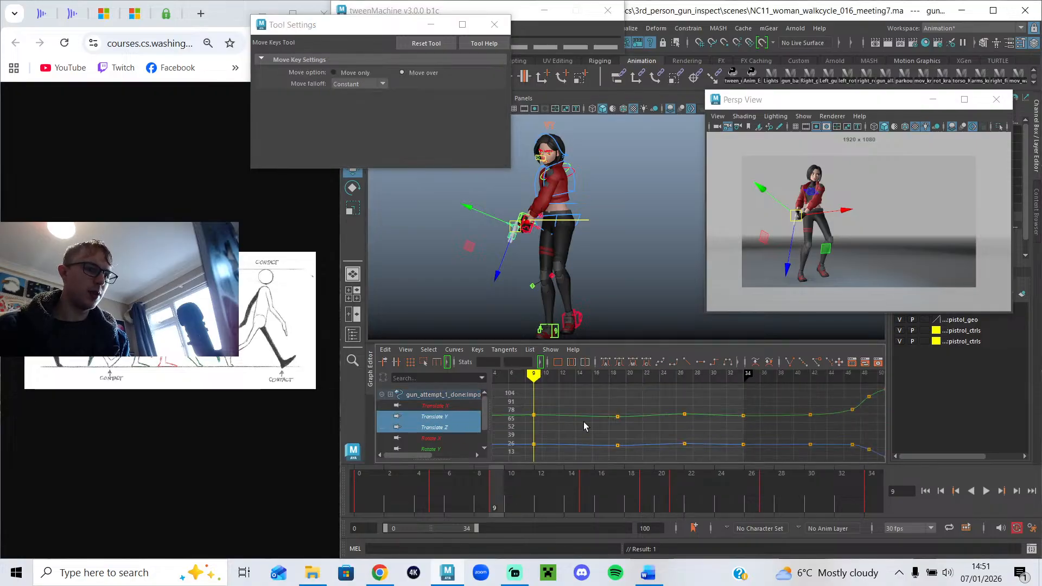
drag(531, 373, 679, 391)
key(alt+1)
Set the Move tool's axis orientation to World.
key(w)
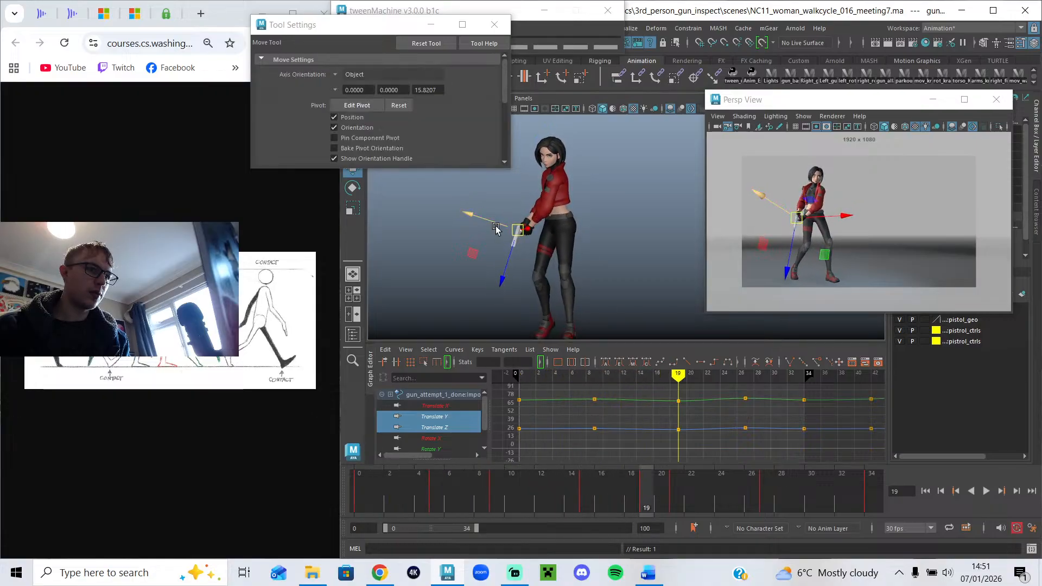
click(358, 74)
click(356, 87)
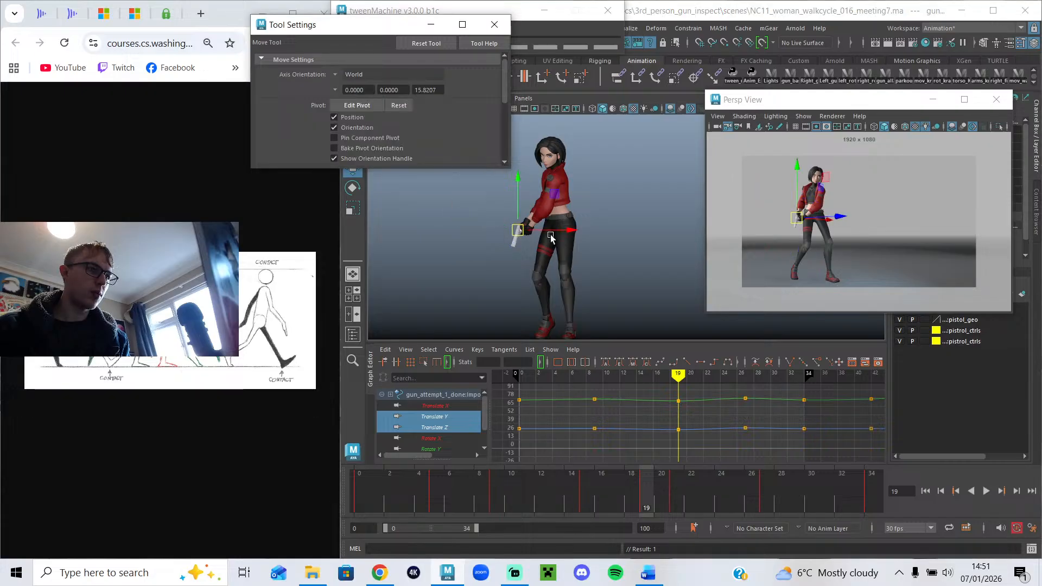
Adjust the pistol control's position along the world X axis at frames 19 and 27, with its three Translate curves shown.
shift+click(451, 407)
drag(552, 229, 553, 229)
click(596, 377)
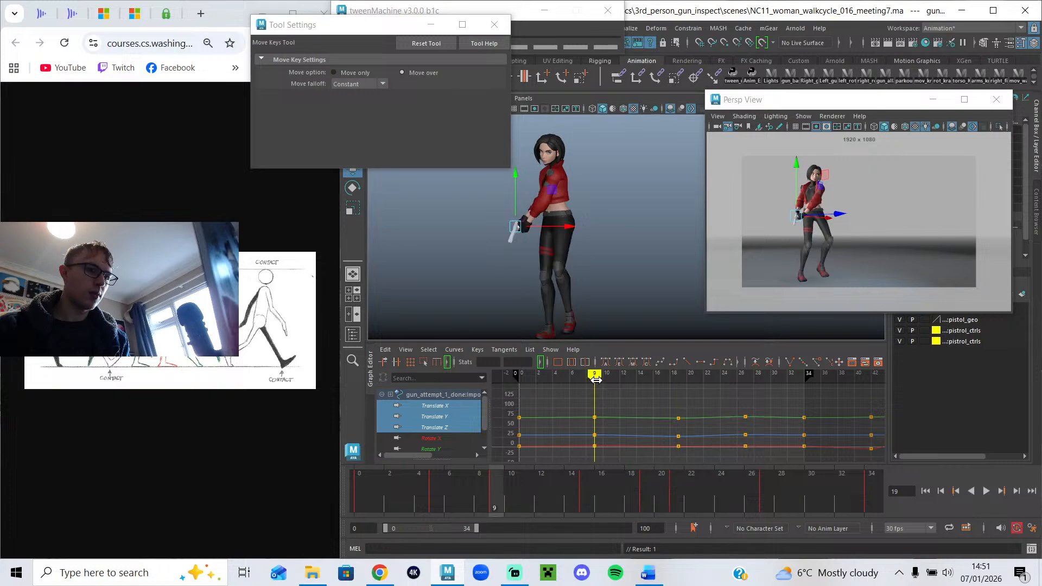
drag(586, 38, 515, 45)
mouse_move(438, 482)
mouse_down()
mouse_move(371, 491)
mouse_move(472, 500)
mouse_move(450, 491)
mouse_move(396, 500)
mouse_move(605, 538)
mouse_move(614, 538)
mouse_move(484, 516)
mouse_move(633, 533)
mouse_move(766, 520)
mouse_up()
key(ctrl+z)
key(ctrl+z)
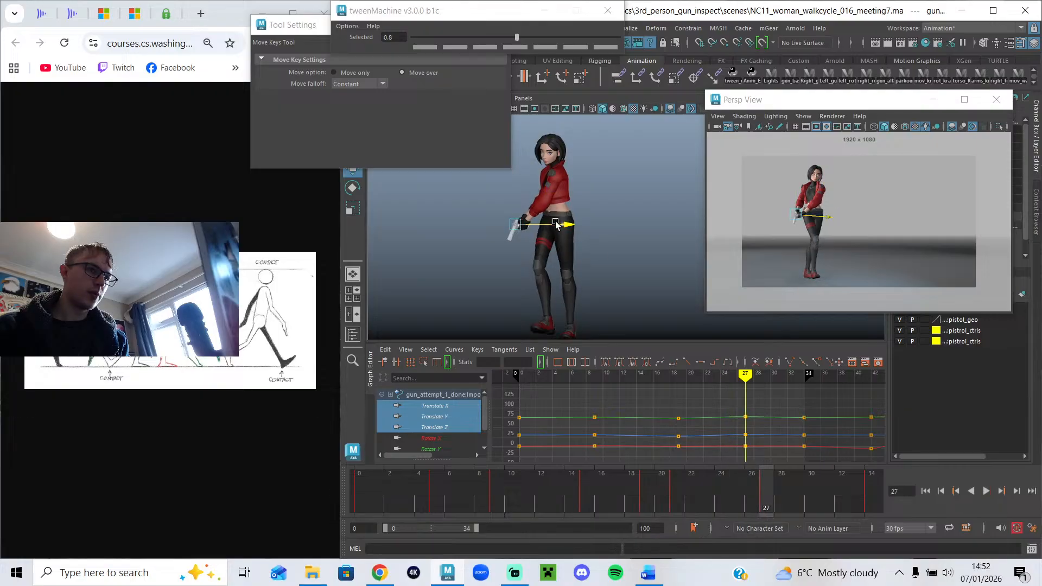
drag(700, 490, 912, 523)
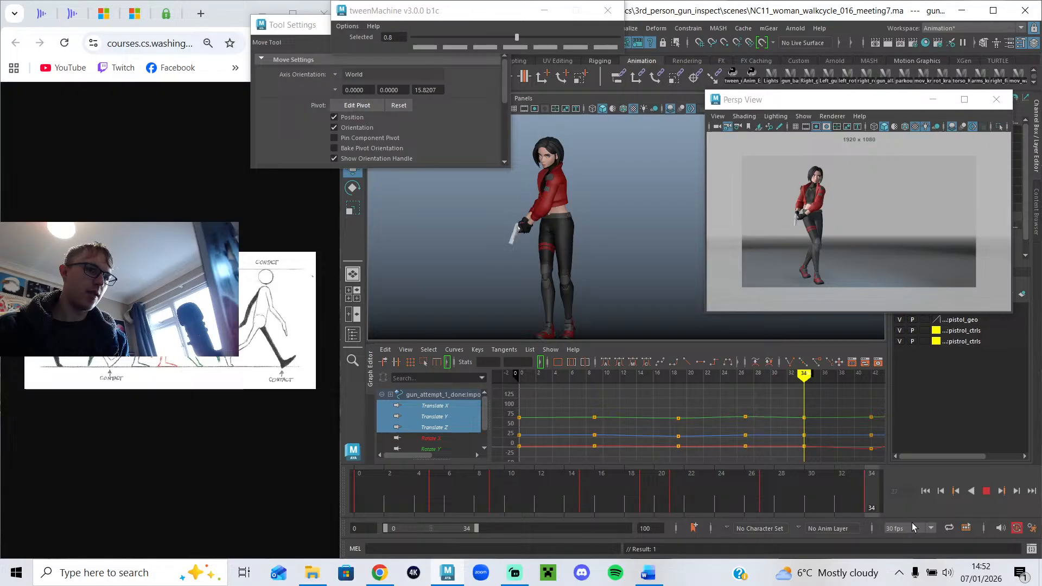
Set the pistol's translate keys from frame 0 to 34 to auto tangents, and select all rig controls' keys over that range.
drag(496, 469, 500, 462)
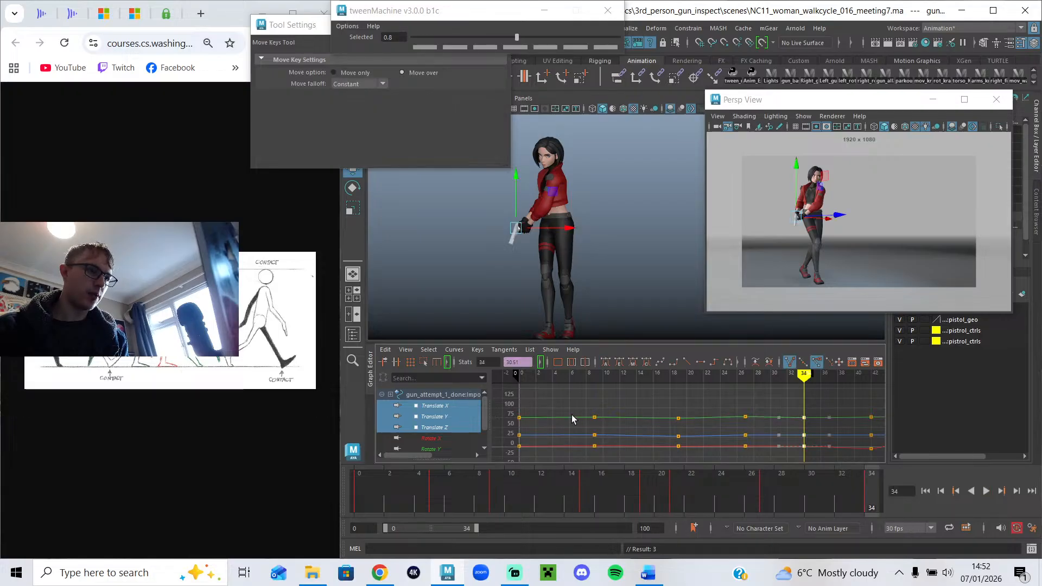
shift+drag(739, 446, 563, 380)
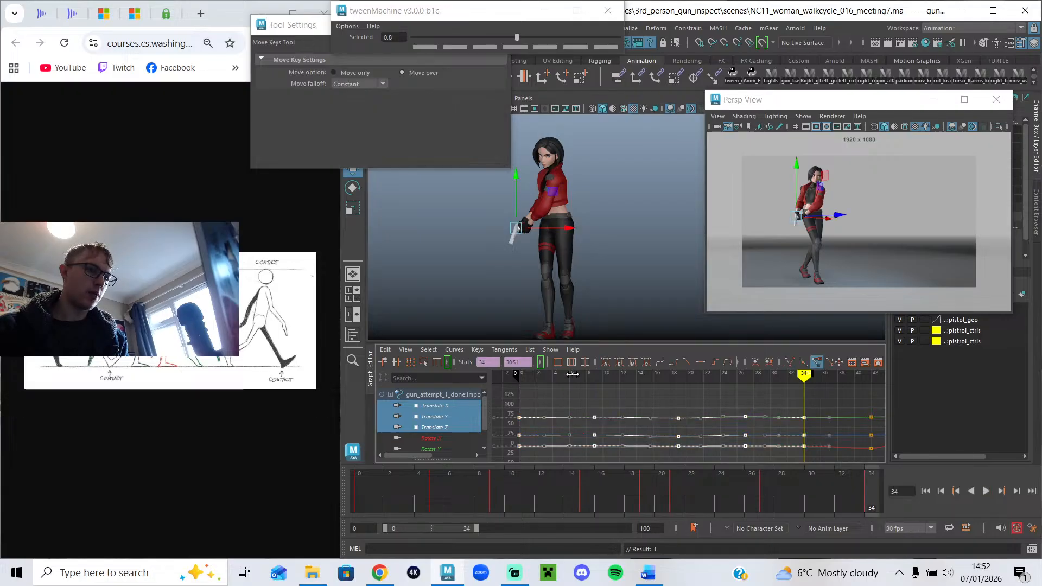
click(606, 363)
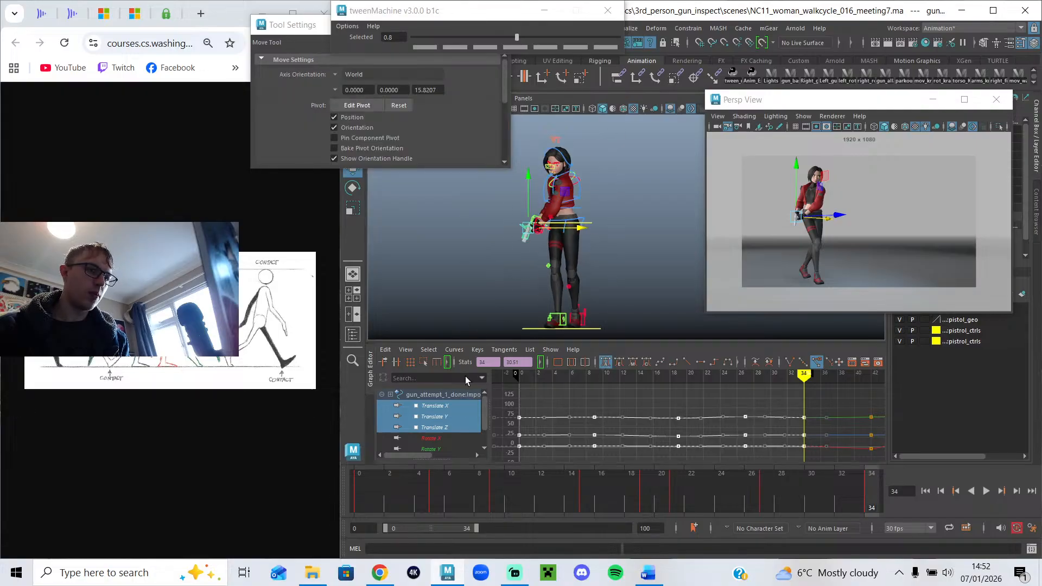
click(763, 397)
drag(501, 477, 503, 473)
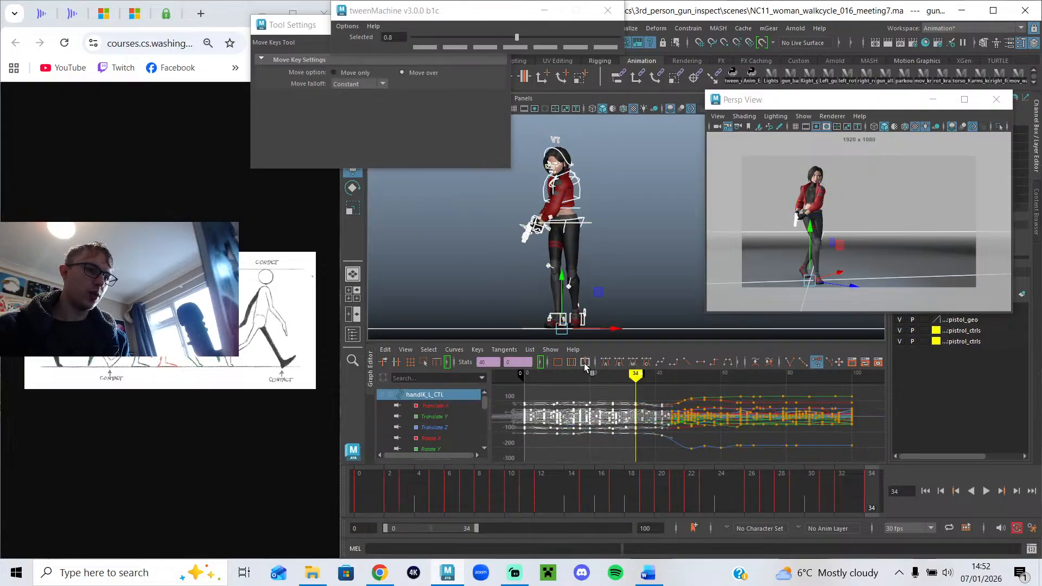
click(600, 383)
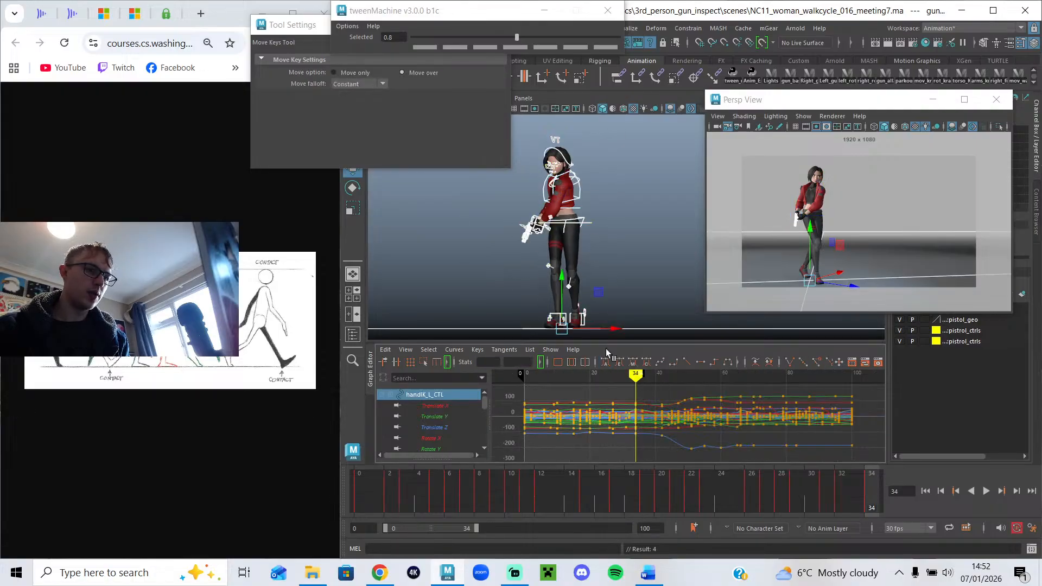
Deselect everything and play the walk cycle in an enlarged perspective view, restoring the small view when done.
key(q)
click(618, 272)
click(985, 491)
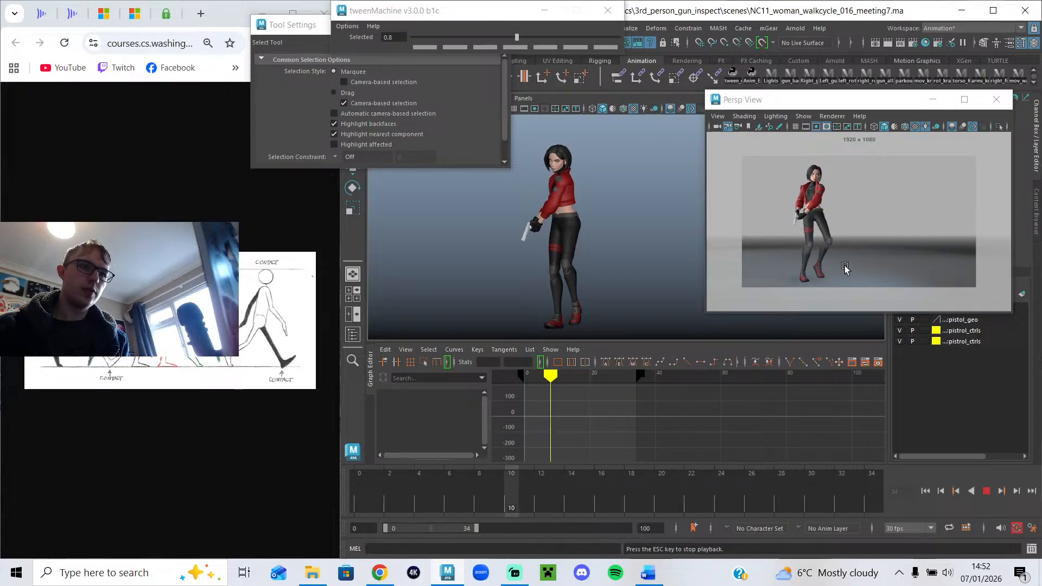
drag(703, 315, 483, 436)
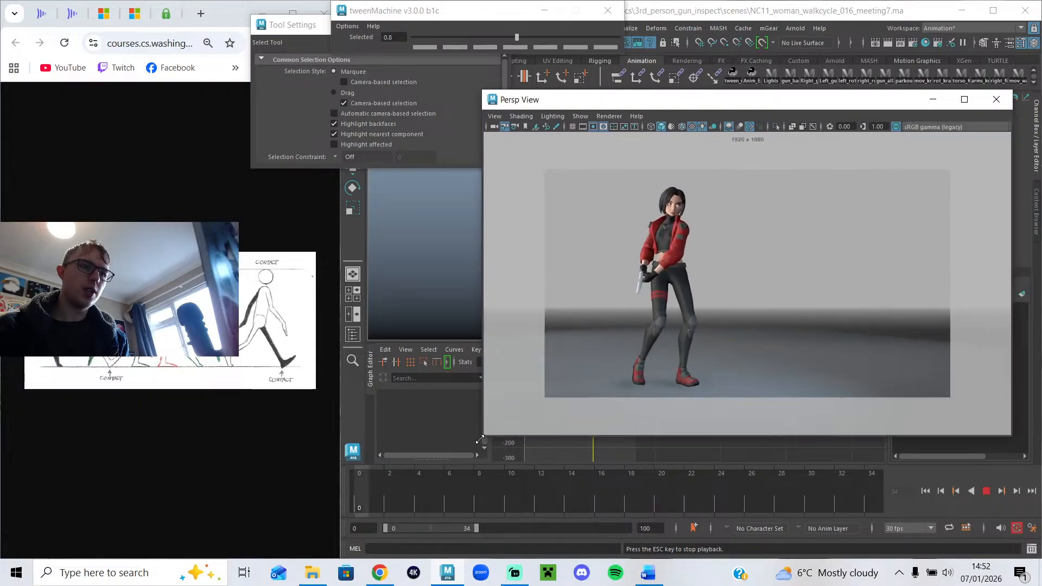
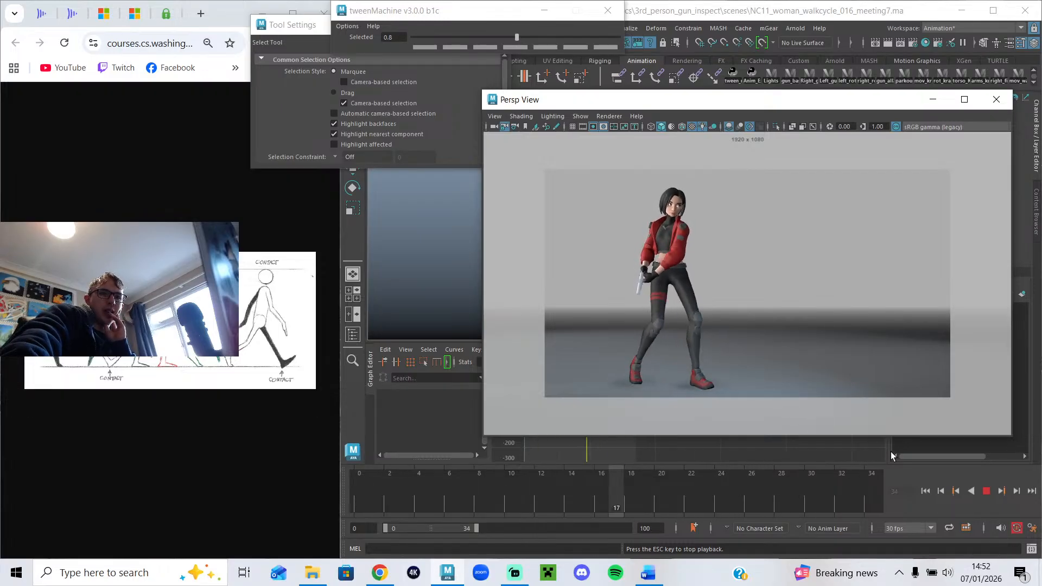
click(987, 492)
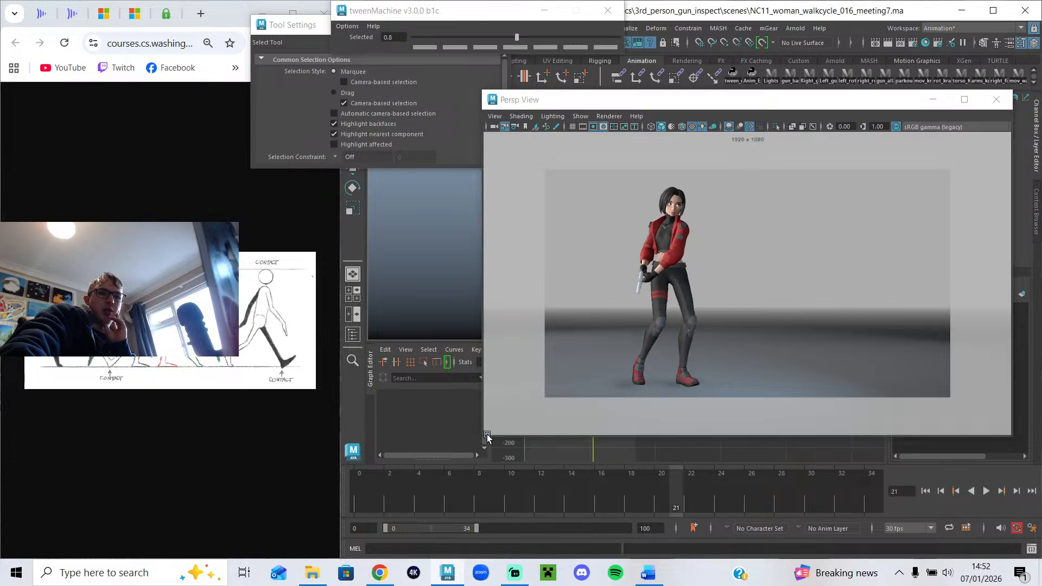
drag(481, 441, 698, 275)
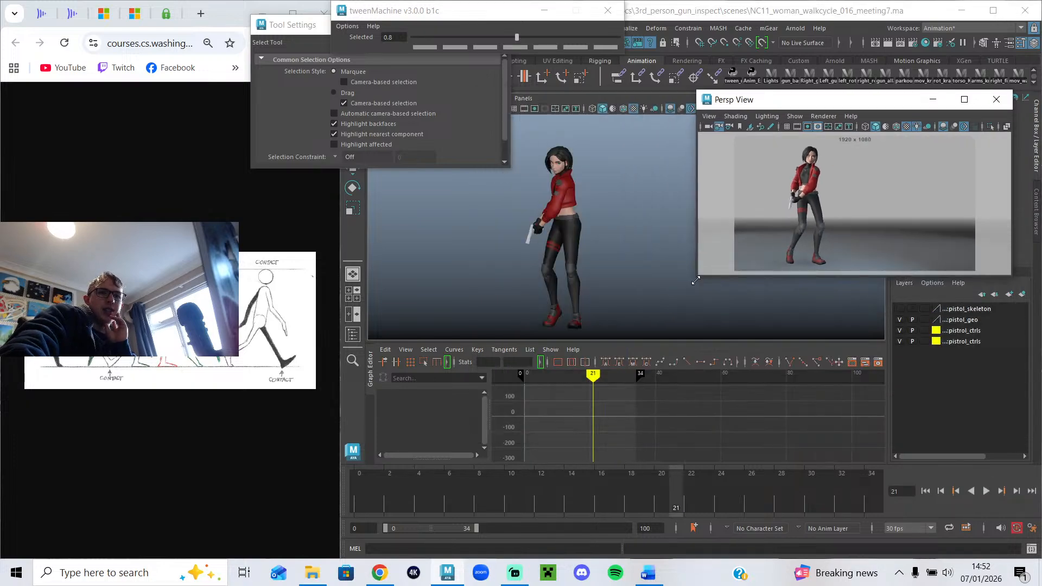
Move the pistol control slightly along the world X axis at frame 0 and copy that key to frame 34.
click(595, 246)
click(525, 233)
key(alt+v)
key(w)
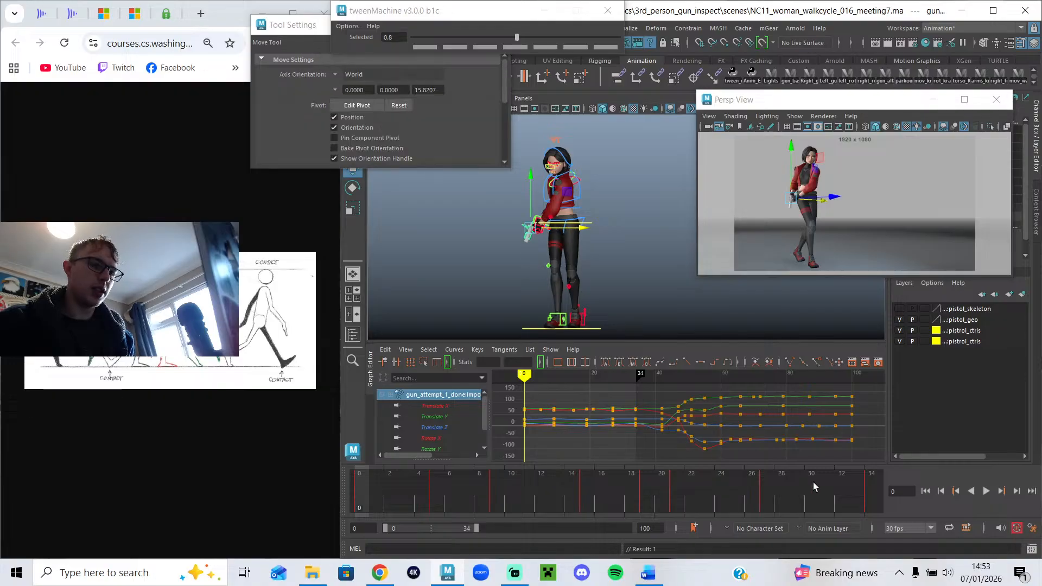
click(869, 485)
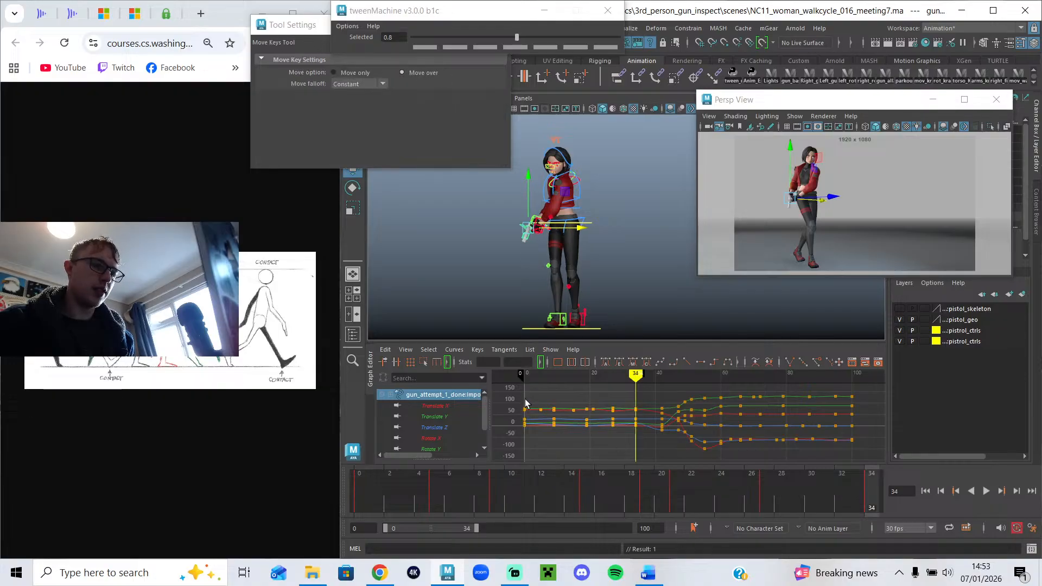
key(ctrl+c)
key(ctrl+v)
Remove the pistol control's extra Rotate X key at frame 5.
scroll(542, 450, up, 4)
scroll(544, 447, down, 2)
alt+middle_drag(548, 447, 674, 441)
scroll(675, 440, up, 3)
mouse_move(539, 381)
mouse_down()
mouse_move(523, 380)
mouse_move(558, 381)
mouse_up()
click(558, 386)
click(562, 380)
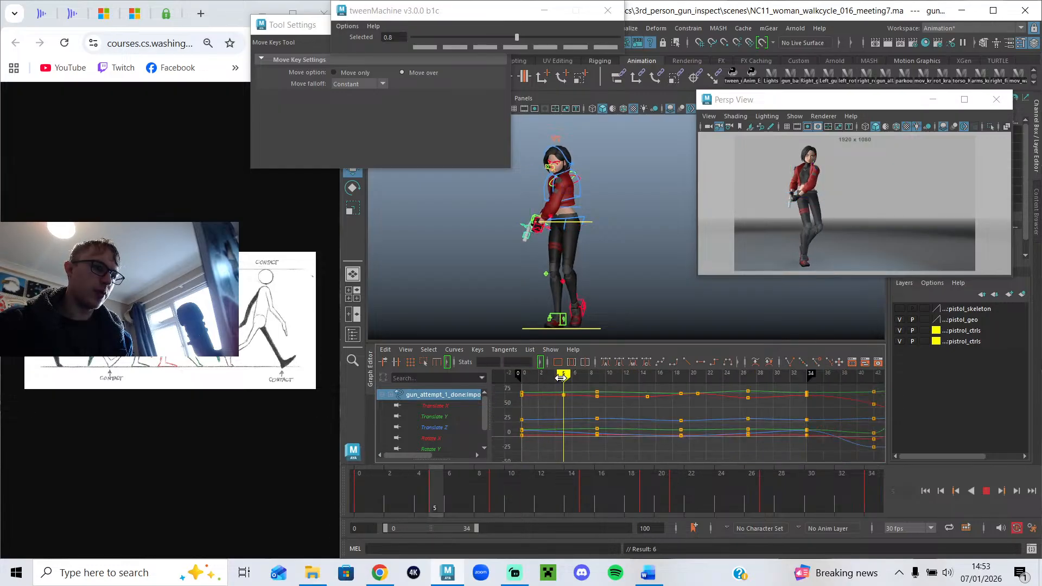
key(alt+v)
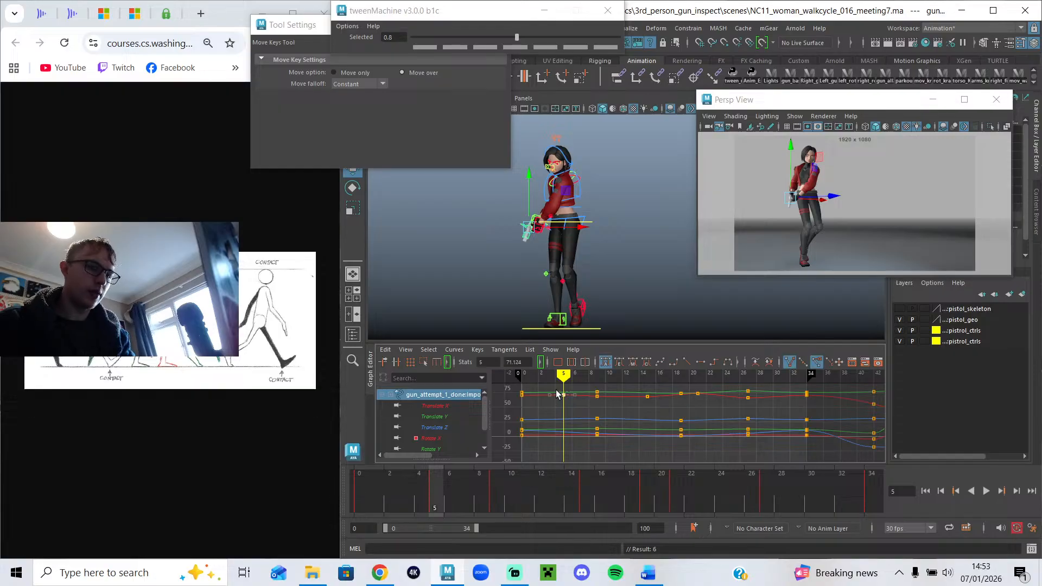
Nudge the pistol control along the world X axis at frame 9 and rotate it slightly at frame 21.
drag(441, 487, 491, 508)
drag(563, 226, 563, 226)
drag(514, 468, 678, 508)
key(e)
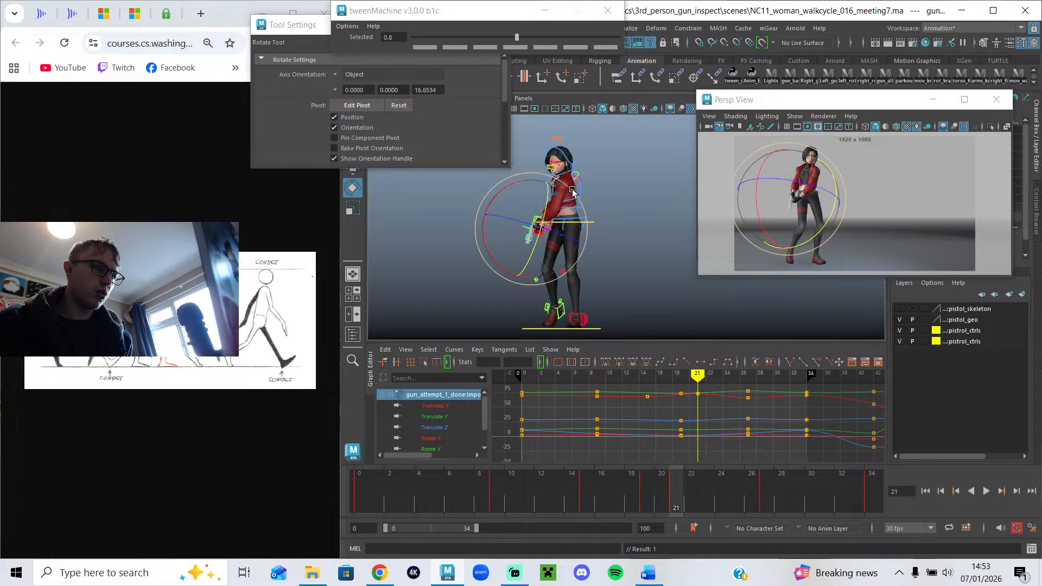
drag(575, 193, 577, 199)
Nudge the pistol control along the world X axis at frame 27 and go to frame 34.
drag(592, 491, 761, 506)
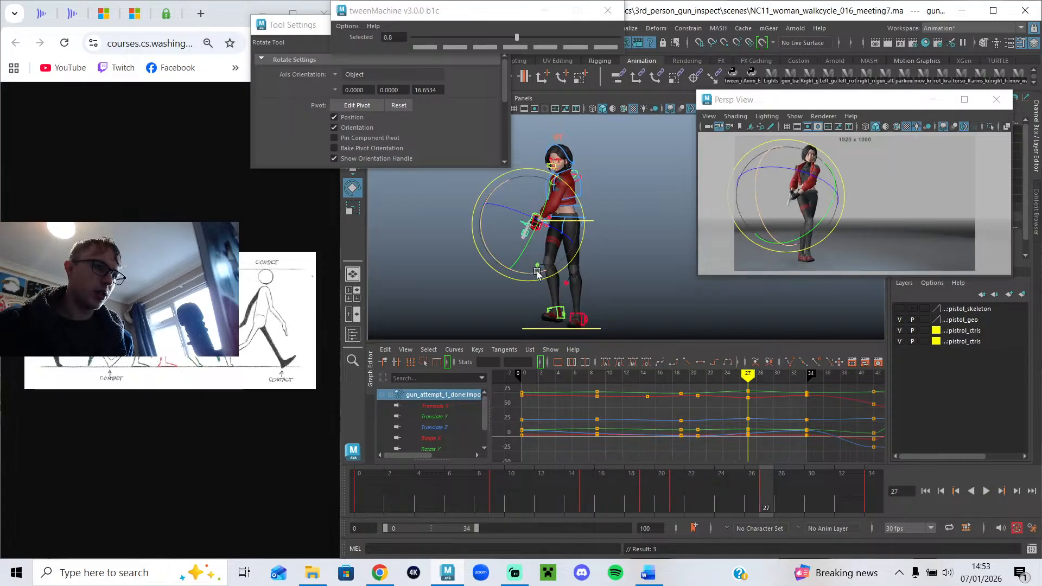
key(w)
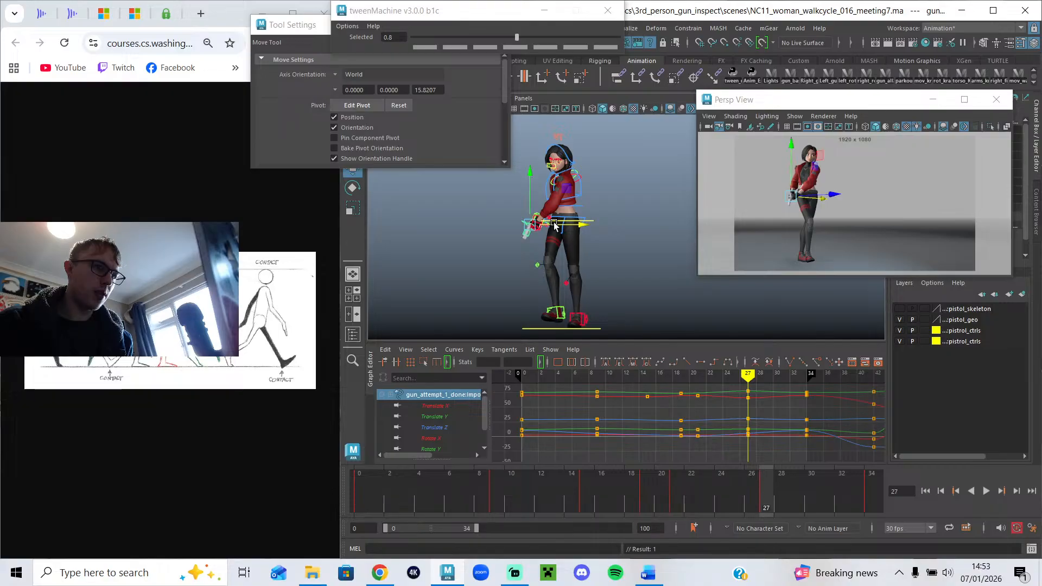
drag(671, 489, 926, 526)
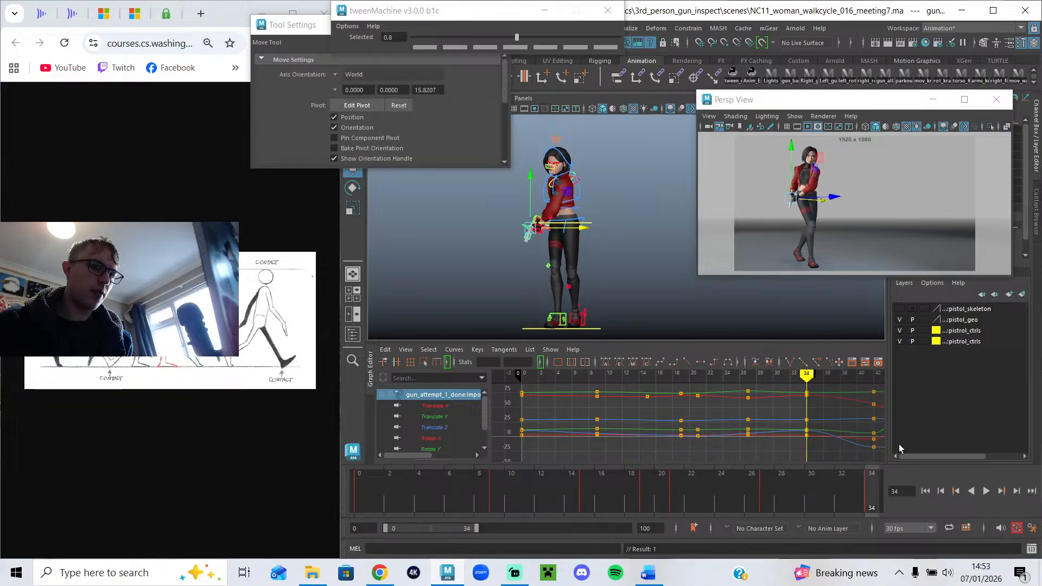
Set all the pistol control's keys from frame 0 to 34 to auto tangents and play the cycle with the rig controls hidden.
drag(823, 386, 538, 444)
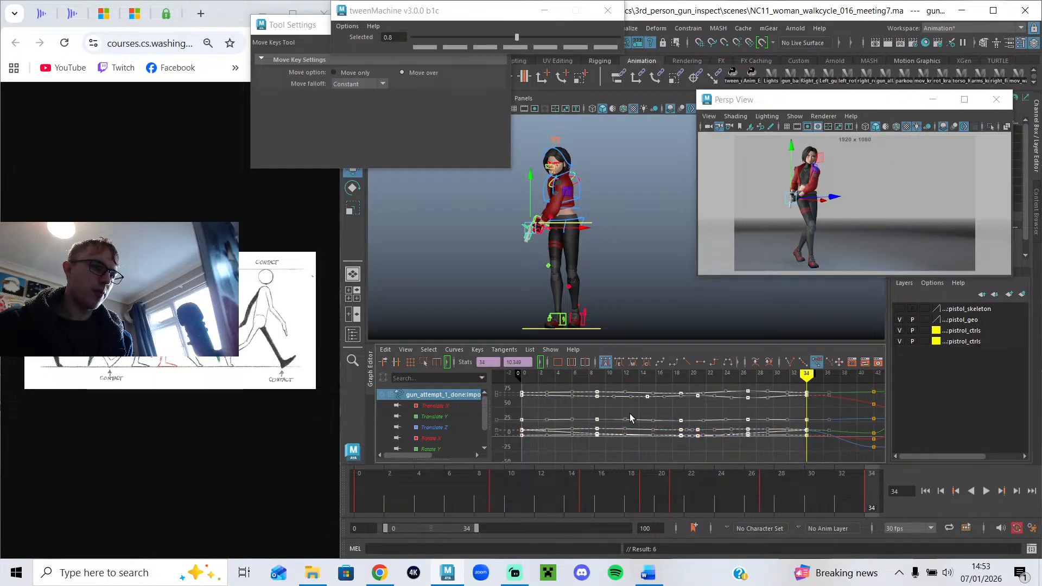
click(986, 490)
key(alt+1)
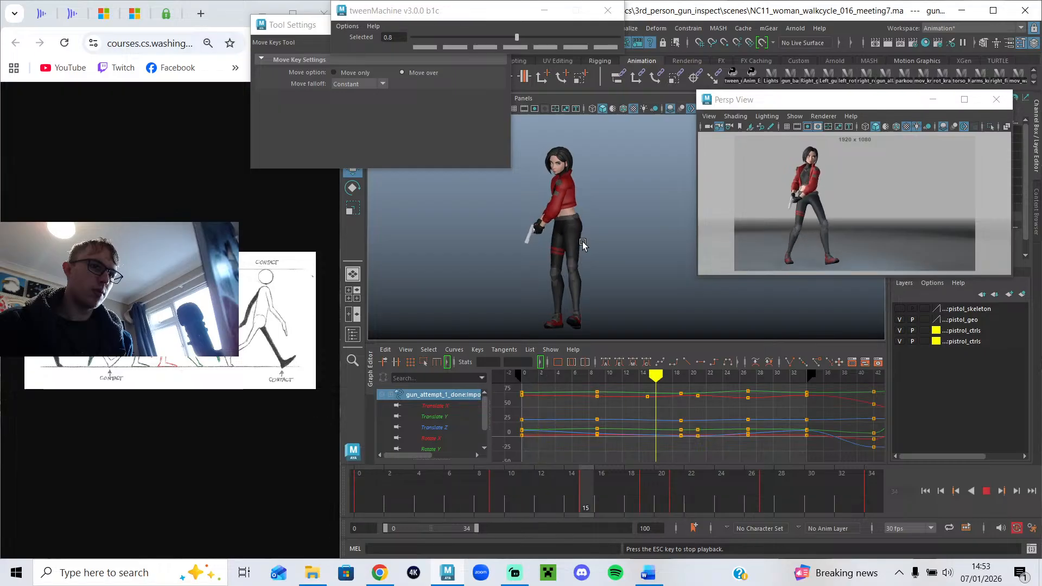
click(990, 493)
Lower the pistol control slightly at frame 27 and play the walk cycle to check it.
mouse_move(744, 392)
mouse_down()
mouse_move(677, 395)
mouse_move(745, 409)
mouse_up()
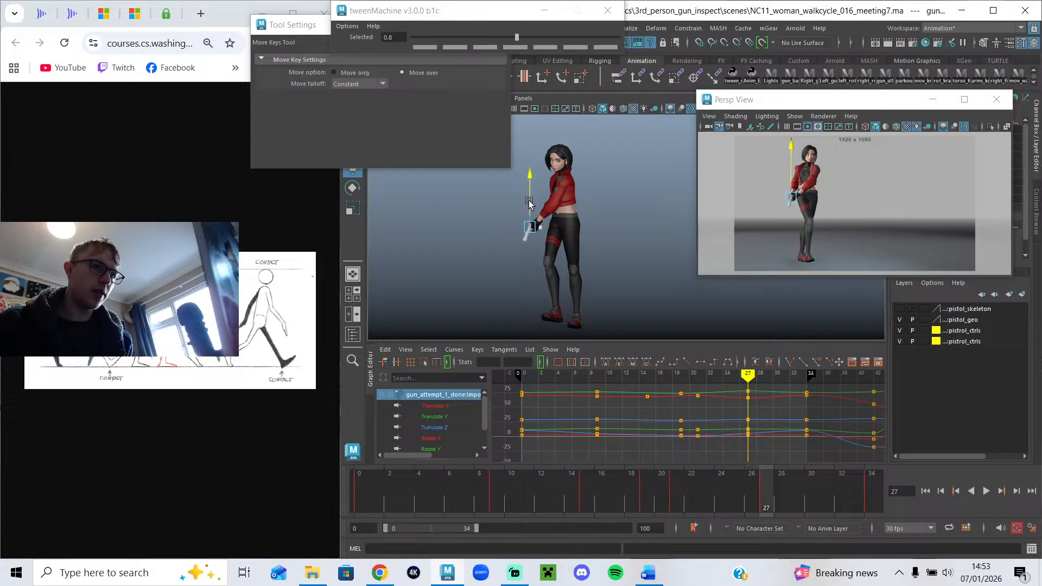
drag(529, 200, 529, 203)
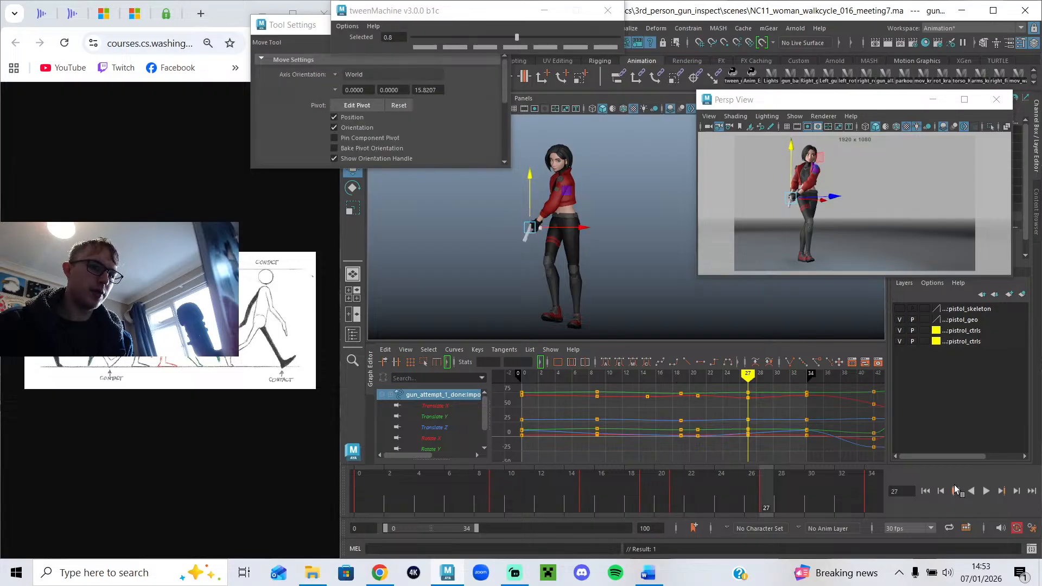
click(987, 492)
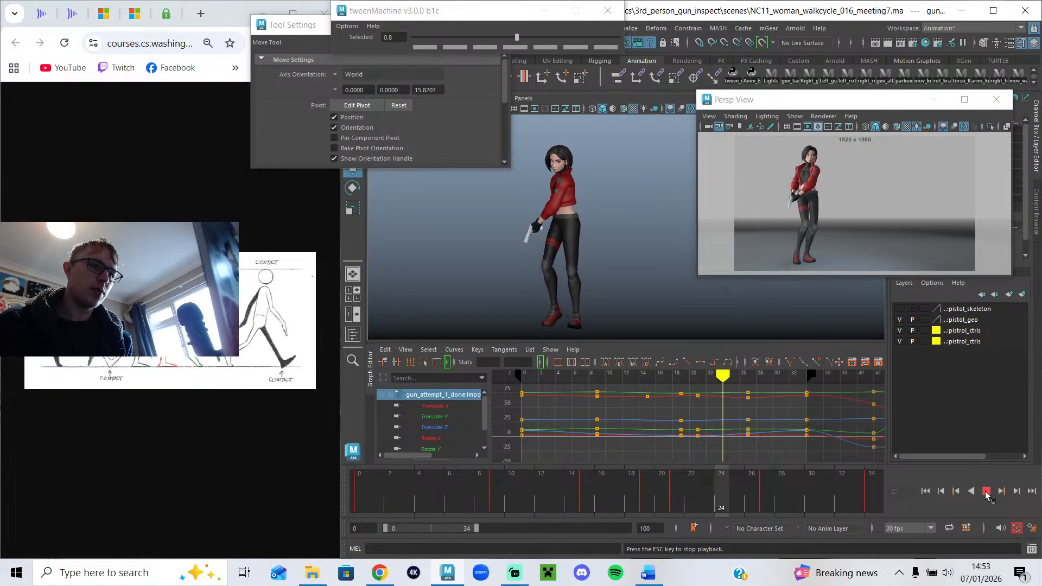
click(987, 491)
Compare the pistol's poses at frames 21 and 27, and adjust its rotation at frame 9.
mouse_move(766, 497)
mouse_down()
mouse_move(735, 497)
mouse_move(923, 526)
mouse_move(676, 506)
mouse_up()
drag(767, 513, 767, 513)
key(e)
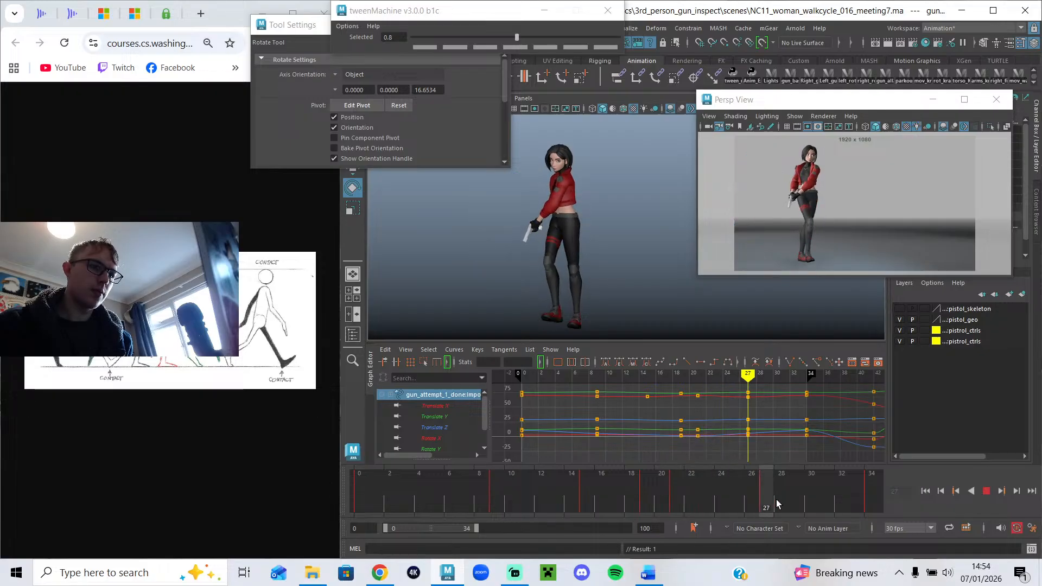
click(348, 492)
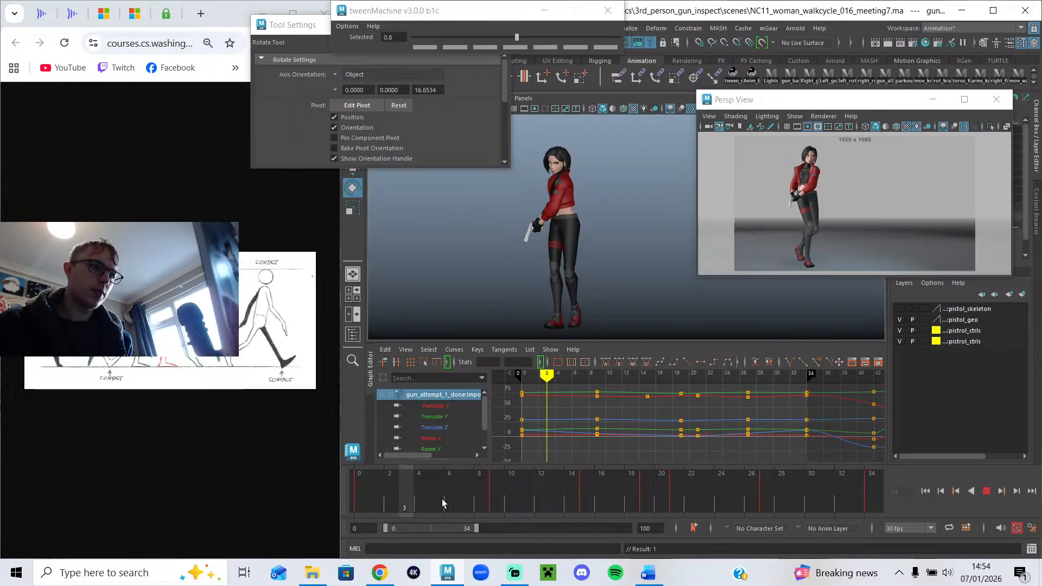
click(493, 506)
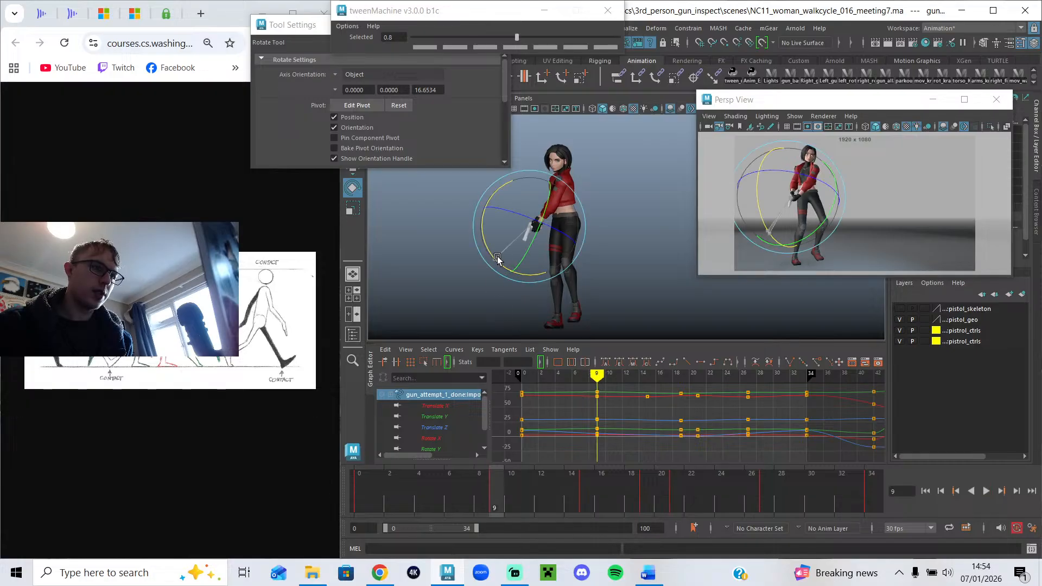
click(358, 492)
Play the walk cycle in an enlarged perspective view to check the pistol's motion, and minimize that window when done.
key(alt+v)
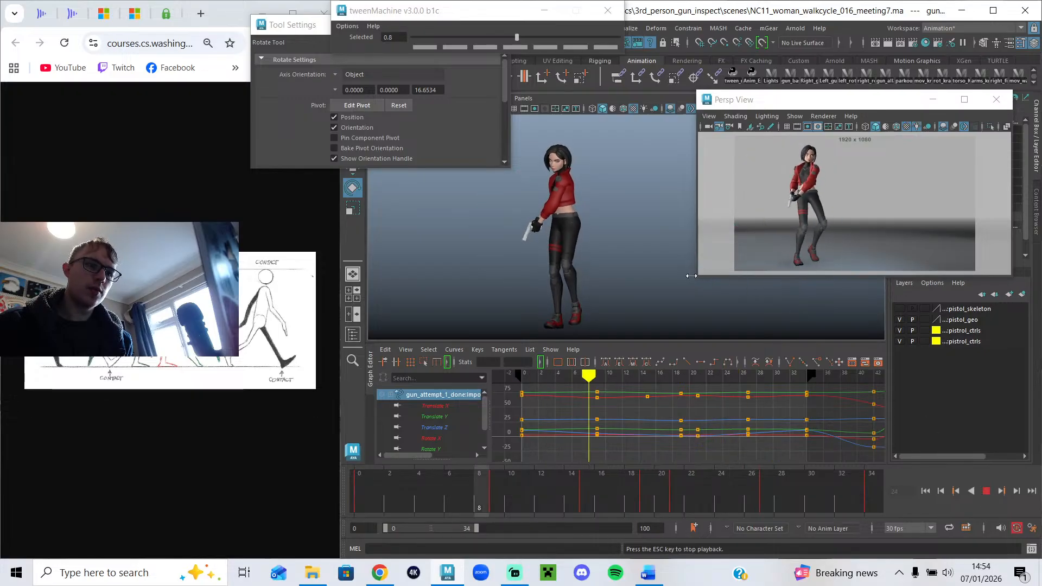
drag(699, 275, 534, 402)
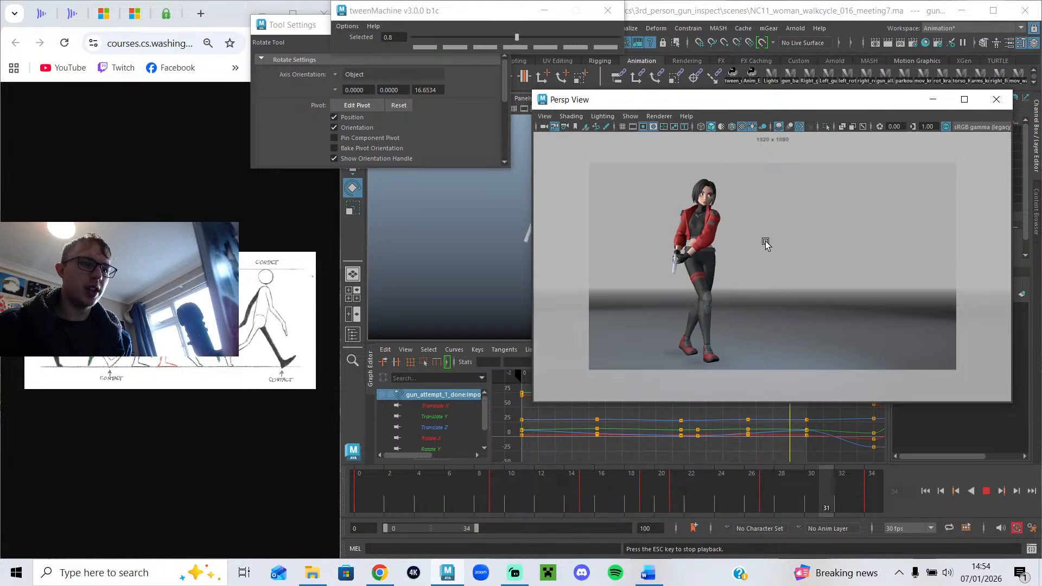
drag(798, 102, 825, 67)
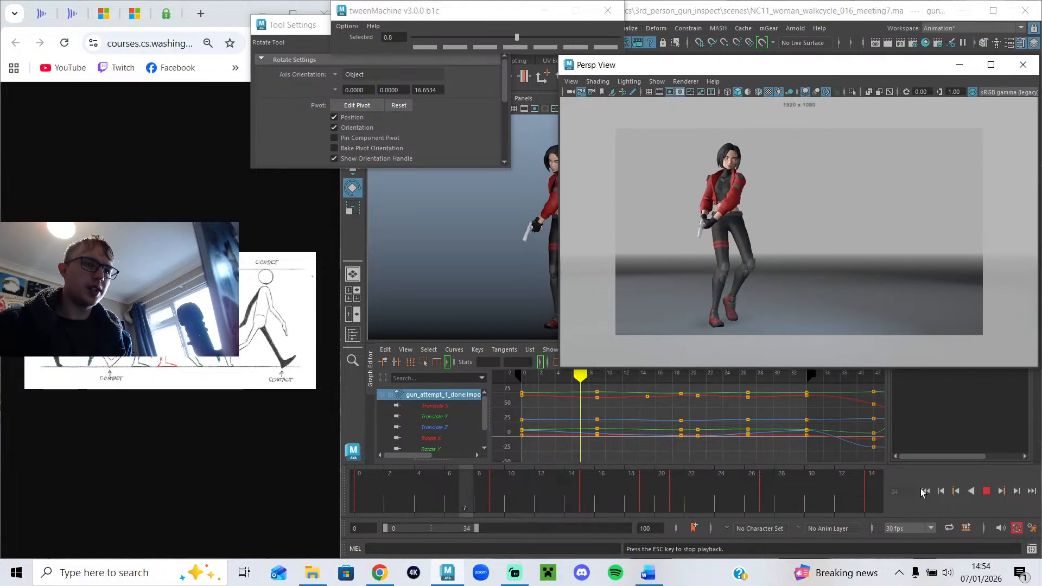
click(986, 490)
click(960, 64)
Delete the left arm pole control's translate keys at frame 17.
click(617, 224)
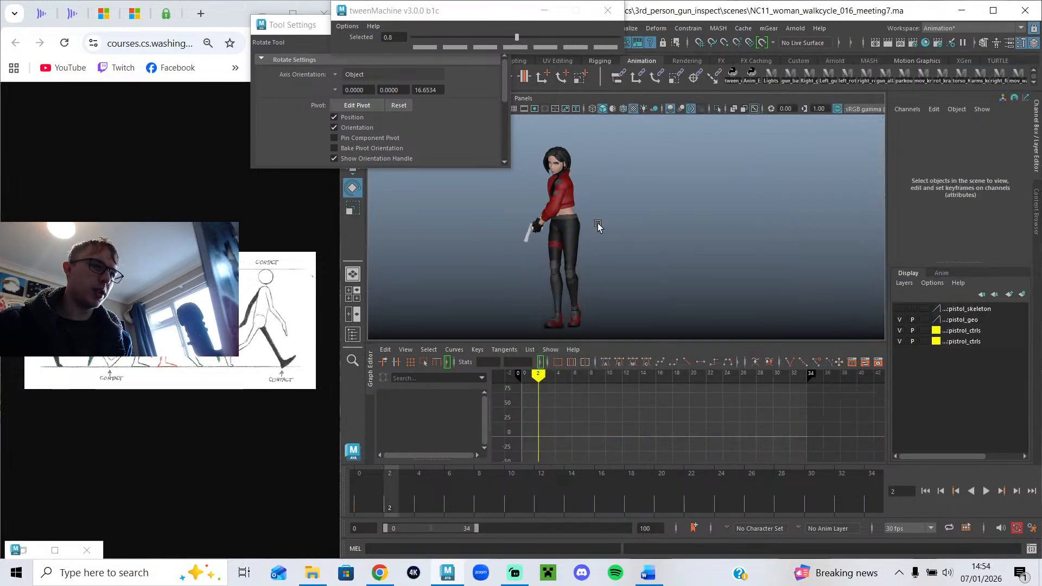
alt+drag(531, 241, 560, 245)
click(552, 217)
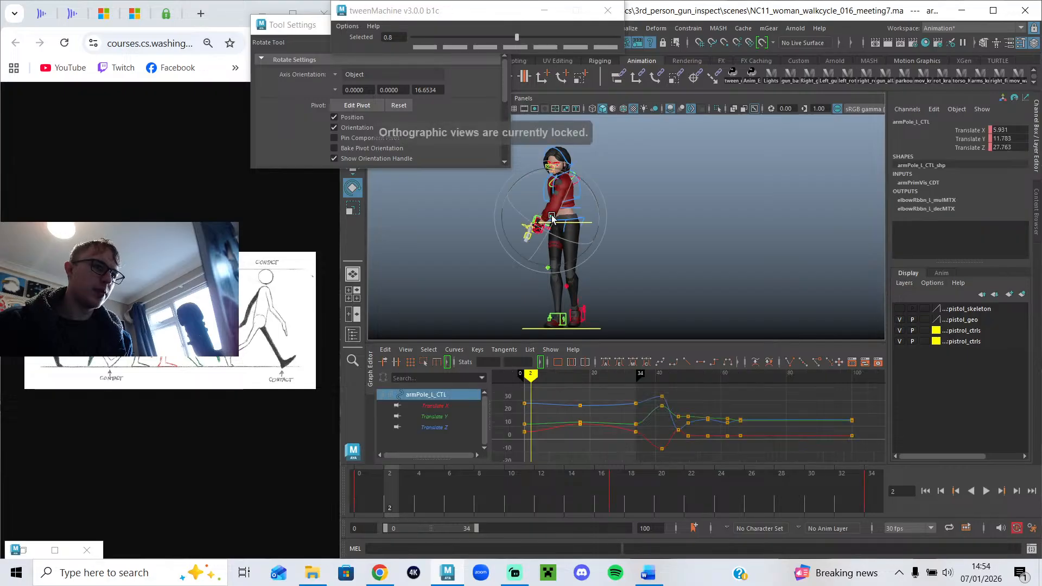
mouse_move(562, 375)
mouse_down()
mouse_move(582, 375)
mouse_move(577, 383)
mouse_up()
key(Delete)
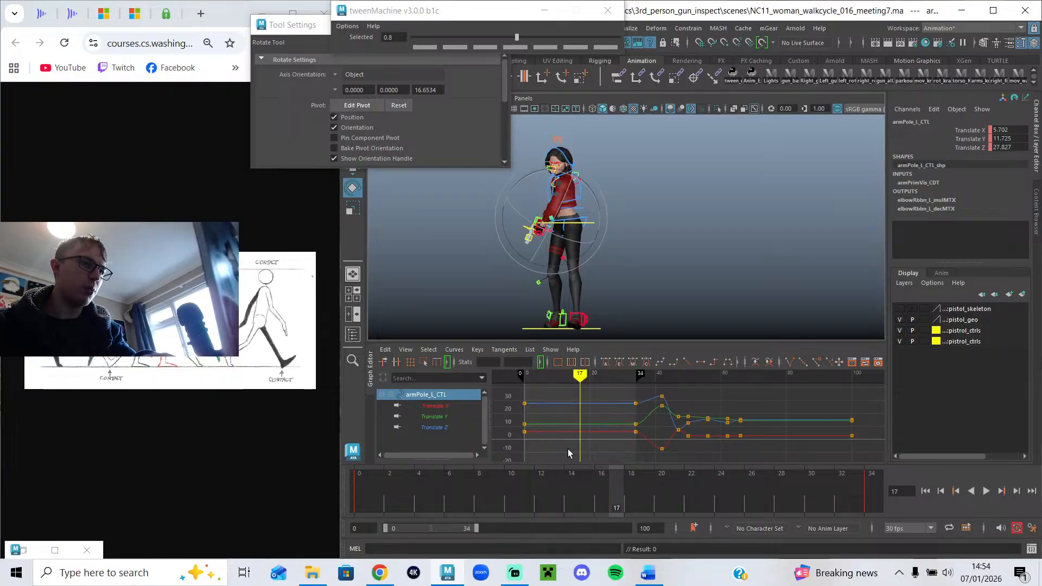
Play the walk cycle in the perspective preview window, minimize that window and clear the selection.
click(69, 551)
drag(532, 506, 864, 524)
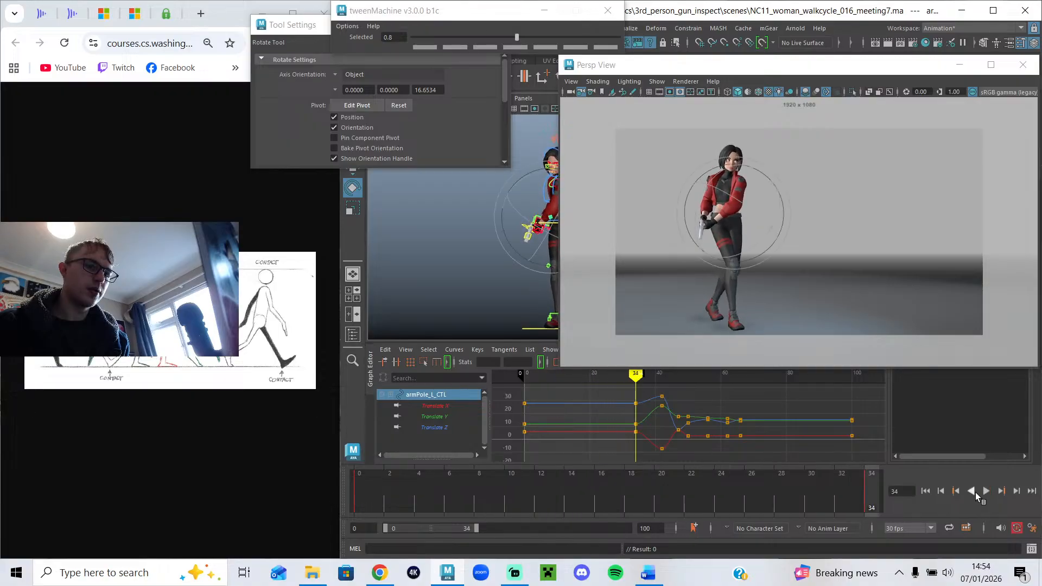
click(985, 490)
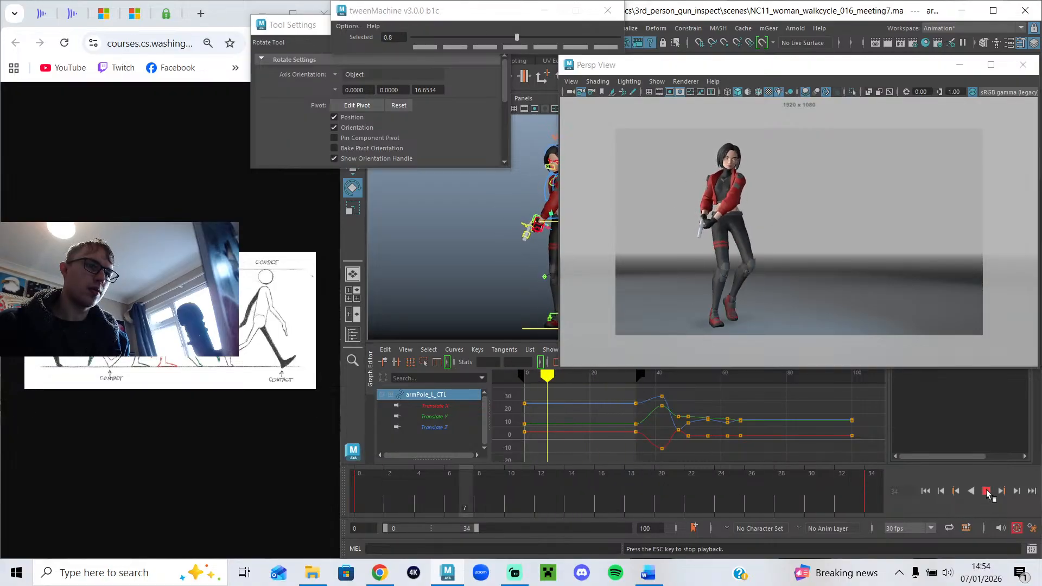
click(986, 491)
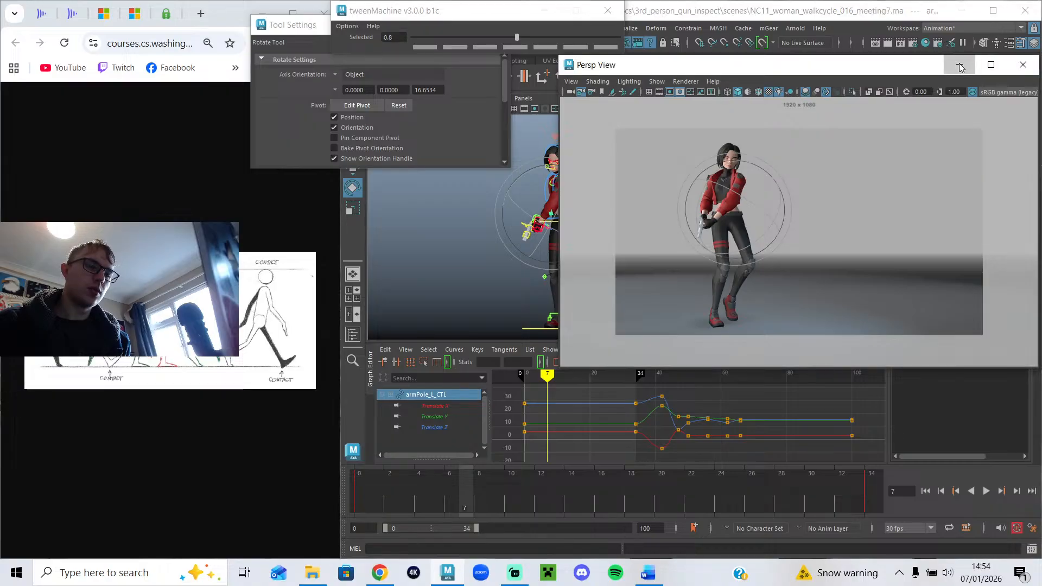
click(960, 64)
click(599, 265)
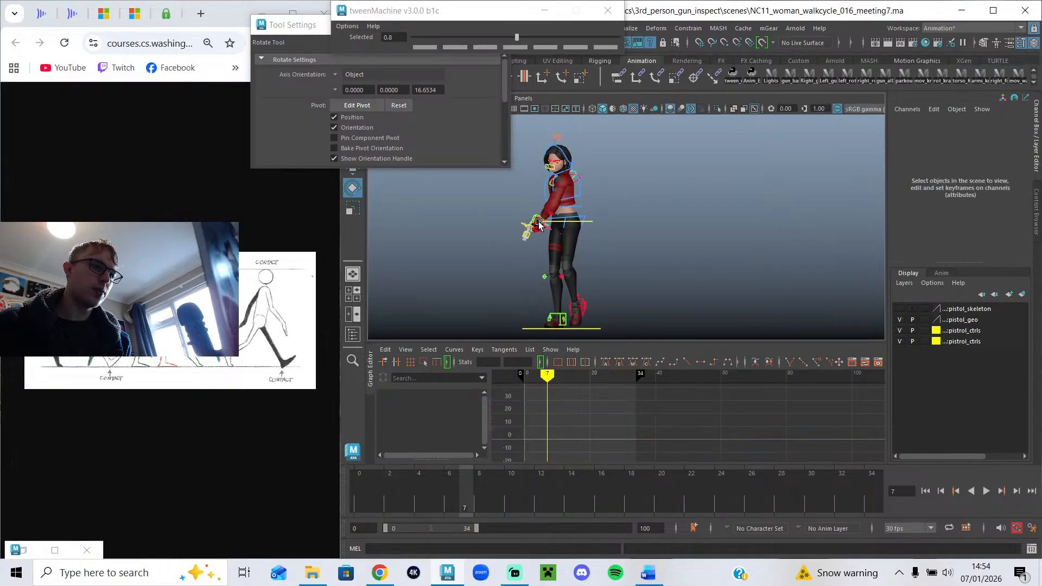
Select the left hand IK control, frame the pistol grip from the front, and clear the Tool Settings and tweenMachine windows from the view.
click(539, 223)
key(space)
key(space)
alt+drag(551, 159, 681, 254)
scroll(681, 253, up, 15)
alt+middle_drag(638, 285, 526, 338)
alt+drag(526, 338, 687, 255)
key(f)
scroll(687, 259, down, 12)
drag(465, 13, 675, 21)
click(431, 25)
scroll(559, 208, up, 5)
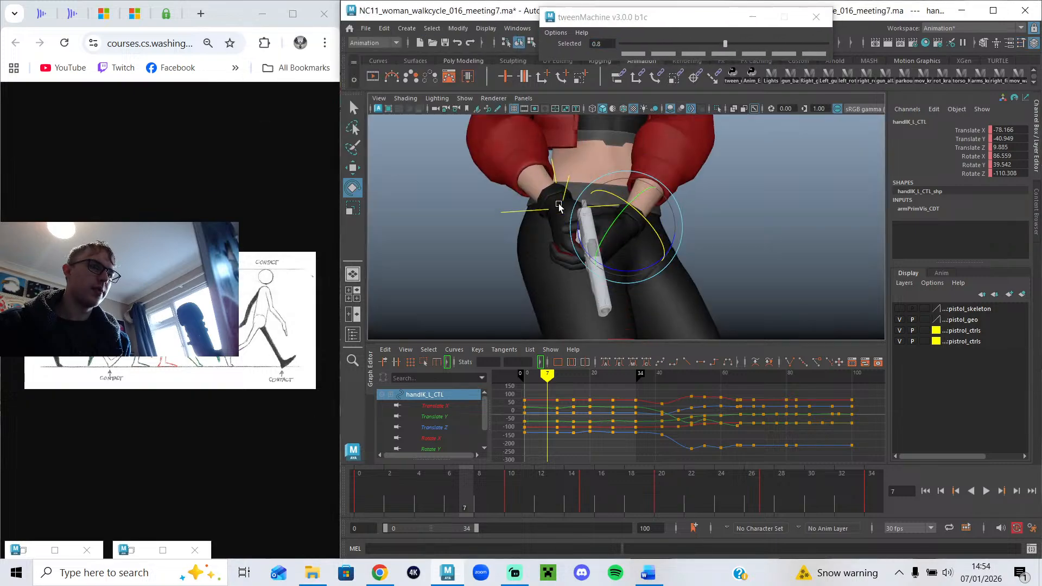
Play the cycle and delete the left hand IK control's keys at frames 10, 15, 20 and 27.
key(alt+v)
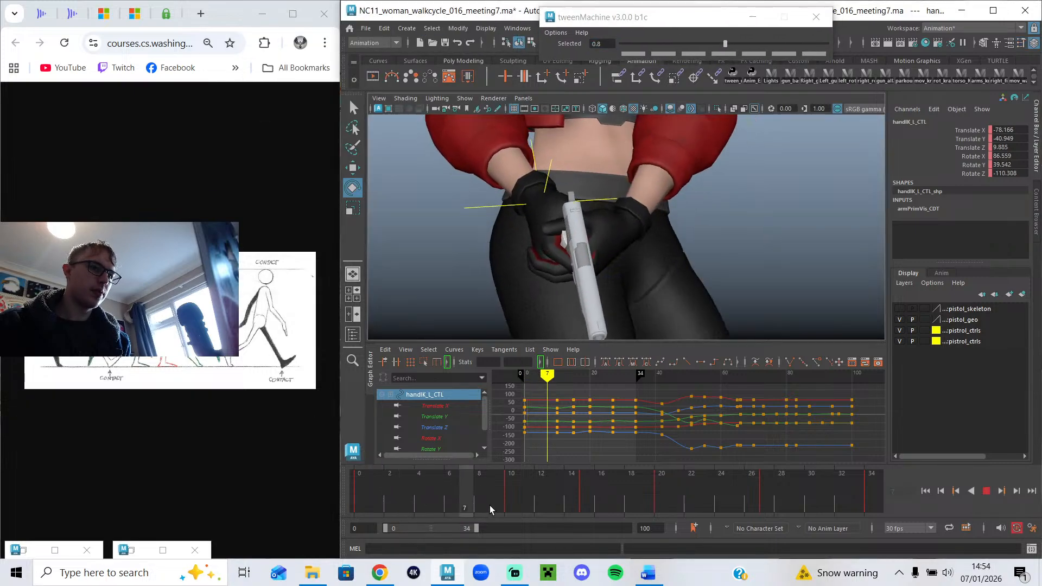
key(alt+v)
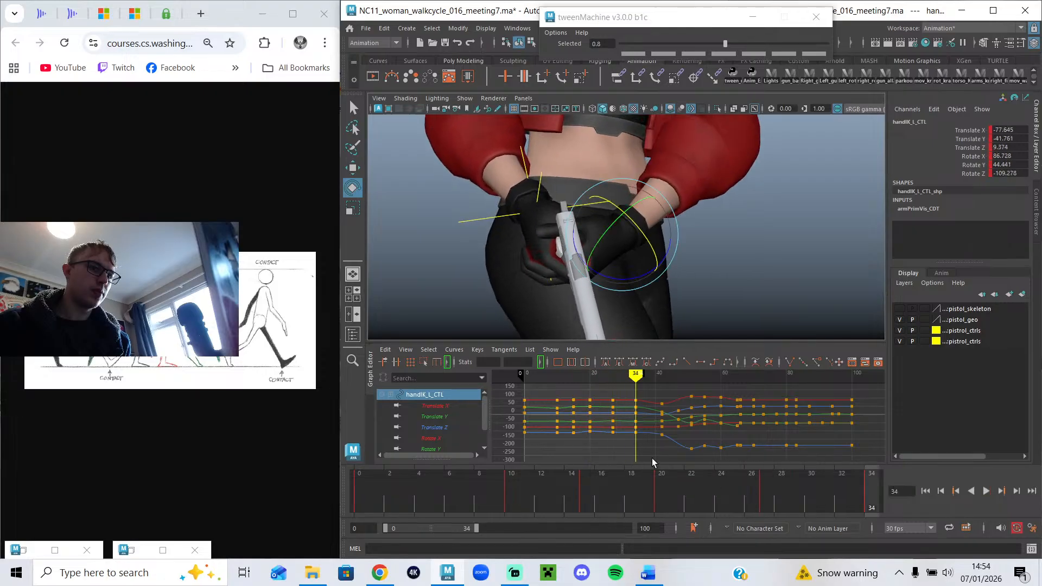
key(Delete)
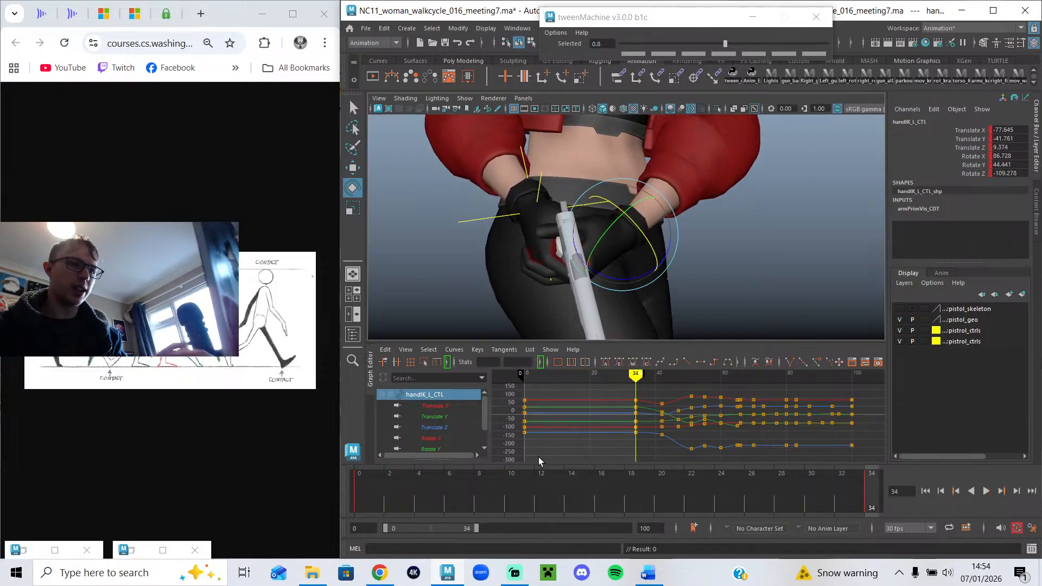
Hide the floorPlane object and reselect the left hand IK control.
mouse_move(573, 270)
alt+mouse_down()
mouse_move(533, 267)
mouse_move(574, 240)
mouse_move(570, 255)
alt+mouse_up()
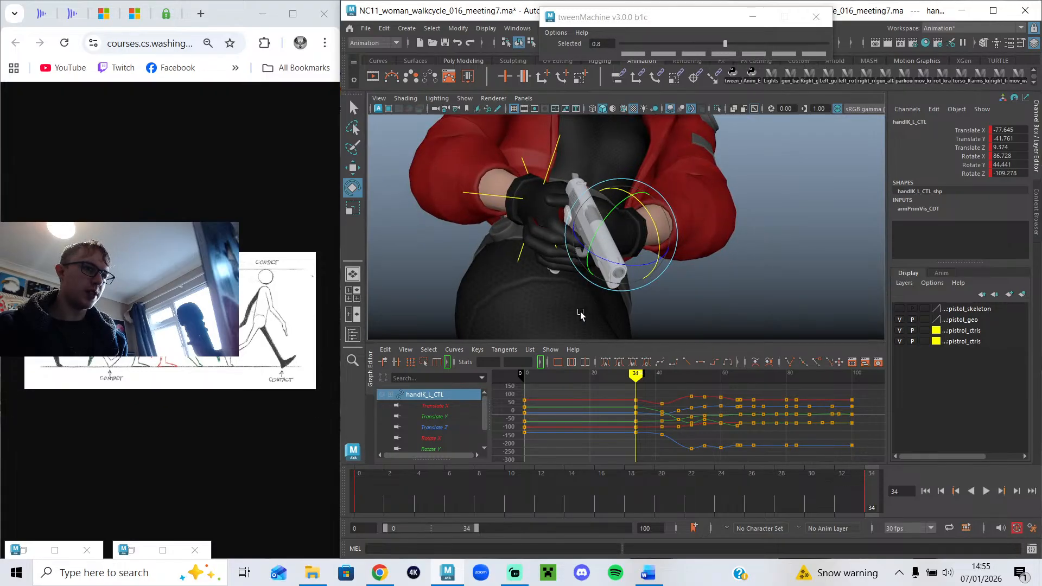
click(353, 334)
click(769, 219)
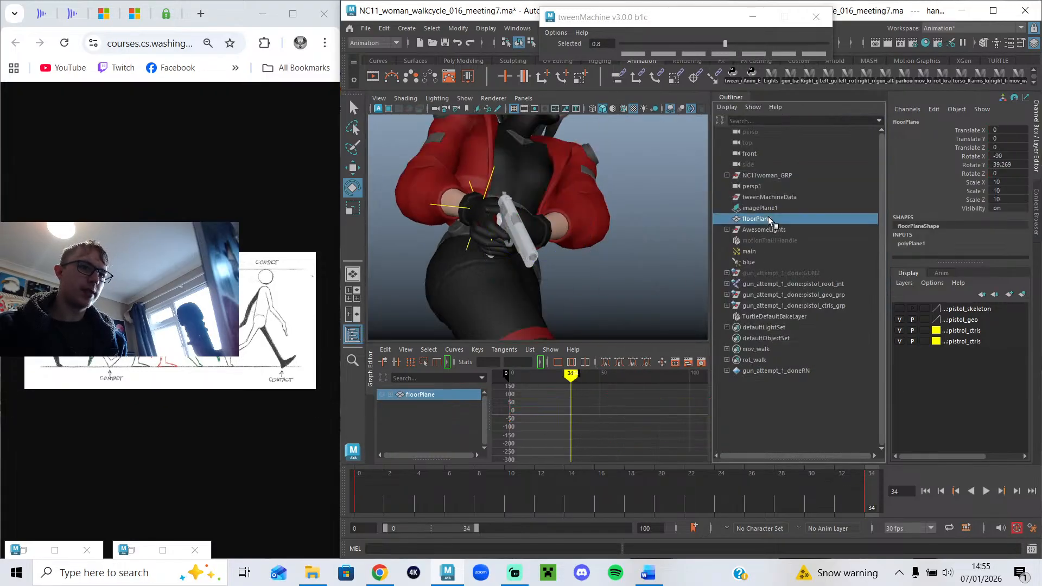
click(657, 265)
alt+drag(550, 278, 544, 253)
key(alt+1)
click(535, 243)
click(352, 335)
Rotate and move the left hand IK control at frame 34 to fit the pistol grip, and check the left hand's finger settings.
key(f)
alt+drag(568, 268, 665, 241)
drag(573, 271, 532, 315)
key(w)
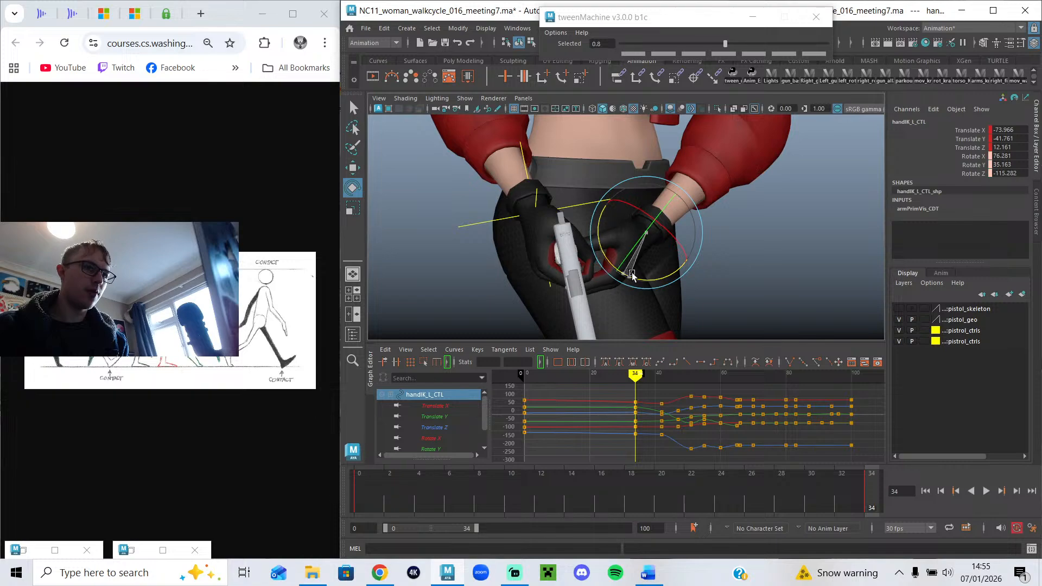
alt+drag(635, 274, 586, 262)
key(w)
drag(687, 247, 663, 256)
alt+drag(643, 291, 736, 292)
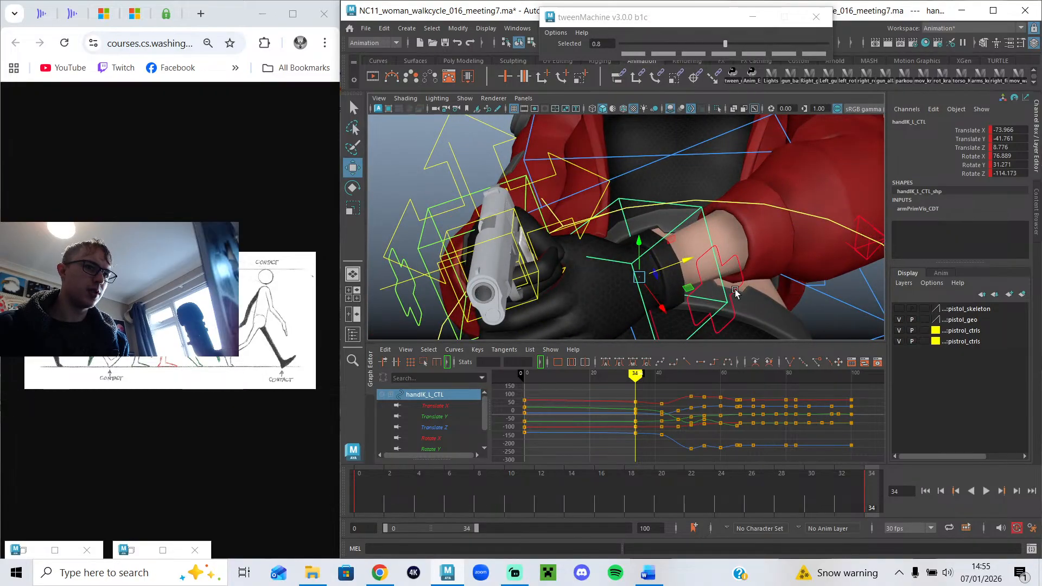
click(702, 254)
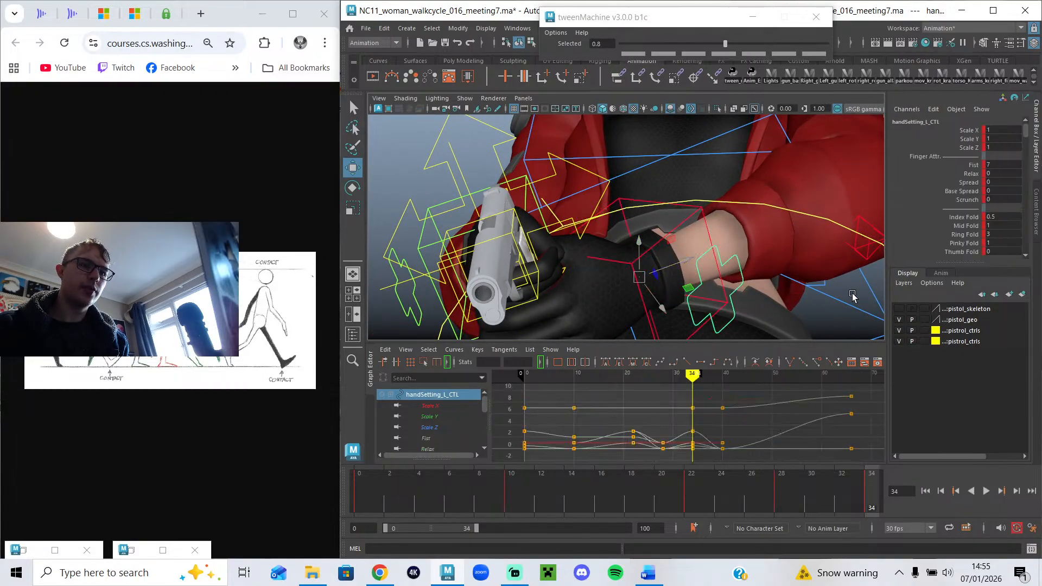
alt+right_drag(855, 299, 745, 303)
click(832, 219)
alt+drag(832, 219, 698, 363)
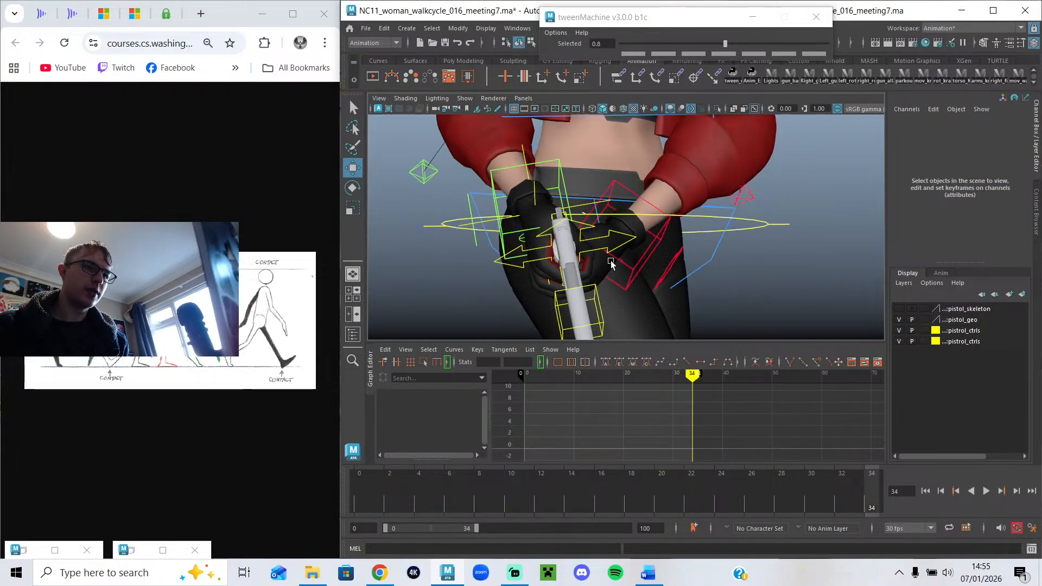
Copy the left hand IK control's frame 34 pose to frame 0.
click(620, 266)
drag(532, 374, 523, 373)
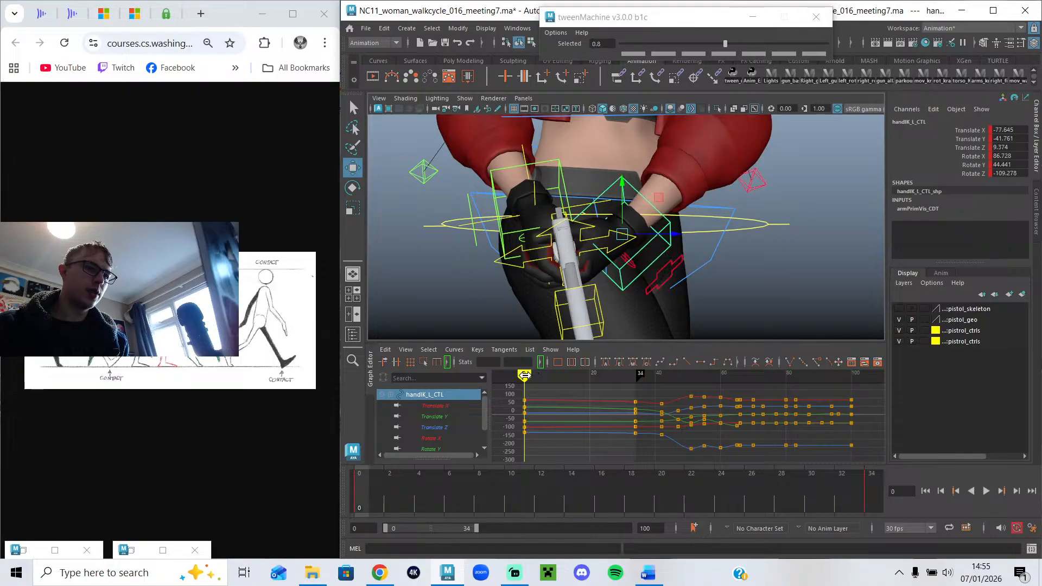
alt+drag(624, 234, 566, 188)
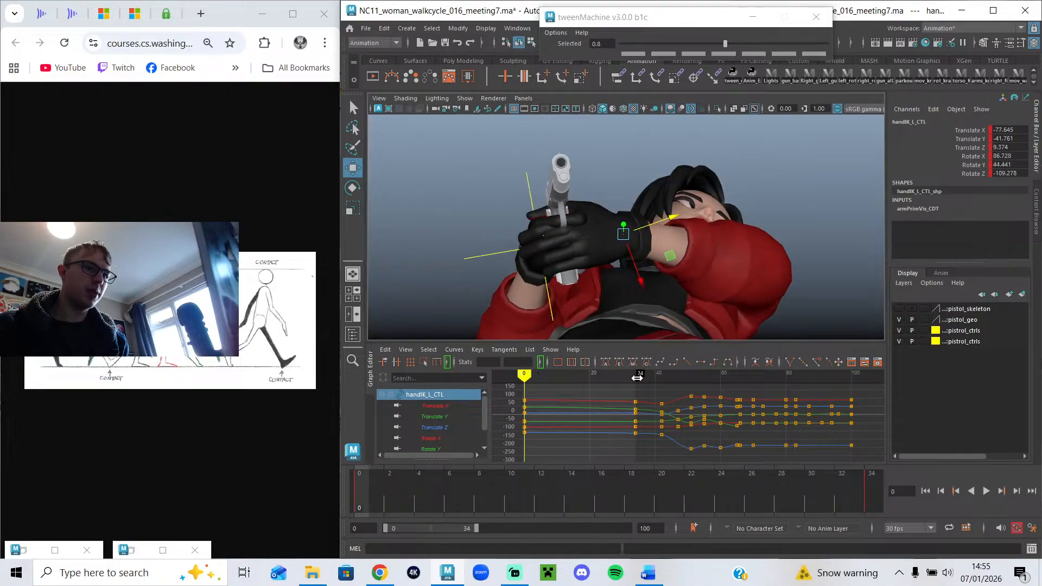
drag(638, 377, 635, 375)
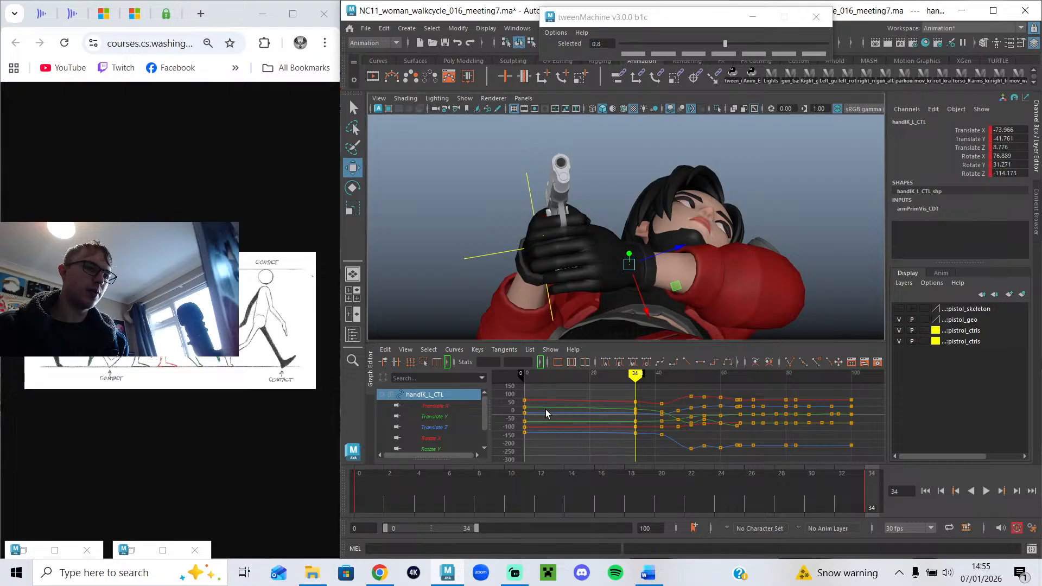
click(524, 375)
key(ctrl+v)
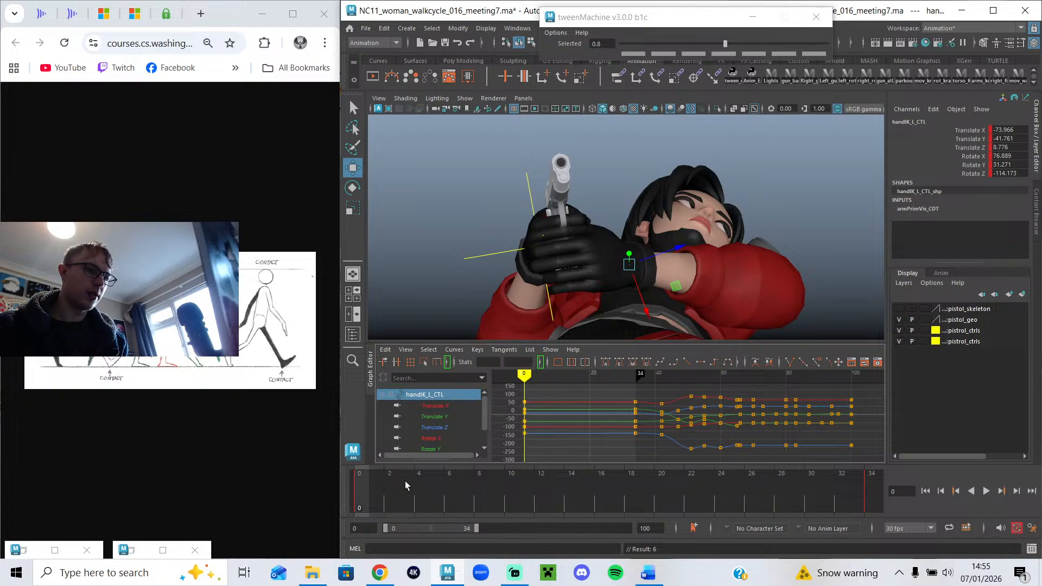
Raise the left hand IK control to Translate Y -40.829 at frame 9 and rotate it to fit the grip.
mouse_move(419, 493)
mouse_down()
mouse_move(513, 496)
mouse_move(402, 495)
mouse_move(479, 503)
mouse_up()
alt+drag(597, 234, 612, 323)
key(alt+v)
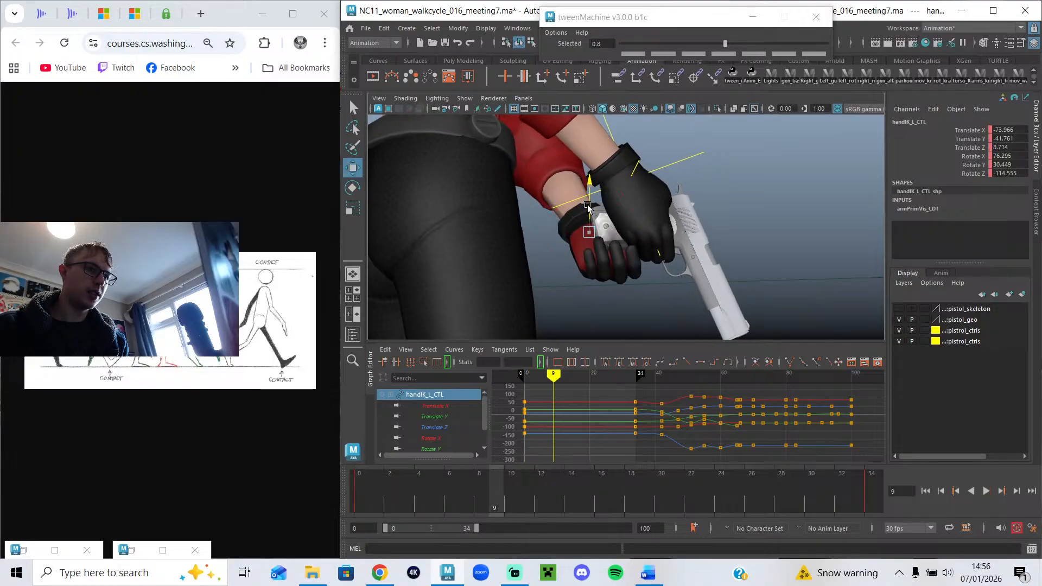
key(alt+v)
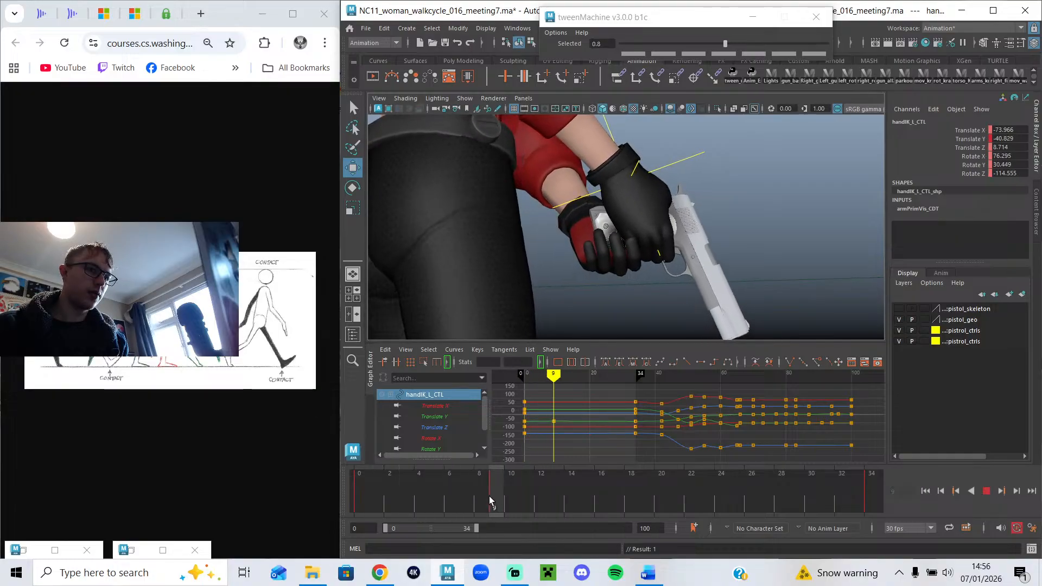
alt+drag(591, 325, 501, 258)
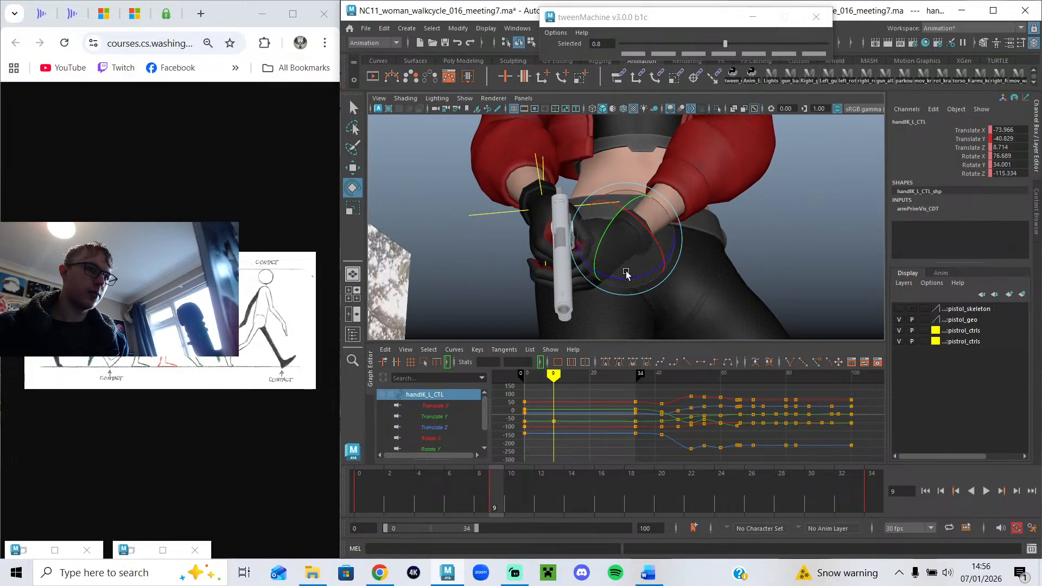
key(alt+v)
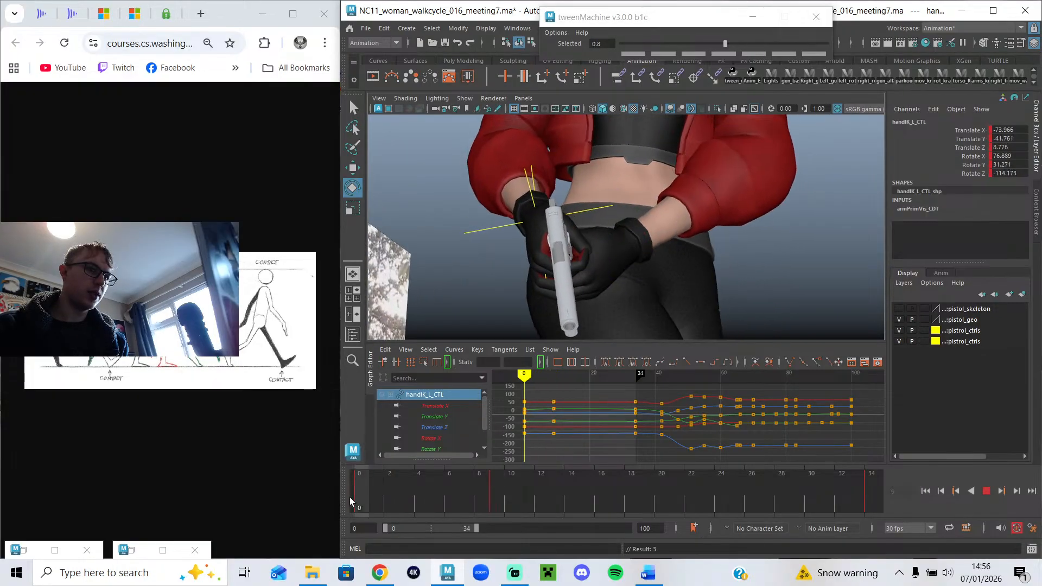
drag(476, 500, 497, 499)
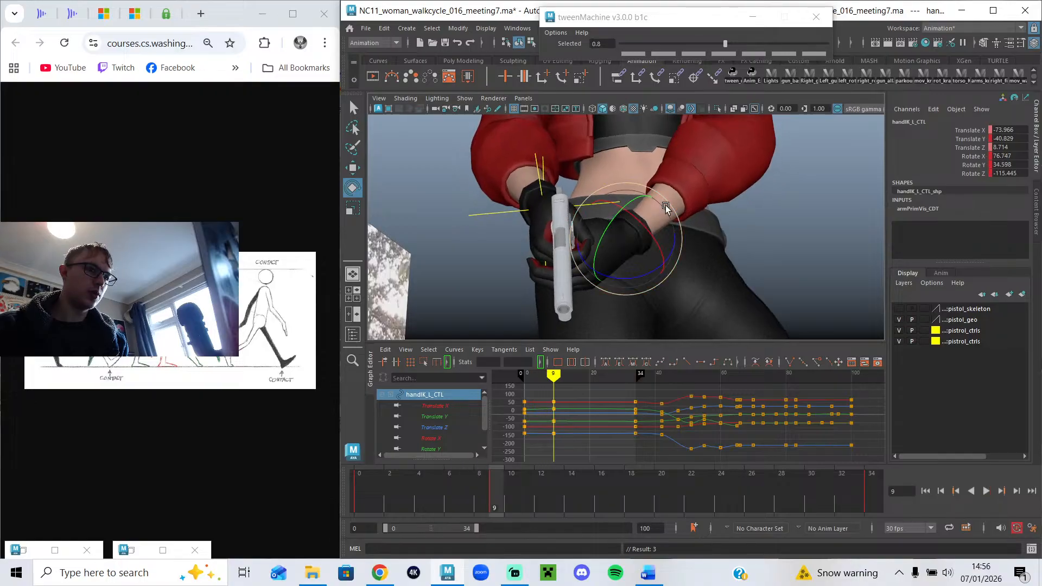
scroll(666, 207, down, 5)
key(alt+v)
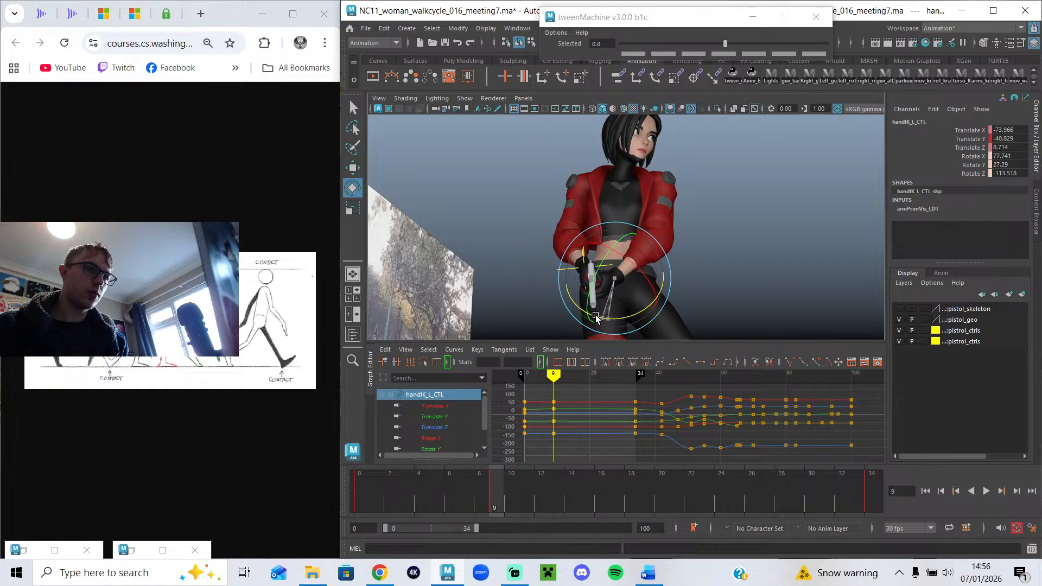
drag(476, 512, 498, 508)
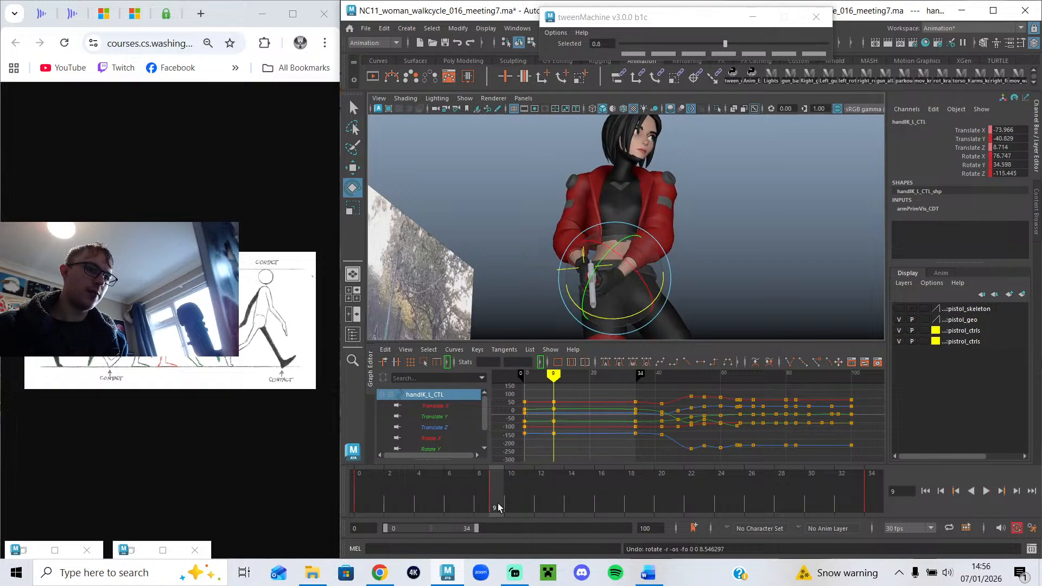
Inspect the grip at frame 9, copy the left hand IK control's frame 0 keys and go to frame 19.
scroll(636, 215, up, 4)
alt+middle_drag(637, 215, 669, 182)
key(alt+1)
alt+drag(613, 234, 724, 287)
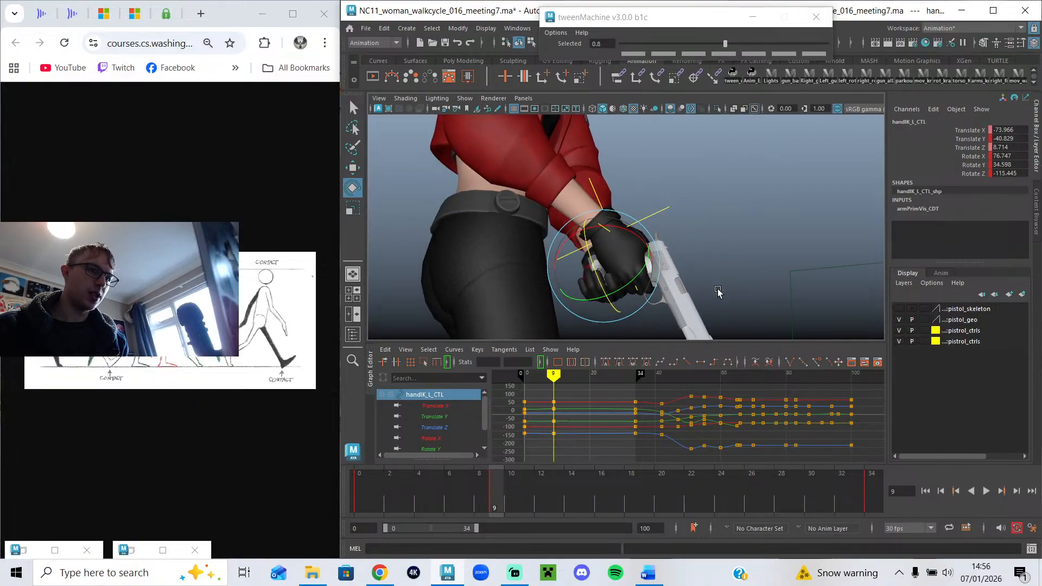
mouse_move(615, 257)
alt+mouse_down()
mouse_move(549, 480)
mouse_move(553, 500)
mouse_move(652, 514)
alt+mouse_up()
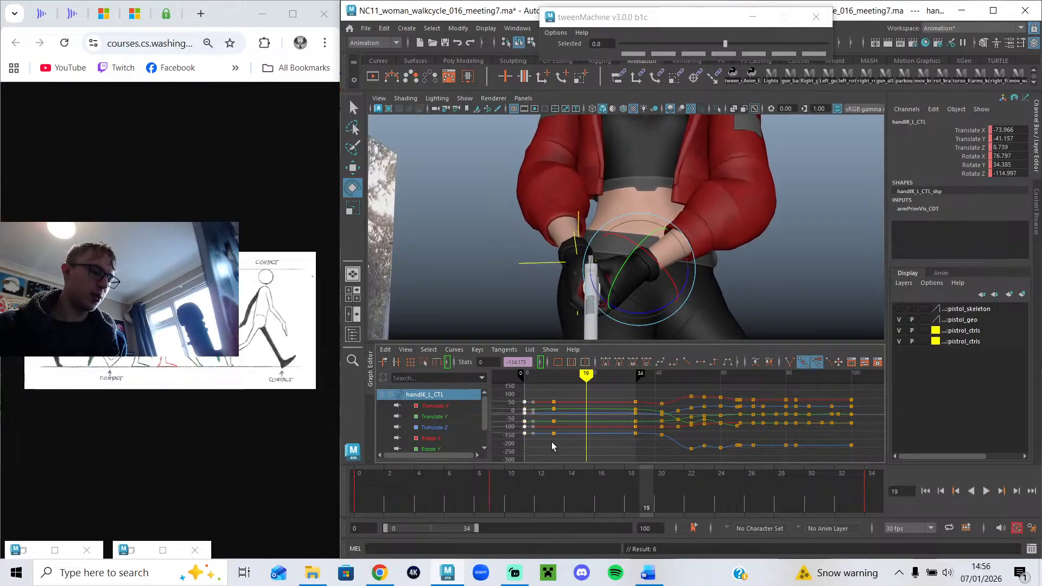
Delete the stray group object from the scene.
click(612, 314)
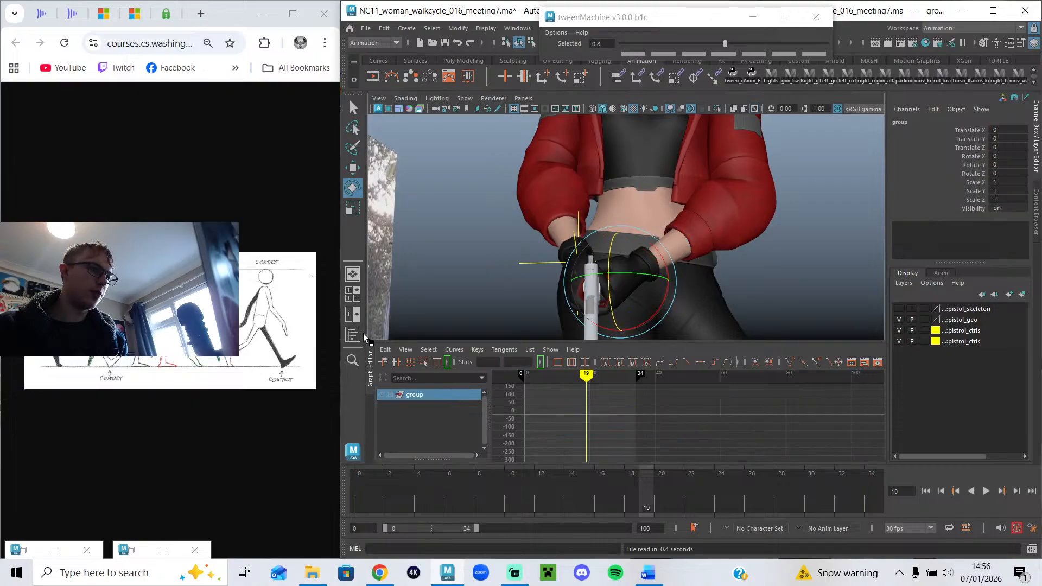
click(353, 335)
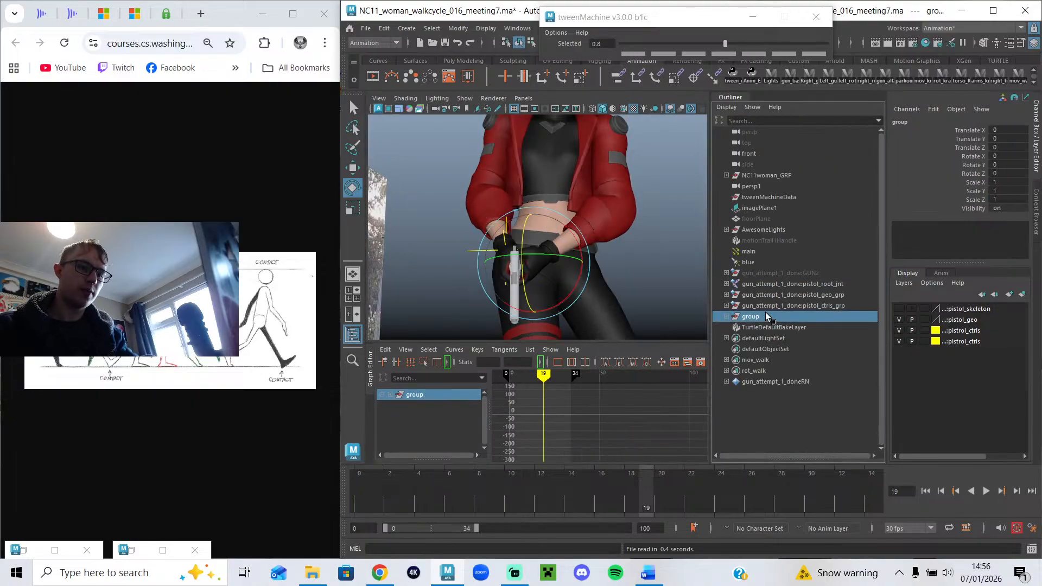
key(Delete)
Paste the left hand IK control's frame 0 pose onto frame 19 and play the cycle to check the grip.
click(562, 254)
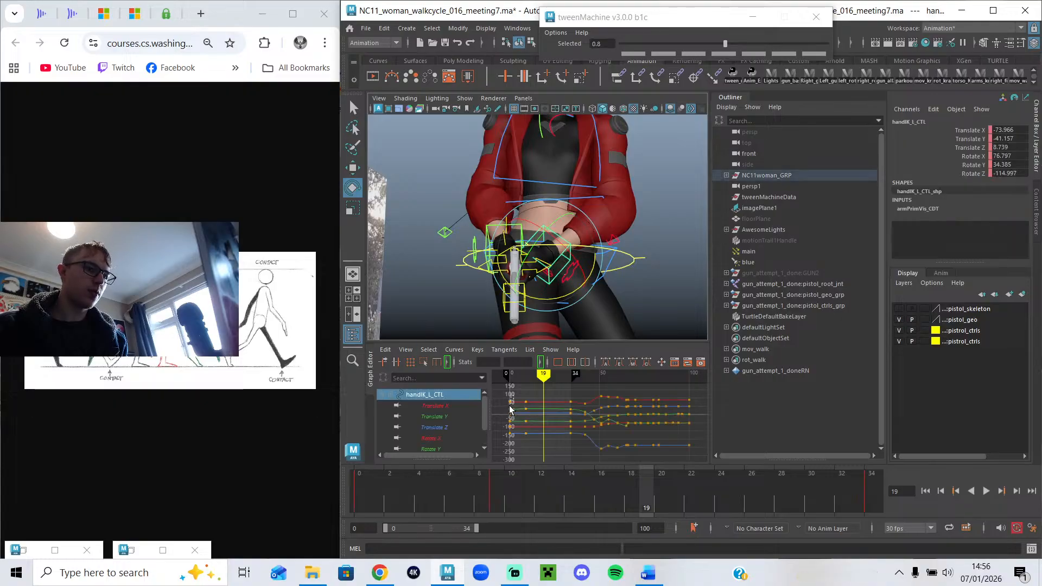
click(549, 444)
middle_click(639, 238)
key(alt+1)
click(359, 340)
mouse_move(613, 255)
alt+mouse_down()
mouse_move(676, 273)
mouse_move(611, 262)
alt+mouse_up()
key(alt+1)
key(alt+1)
key(alt+v)
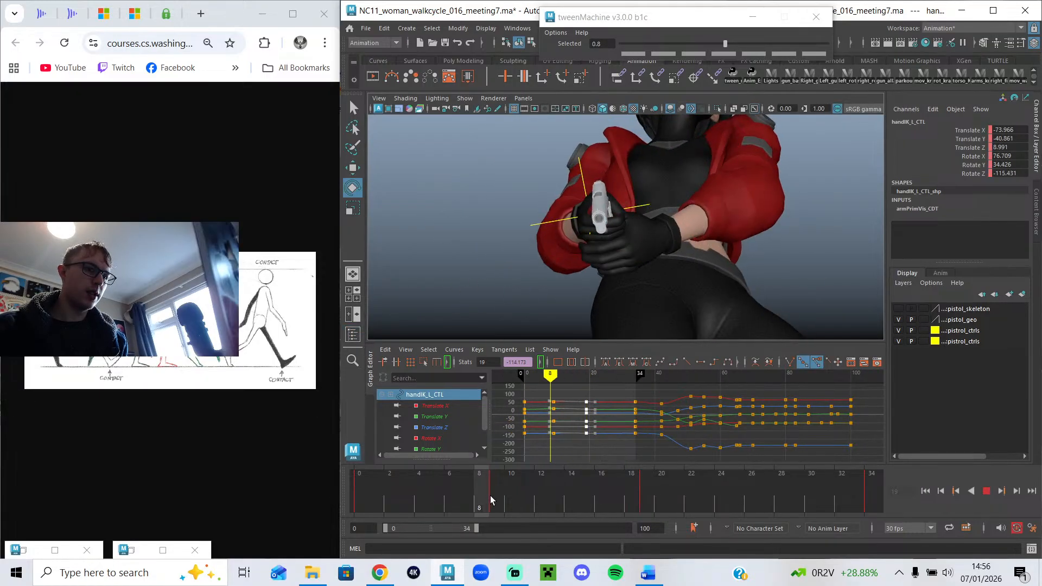
Lower the left hand IK control at frame 19 so the hand stays on the pistol grip.
alt+drag(632, 315, 747, 302)
key(w)
scroll(727, 296, up, 5)
alt+drag(678, 280, 605, 271)
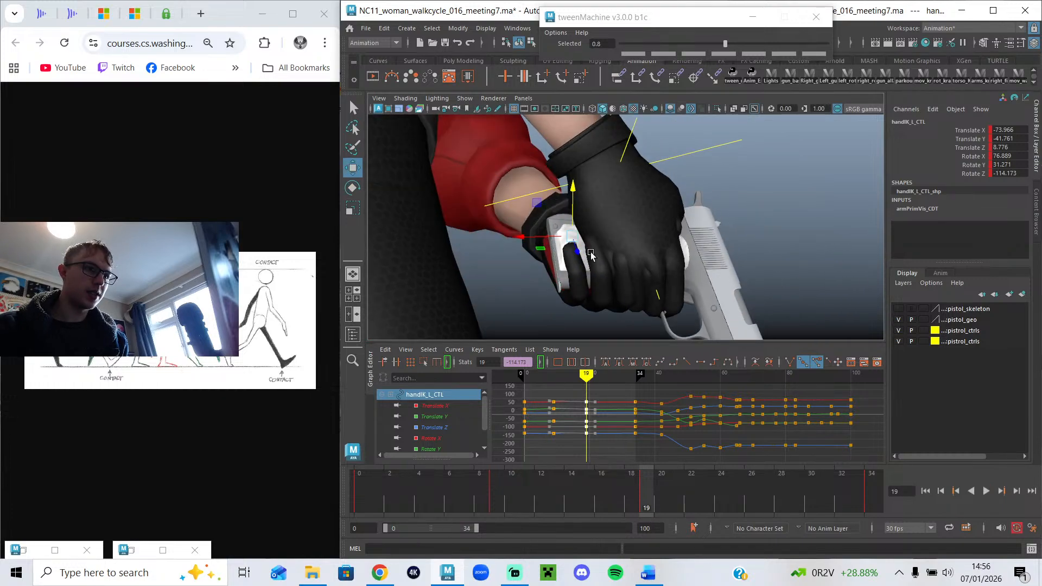
drag(572, 209, 567, 232)
alt+drag(567, 233, 546, 172)
Key an in-between pose for the left hand IK control at frame 13 with tweenMachine set to -43.2.
mouse_move(546, 487)
mouse_down()
mouse_move(504, 484)
mouse_move(550, 497)
mouse_up()
alt+drag(539, 228, 593, 265)
click(655, 44)
drag(531, 485, 552, 516)
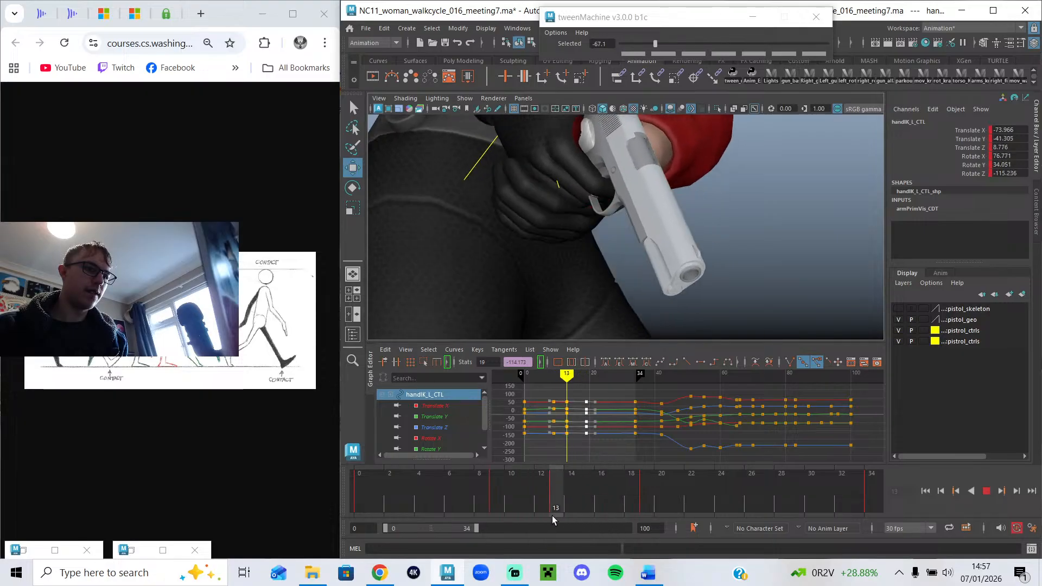
click(660, 43)
drag(661, 44, 675, 45)
Raise the left hand IK control slightly at frame 15 and play back the result.
drag(551, 484, 582, 519)
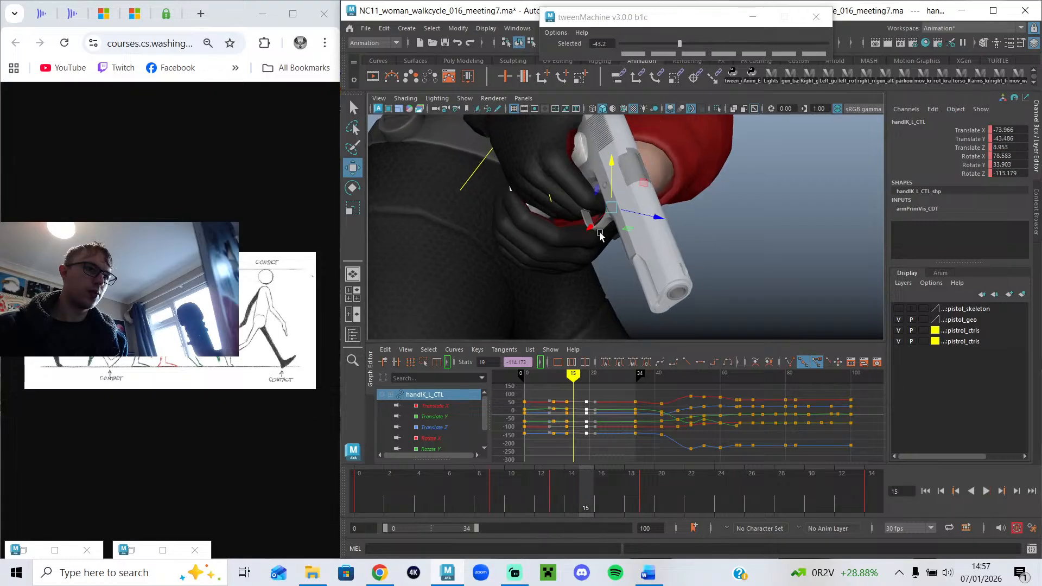
drag(612, 189, 610, 184)
key(alt+v)
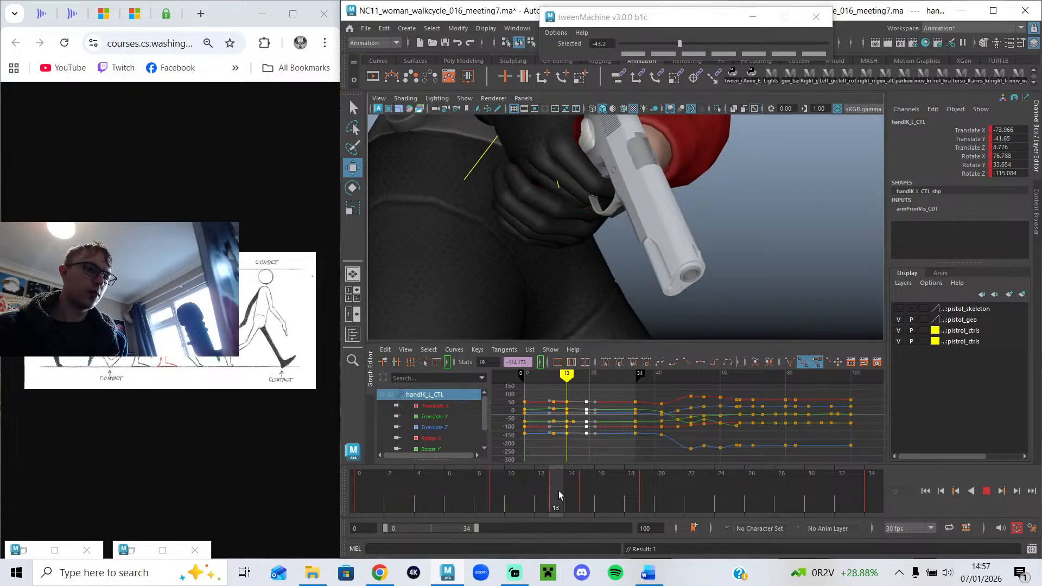
Adjust the left hand IK control's height at frame 27 to keep the grip on the pistol, and play the cycle.
drag(611, 495, 775, 500)
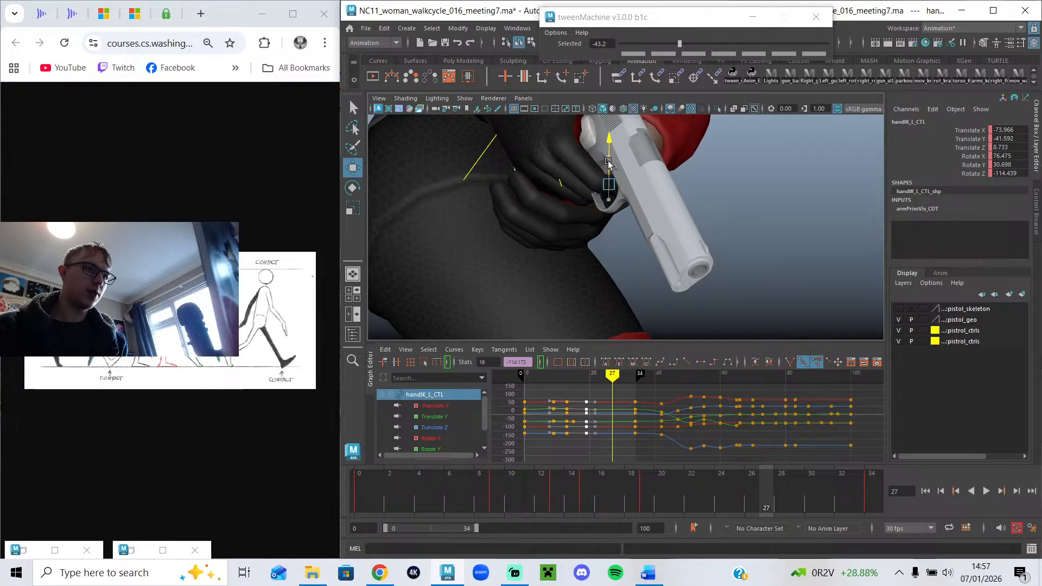
click(646, 499)
key(alt+v)
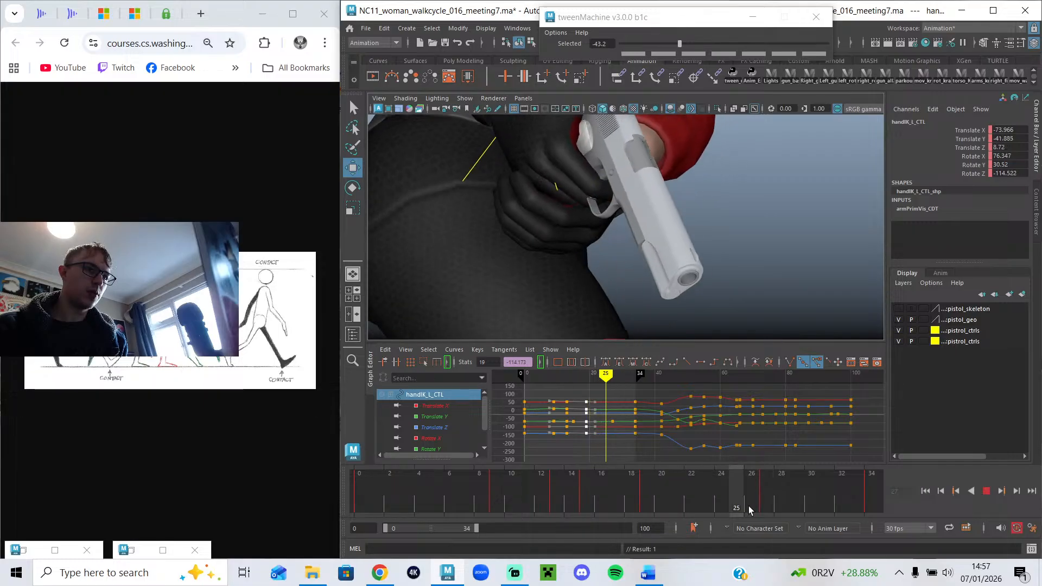
click(987, 493)
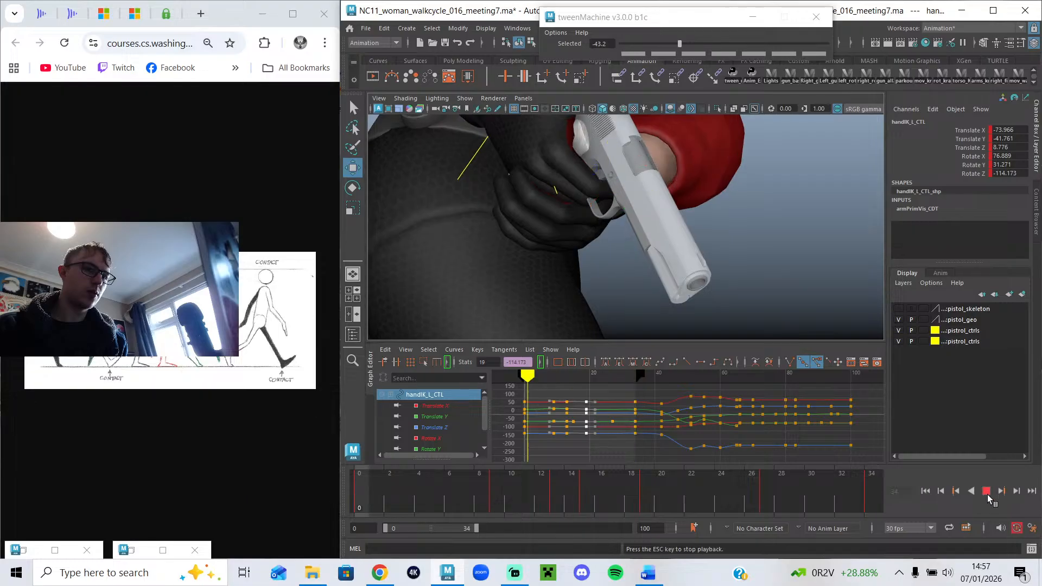
Review the looping walk cycle on the full character, both in the main viewport and in the separate Persp View.
scroll(684, 311, down, 5)
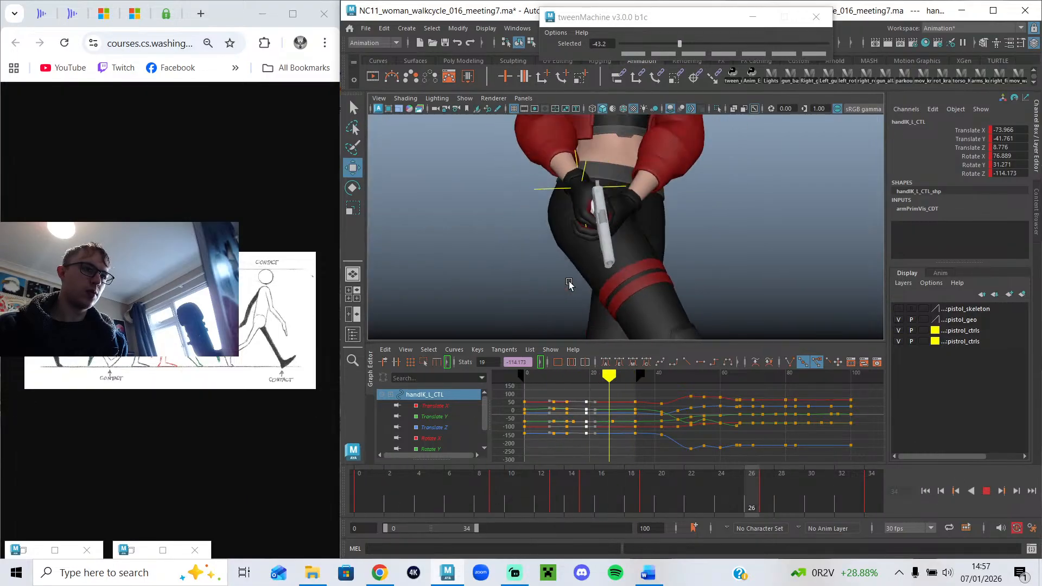
scroll(608, 326, down, 5)
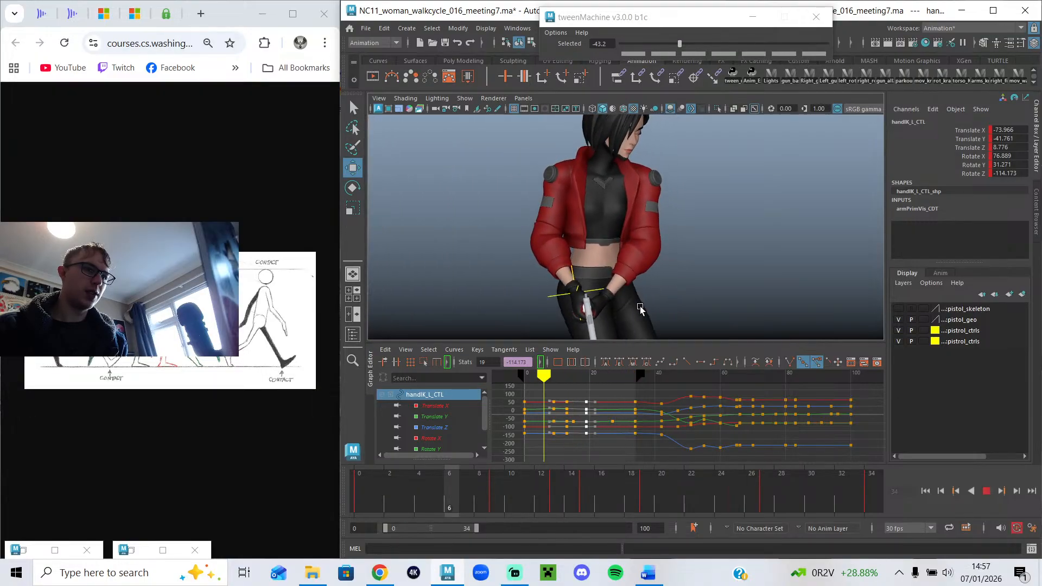
scroll(703, 305, down, 3)
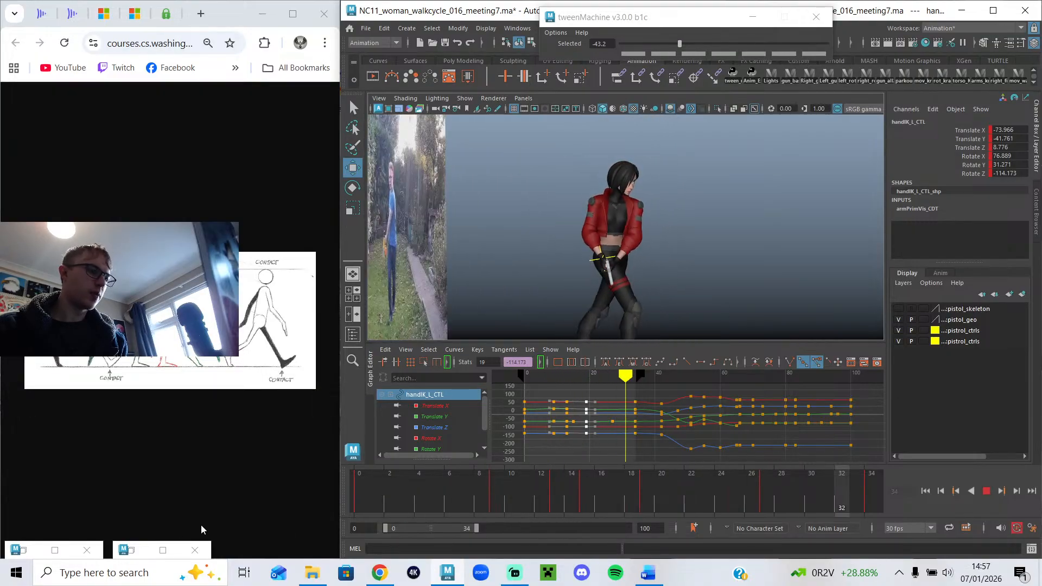
click(54, 550)
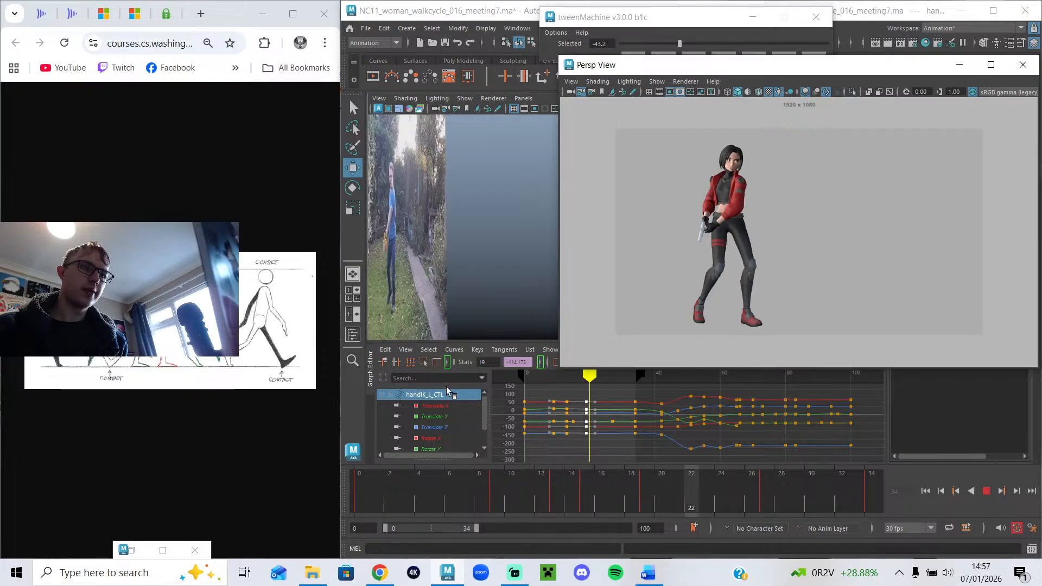
click(155, 550)
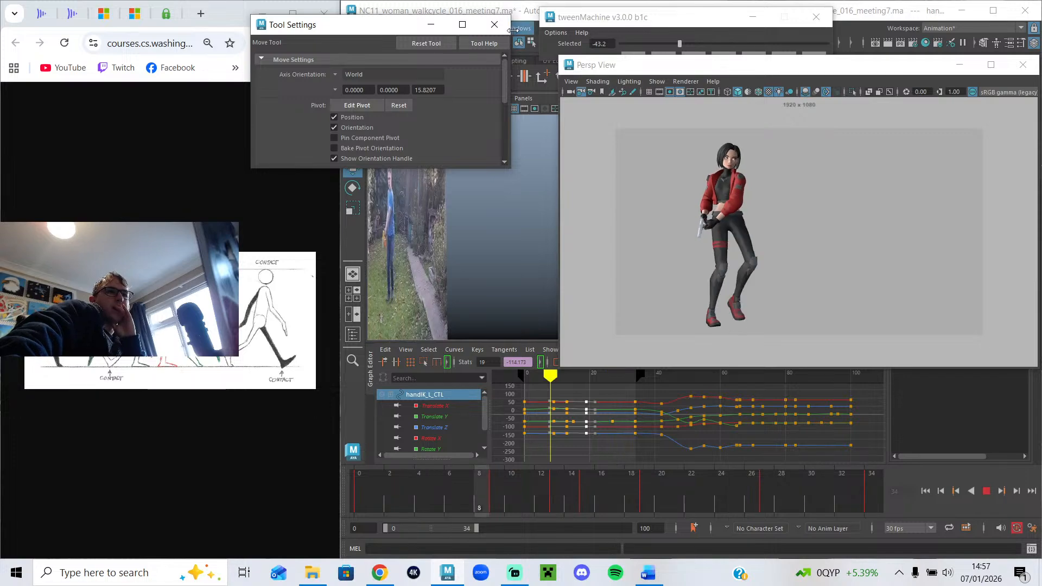
click(431, 24)
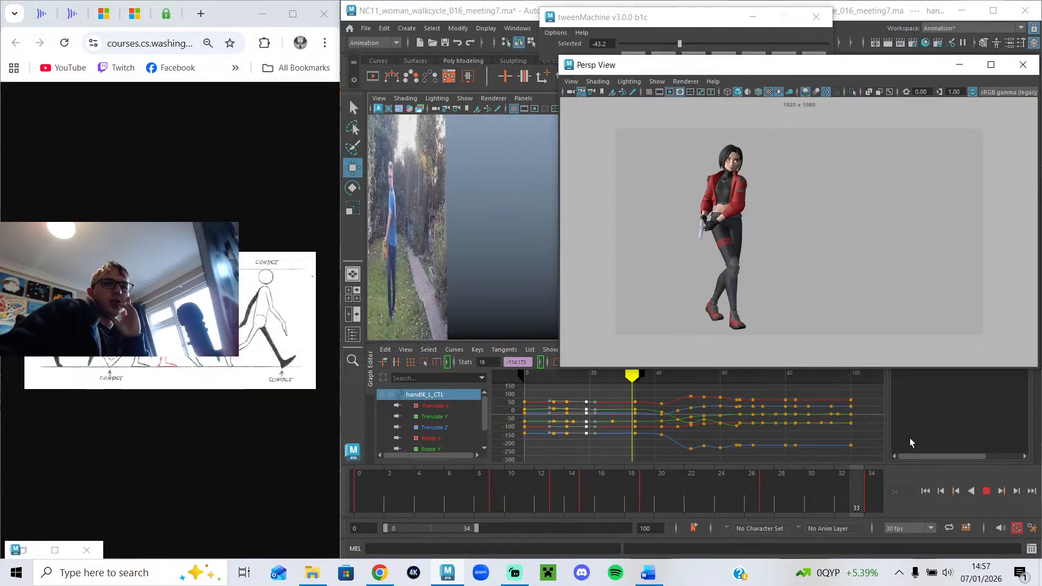
click(985, 492)
key(alt+v)
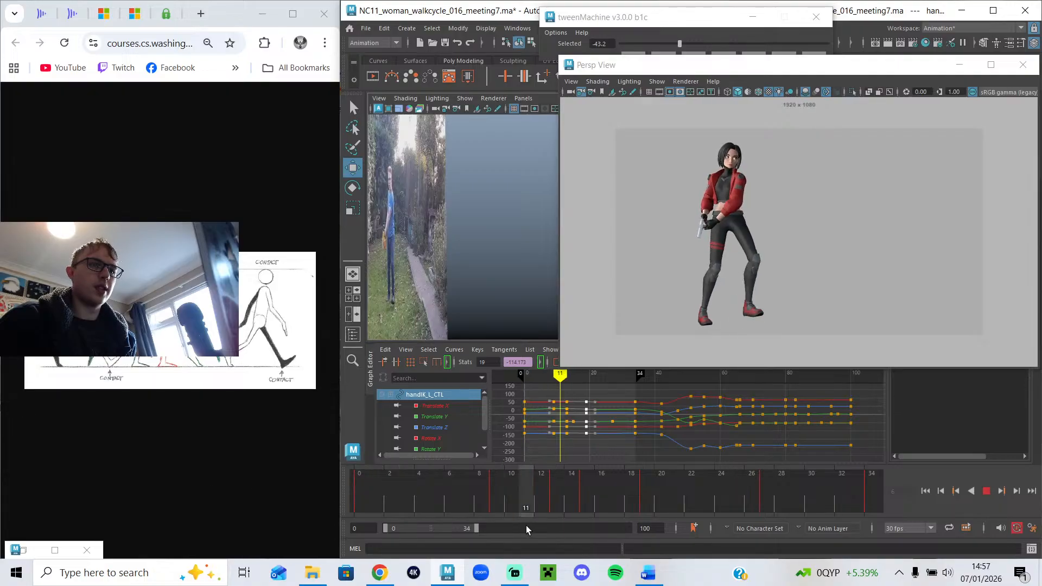
key(alt+v)
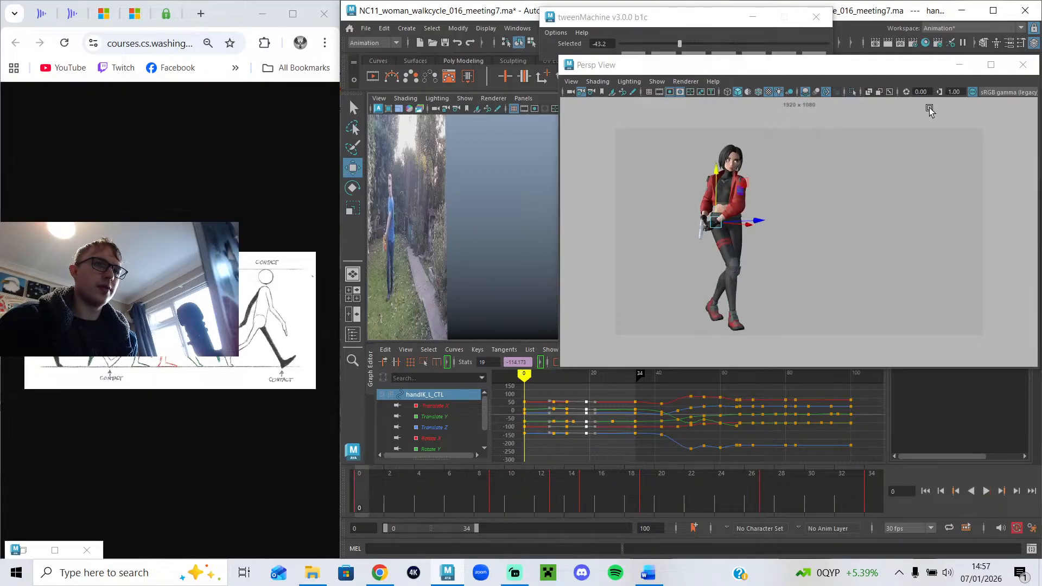
Rotate the left clavicle control at frame 0, match the same pose at frame 34, and play the cycle.
click(959, 64)
click(710, 215)
click(618, 207)
scroll(671, 248, up, 5)
alt+middle_drag(677, 258, 626, 227)
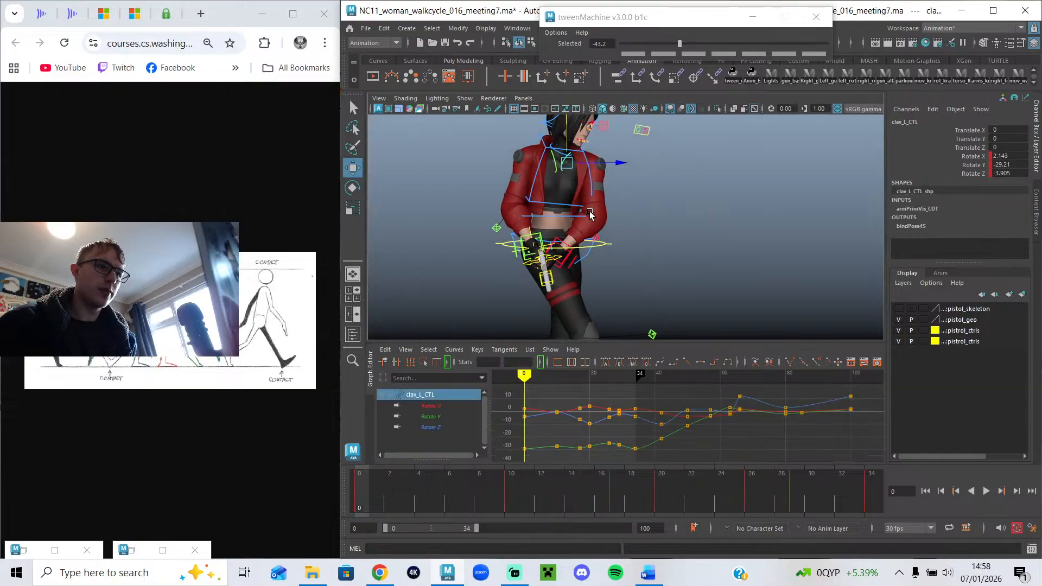
alt+drag(589, 225, 599, 211)
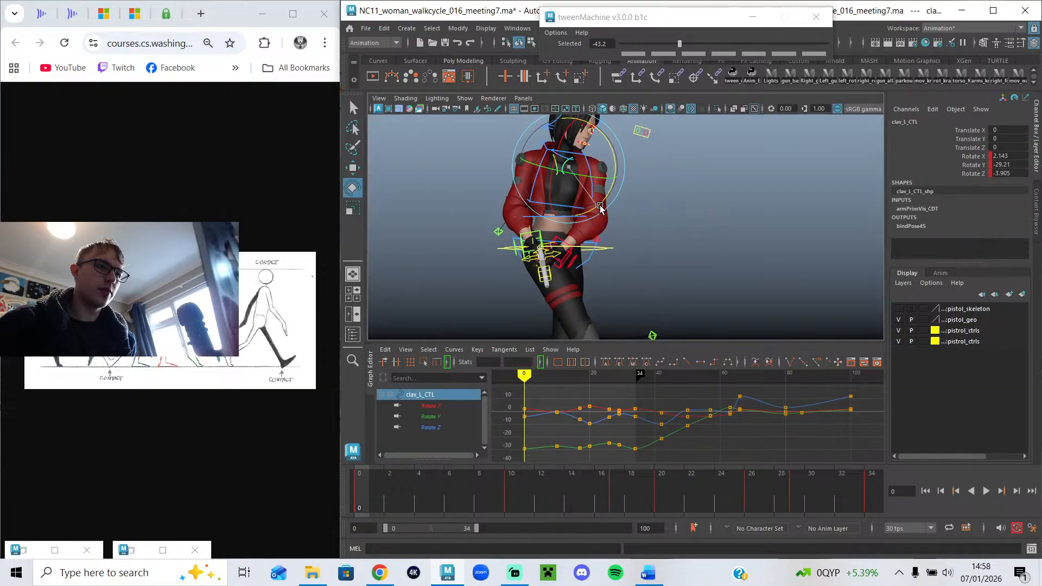
drag(614, 373, 635, 379)
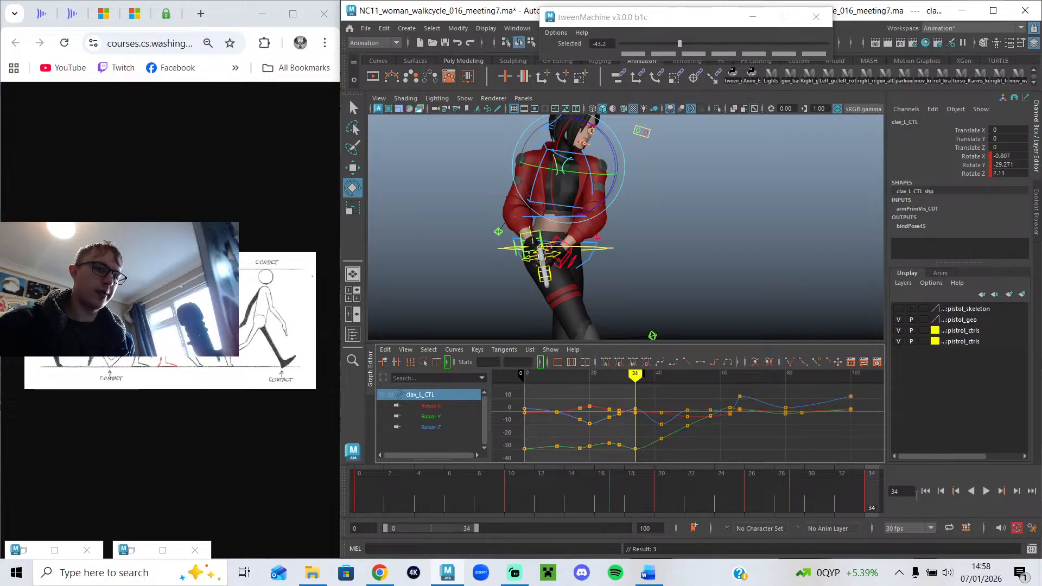
click(985, 491)
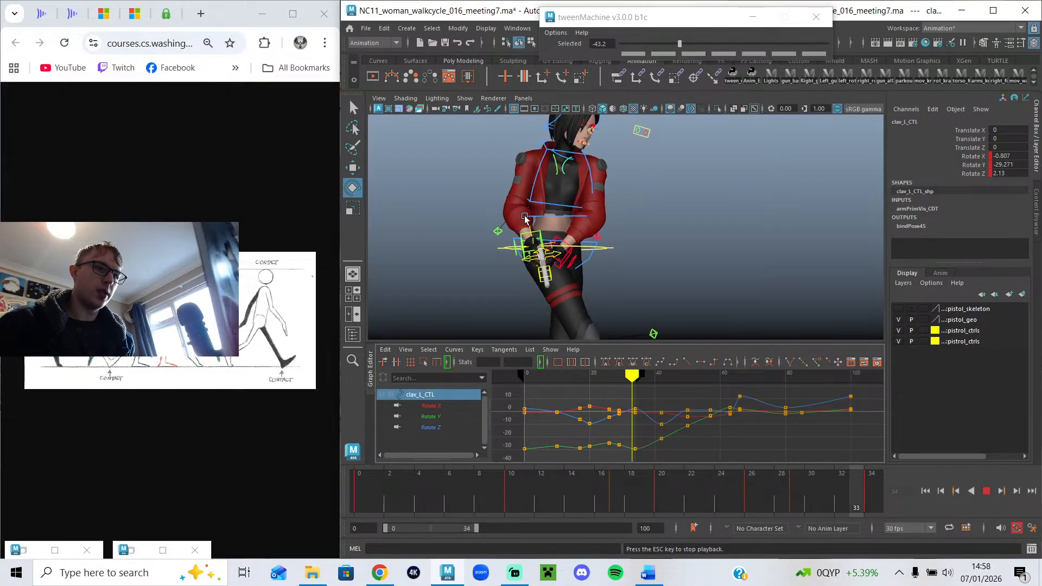
Watch the loop in Persp View and shorten the playback range to end at frame 33.
click(36, 551)
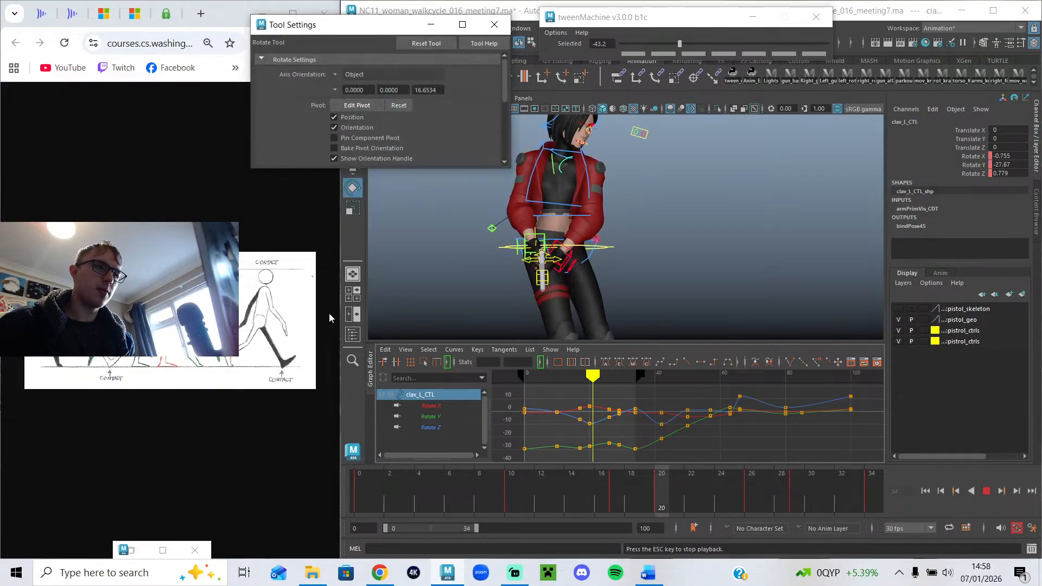
click(135, 550)
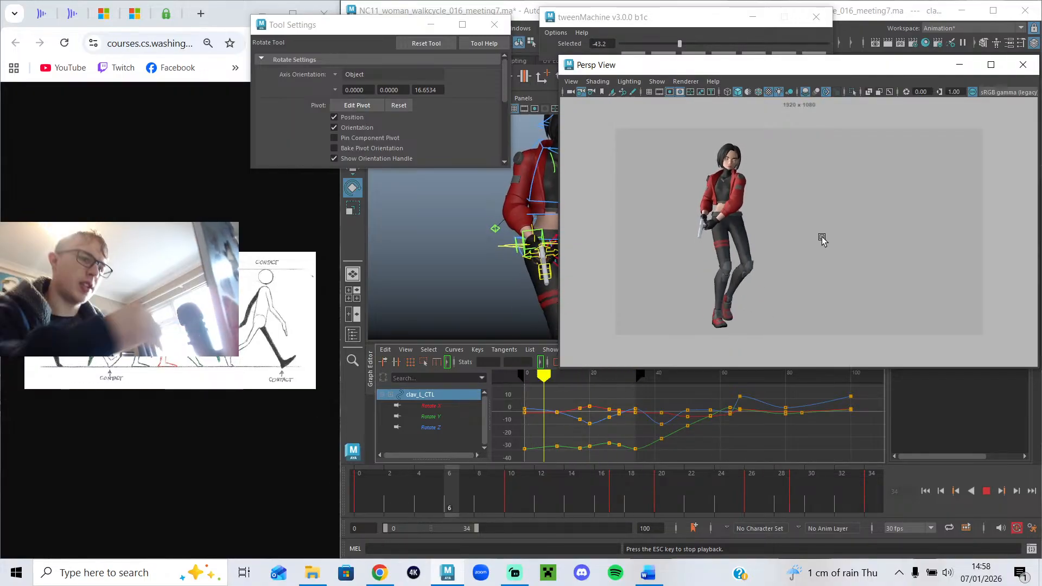
drag(477, 529, 474, 528)
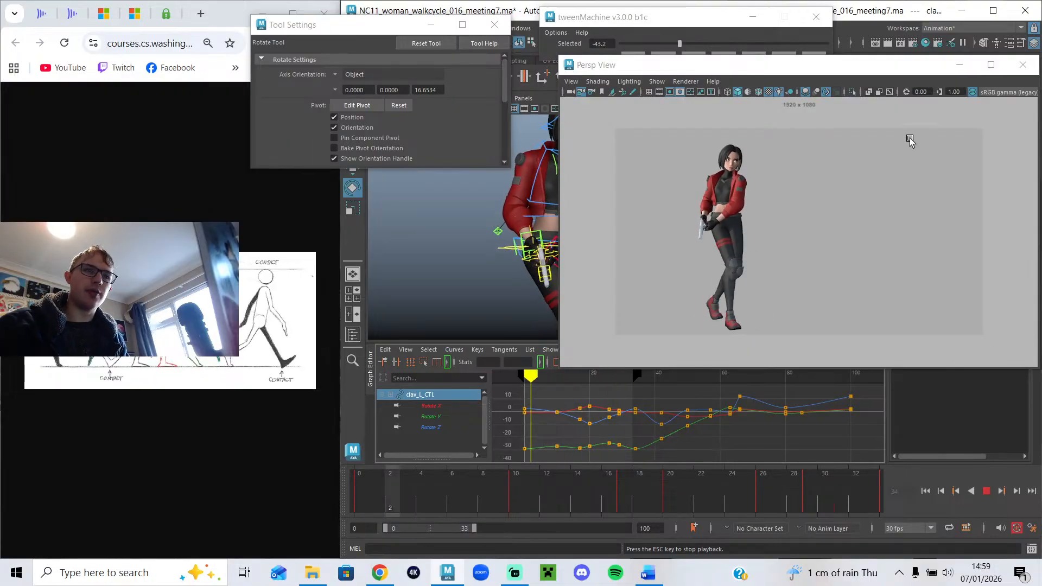
Rotate the neck control slightly at frame 10, with Rotate Z about -16, to add subtle head motion.
click(959, 65)
alt+middle_drag(640, 213, 607, 355)
scroll(582, 321, up, 5)
alt+middle_drag(580, 321, 739, 239)
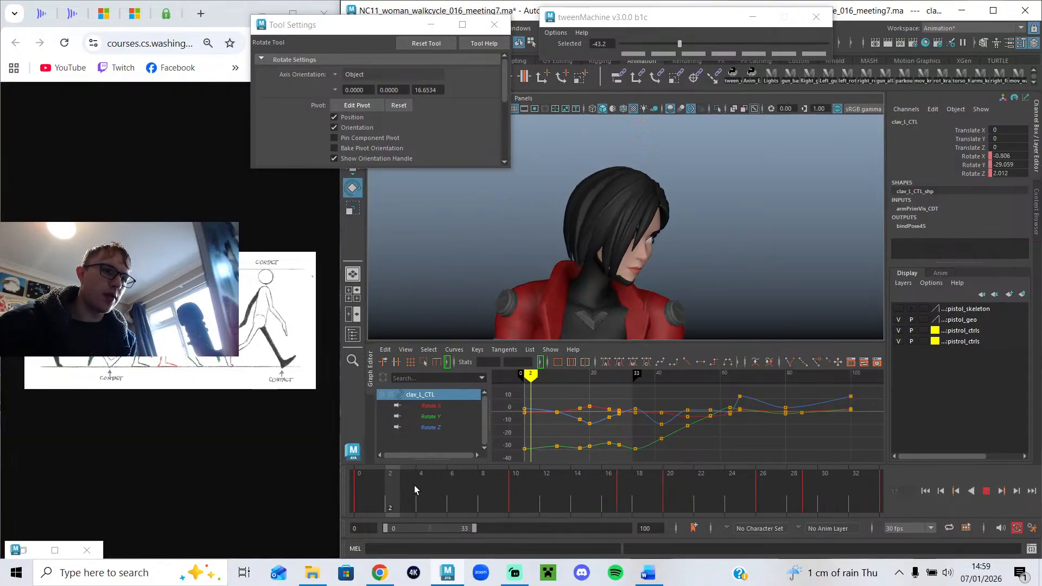
click(496, 490)
key(q)
click(604, 292)
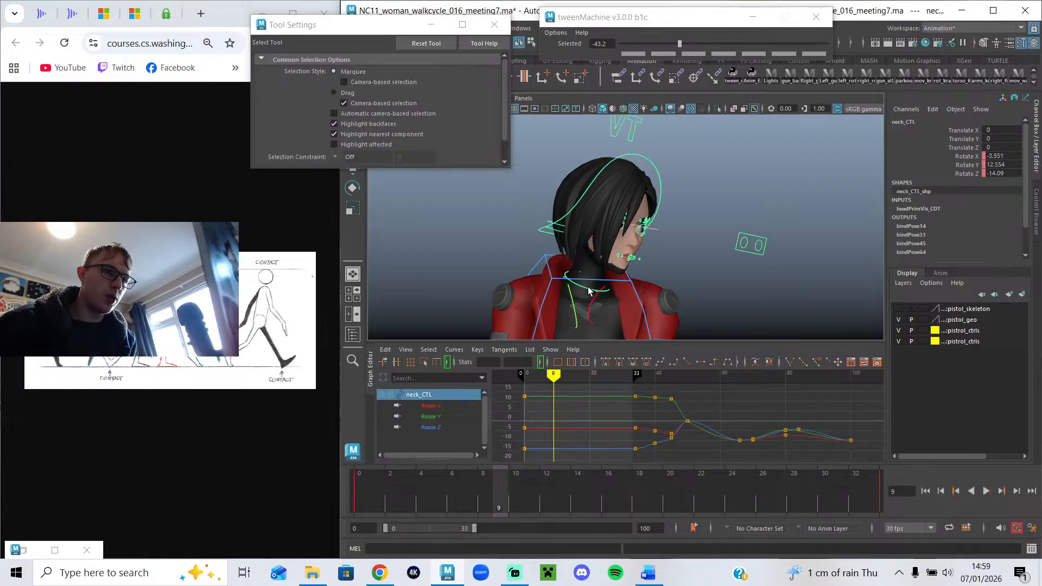
drag(469, 495, 287, 506)
drag(392, 512, 518, 513)
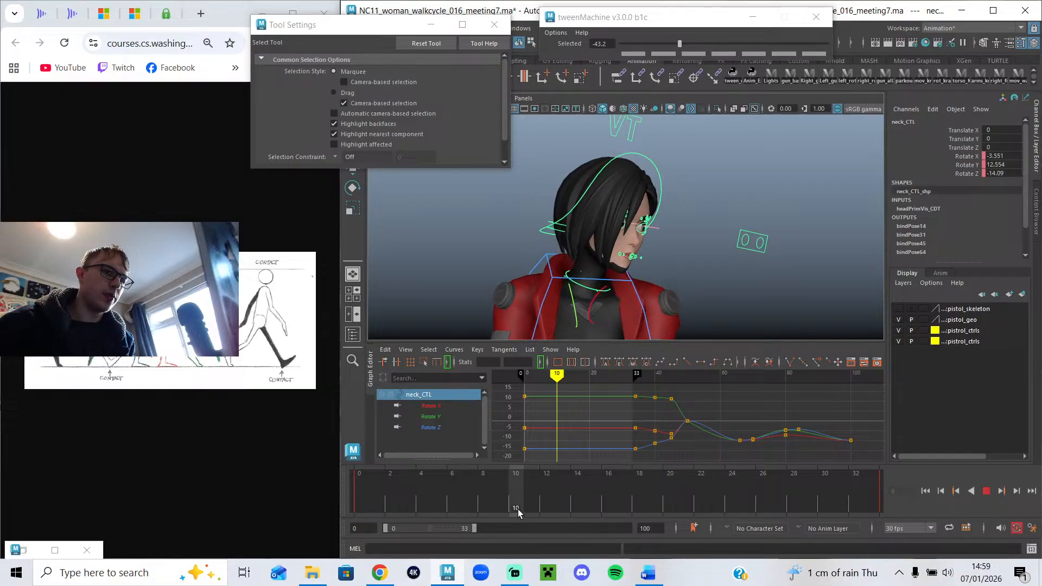
key(e)
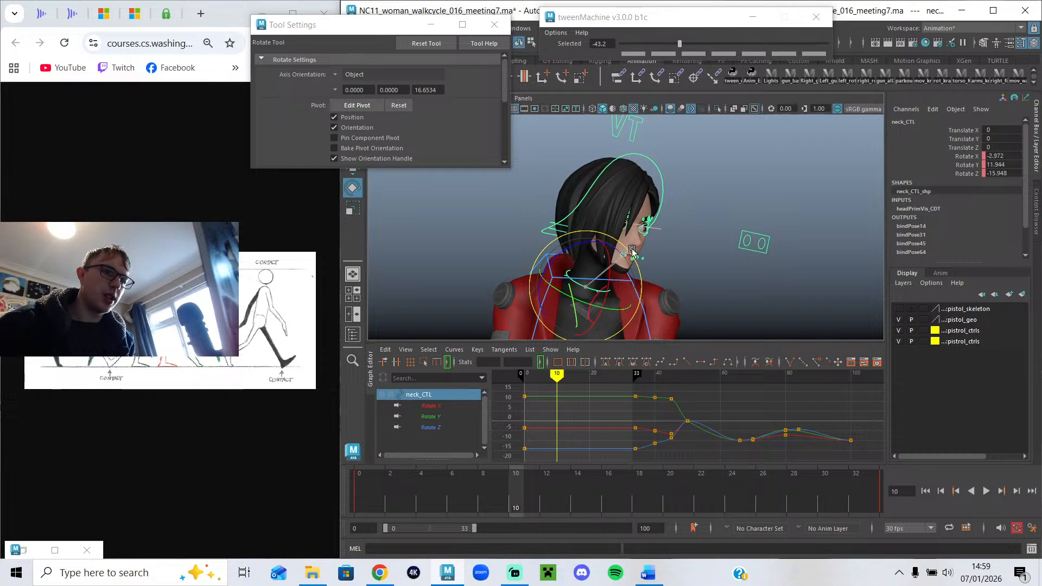
Key further slight rotations of the neck control at frames 20 and 27, playing back the head motion.
drag(515, 483, 666, 538)
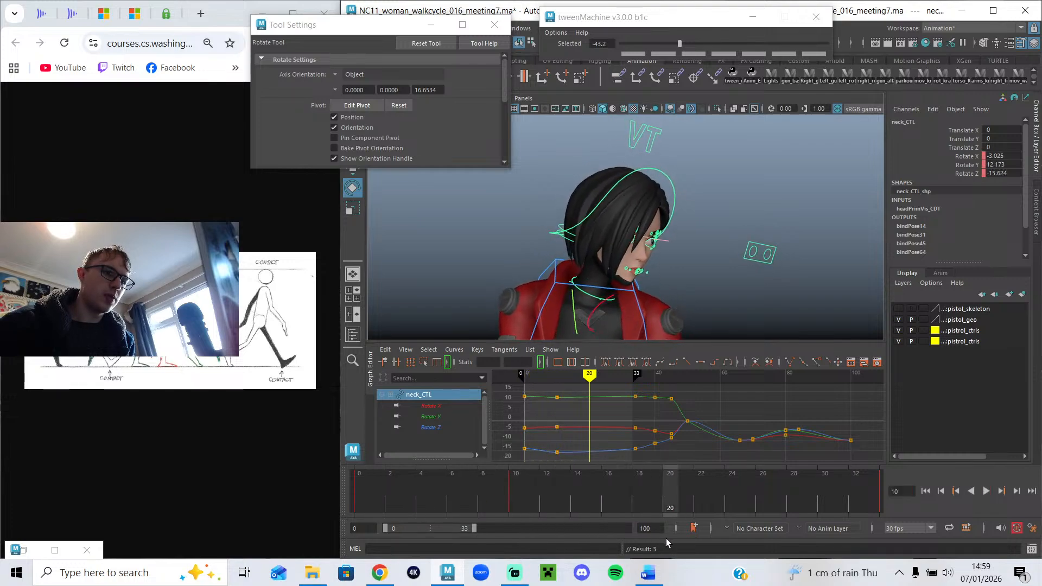
drag(570, 519, 968, 541)
click(987, 492)
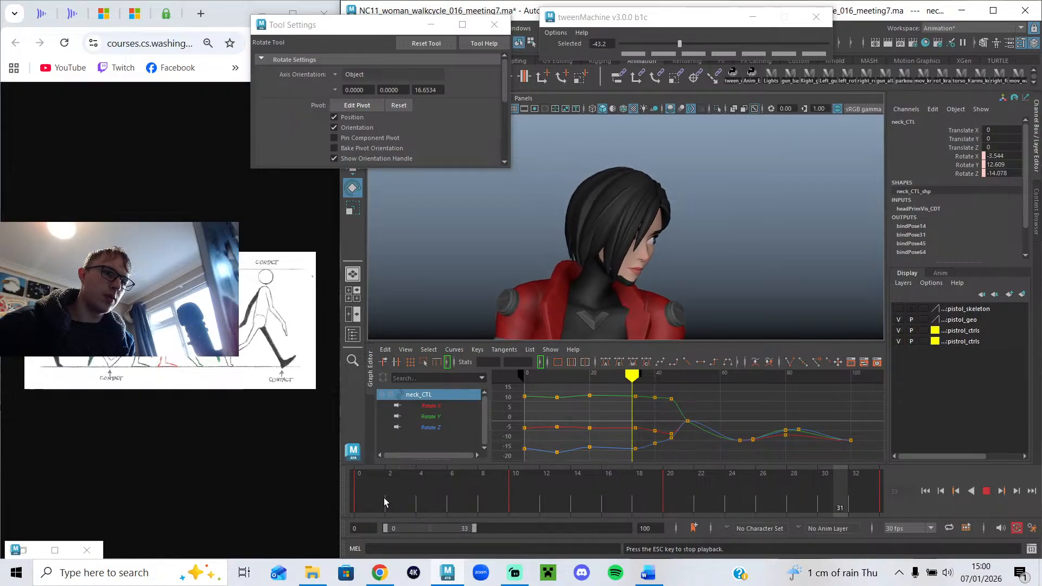
click(986, 493)
drag(423, 496, 782, 525)
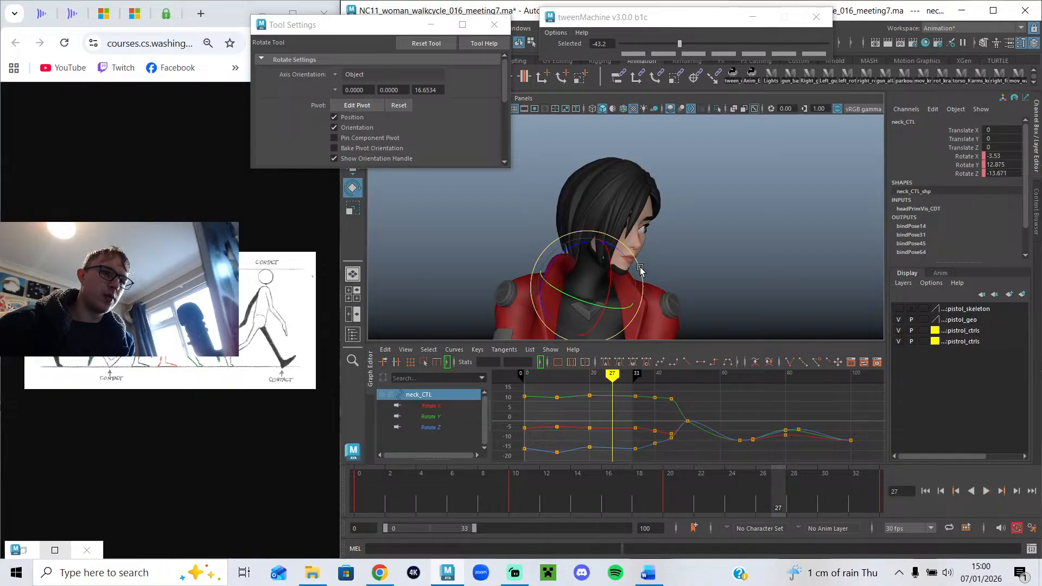
drag(676, 494, 954, 529)
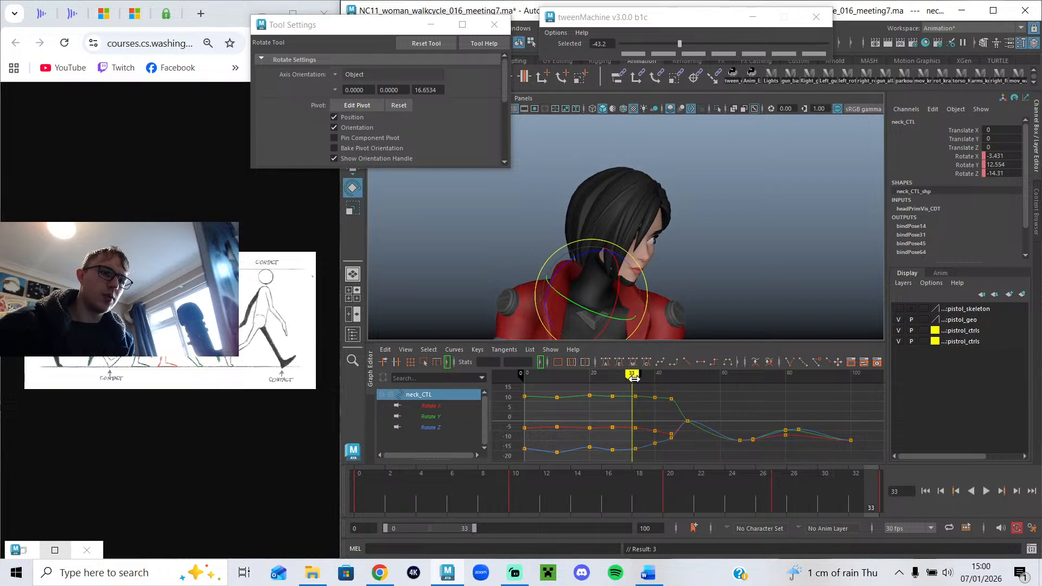
Smooth the tangents of the neck control's rotation keys across the cycle and review the playback in Persp View.
key(alt+v)
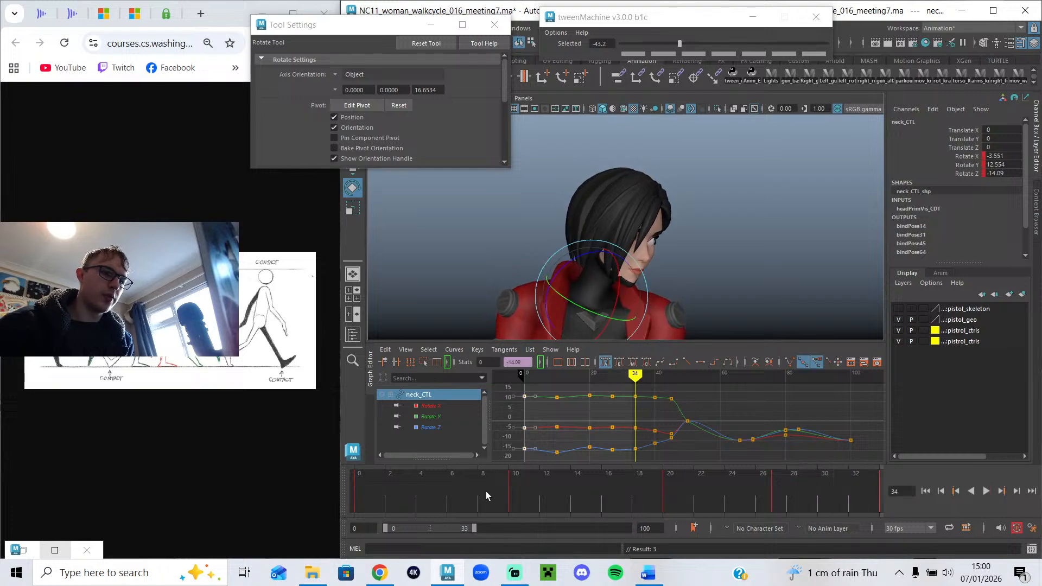
click(620, 412)
drag(622, 388, 652, 455)
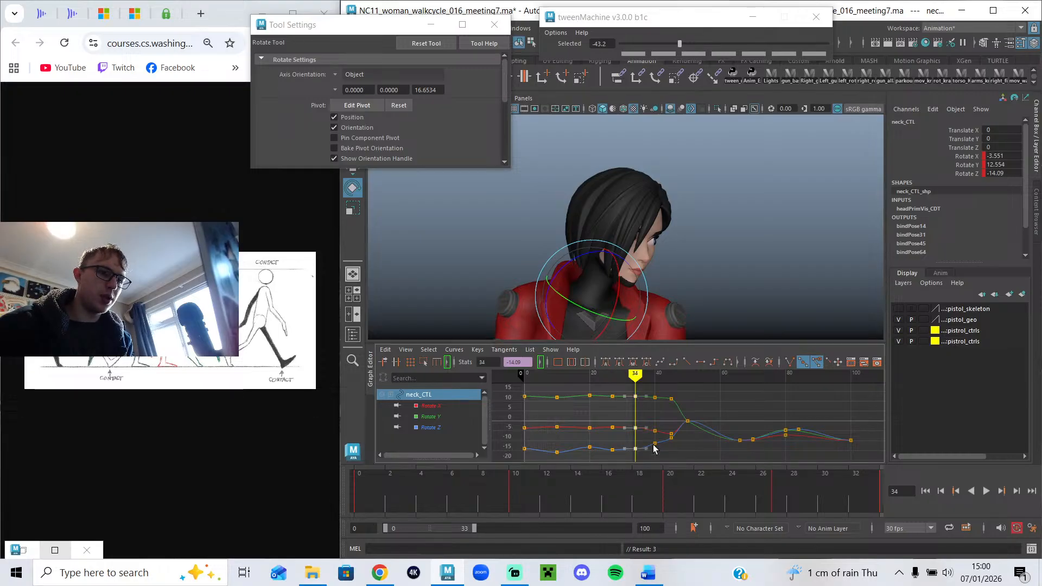
click(602, 378)
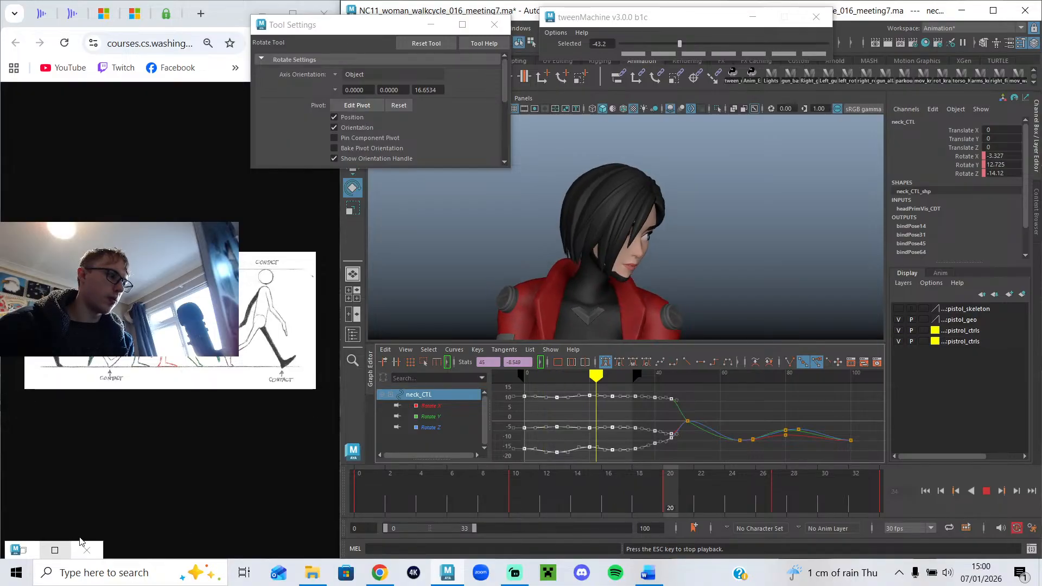
click(54, 549)
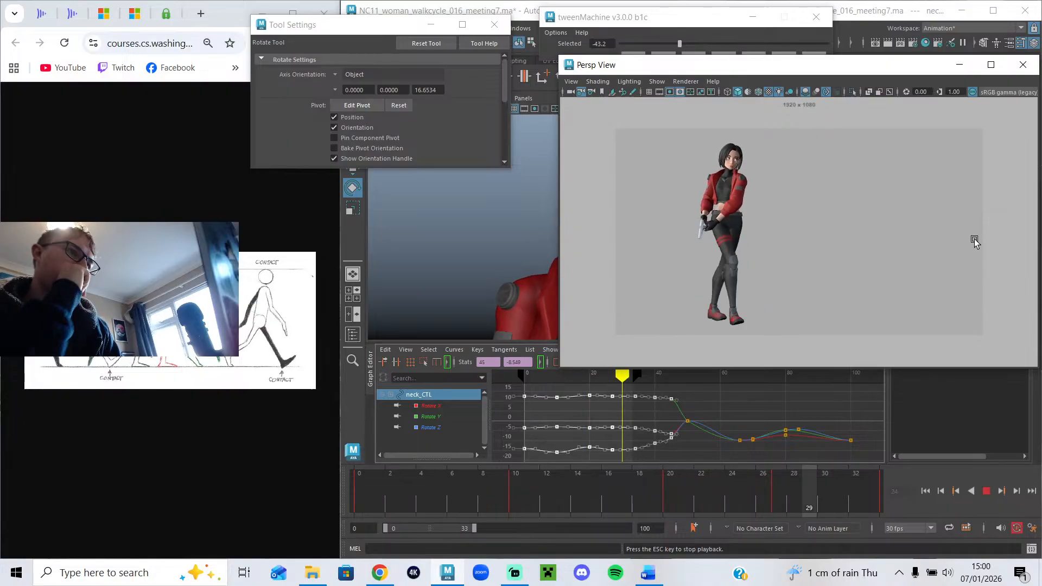
click(983, 491)
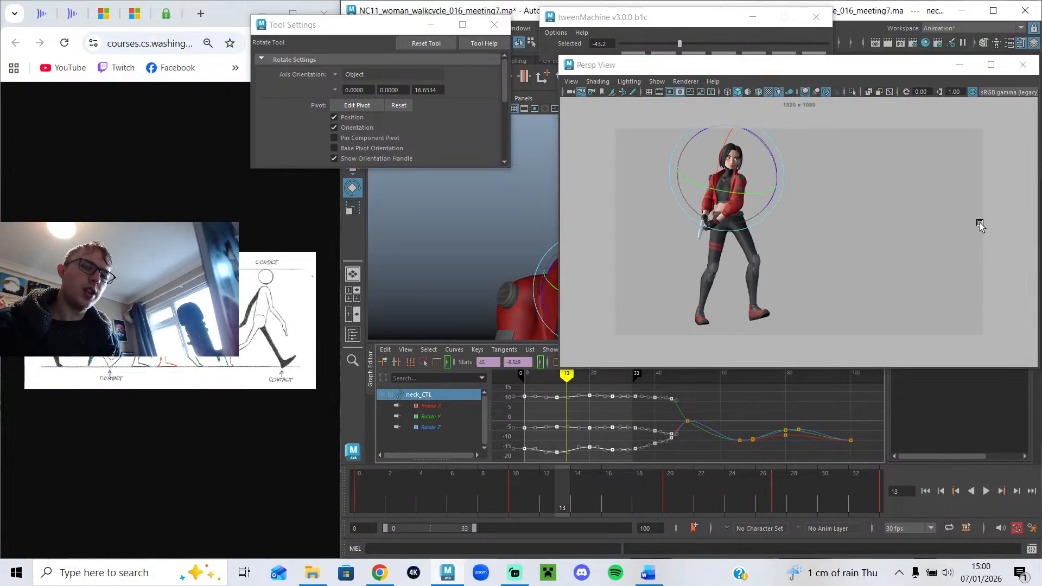
Shift the eye settings control's first set of blink keys nine frames later so the eyes close at frame 15.
click(957, 68)
click(682, 252)
alt+drag(682, 251, 579, 264)
alt+middle_drag(578, 265, 535, 269)
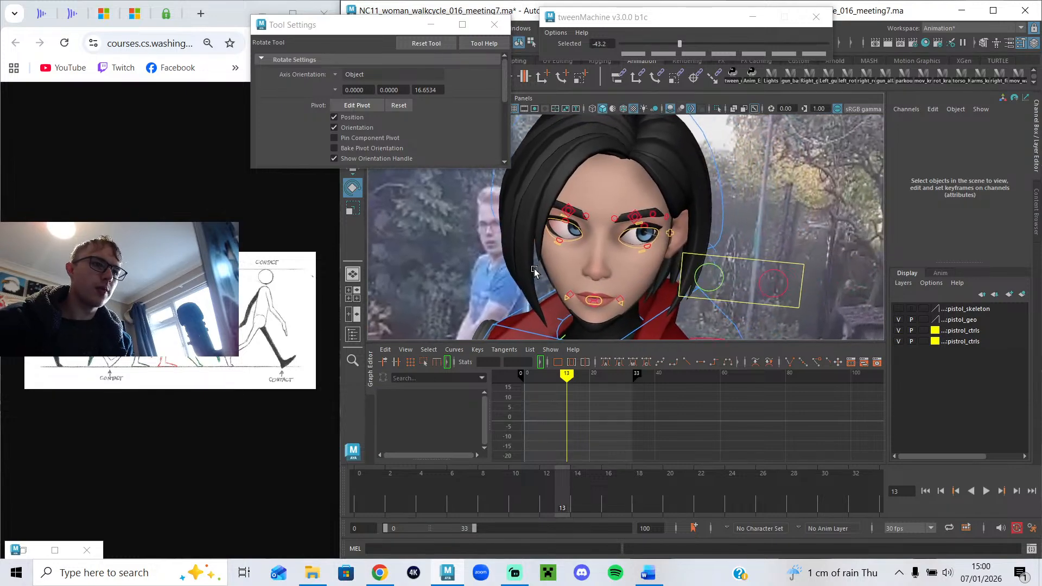
click(669, 234)
mouse_move(562, 376)
mouse_down()
mouse_move(530, 380)
mouse_move(572, 407)
mouse_up()
drag(504, 477, 506, 477)
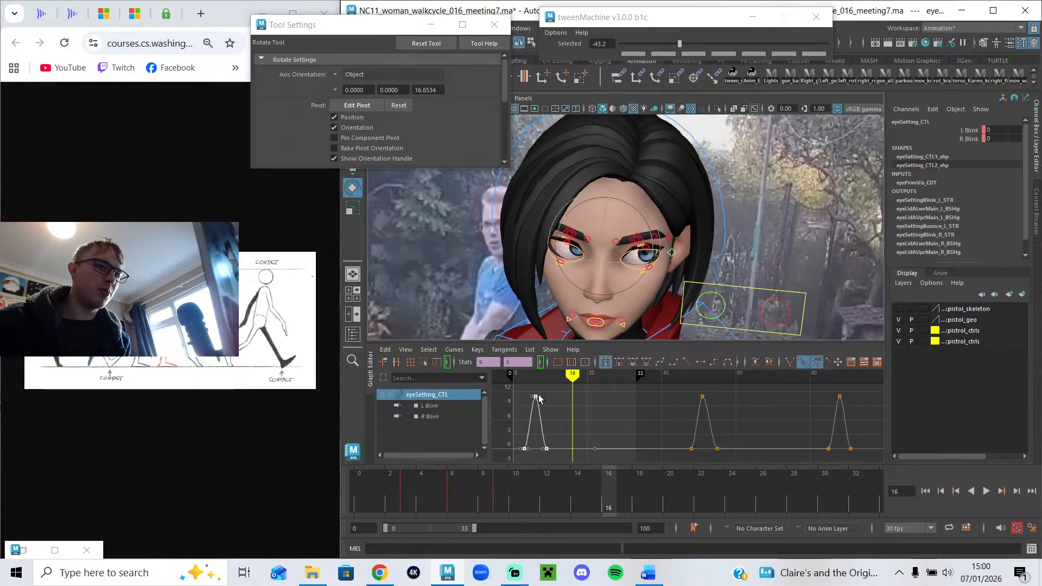
shift+middle_drag(554, 400, 574, 404)
Move the first blink's last key to frame 19 so the eyes open more slowly, and play back the blink.
drag(555, 393, 581, 426)
click(580, 449)
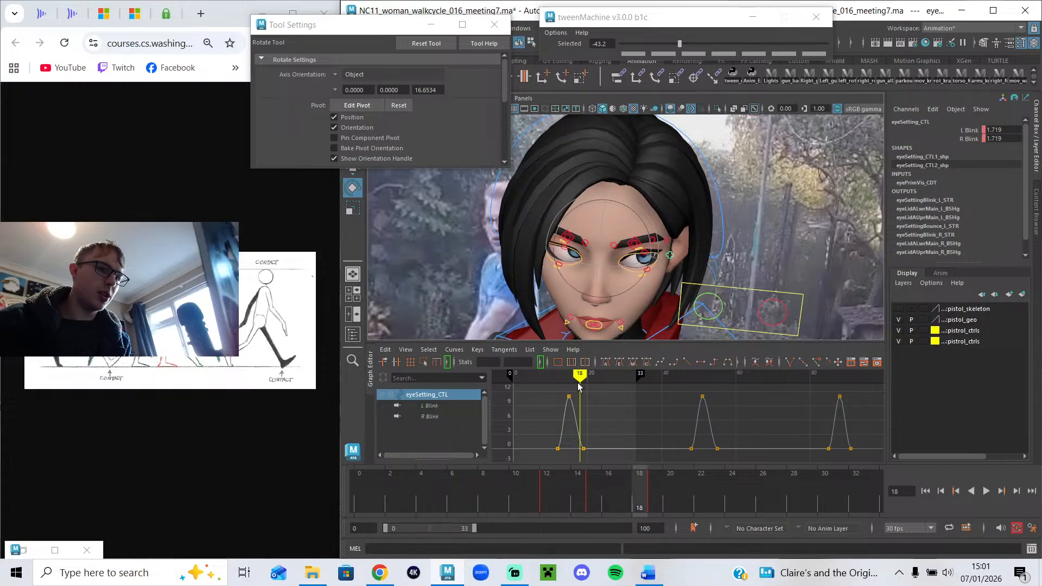
key(alt+v)
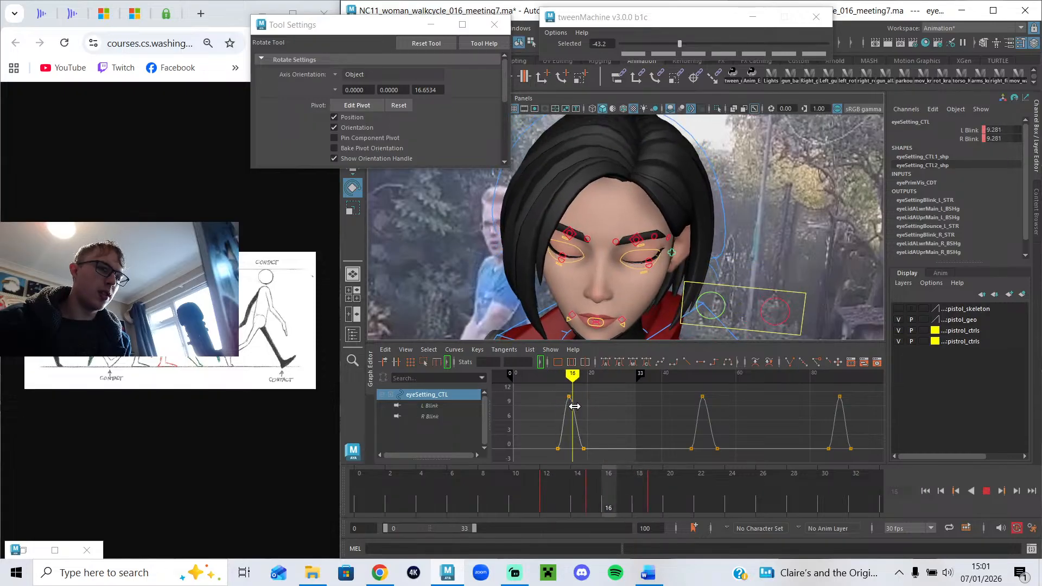
drag(576, 409, 513, 425)
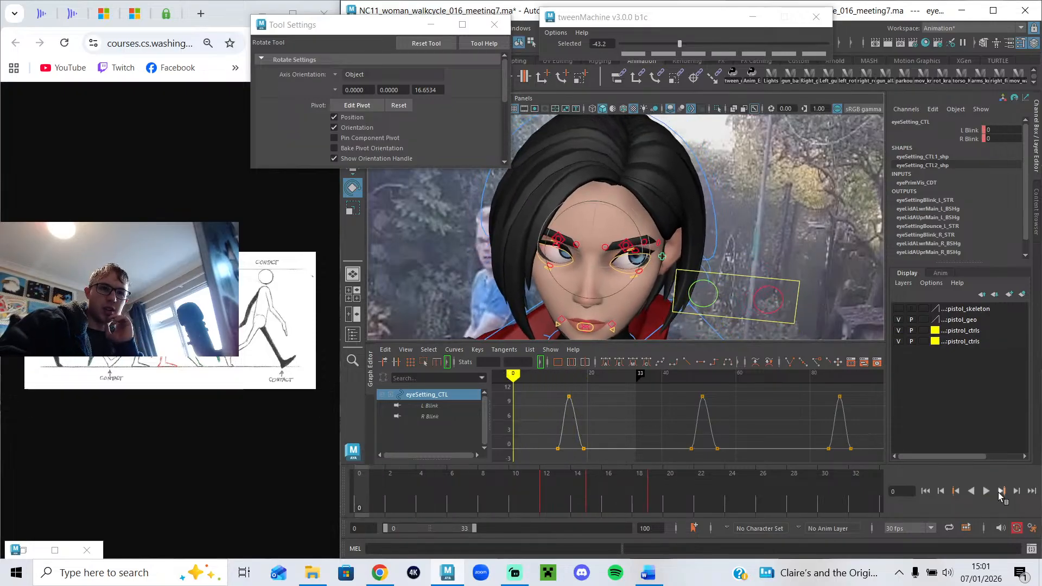
click(987, 491)
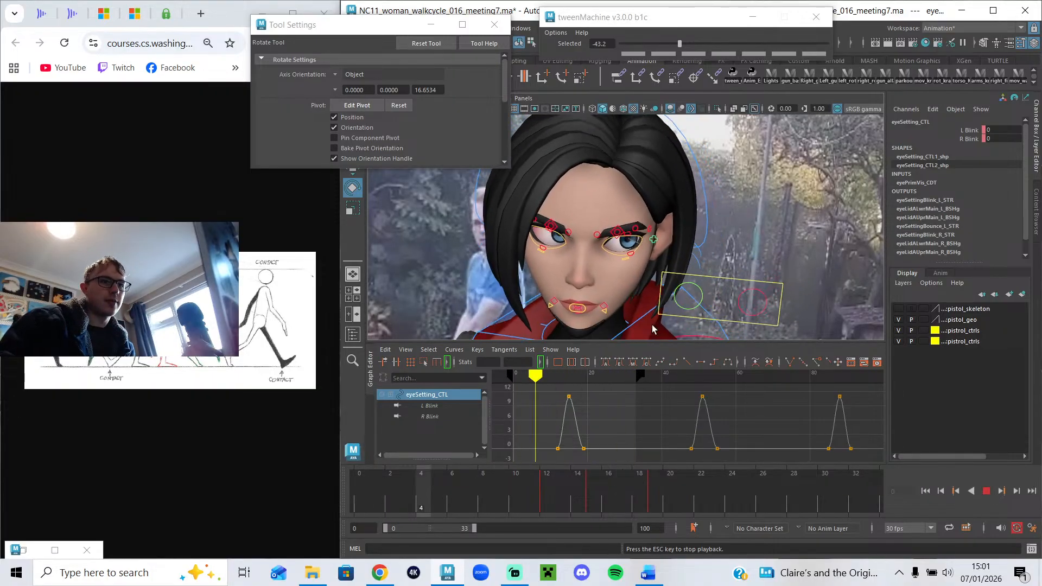
Review the full-body walk playback in the separate perspective view, stop it and minimise that view.
click(24, 551)
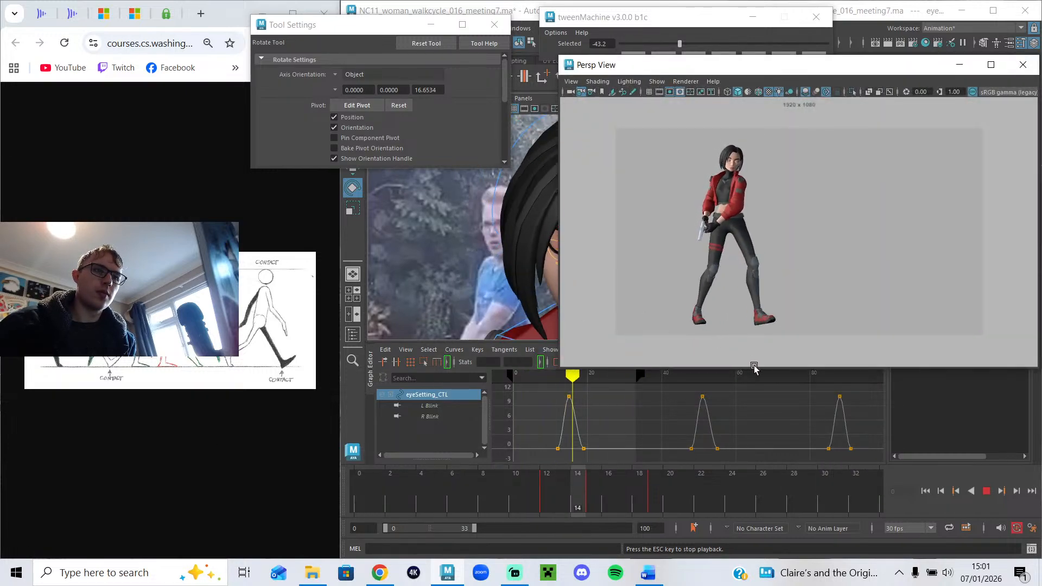
click(988, 494)
click(960, 64)
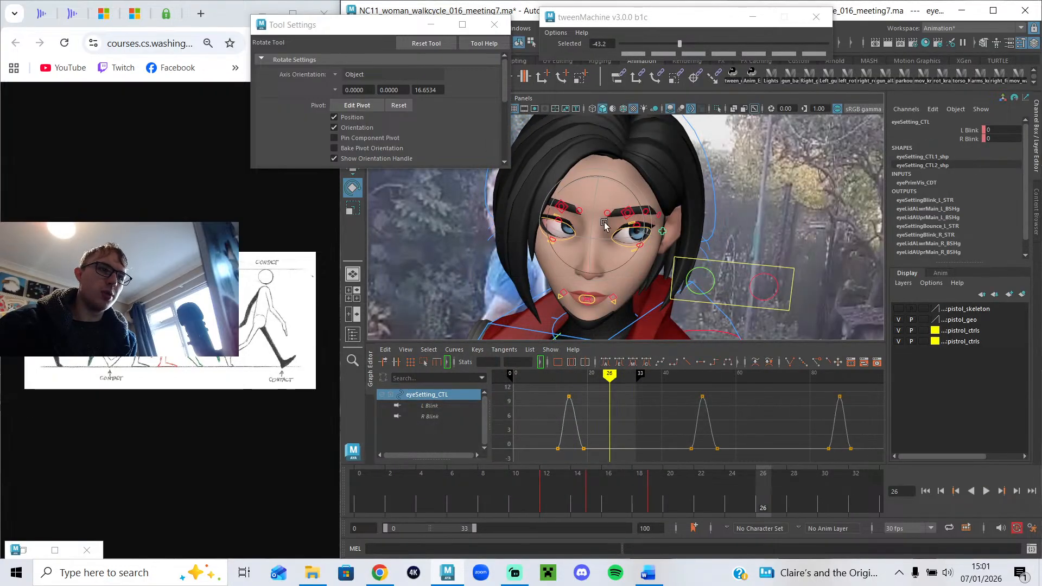
Select both main eyebrow controls and delete their keys at frame 6.
key(q)
click(566, 208)
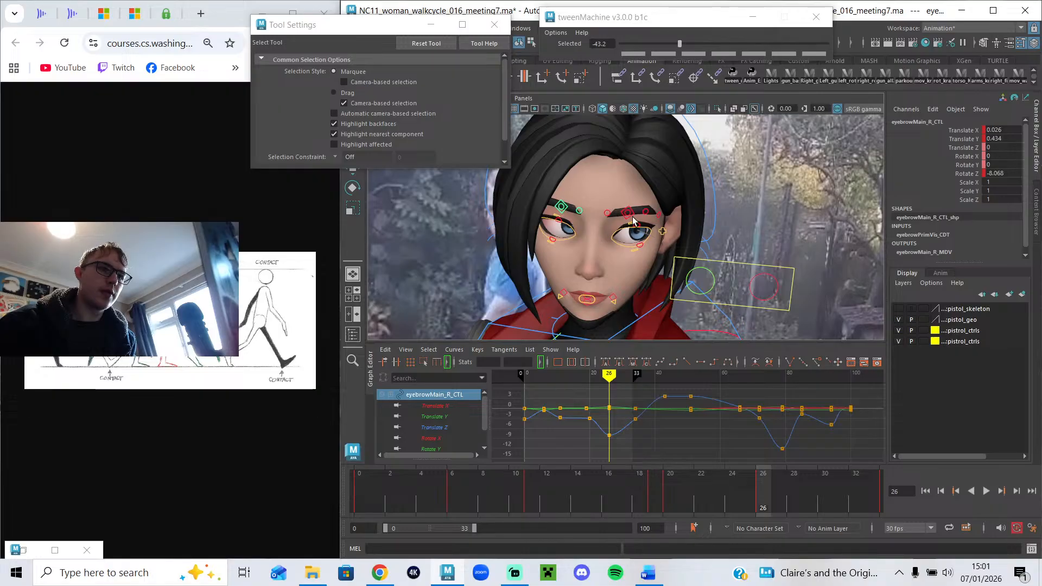
key(Up)
click(563, 216)
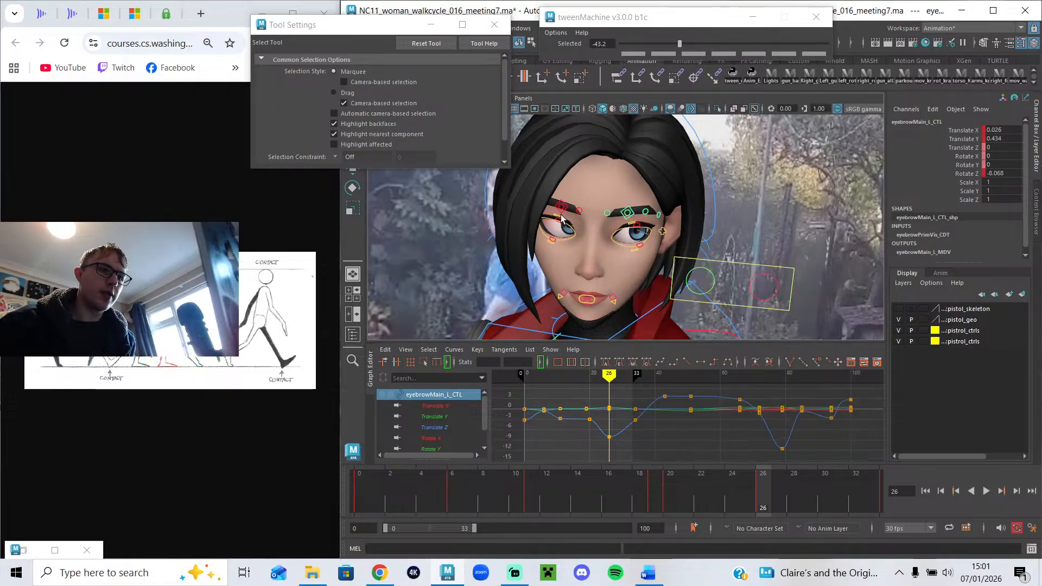
click(565, 216)
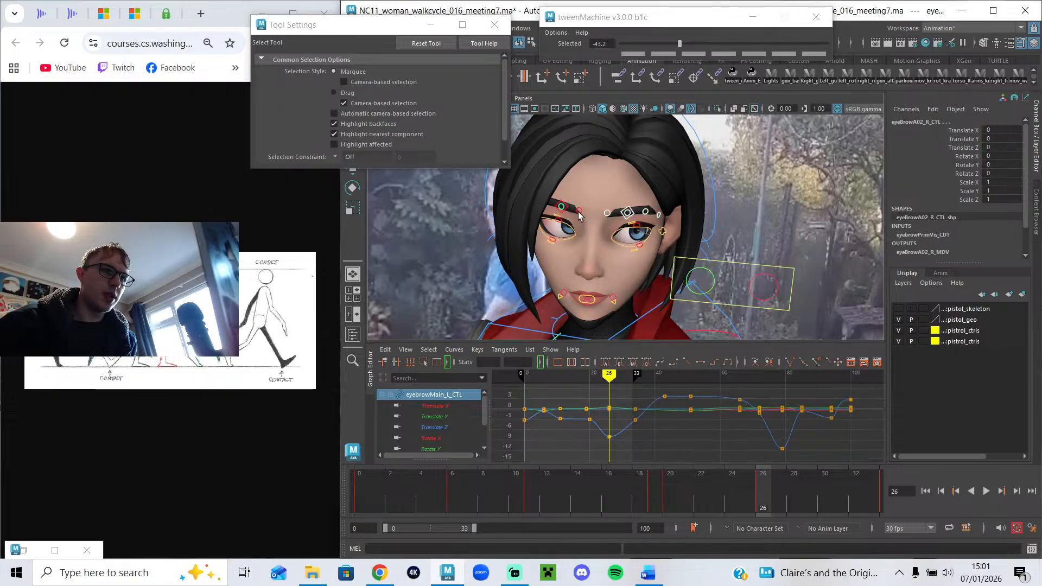
click(607, 217)
click(656, 216)
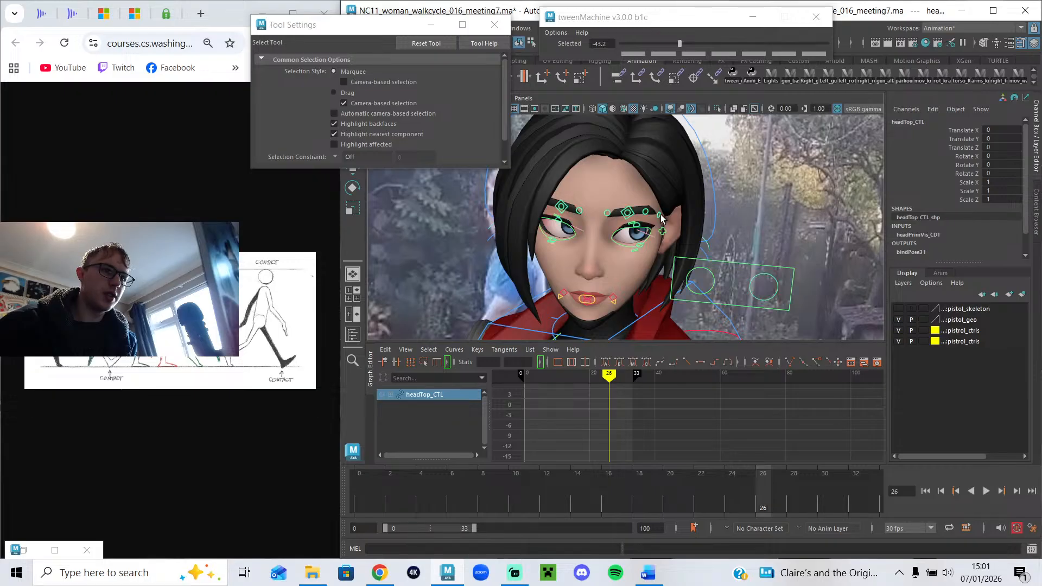
click(622, 223)
shift+click(563, 212)
mouse_move(572, 378)
mouse_down()
mouse_move(535, 389)
mouse_move(543, 391)
mouse_move(530, 376)
mouse_move(543, 380)
mouse_up()
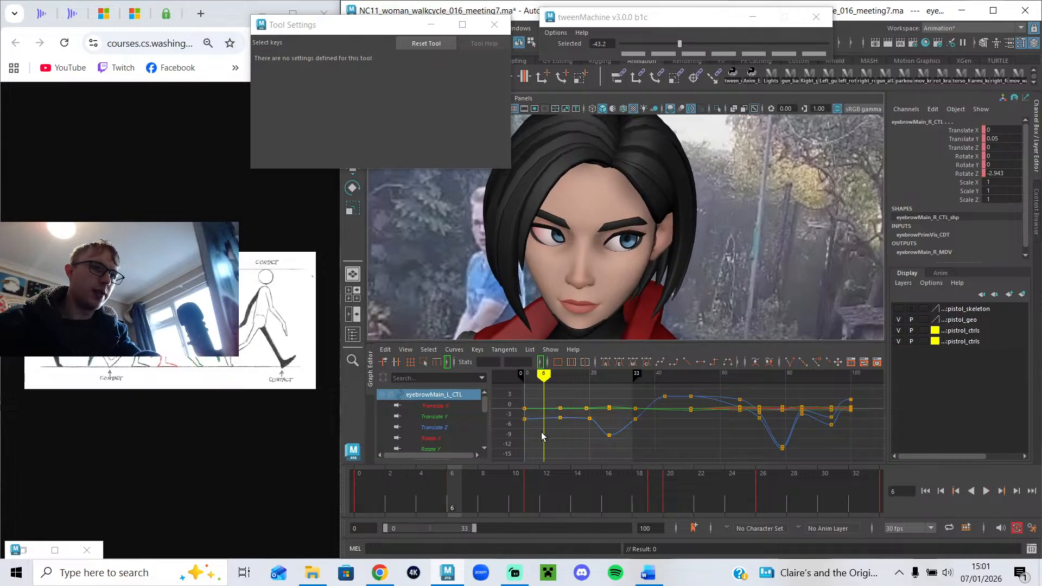
Rotate both main eyebrow controls at frame 11 to a Rotate Z of -5.942.
click(528, 378)
drag(528, 378, 560, 389)
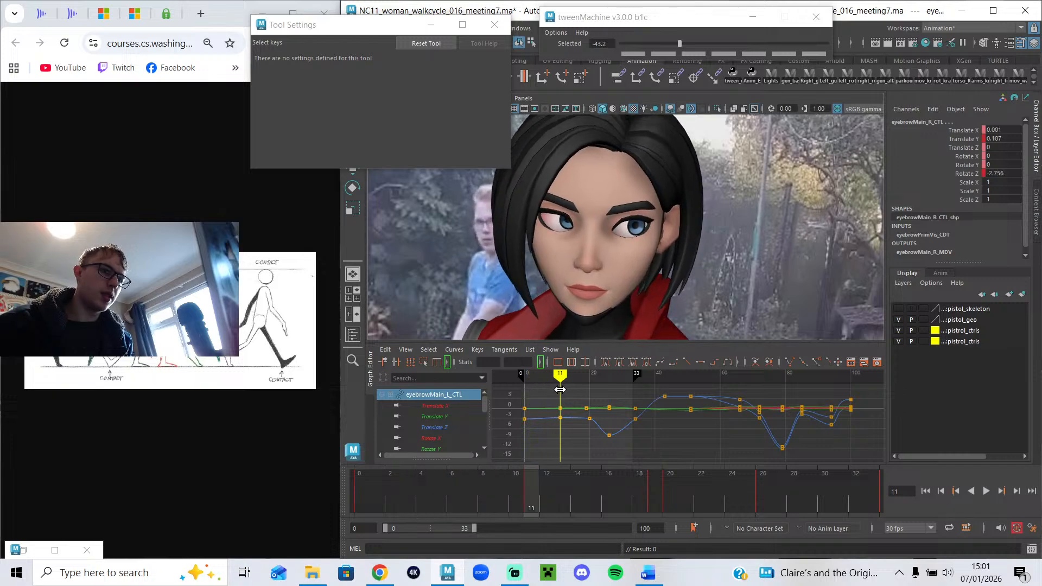
key(e)
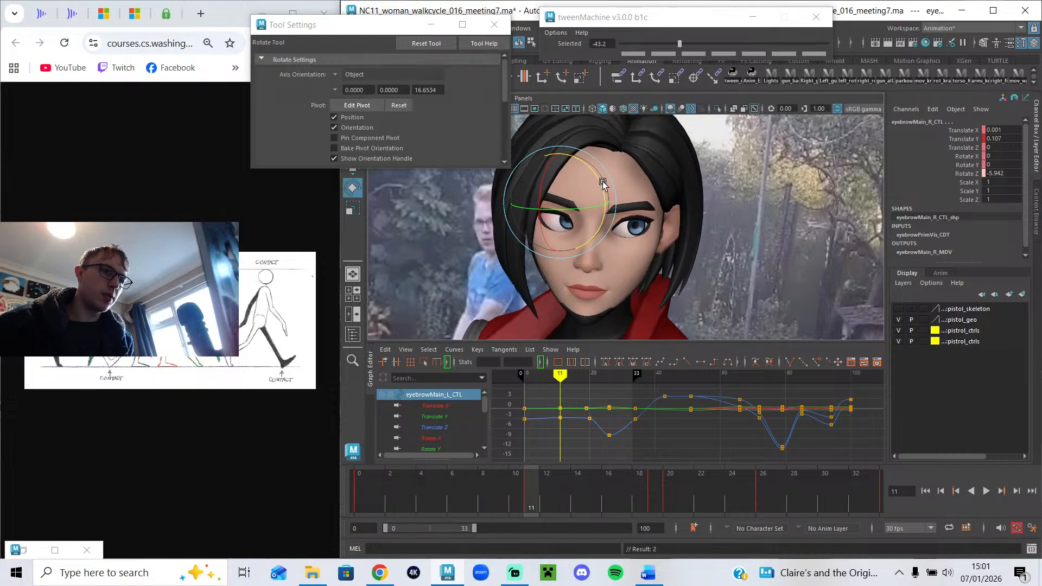
key(w)
key(ctrl+z)
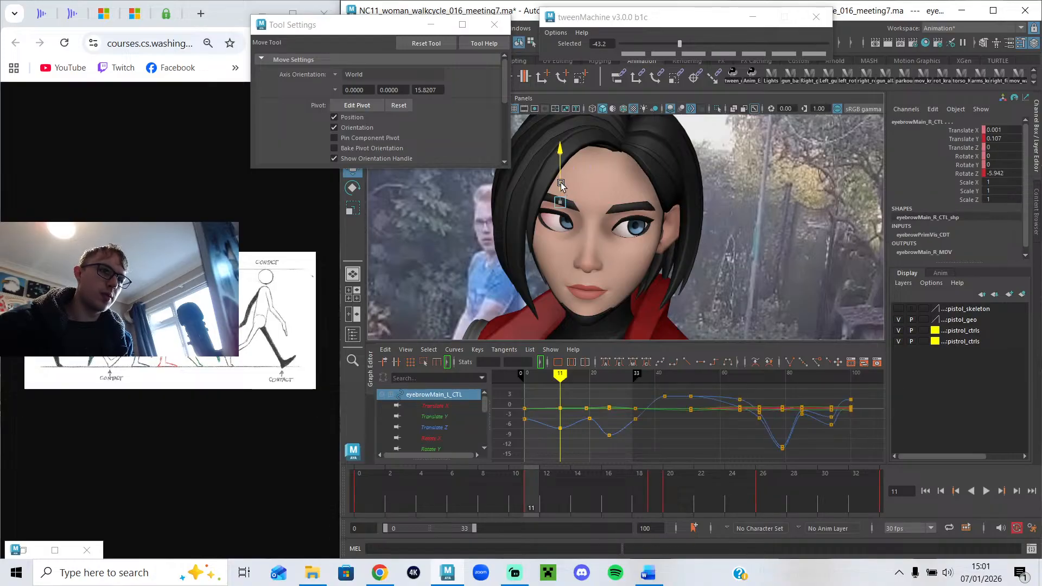
Raise both eyebrow controls at frame 11 to a Translate Y of 0.359 and check the motion around that frame.
click(561, 182)
mouse_move(510, 492)
mouse_down()
mouse_move(361, 497)
mouse_move(531, 509)
mouse_up()
scroll(549, 217, up, 3)
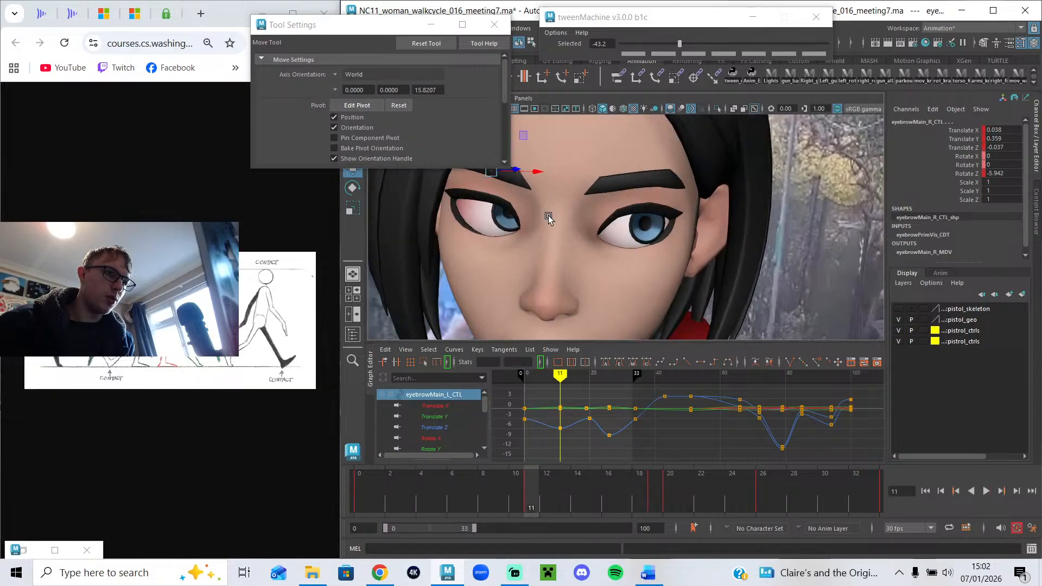
scroll(550, 217, down, 4)
key(alt+v)
Lower the eyebrows for the blink at frame 17, to Translate Y 0.022 and Rotate Z -1.507.
mouse_move(403, 501)
mouse_down()
mouse_move(640, 529)
mouse_move(539, 520)
mouse_move(622, 523)
mouse_up()
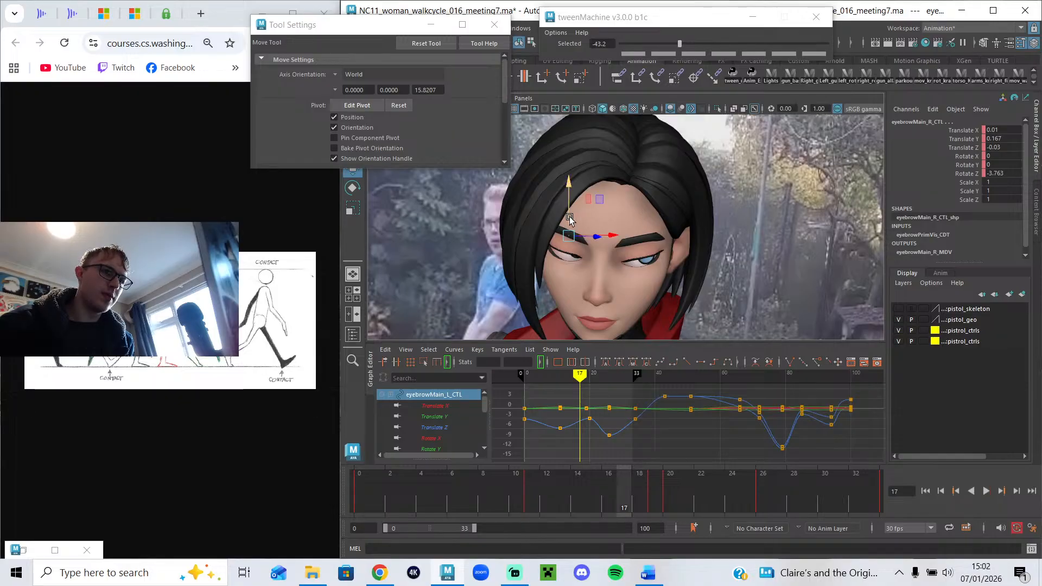
key(e)
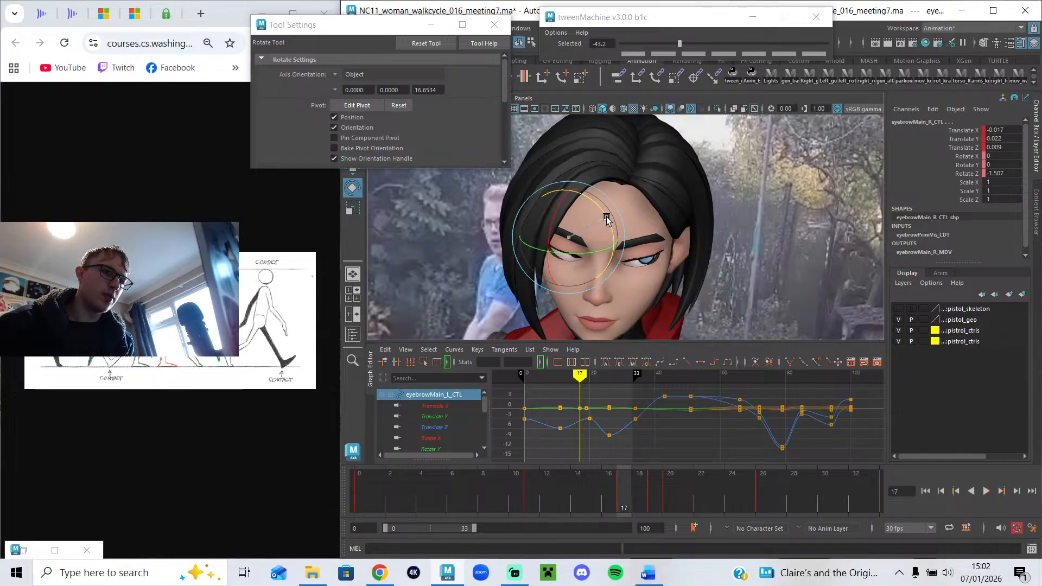
mouse_move(559, 502)
mouse_down()
mouse_move(692, 516)
mouse_move(490, 505)
mouse_move(642, 513)
mouse_move(553, 511)
mouse_move(614, 514)
mouse_move(582, 510)
mouse_move(610, 514)
mouse_move(597, 515)
mouse_move(556, 507)
mouse_move(678, 509)
mouse_move(624, 512)
mouse_up()
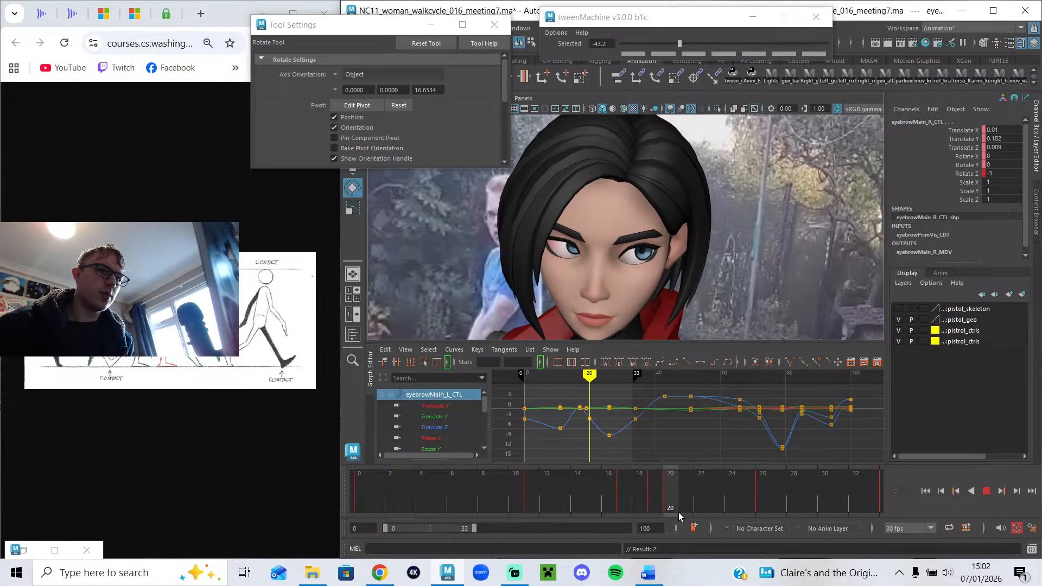
Raise both eyebrow controls at frame 26 to a Translate Y of 0.583 and play back the animation.
drag(708, 515, 773, 527)
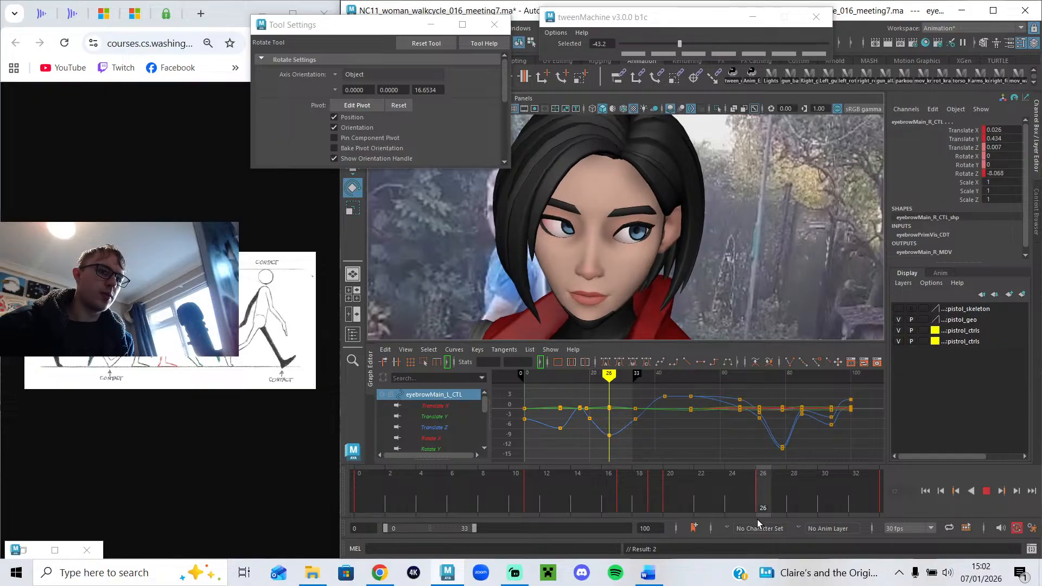
key(w)
drag(562, 194, 562, 181)
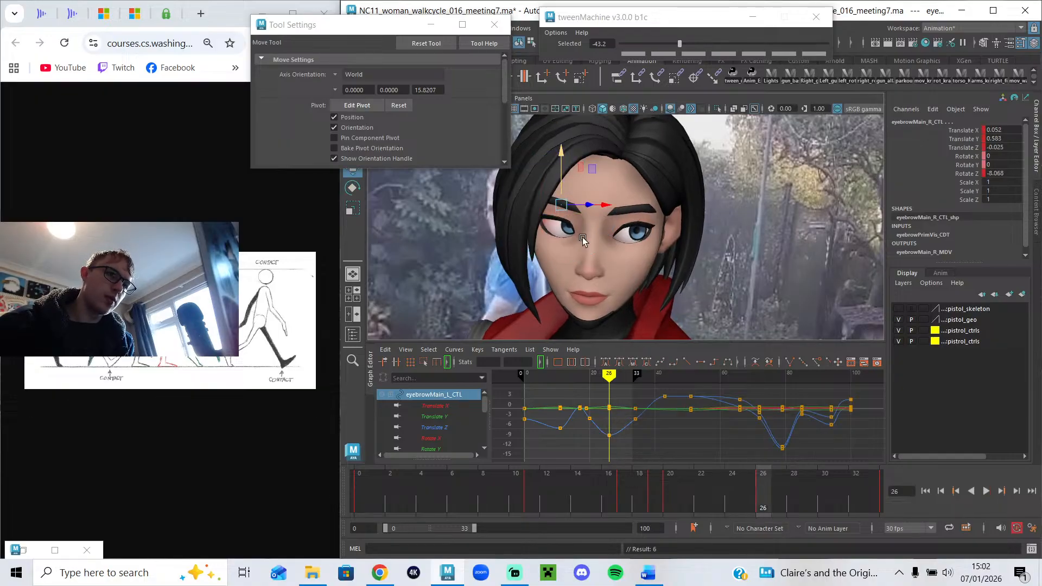
key(alt+v)
click(986, 490)
click(988, 490)
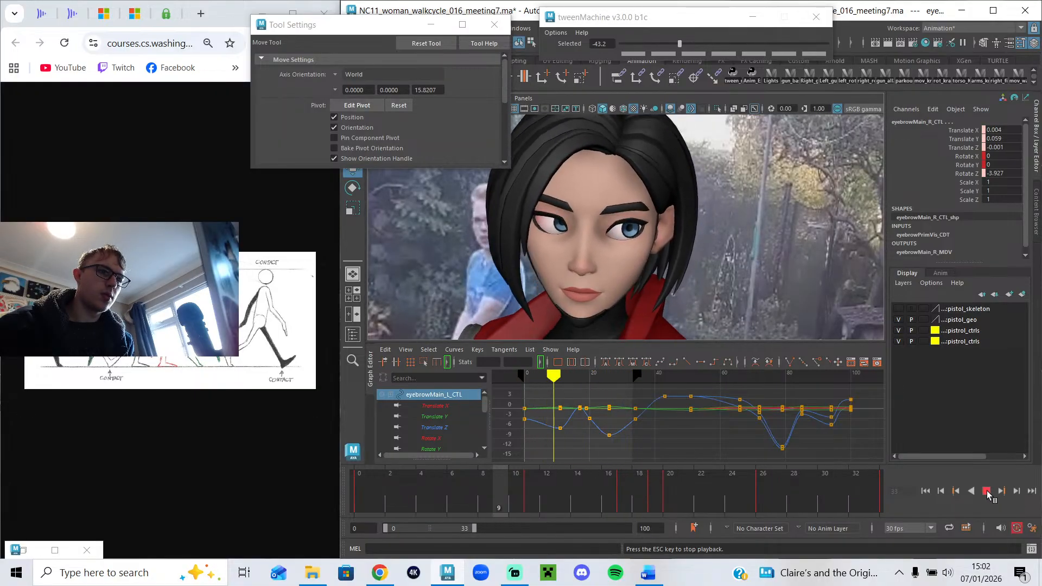
click(986, 491)
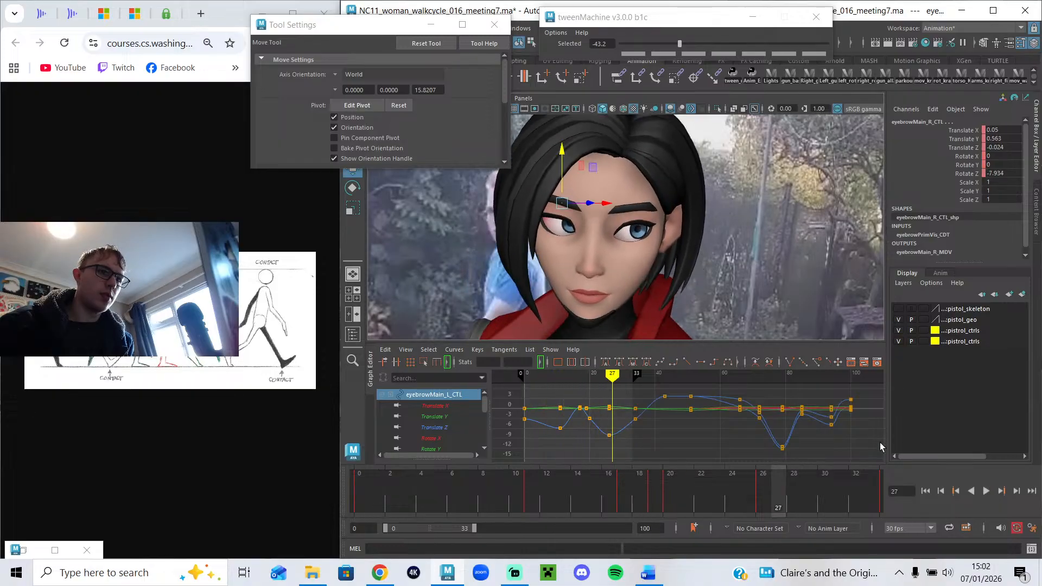
Try redirecting the gaze at frame 27 by moving the eye control, judging it in the enlarged perspective view.
click(660, 257)
scroll(608, 271, up, 4)
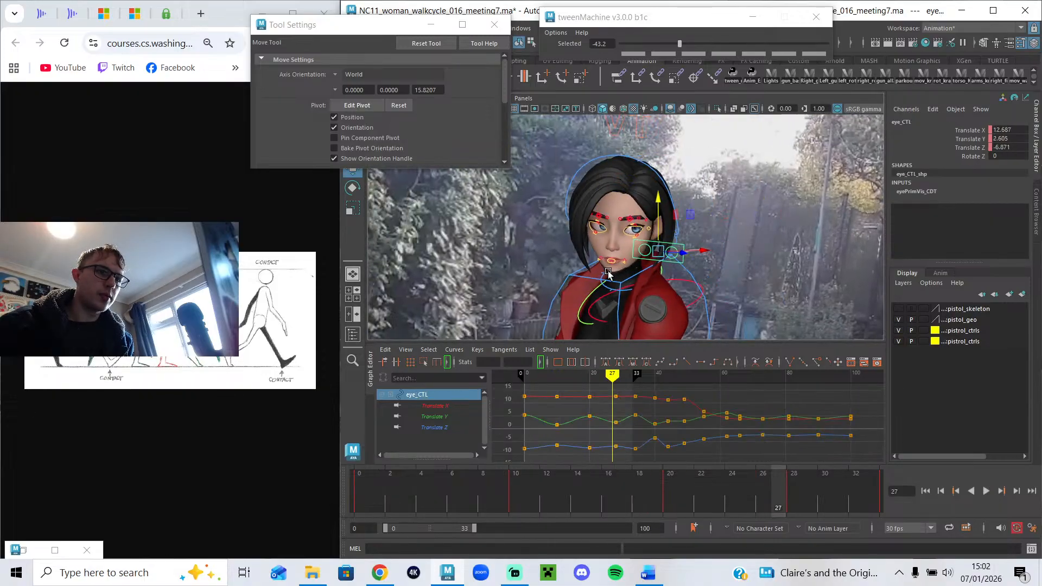
alt+drag(607, 272, 522, 291)
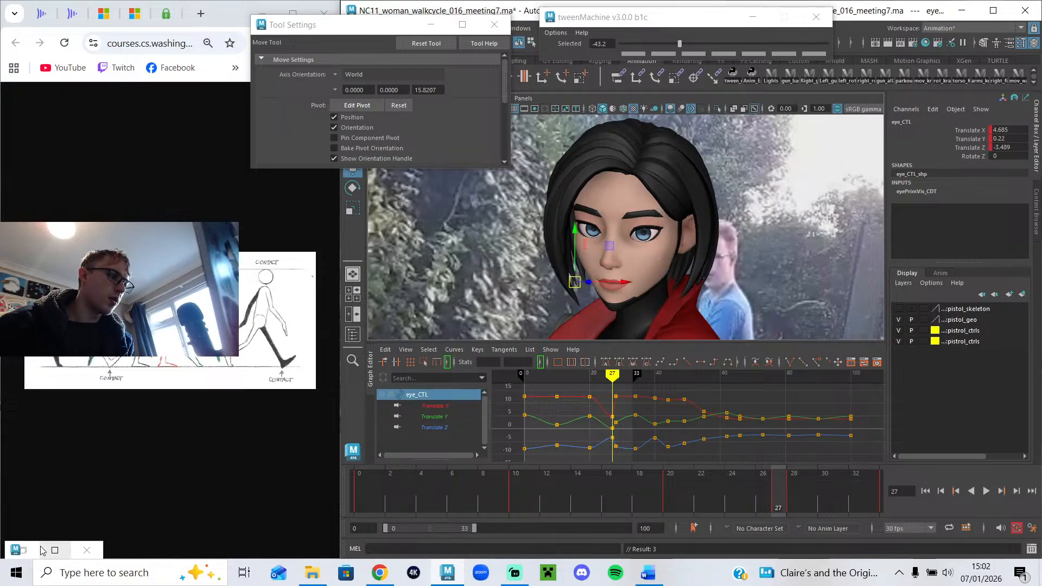
click(54, 550)
drag(562, 369, 171, 495)
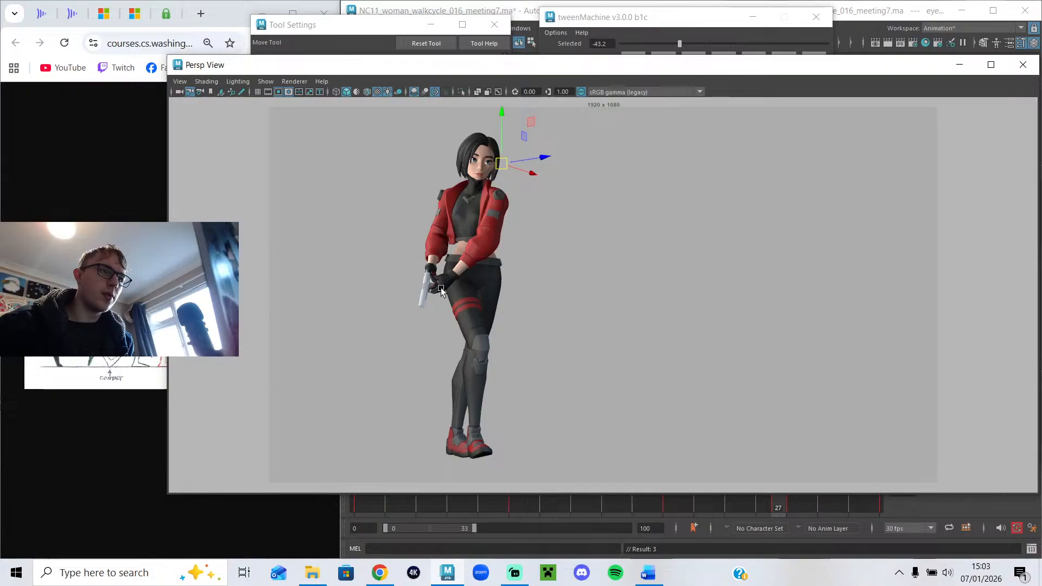
drag(505, 164, 469, 161)
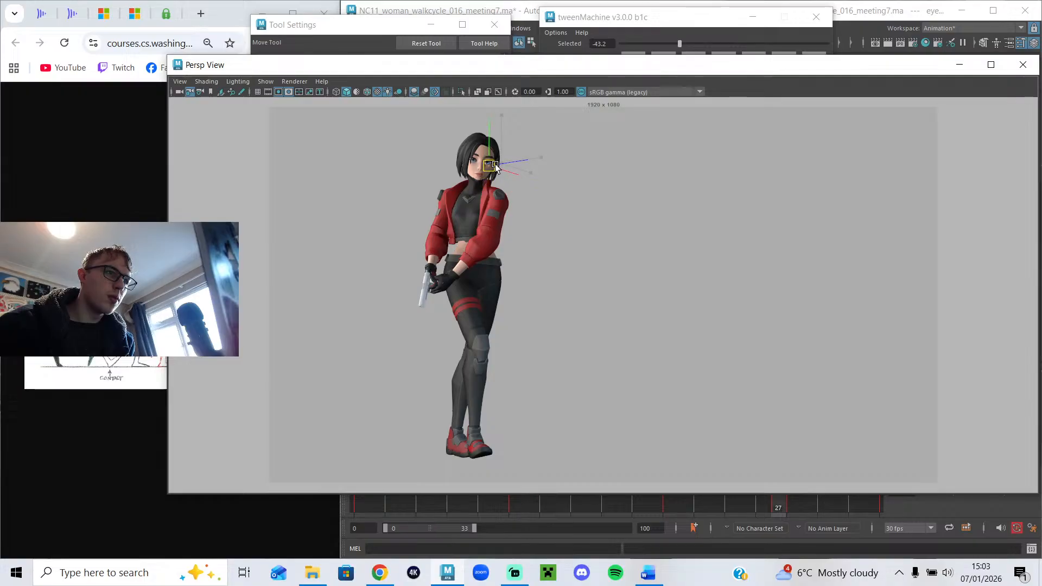
Move and shrink the perspective view window and delete the eye control's key at frame 27.
drag(872, 70, 800, 39)
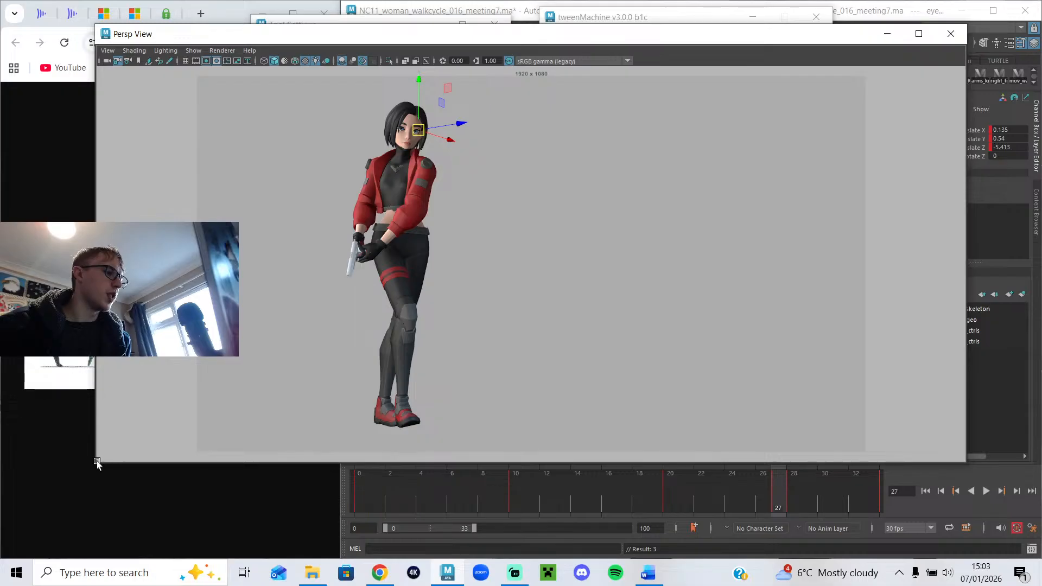
drag(96, 465, 410, 344)
right_click(769, 497)
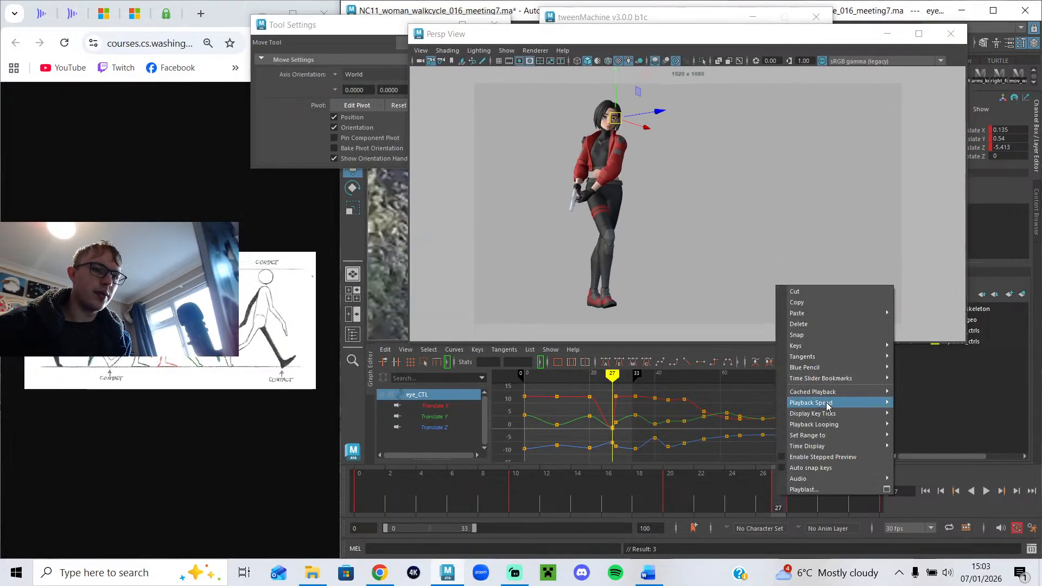
click(818, 325)
Test the eye control's Z rotation at frame 33 and place the perspective view window clear of the timeline.
drag(752, 481, 887, 517)
key(e)
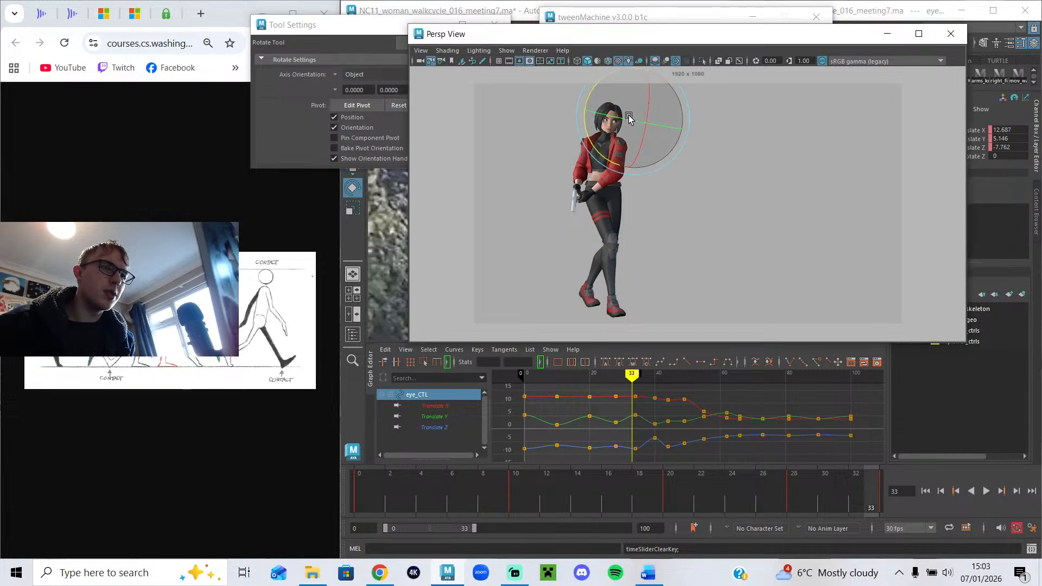
drag(743, 45, 528, 362)
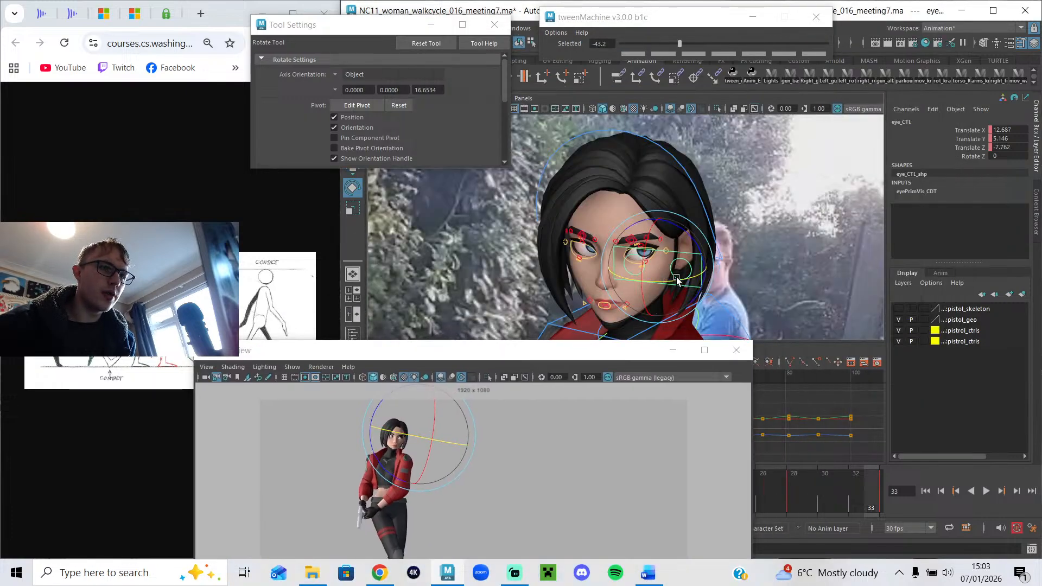
ctrl+drag(1002, 155, 1014, 156)
key(alt+1)
drag(588, 355, 359, 26)
Try different Rotate Z values on the eye control at frame 19, ending at -4.
key(alt+v)
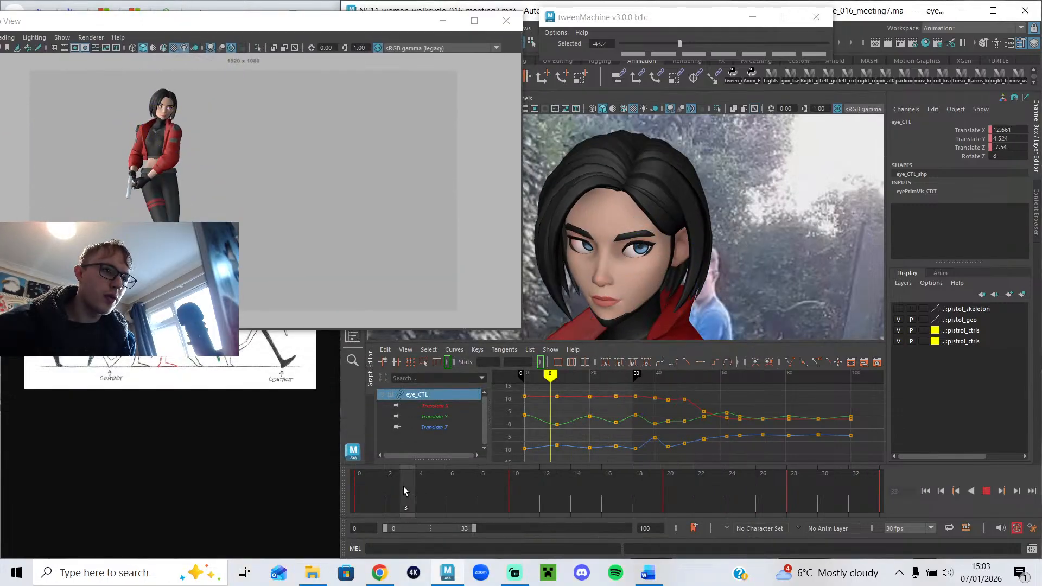
drag(521, 510, 655, 524)
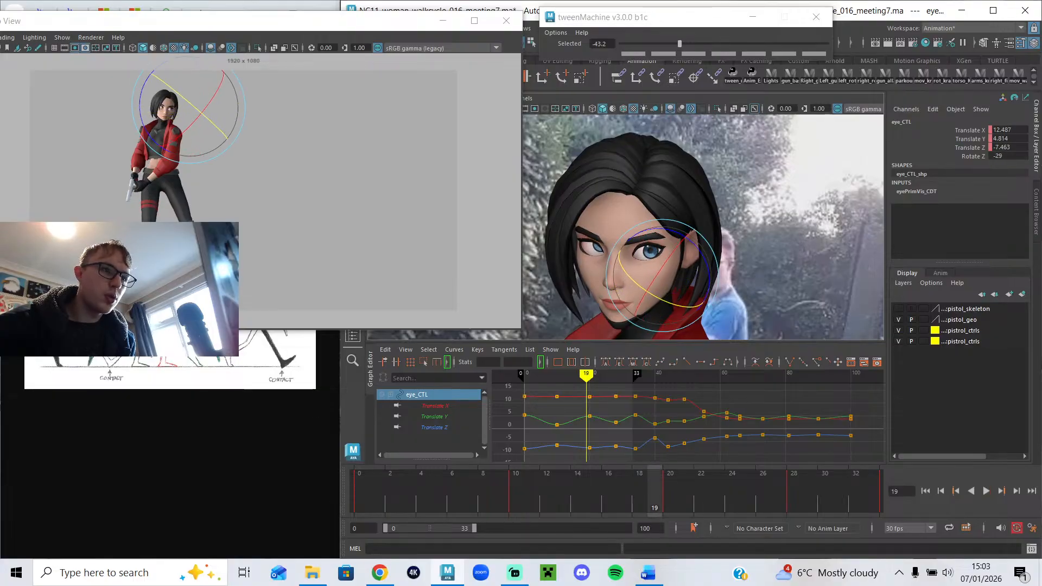
ctrl+drag(1009, 157, 994, 157)
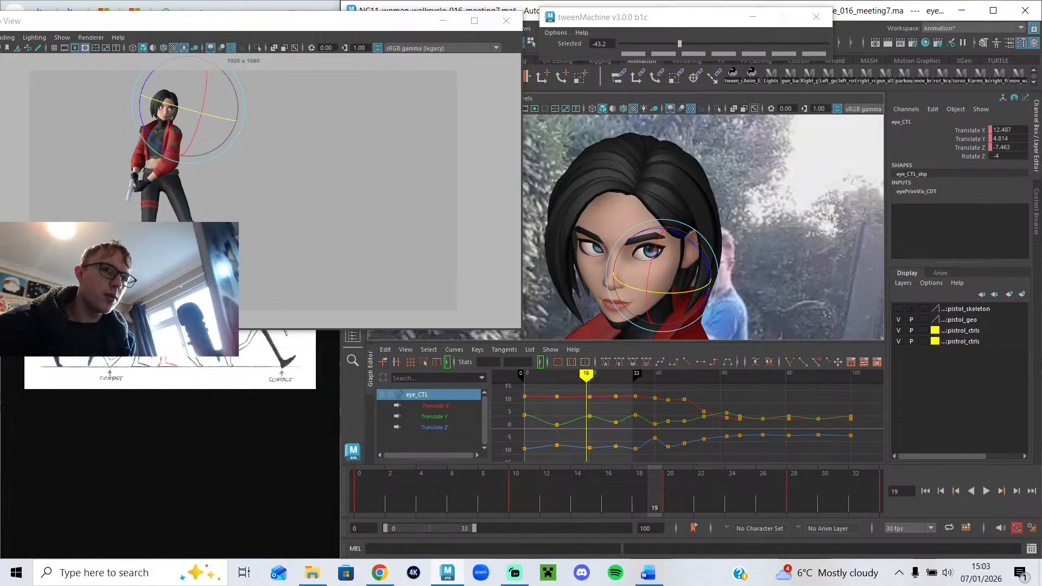
At frame 3, move the eye control to Translate X 10.748, Y 4.773, Z -6.102, set Rotate Z to 10 and play back.
drag(594, 491, 402, 487)
key(w)
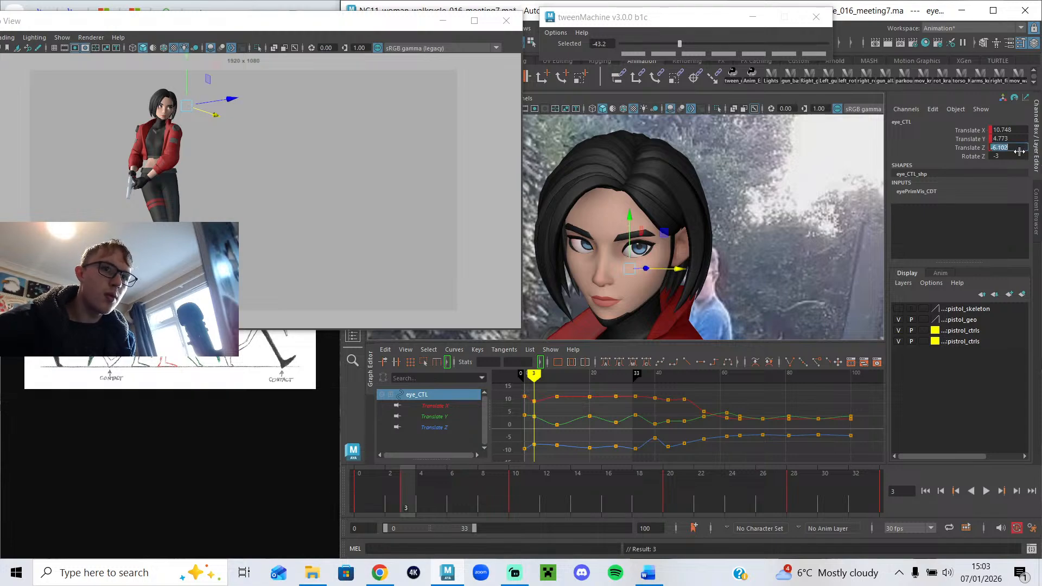
key(e)
drag(681, 232, 538, 299)
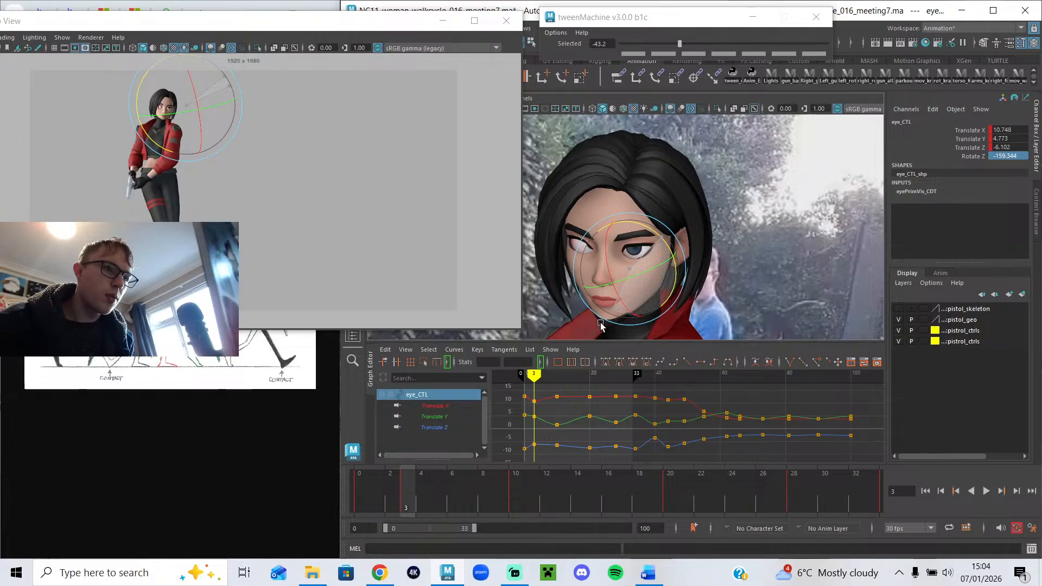
drag(607, 330, 647, 226)
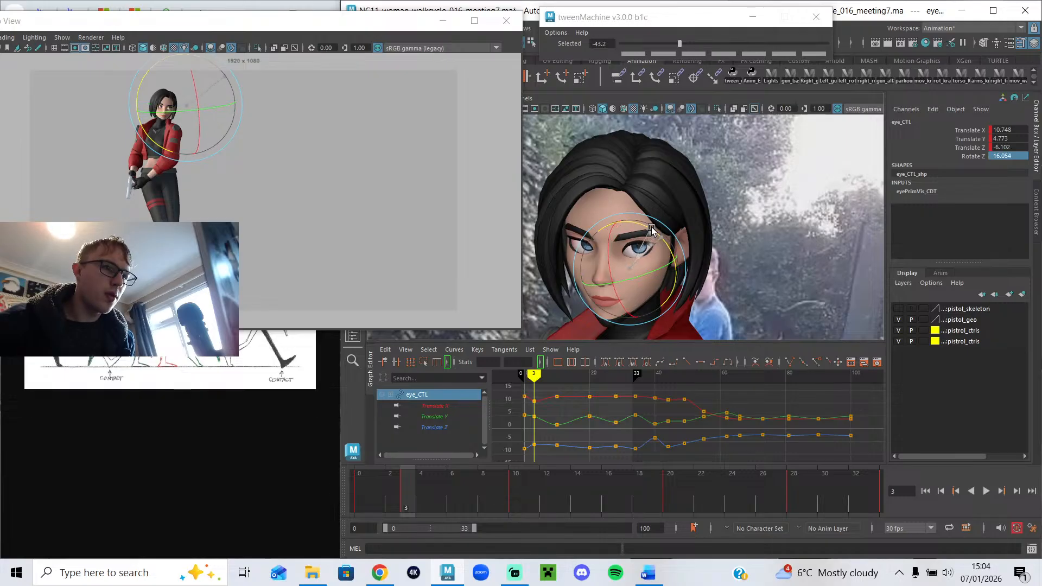
drag(651, 226, 658, 233)
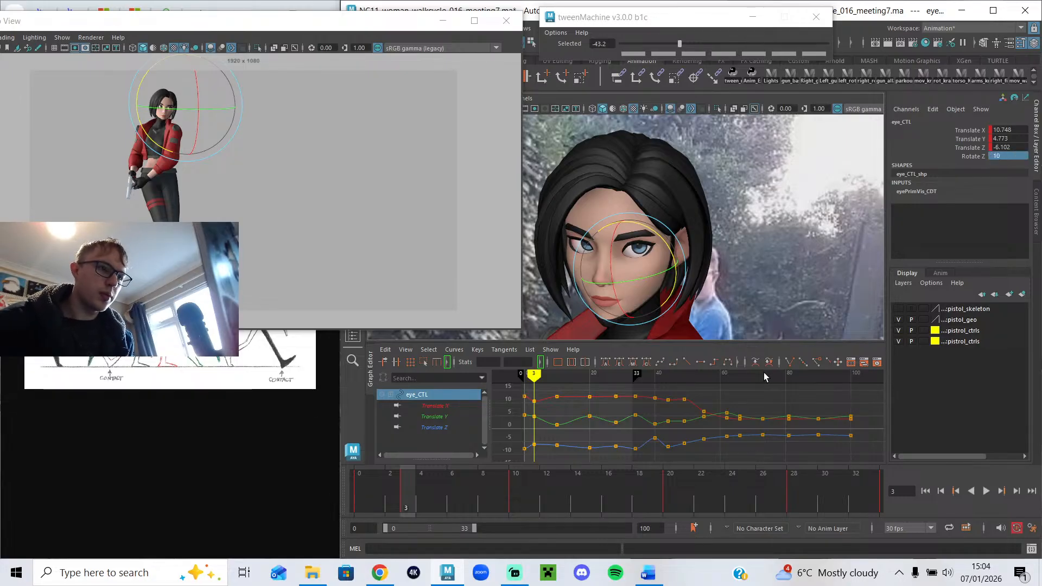
key(alt+v)
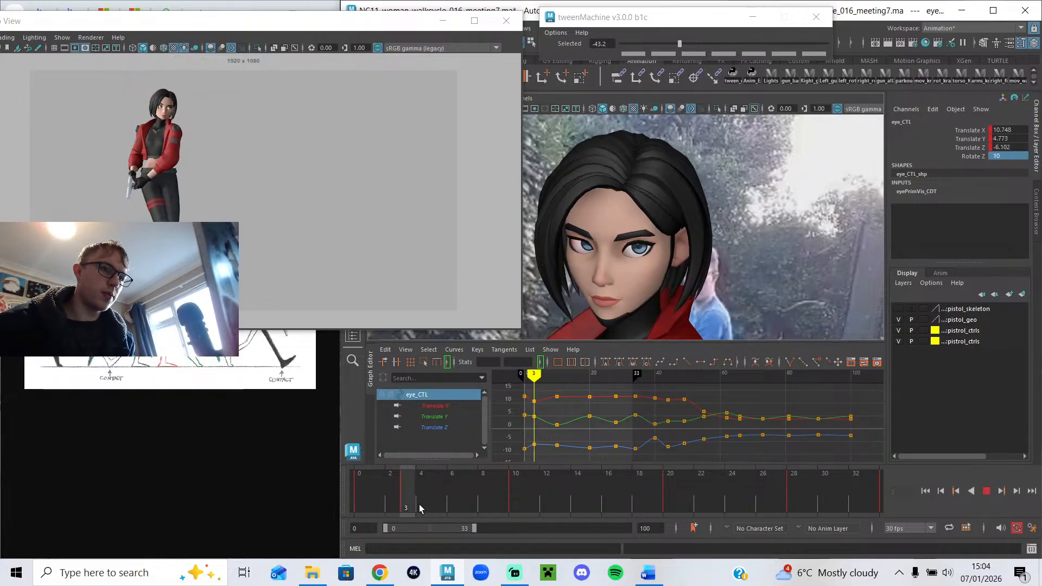
key(alt+v)
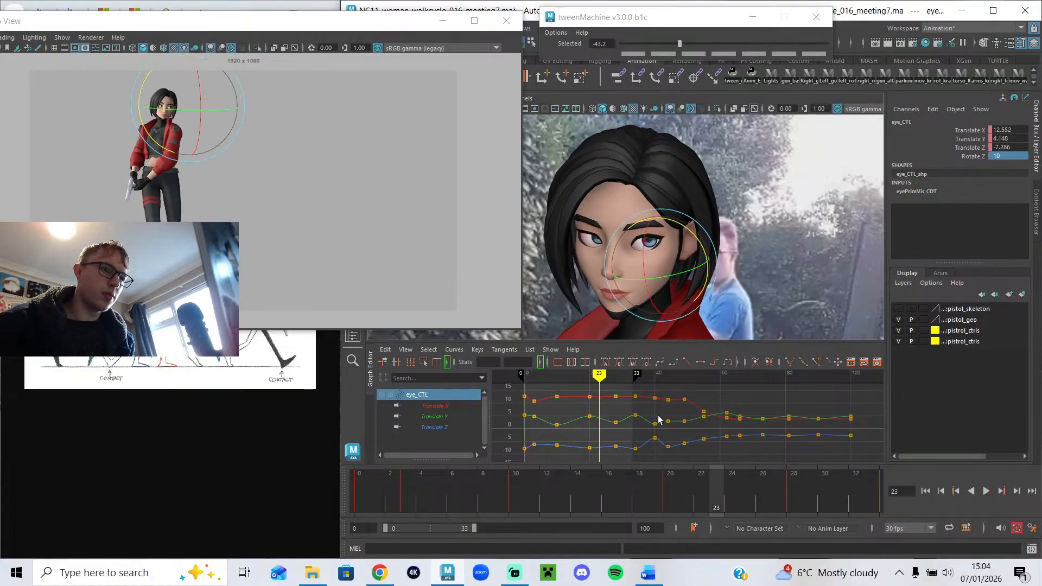
Reposition and enlarge the perspective view window to show the full figure and play back the walk cycle.
drag(420, 24, 956, 124)
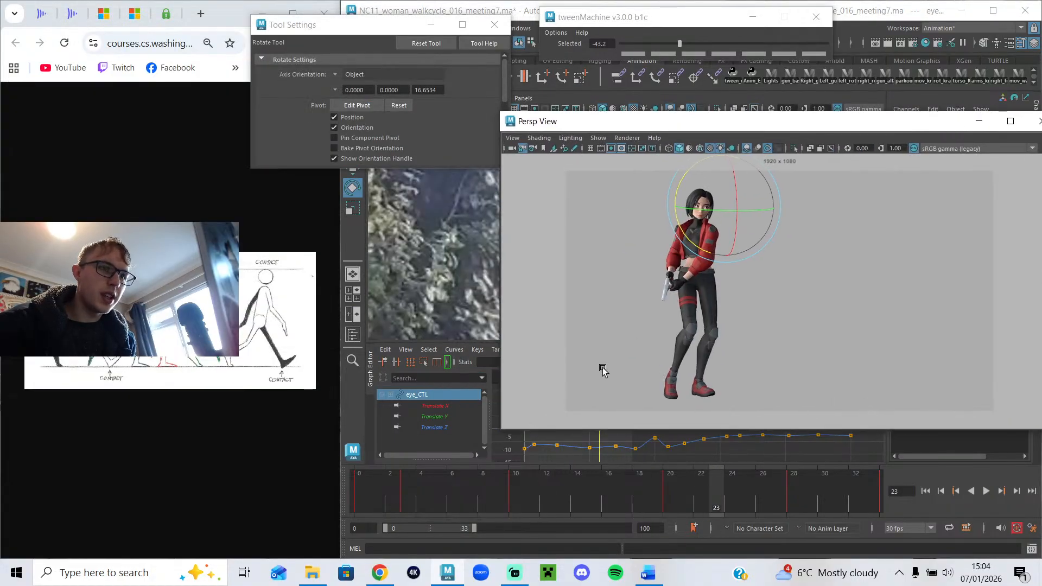
drag(496, 433, 214, 552)
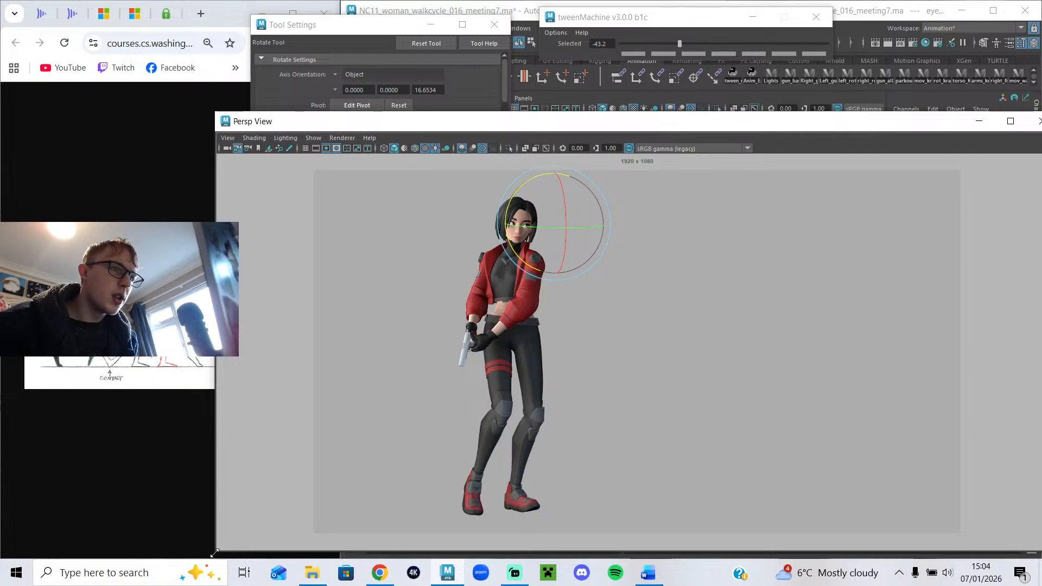
key(q)
drag(583, 123, 511, 42)
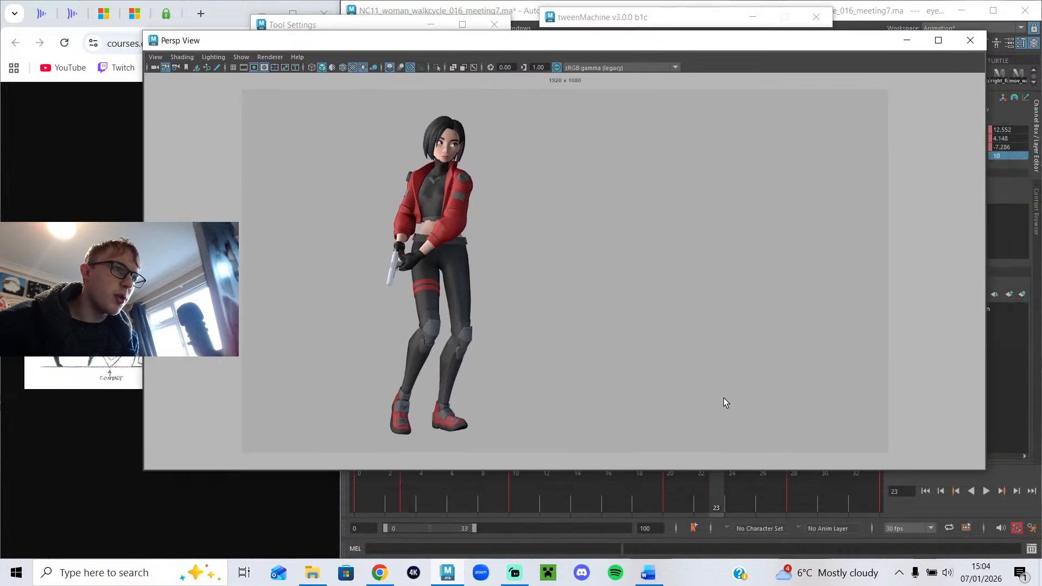
click(987, 491)
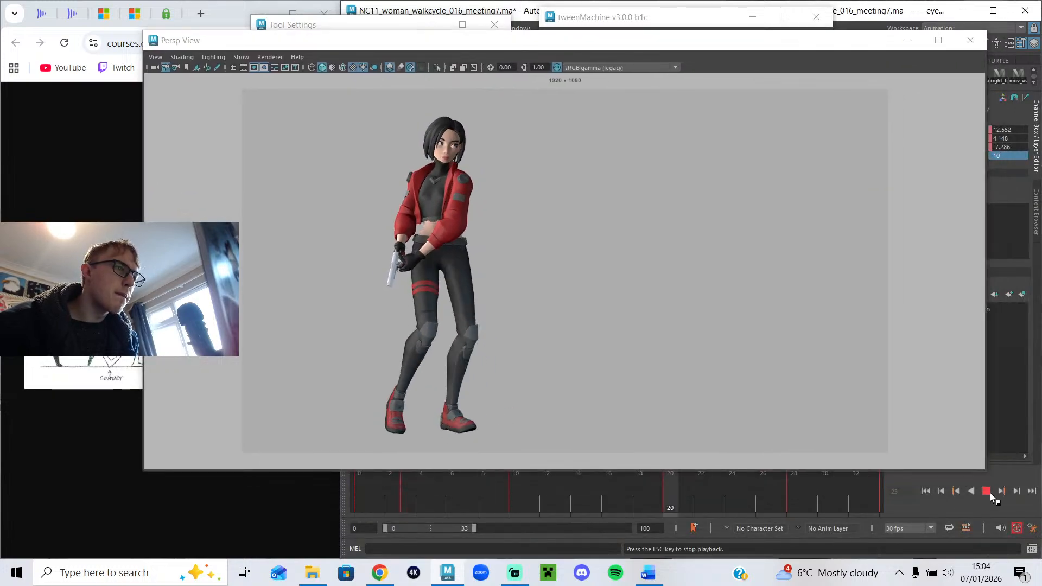
click(988, 492)
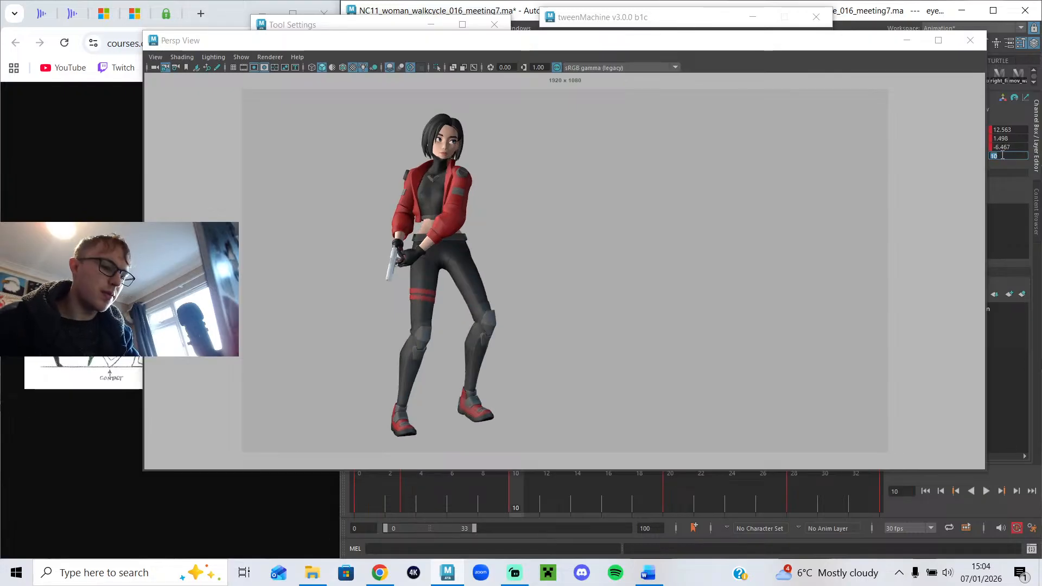
Reset the eye control's Rotate Z to 0, review the playback and shrink the perspective view window out of the way.
click(987, 491)
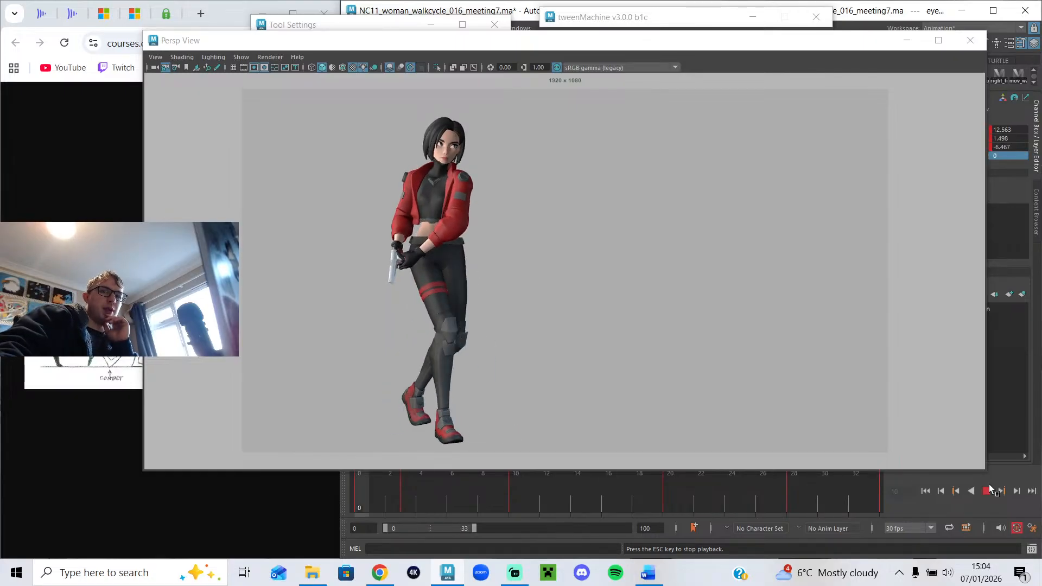
click(989, 486)
drag(987, 474, 608, 320)
drag(462, 40, 317, 81)
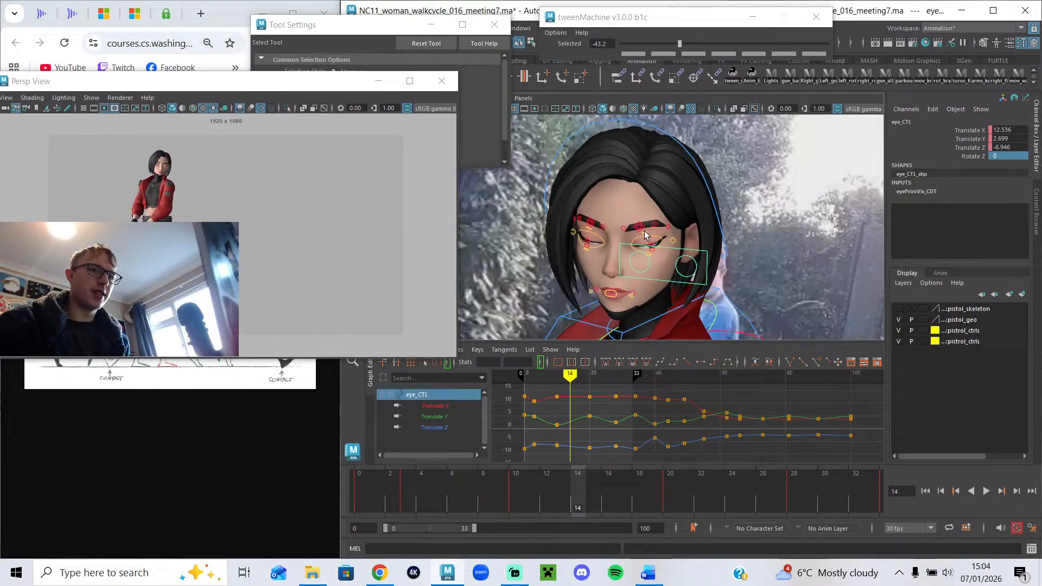
Select both main eyebrow controls and frame only the Translate Y curve of the right one in the graph editor.
click(645, 232)
click(596, 227)
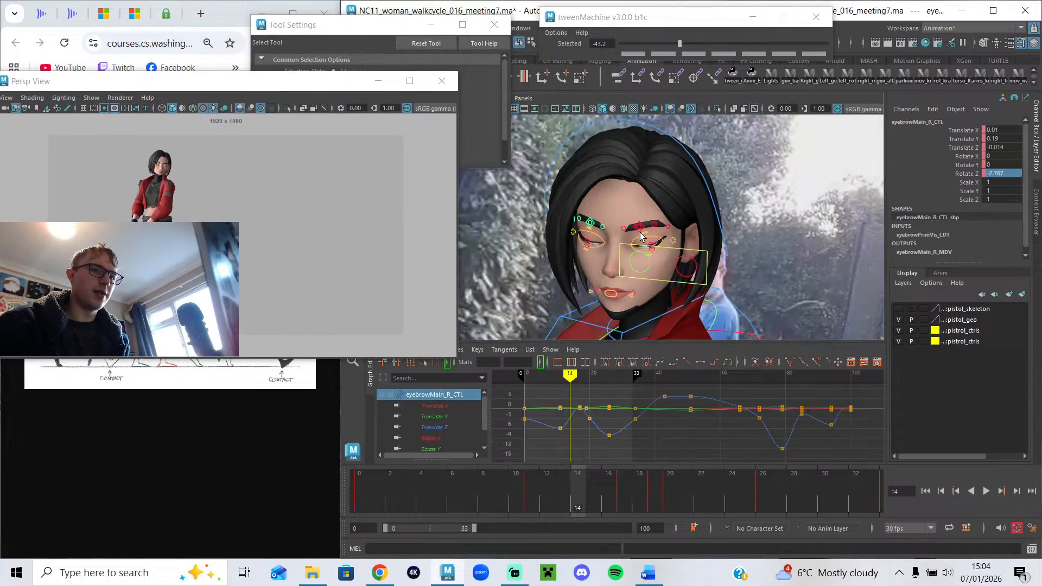
click(434, 416)
key(f)
alt+middle_drag(579, 433, 654, 442)
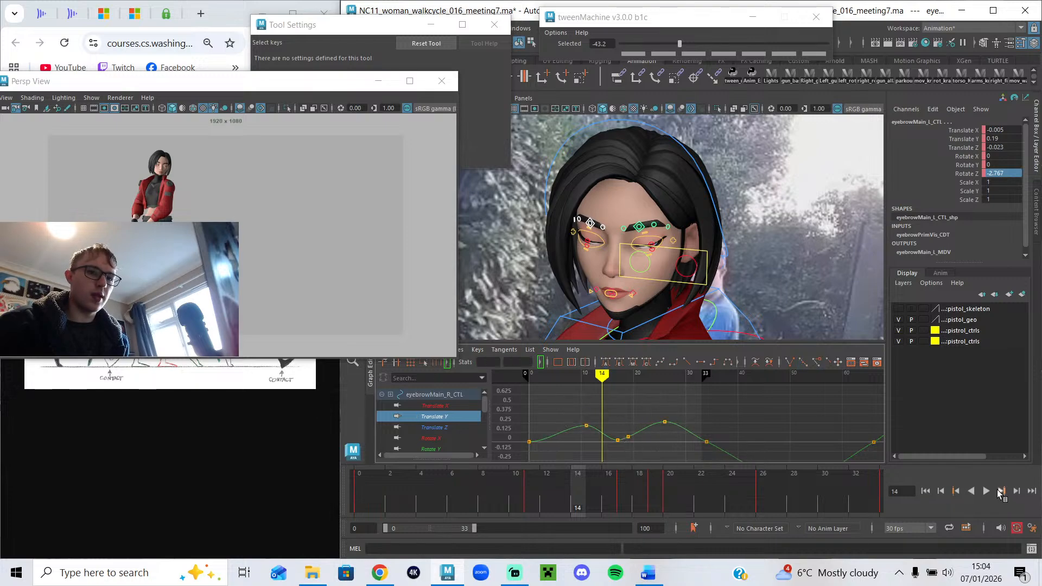
Extend the playback range to frame 100 and review the whole facial animation.
click(991, 491)
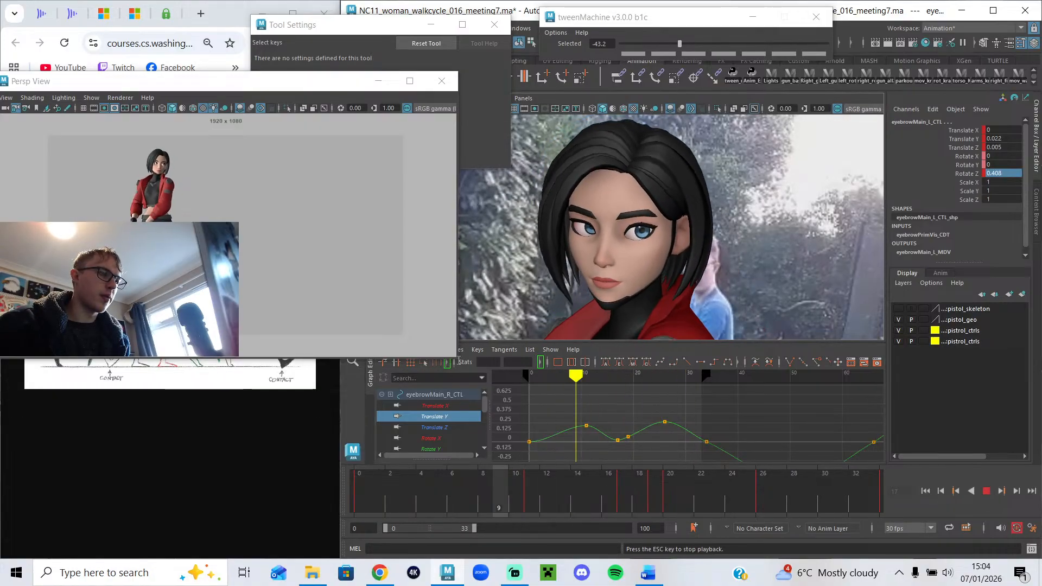
mouse_move(457, 358)
mouse_down()
mouse_move(533, 365)
mouse_move(759, 503)
mouse_move(504, 395)
mouse_move(471, 369)
mouse_up()
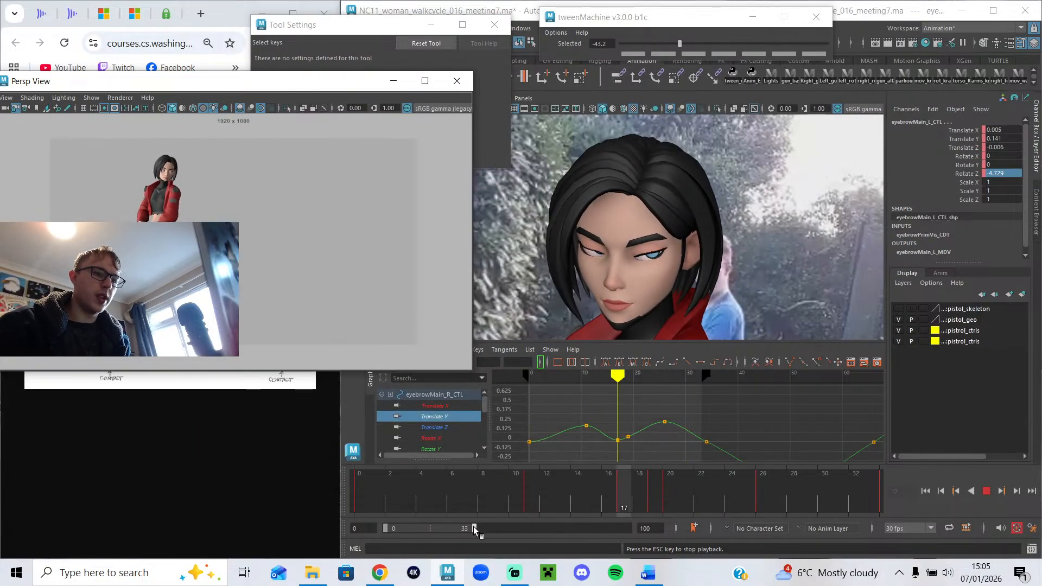
drag(474, 530, 816, 522)
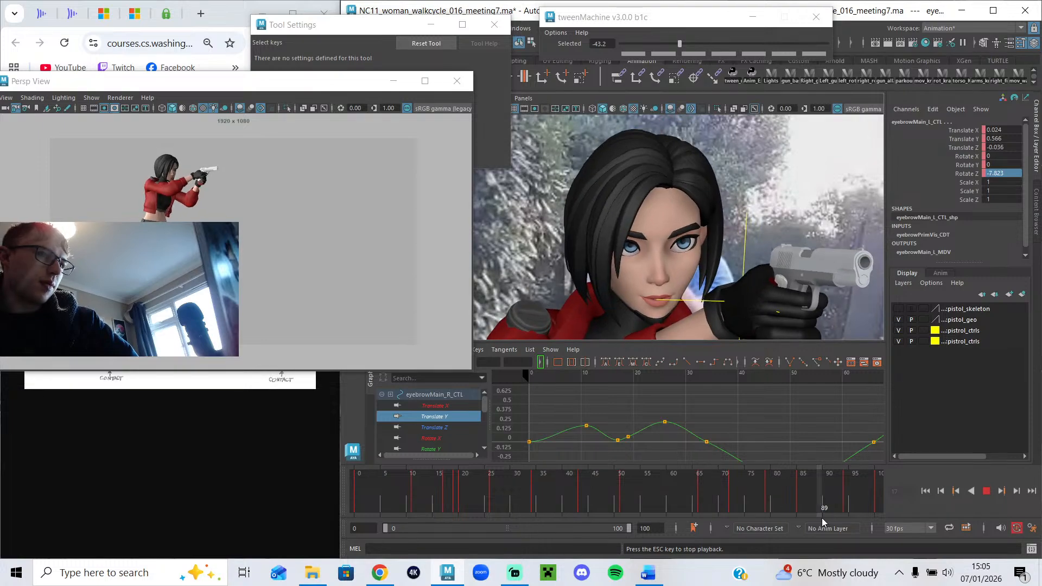
click(990, 493)
mouse_move(726, 480)
mouse_down()
mouse_move(655, 477)
mouse_move(712, 471)
mouse_move(888, 491)
mouse_move(655, 476)
mouse_move(460, 489)
mouse_move(381, 483)
mouse_move(471, 471)
mouse_move(480, 490)
mouse_move(426, 496)
mouse_move(439, 499)
mouse_up()
At frame 0, move the right eye control to Translate X -2.25, Y -2.135 and key its translation.
key(alt+1)
click(648, 273)
drag(512, 481, 344, 507)
key(w)
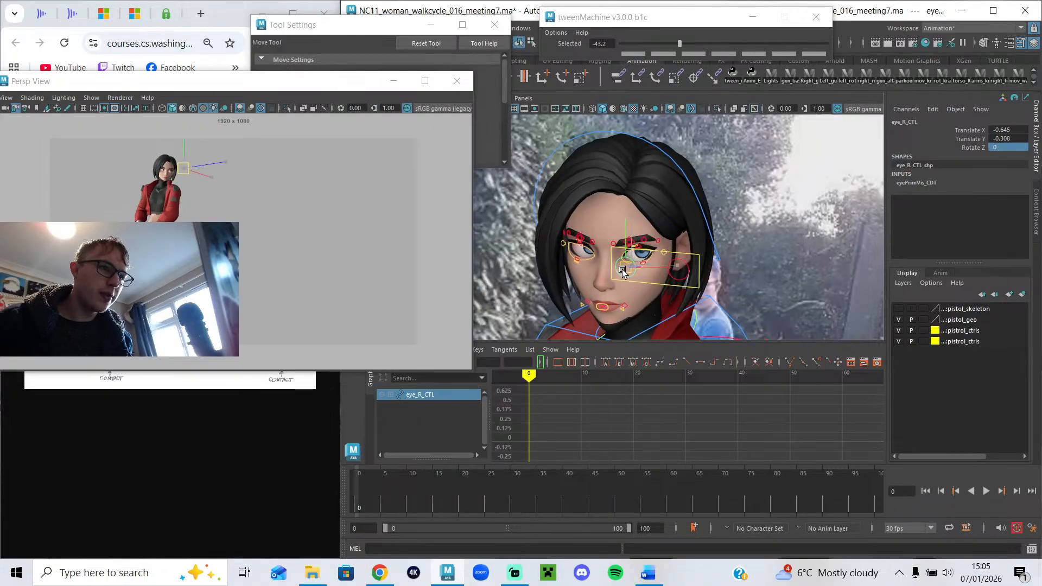
drag(607, 288, 622, 279)
key(alt+1)
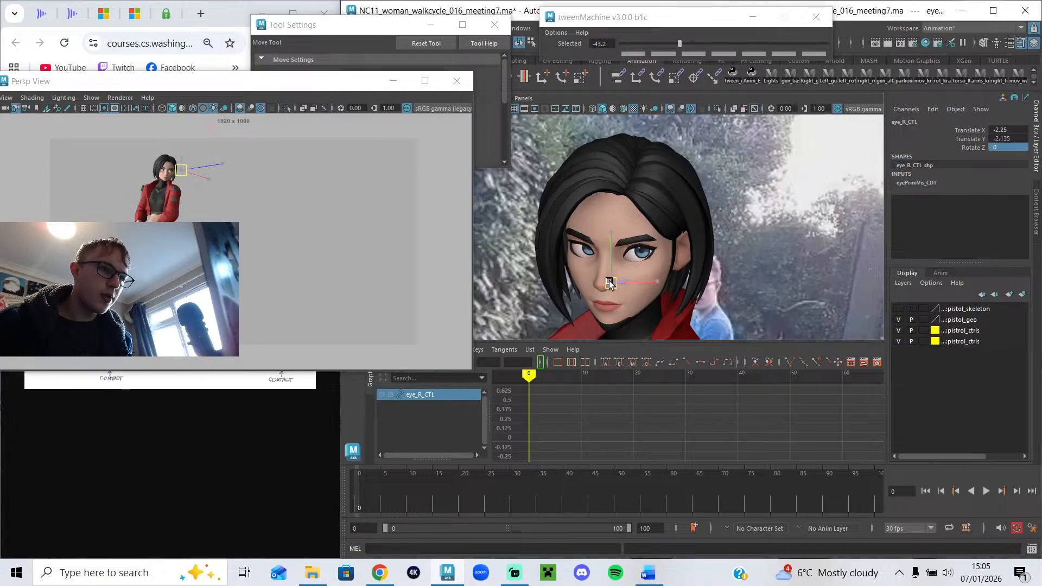
key(shift+w)
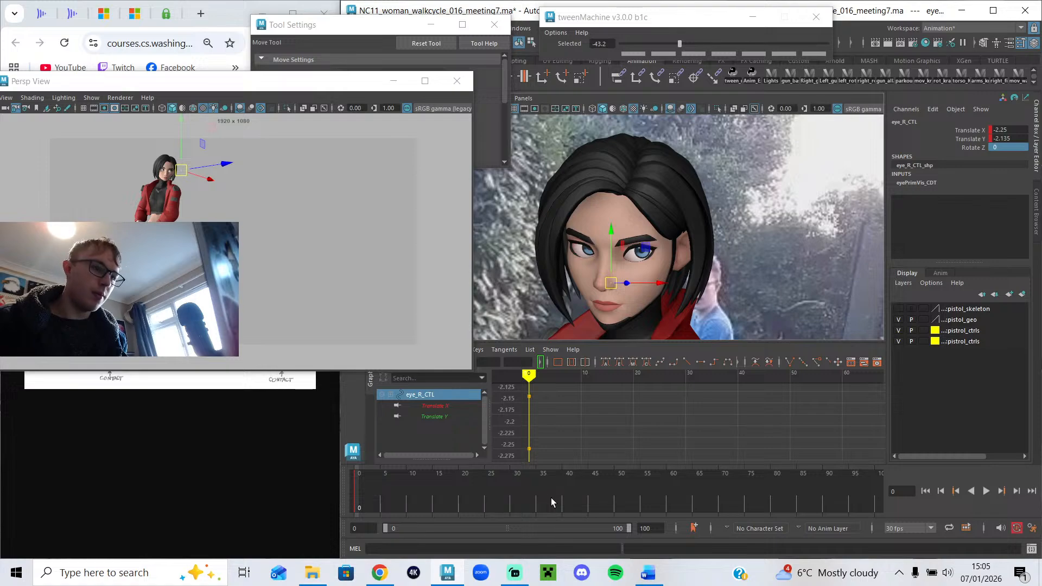
Key the right eye control's translation at frame 34 and play back to check the eye direction.
click(534, 499)
key(shift+w)
key(alt+v)
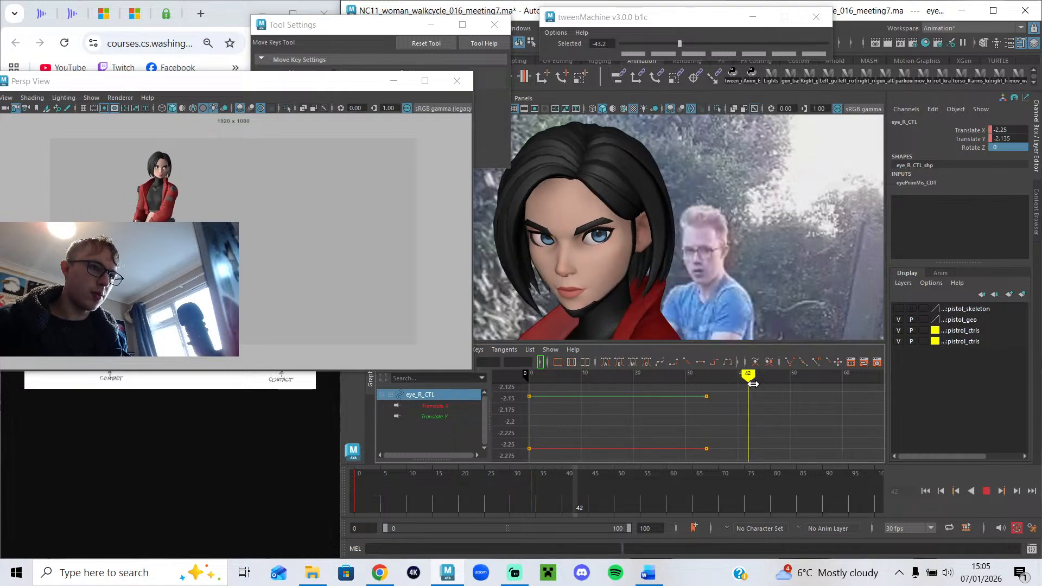
drag(769, 386, 863, 394)
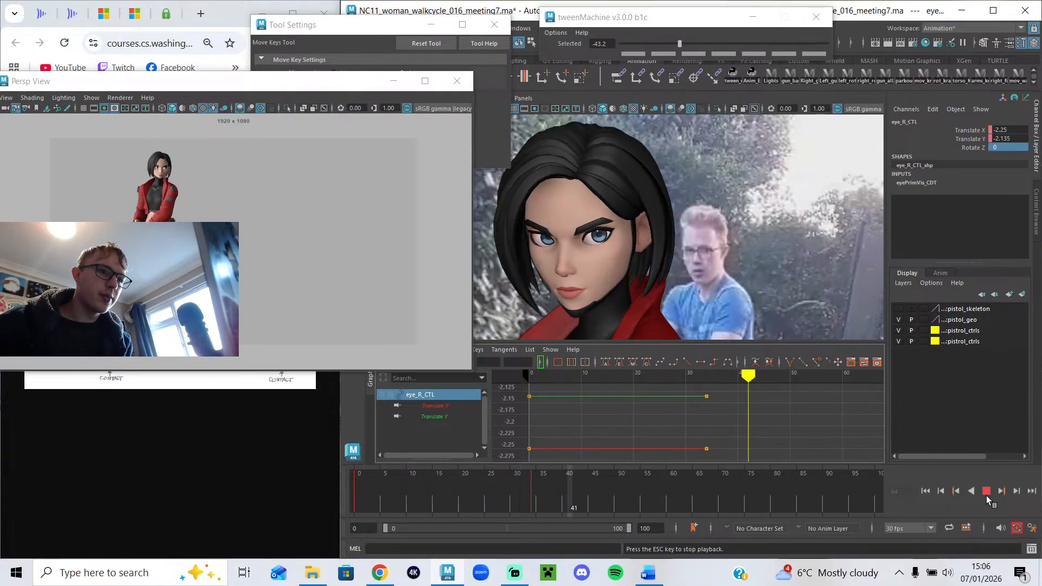
click(986, 491)
At frame 51, key the right eye control's Translate X and Y at 0 and review the transition.
drag(802, 380, 794, 384)
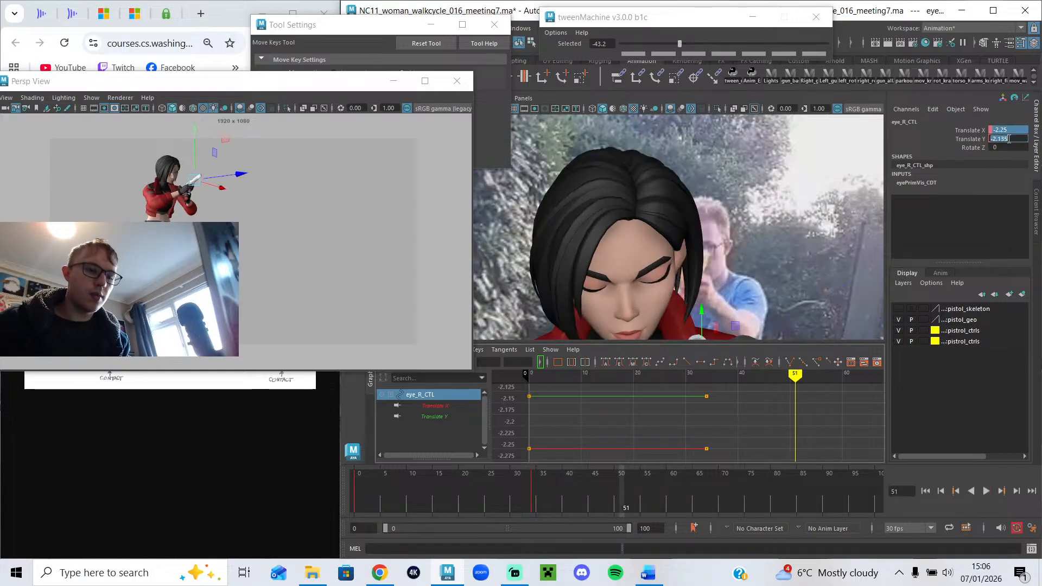
mouse_move(611, 498)
mouse_down()
mouse_move(552, 498)
mouse_move(633, 505)
mouse_move(192, 495)
mouse_up()
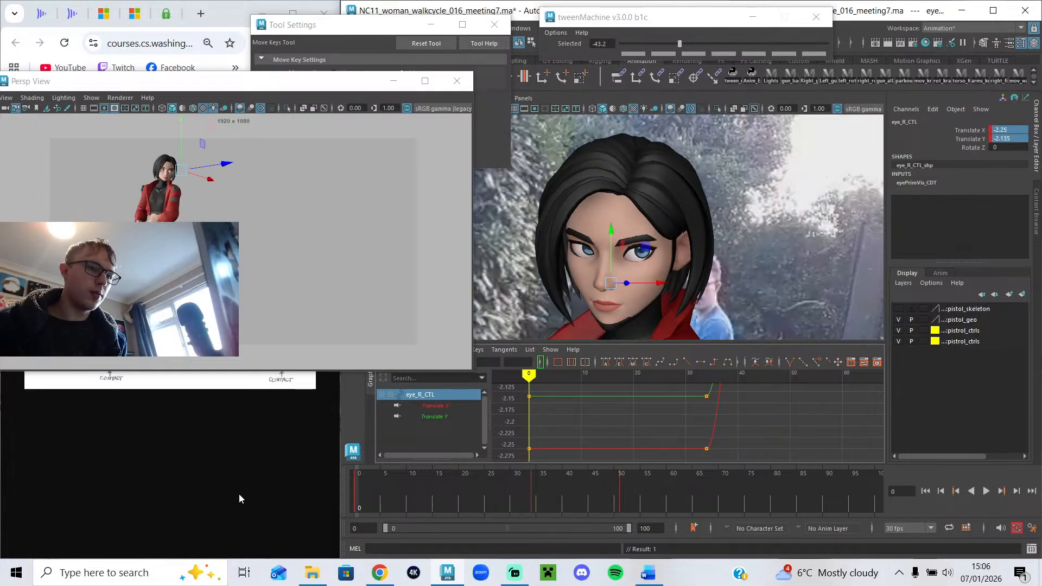
key(f)
click(986, 491)
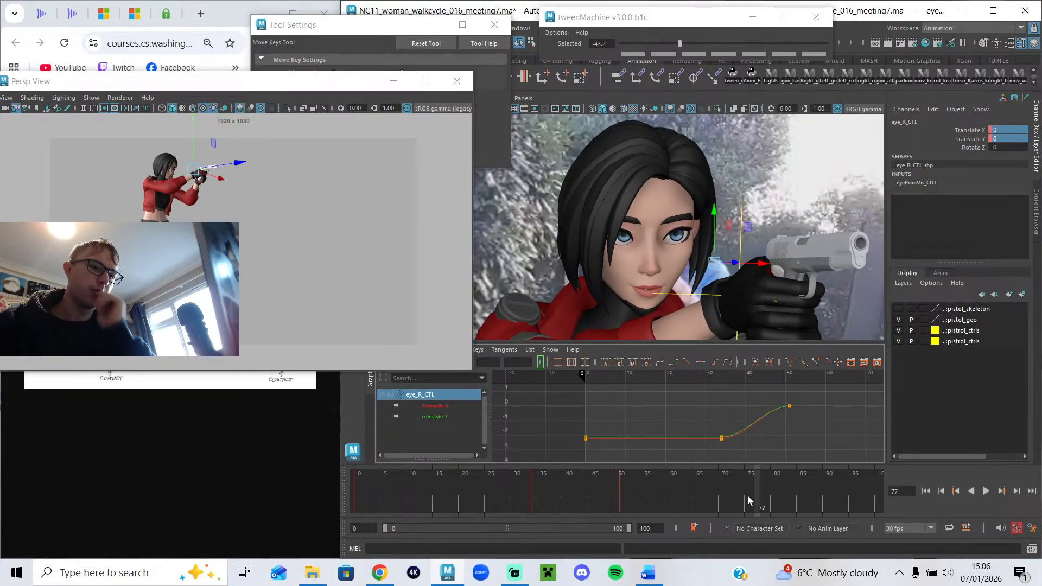
mouse_move(450, 498)
mouse_down()
mouse_move(545, 490)
mouse_move(408, 482)
mouse_up()
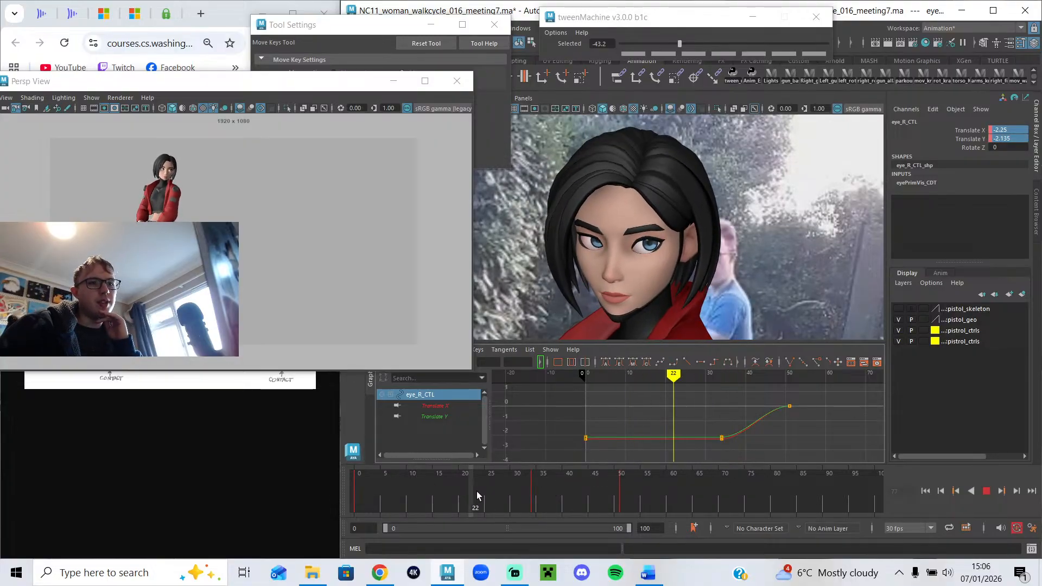
mouse_move(573, 500)
mouse_down()
mouse_move(615, 496)
mouse_move(559, 486)
mouse_move(757, 502)
mouse_move(868, 495)
mouse_move(655, 477)
mouse_move(557, 481)
mouse_move(757, 496)
mouse_move(505, 498)
mouse_move(359, 484)
mouse_up()
Select the left and right eyeBrowA03 controls and key their translation at frames 0 and 34.
key(w)
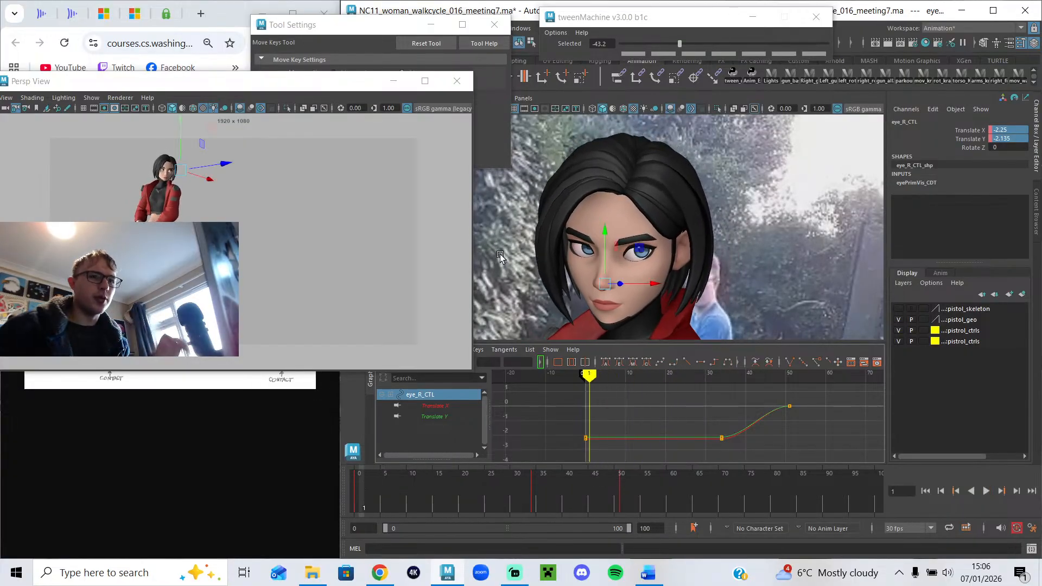
click(641, 239)
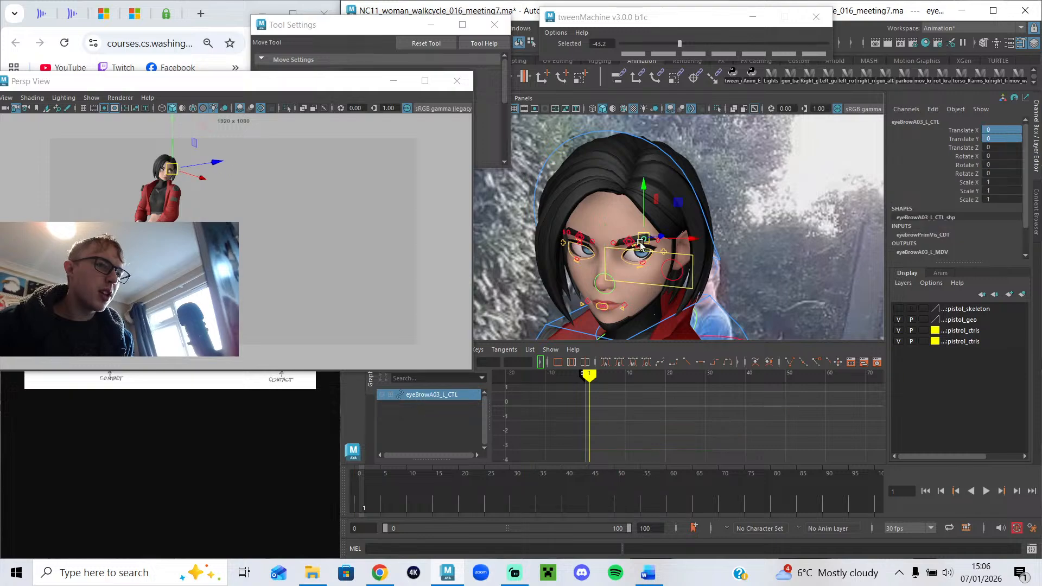
shift+click(567, 231)
drag(388, 483, 311, 493)
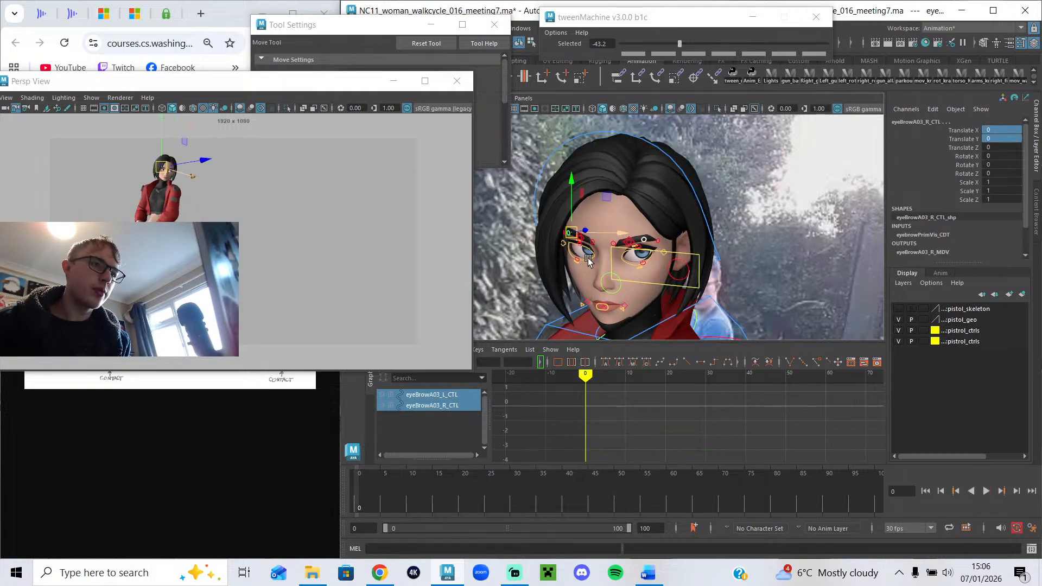
key(s)
click(535, 495)
key(s)
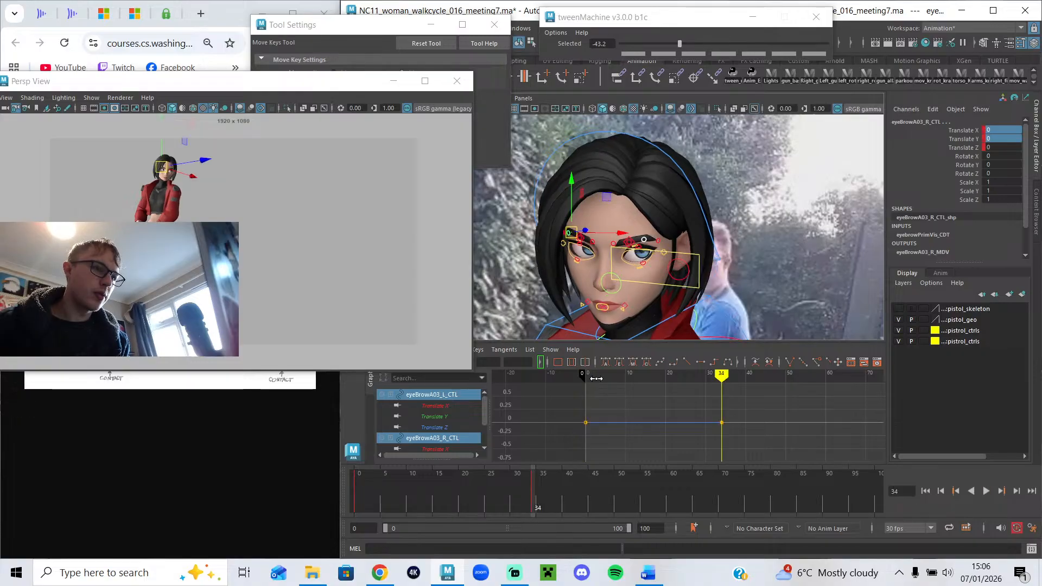
At frame 34, raise both eyeBrowA03 controls to Translate Y 0.318 and review the motion.
key(alt+1)
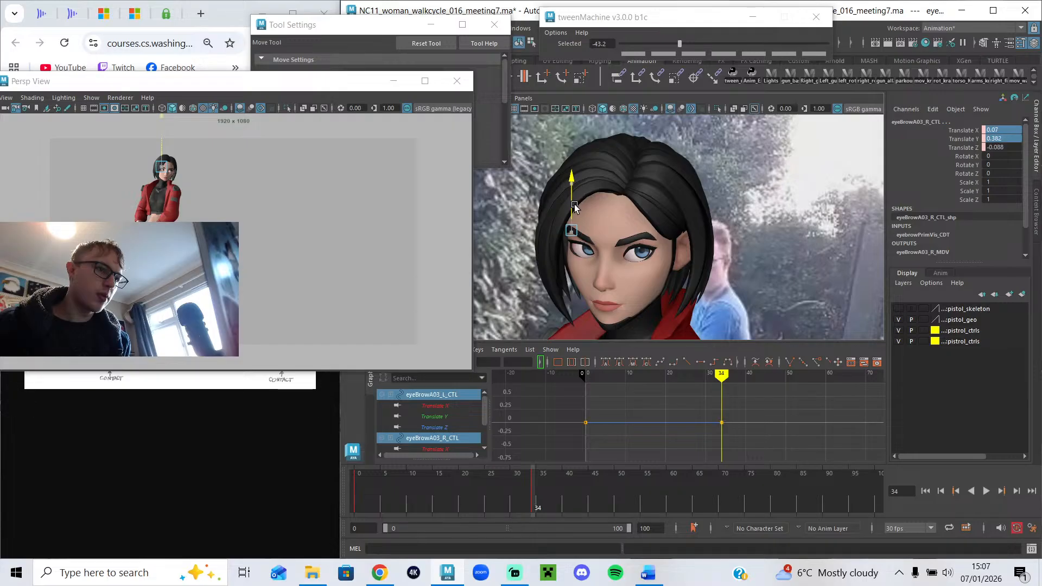
key(s)
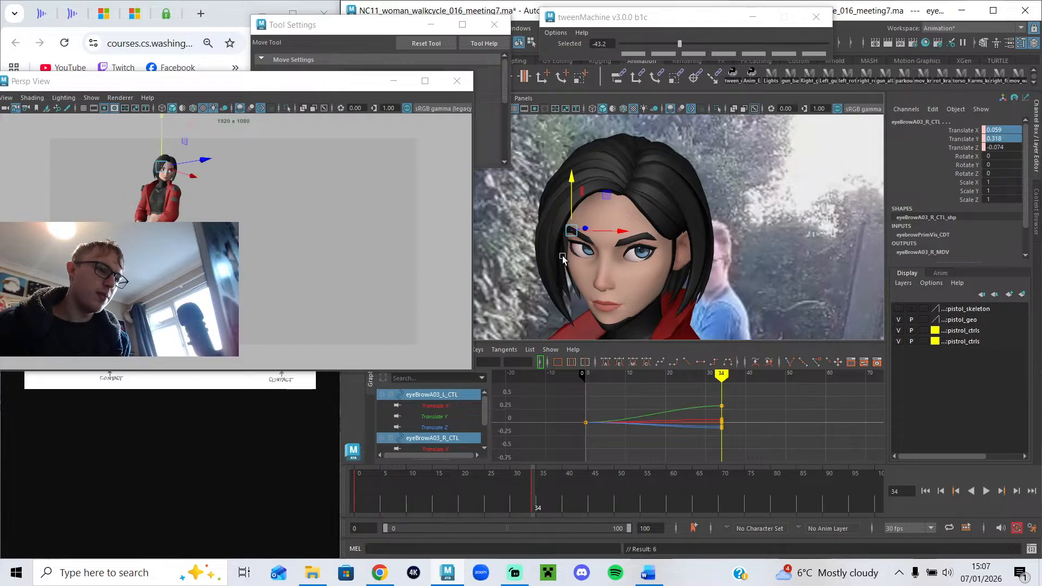
mouse_move(594, 378)
mouse_down()
mouse_move(724, 395)
mouse_move(881, 397)
mouse_up()
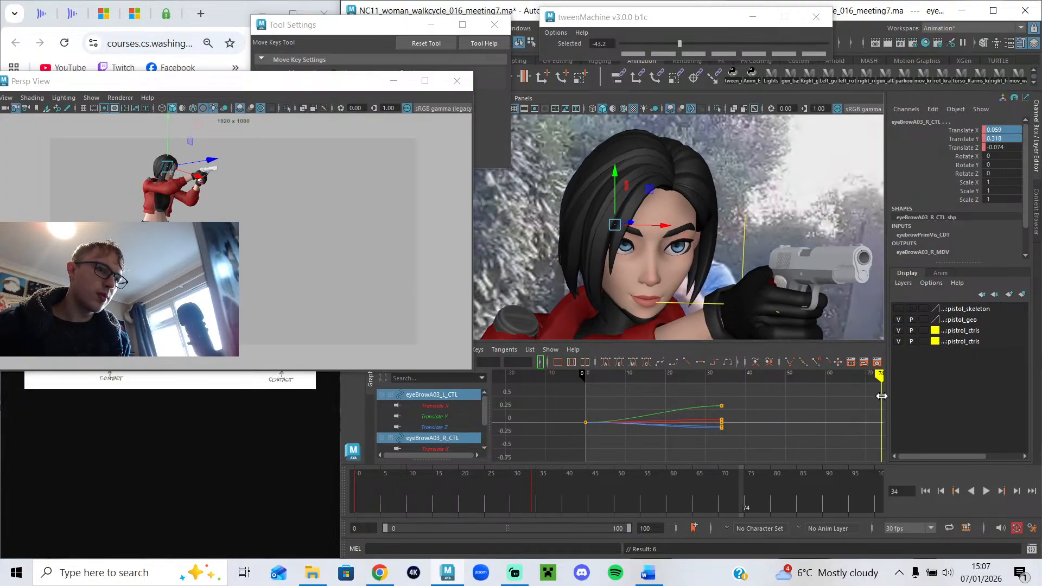
click(987, 490)
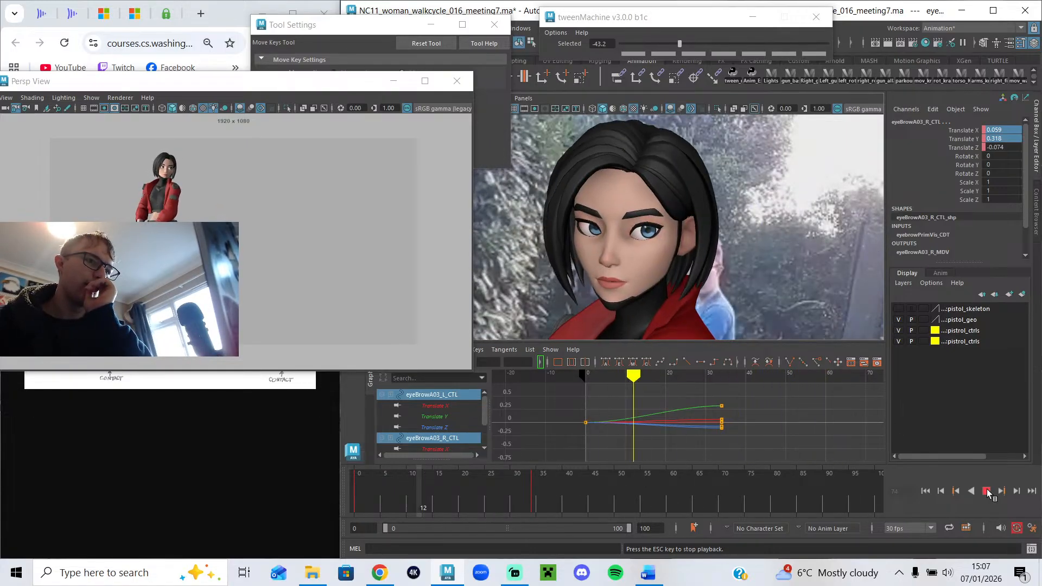
drag(651, 480, 533, 482)
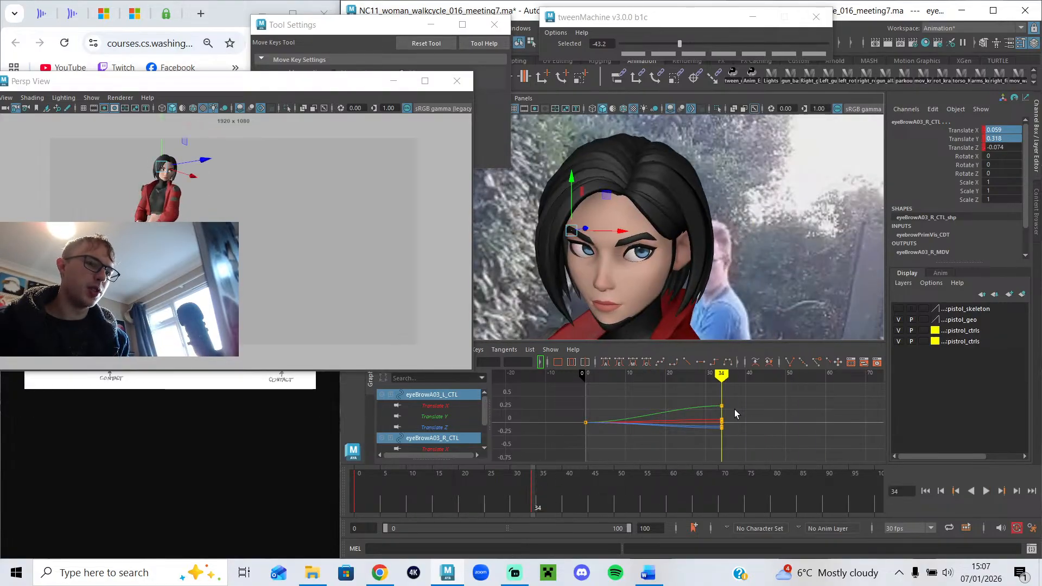
click(839, 376)
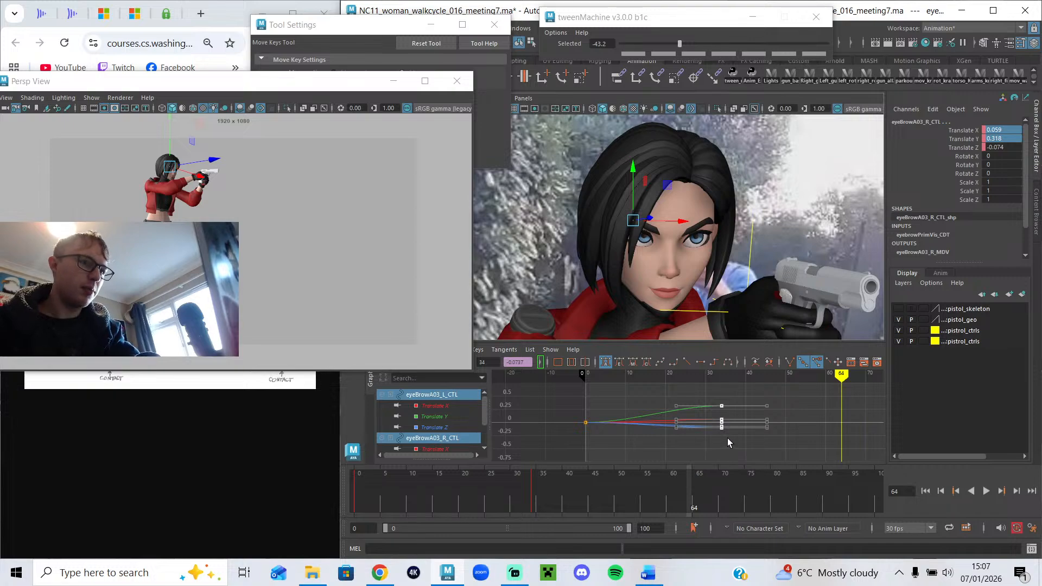
key(Delete)
key(ctrl+z)
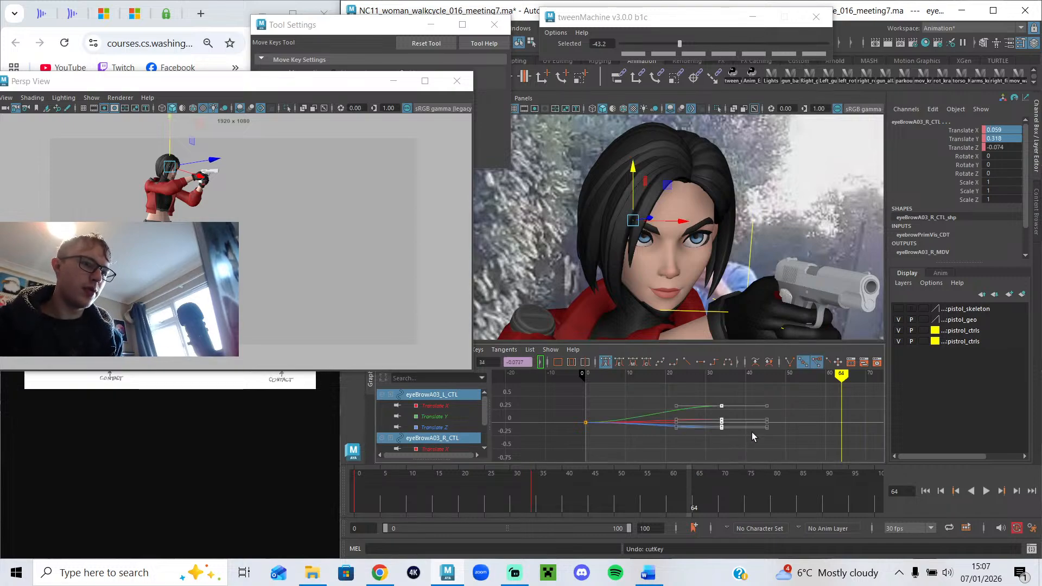
Move the eyeBrowA03 controls' frame 34 keys to frame 66 and key their translation at frame 100.
alt+middle_drag(767, 408, 633, 416)
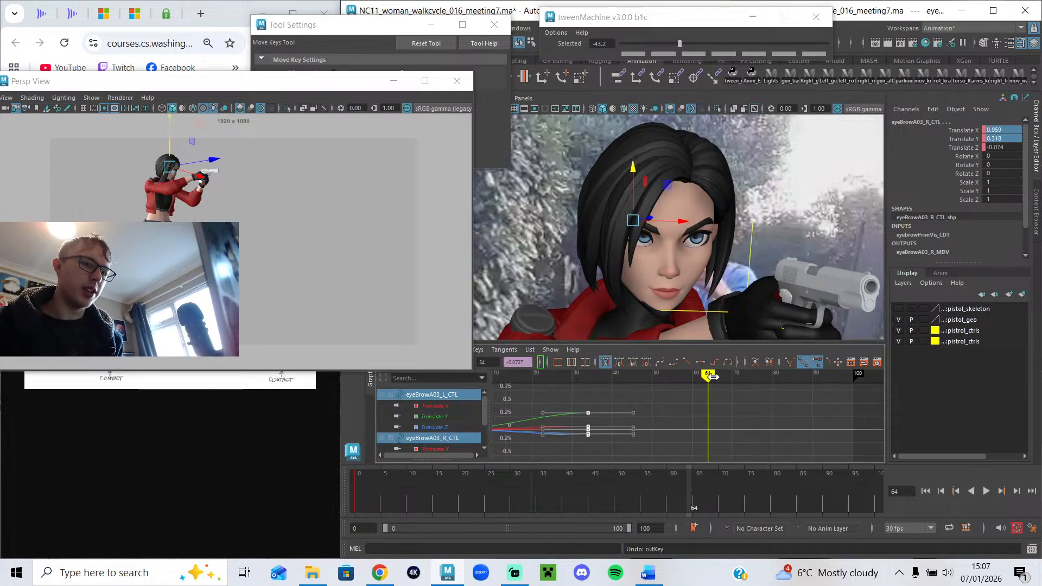
drag(711, 378, 717, 381)
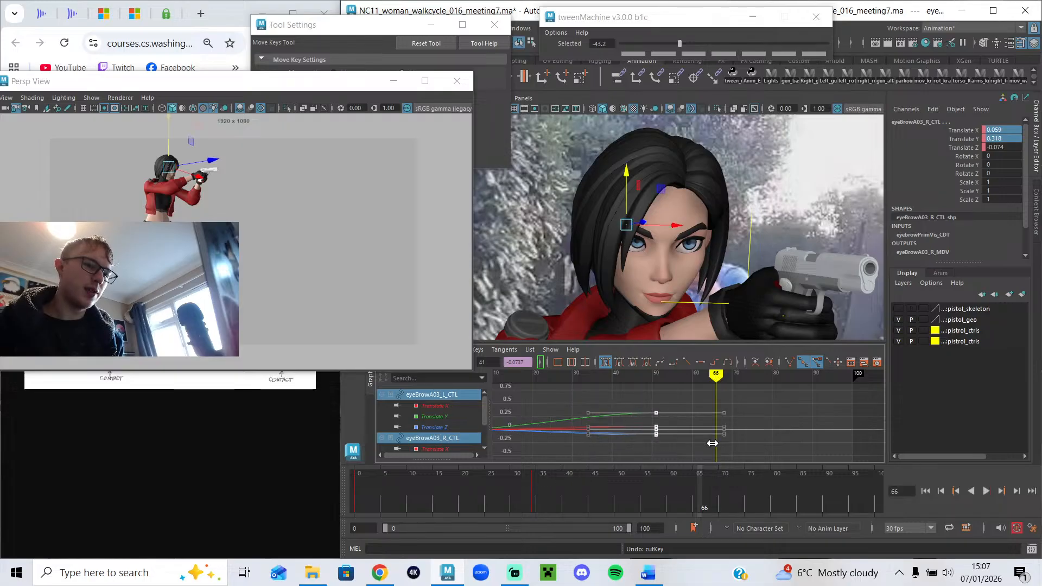
drag(709, 500, 877, 499)
key(s)
At frame 34, lower both eyeBrowA03 controls to Translate Y -0.215 and review the motion.
mouse_move(747, 399)
mouse_down()
mouse_move(735, 418)
mouse_move(589, 419)
mouse_up()
alt+middle_drag(590, 420, 735, 407)
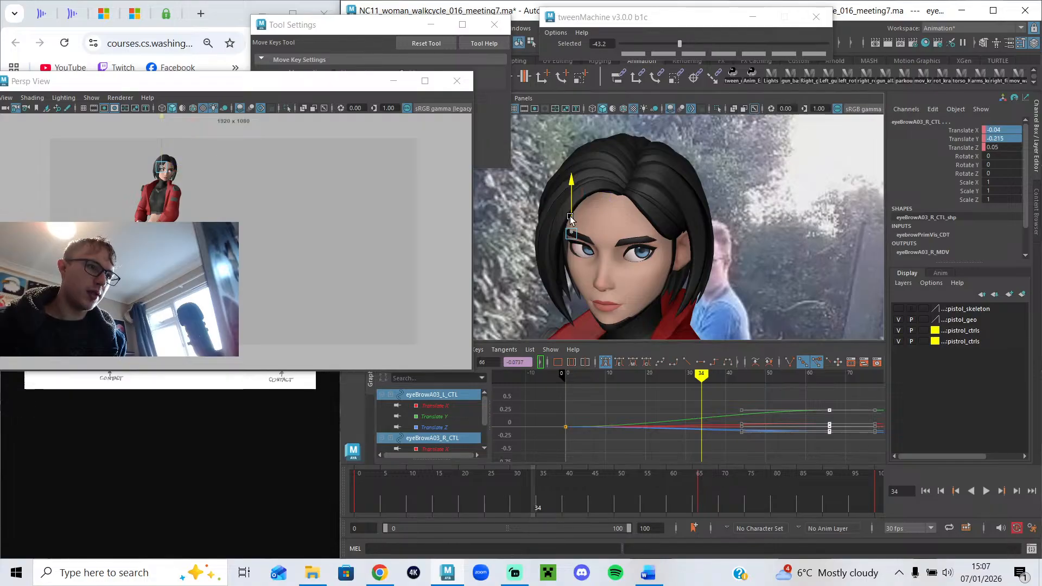
key(alt+v)
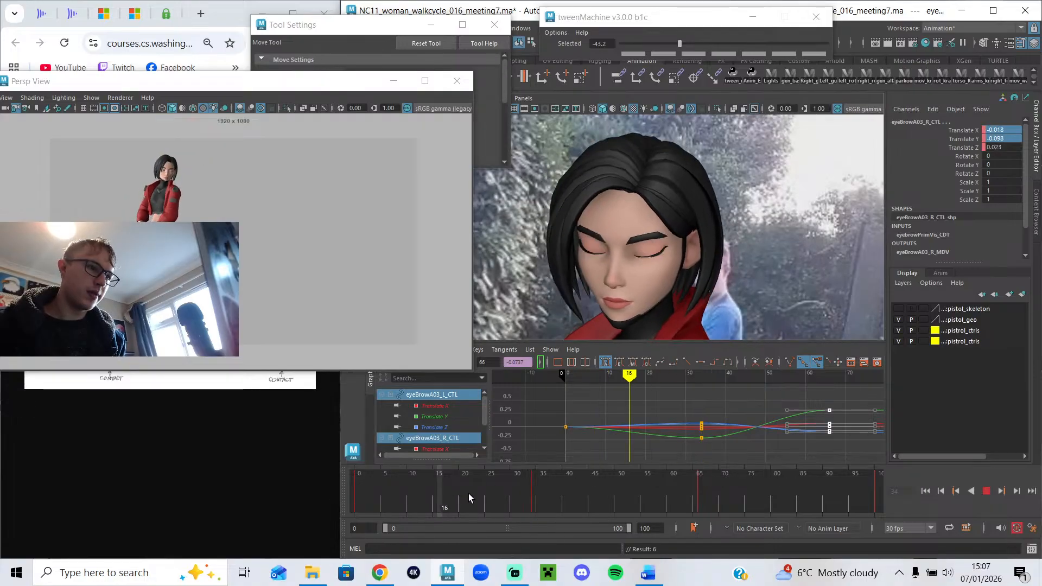
drag(532, 505, 673, 499)
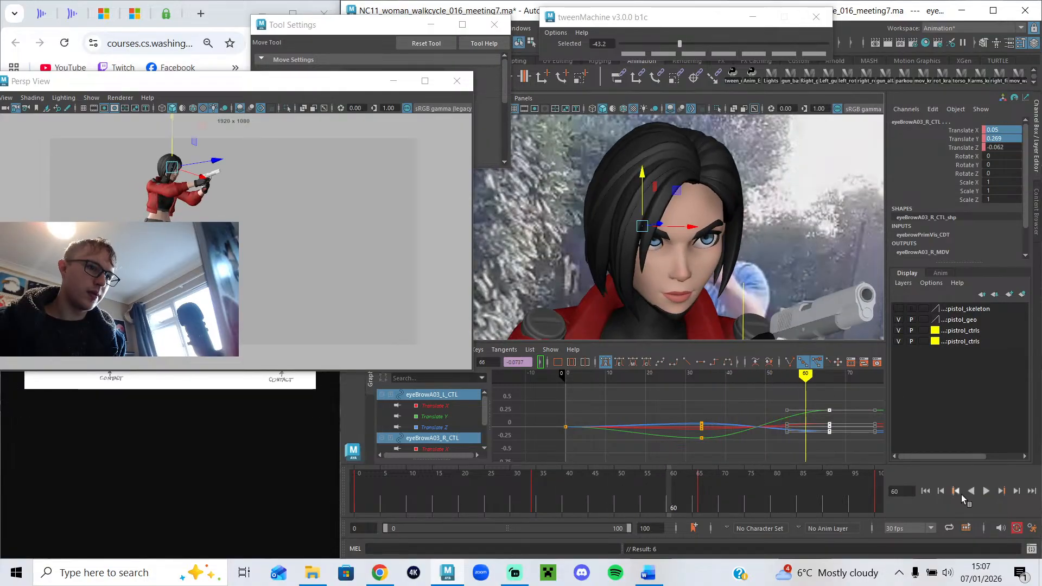
click(987, 490)
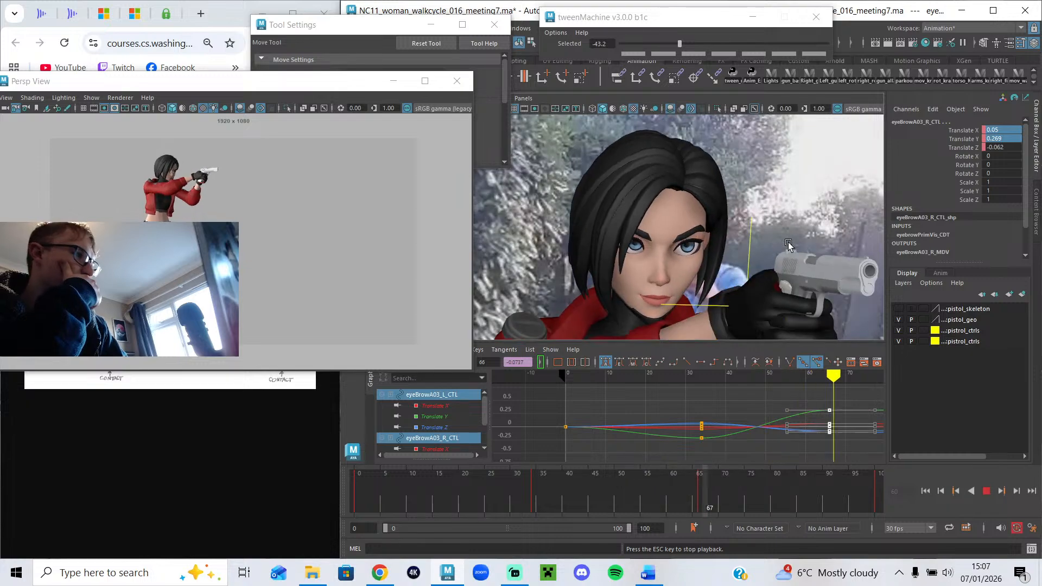
Enlarge the Persp View to review the full-body playback, shrink it again and stop playback.
drag(334, 83, 902, 96)
drag(563, 381, 222, 525)
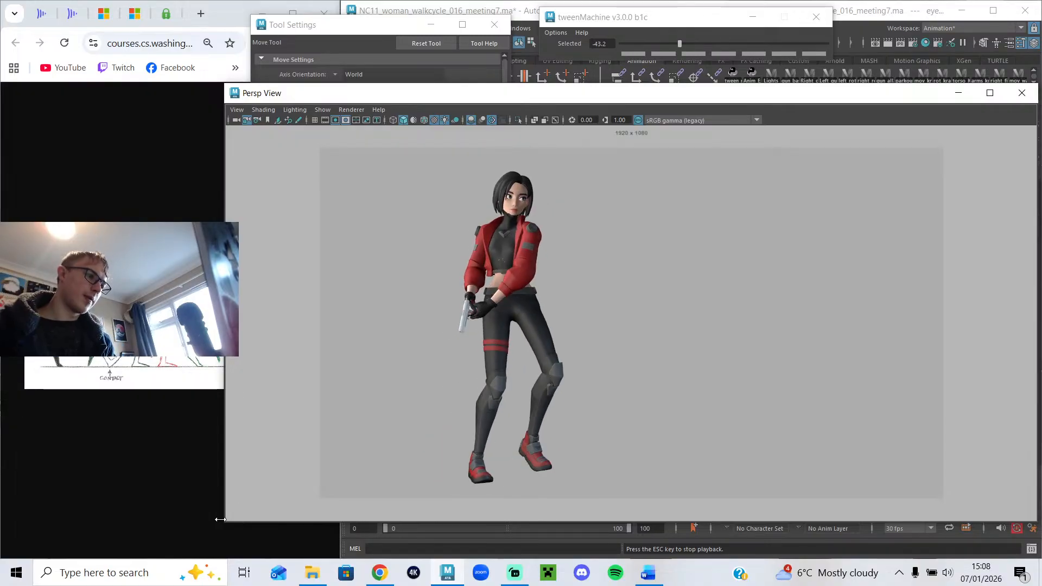
drag(220, 520, 652, 347)
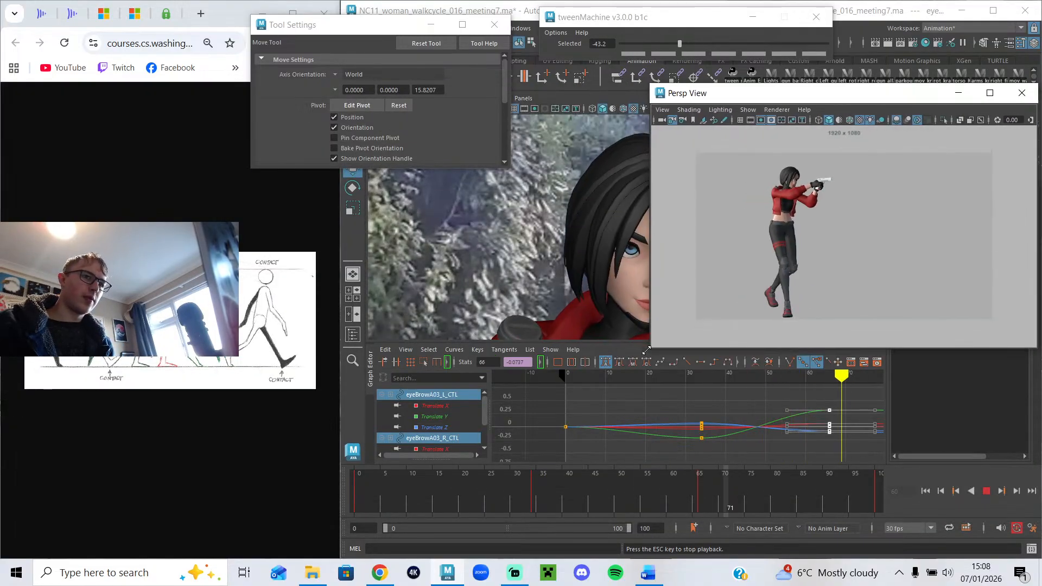
click(987, 493)
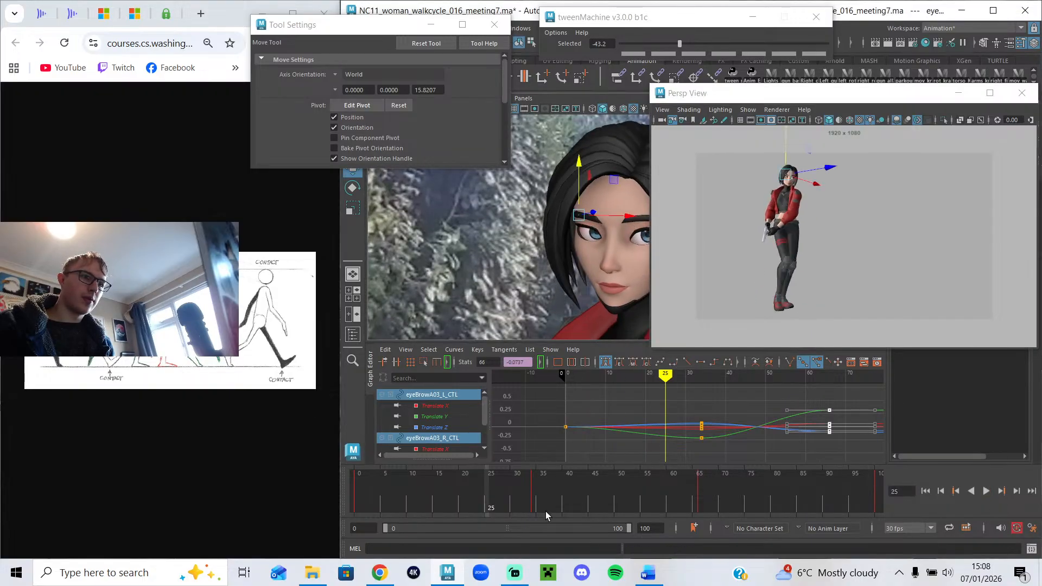
At frame 34, set the eyeBrowA03 controls' Translate X, Y and Z to 0, moving the Persp View clear of the channel values.
click(531, 492)
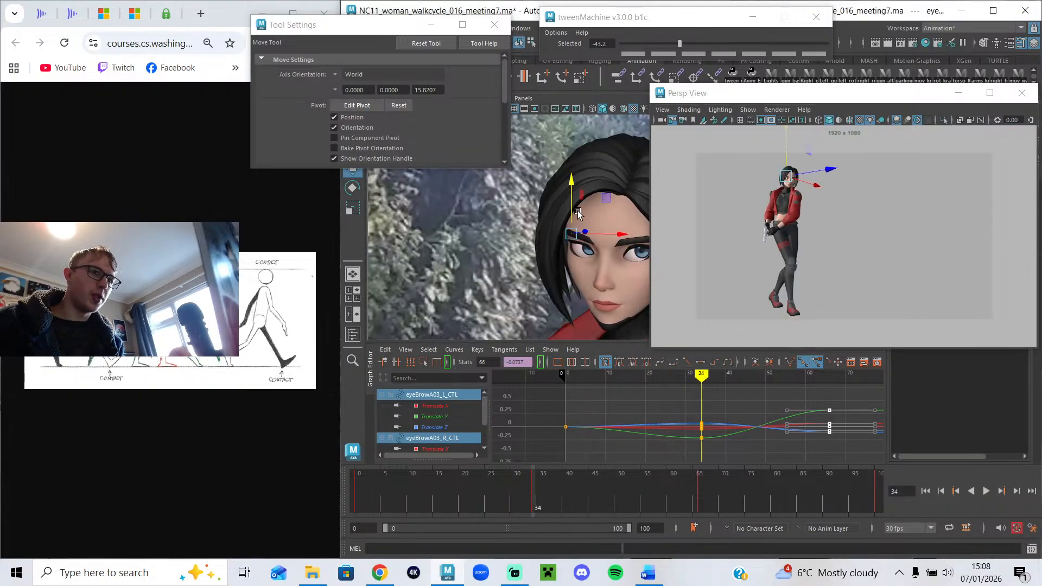
drag(803, 103, 409, 138)
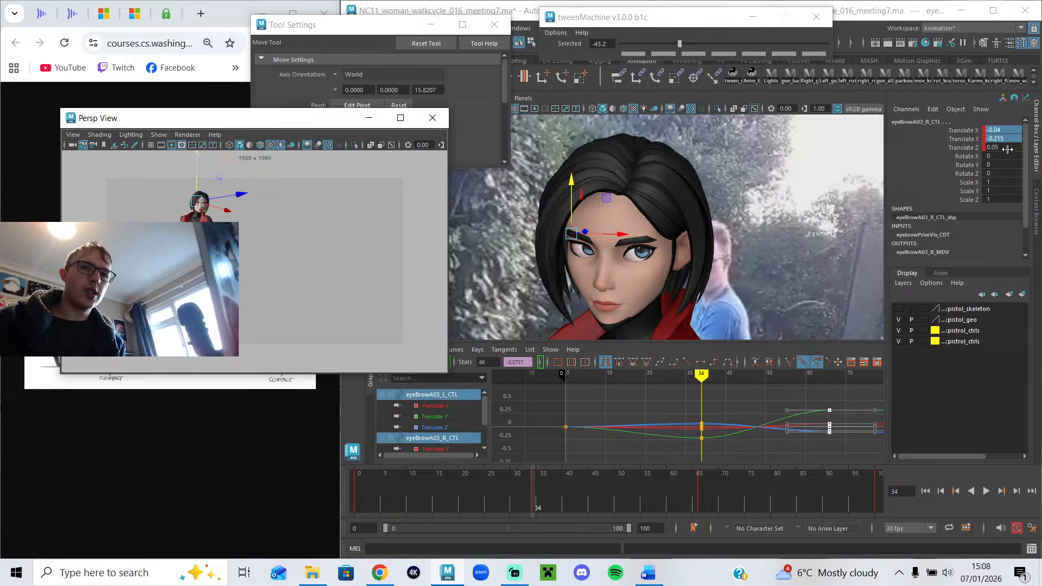
drag(1008, 149, 1008, 130)
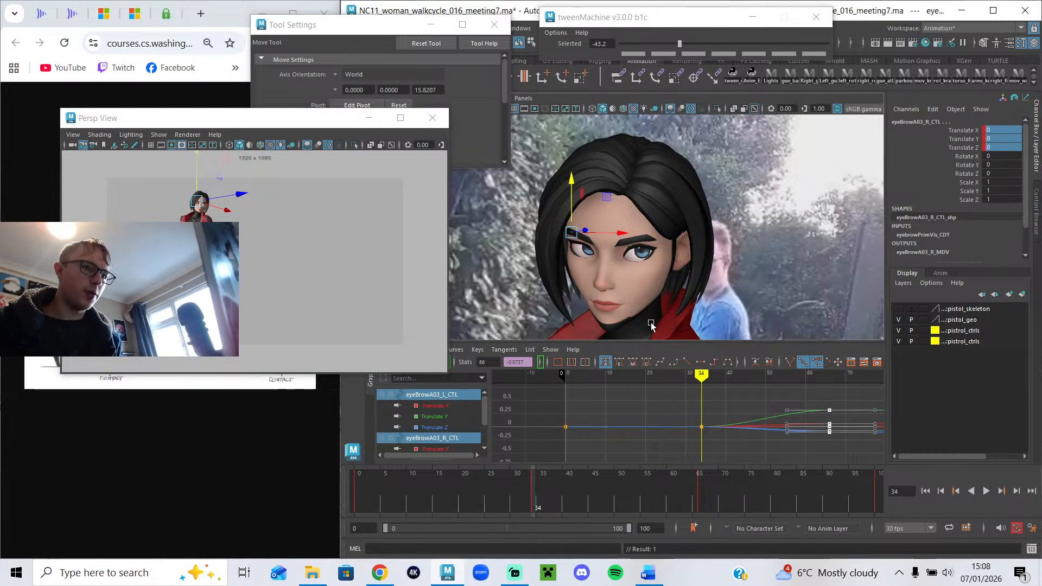
Select the left and right eyeBrowA04 controls and key their translation at 0 on frame 66.
drag(573, 374, 566, 375)
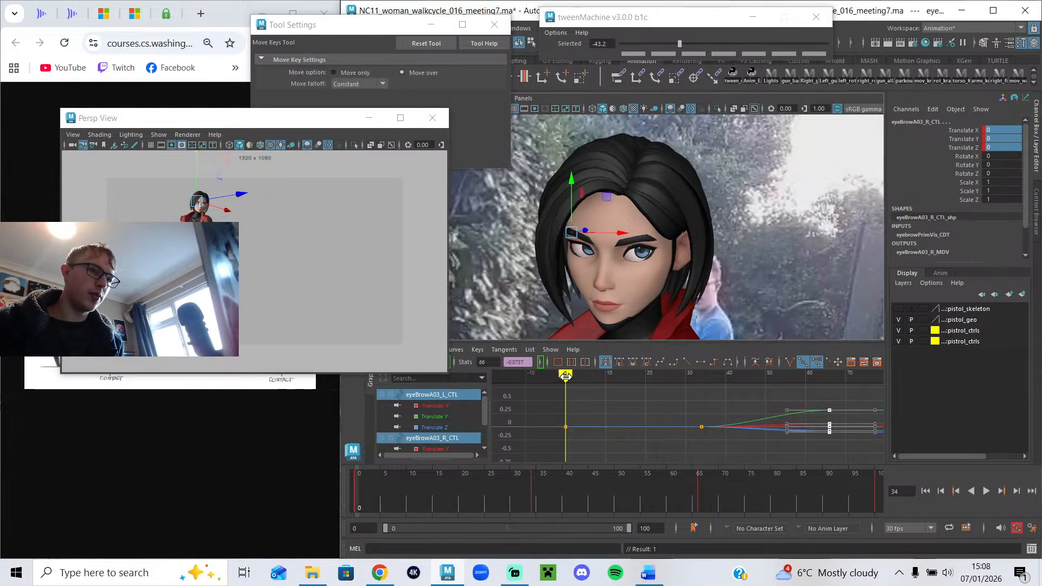
key(w)
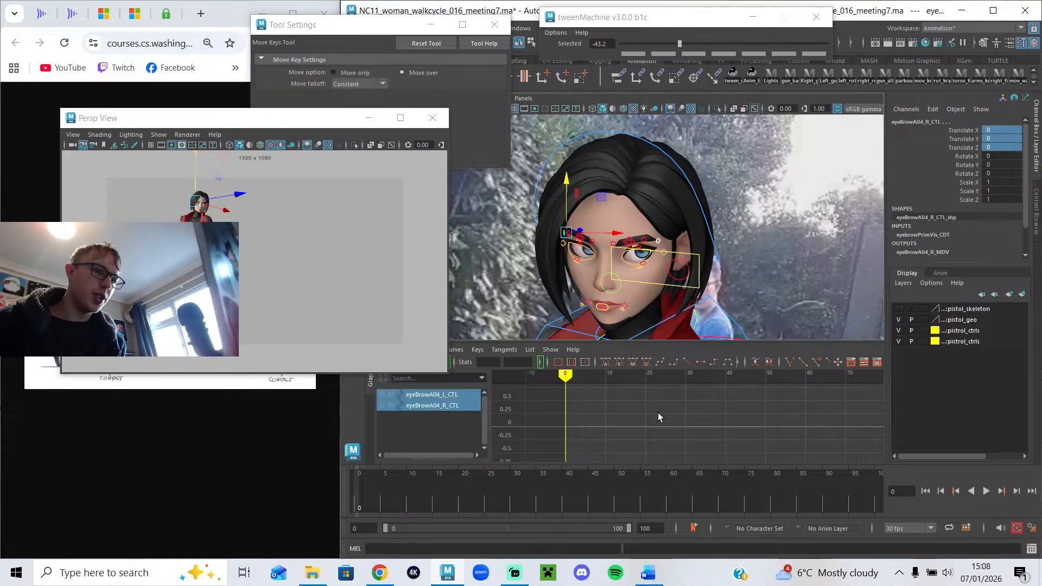
drag(721, 495, 701, 481)
key(s)
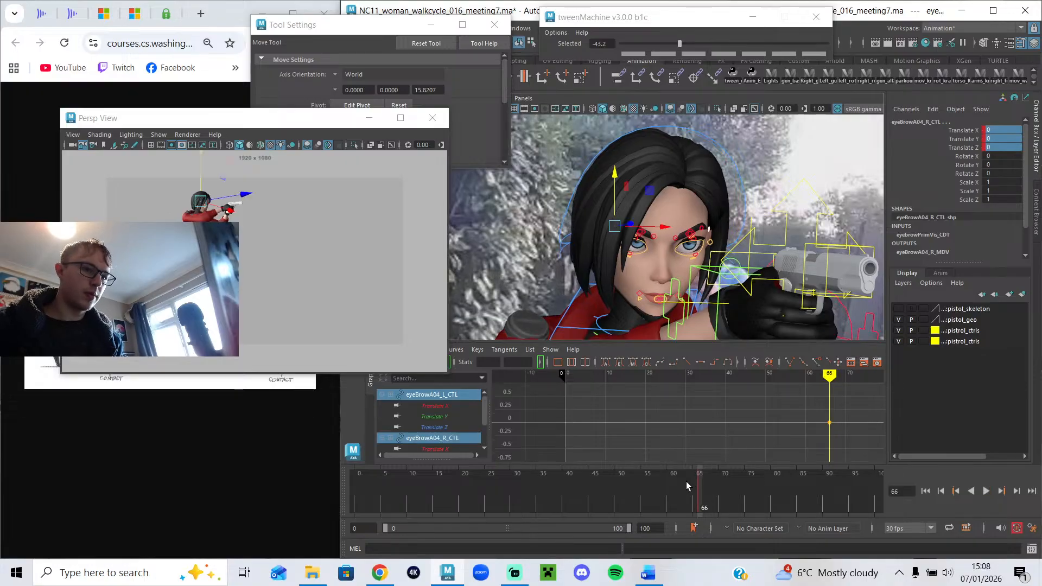
Lower both eyeBrowA04 controls to Translate Y -0.256 at frame 0 and key the same pose at frame 34.
key(alt+v)
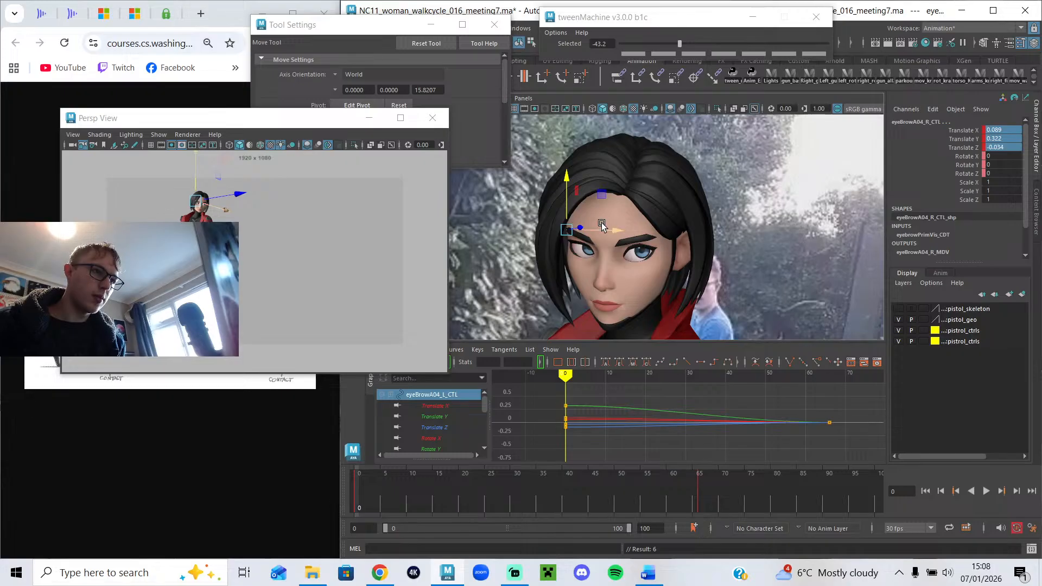
drag(568, 209, 569, 215)
key(s)
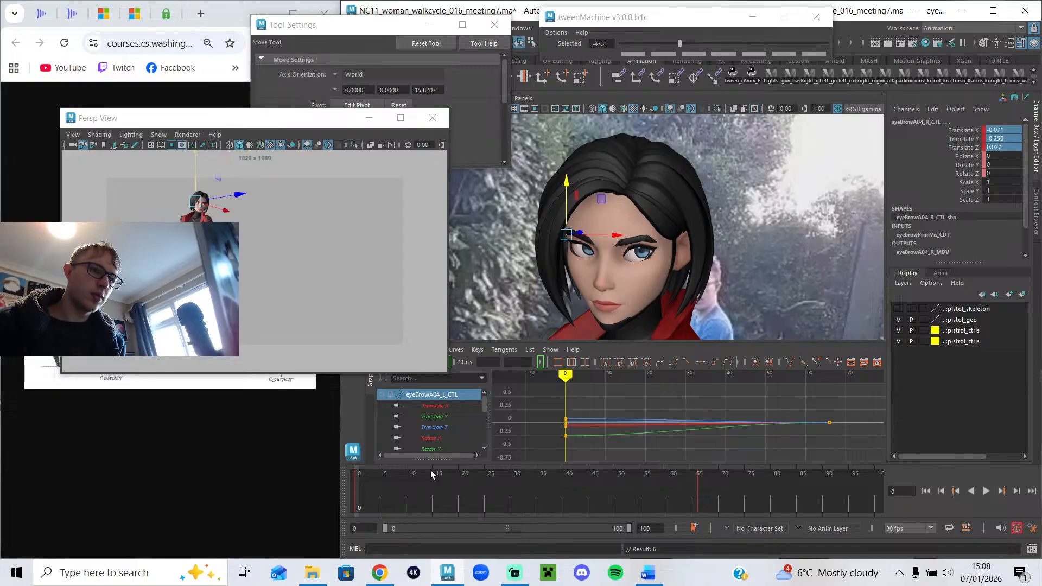
drag(365, 507, 532, 495)
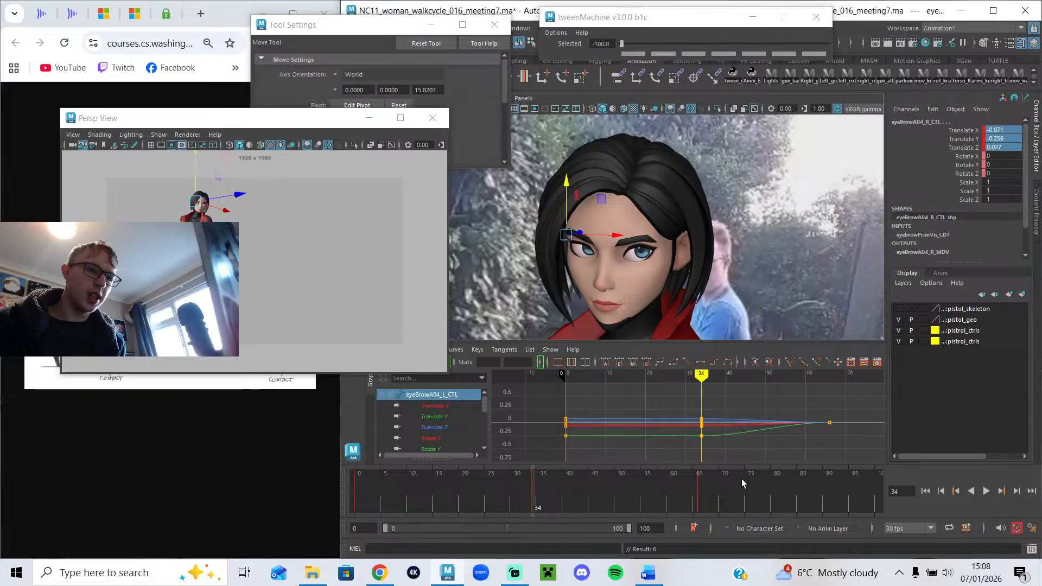
Play the shot with the Persp View temporarily enlarged to review the brow change against the full-body motion.
mouse_move(549, 489)
mouse_down()
mouse_move(702, 496)
mouse_move(385, 480)
mouse_up()
click(986, 491)
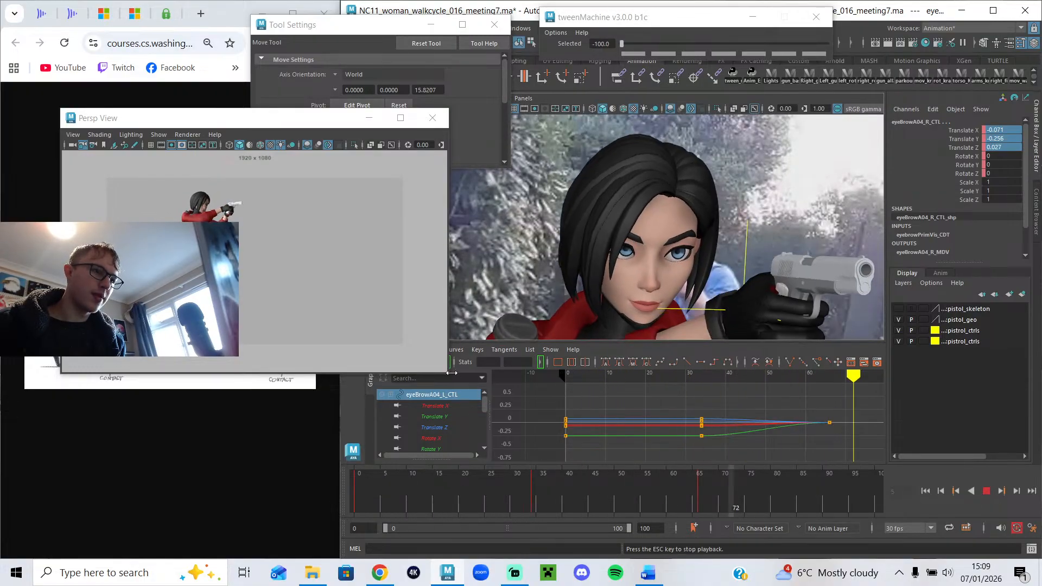
drag(448, 373, 905, 545)
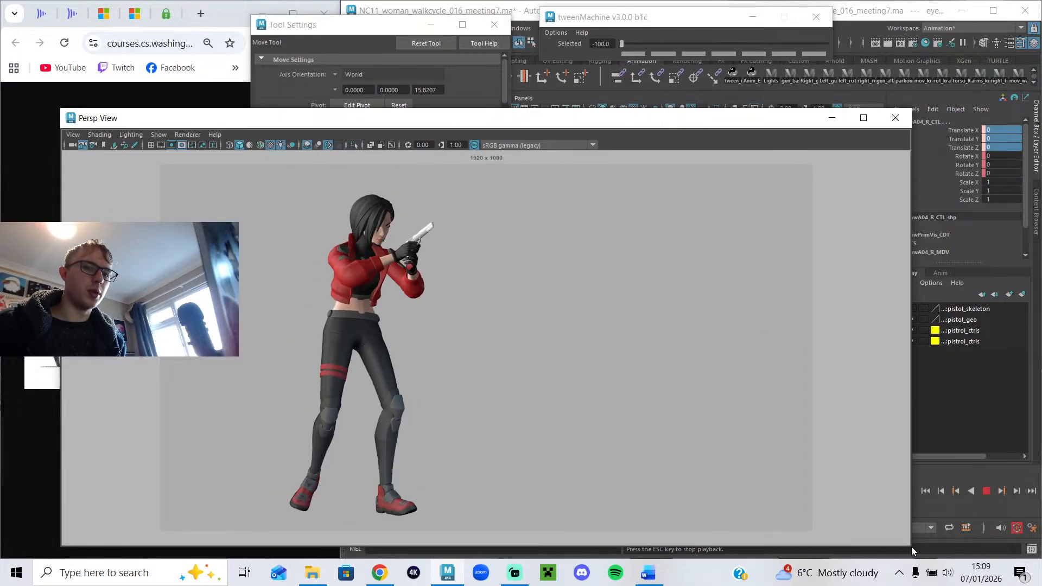
drag(910, 550, 463, 354)
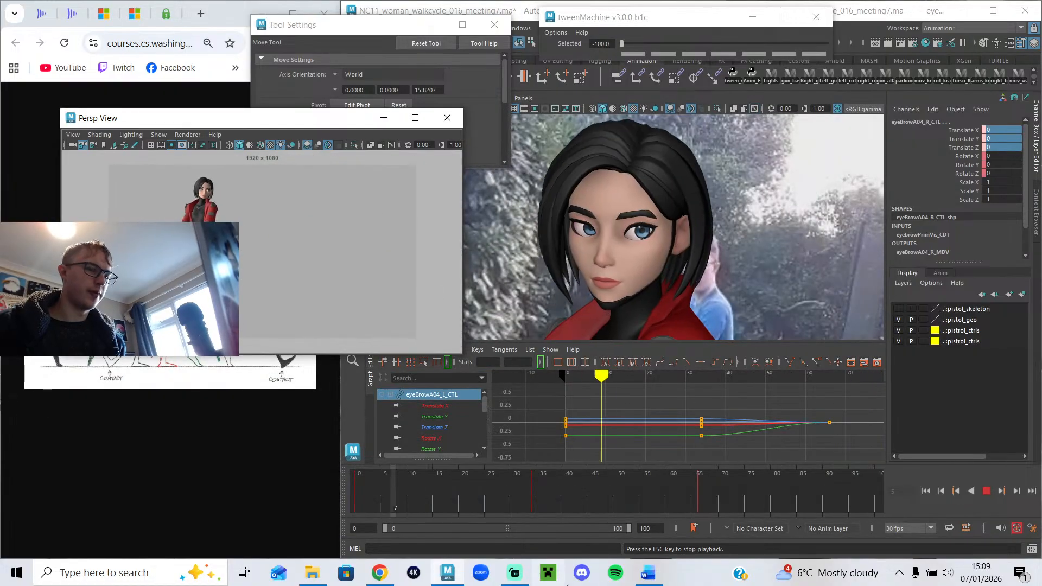
Switch to Streamlabs Desktop to check the live stream and return to Maya.
click(521, 578)
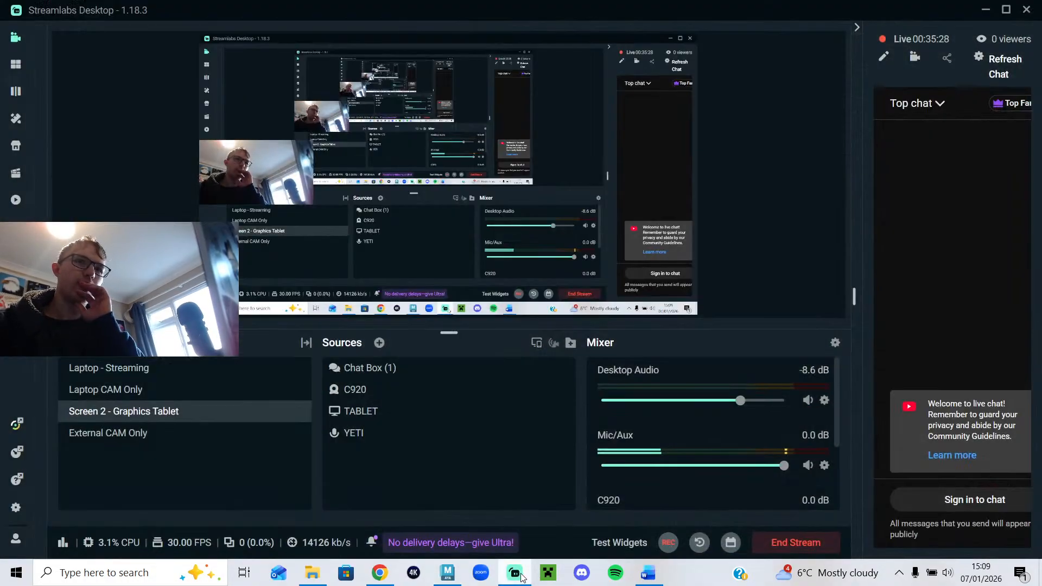
click(520, 576)
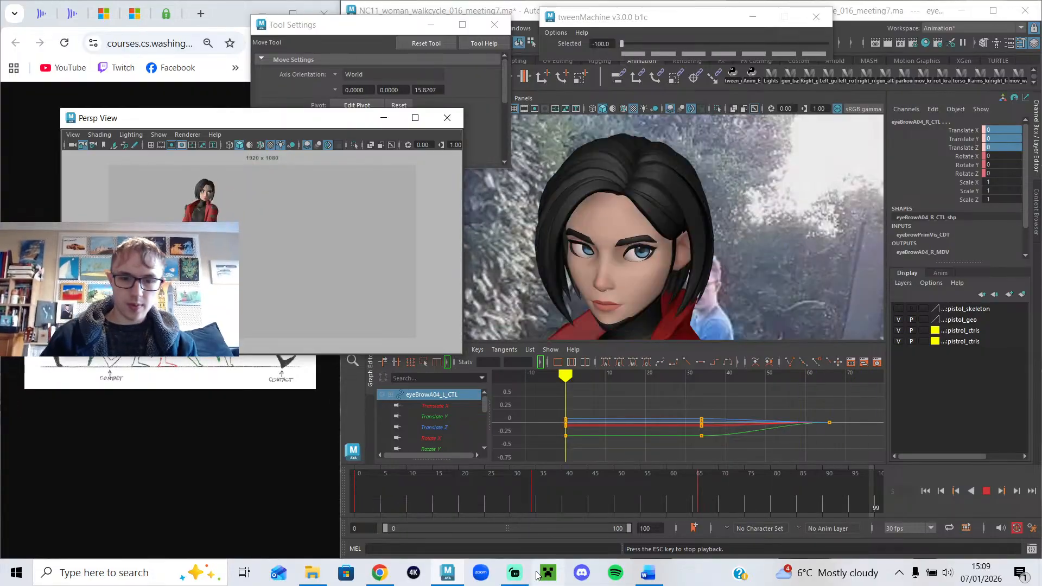
click(518, 577)
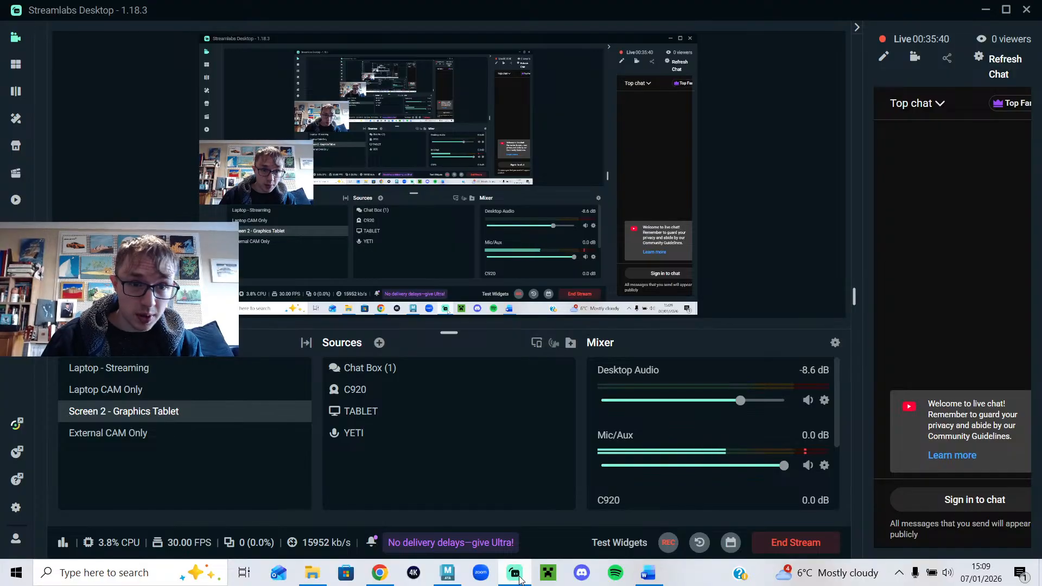
click(517, 576)
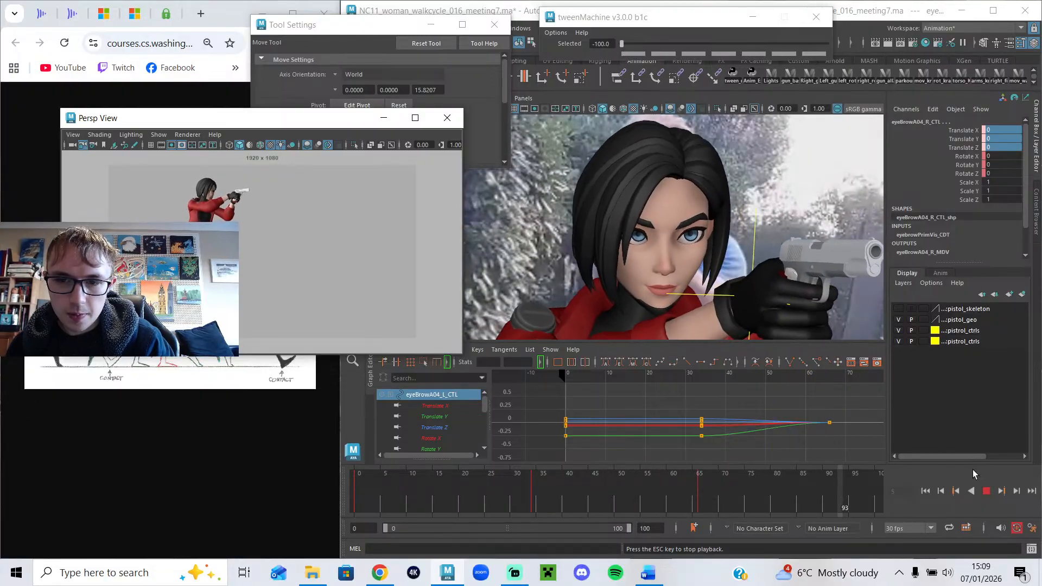
Stop playback and, in the Word meeting notes, highlight the "1st walk is a lot better – WEIGHT ISSUE" sentence in bright green.
key(Escape)
click(649, 573)
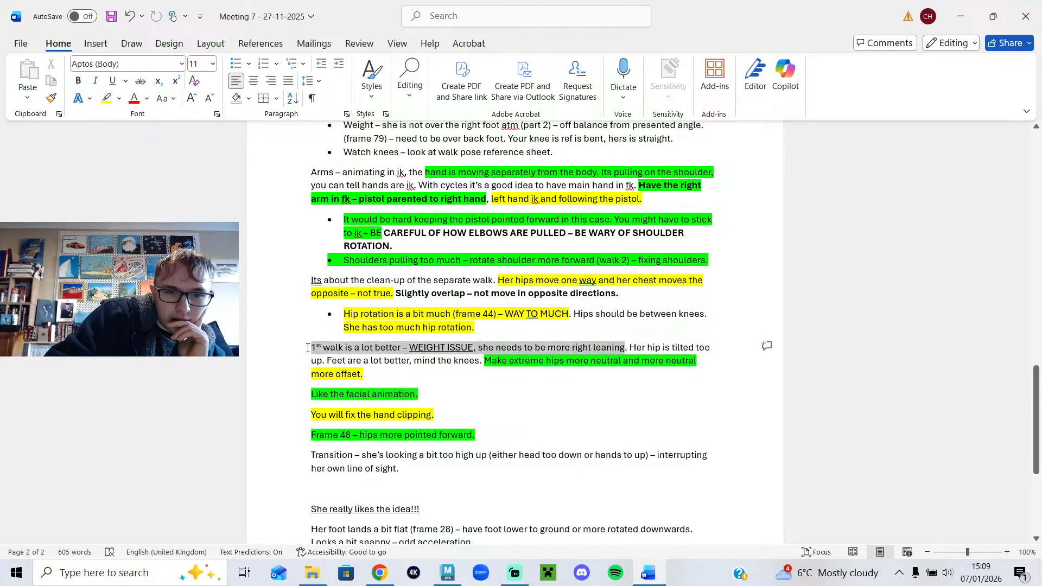
click(367, 326)
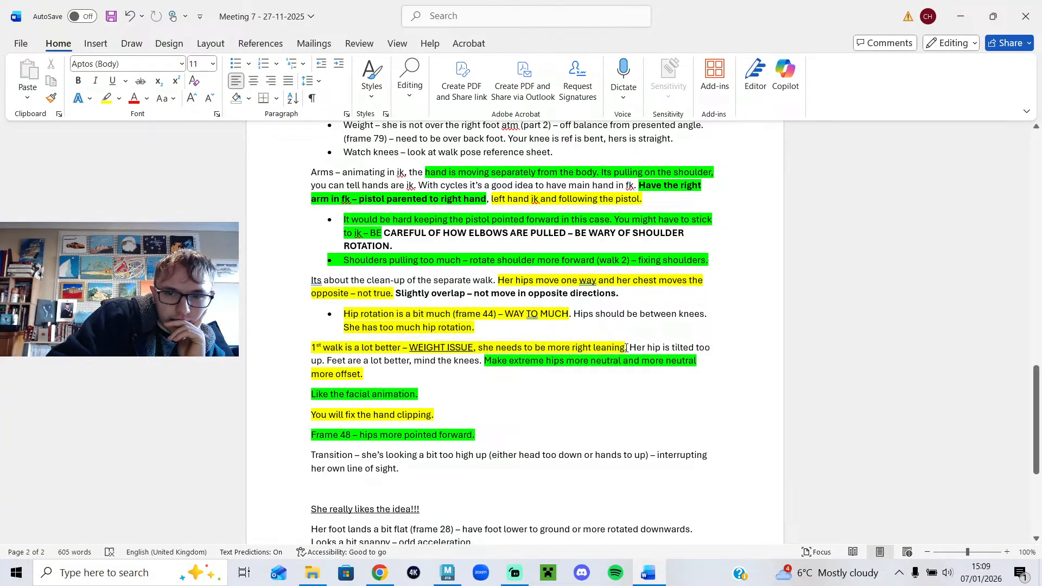
drag(359, 361, 312, 350)
click(376, 327)
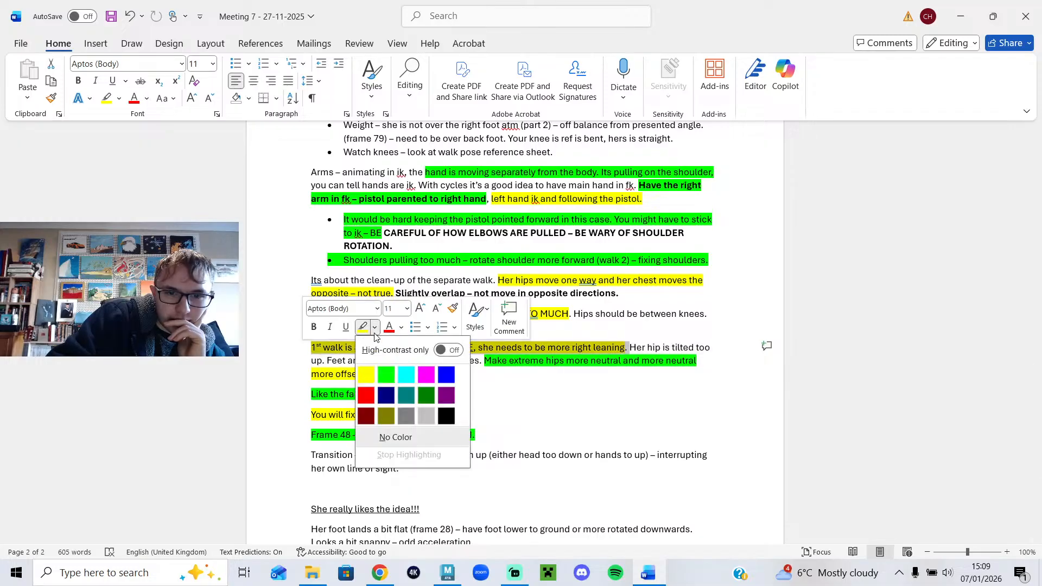
click(386, 376)
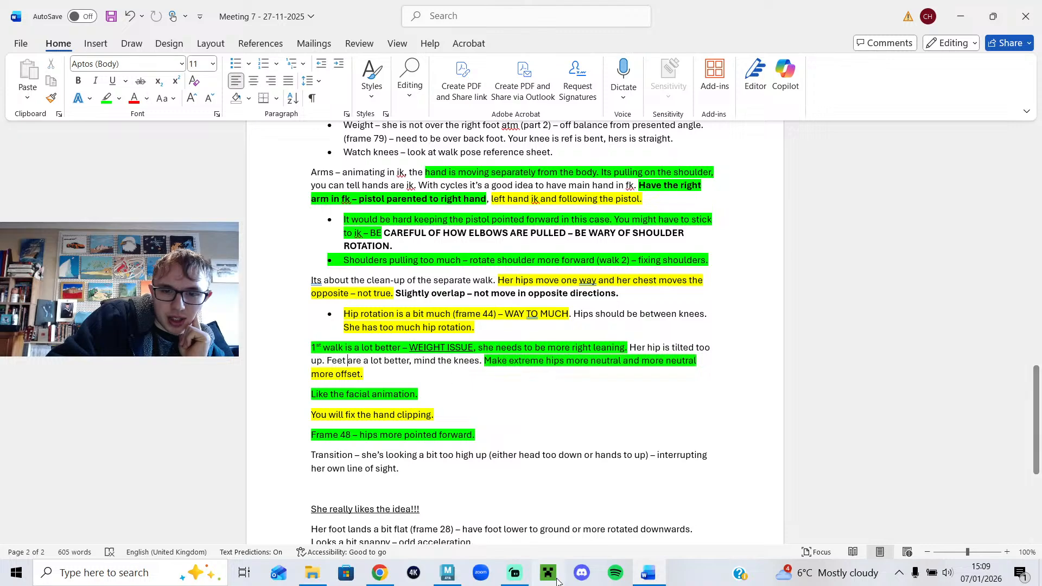
Return to Maya, frame the woman's torso and hips, and limit the playback range to frames 0 to 34 during playback.
click(456, 576)
alt+middle_drag(616, 207, 613, 190)
scroll(613, 190, up, 3)
alt+drag(614, 190, 640, 205)
click(986, 491)
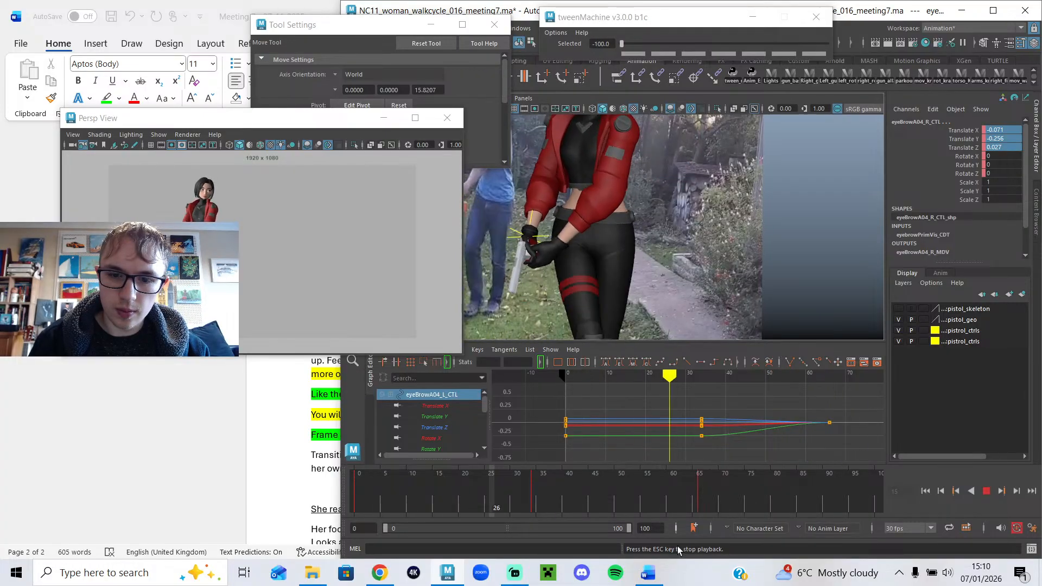
double_click(620, 528)
text(34)
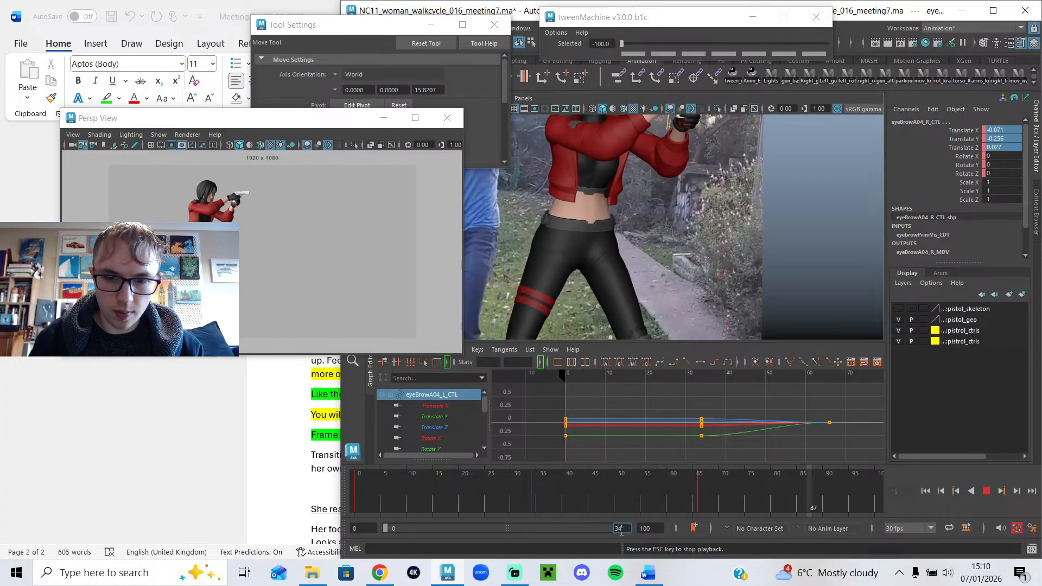
key(Return)
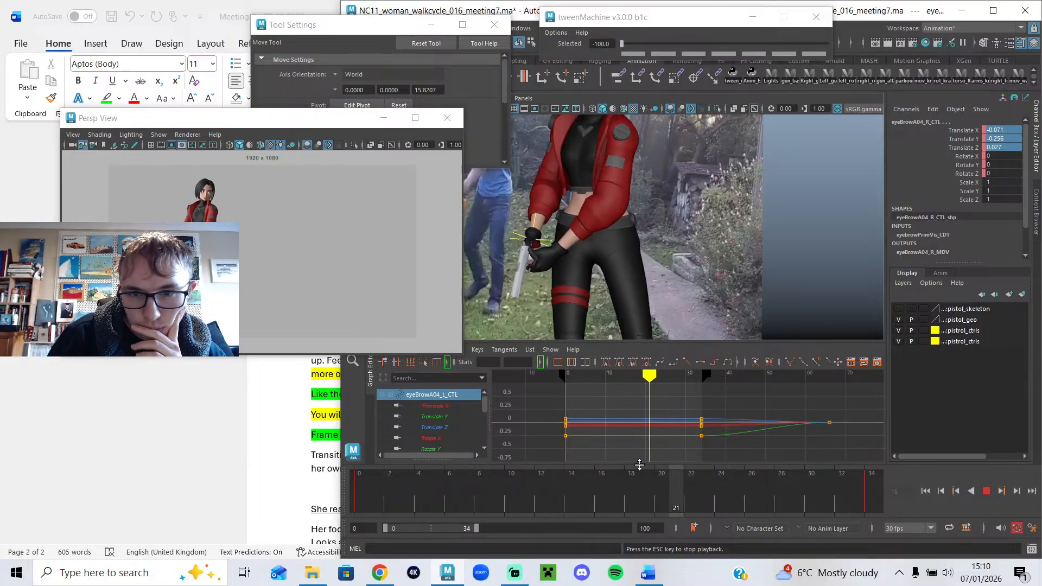
Select pelvisIK_CTL and examine the hip motion of the first walk by scrubbing and playing frames 0 to 34.
click(988, 492)
mouse_move(467, 499)
mouse_down()
mouse_move(373, 498)
mouse_move(632, 497)
mouse_up()
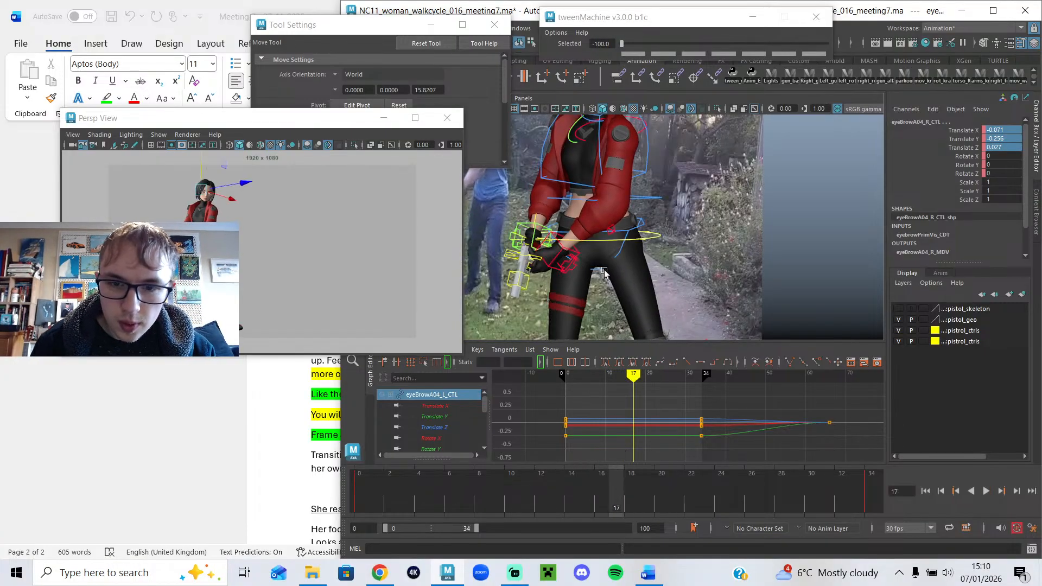
click(624, 235)
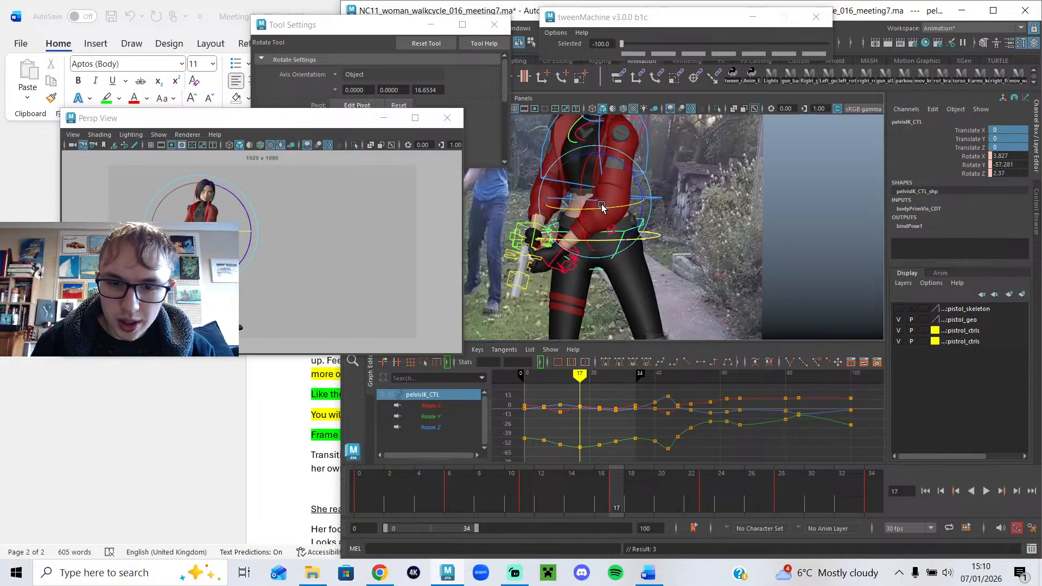
key(alt+v)
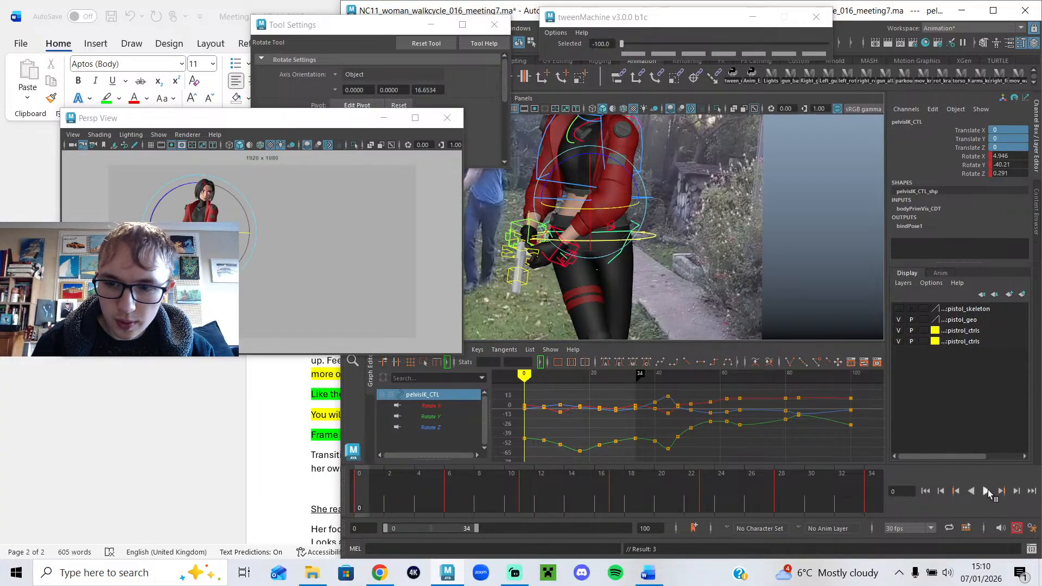
click(986, 491)
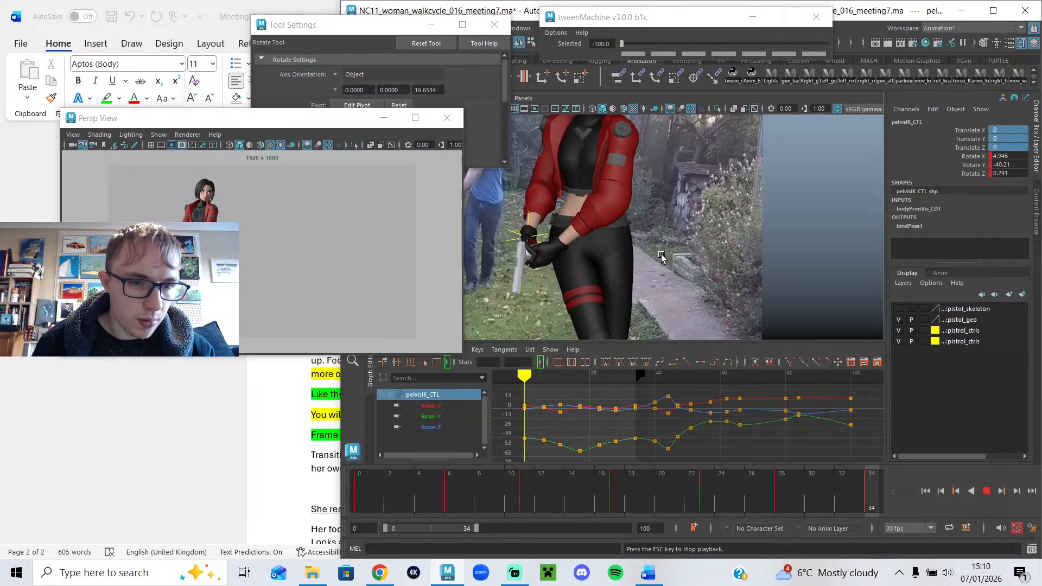
key(Escape)
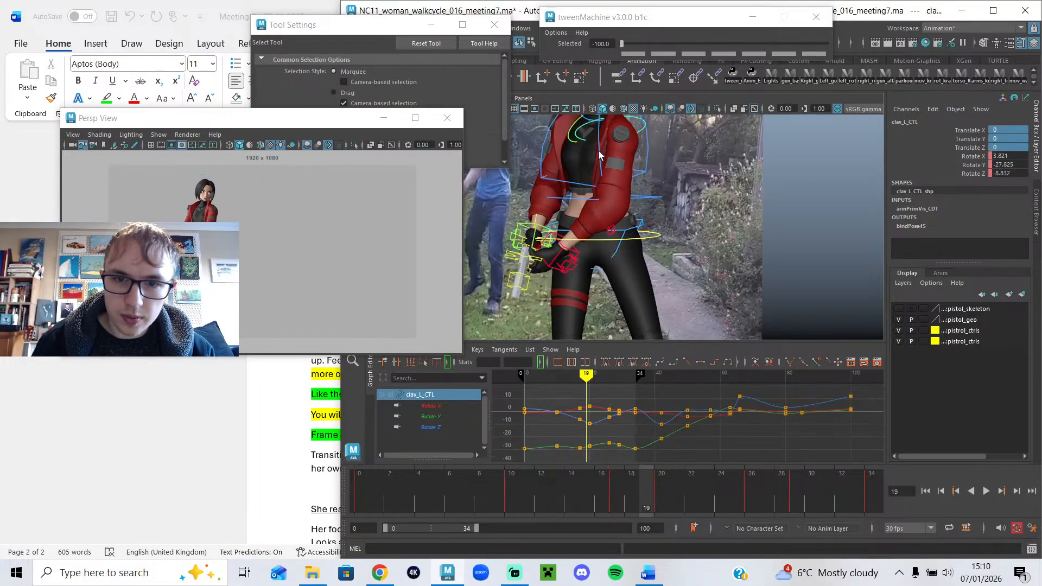
Select chestIK_CTL and ease back the chest's Rotate X and Rotate Z at frame 17 of the first walk.
drag(421, 489, 355, 491)
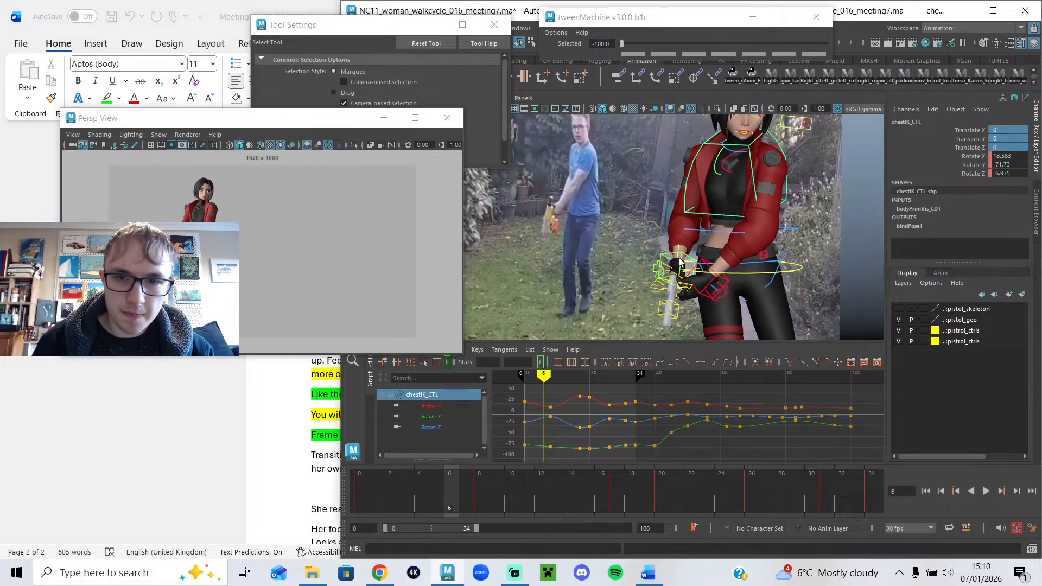
drag(463, 485, 479, 513)
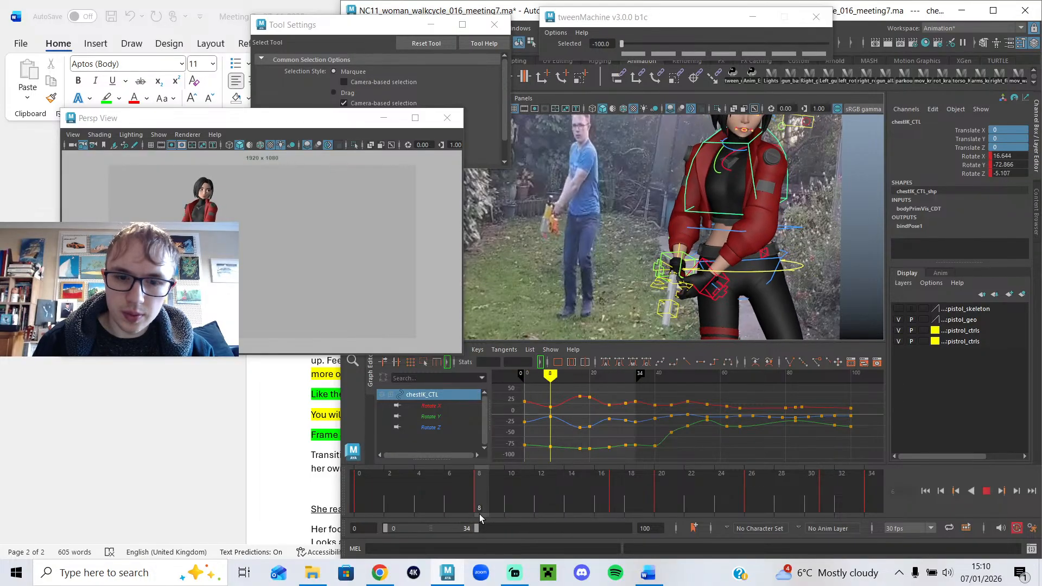
drag(770, 172, 771, 174)
drag(351, 498, 509, 516)
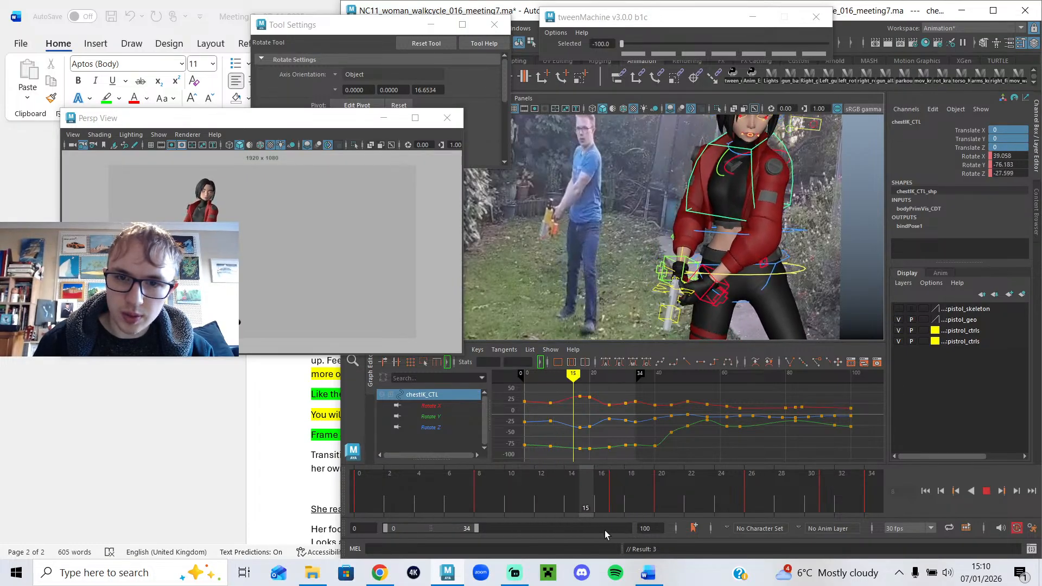
drag(601, 529, 620, 531)
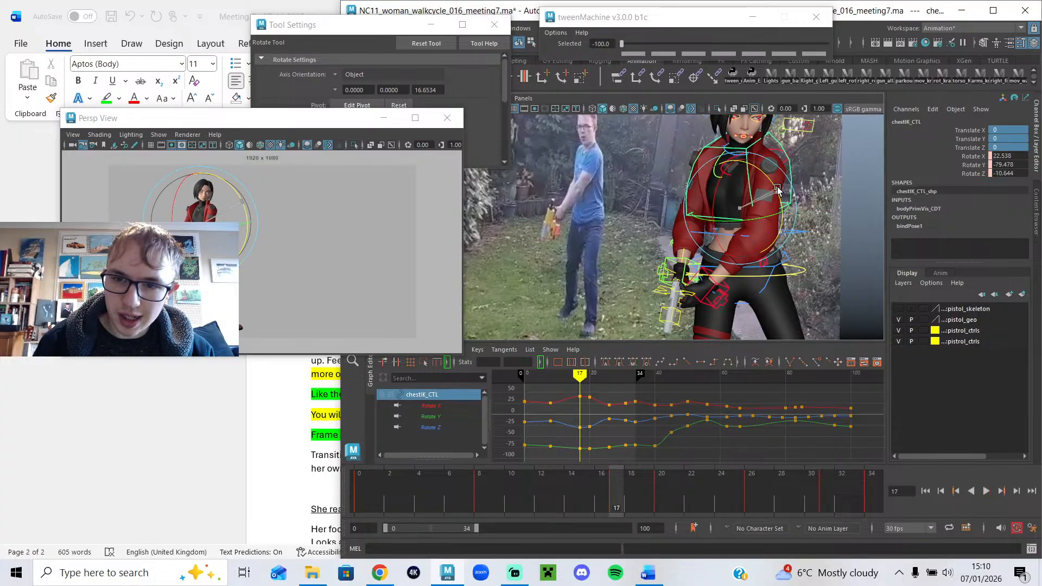
Delete the chestIK_CTL key at frame 20 and play frames 0 to 34 to check the torso motion from two angles.
drag(562, 477, 553, 515)
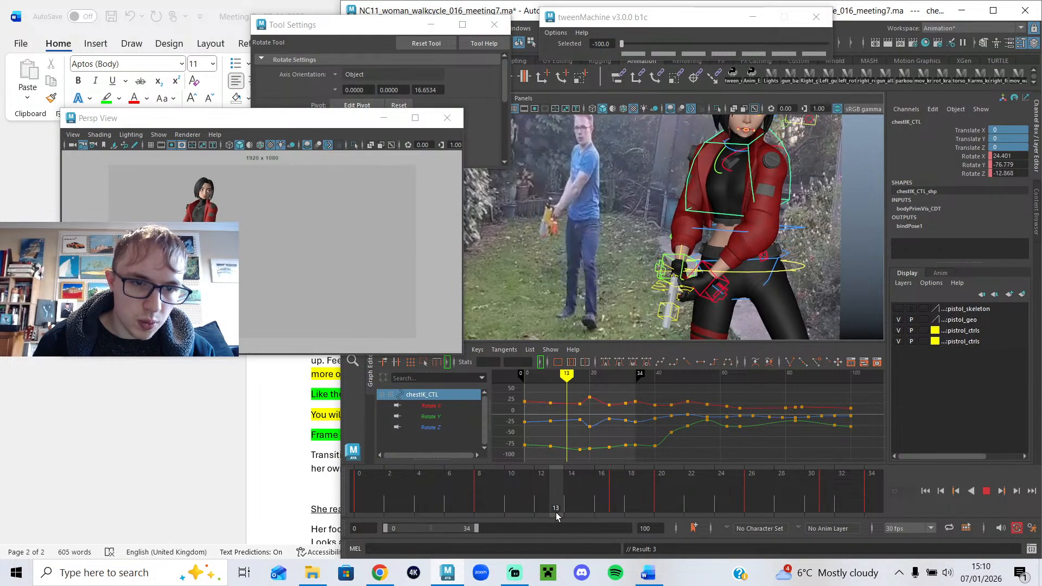
drag(690, 513, 661, 514)
right_click(661, 515)
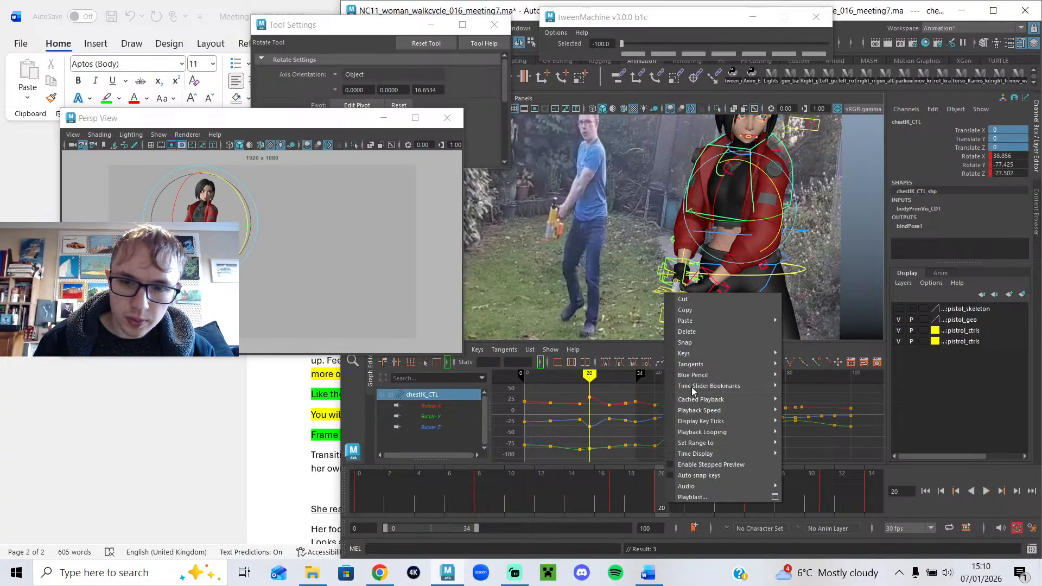
click(688, 332)
key(alt+v)
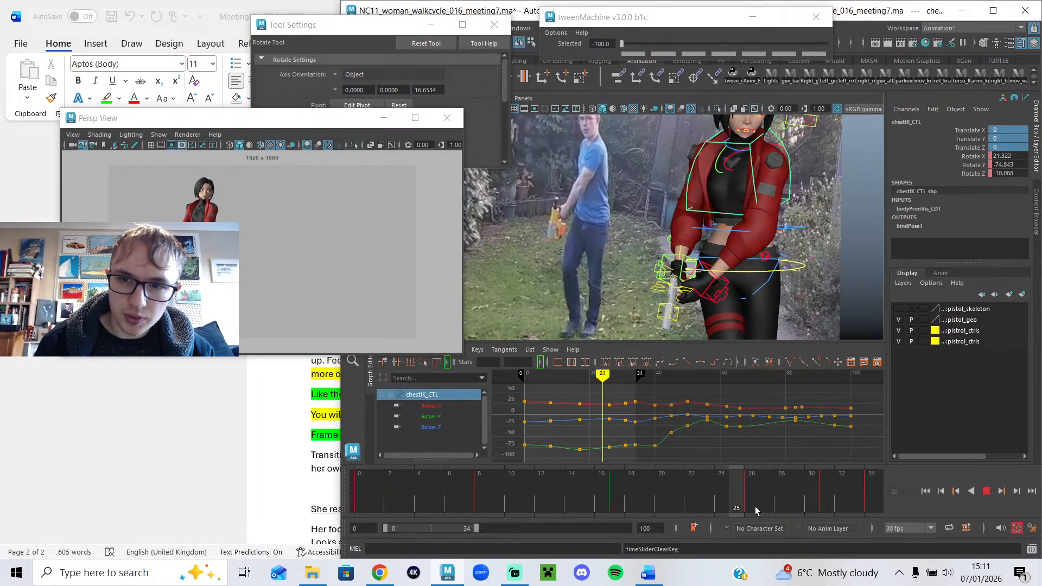
drag(833, 514, 748, 512)
click(988, 491)
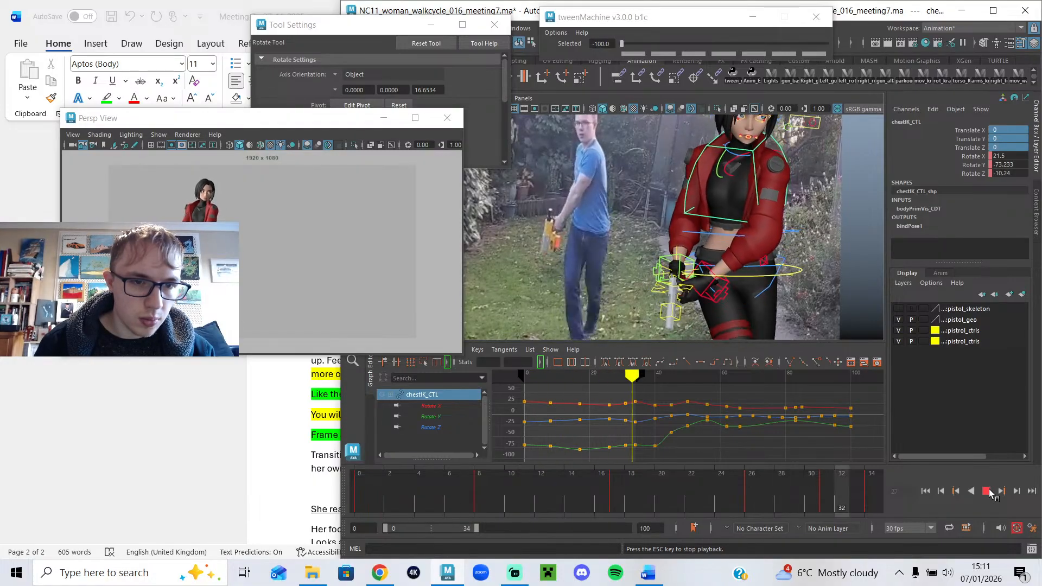
alt+drag(684, 221, 763, 281)
alt+middle_drag(763, 281, 763, 305)
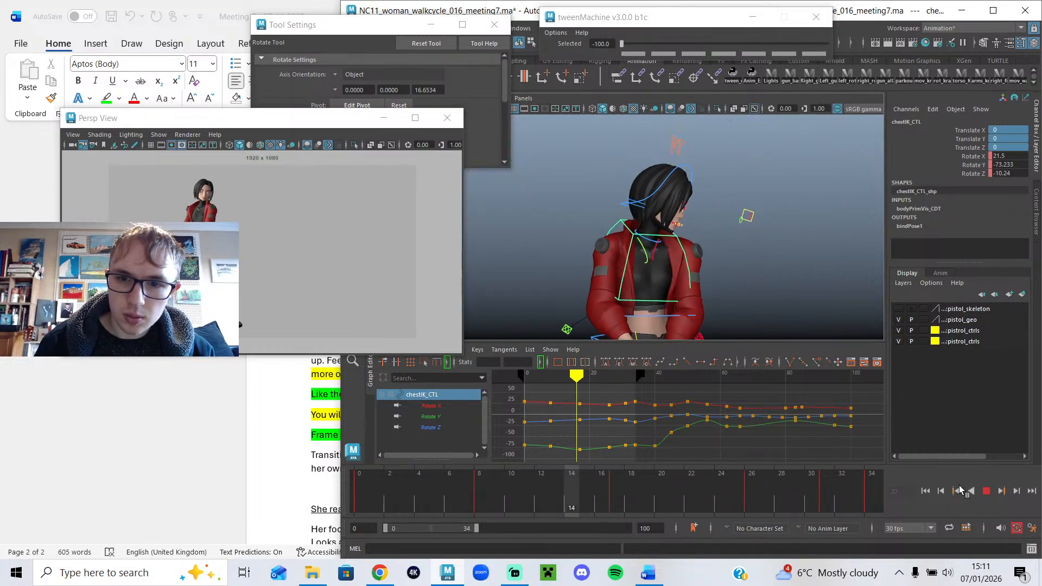
click(987, 490)
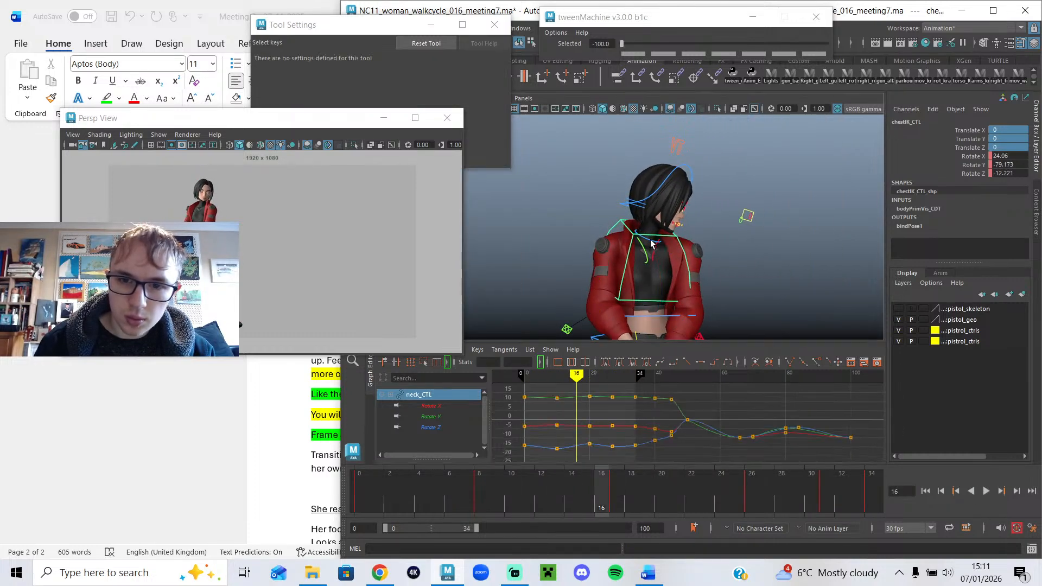
Select neck_CTL and shift its Rotate X keys from frames 0 to 34 slightly down, with frame 34 at about -3.88.
click(682, 212)
key(w)
key(e)
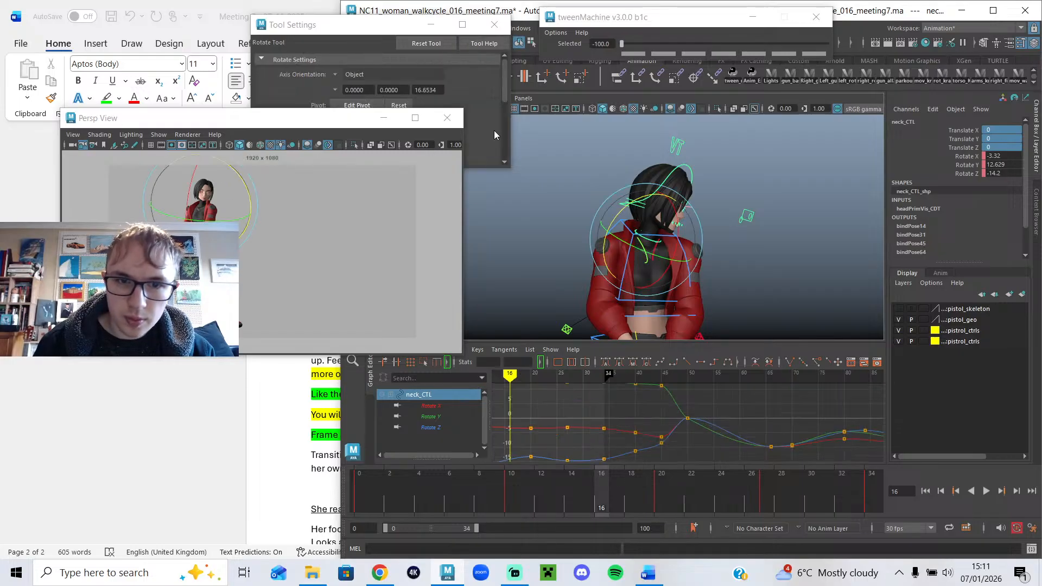
alt+drag(737, 249, 699, 252)
click(431, 406)
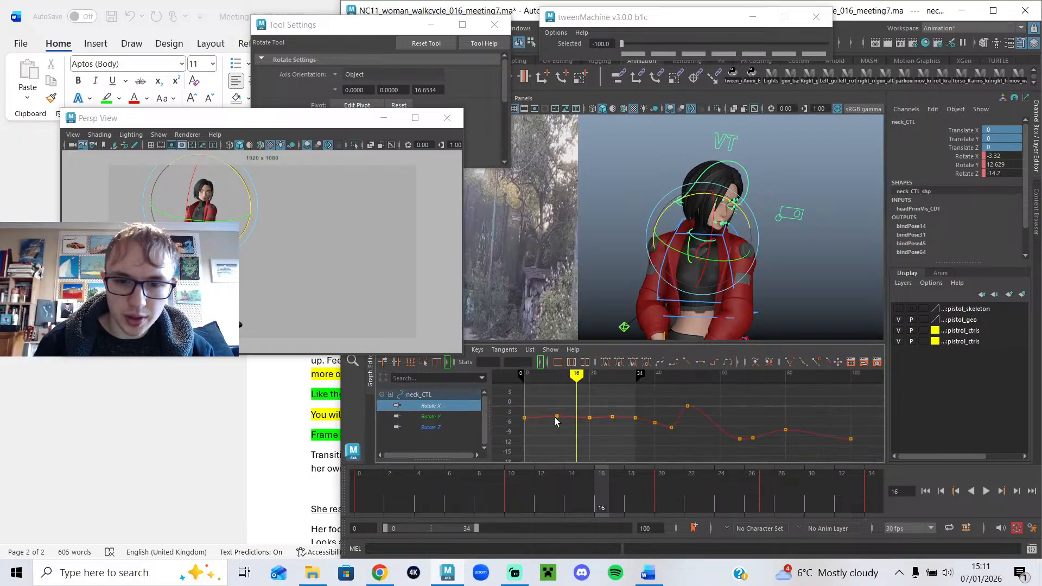
drag(568, 452, 532, 451)
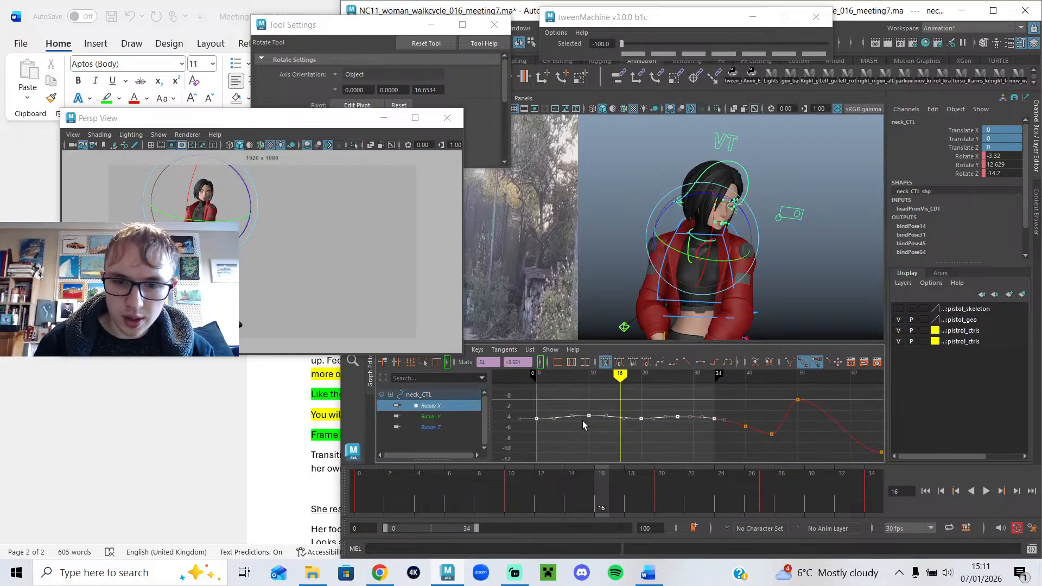
mouse_move(591, 424)
middle_down()
mouse_move(592, 434)
mouse_move(594, 424)
middle_up()
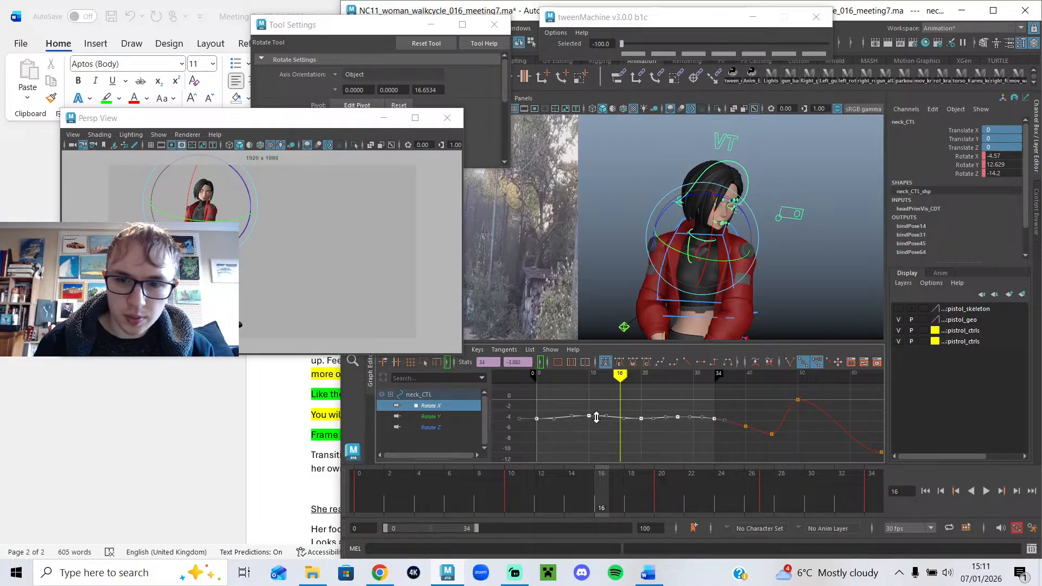
Raise all neck_CTL Rotate Y keys from frames 0 to 34 together, with frame 34 at about 32.83.
click(450, 414)
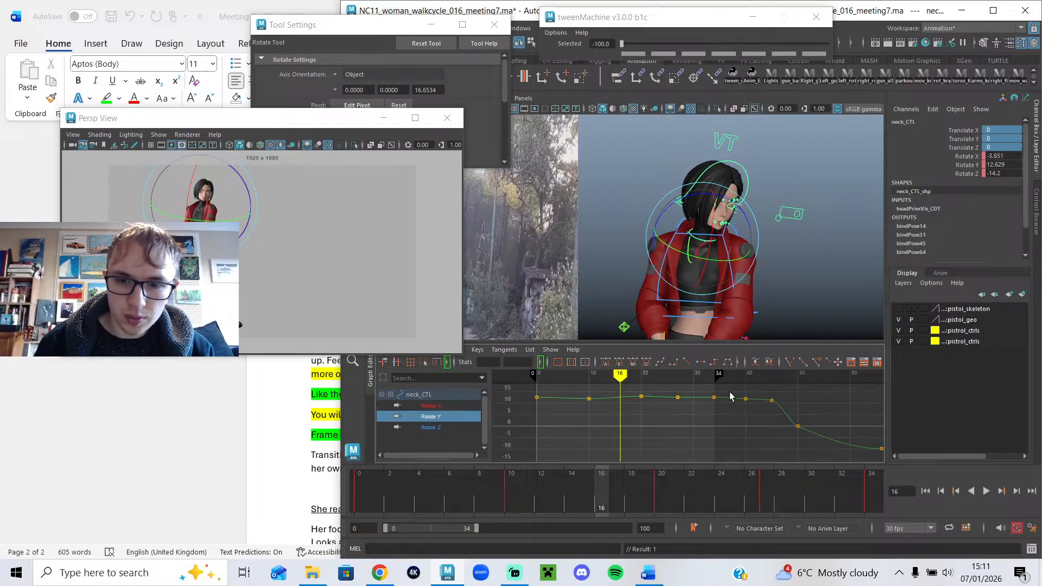
drag(731, 392, 511, 417)
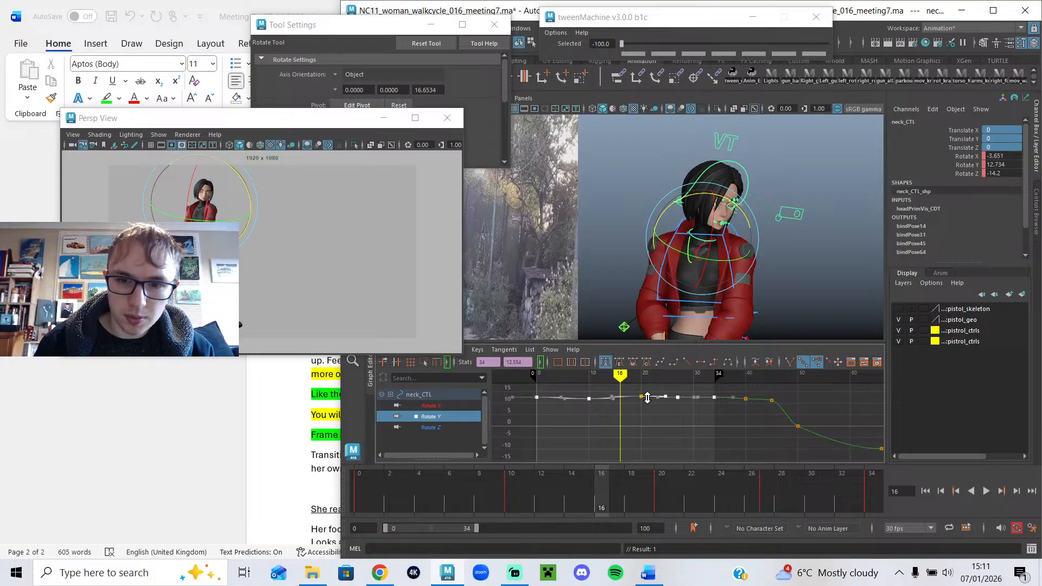
drag(726, 387, 624, 415)
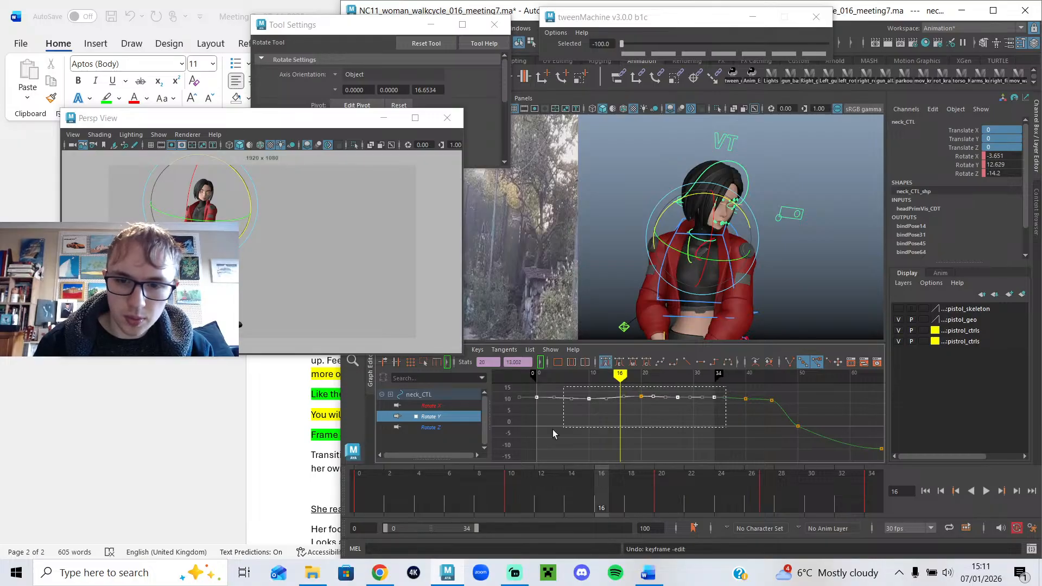
middle_drag(642, 409, 626, 336)
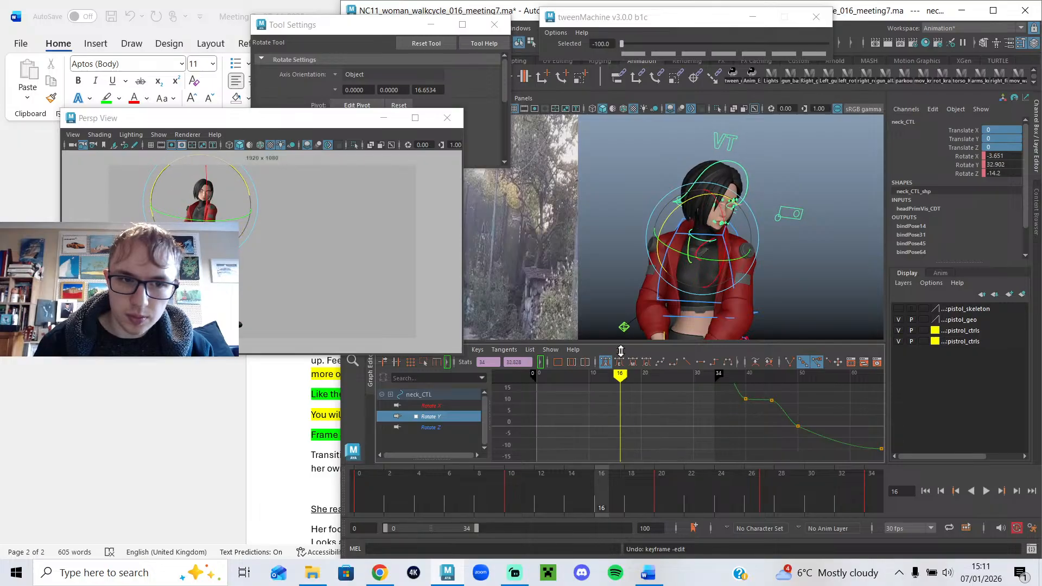
Raise the neck_CTL Rotate Z keys from frames 0 to 34 together, with frame 34 at about -7.82, and play back the walk.
click(438, 428)
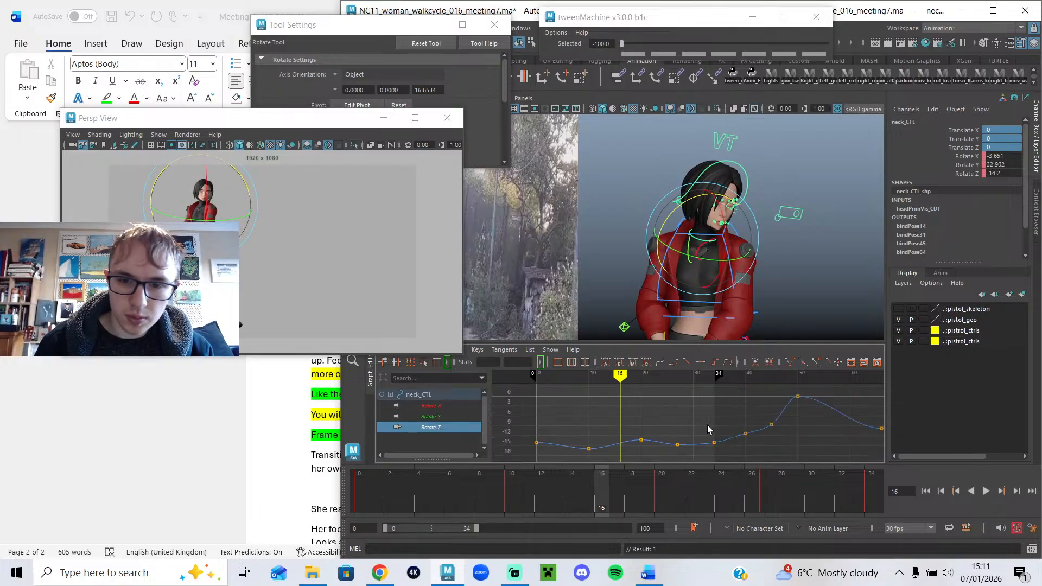
drag(534, 473, 533, 471)
middle_drag(642, 444, 636, 415)
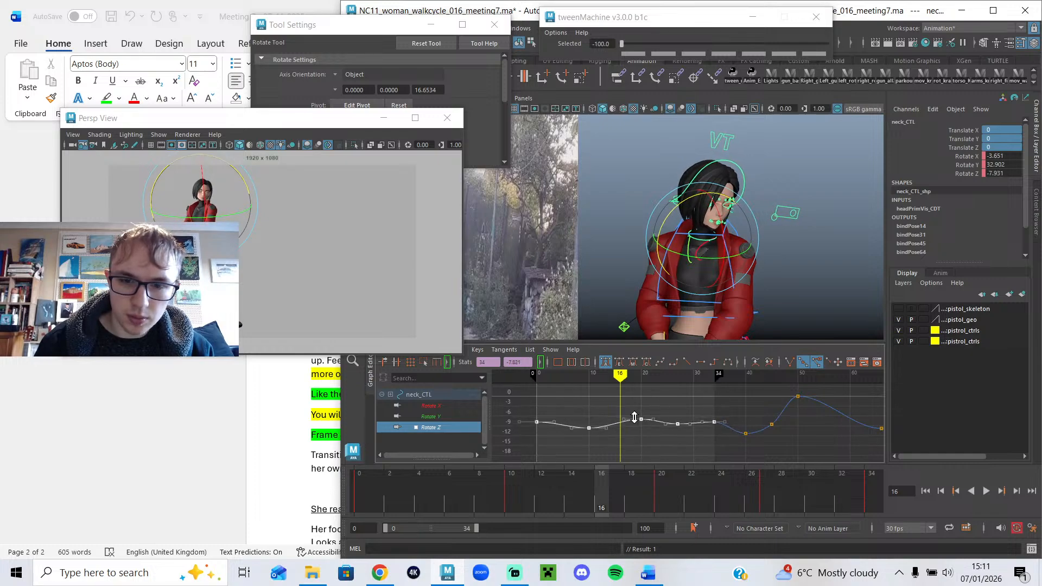
key(alt+v)
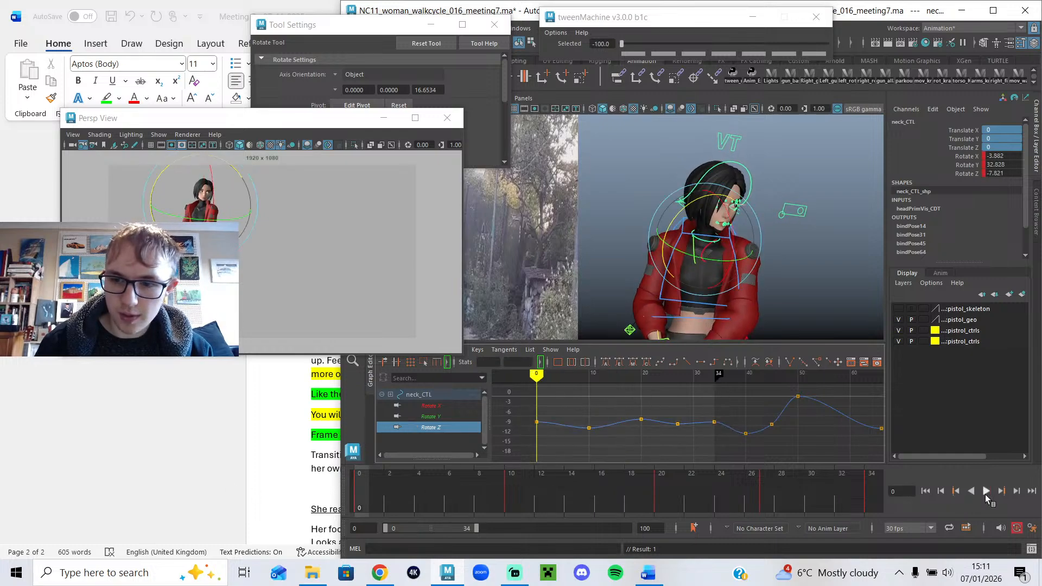
click(985, 491)
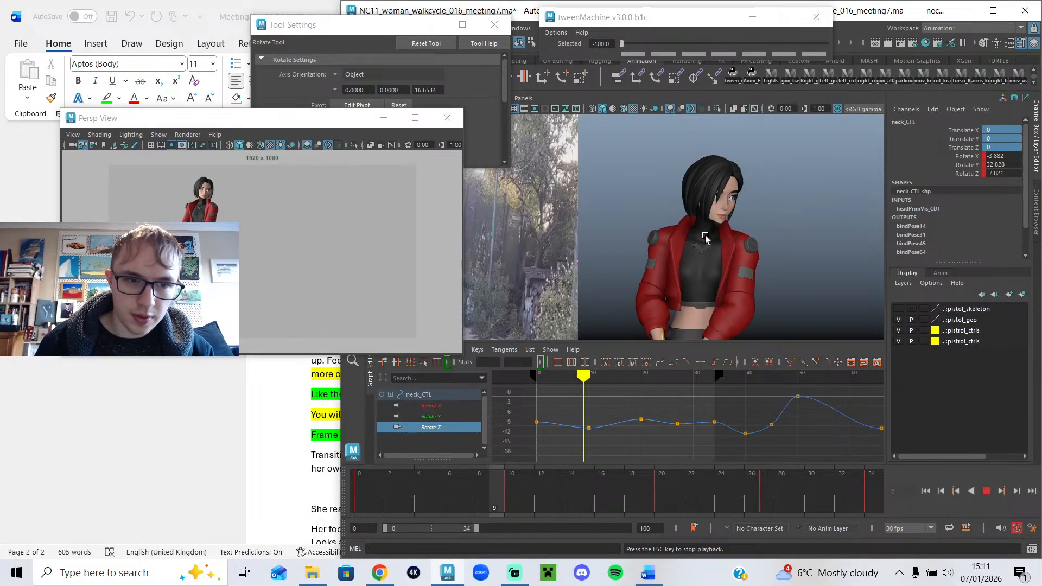
click(986, 492)
Lower the neck's Rotate Z key at frame 20 to about -9.68 and undo the trial change to the frame 34 key.
drag(646, 377, 642, 376)
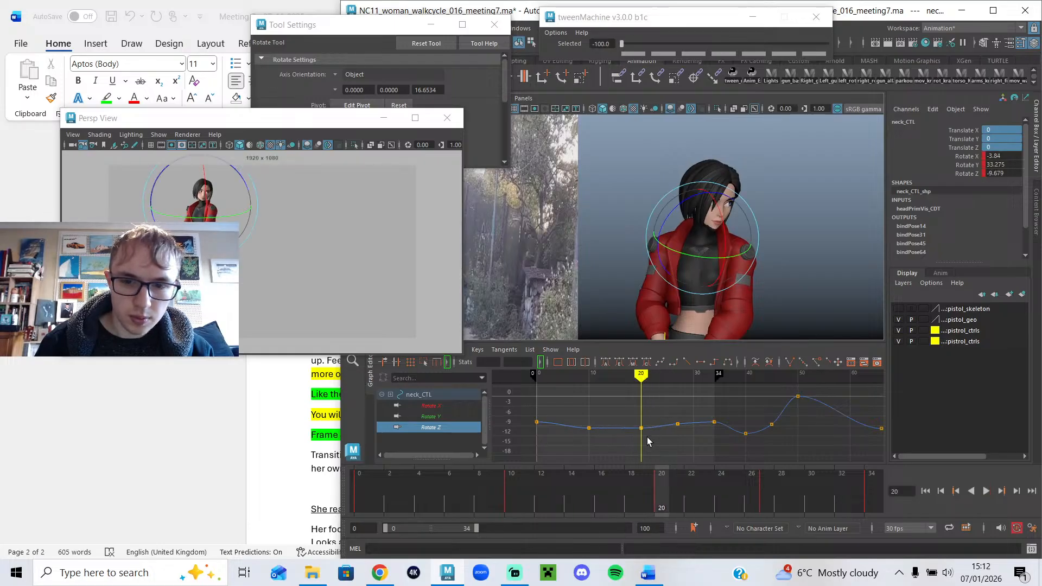
key(alt+v)
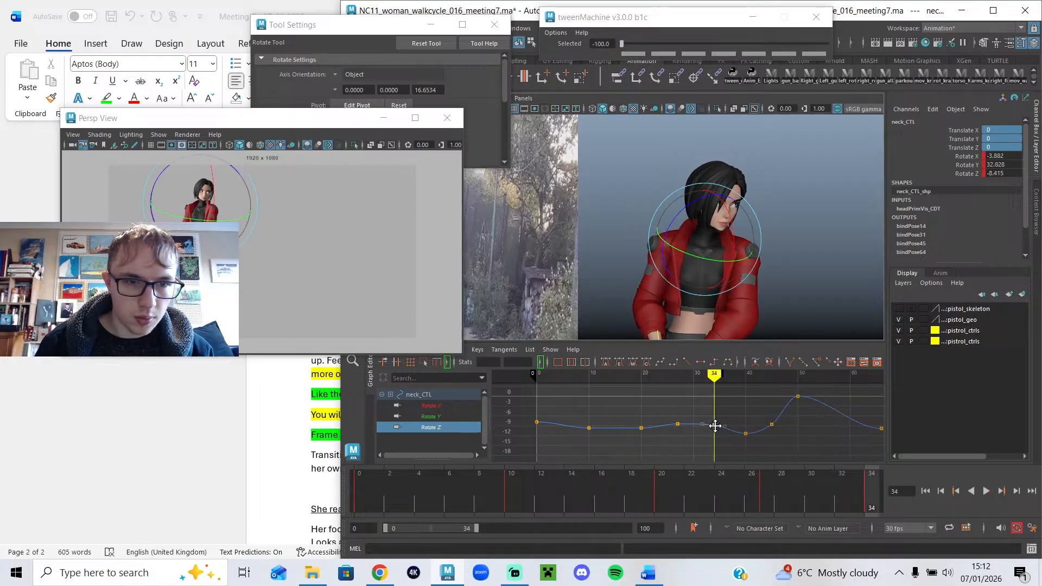
key(ctrl+z)
key(ctrl+z)
key(ctrl+z)
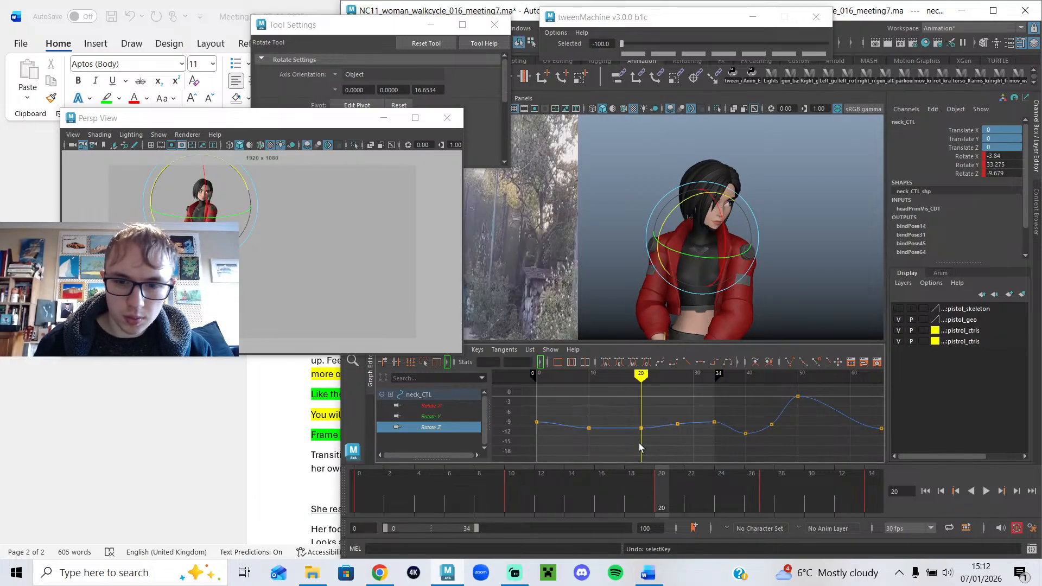
Select the neck's Rotate Z keys from frames 0 to 34 and raise them together, with frame 34 at about -2.9.
drag(614, 441, 550, 450)
key(f)
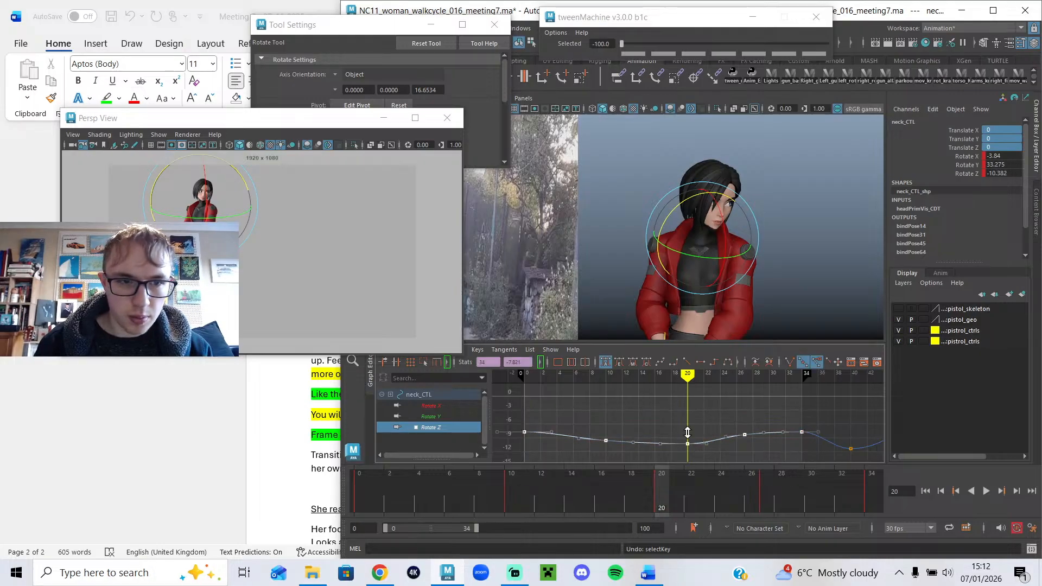
drag(688, 434, 688, 412)
click(688, 455)
Examine the woman's head and neck pose against the reference footage from the other side while playing the first walk.
key(alt+v)
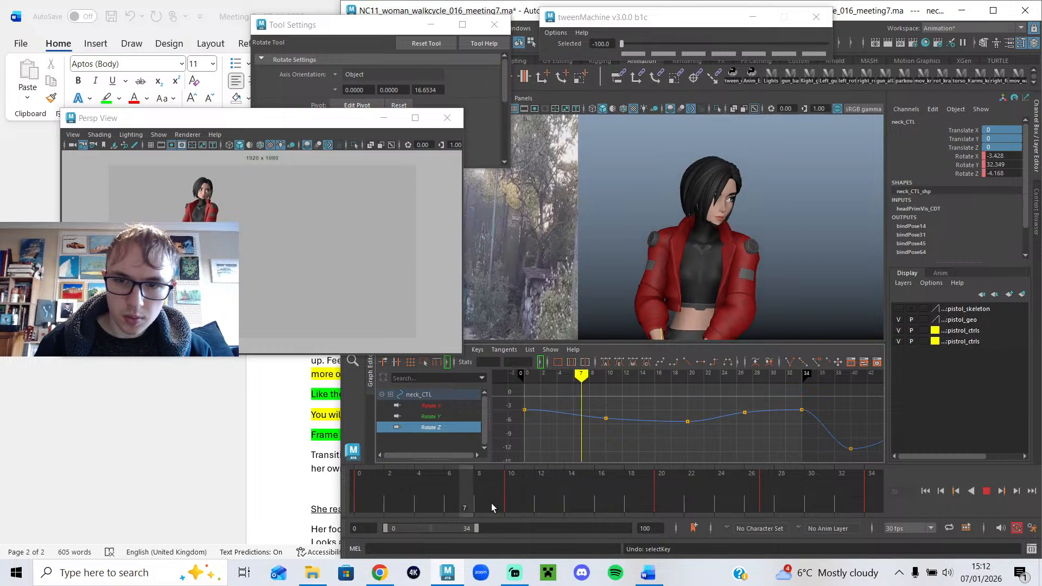
key(alt+v)
scroll(554, 256, down, 4)
scroll(565, 256, down, 3)
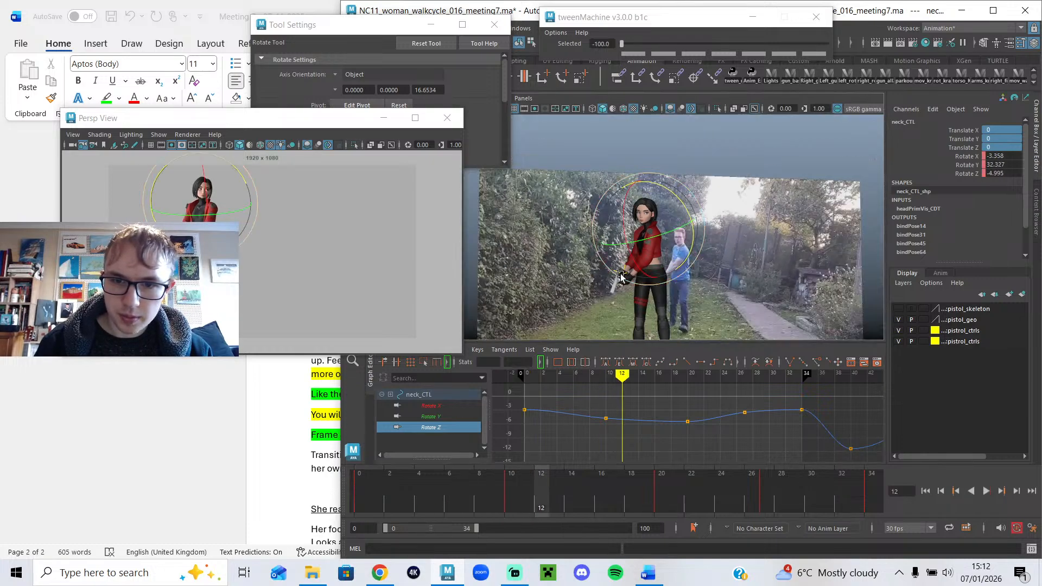
scroll(622, 276, up, 6)
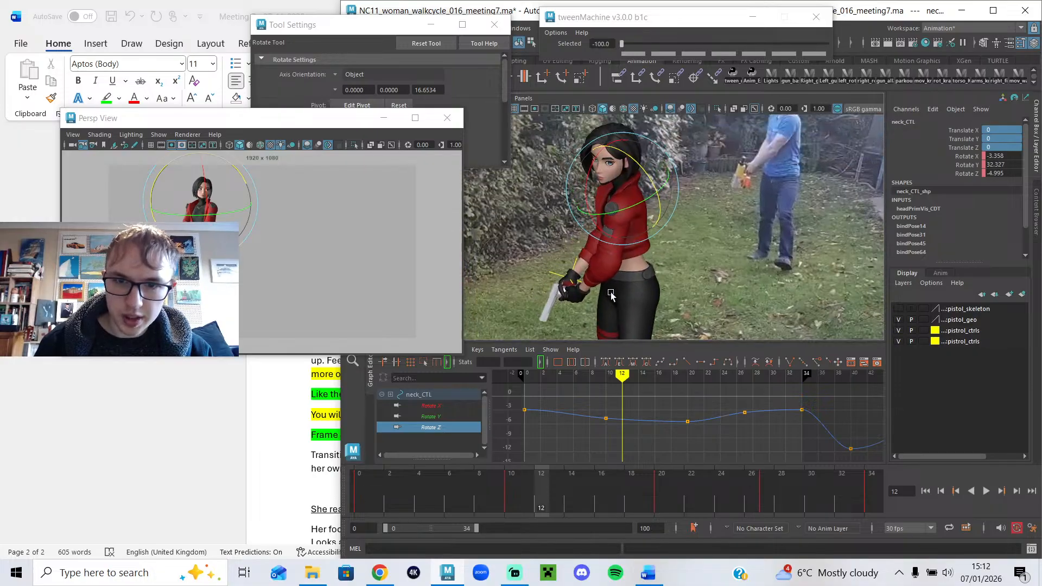
scroll(611, 295, up, 4)
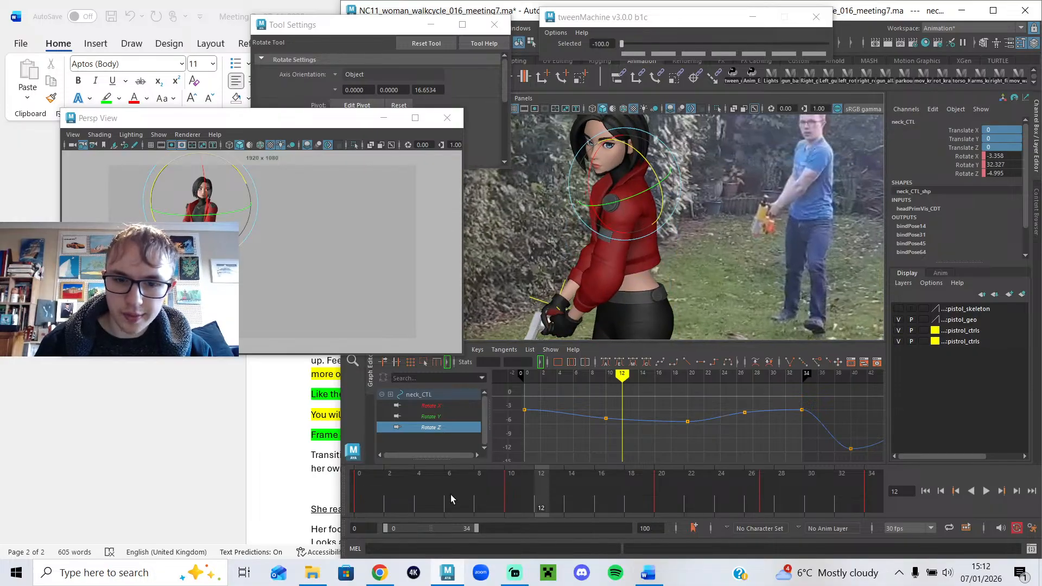
click(451, 494)
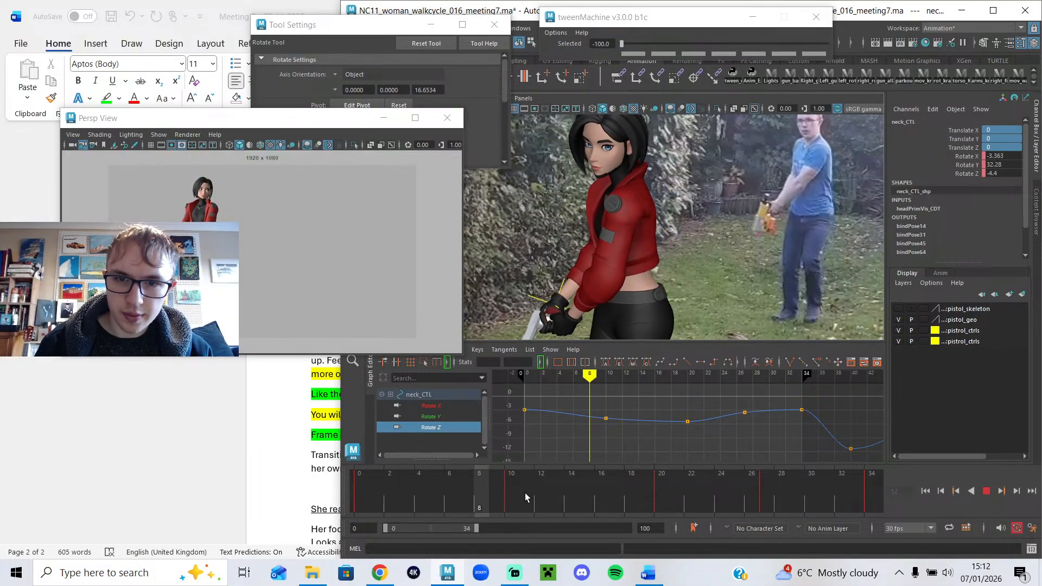
click(572, 494)
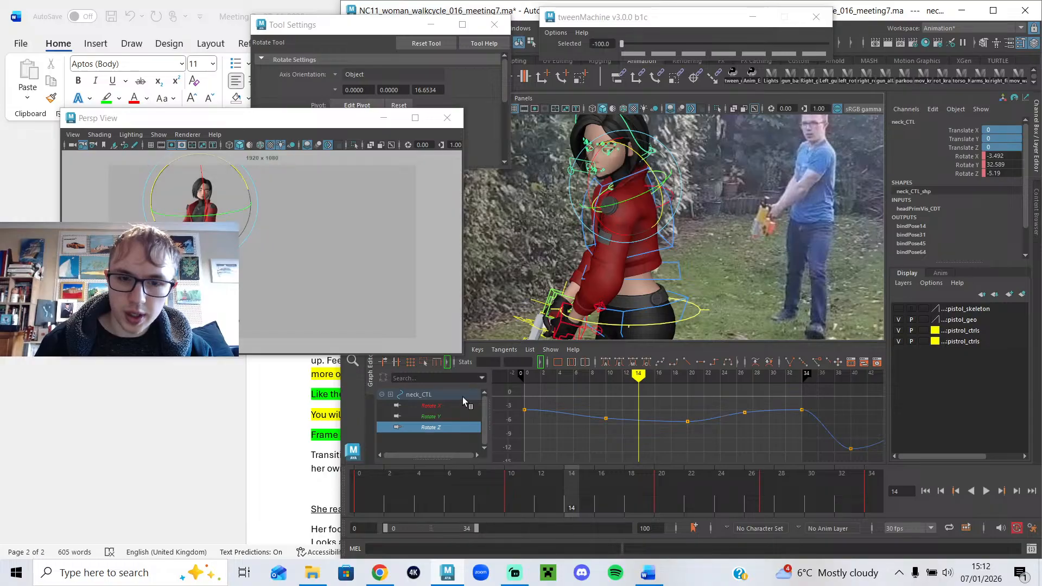
Lower the neck_CTL Rotate X keys from frames 0 to 34 together, with frame 34 at about -8.17, and play back the walk.
click(436, 407)
drag(502, 463, 502, 463)
drag(689, 413, 689, 380)
drag(684, 431, 684, 439)
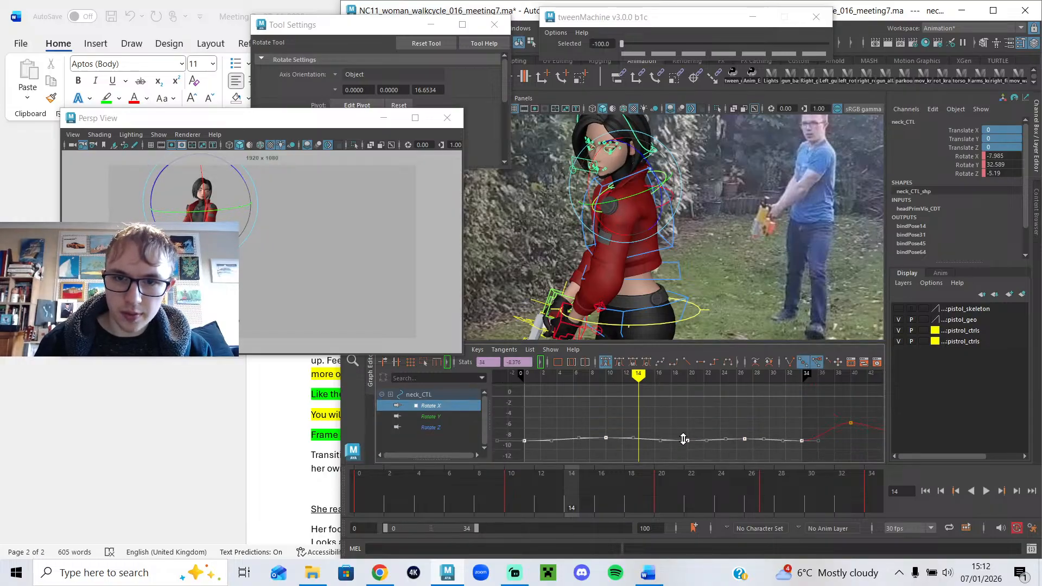
mouse_move(434, 494)
mouse_down()
mouse_move(399, 498)
mouse_move(696, 490)
mouse_move(924, 520)
mouse_up()
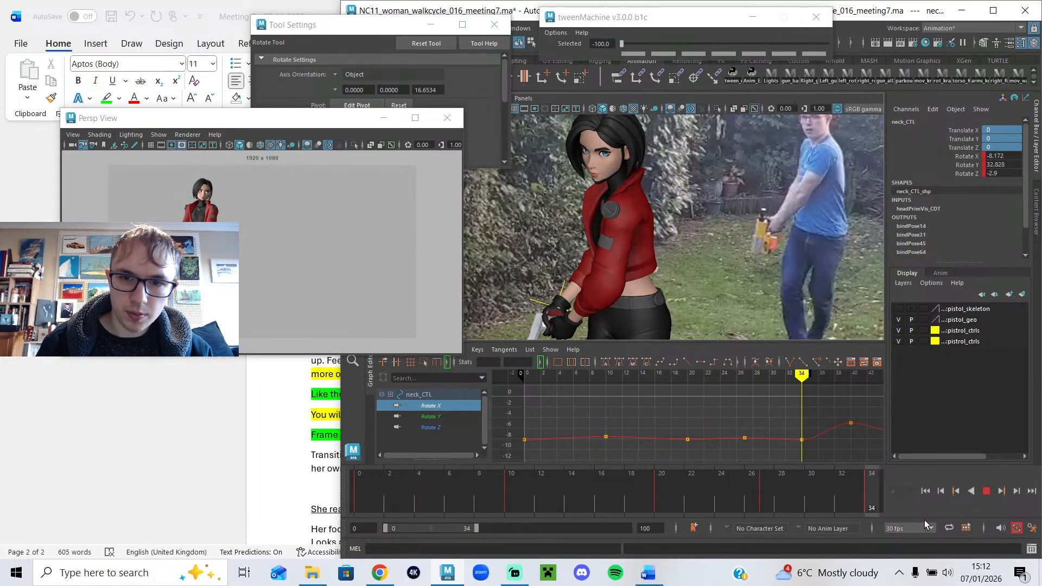
click(986, 490)
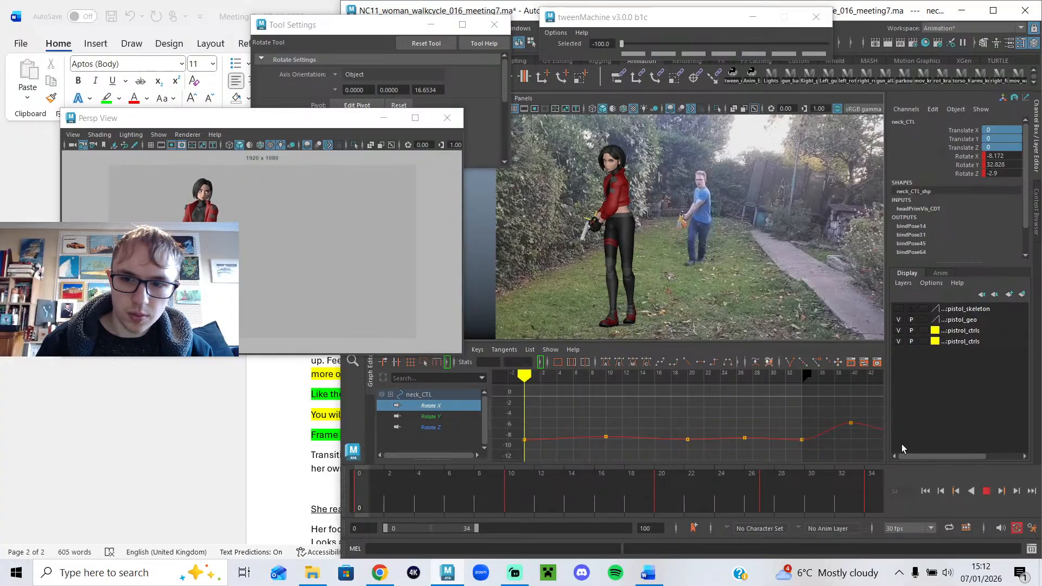
Review the first walk against the reference footage and examine the chest control's Rotate X curve through frames 0 to 34.
key(Escape)
drag(659, 511, 347, 512)
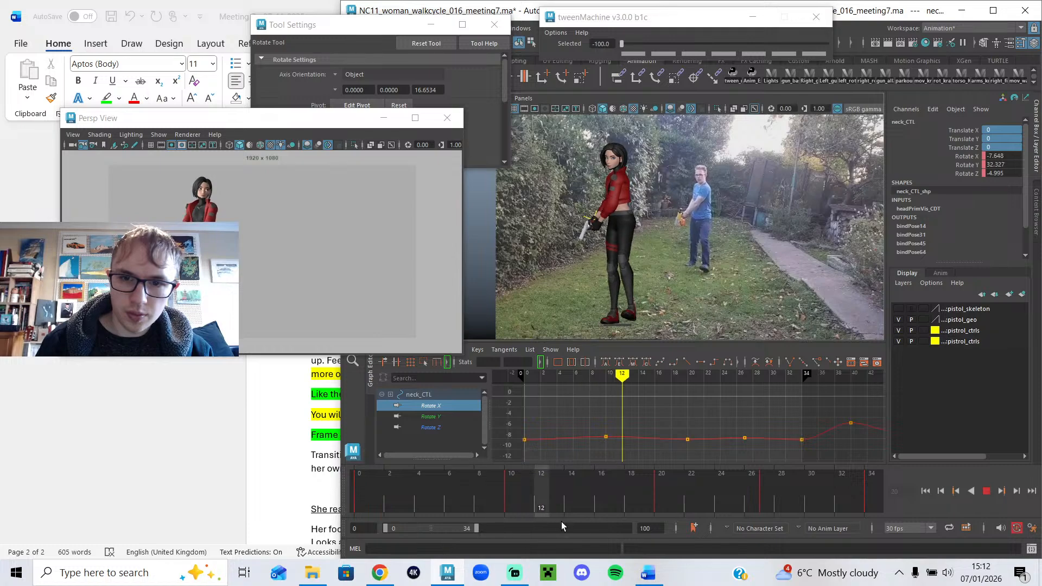
drag(495, 502, 511, 503)
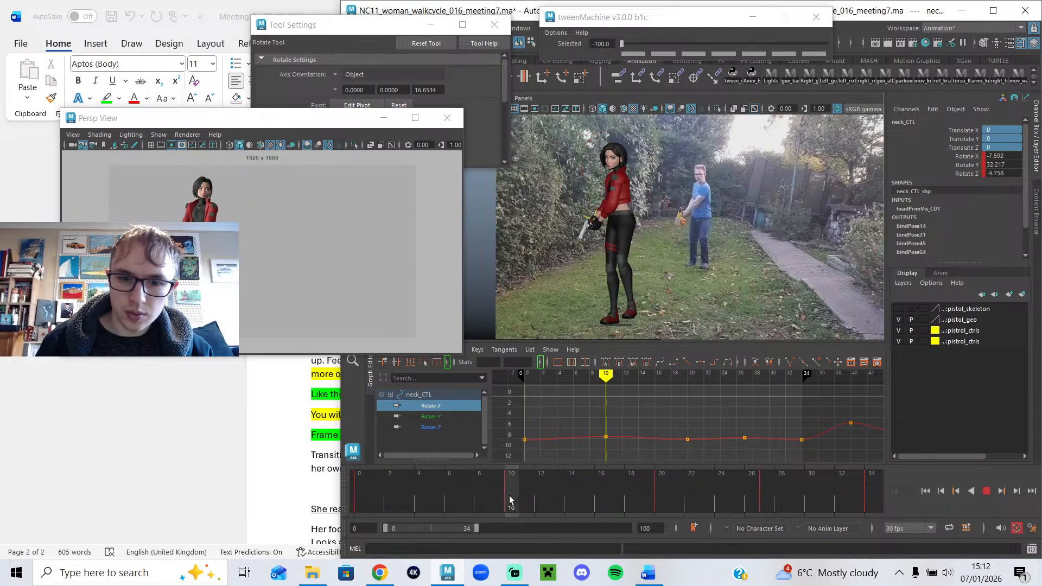
click(637, 229)
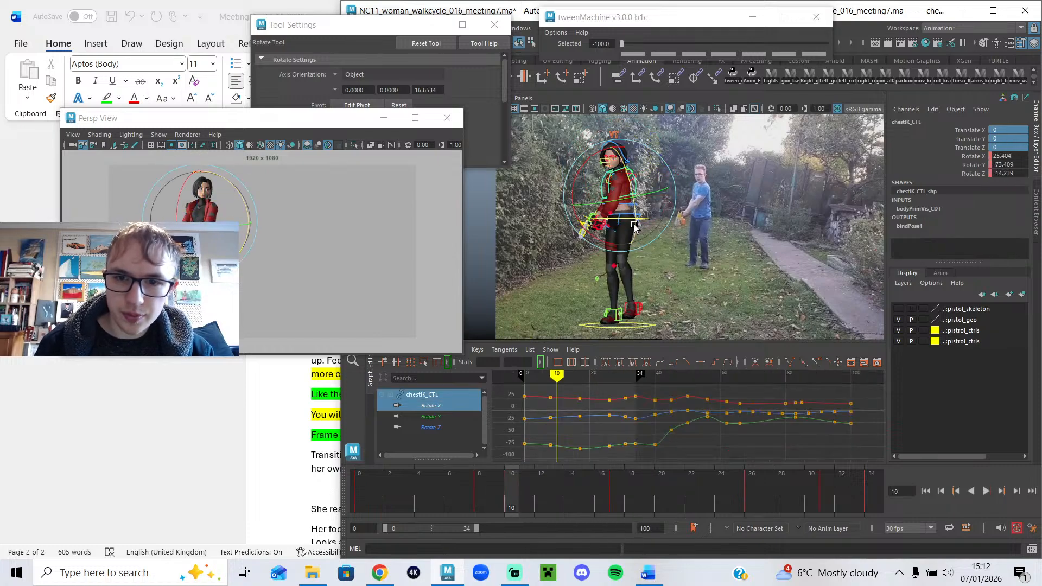
click(447, 407)
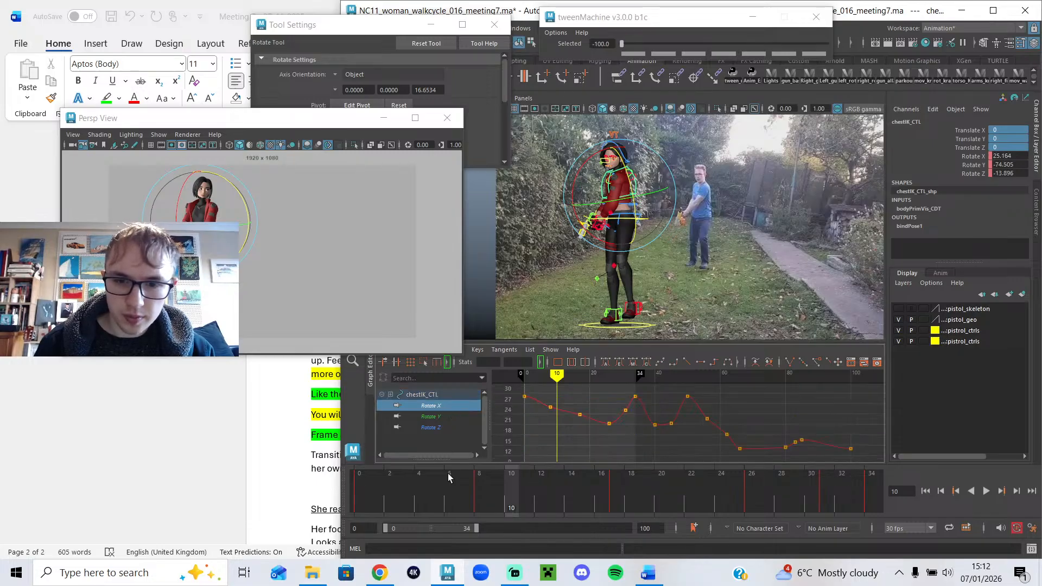
drag(504, 474, 881, 474)
click(990, 493)
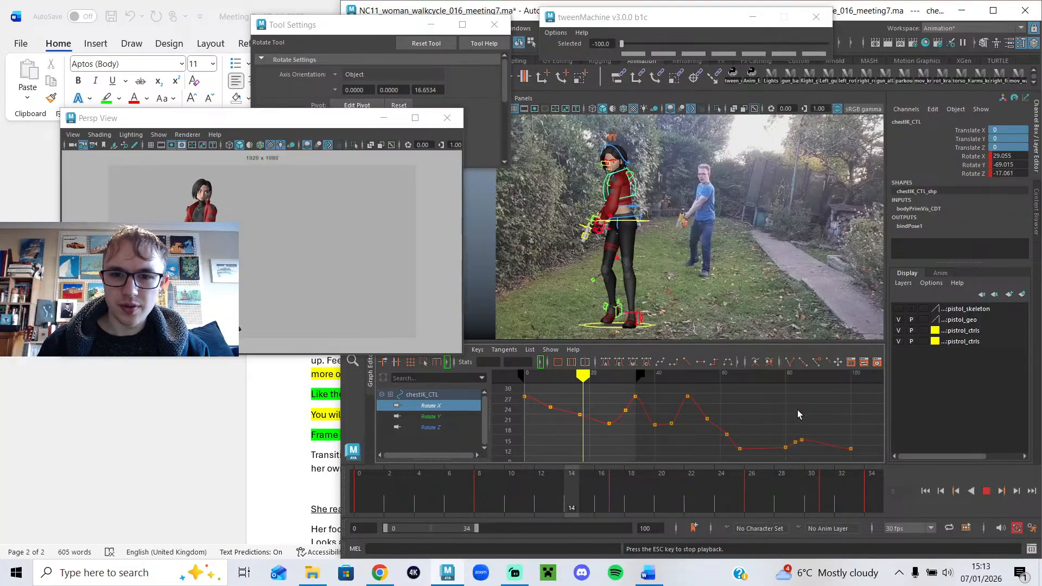
click(986, 491)
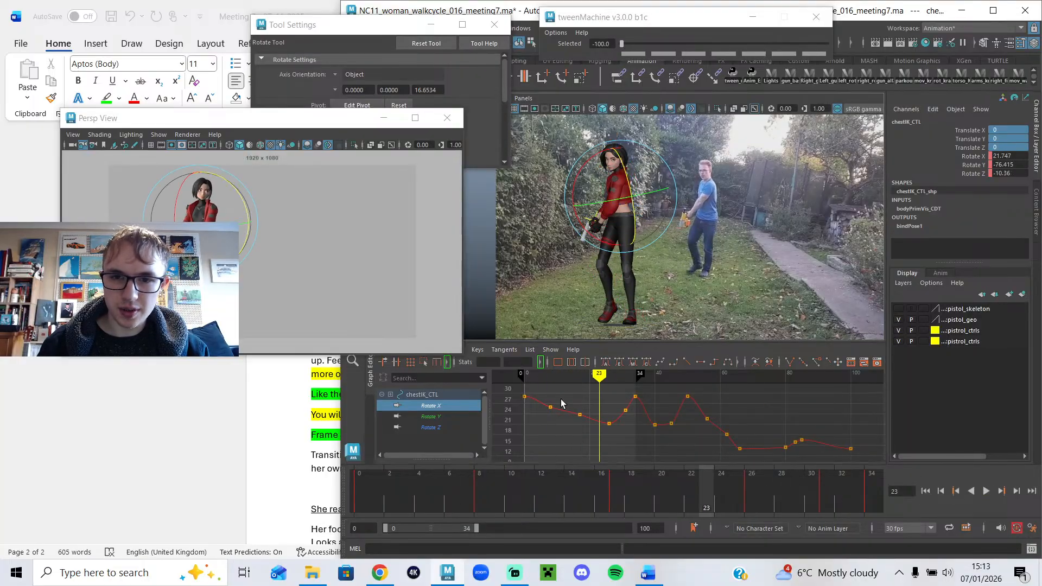
Lower the chest's Rotate X keys to about 20 at frame 17 and to about 26.4 at frames 0 and 34.
click(434, 481)
drag(397, 476, 614, 484)
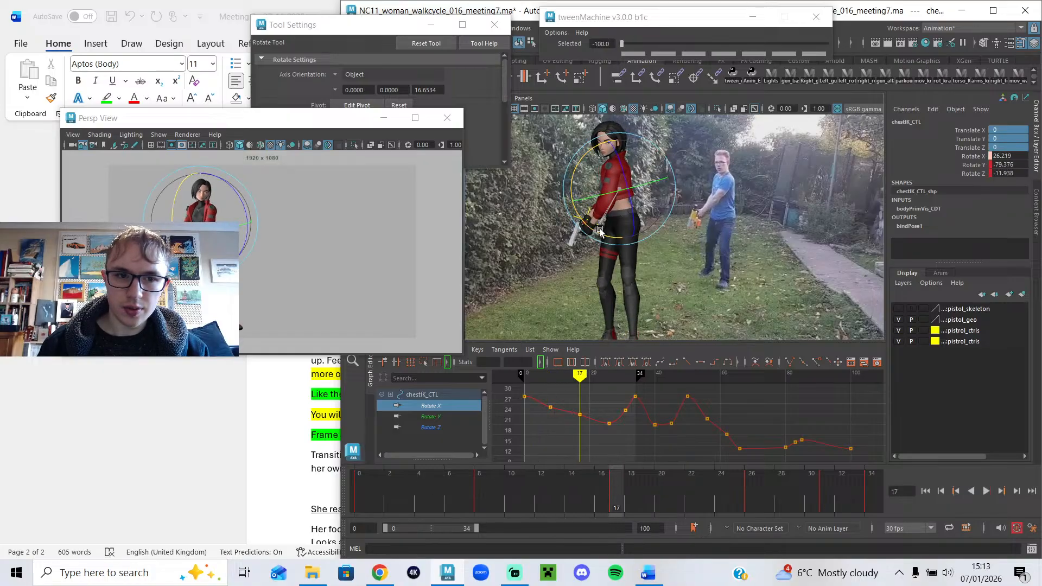
drag(376, 488, 620, 498)
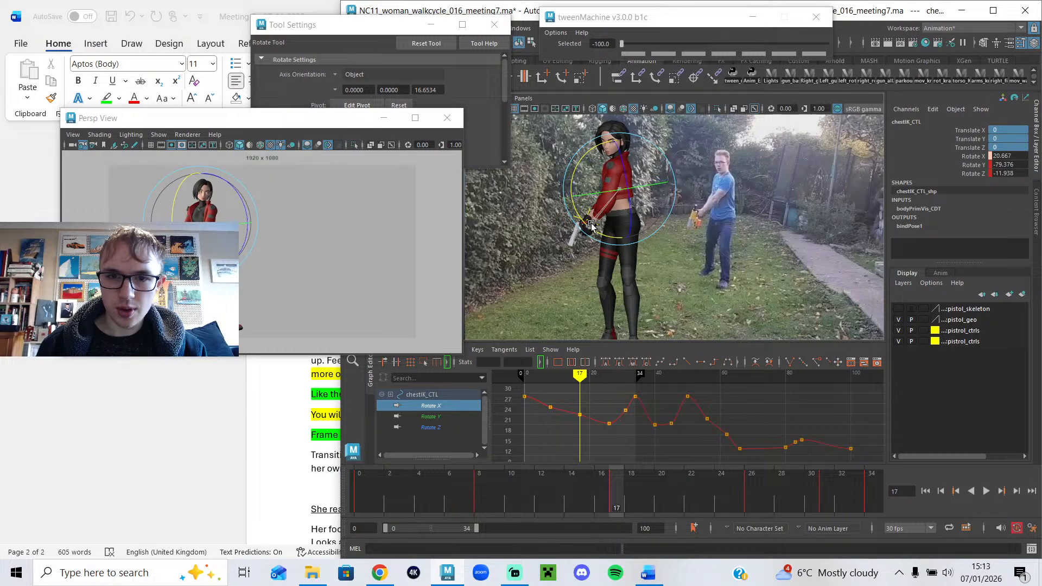
drag(480, 491, 908, 532)
drag(640, 391, 498, 402)
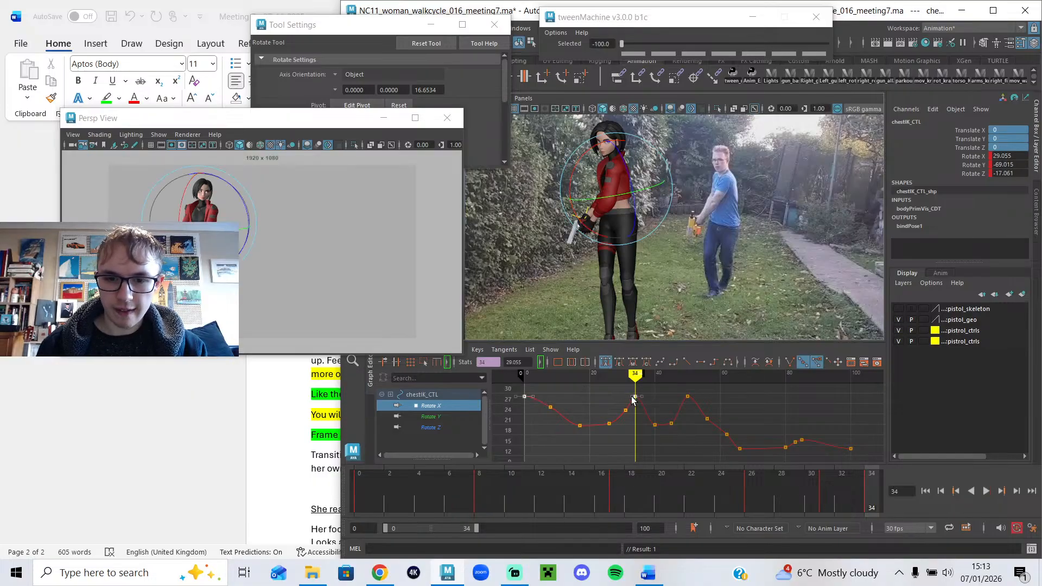
key(ctrl+z)
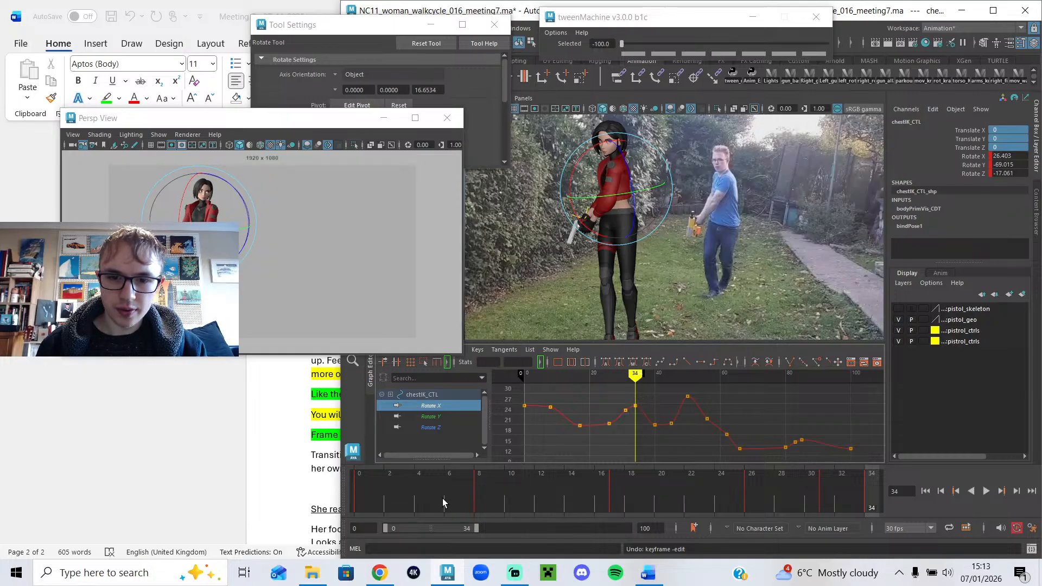
Raise the chest's Rotate X key at frame 26 to about 21.5, lower the frame 8 key to about 23, and play back the walk.
key(period)
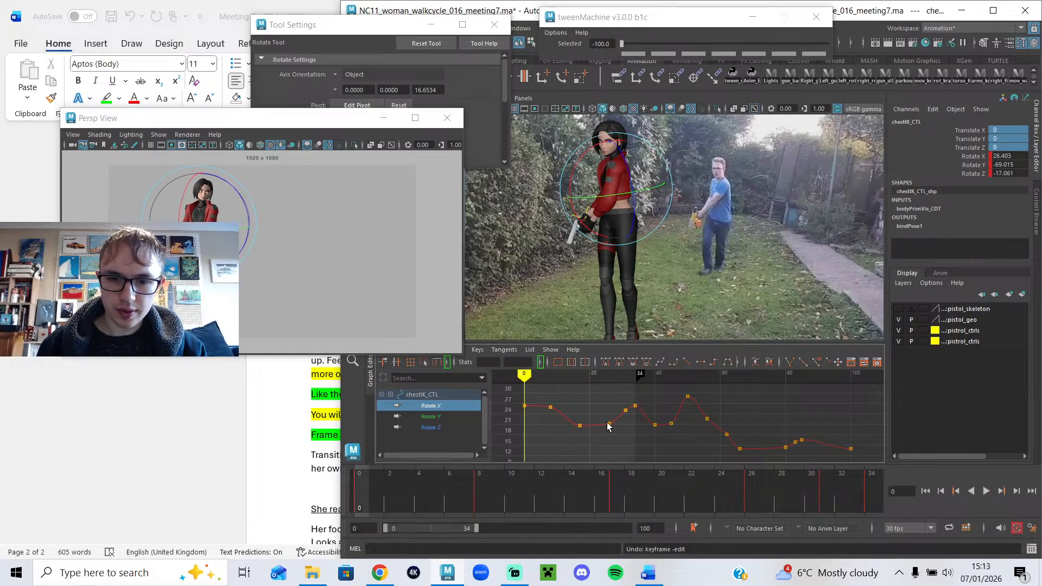
drag(587, 375, 610, 387)
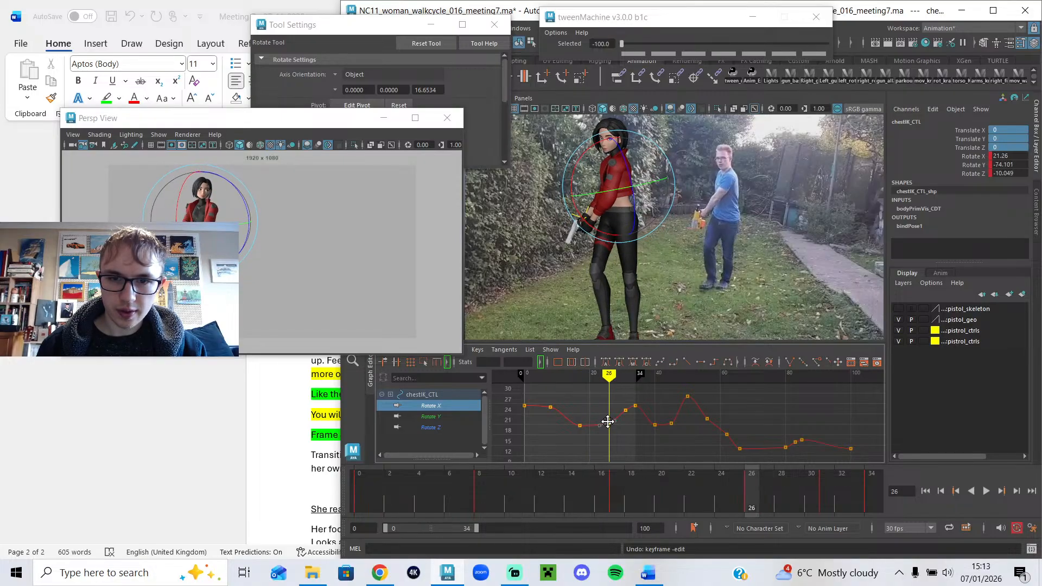
drag(434, 489, 478, 488)
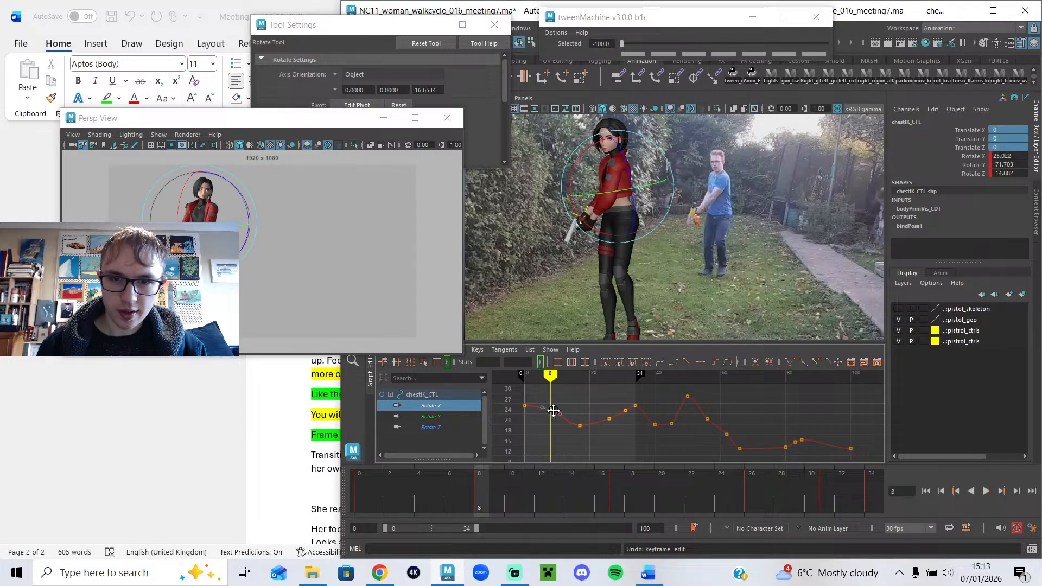
drag(473, 490, 496, 478)
click(986, 491)
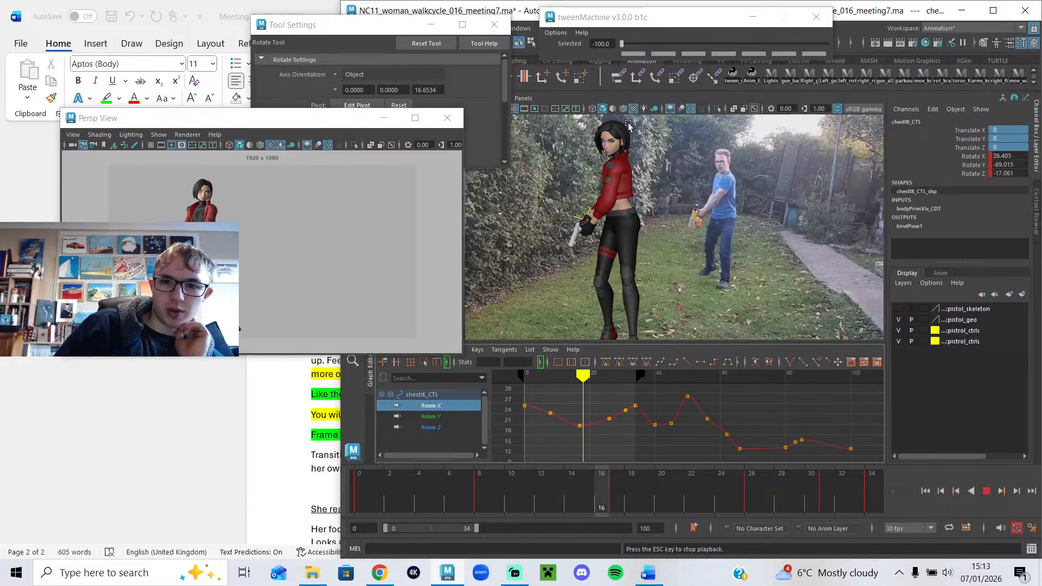
key(space)
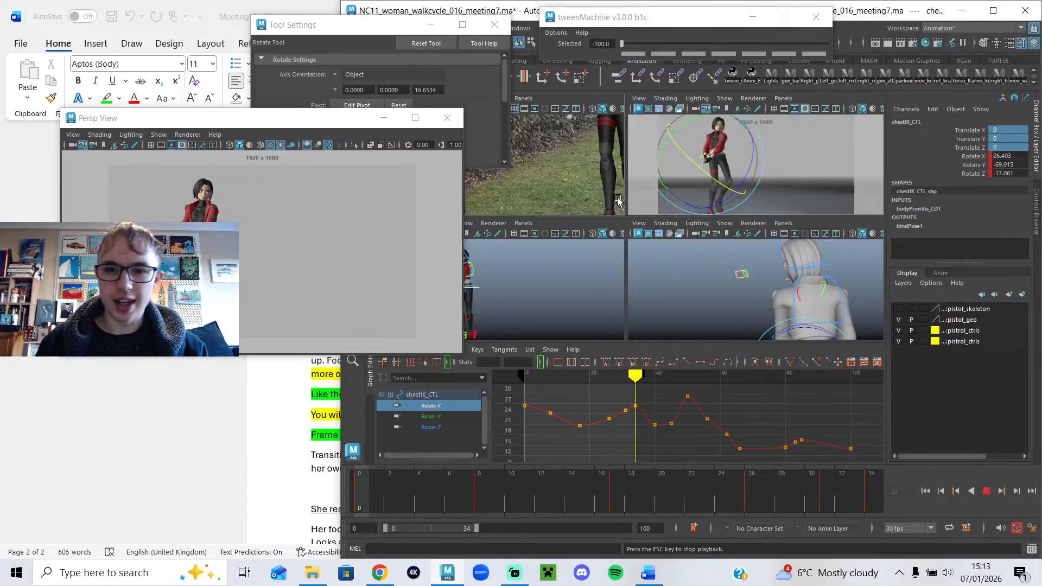
key(space)
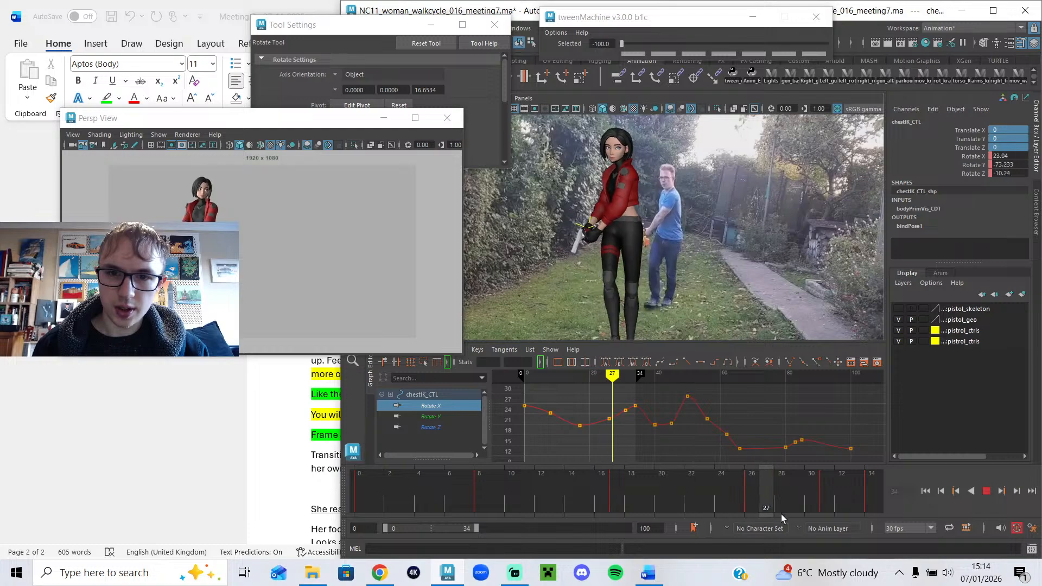
Rotate the neck_CTL at frame 27 to about -9.88 in X, 32.25 in Y and -5.57 in Z, and play back the walk.
mouse_move(822, 518)
mouse_down()
mouse_move(761, 513)
mouse_move(807, 510)
mouse_up()
scroll(615, 136, up, 3)
key(alt+1)
alt+middle_drag(615, 137, 612, 208)
scroll(612, 207, up, 2)
key(q)
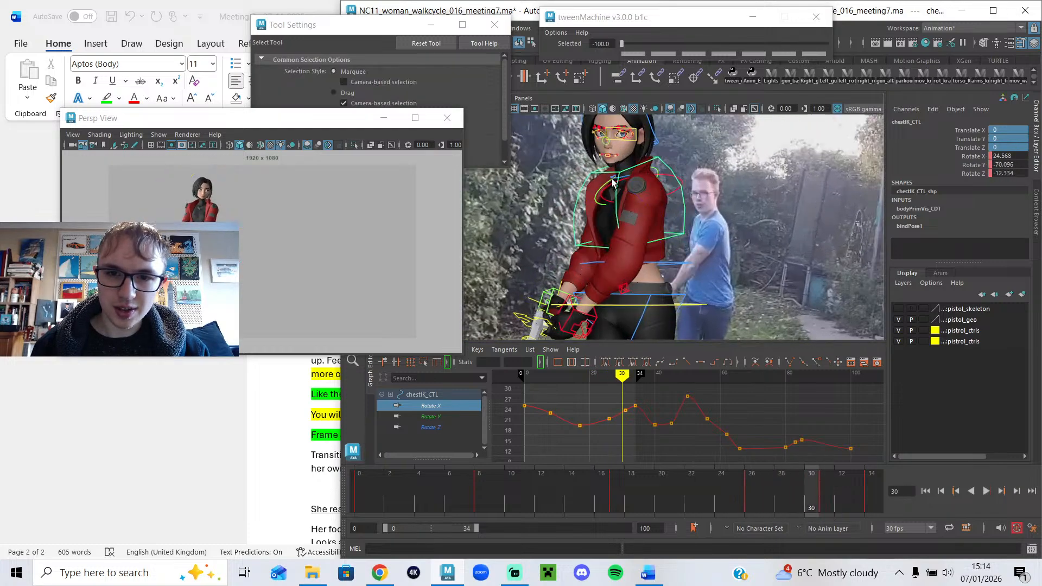
click(612, 182)
drag(622, 389, 612, 390)
key(e)
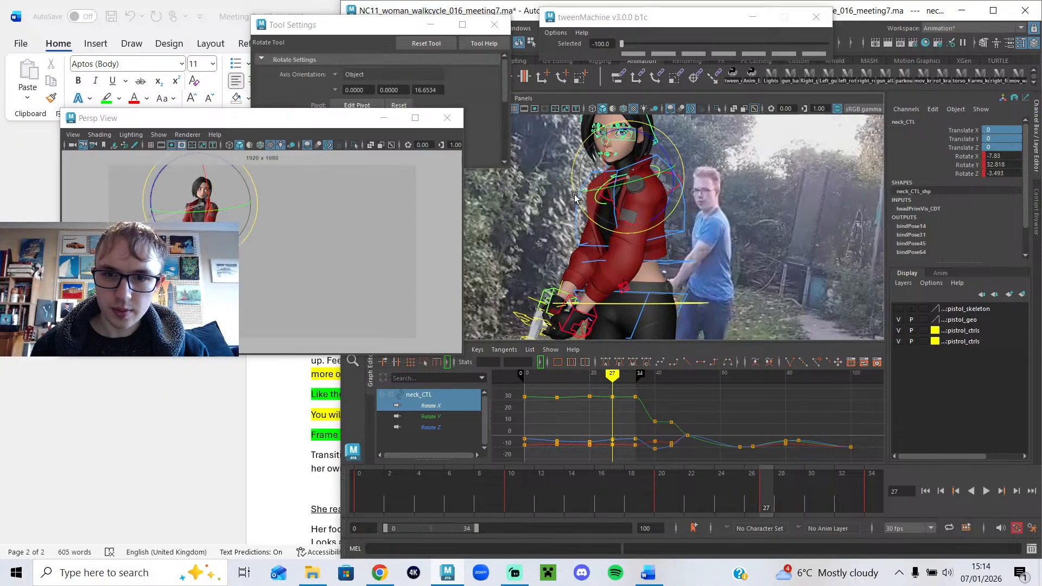
drag(589, 377, 639, 400)
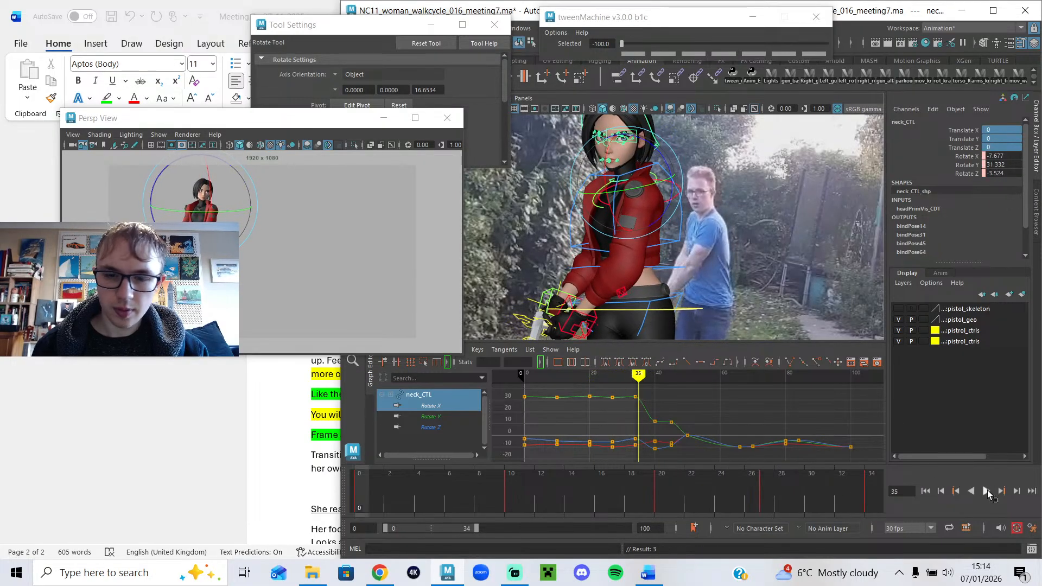
click(987, 491)
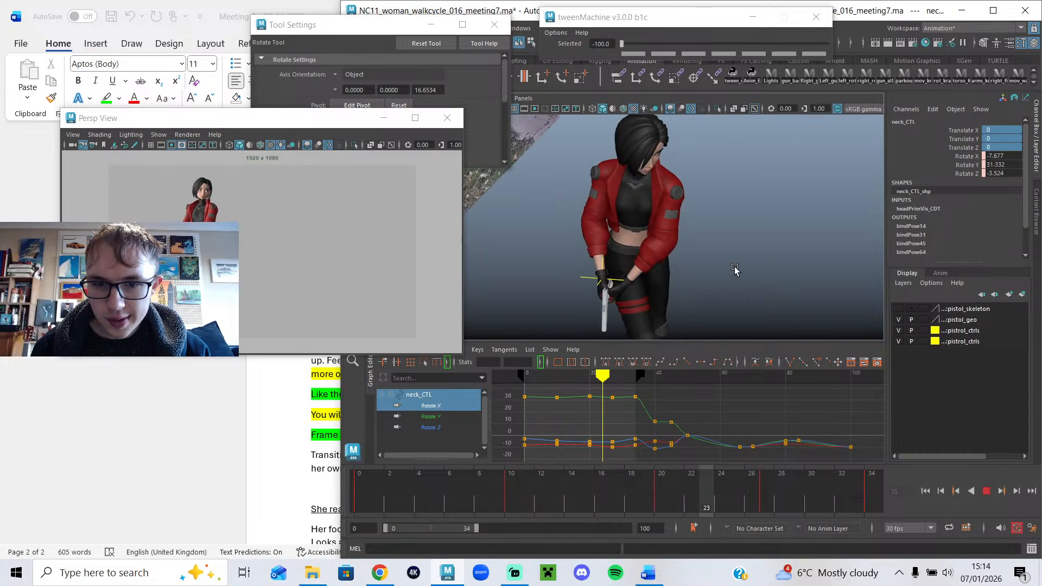
key(Escape)
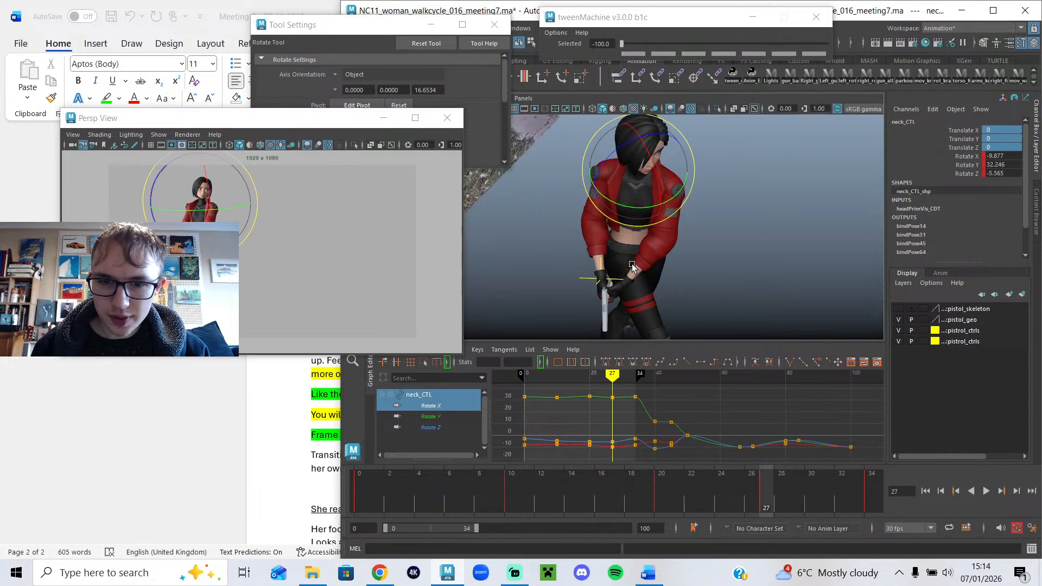
Select both hand IK controls and examine the hands' motion from the front while playing the first walk.
alt+drag(632, 266, 659, 250)
click(624, 251)
click(619, 248)
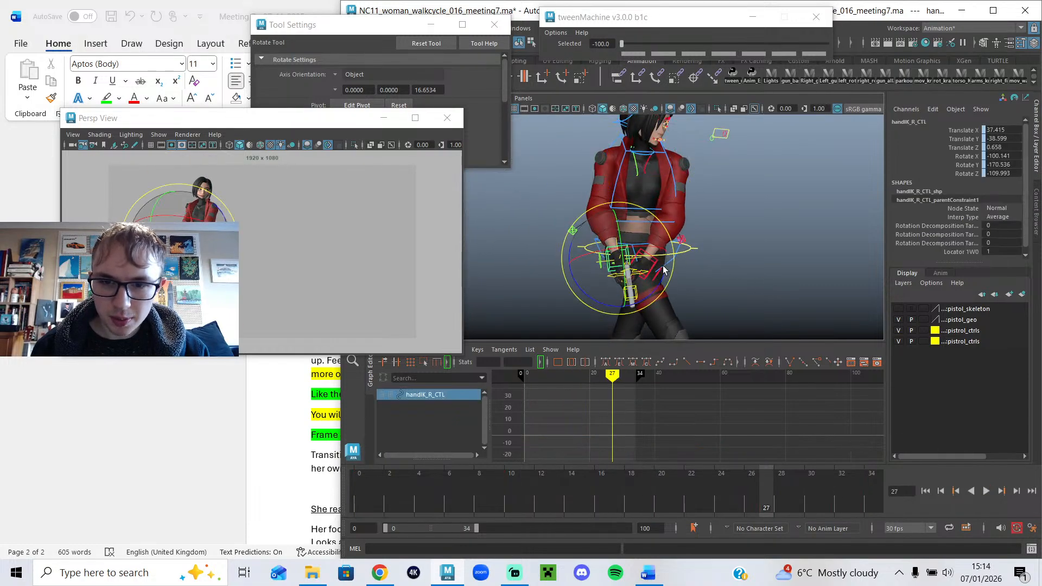
key(q)
shift+click(663, 266)
scroll(678, 270, up, 4)
key(alt+v)
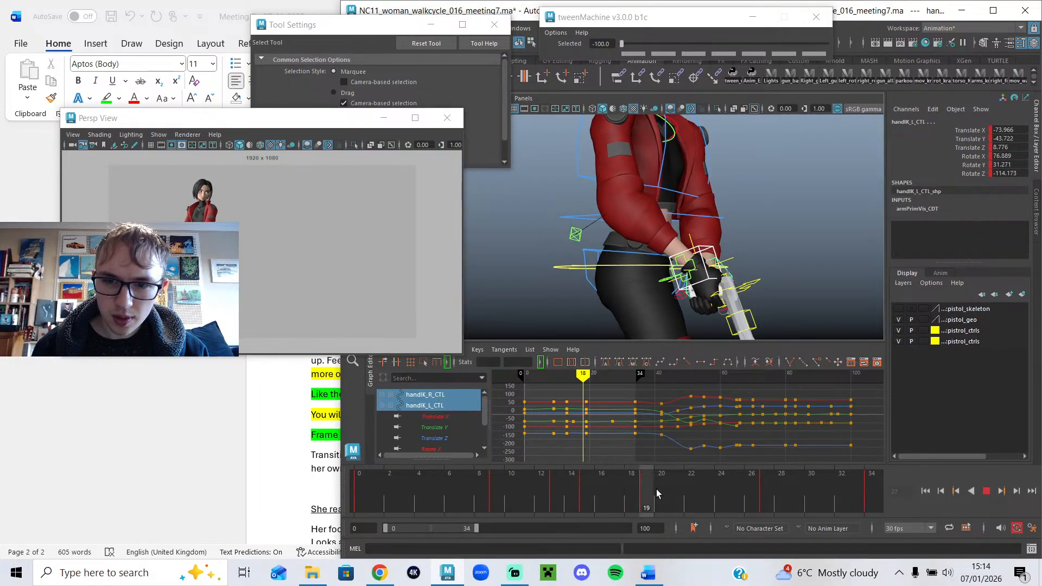
key(alt+v)
Try to move both hand IK controls sideways at frame 19, with the left hand's Translate Z at about 5.94.
scroll(695, 277, down, 3)
alt+drag(695, 277, 592, 274)
key(w)
drag(493, 493, 267, 464)
drag(408, 467, 650, 510)
key(w)
drag(682, 279, 678, 280)
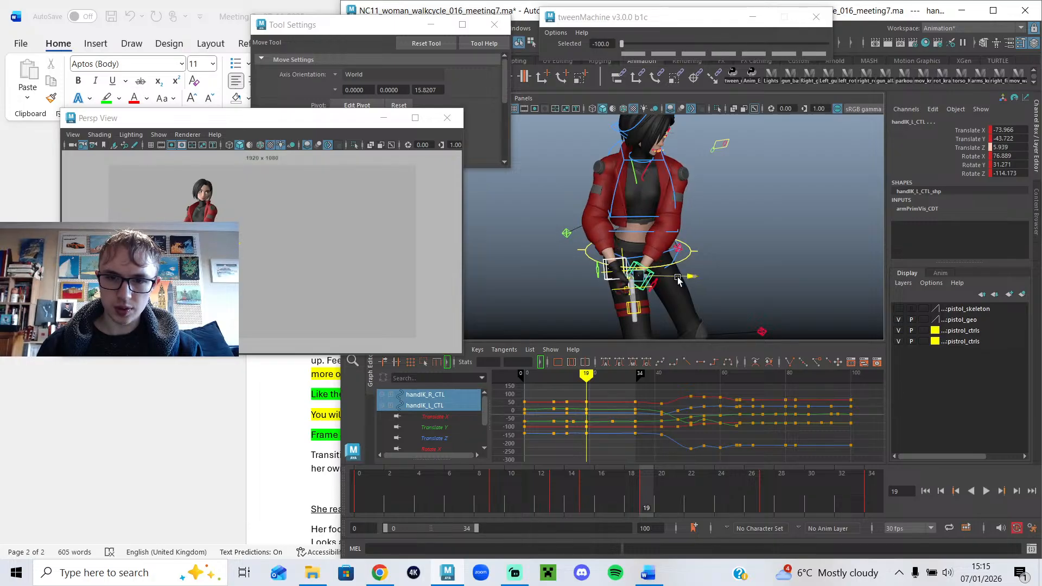
drag(646, 473, 650, 495)
Select the pistol control with both hand controls and move them sideways at frame 19, with the left hand's Translate Z at about 7.5.
click(774, 245)
scroll(671, 280, up, 4)
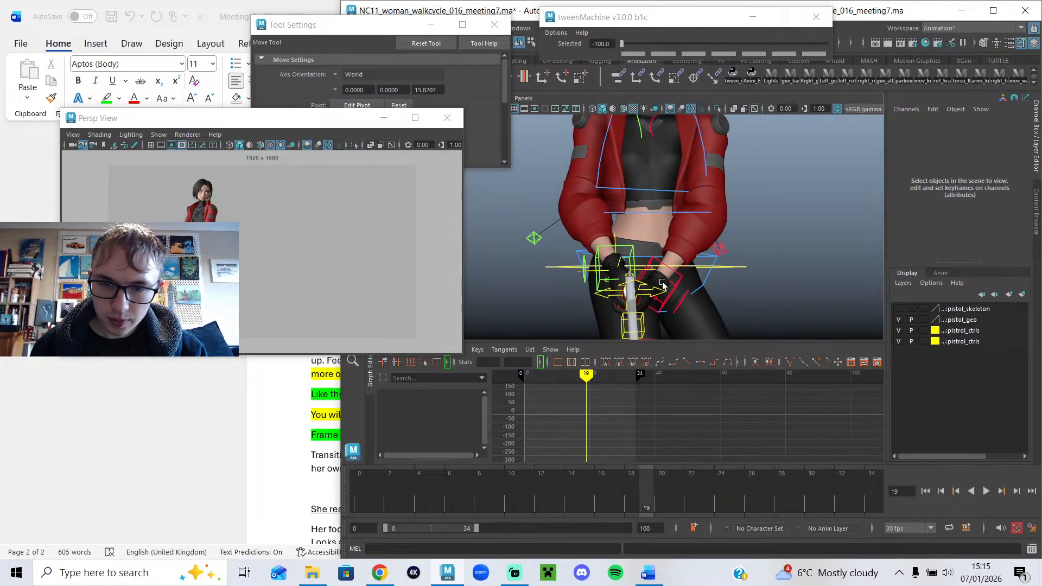
click(657, 292)
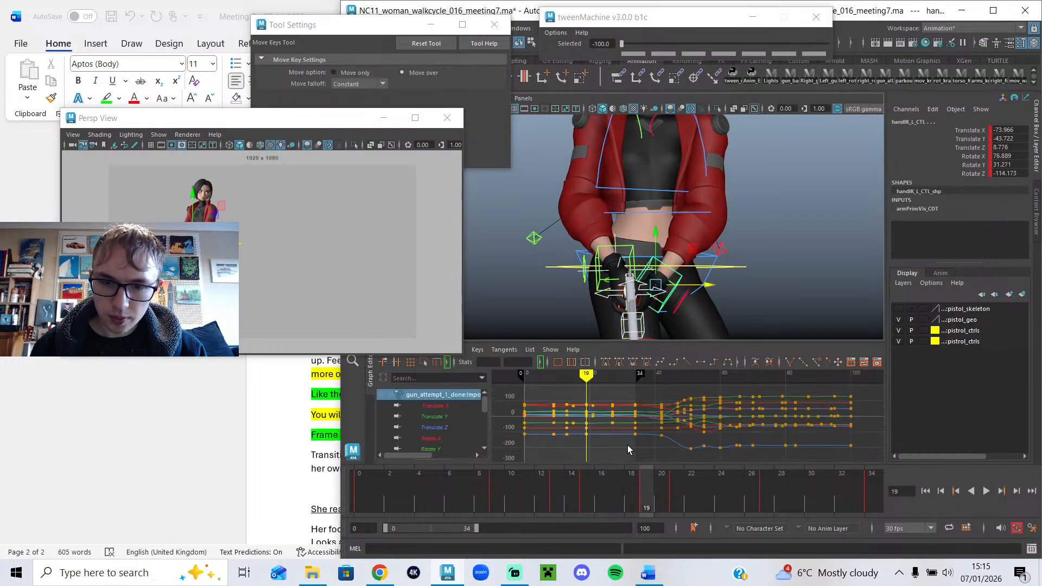
alt+drag(634, 325, 683, 301)
scroll(678, 288, down, 3)
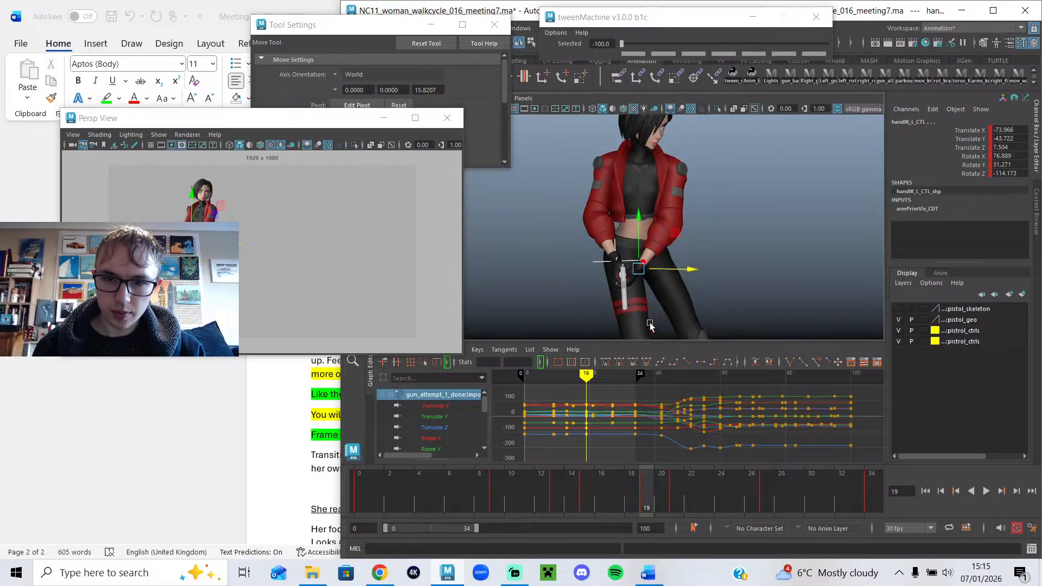
Move the pistol and hands at frame 34 to left-hand Translate Y -41.761 and Z 10.505, copy those keys to frame 0, and play back.
drag(565, 477, 935, 508)
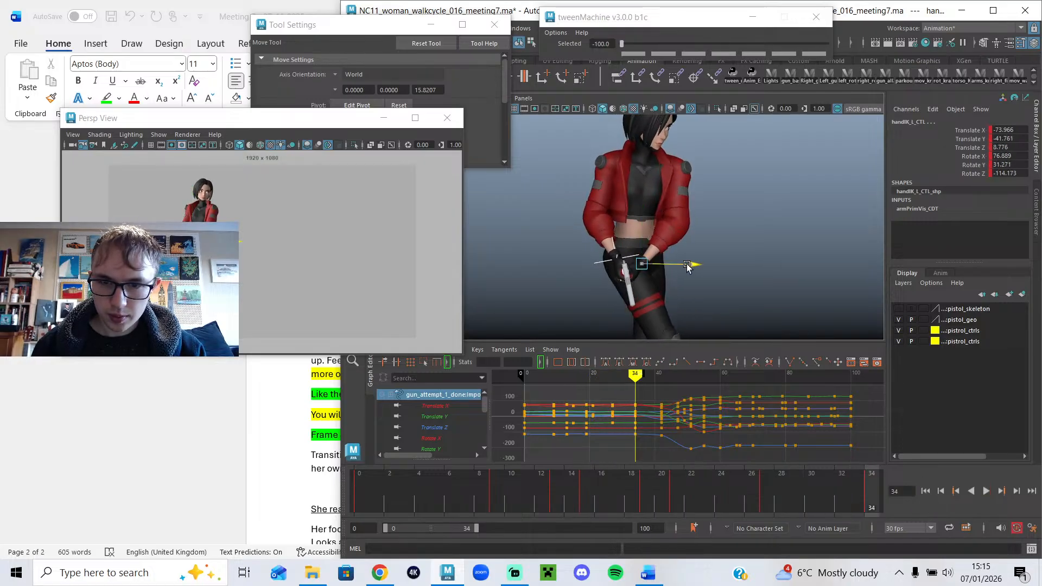
key(w)
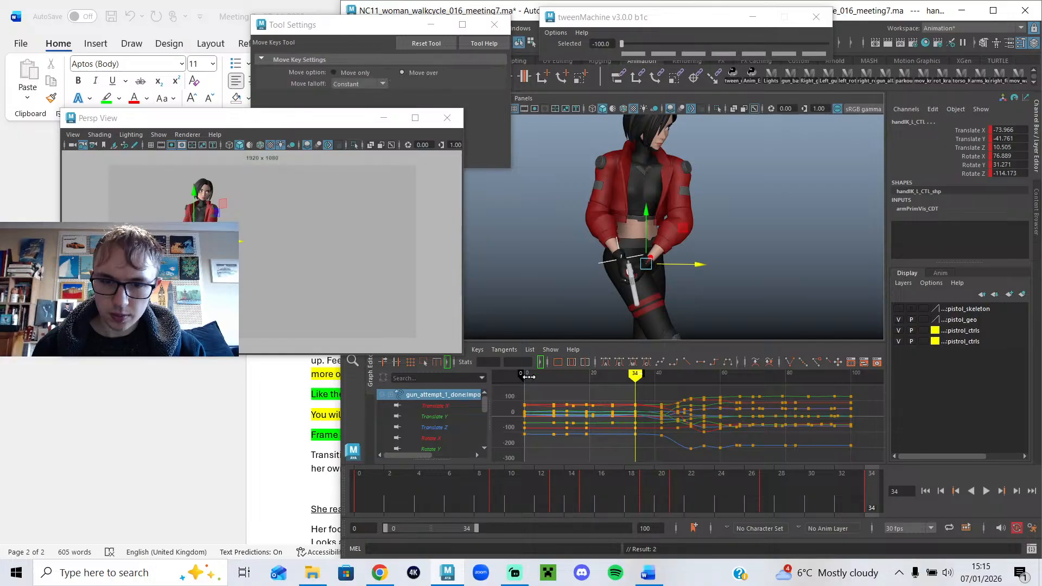
drag(638, 454, 630, 457)
key(ctrl+c)
key(ctrl+v)
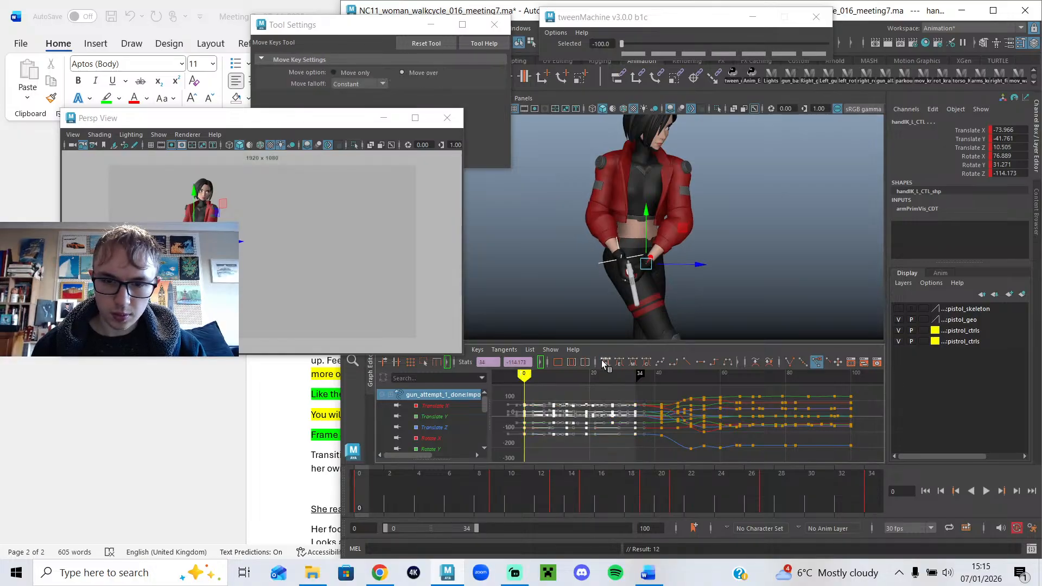
click(991, 489)
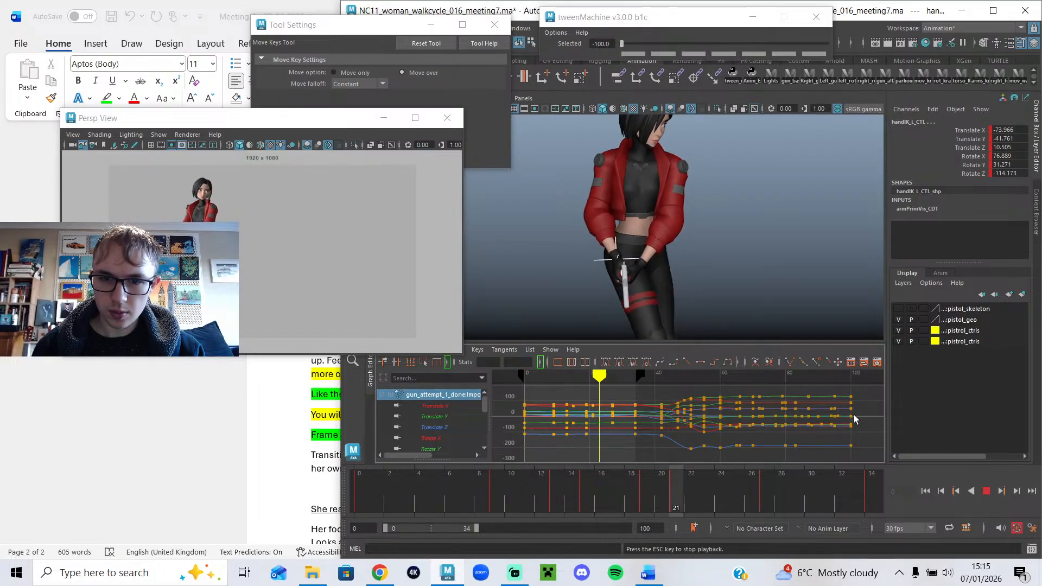
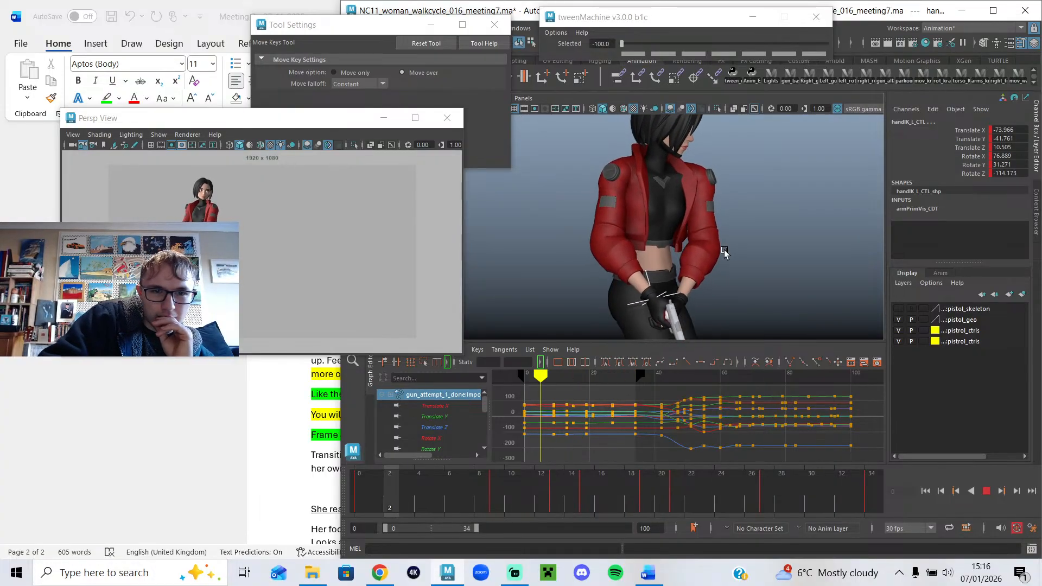
Enlarge the Persp View window, position it over the main viewport, and review the walk through the shot camera.
drag(463, 354, 668, 521)
drag(415, 123, 790, 97)
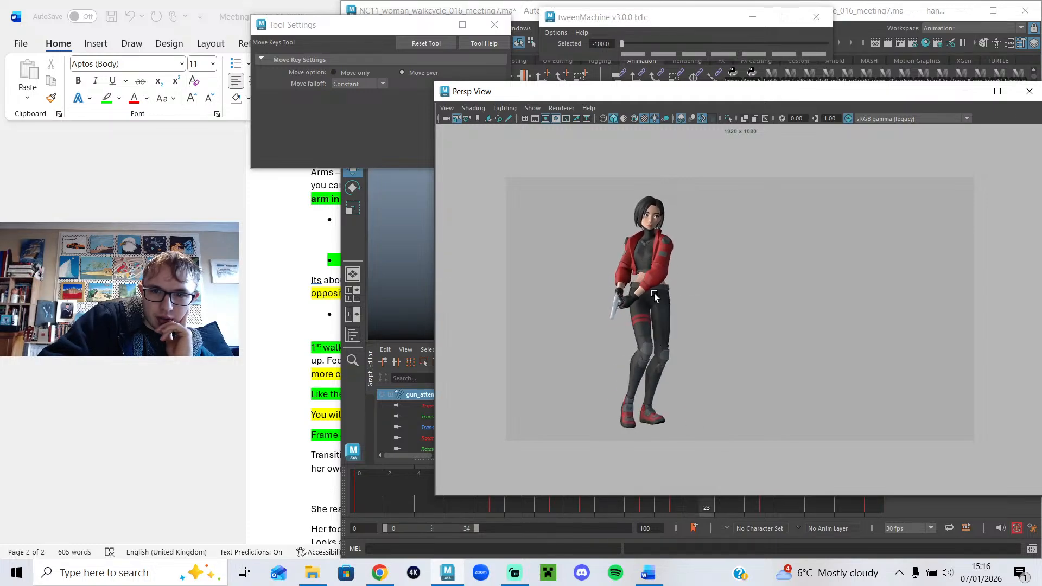
drag(775, 91, 735, 39)
click(990, 493)
drag(818, 484, 921, 531)
click(982, 491)
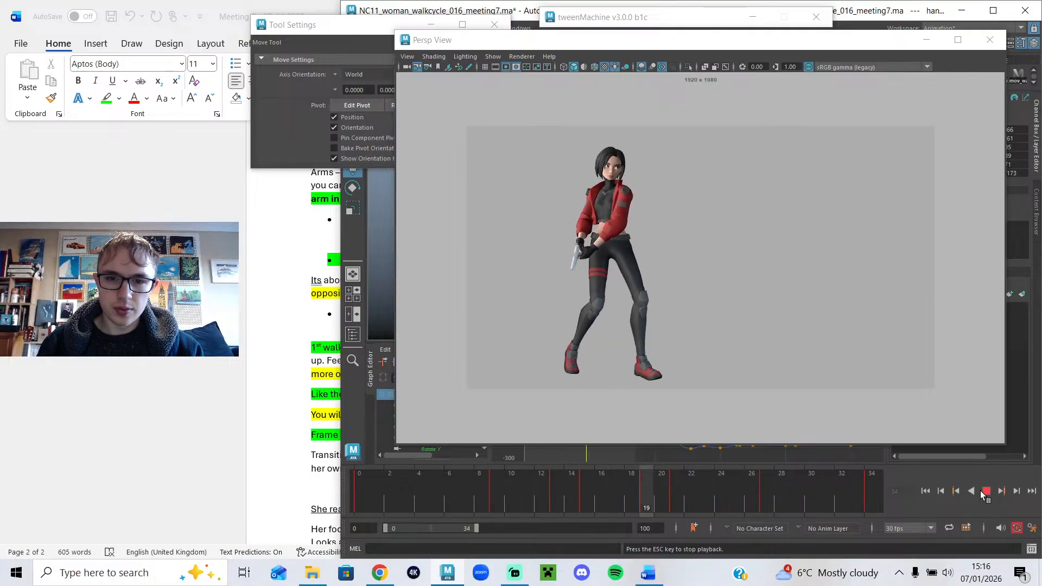
Rotate the chest control at frame 34 to Rotate X 29.943 and minimise the Persp View window.
key(alt+v)
key(alt+v)
click(618, 239)
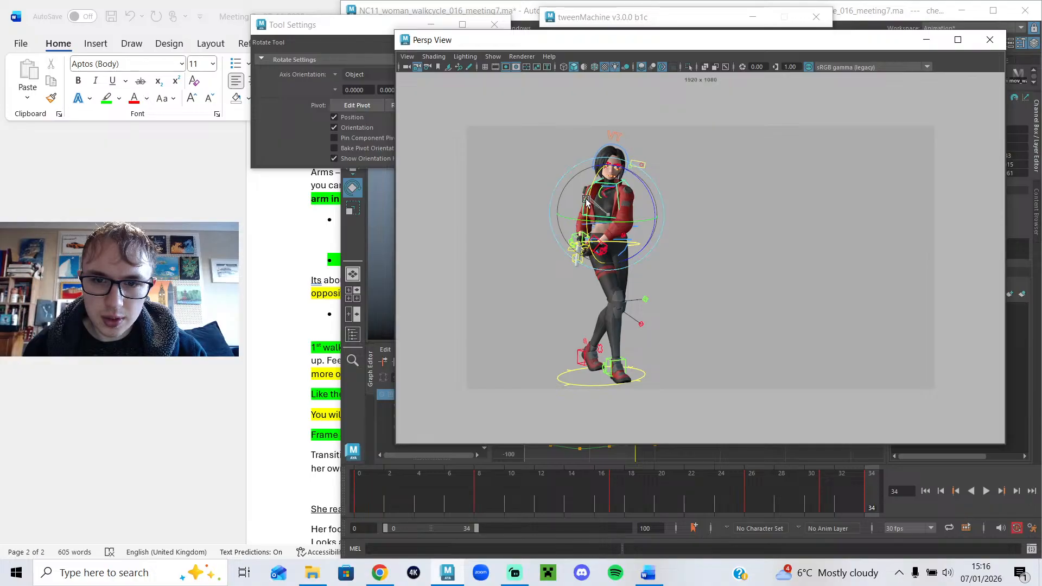
key(e)
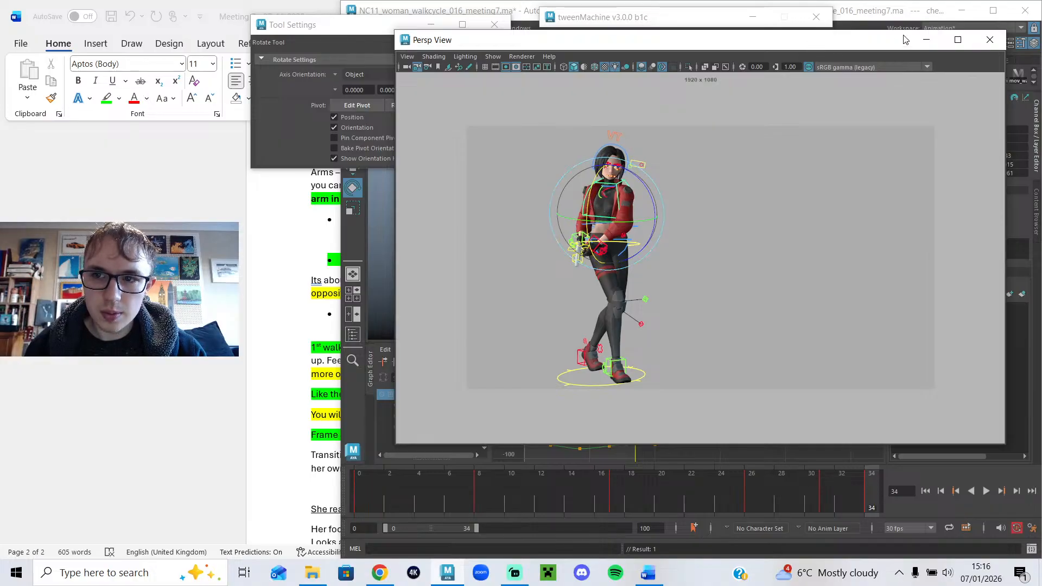
click(927, 39)
drag(614, 376, 638, 382)
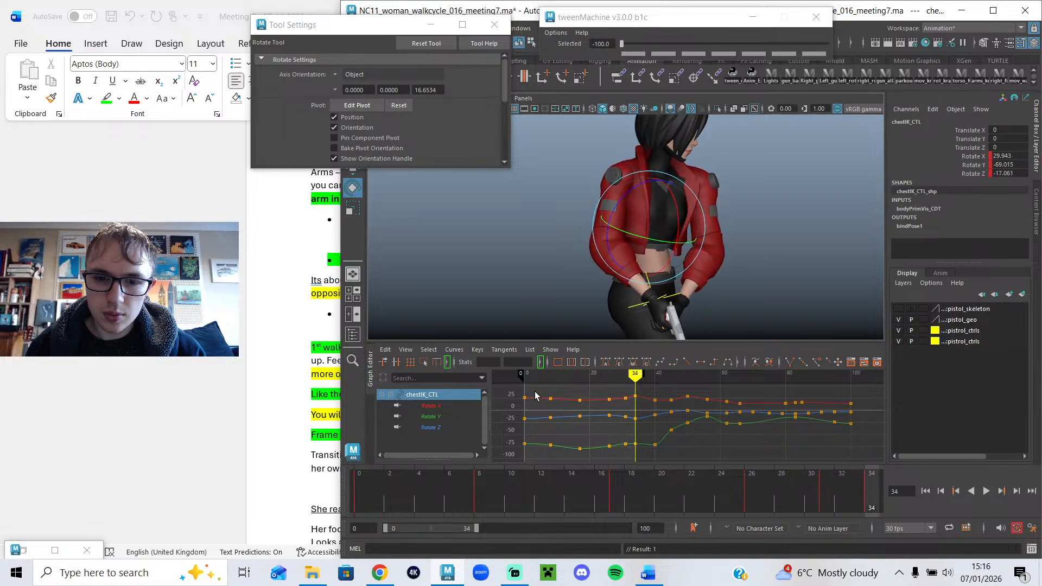
Copy the chest control's frame 34 rotation keys to frame 0 and apply auto tangents to the keys between frames 0 and 34.
click(527, 381)
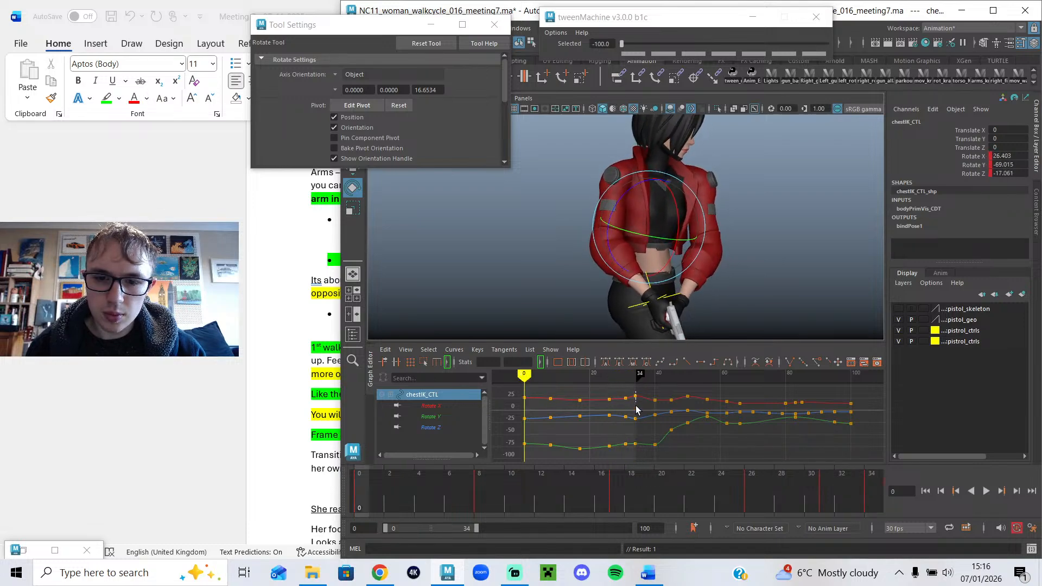
drag(633, 454, 631, 450)
key(ctrl+c)
key(ctrl+v)
drag(649, 394, 550, 465)
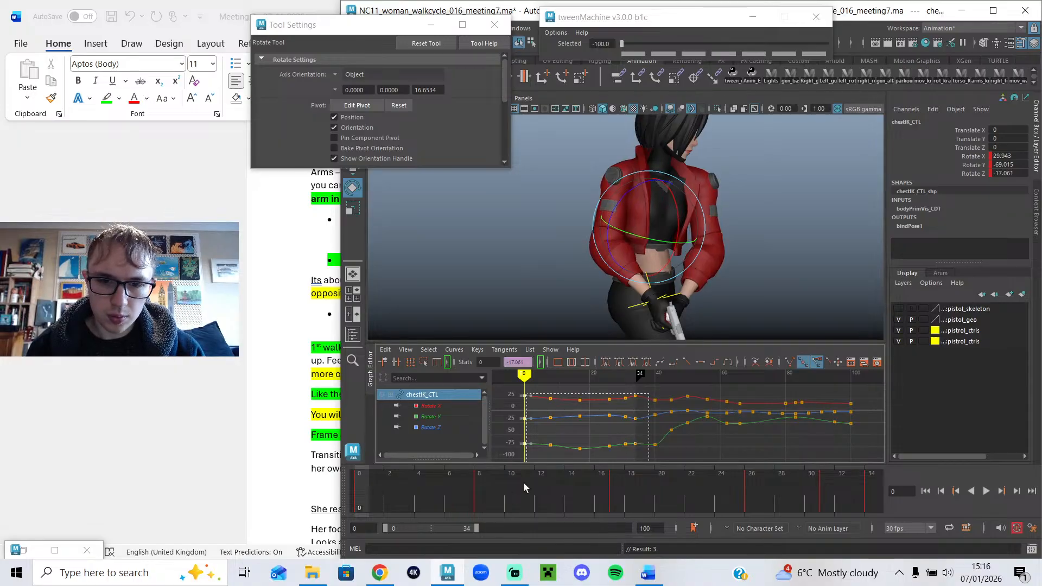
click(602, 361)
scroll(687, 262, down, 3)
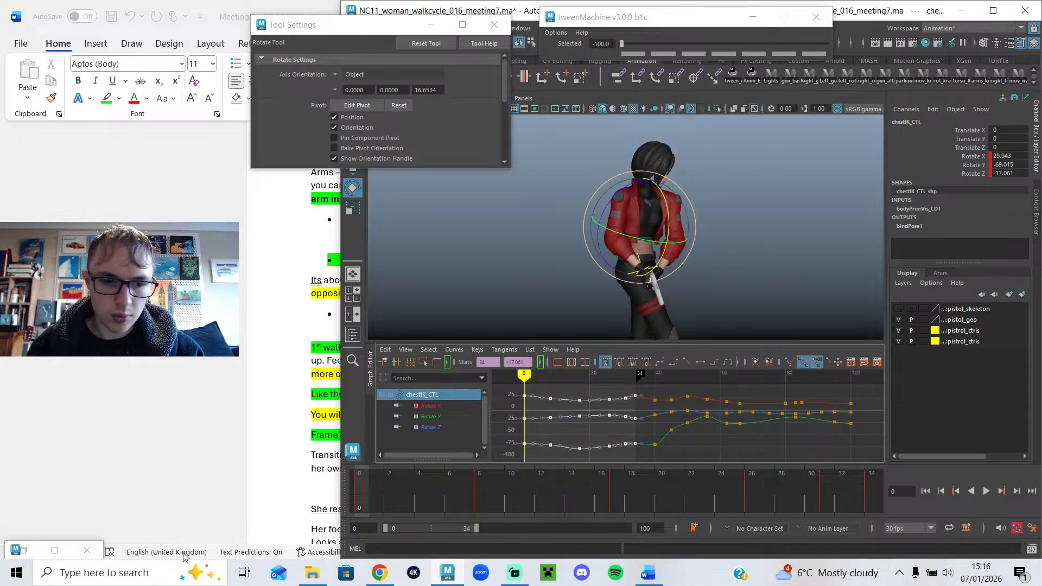
Review the walk through the shot camera in Persp View, with the playback range ending at frame 32, and examine the pose at frame 8.
click(55, 550)
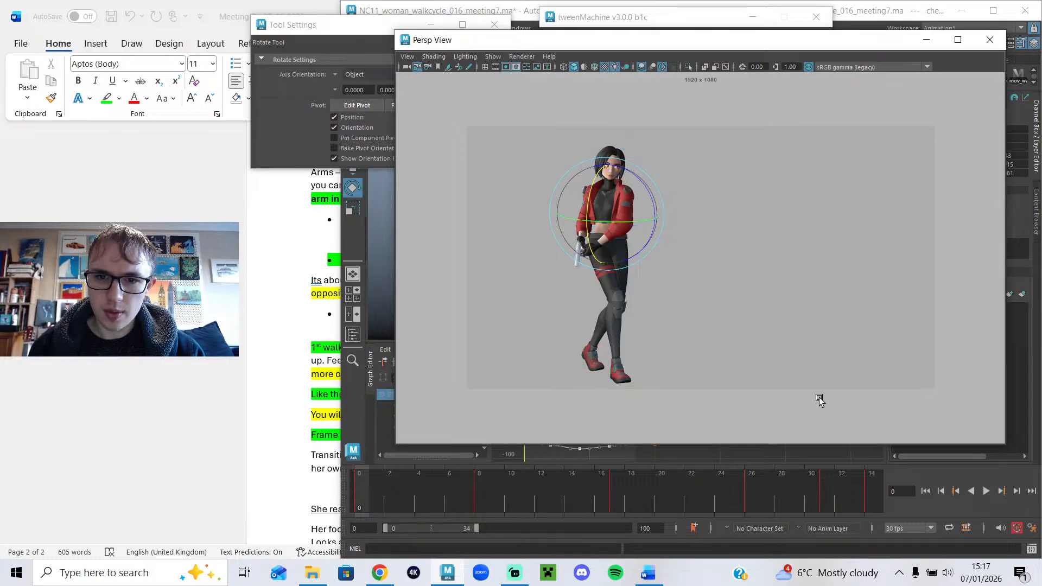
click(985, 491)
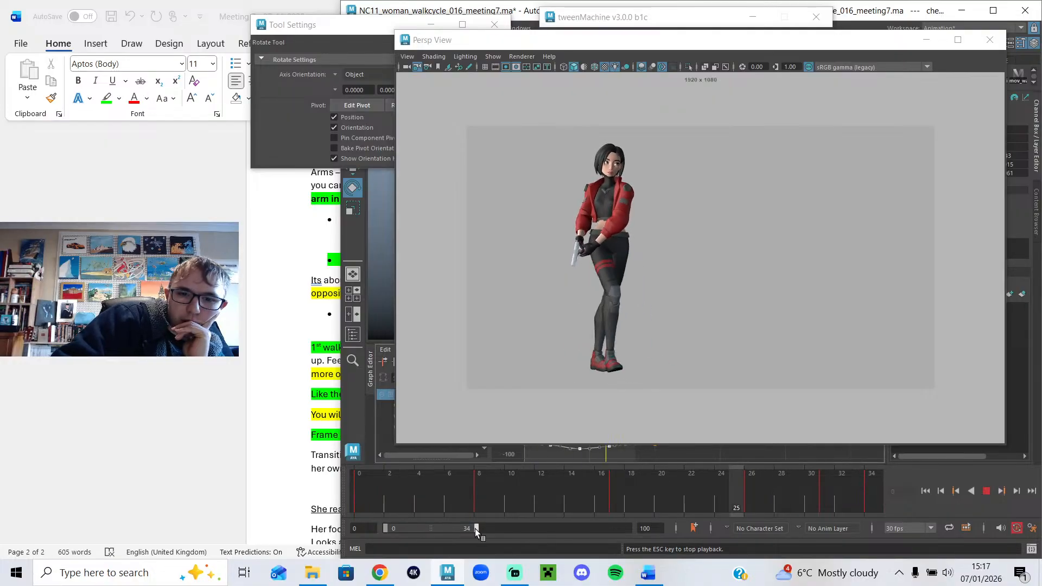
drag(475, 529, 471, 528)
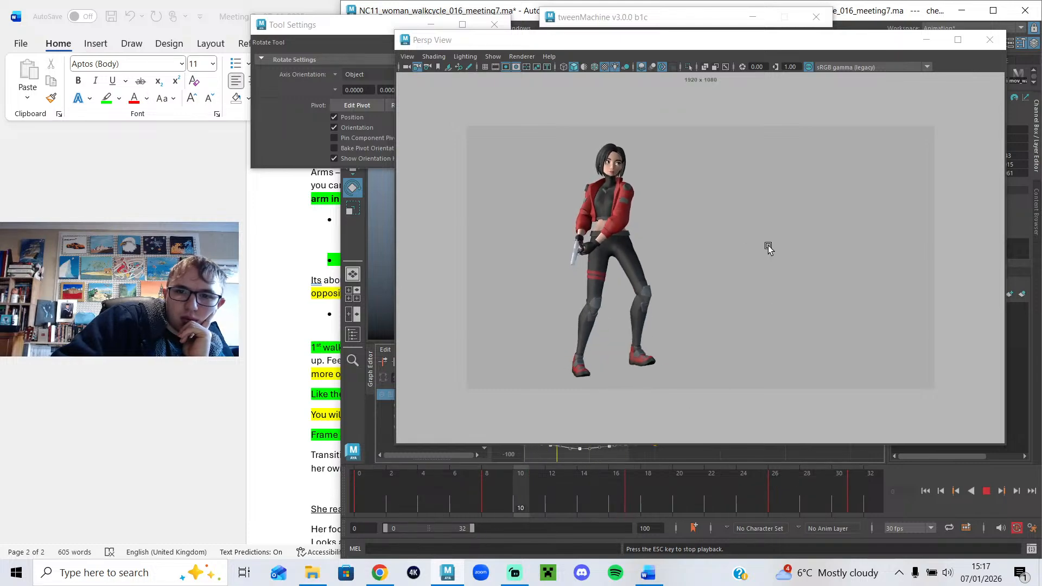
click(986, 488)
drag(817, 494, 901, 512)
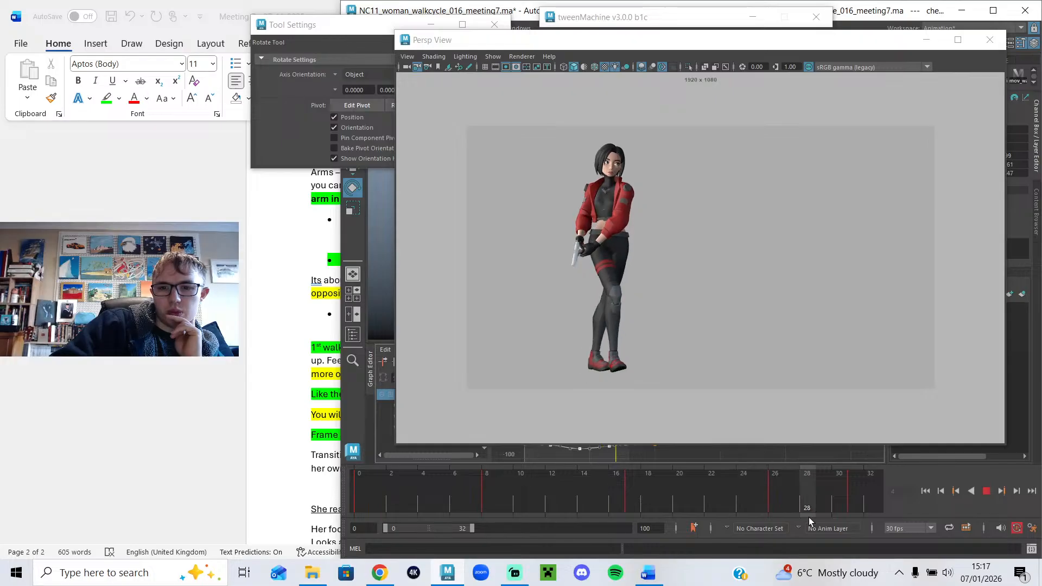
key(alt+v)
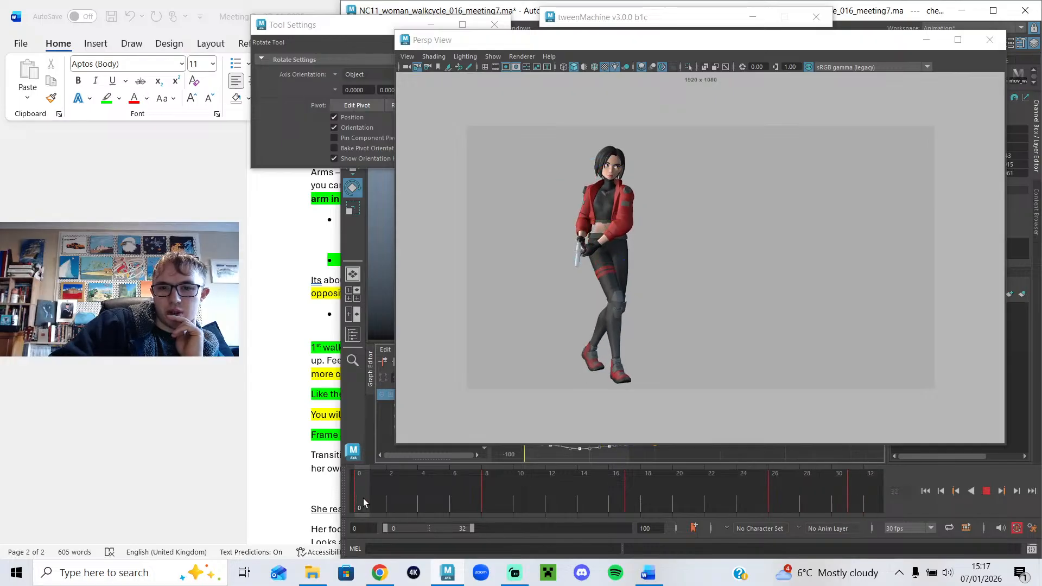
click(492, 509)
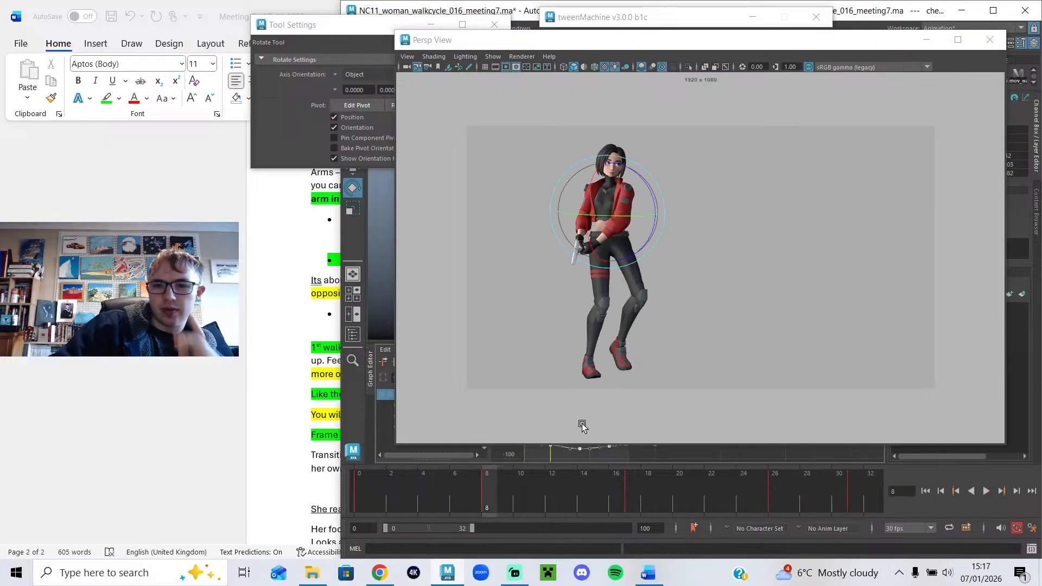
click(927, 41)
scroll(704, 220, up, 7)
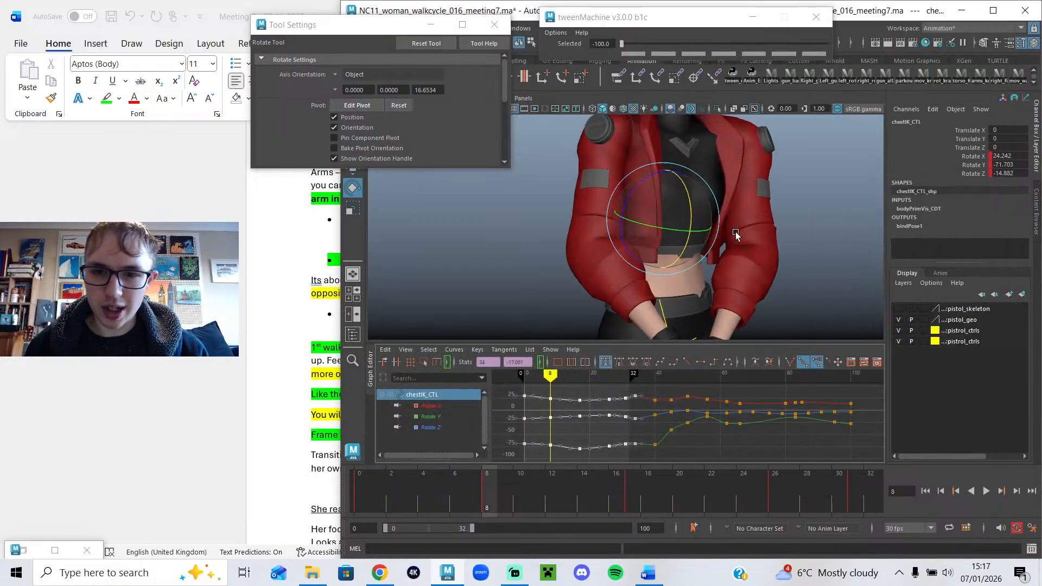
alt+middle_drag(705, 221, 700, 156)
alt+drag(718, 227, 702, 231)
click(619, 237)
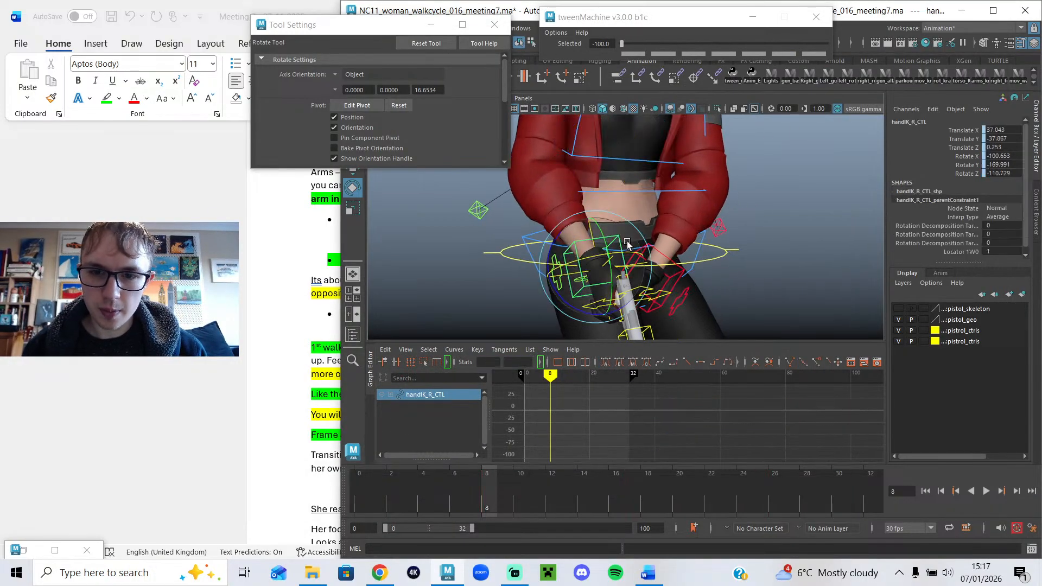
click(713, 293)
click(649, 293)
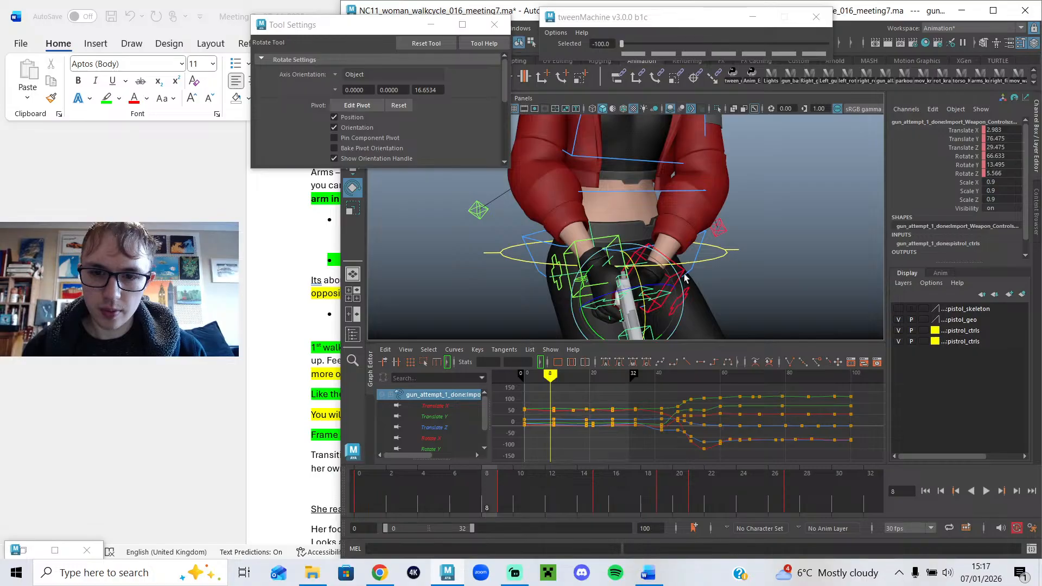
key(q)
alt+middle_drag(711, 219, 705, 277)
alt+drag(682, 266, 670, 257)
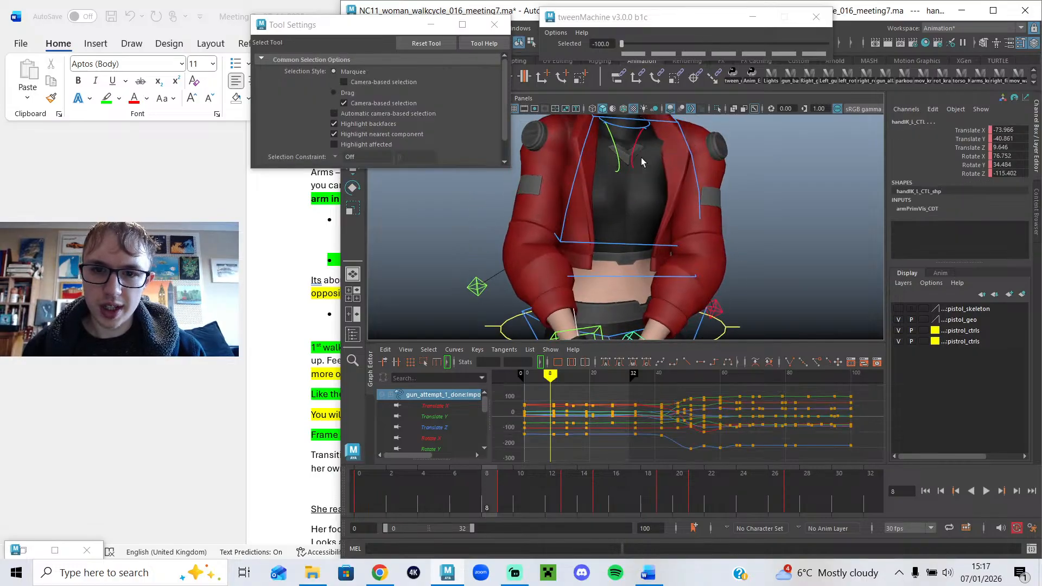
Select the left clavicle control, scrub through its motion in the walk, and adjust its rotation at frame 10.
click(634, 146)
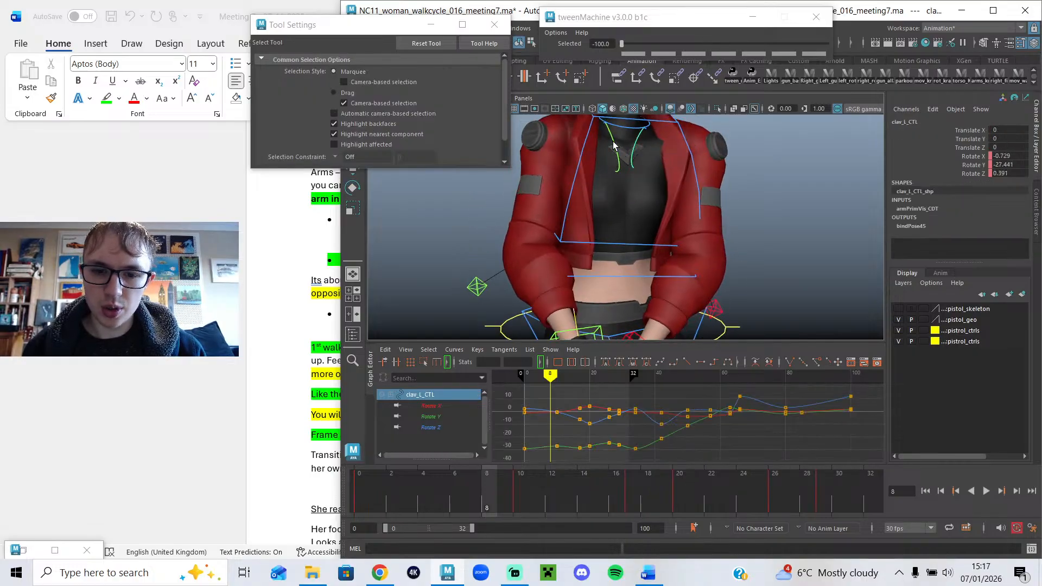
click(772, 204)
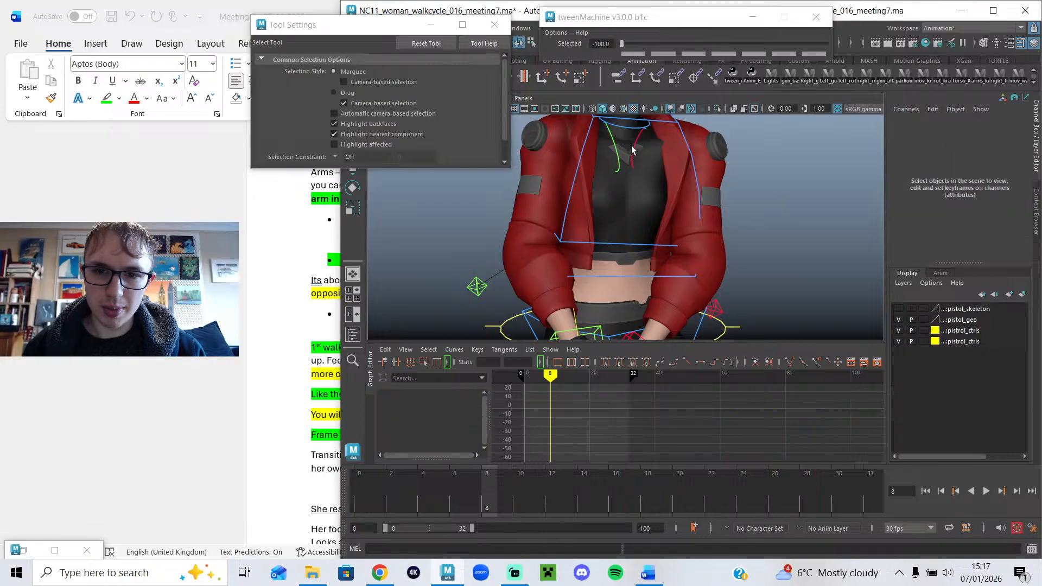
click(632, 149)
scroll(665, 224, down, 6)
key(alt+v)
drag(381, 498, 643, 508)
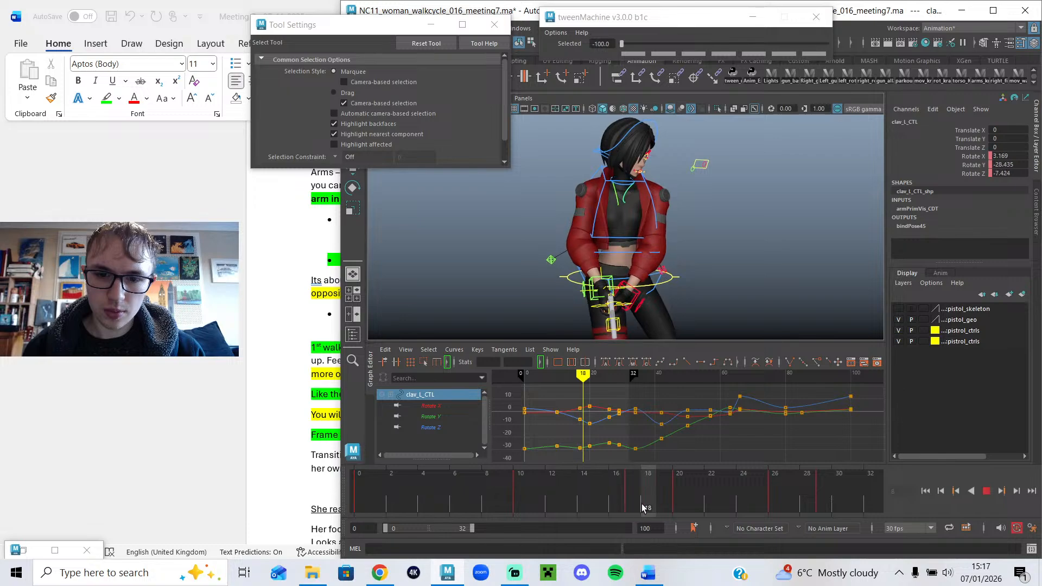
key(alt+v)
key(e)
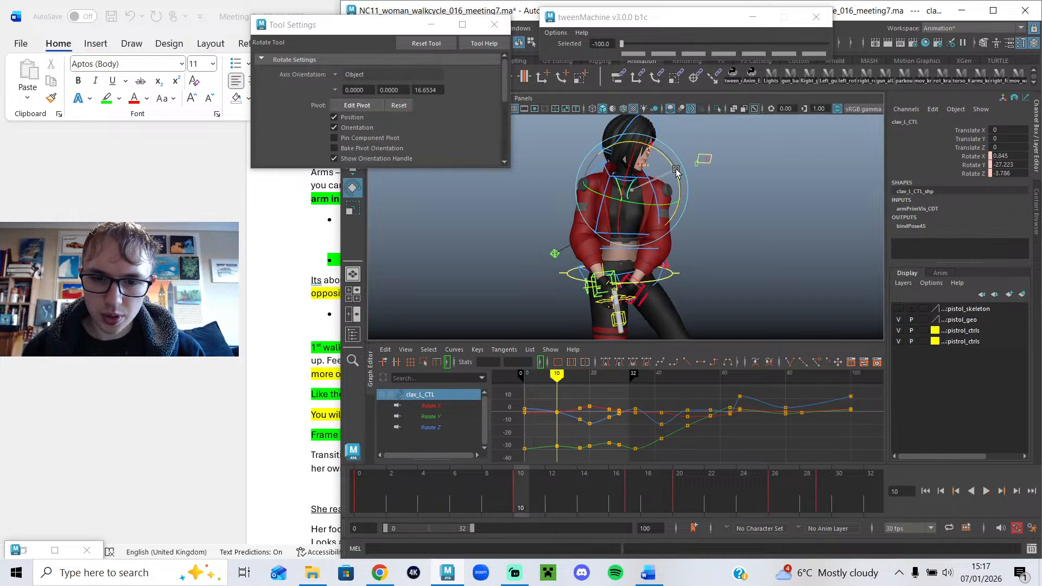
Play back the walk and rotate the left clavicle control at frame 29 to Rotate X 2.244 and Rotate Z -5.786.
key(alt+v)
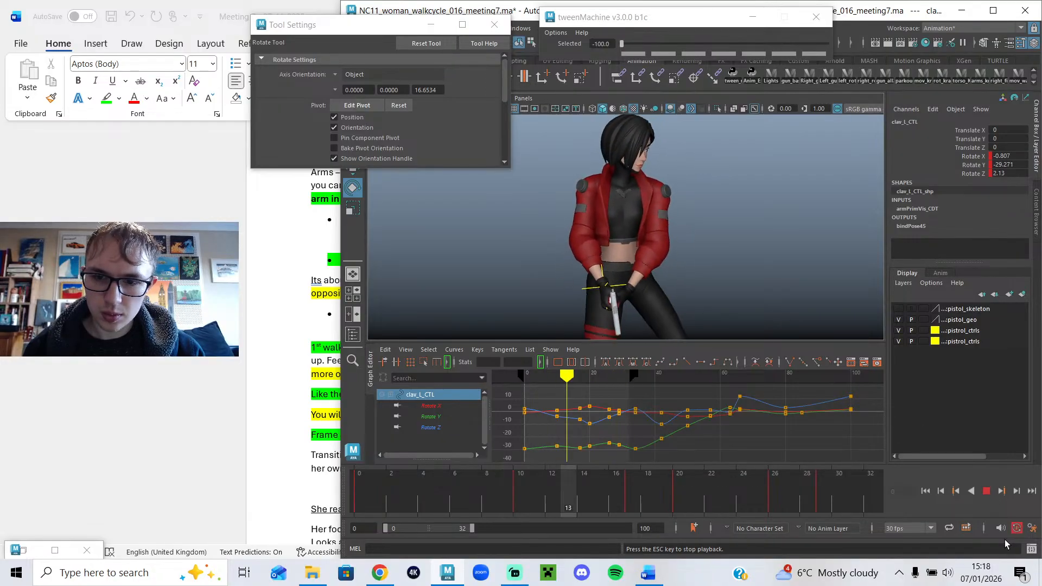
click(989, 491)
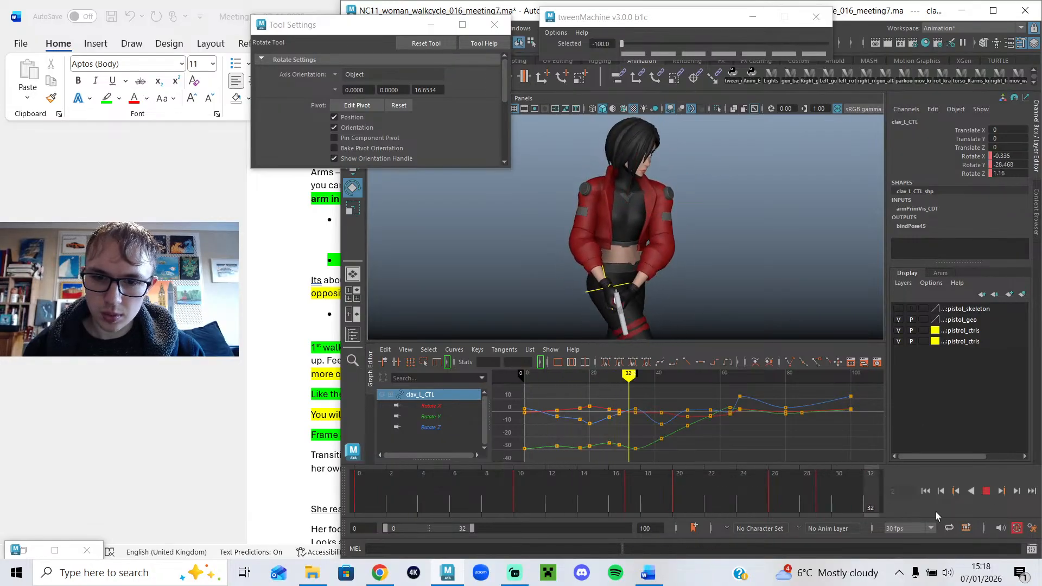
drag(778, 507, 909, 529)
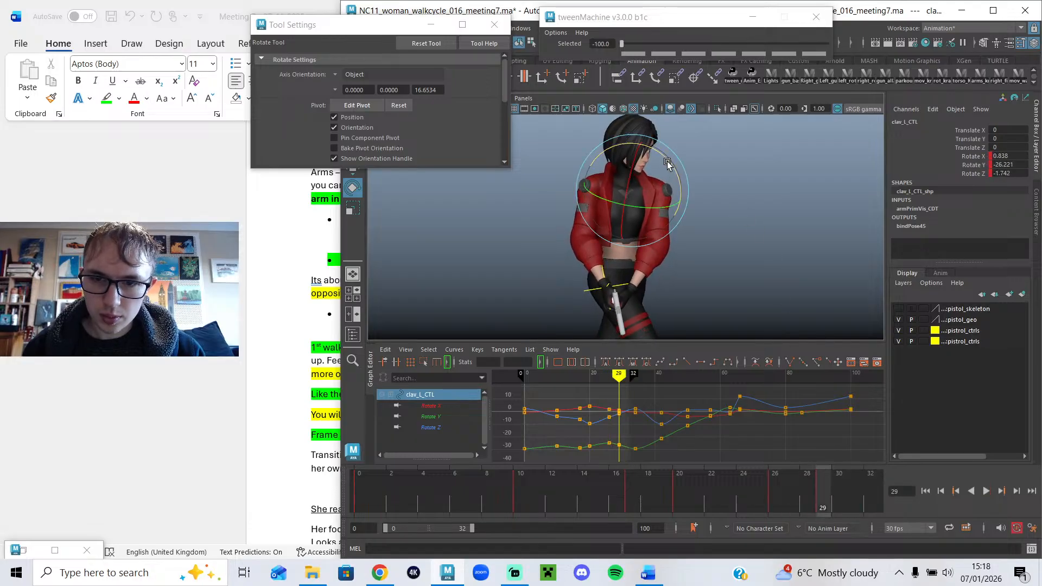
key(alt+v)
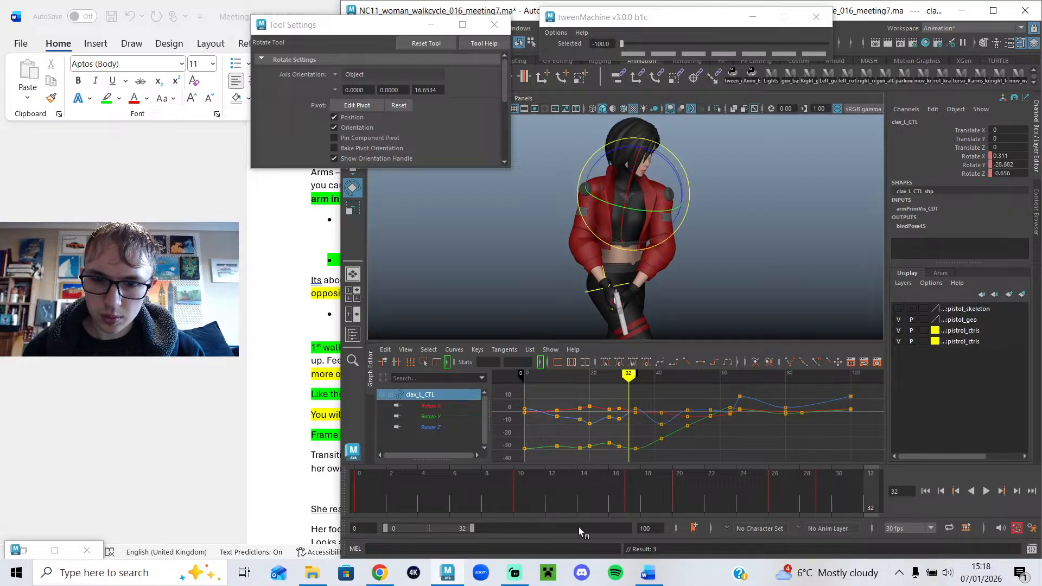
Extend the playback range to frame 34 and rotate the left clavicle there to Rotate X -0.76, Y -22.121 and Z 2.022.
drag(473, 528, 477, 528)
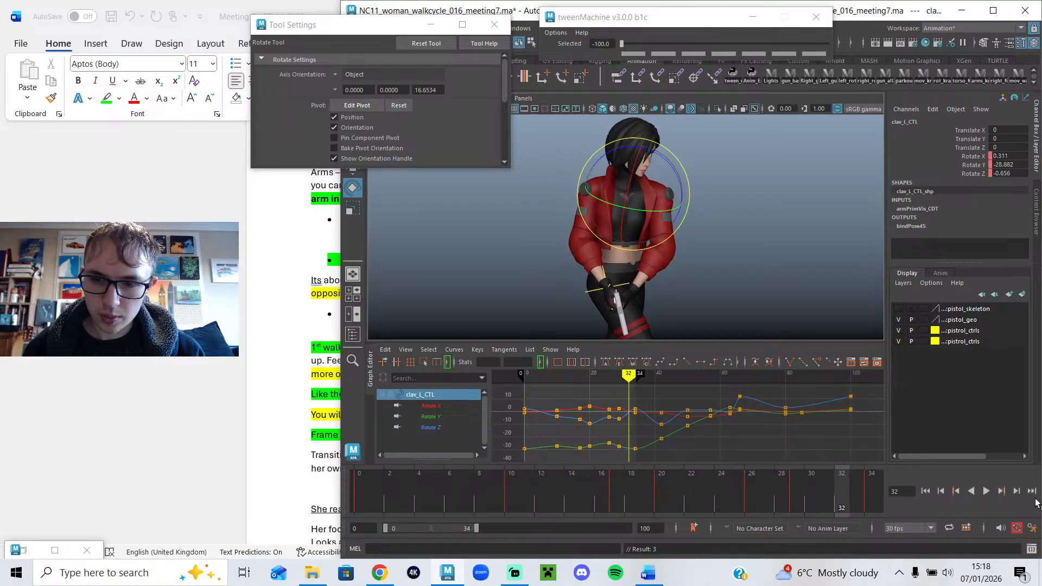
click(986, 492)
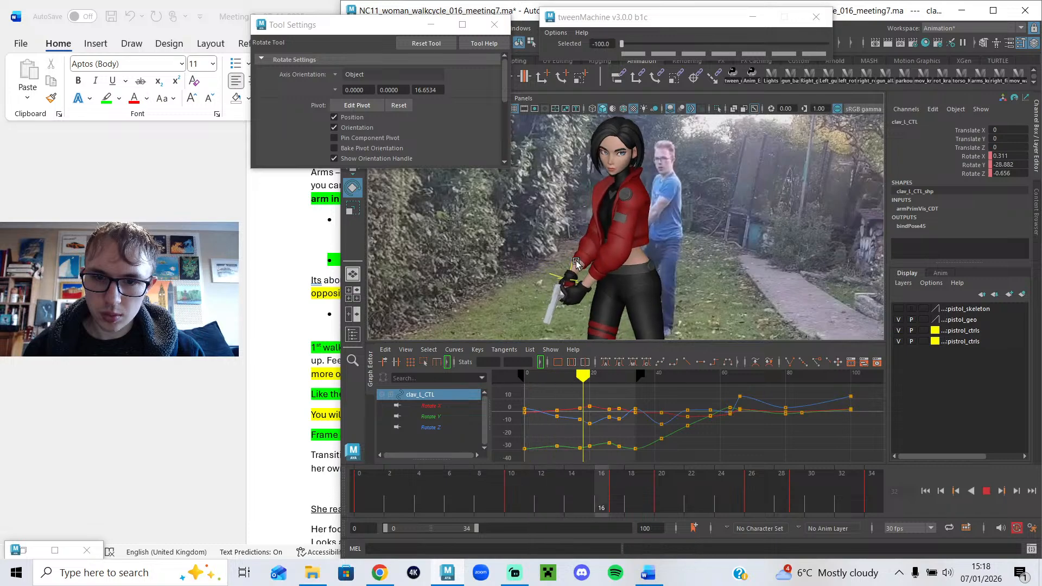
click(987, 492)
key(alt+v)
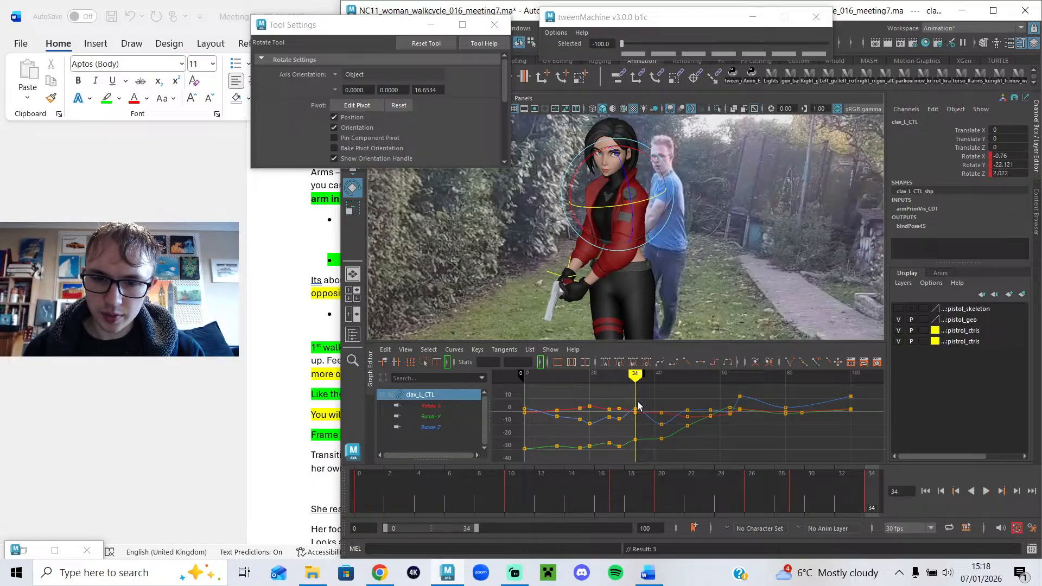
Adjust the left clavicle's Rotate Y key at frame 29 to -27.269 on its curve and play back the walk.
click(806, 496)
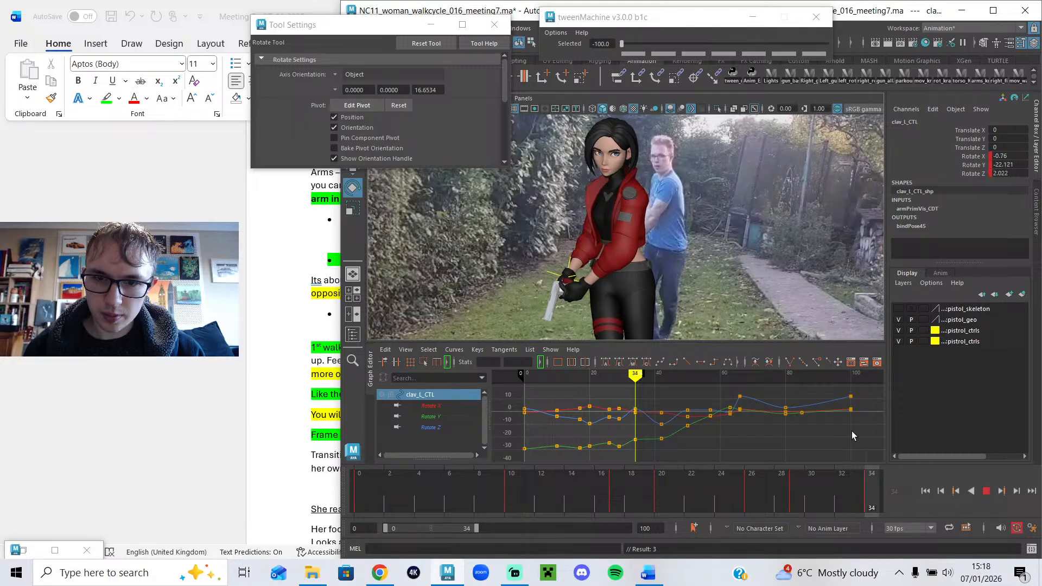
drag(776, 492, 753, 495)
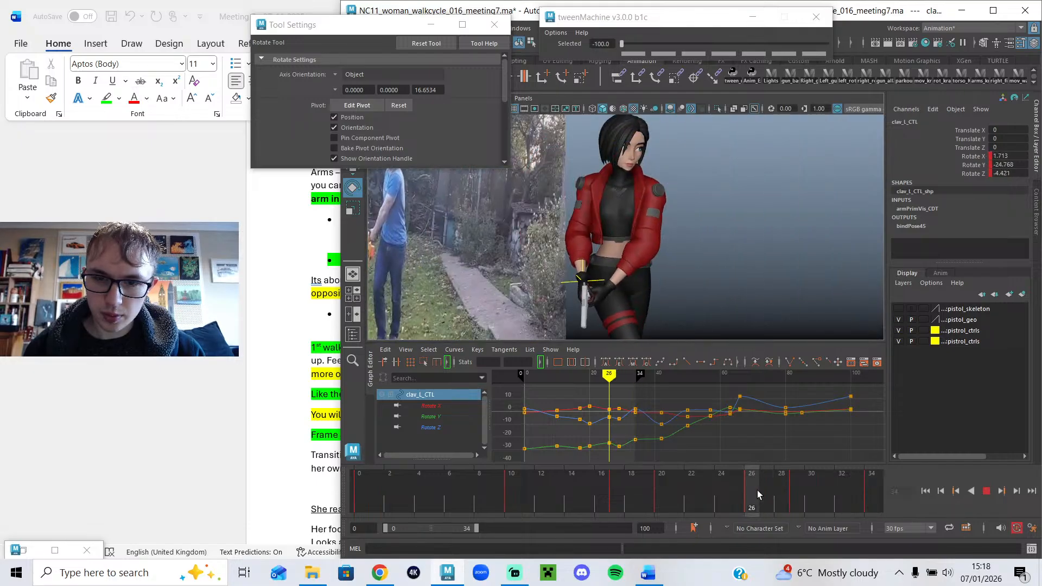
key(alt+v)
scroll(641, 442, up, 5)
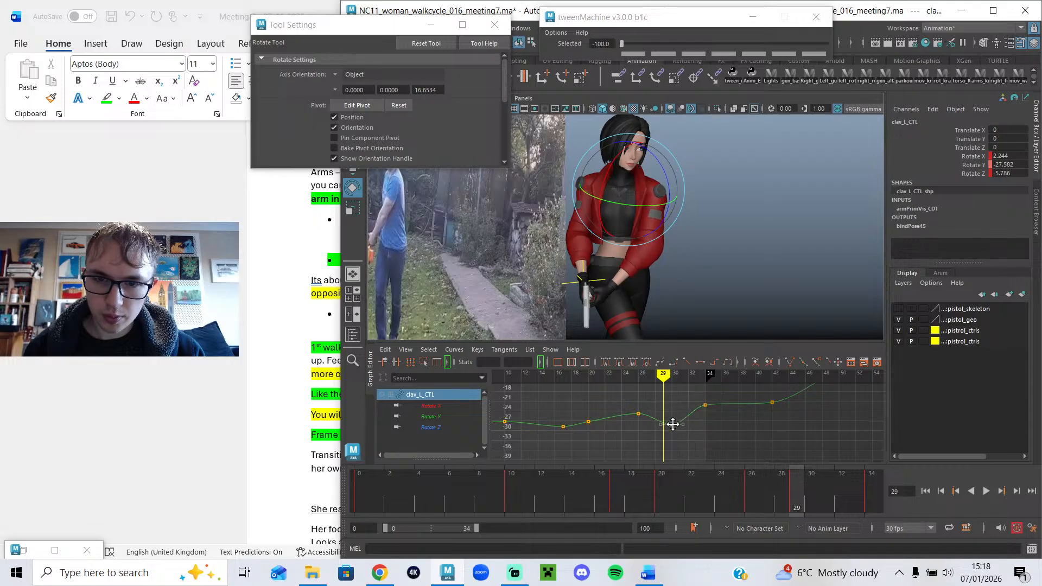
drag(741, 488, 885, 509)
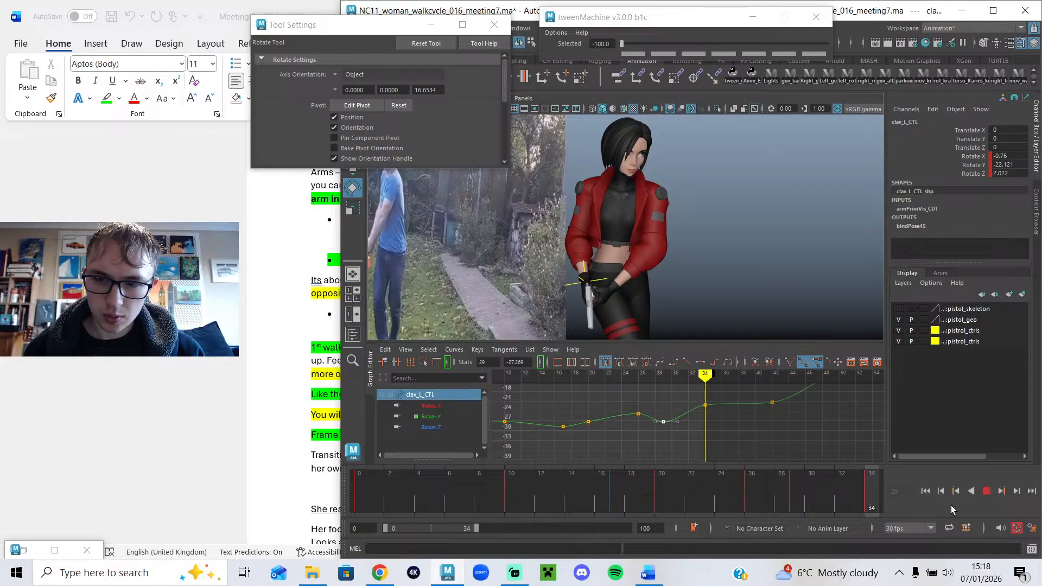
click(985, 492)
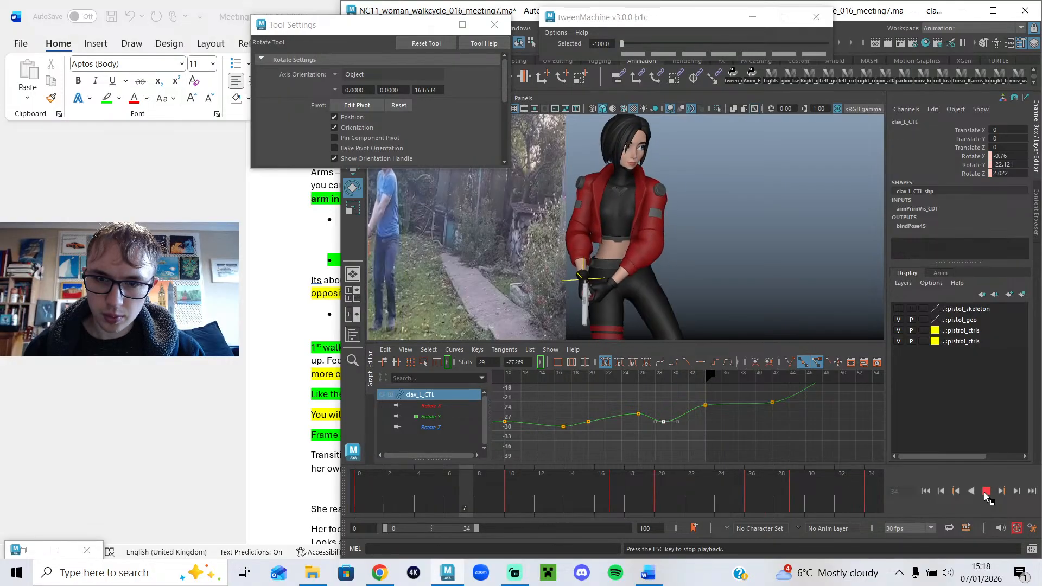
Delete the left clavicle control's keys at frame 29 and play back the walk.
click(781, 494)
right_click(792, 487)
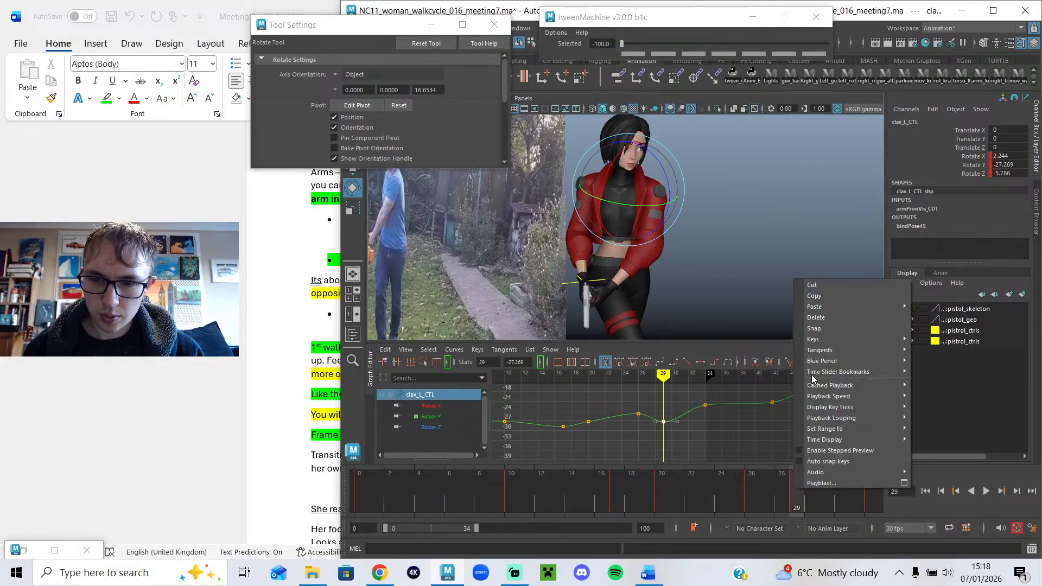
click(815, 319)
click(986, 490)
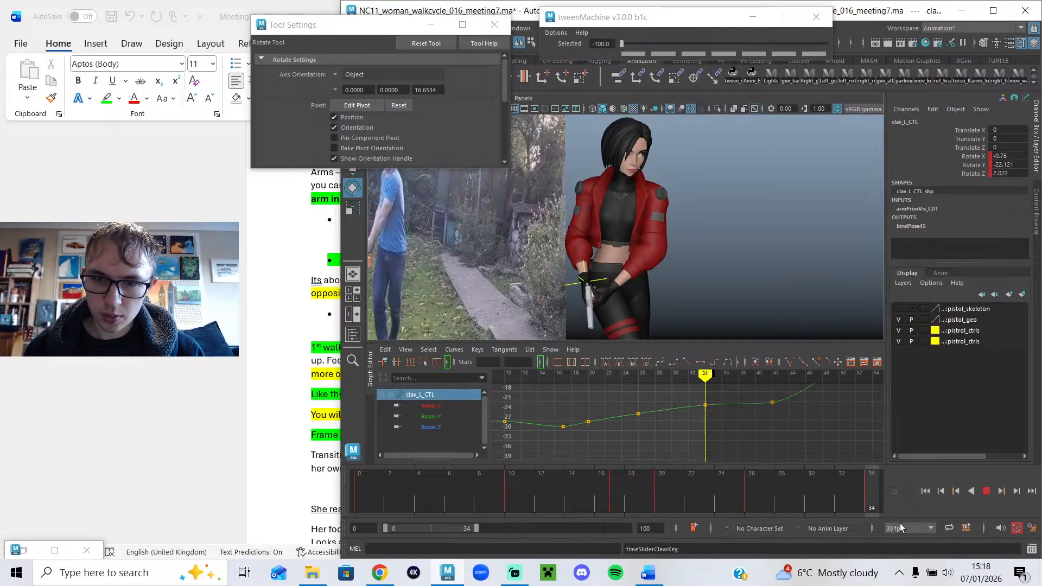
click(986, 491)
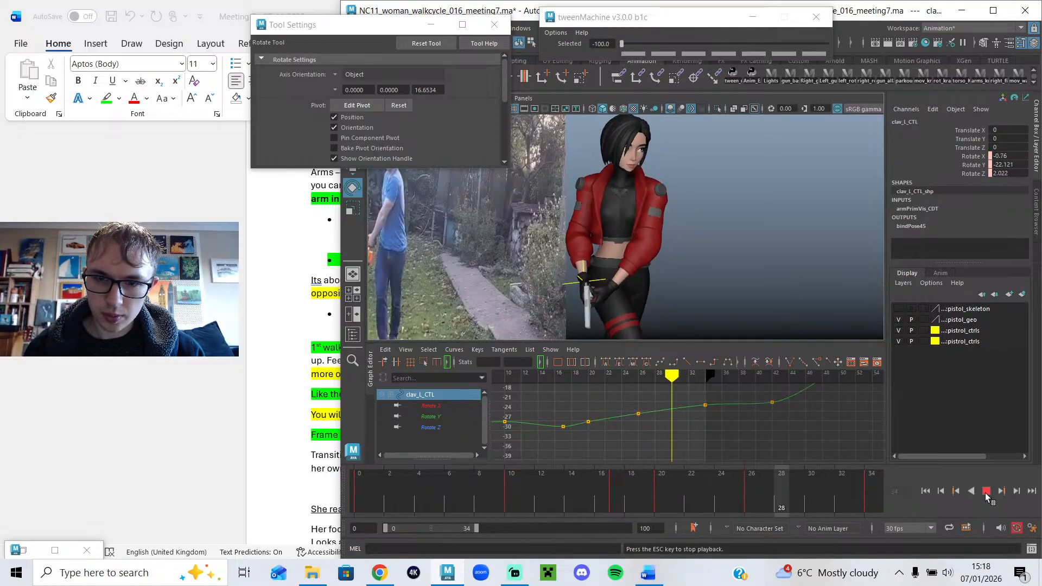
Undo the left clavicle's recent key deletion and rotation edits at frames 29 and 34, and extend the playback range to frame 34.
click(797, 491)
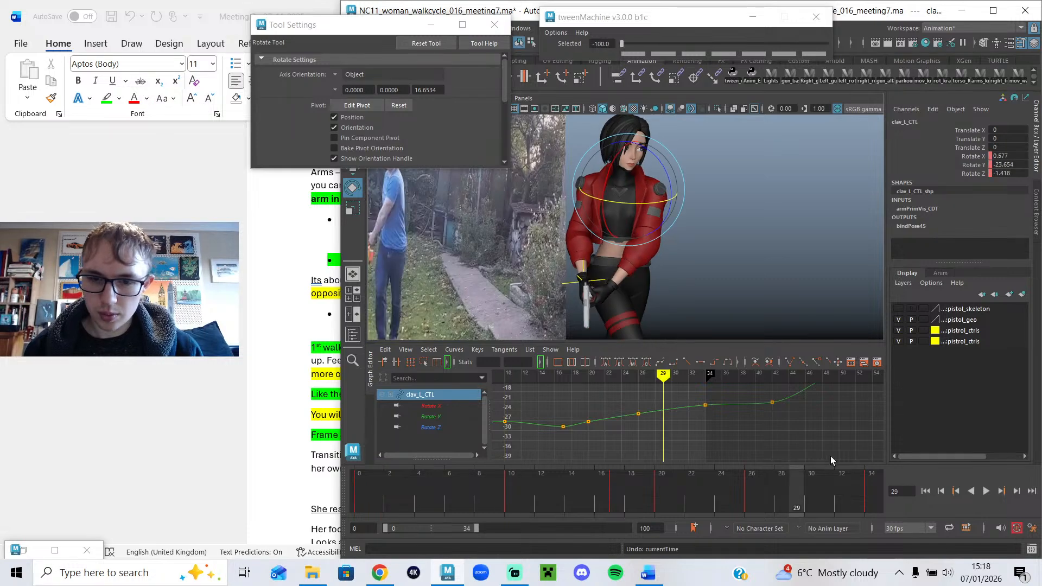
key(ctrl+z)
key(ctrl+z)
key(ctrl+z)
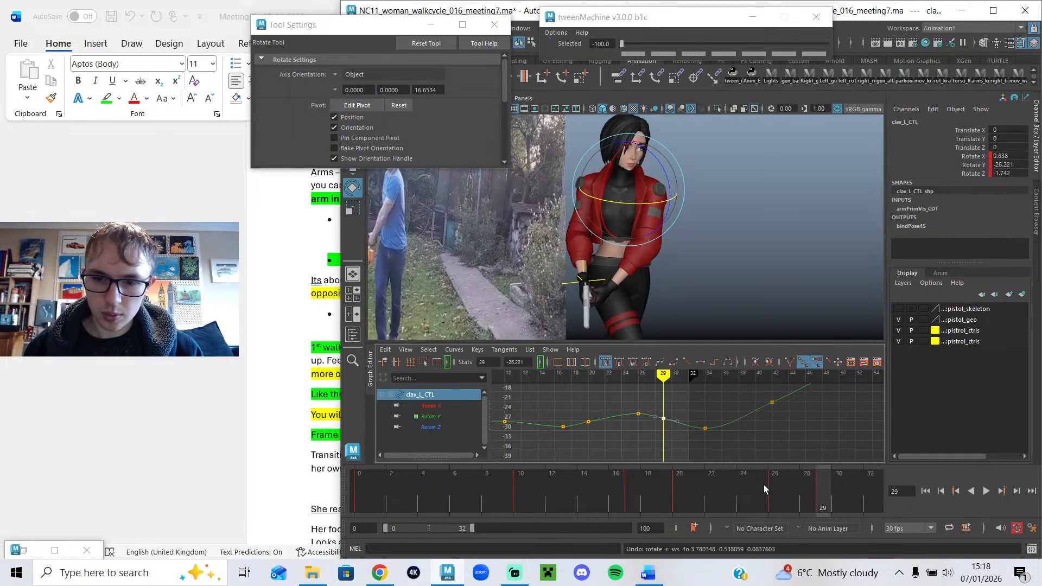
drag(471, 530, 476, 529)
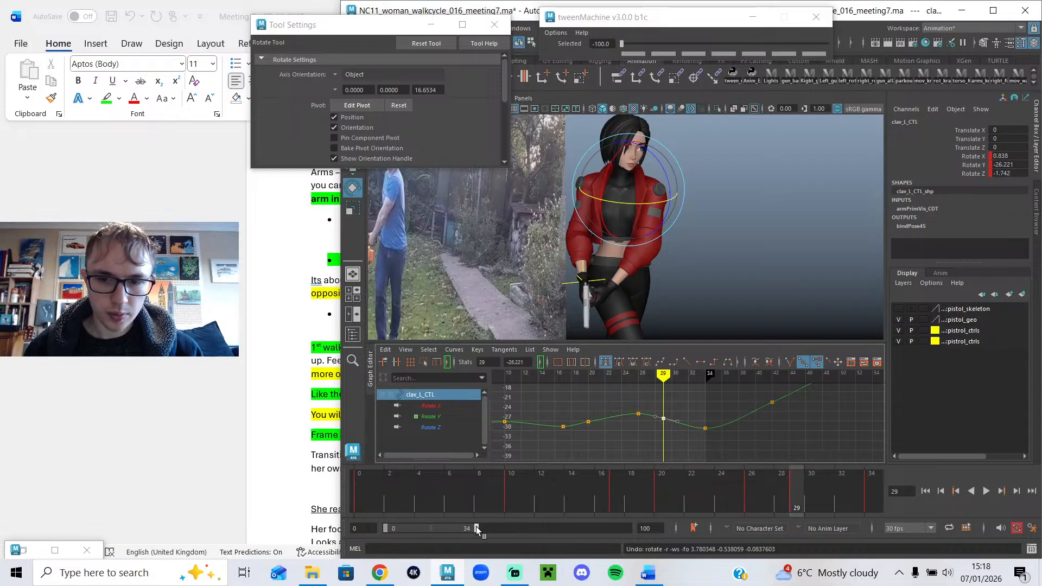
key(alt+v)
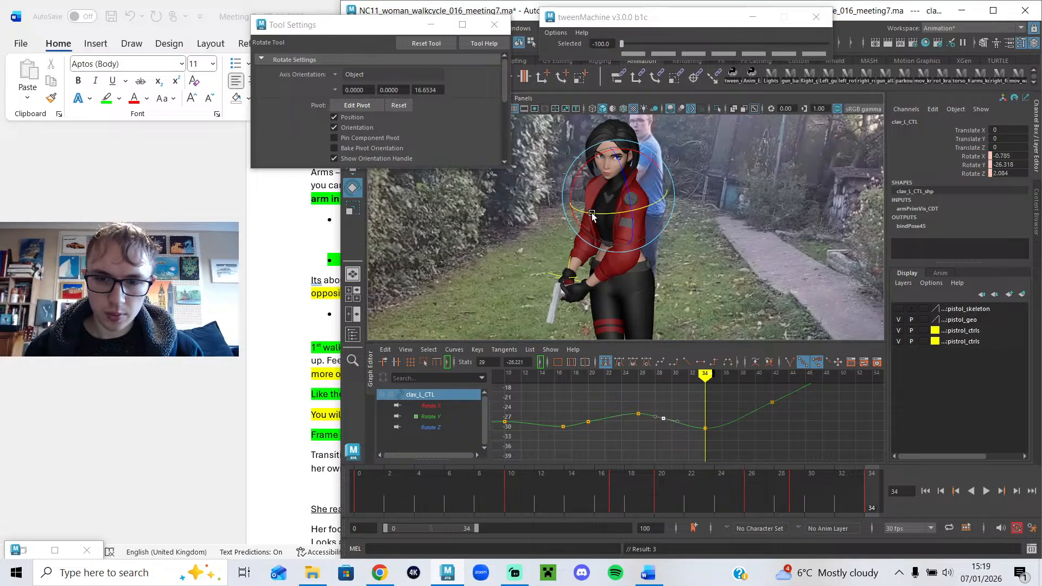
Copy the left clavicle's rotation keys from frame 34 to frame 0, giving Rotate X -0.785, Y -26.318 and Z 2.084.
key(a)
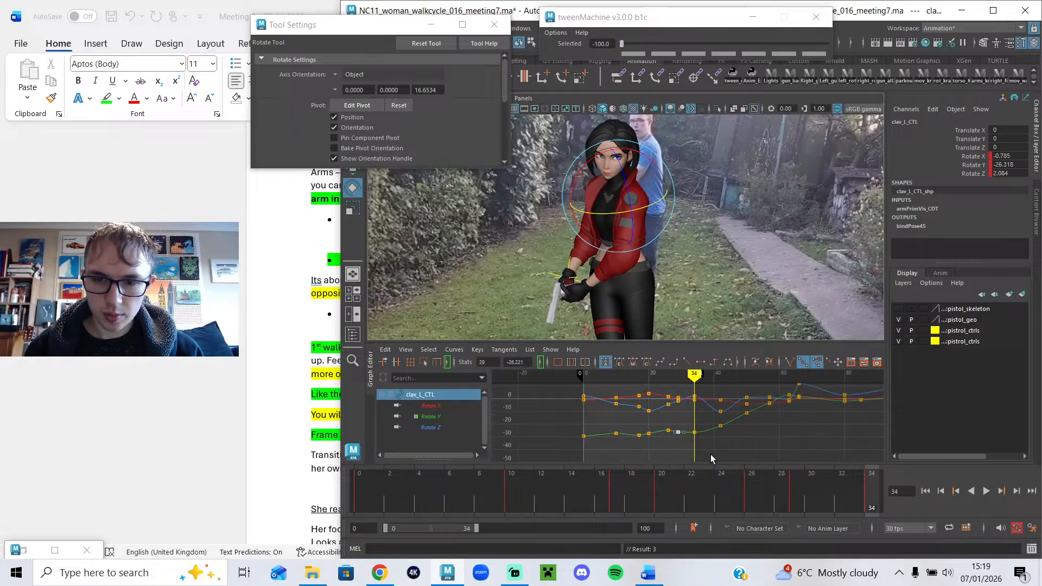
click(584, 380)
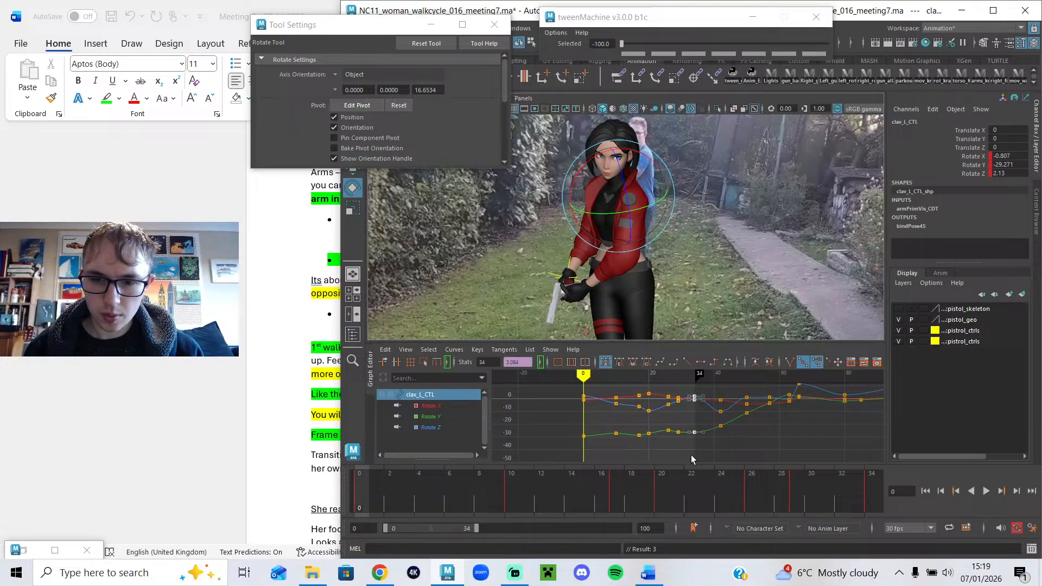
key(ctrl+v)
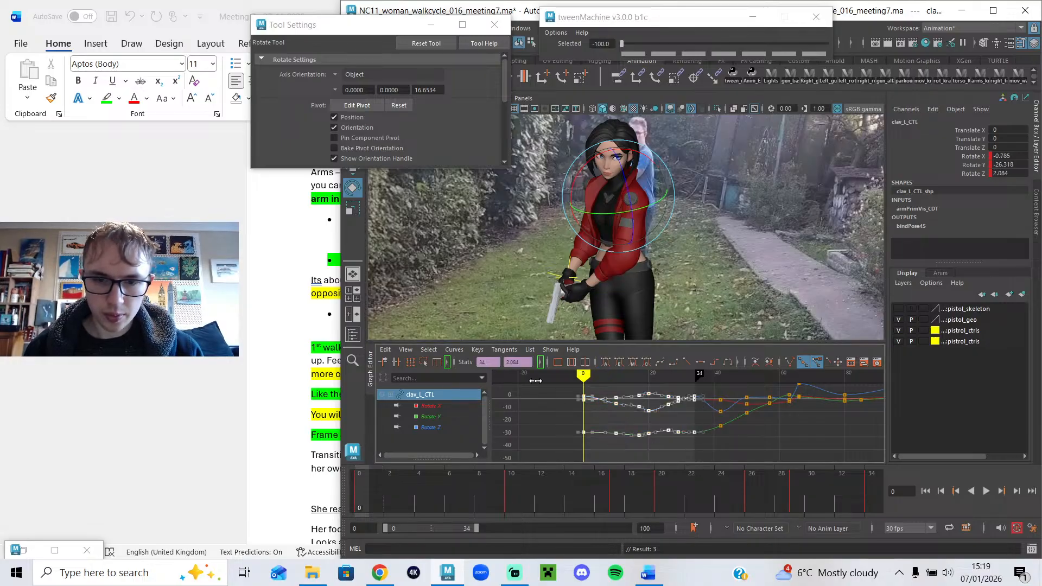
click(647, 426)
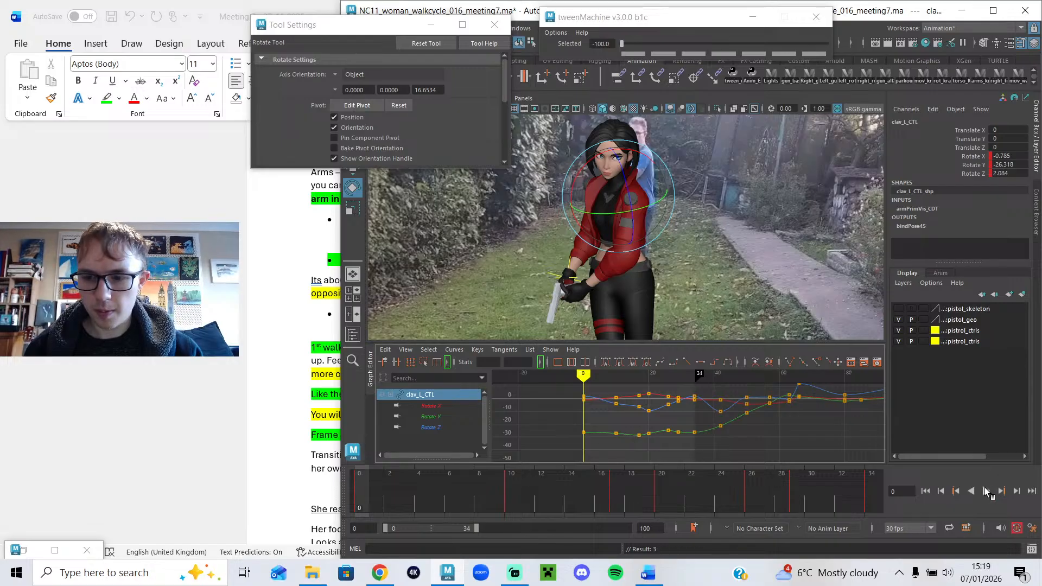
Play back and scrub the first walk from several angles to examine the left shoulder's motion.
click(986, 491)
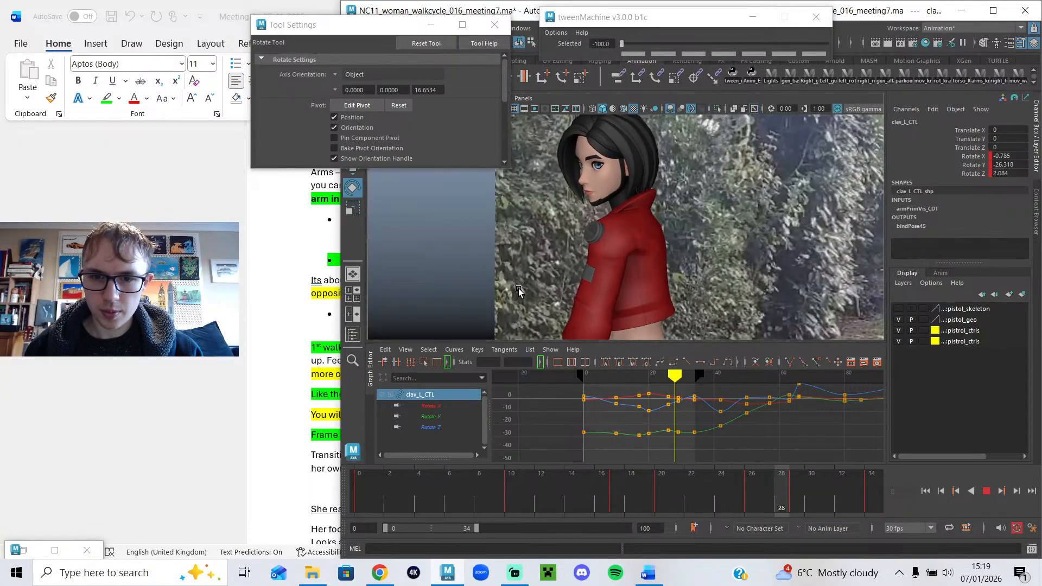
drag(383, 502, 624, 510)
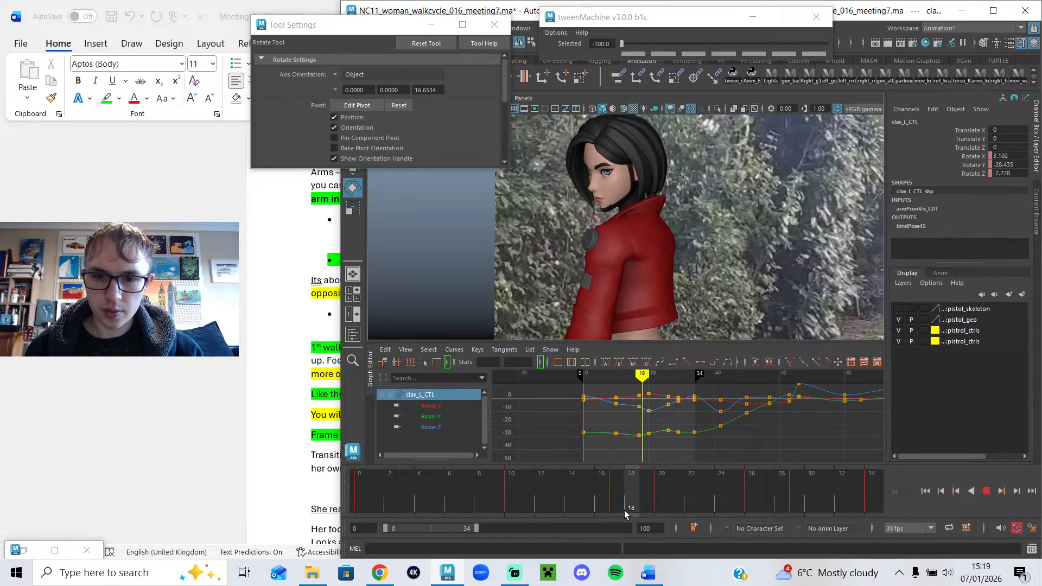
alt+drag(611, 220, 580, 251)
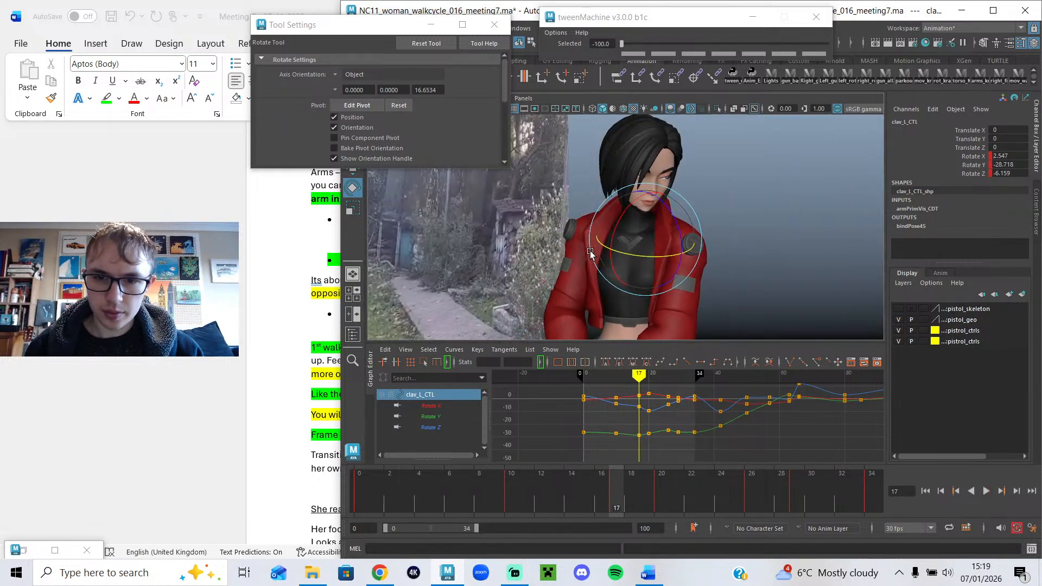
key(alt+v)
drag(593, 503, 510, 506)
alt+drag(535, 308, 524, 274)
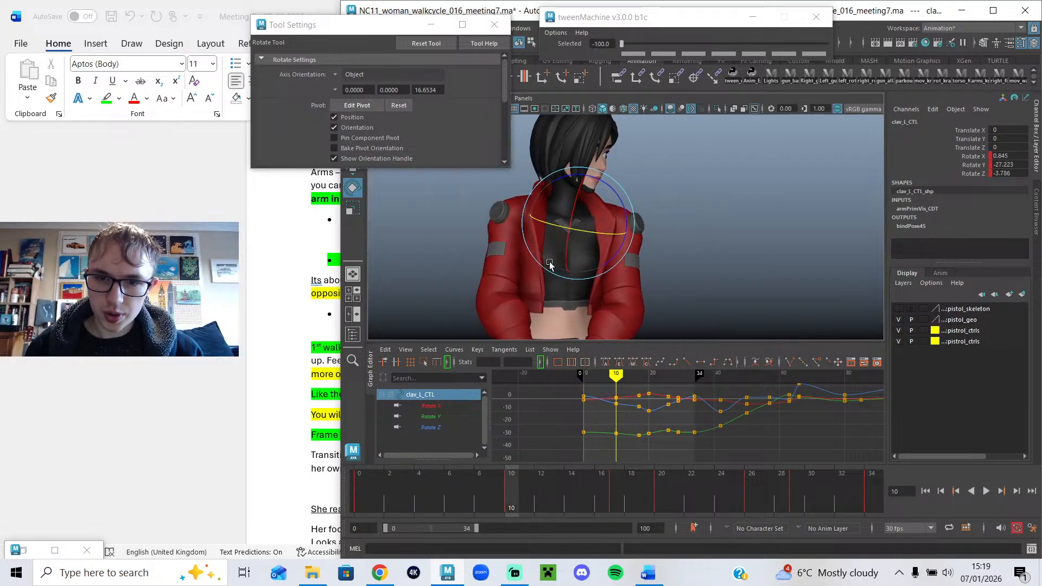
drag(623, 209, 616, 217)
drag(506, 497, 610, 530)
alt+middle_drag(614, 282, 581, 248)
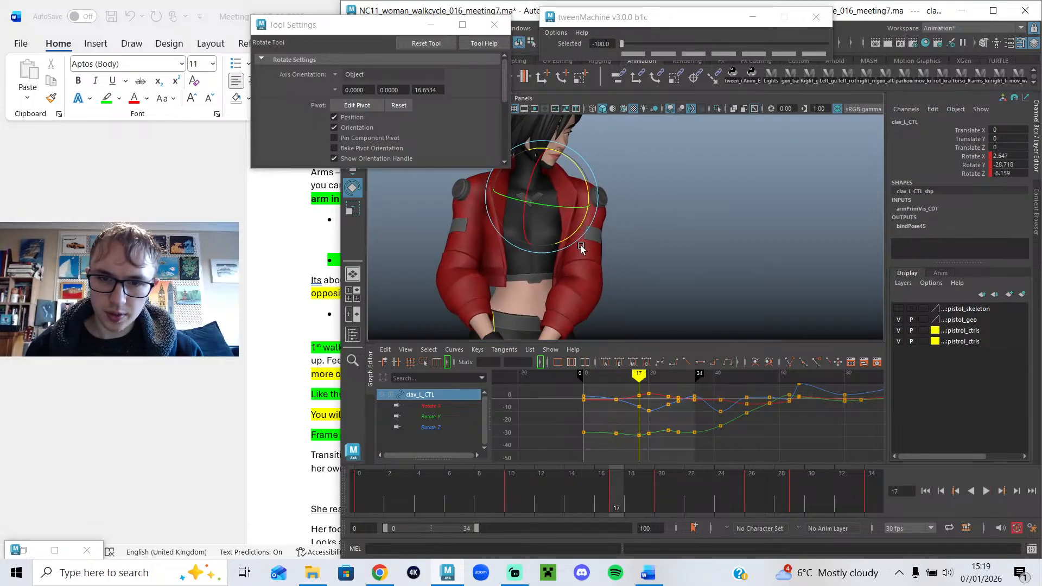
mouse_move(616, 488)
mouse_down()
mouse_move(542, 476)
mouse_move(640, 491)
mouse_move(620, 456)
mouse_move(610, 489)
mouse_move(650, 500)
mouse_move(875, 509)
mouse_up()
click(986, 489)
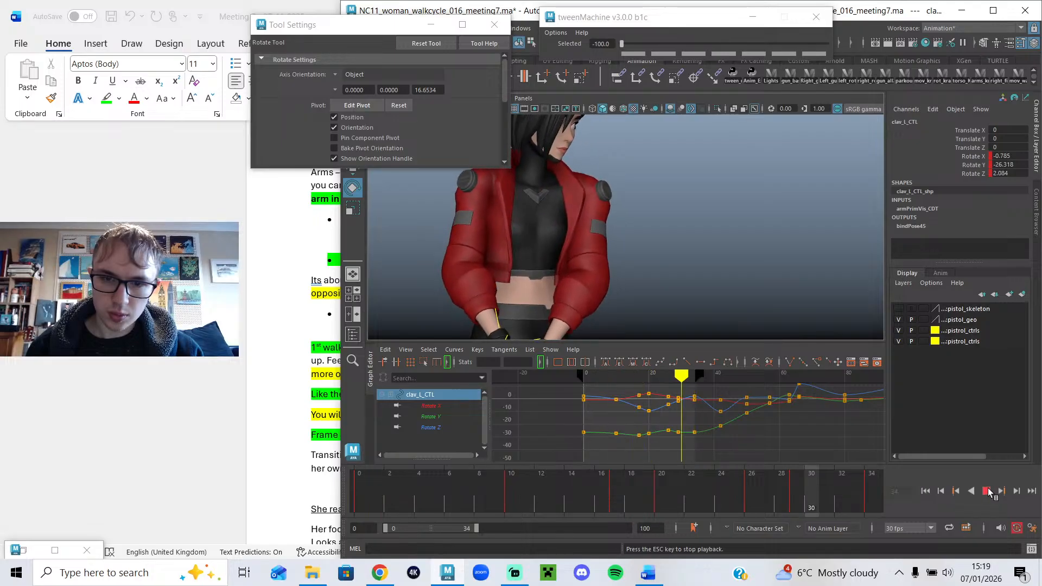
scroll(798, 302, down, 5)
scroll(786, 295, down, 3)
alt+drag(787, 296, 592, 274)
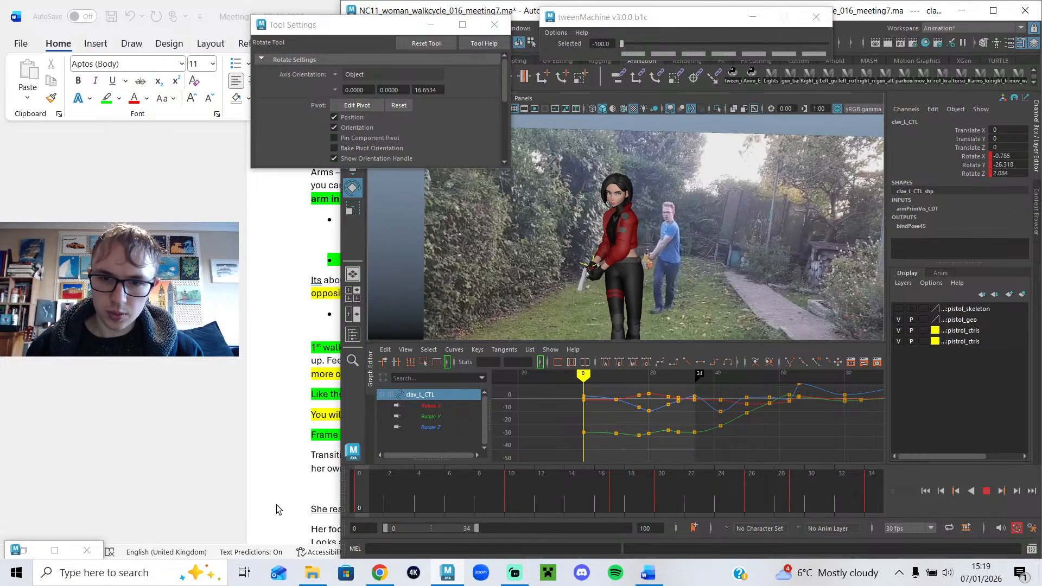
Lower the chest control's Rotate X keys at frames 0 and 34 to 28.617 and play back the walk.
drag(362, 511, 302, 481)
scroll(599, 243, up, 2)
click(592, 240)
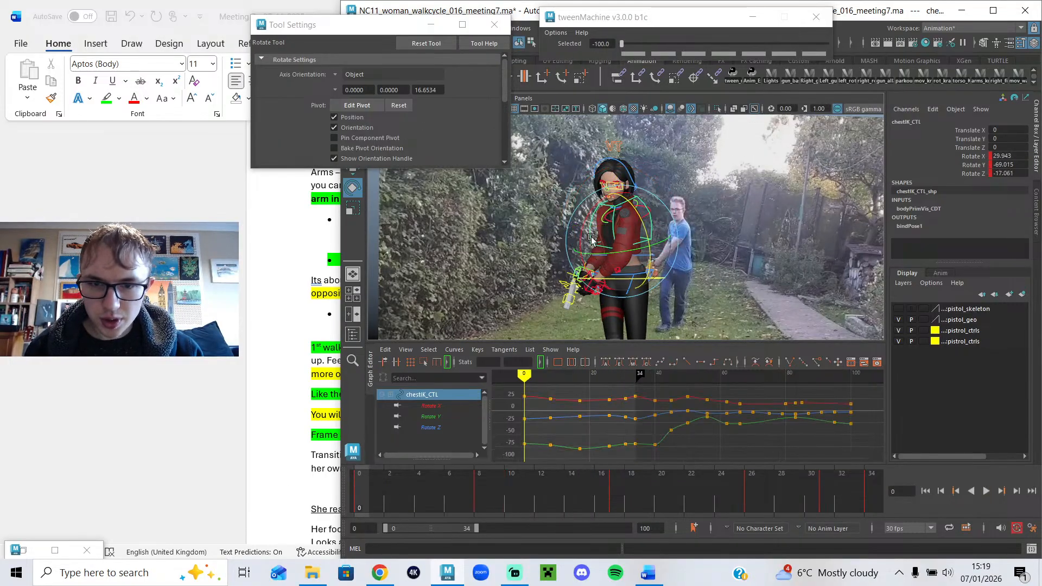
alt+right_drag(539, 403, 674, 431)
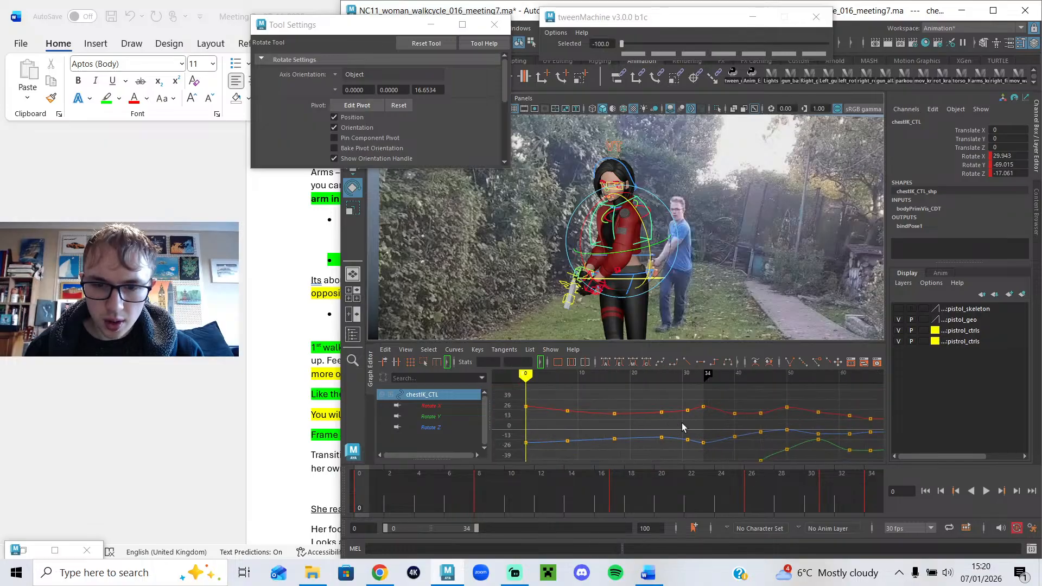
drag(522, 423, 531, 414)
alt+right_drag(531, 414, 664, 418)
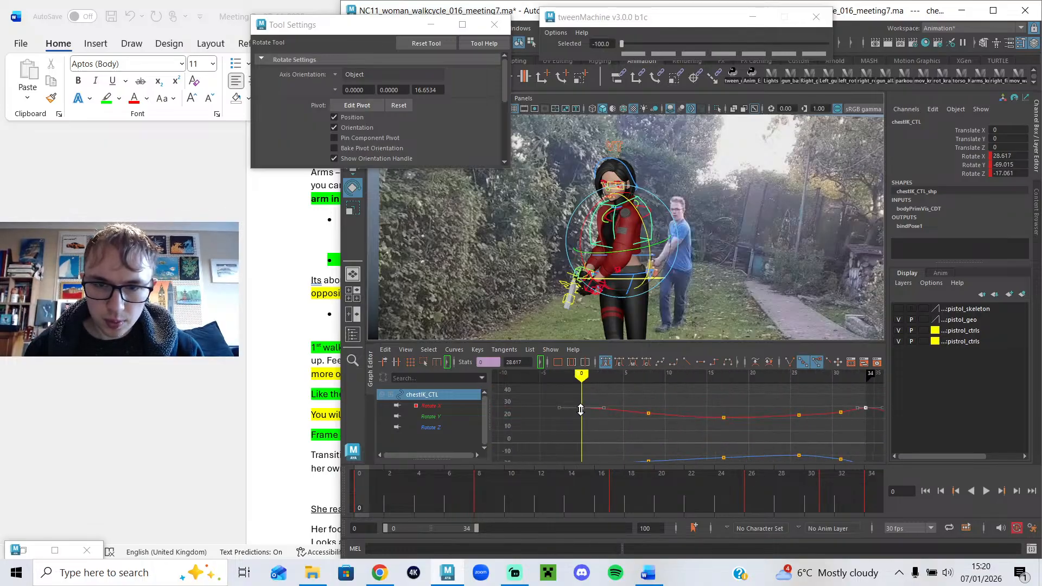
click(987, 495)
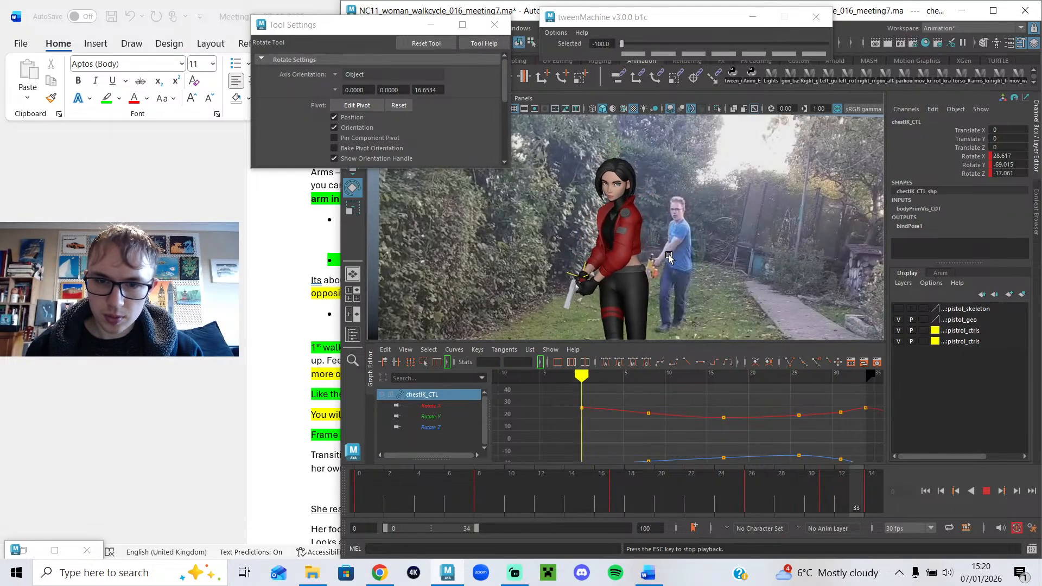
click(983, 492)
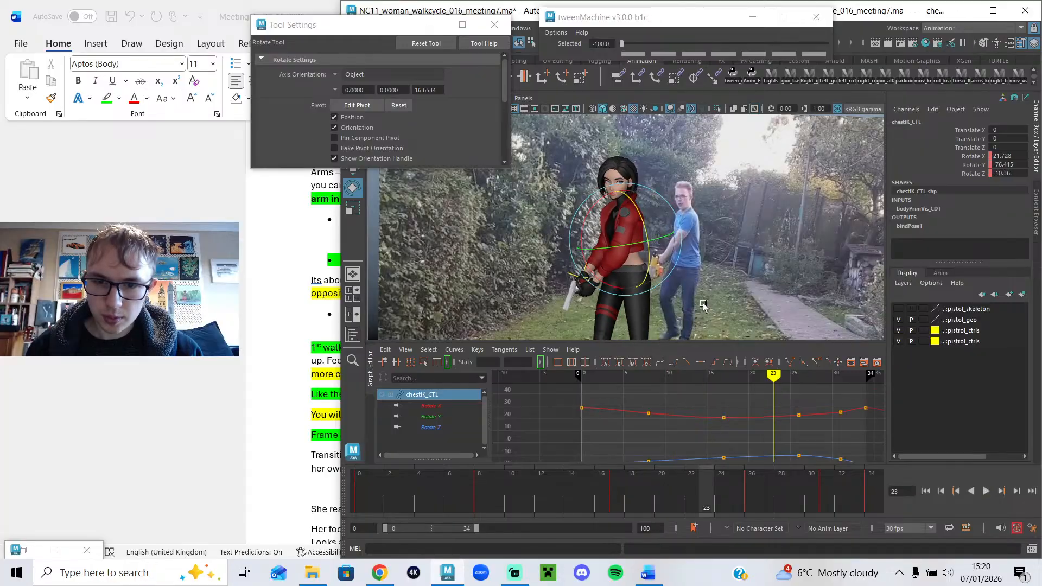
Isolate the root control's rotation curves and rotate it at frame 0 to Rotate Z -2.092.
key(q)
click(641, 278)
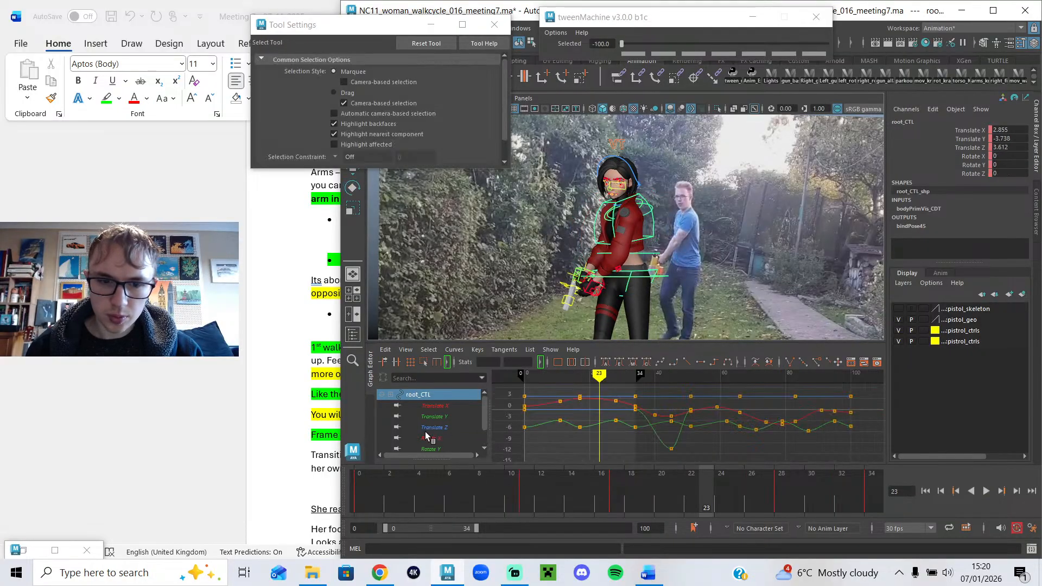
drag(427, 416, 432, 449)
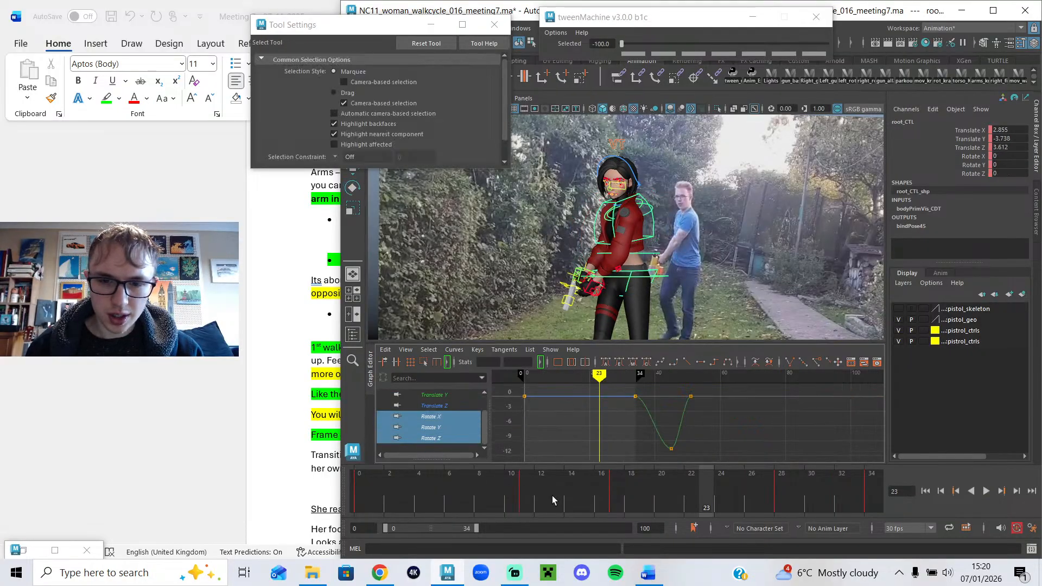
key(alt+v)
key(e)
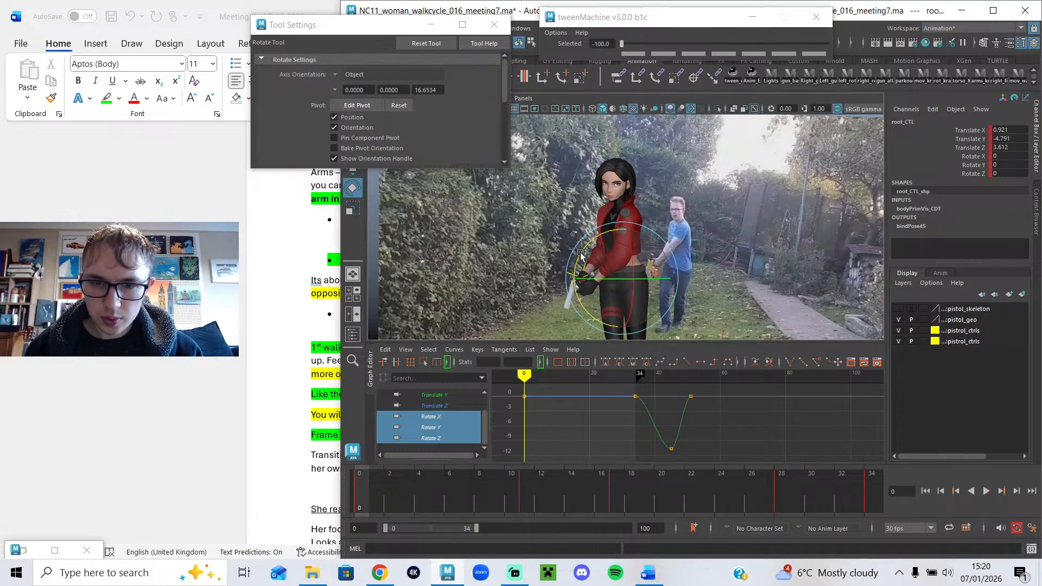
click(336, 75)
click(352, 81)
alt+drag(585, 237, 635, 244)
alt+middle_drag(636, 244, 629, 174)
scroll(646, 177, down, 2)
alt+drag(651, 177, 602, 196)
alt+middle_drag(601, 196, 621, 243)
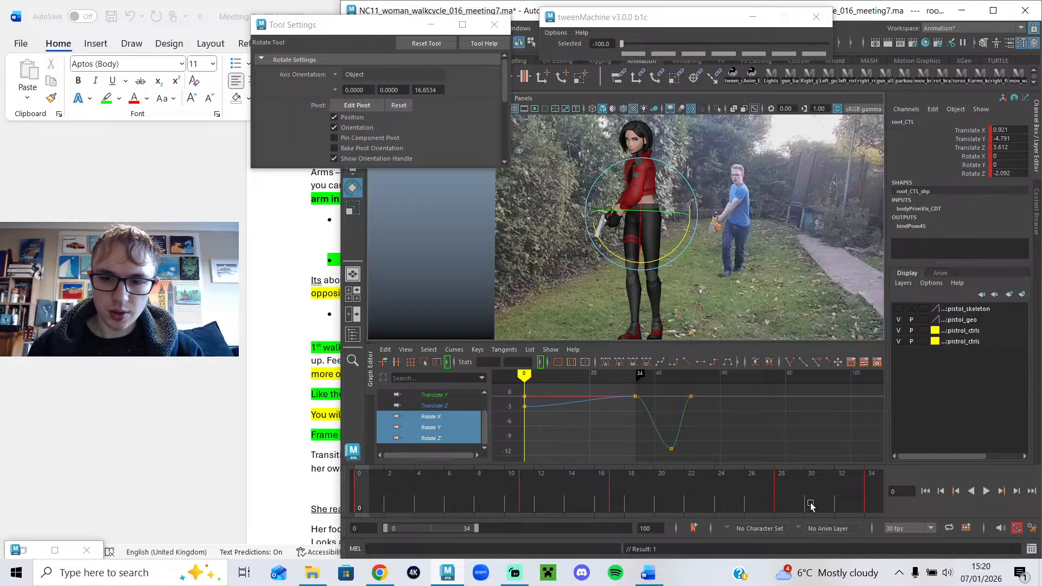
Copy the root control's frame 0 rotation to frame 34, with Rotate Z at -2.092, and play back the walk.
click(632, 380)
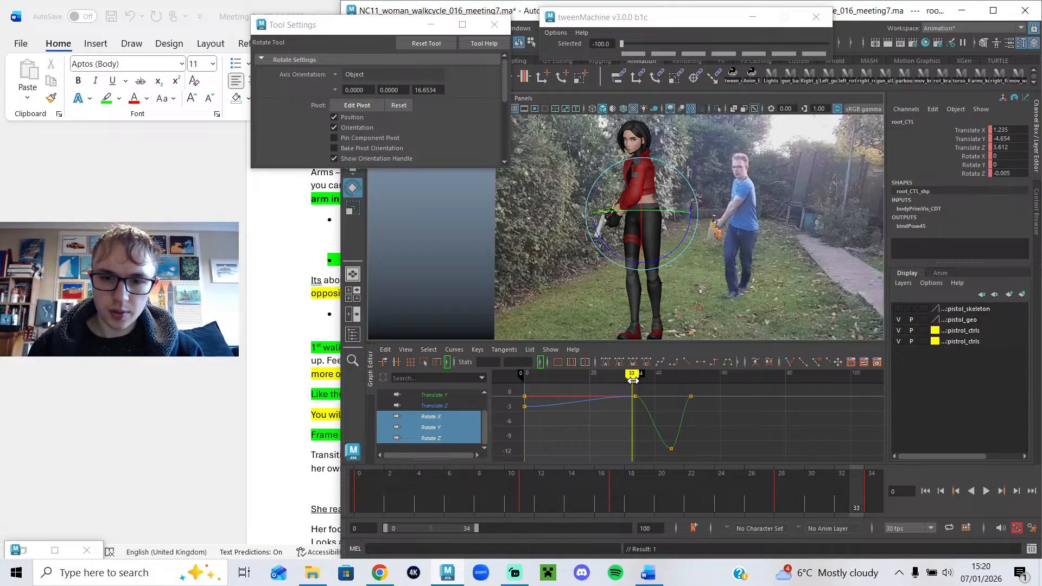
key(s)
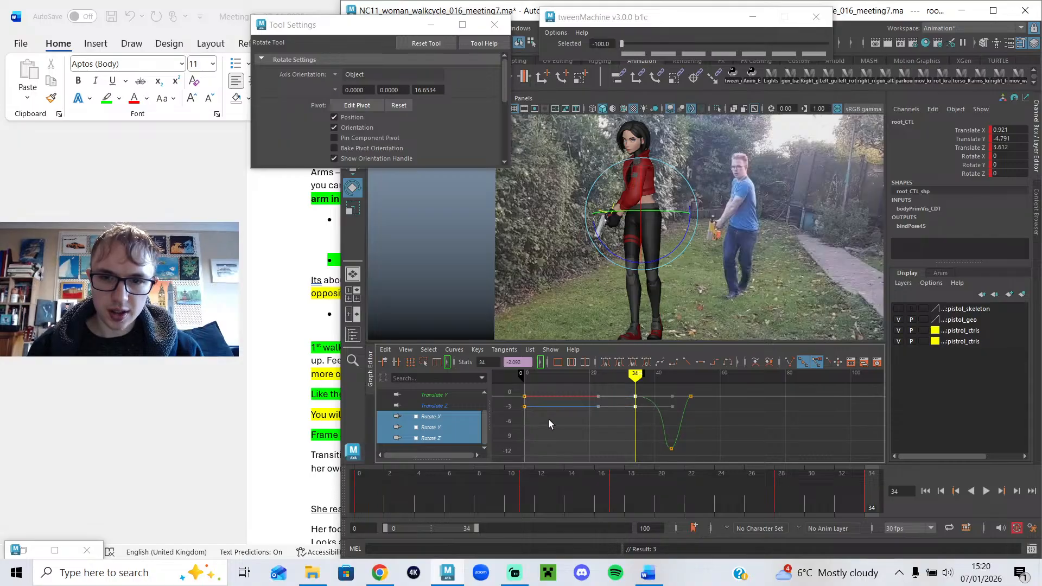
click(985, 491)
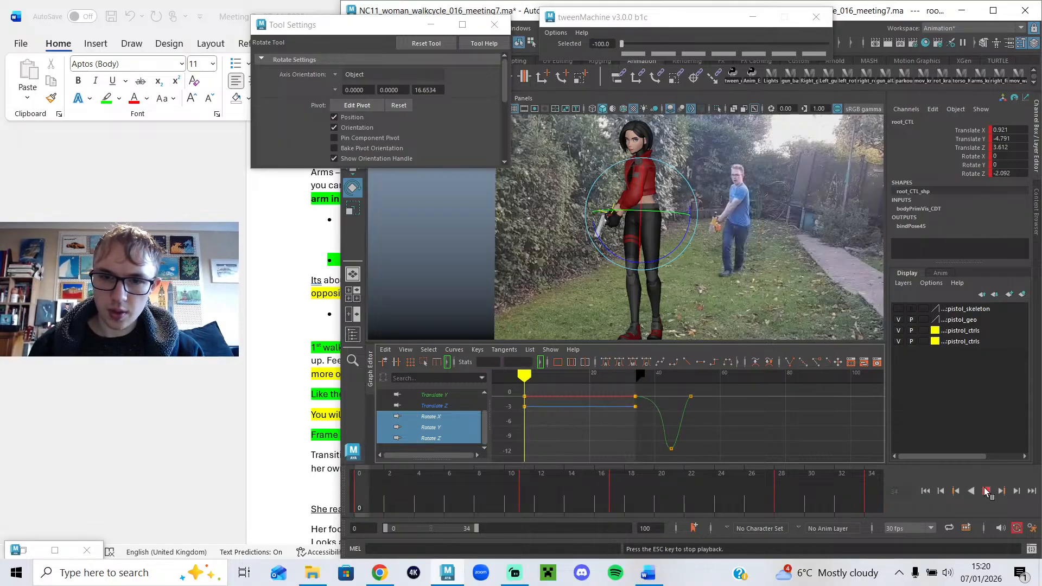
Review the looping walk in the separate perspective window and the main viewports, examining the body's lean from several angles.
click(54, 551)
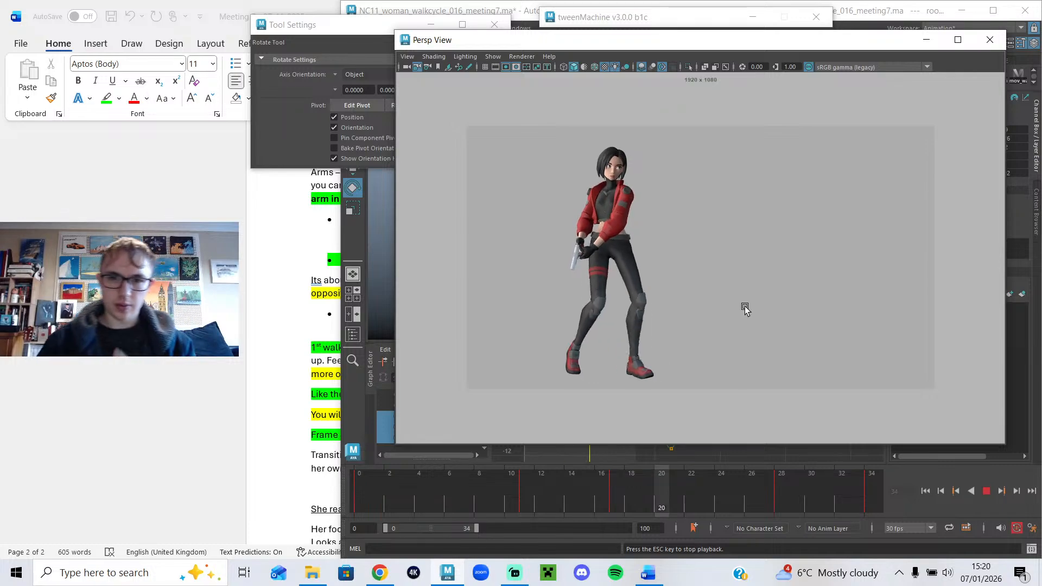
click(925, 41)
key(space)
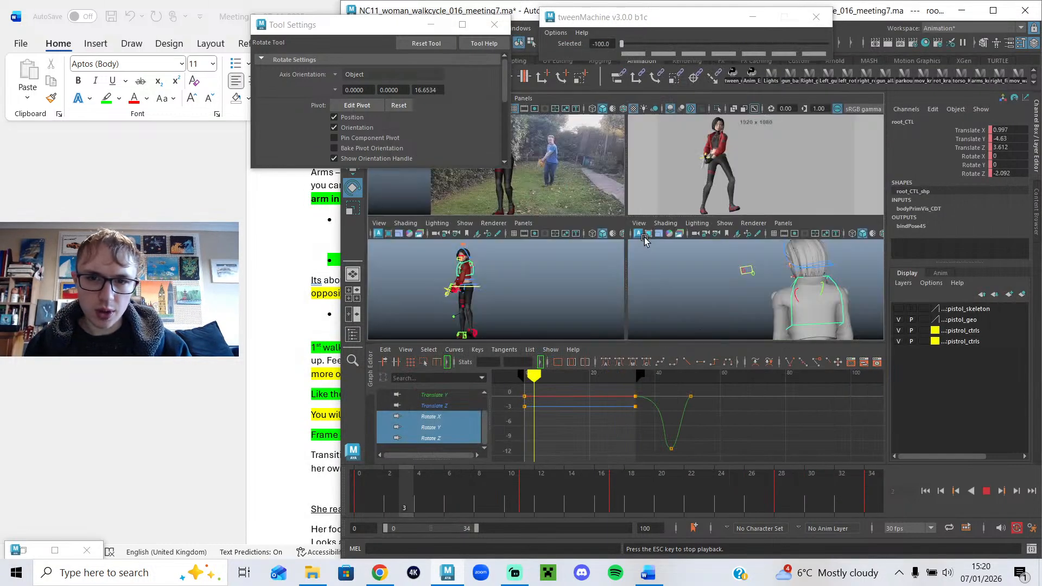
key(space)
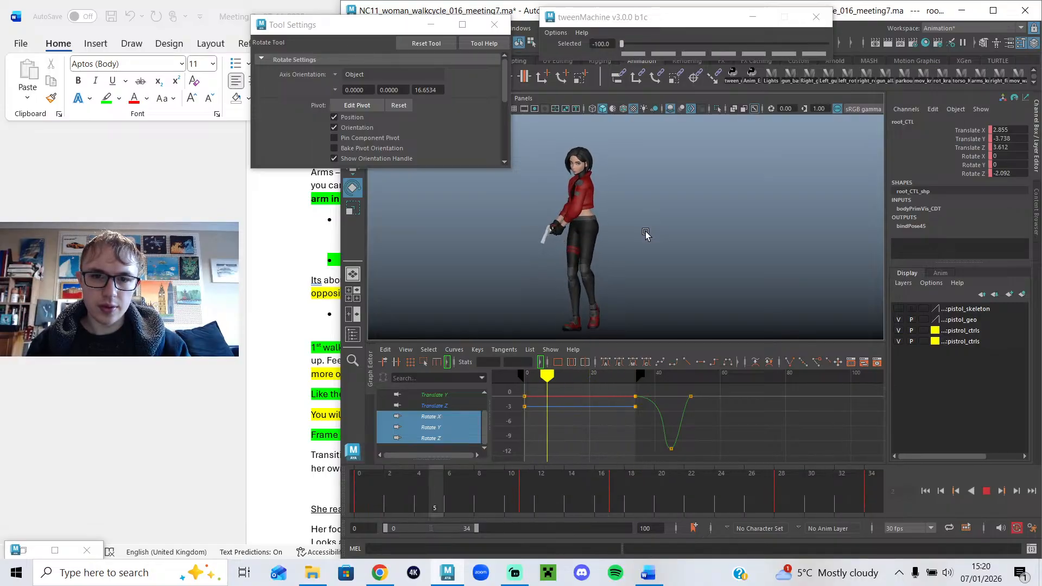
key(space)
key(space)
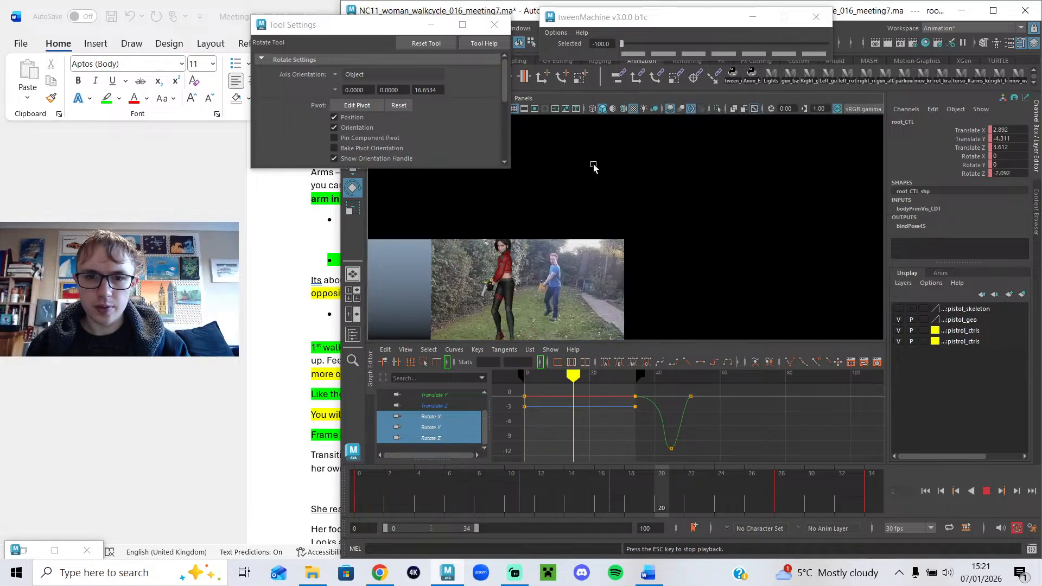
scroll(609, 216, down, 3)
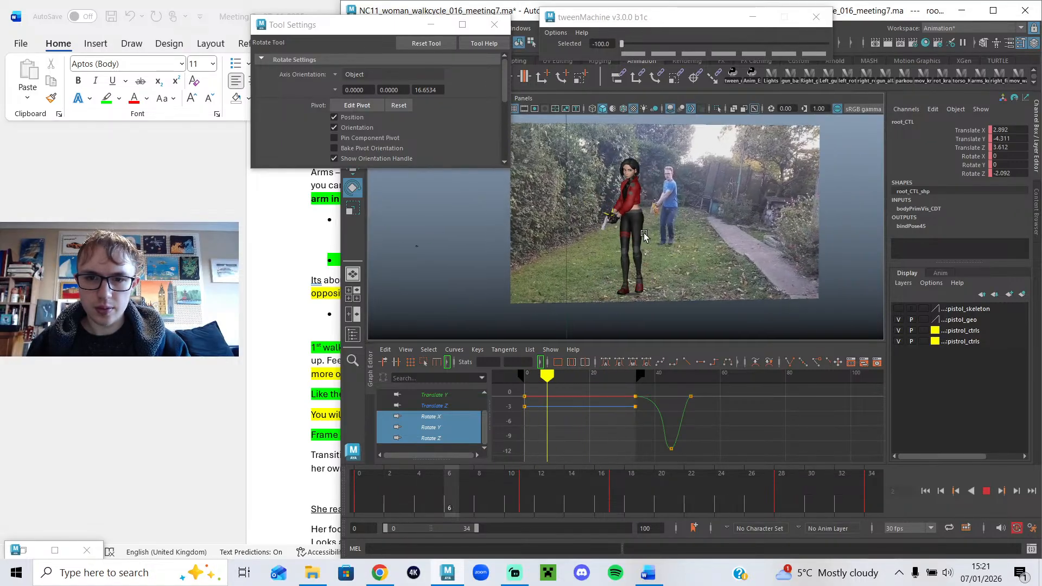
scroll(644, 235, up, 3)
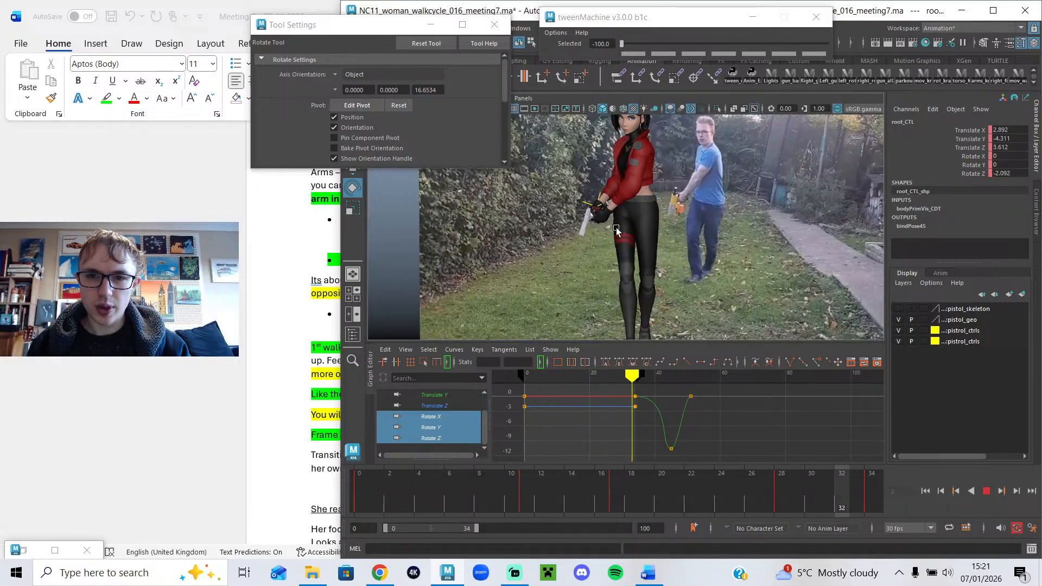
scroll(576, 229, down, 1)
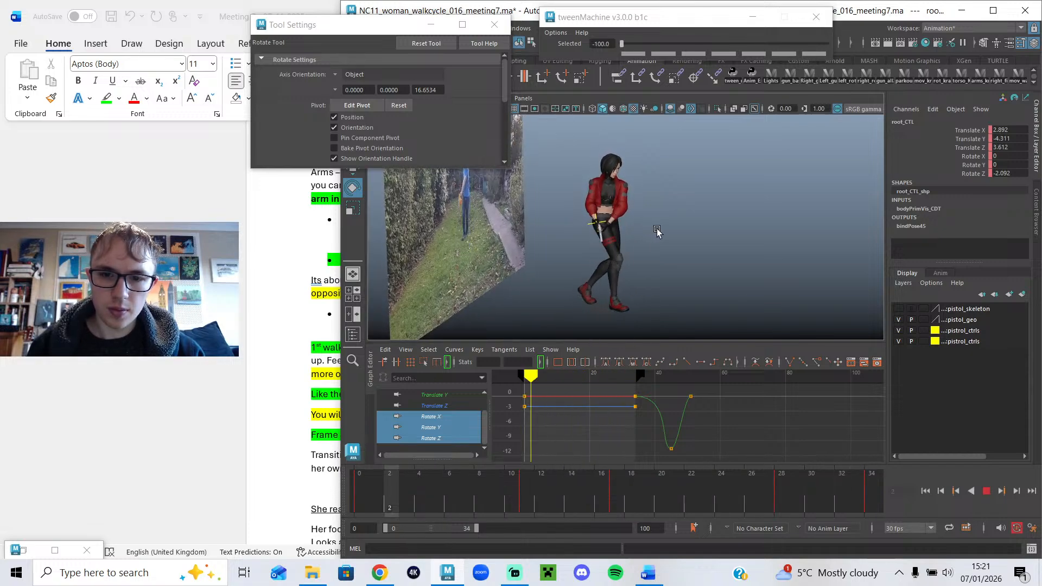
Shorten the playback range to end at frame 33.
drag(476, 527, 475, 527)
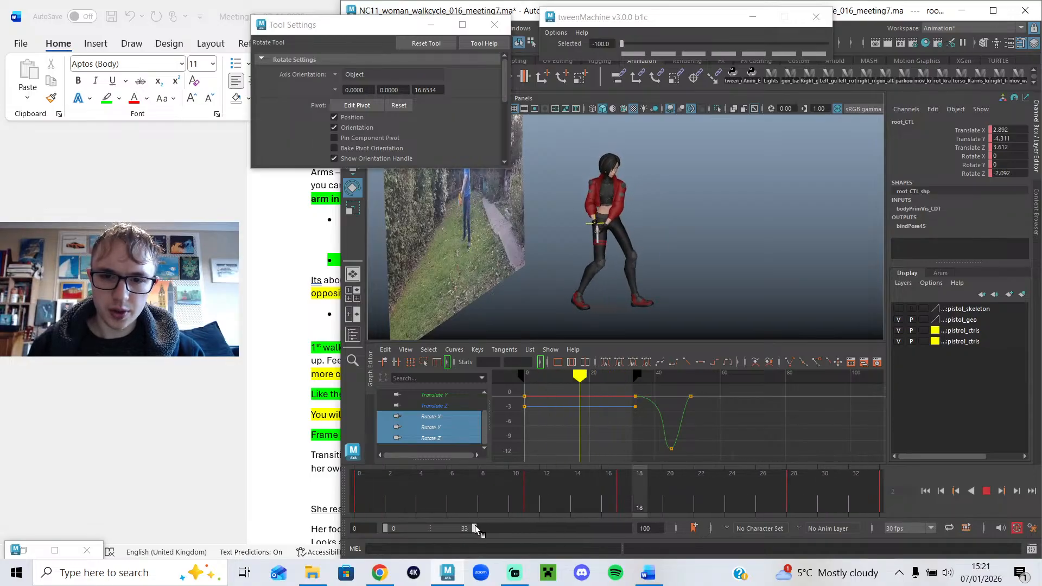
Examine the upper body's motion up close during the looping walk, minimise the tool settings window and stop playback.
scroll(571, 294, up, 6)
alt+middle_drag(619, 231, 644, 310)
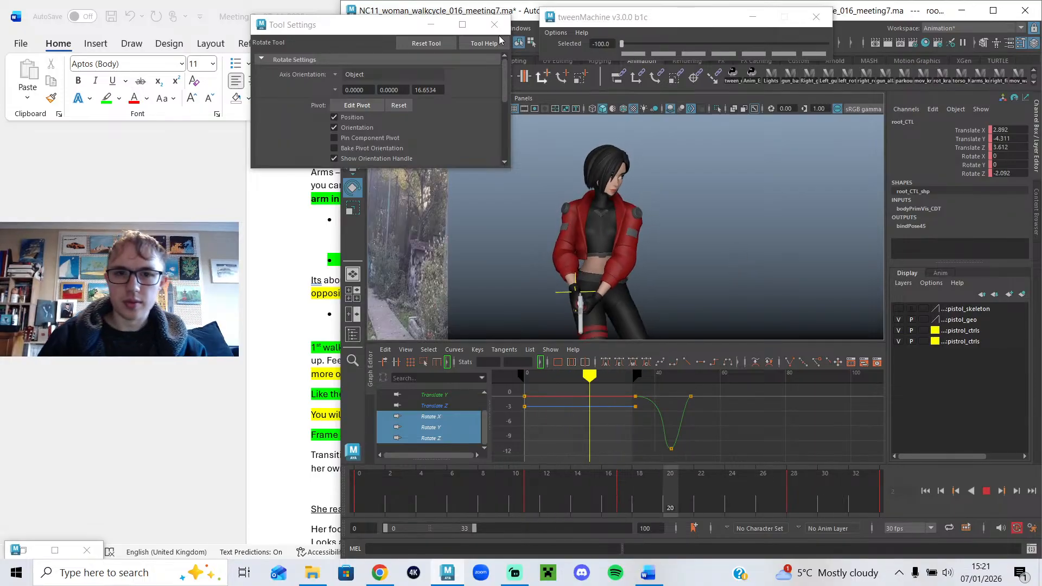
click(431, 24)
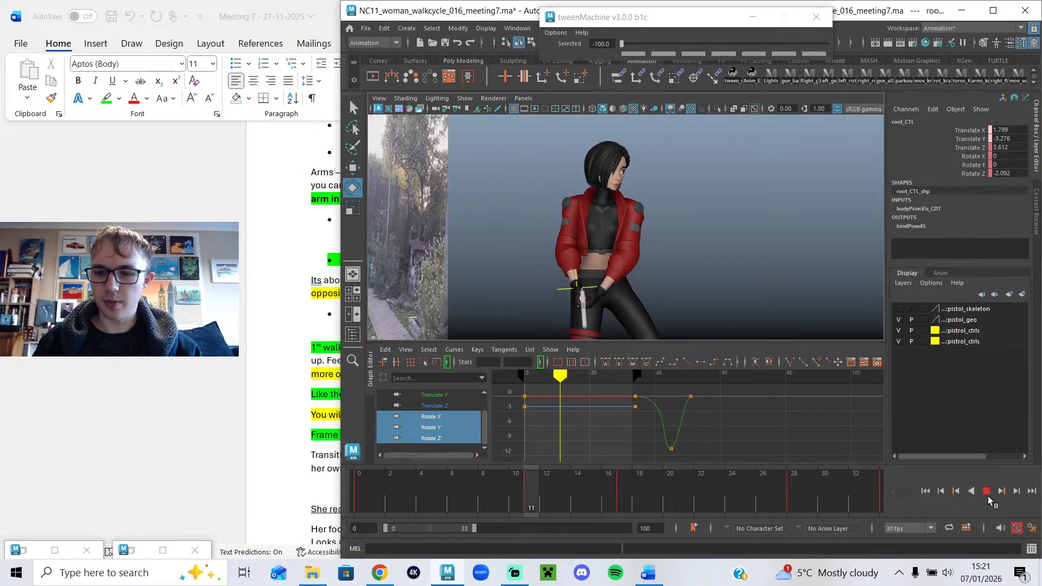
key(Escape)
Save the scene as a new version named NC11_woman_walkcycle_017_meeting7.ma.
click(365, 29)
click(395, 85)
scroll(369, 415, down, 6)
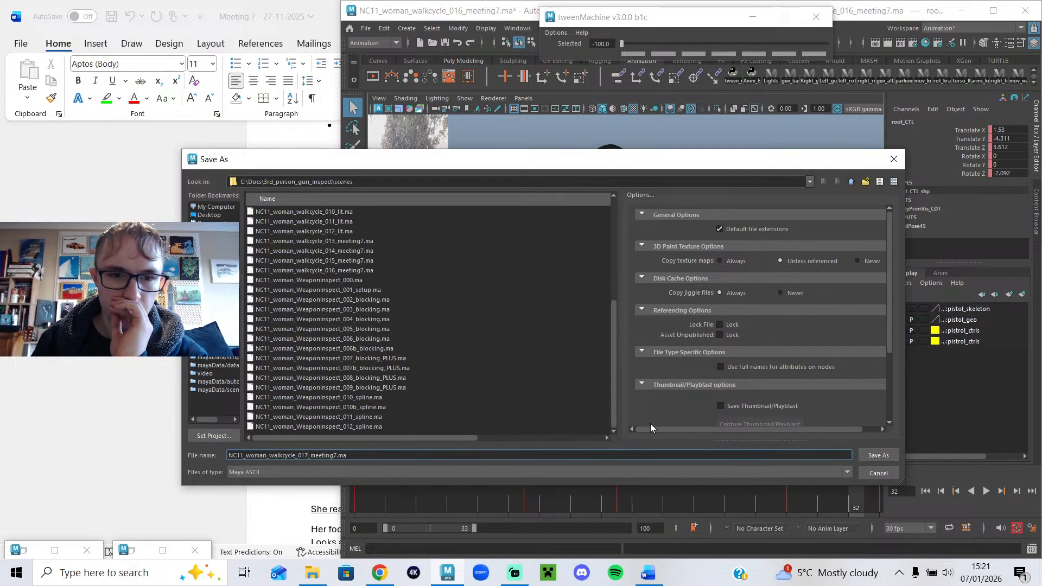
click(876, 456)
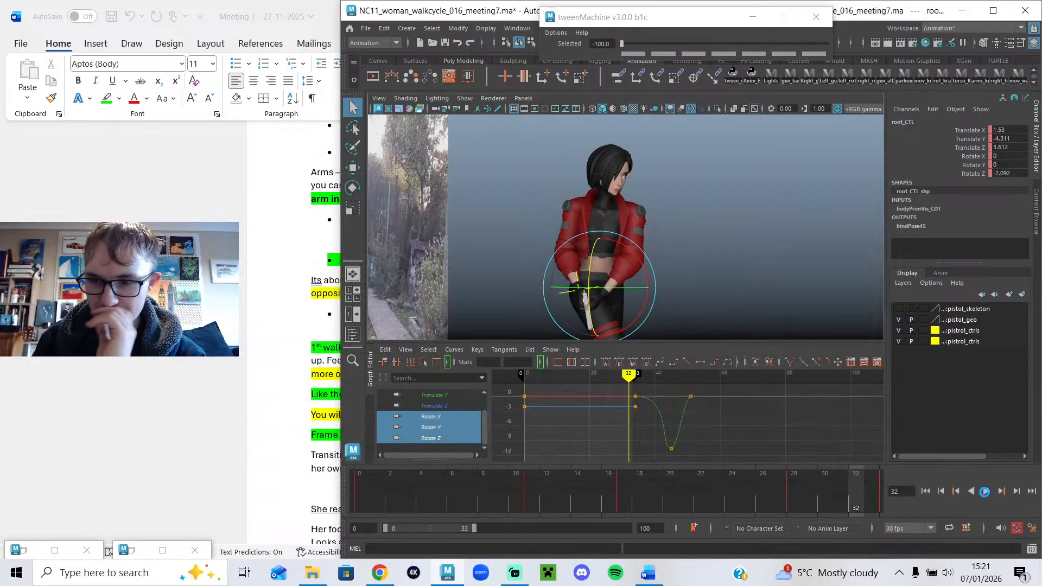
Play the frame 0 to 33 walk loop and examine the body's motion from the side, front and above.
click(986, 492)
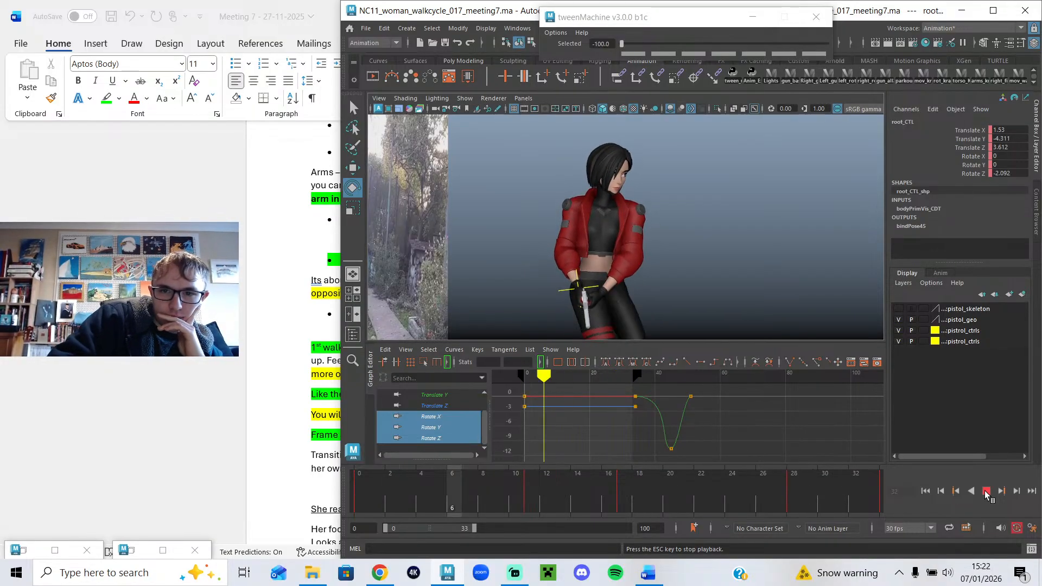
click(987, 491)
scroll(729, 305, down, 5)
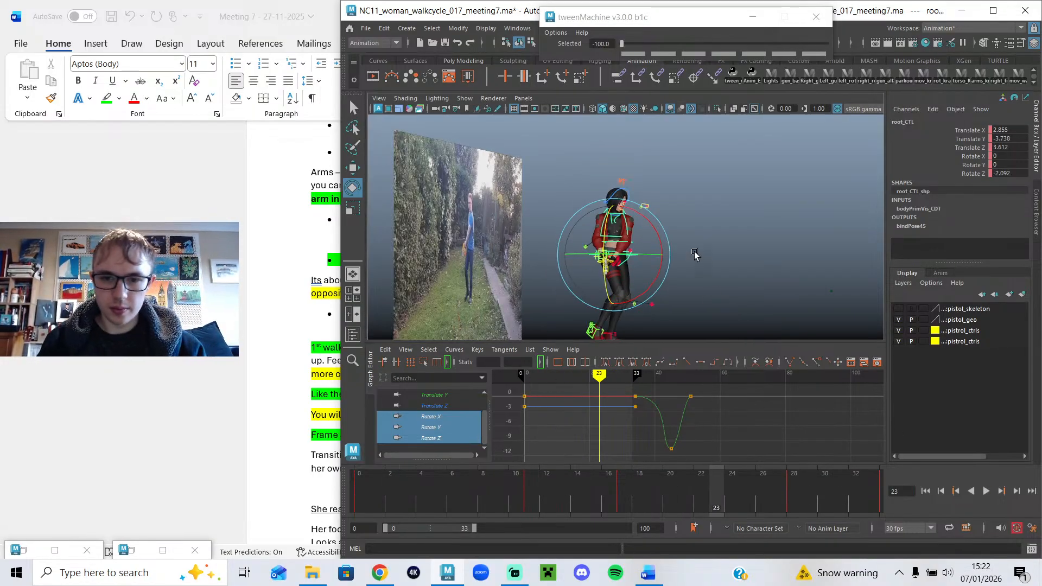
alt+drag(703, 259, 638, 282)
alt+middle_drag(637, 282, 604, 250)
scroll(604, 249, up, 5)
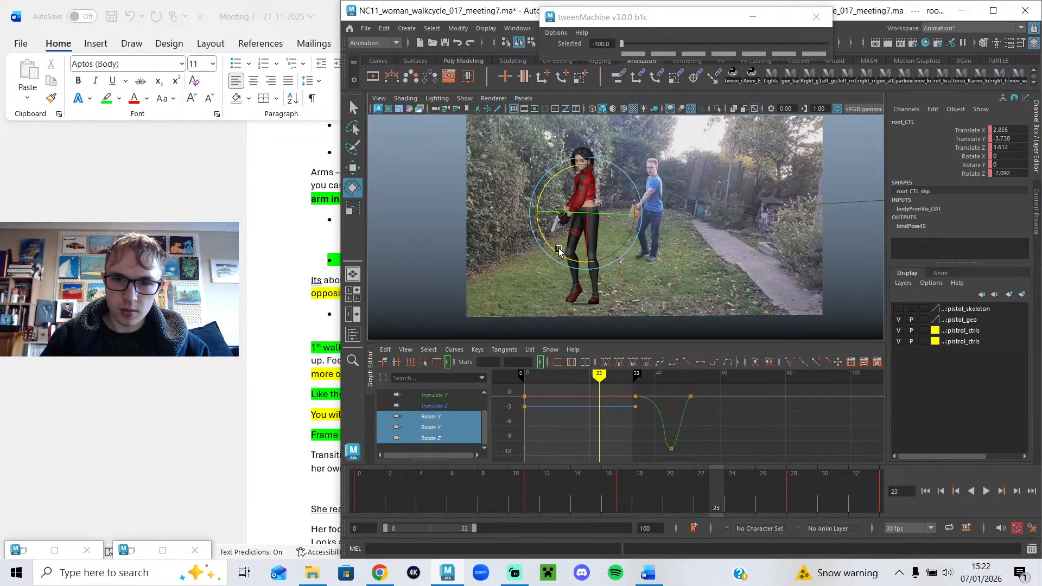
click(987, 491)
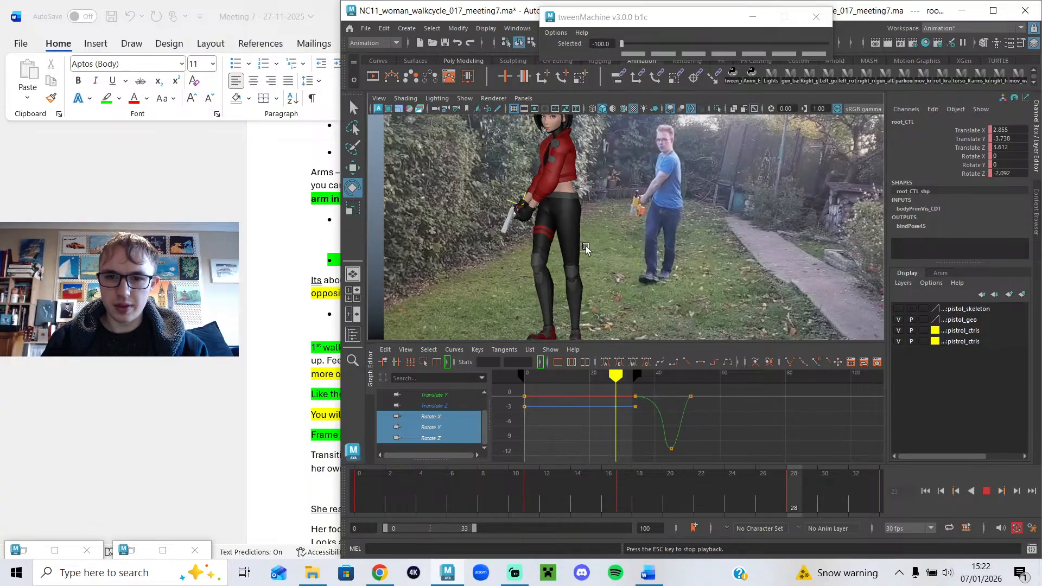
scroll(559, 263, down, 3)
alt+drag(559, 263, 564, 287)
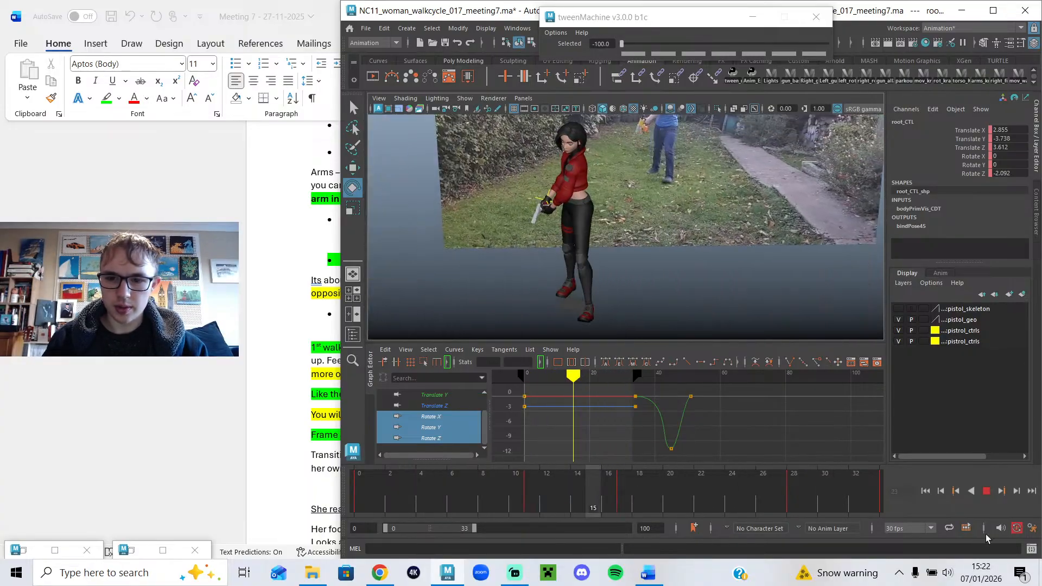
key(Escape)
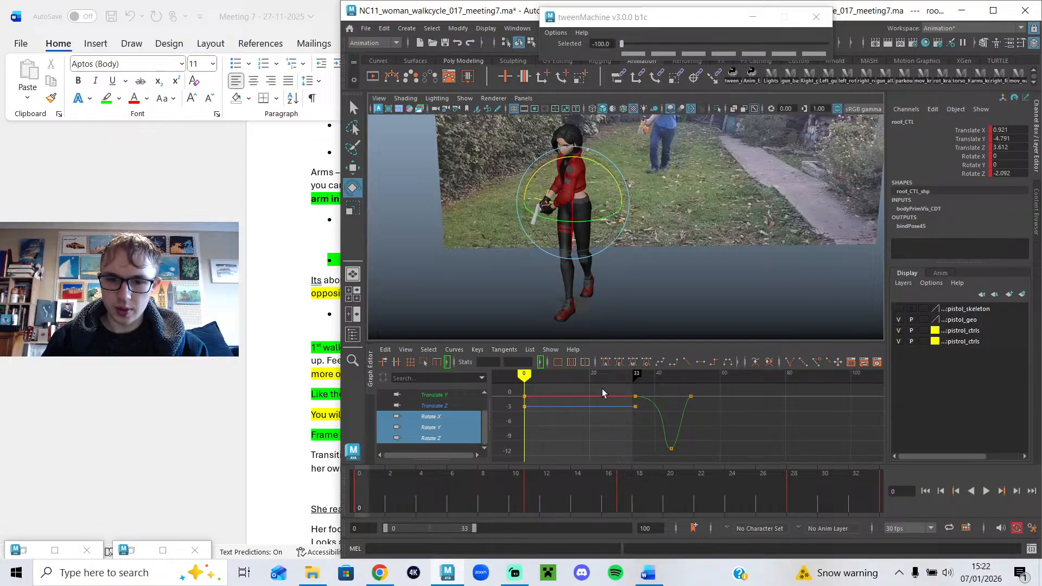
Select all of the character's rig controls at frame 31 and extend the playback range to frame 100.
click(625, 374)
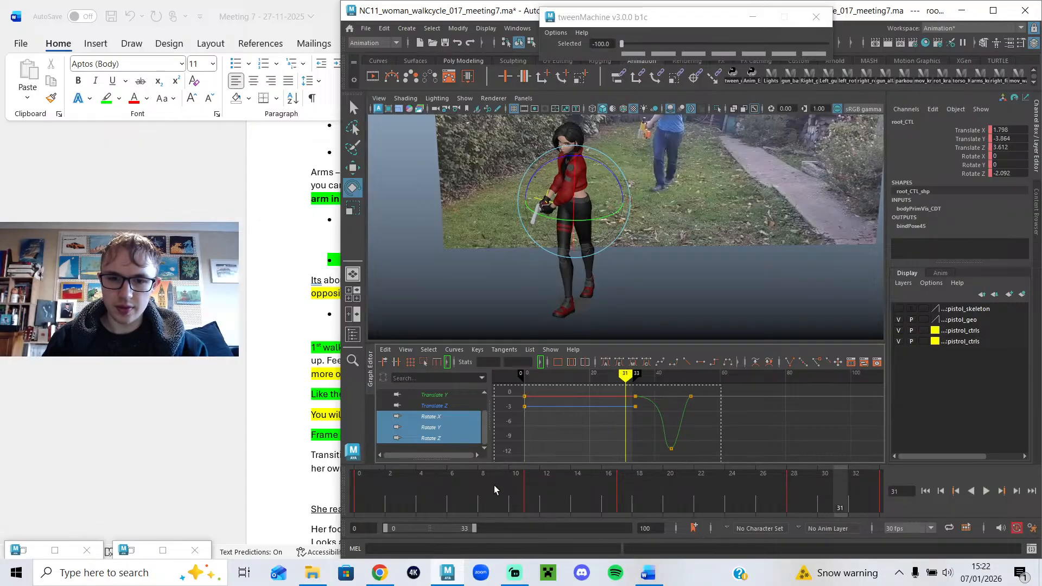
scroll(597, 217, down, 3)
drag(538, 152, 646, 285)
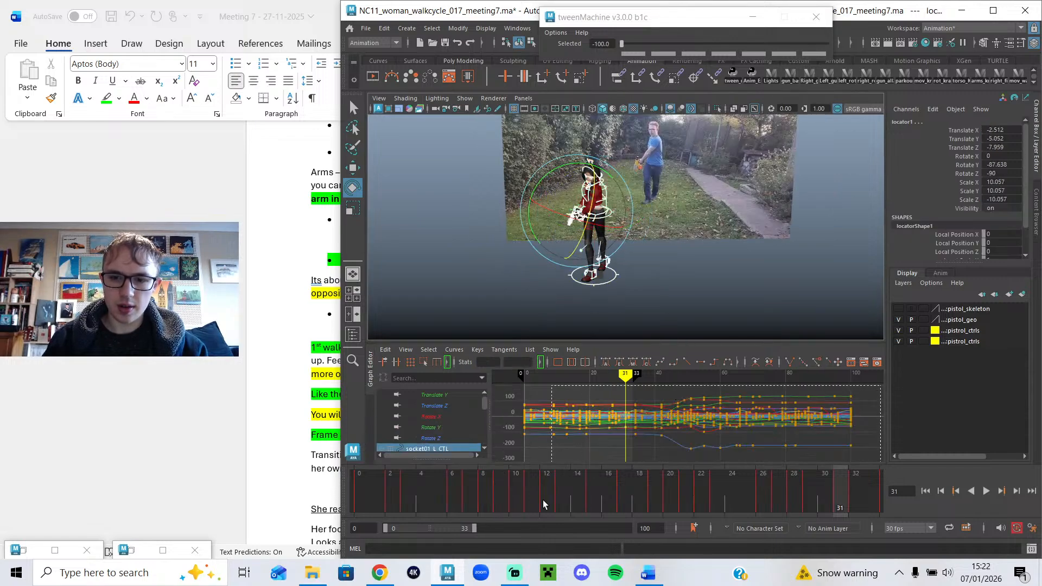
click(675, 389)
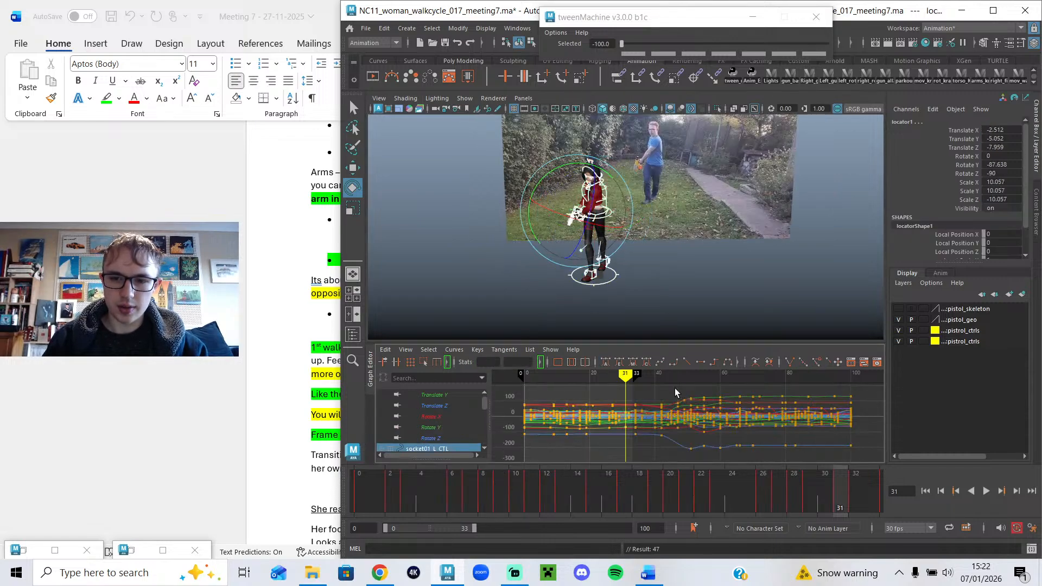
drag(476, 527, 628, 528)
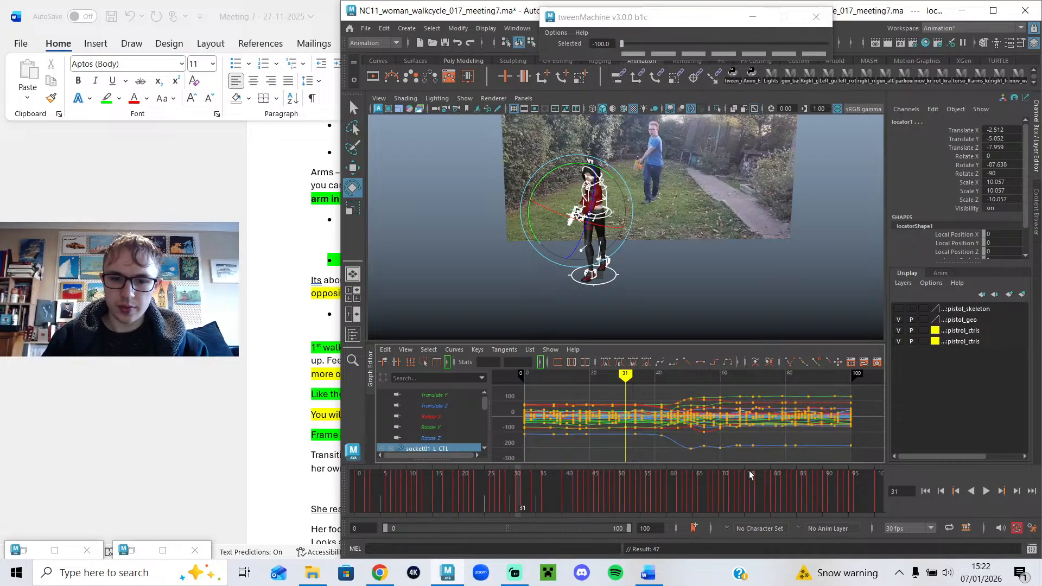
Play the full shot from frame 0 and review the transition out of the walk against the reference footage.
scroll(609, 245, up, 10)
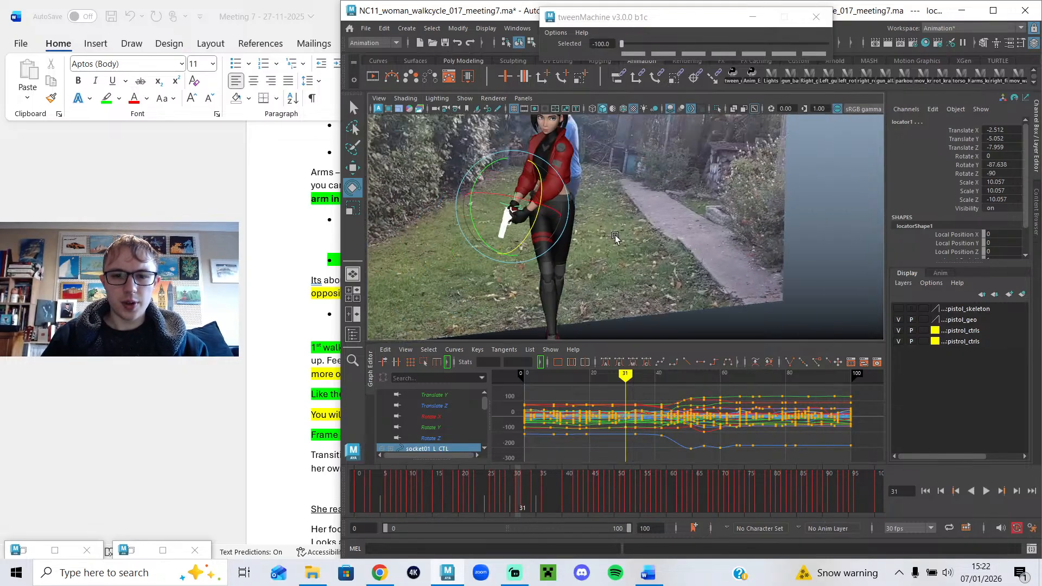
scroll(655, 229, up, 3)
alt+middle_drag(681, 238, 654, 298)
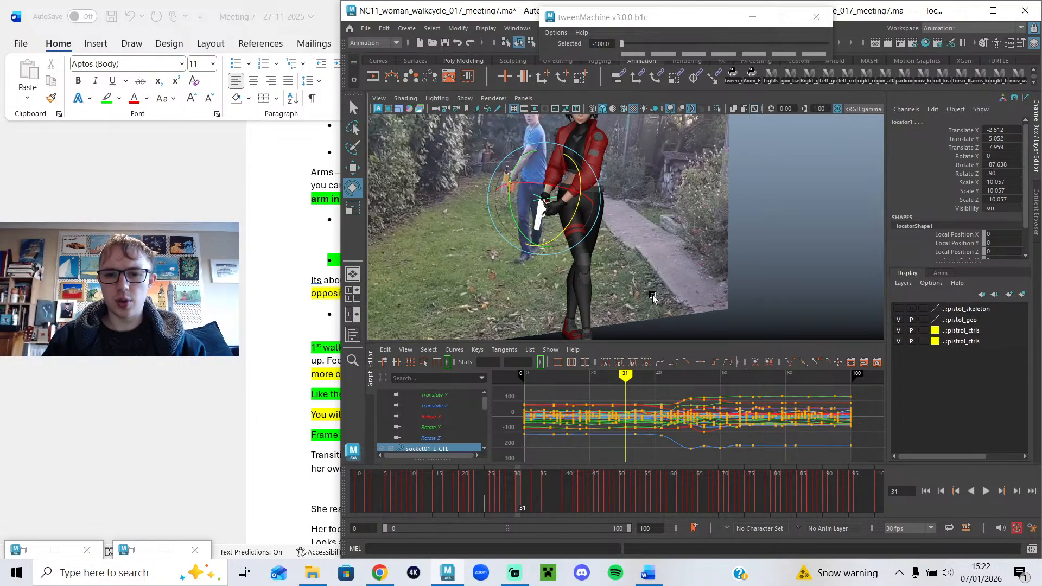
alt+drag(653, 298, 591, 321)
drag(530, 494, 356, 500)
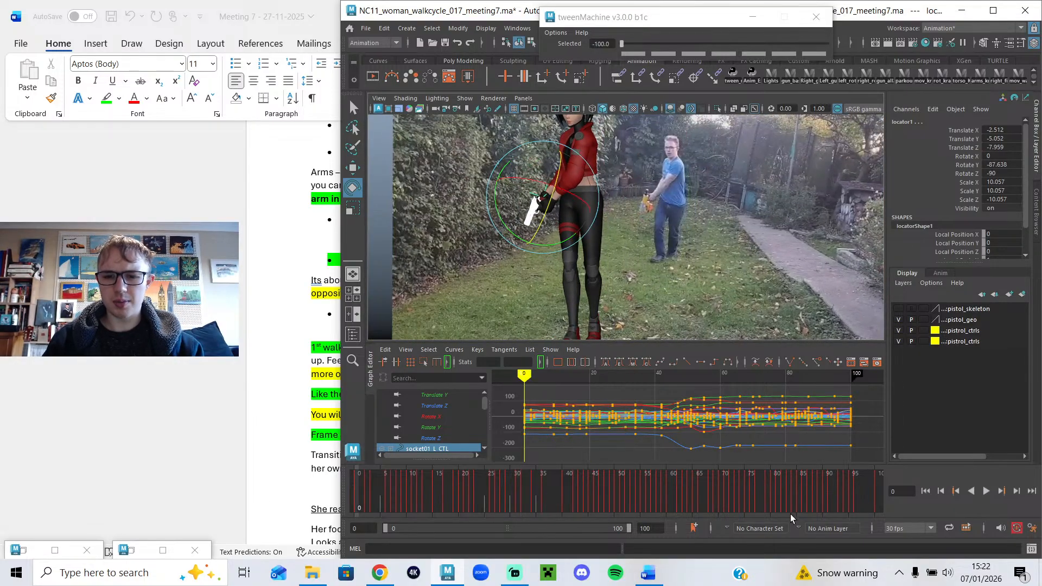
click(987, 492)
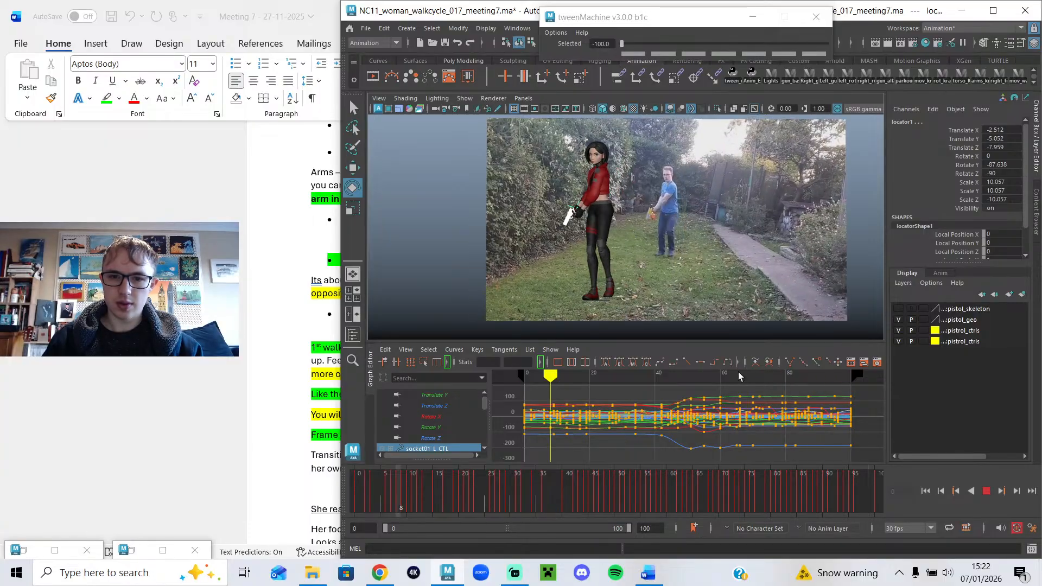
key(Escape)
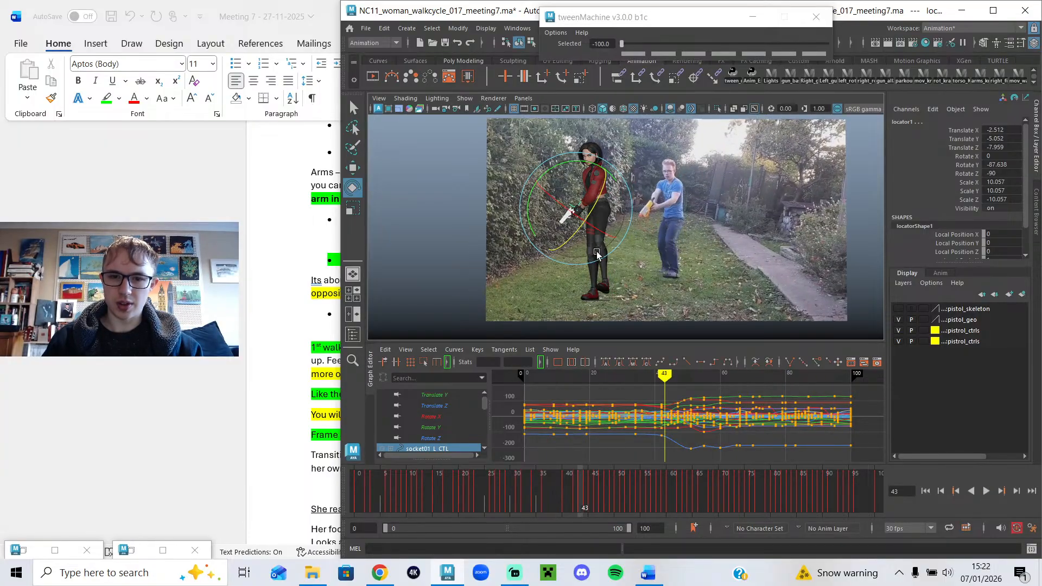
Select the root control and isolate its Rotate X, Y and Z curves in the graph.
key(q)
click(640, 224)
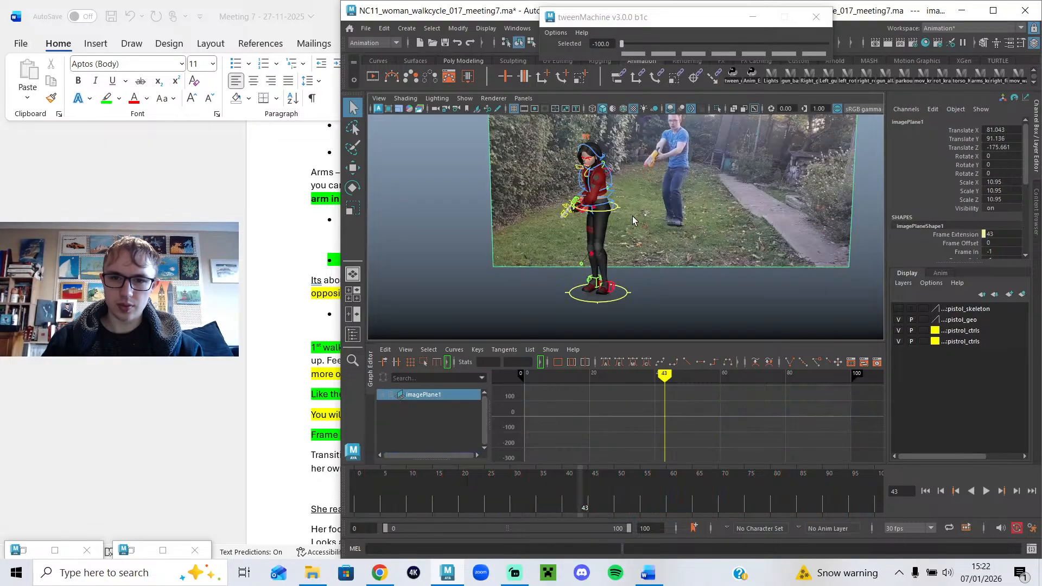
click(609, 220)
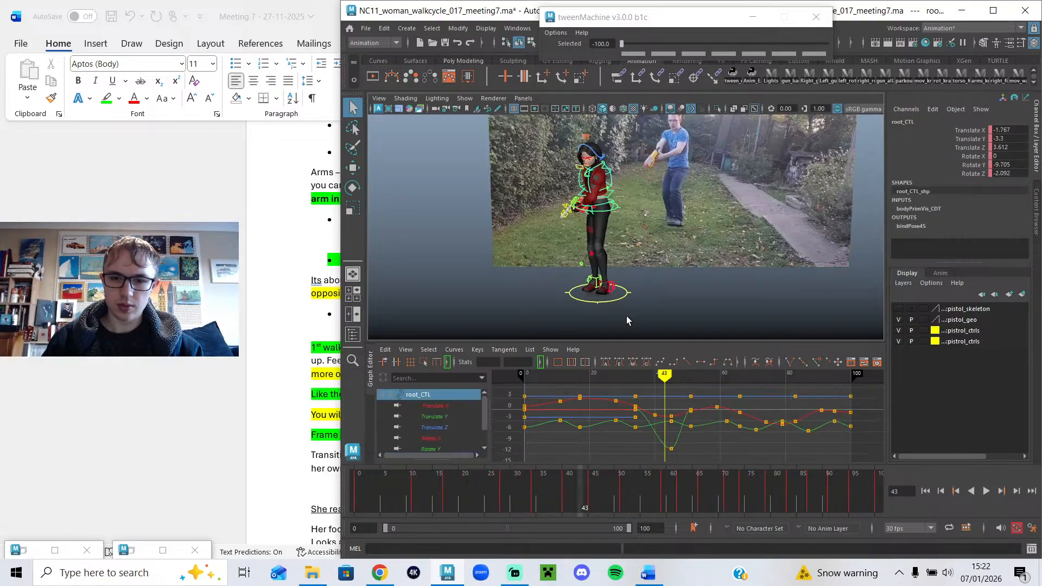
scroll(643, 269, up, 3)
click(596, 186)
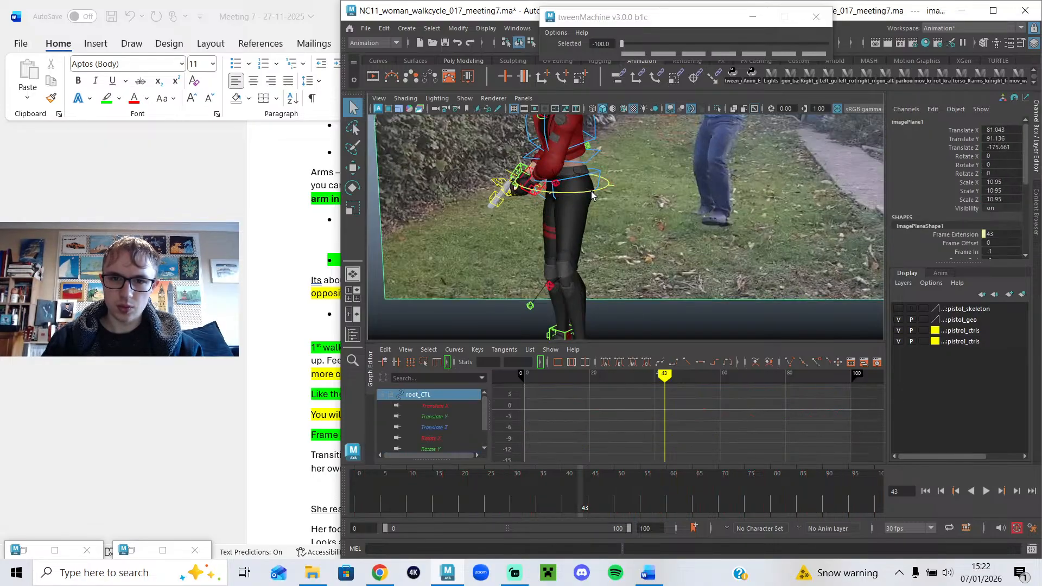
click(592, 192)
drag(633, 380, 691, 378)
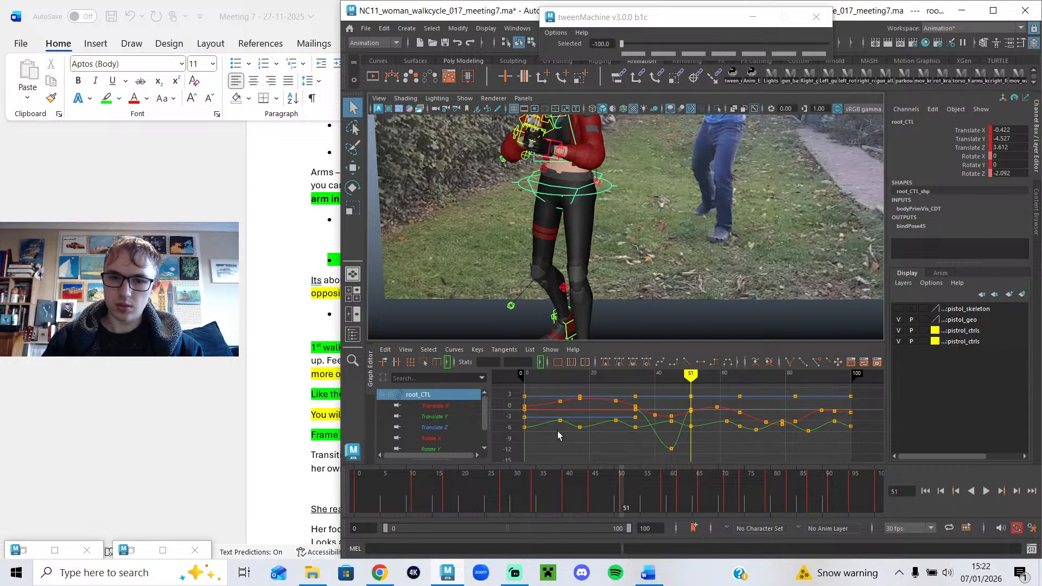
click(449, 431)
scroll(449, 448, down, 2)
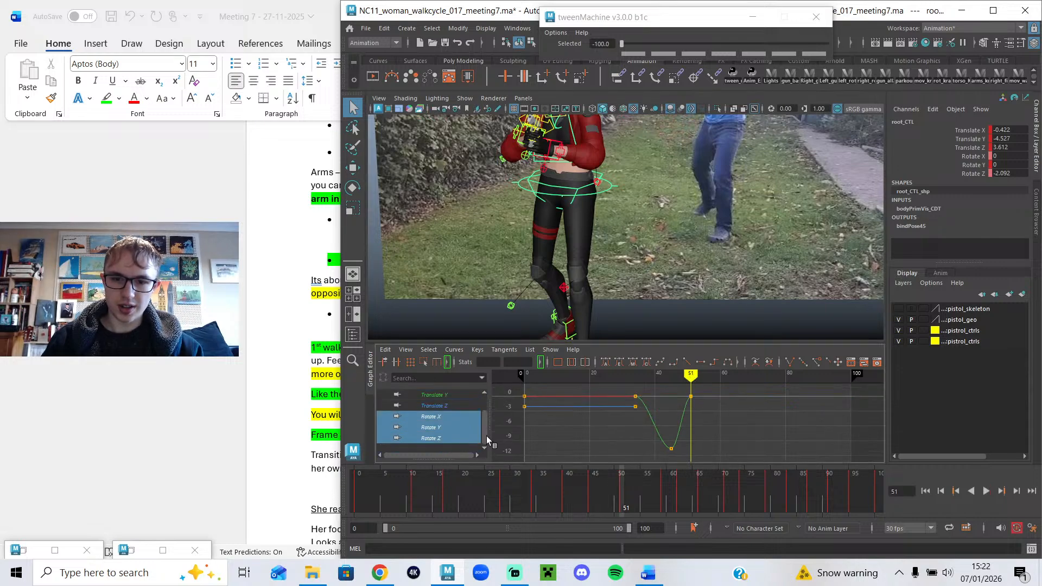
Set the root control's Rotate Z to 0 at frame 66.
drag(684, 377, 738, 391)
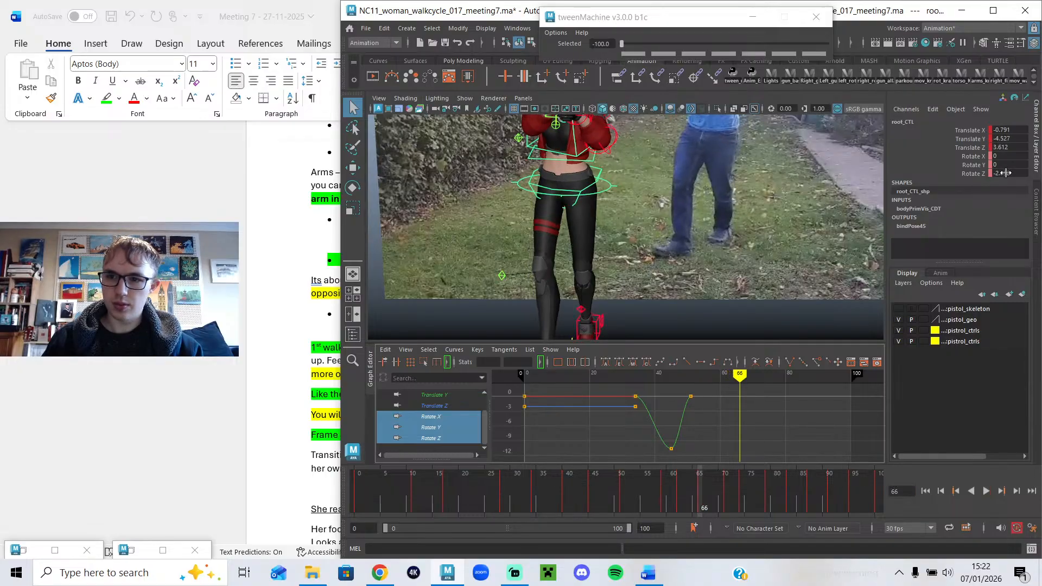
text(0)
key(Return)
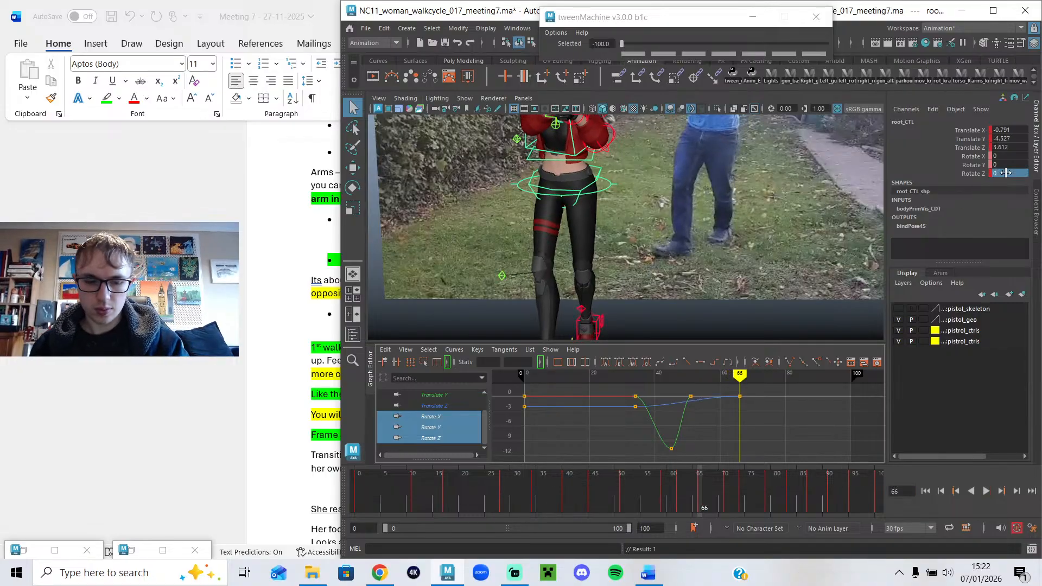
Scrub the root's changed rotation through the aim transition up to about frame 66 and play back the shot.
scroll(624, 233, down, 6)
key(alt+1)
alt+drag(624, 233, 635, 215)
scroll(654, 279, up, 3)
drag(638, 372, 743, 382)
click(986, 492)
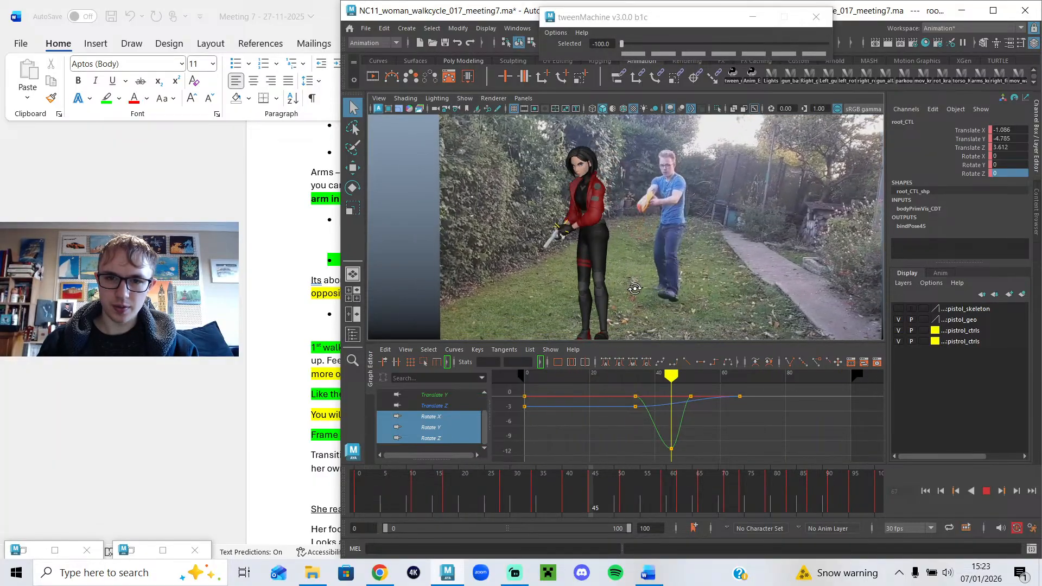
Review the raise-to-aim motion in the separate perspective window, replaying the section from around frame 40 several times.
click(54, 550)
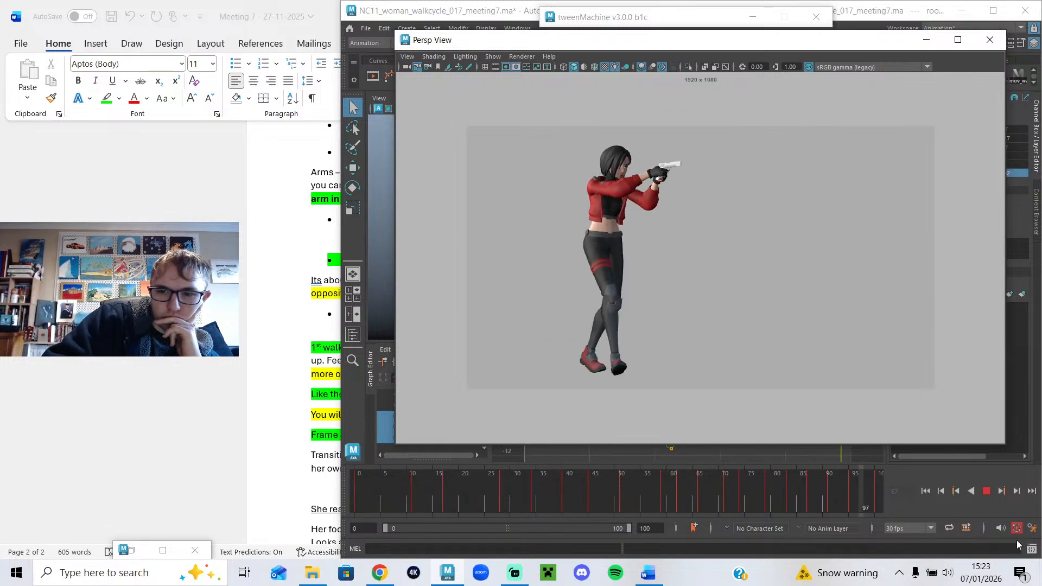
click(985, 493)
drag(659, 492, 568, 494)
click(986, 492)
click(986, 491)
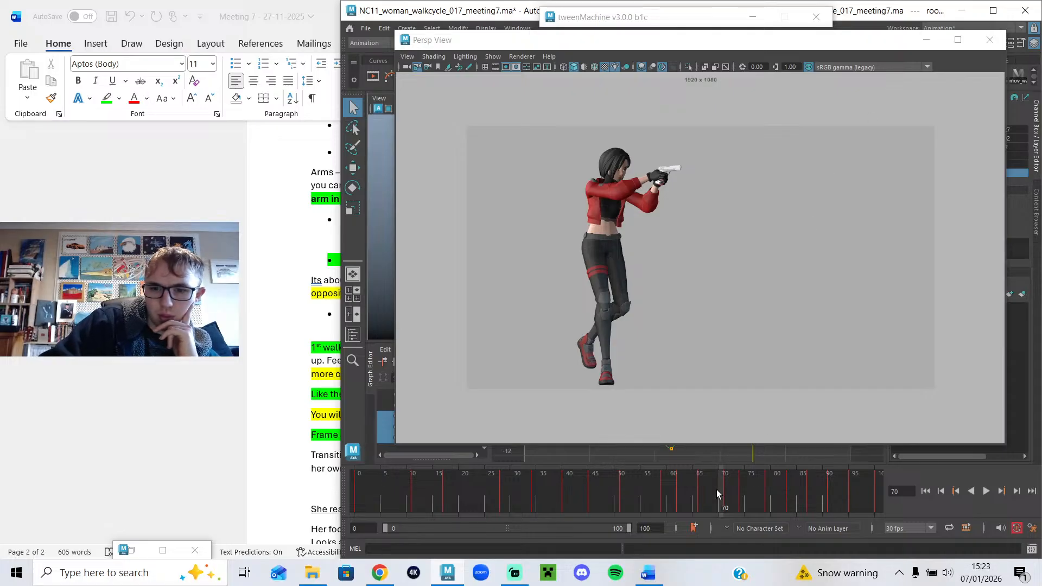
drag(716, 489, 598, 493)
click(989, 488)
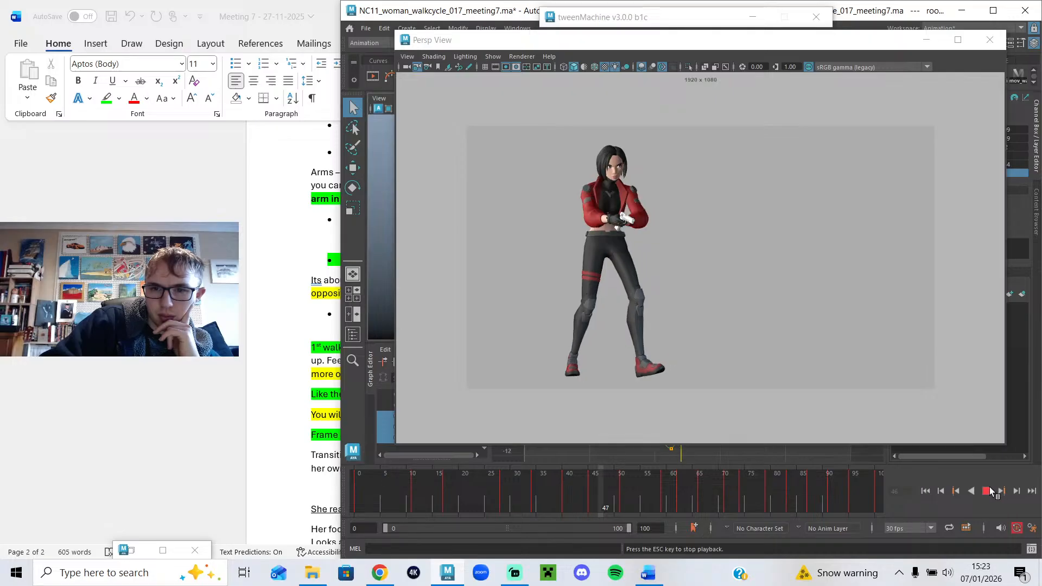
click(989, 487)
Go to frame 63, minimise the separate perspective window and select the pistol's weapon control.
click(685, 487)
click(921, 42)
scroll(657, 167, up, 5)
alt+middle_drag(657, 168, 700, 250)
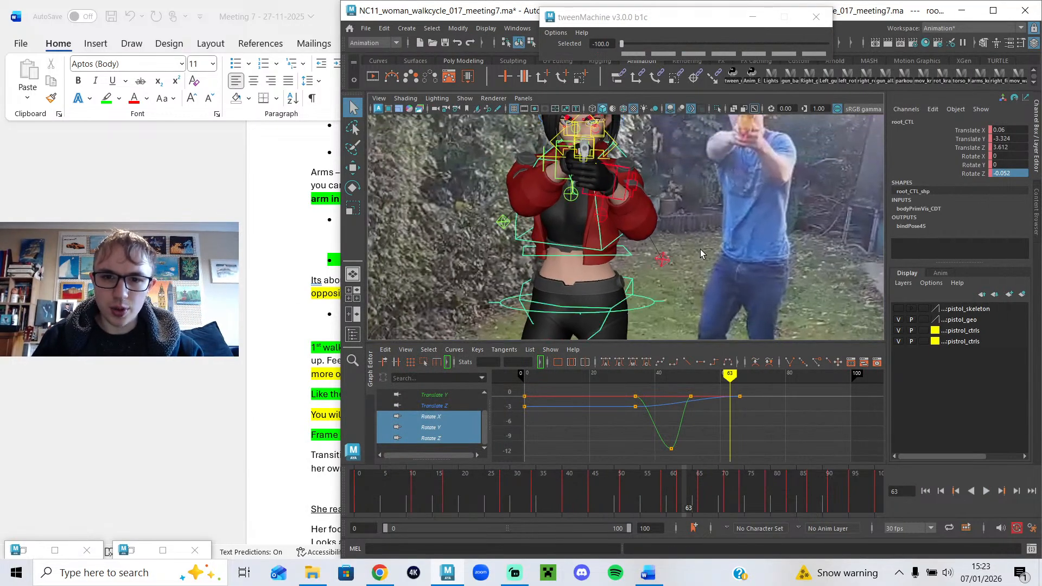
alt+drag(700, 250, 537, 157)
click(460, 131)
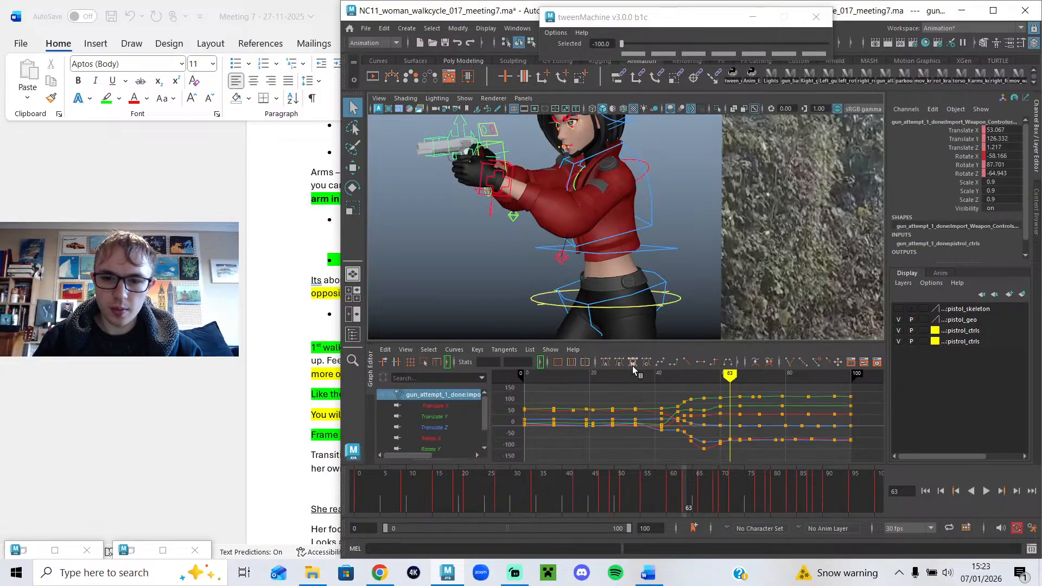
Tween the weapon control's pose at frame 60 with a value of 67.1 and scrub through the aim to frame 69.
scroll(695, 387, up, 3)
alt+middle_drag(741, 407, 668, 382)
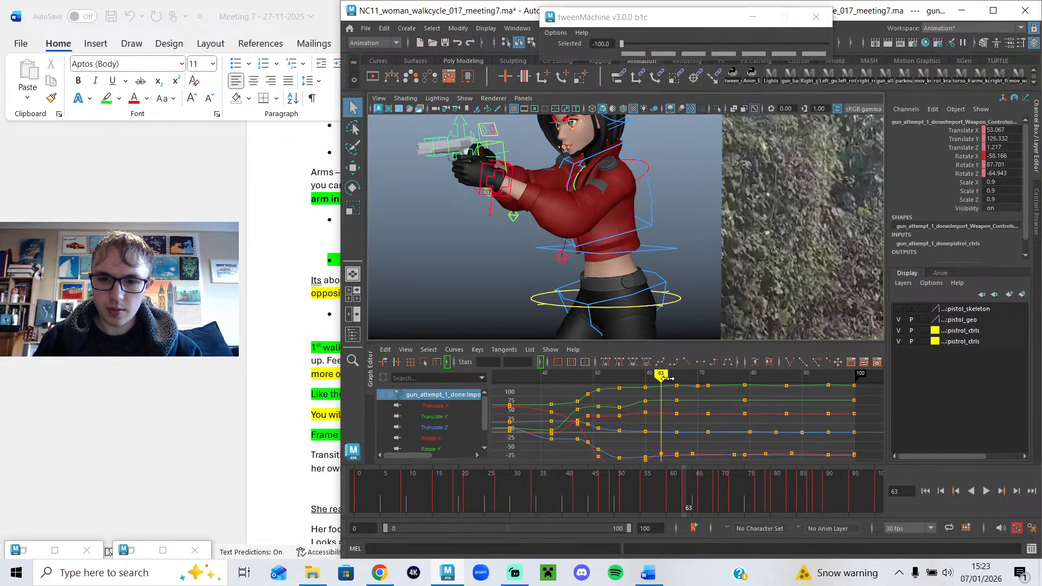
mouse_move(657, 378)
mouse_down()
mouse_move(629, 378)
mouse_move(650, 379)
mouse_move(629, 383)
mouse_move(645, 392)
mouse_up()
click(793, 44)
mouse_move(611, 373)
mouse_down()
mouse_move(676, 395)
mouse_move(692, 389)
mouse_up()
scroll(610, 246, down, 4)
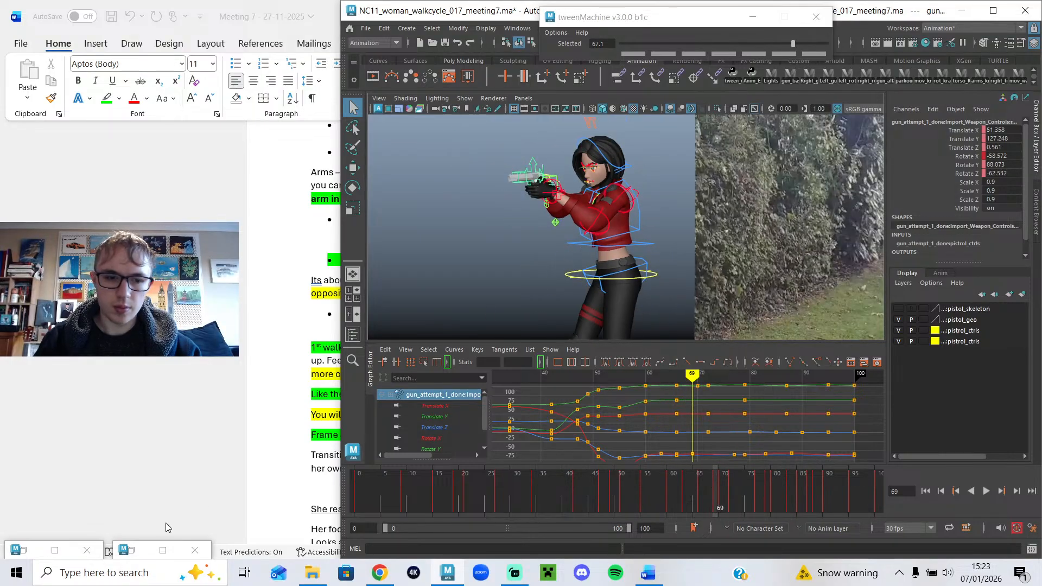
Bring back the separate perspective window and play the shot through the aim transition.
click(137, 554)
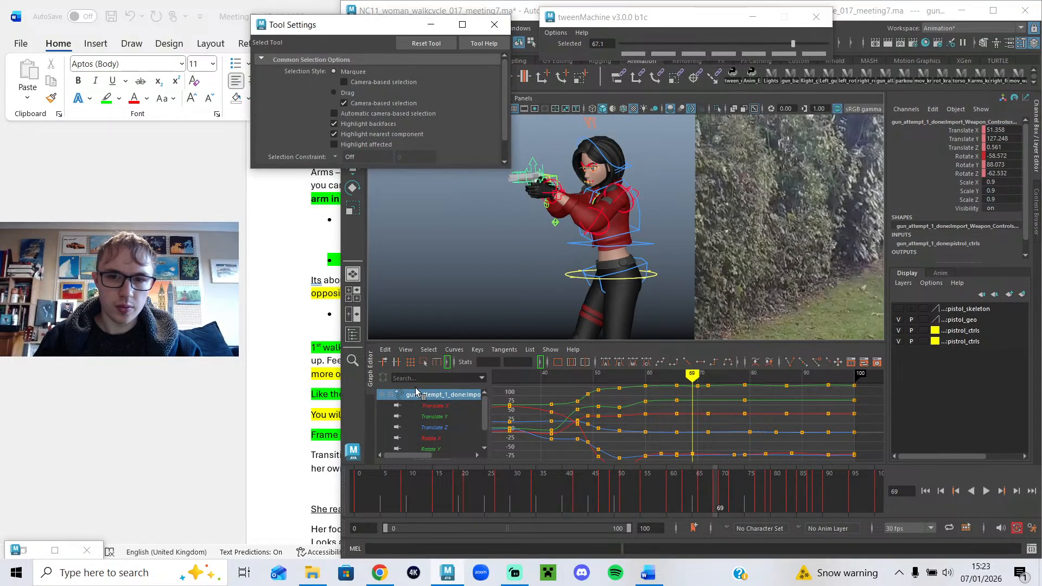
click(493, 24)
click(54, 550)
click(628, 496)
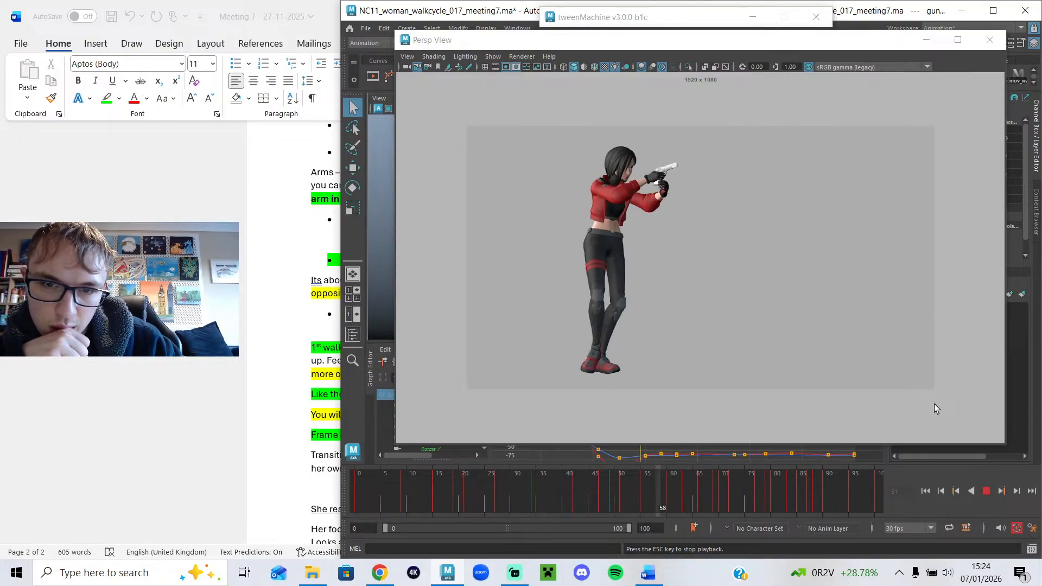
click(986, 493)
Try to move and rotate the pistol's weapon control at frame 60, replaying the raise from frame 42.
drag(614, 477, 675, 482)
click(656, 157)
key(w)
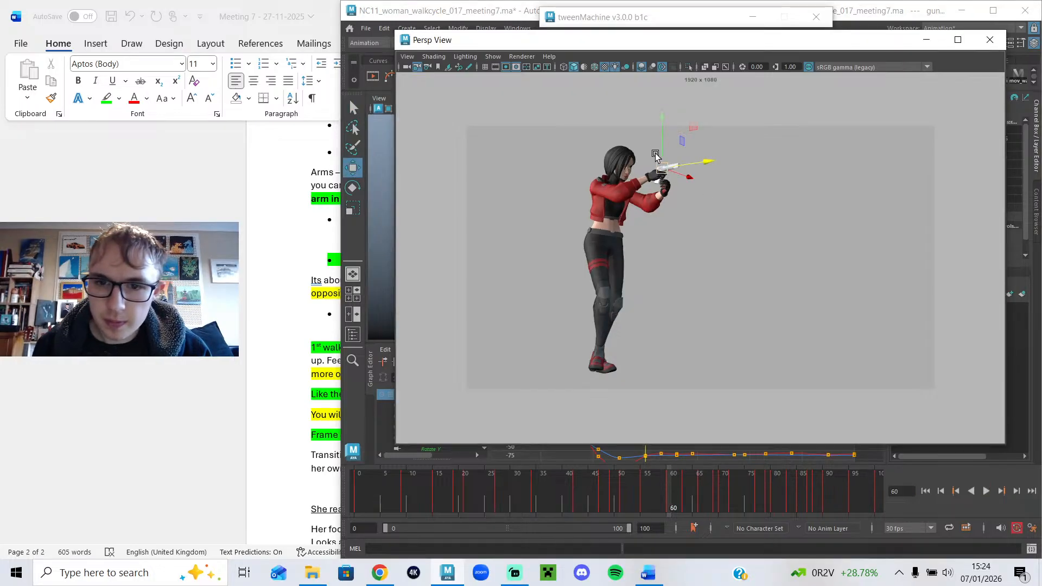
drag(673, 495, 579, 505)
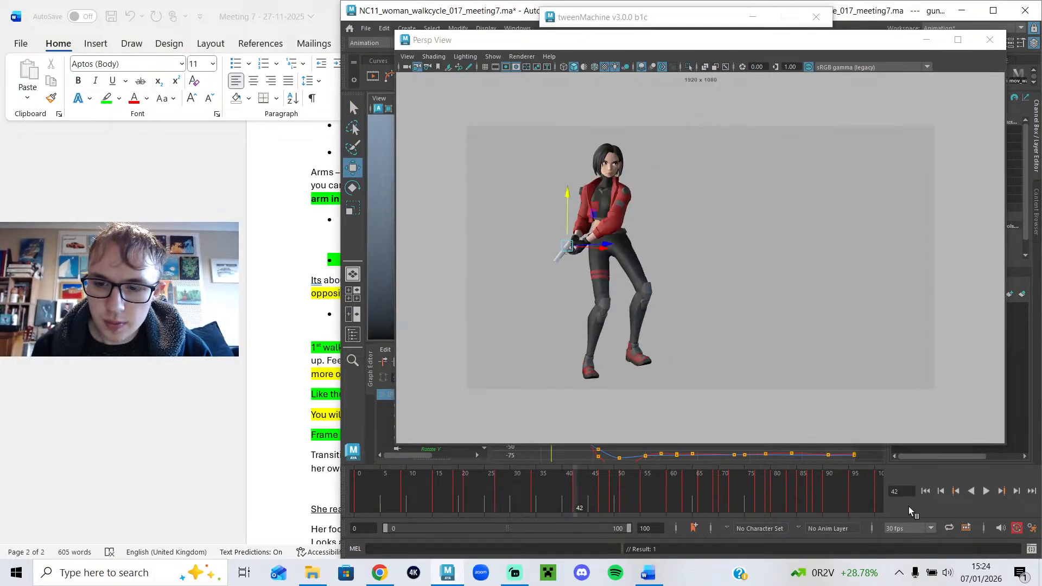
click(986, 491)
click(666, 486)
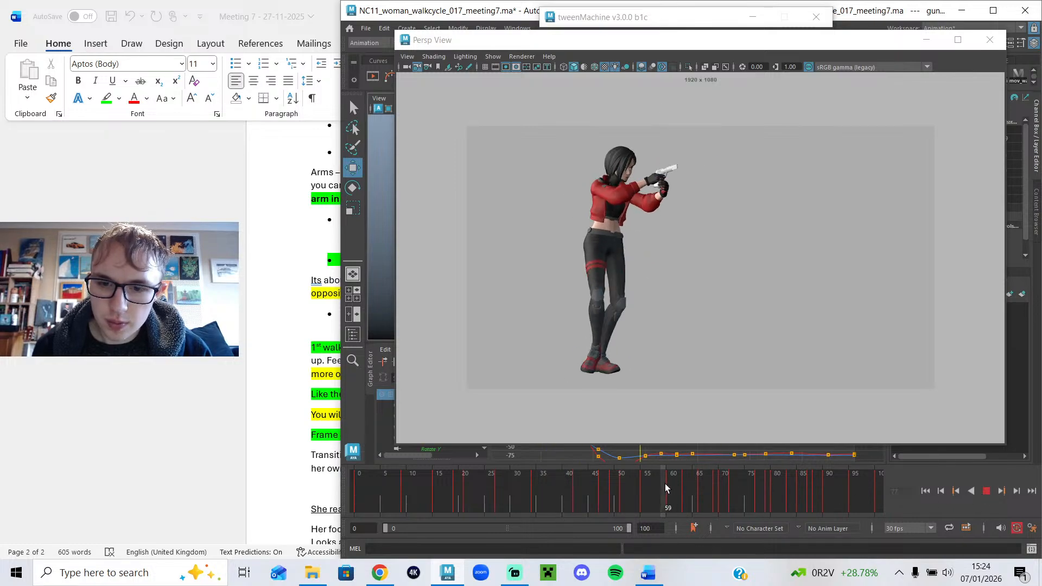
click(671, 486)
key(e)
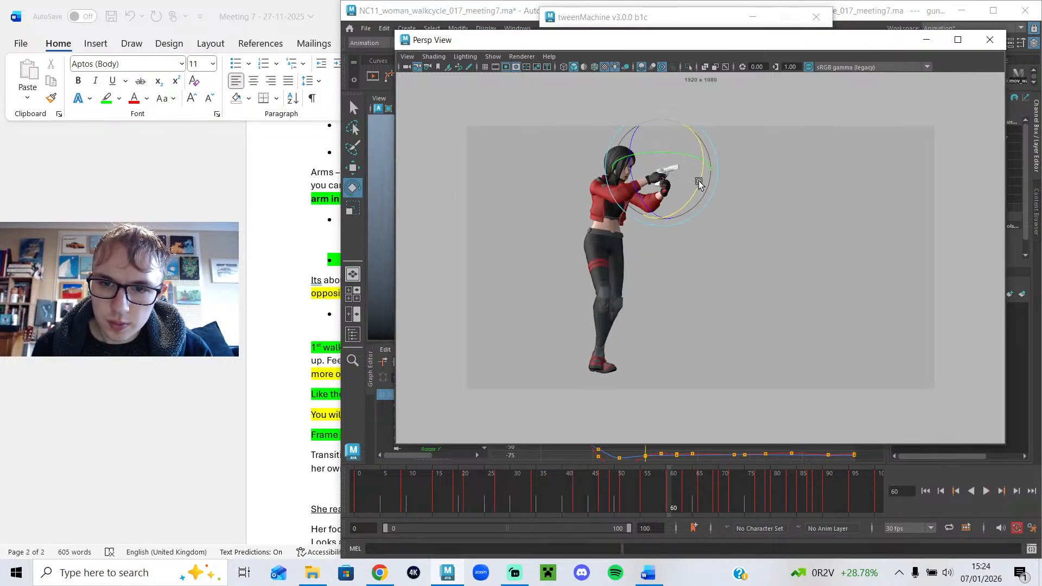
key(w)
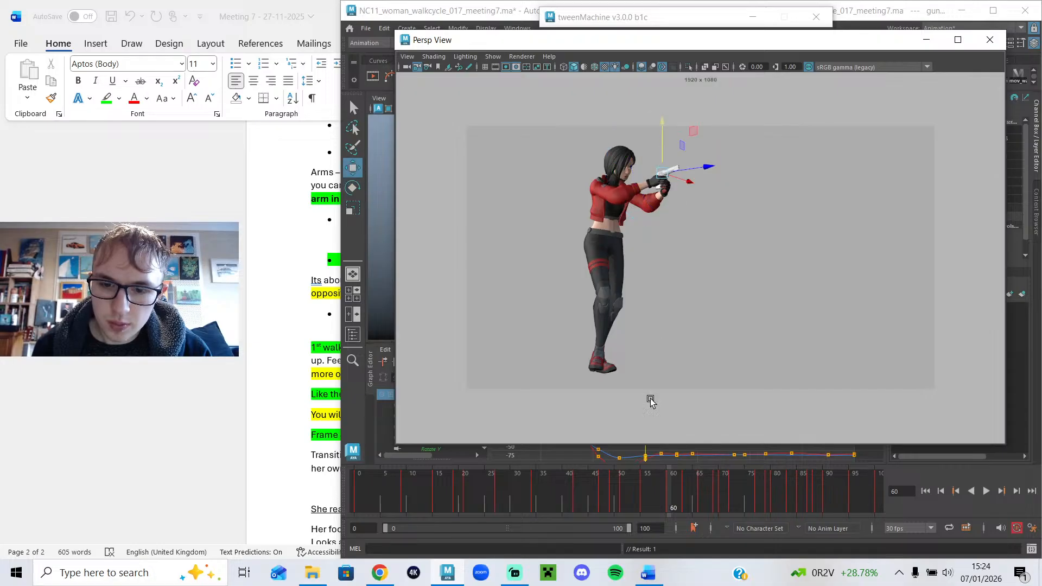
drag(637, 492, 671, 500)
Undo the pistol's latest move and rotation edits at frame 60.
key(ctrl+z)
key(ctrl+z)
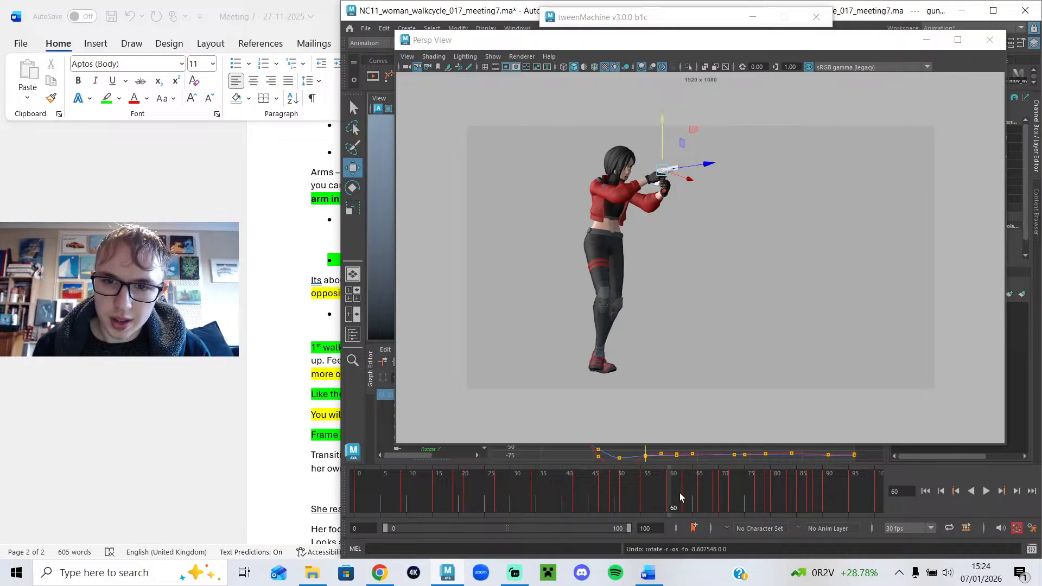
key(ctrl+z)
key(ctrl+z)
Lower the weapon control slightly at frame 55 and play back the shot from frame 42.
key(alt+v)
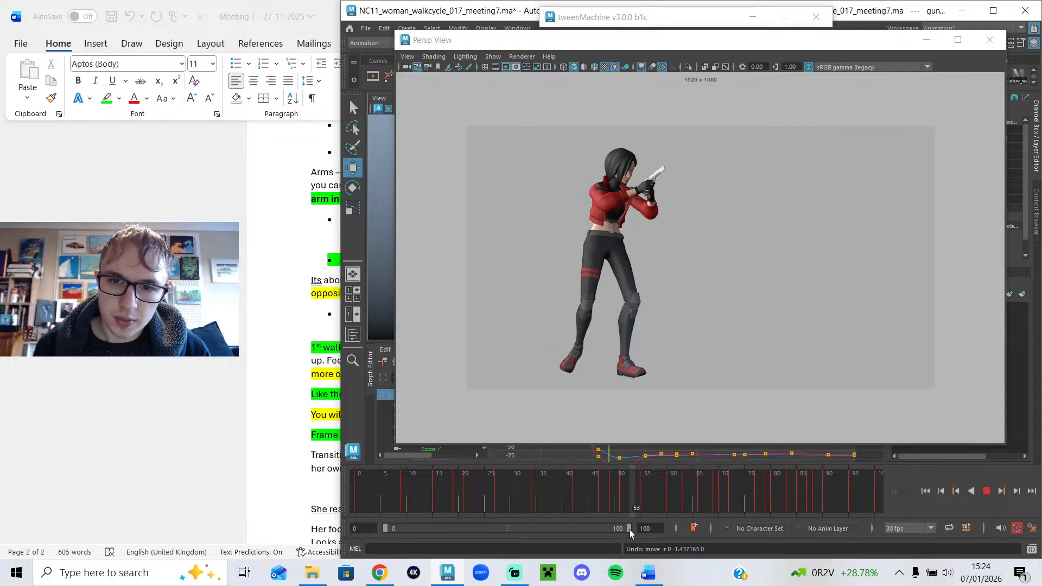
click(643, 502)
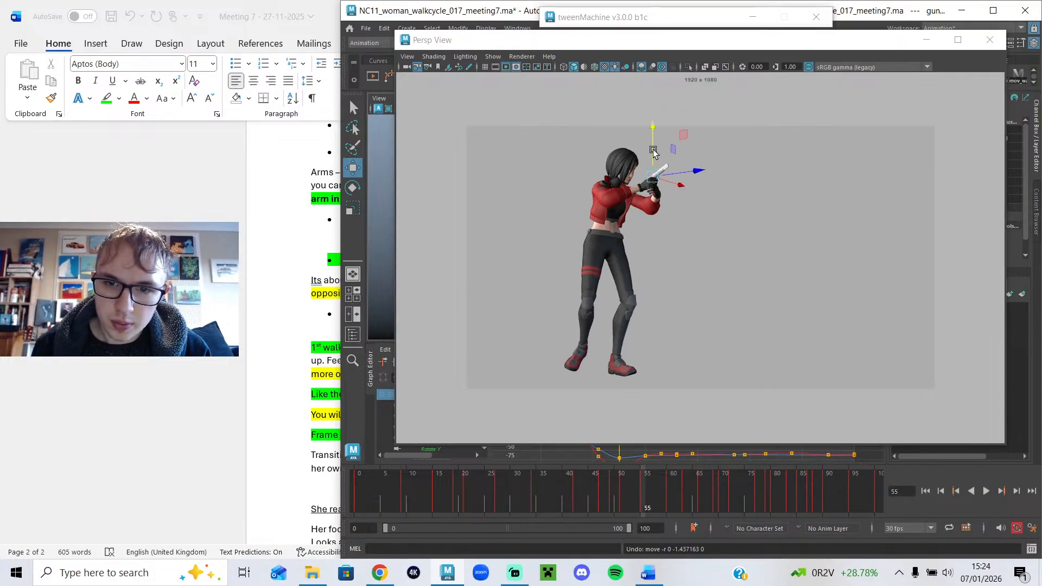
drag(653, 155, 655, 156)
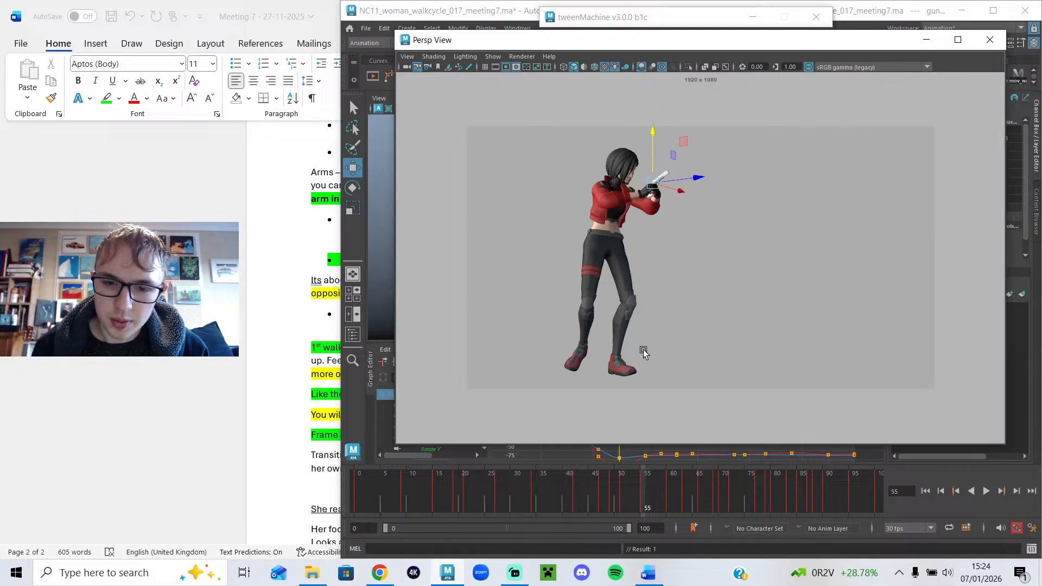
mouse_move(646, 486)
mouse_down()
mouse_move(632, 487)
mouse_move(701, 500)
mouse_move(582, 496)
mouse_up()
click(986, 491)
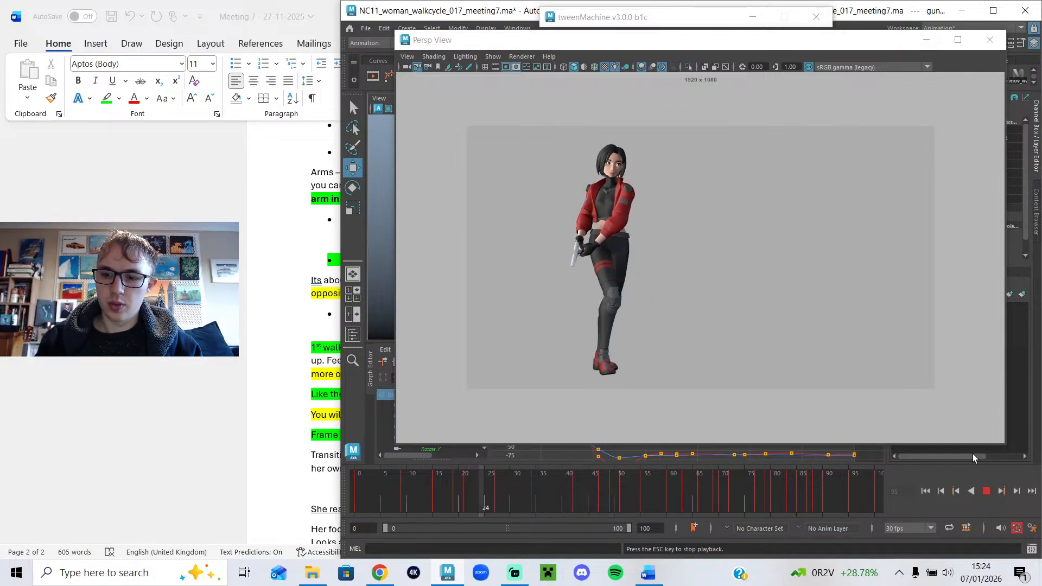
click(990, 492)
Minimise the separate perspective window, show the hidden motionTrail1Handle and inspect the pistol's arc at frame 51.
click(927, 43)
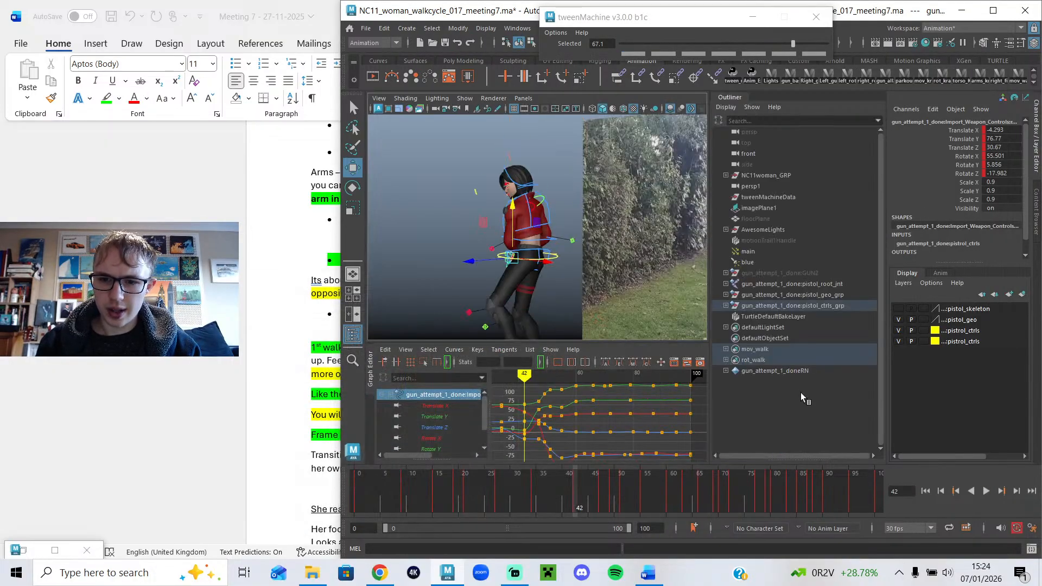
click(805, 242)
key(h)
alt+drag(595, 253, 521, 258)
scroll(647, 247, up, 5)
drag(593, 483, 626, 490)
alt+drag(525, 304, 532, 303)
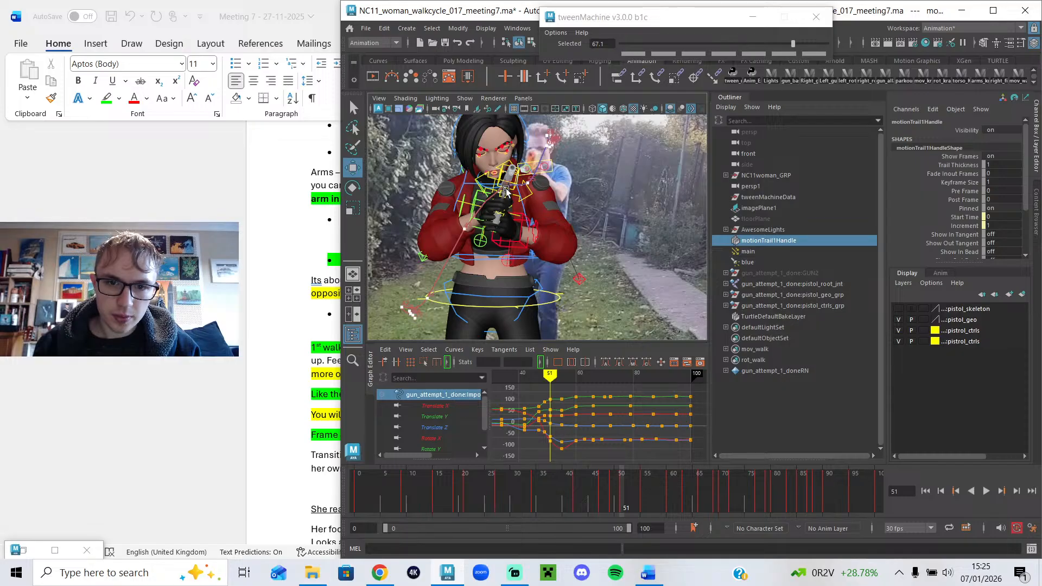
Reposition the weapon control at frames 51 and 49 to smooth the pistol's arc along the motion trail.
click(521, 200)
drag(504, 188, 497, 196)
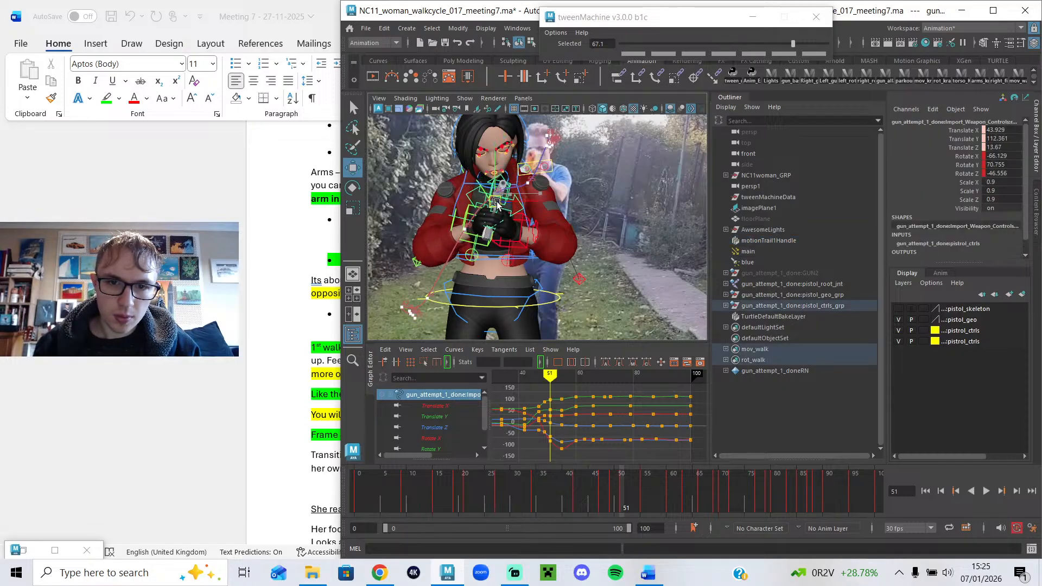
click(613, 502)
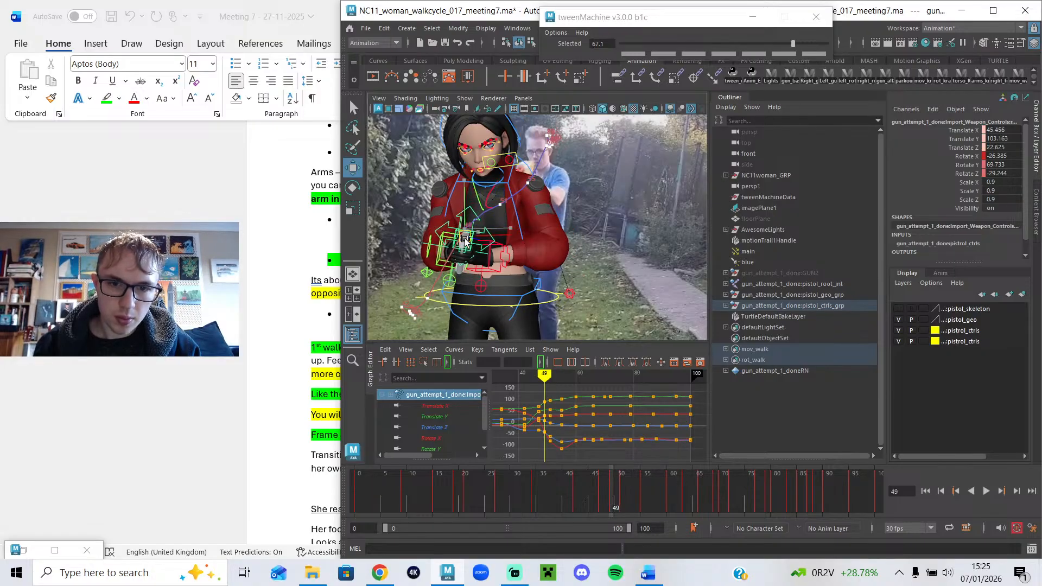
click(605, 497)
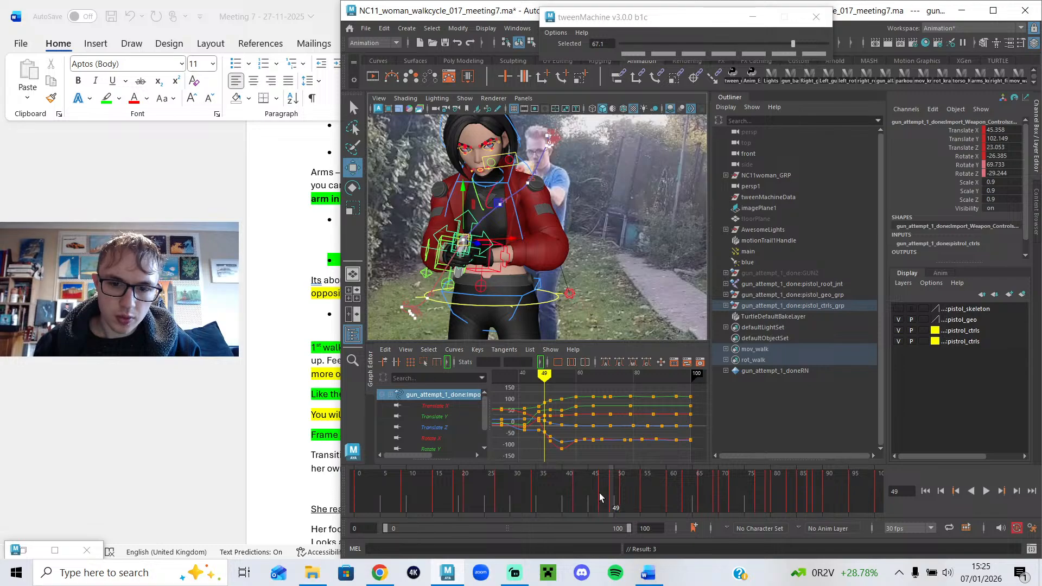
Examine the pistol's arc along the motion trail from several angles, playing and scrubbing the raise around frames 51 to 61.
alt+drag(466, 319, 535, 294)
mouse_move(562, 491)
mouse_down()
mouse_move(550, 490)
mouse_move(673, 496)
mouse_move(625, 492)
mouse_up()
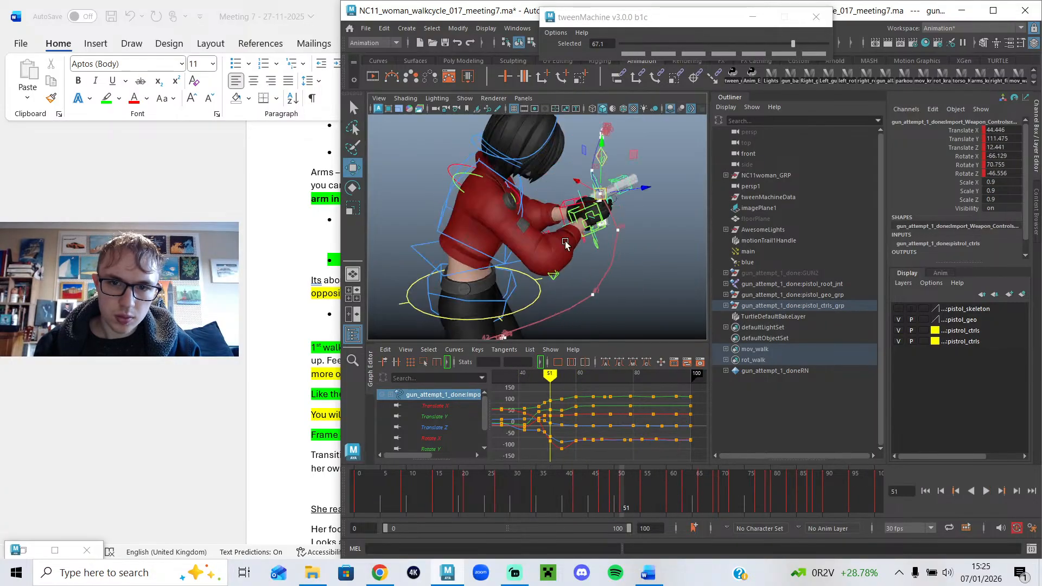
alt+drag(391, 233, 411, 232)
click(512, 494)
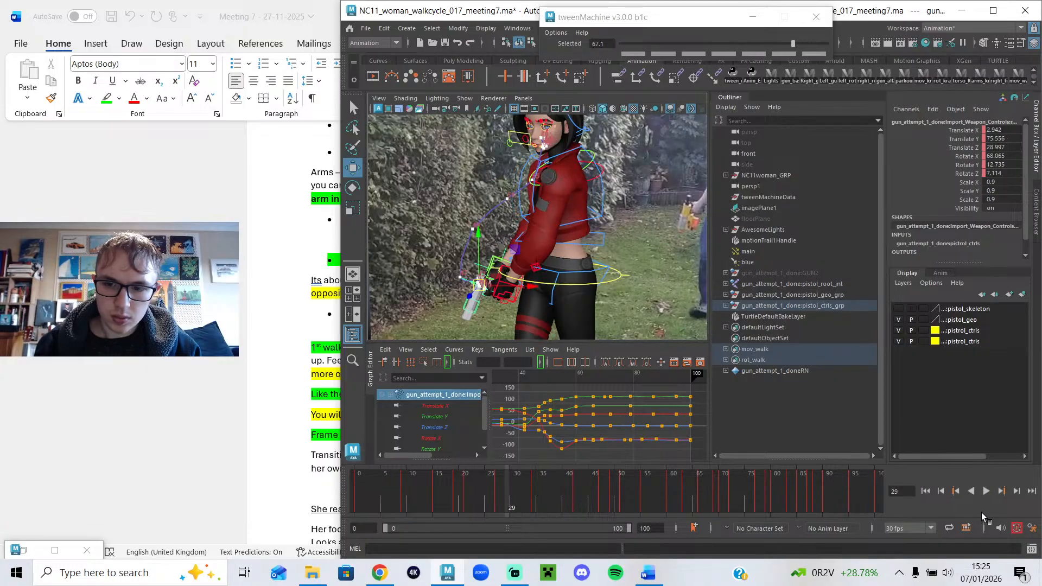
click(986, 491)
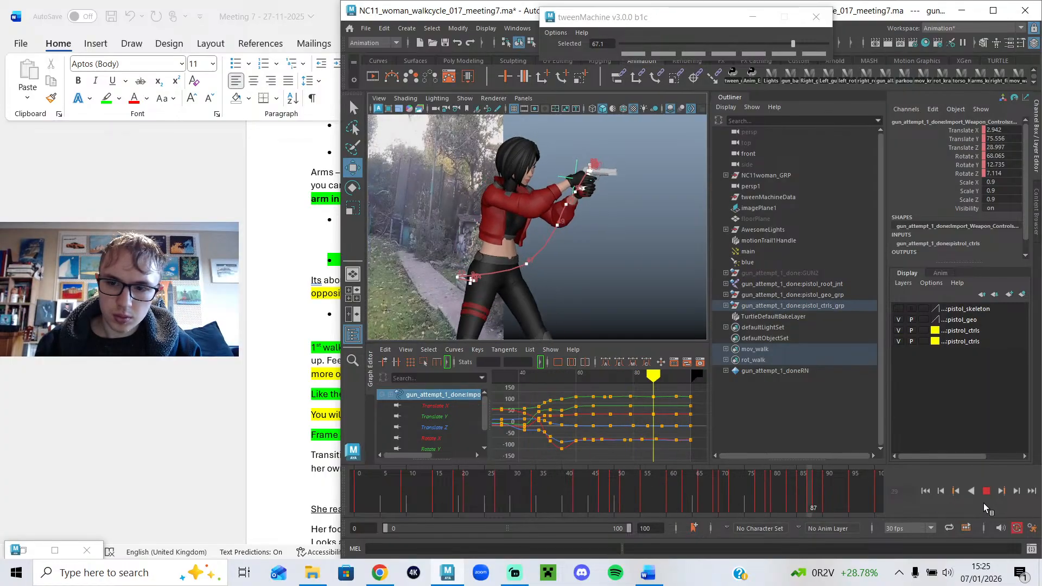
click(665, 490)
mouse_move(672, 486)
mouse_down()
mouse_move(705, 483)
mouse_move(613, 496)
mouse_up()
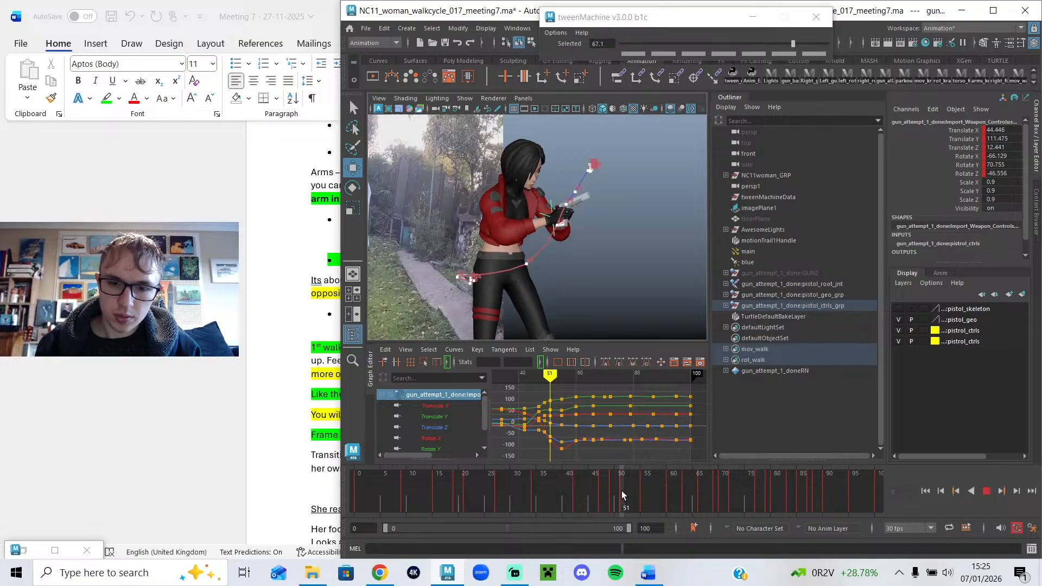
alt+right_drag(598, 325, 591, 351)
alt+drag(591, 351, 501, 289)
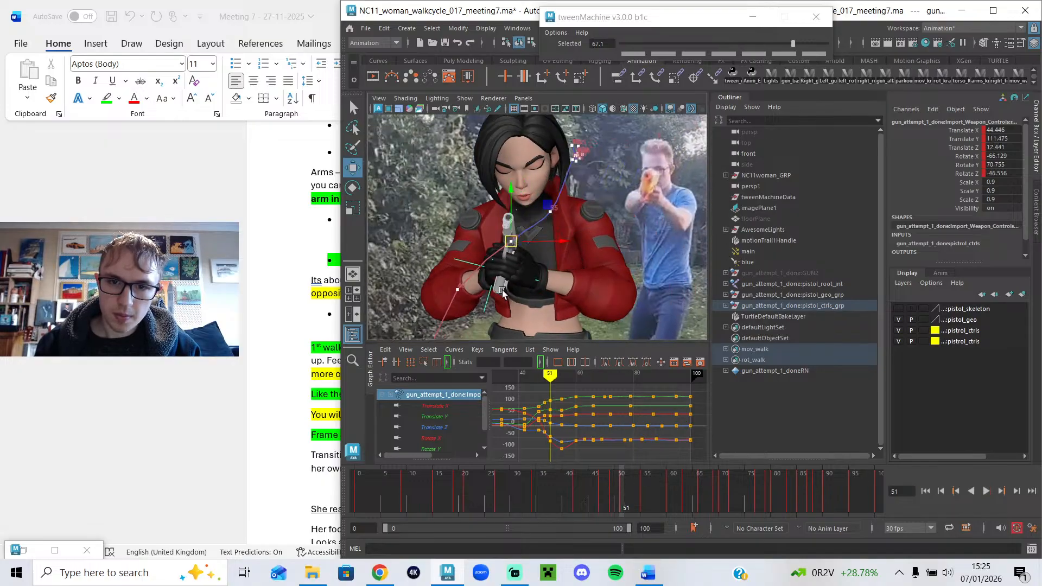
key(alt+v)
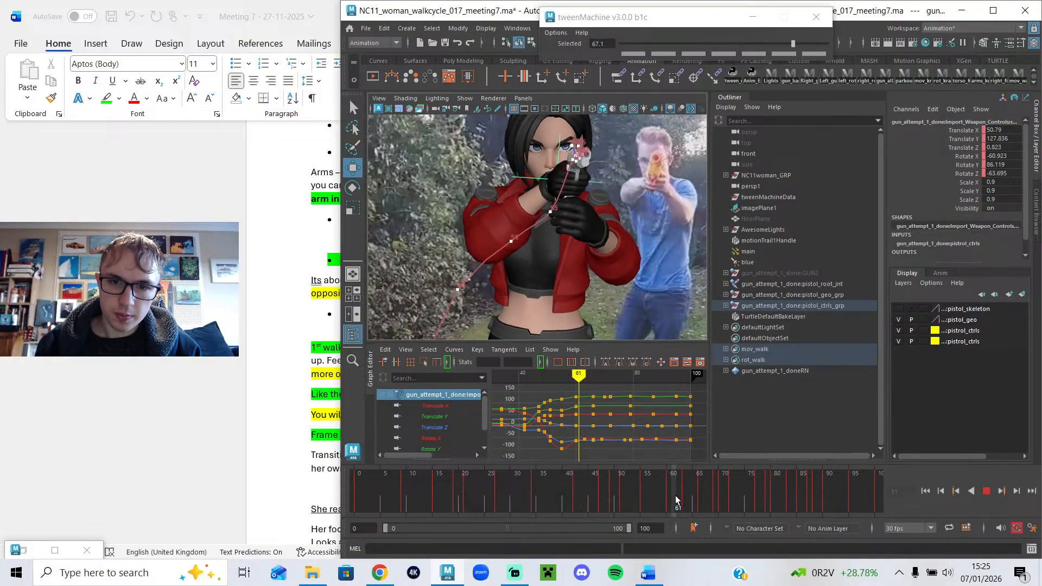
key(alt+v)
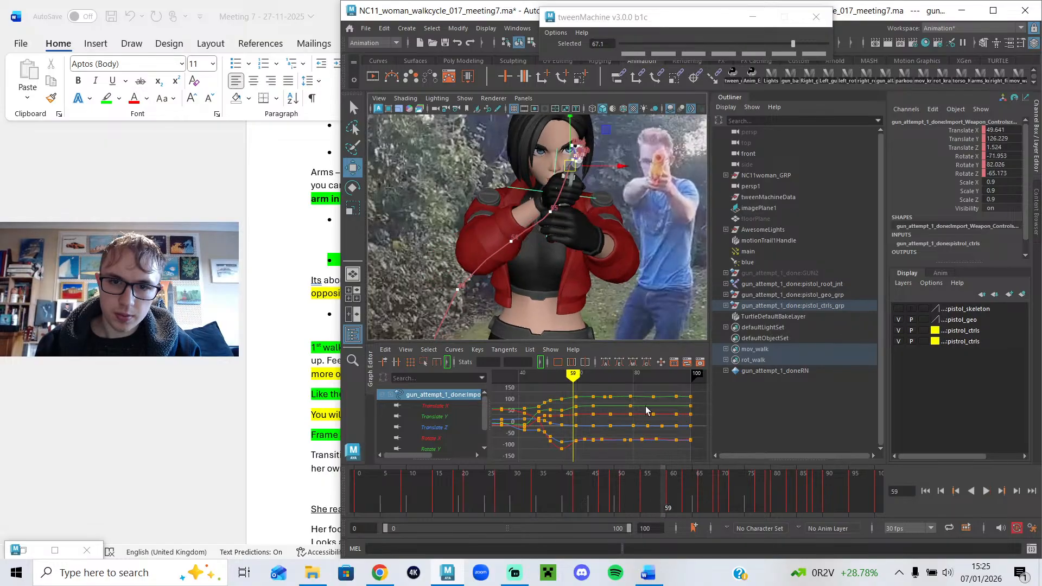
key(f)
Replay the raise to aim in the separate perspective window, return to frame 51 and minimise the window.
click(54, 551)
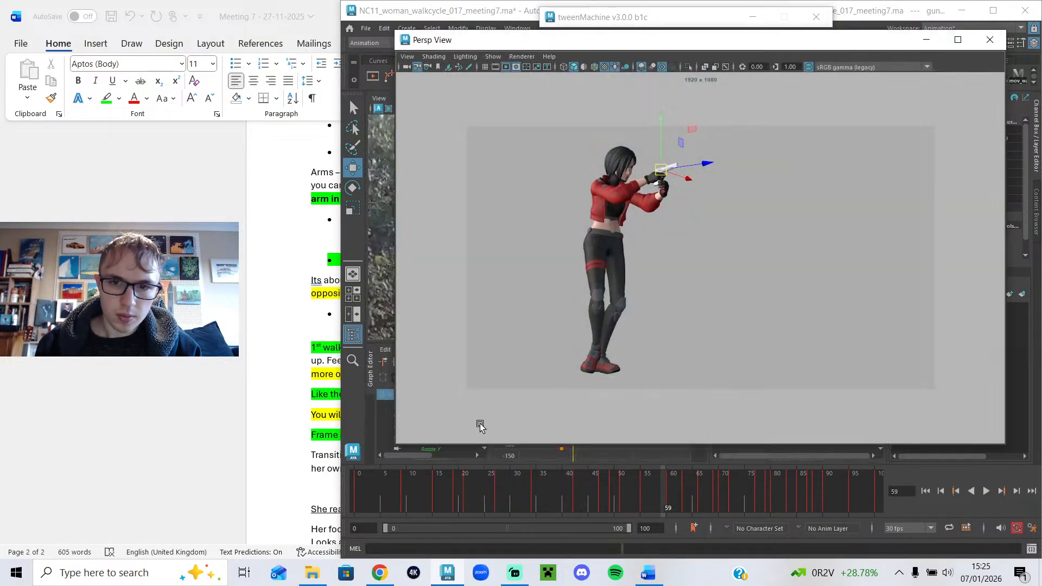
key(alt+v)
mouse_move(635, 505)
mouse_down()
mouse_move(670, 507)
mouse_move(646, 511)
mouse_up()
click(986, 491)
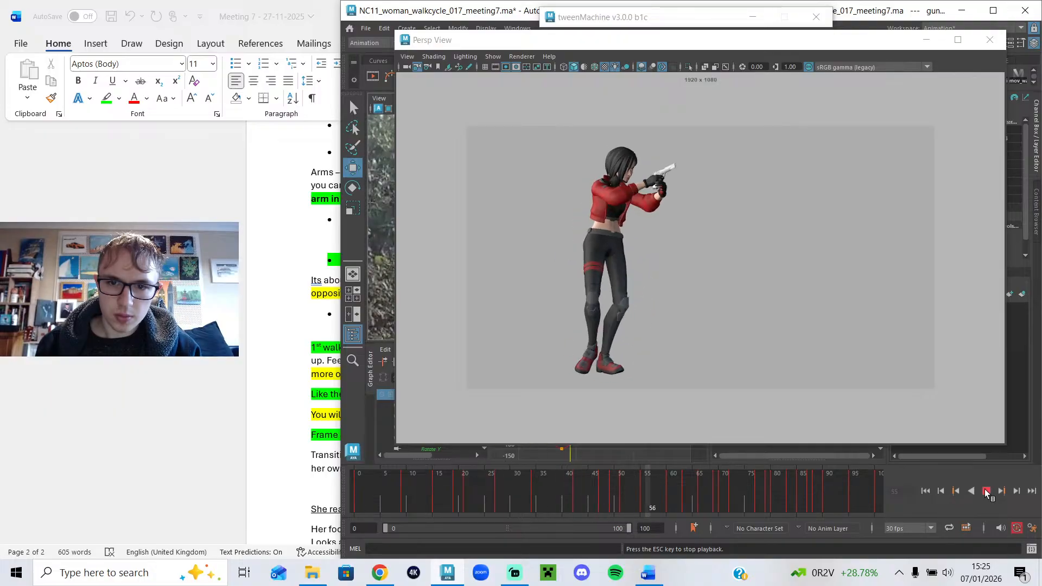
drag(738, 494, 621, 496)
click(927, 40)
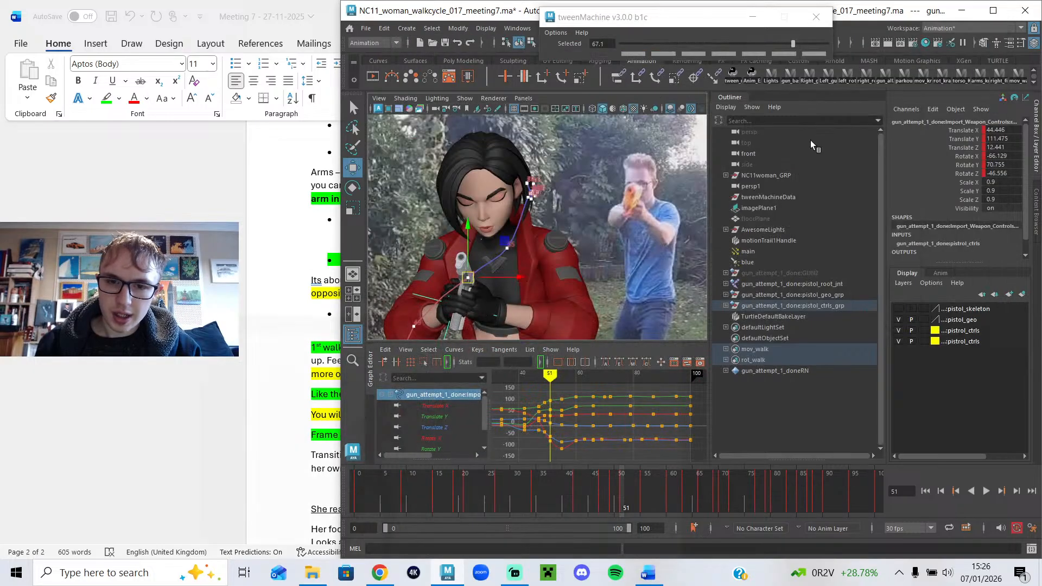
Copy the weapon control's keys from frame 49 onto frame 51 and play back the transition.
alt+right_drag(574, 419, 608, 425)
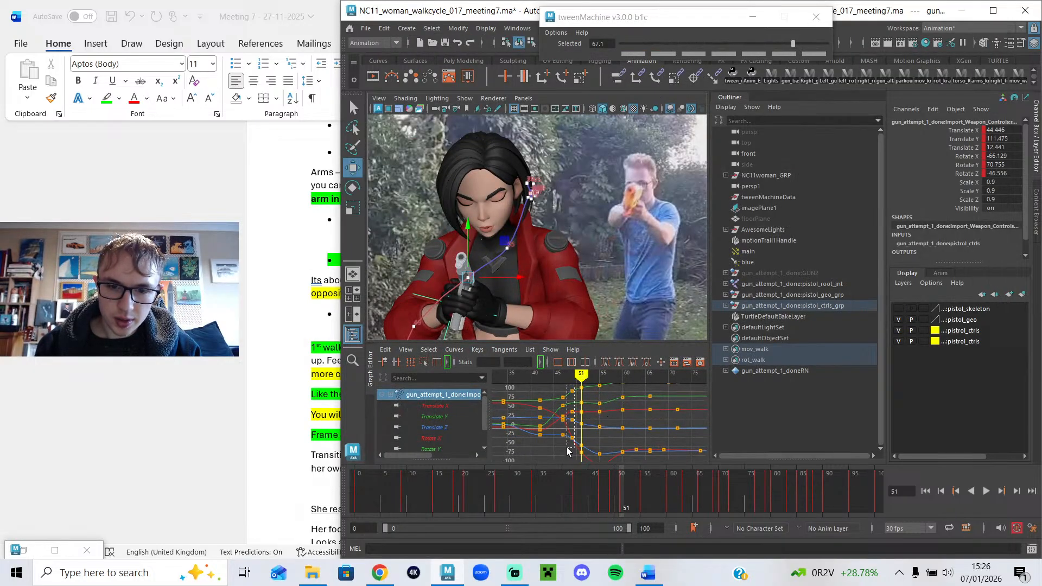
drag(567, 447, 567, 447)
key(ctrl+c)
key(ctrl+v)
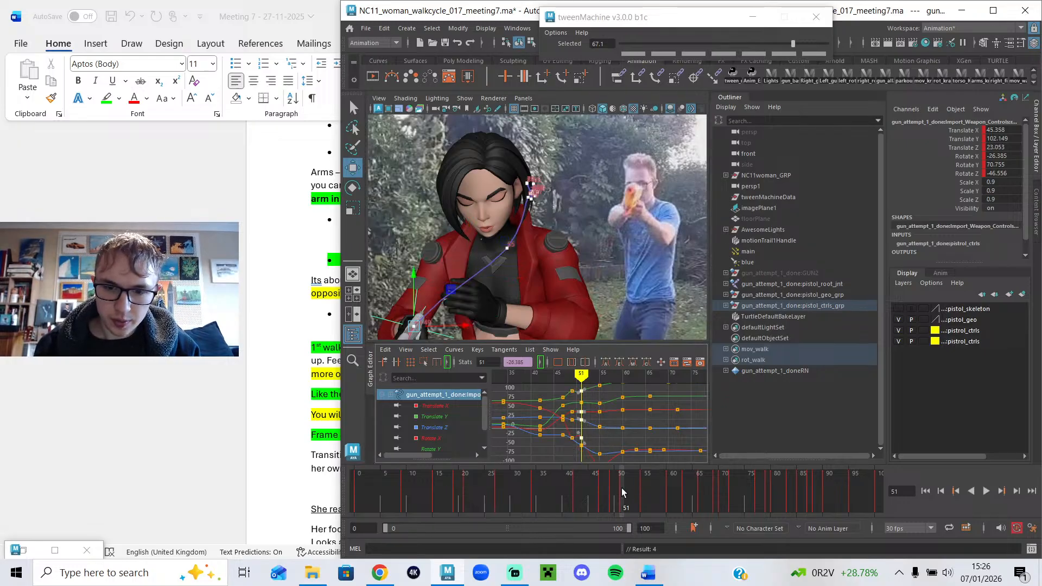
key(alt+v)
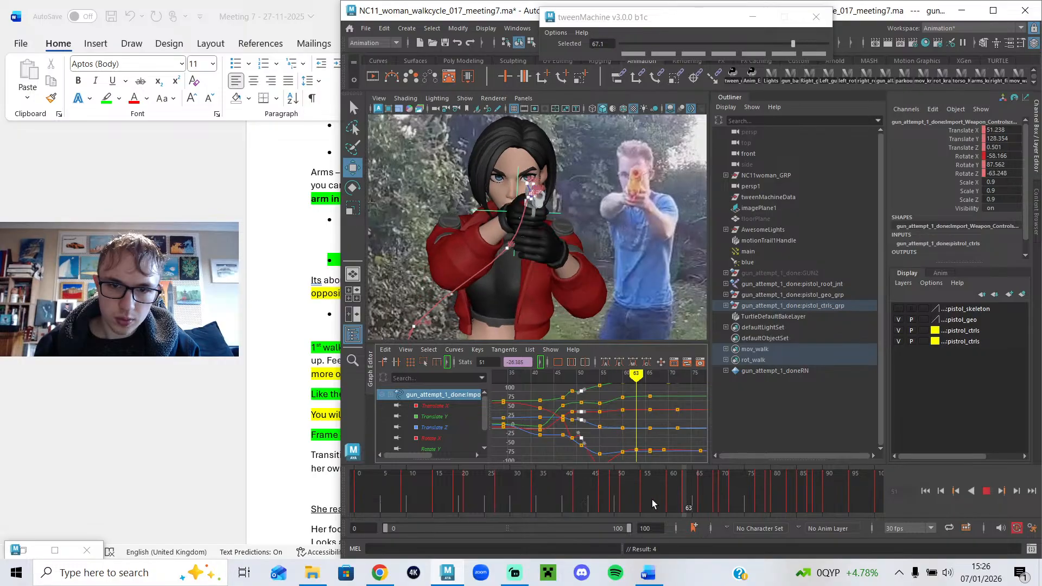
click(623, 504)
click(985, 497)
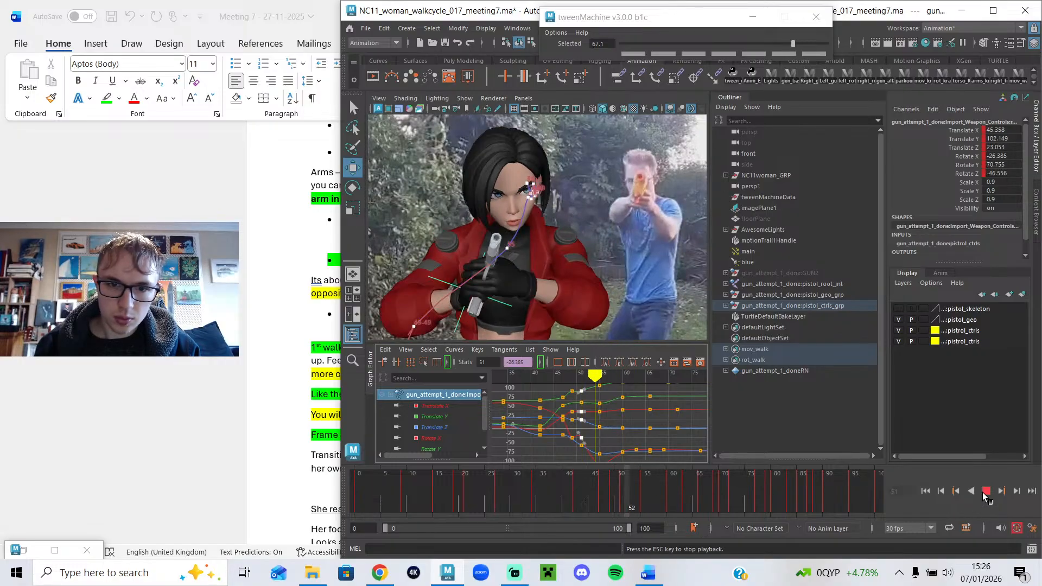
click(627, 504)
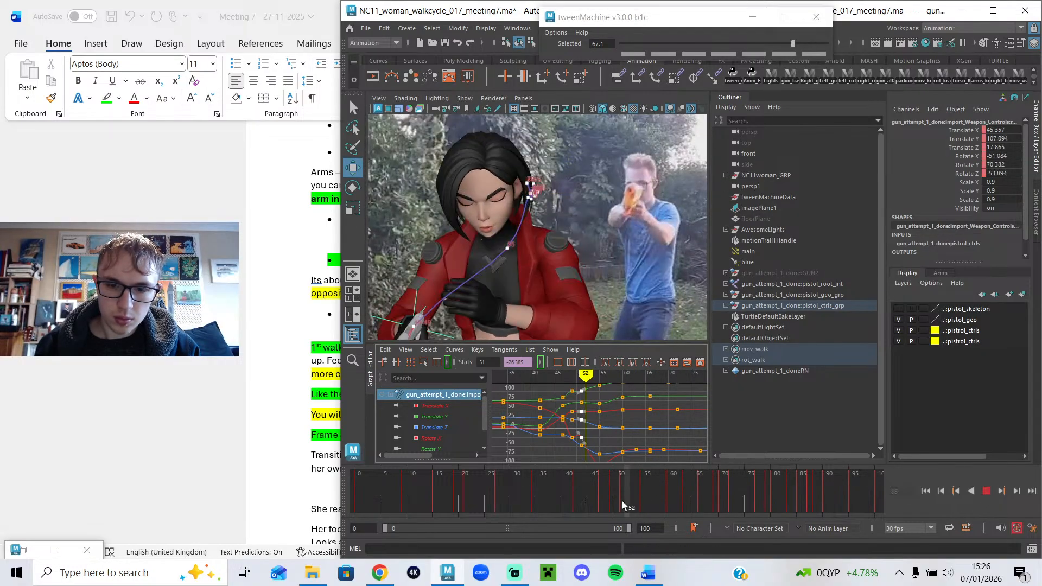
Copy the weapon control's keys from frame 47 onto frame 49 and go to frame 47.
drag(581, 392, 564, 395)
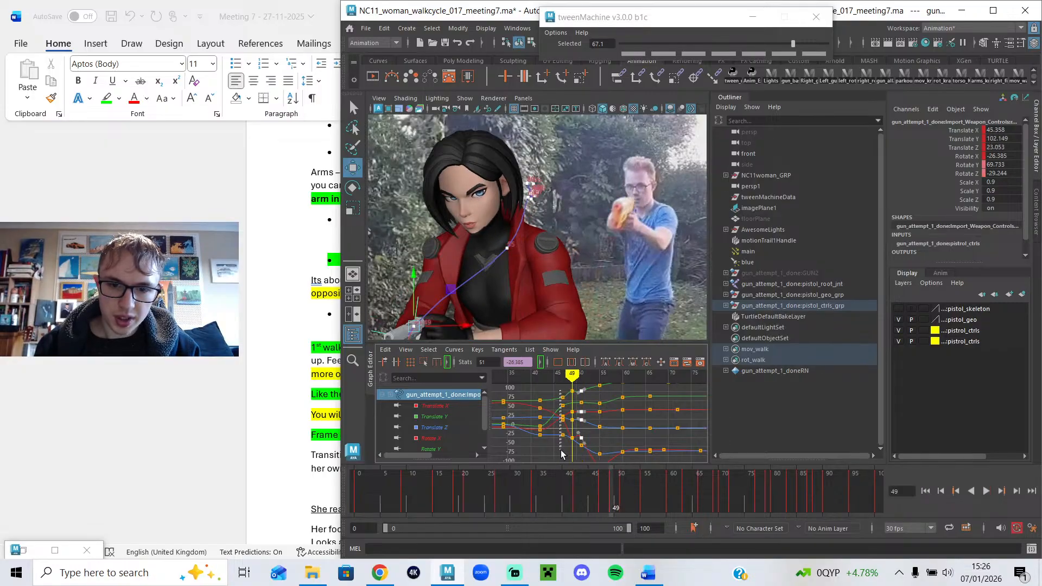
key(ctrl+c)
key(ctrl+v)
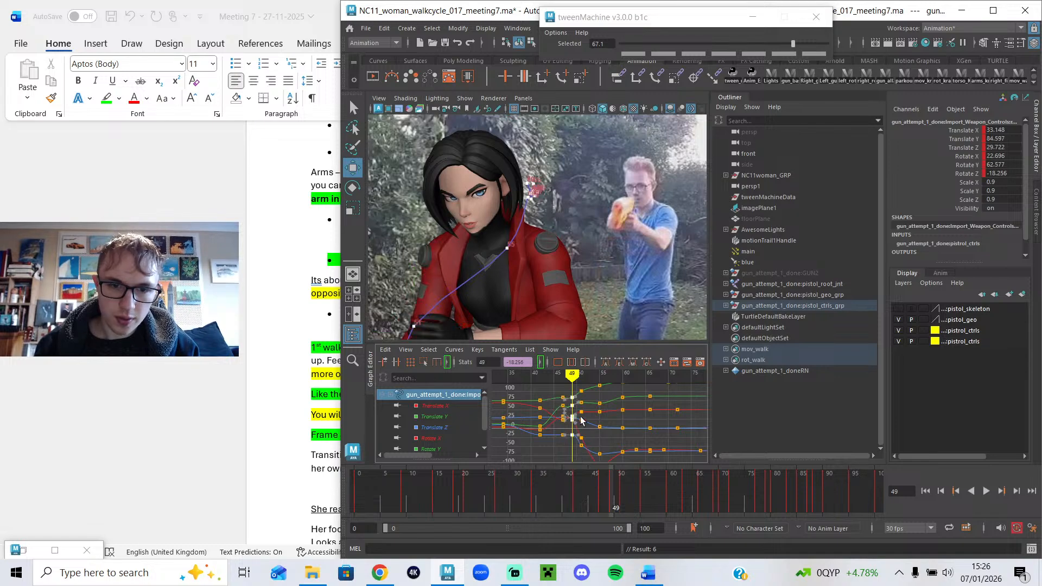
click(561, 381)
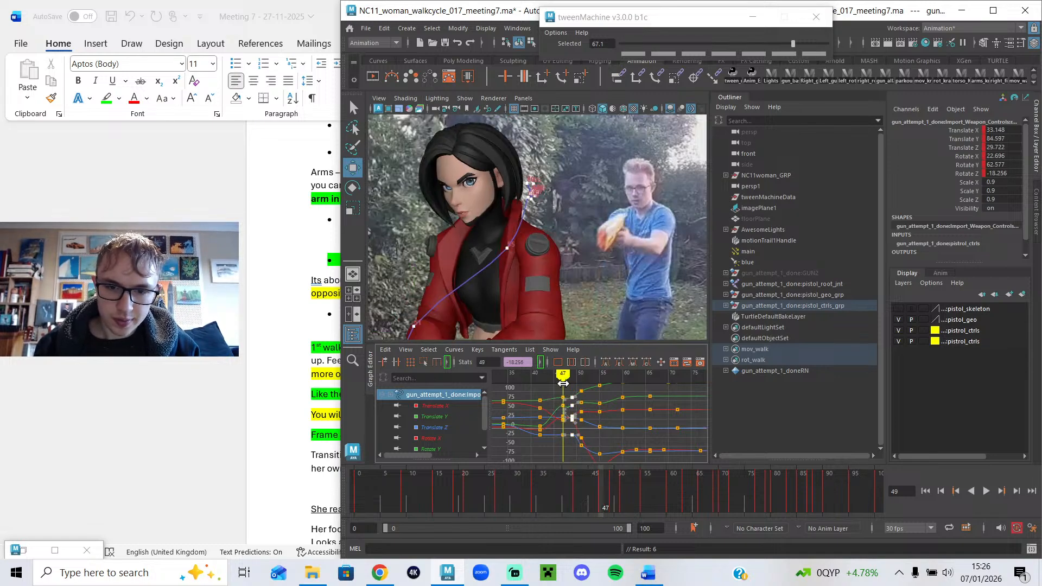
Blend the weapon control's pose at frame 47 to 50.1 with tweenMachine and lower it to Translate Y 79.288.
click(775, 44)
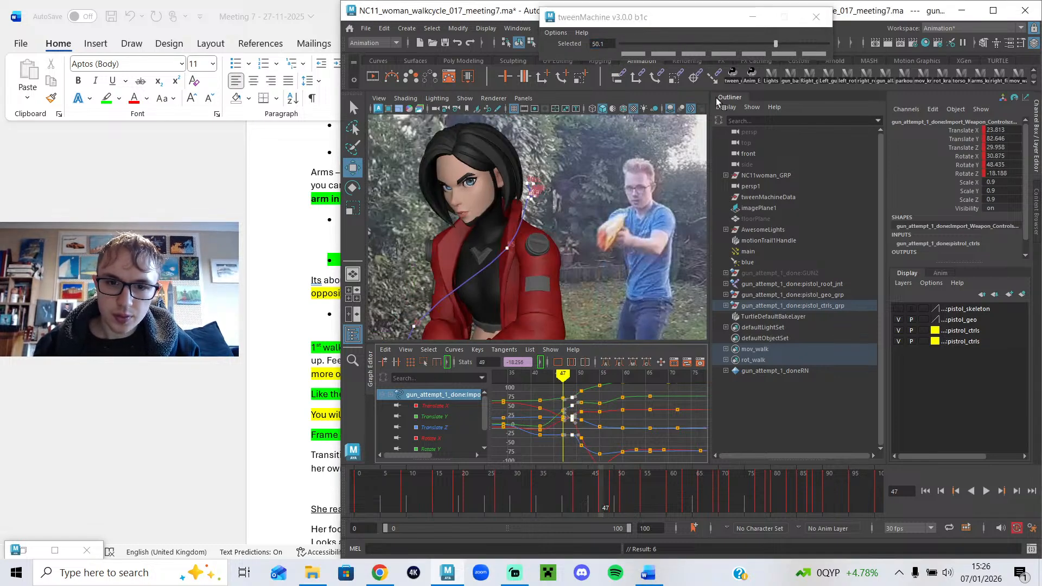
alt+middle_drag(567, 307, 589, 239)
alt+drag(588, 240, 653, 240)
mouse_move(545, 390)
mouse_down()
mouse_move(524, 389)
mouse_move(589, 389)
mouse_move(564, 390)
mouse_up()
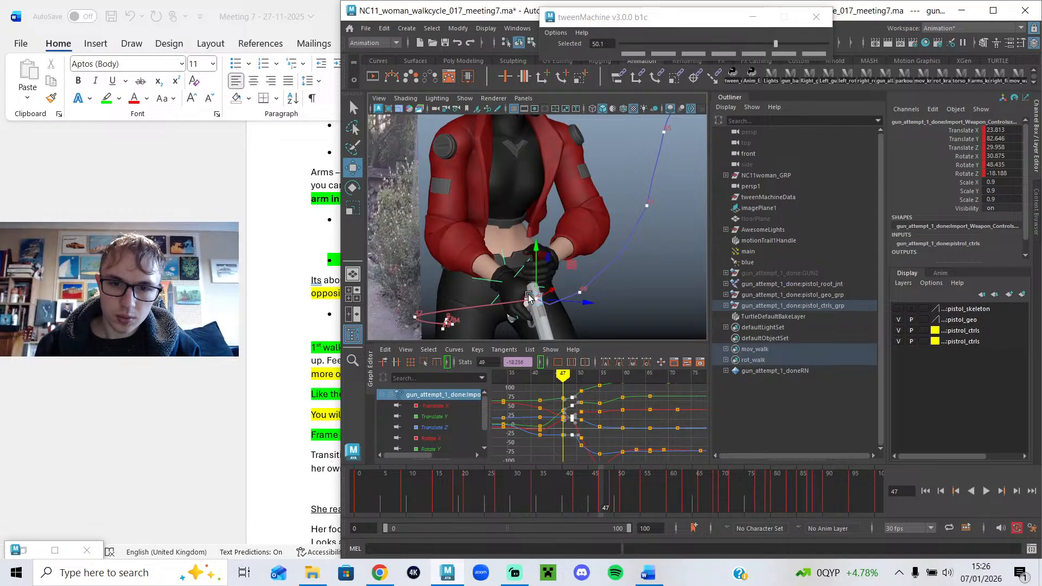
alt+drag(526, 301, 557, 290)
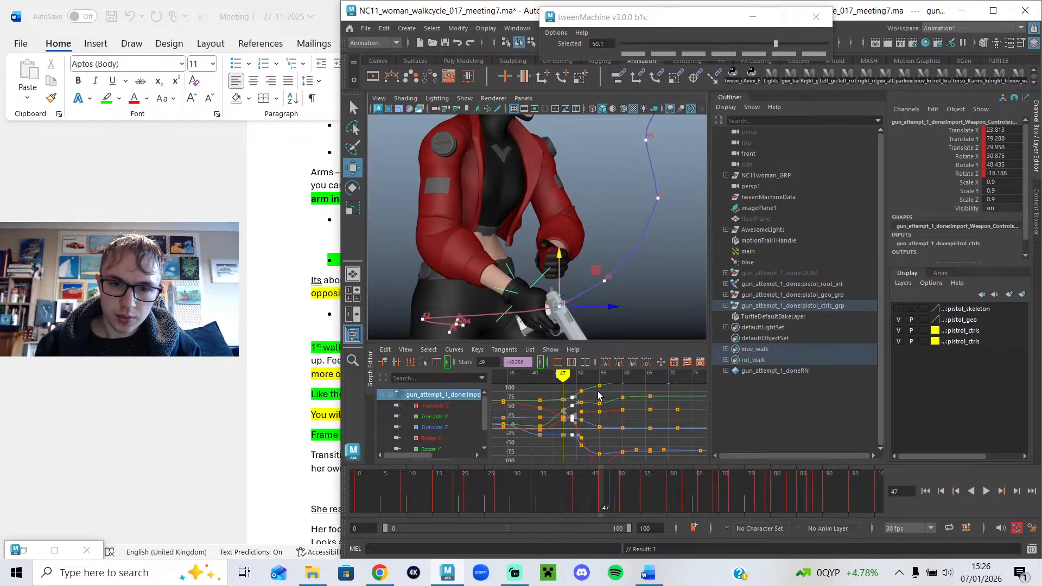
Check the pistol at frame 45, play back the shot in both the main view and the separate perspective window, and minimise that window.
drag(569, 376, 554, 392)
scroll(564, 273, down, 3)
alt+drag(563, 273, 500, 285)
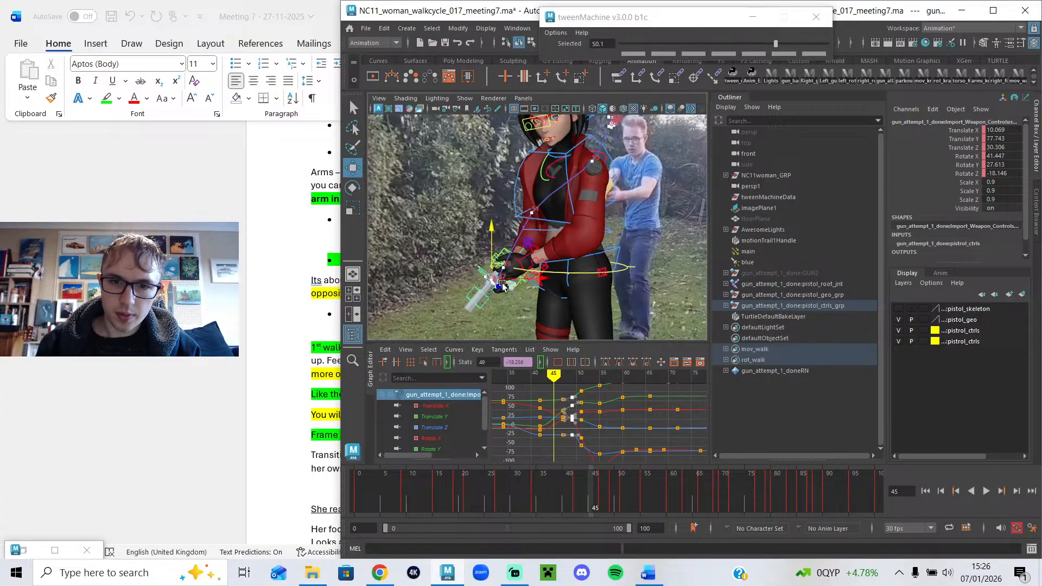
click(987, 491)
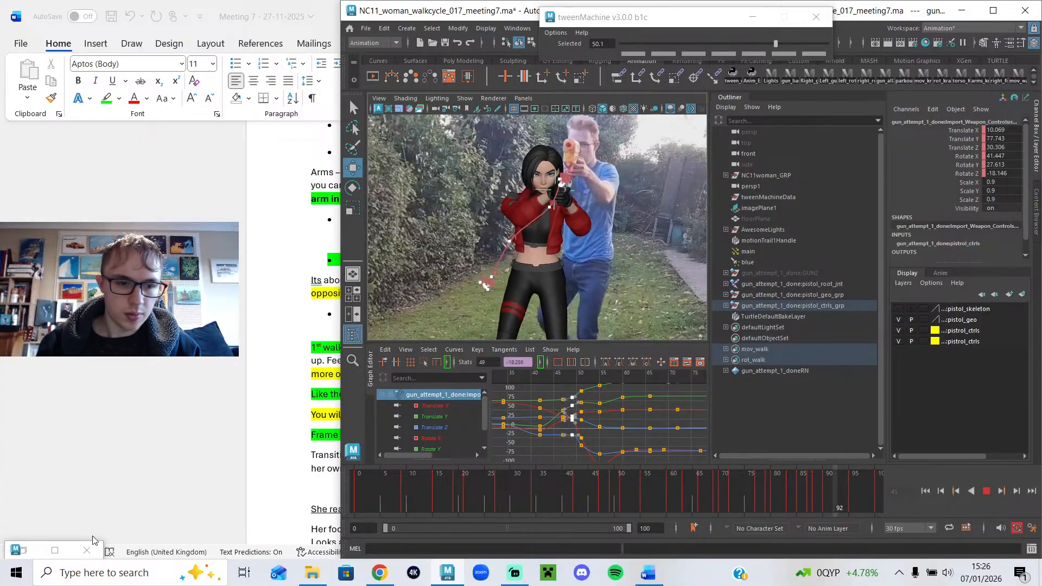
click(36, 553)
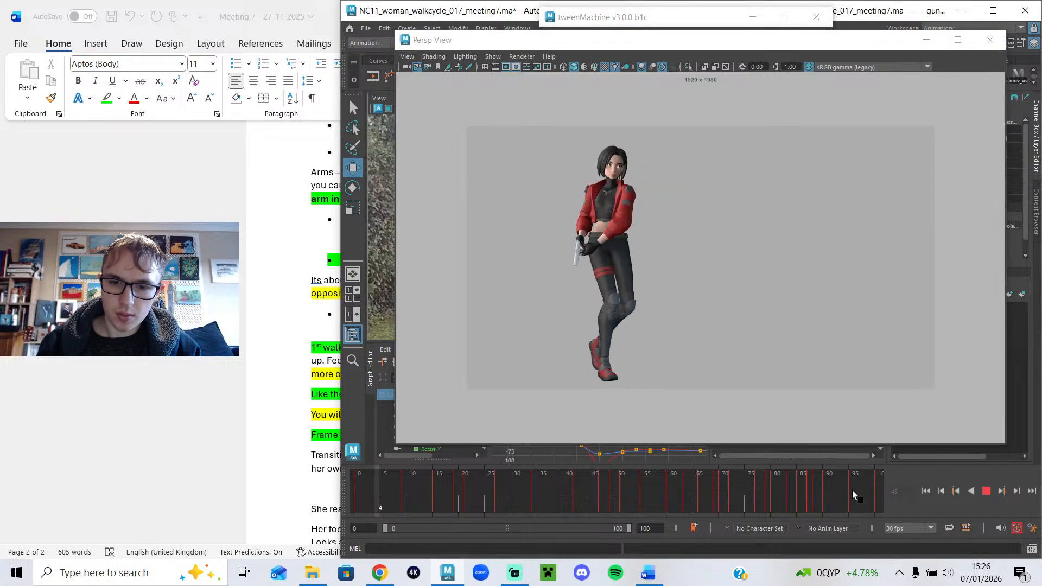
drag(866, 39, 612, 298)
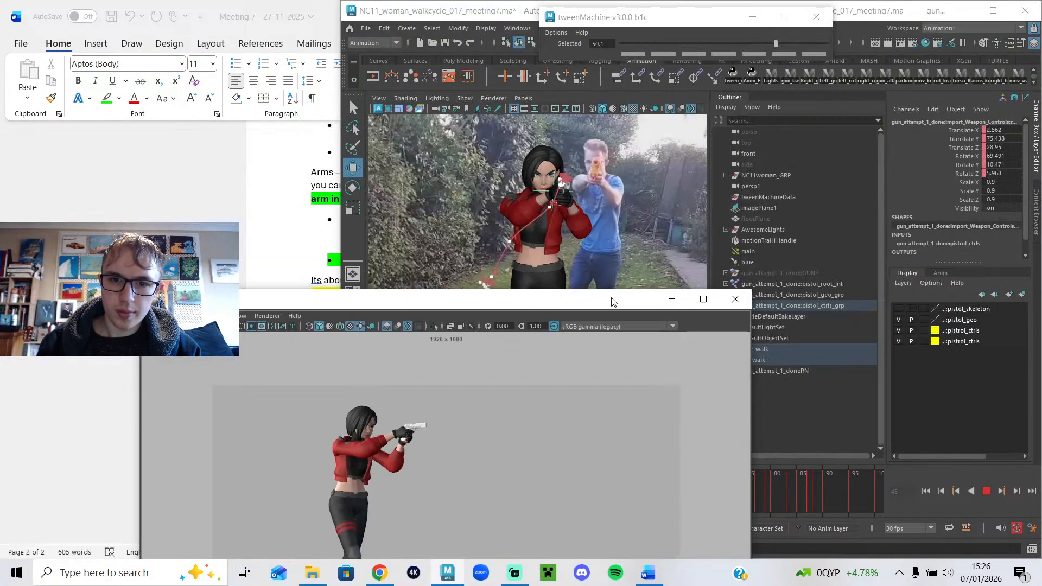
click(672, 299)
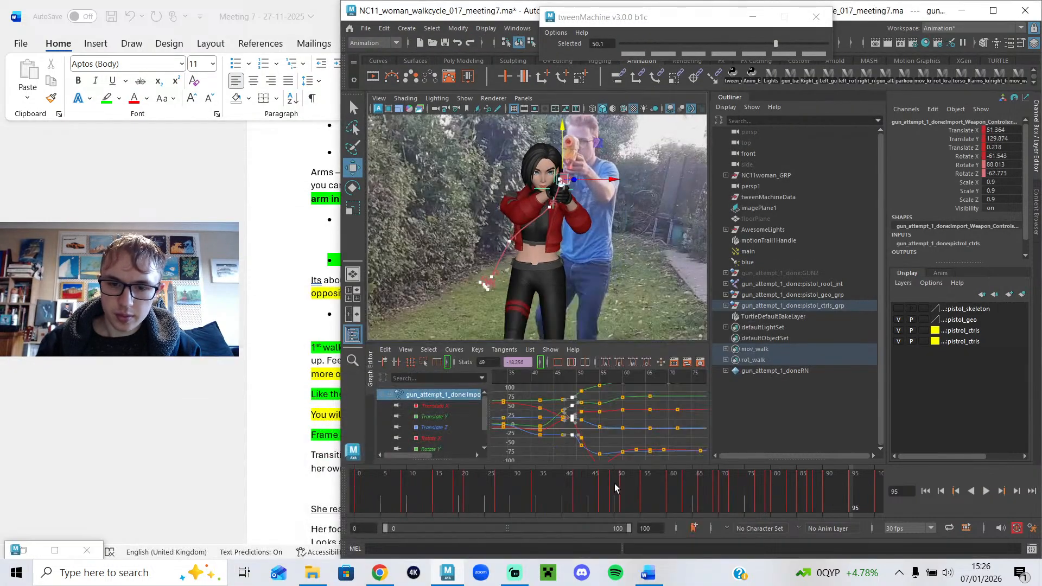
Shift the weapon control's keys from frame 55 to frame 54 and play back the raise.
click(638, 495)
drag(638, 496, 644, 496)
scroll(567, 204, up, 5)
alt+middle_drag(567, 204, 522, 264)
alt+drag(522, 264, 496, 279)
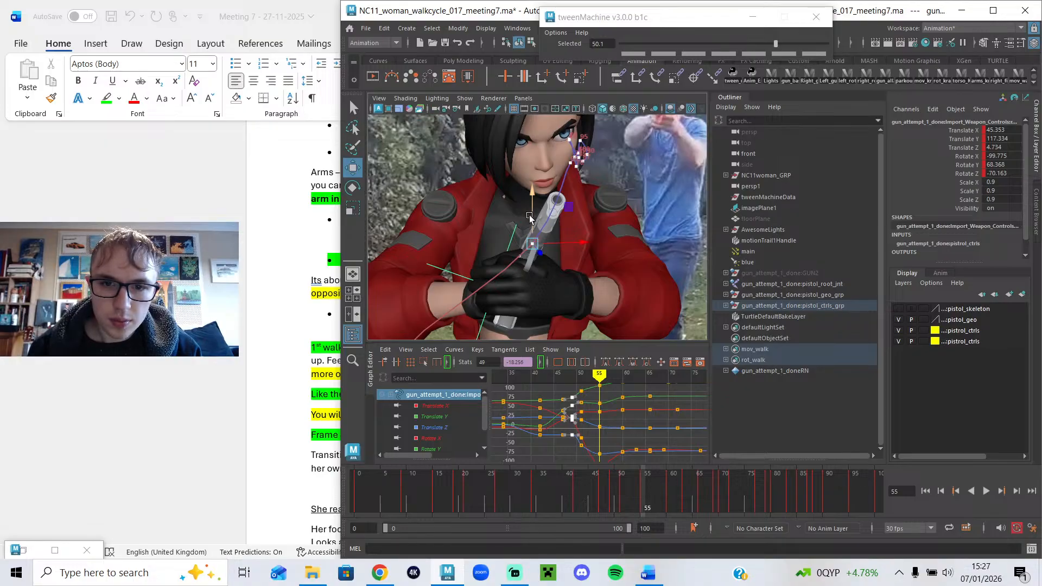
alt+drag(529, 217, 545, 241)
key(f)
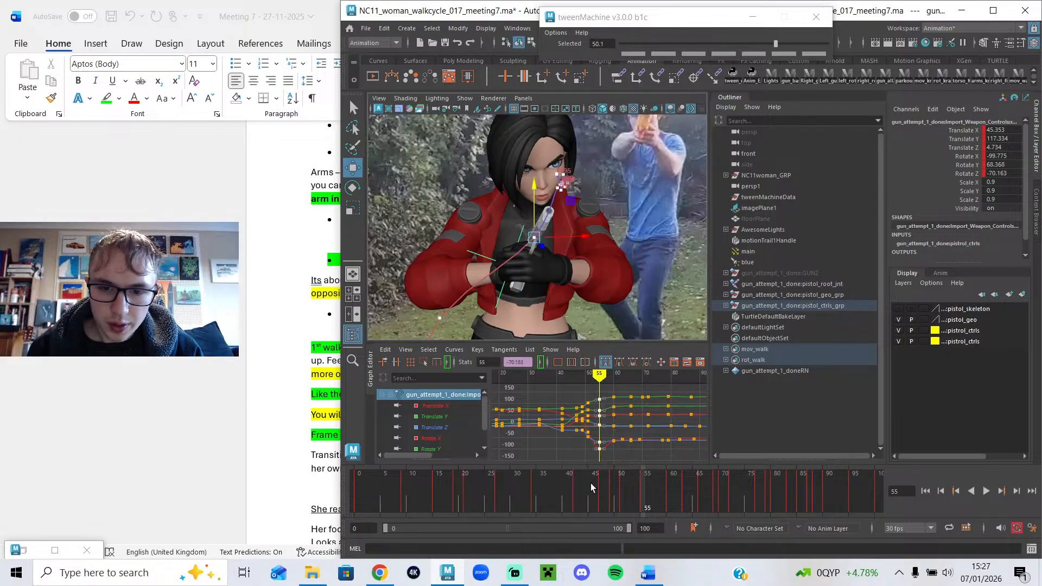
drag(597, 412, 596, 411)
key(alt+v)
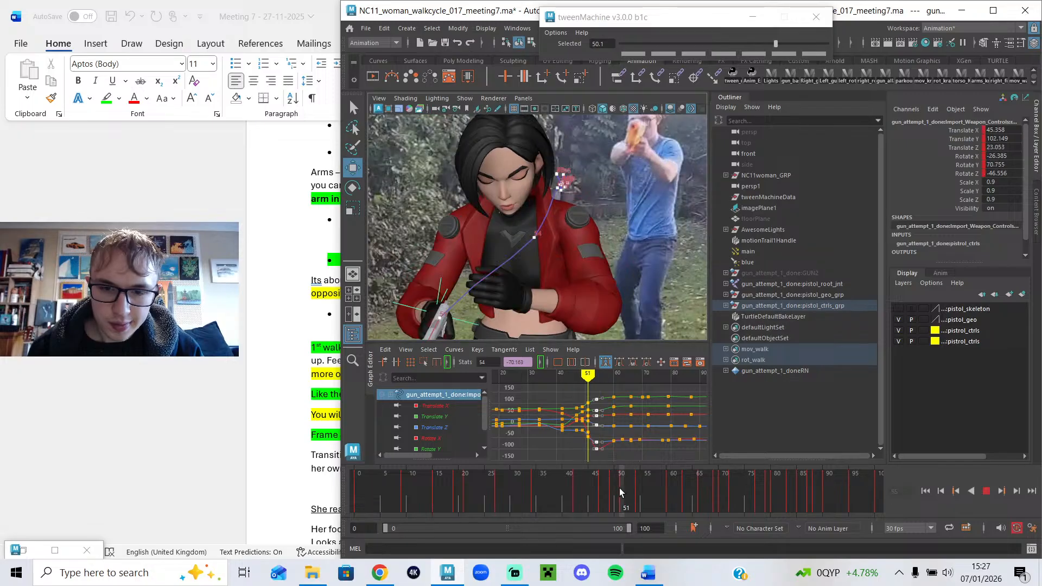
Reposition the weapon control at frame 54 to Translate X 45.077, Y 118.512 and Z 5.88 to smooth the pistol's arc.
drag(609, 487, 618, 492)
alt+middle_drag(504, 299, 576, 205)
alt+drag(575, 205, 543, 231)
alt+middle_drag(543, 230, 551, 313)
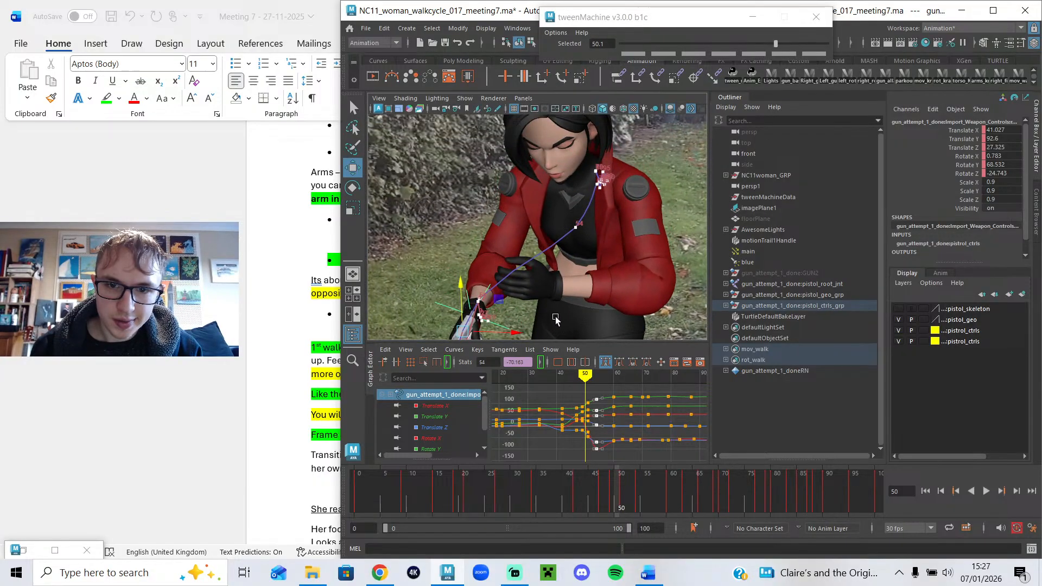
drag(588, 379, 600, 364)
alt+drag(588, 266, 573, 197)
alt+drag(572, 198, 836, 272)
drag(617, 496, 641, 499)
alt+drag(603, 234, 577, 207)
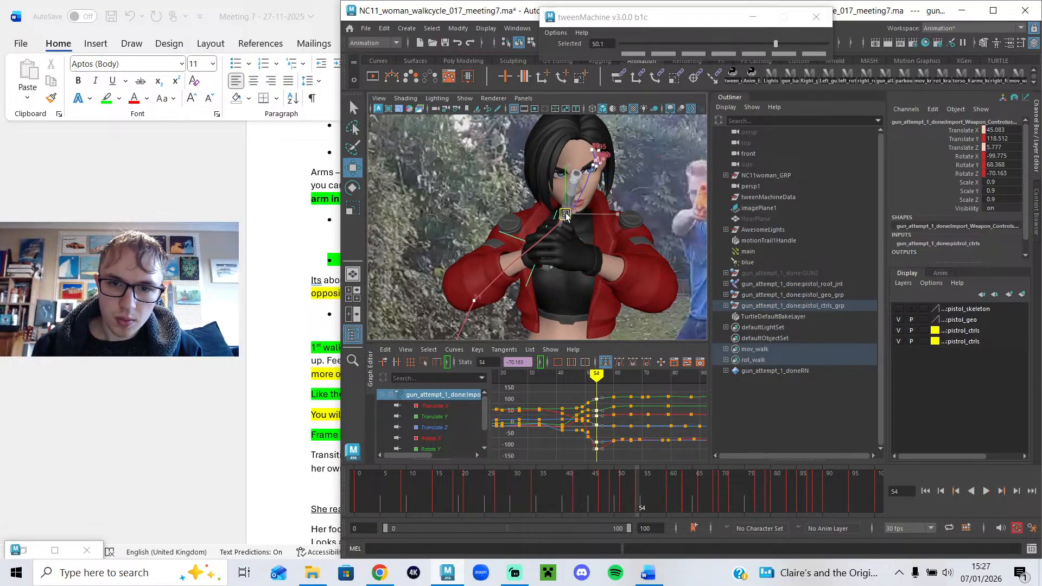
Restore the separate perspective window and shrink it so the timeline and Graph Editor stay uncovered.
double_click(30, 551)
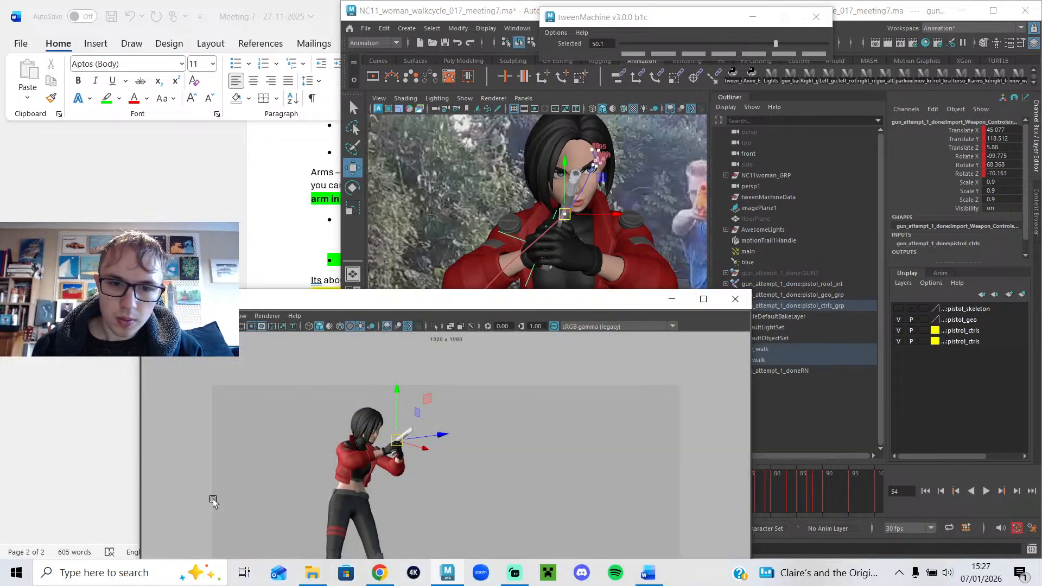
drag(500, 297, 547, 90)
drag(783, 490, 472, 342)
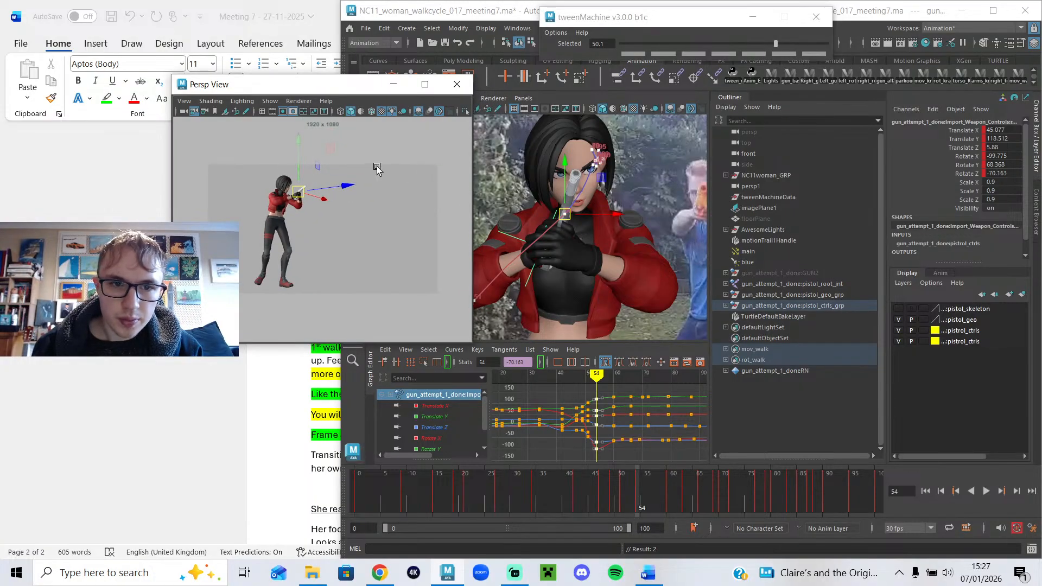
Tilt the head control at frame 56 to a Rotate X of about 18, scrub to frame 87 and play back the shot.
click(285, 179)
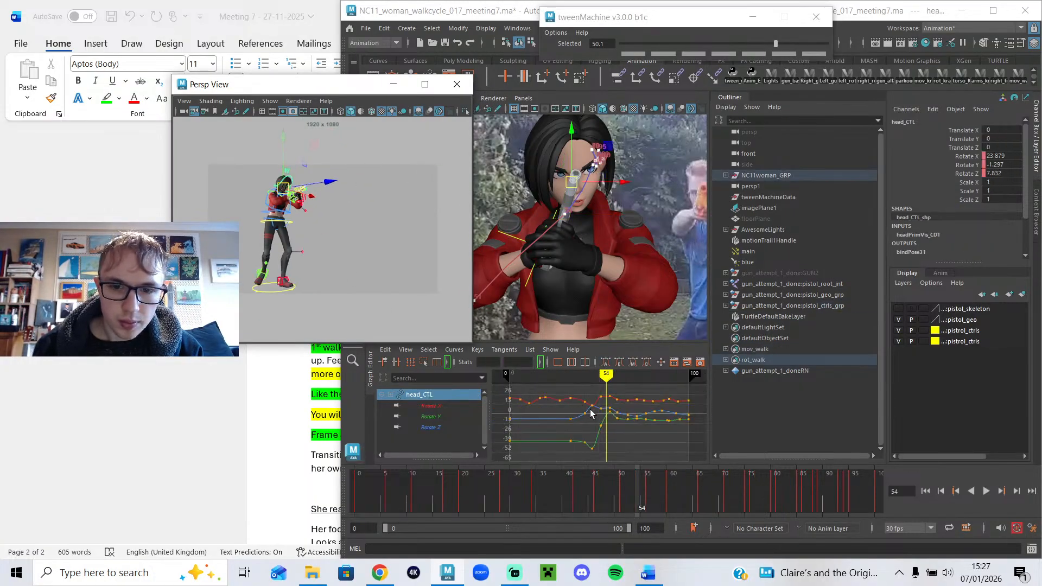
drag(645, 500, 650, 500)
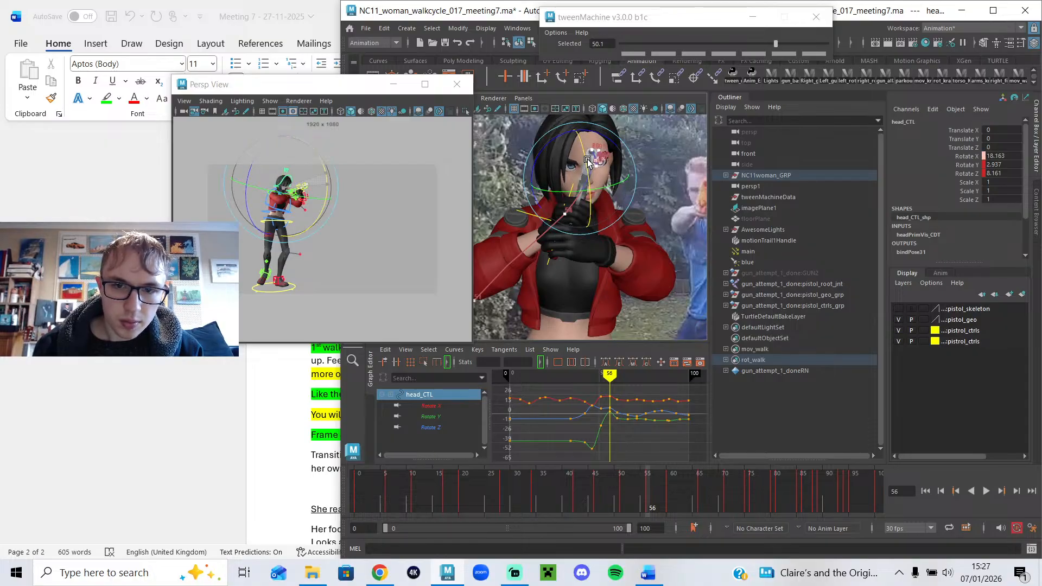
mouse_move(646, 476)
mouse_down()
mouse_move(628, 500)
mouse_move(751, 526)
mouse_move(814, 516)
mouse_up()
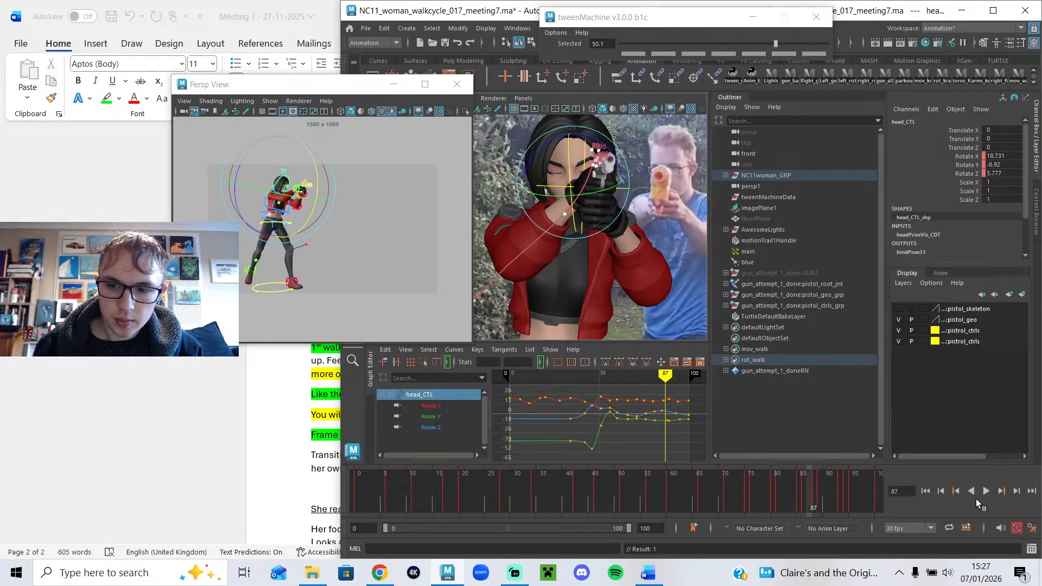
click(988, 490)
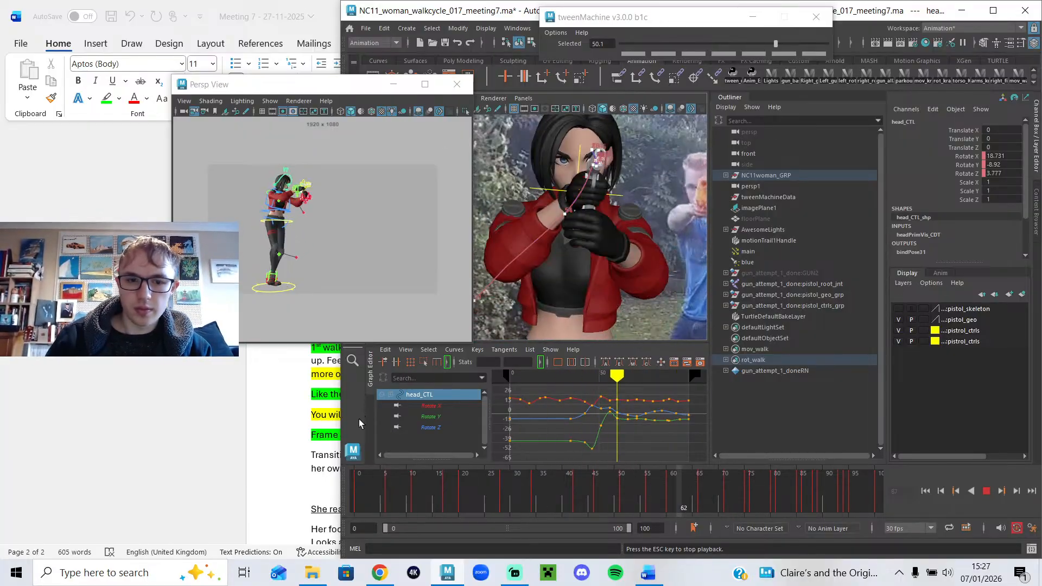
Move the perspective window over the Outliner, resize it to clear the main view and replay the transition.
drag(326, 84, 840, 103)
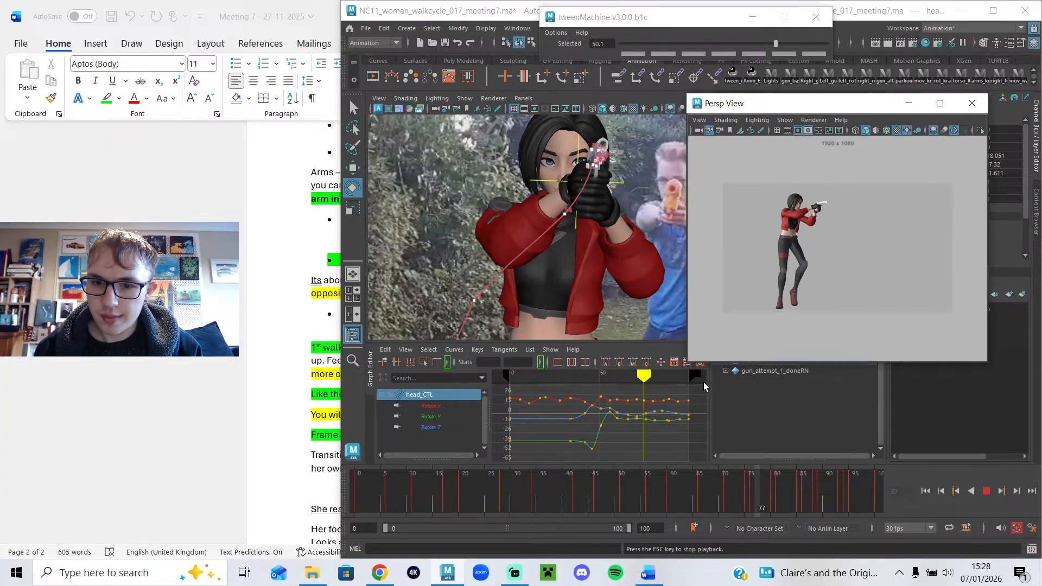
drag(689, 362, 549, 479)
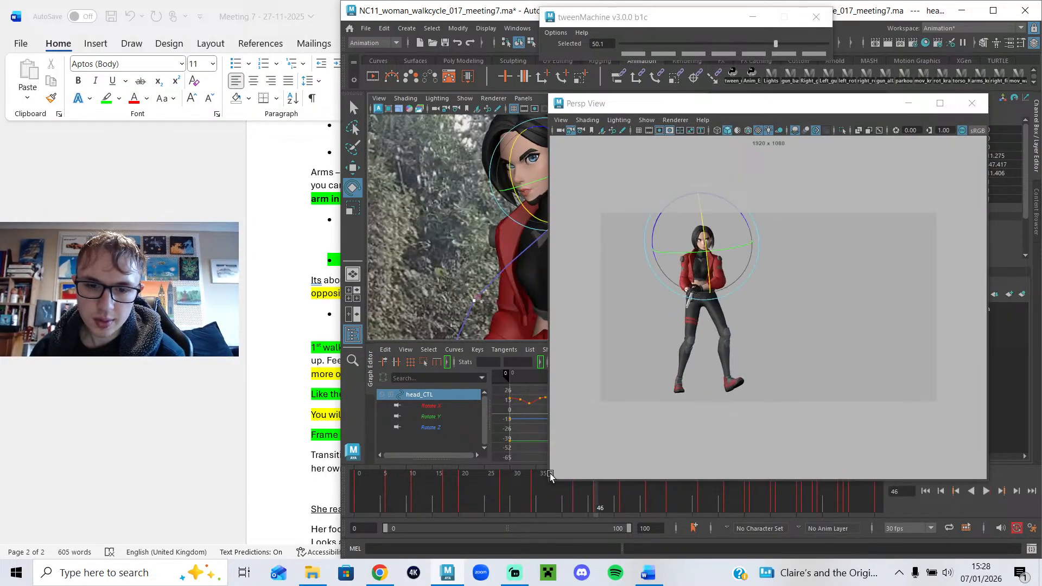
drag(550, 475, 731, 339)
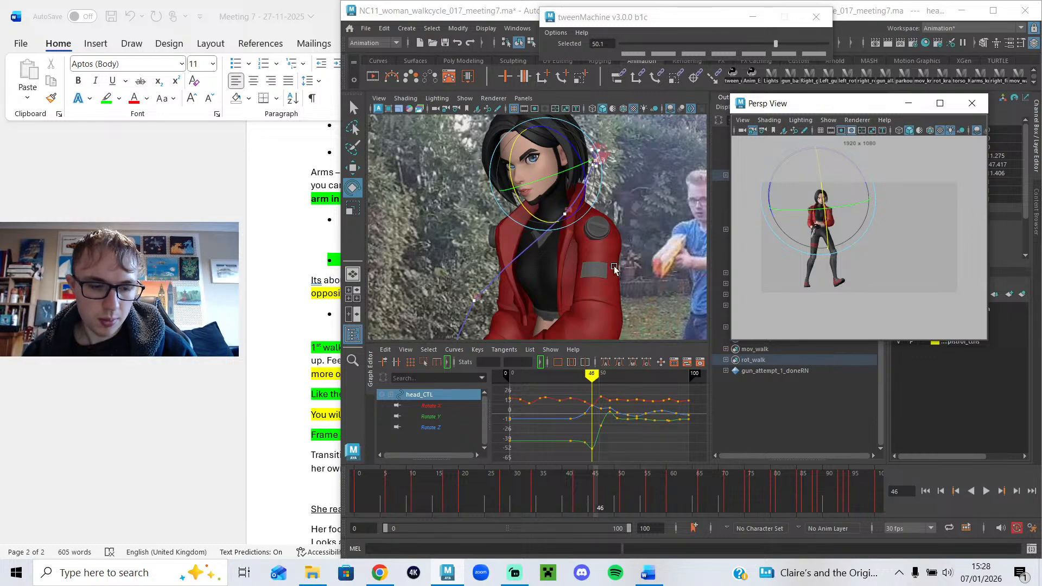
key(q)
mouse_move(596, 498)
mouse_down()
mouse_move(523, 494)
mouse_move(593, 497)
mouse_move(568, 487)
mouse_move(585, 484)
mouse_move(648, 495)
mouse_move(634, 484)
mouse_move(665, 498)
mouse_move(617, 499)
mouse_move(820, 540)
mouse_move(972, 517)
mouse_up()
click(987, 491)
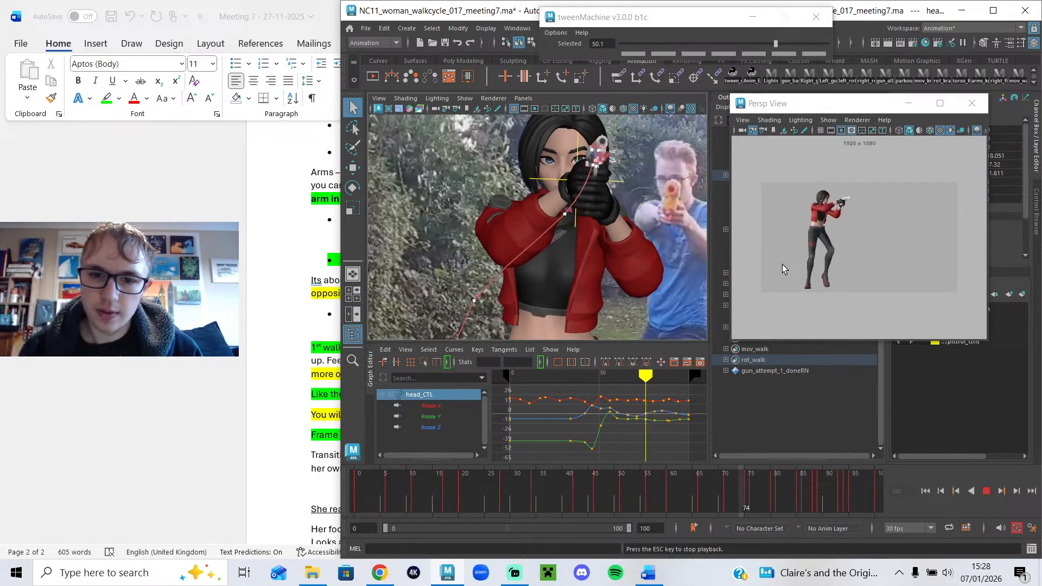
Select the left hand IK control at frame 61 and scrub back to frame 52.
click(672, 505)
drag(672, 505, 678, 504)
click(623, 253)
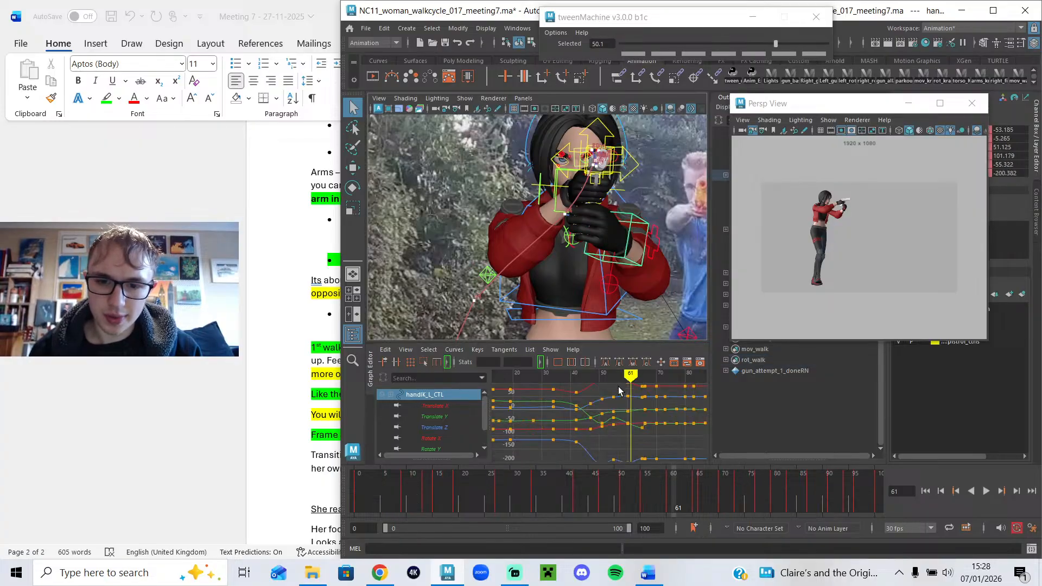
drag(619, 374, 602, 377)
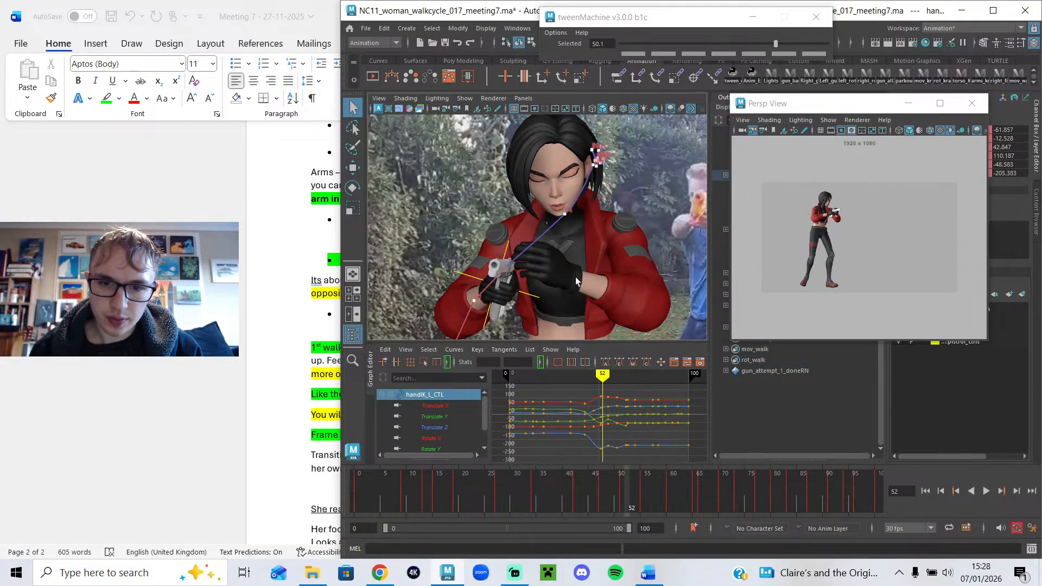
Try copying the left hand IK control's keys from frame 47 onto frame 51.
alt+drag(553, 288, 561, 297)
alt+middle_drag(561, 298, 461, 233)
scroll(596, 391, up, 2)
mouse_move(605, 376)
mouse_down()
mouse_move(588, 377)
mouse_move(598, 380)
mouse_up()
key(a)
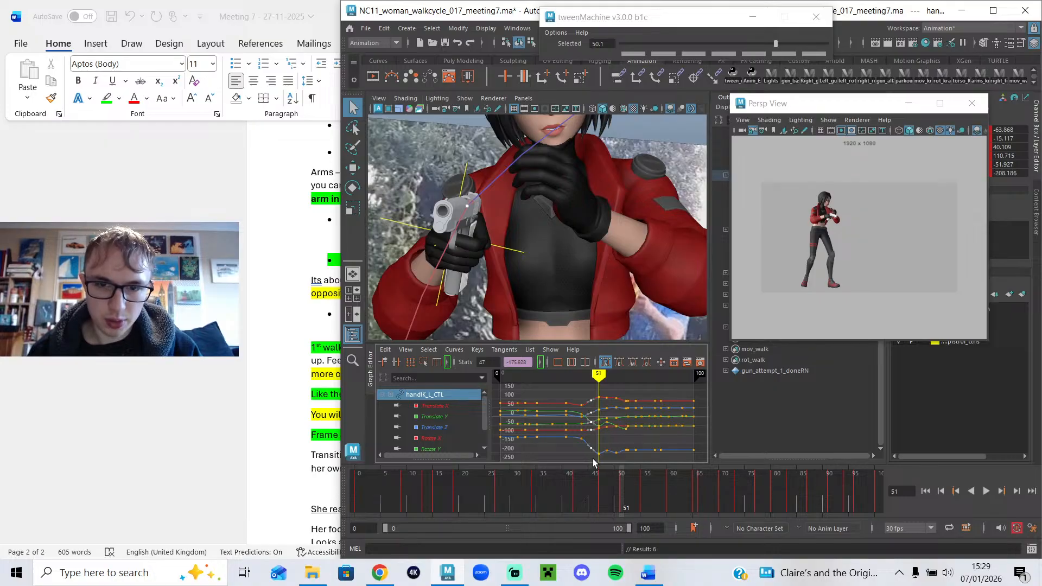
key(ctrl+v)
Try copying the left hand IK control's keys from frame 42 onto frame 47, and undo the pasted keys.
drag(586, 374, 591, 375)
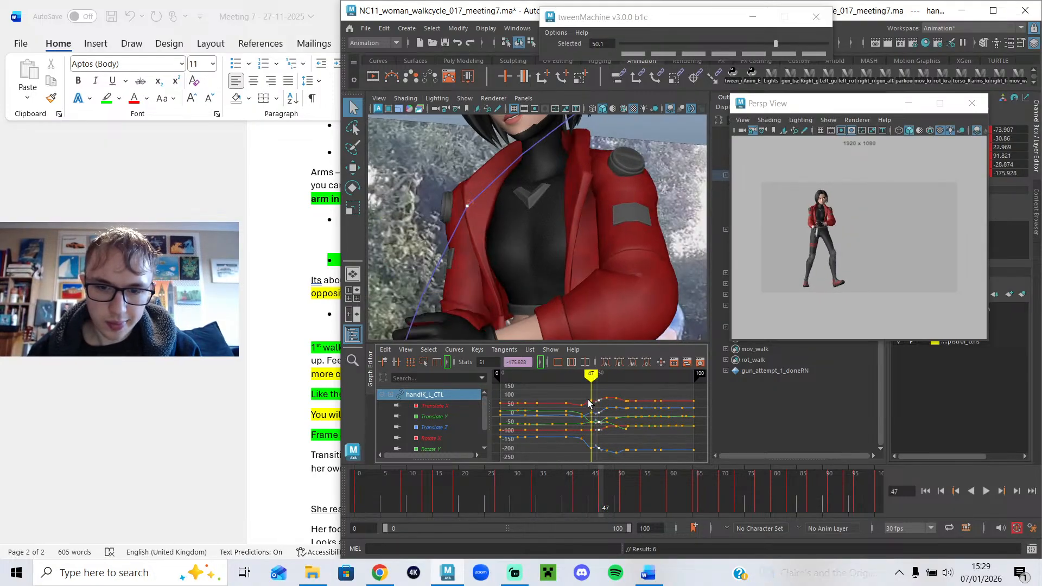
key(ctrl+v)
alt+middle_drag(561, 311, 575, 169)
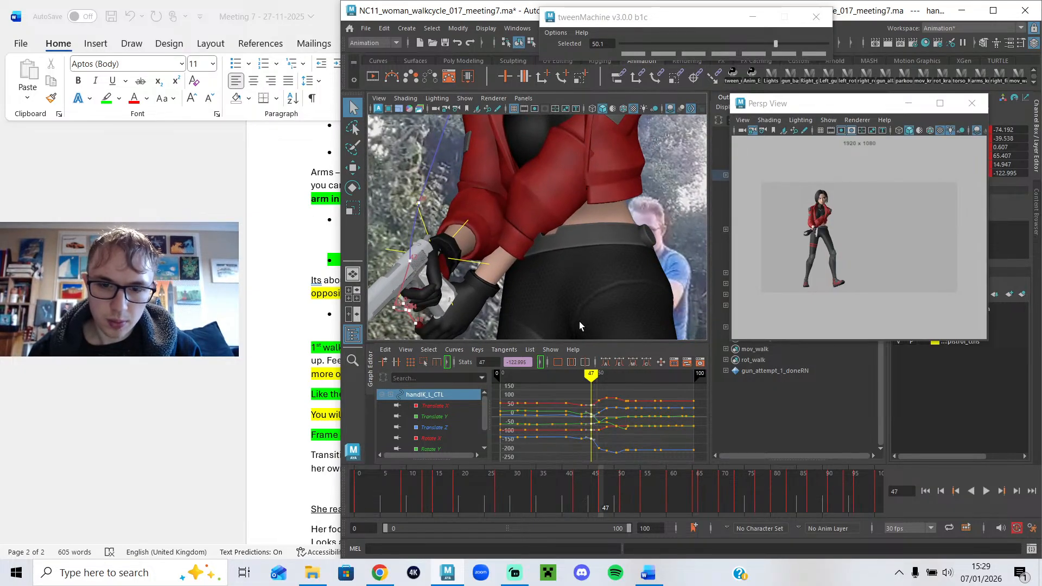
mouse_move(554, 331)
alt+mouse_down()
mouse_move(531, 314)
mouse_move(559, 321)
alt+mouse_up()
key(ctrl+z)
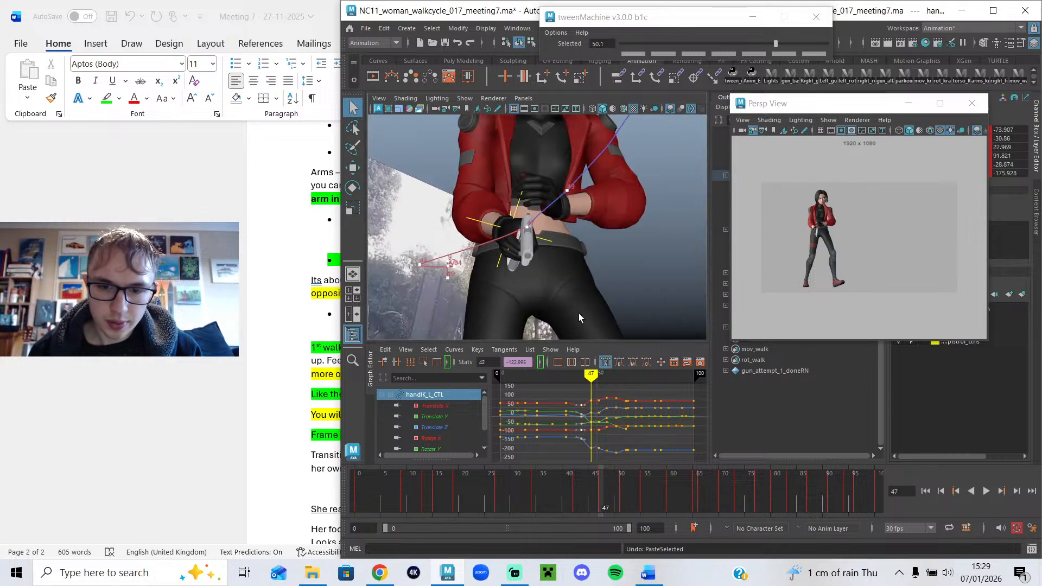
key(ctrl+v)
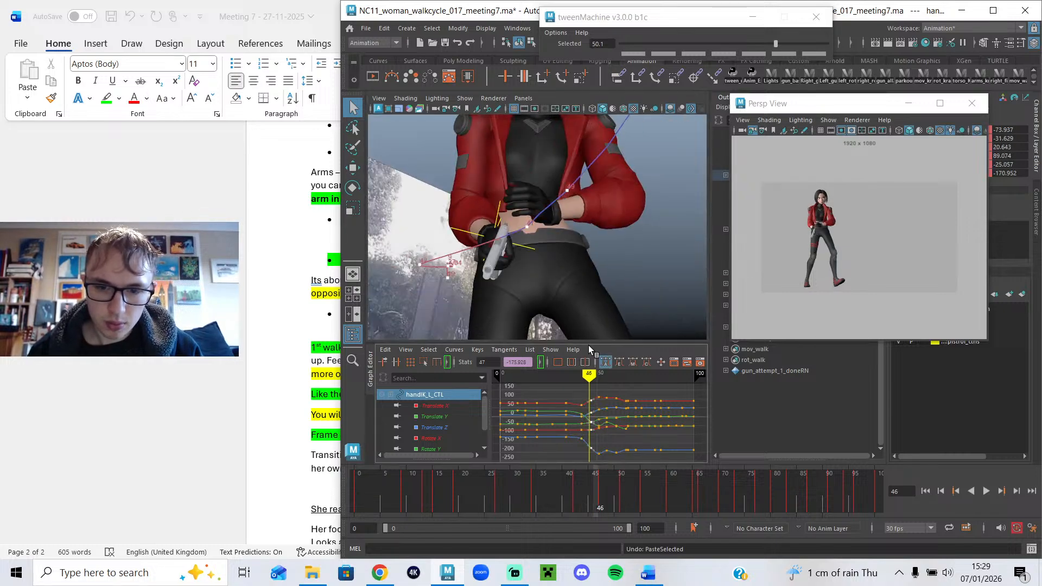
Rotate the left hand IK control at frame 51 and move it down towards the pistol.
click(589, 372)
drag(591, 372, 599, 372)
alt+drag(543, 304, 513, 289)
key(e)
drag(589, 203, 602, 246)
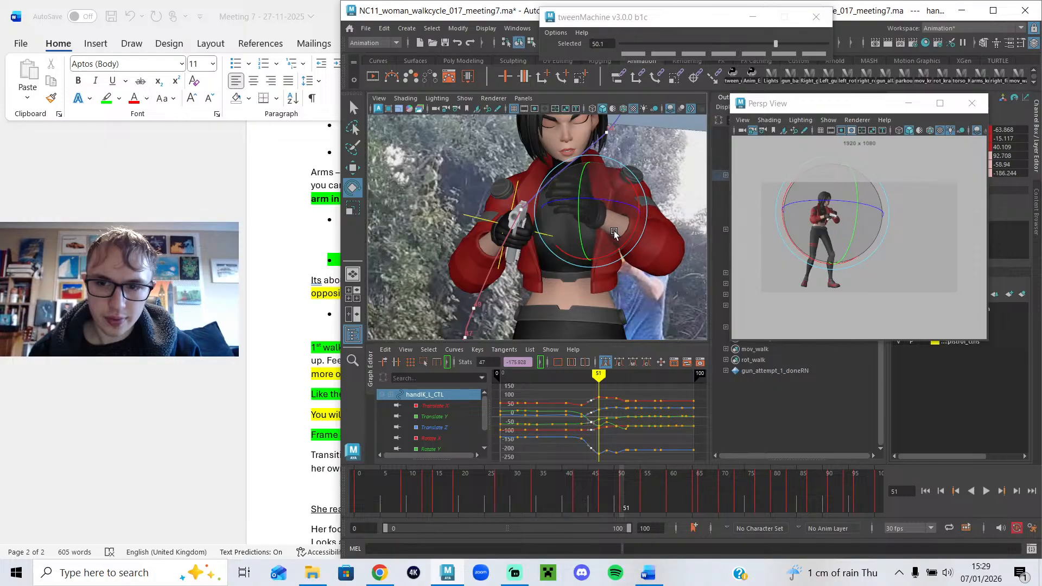
key(w)
drag(593, 212, 579, 270)
Fit the left hand around the pistol grip at frame 51, with translation -73.03, -24.847, 36.185 and rotation 55.222, -44.592, -160.455.
scroll(547, 263, up, 5)
alt+middle_drag(644, 304, 573, 307)
key(f)
scroll(570, 304, down, 6)
alt+drag(570, 304, 435, 300)
scroll(475, 260, up, 6)
alt+drag(475, 259, 601, 326)
key(e)
key(w)
key(e)
scroll(610, 401, up, 3)
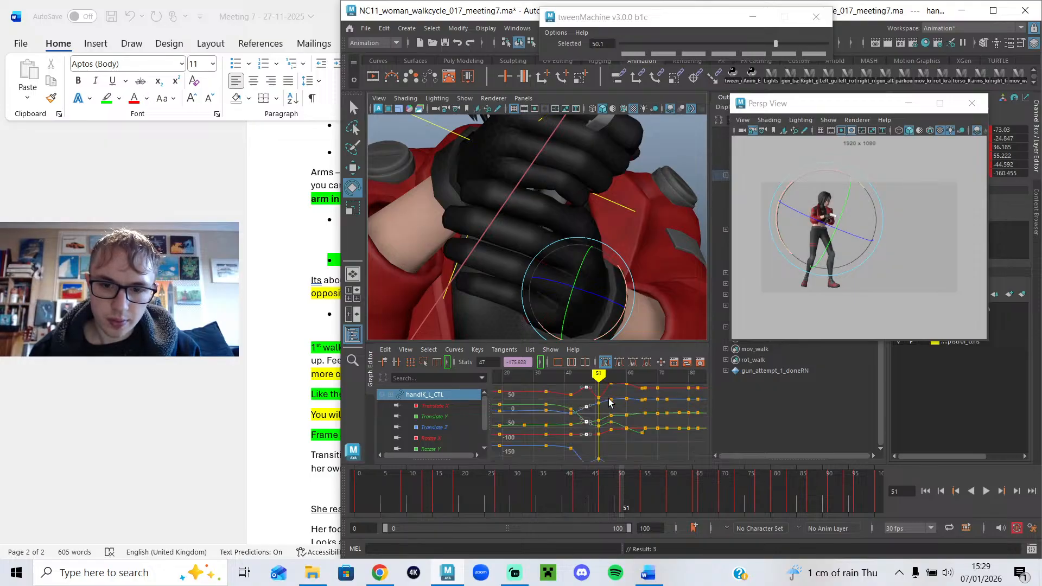
scroll(588, 297, down, 6)
scroll(586, 295, down, 8)
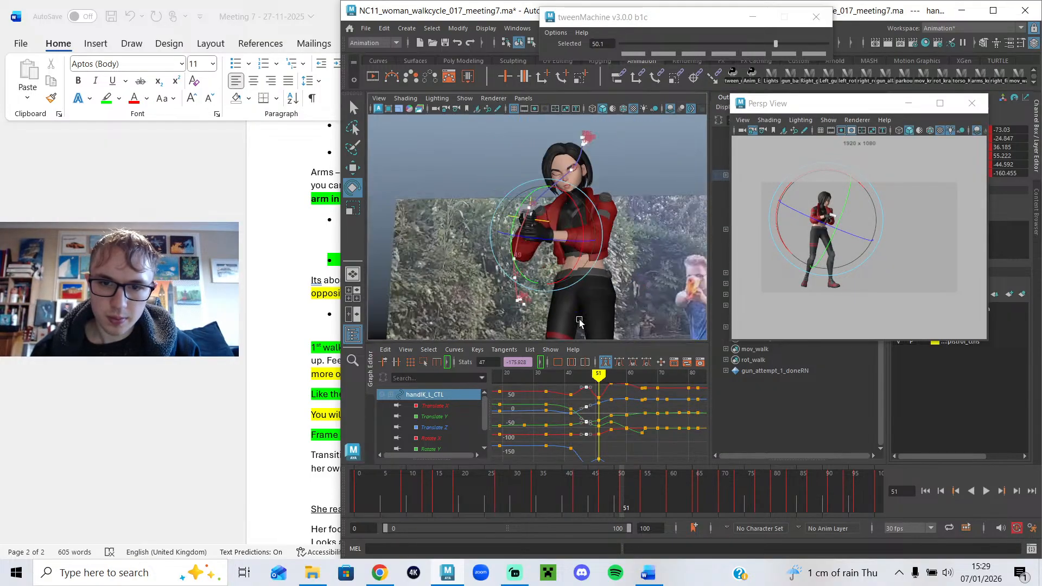
Move the left hand IK control against the pistol grip at frame 55 and play back the transition.
mouse_move(626, 480)
mouse_down()
mouse_move(650, 485)
mouse_move(628, 472)
mouse_move(646, 473)
mouse_up()
scroll(614, 283, up, 6)
alt+middle_drag(614, 283, 499, 309)
scroll(501, 303, down, 5)
alt+drag(561, 272, 540, 290)
key(w)
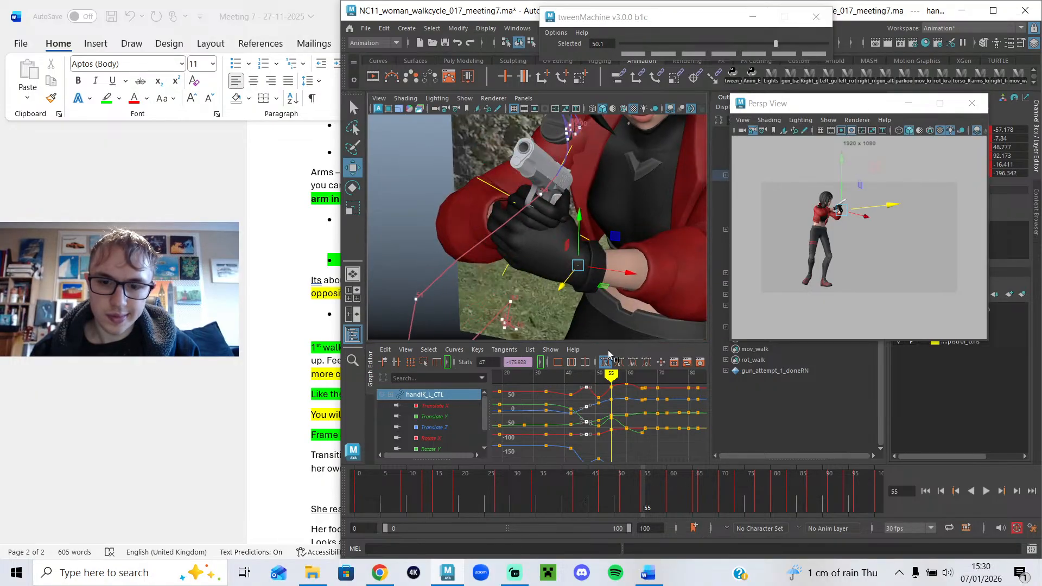
key(alt+v)
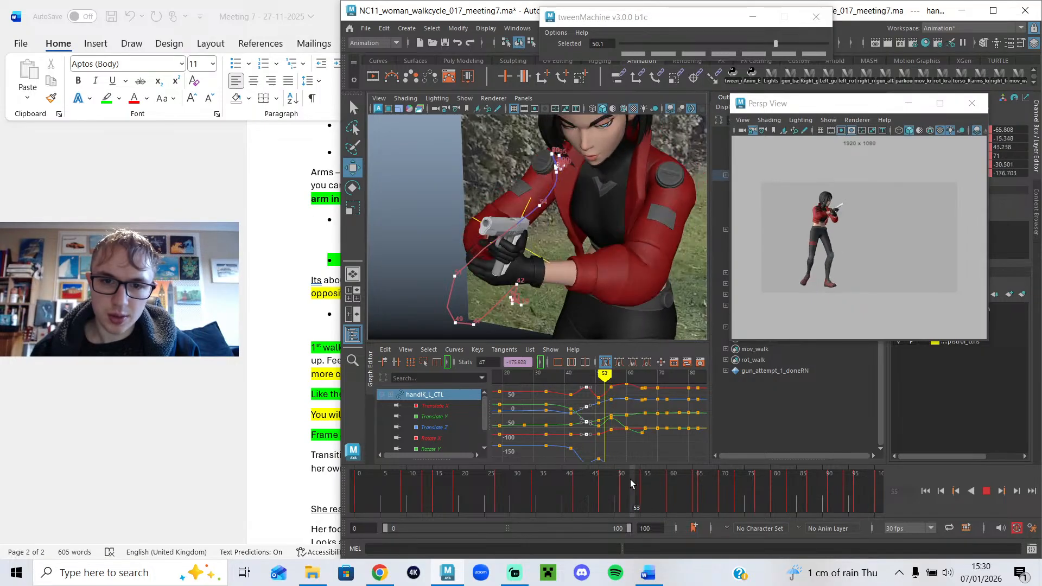
Check the left hand's contact with the pistol from both sides at frame 60.
drag(635, 482, 667, 481)
alt+drag(530, 275, 663, 232)
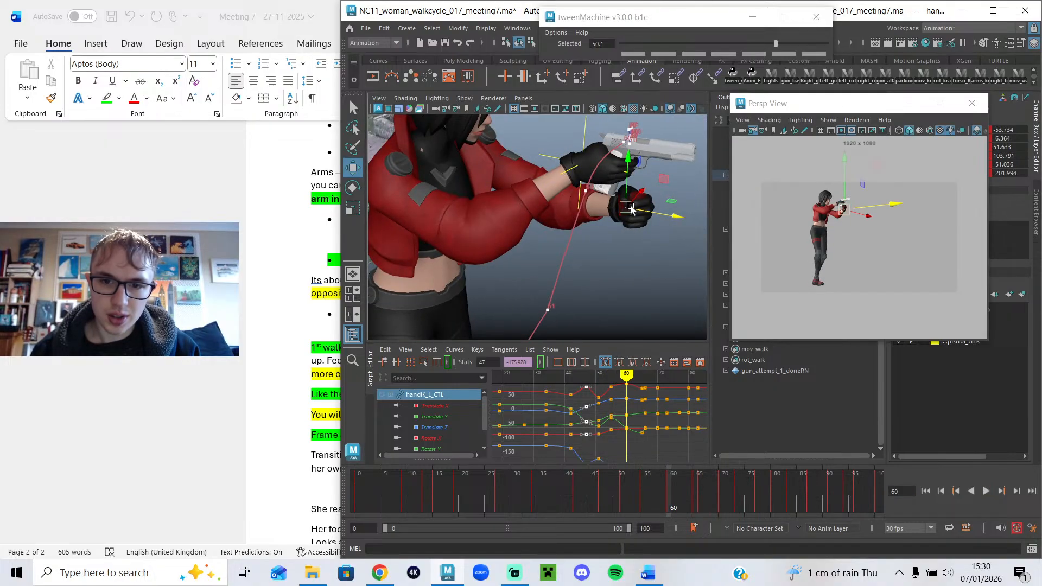
alt+drag(619, 189, 405, 189)
Show the rig controls at frame 66 and rotate the left elbow and left wrist FK controls.
drag(659, 491, 703, 509)
key(alt+1)
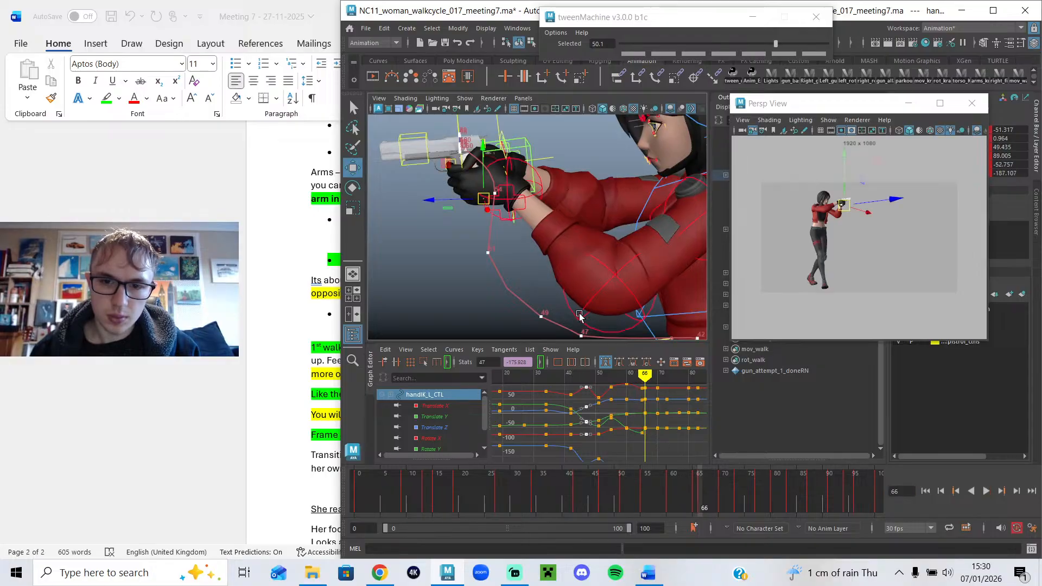
click(611, 275)
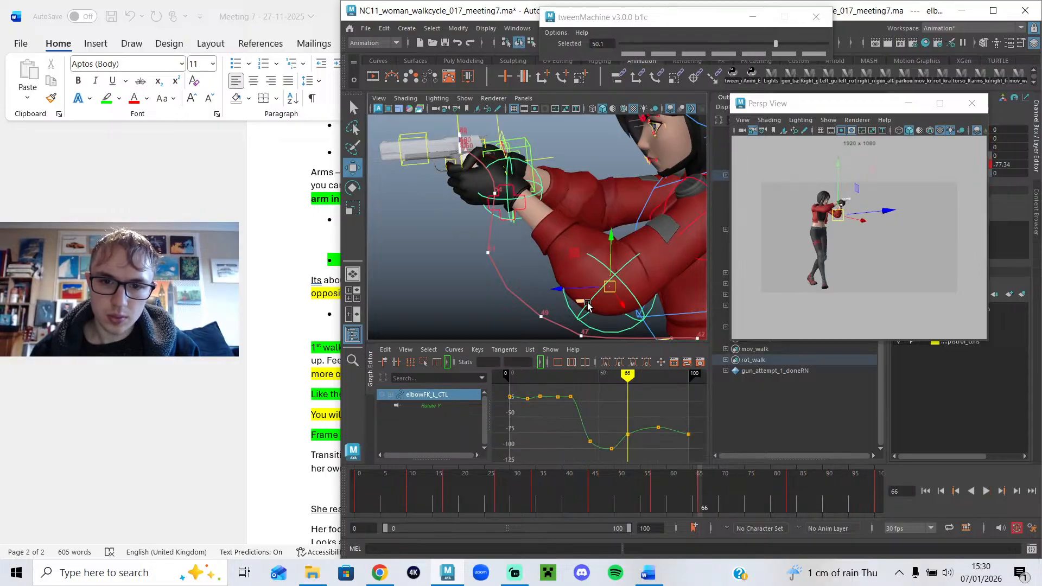
key(e)
drag(599, 330, 601, 332)
click(534, 187)
drag(531, 207, 533, 158)
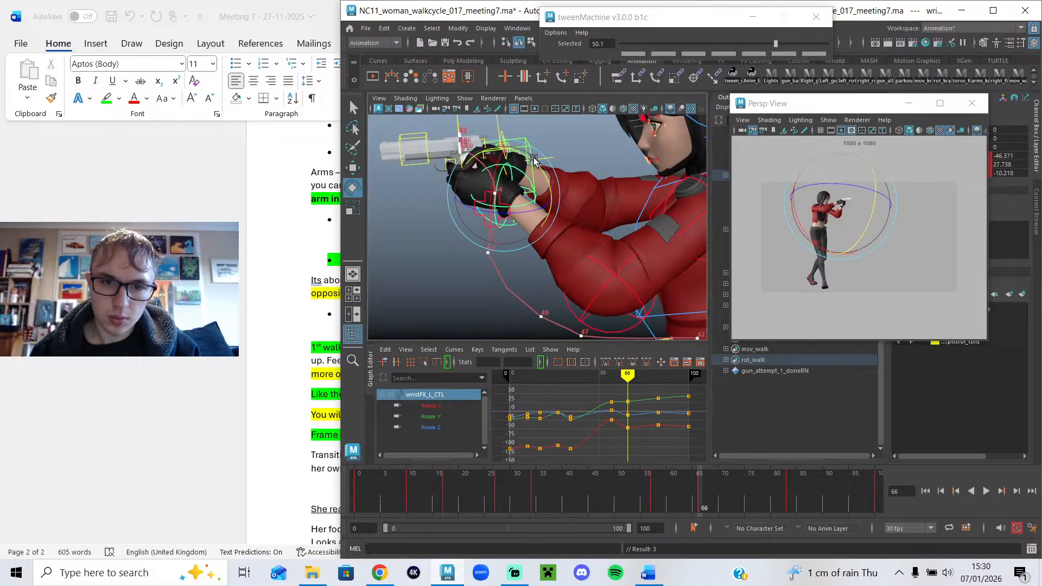
Apply an Euler Filter to the rotation curves of the left clavicle control, clav_L_CTL.
mouse_move(612, 375)
mouse_down()
mouse_move(628, 380)
mouse_move(616, 383)
mouse_move(626, 391)
mouse_move(679, 392)
mouse_move(628, 394)
mouse_up()
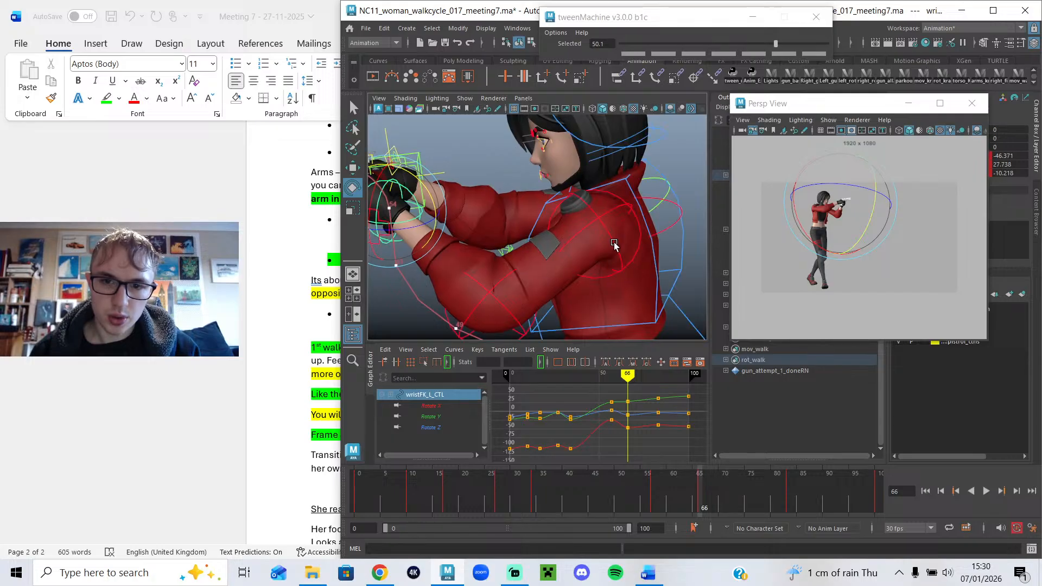
click(662, 205)
alt+middle_drag(663, 401, 598, 428)
drag(605, 375, 581, 396)
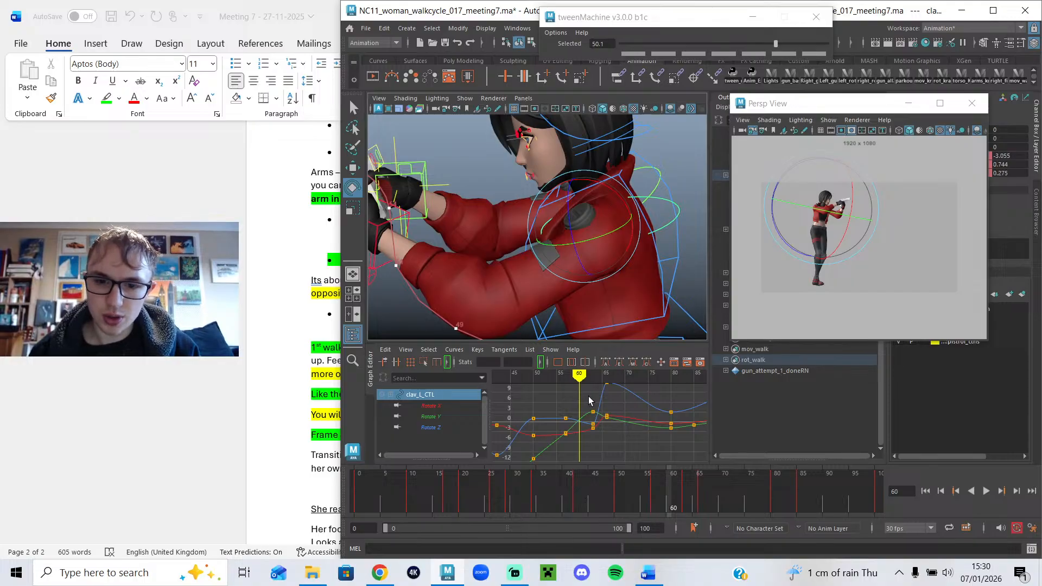
click(455, 350)
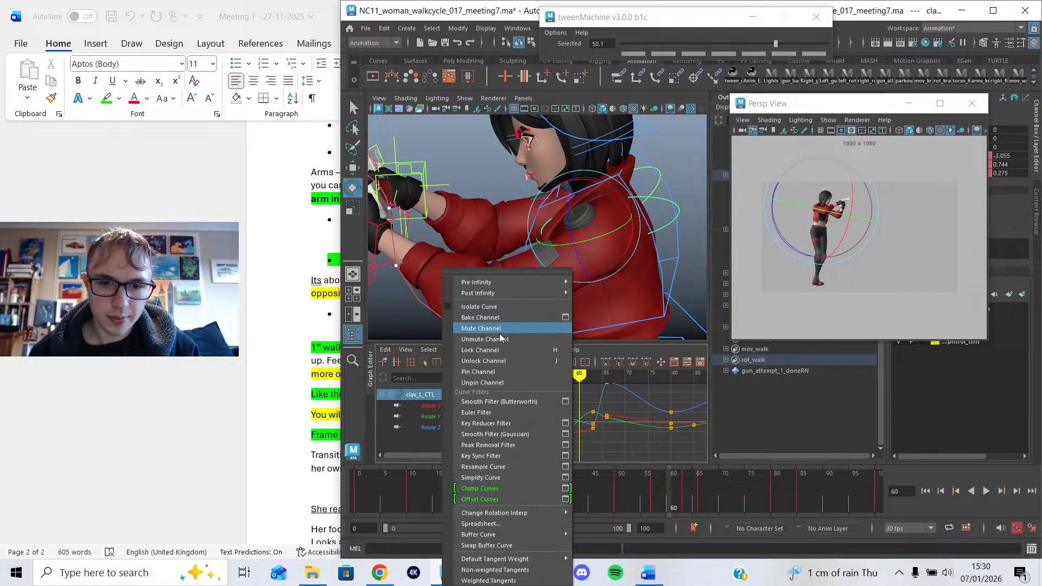
click(497, 413)
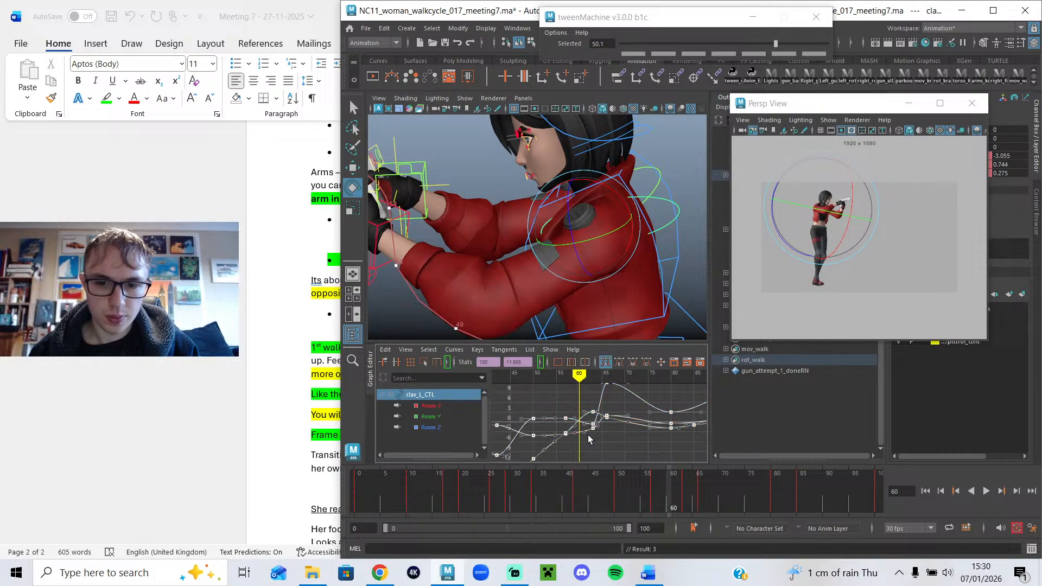
Tween the left clavicle control with tweenMachine, using 57.0 at frame 63 and -2.4 at frame 60.
click(591, 385)
drag(776, 43, 783, 44)
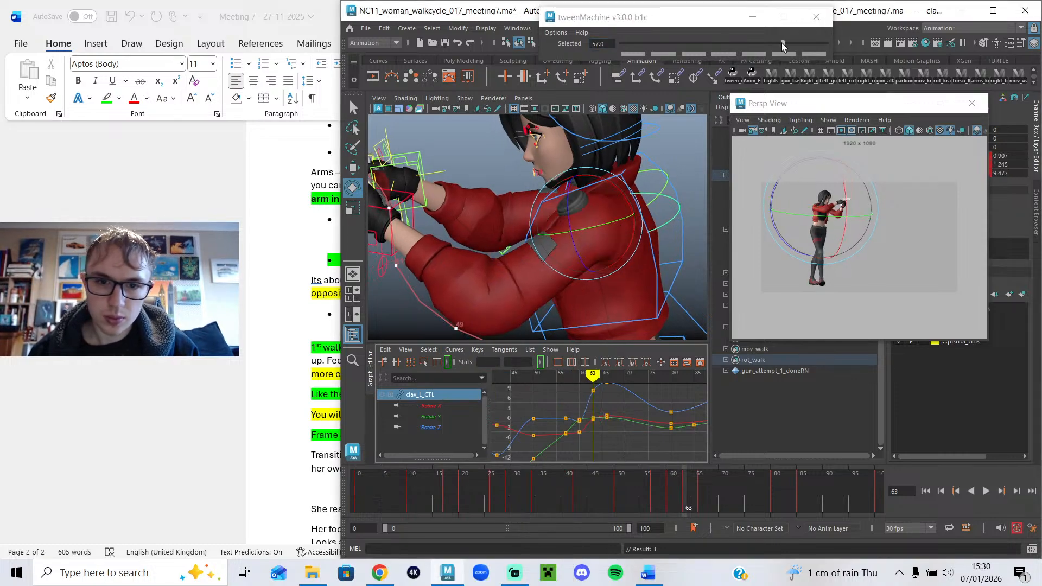
alt+middle_drag(622, 418, 611, 426)
key(alt+v)
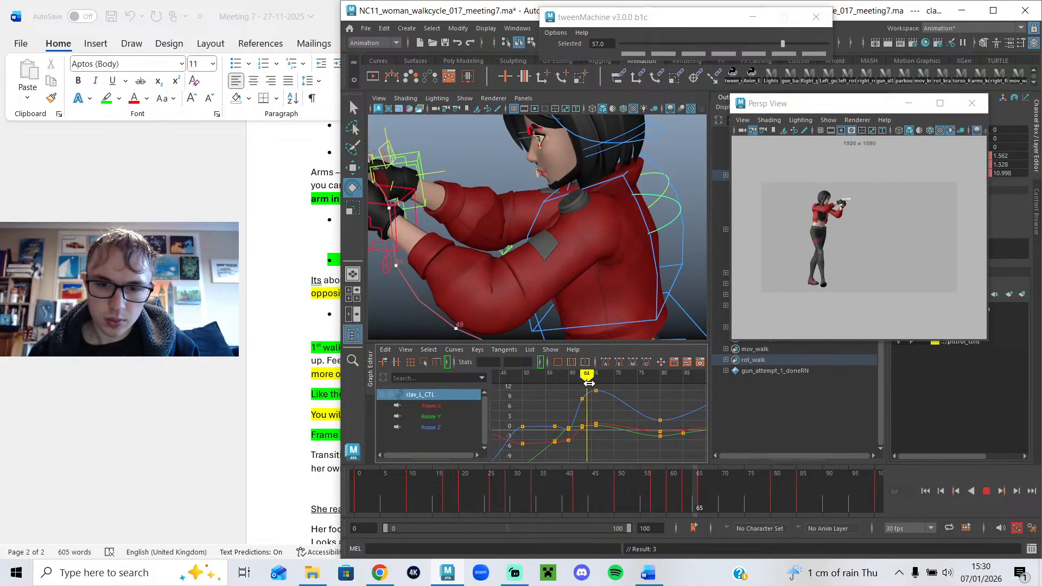
key(alt+v)
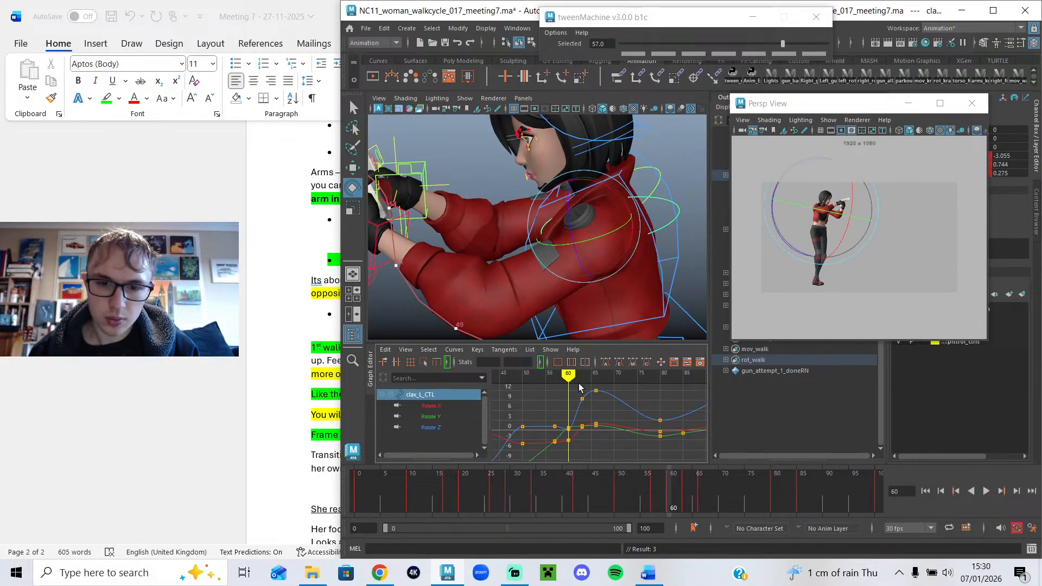
drag(719, 43, 722, 45)
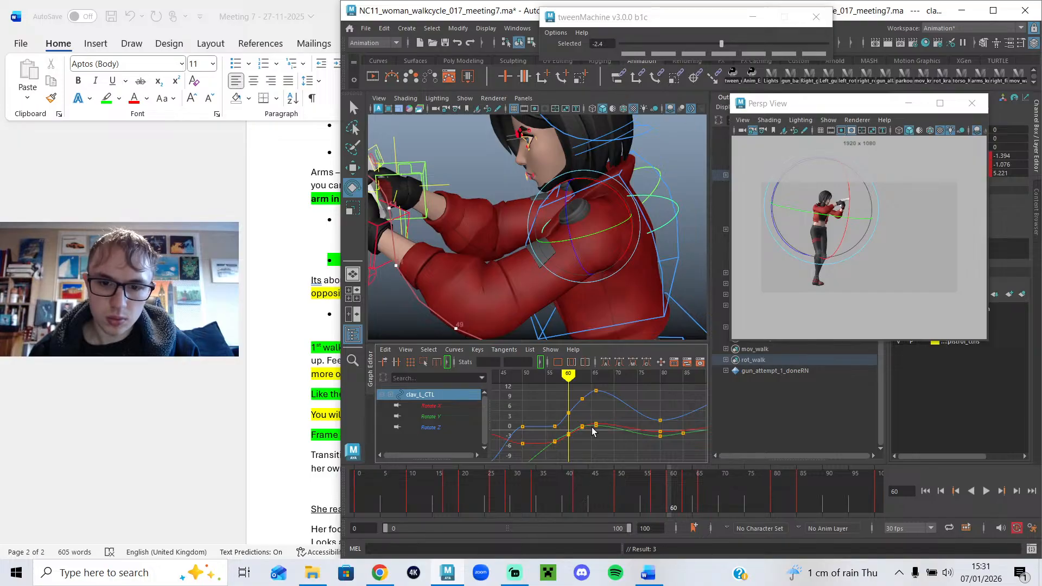
Play the animation from frame 48 and enlarge the Persp View window to review it.
mouse_move(562, 386)
mouse_down()
mouse_move(521, 381)
mouse_move(604, 392)
mouse_move(568, 397)
mouse_move(603, 403)
mouse_move(513, 401)
mouse_up()
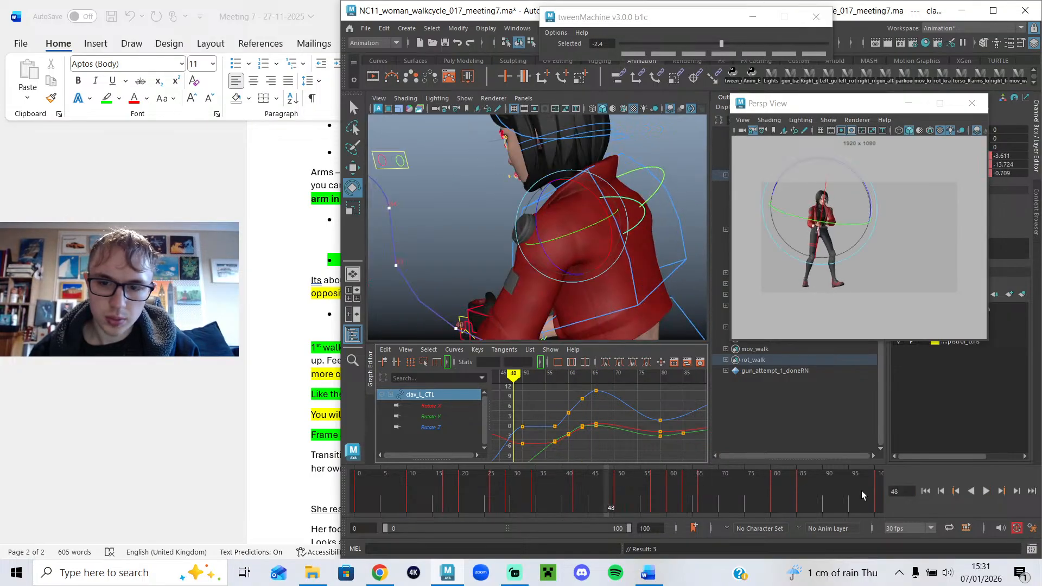
click(987, 492)
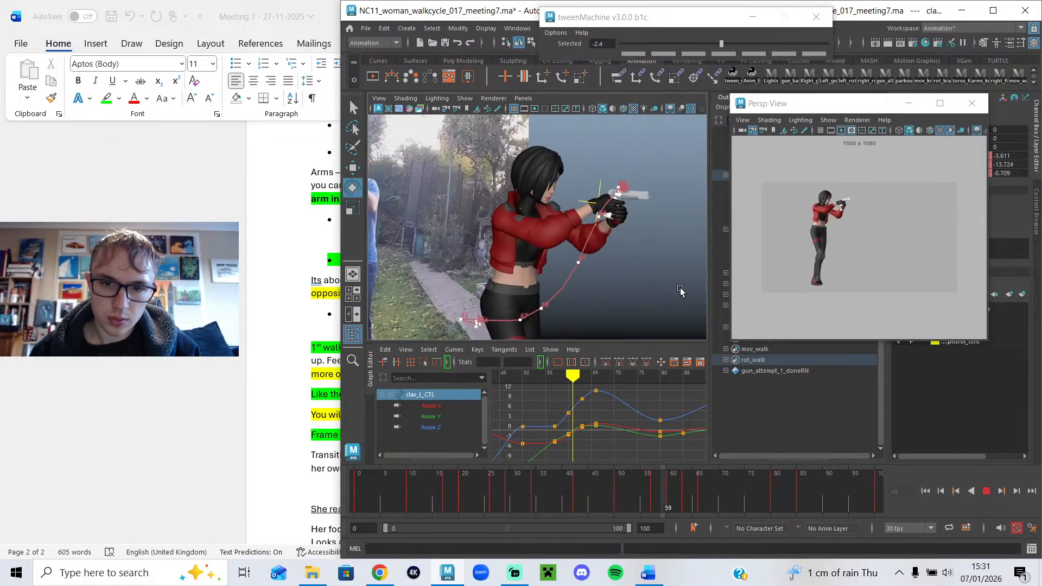
mouse_move(728, 342)
mouse_down()
mouse_move(577, 375)
mouse_move(450, 458)
mouse_up()
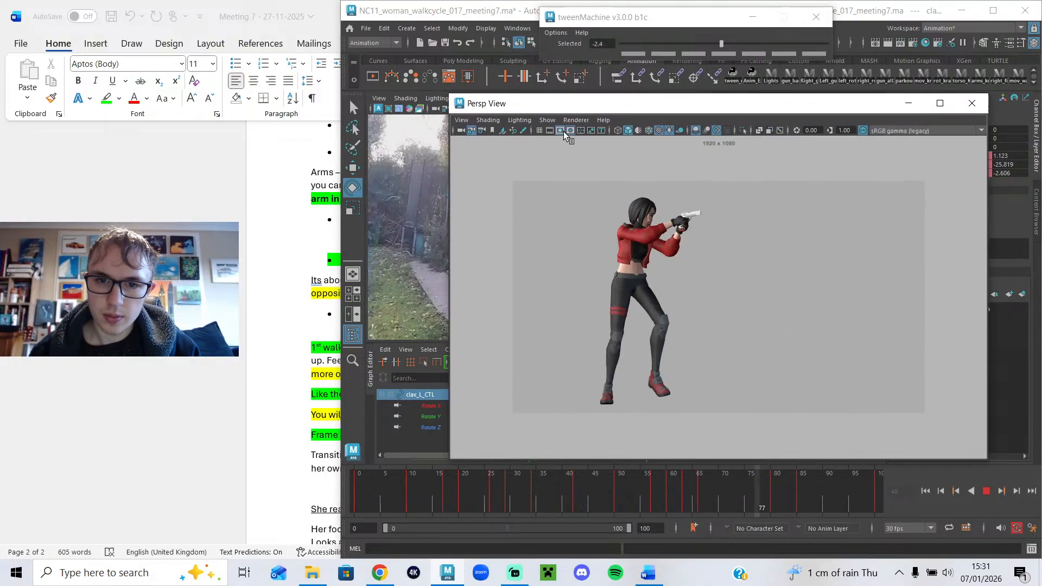
drag(564, 103, 269, 106)
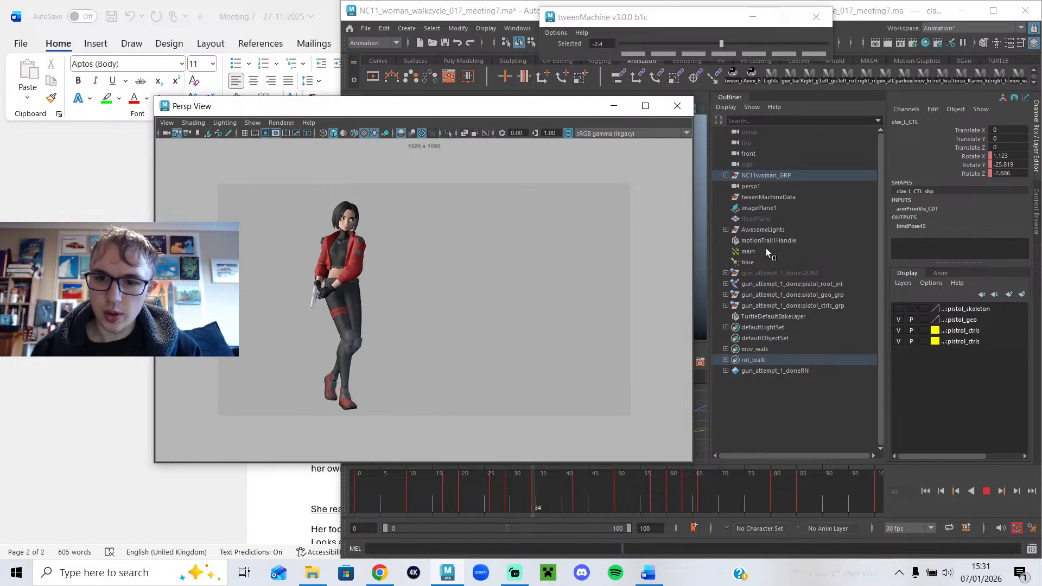
Unhide floorPlane and turn off the resolution gate in the Persp View window.
click(771, 220)
key(shift+h)
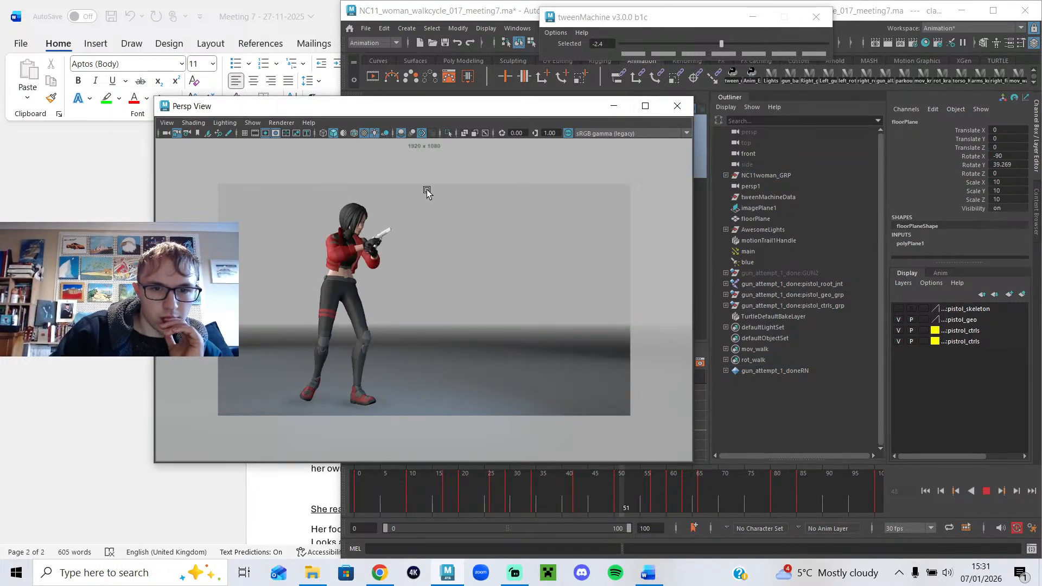
drag(430, 111, 546, 101)
click(382, 124)
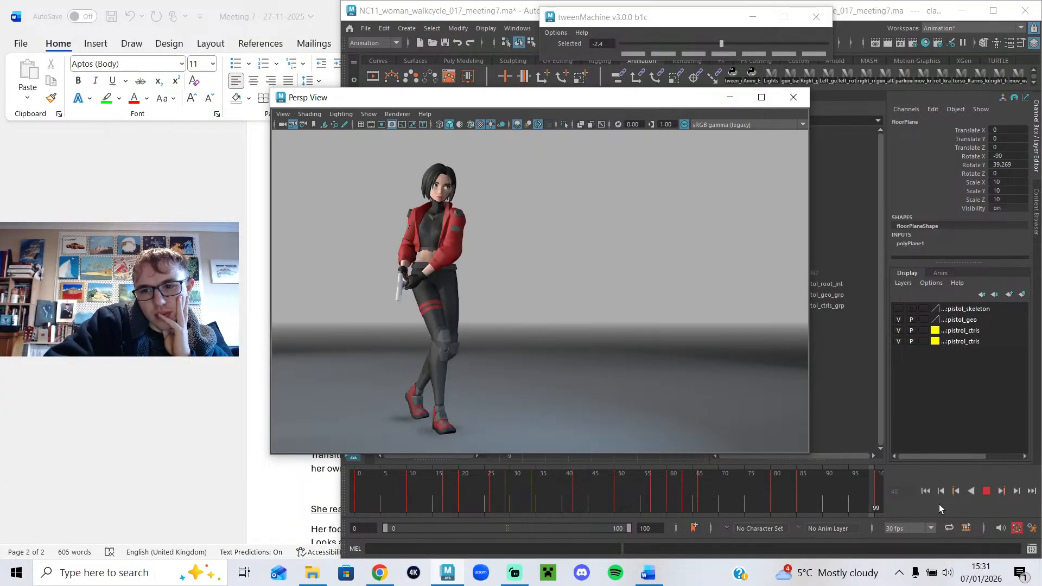
Stop playback and save the scene as NC11_woman_walkcycle_018_meeting7.ma.
click(989, 493)
click(368, 28)
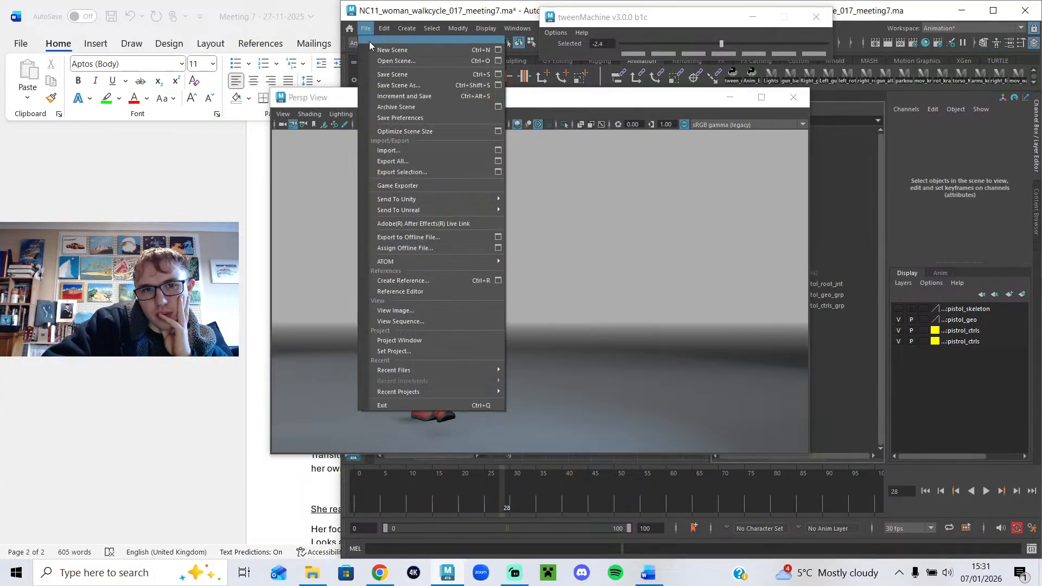
click(402, 85)
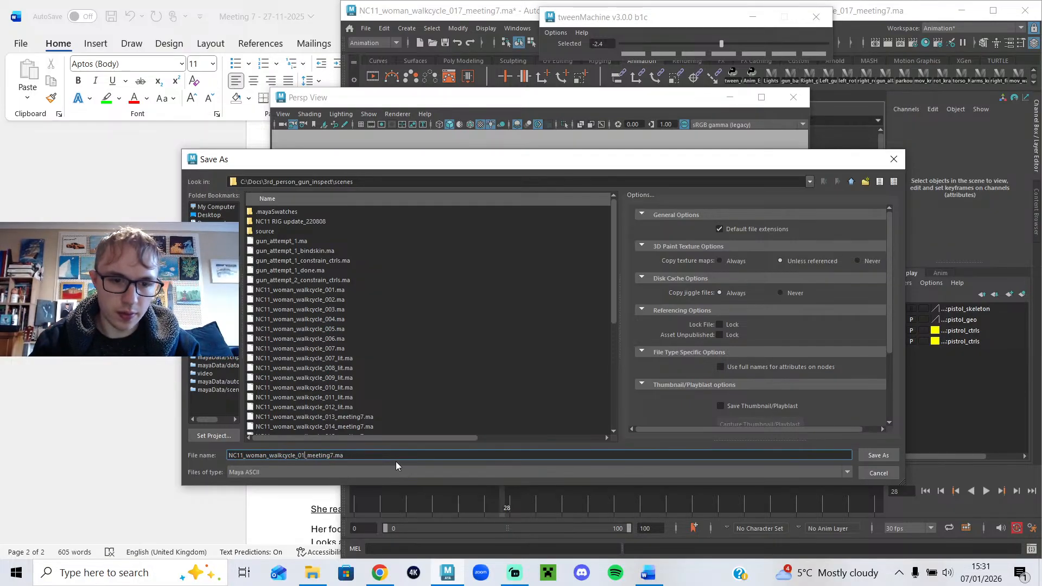
click(879, 457)
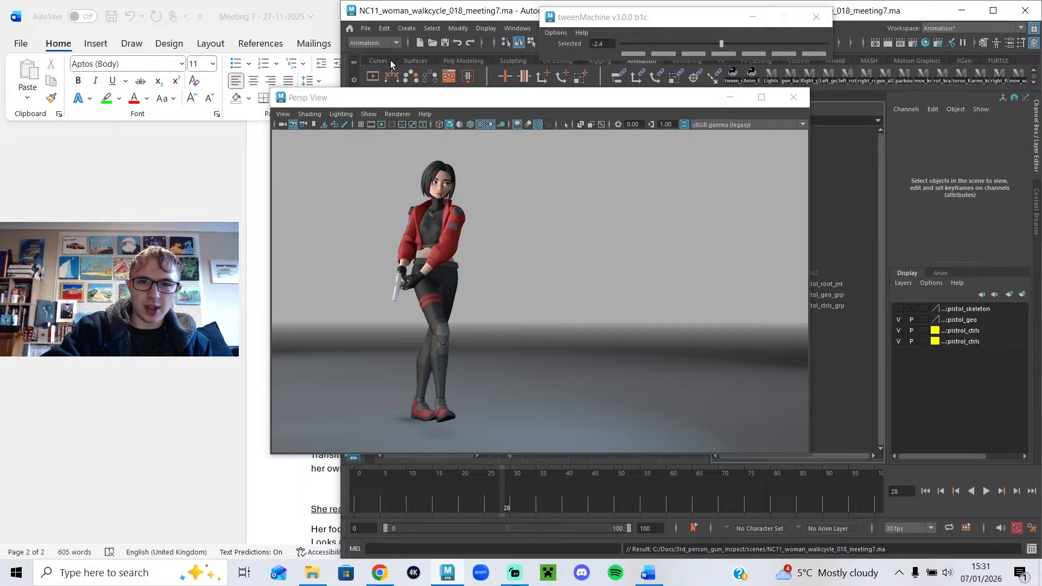
Open the previous scene version, NC11_woman_walkcycle_017_meeting7.ma.
click(367, 29)
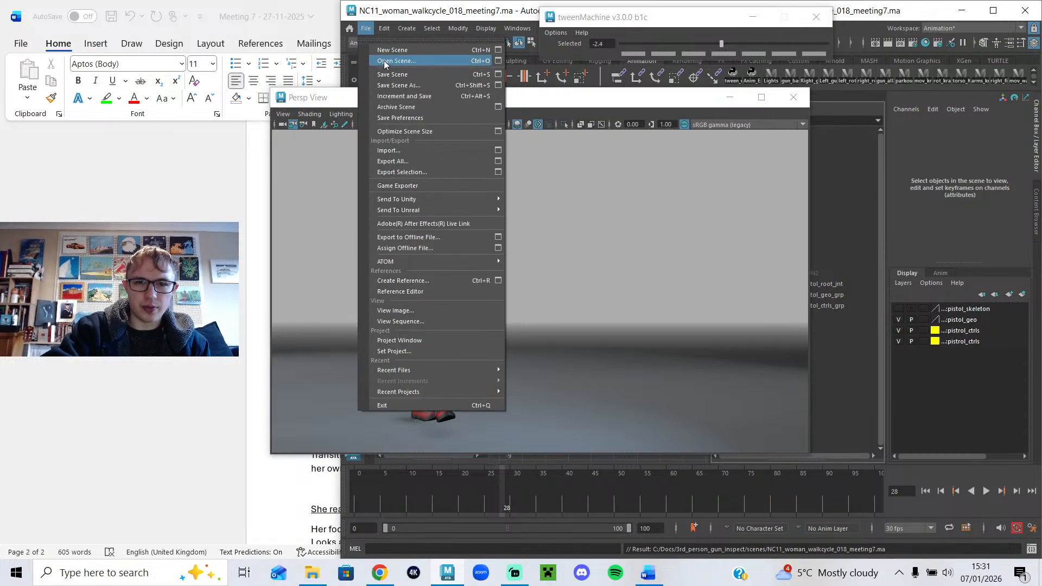
click(385, 59)
scroll(340, 363, down, 6)
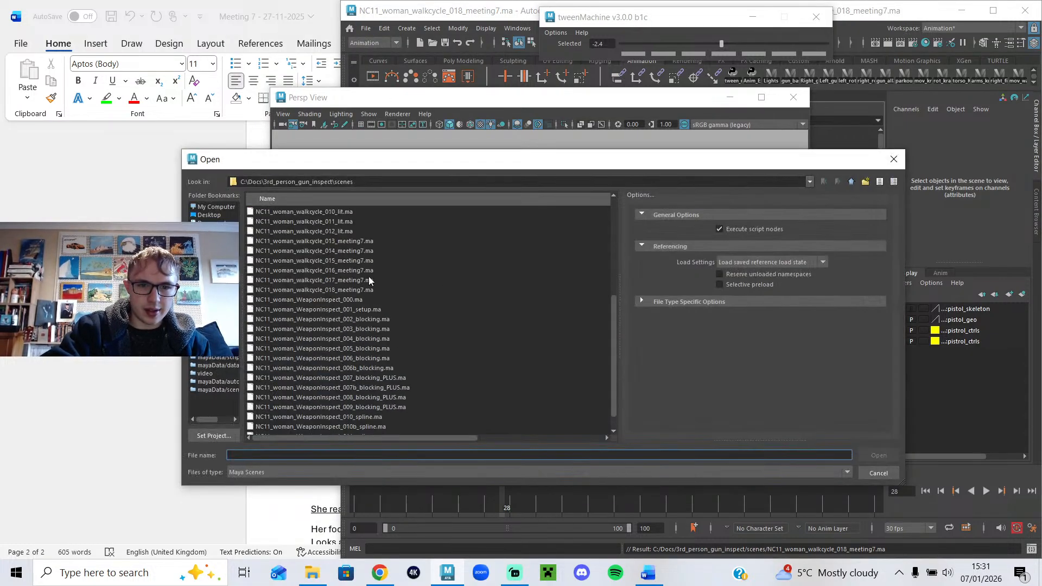
click(369, 280)
click(878, 456)
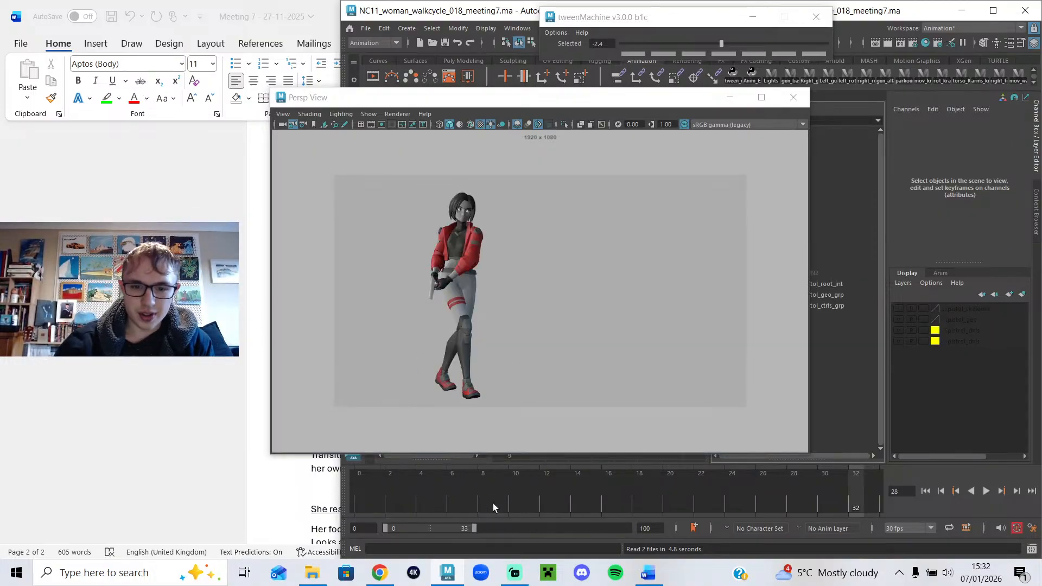
Extend the playback range to frame 100 and play the previous version's animation.
drag(476, 529, 867, 521)
key(alt+v)
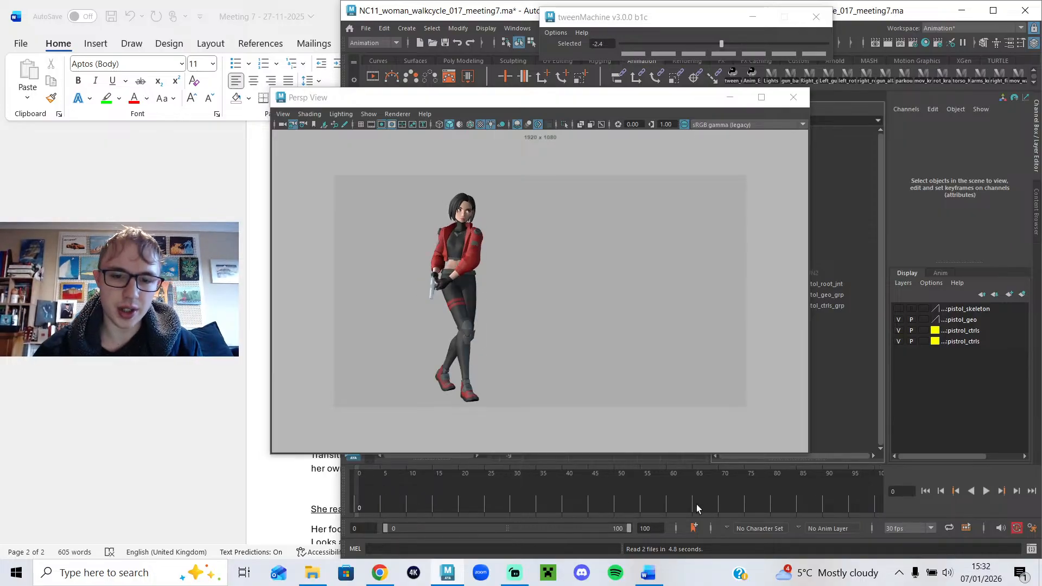
click(986, 492)
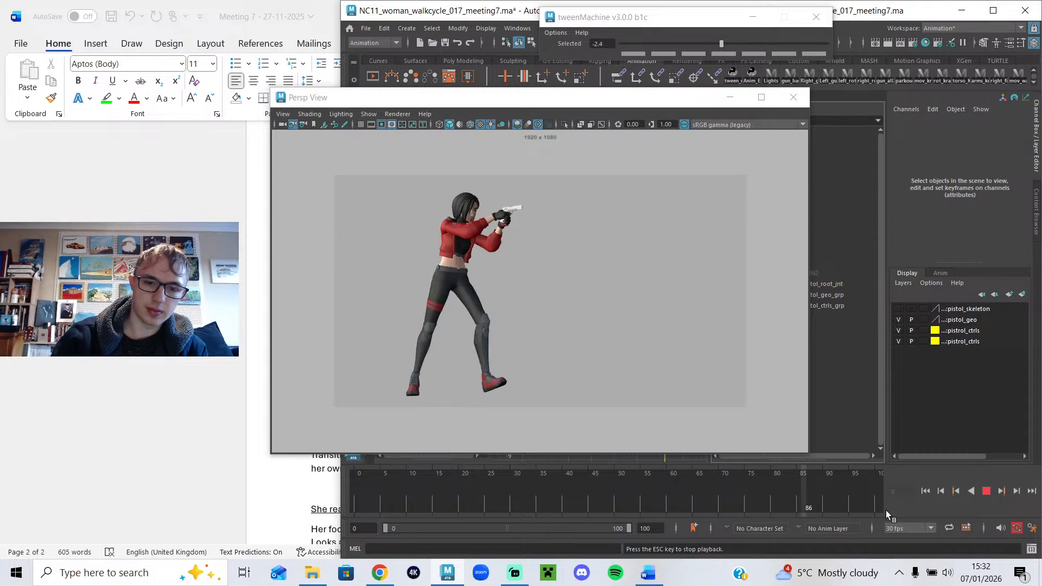
Switch to File Explorer, view the drives under This PC, and minimise the window.
click(312, 573)
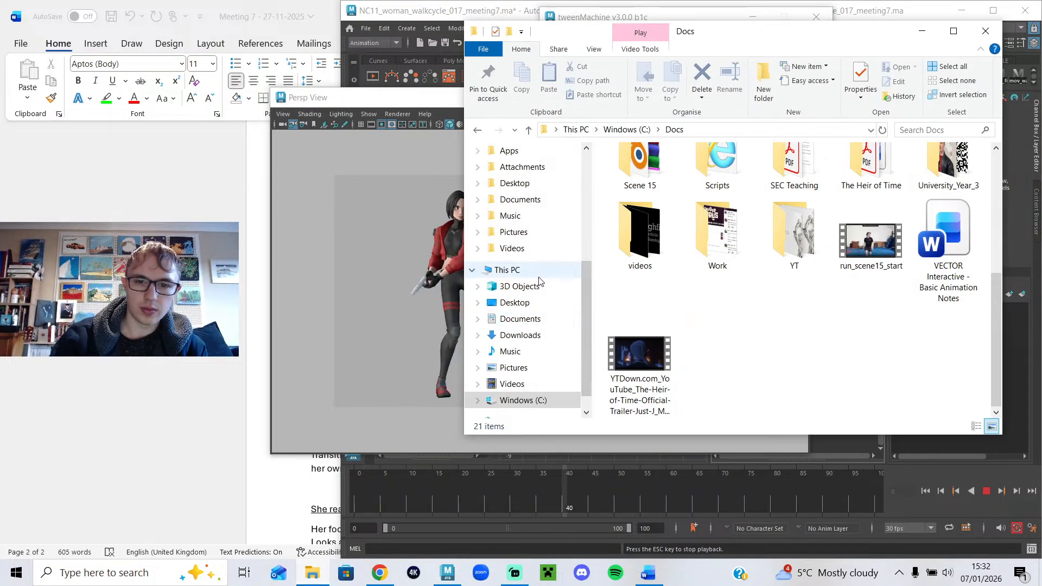
click(507, 270)
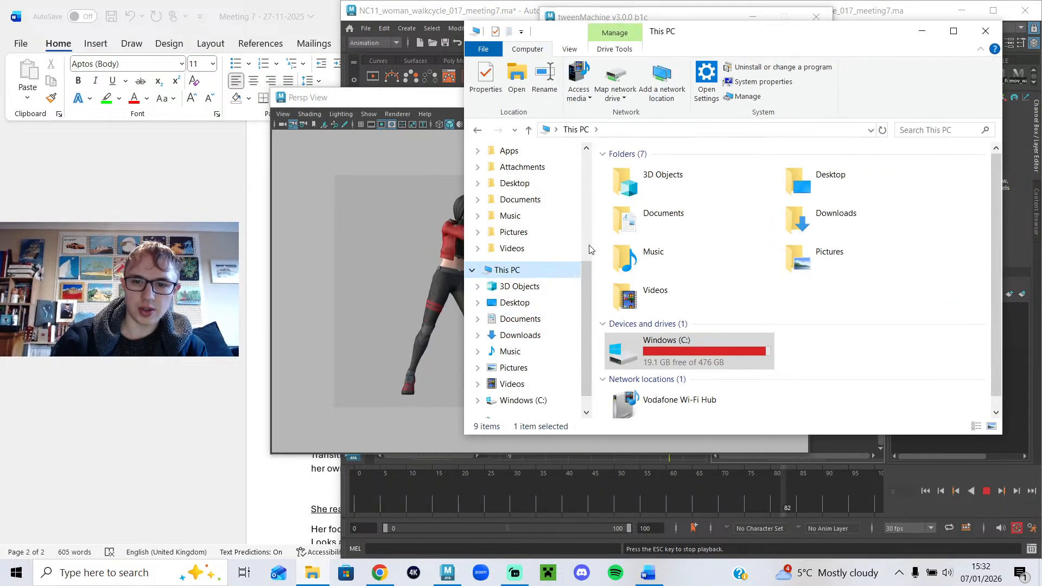
click(922, 30)
Restrict playback to frames 34–66, review the gun-raising motion and stop at frame 45.
click(985, 491)
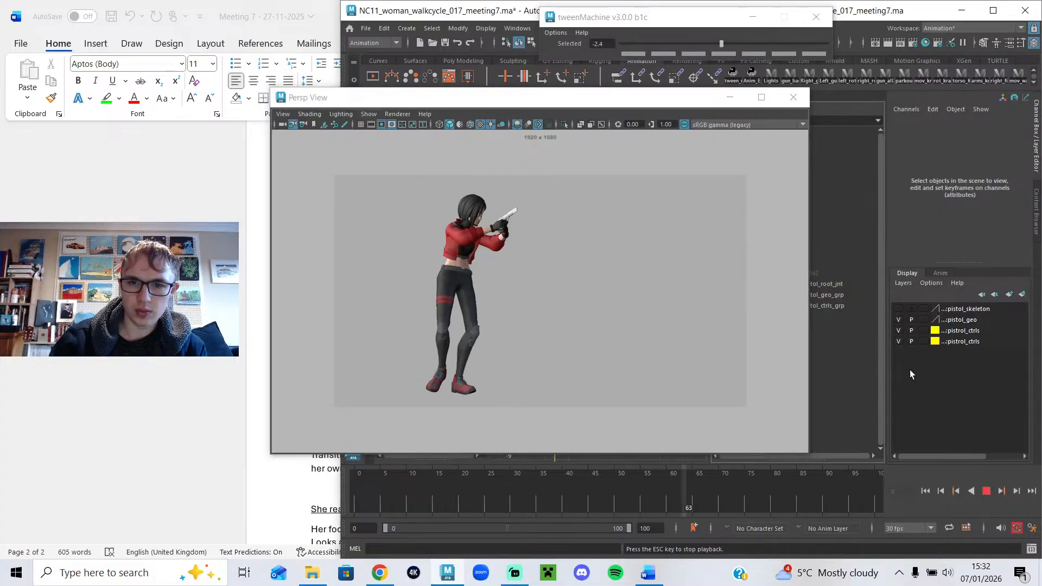
drag(653, 100, 534, 113)
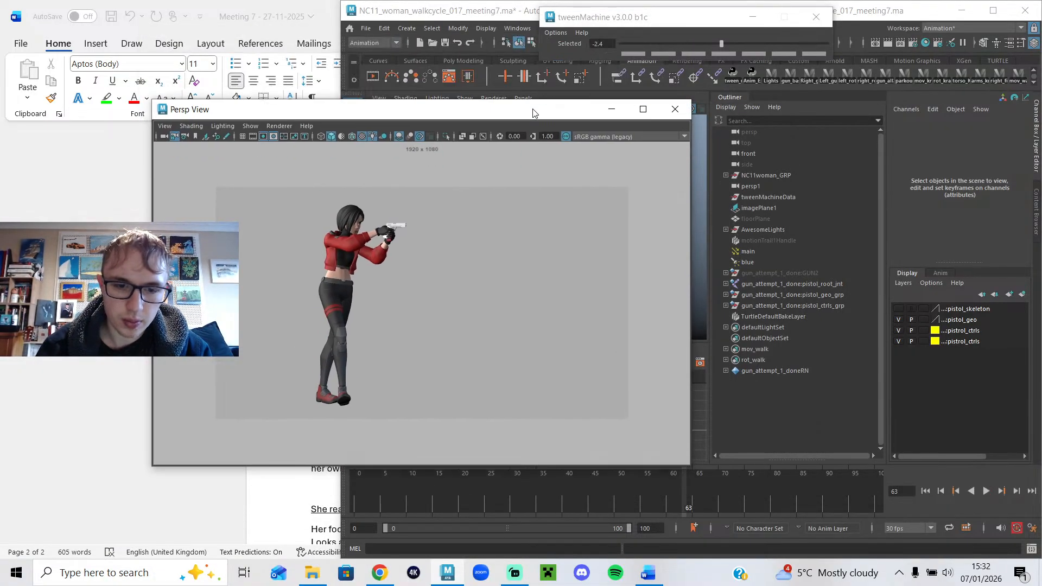
double_click(398, 528)
drag(396, 530, 513, 526)
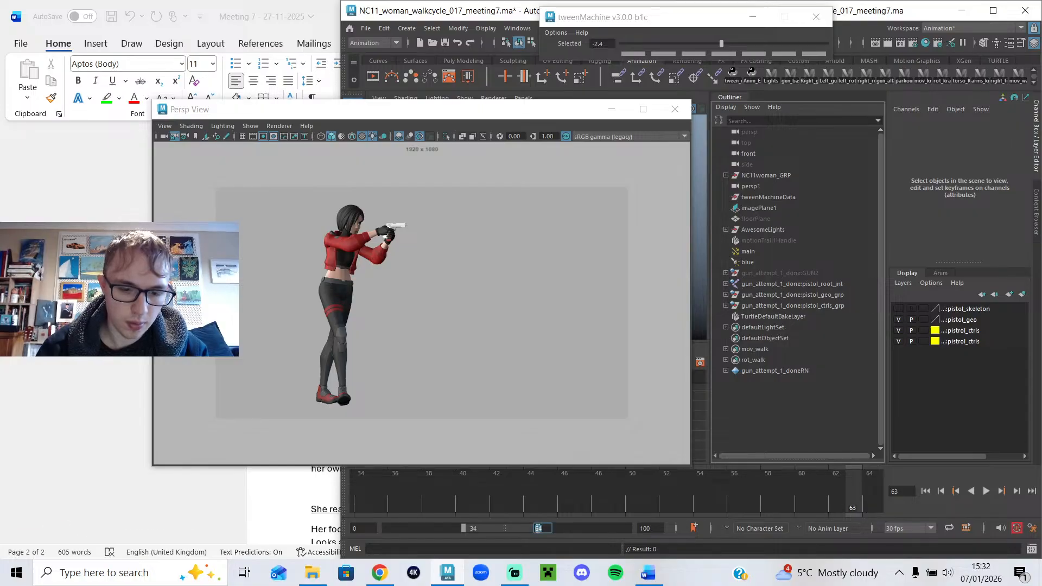
click(986, 491)
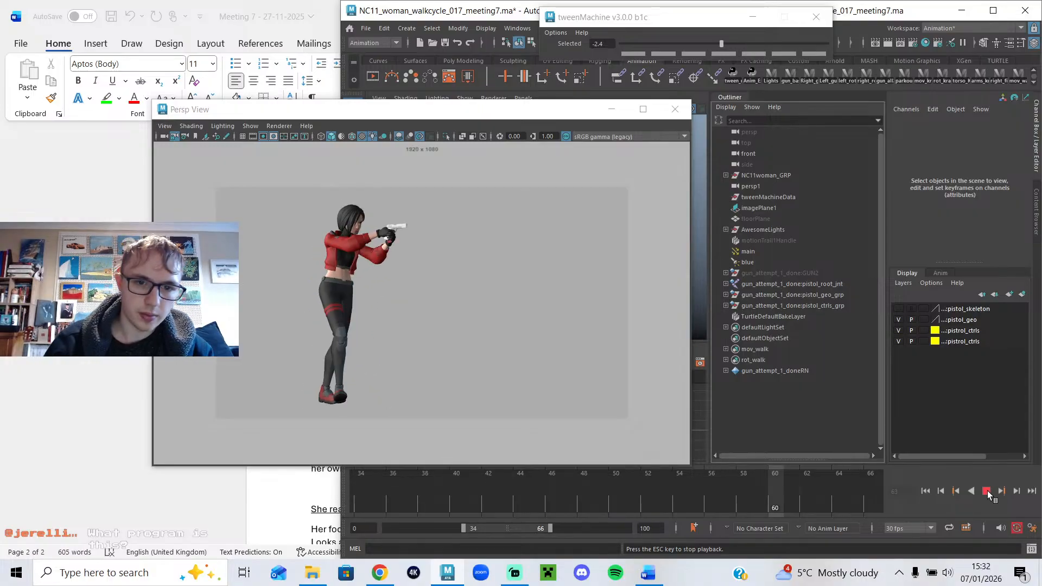
click(988, 491)
click(552, 490)
click(638, 507)
drag(720, 538, 542, 423)
Open NC11_woman_walkcycle_018_meeting7.ma without saving the changes to version 017.
click(366, 28)
click(379, 57)
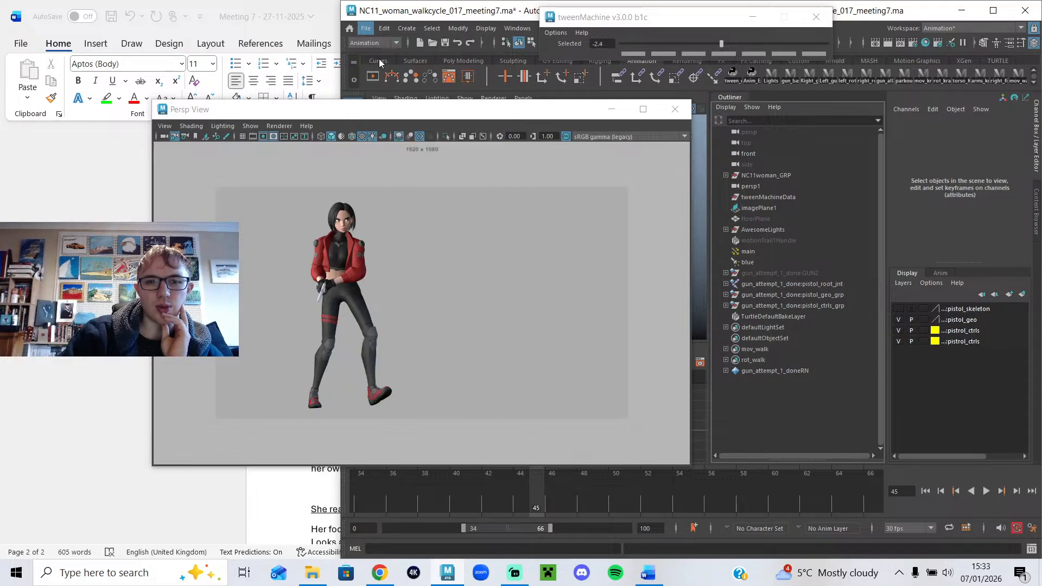
scroll(360, 396, down, 4)
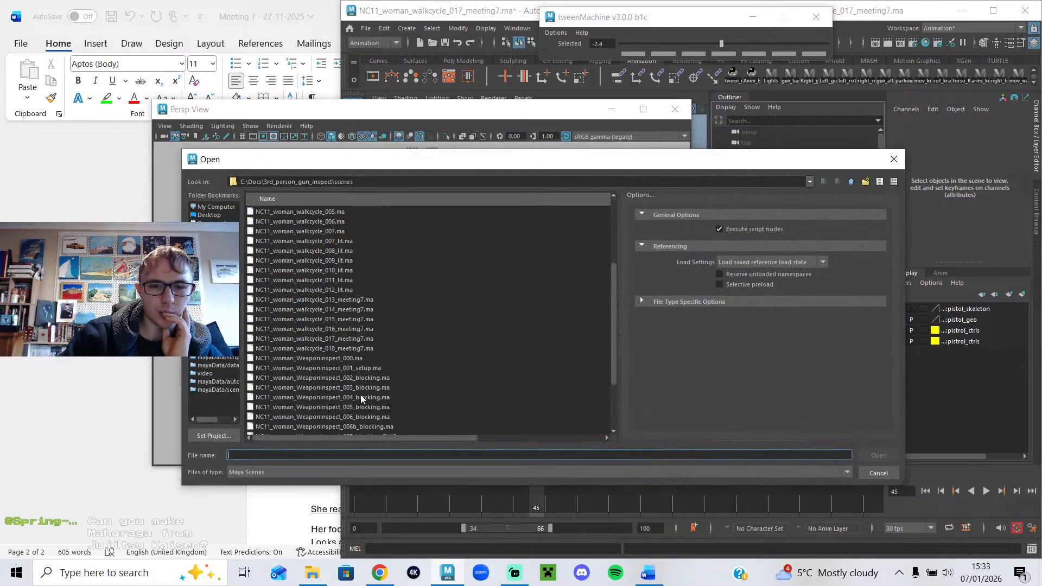
click(372, 351)
click(868, 455)
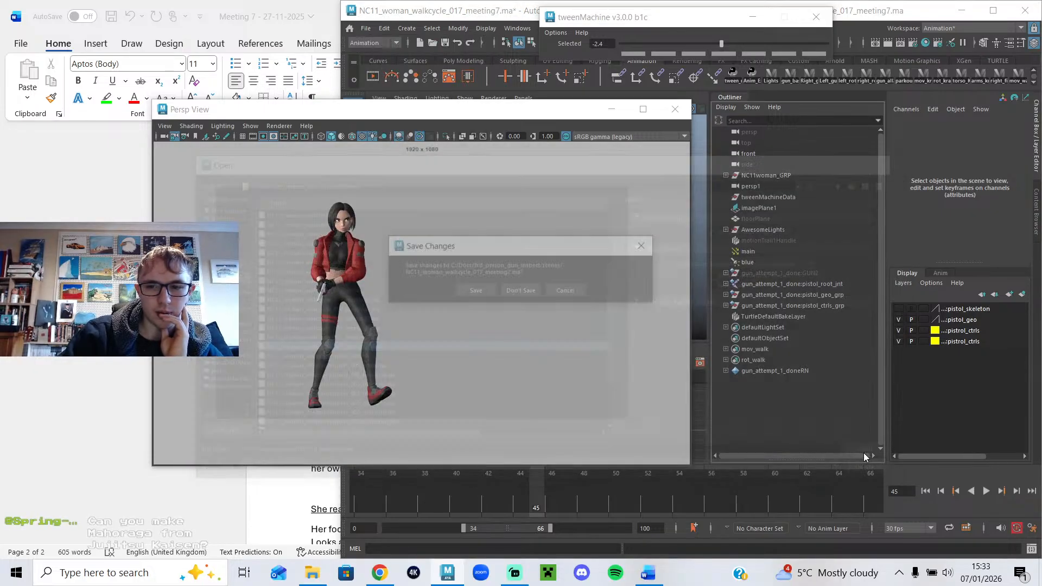
click(521, 291)
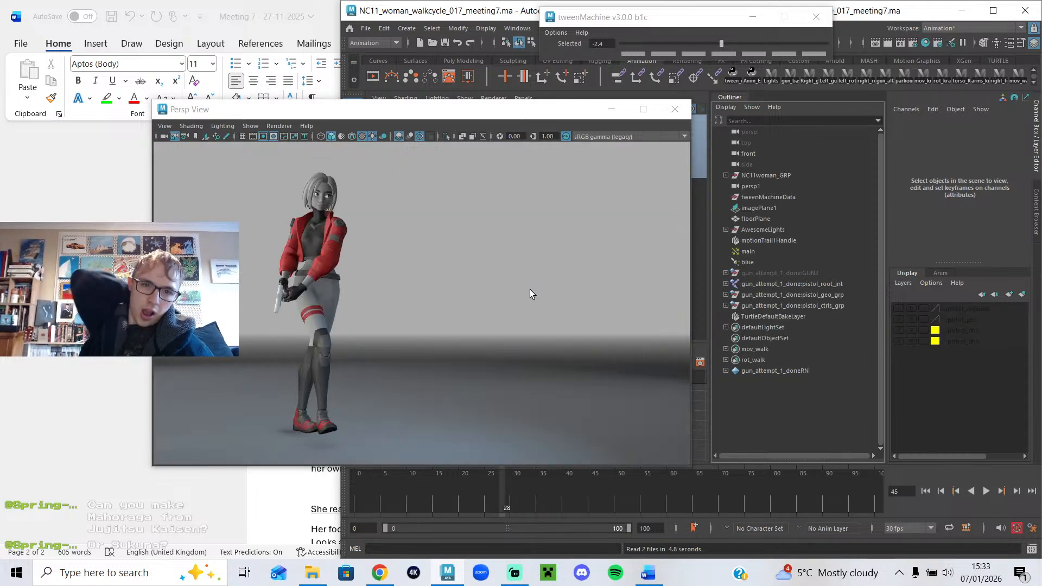
At frame 42, minimise the Persp View window and select the pistol control and the left hand IK control in the main viewport.
mouse_move(522, 505)
mouse_down()
mouse_move(624, 511)
mouse_move(532, 509)
mouse_move(575, 508)
mouse_up()
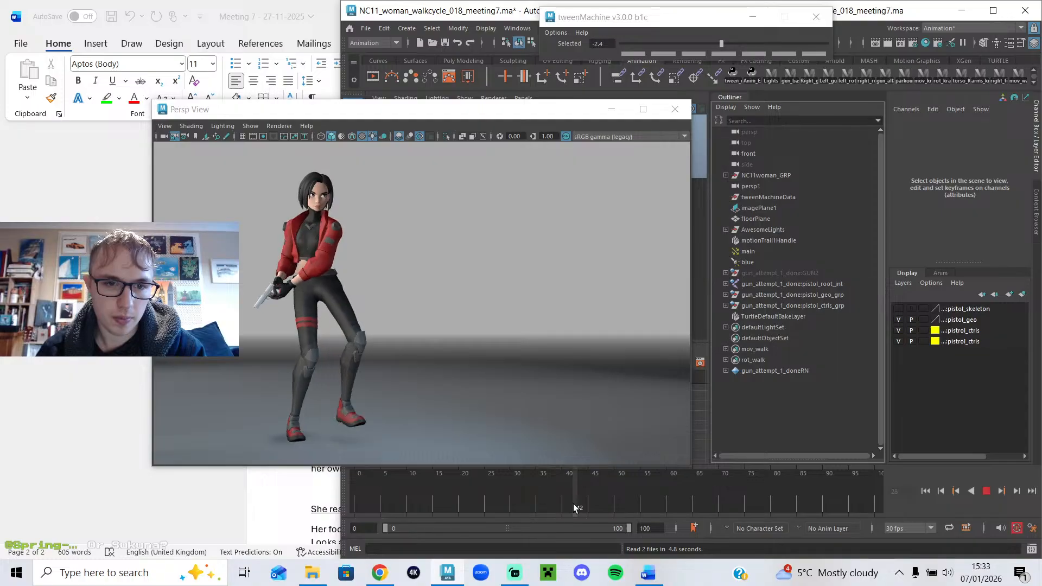
click(605, 104)
alt+right_drag(543, 201, 521, 281)
alt+middle_drag(521, 281, 535, 180)
alt+drag(428, 304, 465, 294)
key(alt+1)
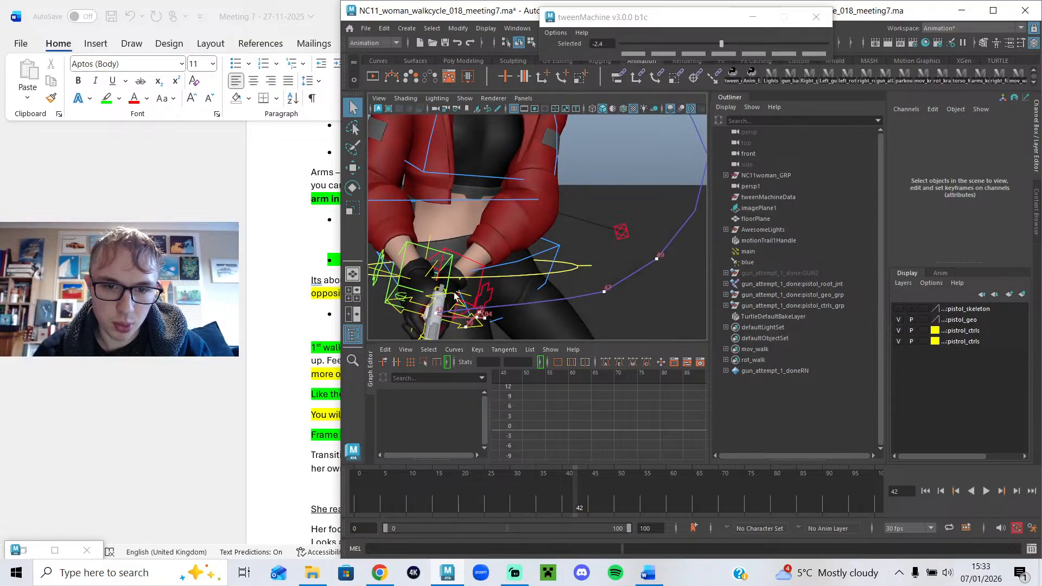
click(455, 295)
click(486, 303)
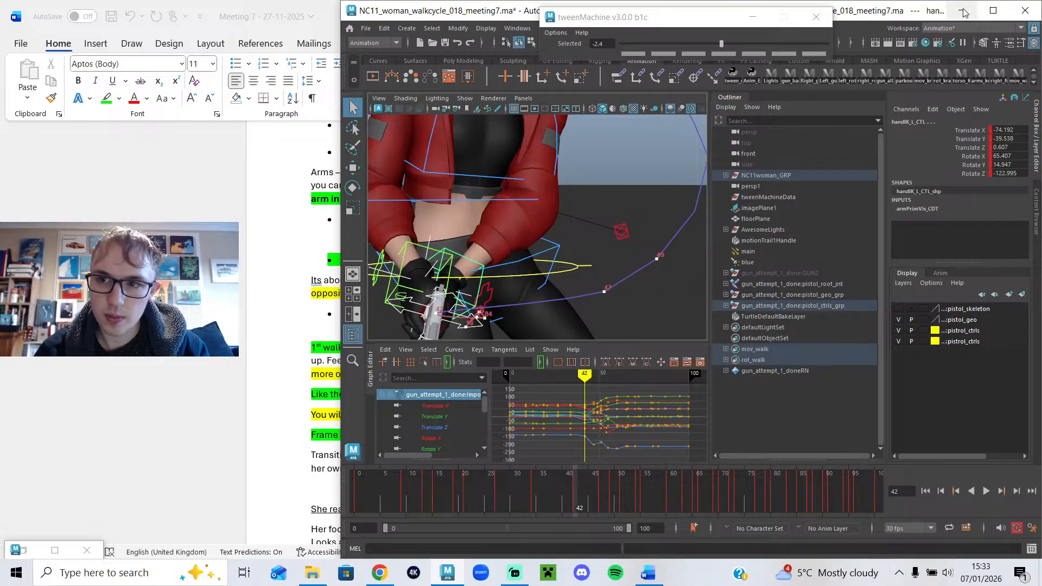
Maximise the Maya window, enlarge the Graph Editor, and hide the rig controls in the viewport.
click(993, 10)
drag(526, 342, 525, 263)
alt+middle_drag(453, 365, 510, 376)
scroll(421, 222, down, 7)
key(alt+1)
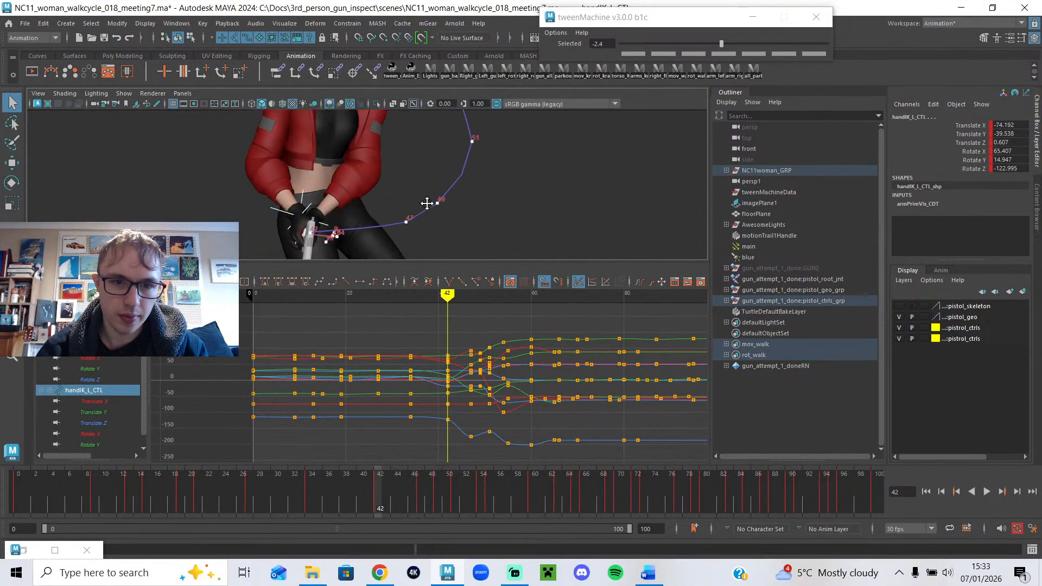
At frame 42, rotate the pistol and left hand IK controls together to refine the hold before the gun rises.
alt+middle_drag(423, 258, 490, 235)
drag(405, 293, 447, 299)
key(e)
drag(425, 218, 378, 198)
key(w)
mouse_move(428, 308)
mouse_down()
mouse_move(407, 308)
mouse_move(485, 308)
mouse_move(376, 307)
mouse_up()
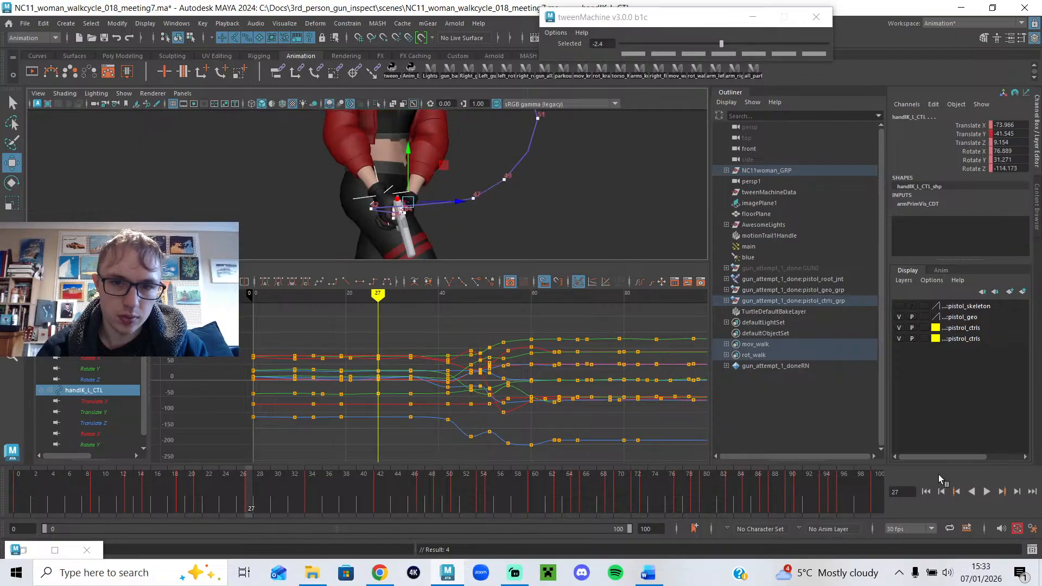
Play back the walk and gun-aim animation, scrub through the gun-raising frames and stop at frame 55.
click(987, 492)
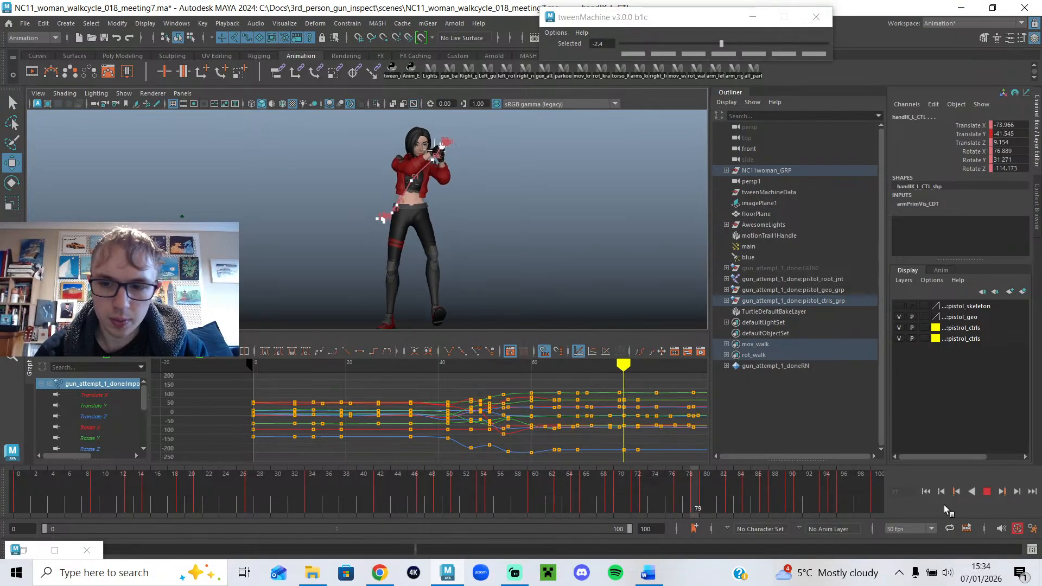
click(588, 482)
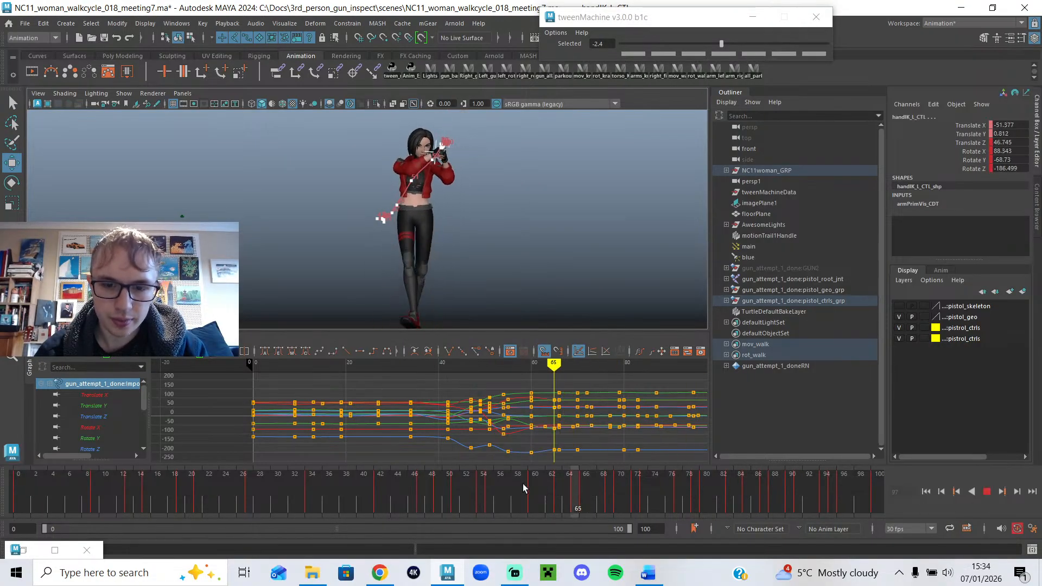
drag(550, 489, 413, 484)
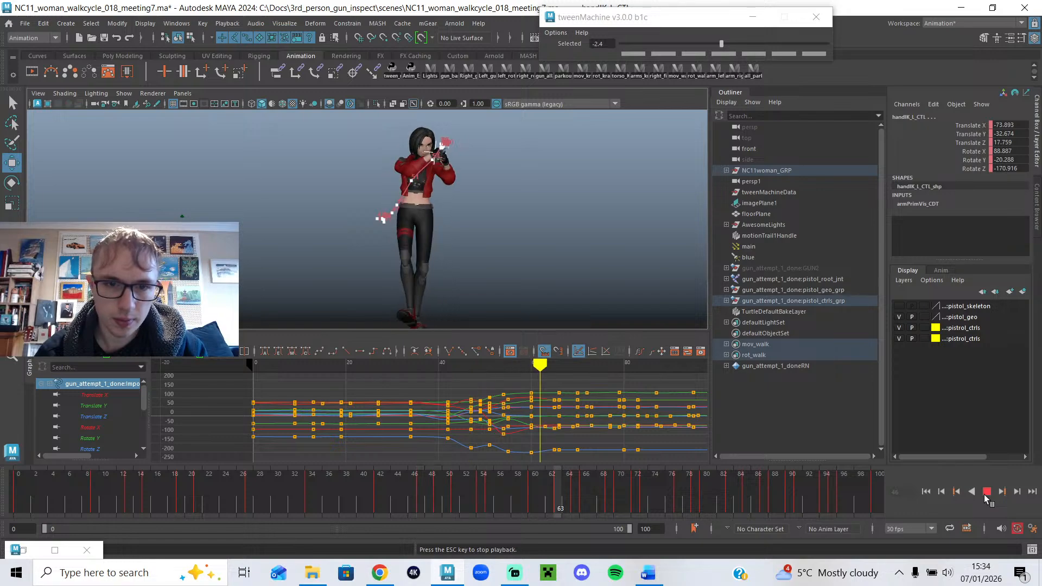
drag(565, 491, 491, 494)
Show the rig controls and select the pistol control and the left hand IK control at frame 55.
scroll(465, 168, up, 5)
alt+middle_drag(465, 167, 425, 258)
scroll(425, 257, up, 5)
key(alt+1)
click(604, 286)
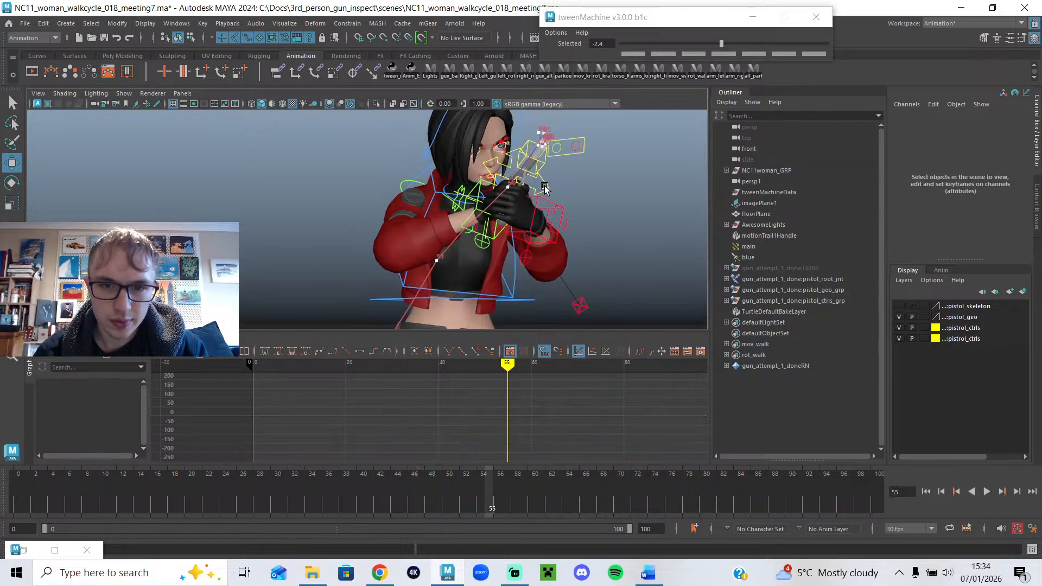
click(547, 198)
click(545, 199)
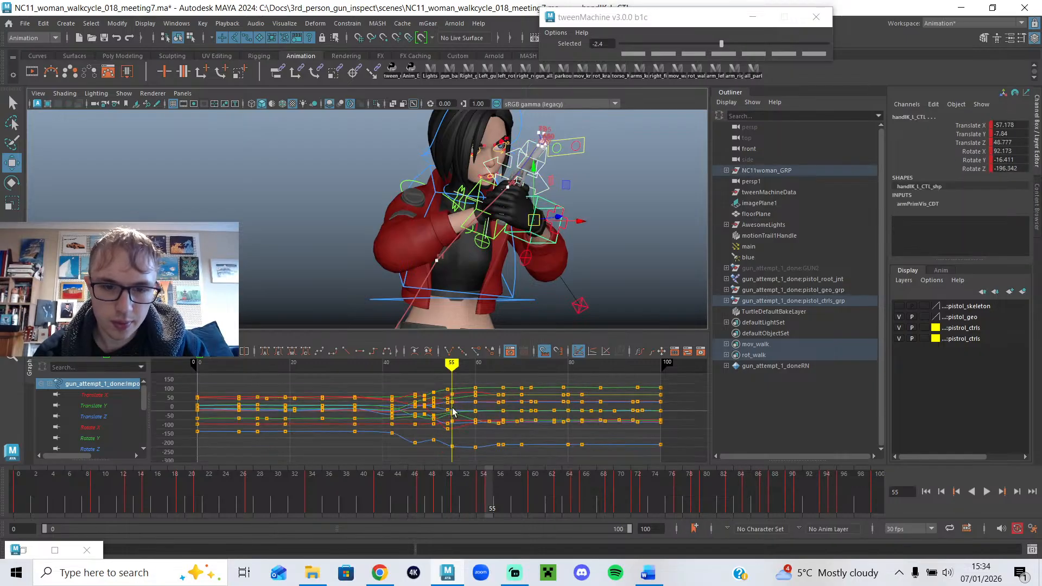
Retime the pistol and left hand keys from frame 55 to frame 53.
scroll(459, 409, up, 4)
scroll(471, 404, down, 3)
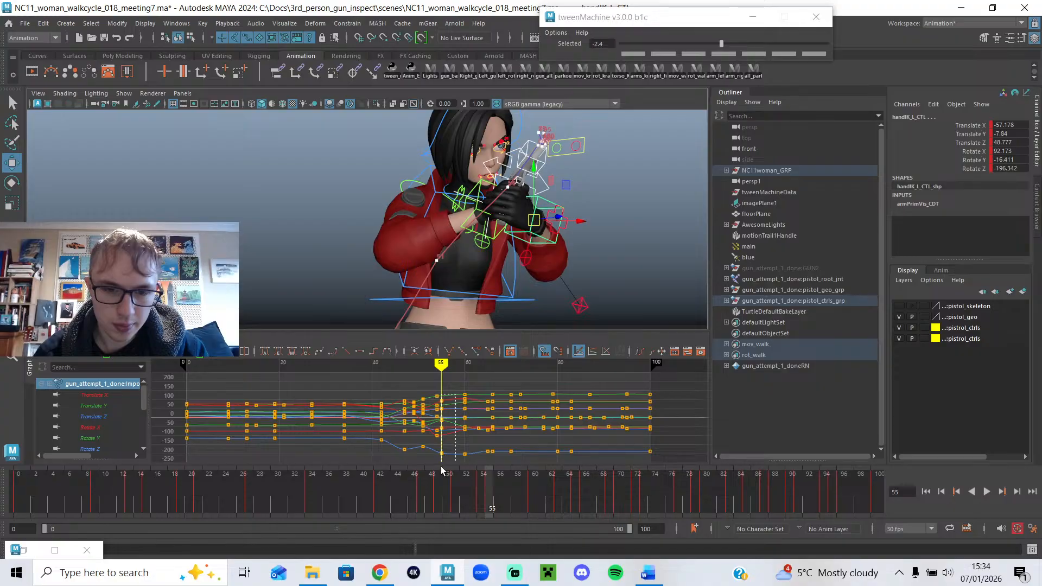
drag(439, 409, 438, 408)
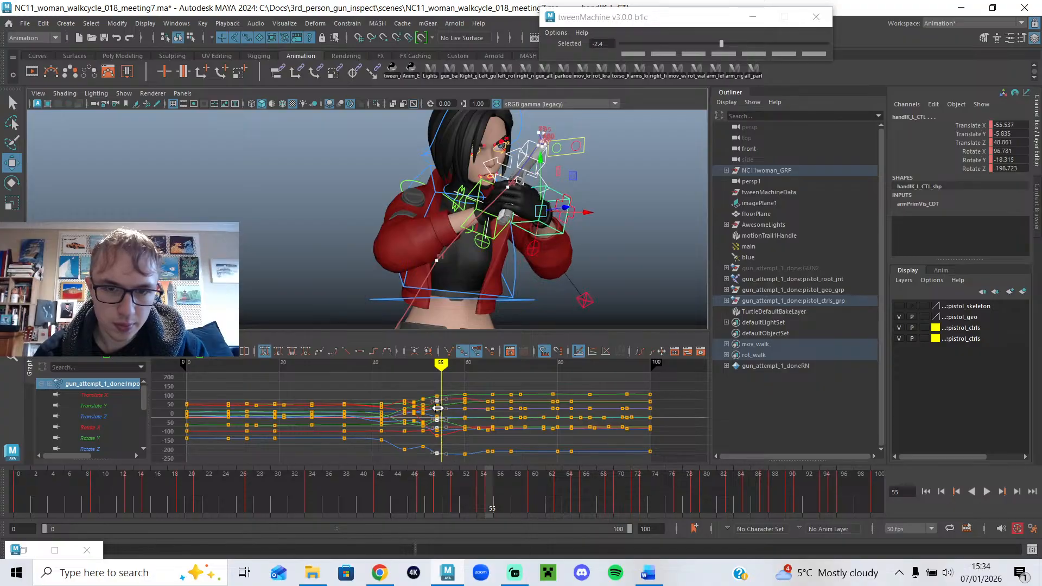
alt+drag(504, 278, 492, 229)
drag(441, 369, 431, 370)
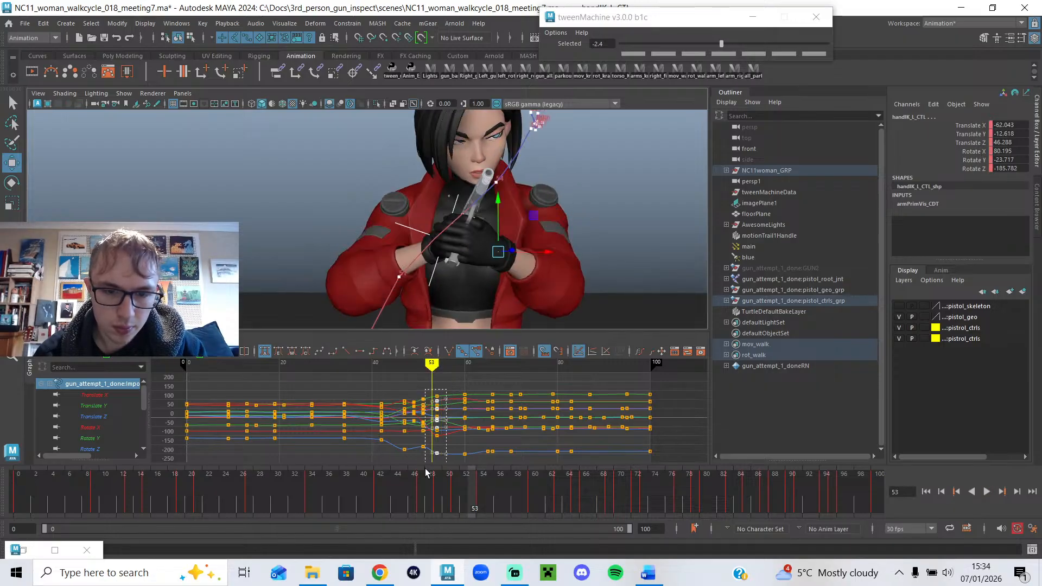
drag(432, 409, 433, 409)
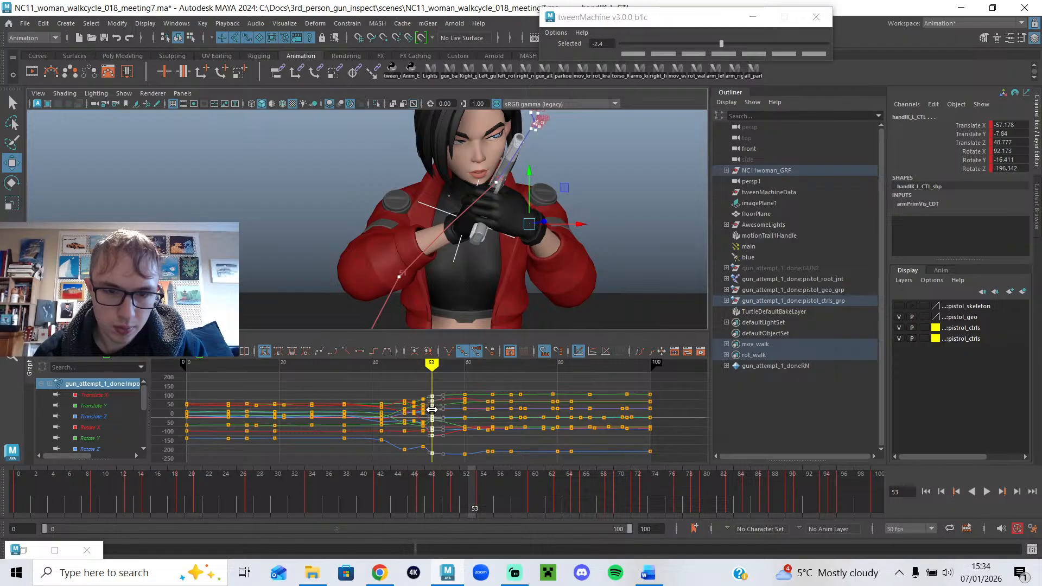
Scrub to frame 58 and play back the gun-raising motion to review its timing.
drag(432, 371, 457, 386)
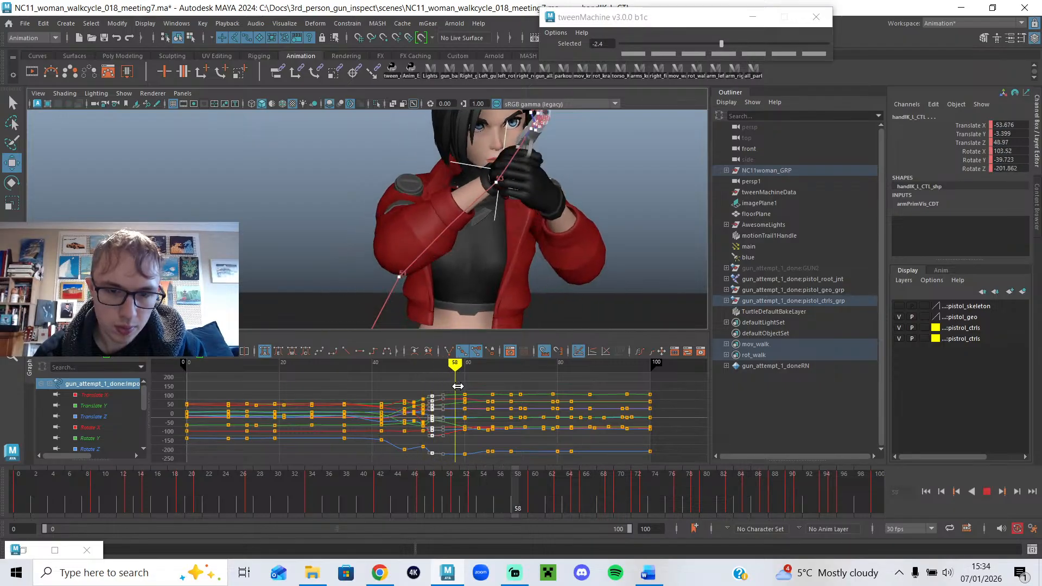
click(986, 492)
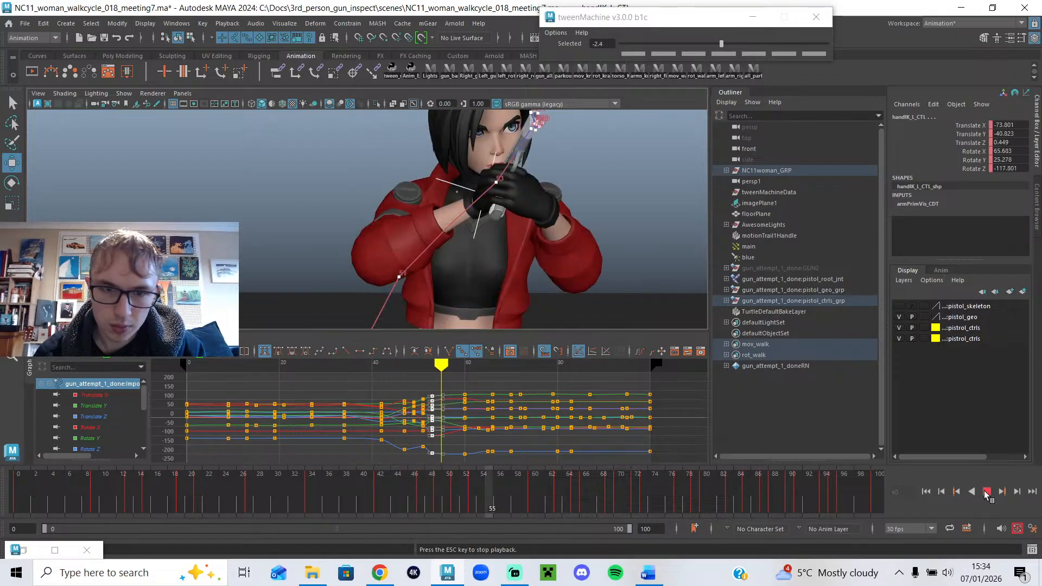
click(987, 492)
Shift the pistol and left hand controls along X at frames 51 and 53, giving the hand Translate X values of -65.674 and -55.325.
mouse_move(434, 374)
mouse_down()
mouse_move(414, 378)
mouse_move(423, 384)
mouse_up()
scroll(434, 291, down, 2)
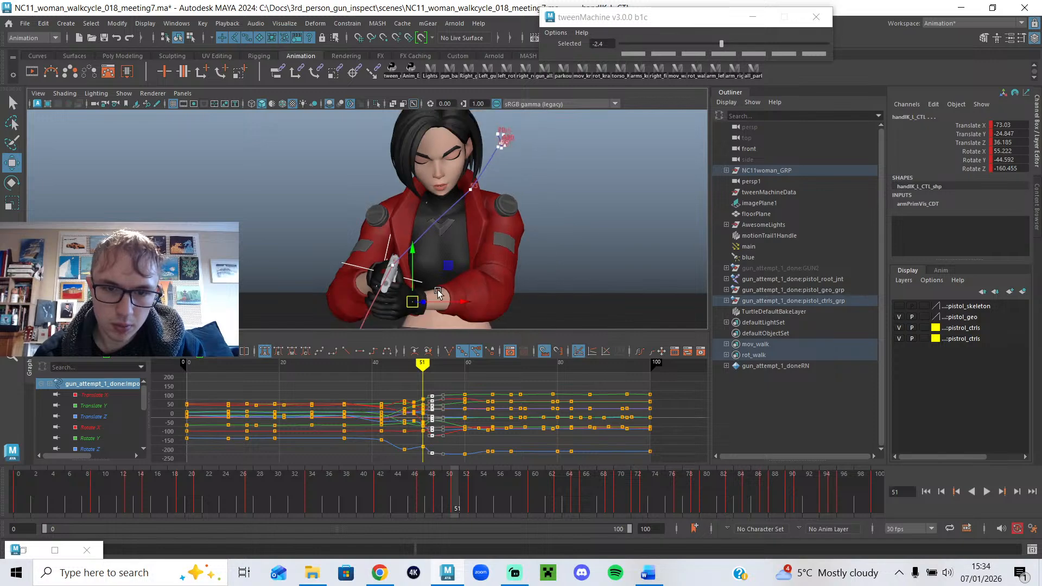
alt+middle_drag(434, 292, 434, 284)
drag(429, 296, 454, 298)
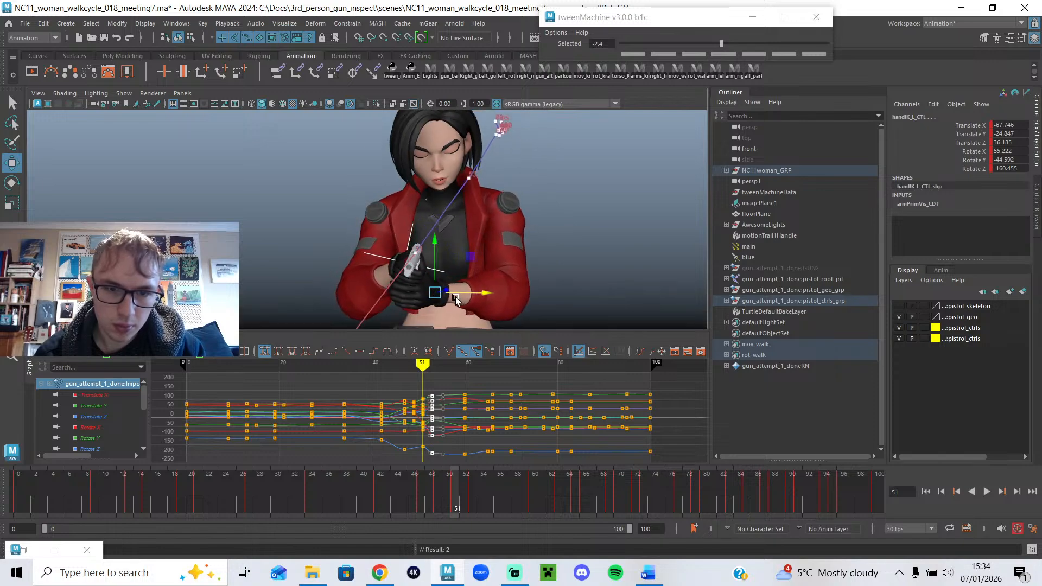
alt+right_drag(455, 298, 435, 298)
drag(439, 487, 464, 482)
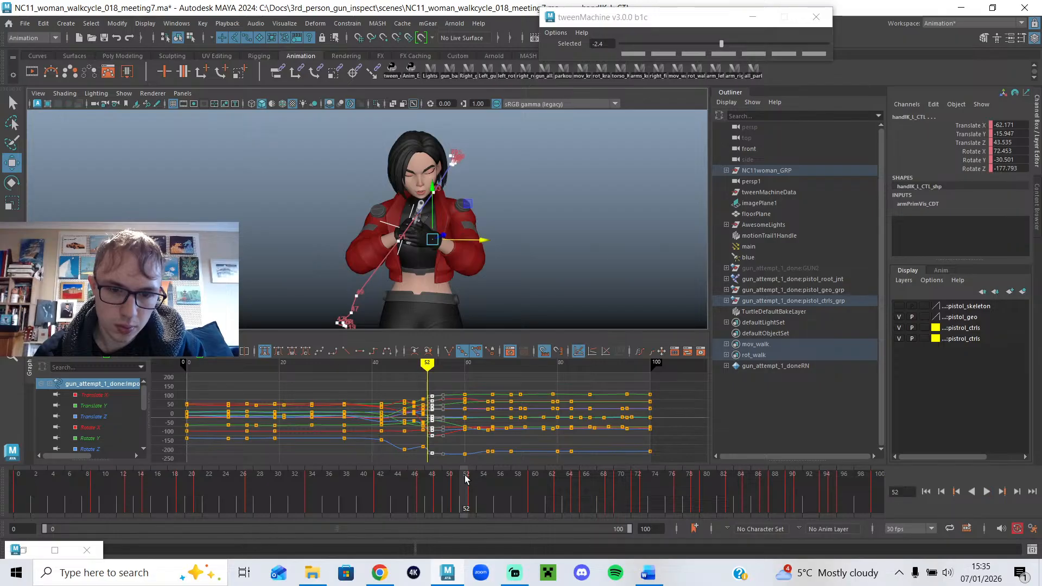
click(455, 482)
drag(451, 275, 454, 274)
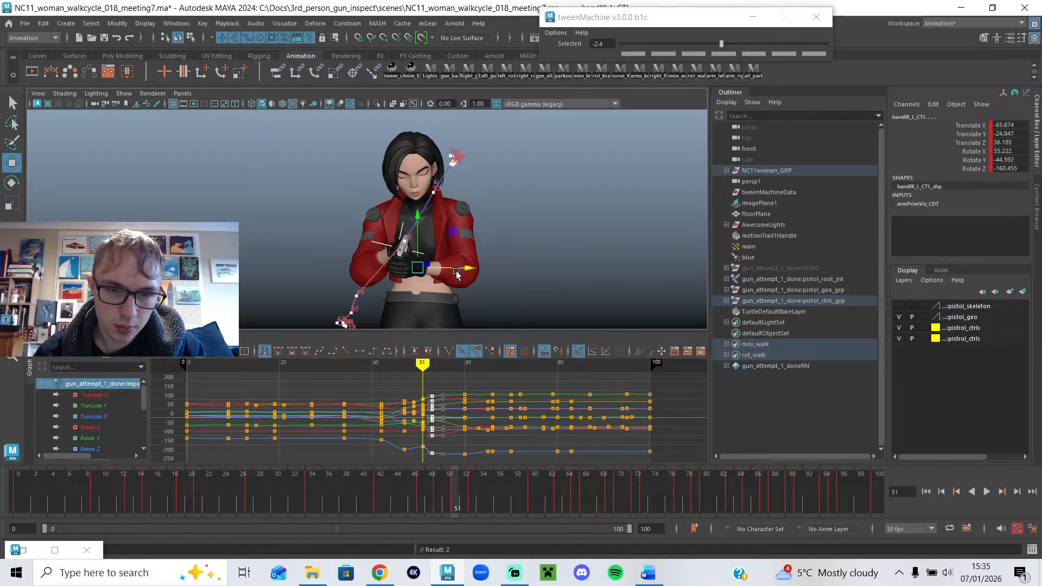
drag(464, 484, 470, 486)
mouse_move(477, 214)
mouse_down()
mouse_move(436, 264)
mouse_move(472, 268)
mouse_up()
At frame 49, select only the left hand IK control and lower it toward the pistol grip.
drag(431, 366, 414, 366)
alt+middle_drag(425, 280, 427, 273)
scroll(429, 275, up, 5)
click(502, 251)
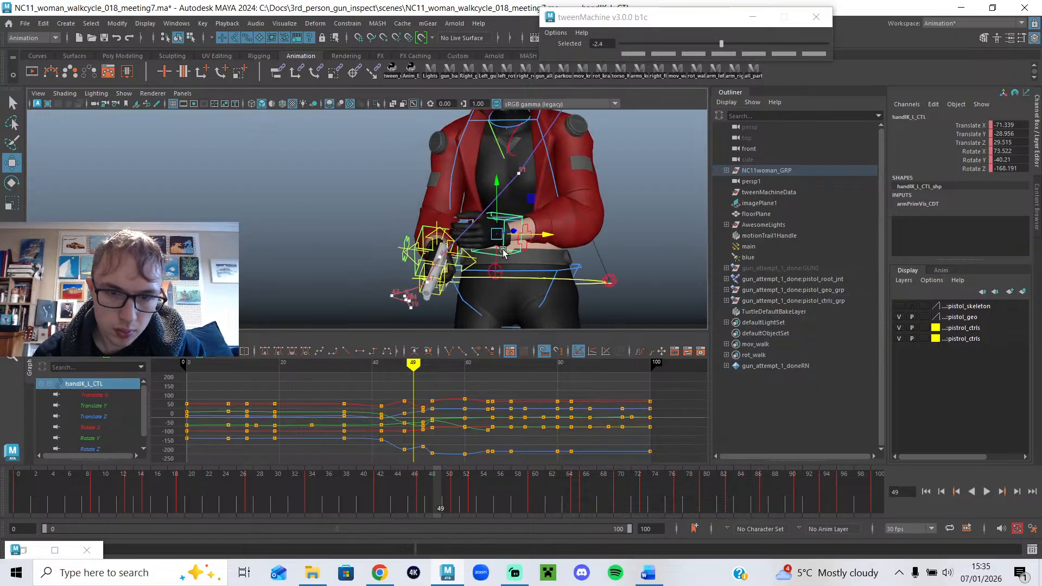
drag(497, 236, 488, 255)
key(alt+1)
key(ctrl+z)
Select the floor plane and hide it.
click(555, 249)
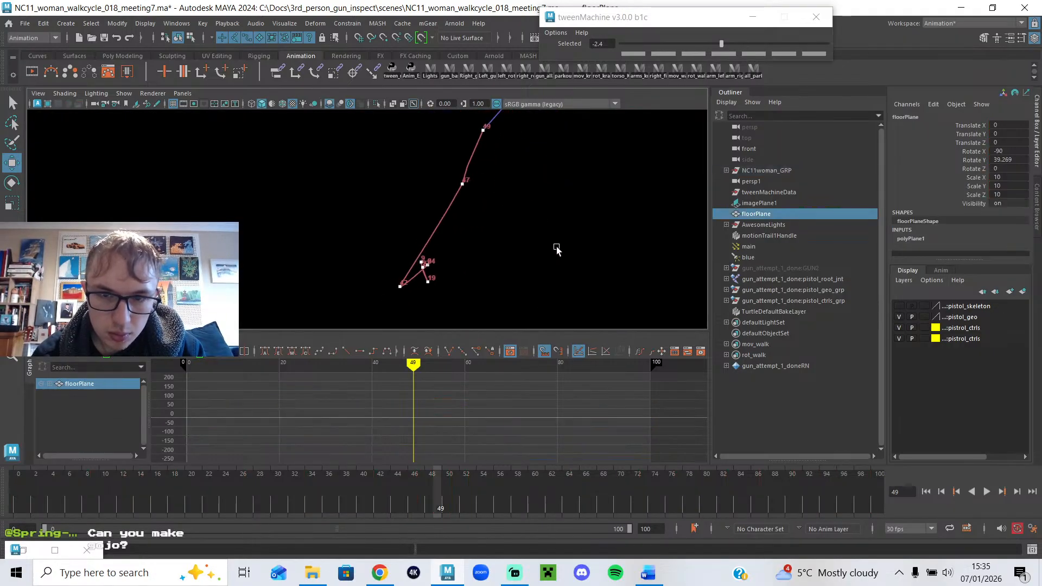
key(h)
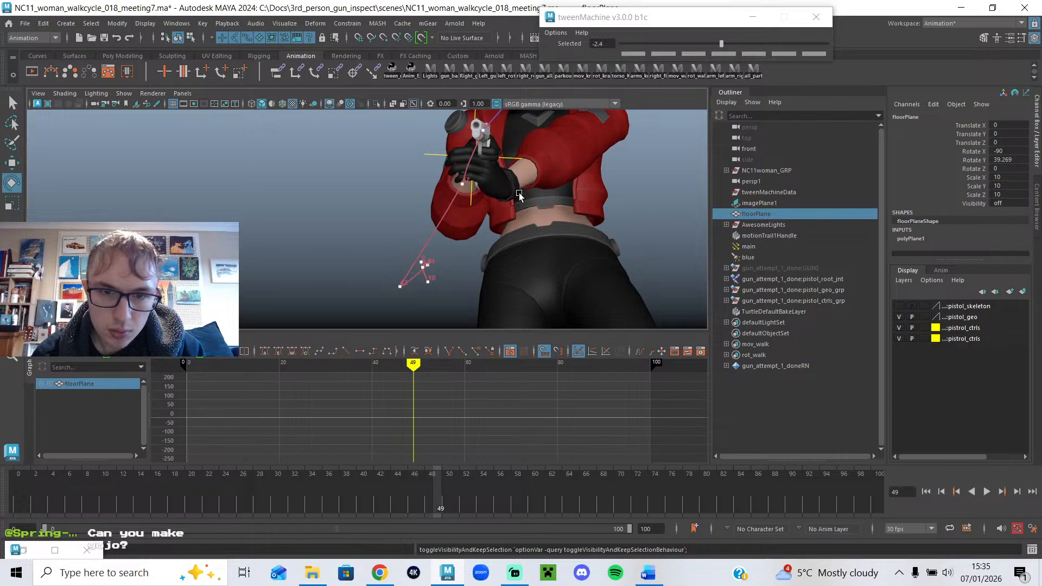
Reselect the left hand IK control and apply the Euler Filter to its animation curves.
click(518, 191)
key(e)
click(513, 184)
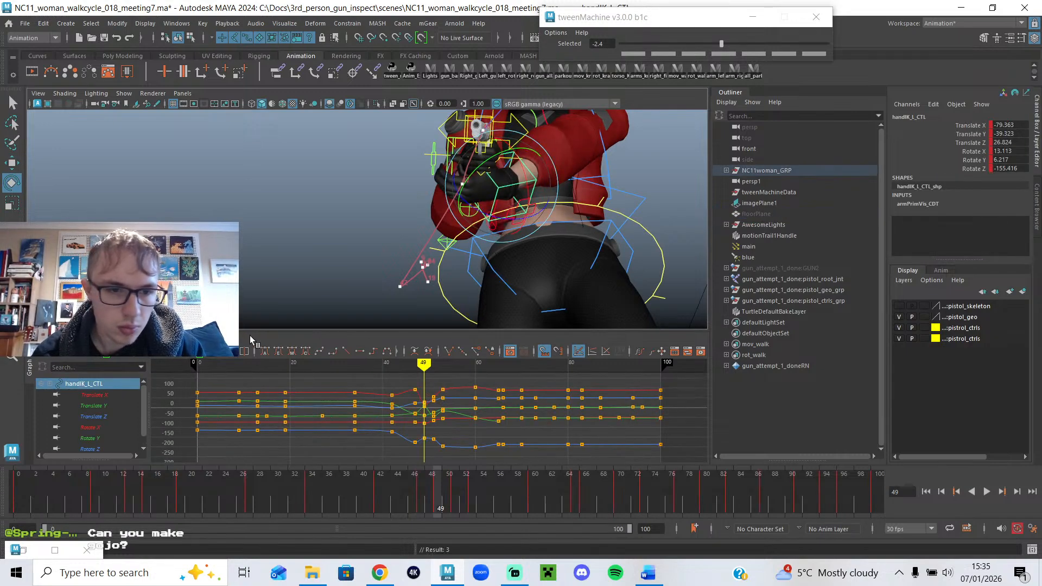
click(114, 339)
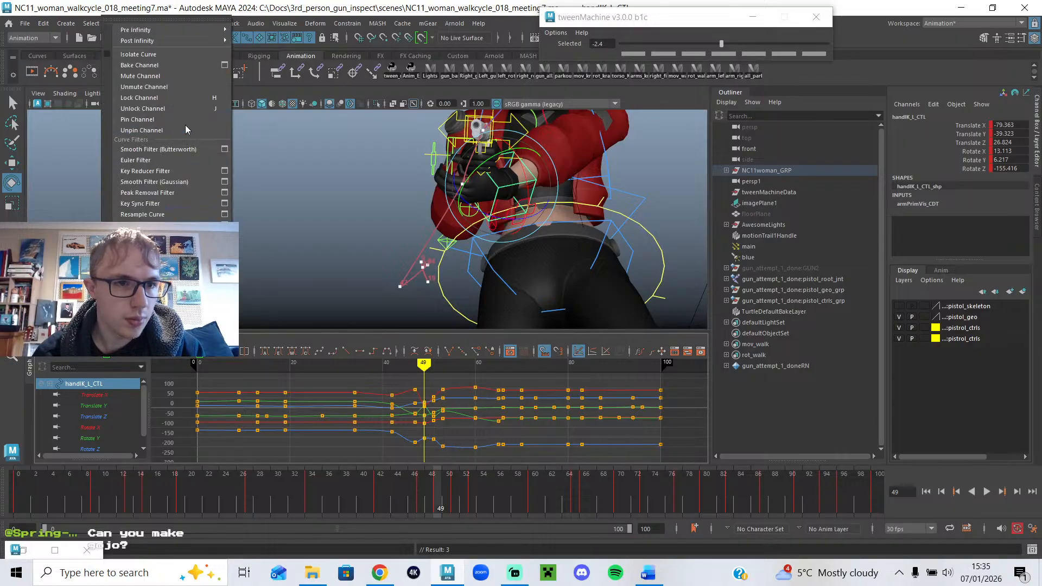
click(187, 160)
At frame 49, move the left hand IK control to Translate X -75.952, Y -37.623, Z 29.559, and check the pose at frame 53.
key(w)
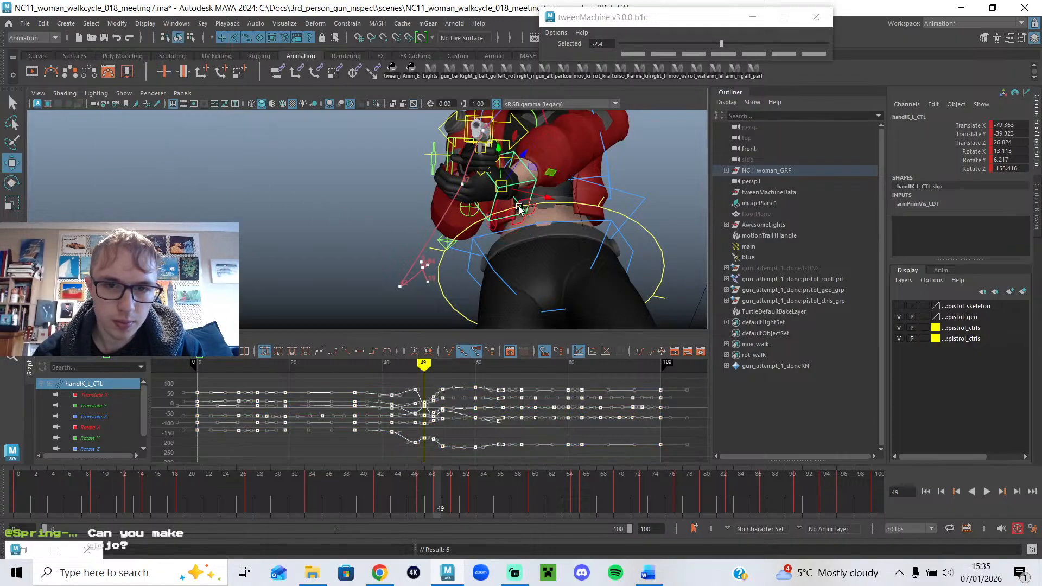
drag(505, 190, 525, 176)
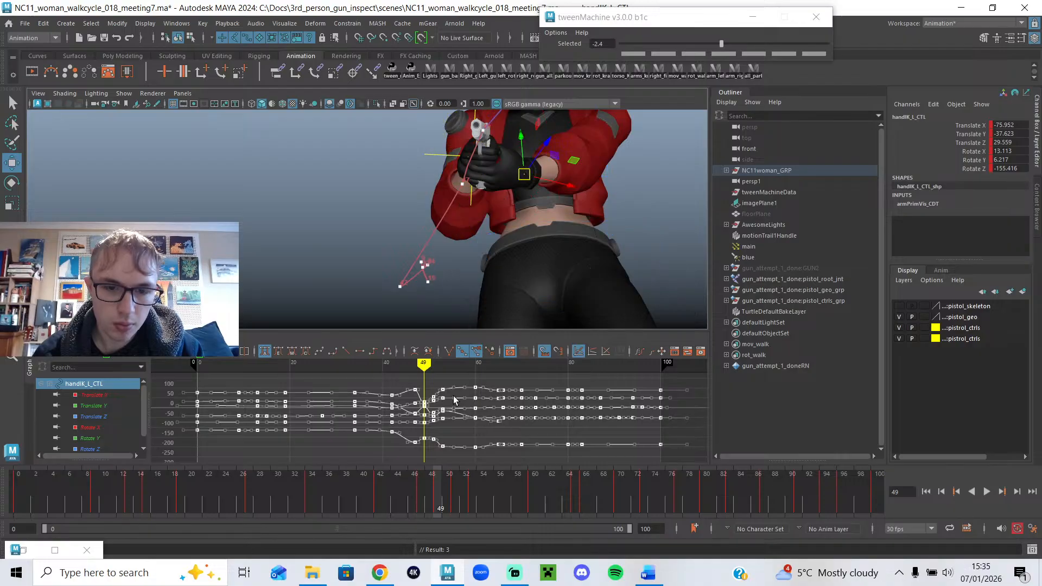
mouse_move(424, 363)
mouse_down()
mouse_move(414, 363)
mouse_move(443, 363)
mouse_up()
mouse_move(455, 323)
alt+mouse_down()
mouse_move(478, 282)
mouse_move(456, 256)
mouse_move(461, 291)
alt+mouse_up()
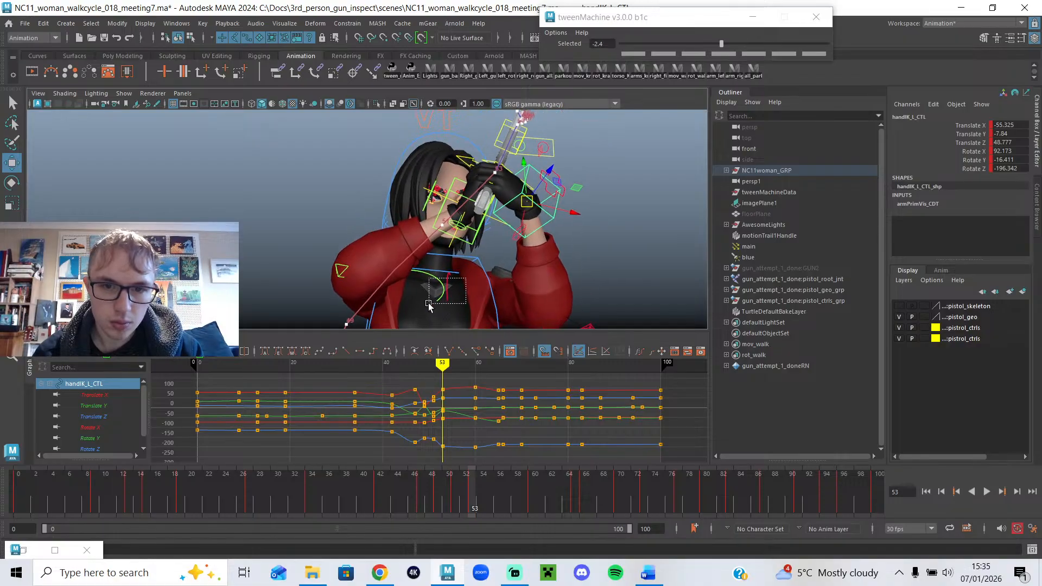
alt+drag(579, 230, 331, 274)
At frame 51, nudge the left hand IK control along X to about -65.48.
click(433, 365)
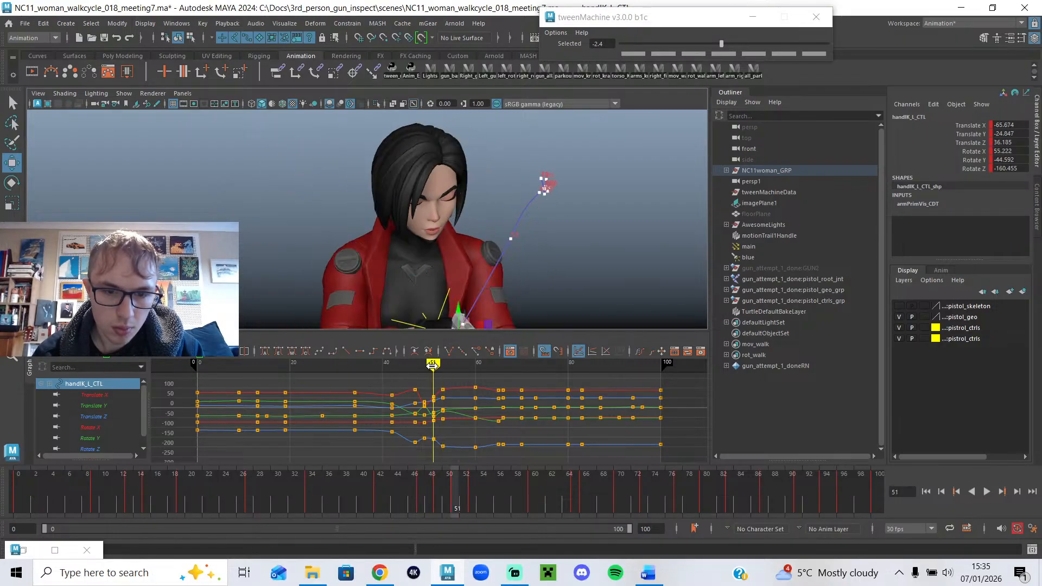
alt+middle_drag(455, 325, 460, 198)
alt+right_drag(459, 241, 402, 228)
drag(526, 227, 509, 202)
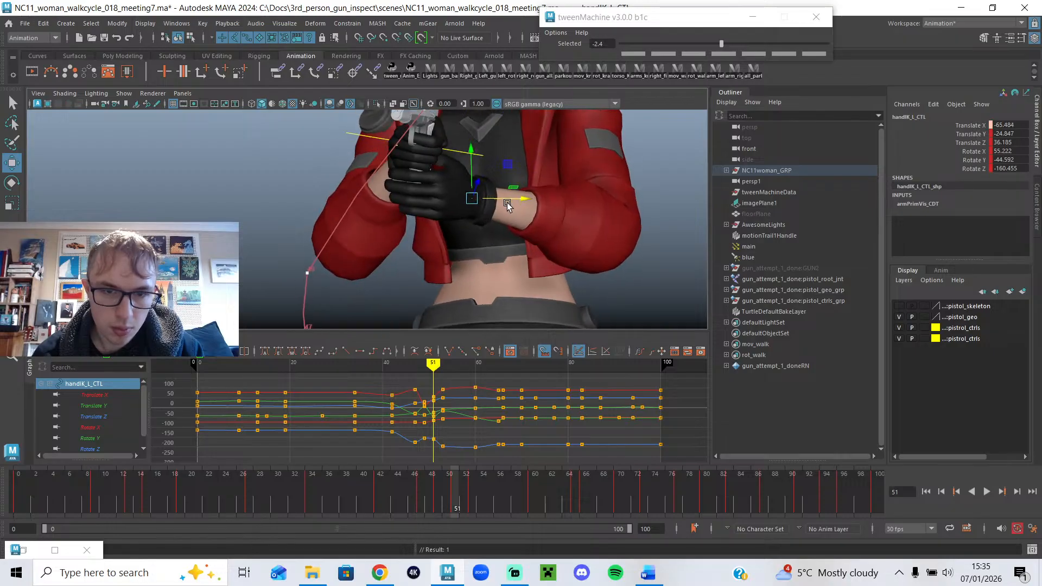
At frame 49, rotate the left hand IK control so the hand fits around the pistol grip.
drag(434, 364, 424, 364)
mouse_move(423, 260)
alt+mouse_down()
mouse_move(434, 255)
mouse_move(428, 292)
alt+mouse_up()
key(e)
drag(465, 255, 448, 277)
key(w)
At frame 47, adjust the left hand IK control's rotation and position so the hand supports the pistol.
mouse_move(428, 362)
mouse_down()
mouse_move(419, 362)
mouse_move(447, 362)
mouse_move(416, 354)
mouse_up()
alt+drag(405, 242, 505, 243)
key(e)
key(w)
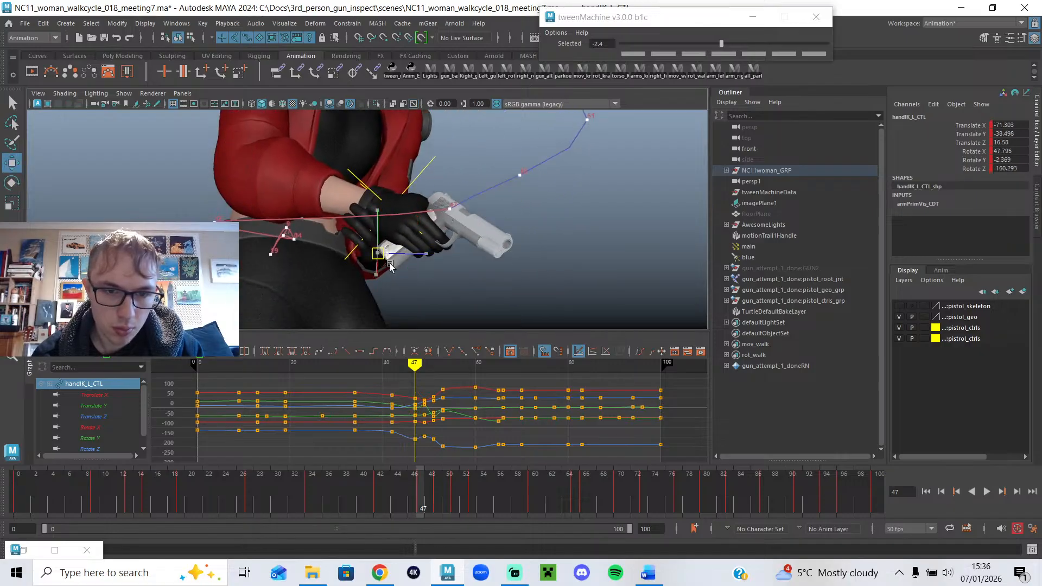
drag(422, 281, 422, 283)
alt+drag(421, 282, 391, 296)
At frame 49, select the pistol control together with the left hand IK control, and hide the rig controls again.
click(434, 497)
drag(437, 480, 435, 502)
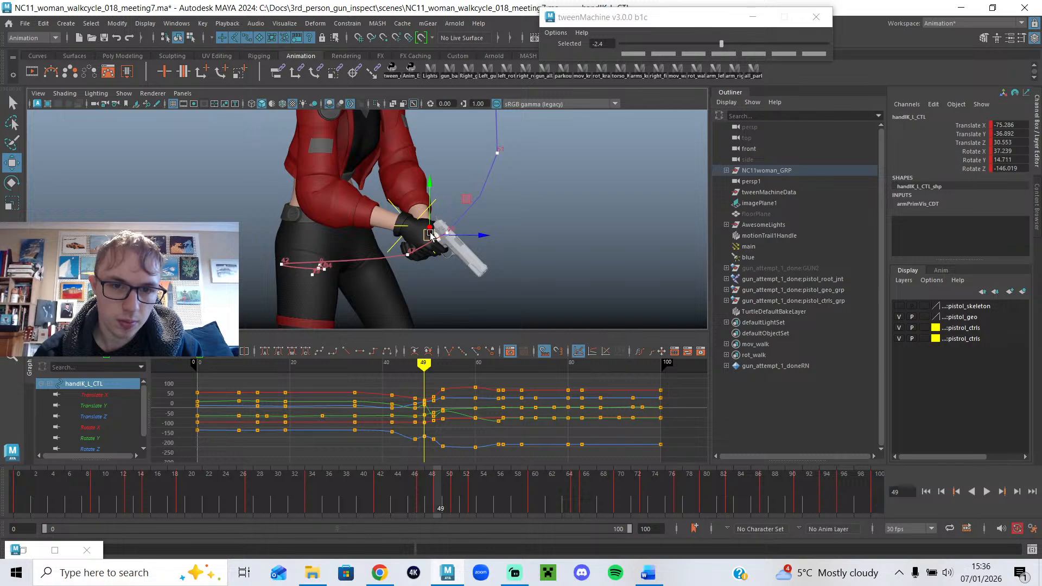
key(alt+1)
click(459, 225)
alt+drag(459, 225, 359, 222)
middle_drag(358, 222, 376, 218)
drag(376, 217, 483, 244)
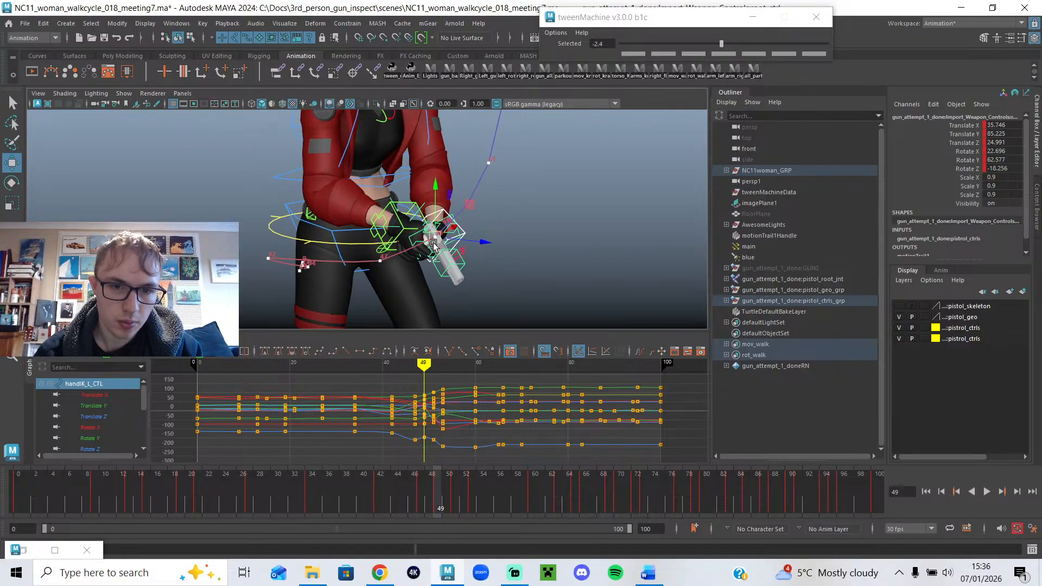
key(alt+1)
alt+middle_drag(484, 245, 458, 294)
alt+drag(459, 294, 559, 274)
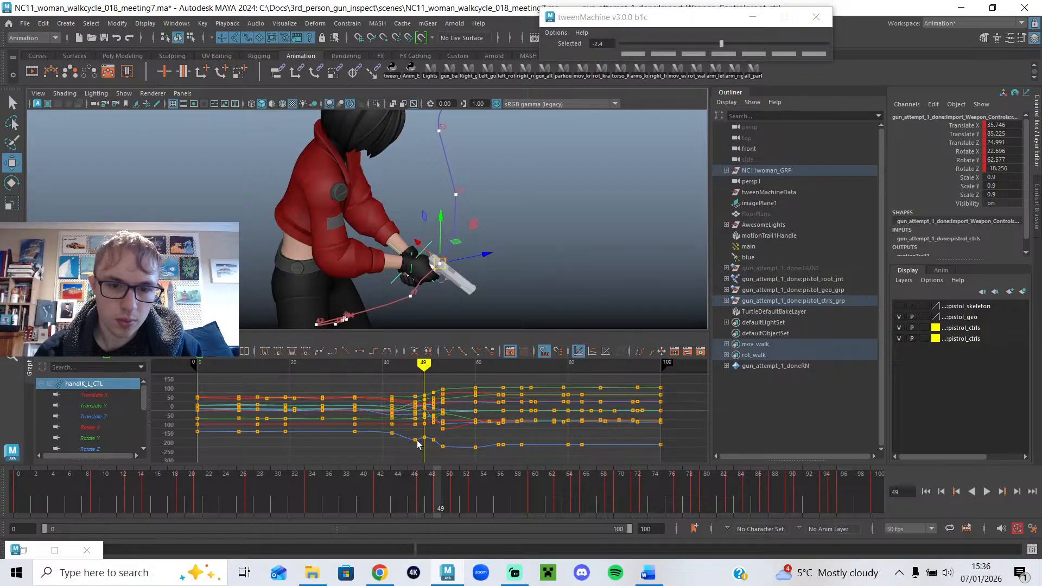
Apply auto tangents to the pistol and left hand keys from frame 47 to frame 53.
mouse_move(424, 369)
mouse_down()
mouse_move(416, 373)
mouse_move(420, 364)
mouse_up()
scroll(437, 305, up, 4)
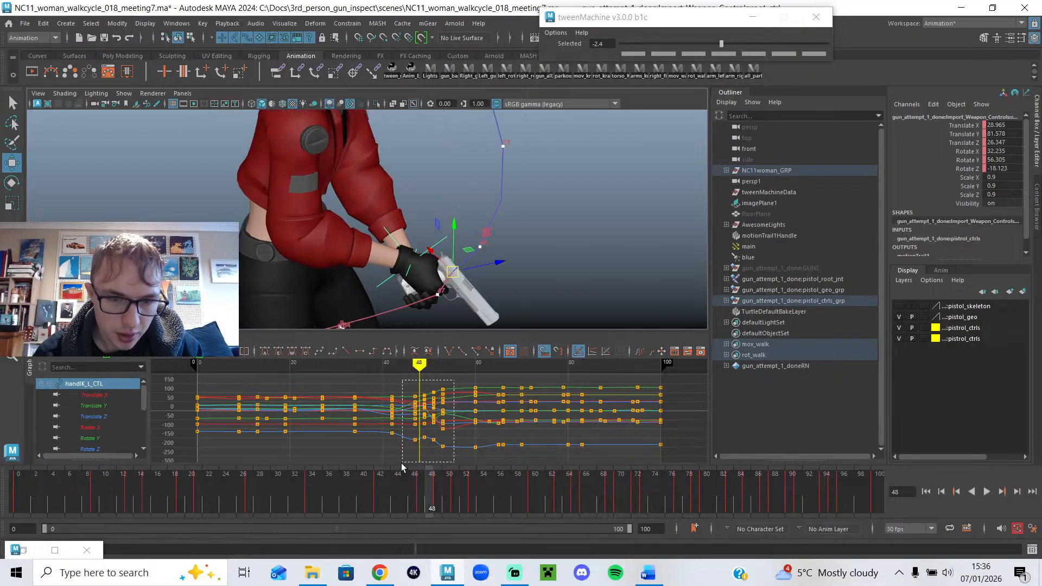
click(264, 351)
click(401, 377)
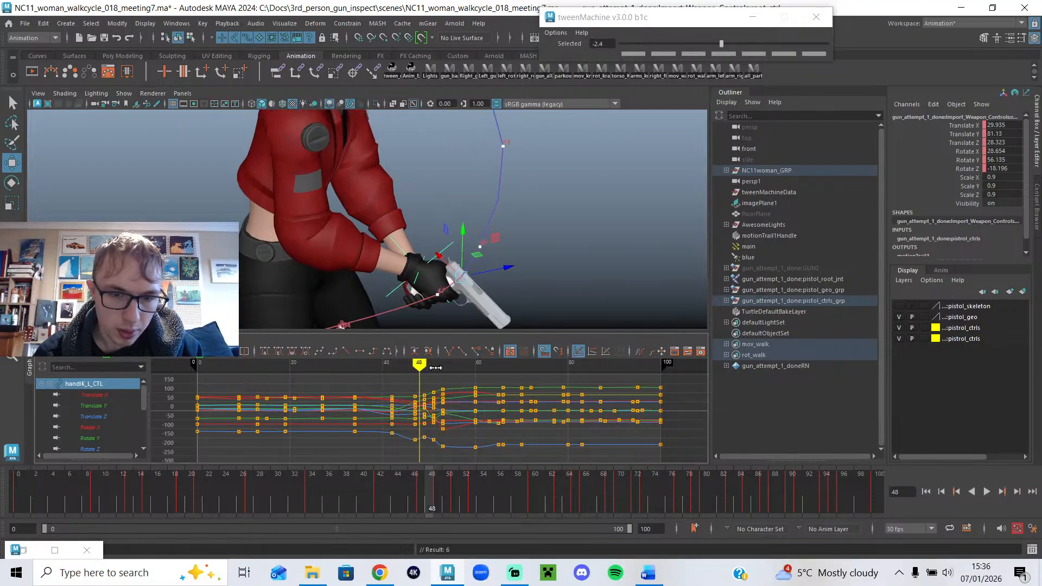
Scrub the gun-raising motion to frame 56 and inspect the pistol's motion trail from the side.
mouse_move(413, 373)
mouse_down()
mouse_move(446, 373)
mouse_move(397, 373)
mouse_move(462, 373)
mouse_up()
alt+middle_drag(498, 217, 459, 318)
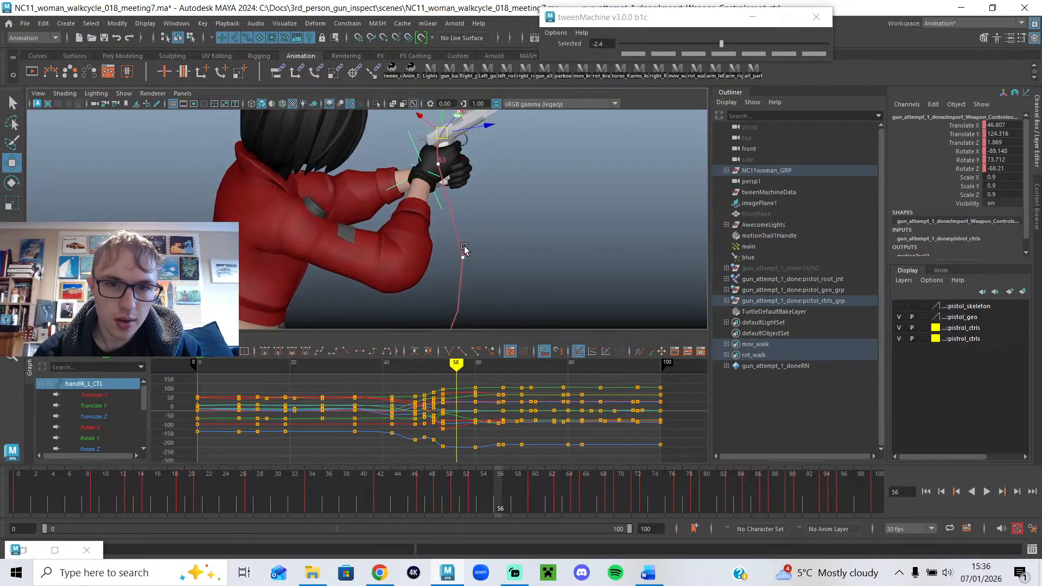
scroll(464, 233, down, 3)
alt+drag(464, 223, 394, 241)
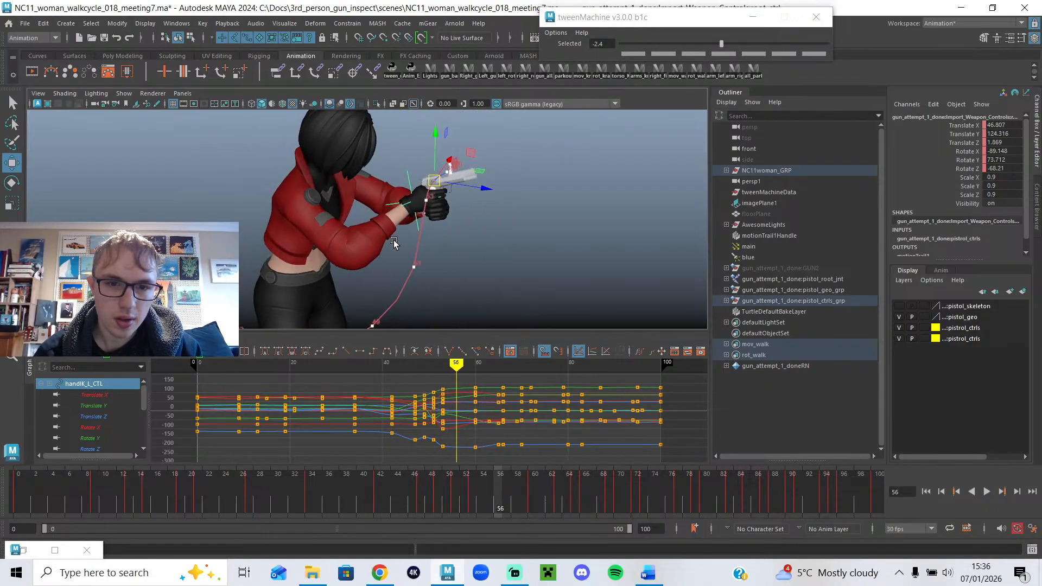
Play and scrub the gun-raising motion in the separate perspective view to check how the arms and pistol move.
click(57, 551)
drag(392, 481, 559, 477)
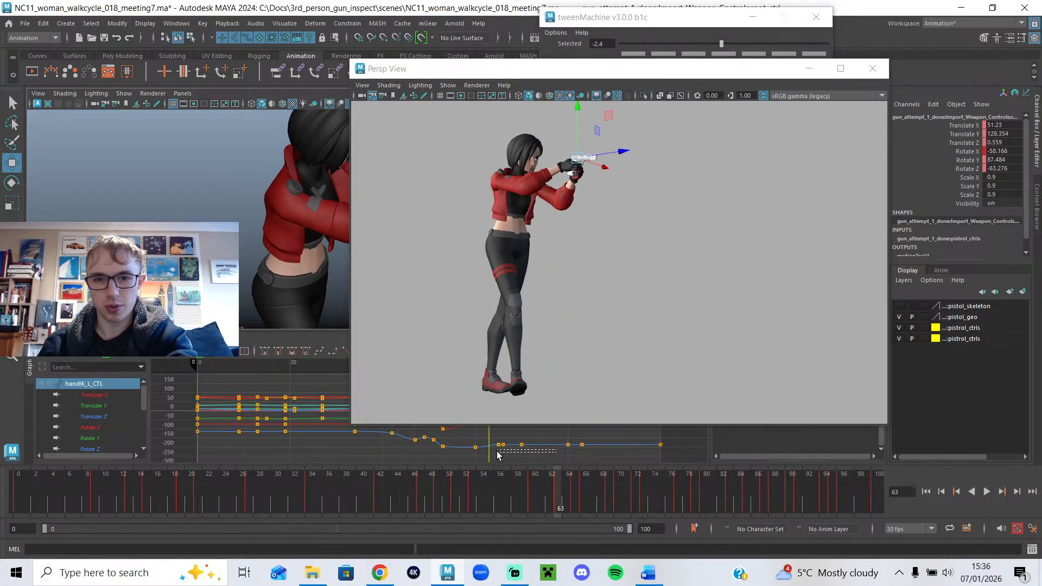
mouse_move(488, 490)
mouse_down()
mouse_move(556, 493)
mouse_move(465, 482)
mouse_move(521, 476)
mouse_up()
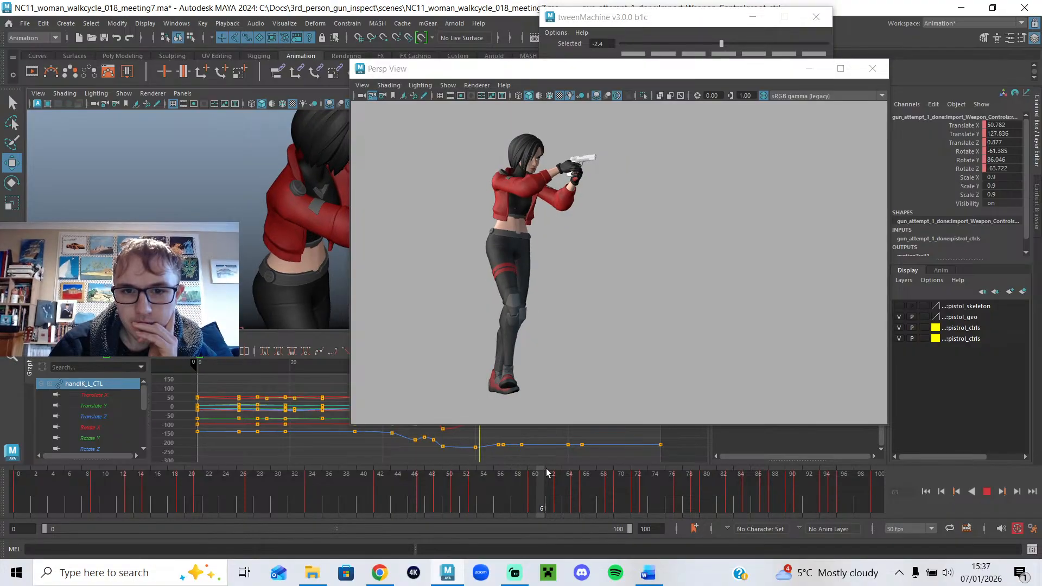
drag(612, 480, 353, 465)
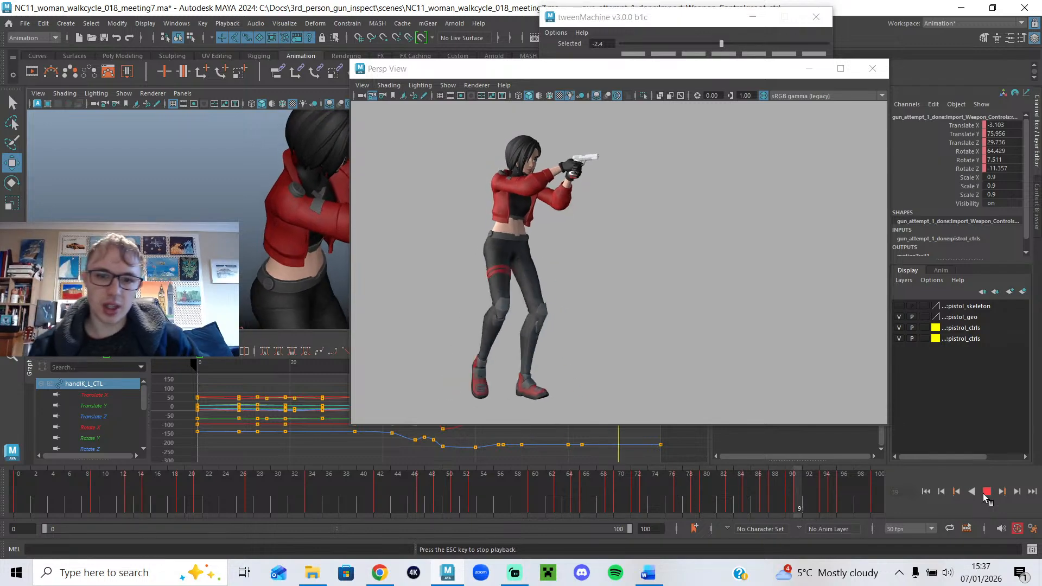
drag(451, 491, 418, 499)
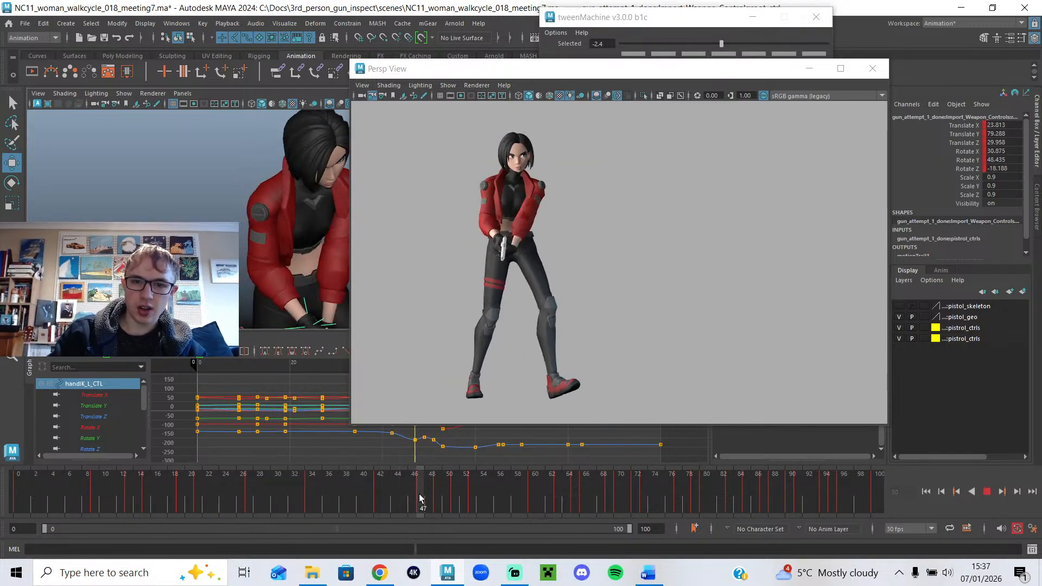
click(812, 71)
Show the rig controls, move the left arm pole control to about -7.1, 25.9, 7.6 at frame 47, and adjust it at frame 50.
click(507, 233)
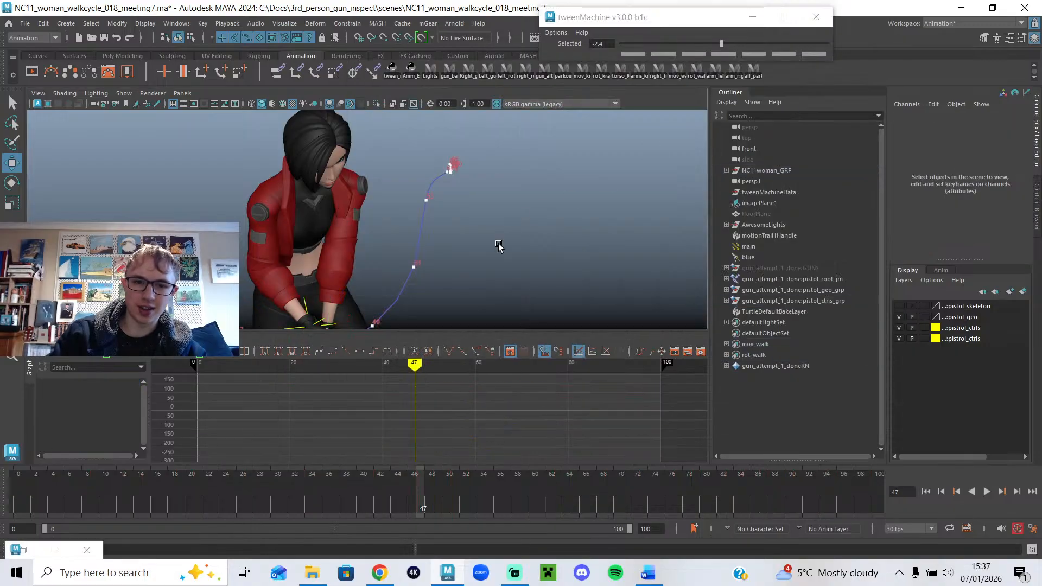
scroll(489, 247, down, 2)
key(alt+1)
alt+drag(432, 291, 452, 306)
click(415, 290)
drag(389, 286, 476, 283)
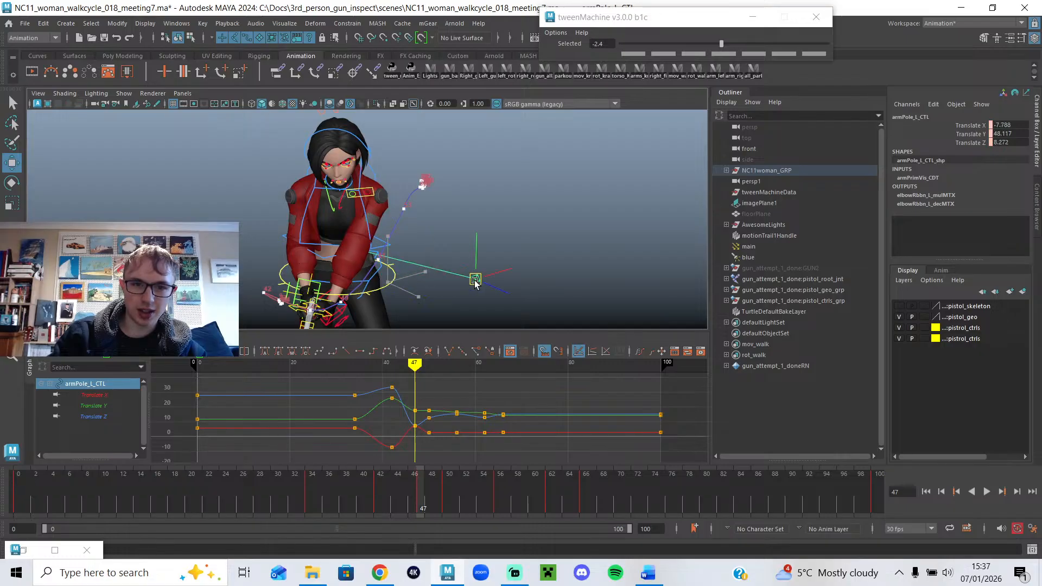
drag(424, 371, 429, 371)
drag(409, 291, 426, 286)
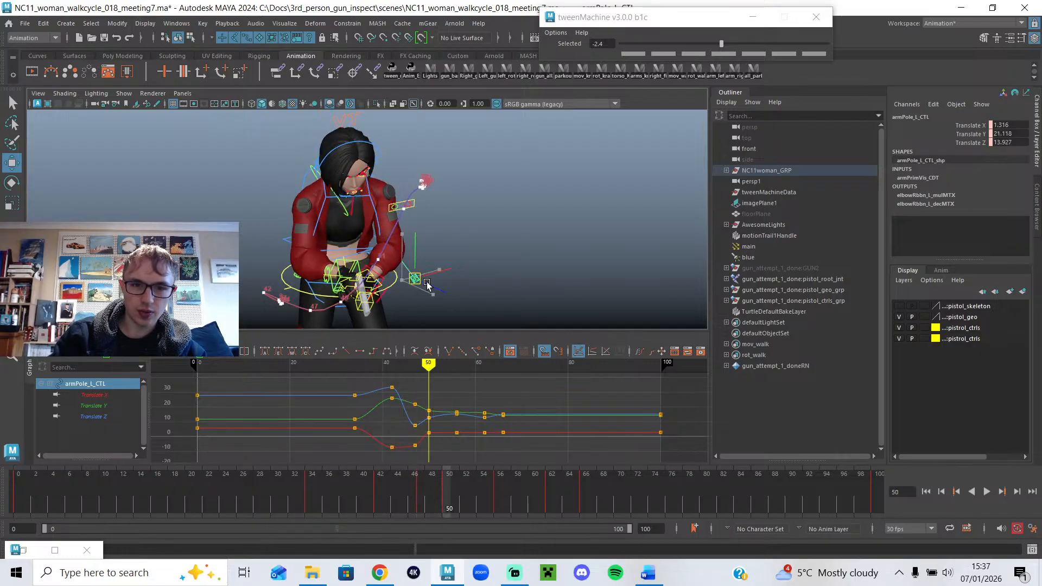
mouse_move(430, 373)
mouse_down()
mouse_move(448, 373)
mouse_move(417, 375)
mouse_up()
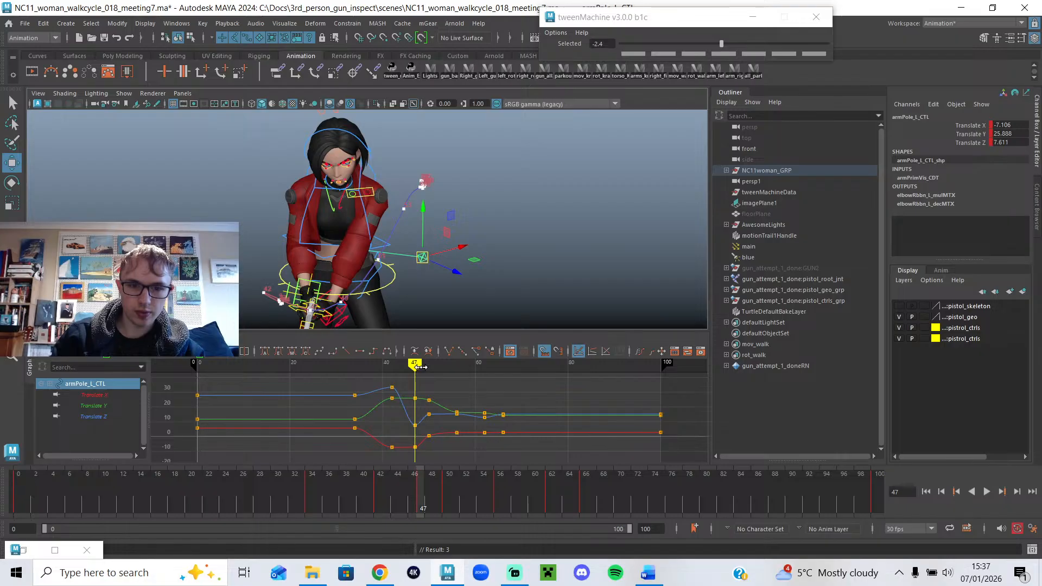
Preview the elbow motion and reposition the left arm pole control to about -4.7, 25.7, 17.4 at frame 50.
key(alt+v)
drag(438, 373, 428, 374)
click(421, 255)
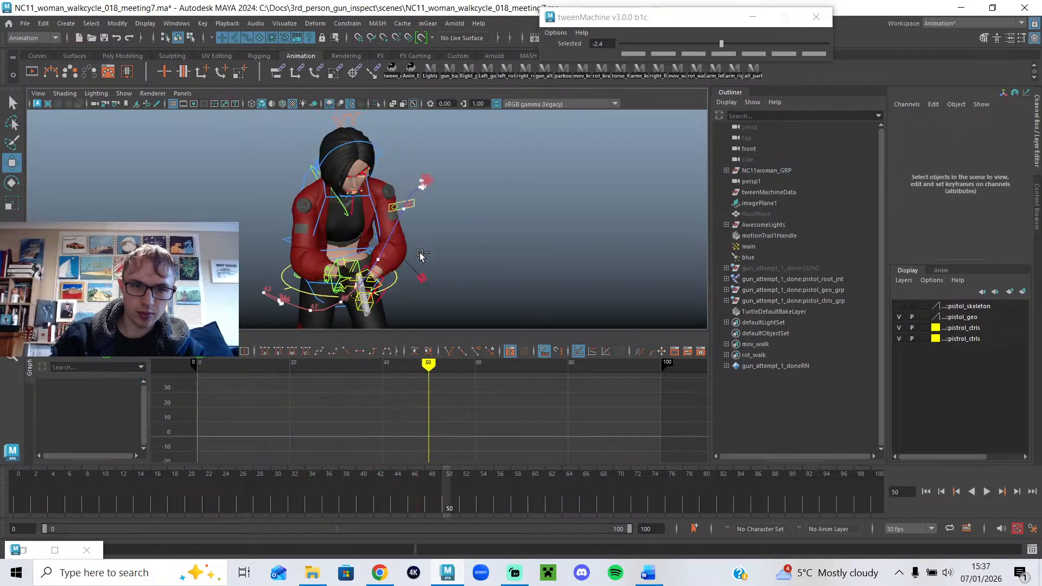
key(ctrl+z)
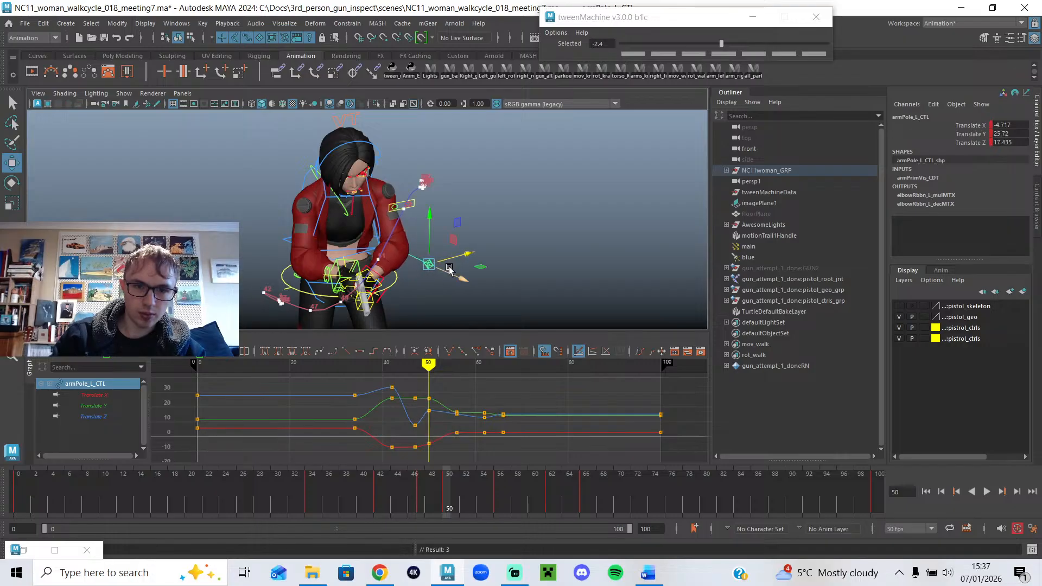
Move the left arm pole control to about 2.7, 18.9, 15.8 at frame 56 and about 0.5, 18.6, 15.6 at frame 62.
drag(439, 368, 457, 370)
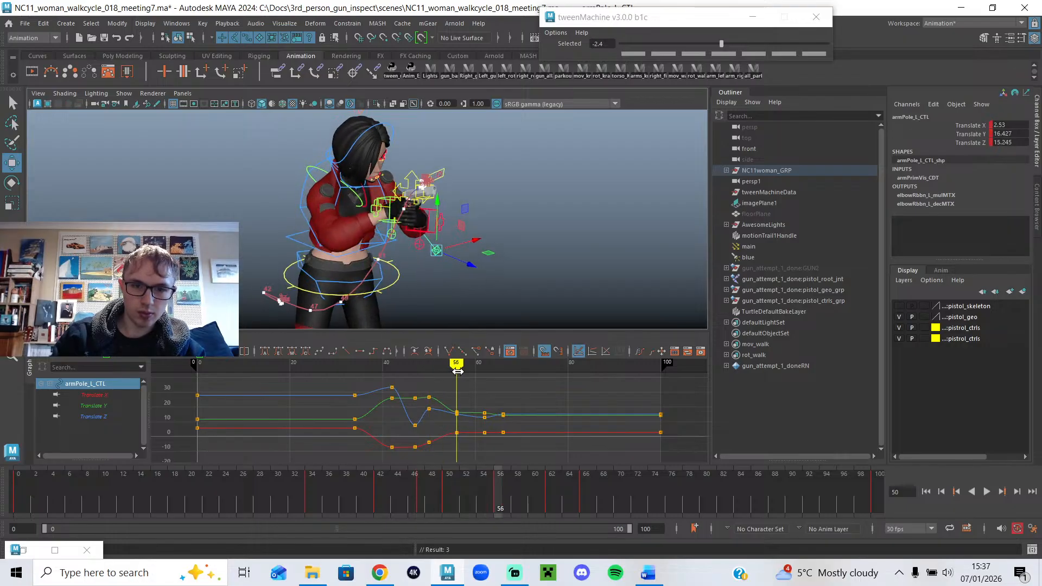
alt+drag(433, 262, 441, 264)
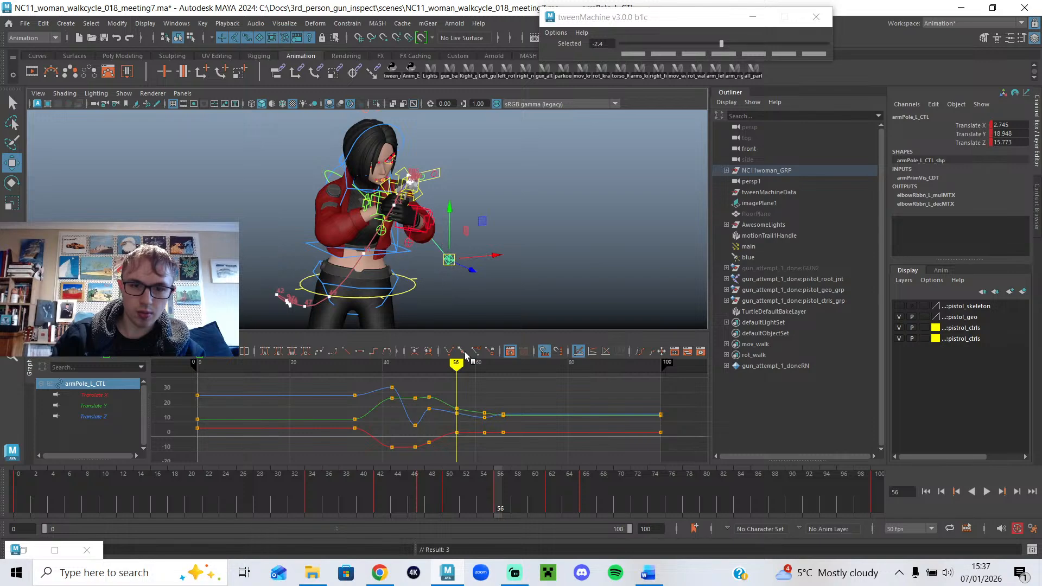
mouse_move(456, 383)
mouse_down()
mouse_move(502, 385)
mouse_move(485, 368)
mouse_move(521, 376)
mouse_move(472, 380)
mouse_move(521, 388)
mouse_move(461, 397)
mouse_move(527, 412)
mouse_move(483, 405)
mouse_up()
scroll(429, 289, up, 5)
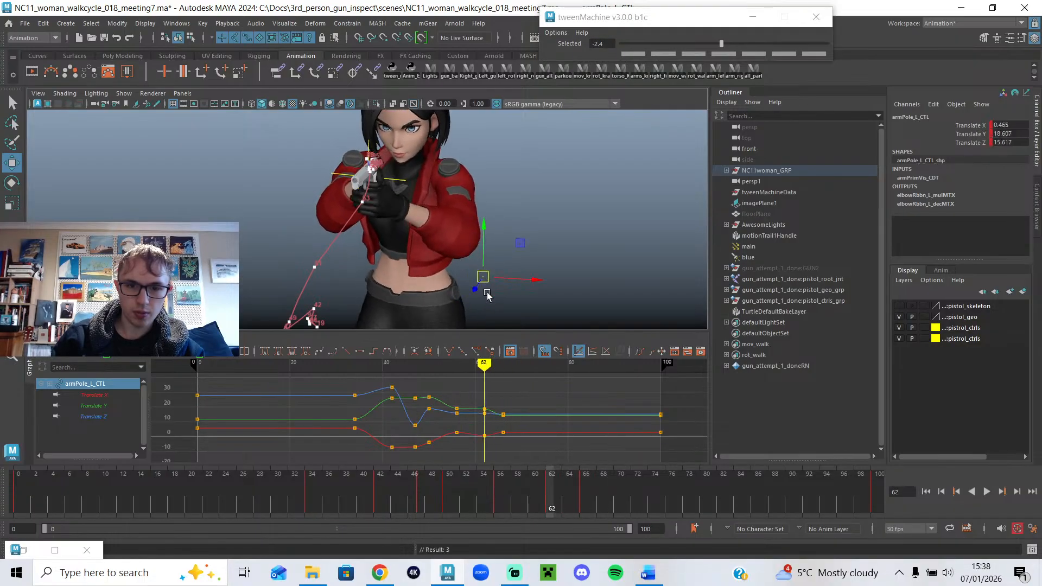
Delete the left arm pole control's keys from frame 66 onward.
drag(484, 363, 502, 367)
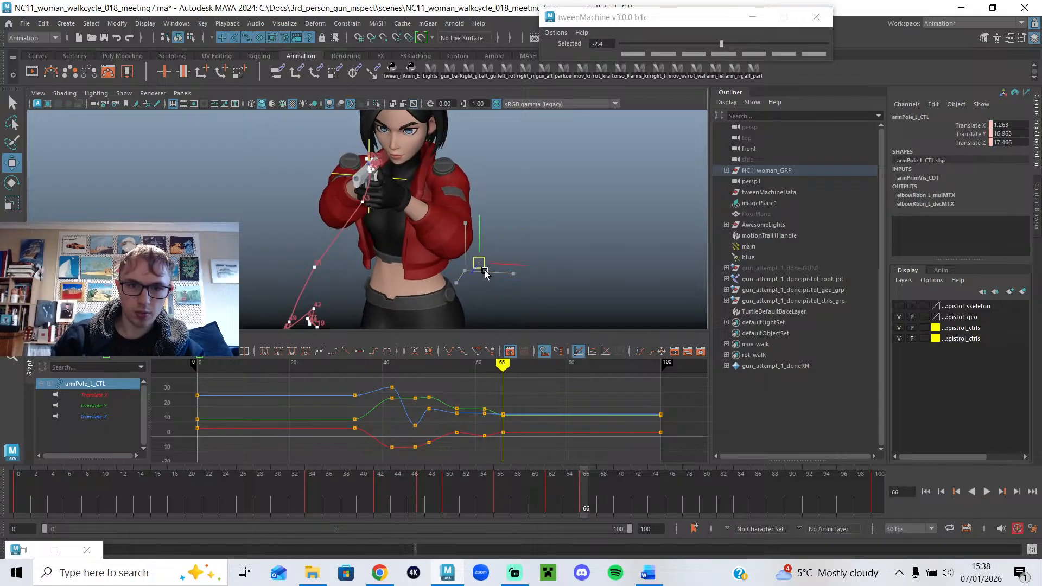
key(ctrl+z)
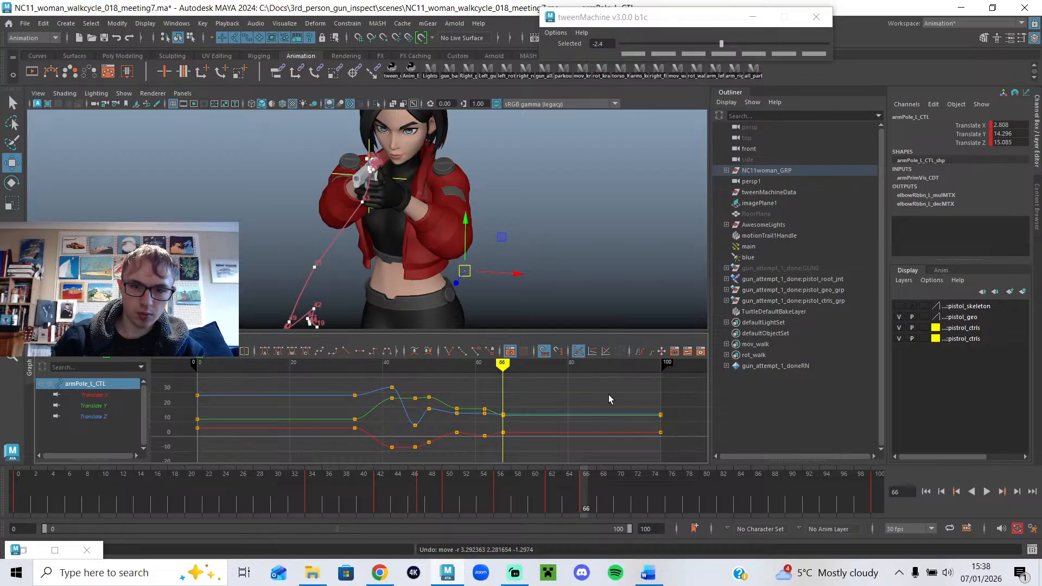
key(Delete)
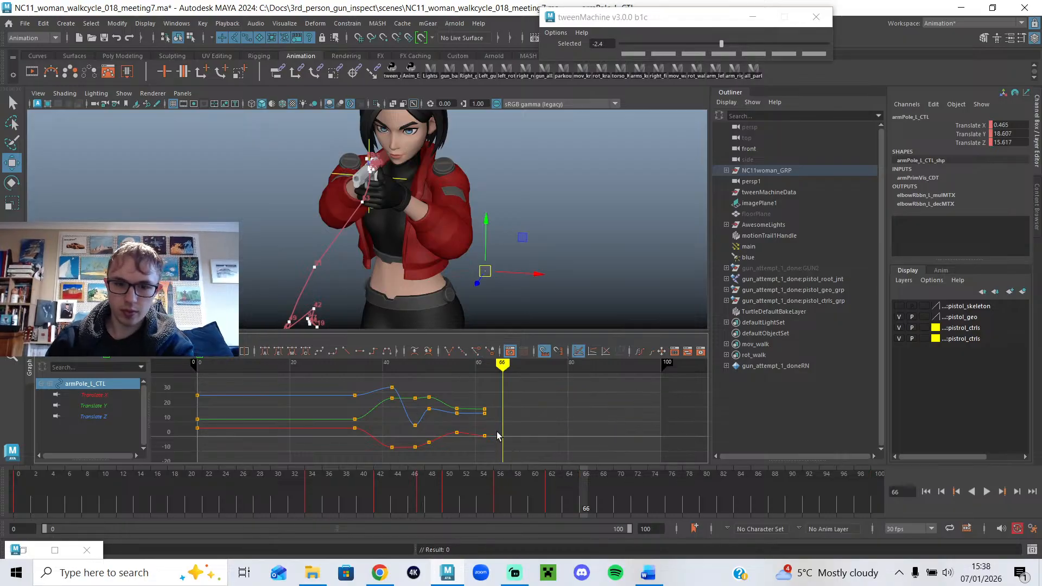
Lower the left arm pole control at frame 62, key it at frame 64, and key it at about 4.0, 13.7, 9.8 at frame 66.
mouse_move(502, 368)
mouse_down()
mouse_move(478, 369)
mouse_move(502, 377)
mouse_move(484, 380)
mouse_up()
drag(489, 277, 478, 288)
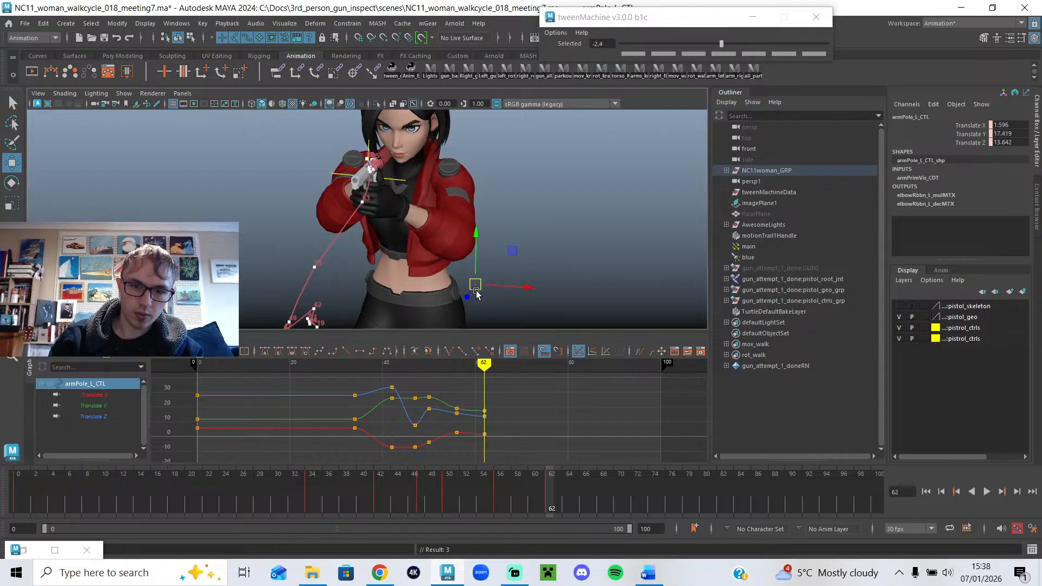
drag(484, 362, 498, 362)
key(alt+v)
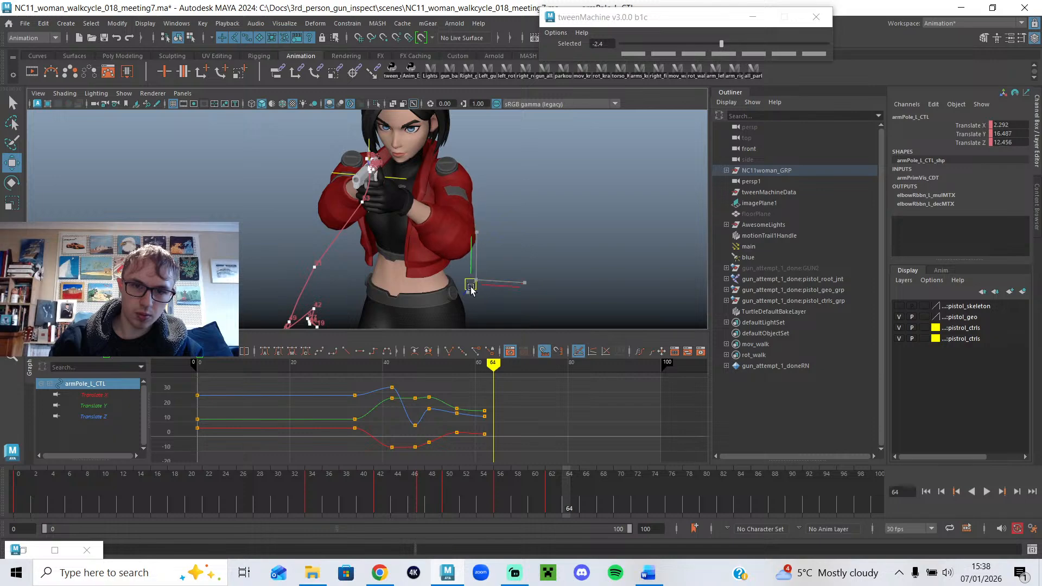
key(s)
key(alt+v)
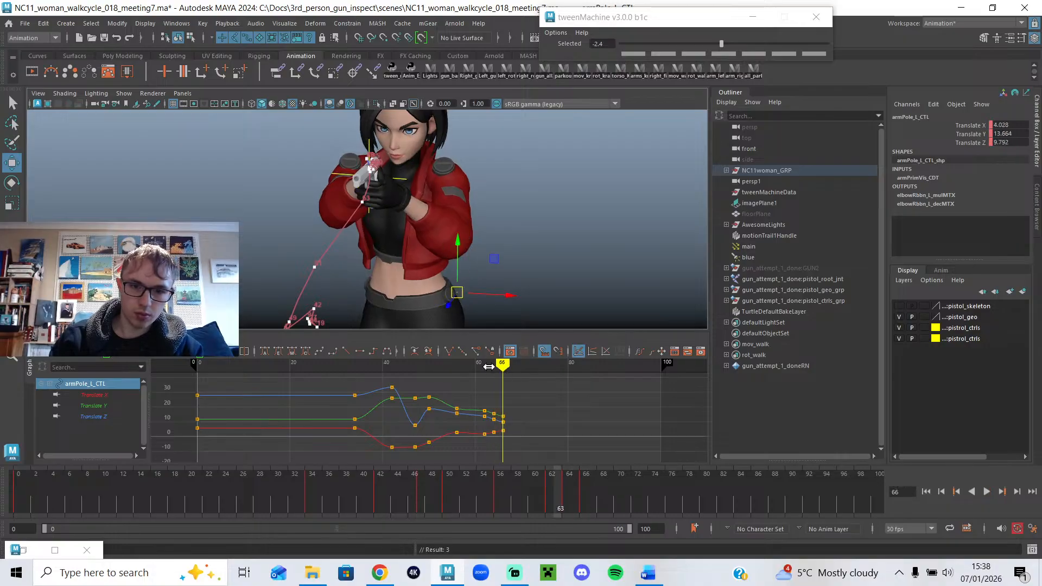
Delete the left arm pole control's keys at frame 64, and play the gun raise to check the elbow around frame 47.
drag(489, 367, 494, 368)
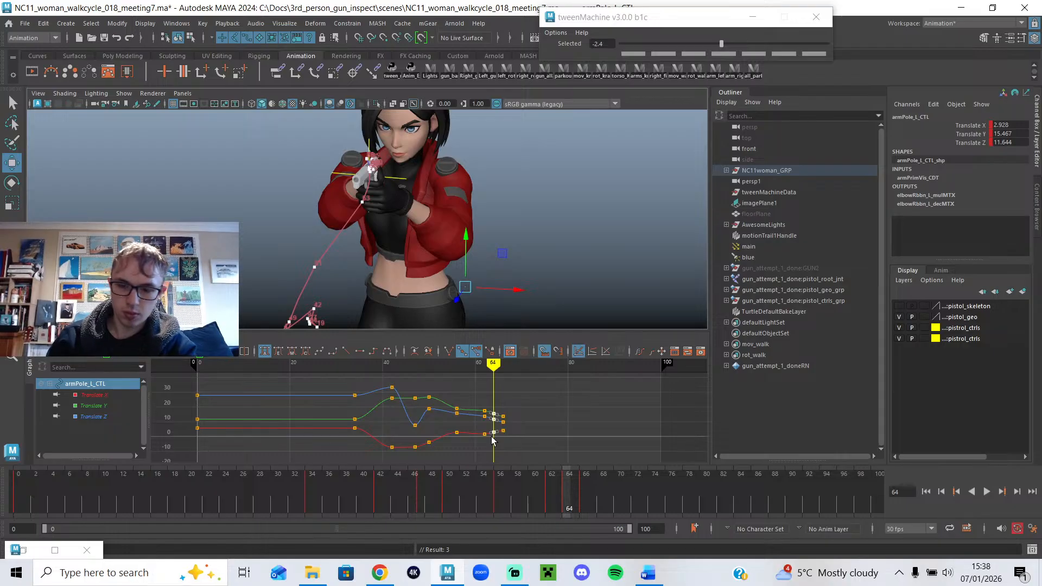
key(alt+v)
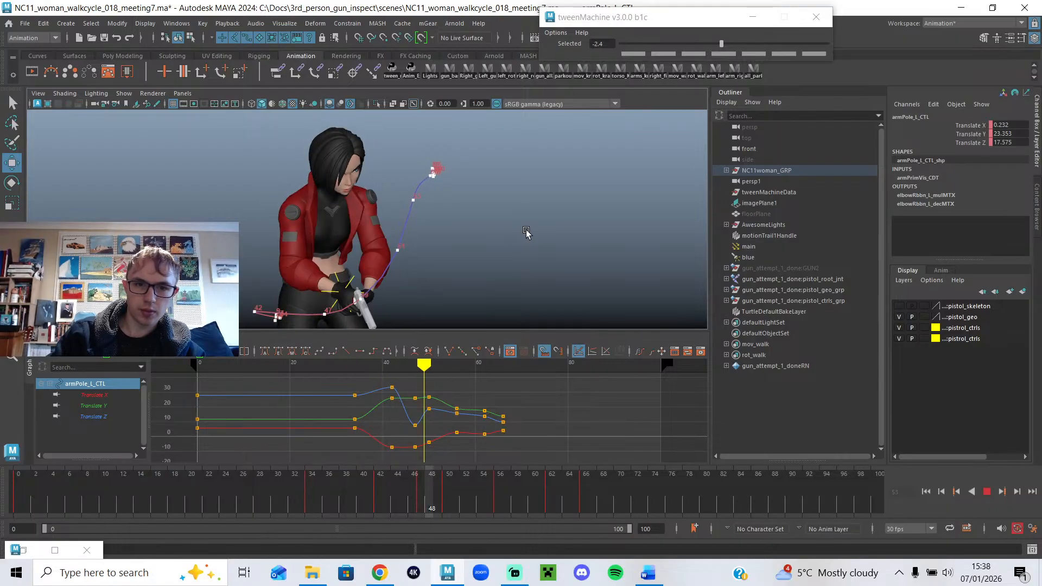
click(987, 492)
click(429, 366)
mouse_move(411, 369)
mouse_down()
mouse_move(402, 369)
mouse_move(417, 373)
mouse_up()
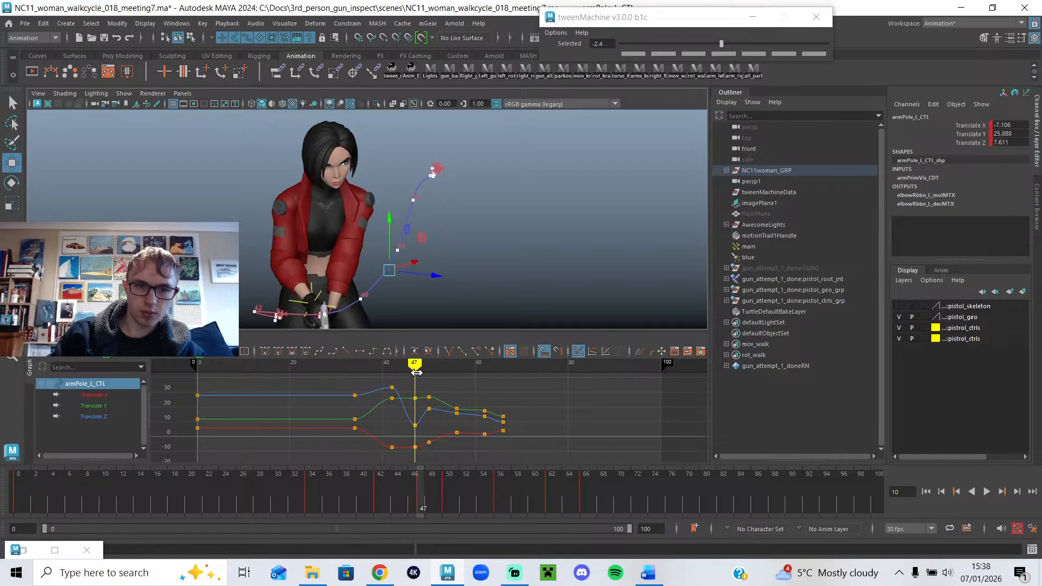
Select the left clavicle control and rotate it at frame 50 to ease the shoulder's transition out of frame 47.
scroll(376, 251, up, 3)
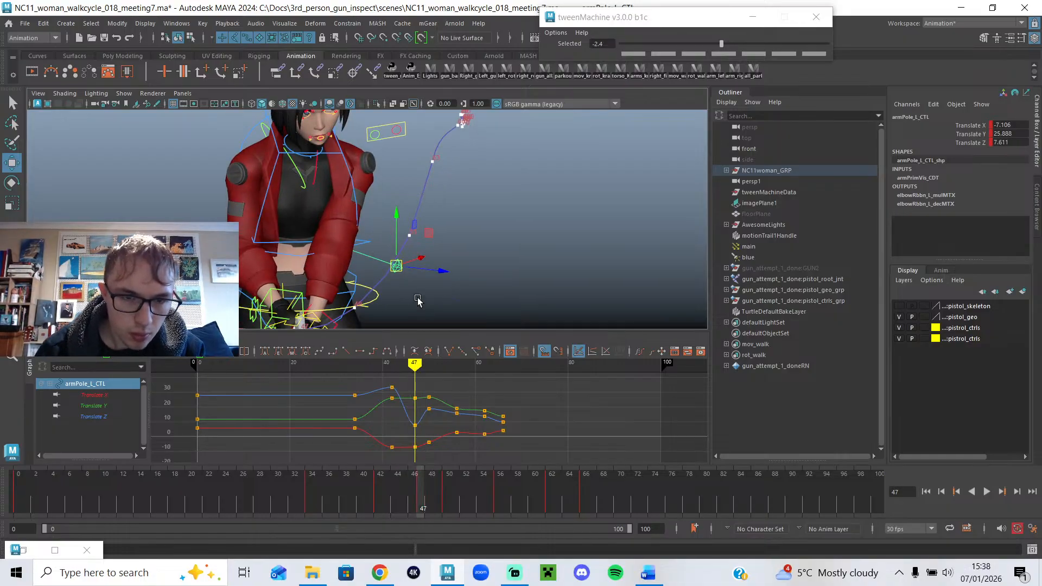
alt+drag(418, 300, 432, 149)
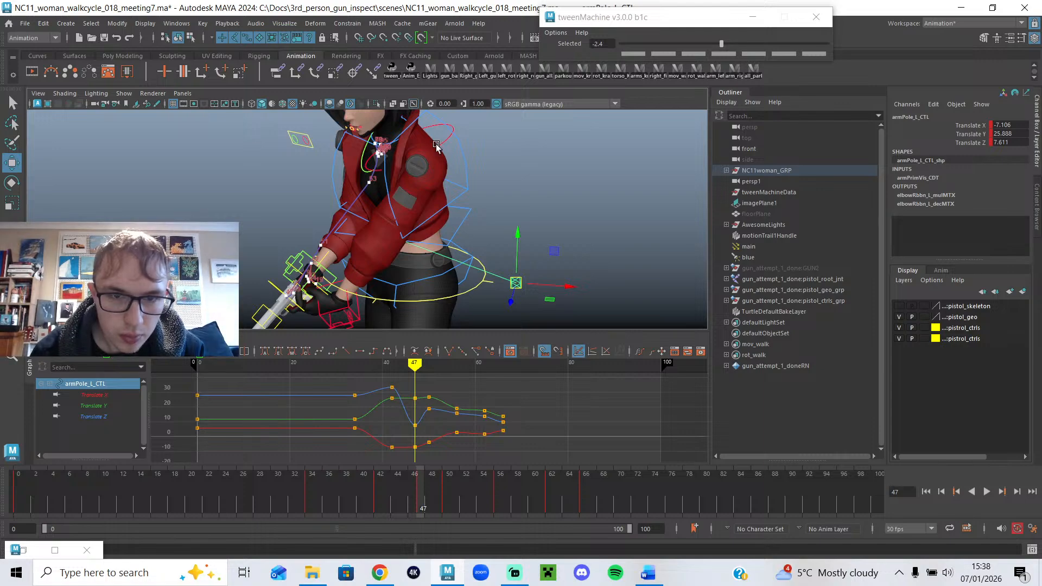
click(445, 143)
alt+drag(413, 233, 340, 167)
key(e)
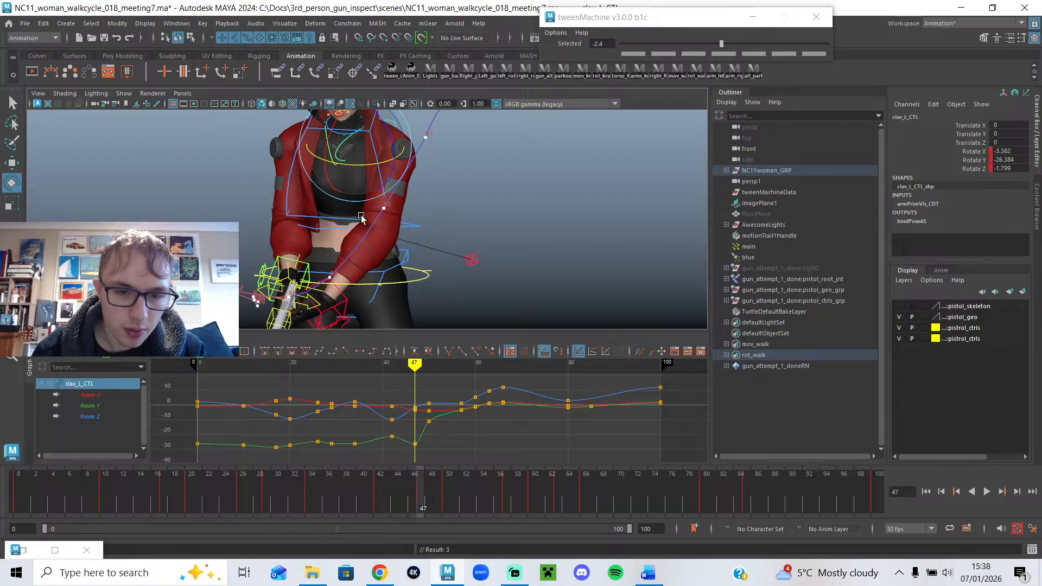
mouse_move(420, 381)
mouse_down()
mouse_move(390, 375)
mouse_move(428, 376)
mouse_up()
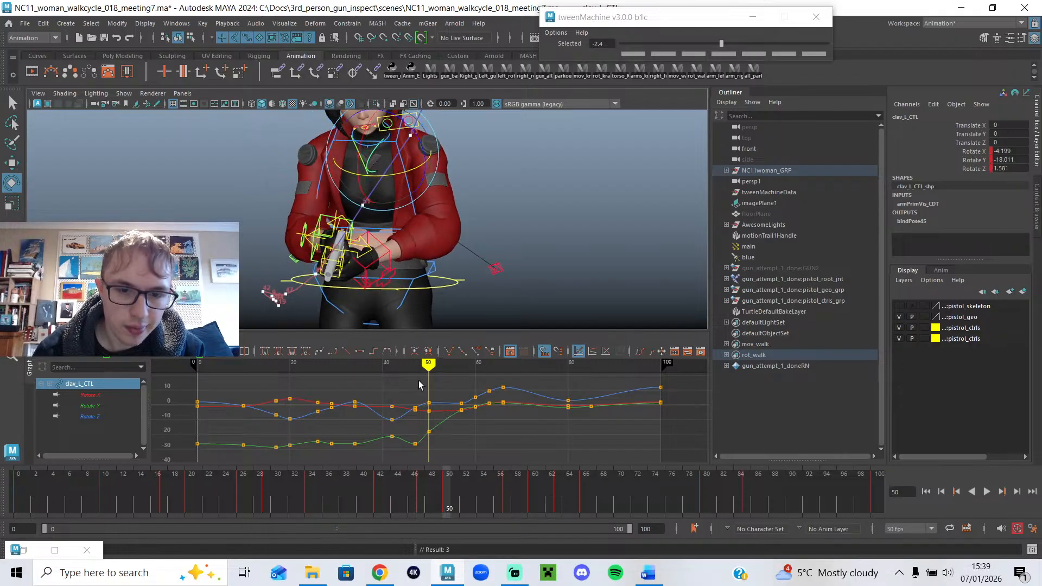
drag(393, 177, 386, 173)
mouse_move(395, 361)
mouse_down()
mouse_move(386, 362)
mouse_move(459, 373)
mouse_move(417, 368)
mouse_up()
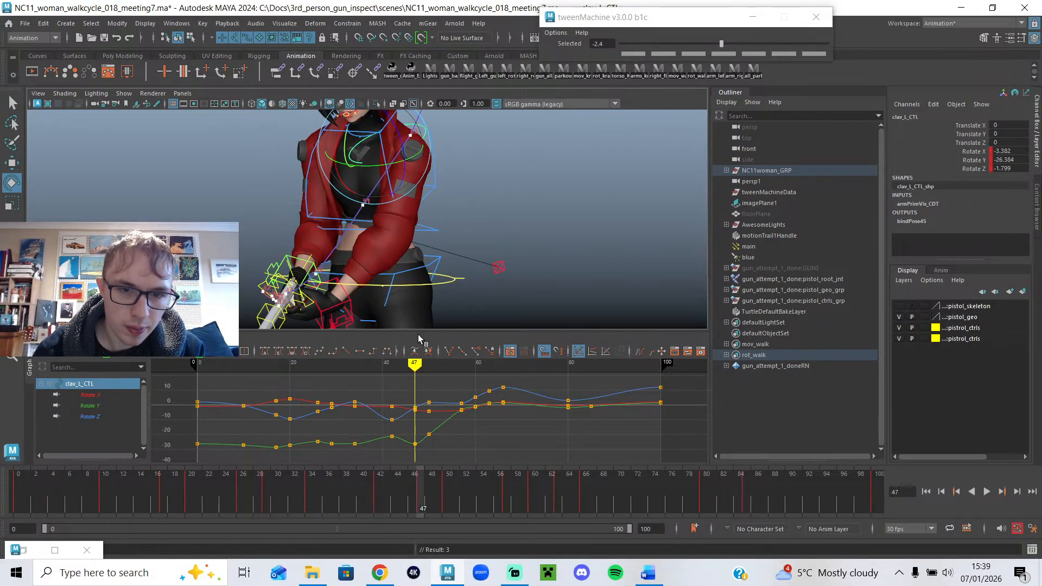
drag(365, 177, 369, 172)
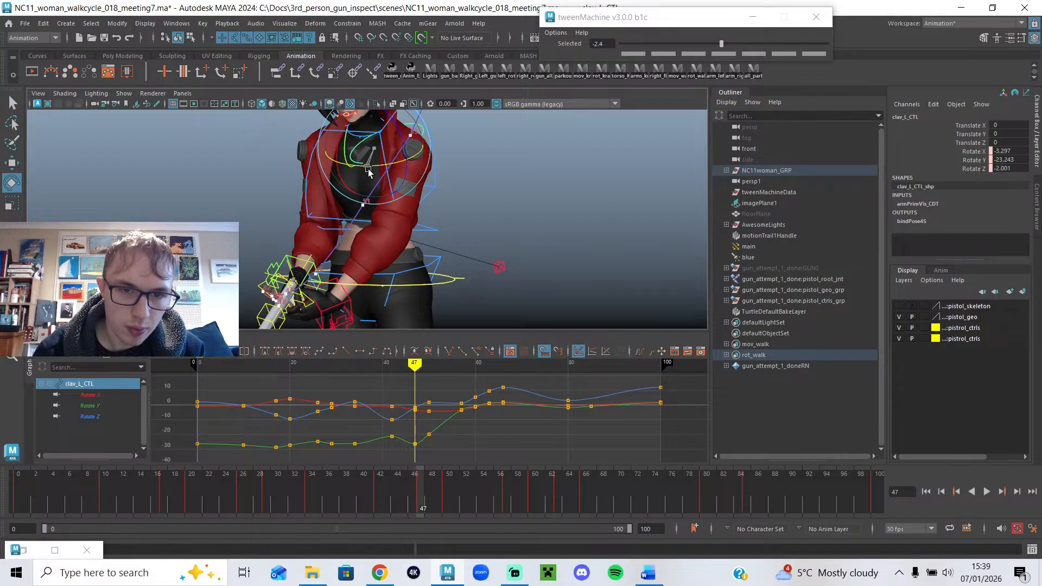
mouse_move(415, 364)
mouse_down()
mouse_move(395, 364)
mouse_move(414, 369)
mouse_up()
drag(368, 168, 364, 167)
drag(400, 371, 391, 364)
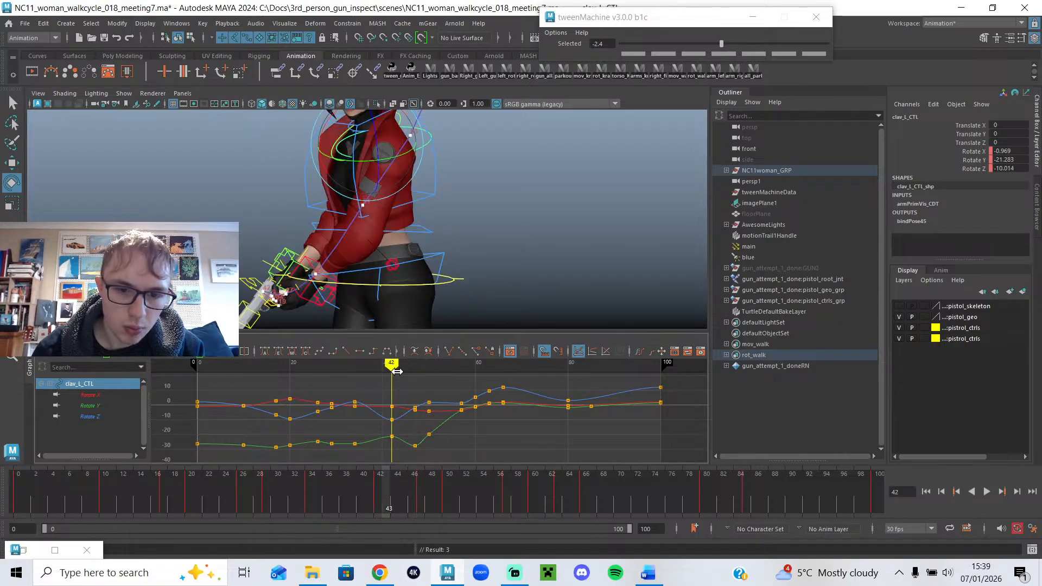
key(ctrl+z)
Play back the left shoulder motion, and review the walk in the separate perspective view, scrubbing to around frame 38.
key(alt+v)
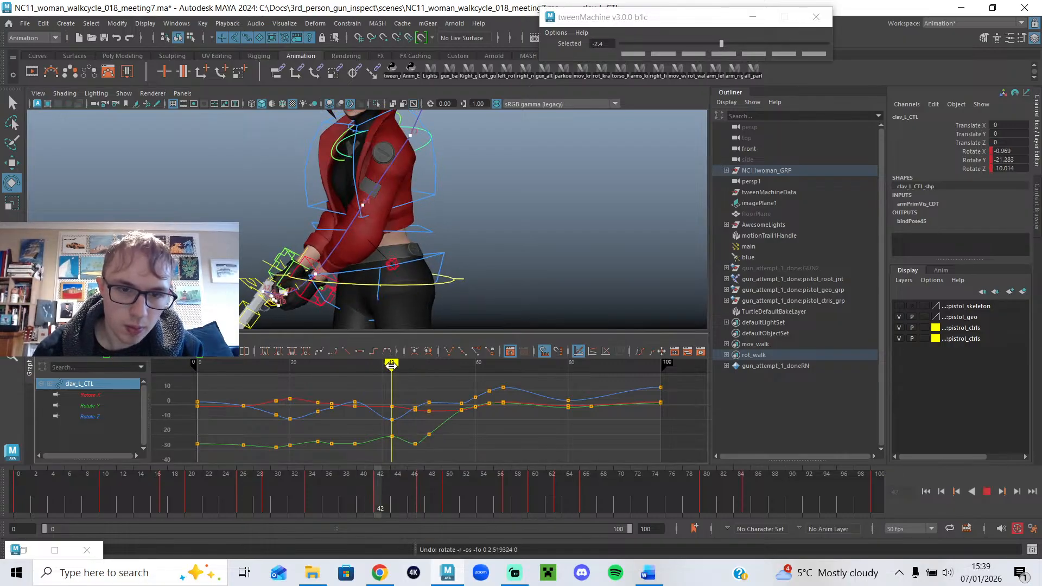
key(alt+v)
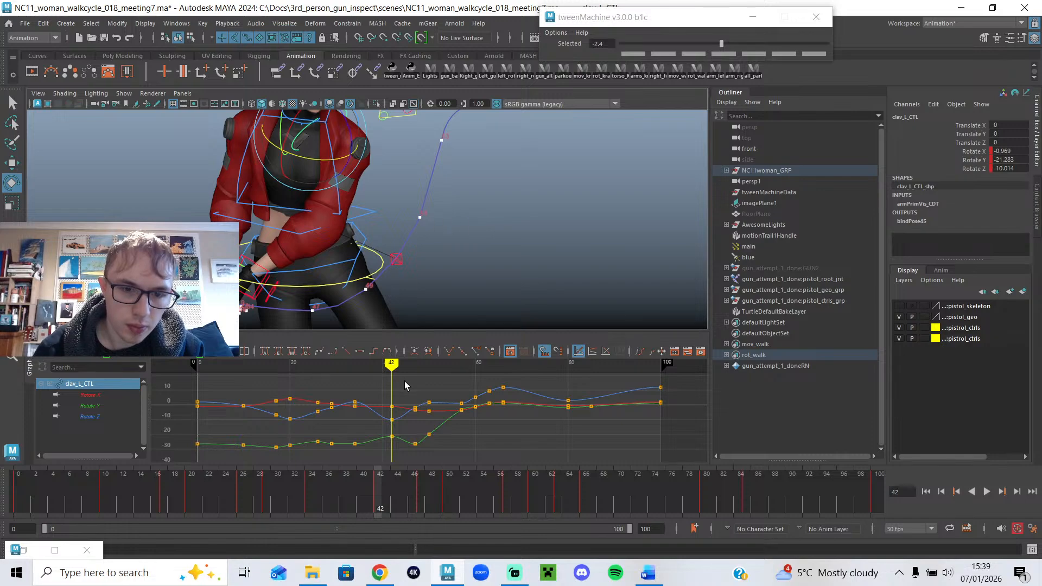
key(alt+v)
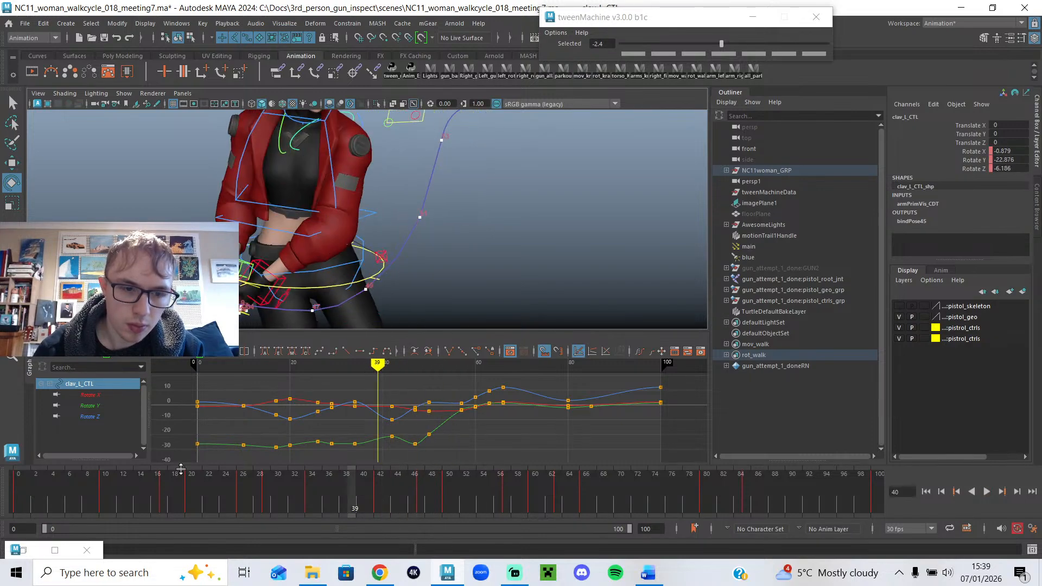
click(54, 550)
click(987, 491)
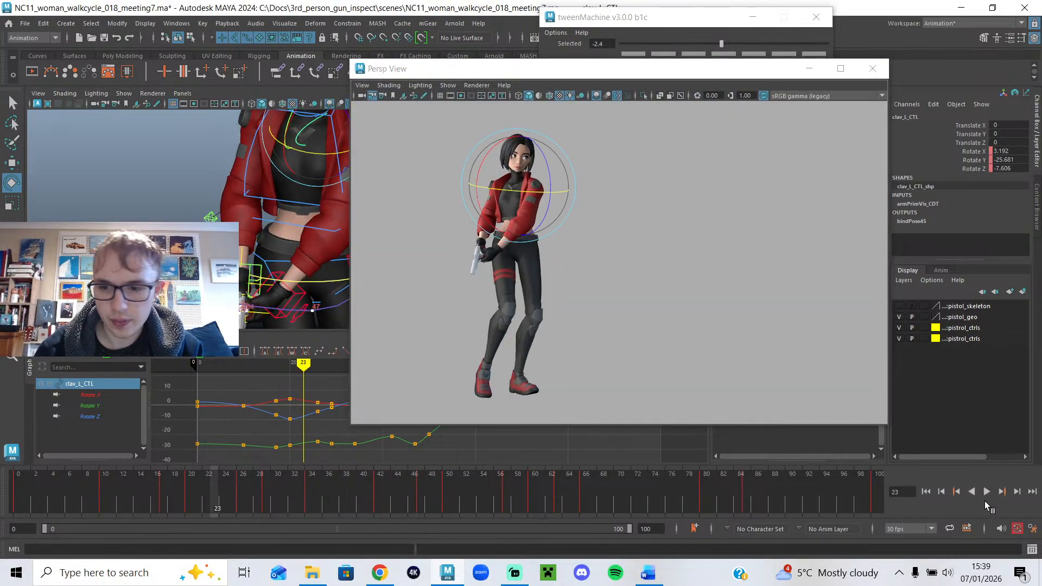
click(987, 491)
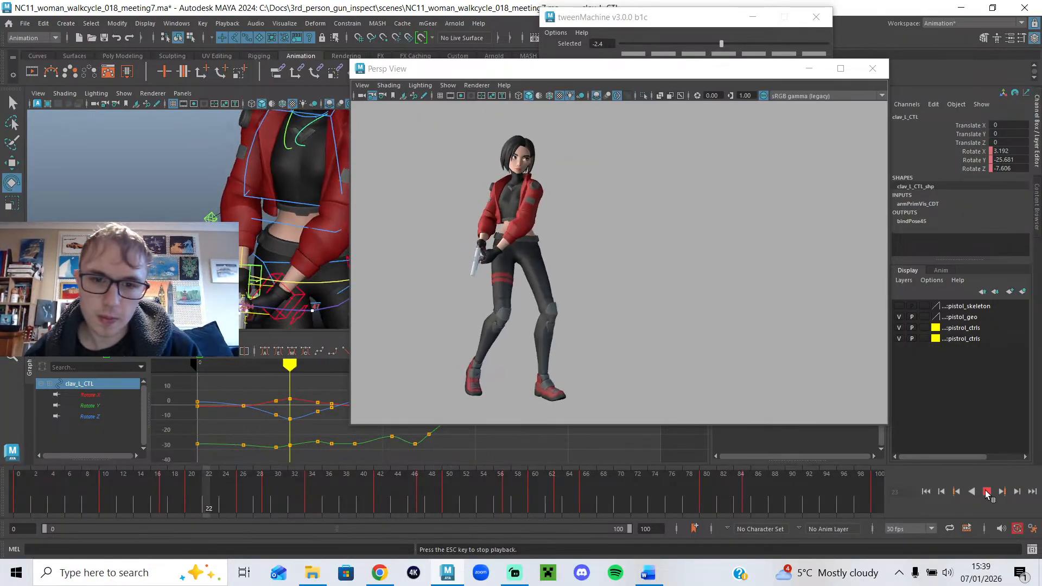
drag(281, 495, 354, 505)
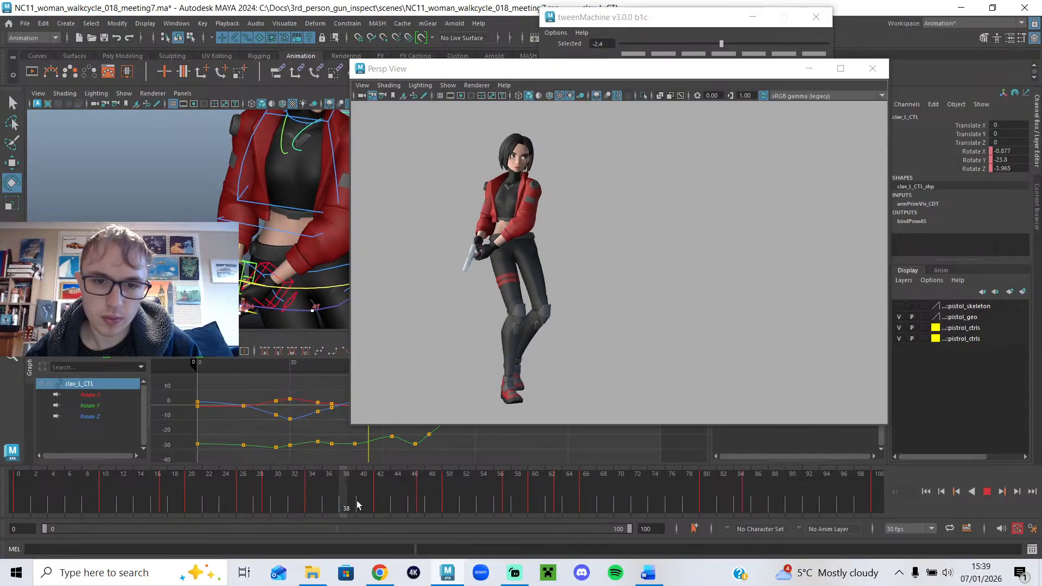
Select the left hand IK control and nudge it at frame 42, keying Translate Z at about -0.2.
alt+drag(320, 328, 256, 291)
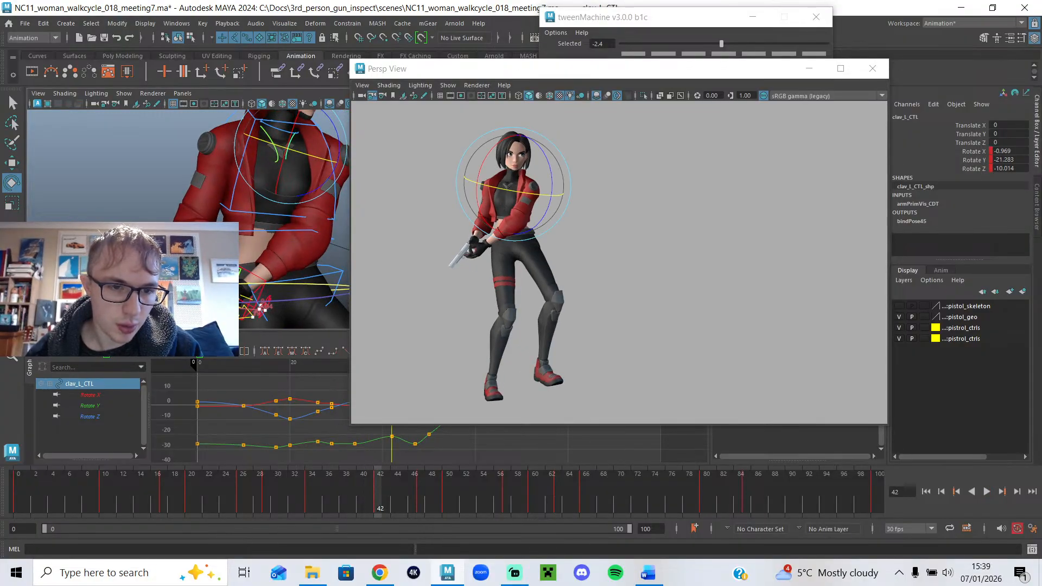
click(255, 280)
key(q)
click(261, 280)
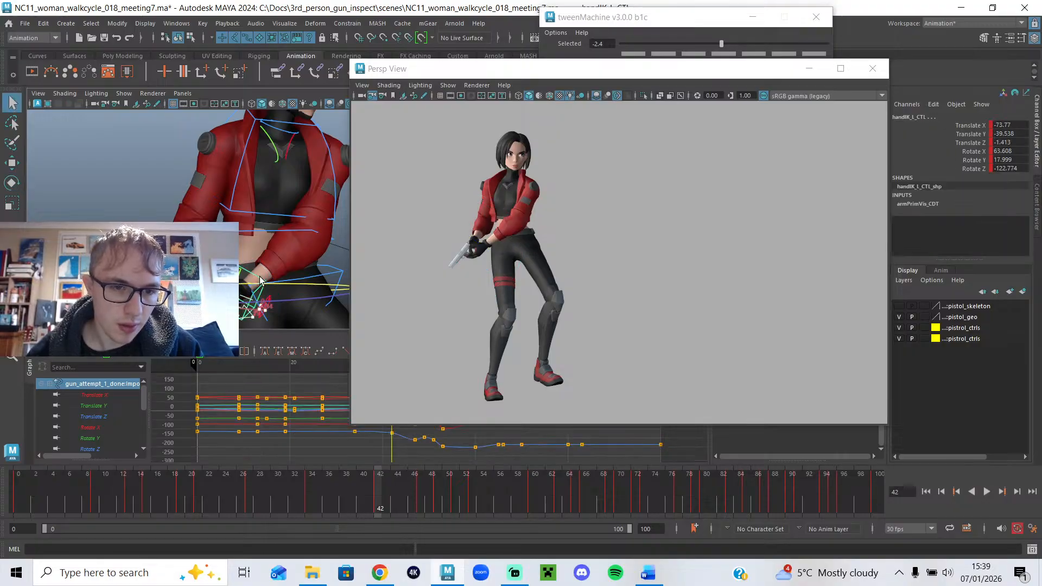
alt+middle_drag(266, 316, 261, 272)
key(w)
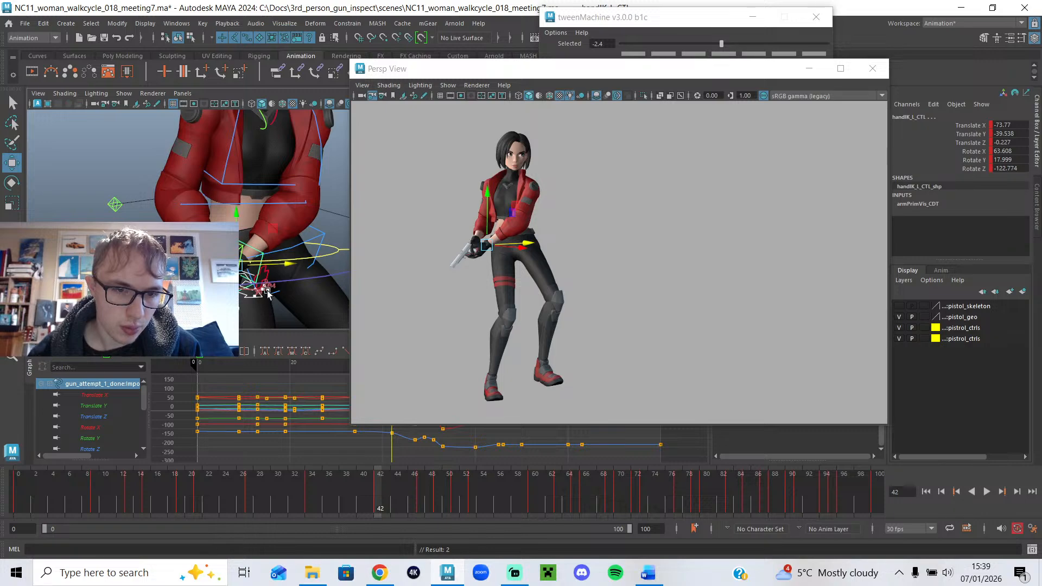
drag(328, 484, 380, 492)
drag(245, 210, 240, 201)
Scrub between frames 28 and 47 to check the left hand on the pistol, and play back the gun raise.
mouse_move(356, 483)
mouse_down()
mouse_move(457, 505)
mouse_move(288, 501)
mouse_up()
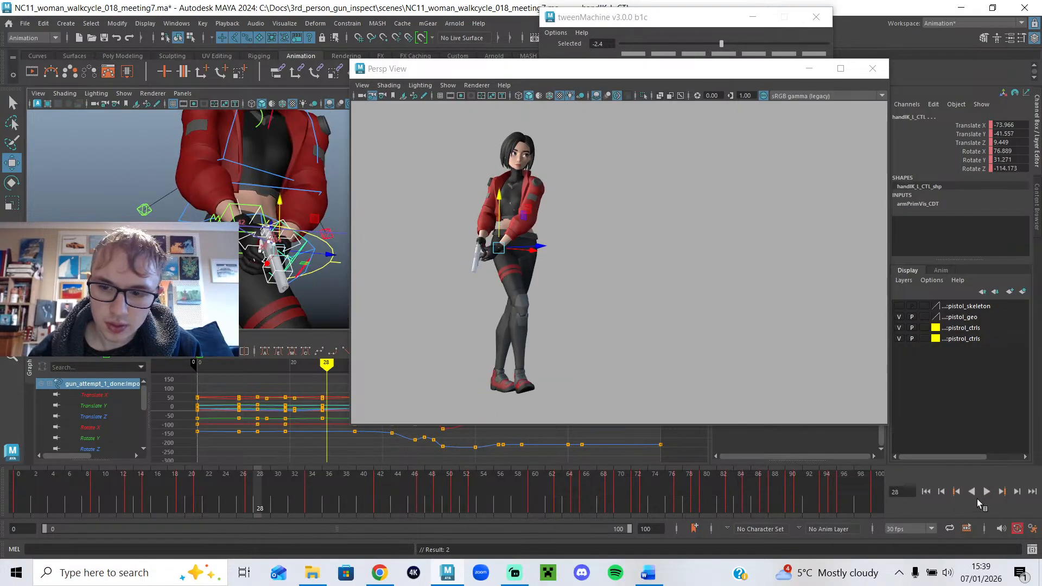
alt+drag(302, 282, 286, 342)
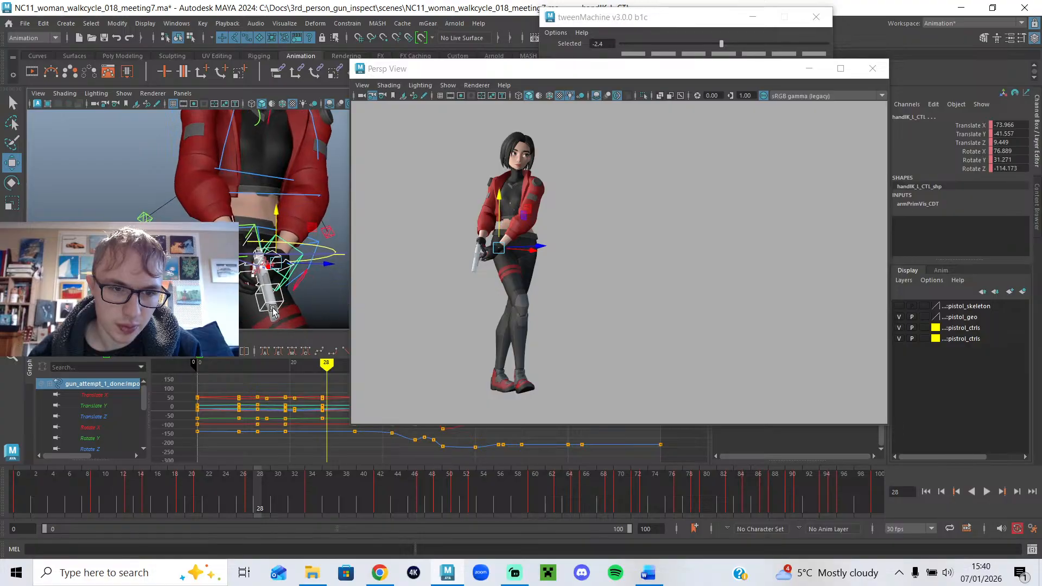
mouse_move(286, 505)
mouse_down()
mouse_move(233, 505)
mouse_move(422, 519)
mouse_up()
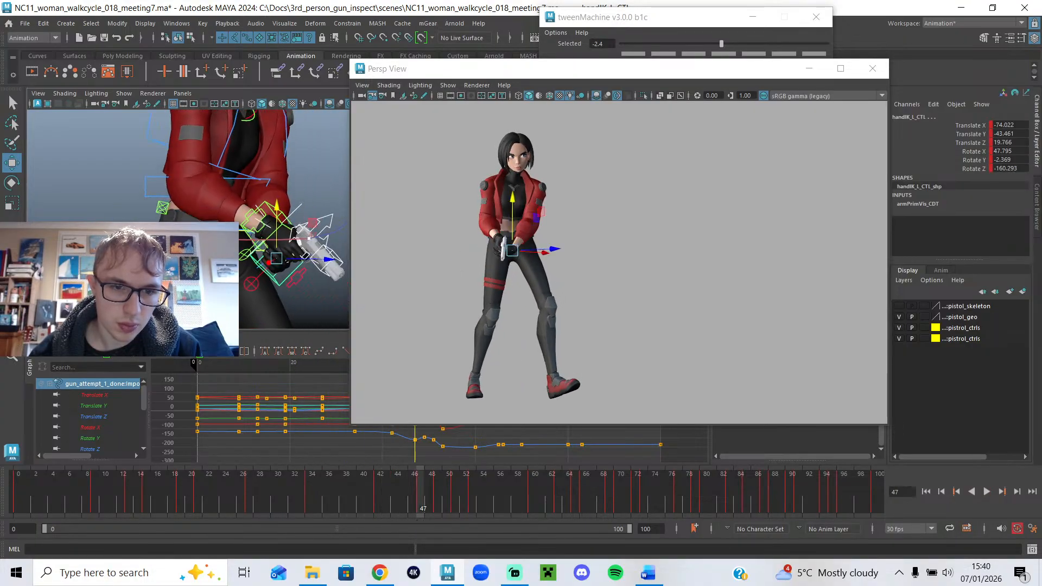
drag(385, 490, 404, 500)
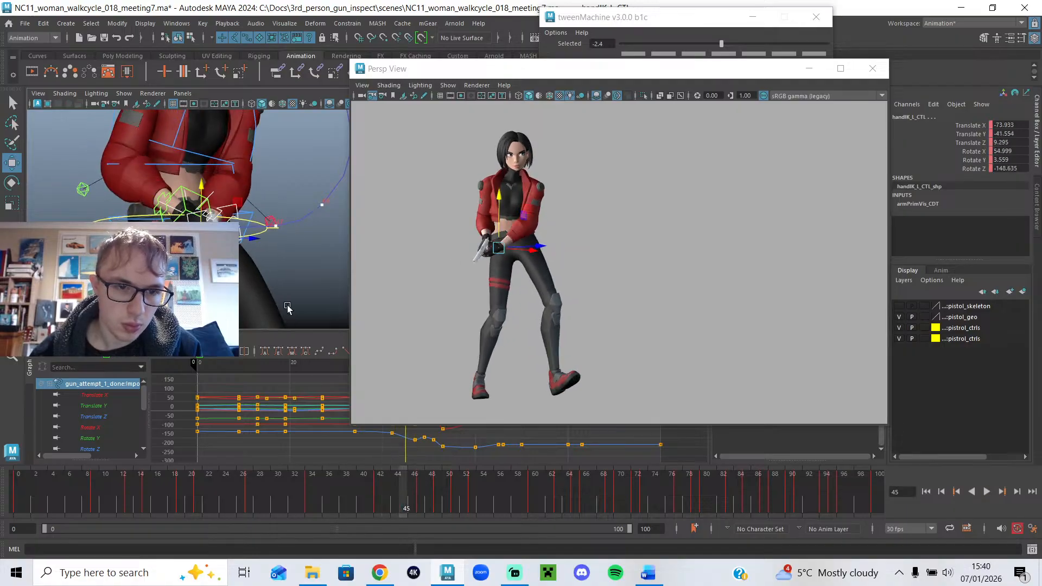
drag(361, 480, 285, 513)
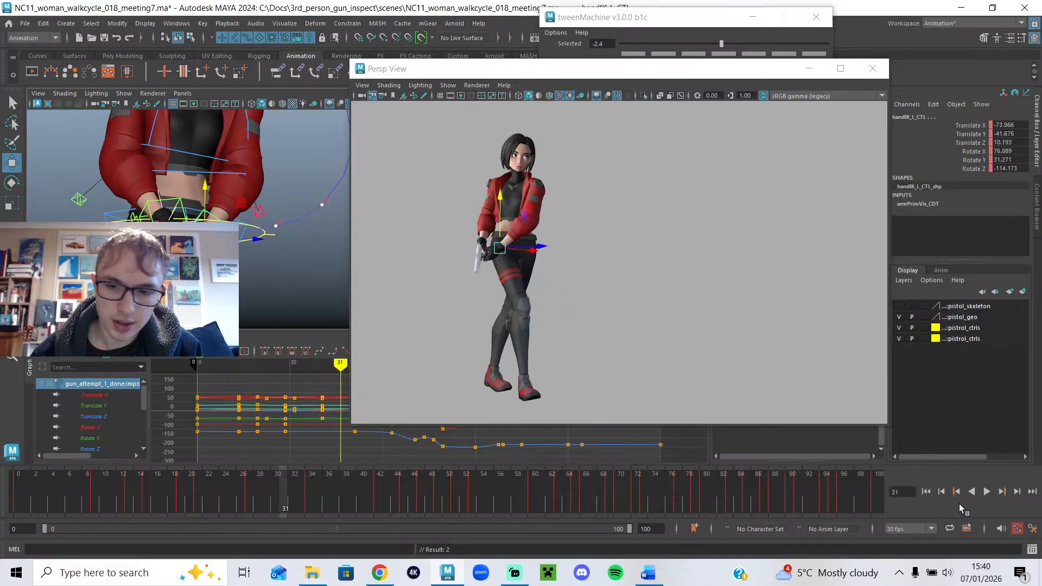
click(986, 492)
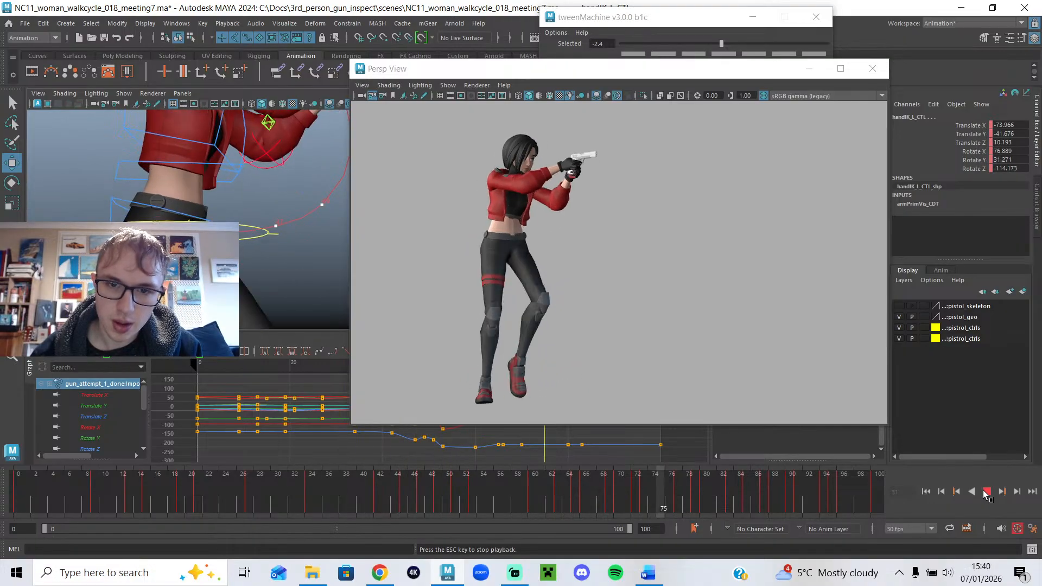
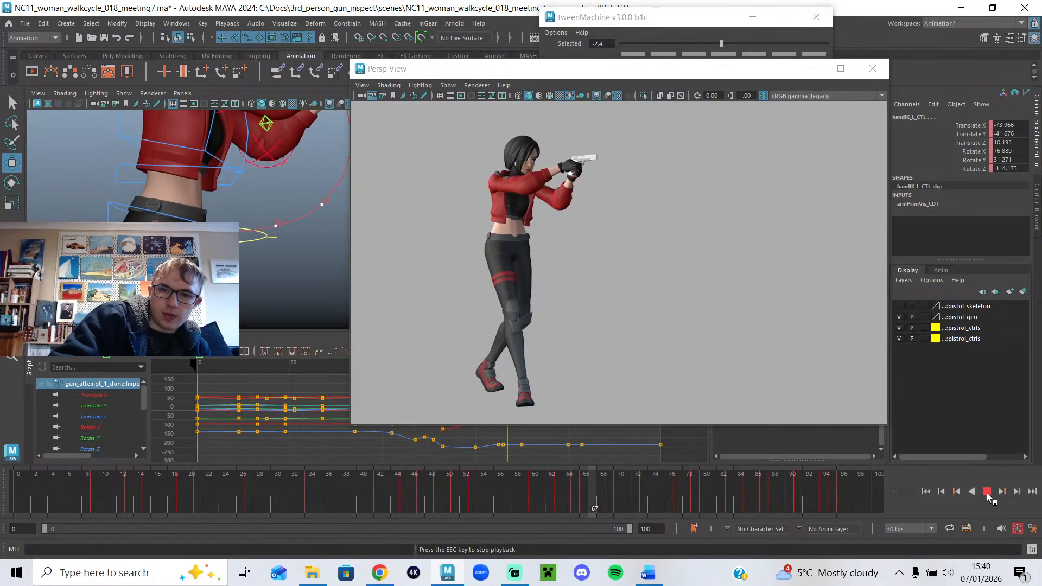
Stop the playback and save the scene.
click(987, 492)
click(25, 23)
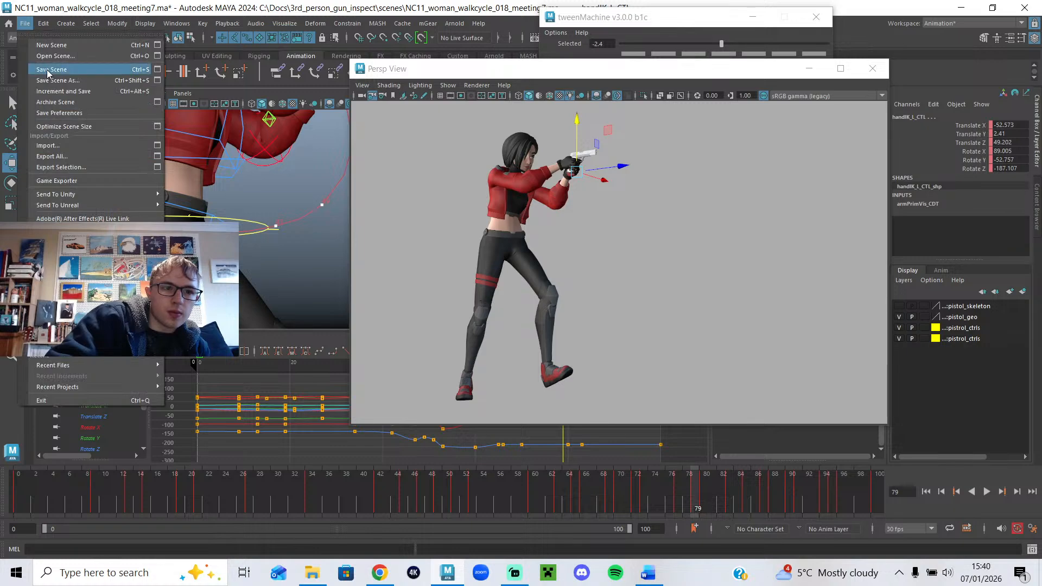
click(48, 69)
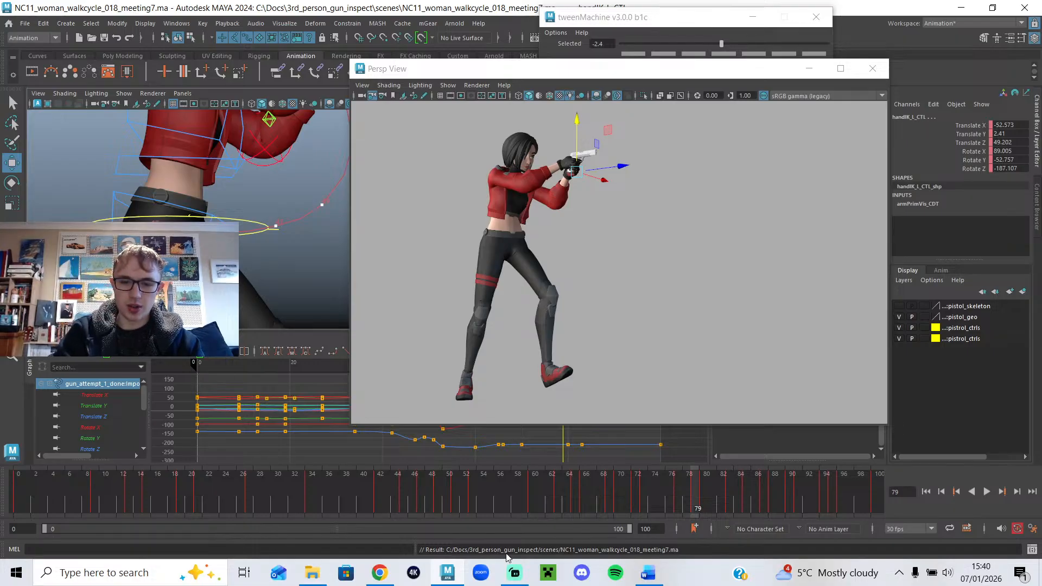
Switch to Chrome, close the channel dashboard and walk cycle search tabs, and open the YouTube Studio live streaming page.
click(514, 573)
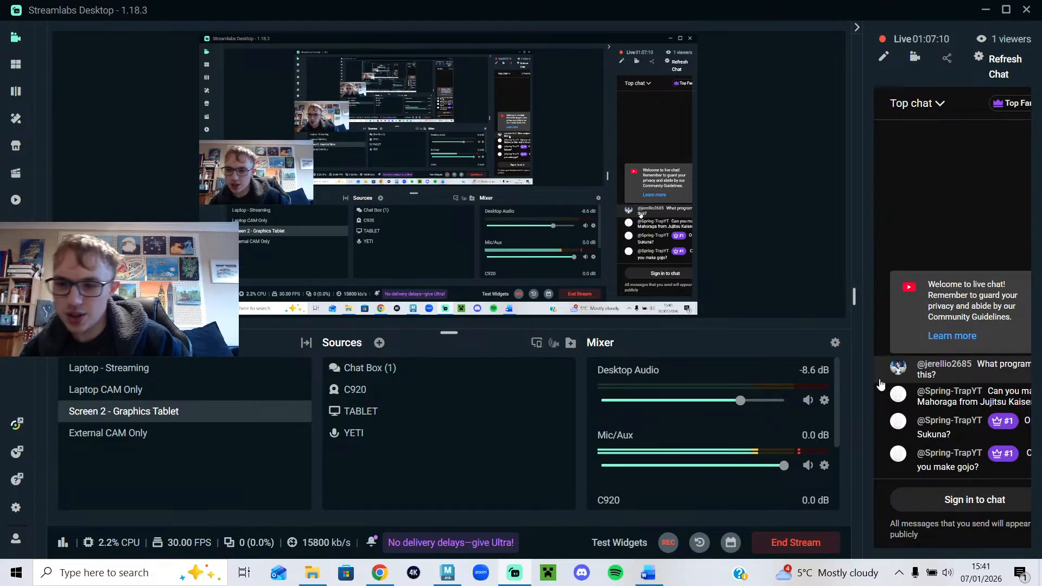
click(379, 573)
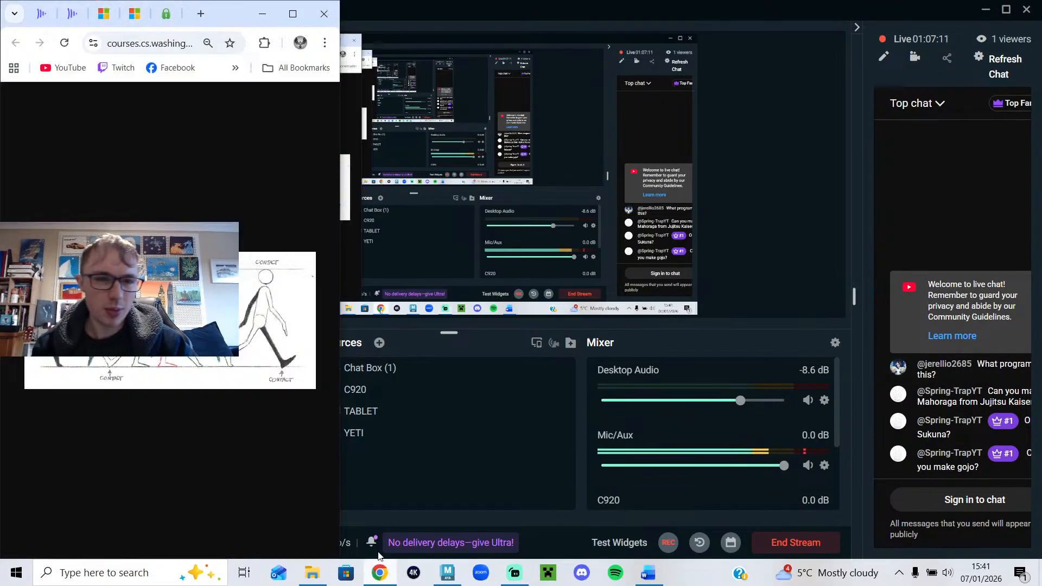
click(293, 13)
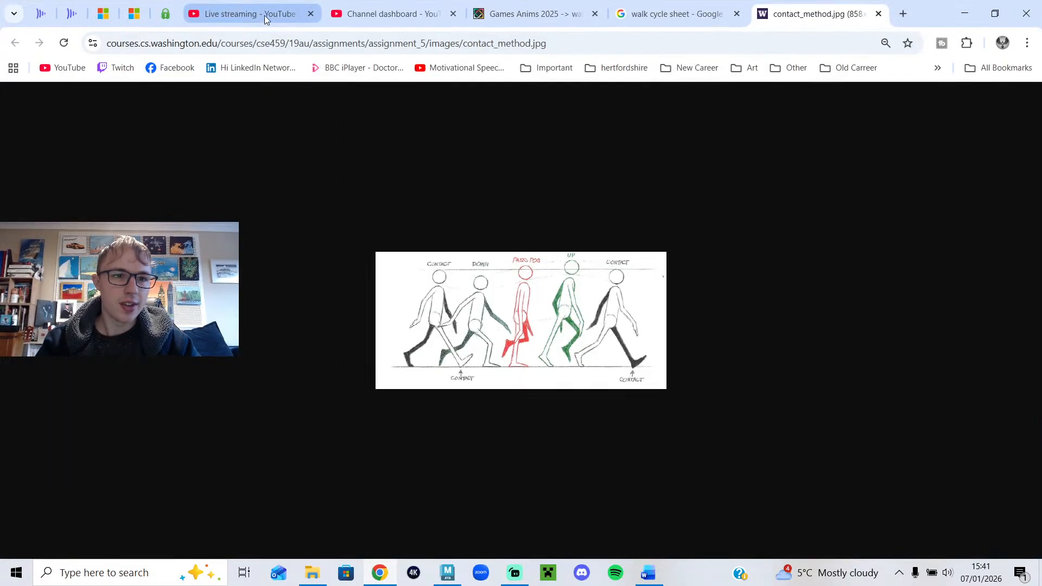
click(454, 13)
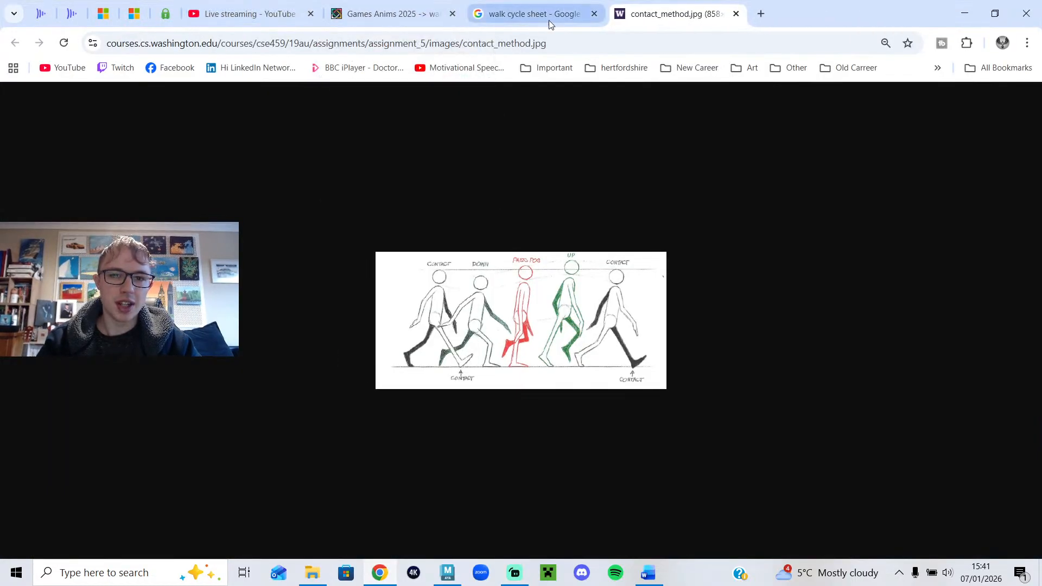
click(595, 13)
click(249, 14)
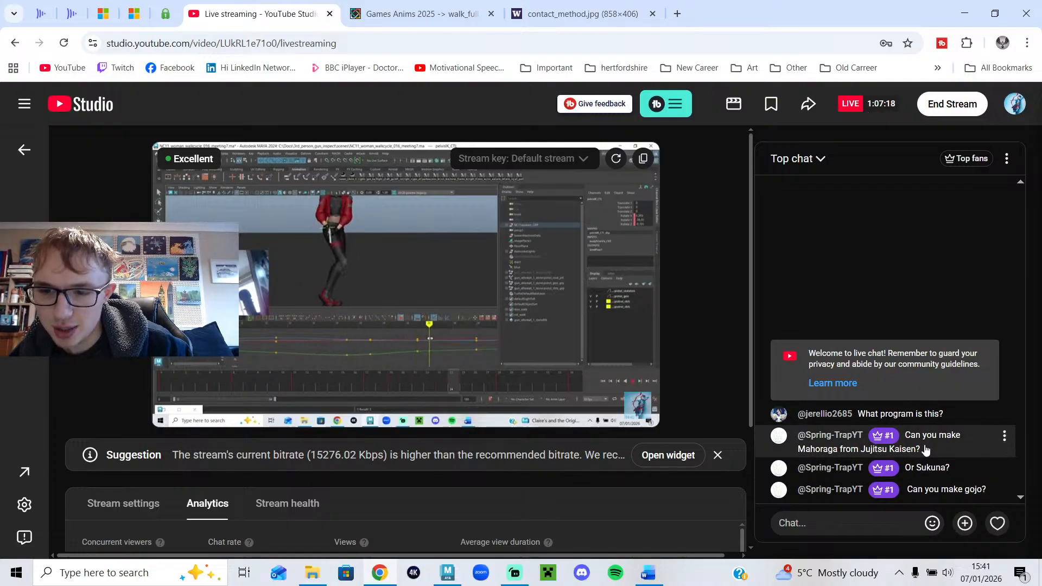
Answer the live chat question with the message "hello, this is maya 2024".
click(872, 526)
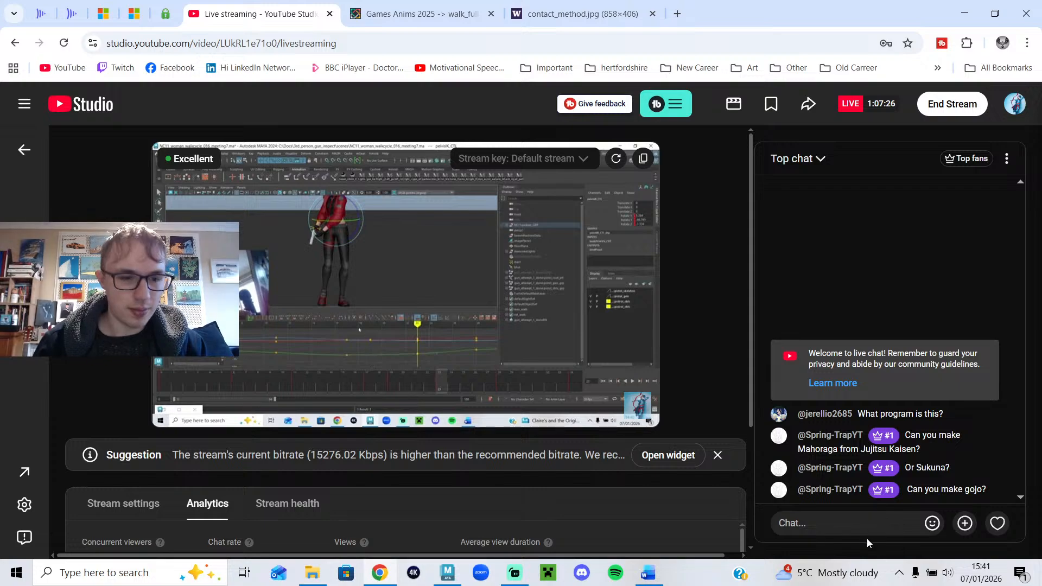
scroll(467, 493, down, 3)
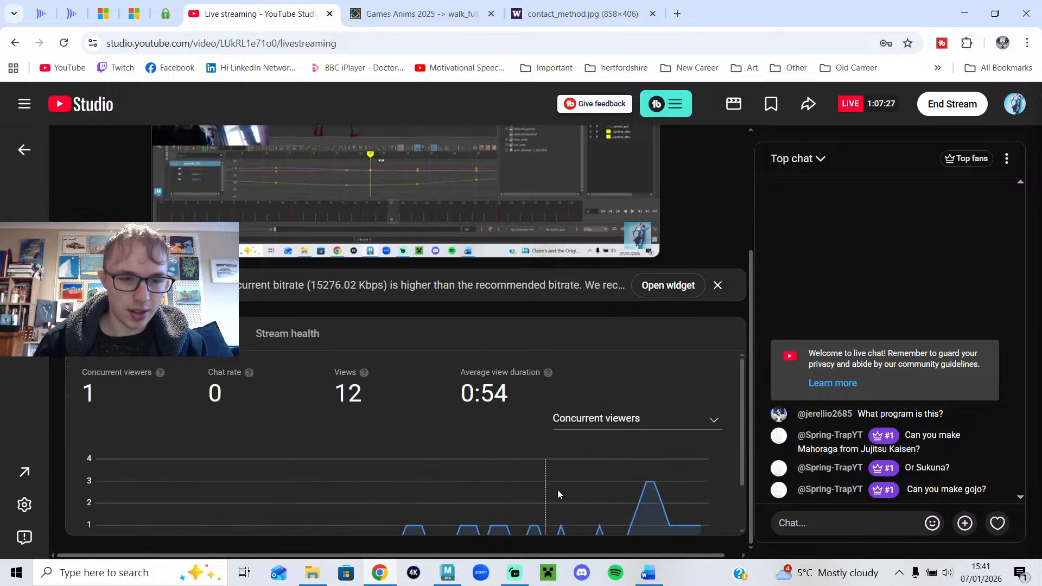
click(848, 525)
text(hello, this)
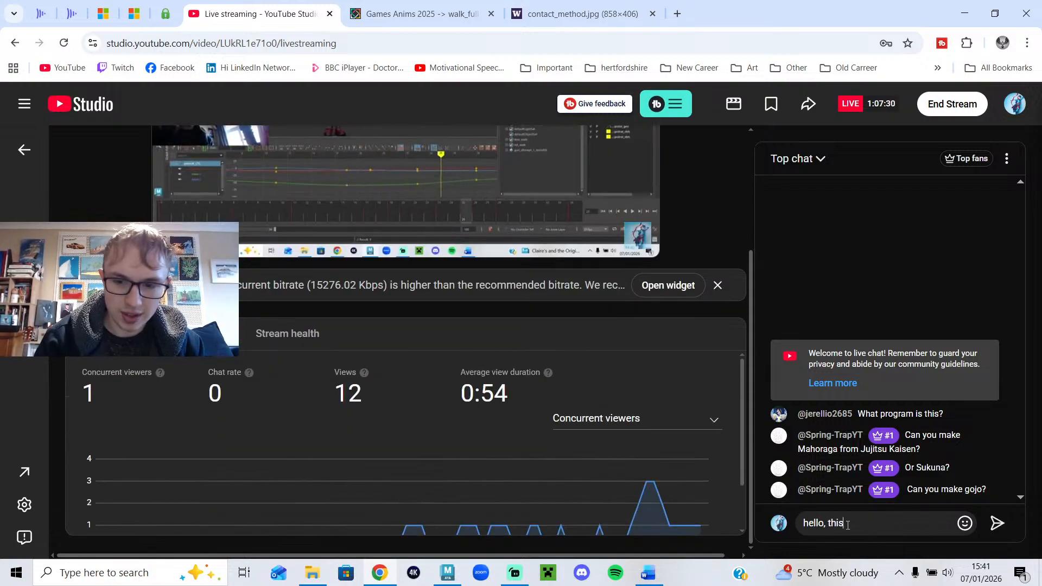
text( is maya 202)
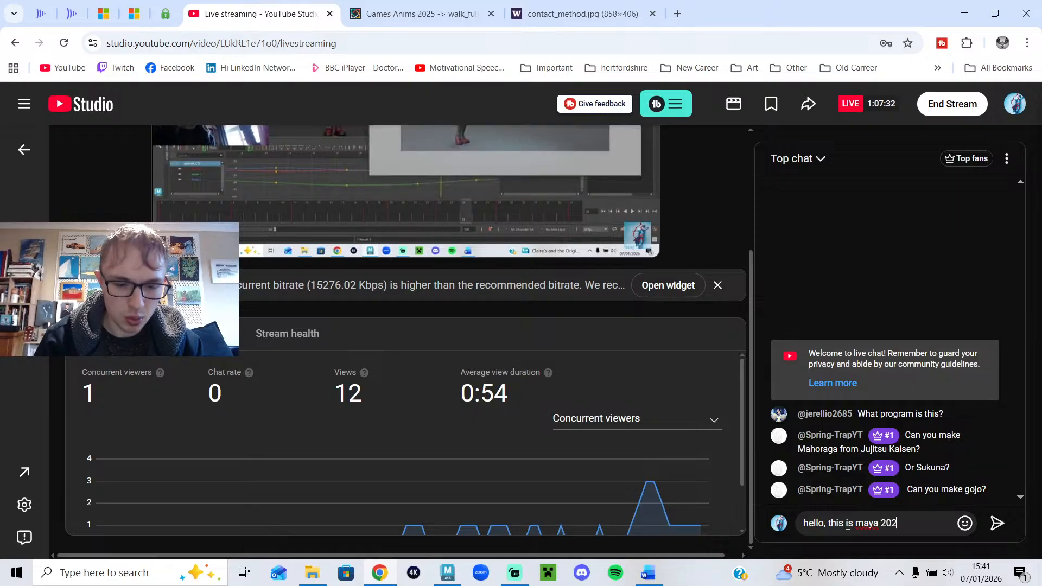
text(4)
key(Return)
scroll(668, 367, up, 2)
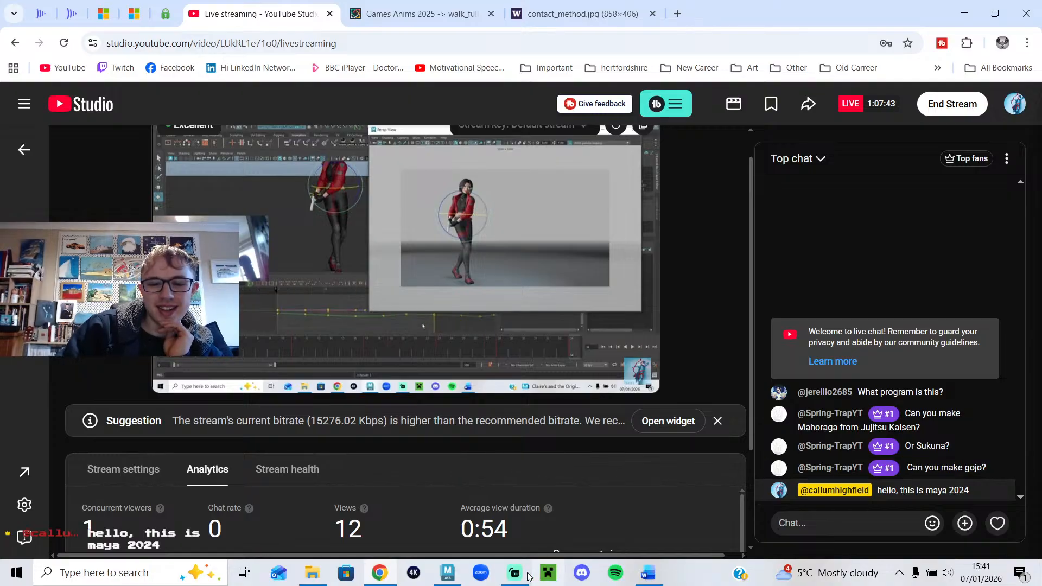
Switch back to Maya, play the walk-to-aim animation to review it, and stop at frame 67.
mouse_move(455, 575)
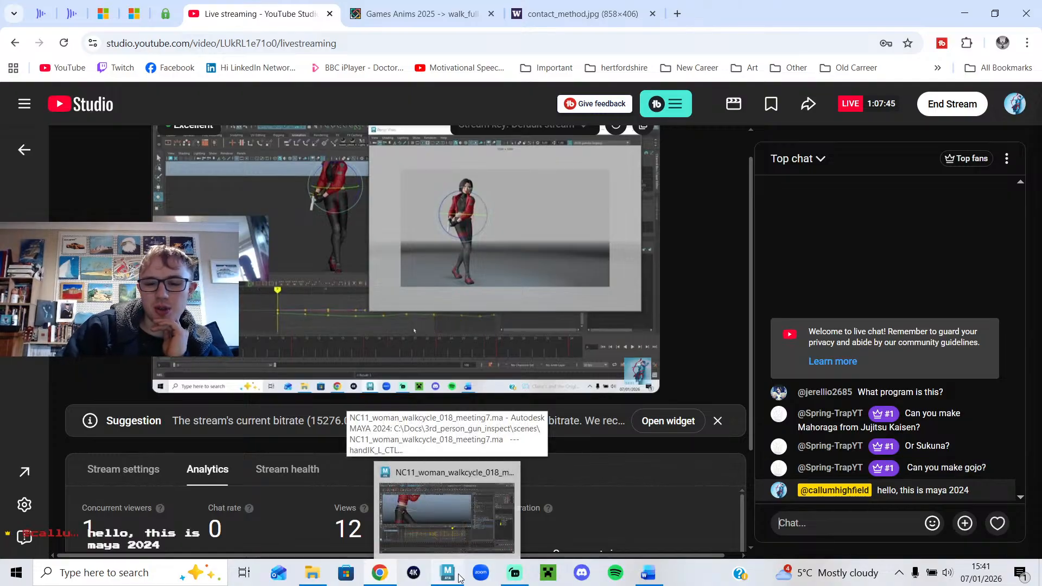
click(450, 505)
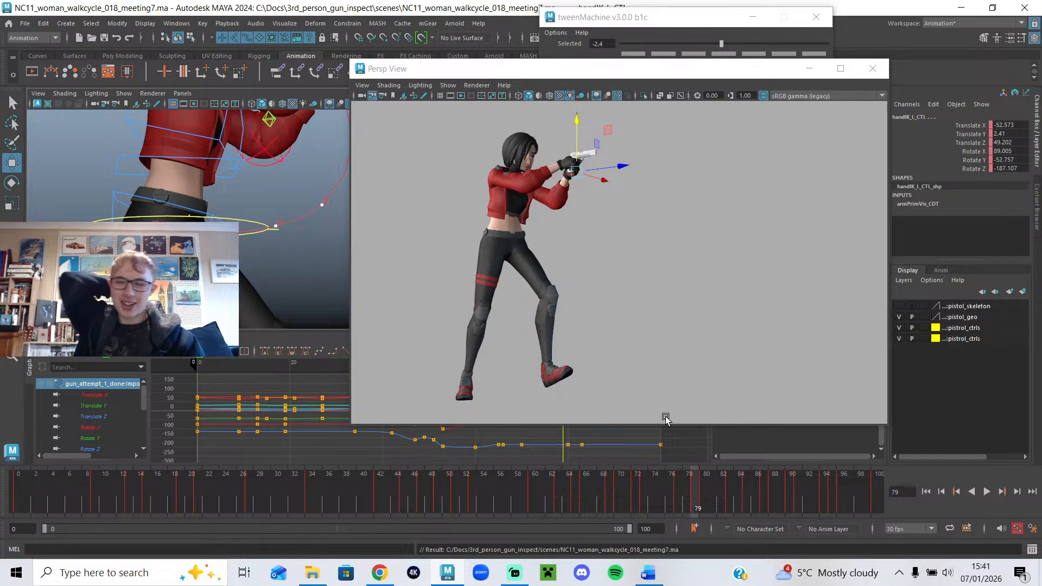
drag(662, 475, 81, 460)
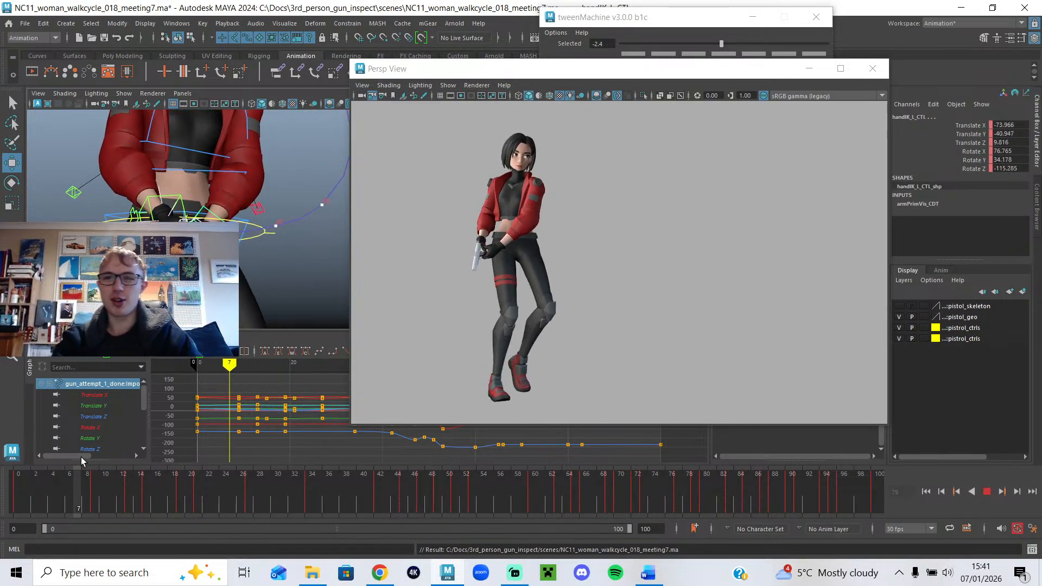
click(986, 491)
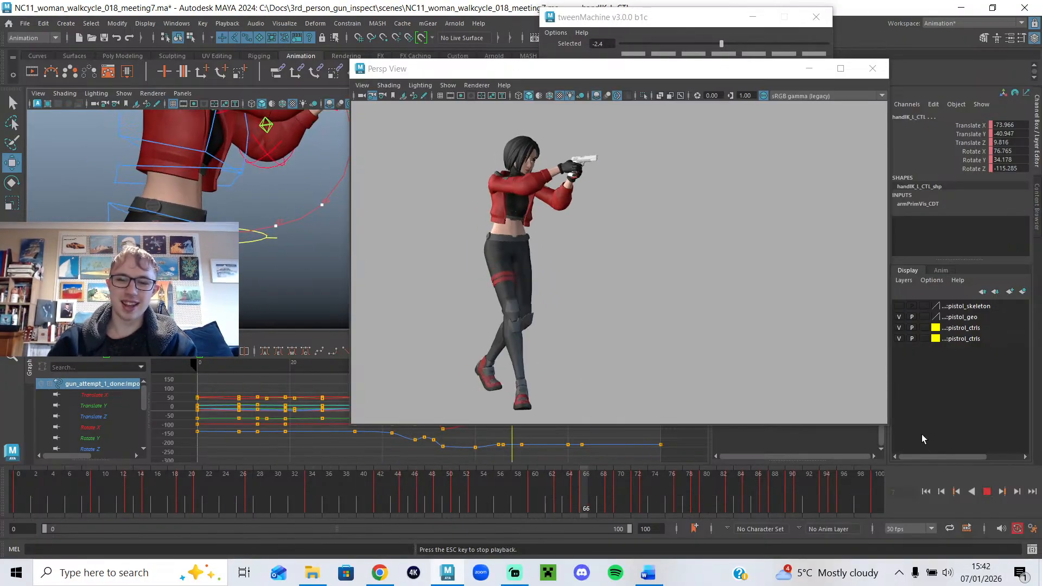
click(987, 492)
drag(579, 489, 595, 505)
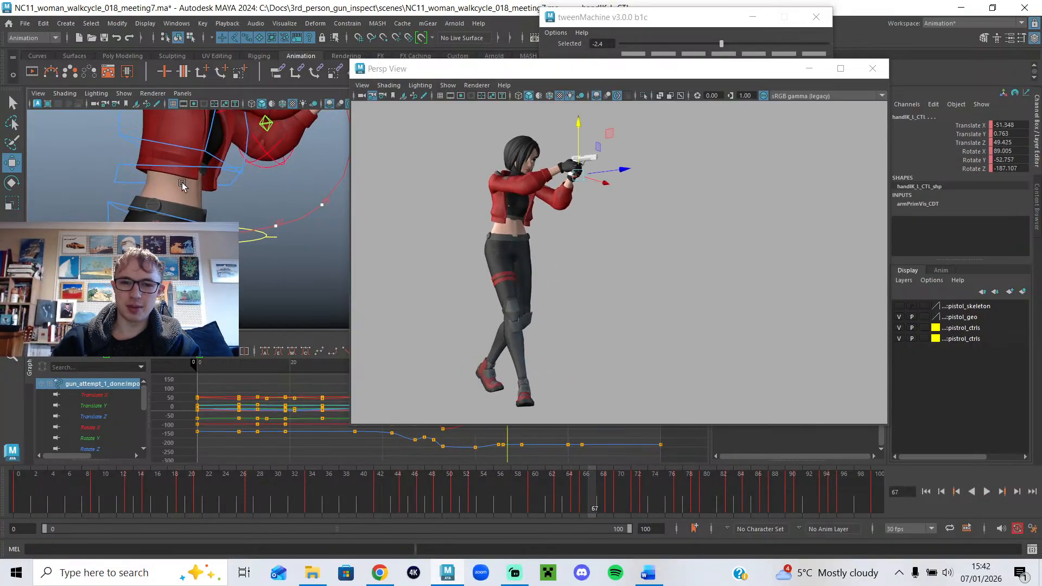
Clear the control selection, shrink the separate perspective window, and show its 1920 x 1080 resolution gate.
alt+drag(279, 200, 231, 198)
click(305, 279)
mouse_move(304, 279)
alt+mouse_down()
mouse_move(239, 279)
mouse_move(314, 277)
alt+mouse_up()
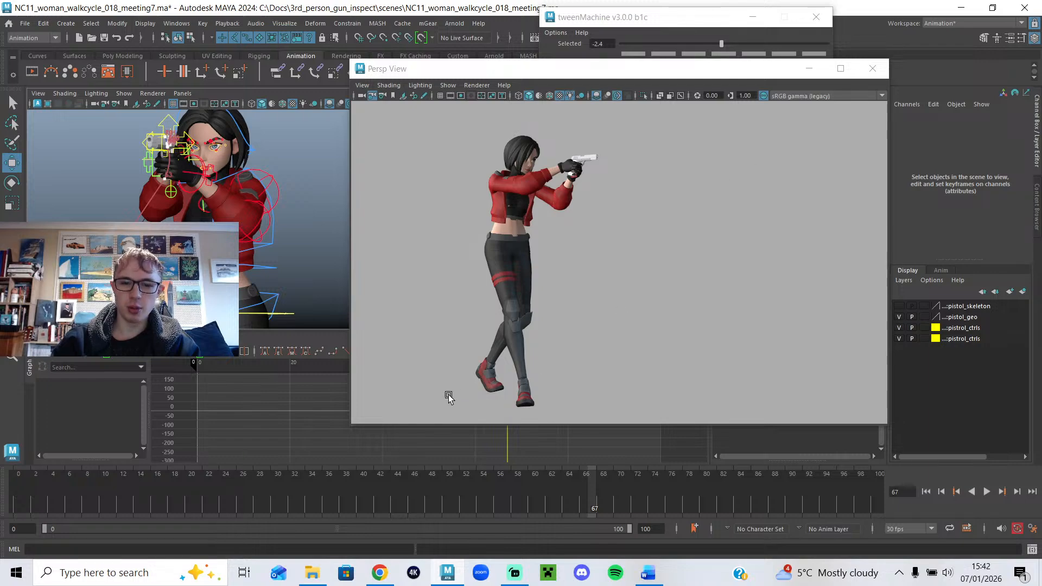
drag(351, 424, 548, 338)
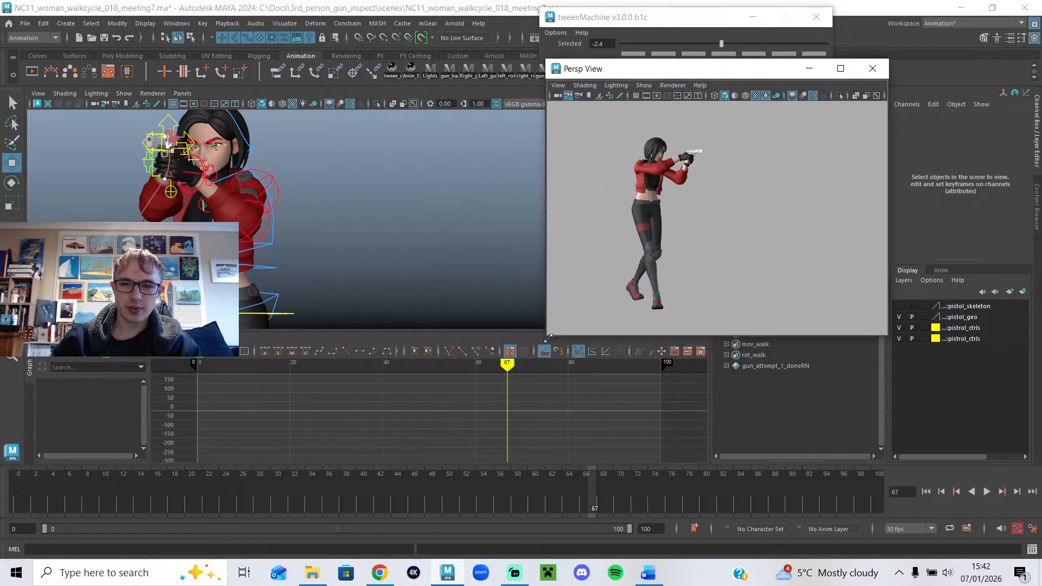
click(667, 96)
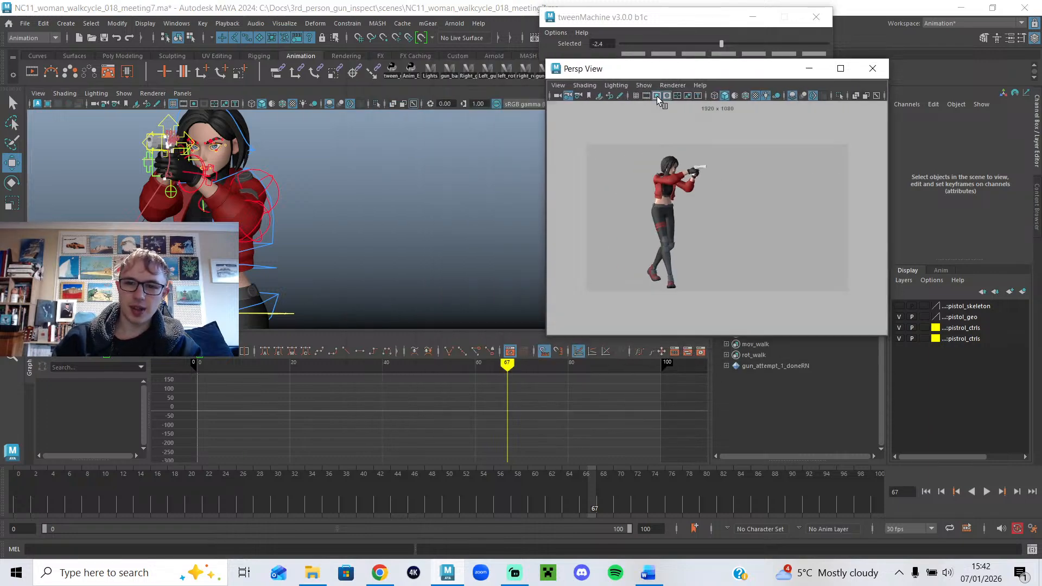
Examine the left arm and shoulder in the aiming pose at frame 67, briefly selecting the left elbow FK control.
alt+drag(342, 210, 360, 203)
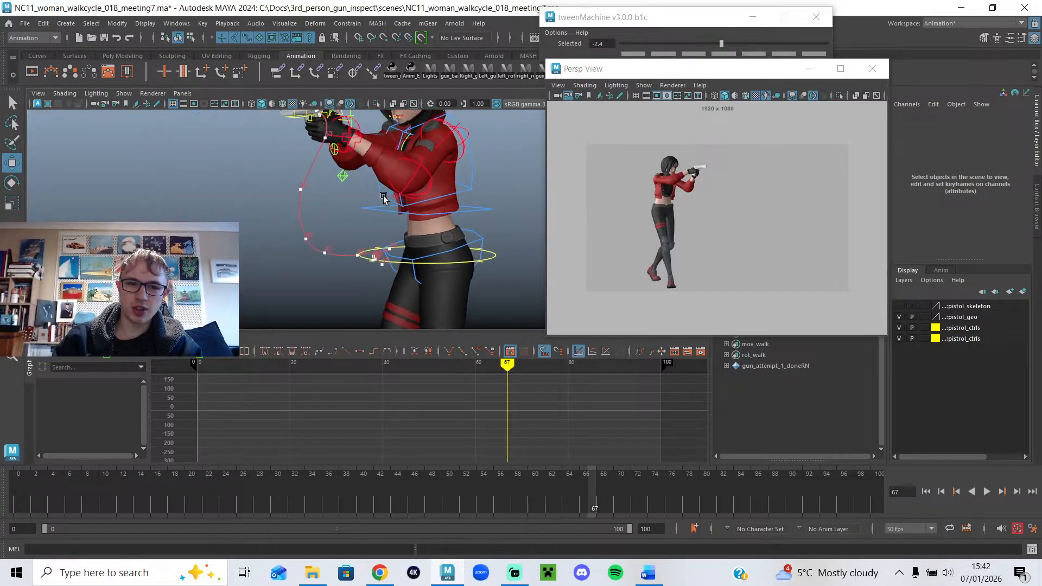
click(429, 174)
key(f)
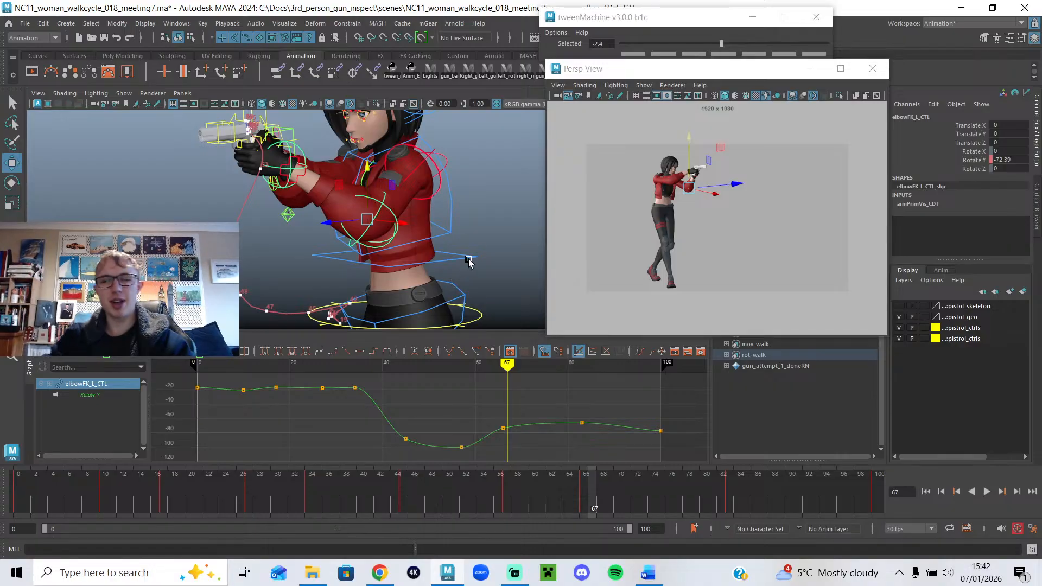
alt+middle_drag(497, 185, 389, 205)
click(389, 205)
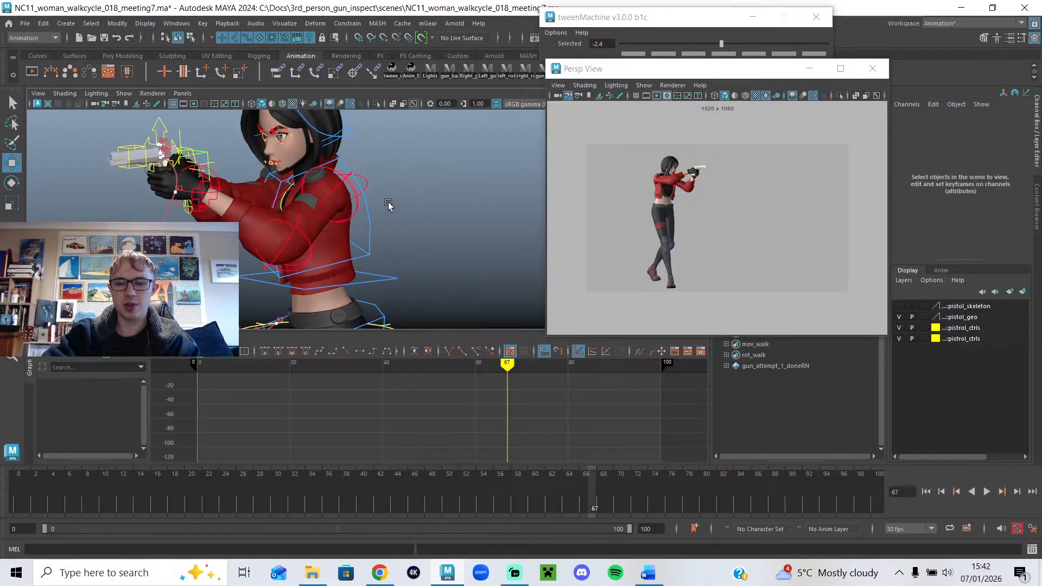
scroll(337, 213, down, 3)
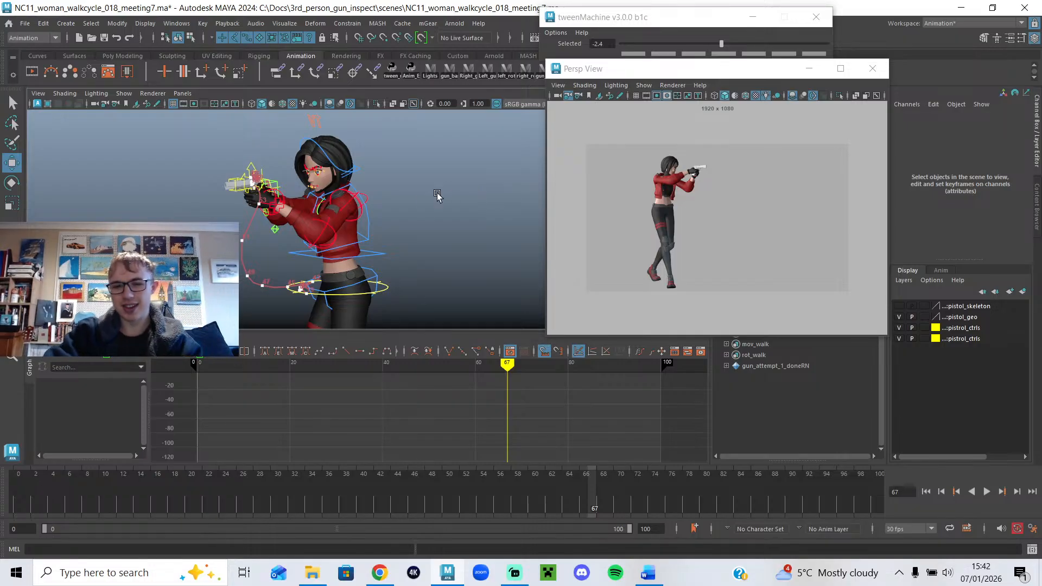
scroll(403, 216, up, 3)
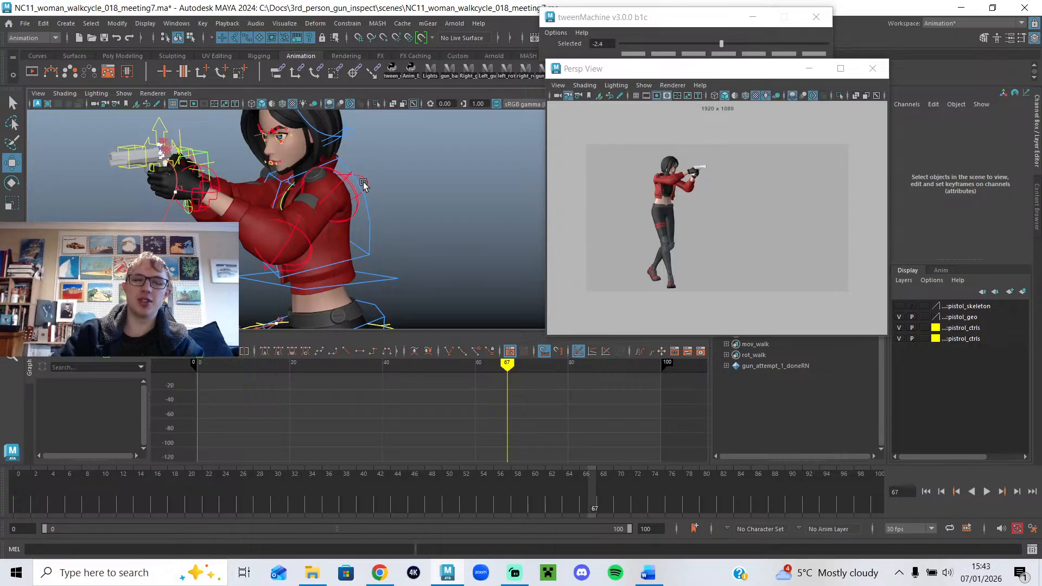
Select the left arm pole vector control at frame 62 and zoom the Graph Editor in on its curves around that frame.
alt+drag(278, 245, 363, 250)
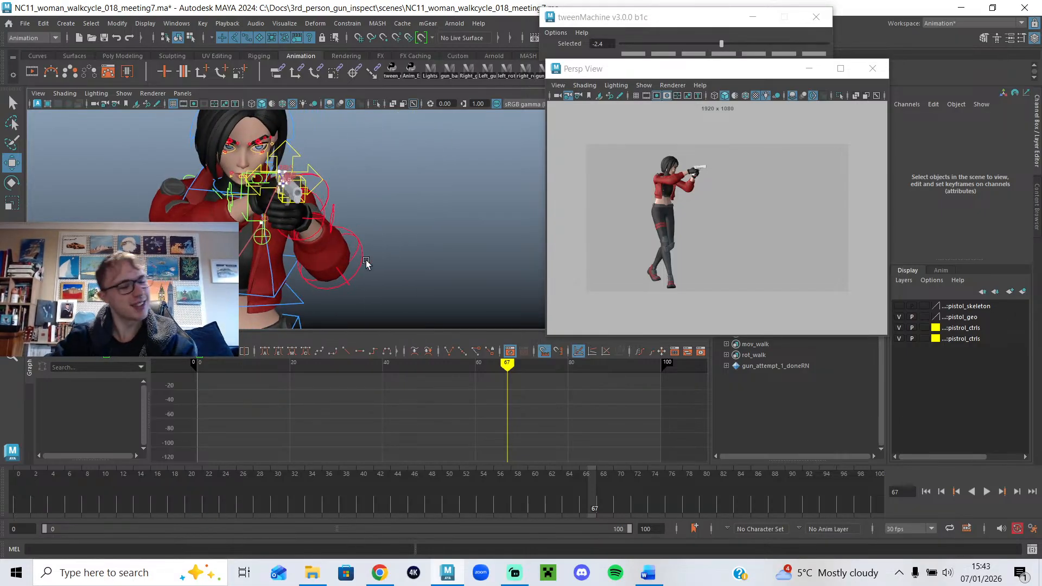
alt+drag(313, 250, 259, 257)
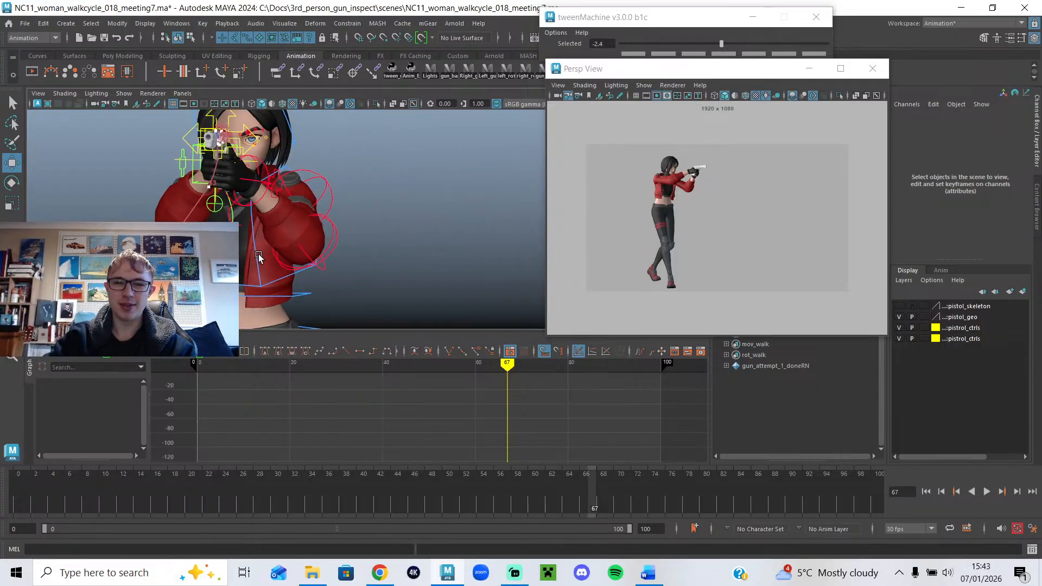
alt+drag(391, 242, 367, 242)
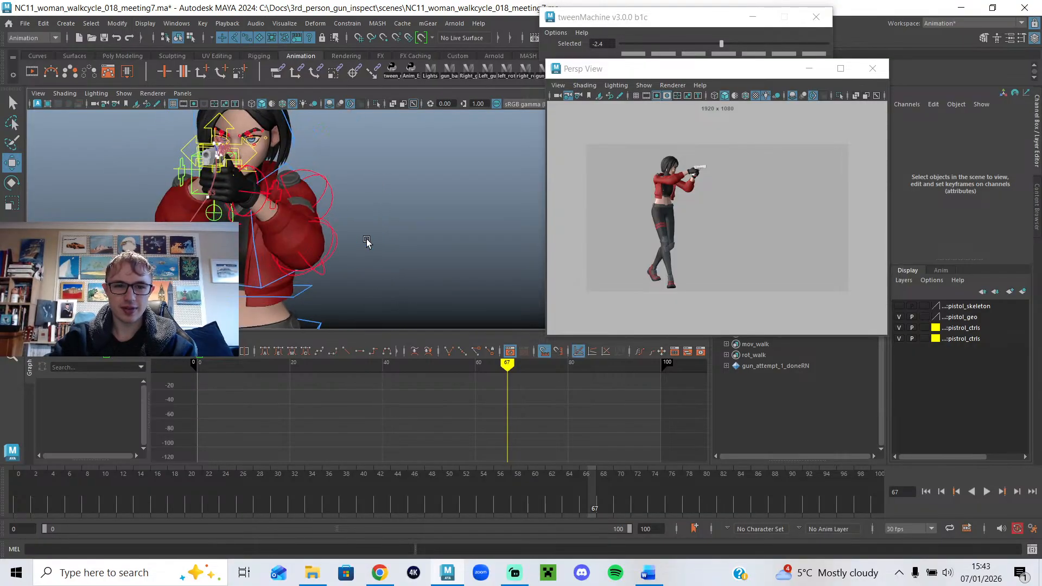
click(325, 193)
mouse_move(493, 369)
mouse_down()
mouse_move(432, 363)
mouse_move(506, 377)
mouse_move(484, 376)
mouse_up()
alt+drag(435, 288, 394, 283)
click(347, 291)
scroll(519, 414, up, 3)
alt+middle_drag(519, 414, 211, 415)
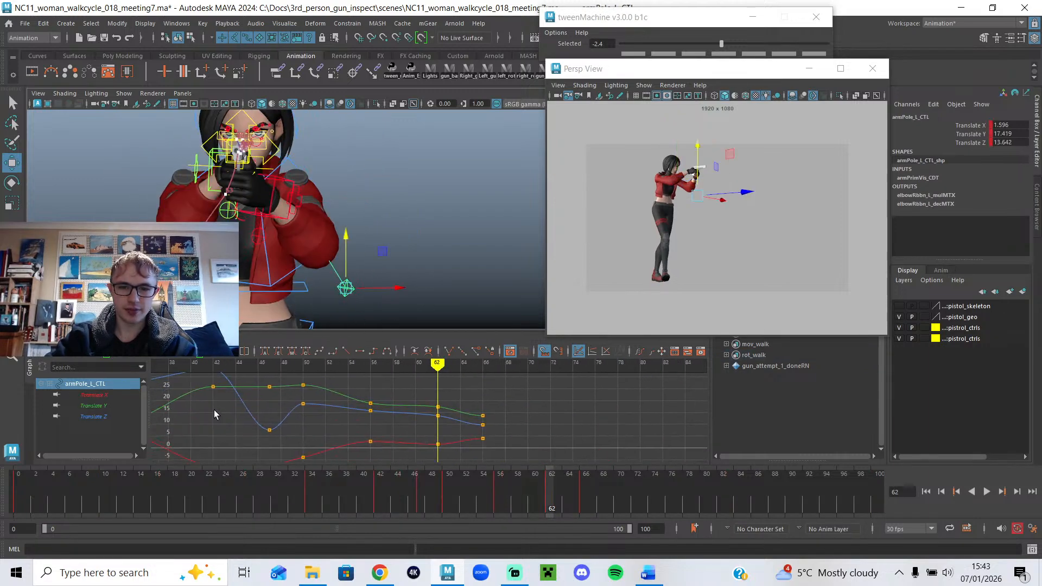
Check the elbow motion around frames 62 to 66 and reposition the left arm pole vector control at frame 66.
drag(438, 361, 459, 362)
alt+middle_drag(333, 260, 450, 255)
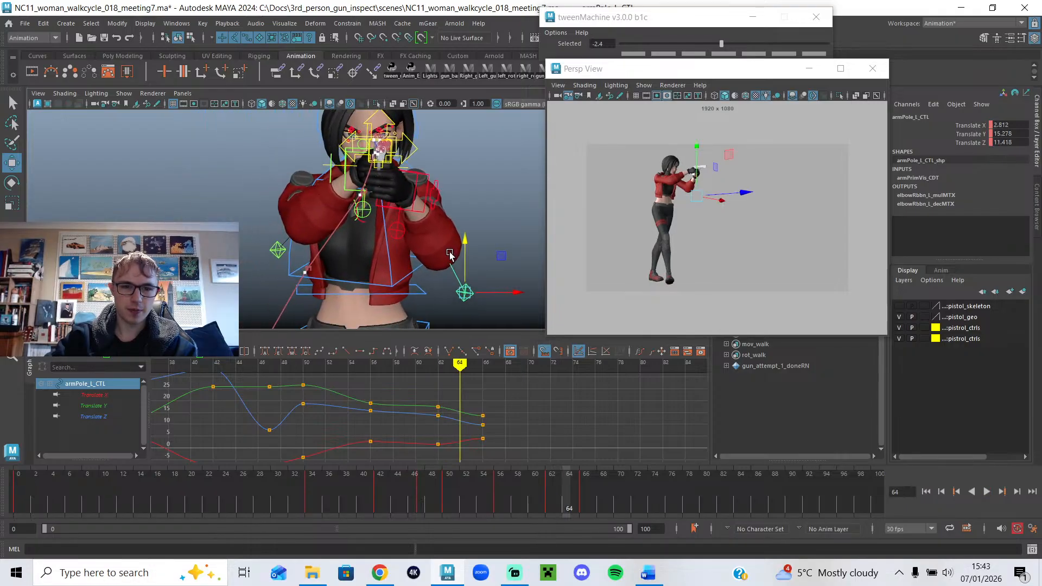
key(alt+v)
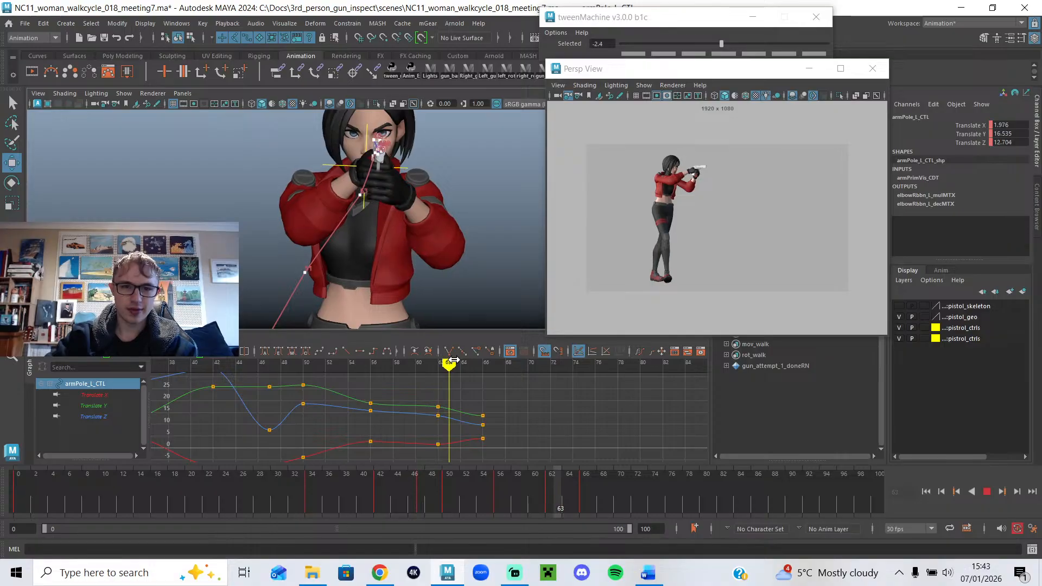
key(alt+v)
mouse_move(468, 362)
mouse_down()
mouse_move(438, 366)
mouse_move(478, 378)
mouse_up()
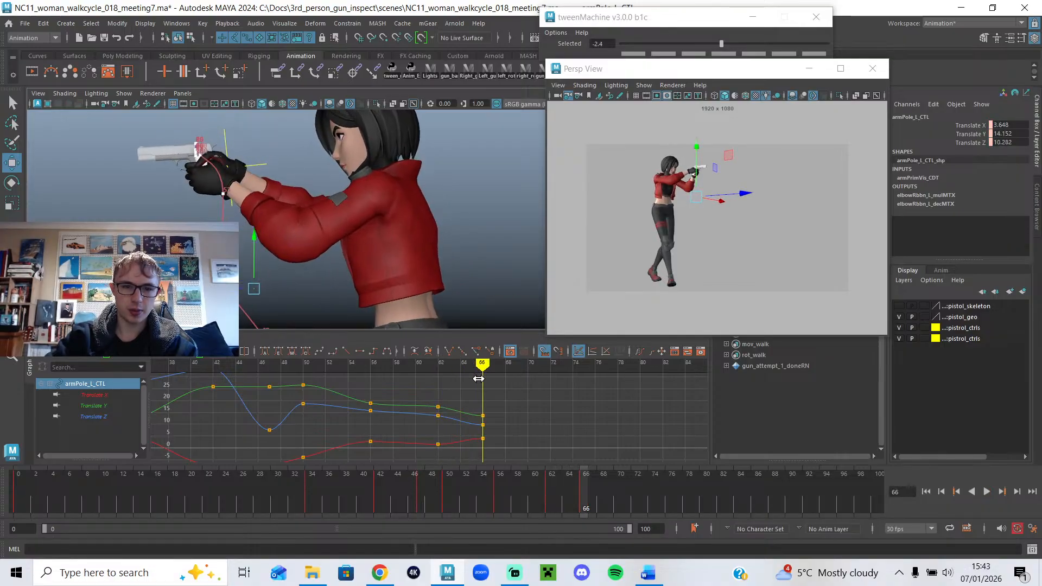
drag(246, 304, 307, 263)
drag(436, 363, 449, 380)
key(alt+1)
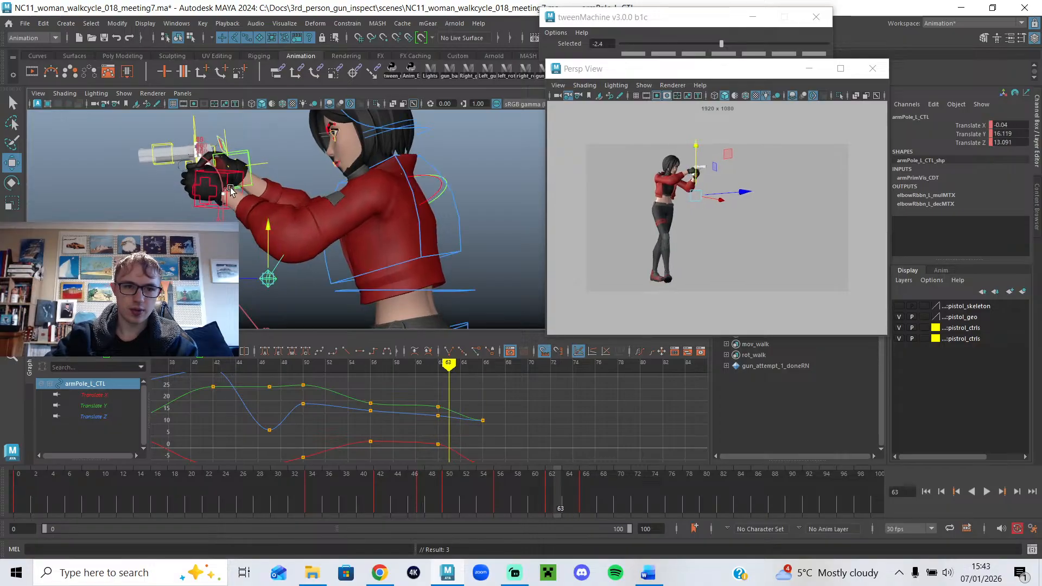
Select the left hand IK control and shift its frame 65 key one frame earlier to frame 64.
click(228, 179)
key(alt+1)
scroll(227, 181, up, 4)
alt+middle_drag(228, 181, 377, 258)
alt+drag(376, 257, 404, 257)
drag(571, 488, 575, 486)
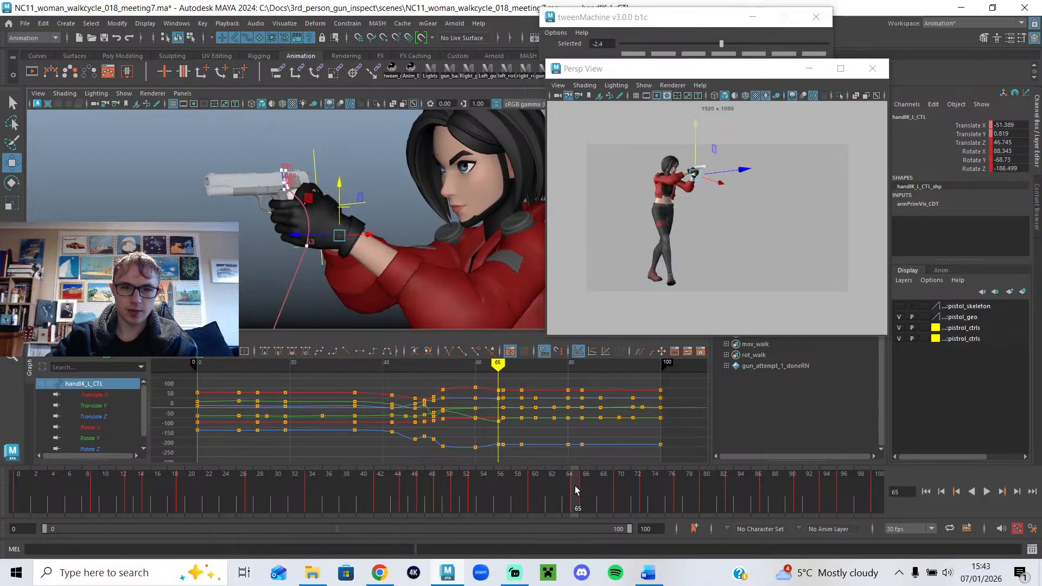
right_click(575, 486)
click(566, 490)
click(571, 491)
shift+click(563, 492)
mouse_move(570, 492)
mouse_down()
mouse_move(563, 496)
mouse_move(610, 491)
mouse_move(542, 493)
mouse_move(584, 506)
mouse_move(576, 506)
mouse_up()
drag(574, 504, 569, 506)
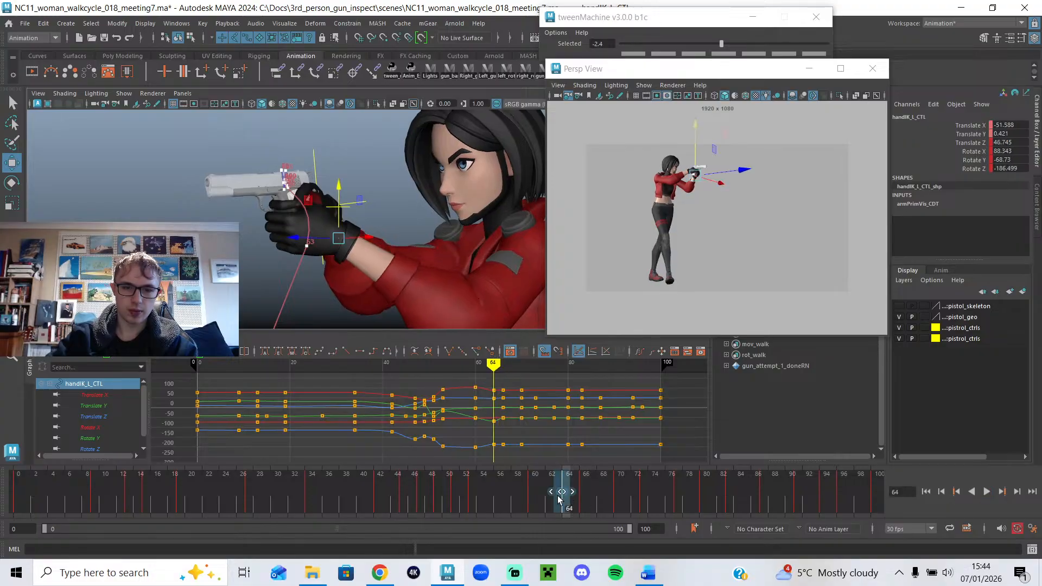
Try moving the left hand IK control to a Translate Z of 48.085 at frame 65.
key(alt+v)
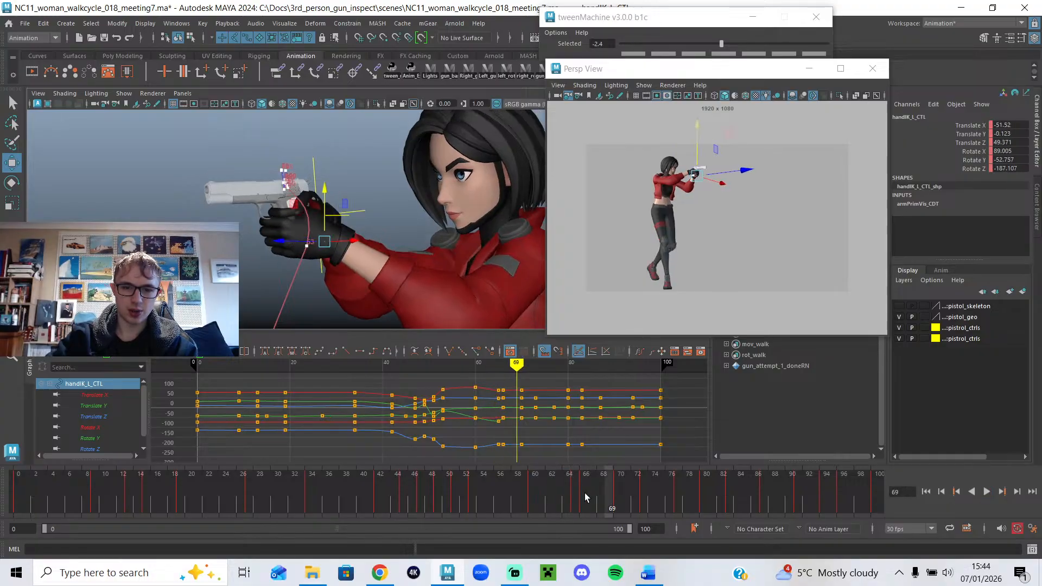
click(579, 495)
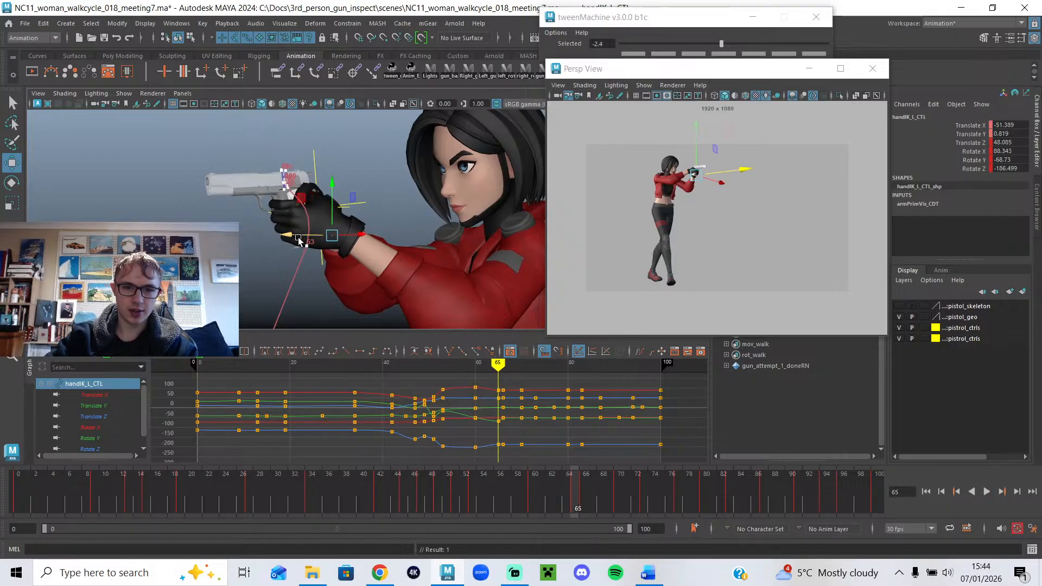
alt+drag(378, 293, 332, 268)
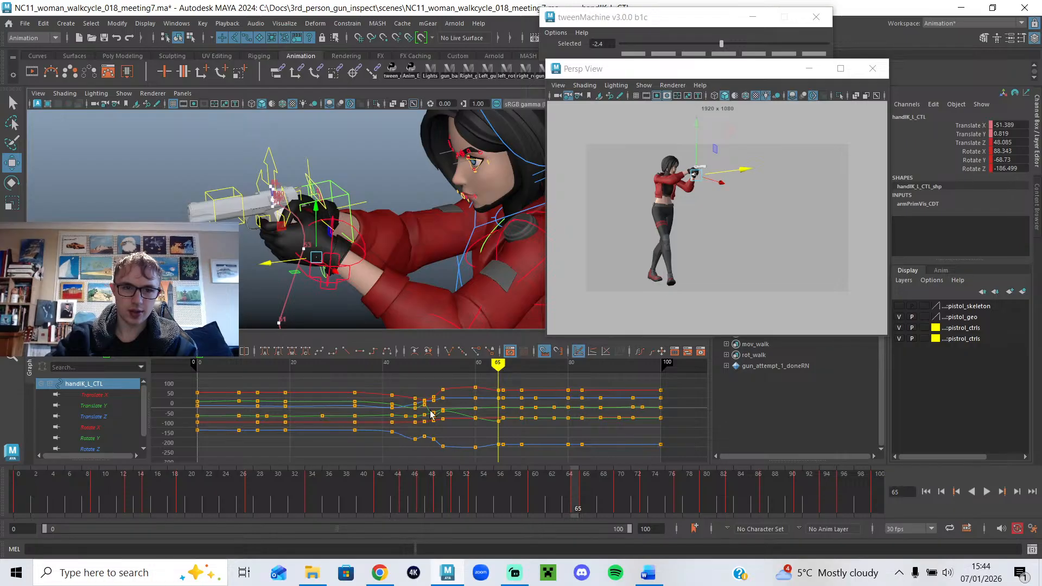
key(alt+comma)
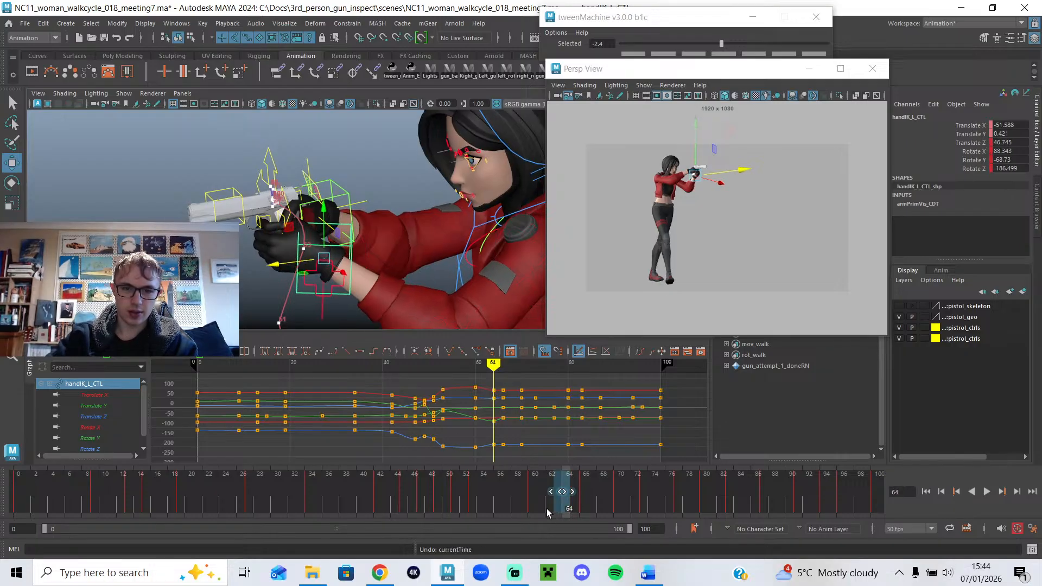
Move the left hand IK control to a Translate Z of 47.696 at frame 64 and check it against frame 65.
drag(291, 265, 286, 266)
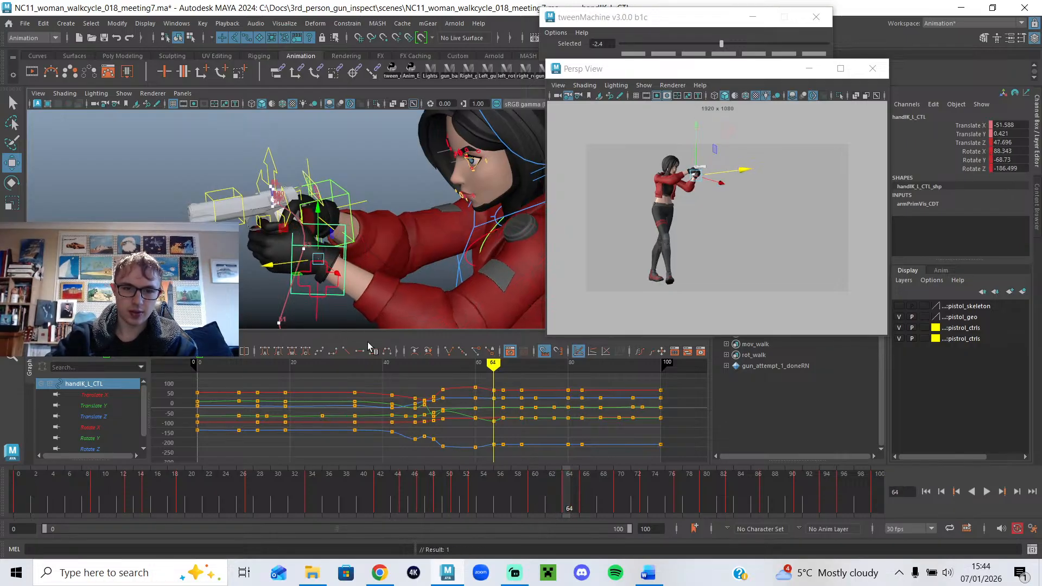
drag(568, 493, 577, 488)
alt+middle_drag(441, 276, 376, 260)
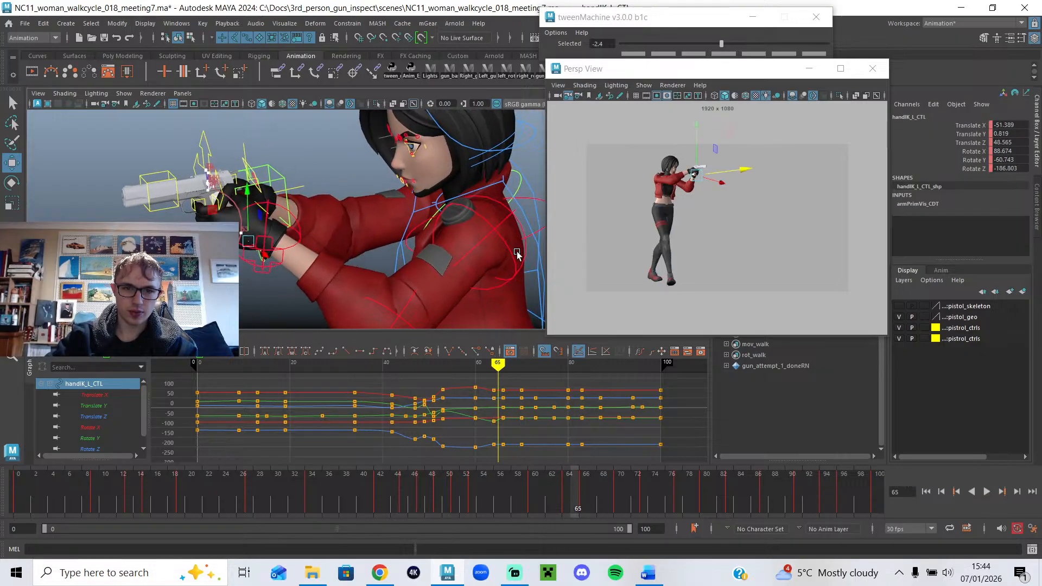
Select the left clavicle control and rotate it around Y into negative values at frame 66, checking the change at frame 65.
alt+drag(497, 235, 511, 223)
click(532, 205)
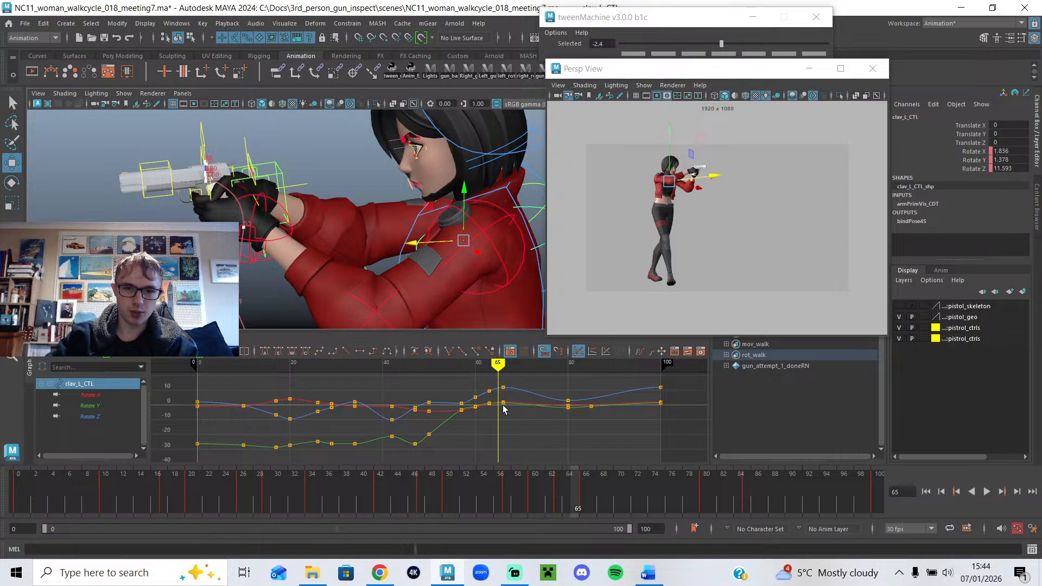
scroll(504, 405, up, 3)
alt+middle_drag(503, 406, 419, 428)
alt+middle_drag(403, 261, 350, 260)
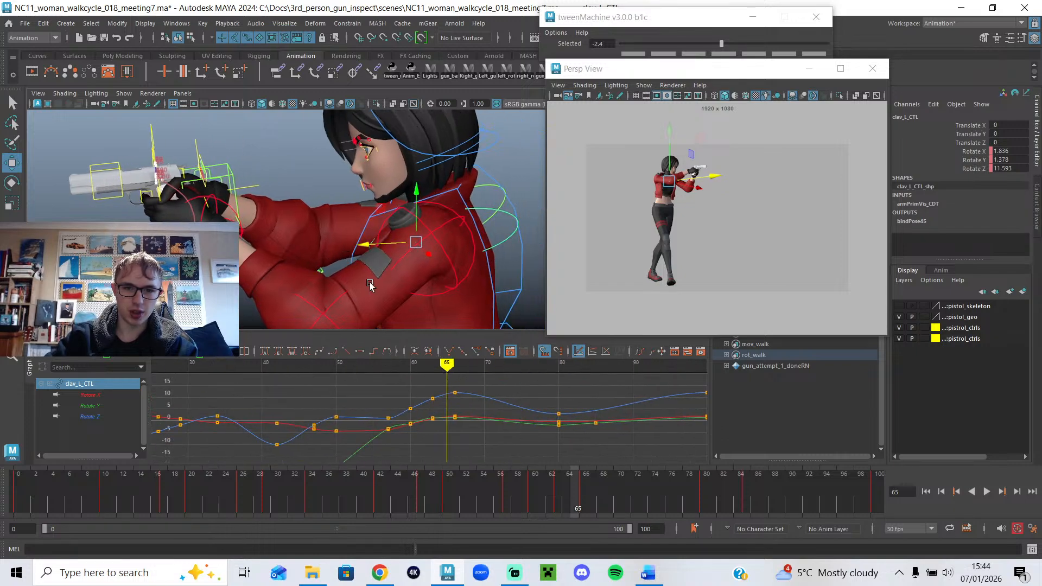
drag(447, 370, 455, 370)
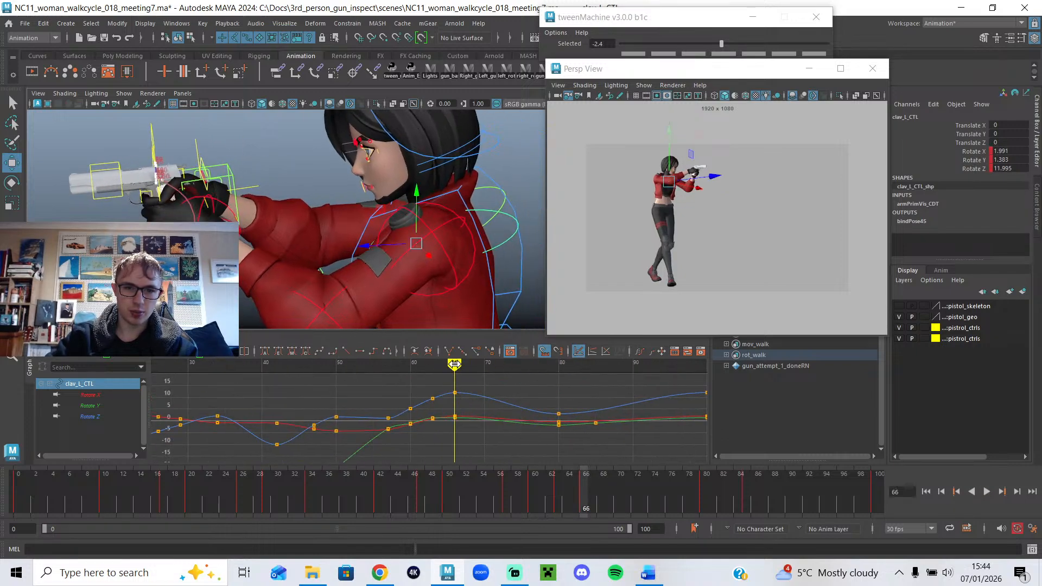
key(e)
drag(421, 241, 385, 248)
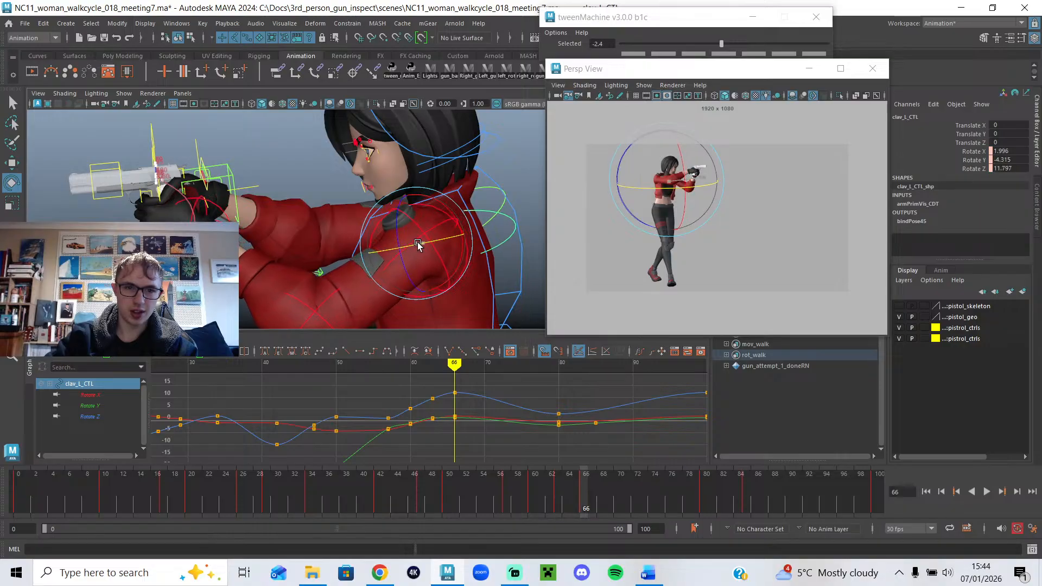
drag(454, 366, 447, 365)
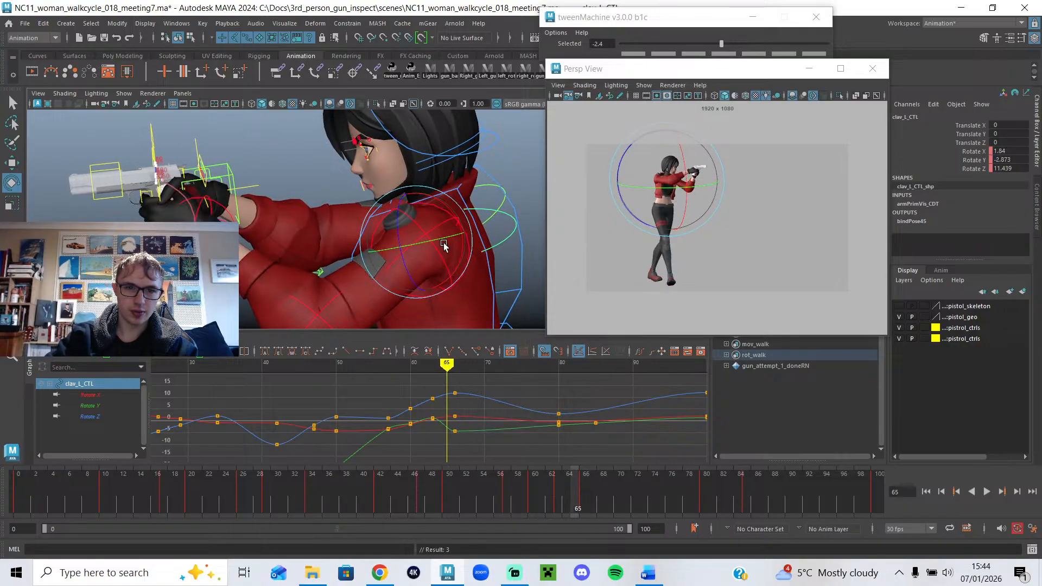
Try rotating and keying the left clavicle control at frame 64, play the animation from frame 60, and undo the frame 64 changes.
click(439, 363)
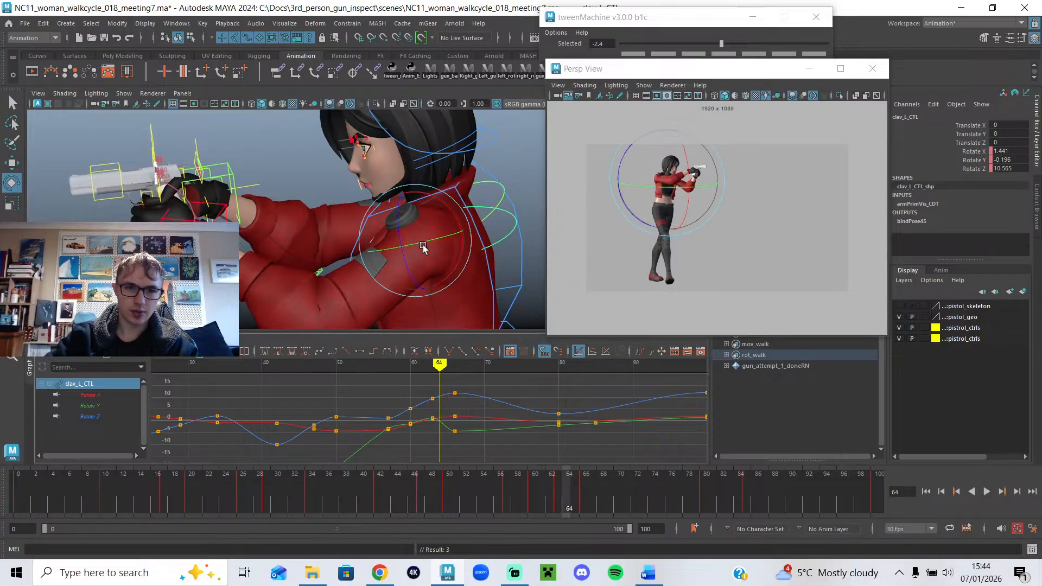
drag(428, 240, 425, 241)
key(s)
mouse_move(431, 368)
mouse_down()
mouse_move(446, 371)
mouse_move(411, 371)
mouse_up()
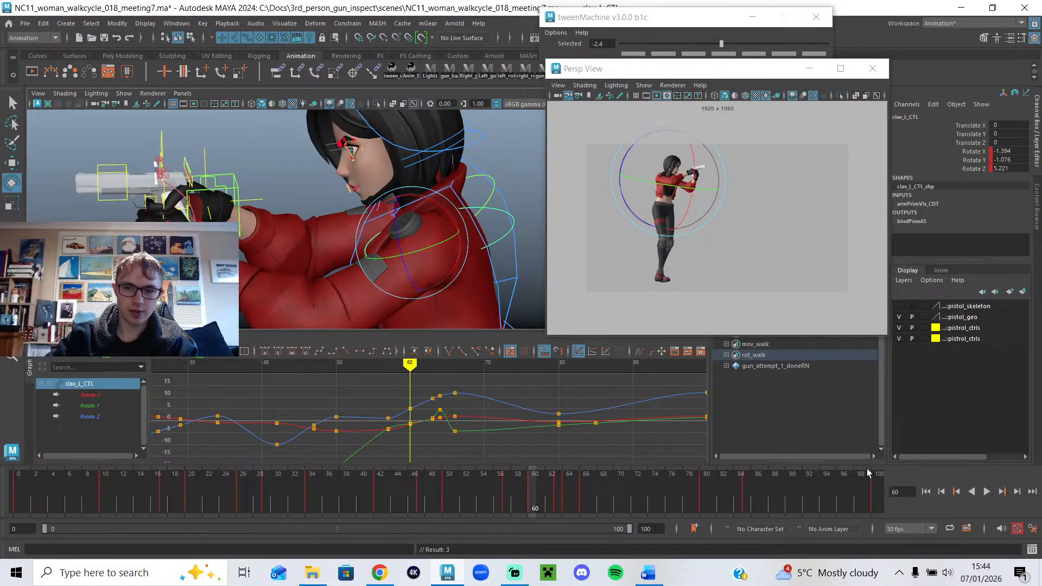
click(987, 491)
click(987, 491)
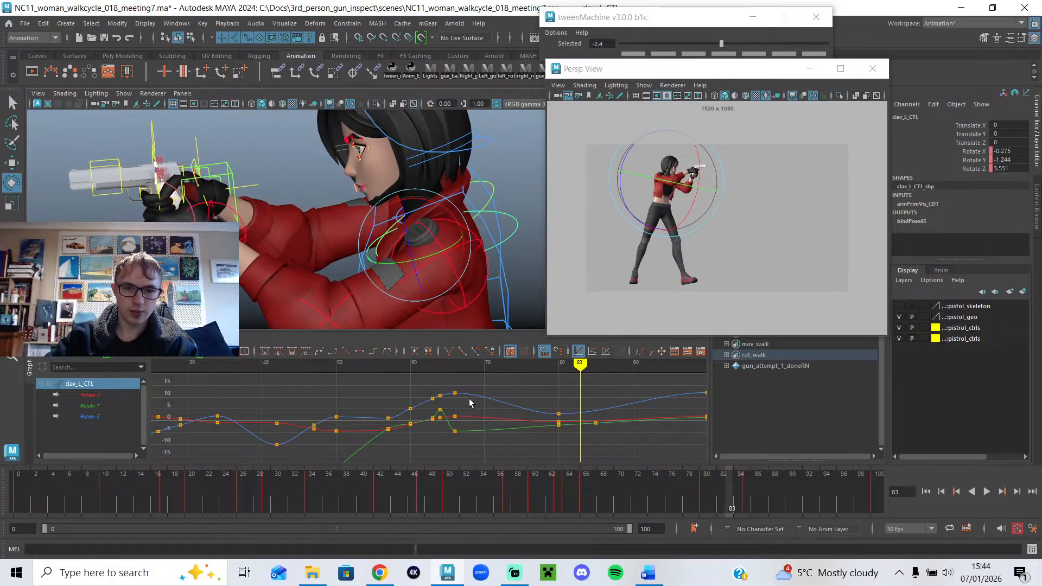
key(ctrl+z)
key(ctrl+z)
Select the left hand IK control and examine the left arm's motion between frames 64 and 65.
alt+drag(204, 205, 248, 225)
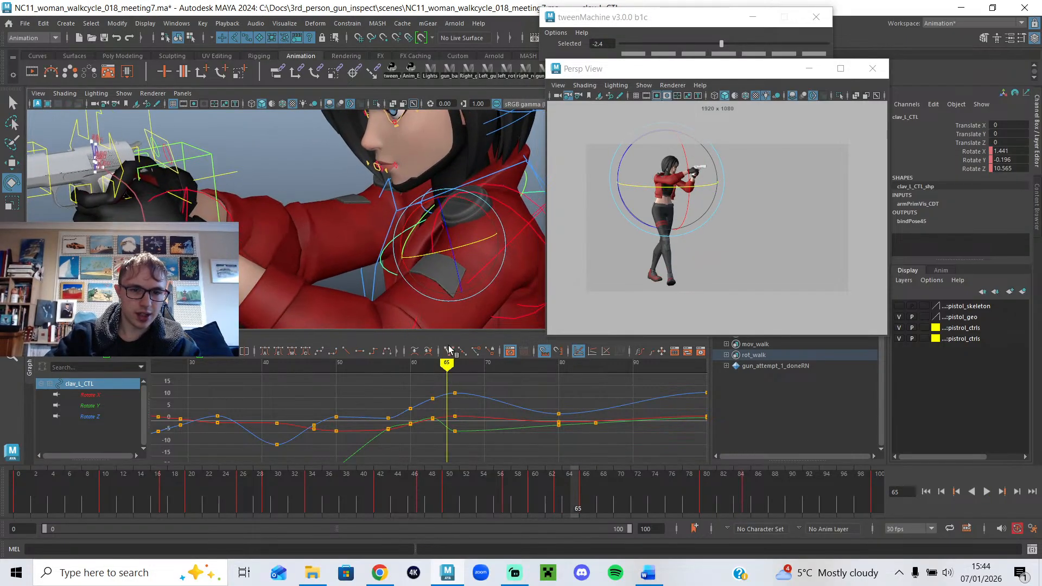
mouse_move(446, 364)
mouse_down()
mouse_move(454, 363)
mouse_move(439, 365)
mouse_up()
scroll(361, 255, down, 1)
click(237, 209)
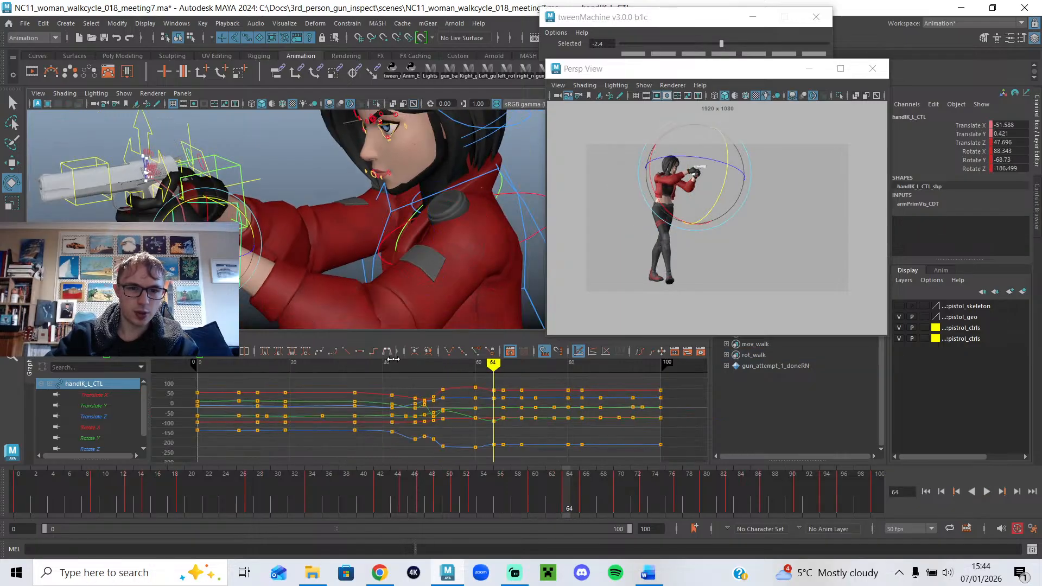
alt+drag(421, 288, 448, 325)
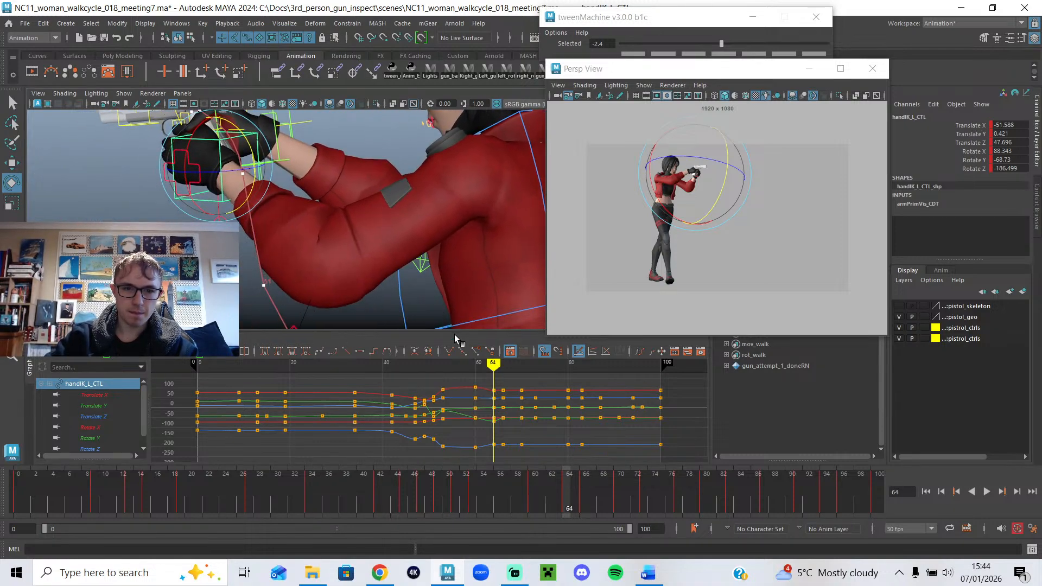
key(alt+v)
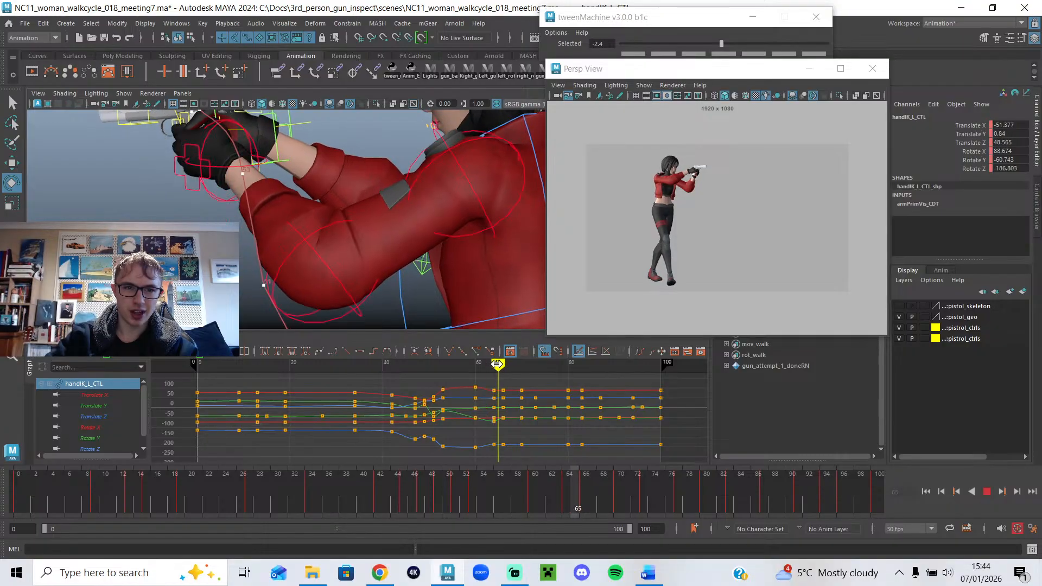
Examine the left hand's grip on the pistol up close across frames 64 to 66, clearing the control selection.
alt+drag(351, 200, 360, 226)
scroll(400, 269, up, 4)
mouse_move(361, 226)
alt+middle_down()
mouse_move(400, 269)
mouse_move(474, 268)
mouse_move(460, 260)
alt+middle_up()
key(alt+1)
scroll(441, 308, up, 1)
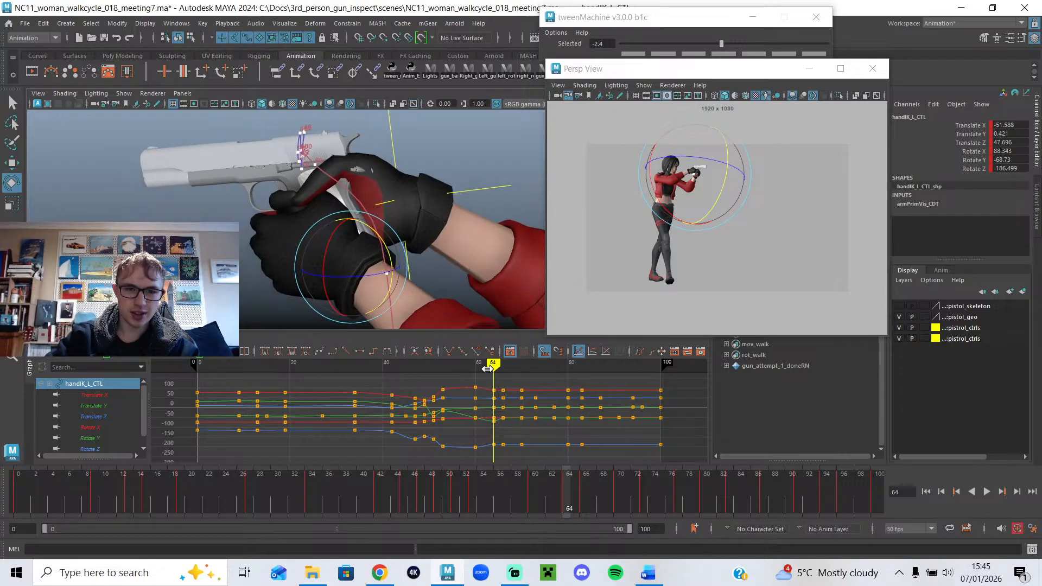
key(alt+v)
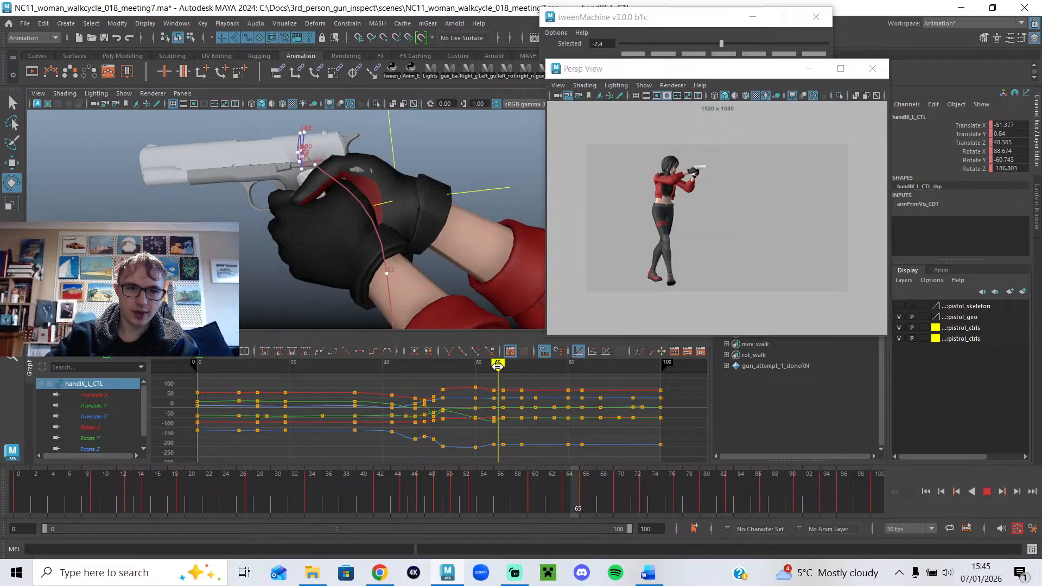
key(alt+1)
drag(492, 364, 503, 365)
click(291, 266)
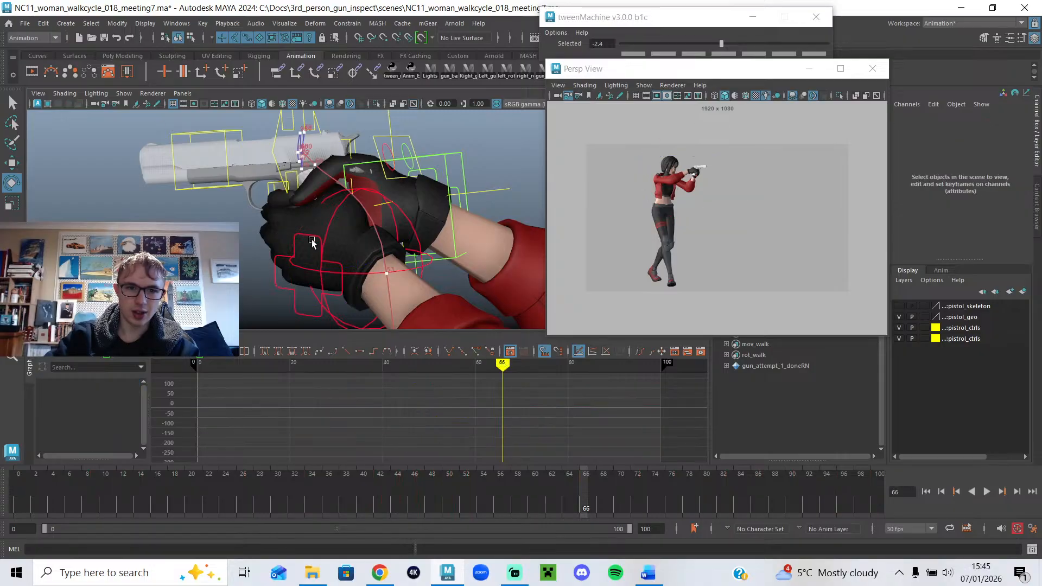
drag(500, 367, 493, 367)
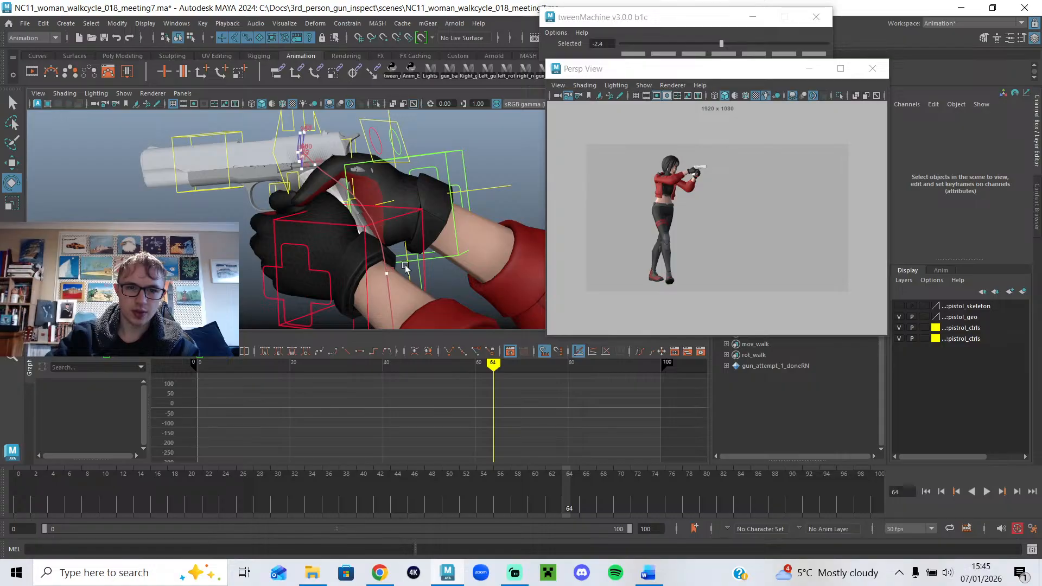
Move the left hand IK control to a Translate Z of 46.168 at frame 64 and play the motion.
click(392, 220)
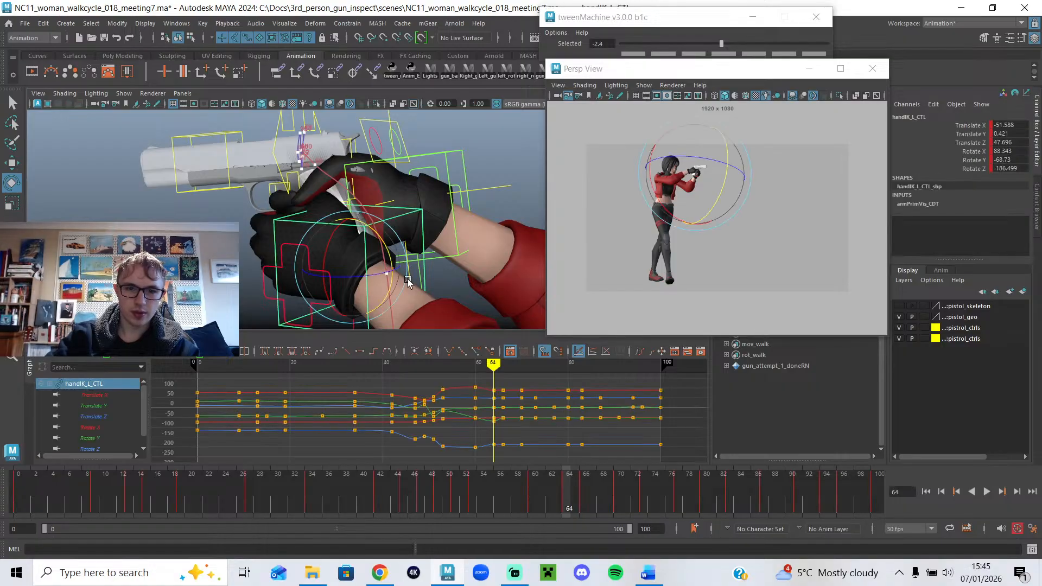
key(w)
drag(324, 266, 347, 276)
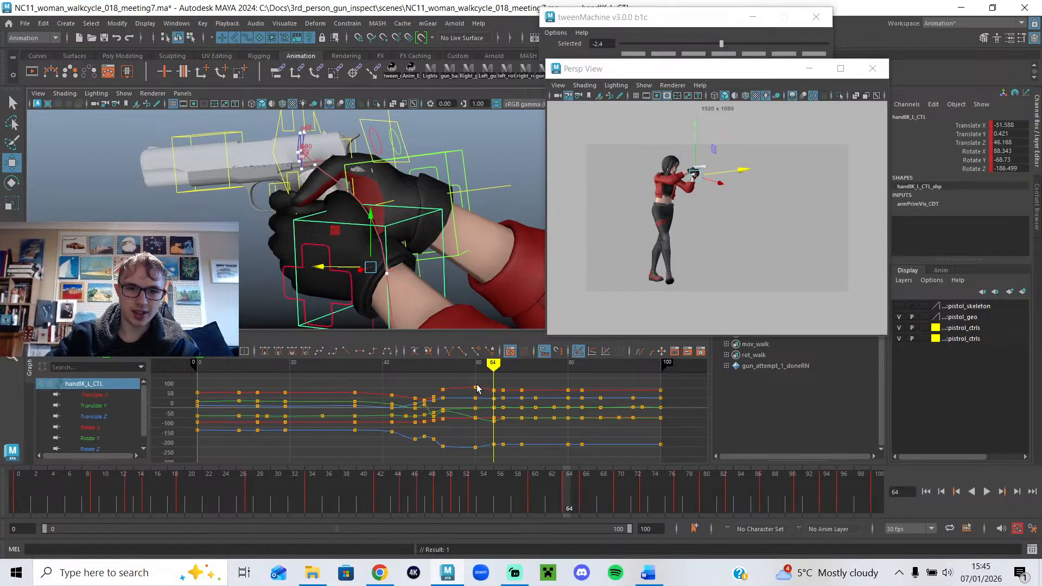
key(alt+v)
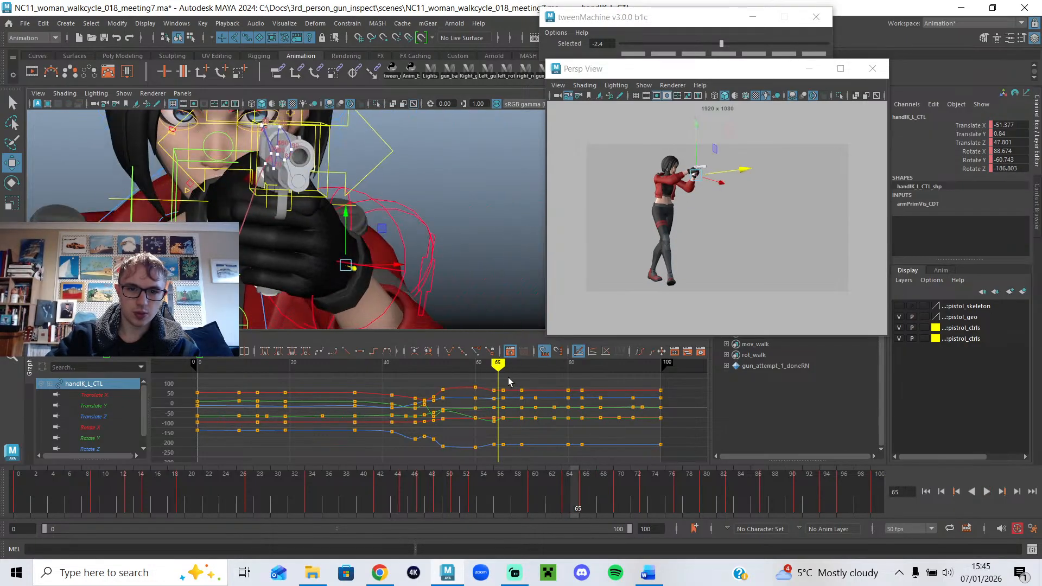
Raise the left hand IK control to a Translate Y of 1.183 at frame 64 and scrub back to frame 53.
drag(494, 365, 493, 365)
drag(342, 243, 342, 233)
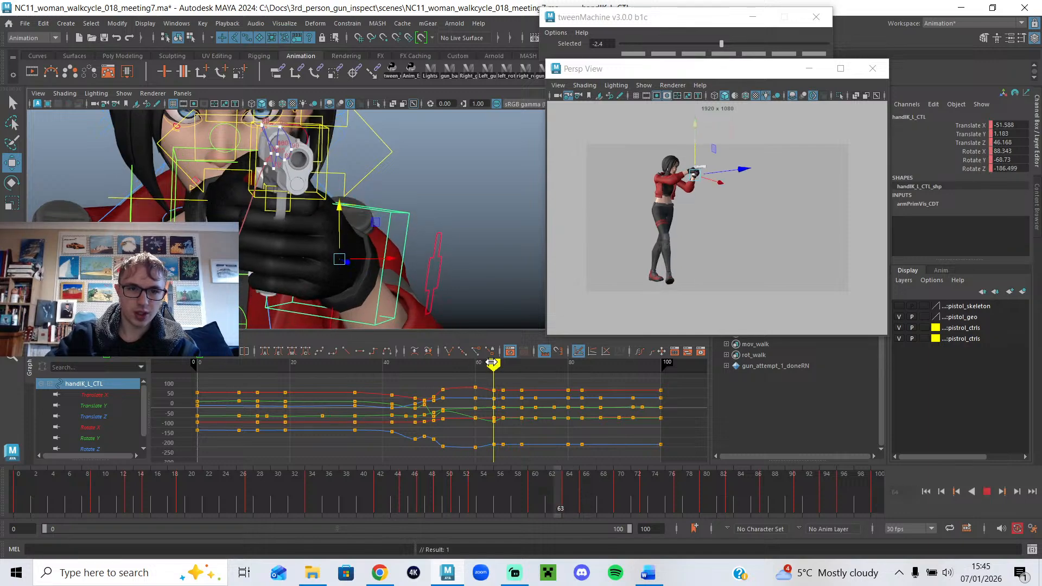
mouse_move(495, 364)
mouse_down()
mouse_move(504, 365)
mouse_move(474, 366)
mouse_move(505, 385)
mouse_move(442, 383)
mouse_up()
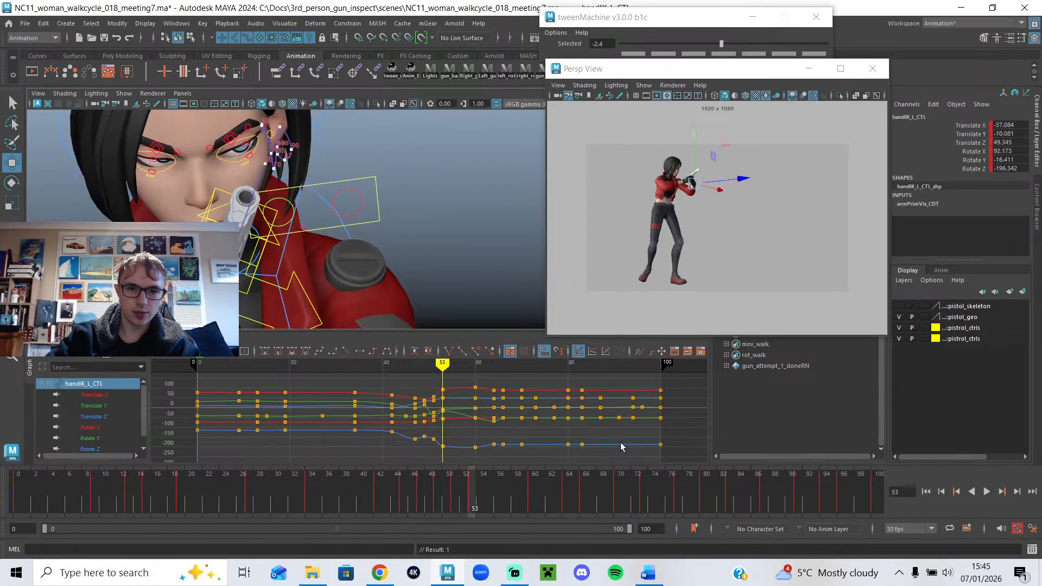
Play the full animation in an enlarged Persp View and save the scene.
click(987, 491)
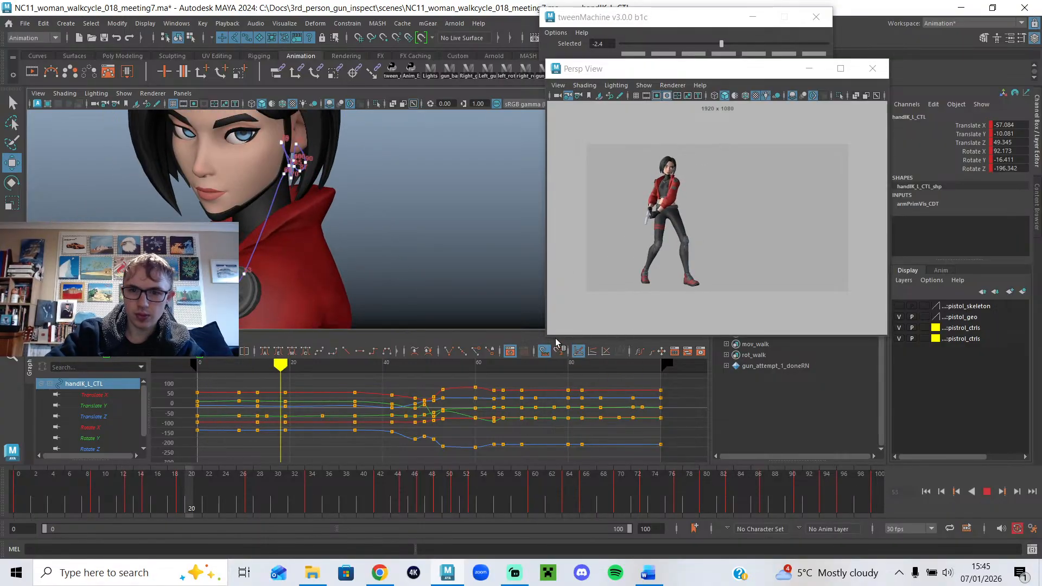
drag(548, 337, 204, 456)
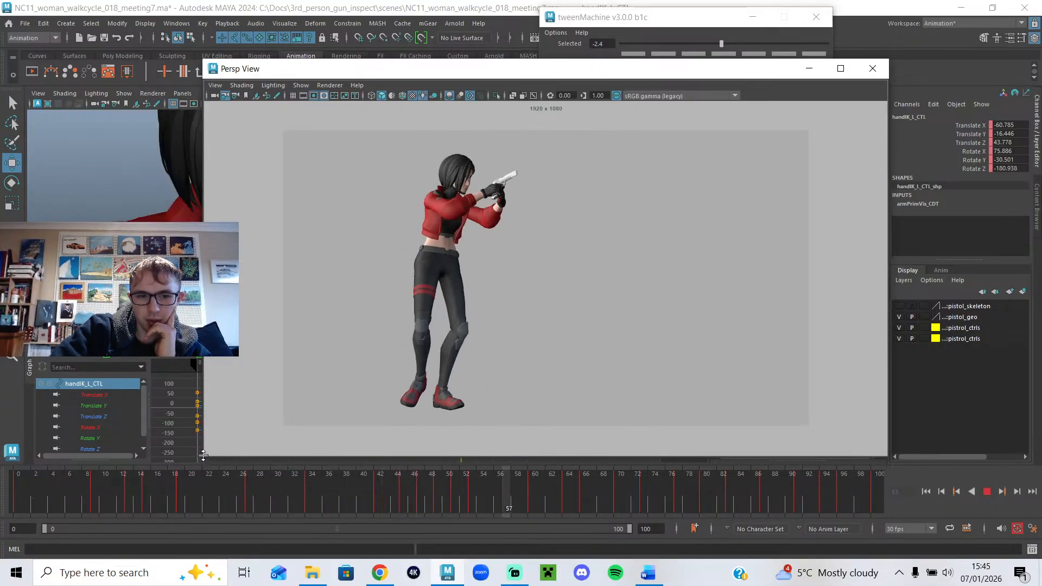
drag(204, 457, 67, 540)
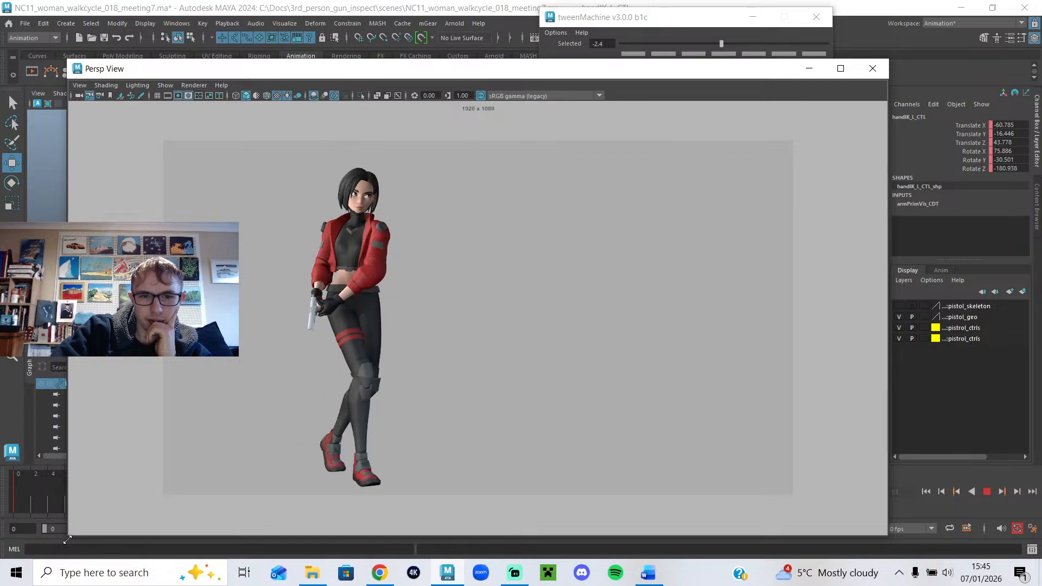
drag(68, 539, 363, 401)
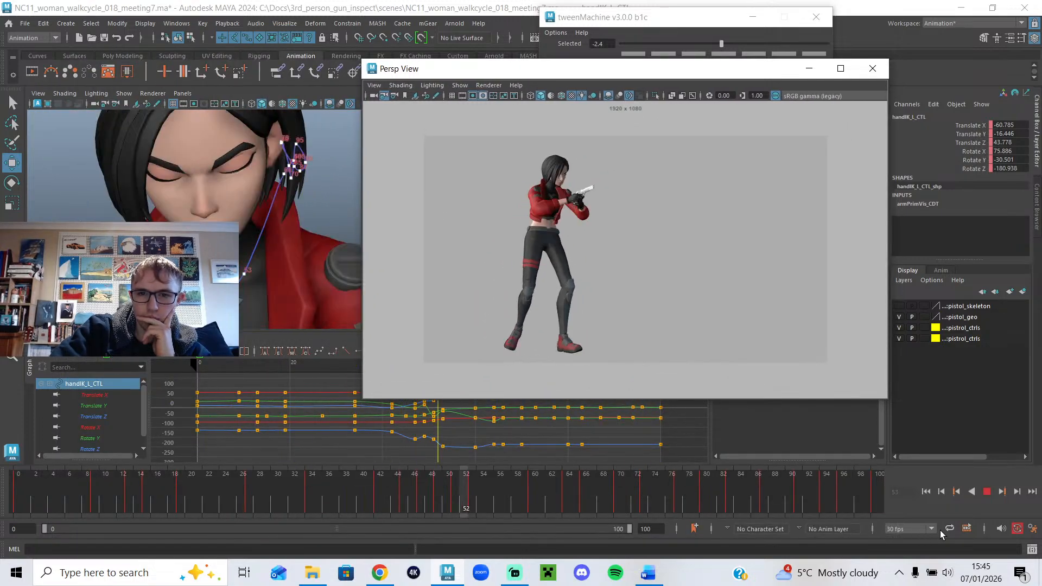
click(987, 491)
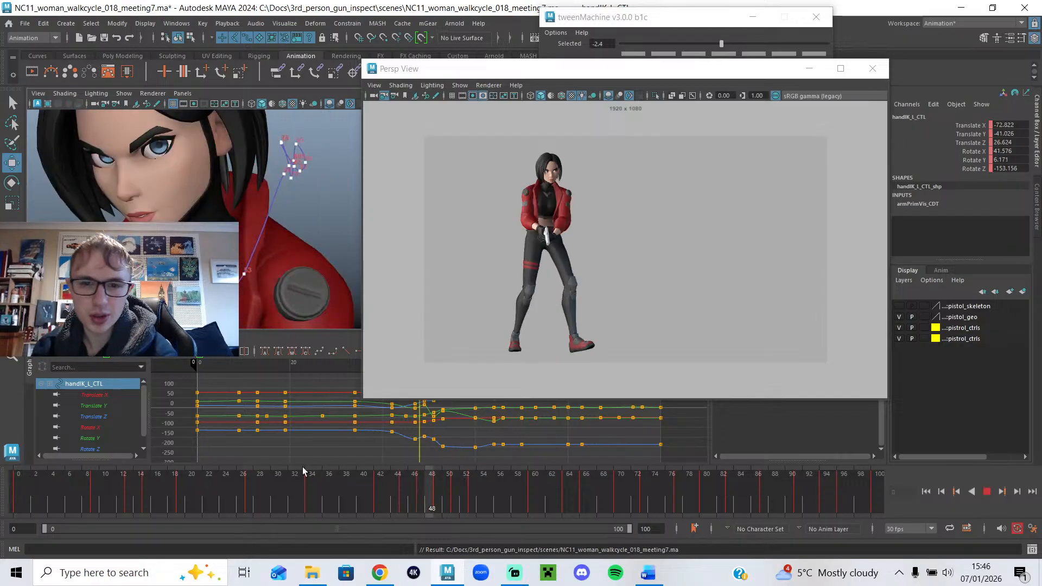
click(986, 492)
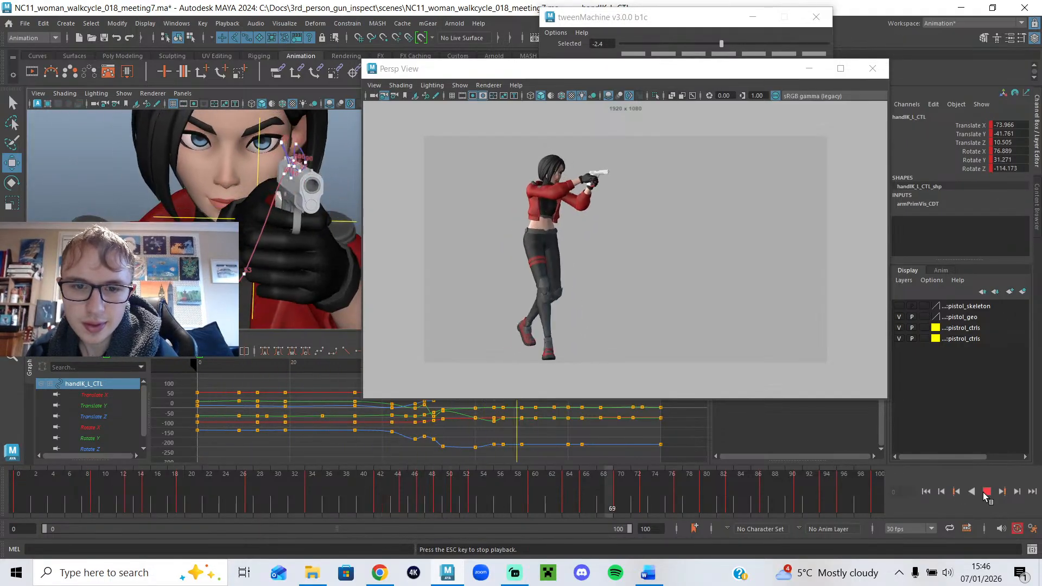
click(987, 491)
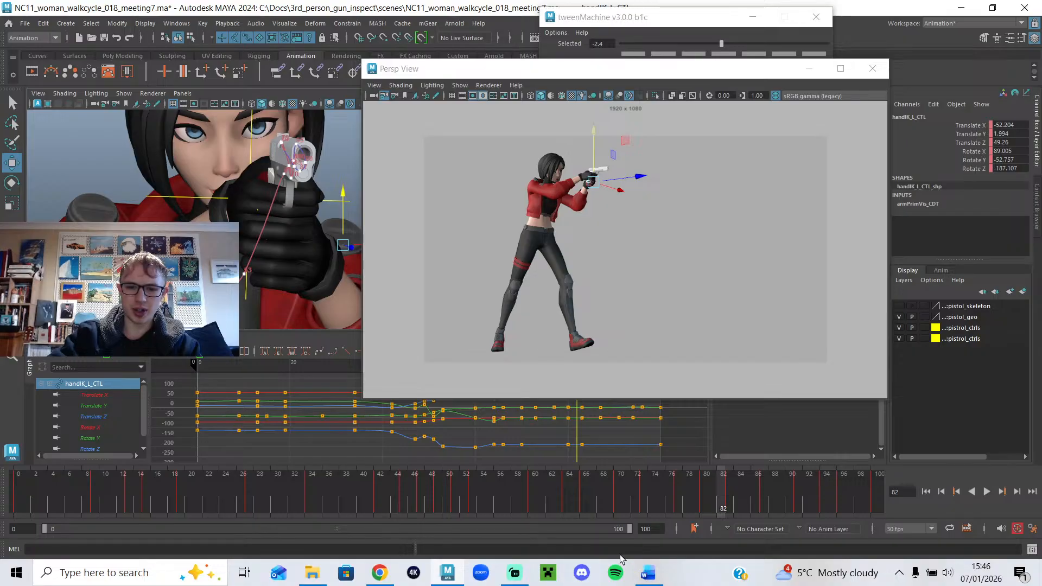
Check the live stream page in Chrome and read the "Walk cycle pistol" feedback in the Word document Meeting 7 - 27-11-2025.
click(382, 573)
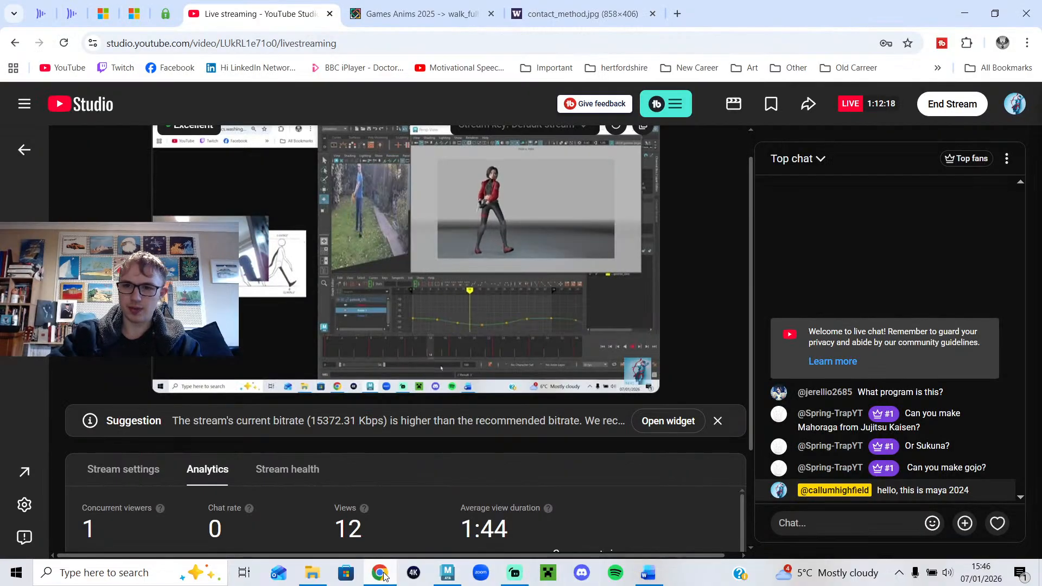
click(448, 573)
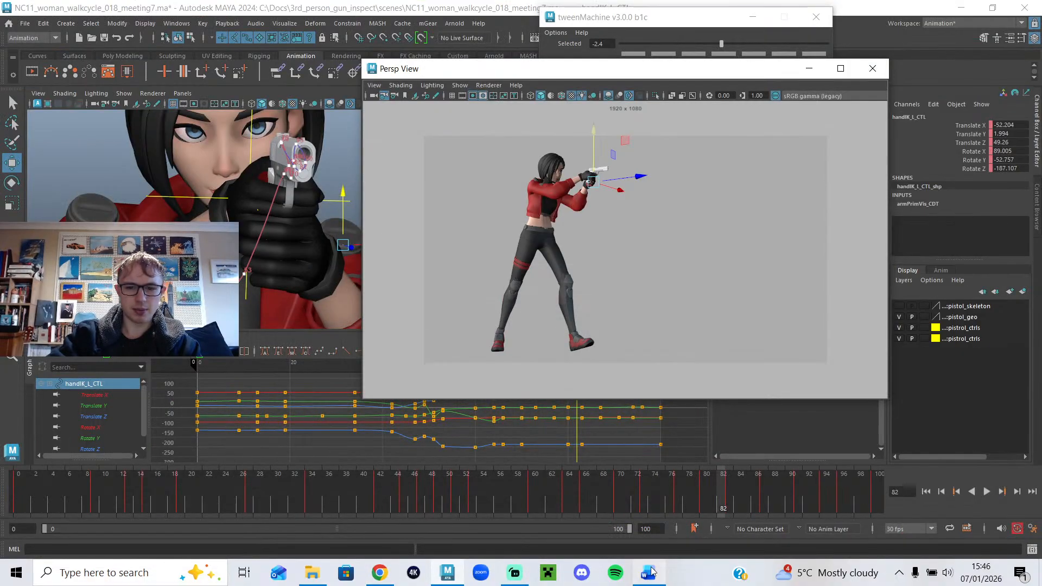
click(649, 572)
scroll(603, 229, up, 3)
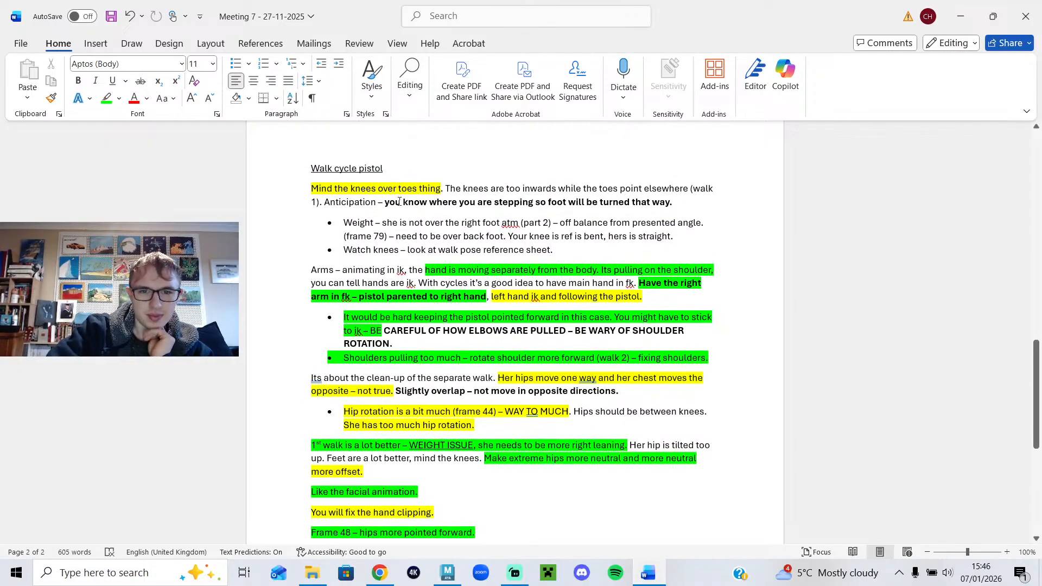
scroll(383, 209, down, 5)
scroll(510, 358, up, 4)
scroll(403, 304, up, 1)
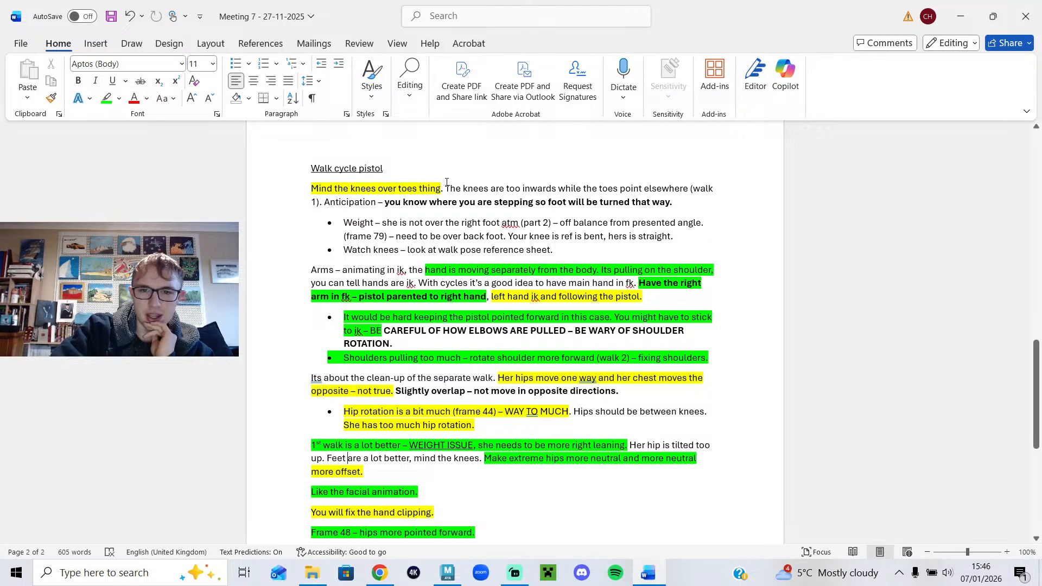
drag(591, 190, 673, 214)
click(660, 256)
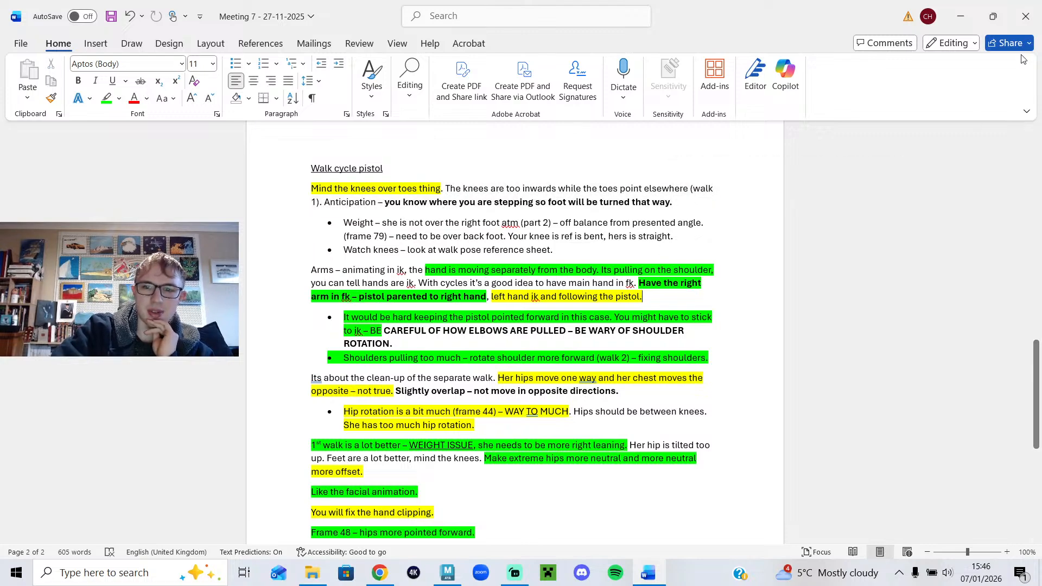
click(971, 14)
Shrink the Persp View in Maya and examine the legs, knees and feet up close through the first walk, from frame 0.
drag(278, 510, 18, 492)
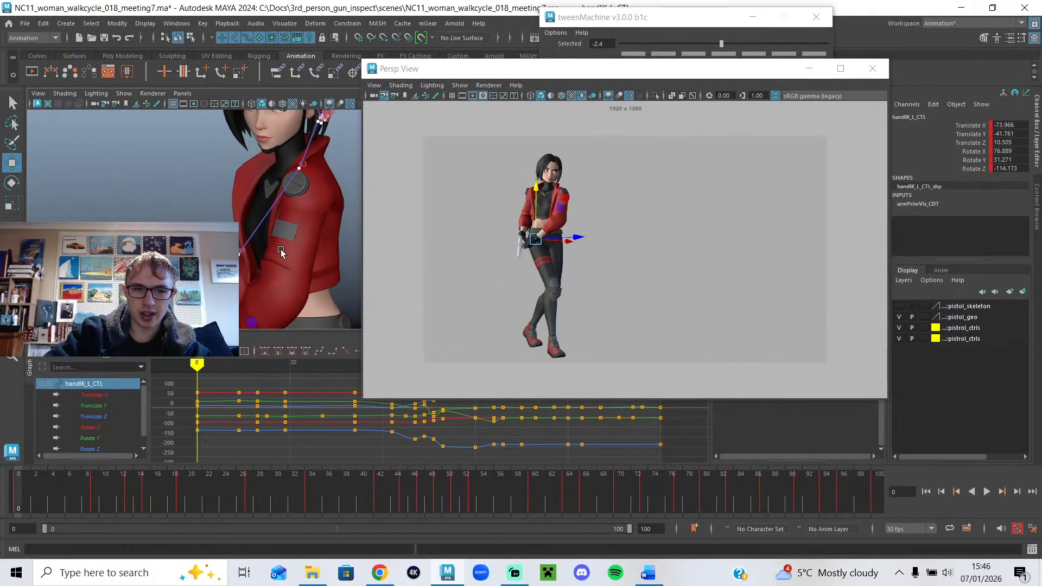
drag(358, 392, 619, 290)
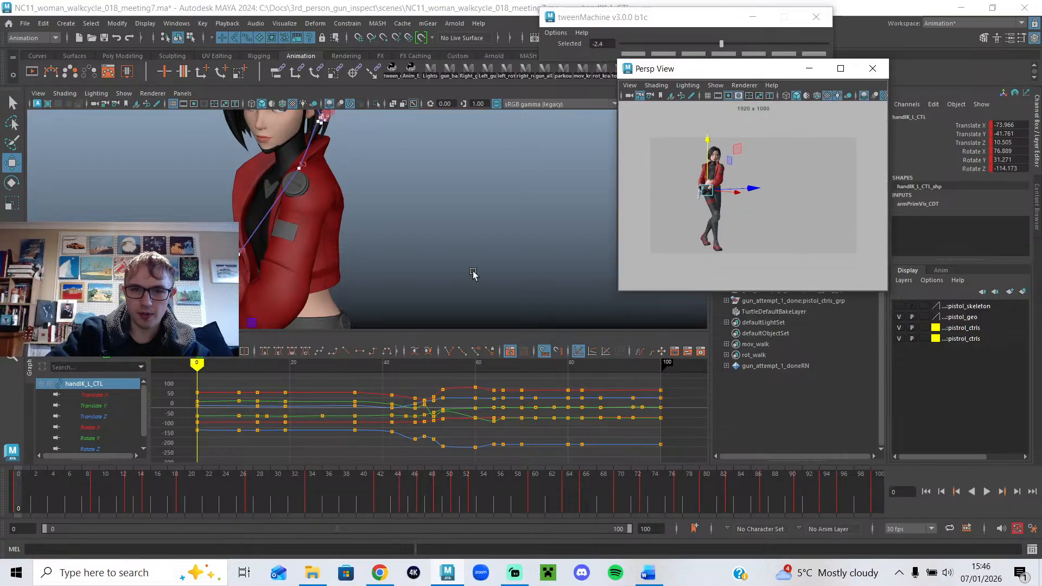
alt+middle_drag(365, 302, 364, 111)
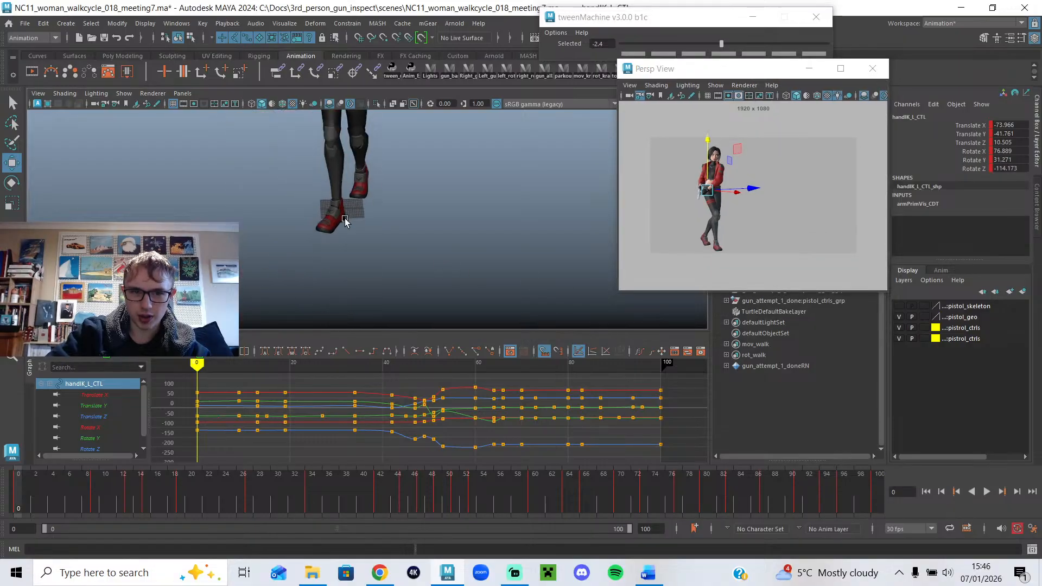
alt+right_drag(345, 219, 362, 221)
alt+middle_drag(361, 221, 363, 259)
alt+drag(363, 259, 360, 246)
alt+middle_drag(360, 246, 329, 171)
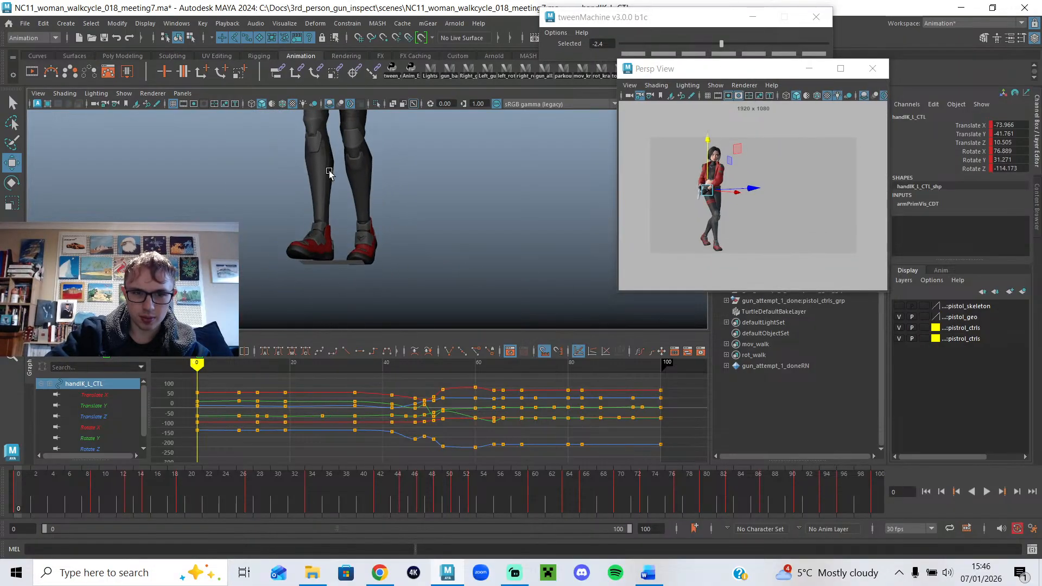
alt+drag(329, 172, 367, 262)
key(alt+v)
drag(14, 495, 320, 509)
alt+middle_drag(367, 179, 382, 272)
alt+drag(382, 272, 383, 301)
drag(35, 499, 112, 504)
alt+drag(245, 238, 261, 208)
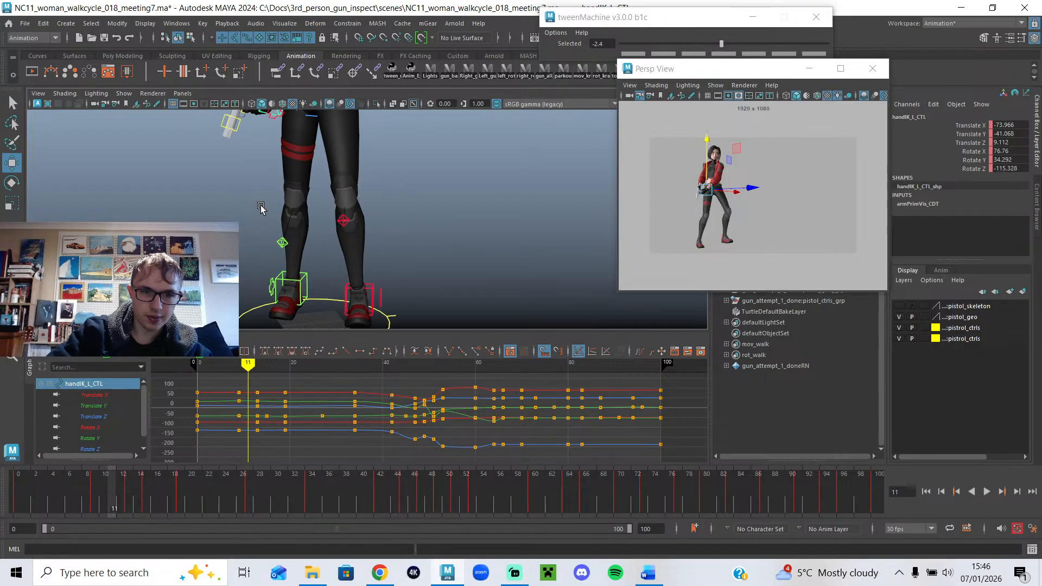
Key the left leg pole control outward at frames 7, 11, 17 and 24, using Translate X 1.492 at frame 11 and 4.865 at frame 24.
click(347, 221)
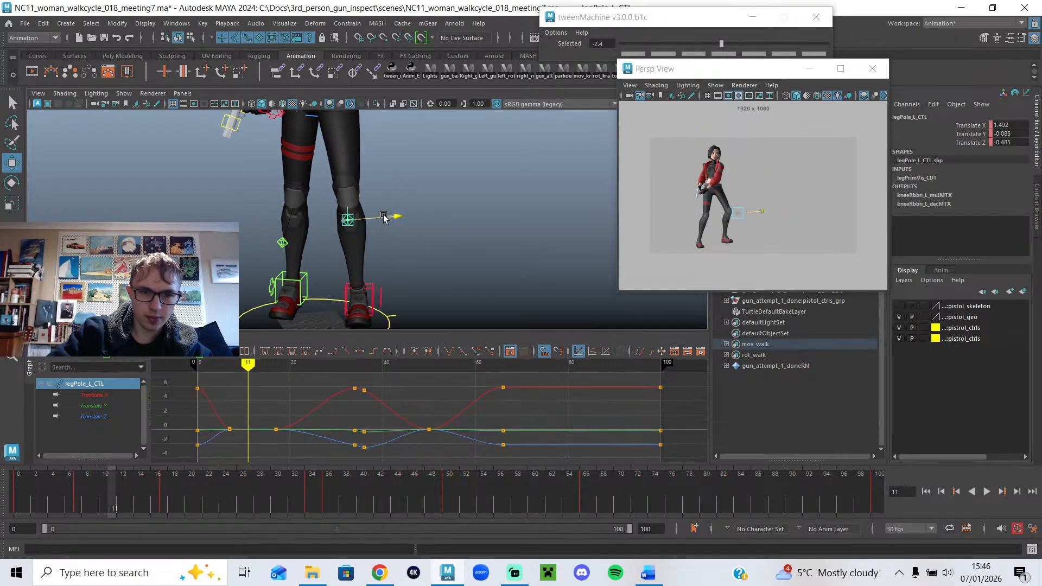
drag(192, 498, 75, 504)
alt+drag(263, 220, 267, 254)
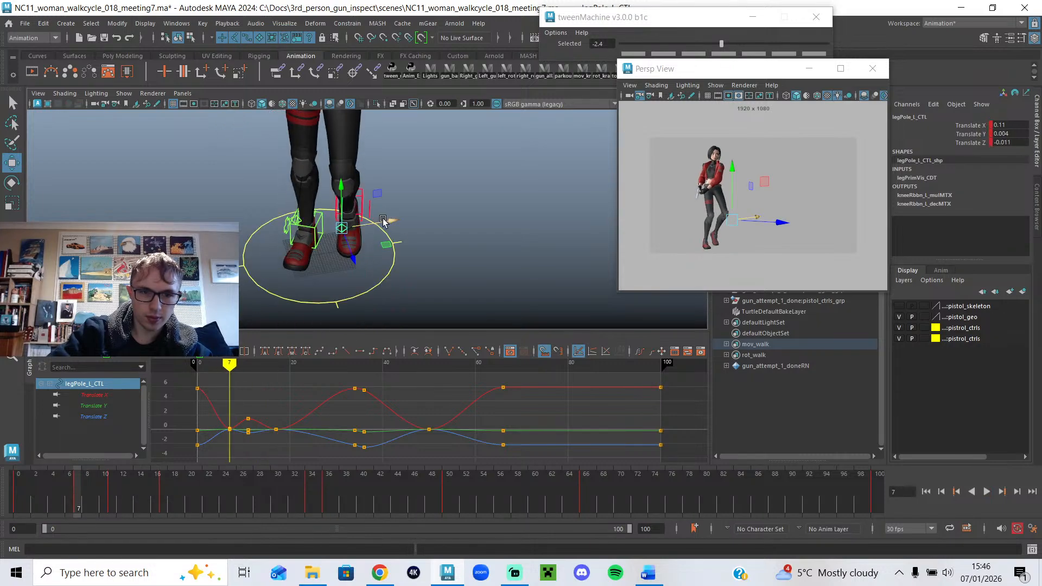
drag(126, 489, 226, 505)
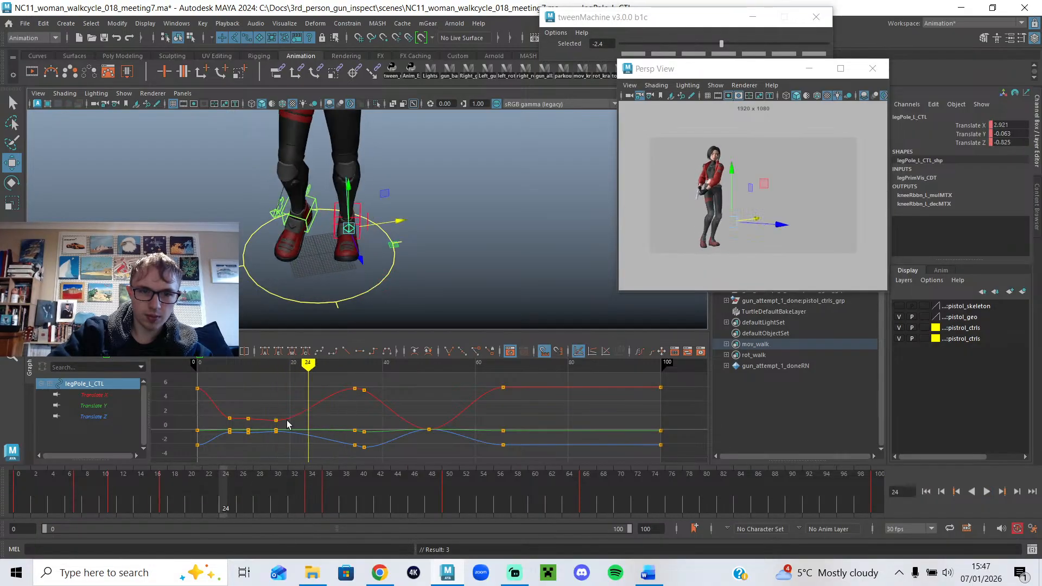
alt+drag(356, 232, 349, 260)
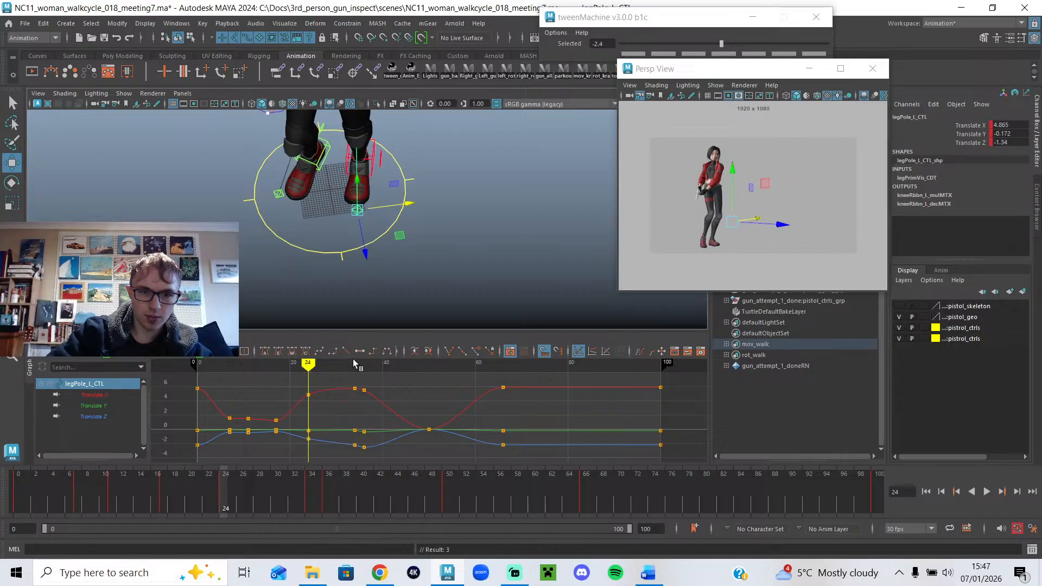
drag(223, 496, 60, 488)
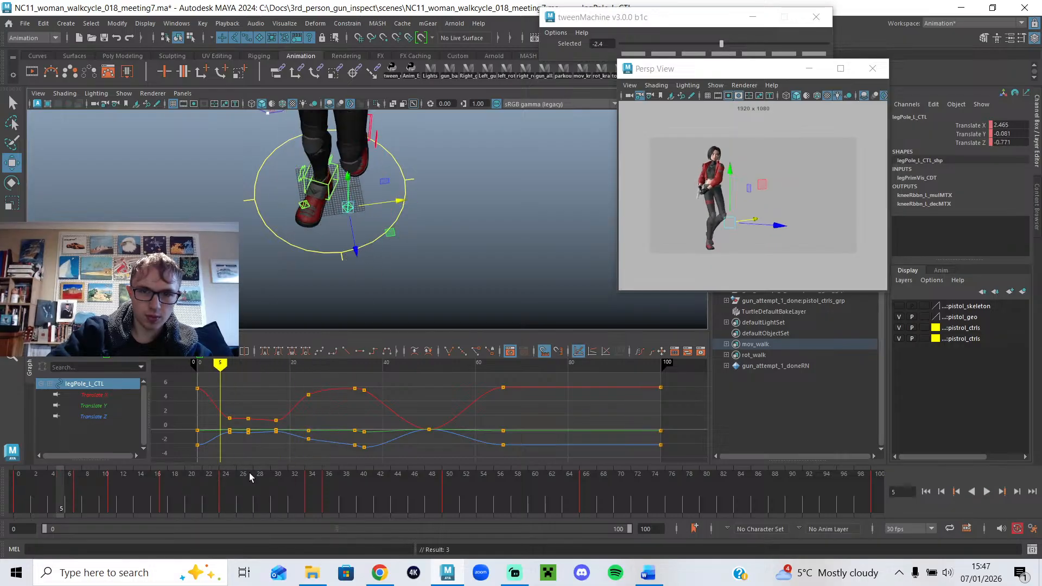
Set the playback range to end at frame 34 and review the walk in an enlarged Persp View with the gate display off.
double_click(618, 528)
text(34)
key(Return)
click(986, 492)
drag(619, 290, 376, 382)
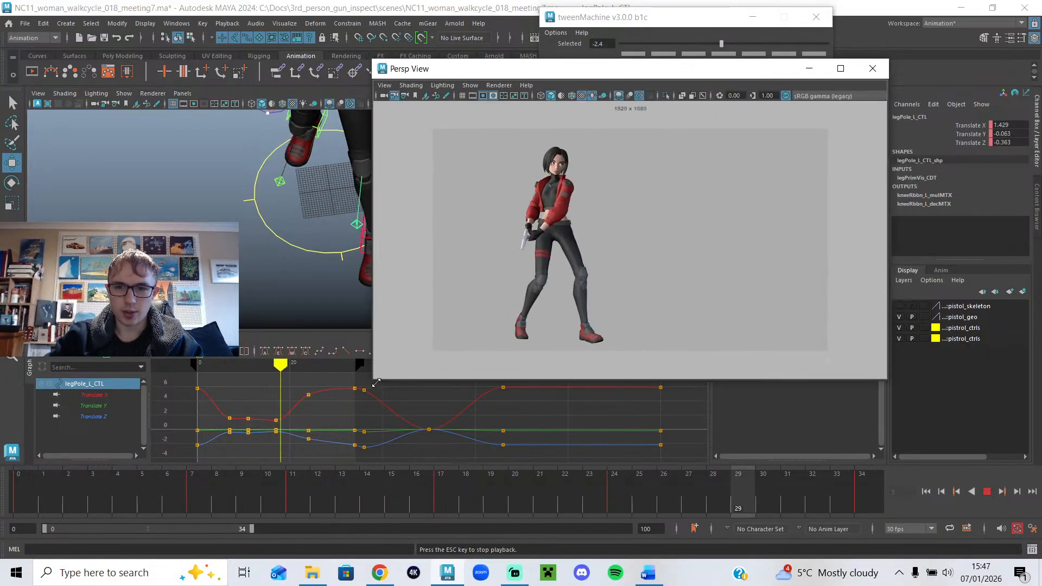
click(484, 96)
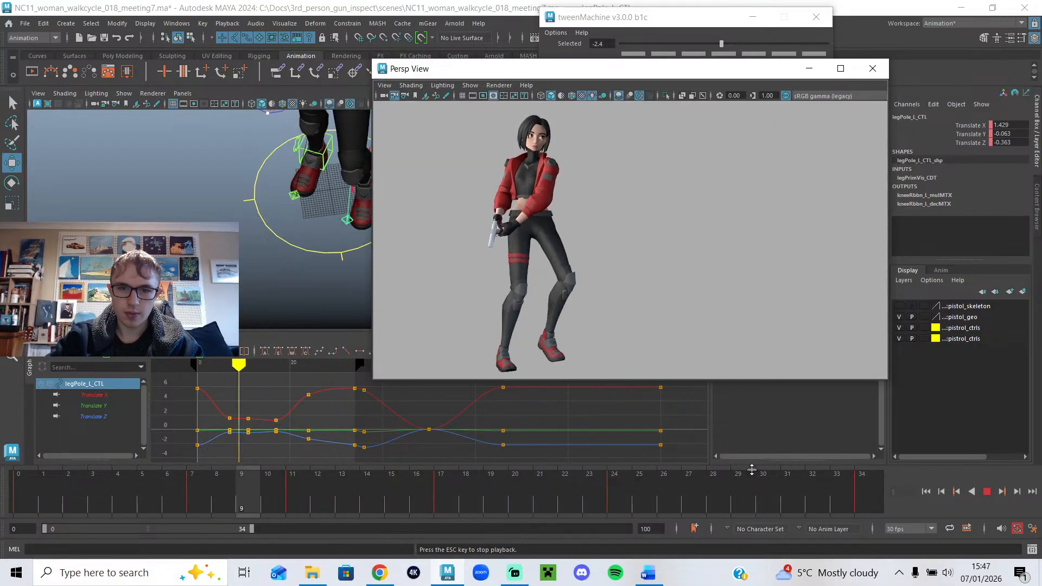
key(Escape)
mouse_move(306, 504)
mouse_down()
mouse_move(1000, 499)
mouse_move(785, 495)
mouse_up()
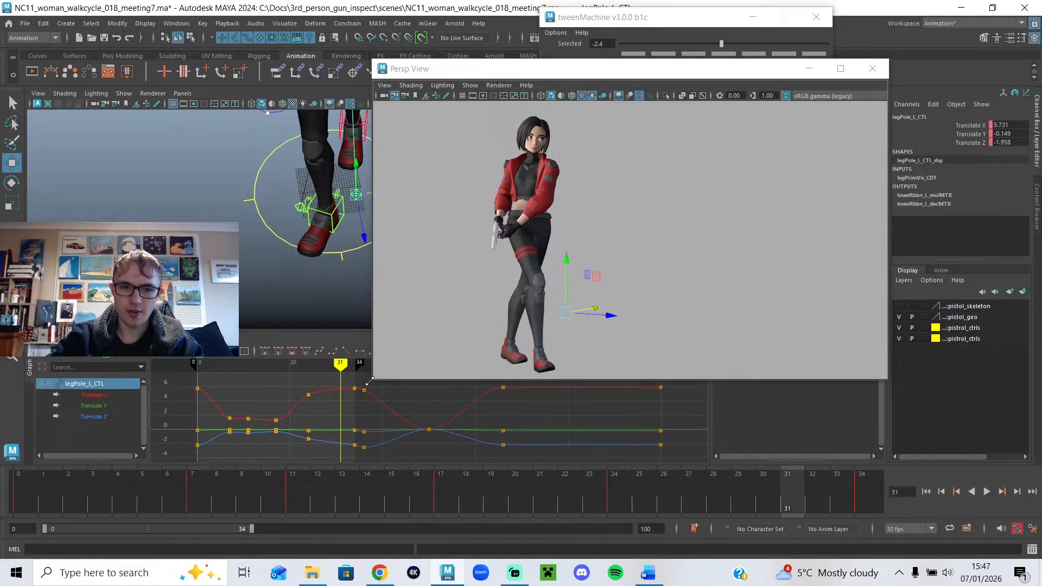
View the legs from the side at frame 31, select the left foot IK control, and consult the contact_method.jpg walk pose reference in Chrome.
drag(370, 381, 651, 269)
alt+drag(415, 266, 279, 198)
alt+middle_drag(391, 218, 258, 200)
scroll(386, 281, down, 2)
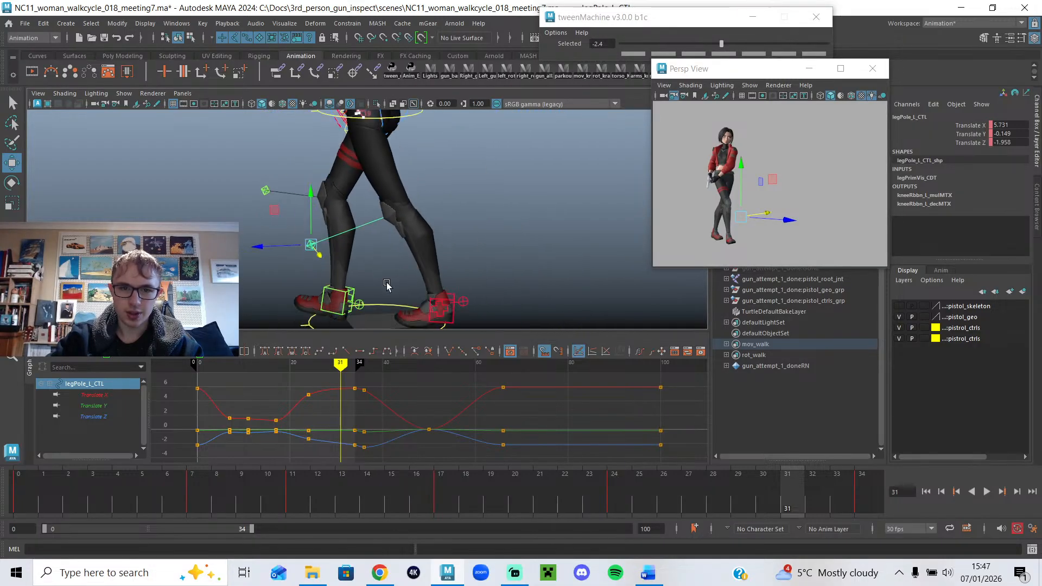
click(455, 302)
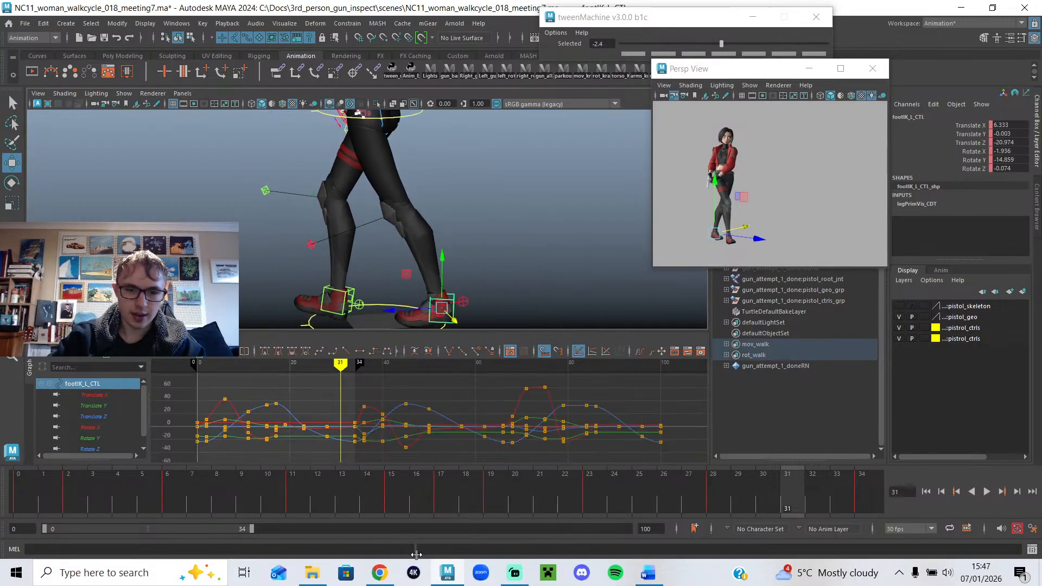
click(381, 573)
click(565, 19)
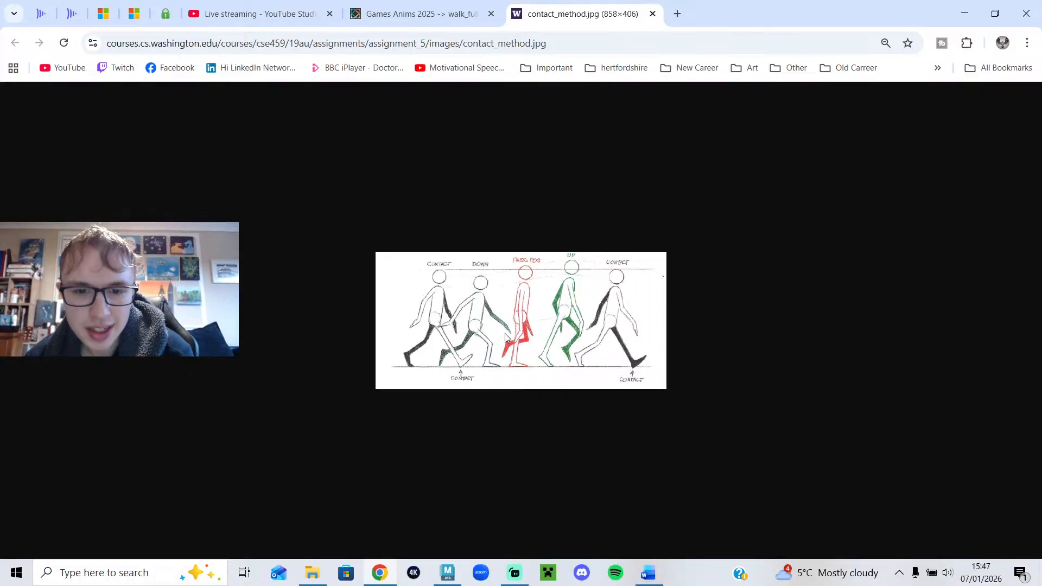
click(965, 13)
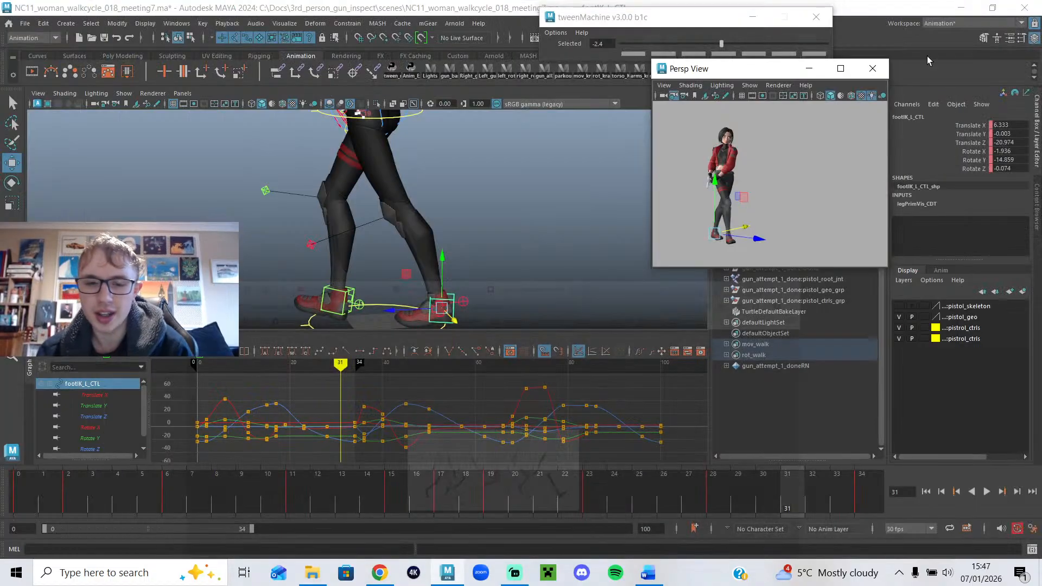
Check both feet around frame 28 and key Foot Roll and Foot Rock on the left leg settings control at frame 23.
click(515, 260)
click(344, 296)
mouse_move(341, 375)
mouse_down()
mouse_move(290, 375)
mouse_move(329, 383)
mouse_up()
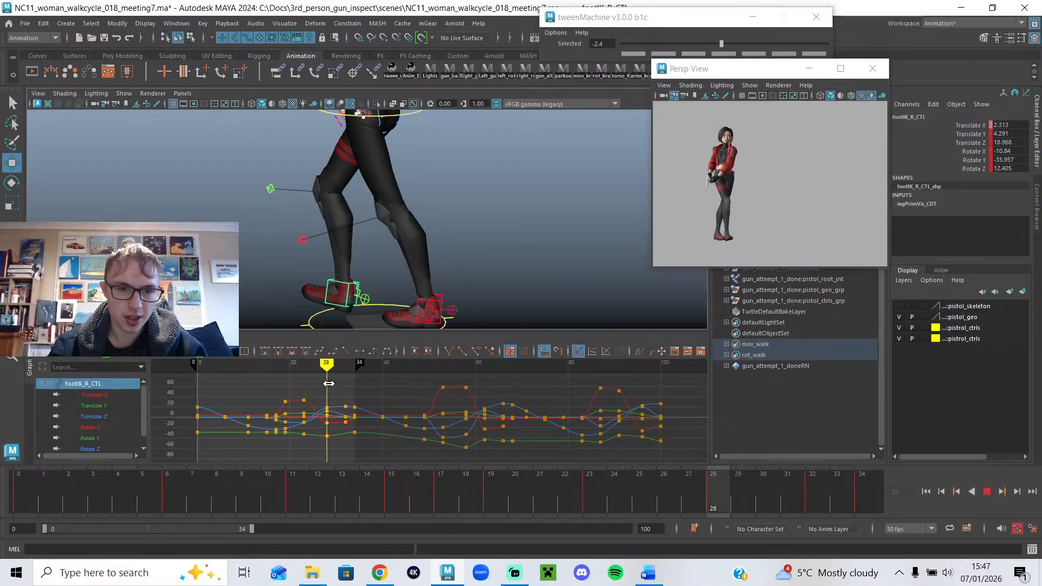
key(alt+v)
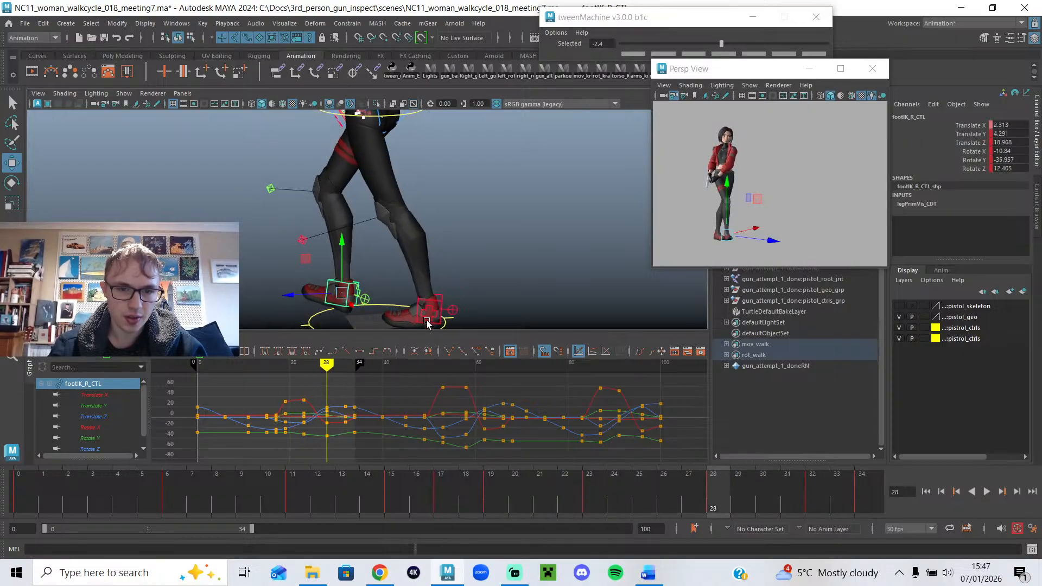
click(454, 312)
alt+drag(485, 307, 501, 244)
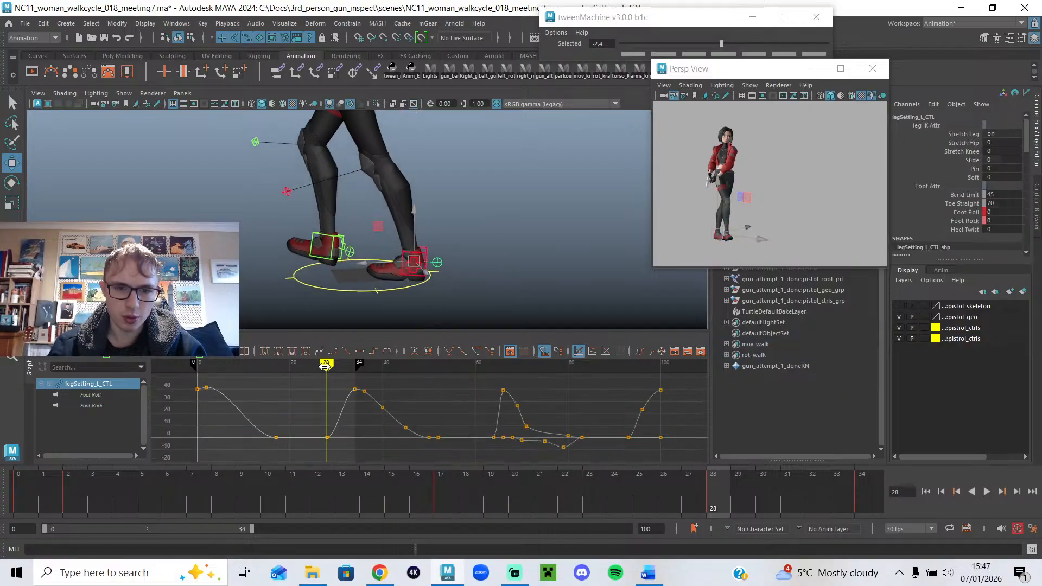
click(334, 237)
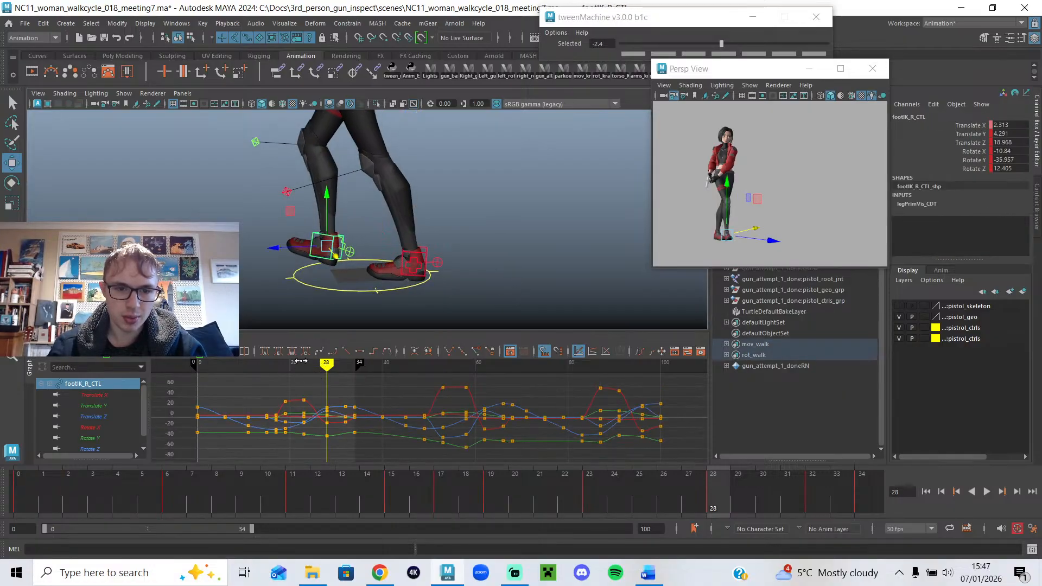
click(304, 365)
key(ctrl+z)
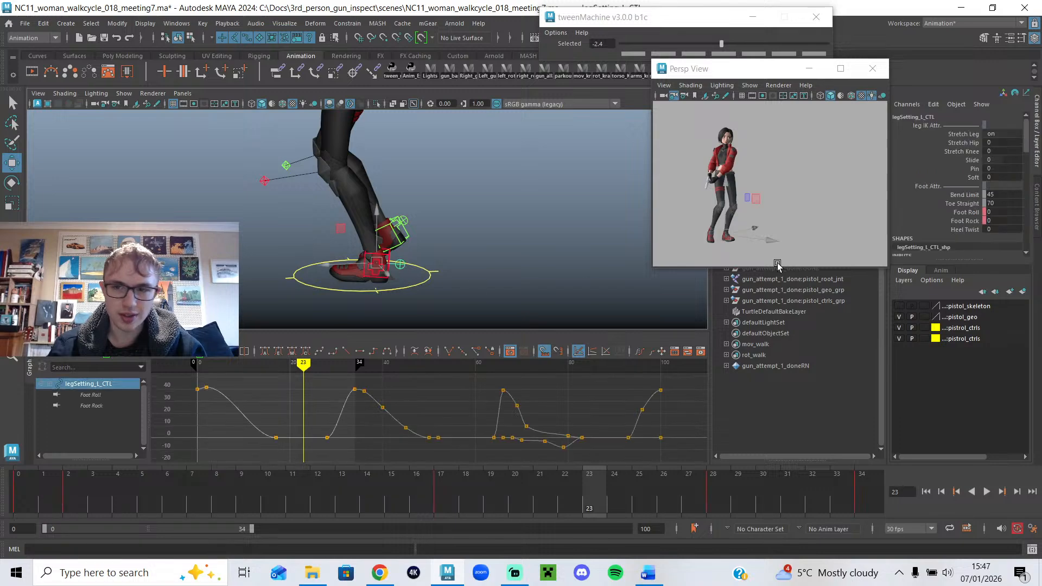
drag(961, 222, 962, 213)
right_click(962, 217)
click(944, 239)
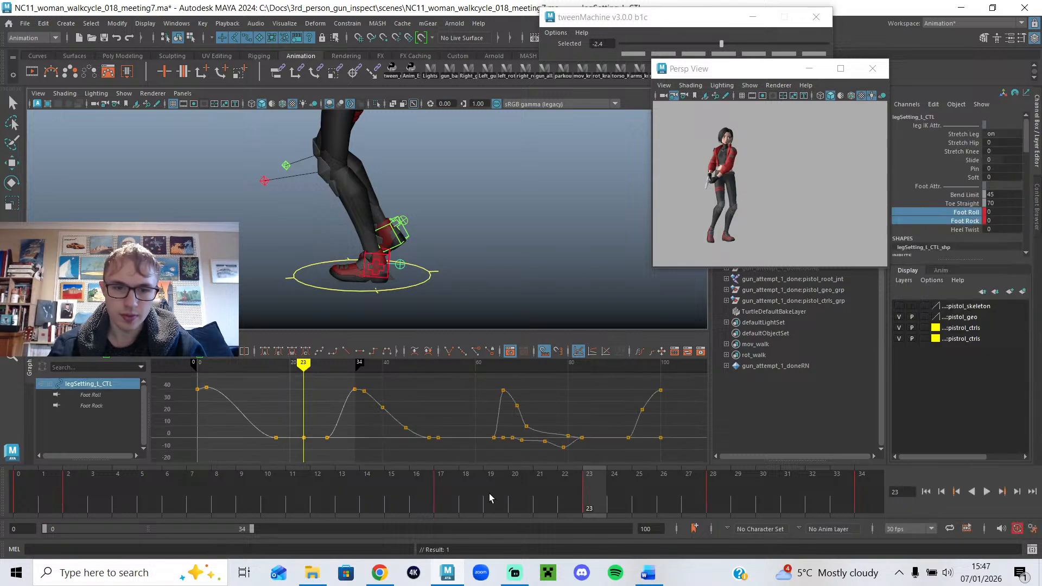
Set the left leg's Foot Roll to 21 at frame 28.
click(713, 500)
key(e)
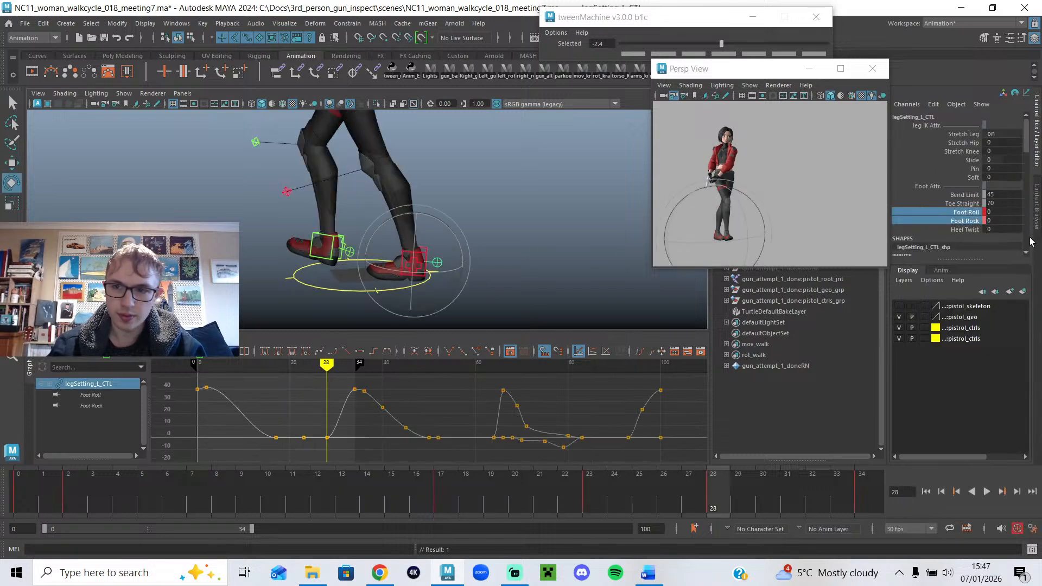
click(1004, 214)
text(0)
ctrl+drag(1003, 212, 1009, 212)
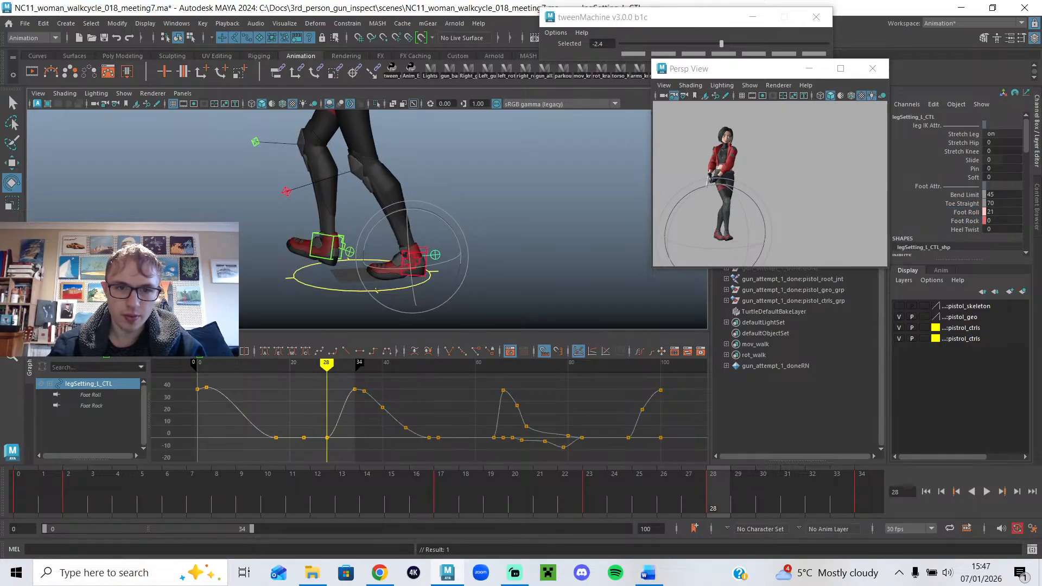
Play back the walk and review the left foot's roll in an enlarged Persp View.
key(alt+v)
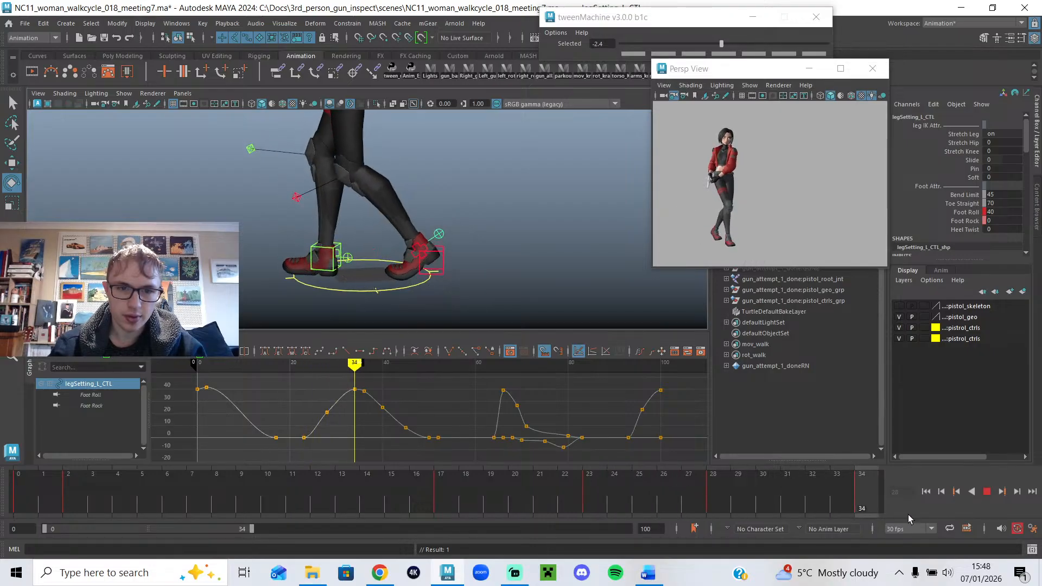
click(987, 492)
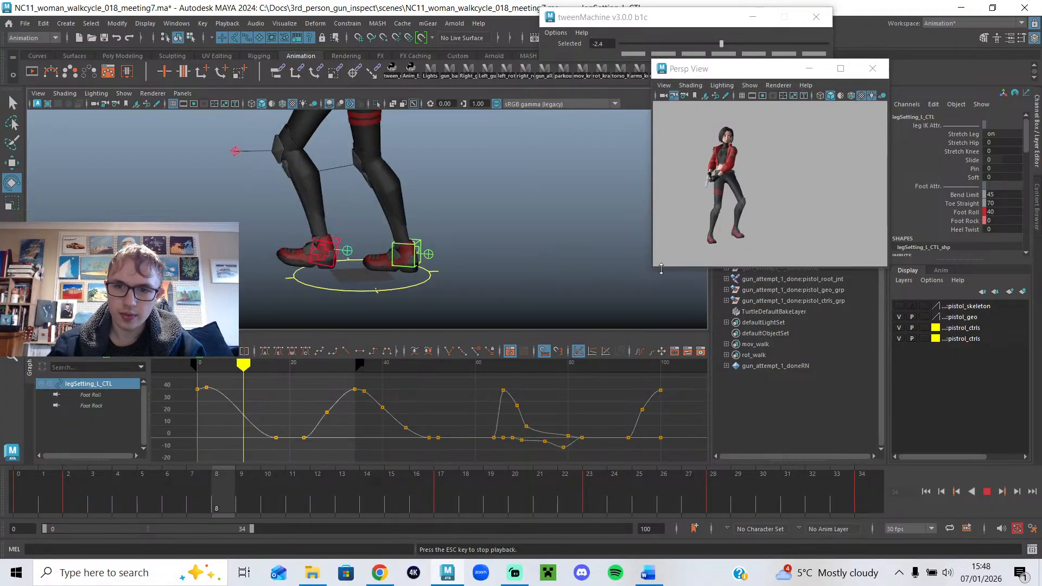
drag(653, 267, 481, 339)
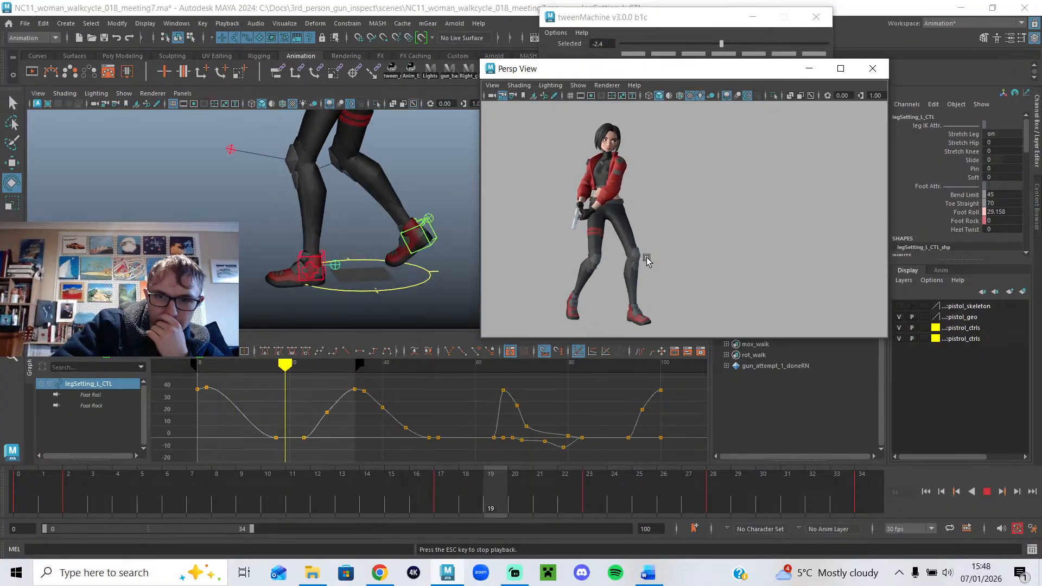
click(987, 491)
Examine the feet around frame 11 and key Foot Roll and Foot Rock on the right leg settings control at frame 7.
click(452, 296)
click(418, 218)
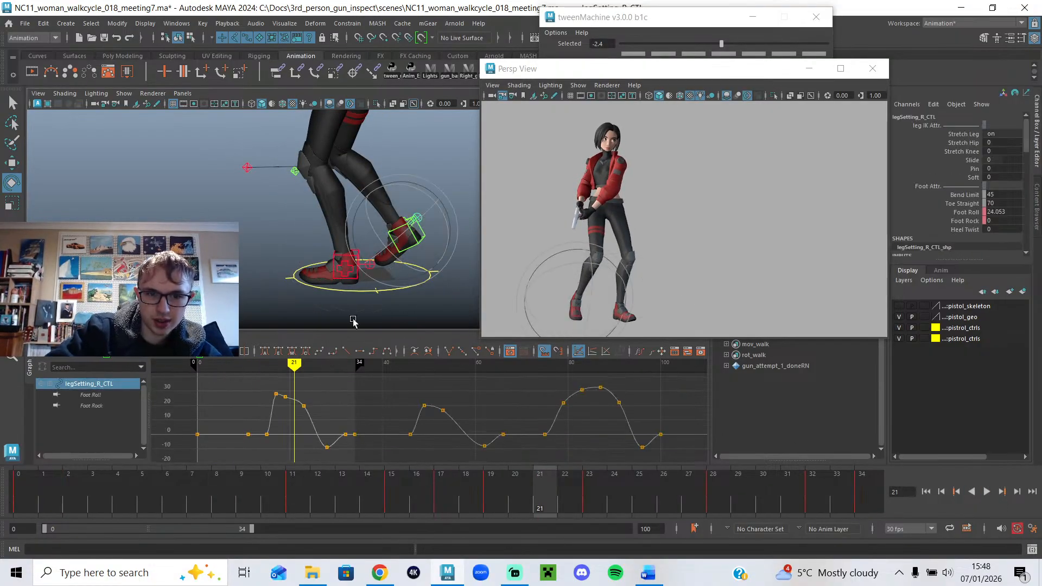
drag(294, 374, 248, 385)
click(454, 196)
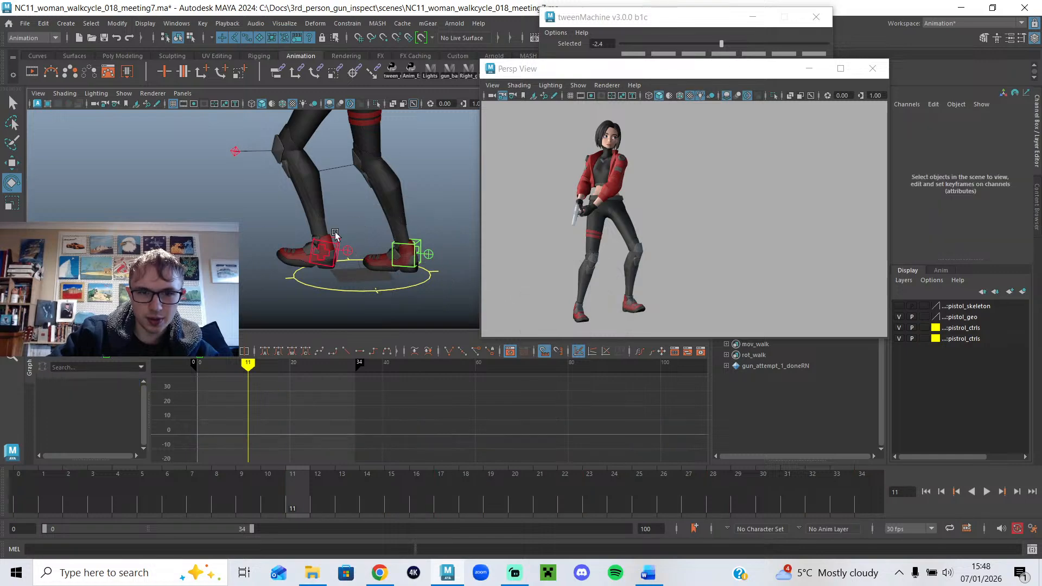
click(323, 247)
key(q)
click(333, 253)
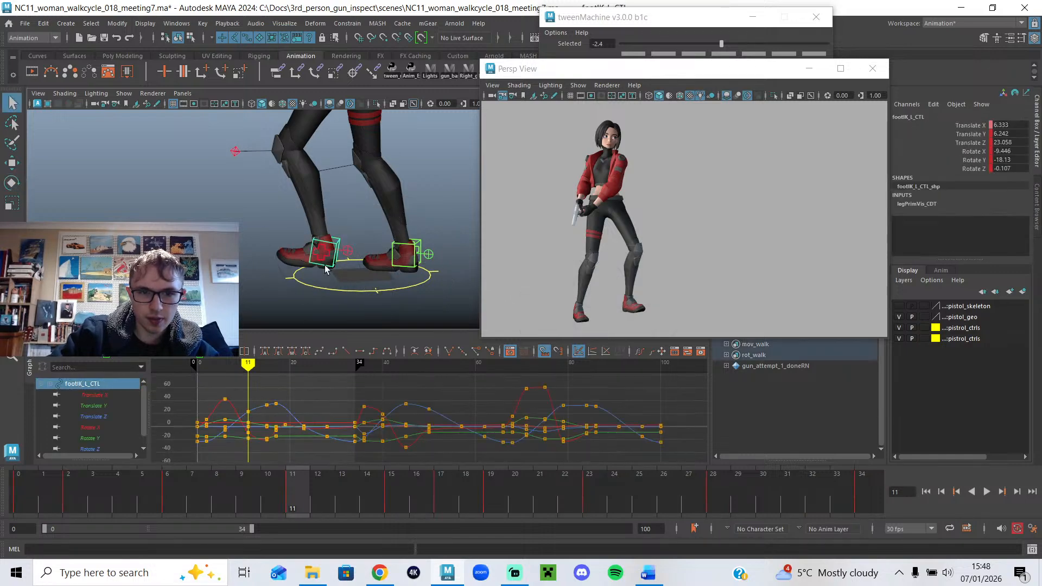
mouse_move(249, 364)
mouse_down()
mouse_move(224, 365)
mouse_move(249, 384)
mouse_move(247, 366)
mouse_move(231, 367)
mouse_up()
click(429, 254)
drag(962, 214, 964, 220)
right_click(963, 221)
click(949, 239)
Set the right leg's Foot Roll to 25 at frame 11.
click(297, 499)
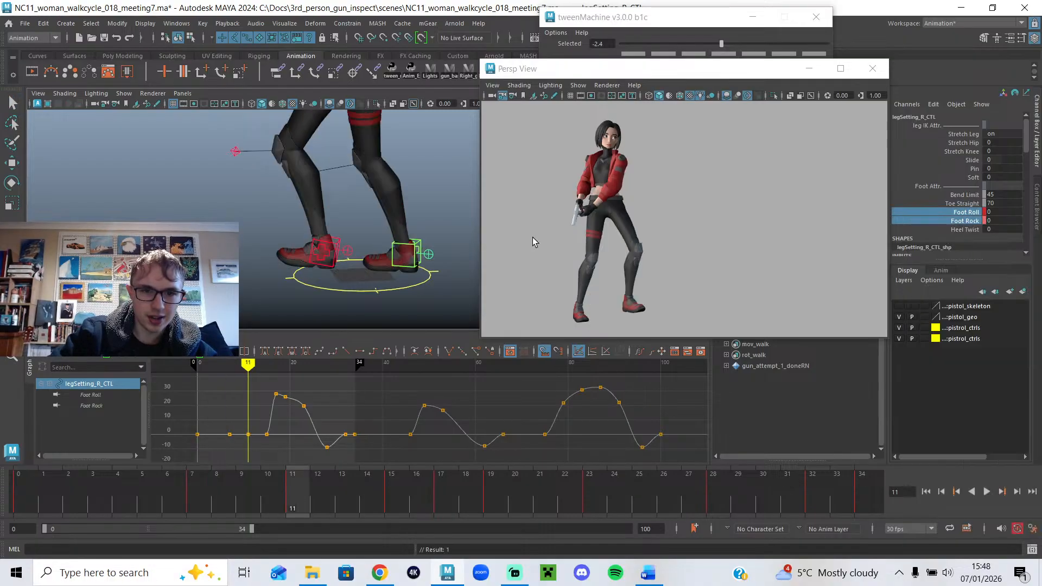
click(992, 210)
drag(995, 211, 1006, 211)
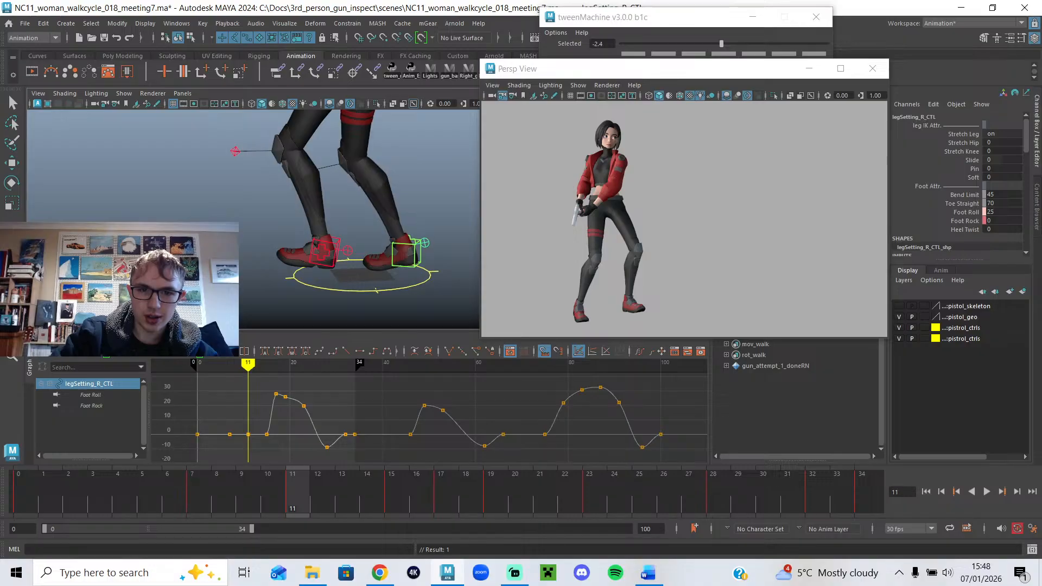
Set the right leg's Foot Roll to 15 at frame 15.
click(397, 496)
click(1003, 211)
text(1)
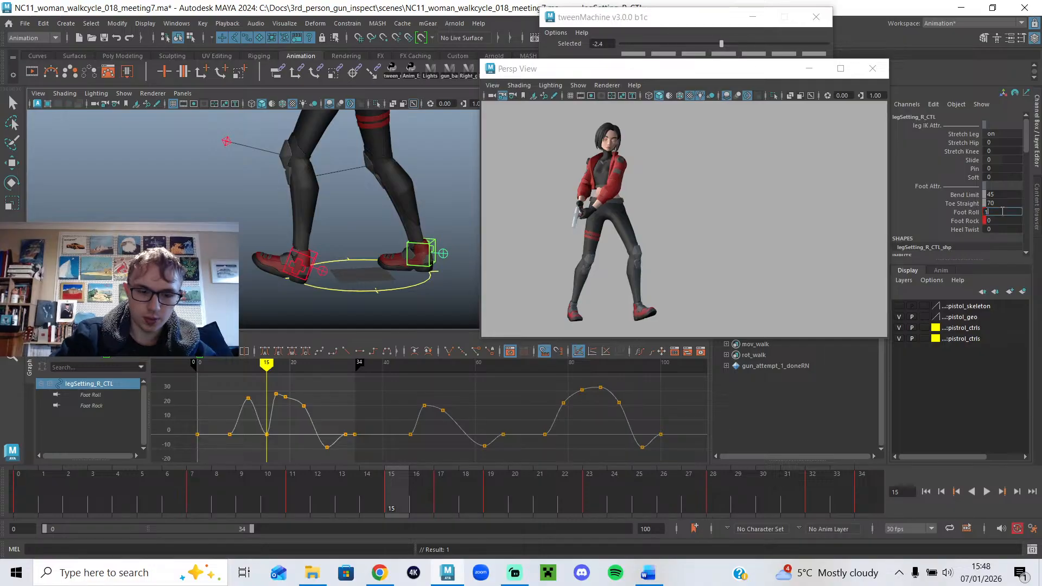
text(5)
key(Return)
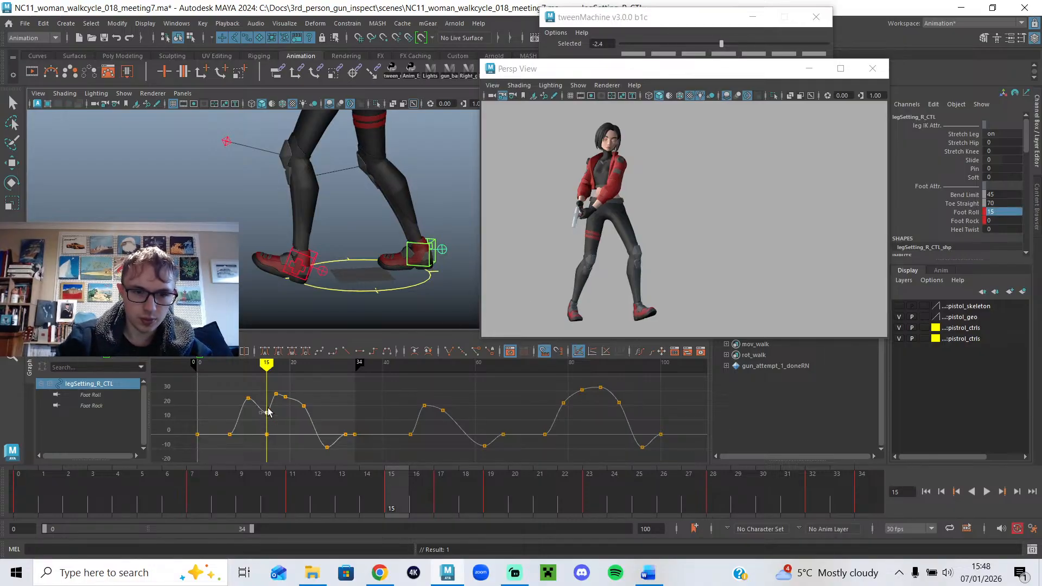
Raise the right Foot Roll curve's frame 17 key to 32.771 and delete its frame 15 key.
drag(268, 413, 270, 397)
scroll(267, 411, up, 4)
alt+middle_drag(285, 410, 771, 443)
scroll(535, 426, up, 2)
alt+middle_drag(510, 424, 415, 446)
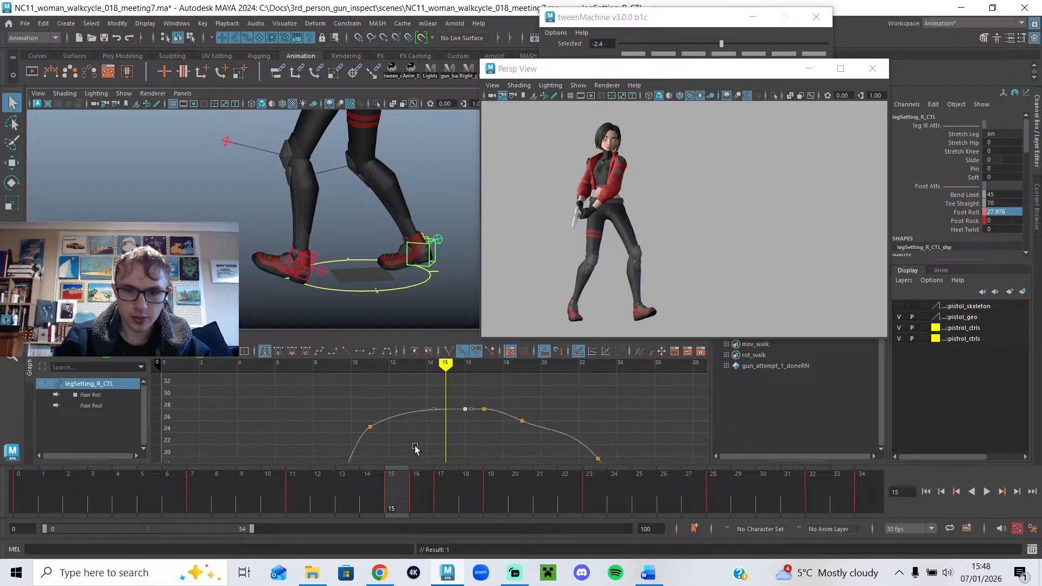
mouse_move(450, 408)
mouse_down()
mouse_move(445, 394)
mouse_move(485, 382)
mouse_move(439, 415)
mouse_up()
key(period)
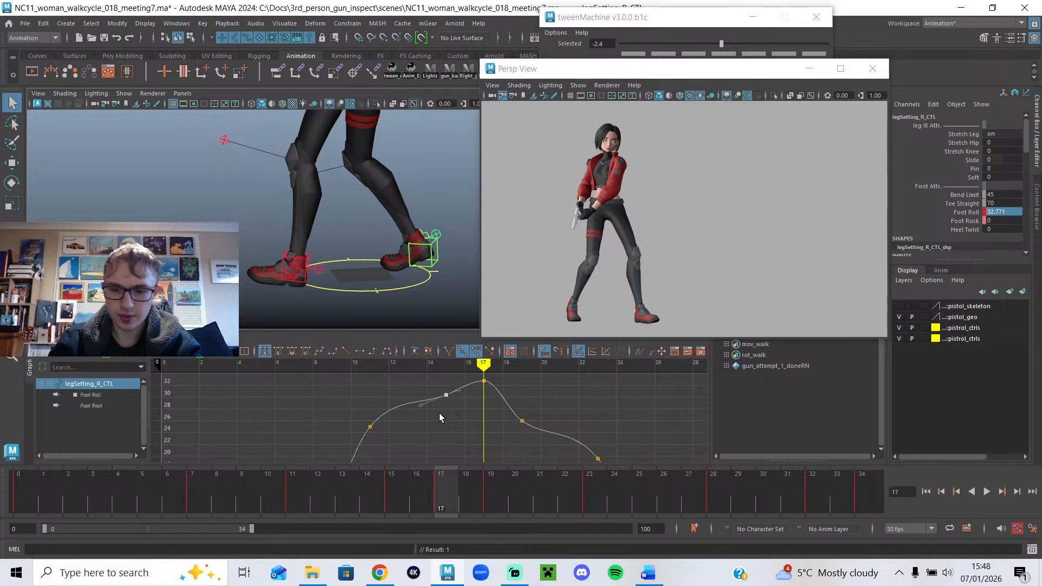
key(Delete)
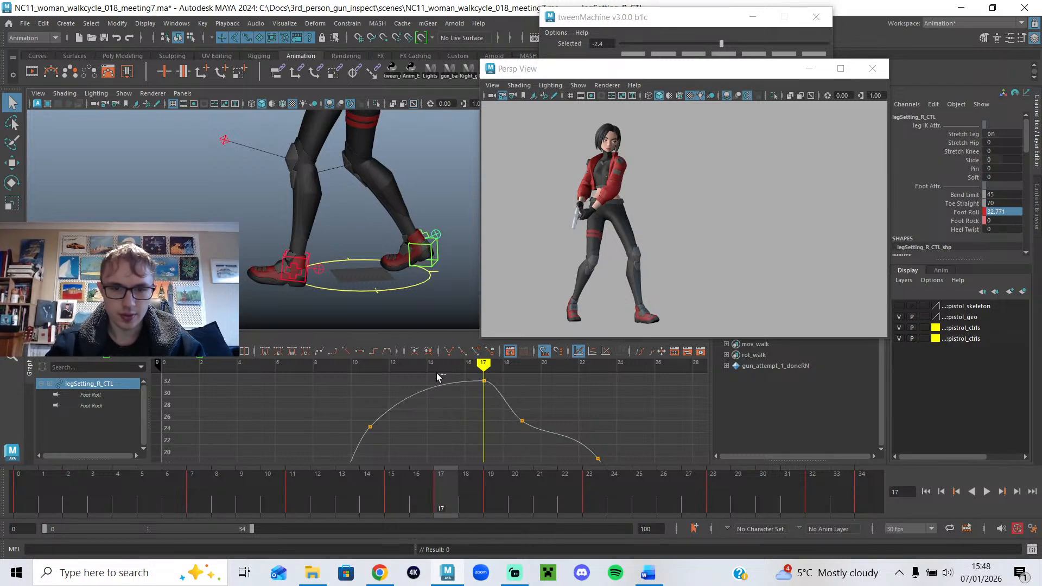
Remove the right Foot Roll key at frame 19, smooth the curve's tangents through frame 34, and review the playback.
drag(371, 377, 520, 433)
key(f)
key(a)
click(278, 351)
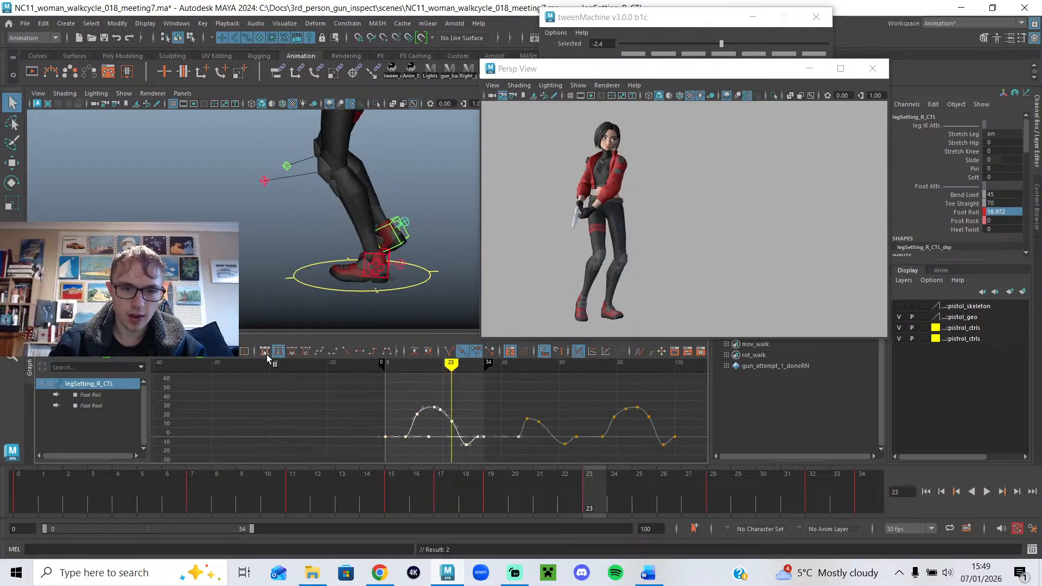
scroll(462, 404, up, 5)
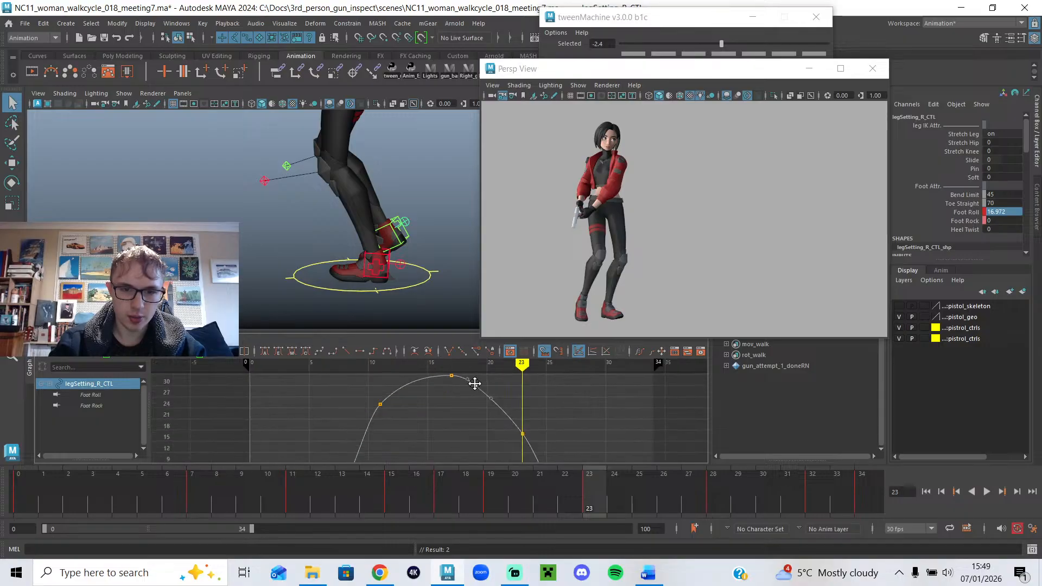
mouse_move(521, 383)
mouse_down()
mouse_move(453, 380)
mouse_move(551, 403)
mouse_move(334, 401)
mouse_up()
scroll(380, 404, down, 4)
drag(432, 369, 487, 392)
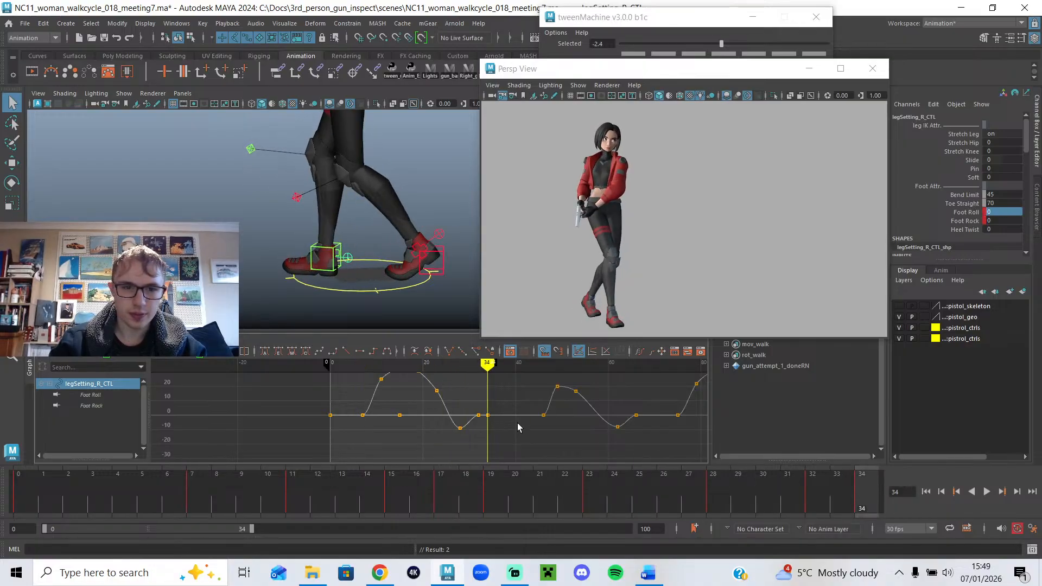
click(986, 491)
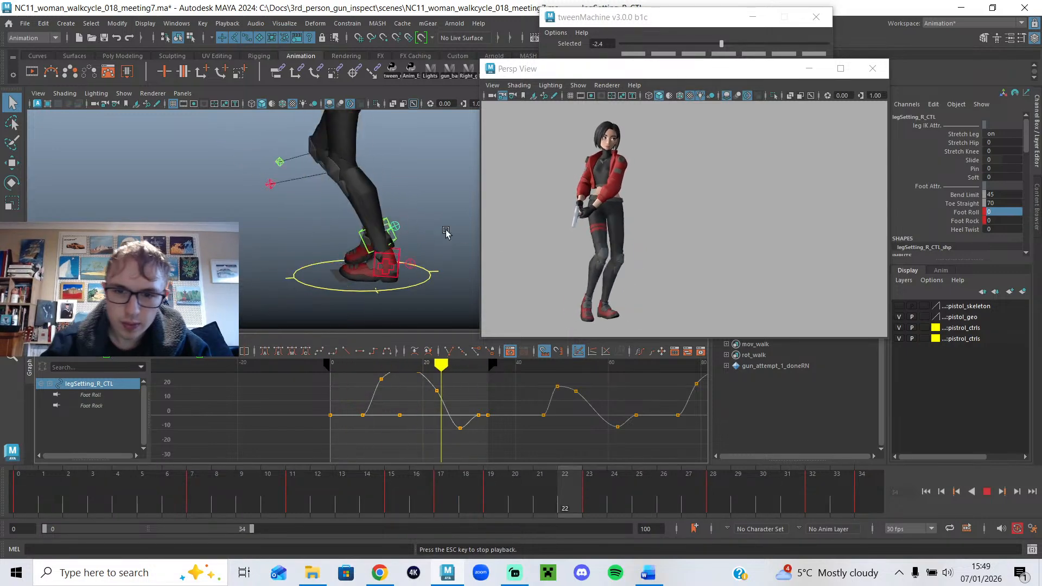
alt+drag(421, 252, 380, 269)
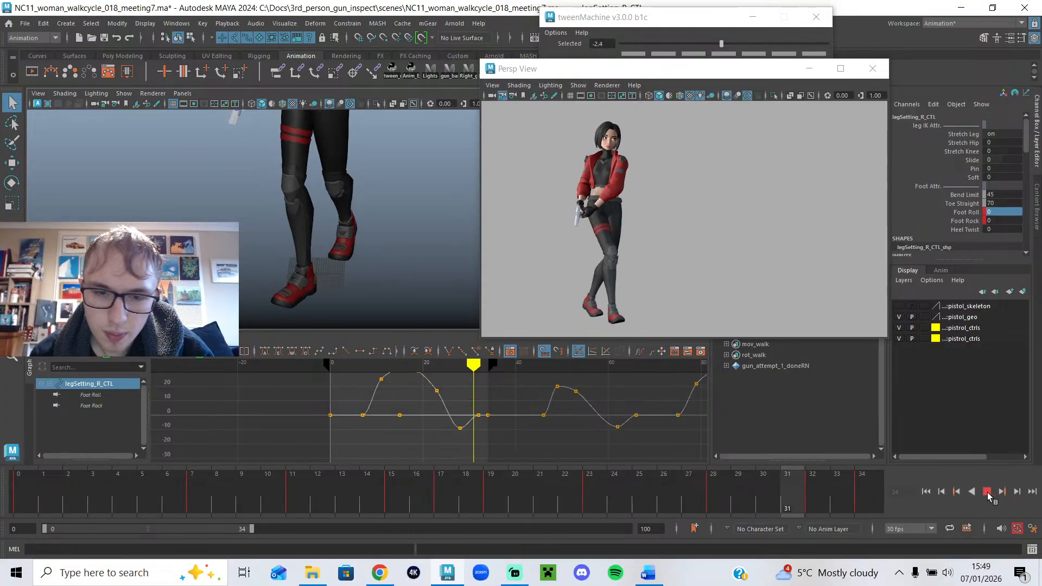
Lower the right foot IK control's Rotate Y keys from frame 0 to 34 together, to -32.926 at the start of the walk.
click(242, 497)
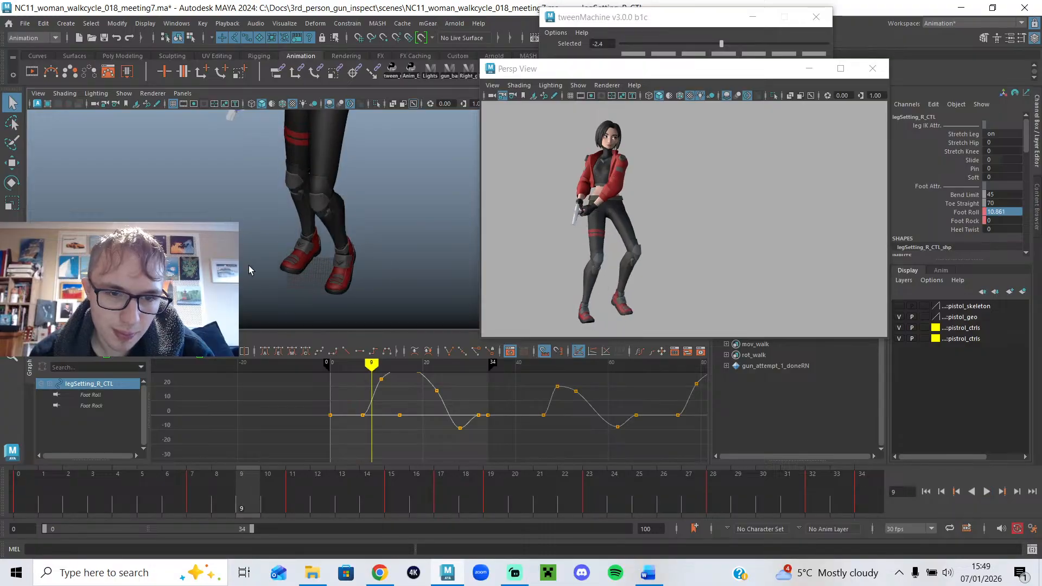
click(312, 250)
key(e)
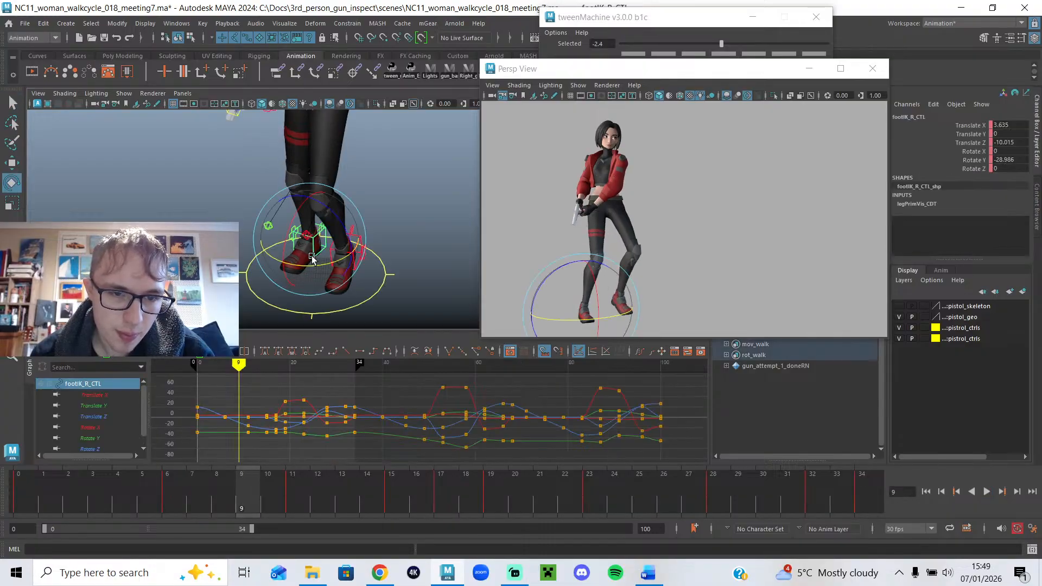
click(90, 438)
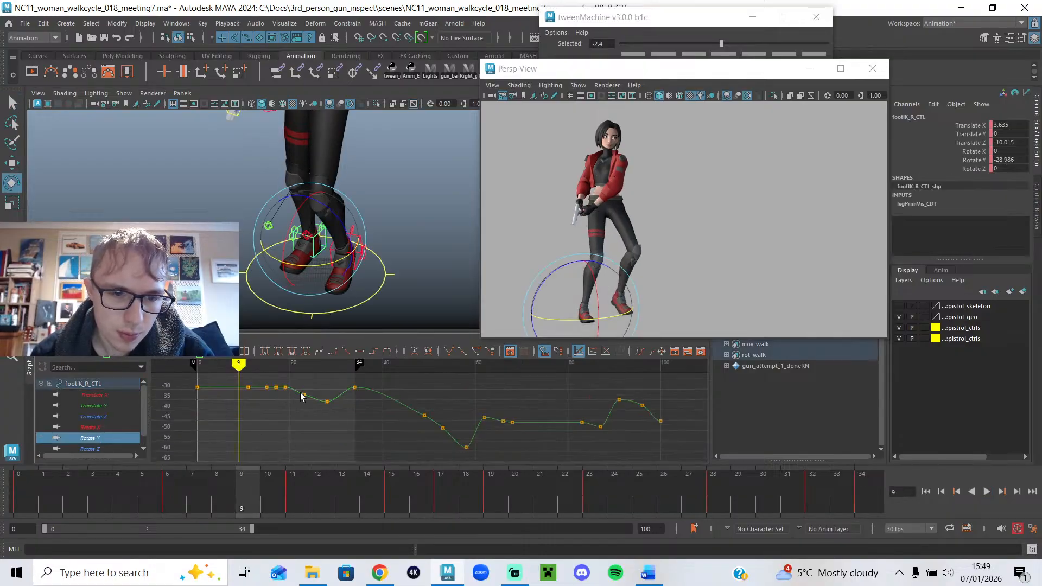
alt+middle_drag(297, 396, 378, 409)
drag(207, 444, 208, 443)
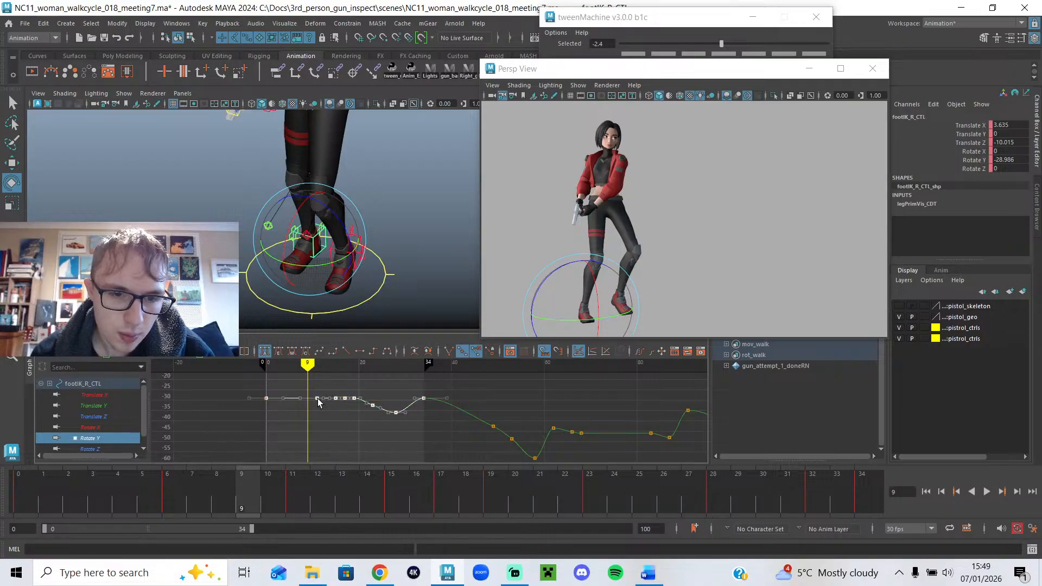
middle_drag(318, 398, 317, 406)
Play back the walk and examine the feet from the opposite side with the rig controls hidden.
key(alt+v)
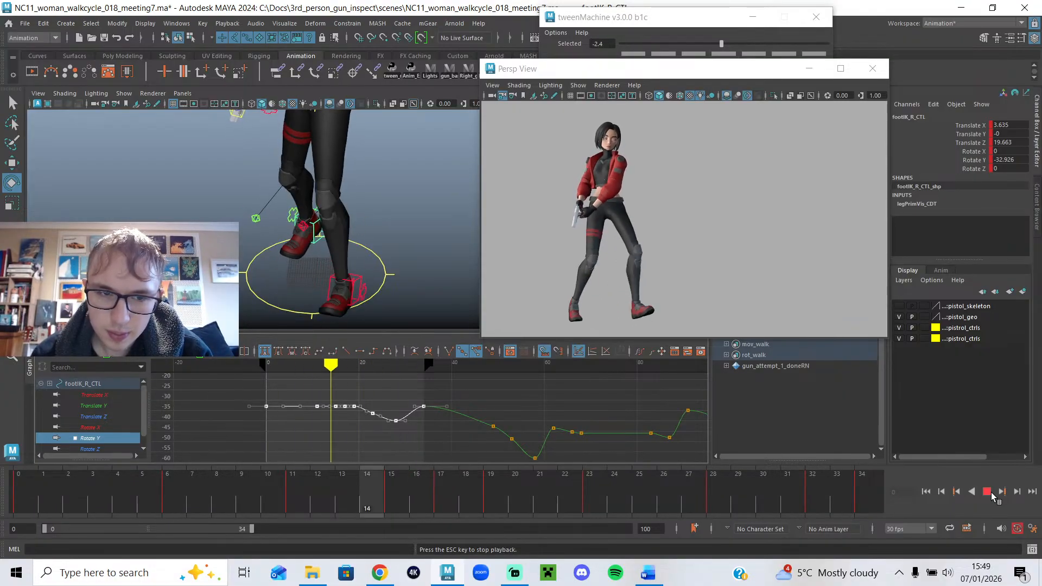
alt+drag(356, 305, 402, 242)
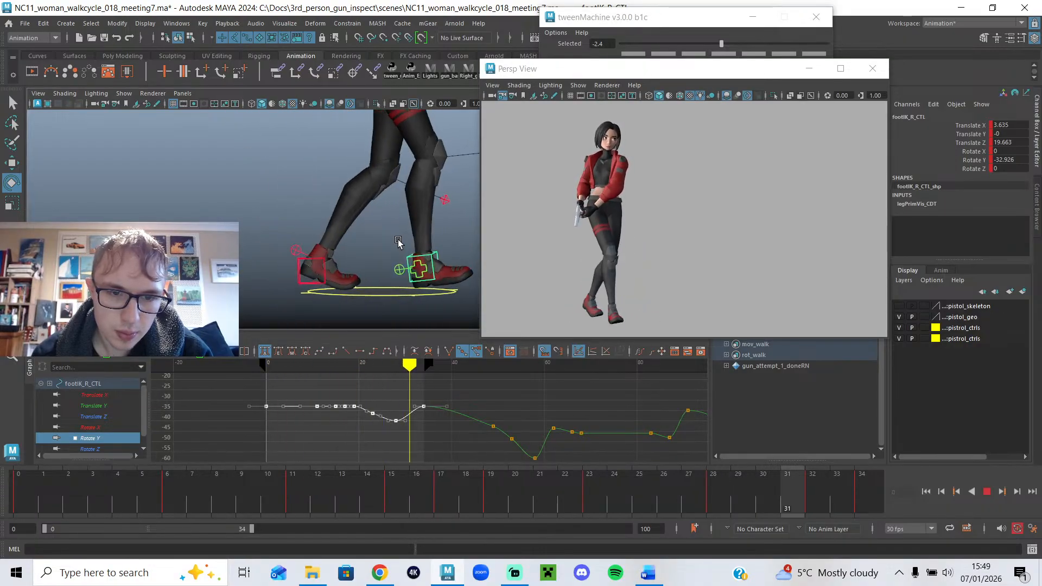
key(alt+1)
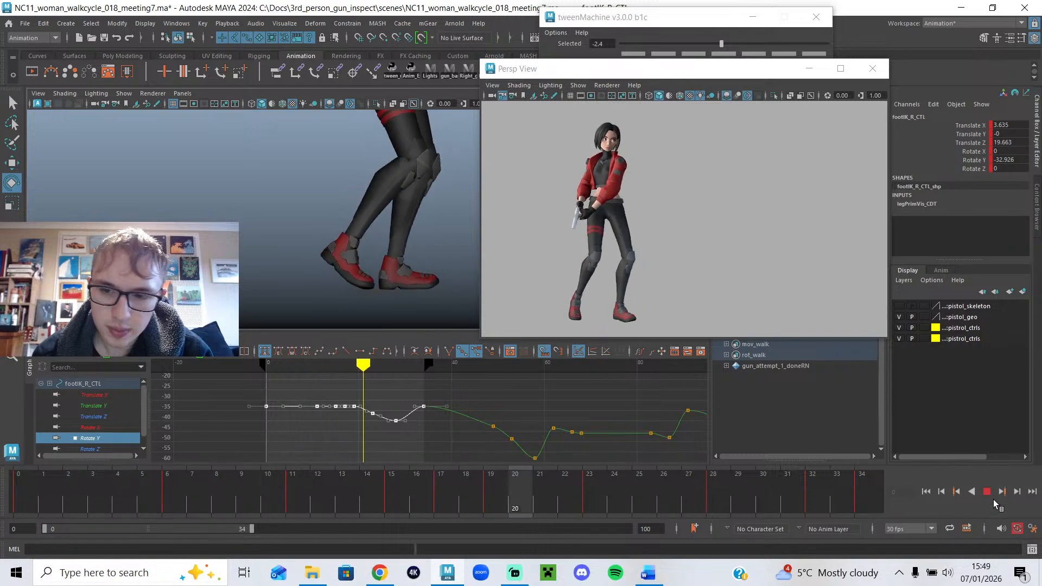
click(988, 493)
Display all of the right foot IK control's translate and rotate curves and review the foot's motion over frames 0 to 34.
drag(110, 395, 93, 502)
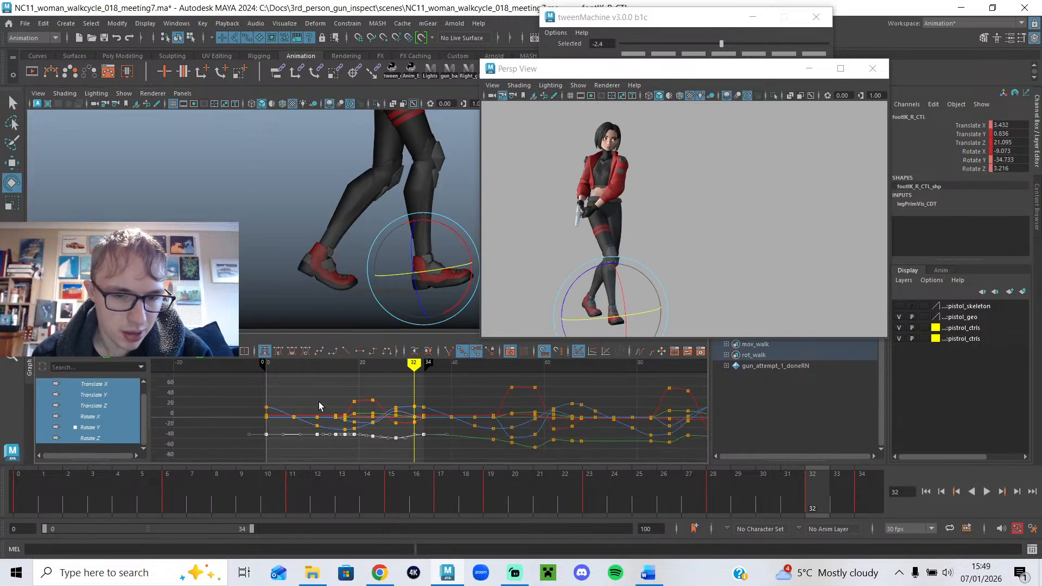
drag(414, 373, 424, 374)
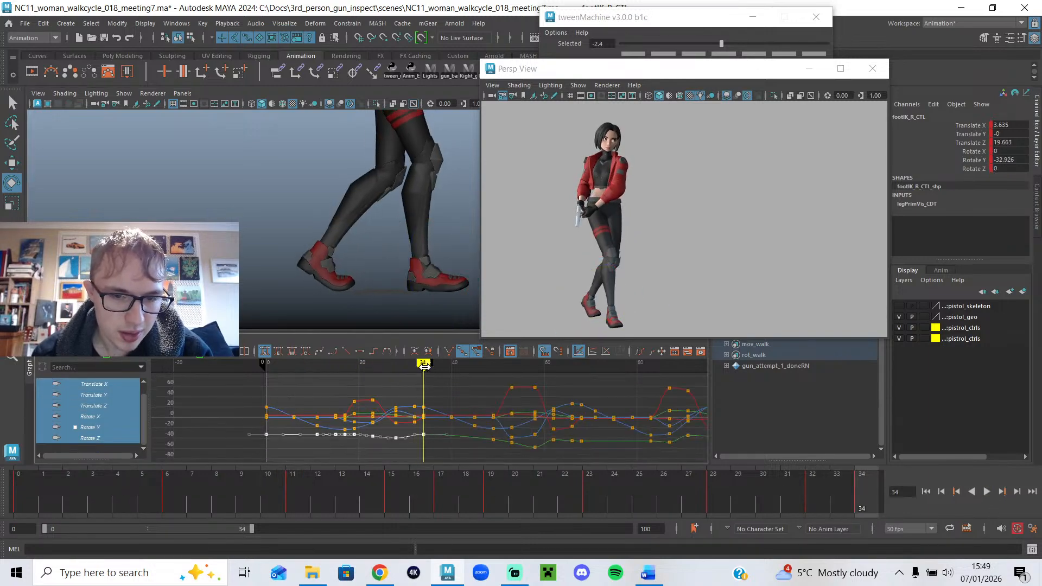
click(19, 497)
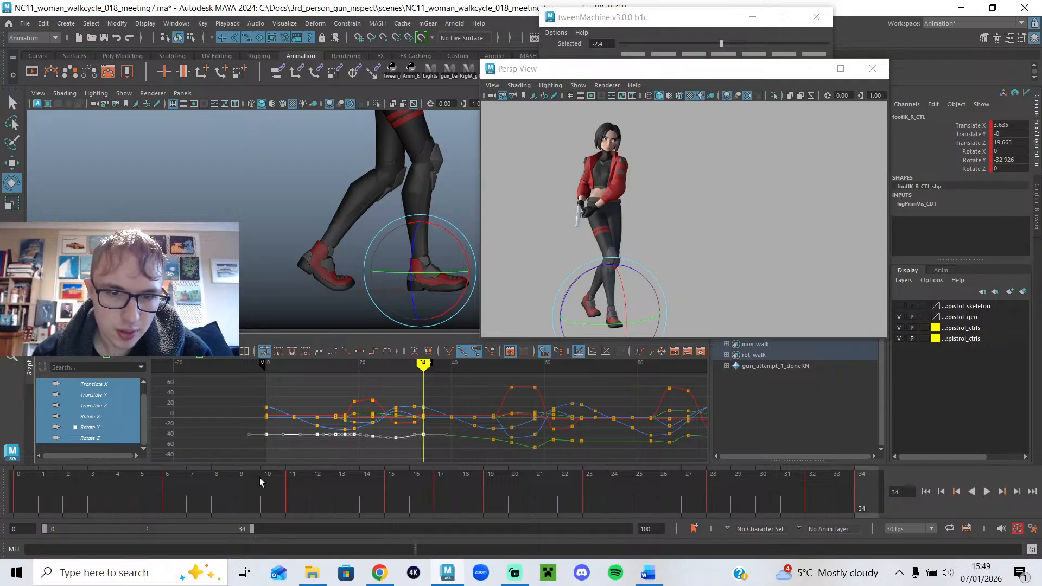
key(alt+v)
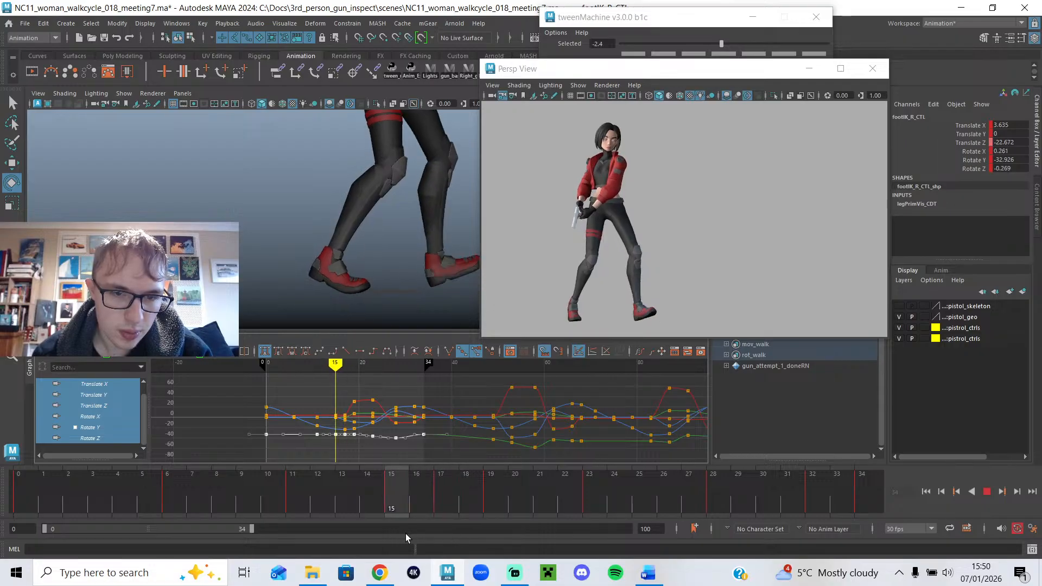
Tween the right foot IK control's pose at frame 15 to 74.5 with tweenMachine and play back the walk.
drag(396, 536, 439, 537)
scroll(353, 442, up, 5)
alt+middle_drag(336, 439, 445, 423)
click(344, 393)
mouse_move(337, 368)
mouse_down()
mouse_move(288, 371)
mouse_move(338, 385)
mouse_up()
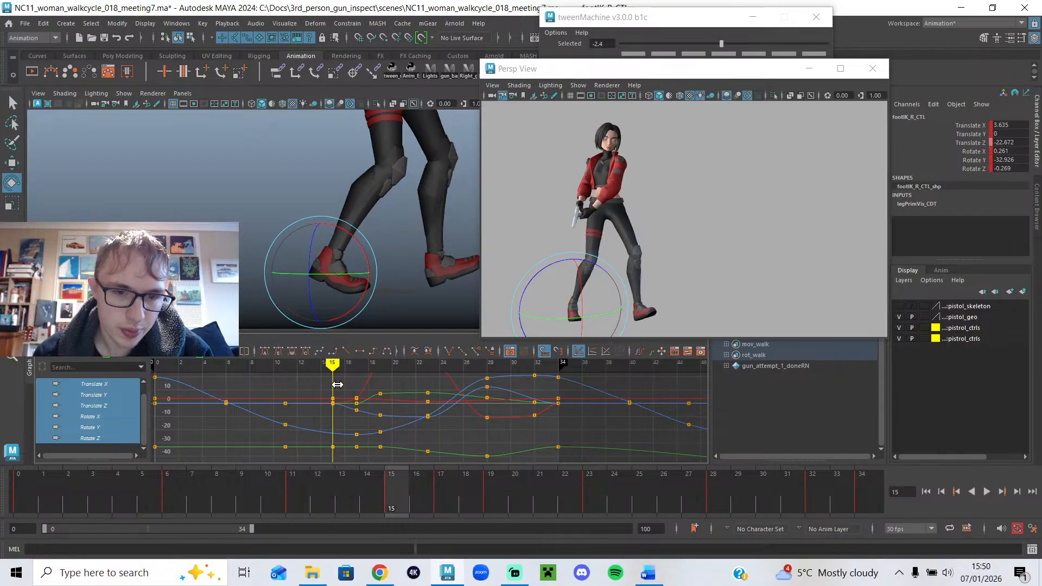
click(793, 43)
drag(799, 43, 800, 42)
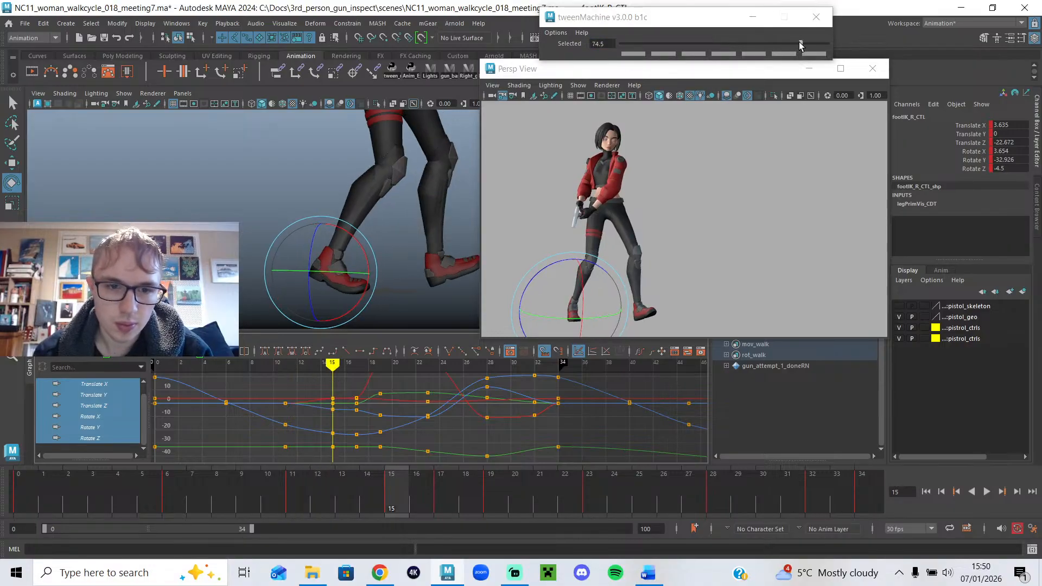
mouse_move(304, 367)
mouse_down()
mouse_move(384, 374)
mouse_move(214, 371)
mouse_up()
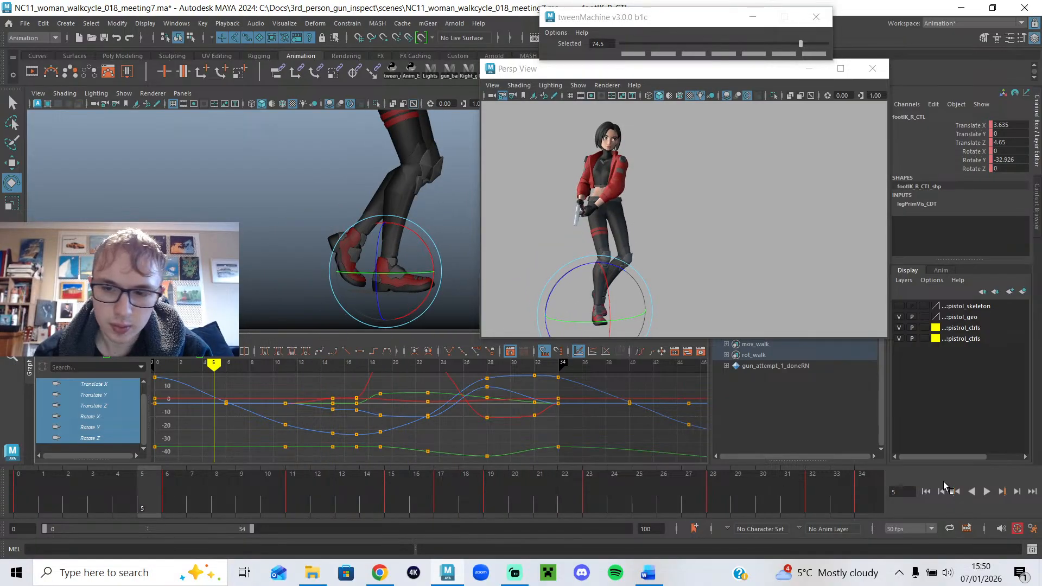
click(988, 492)
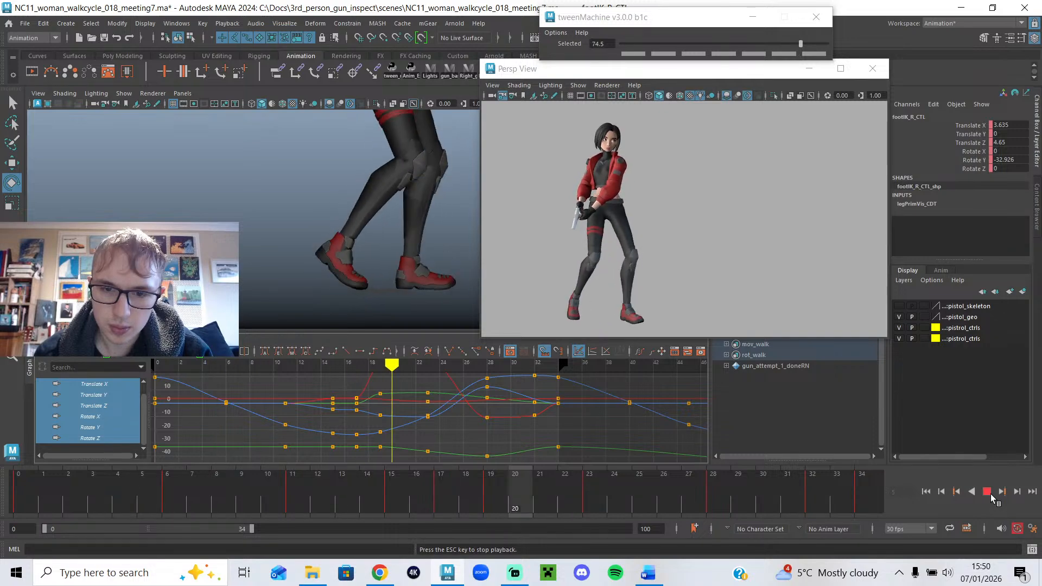
click(988, 491)
Delete the right foot IK control's keys at frame 17 and shift its frame 15 keys to frame 16.
mouse_move(350, 367)
mouse_down()
mouse_move(413, 389)
mouse_move(358, 402)
mouse_move(348, 416)
mouse_up()
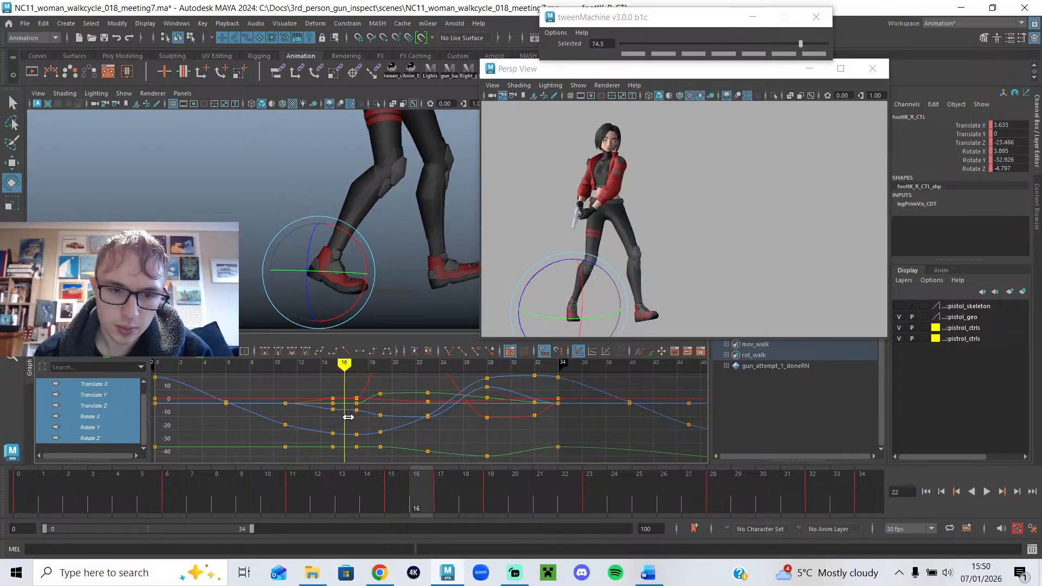
key(Delete)
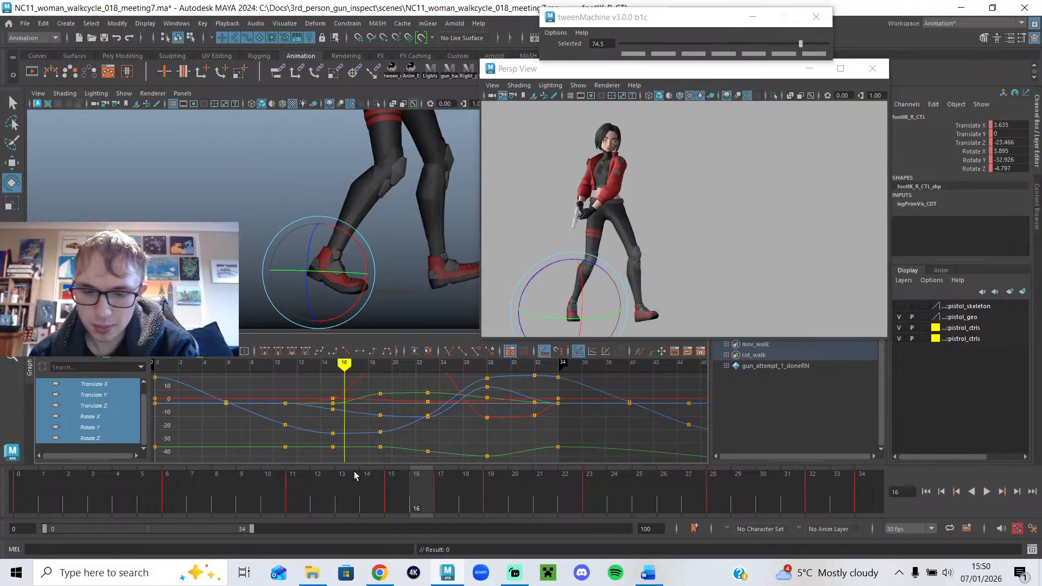
drag(354, 399, 325, 454)
shift+middle_drag(339, 407, 342, 407)
At frame 19, lift the right foot IK control to Translate Y 10.891 and tilt it to Rotate X 42.95.
mouse_move(327, 383)
mouse_down()
mouse_move(324, 375)
mouse_move(379, 397)
mouse_up()
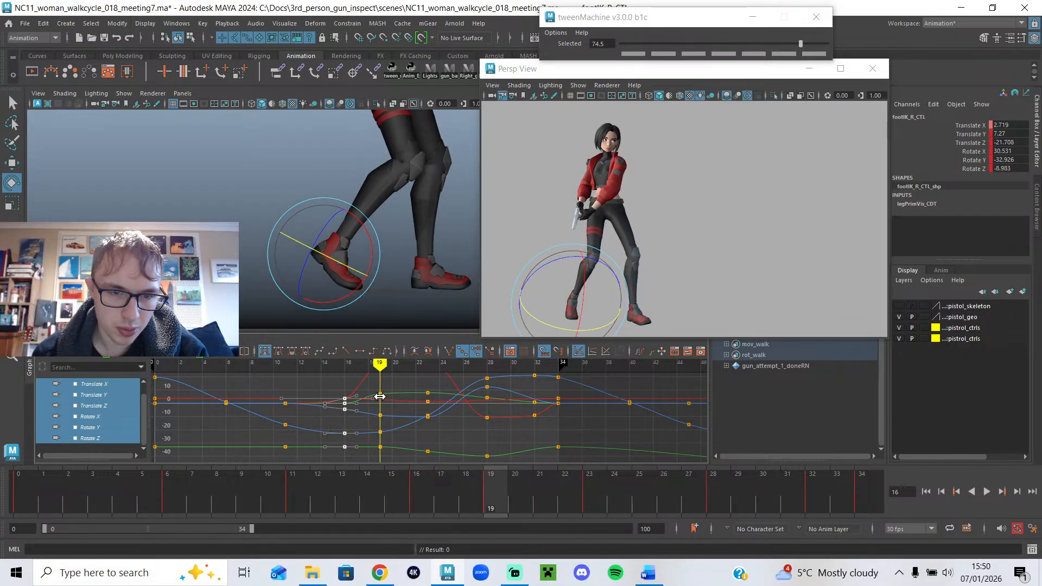
key(w)
drag(324, 230, 371, 245)
key(e)
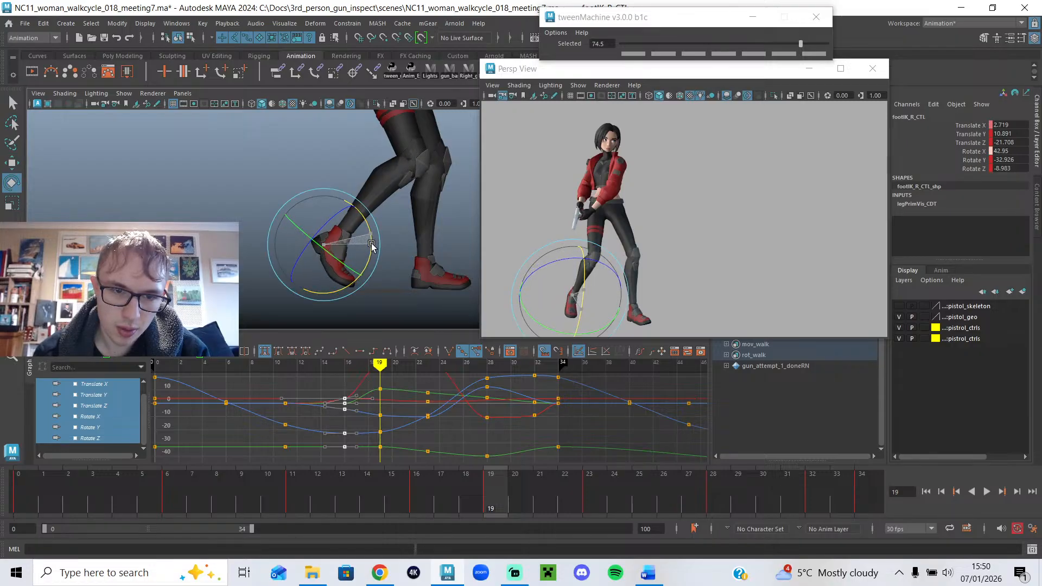
mouse_move(395, 378)
mouse_down()
mouse_move(358, 381)
mouse_move(414, 397)
mouse_move(391, 402)
mouse_up()
Move the right foot IK control forward along Z at frame 23 and to Translate Z 22.086 at frame 28.
drag(328, 415, 430, 432)
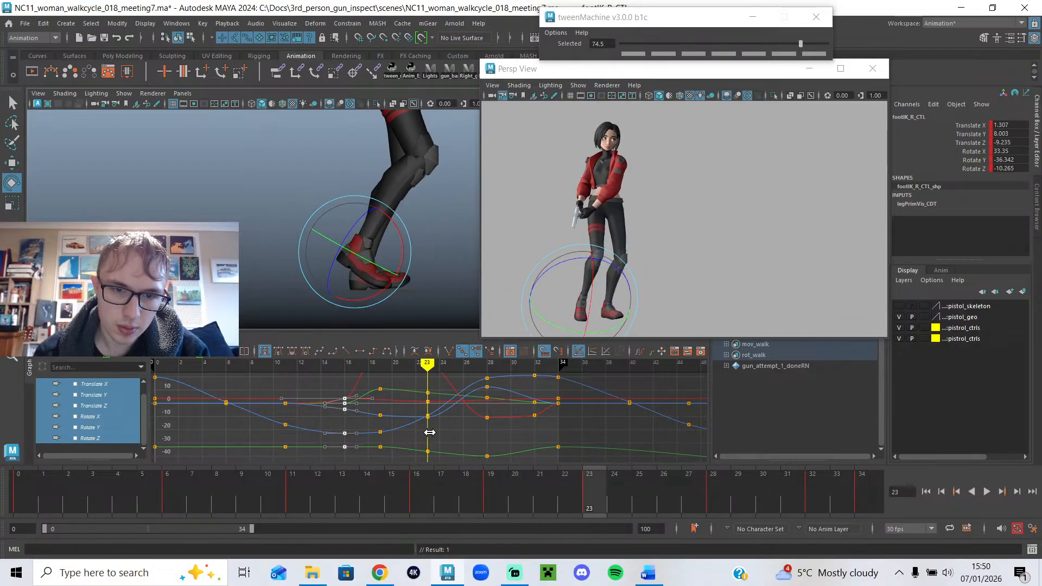
drag(433, 383, 476, 406)
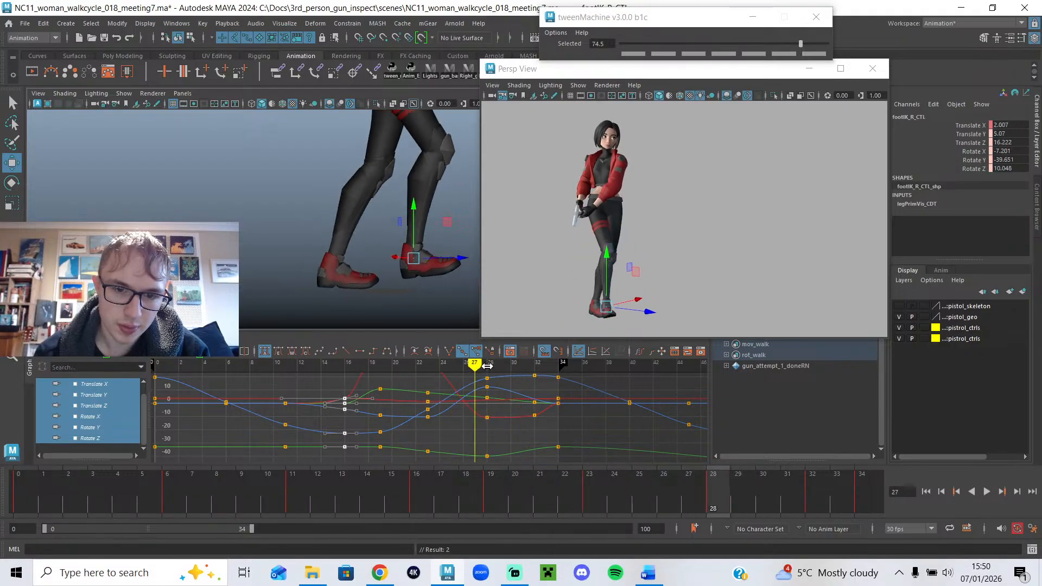
drag(484, 365, 487, 365)
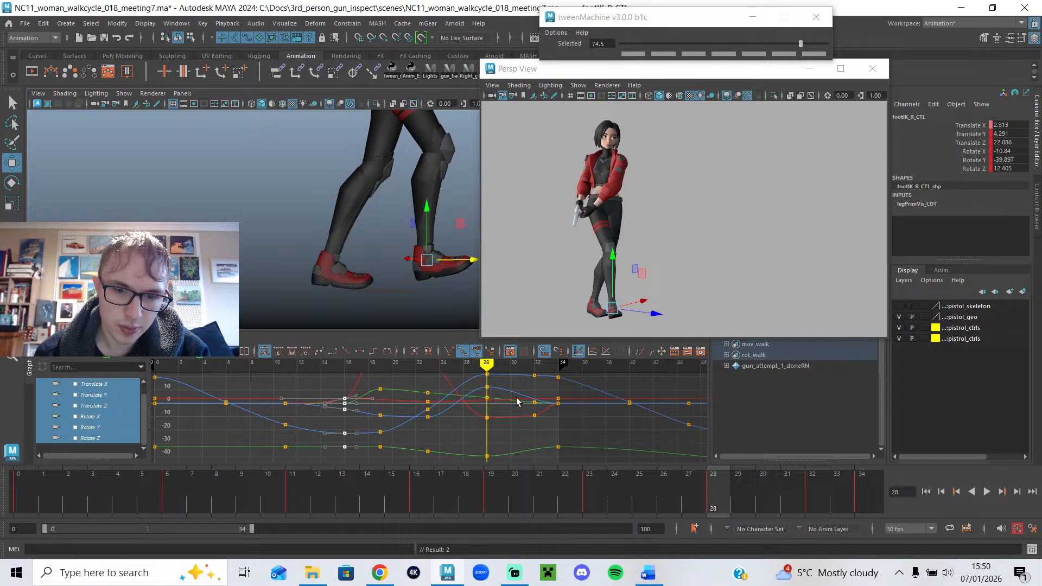
alt+middle_drag(517, 401, 484, 420)
drag(464, 400, 524, 420)
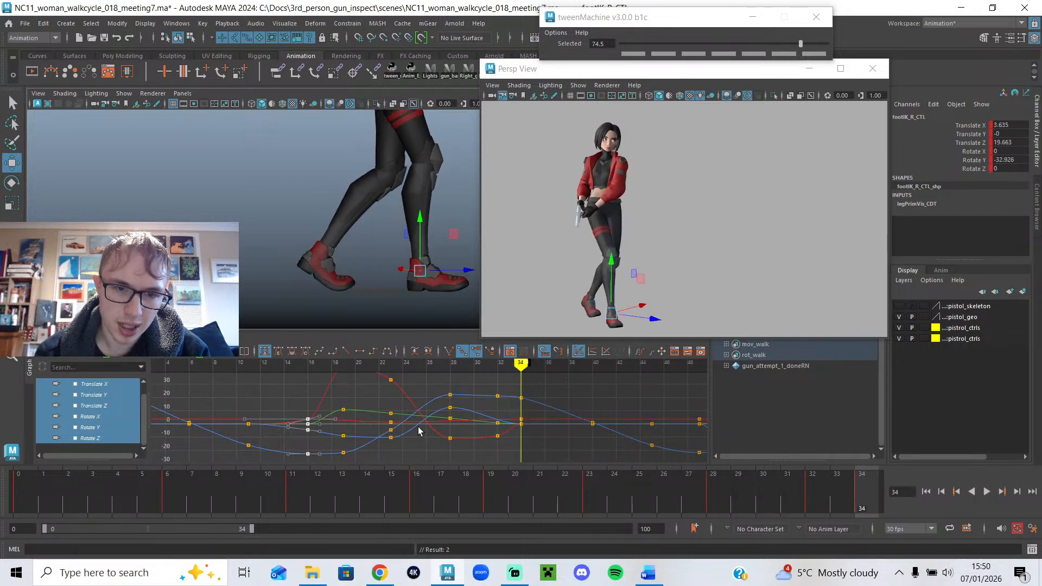
Select the left foot IK control and shift its frame 2 keys to frame 3.
alt+middle_drag(161, 371, 321, 382)
drag(273, 369, 302, 392)
click(323, 253)
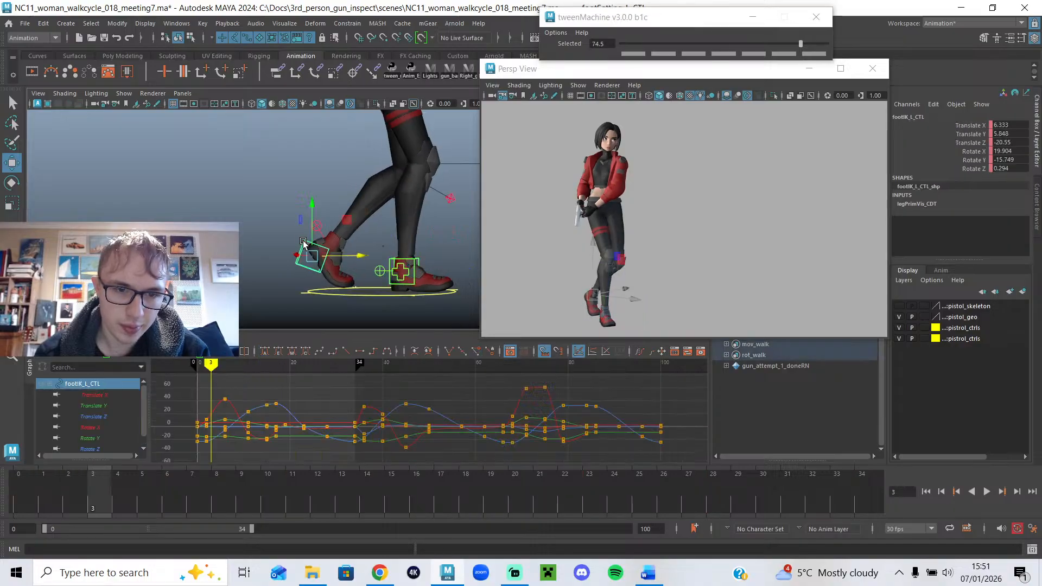
alt+middle_drag(237, 389, 339, 383)
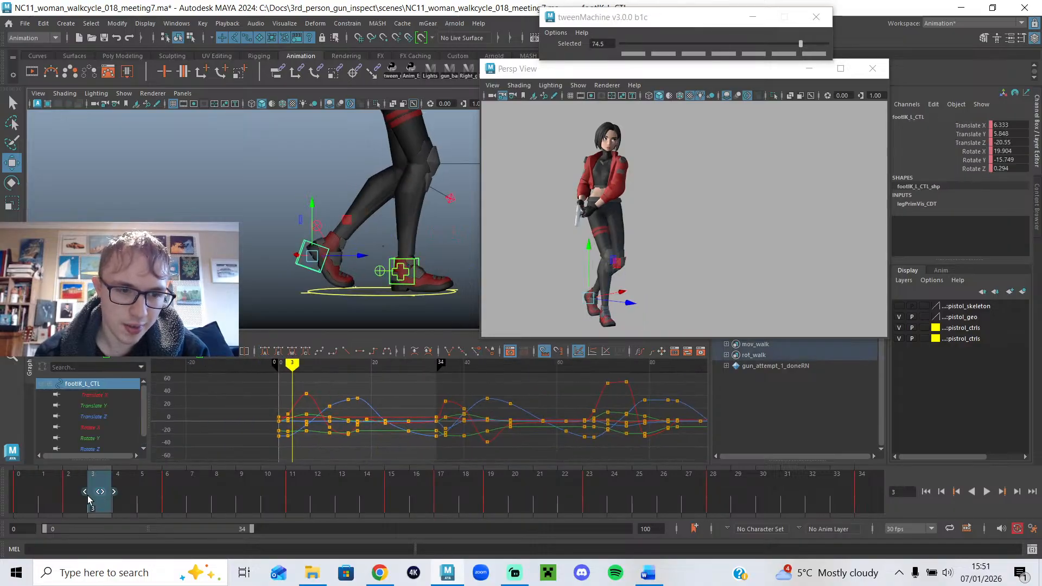
drag(80, 498, 106, 499)
drag(182, 498, 100, 513)
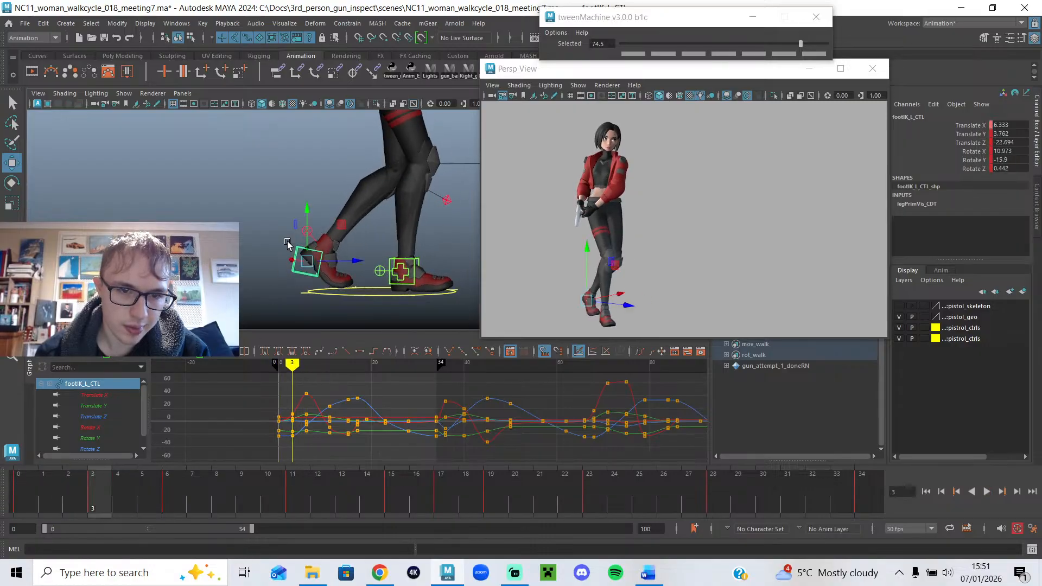
Raise the left foot IK control at frame 3 and shift the left Foot Roll key from frame 2 to frame 3.
drag(306, 232, 305, 219)
key(e)
key(q)
click(308, 220)
alt+middle_drag(231, 404, 242, 402)
alt+right_drag(242, 402, 320, 407)
alt+middle_drag(257, 383, 364, 417)
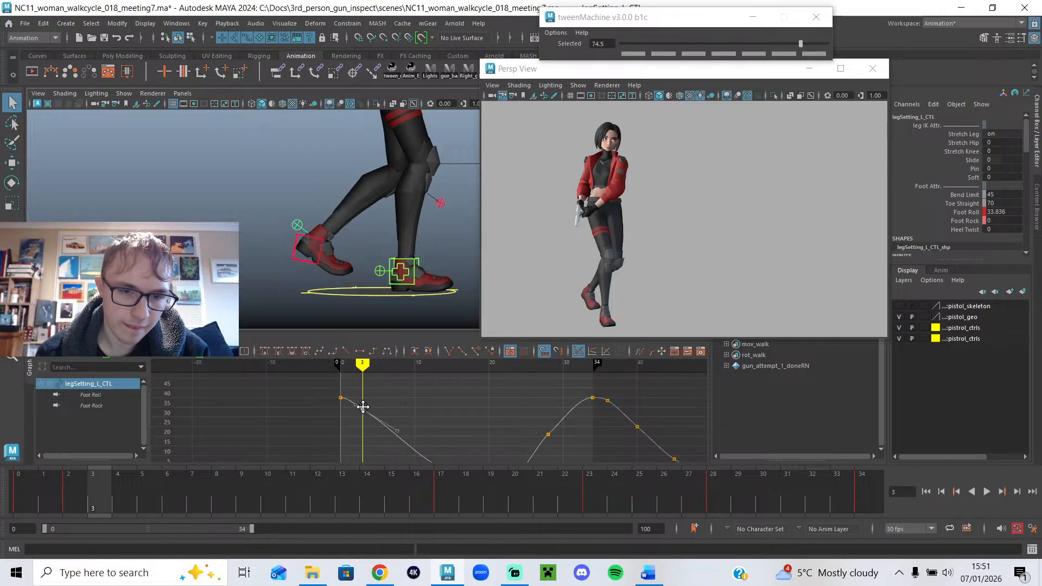
At frame 3, pose the left foot IK control with Translate Y 12.512 and Rotate X 40.82.
click(332, 242)
click(325, 242)
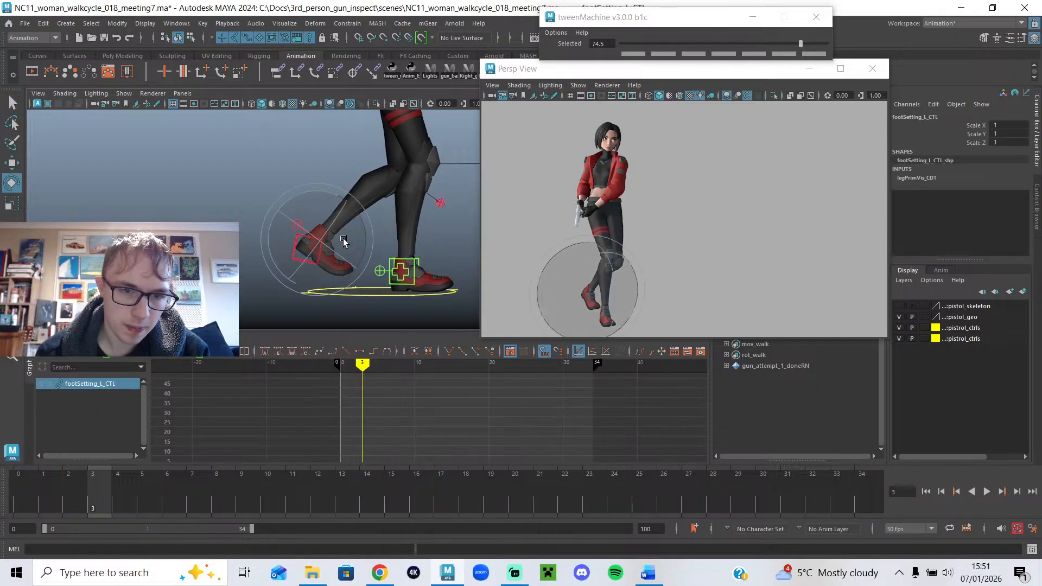
click(344, 243)
mouse_move(337, 213)
mouse_down()
mouse_move(349, 225)
mouse_move(307, 206)
mouse_move(324, 199)
mouse_up()
key(w)
key(e)
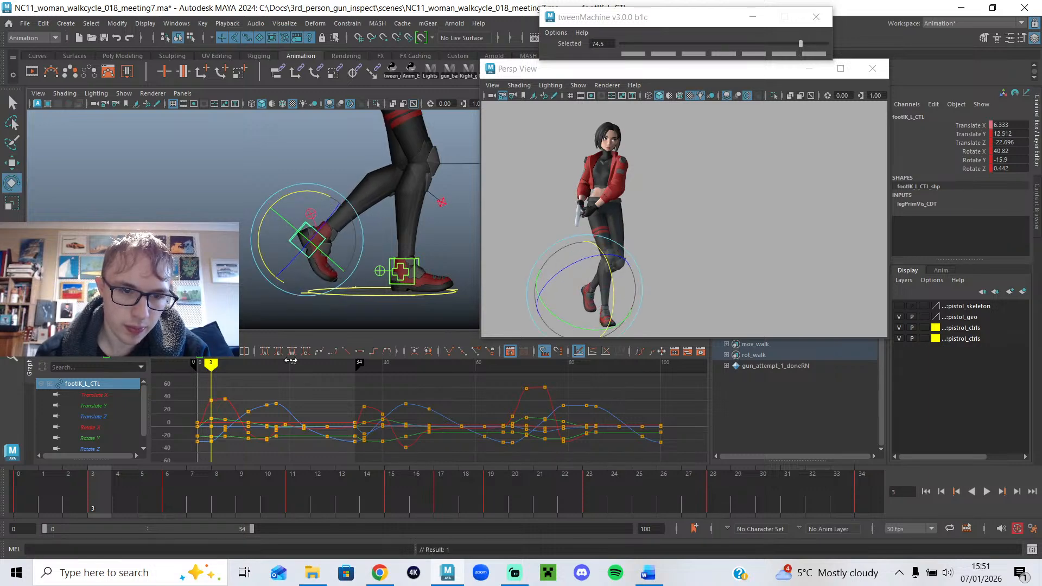
Shift the left foot IK control's frame 6 keys to frame 7 and adjust the foot there to Translate Z -5.57.
key(alt+v)
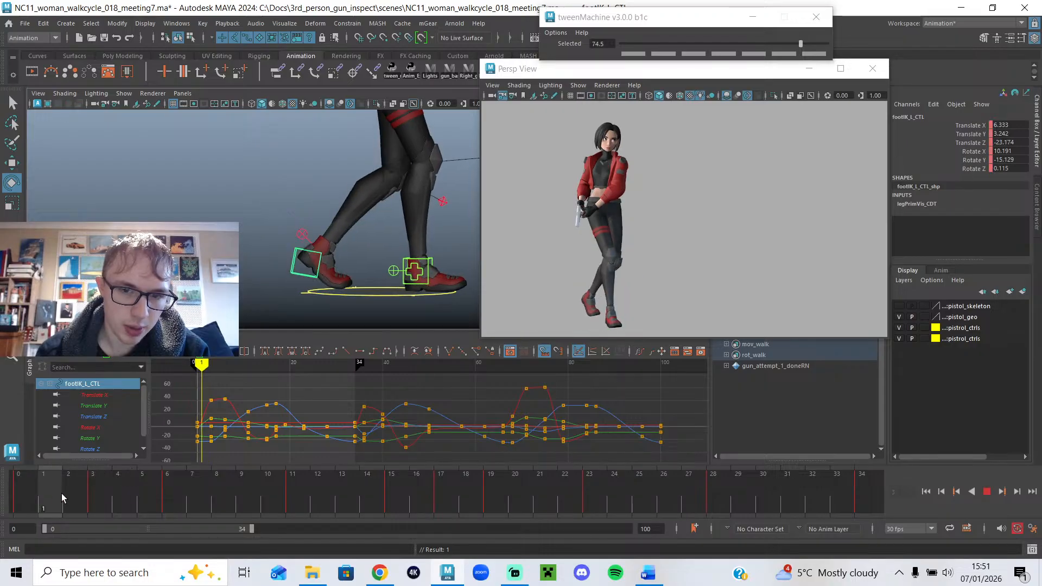
drag(104, 505, 198, 511)
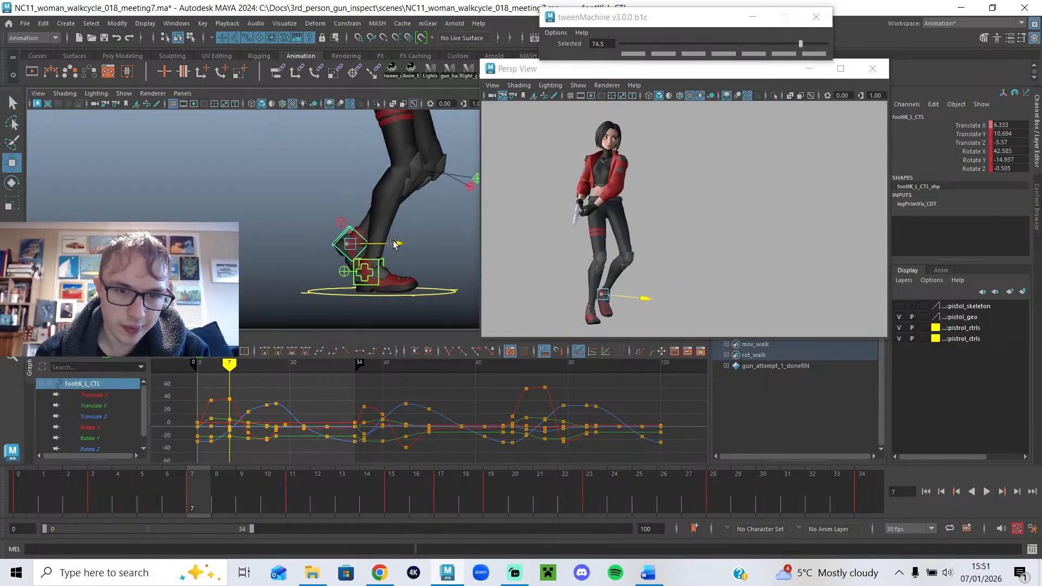
drag(153, 466, 16, 500)
drag(107, 465, 111, 462)
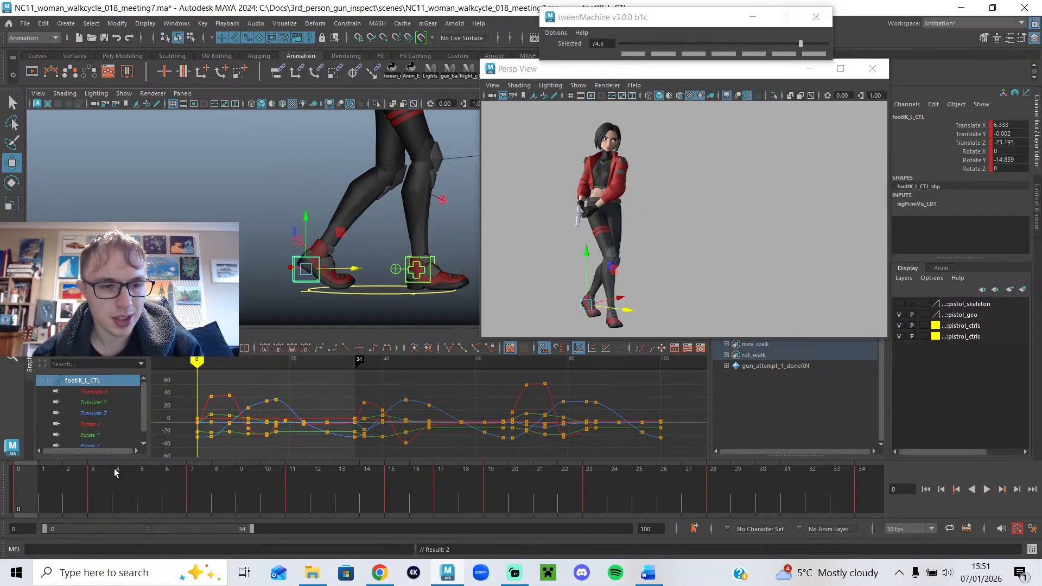
key(alt+v)
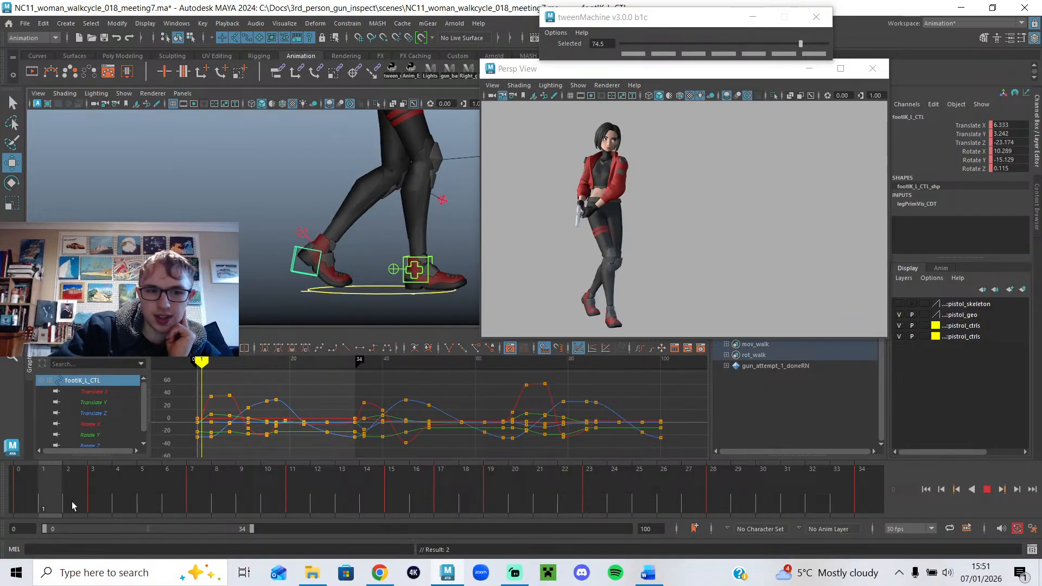
Move the left foot IK control to Translate Z 29.161 with Rotate X -12.693 at frame 11, and to Translate Z 36.711 at frame 15.
click(293, 511)
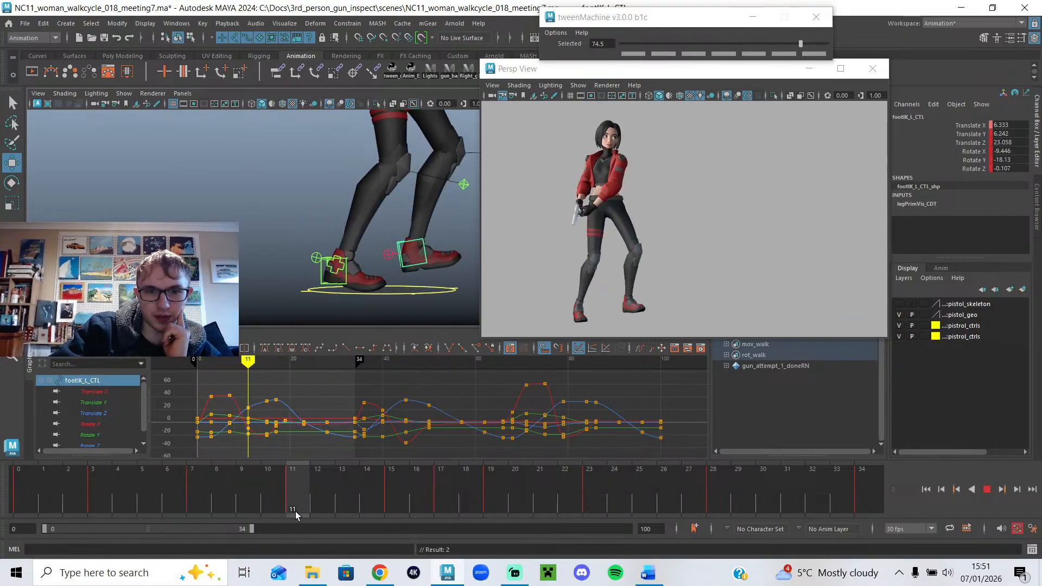
alt+middle_drag(367, 243, 313, 246)
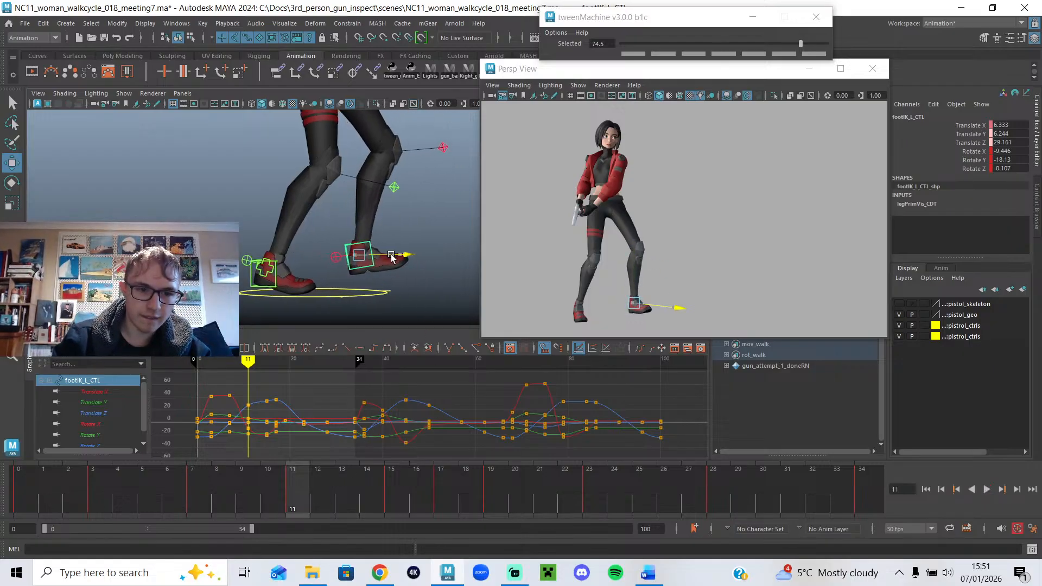
mouse_move(234, 491)
mouse_down()
mouse_move(224, 489)
mouse_move(398, 514)
mouse_up()
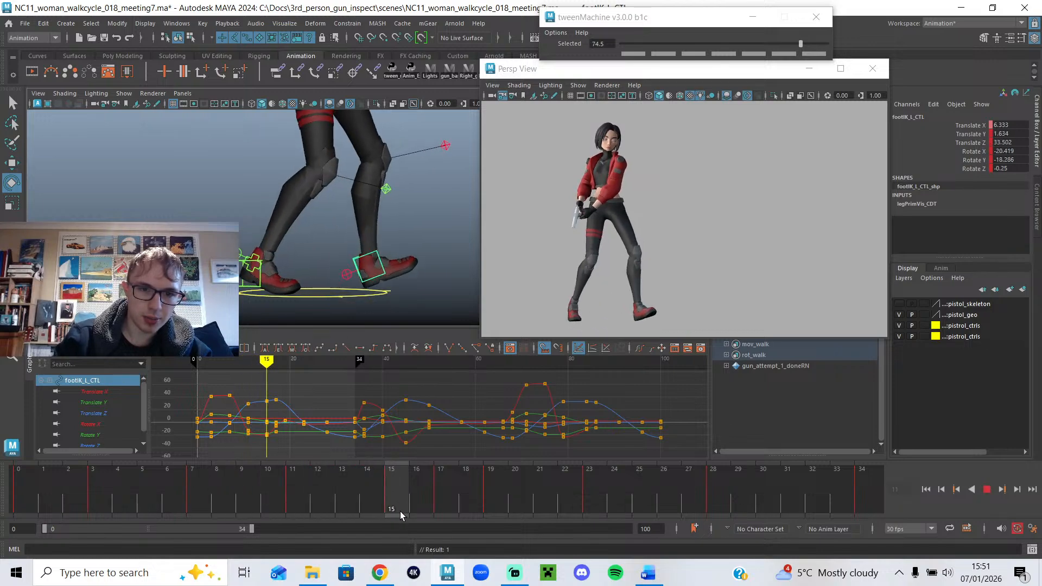
key(w)
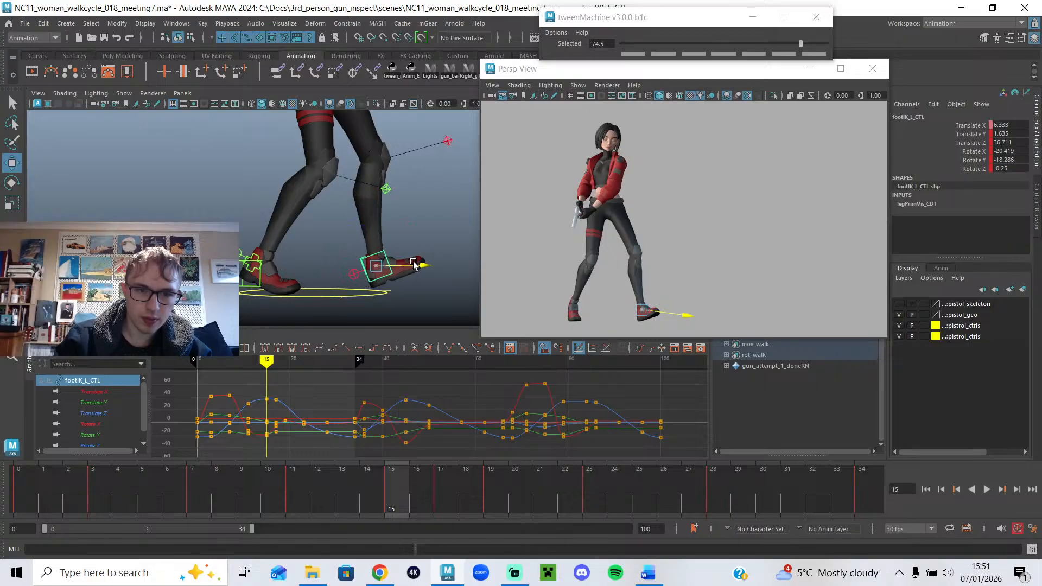
drag(317, 507, 359, 508)
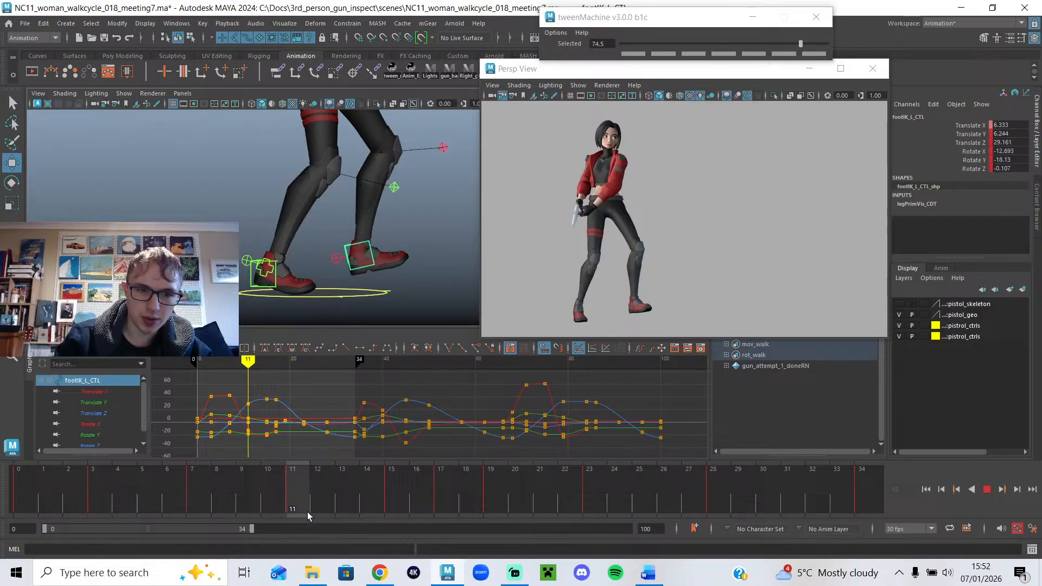
Play back the walk from frame 0 and examine the left foot's steps with the full body in view.
drag(306, 512, 213, 513)
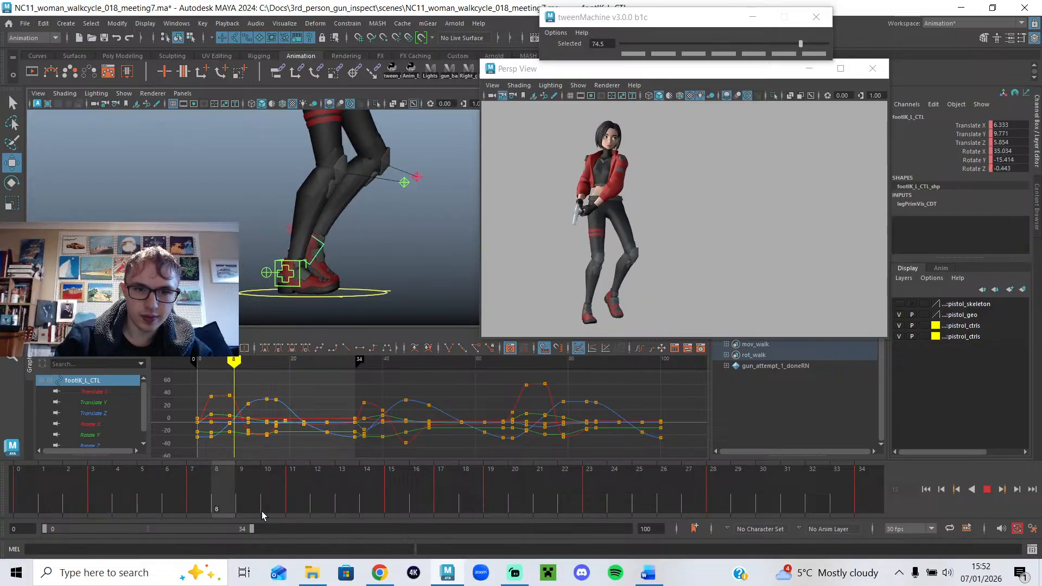
click(27, 500)
click(987, 489)
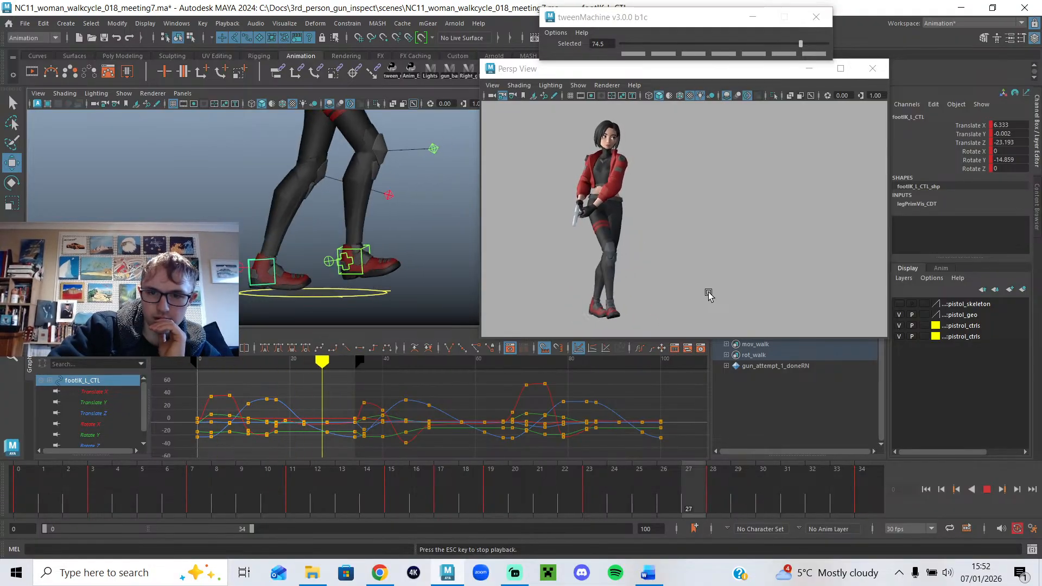
scroll(358, 249, down, 5)
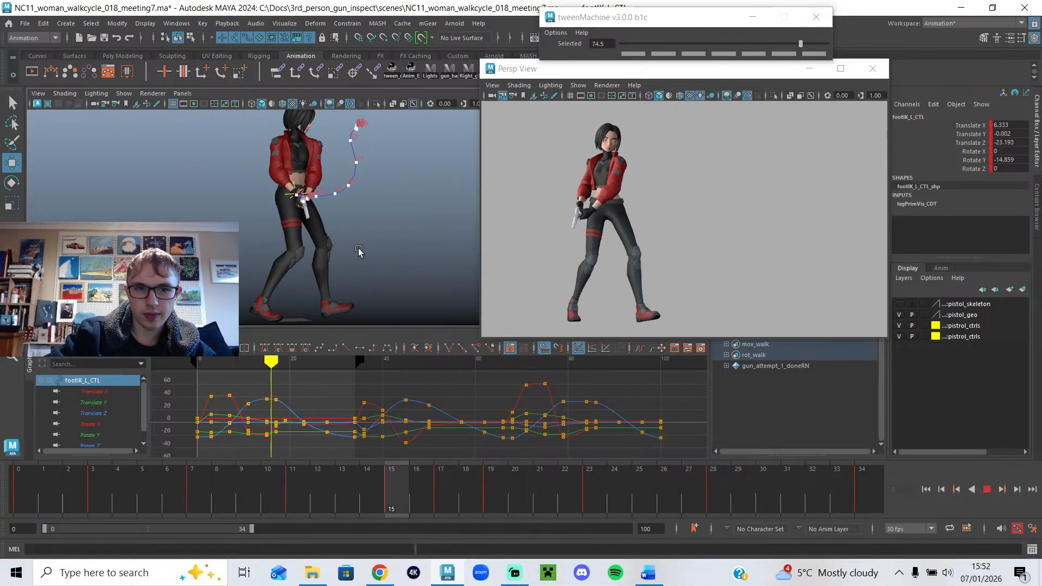
Minimise the separate Persp View window and hide the motion trail motionTrail1Handle.
click(809, 69)
click(787, 237)
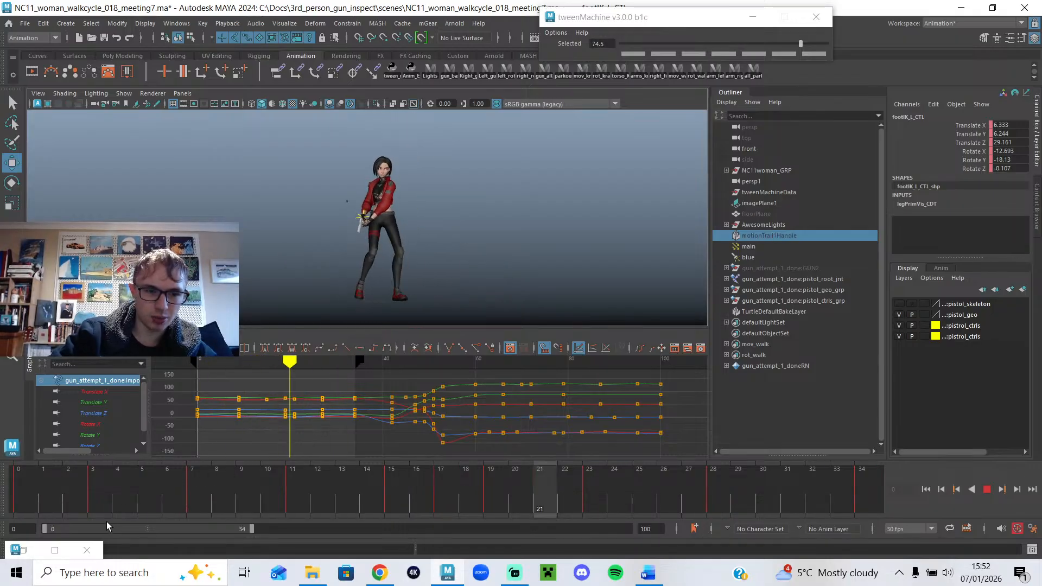
Restore the separate Persp View window, stop the playback and go back to around frame 25.
click(23, 551)
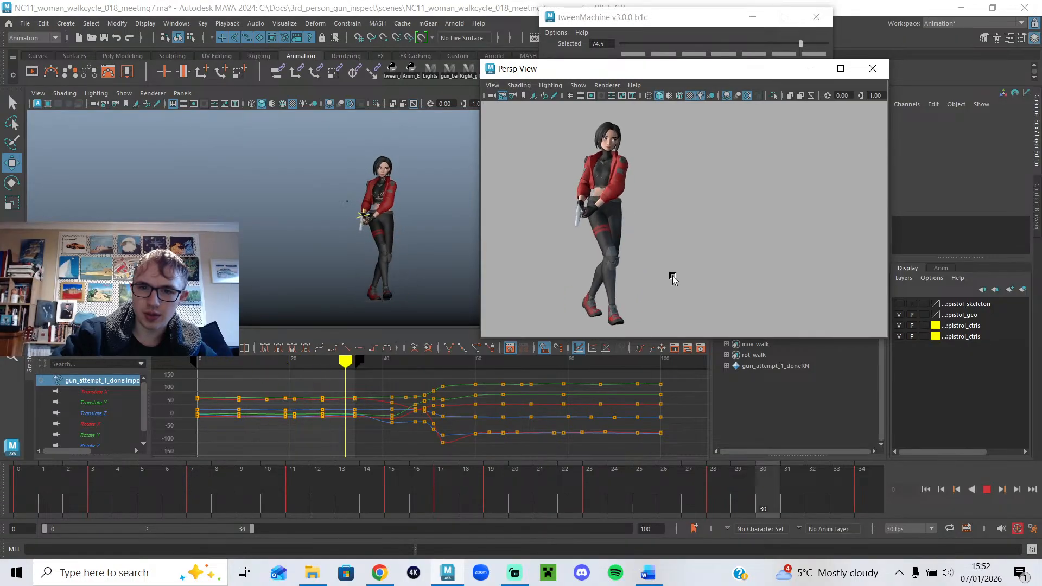
click(989, 490)
drag(803, 489, 639, 488)
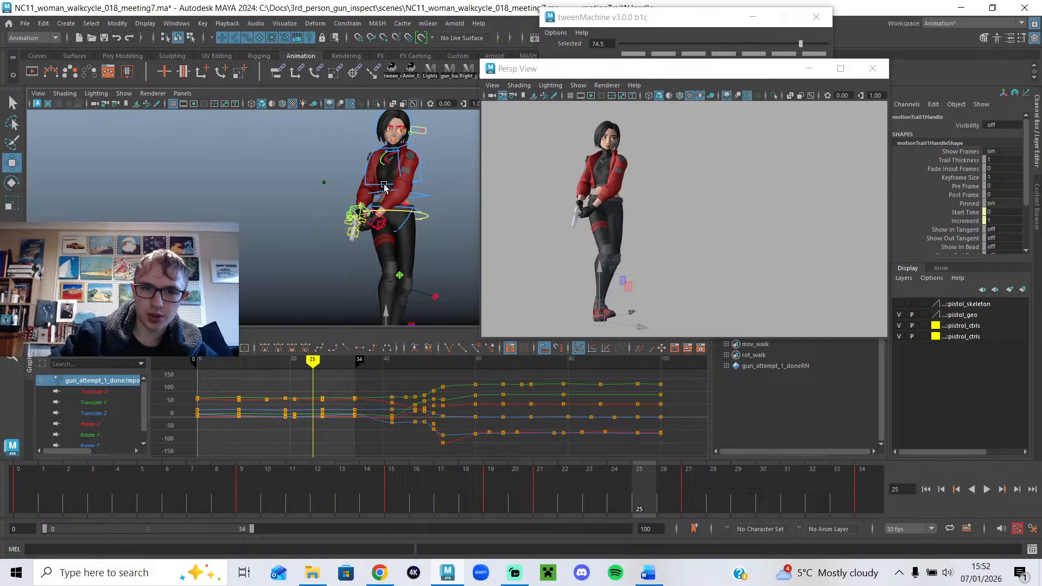
Select the chest IK control for rotation and play back the walk to examine its motion from frame 26 through the loop.
click(383, 186)
mouse_move(659, 495)
mouse_down()
mouse_move(941, 526)
mouse_move(520, 478)
mouse_move(19, 486)
mouse_move(516, 476)
mouse_move(869, 509)
mouse_move(664, 508)
mouse_up()
key(e)
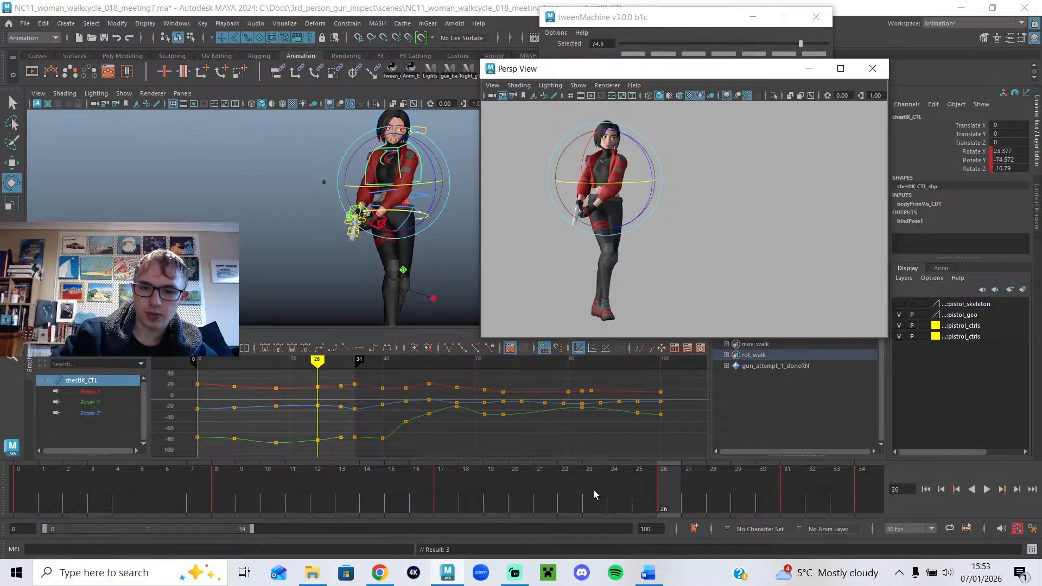
key(alt+v)
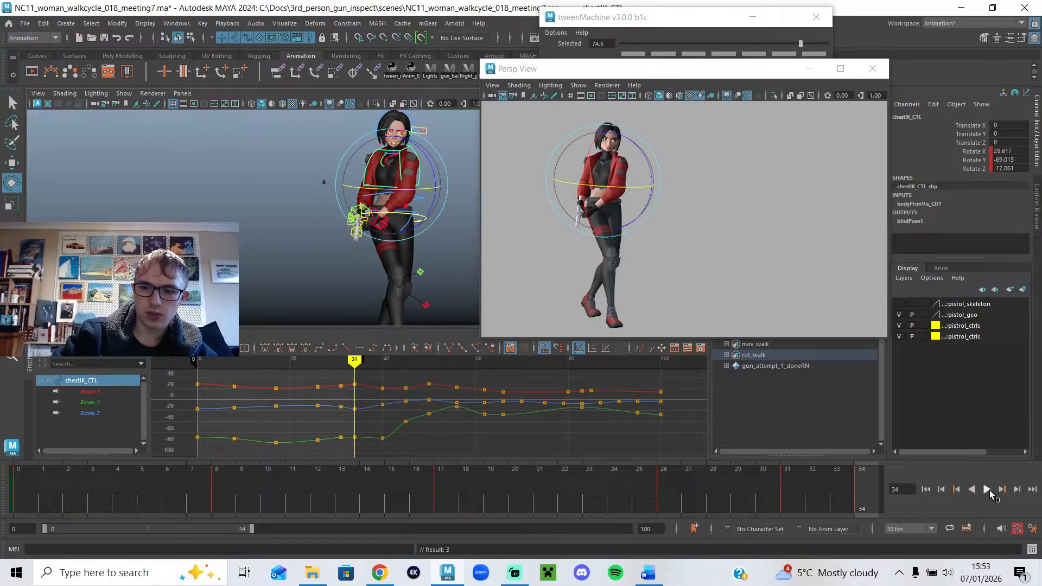
click(987, 490)
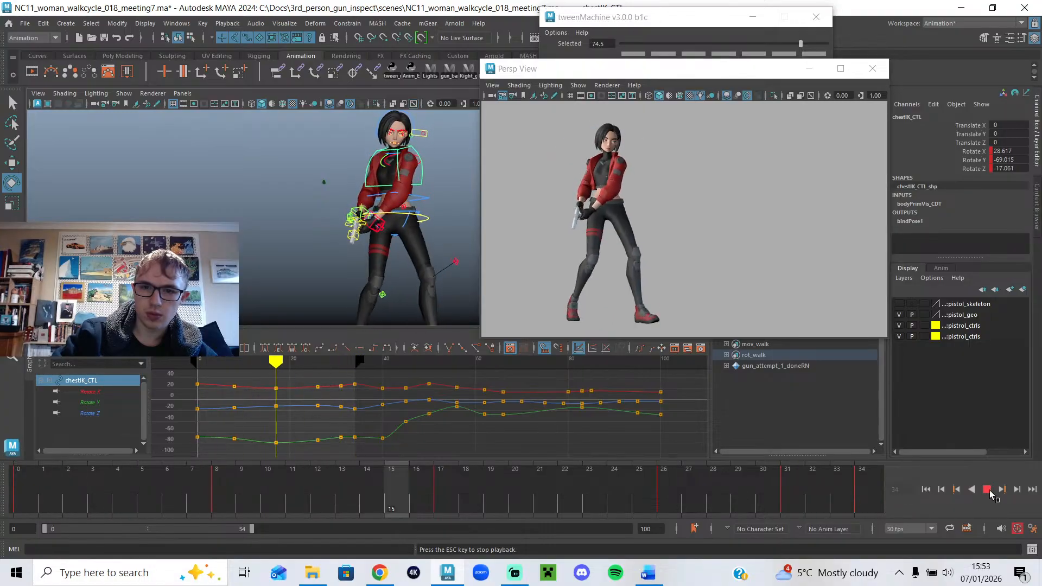
click(988, 491)
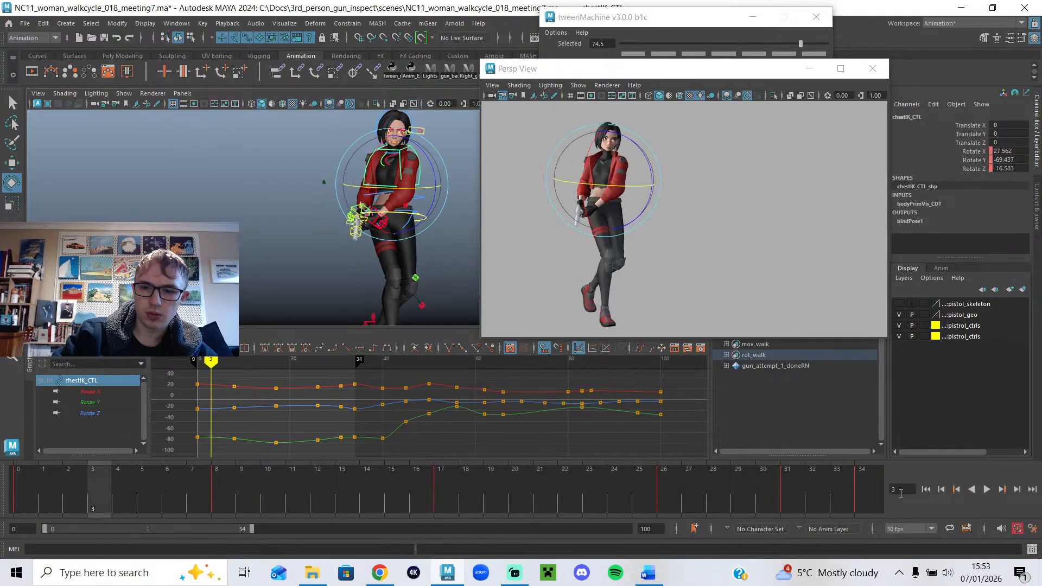
Tween the chest IK control's pose at frame 31 with a tweenMachine value of 77.7.
click(23, 498)
drag(800, 498, 828, 500)
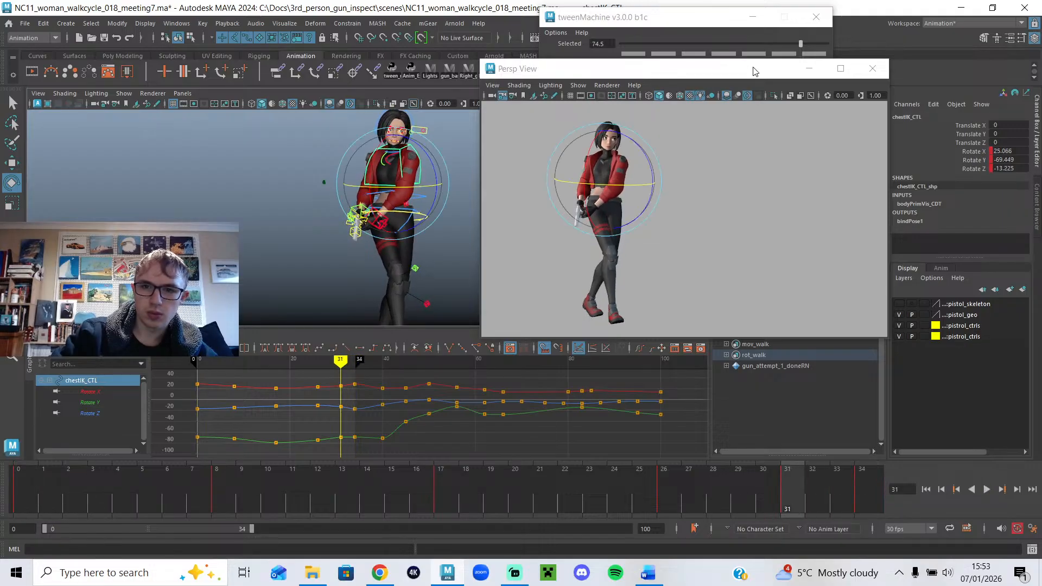
drag(802, 45, 804, 44)
mouse_move(792, 495)
mouse_down()
mouse_move(729, 499)
mouse_move(897, 517)
mouse_up()
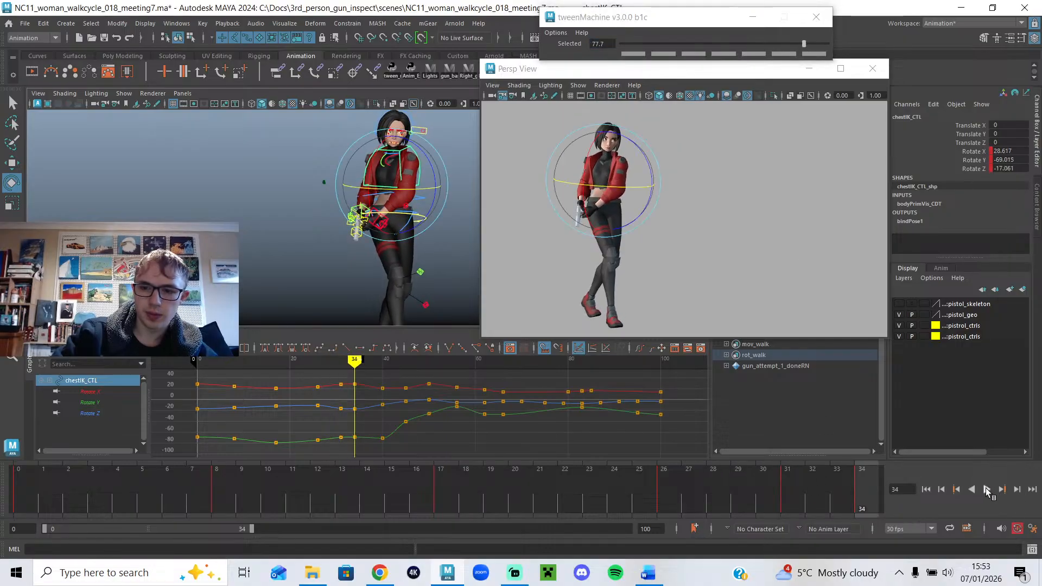
Play back the walk repeatedly and scrub its last frames to examine the chest's transition between frame 31 and the loop point.
click(989, 491)
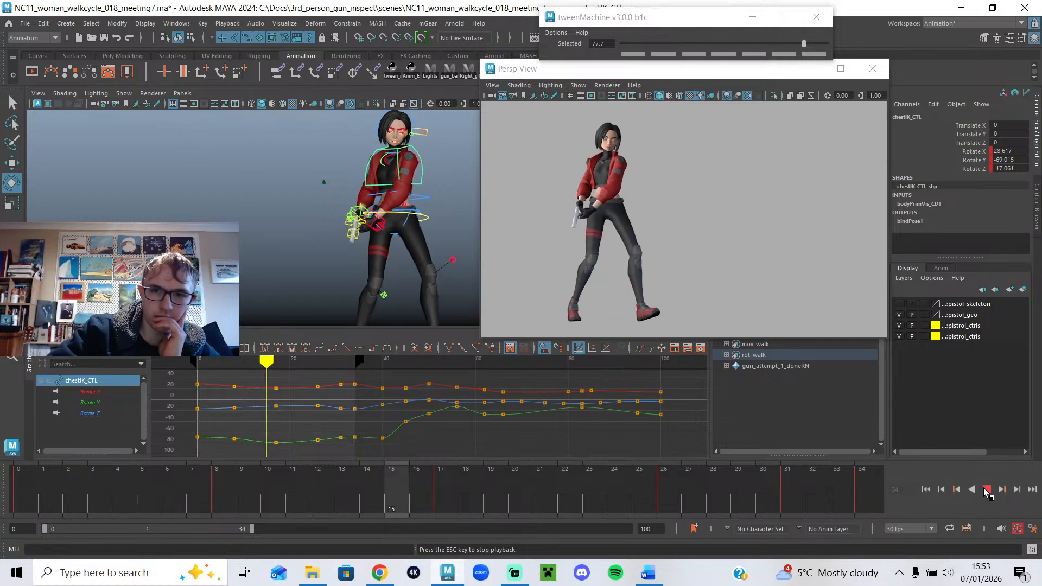
click(985, 489)
mouse_move(773, 487)
mouse_down()
mouse_move(636, 485)
mouse_move(814, 505)
mouse_move(788, 515)
mouse_up()
drag(895, 525, 780, 512)
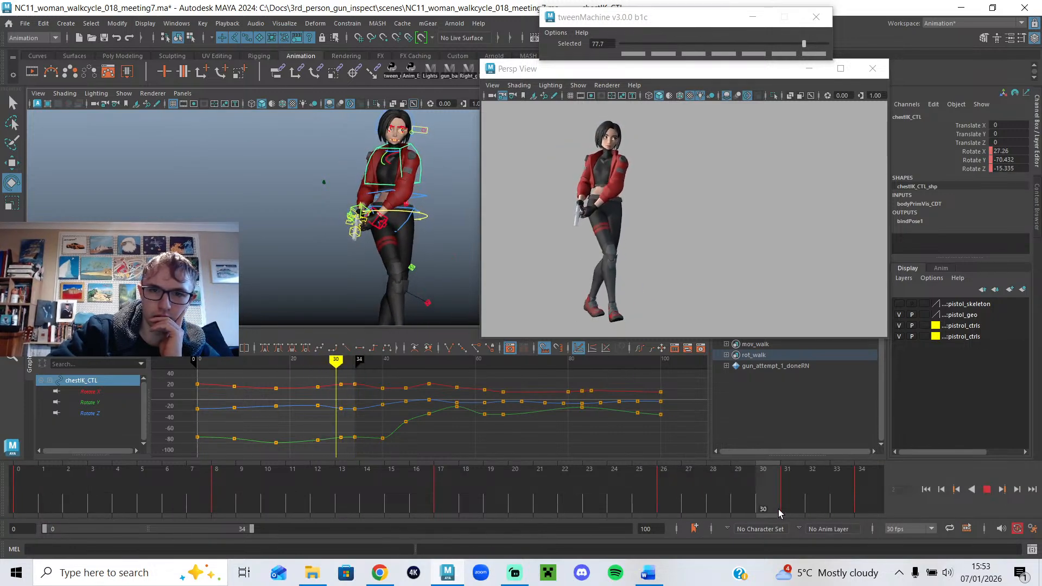
mouse_move(899, 524)
mouse_down()
mouse_move(533, 482)
mouse_move(901, 527)
mouse_up()
click(924, 530)
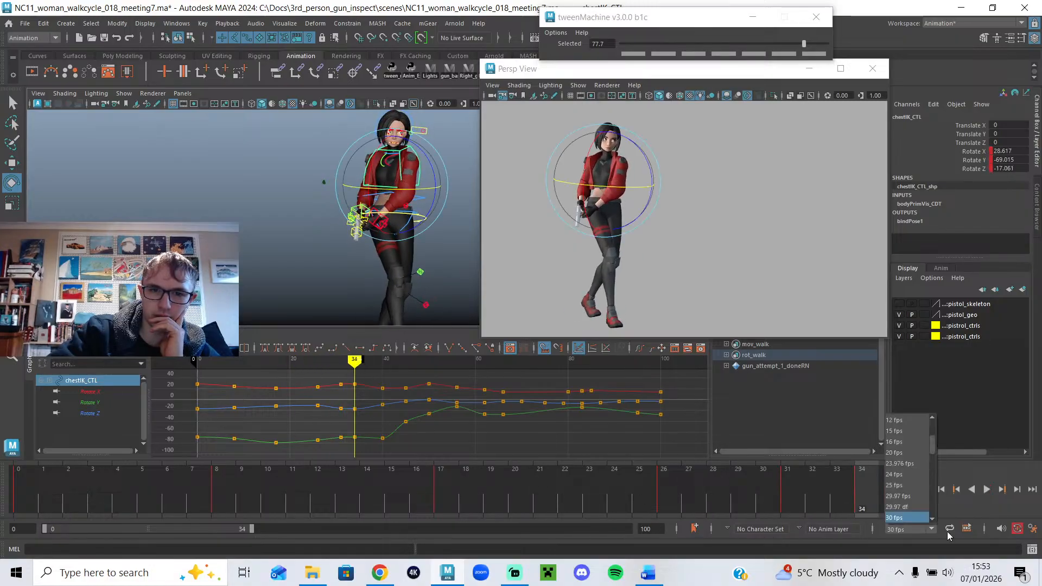
click(768, 520)
drag(765, 513, 793, 504)
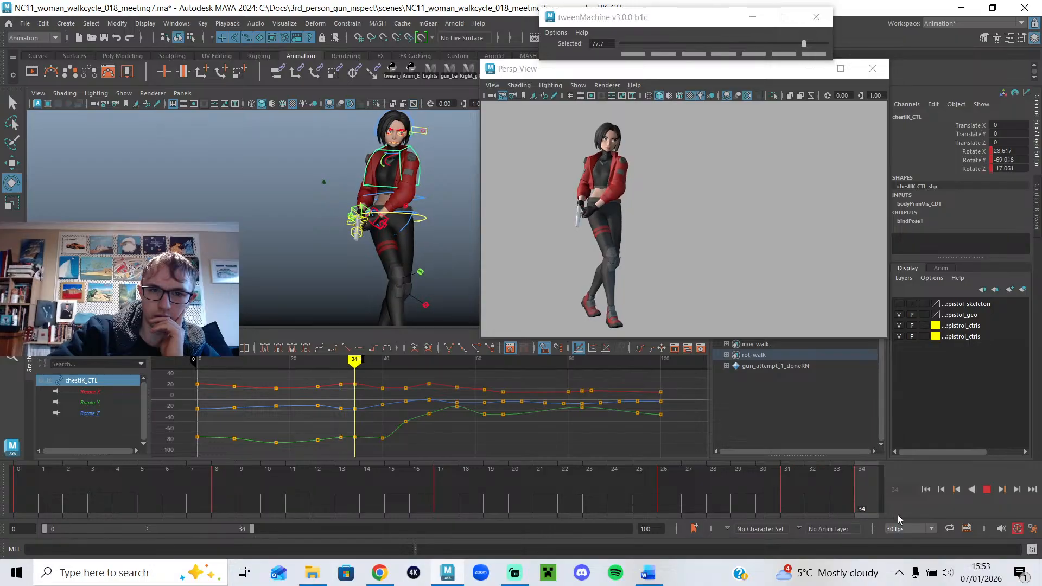
mouse_move(882, 521)
mouse_down()
mouse_move(763, 513)
mouse_move(869, 516)
mouse_up()
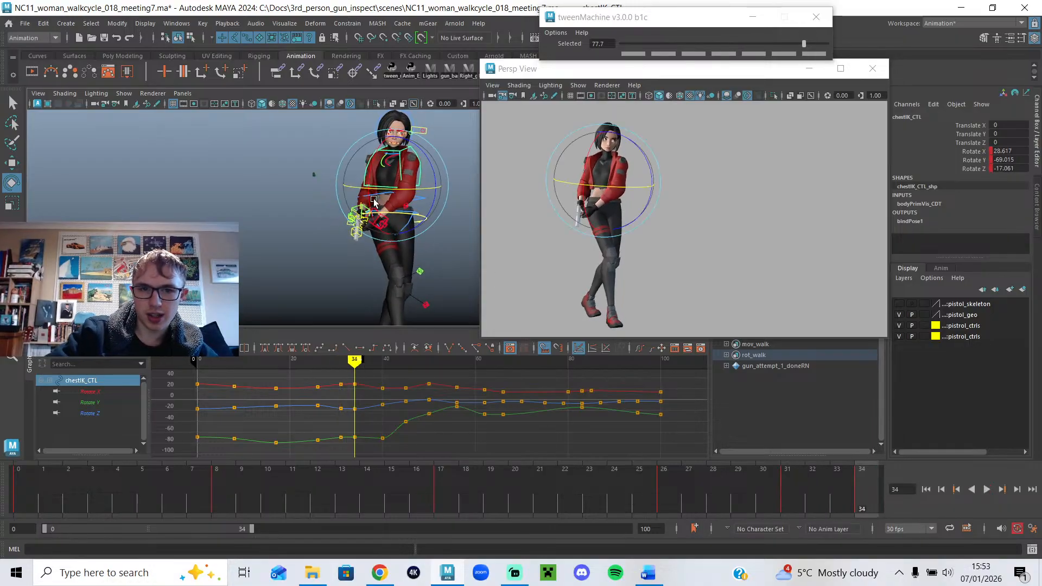
key(alt+v)
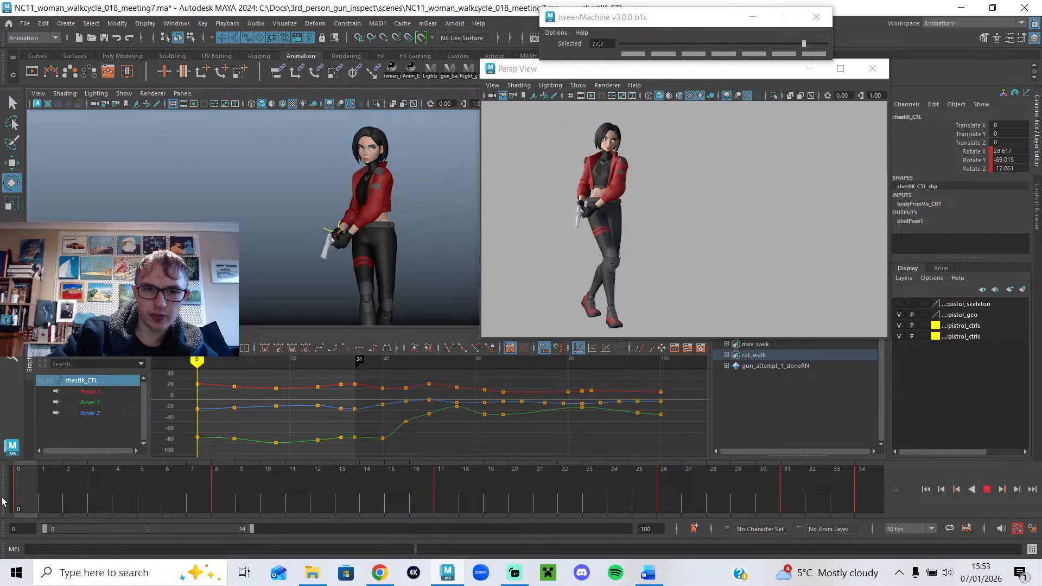
drag(313, 506, 406, 510)
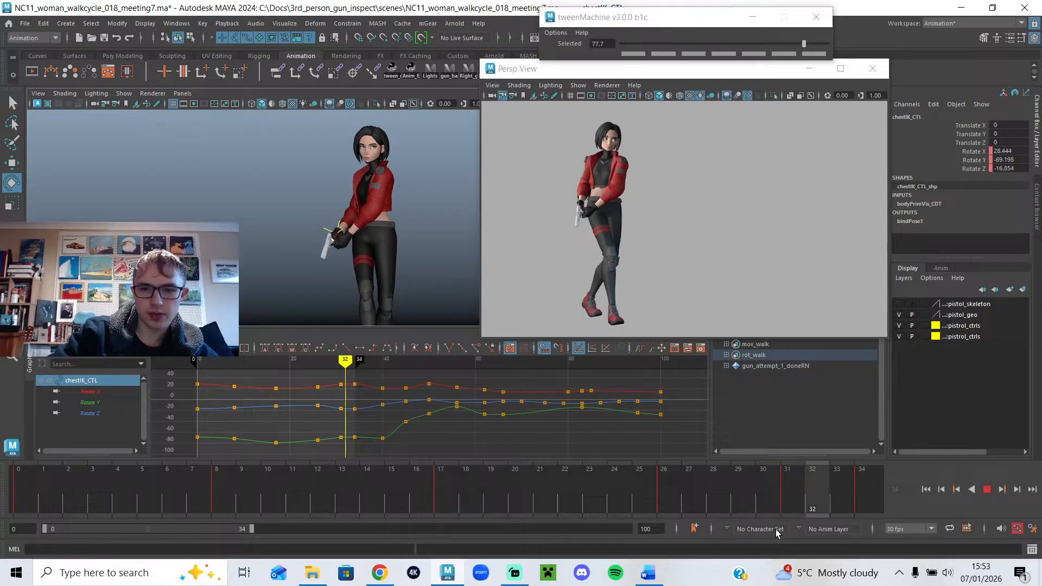
Delete the chest IK control's key at frame 31 and play back the walk.
right_click(790, 502)
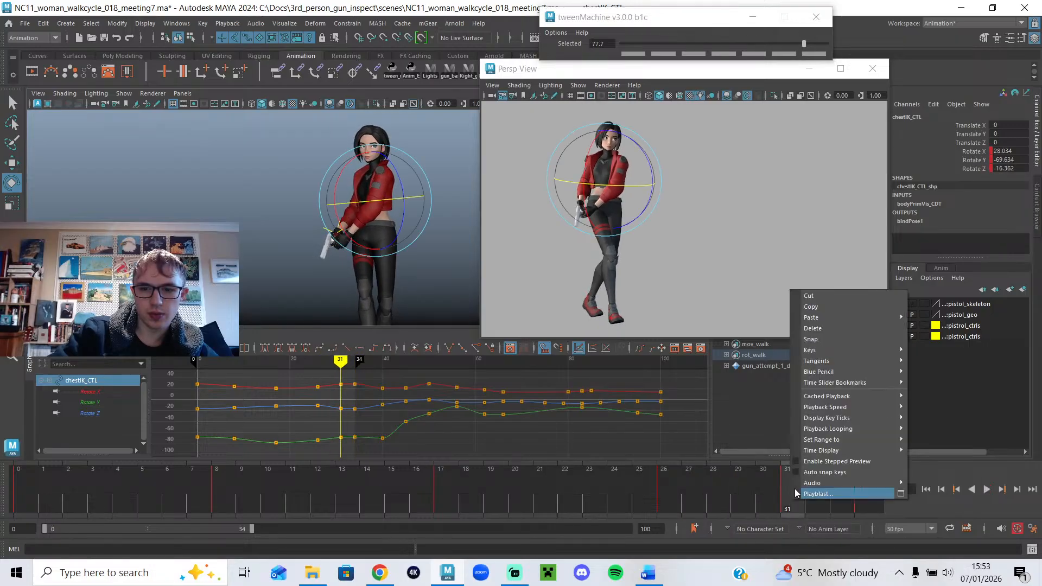
click(835, 329)
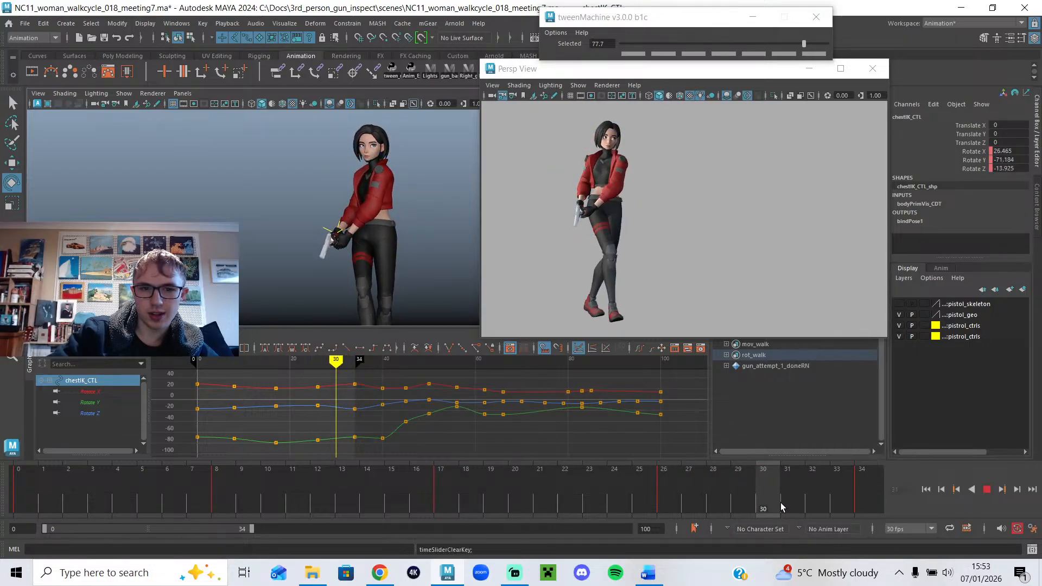
click(987, 490)
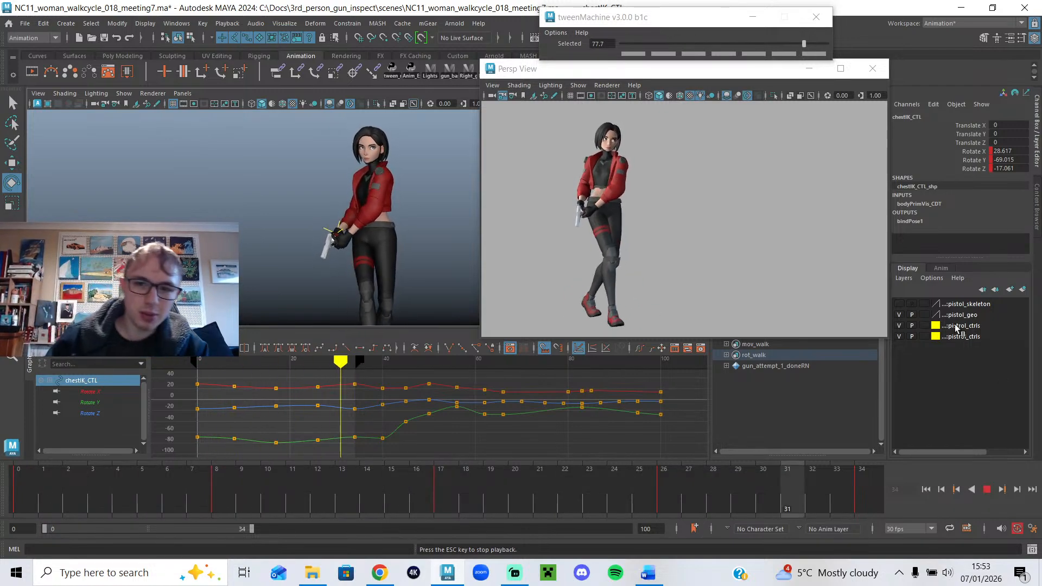
Switch to Streamlabs Desktop to check the live stream's duration and chat, and return to the Maya scene.
click(523, 574)
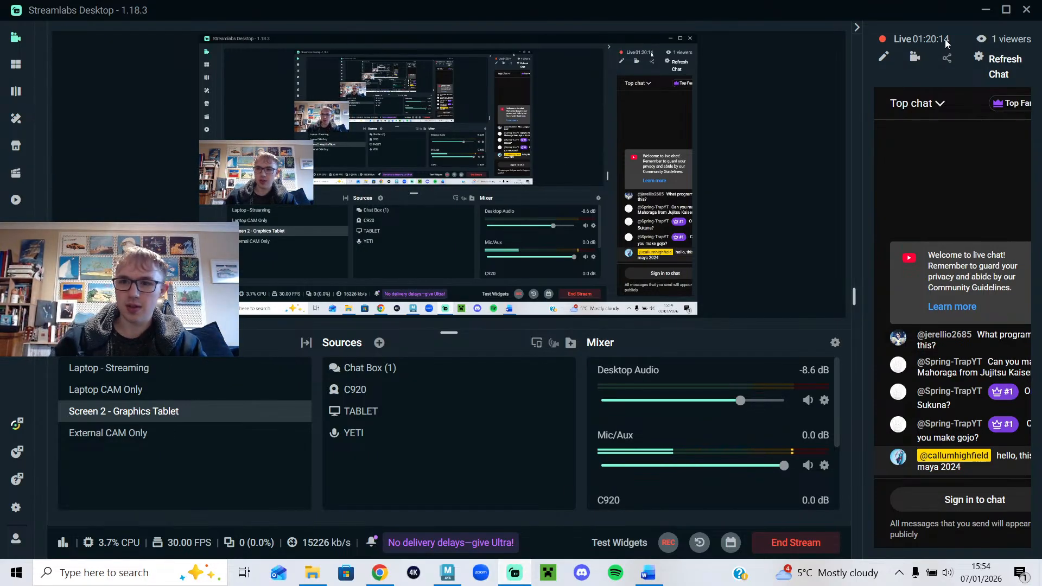
click(985, 10)
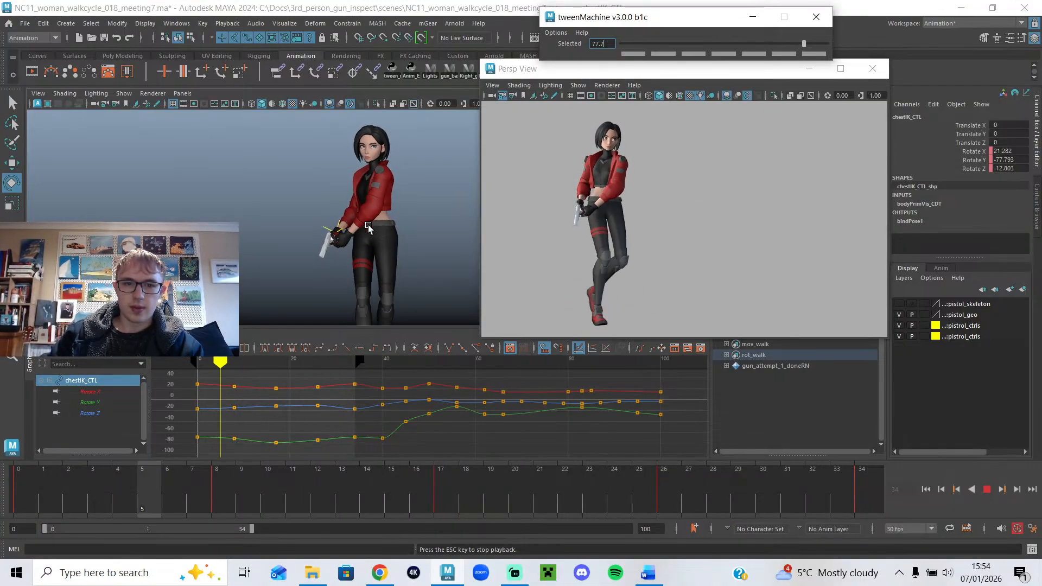
click(374, 256)
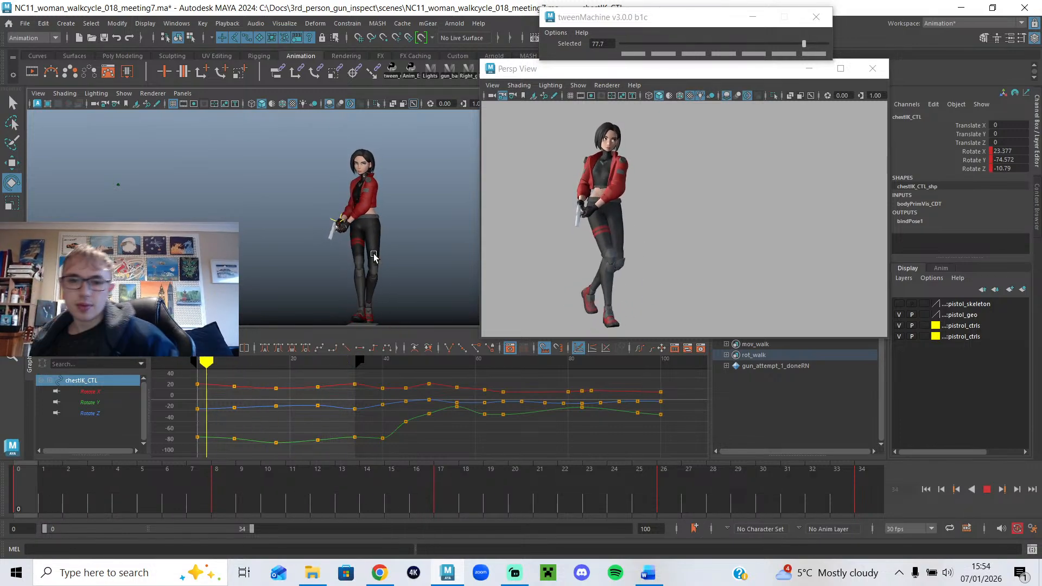
Stop the playback, go to frame 31 and select the left clavicle control.
click(989, 496)
mouse_move(721, 500)
mouse_down()
mouse_move(848, 509)
mouse_move(669, 490)
mouse_move(714, 491)
mouse_up()
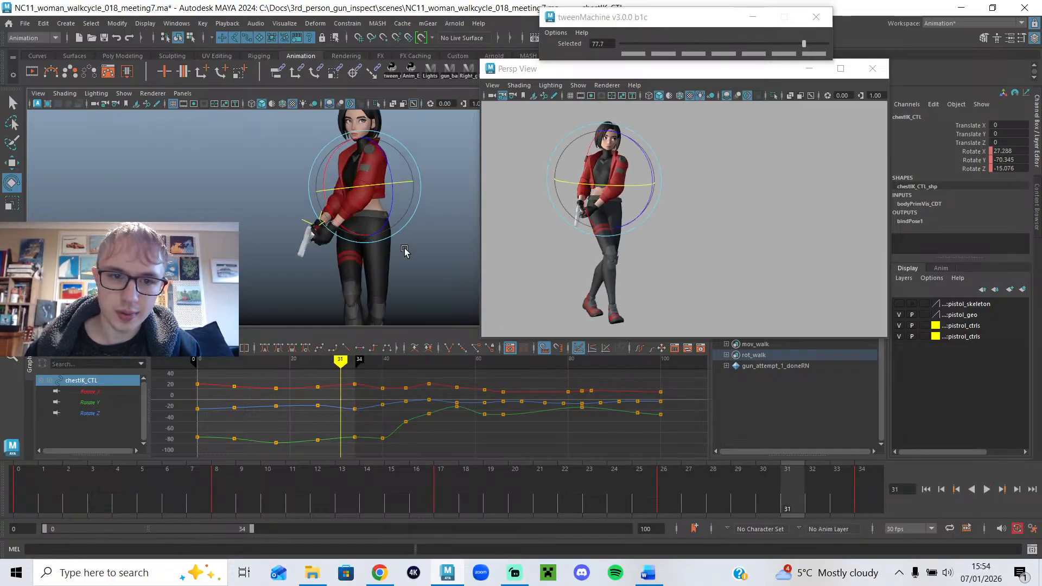
click(433, 258)
click(392, 198)
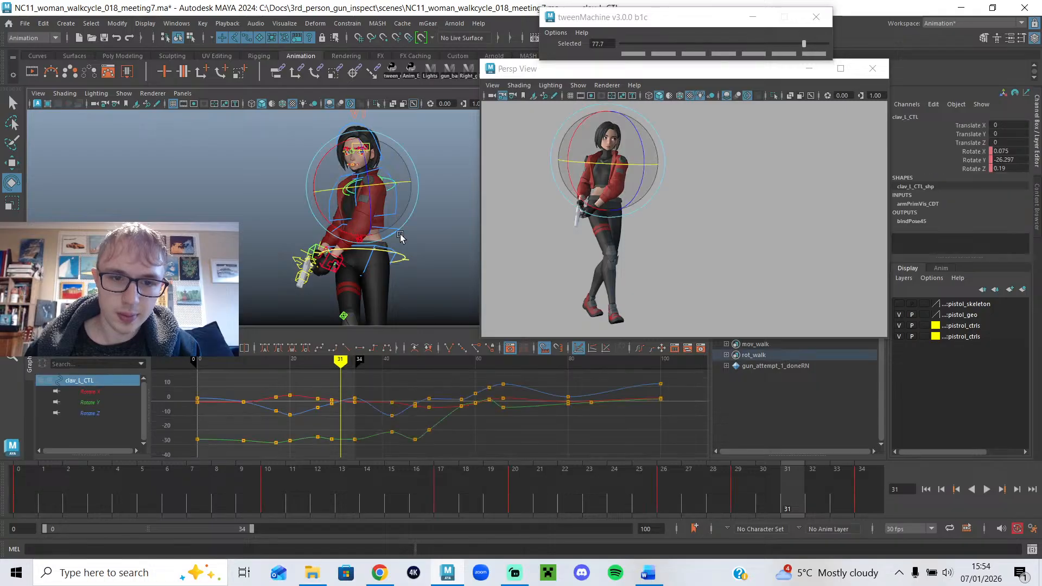
Try rotating the left clavicle control to Rotate Z -8.246 at frame 29 and play back the walk.
drag(595, 496, 744, 502)
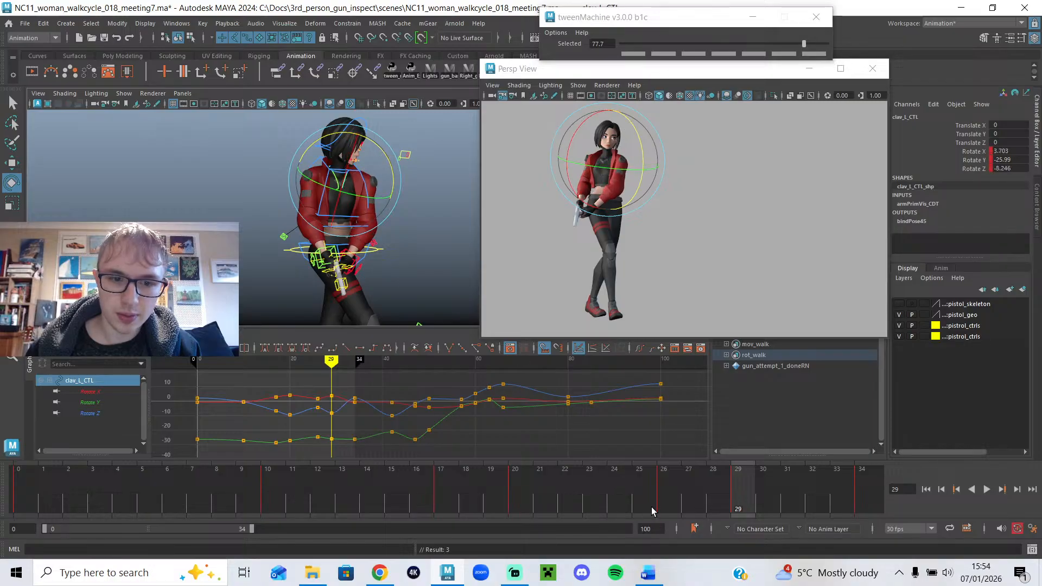
mouse_move(668, 504)
mouse_down()
mouse_move(837, 502)
mouse_move(965, 518)
mouse_up()
click(987, 489)
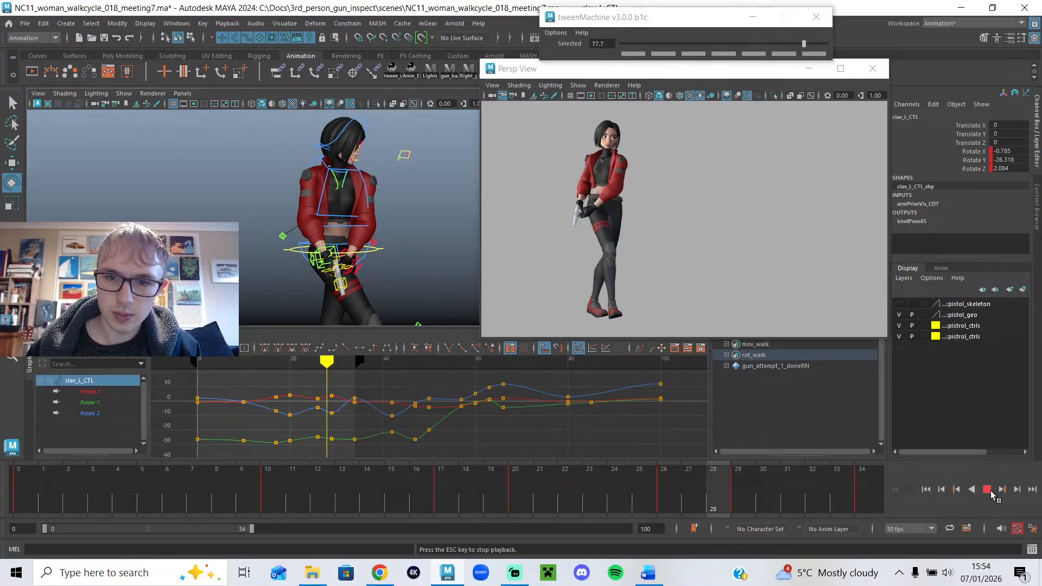
click(987, 489)
Delete the left clavicle control's key at frame 29 and play back the end of the walk.
click(751, 502)
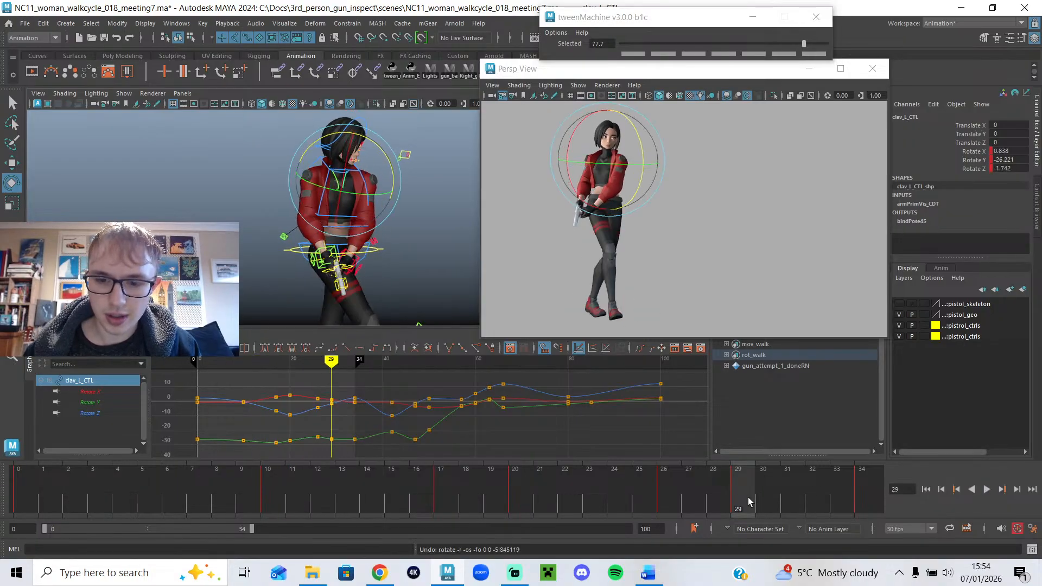
right_click(749, 500)
click(771, 327)
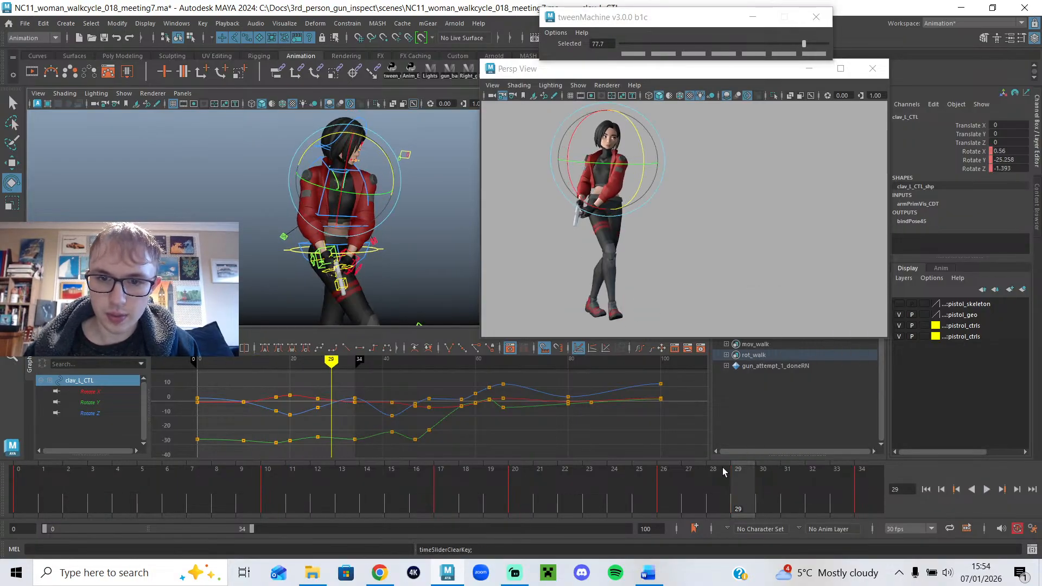
key(alt+v)
mouse_move(851, 513)
mouse_down()
mouse_move(894, 513)
mouse_move(665, 510)
mouse_move(838, 513)
mouse_move(764, 512)
mouse_move(784, 519)
mouse_up()
Lower the root control to Translate Y -4.543 at frame 31 and to Translate Y -5.315 at frame 34.
click(376, 254)
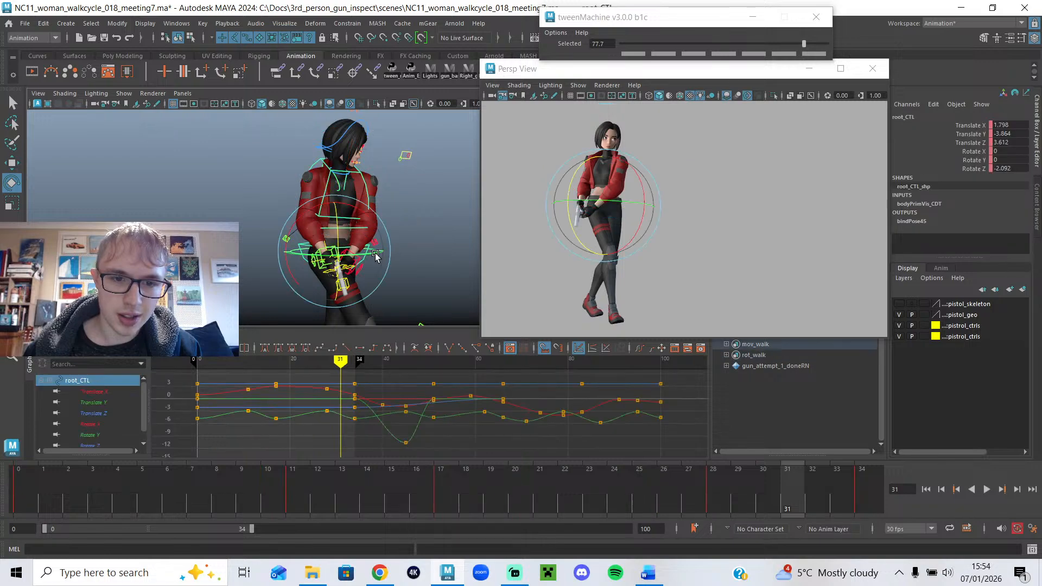
mouse_move(722, 507)
mouse_down()
mouse_move(619, 507)
mouse_move(722, 507)
mouse_up()
alt+middle_drag(388, 288, 387, 139)
click(636, 487)
mouse_move(630, 489)
mouse_down()
mouse_move(752, 508)
mouse_move(717, 508)
mouse_move(860, 516)
mouse_move(619, 511)
mouse_move(860, 513)
mouse_move(721, 513)
mouse_up()
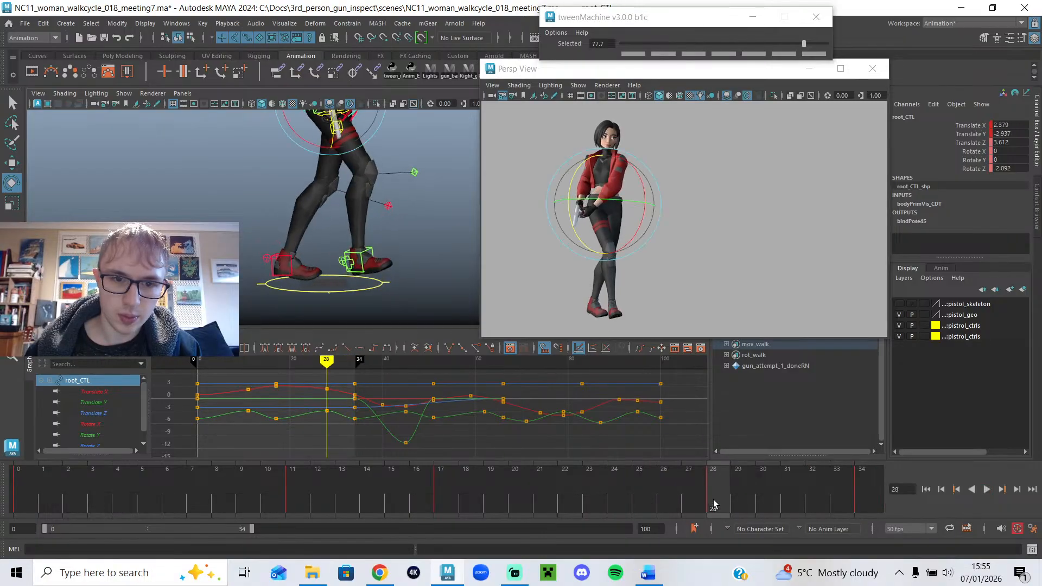
click(787, 487)
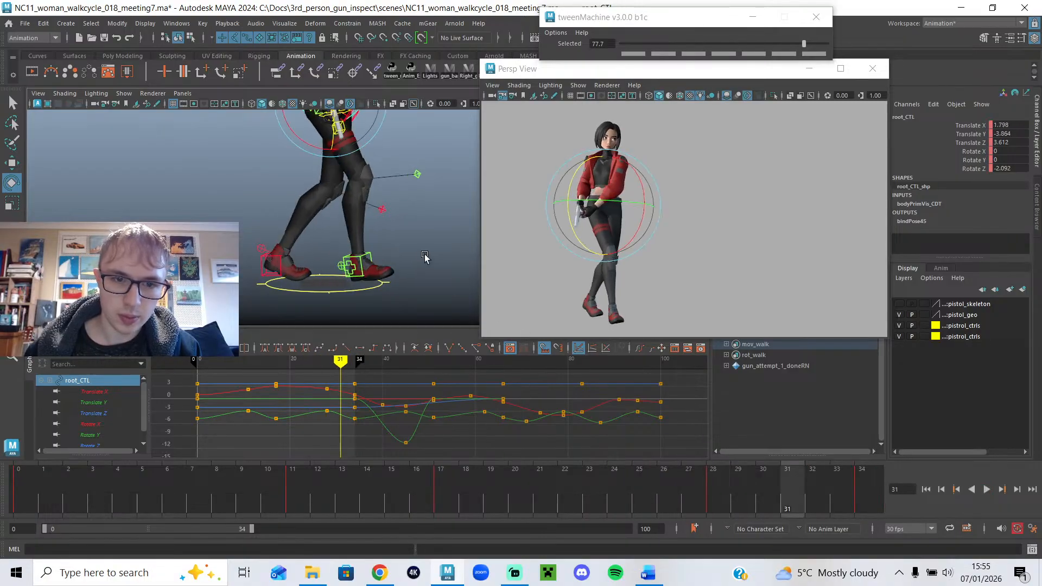
alt+middle_drag(425, 255, 434, 298)
key(w)
alt+middle_drag(374, 152, 360, 202)
scroll(360, 202, up, 2)
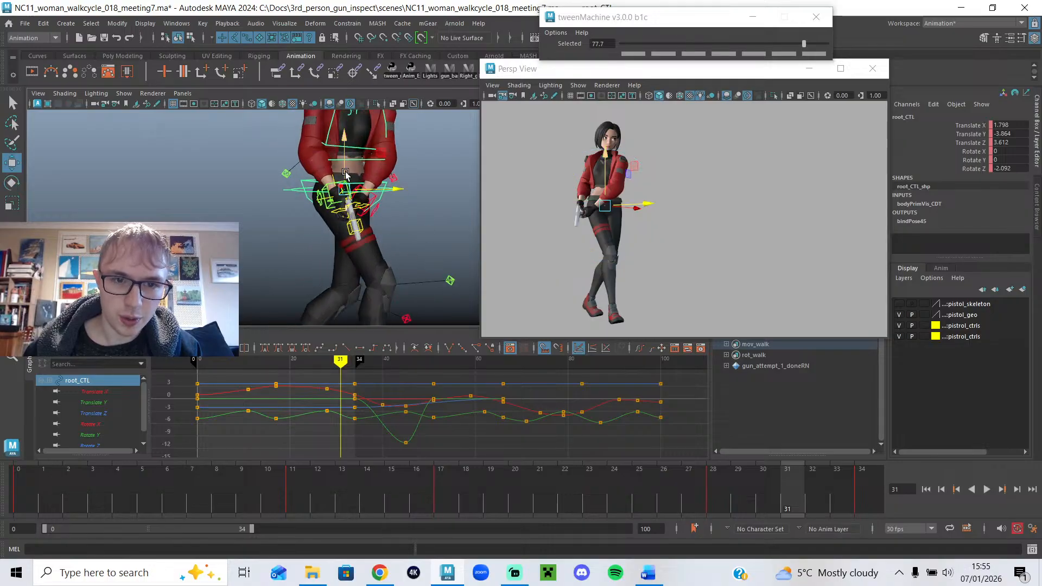
drag(345, 173, 344, 173)
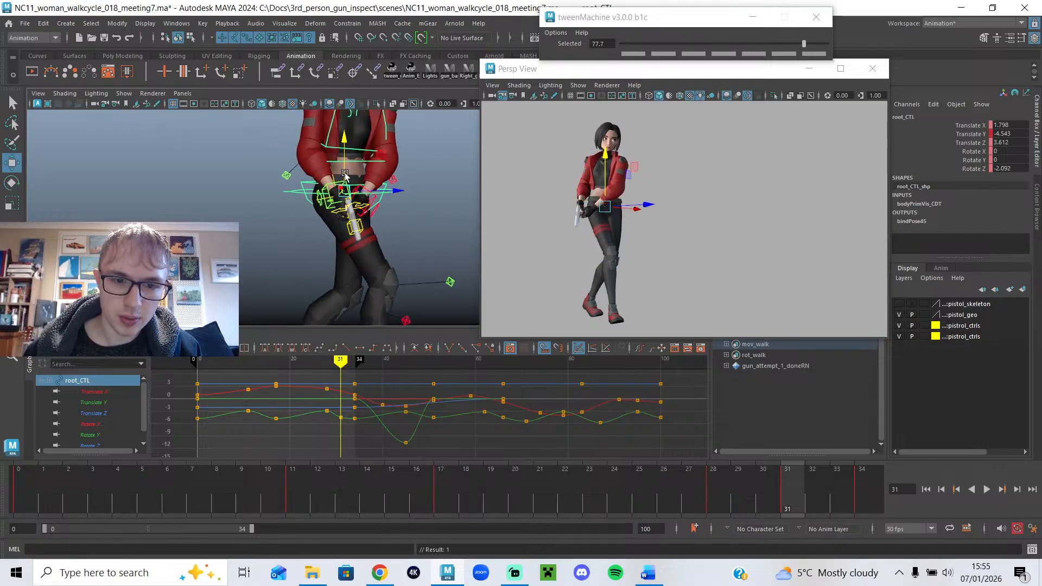
drag(343, 375, 358, 420)
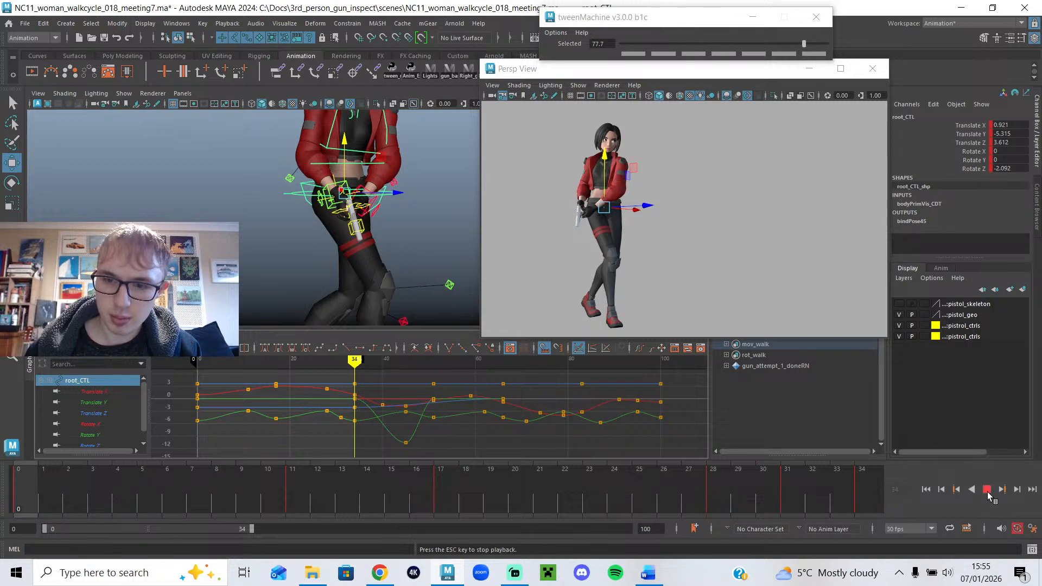
Play back the walk and shorten the playback range to end at frame 33.
click(987, 489)
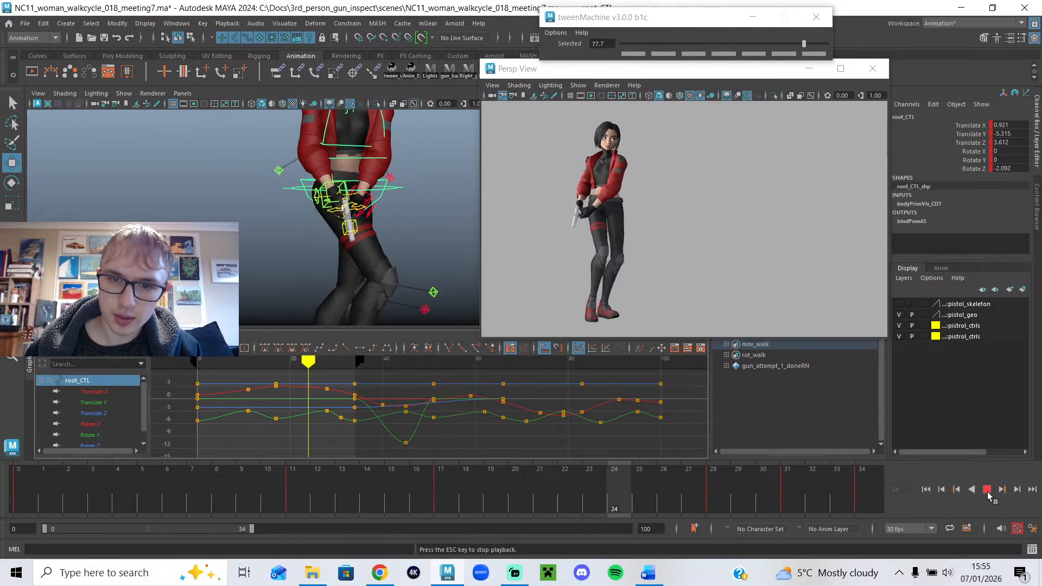
drag(253, 527, 245, 526)
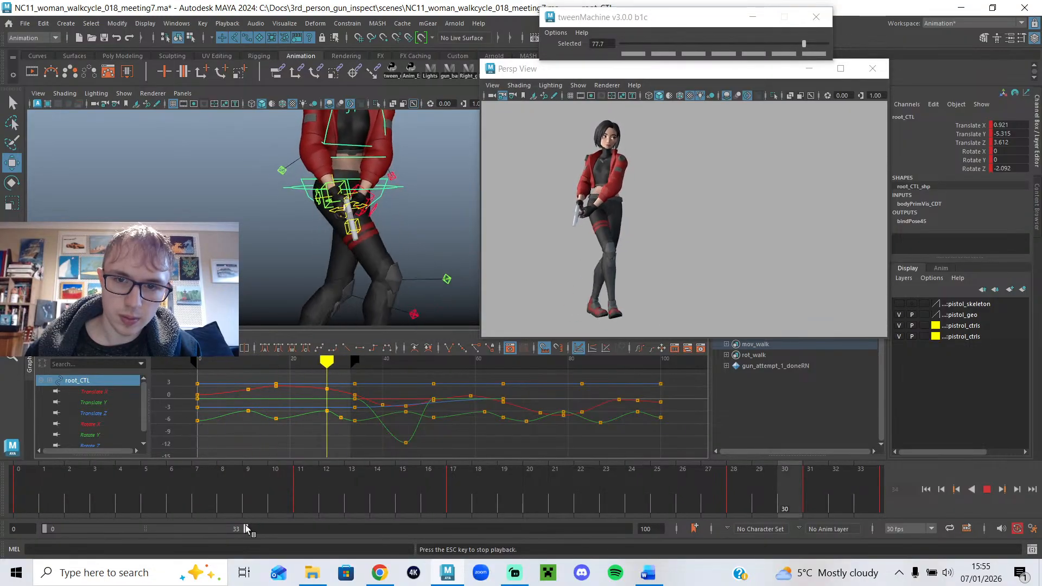
Delete the root control's key at frame 31 and move its frame 28 key to frame 27.
click(987, 491)
scroll(415, 438, up, 5)
alt+middle_drag(260, 421, 485, 422)
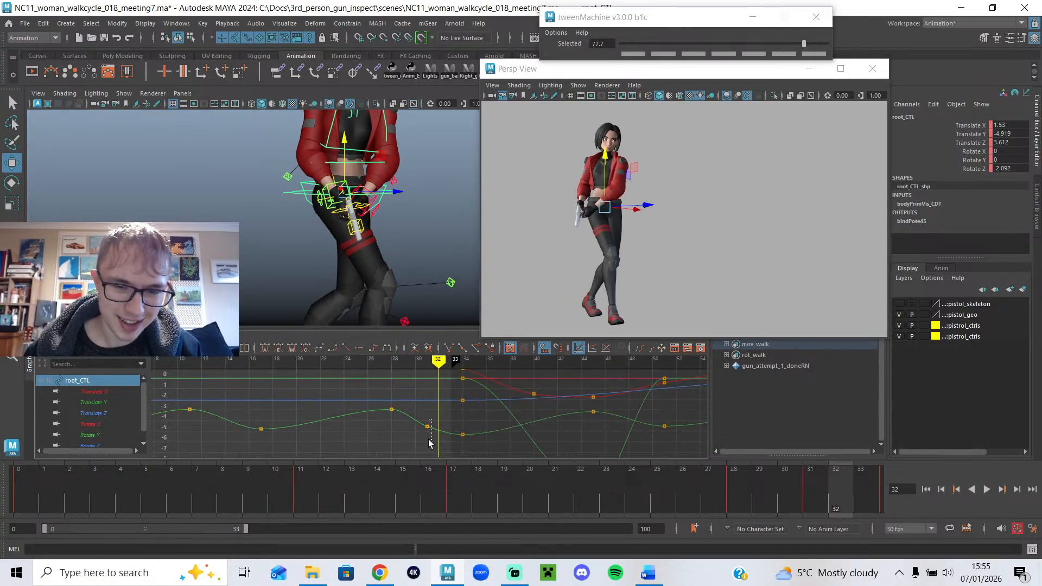
key(Delete)
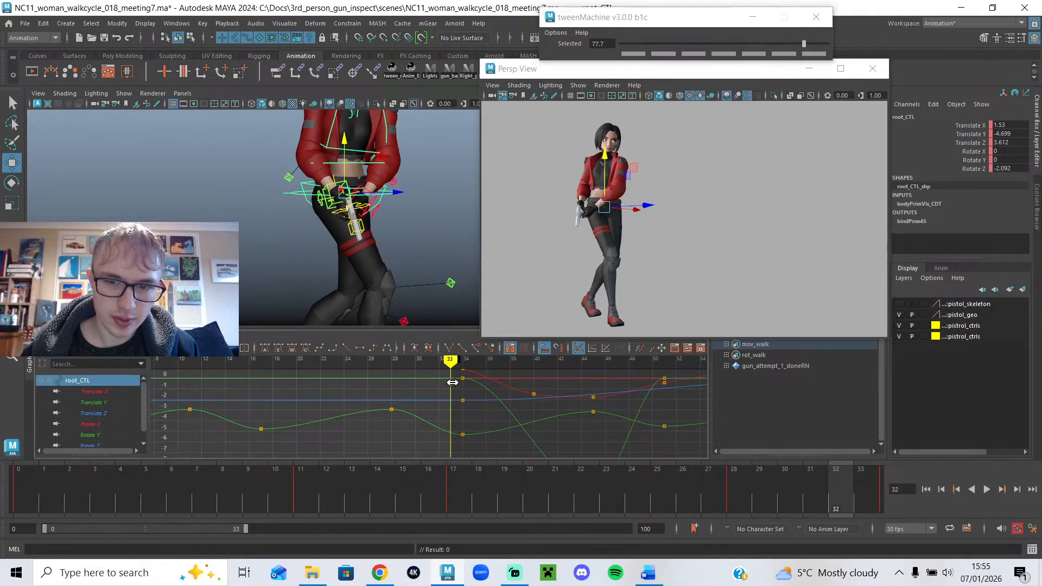
drag(391, 394, 424, 405)
key(a)
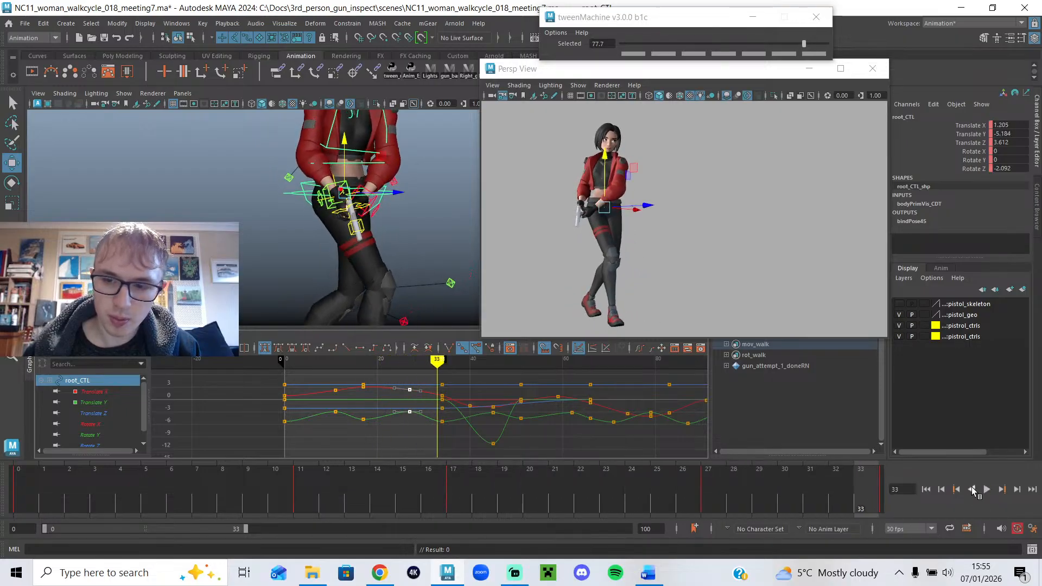
Play back the walk with the range ending at frame 34 and at frame 33, examining the loop from another angle.
click(988, 490)
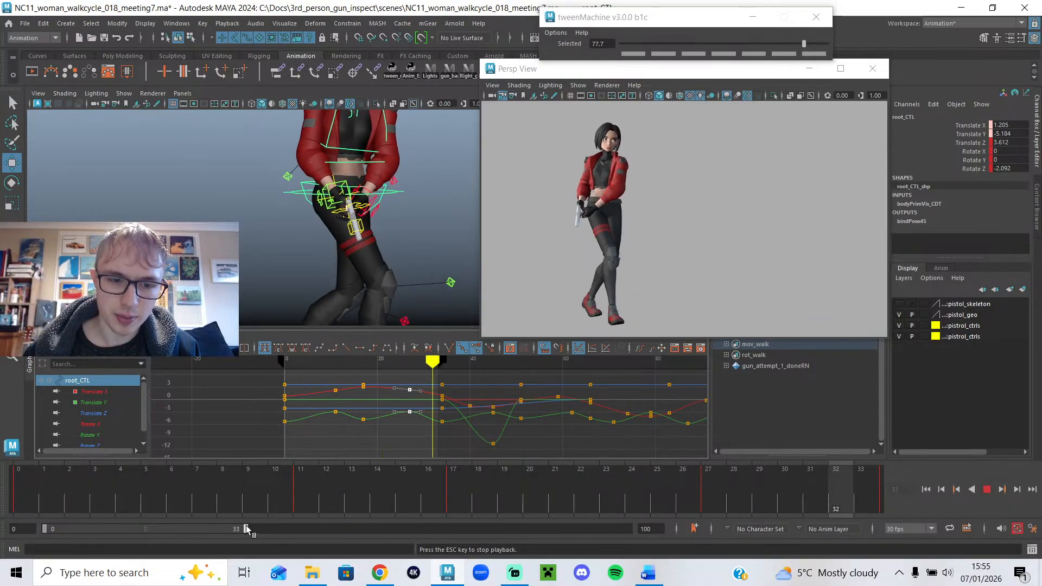
drag(248, 529, 250, 529)
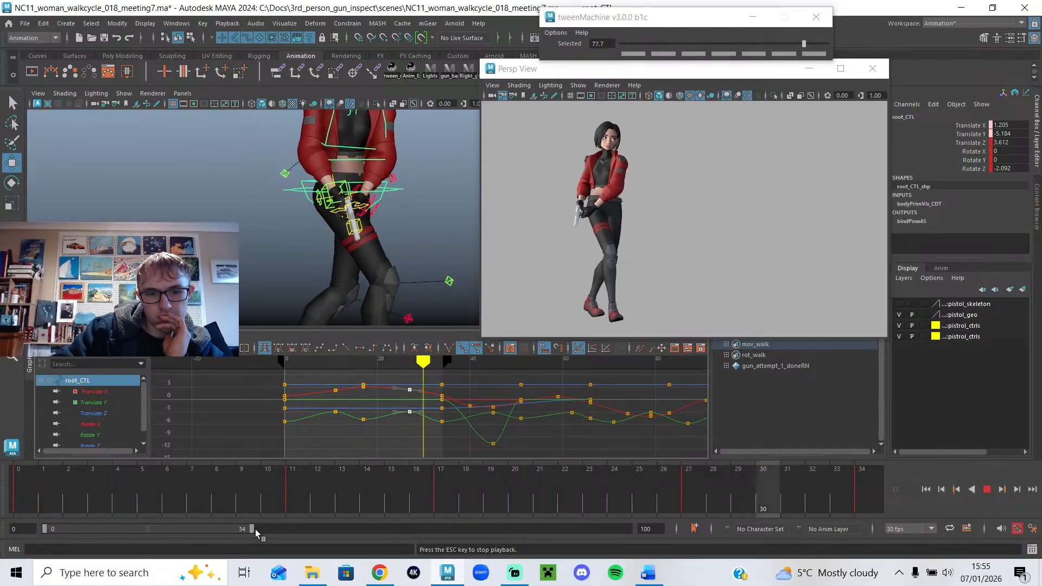
drag(254, 530, 245, 531)
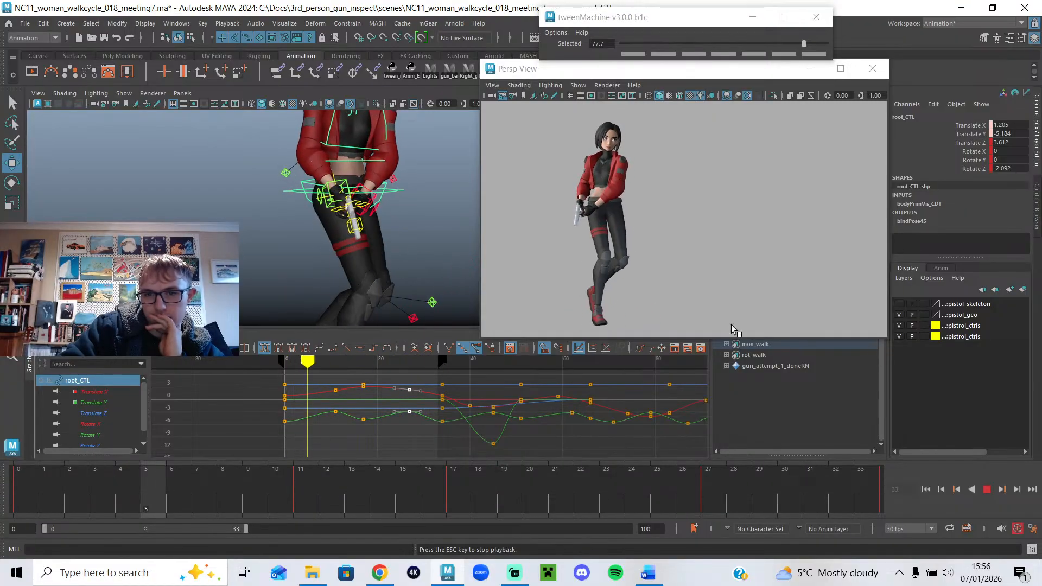
scroll(437, 196, down, 3)
alt+drag(440, 194, 301, 217)
scroll(344, 217, up, 2)
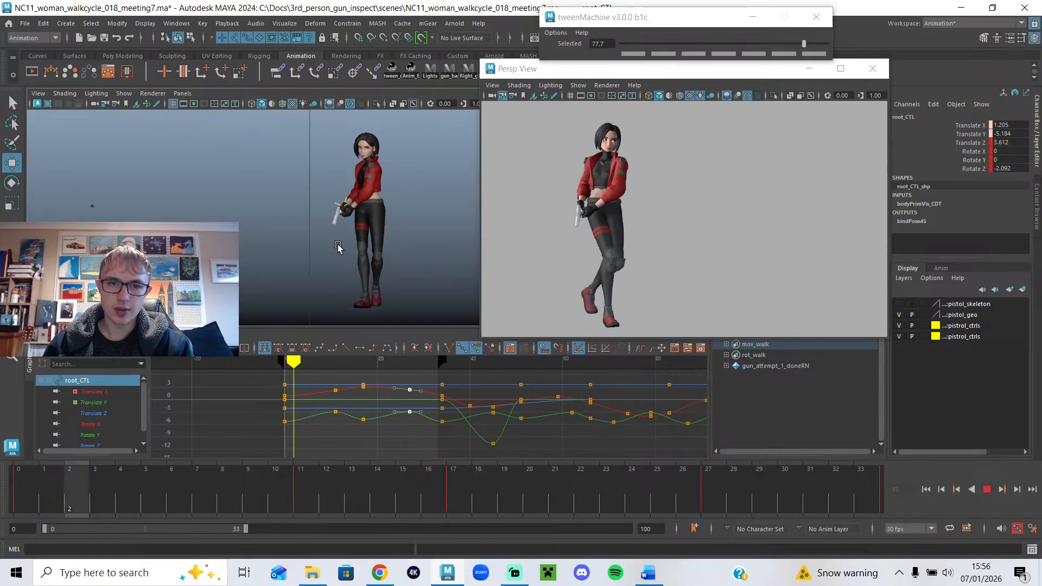
scroll(369, 260, up, 3)
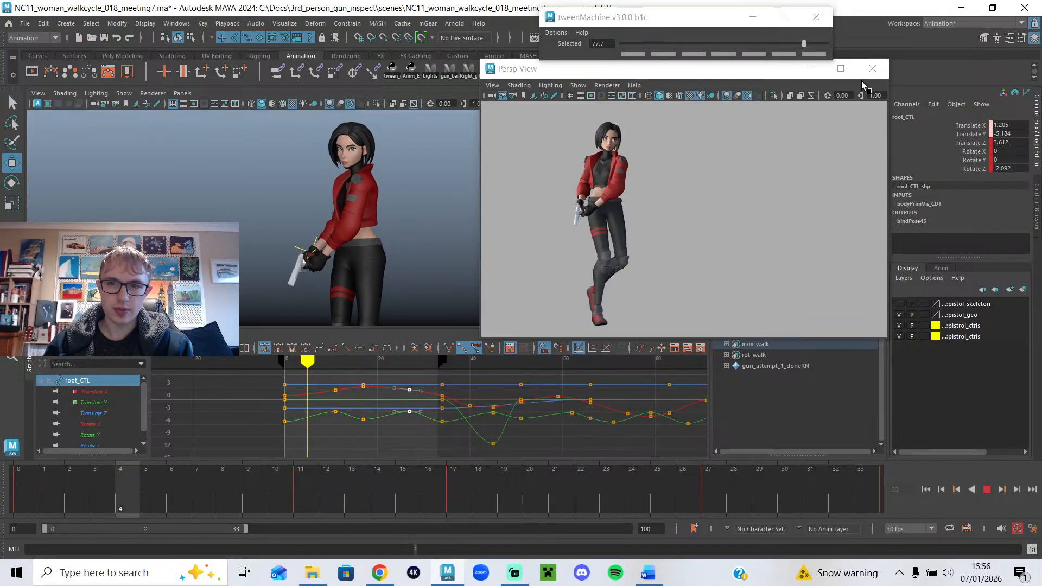
Put away the floating Persp View window, watch the walk in the main view and stop playback.
click(872, 69)
scroll(525, 214, down, 3)
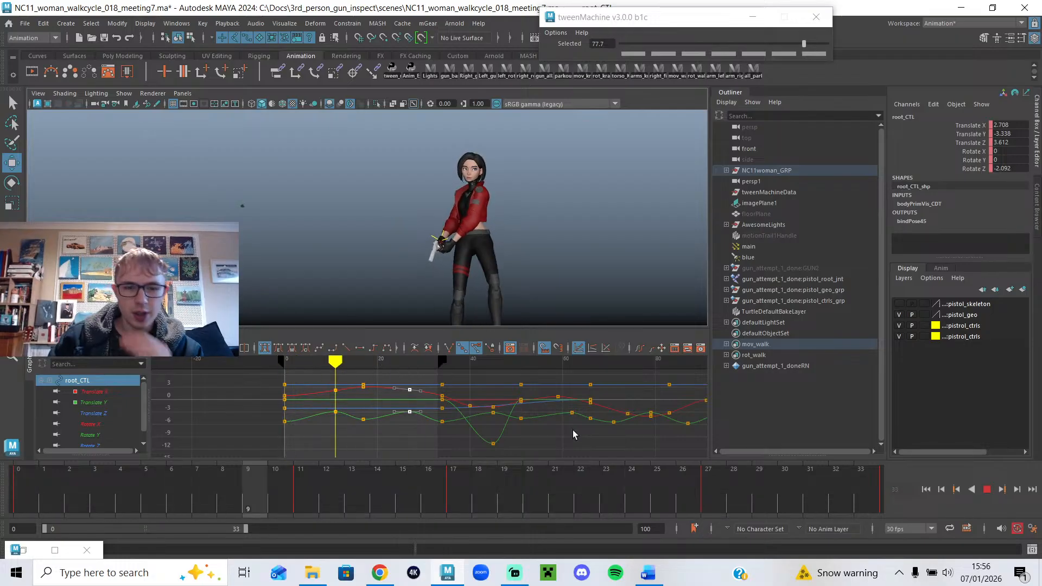
key(Escape)
Switch to the Word meeting notes and highlight the passage from "Mind the knees over toes thing" to "Anticipation" in green.
click(648, 572)
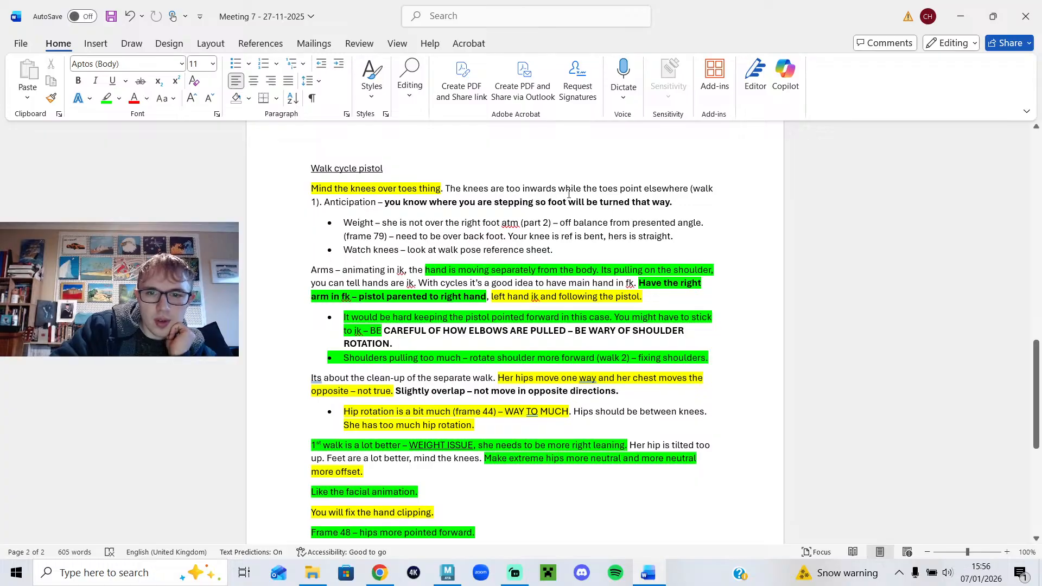
drag(378, 204, 441, 188)
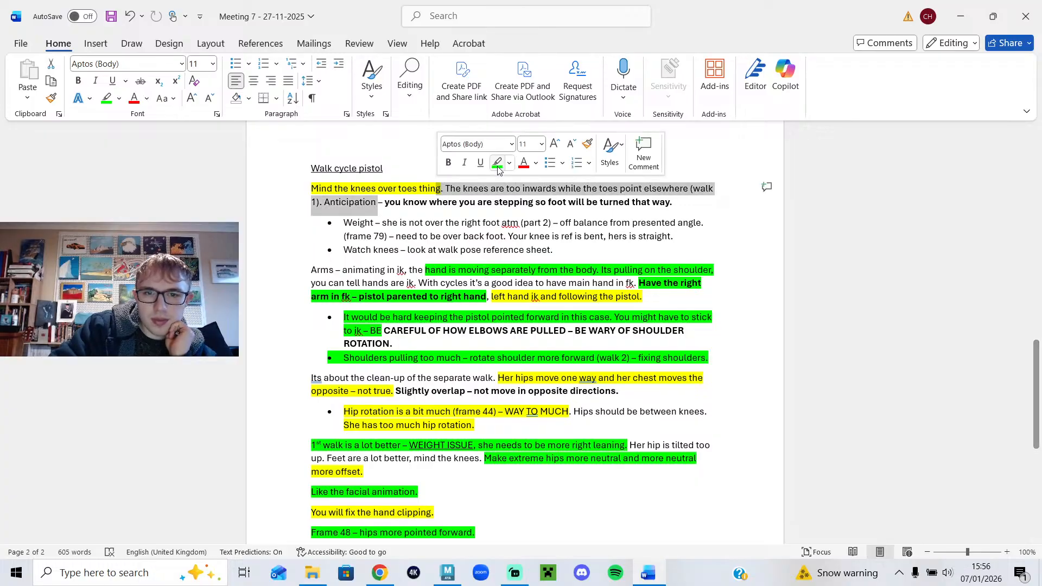
click(497, 164)
drag(313, 187, 484, 185)
click(474, 169)
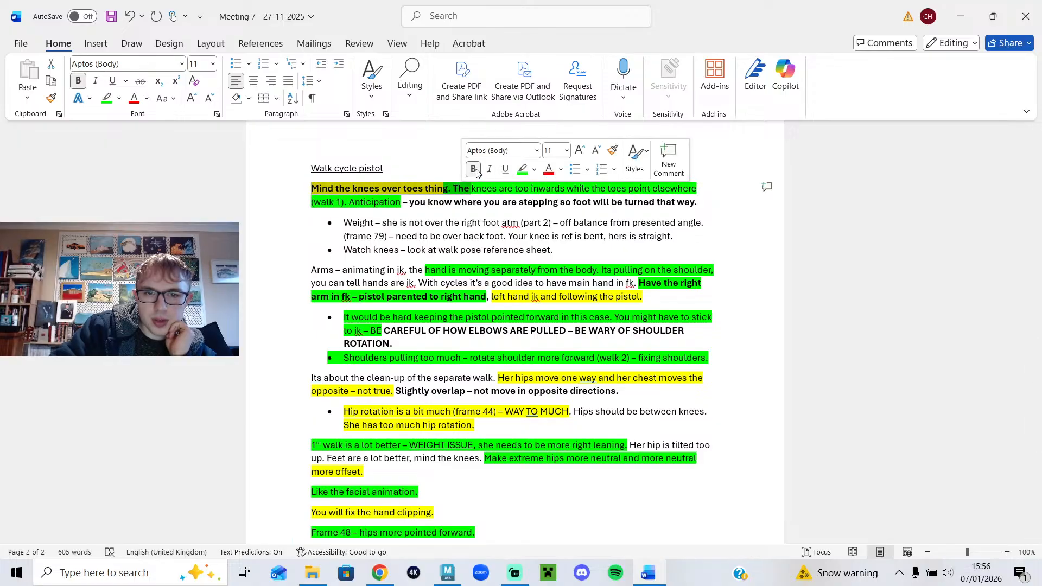
click(473, 170)
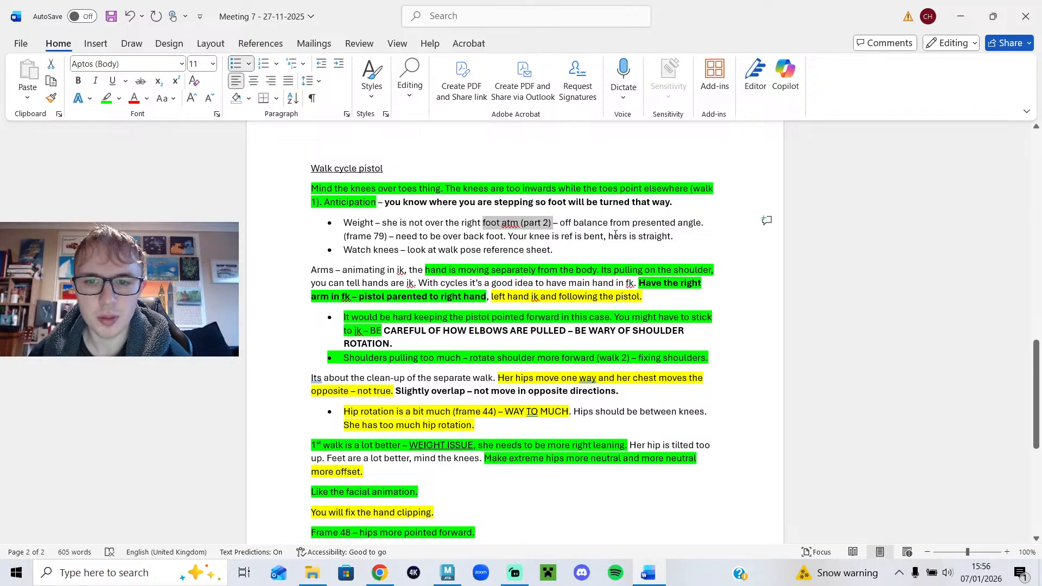
Examine the weight, watch-knees and arms notes under "Walk cycle pistol" for points already addressed.
drag(713, 231, 345, 224)
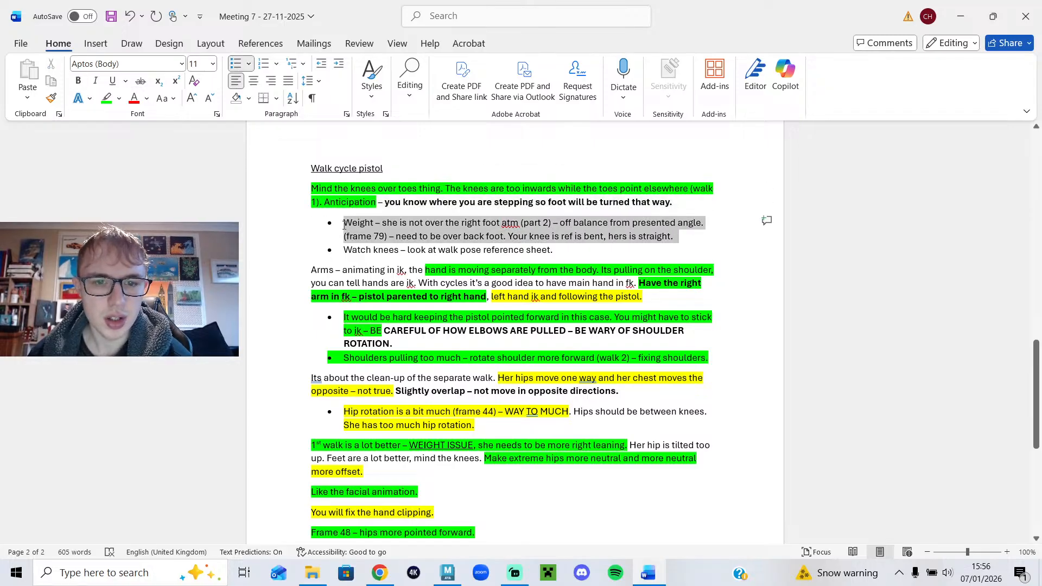
click(393, 237)
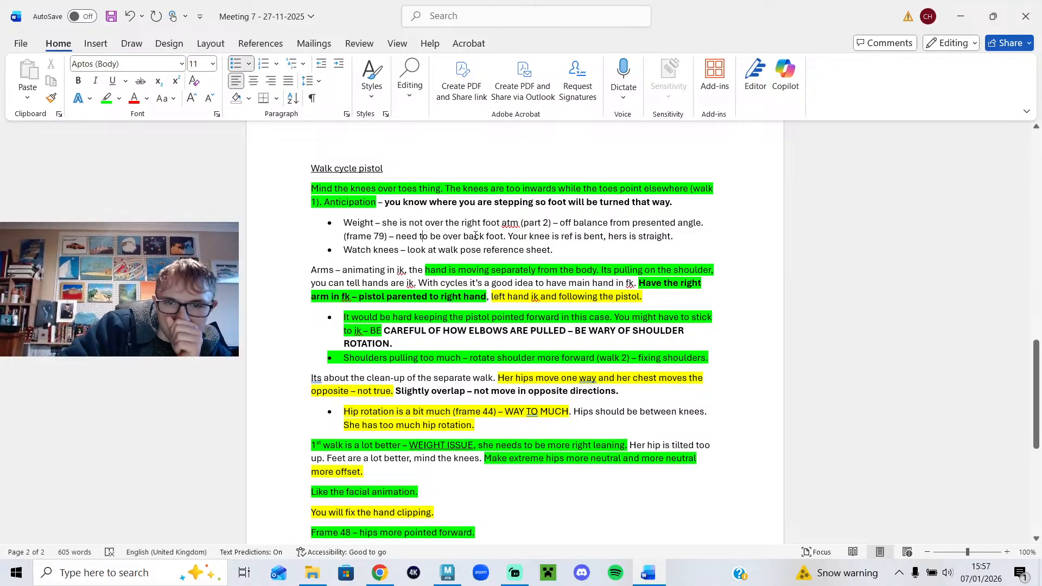
drag(512, 237, 348, 223)
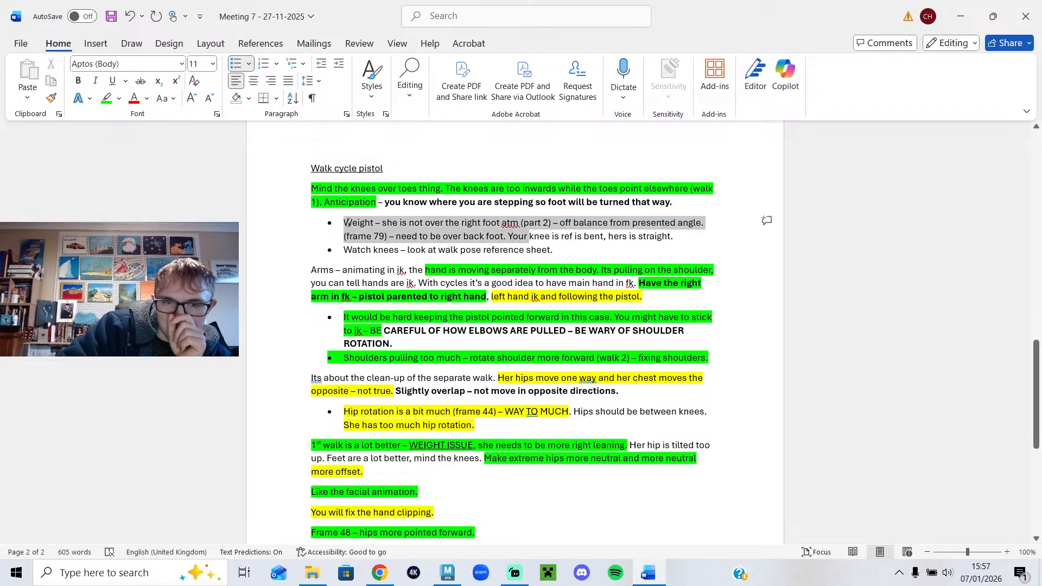
click(513, 254)
drag(524, 245, 345, 223)
click(553, 251)
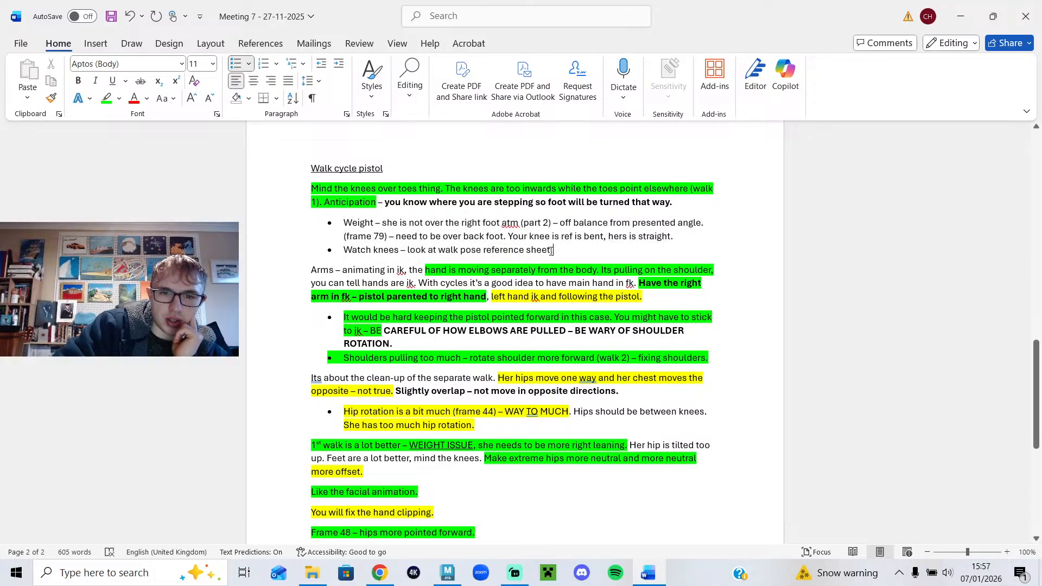
drag(555, 248, 392, 219)
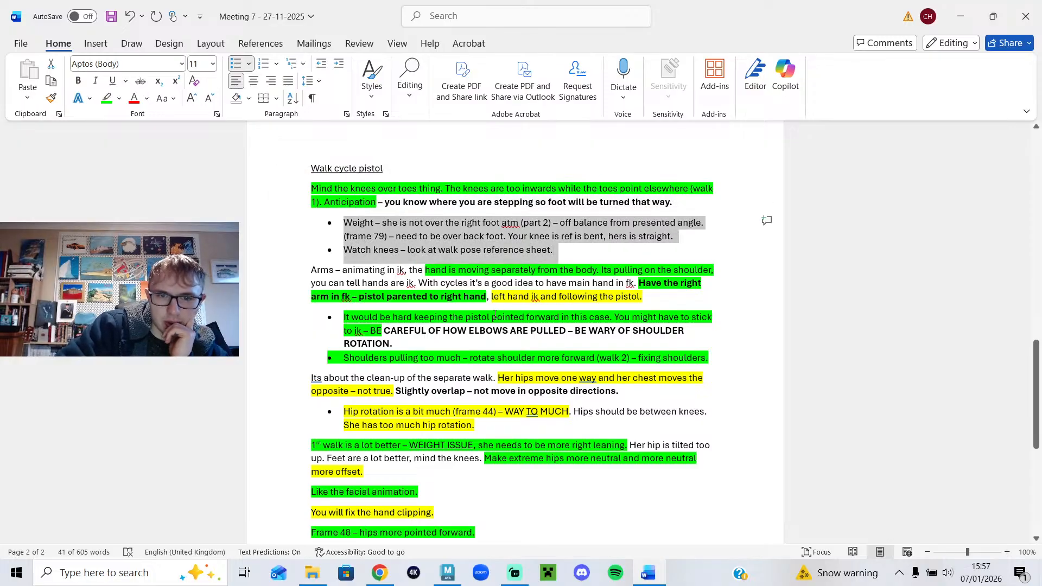
click(440, 282)
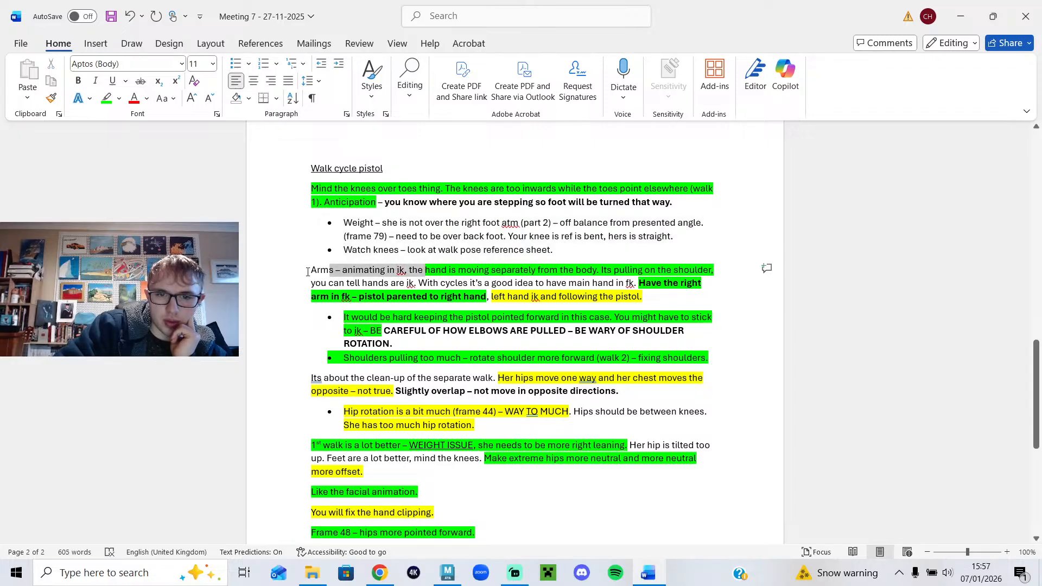
drag(301, 272, 300, 272)
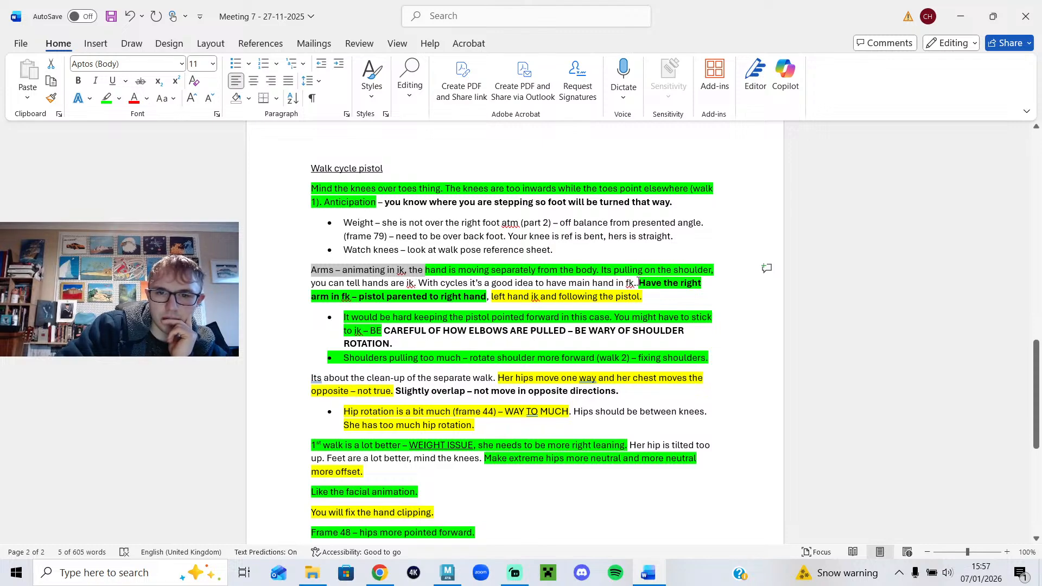
Highlight the arms notes in green from "you can tell hands are ik" through "left hand ik and following the pistol".
drag(640, 282, 328, 279)
click(463, 297)
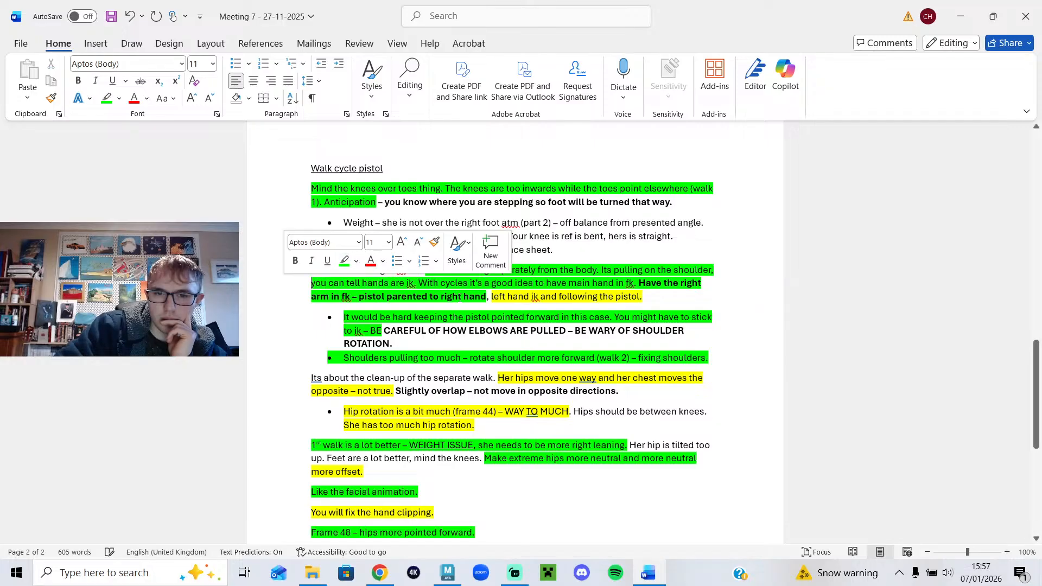
drag(660, 296, 439, 297)
click(500, 276)
click(541, 320)
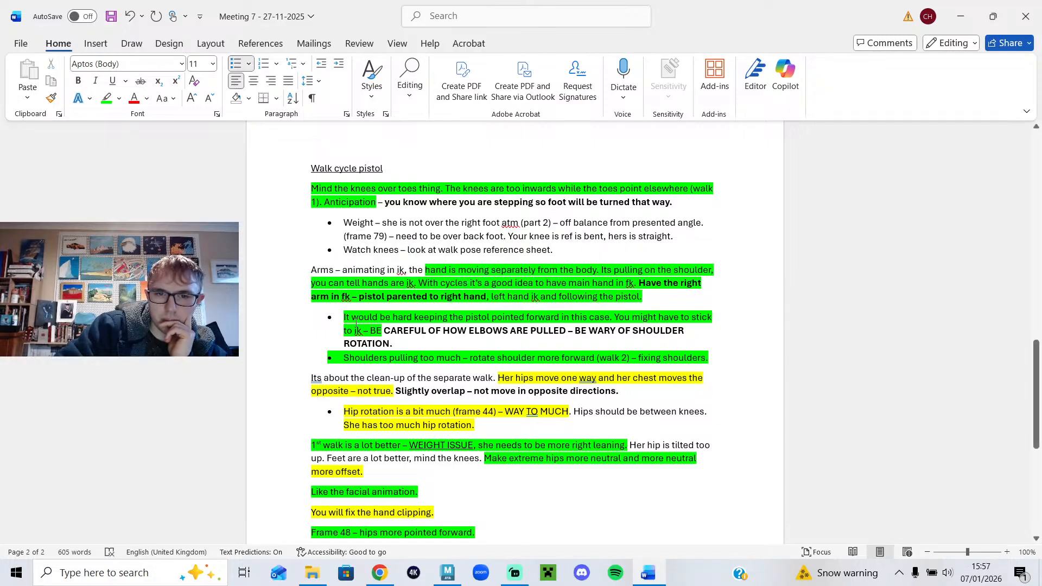
Highlight the clean-up note in green, from "Its about the clean-up of the separate walk" to "opposite – not true.".
drag(481, 317, 390, 331)
click(450, 331)
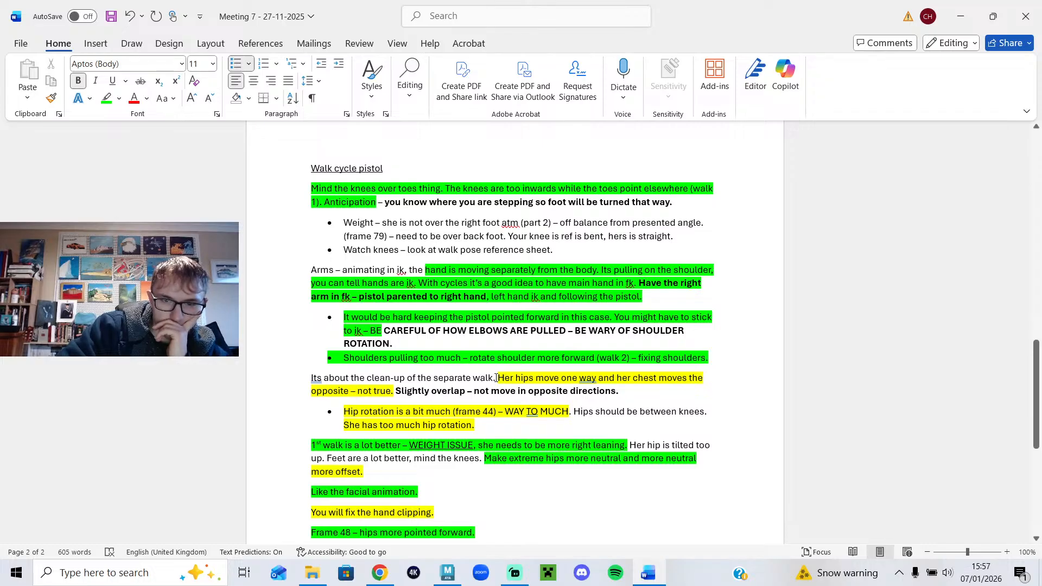
drag(496, 378, 393, 396)
click(454, 373)
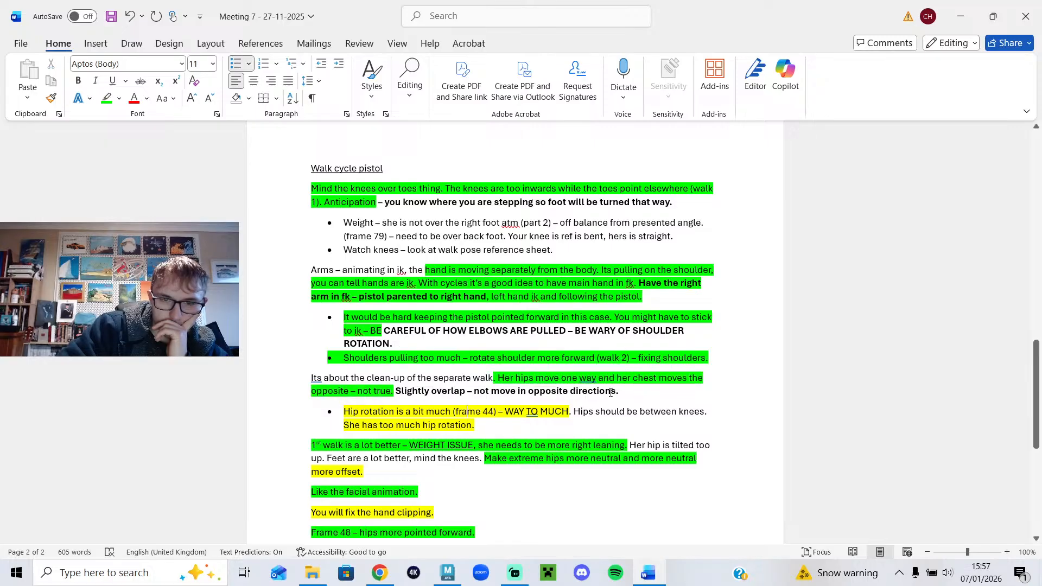
drag(499, 379, 302, 375)
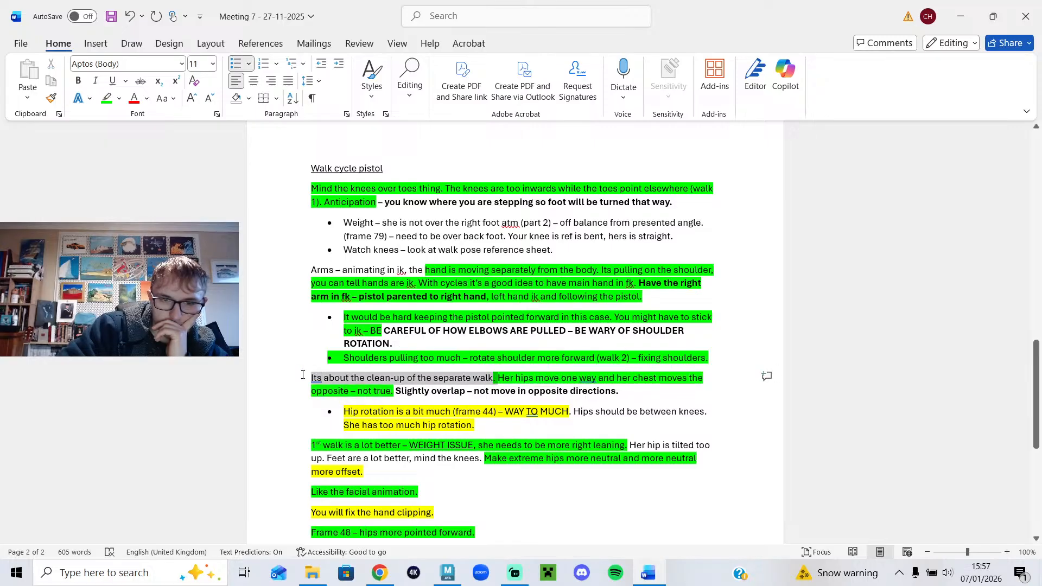
click(363, 358)
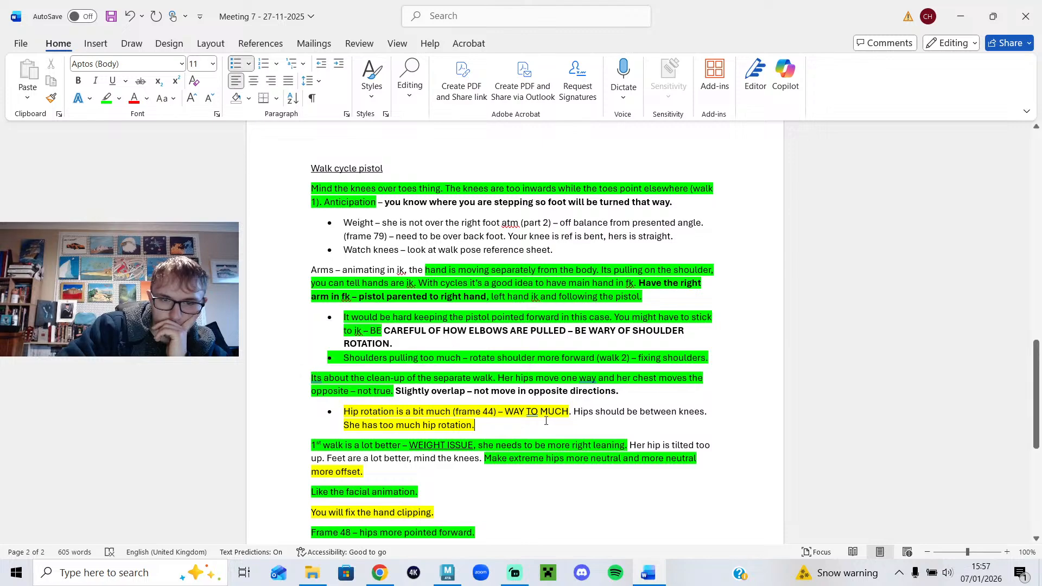
Highlight "Hips should be between knees. She has too much hip rotation." in yellow.
scroll(526, 408, down, 1)
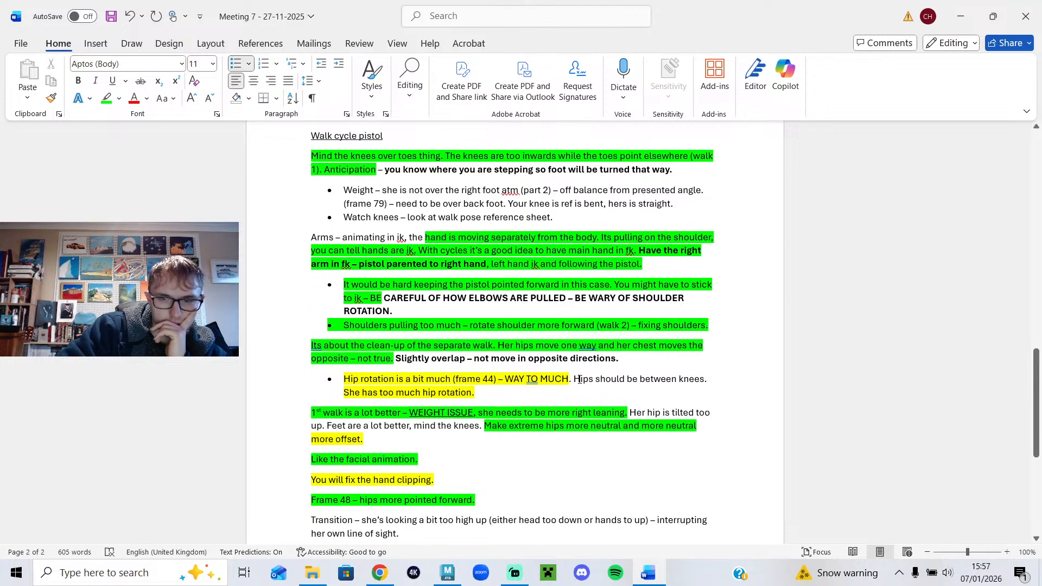
drag(575, 379, 656, 387)
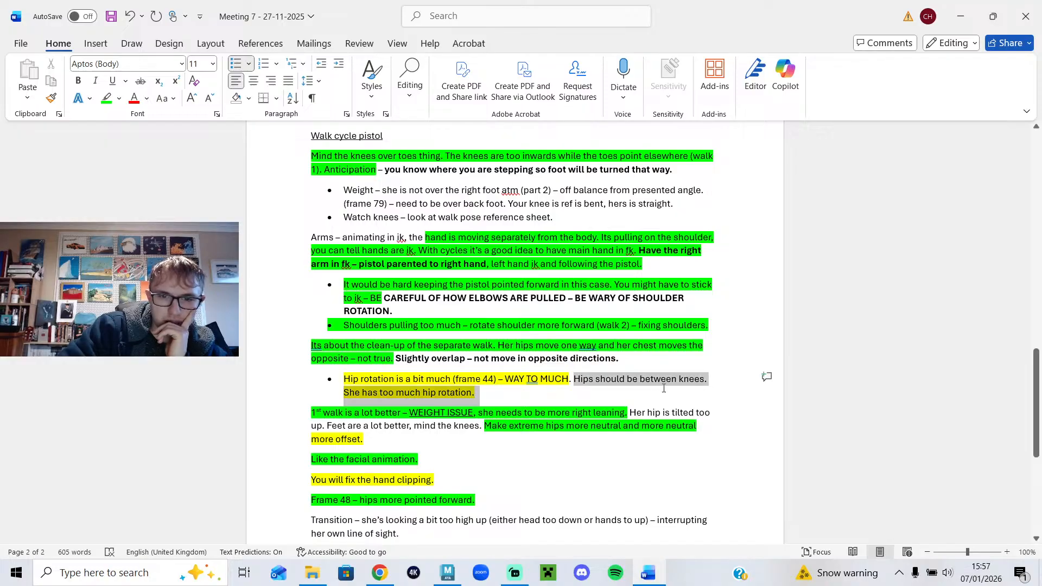
click(734, 365)
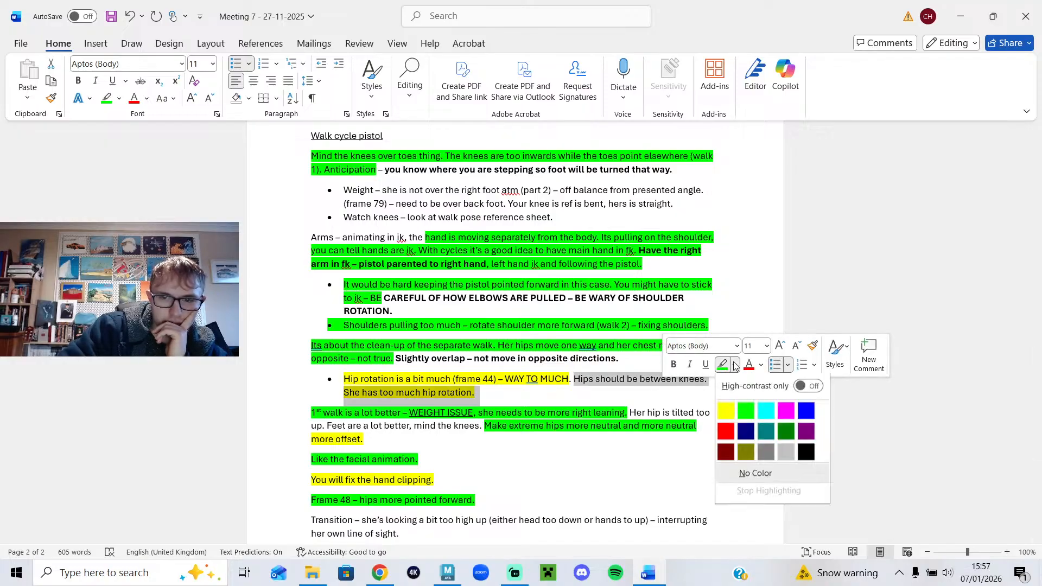
click(728, 412)
Highlight "Hip rotation is a bit much (frame 44) – WAY TO MUCH." in green.
drag(574, 383, 344, 380)
click(340, 353)
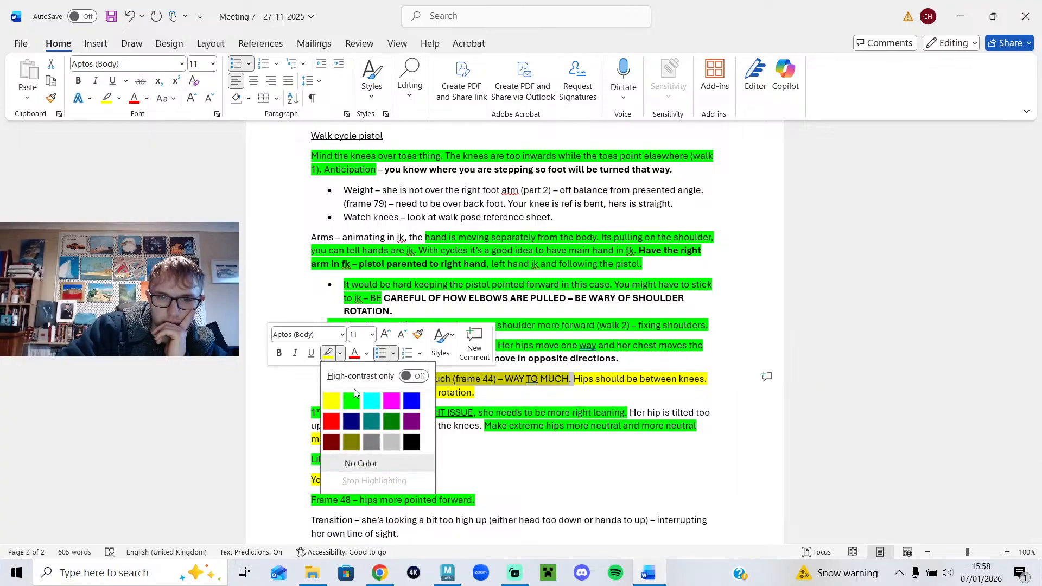
click(331, 400)
click(513, 399)
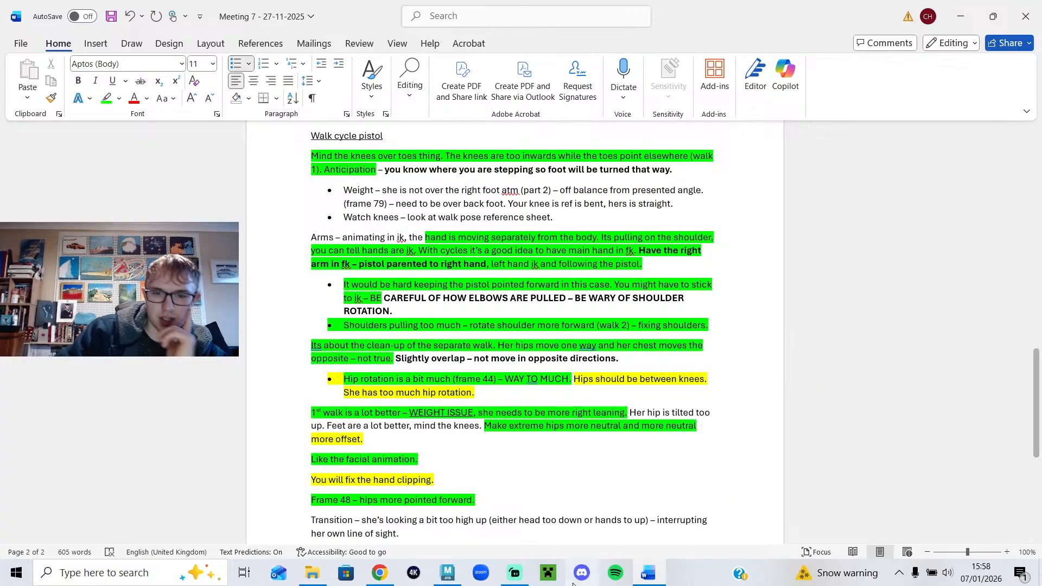
Switch to Maya and examine the hip and leg pose around frames 42 to 44 from several angles.
click(447, 573)
mouse_move(500, 426)
mouse_down()
mouse_move(470, 413)
mouse_move(503, 386)
mouse_move(488, 362)
mouse_up()
alt+drag(444, 225, 472, 281)
alt+middle_drag(471, 294, 469, 255)
alt+drag(455, 259, 454, 272)
scroll(438, 231, up, 6)
alt+middle_drag(408, 231, 401, 298)
scroll(414, 254, down, 2)
alt+drag(412, 255, 450, 249)
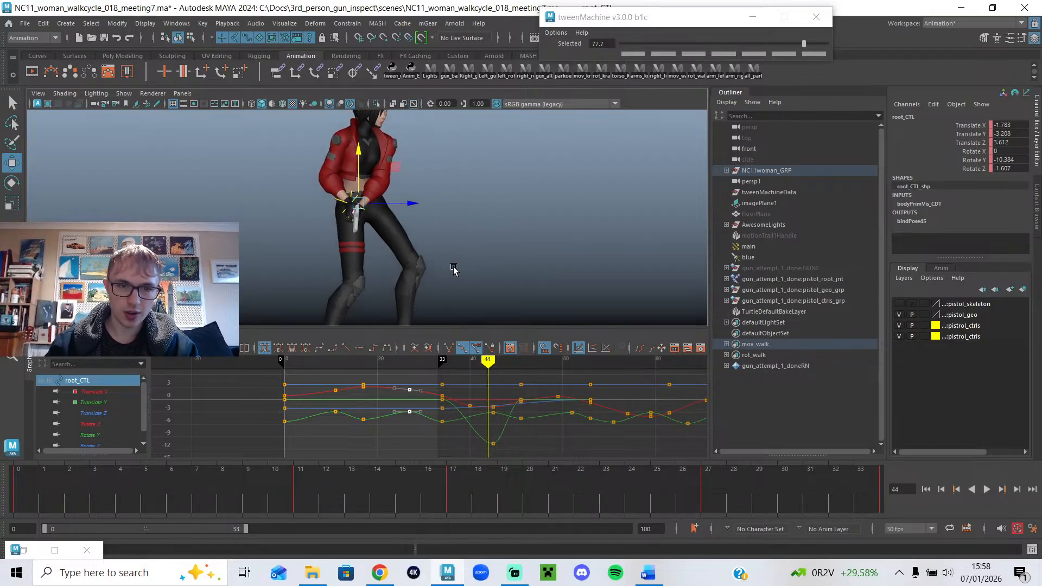
mouse_move(462, 362)
mouse_down()
mouse_move(488, 363)
mouse_move(476, 364)
mouse_move(496, 383)
mouse_move(526, 383)
mouse_move(479, 382)
mouse_up()
Switch to Chrome, review walk_full_limitbreak6.mp4 around frames 44 to 47 in SyncSketch, and return to Maya.
click(374, 576)
click(437, 12)
click(474, 322)
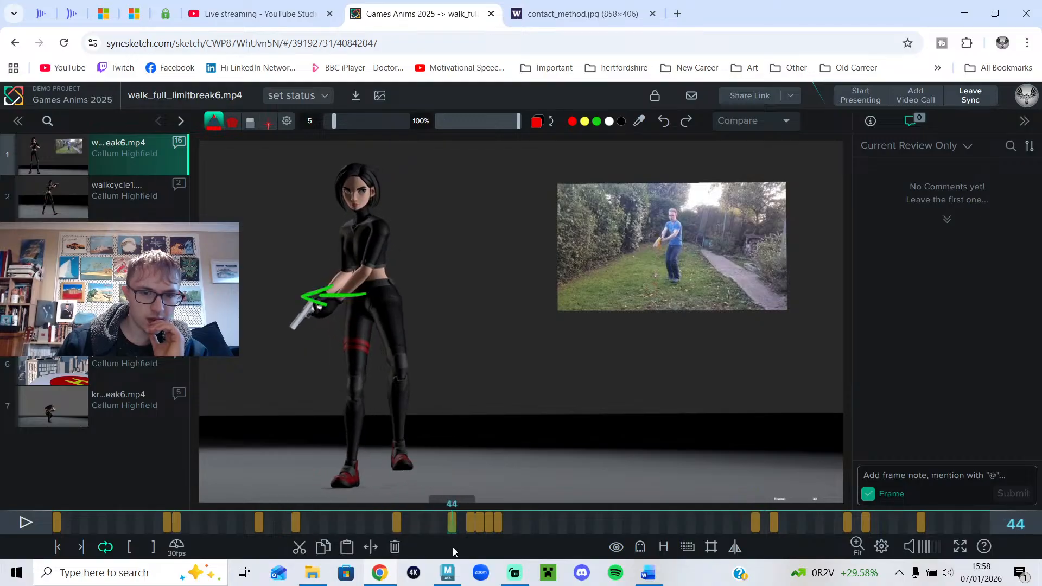
mouse_move(438, 537)
mouse_down()
mouse_move(454, 537)
mouse_move(377, 529)
mouse_move(480, 526)
mouse_up()
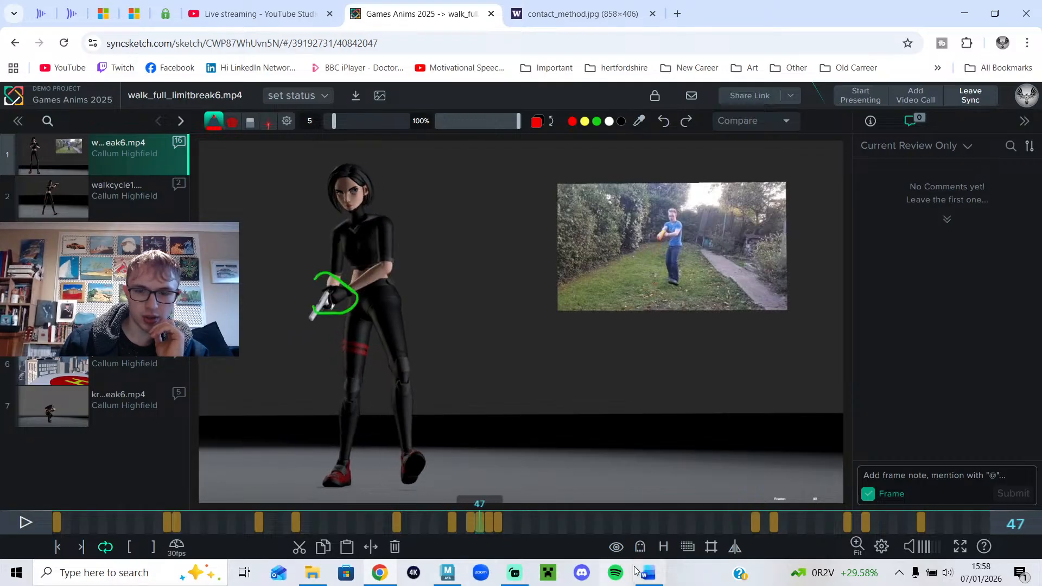
click(448, 573)
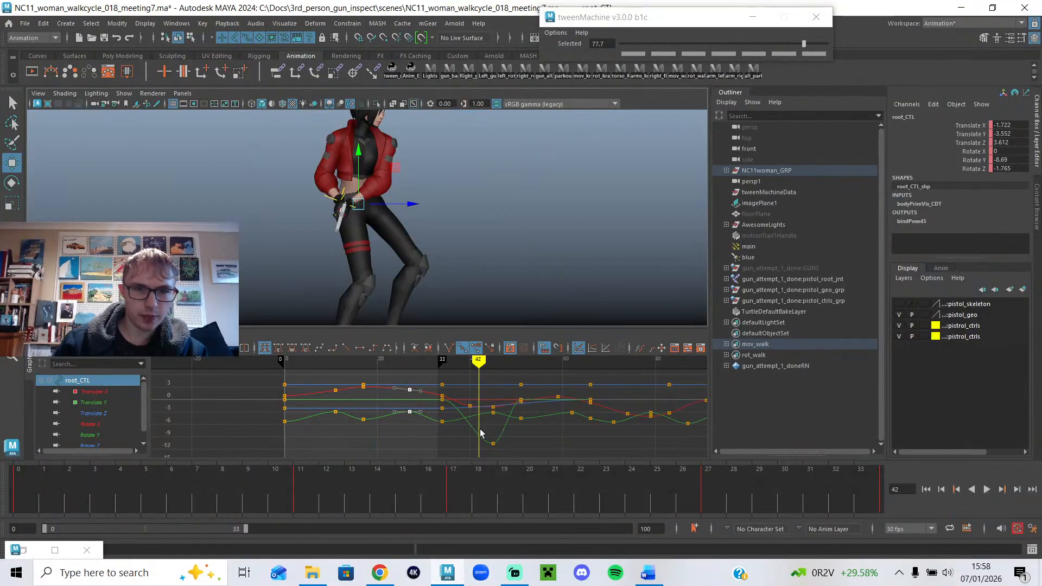
Shift the playback range to frames 34–66 and play the animation to review the hip and leg motion.
drag(221, 526, 435, 530)
alt+right_drag(526, 233, 475, 230)
alt+drag(503, 197, 493, 222)
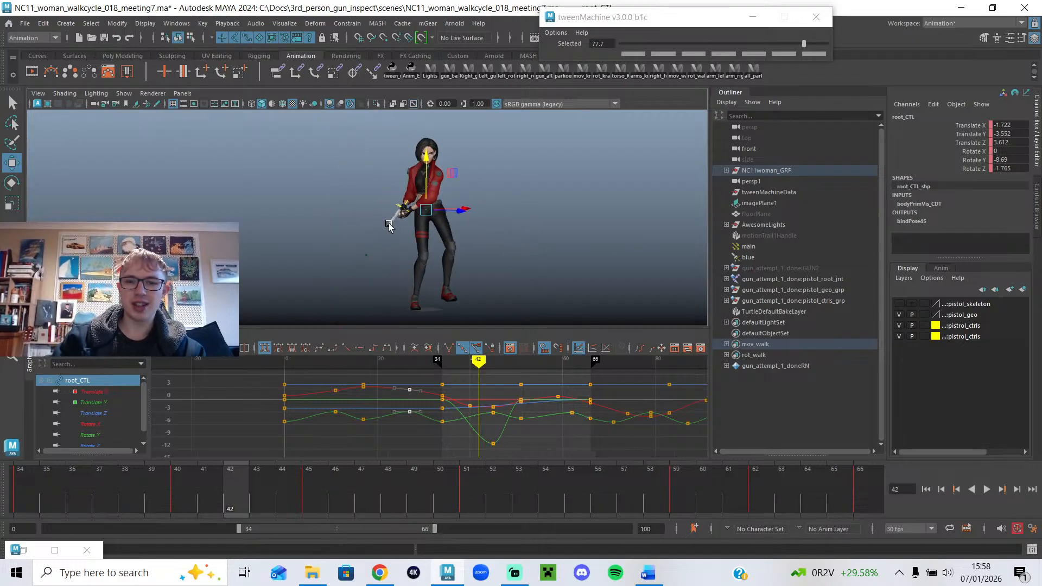
alt+drag(512, 299, 512, 255)
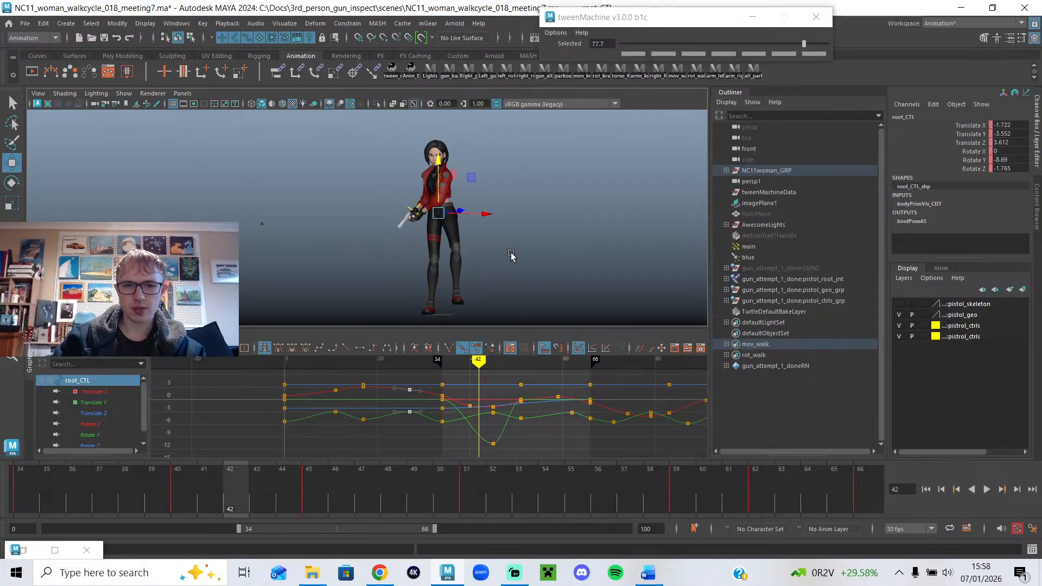
click(987, 489)
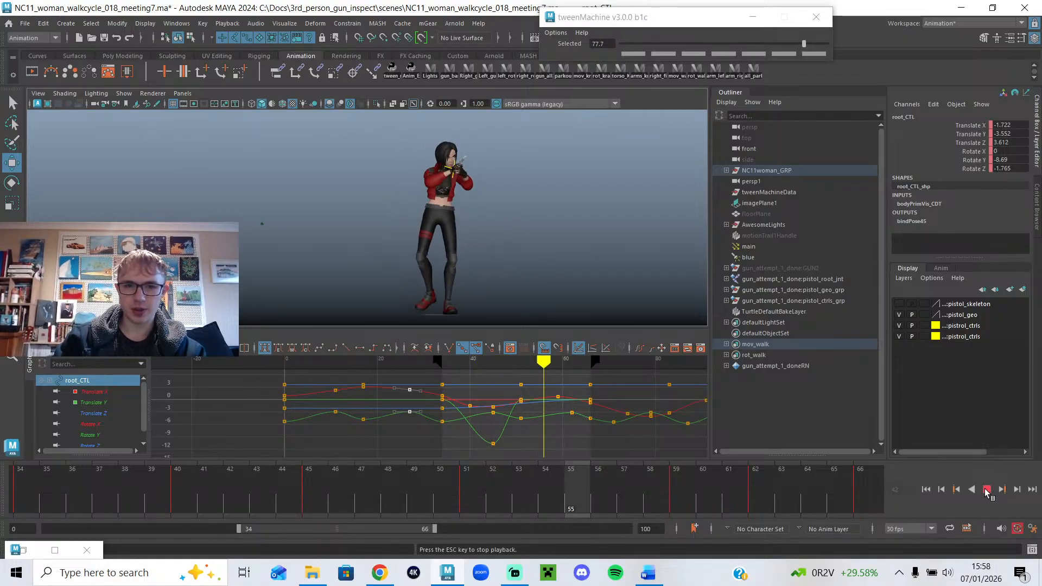
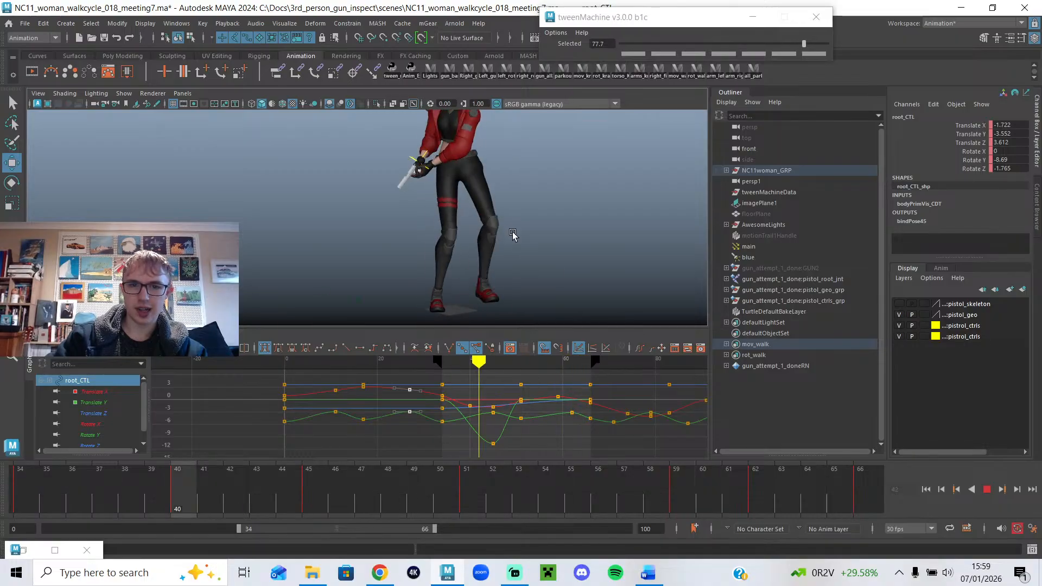
click(987, 489)
Inspect the hips up close at frame 56, reselect the root control around the waist, and view its full animation curves.
scroll(602, 246, up, 3)
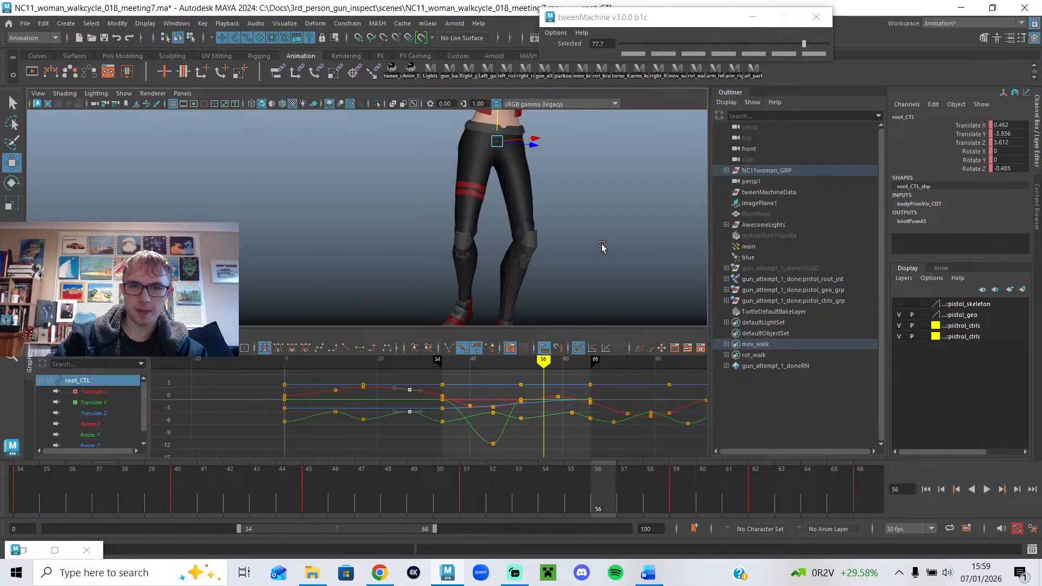
alt+middle_drag(602, 247, 545, 256)
click(546, 220)
alt+middle_drag(546, 220, 487, 272)
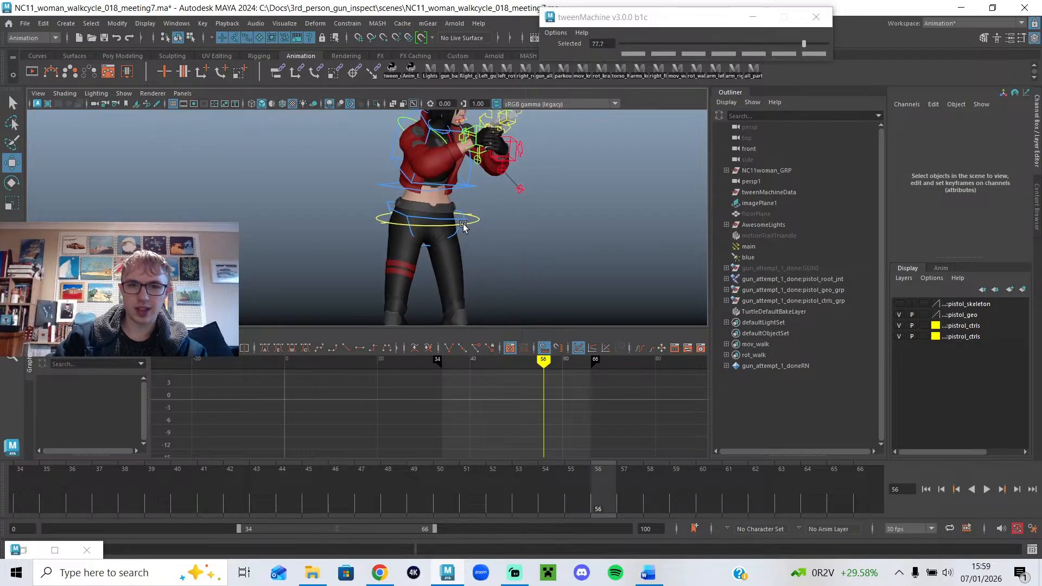
click(470, 221)
key(space)
key(space)
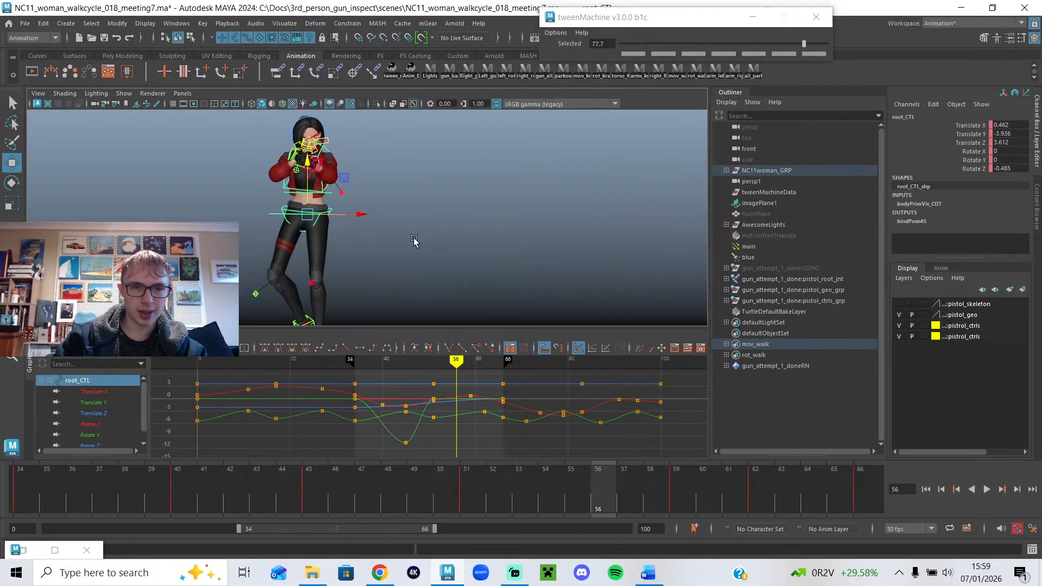
Isolate root_CTL's Translate X curve in the Graph Editor and try lowering its frame 40 key to about -1.98.
alt+middle_drag(414, 240, 458, 207)
key(alt+v)
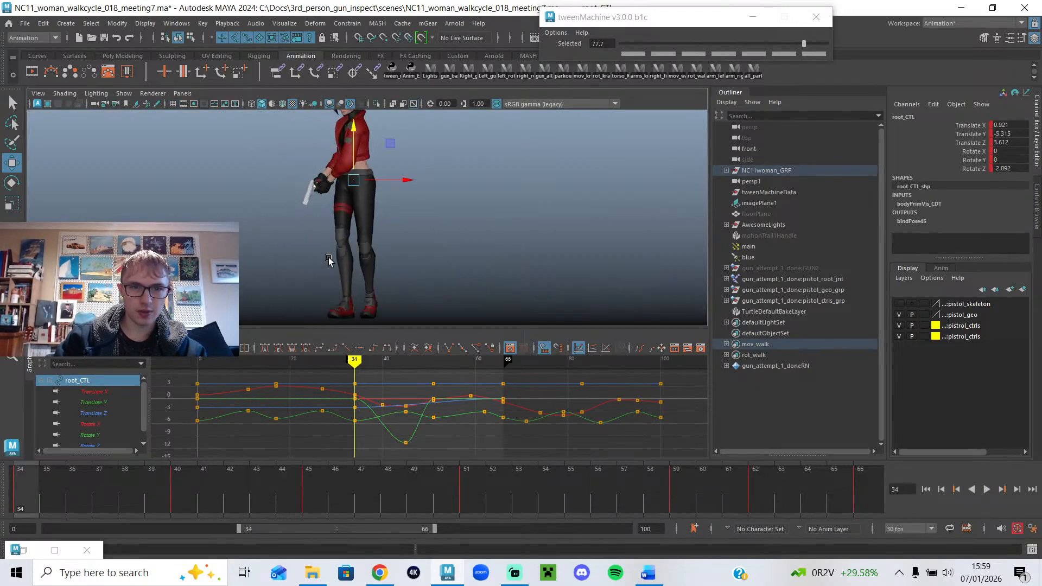
drag(322, 373, 384, 382)
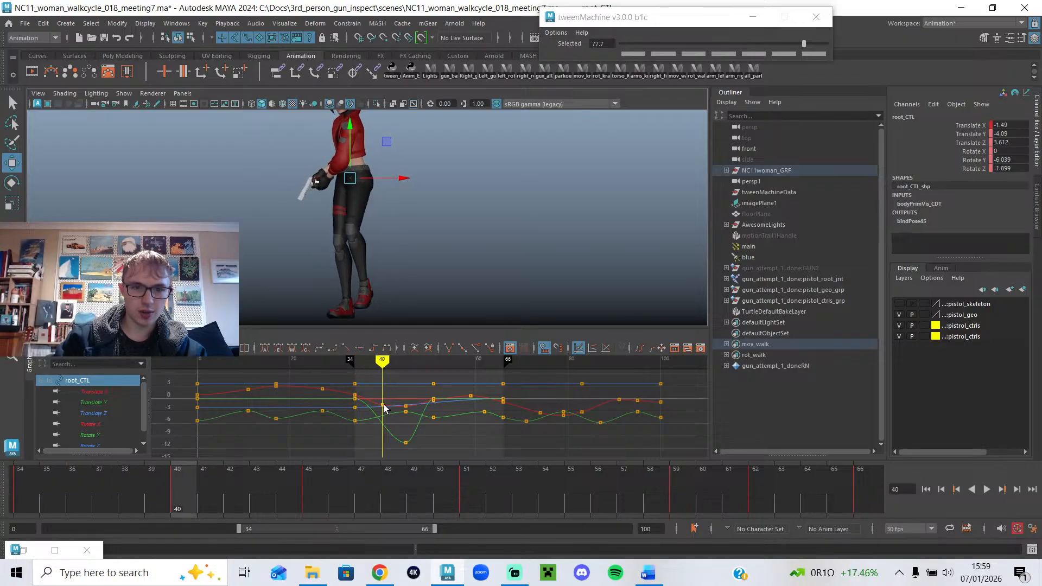
click(116, 392)
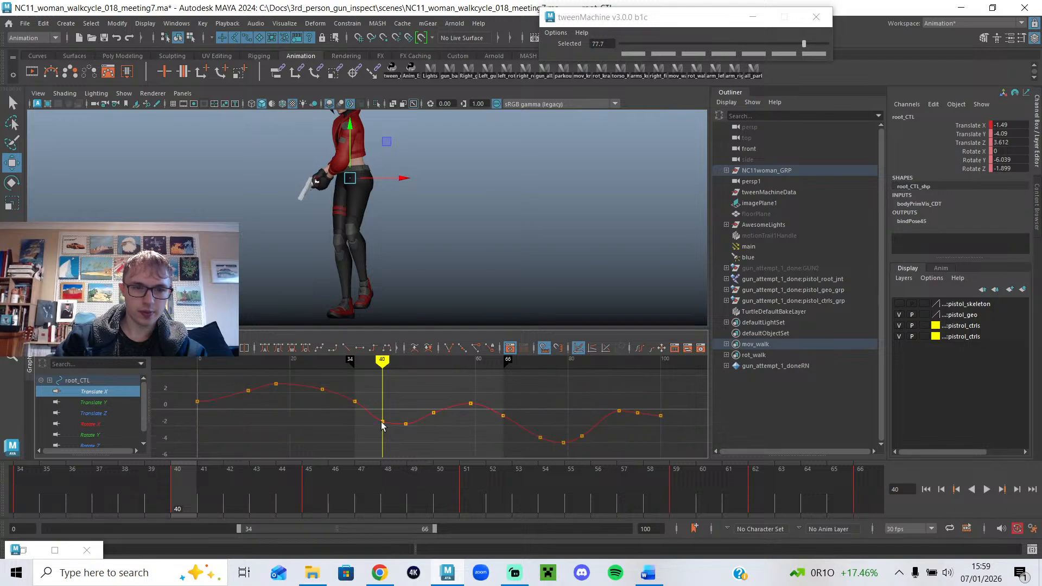
click(382, 422)
middle_drag(383, 423, 381, 430)
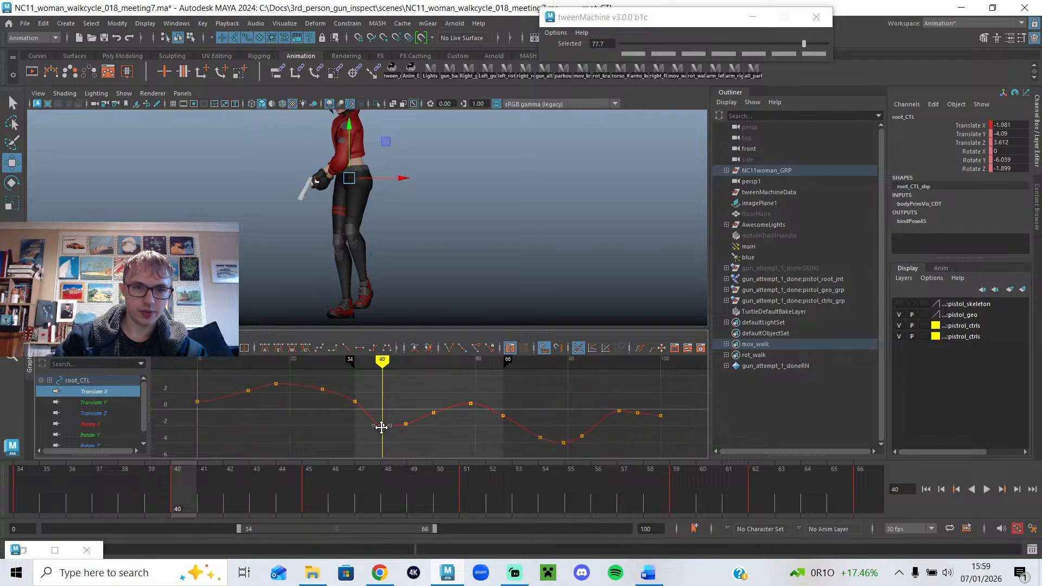
Raise root_CTL's Translate X keys at frames 51 and 59, the latter to about 1.93, and compare with the peak near frame 20.
drag(393, 401, 434, 407)
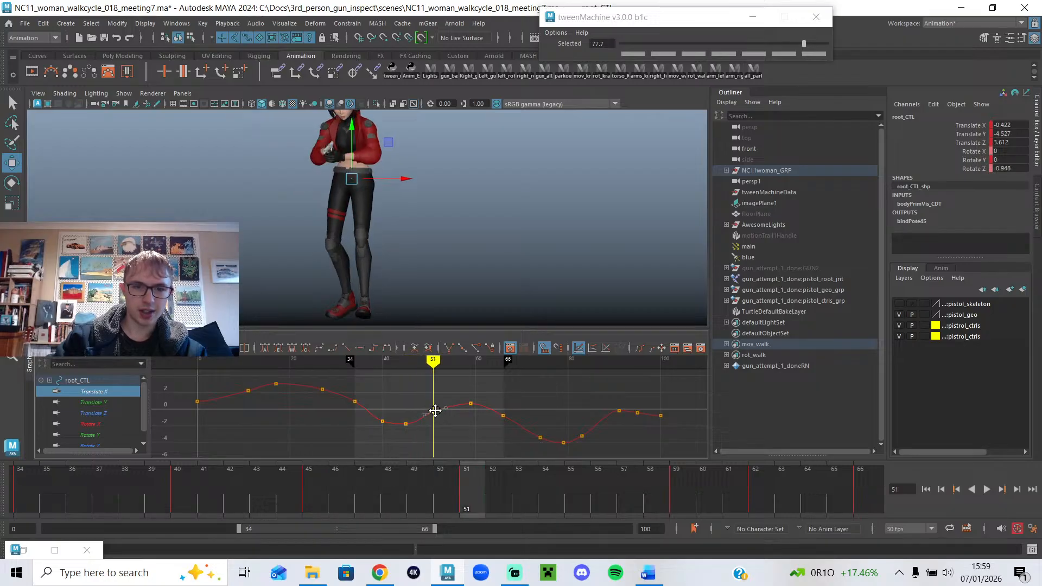
drag(403, 376, 471, 391)
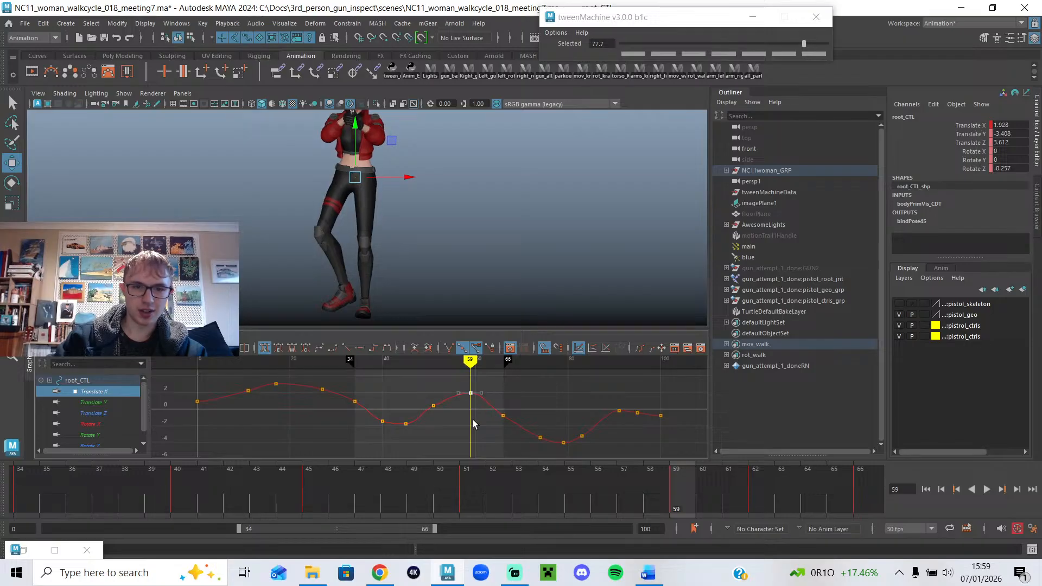
drag(432, 358, 277, 381)
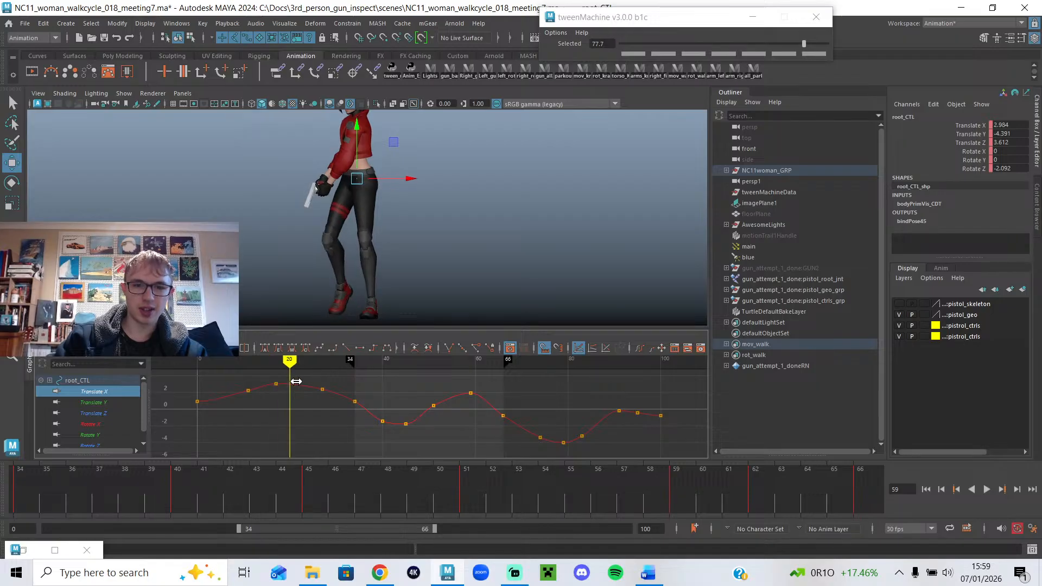
drag(341, 387, 466, 416)
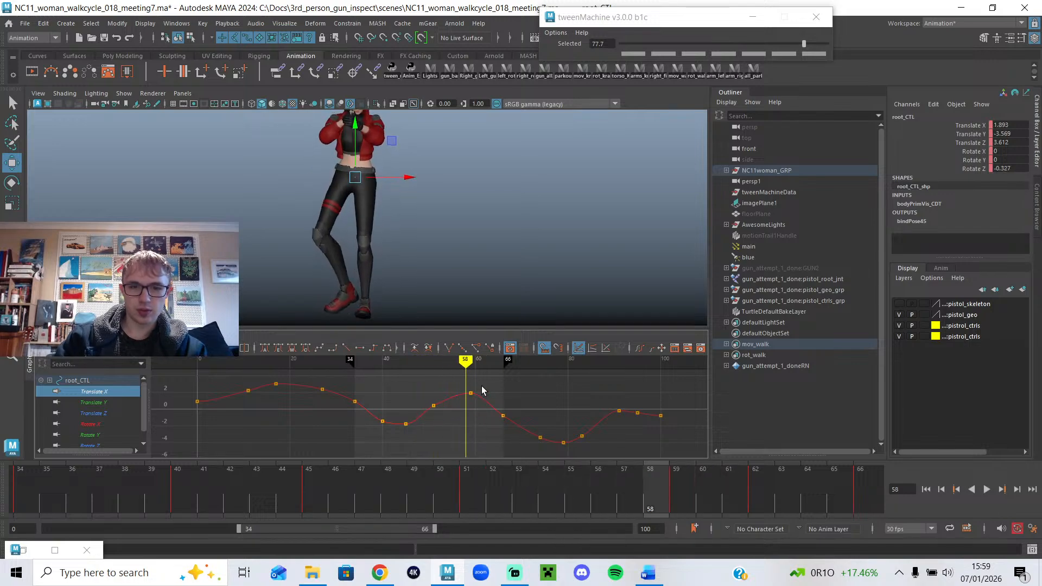
Move root_CTL's peak Translate X key from frame 59 to frame 58 and play back the walk.
mouse_move(463, 387)
mouse_down()
mouse_move(424, 387)
mouse_move(467, 387)
mouse_move(511, 409)
mouse_move(465, 406)
mouse_up()
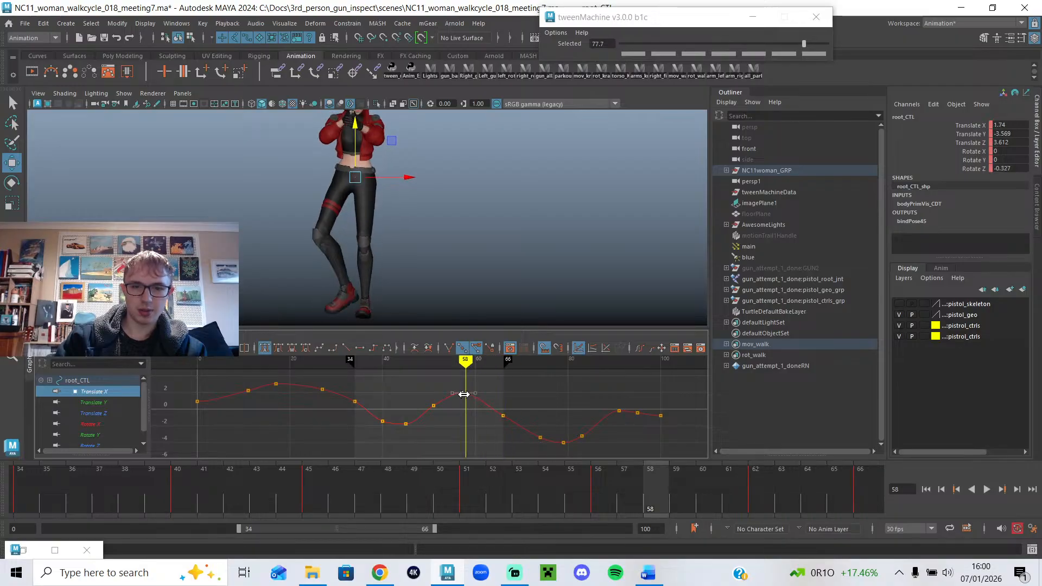
drag(485, 391, 505, 404)
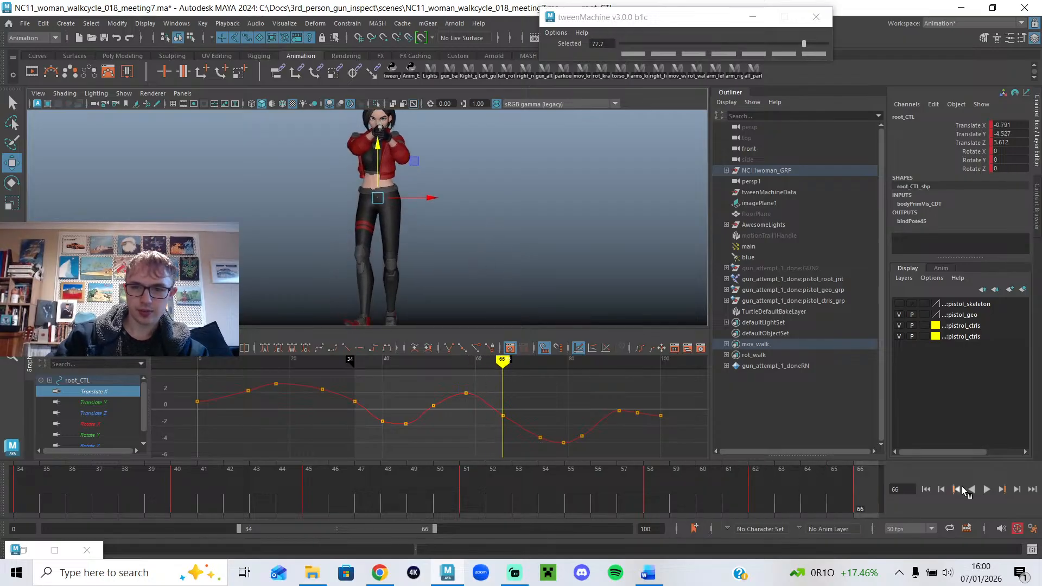
click(987, 490)
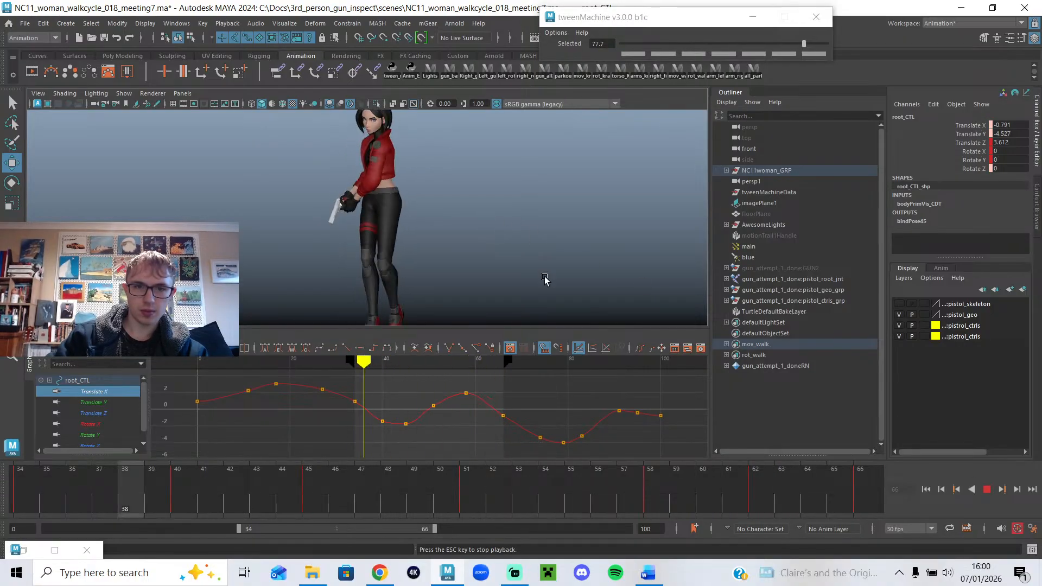
click(983, 491)
Move root_CTL's peak Translate X key to frame 60 at about 2.19 and play back the walk.
drag(434, 363, 475, 368)
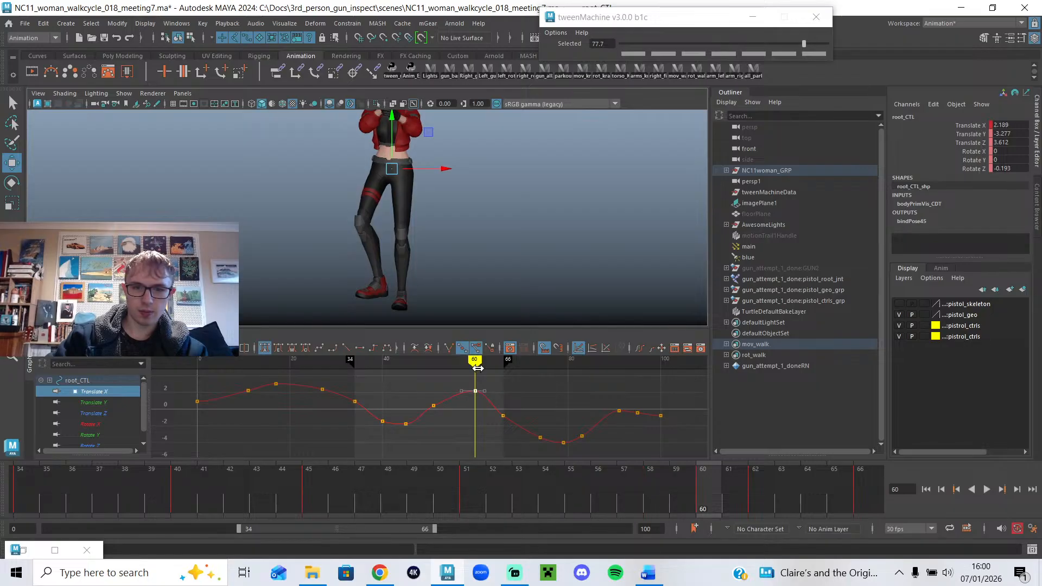
key(alt+v)
mouse_move(484, 388)
mouse_down()
mouse_move(512, 388)
mouse_move(475, 387)
mouse_move(501, 395)
mouse_up()
click(986, 489)
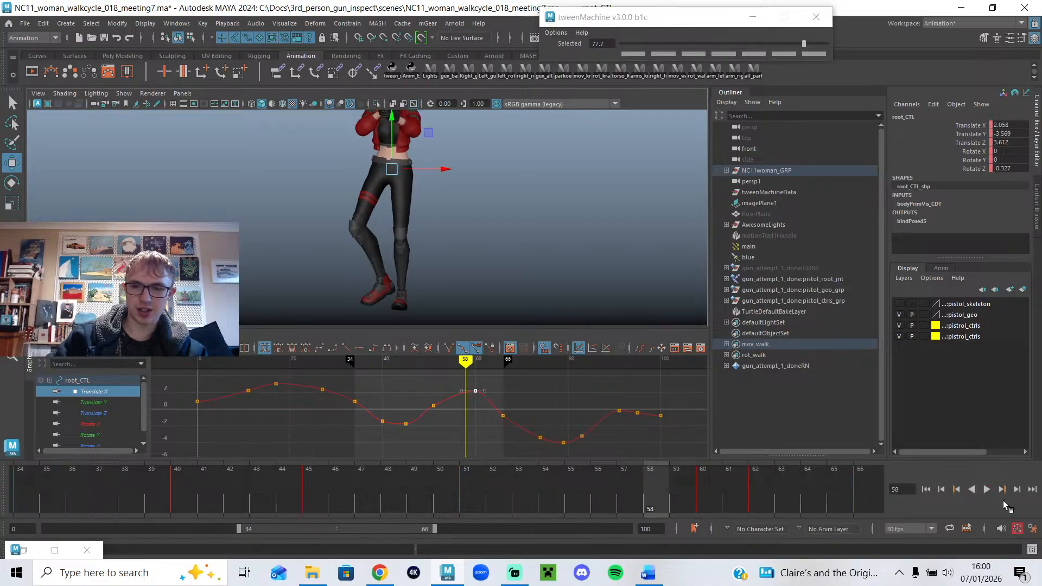
click(990, 490)
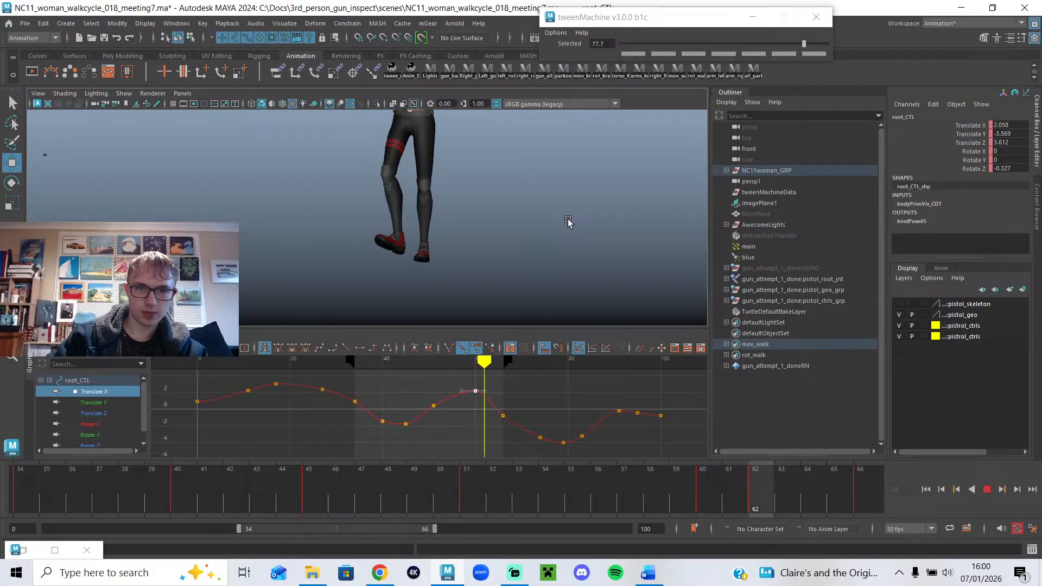
alt+drag(469, 234, 552, 240)
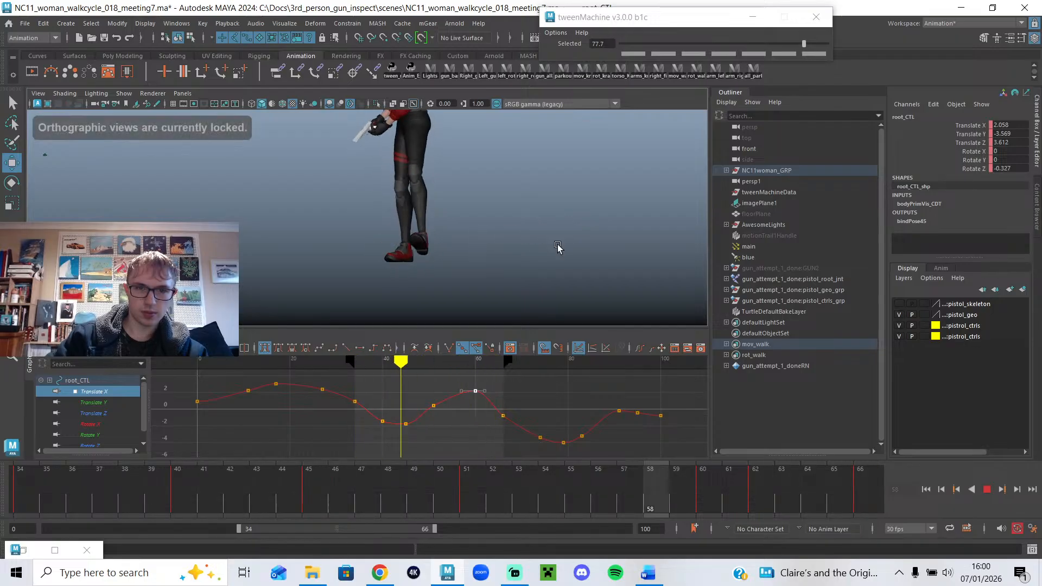
click(988, 490)
Switch the viewport to the perspective camera.
key(space)
alt+drag(498, 153, 510, 157)
key(space)
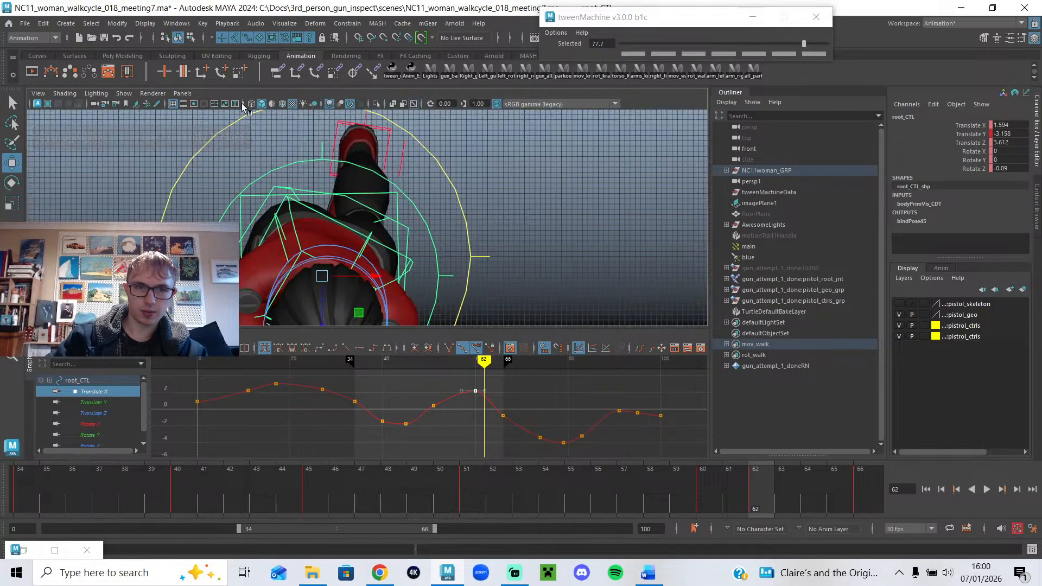
click(183, 93)
mouse_move(206, 102)
click(307, 108)
Move the left foot control footIK_L_CTL forward at frame 45 to a Translate Z of about 35.2.
scroll(380, 239, down, 5)
alt+drag(387, 264, 458, 290)
alt+middle_drag(458, 291, 497, 230)
scroll(498, 229, up, 3)
mouse_move(402, 356)
mouse_down()
mouse_move(354, 359)
mouse_move(398, 363)
mouse_up()
scroll(414, 283, up, 3)
alt+drag(414, 283, 456, 267)
alt+middle_drag(446, 284, 428, 241)
click(432, 246)
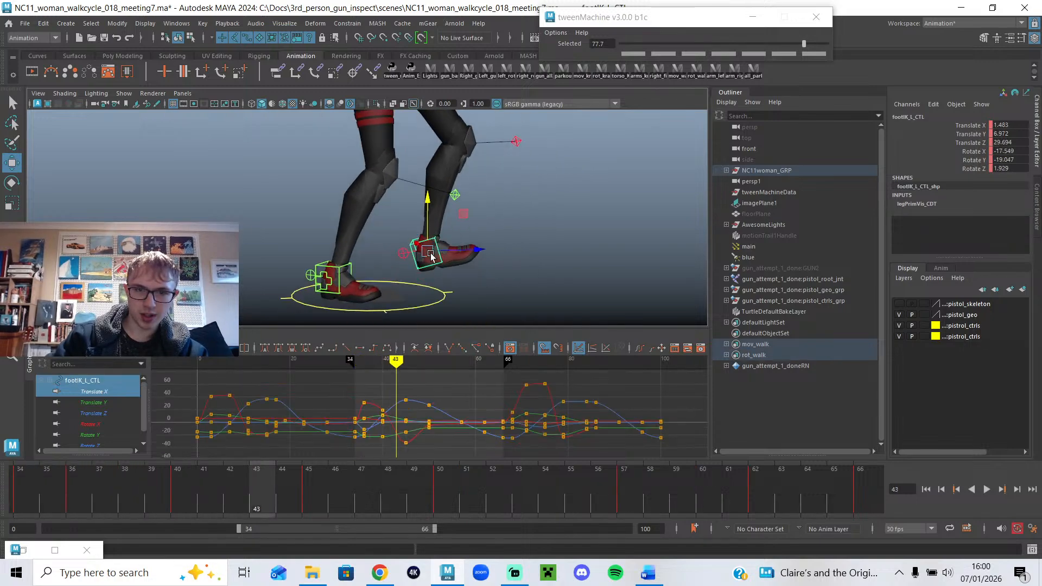
key(f)
mouse_move(348, 364)
mouse_down()
mouse_move(369, 364)
mouse_move(322, 367)
mouse_move(443, 399)
mouse_move(325, 407)
mouse_move(367, 414)
mouse_up()
mouse_move(444, 236)
mouse_down()
mouse_move(446, 223)
mouse_move(460, 241)
mouse_up()
Set the Foot Roll key of legSetting_R_CTL at frame 45 to 23.
click(322, 271)
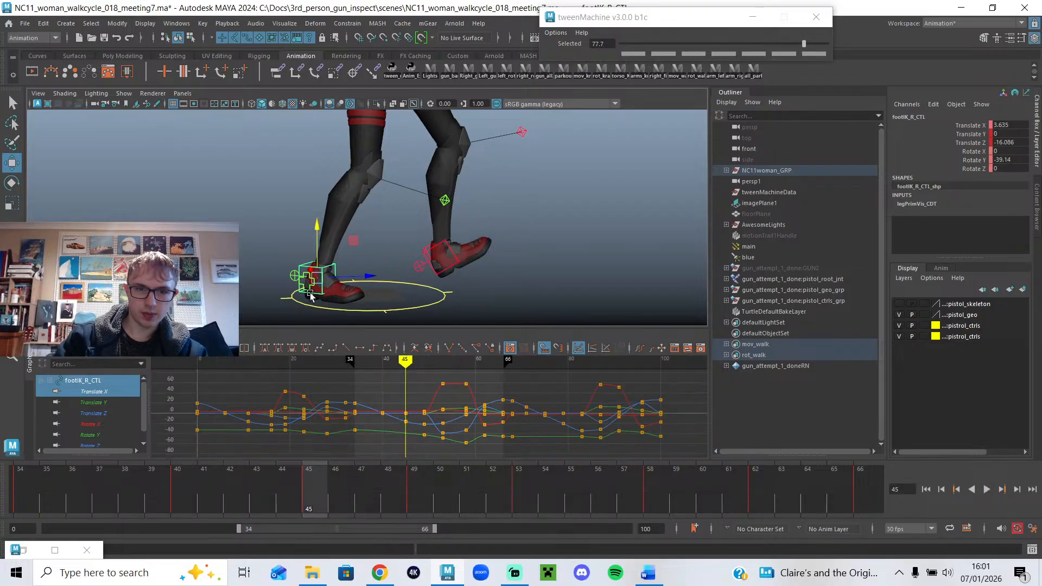
click(297, 278)
scroll(401, 435, up, 3)
drag(451, 404, 440, 421)
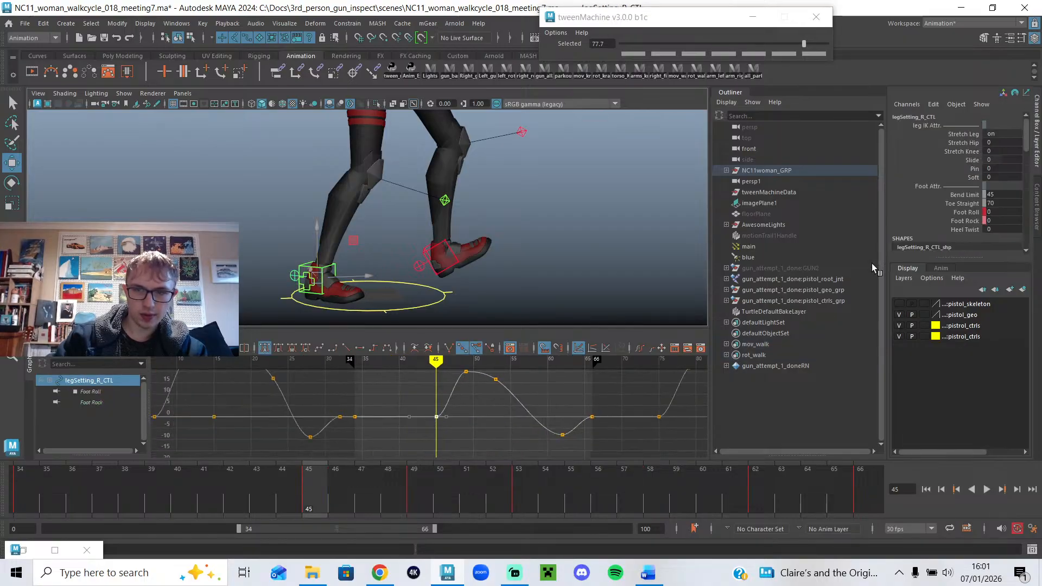
middle_drag(543, 233, 589, 234)
alt+middle_drag(462, 408, 462, 418)
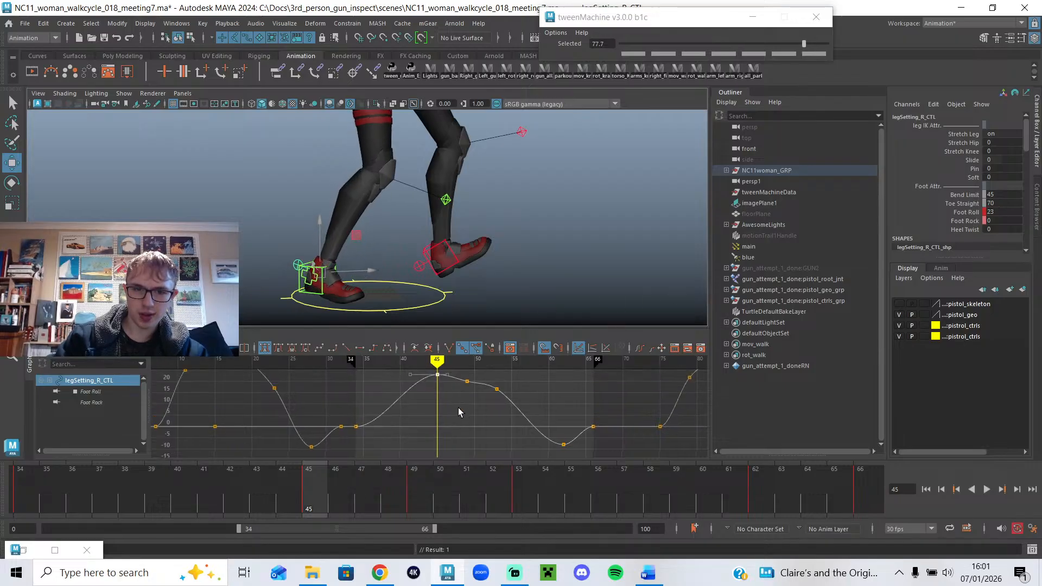
Key the Foot Roll of legSetting_R_CTL at 0 on frame 40 and raise its frame 49 key to about 29.15.
drag(437, 360, 394, 359)
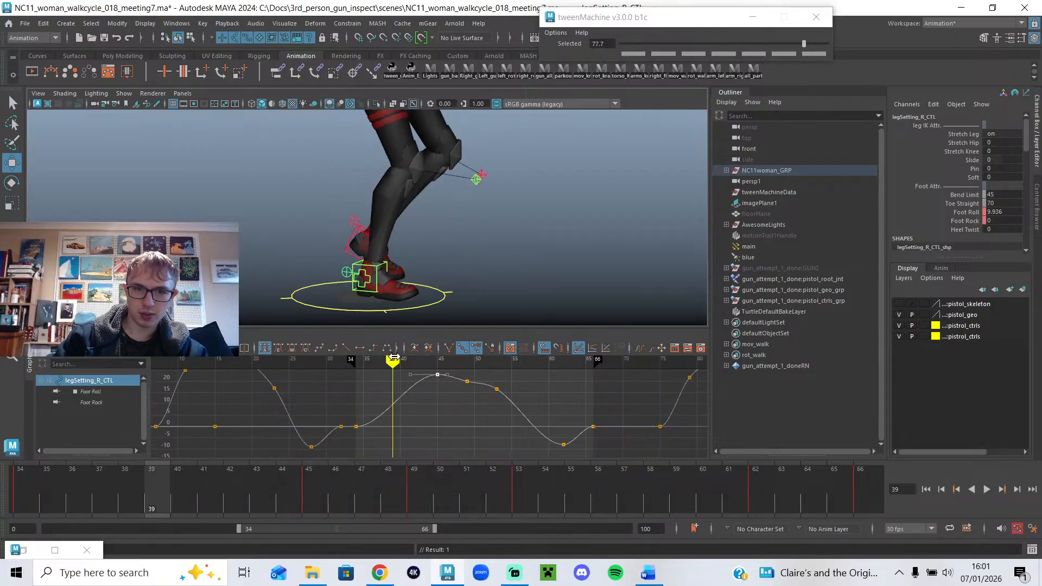
click(363, 247)
click(382, 359)
click(373, 271)
click(367, 275)
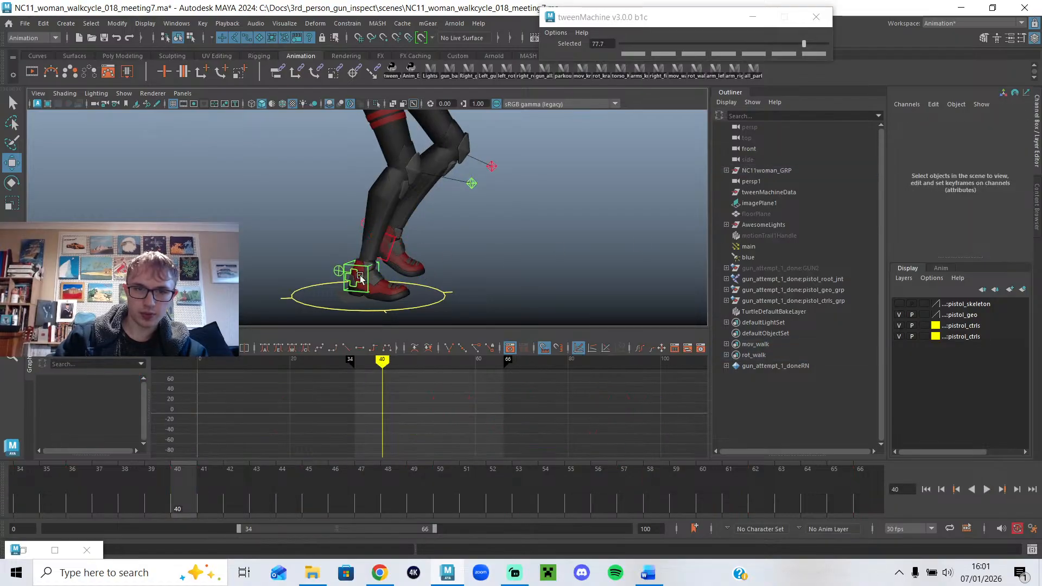
click(334, 271)
text(0)
key(Return)
mouse_move(388, 363)
mouse_down()
mouse_move(425, 376)
mouse_move(425, 390)
mouse_up()
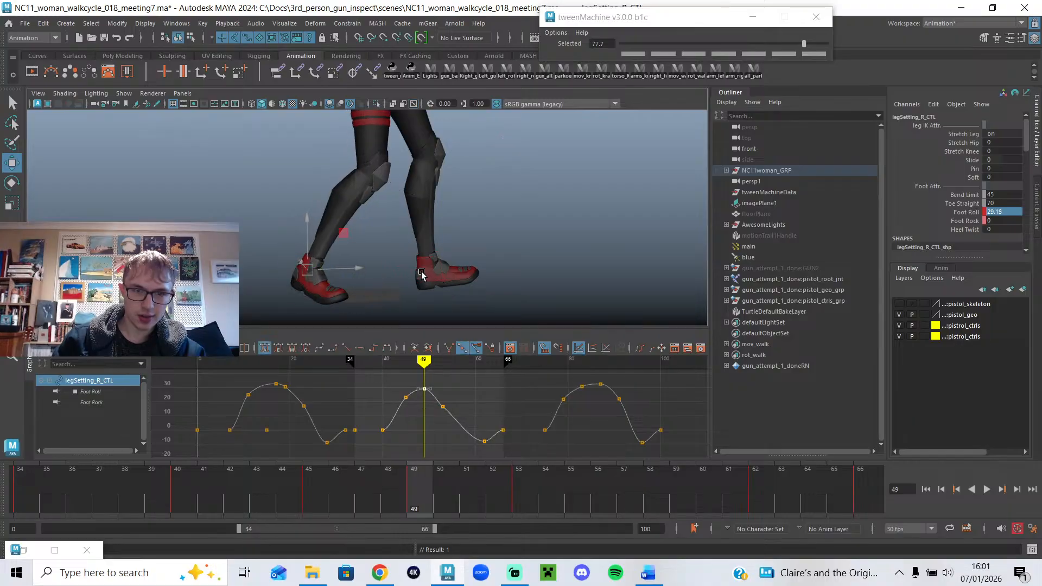
Move footIK_R_CTL backward at frame 49 to a Translate Z of about -25.7, and move it backward at frame 45.
click(328, 277)
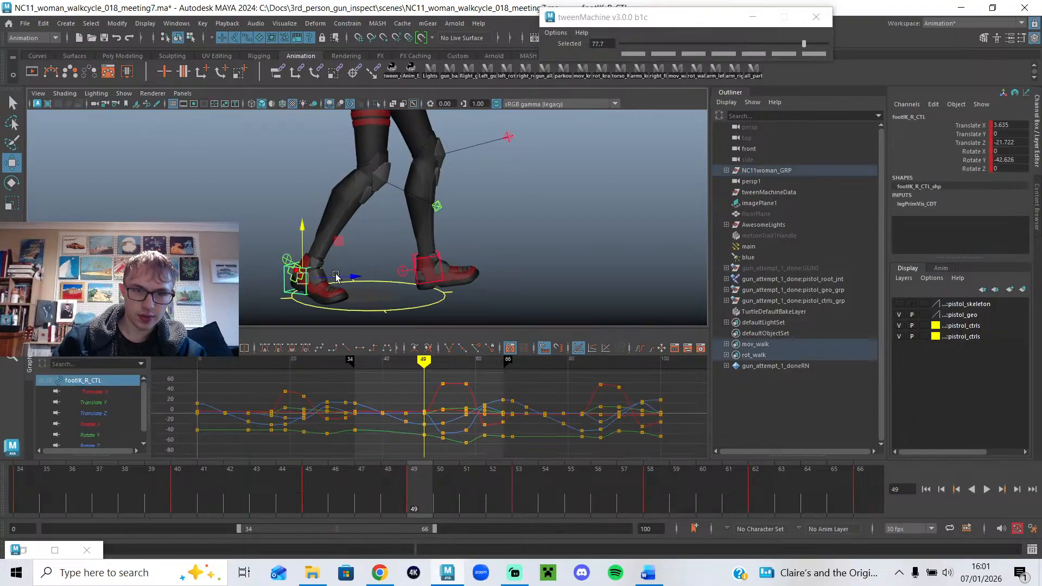
drag(344, 279, 330, 278)
key(f)
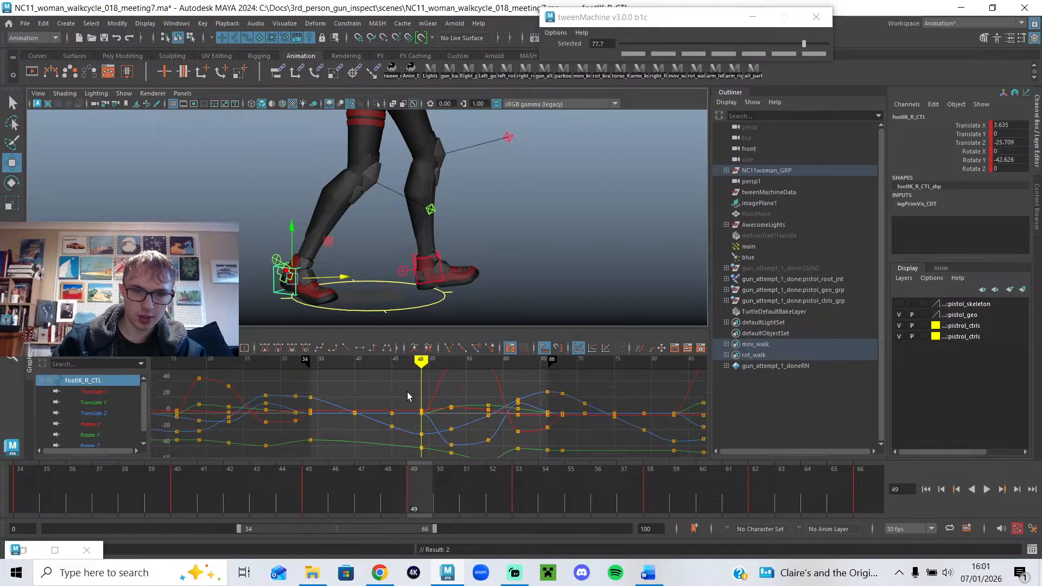
mouse_move(402, 358)
mouse_down()
mouse_move(354, 359)
mouse_move(391, 360)
mouse_move(393, 374)
mouse_up()
drag(364, 276, 351, 274)
mouse_move(392, 360)
mouse_down()
mouse_move(424, 372)
mouse_move(357, 365)
mouse_move(408, 367)
mouse_move(373, 367)
mouse_move(394, 375)
mouse_up()
At frame 45, pull footIK_L_CTL back to a Translate Z of about 31.8 and rotate it to about -20.6 in X.
click(449, 260)
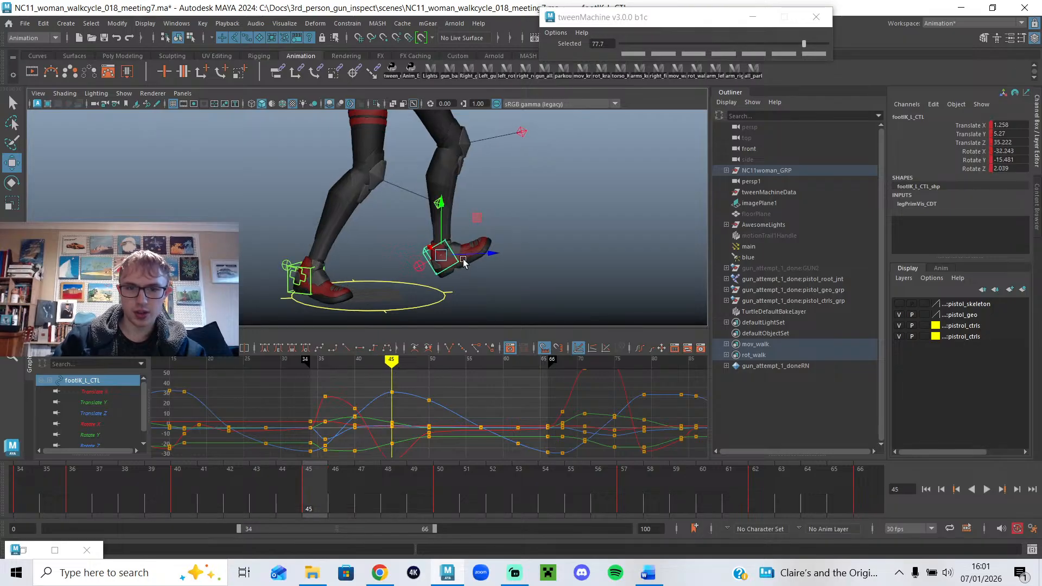
scroll(462, 265, down, 2)
drag(458, 243, 458, 218)
key(e)
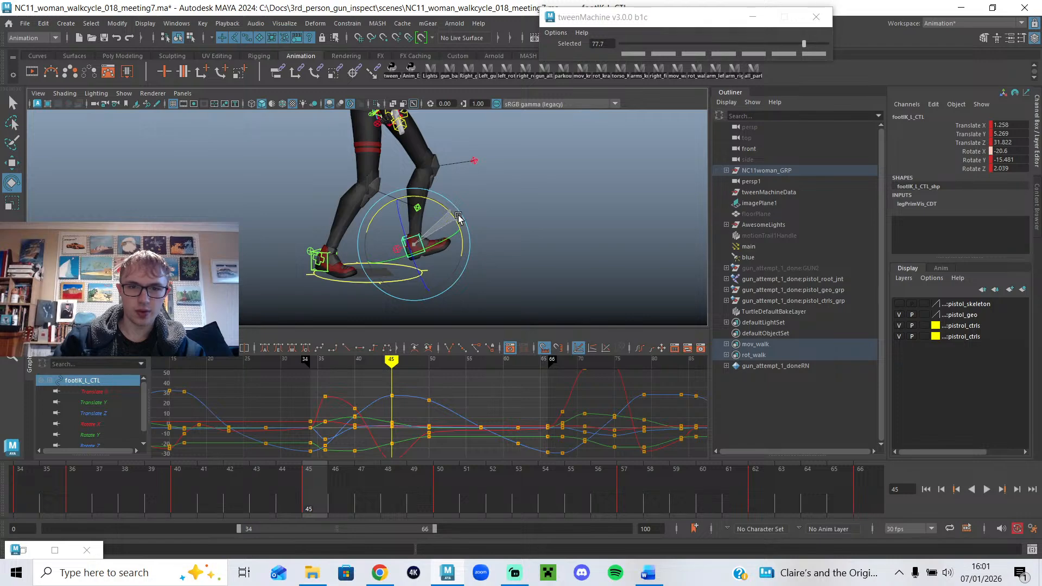
At frame 36, move footIK_L_CTL back to a Translate Z of about -21.5 and raise it to a Translate Y of about 8.25.
drag(345, 353, 309, 401)
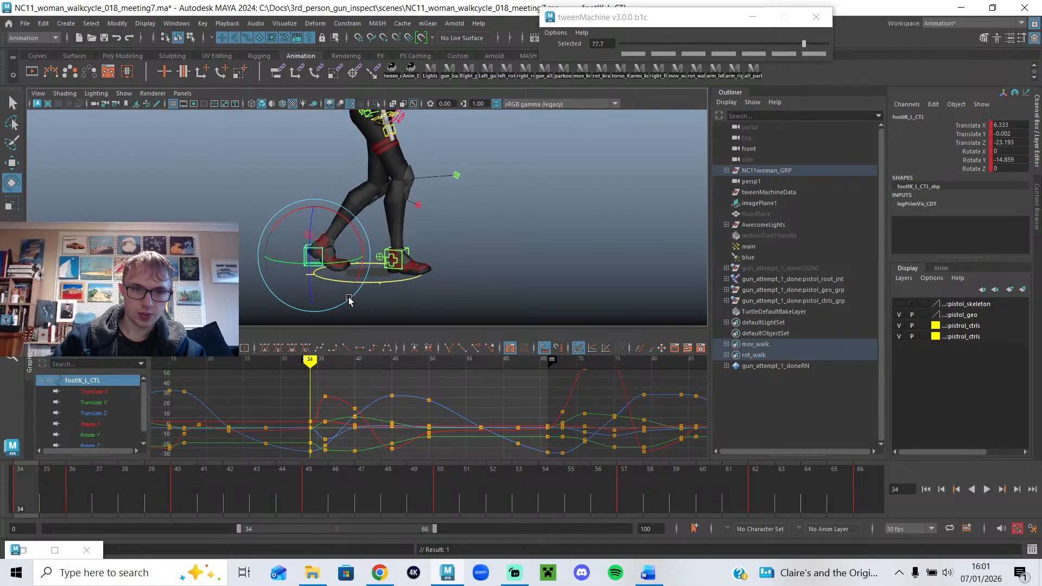
scroll(349, 300, up, 4)
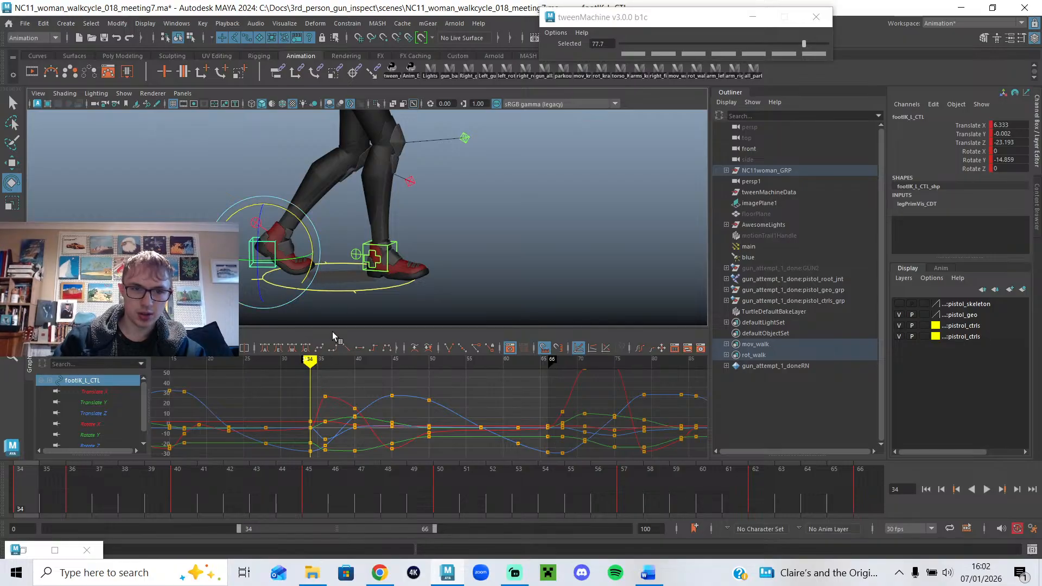
drag(313, 362, 325, 361)
key(w)
drag(317, 236, 304, 237)
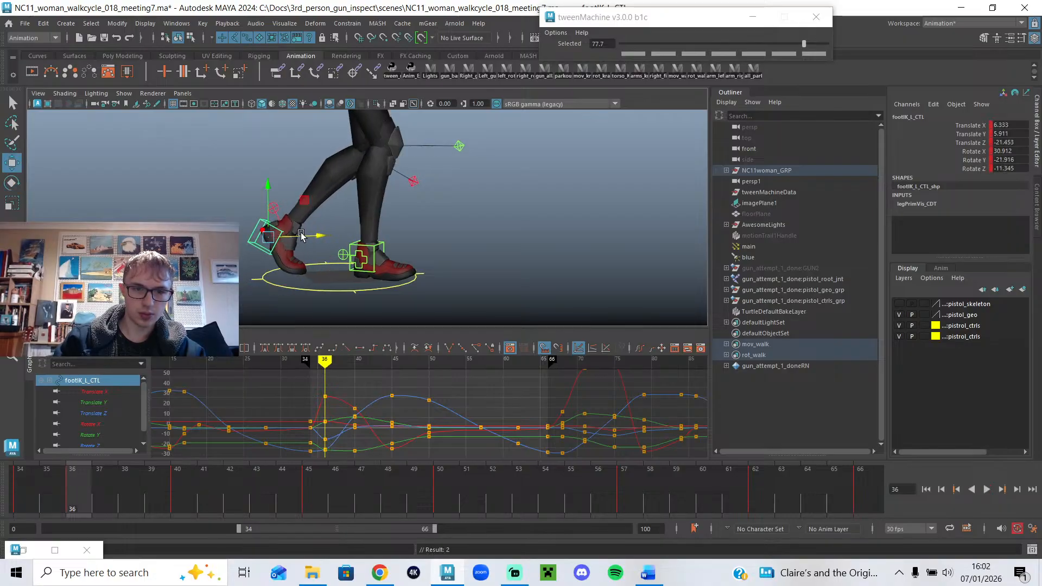
drag(268, 205, 268, 199)
Lower the Foot Roll key of legSetting_L_CTL at frame 36 to about 32.7.
key(e)
key(q)
click(278, 211)
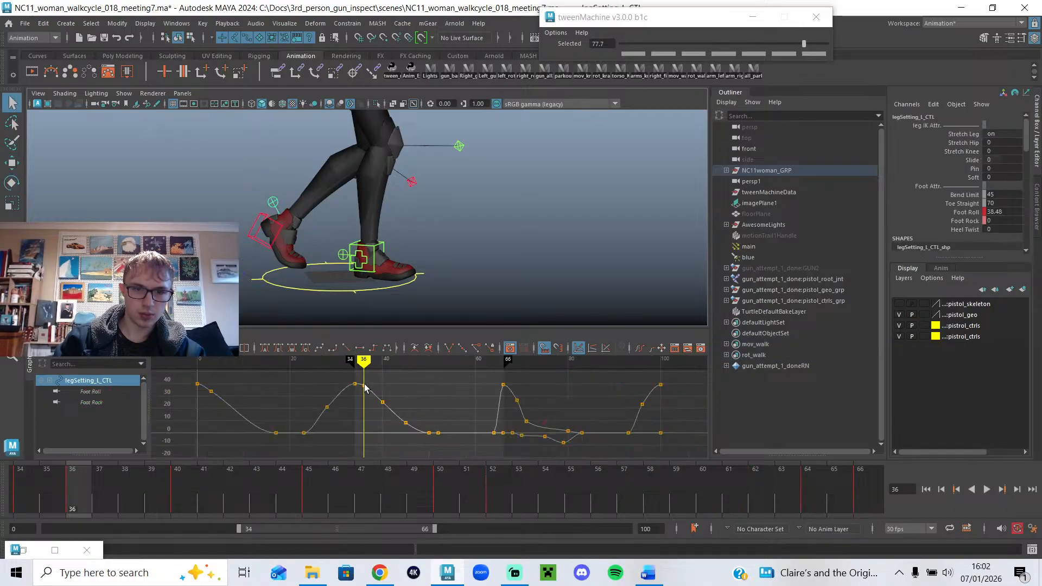
drag(364, 385, 364, 392)
key(e)
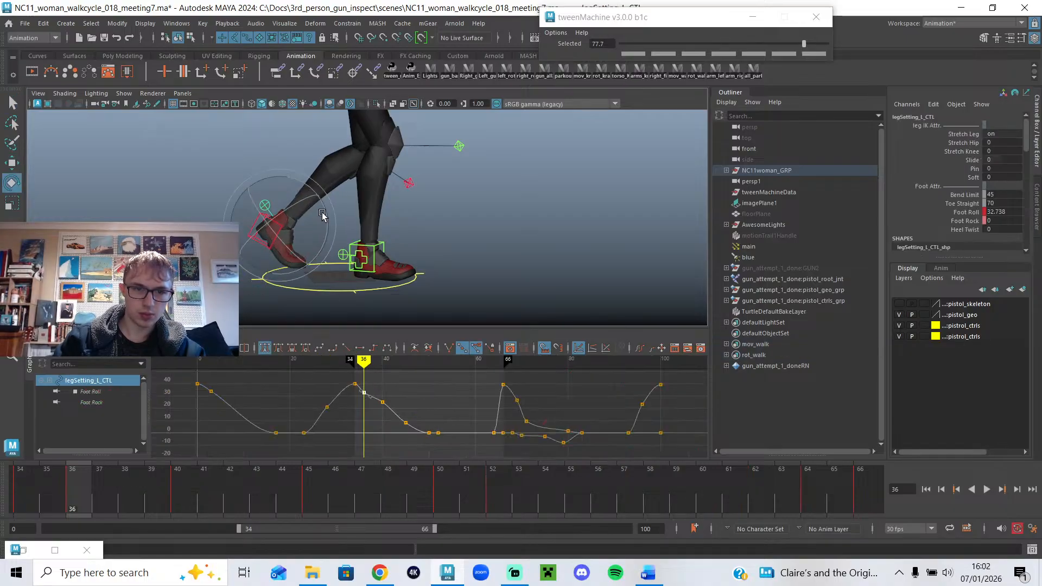
Rotate footIK_L_CTL to a Rotate X of about 41.8 at frame 36 and shift its frame 36 keys to frame 37.
click(363, 212)
click(314, 226)
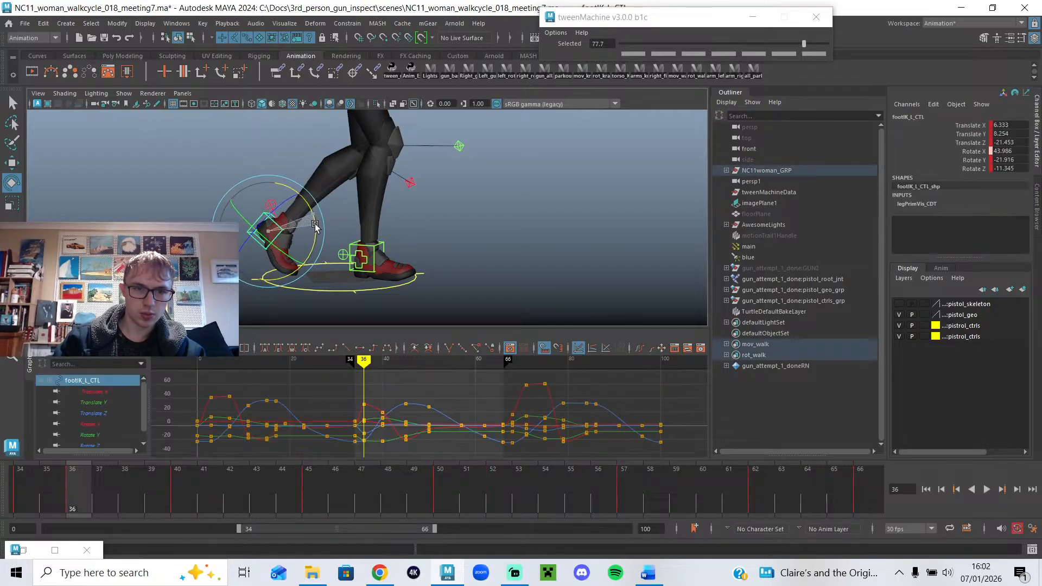
mouse_move(68, 483)
mouse_down()
mouse_move(11, 487)
mouse_move(83, 487)
mouse_up()
click(99, 492)
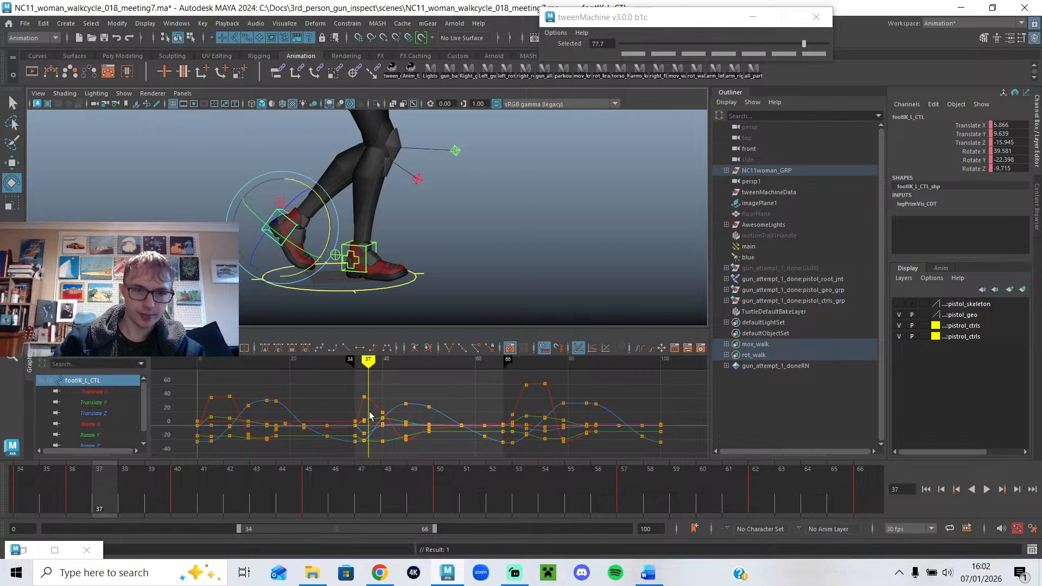
drag(364, 453, 362, 460)
shift+middle_drag(364, 424, 369, 421)
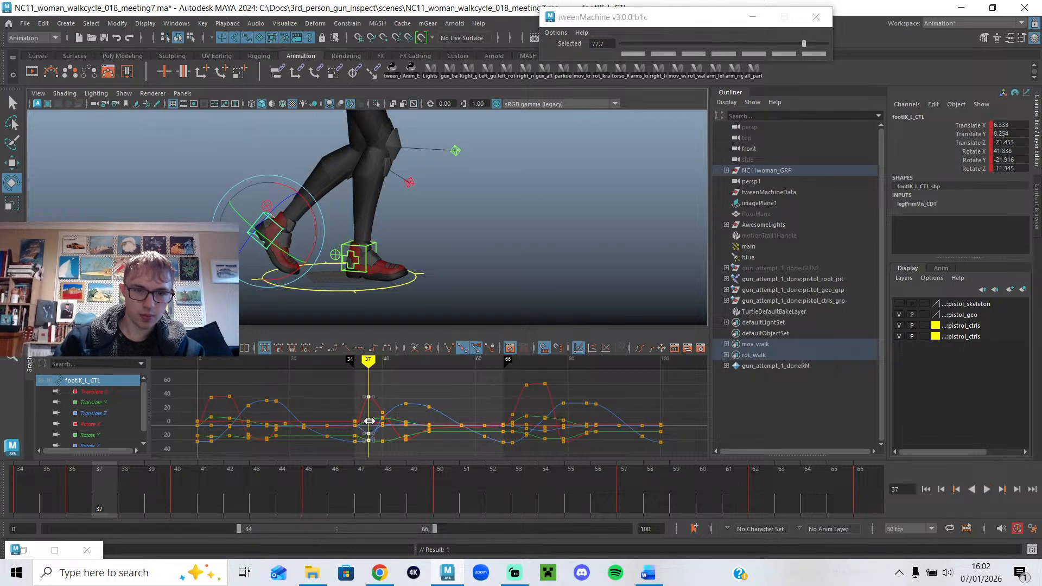
Shift footIK_L_CTL's frame 40 keys to frame 41 and play back the walk to check the step.
drag(65, 491, 12, 492)
click(987, 490)
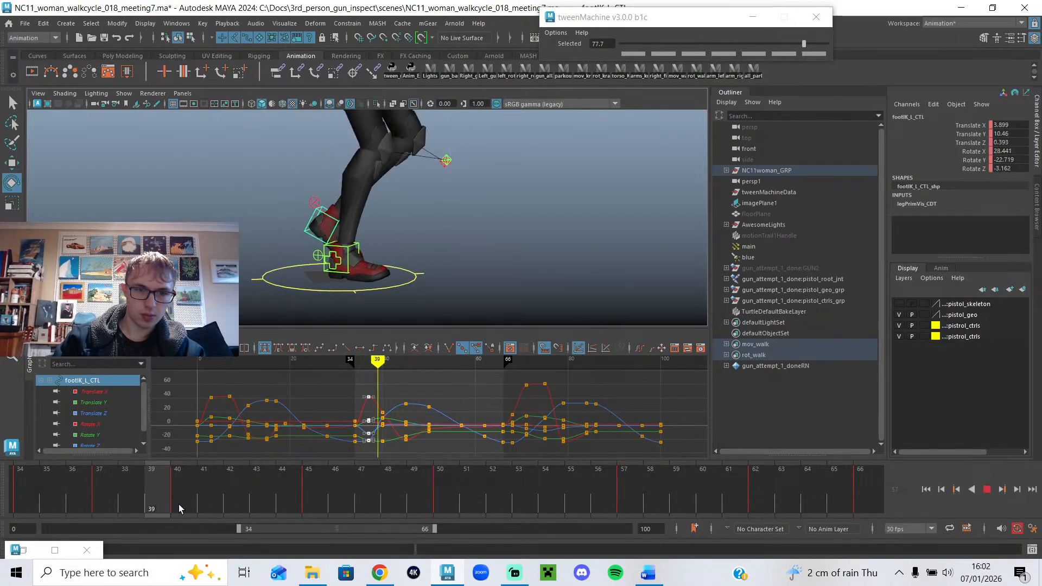
shift+drag(249, 491, 179, 491)
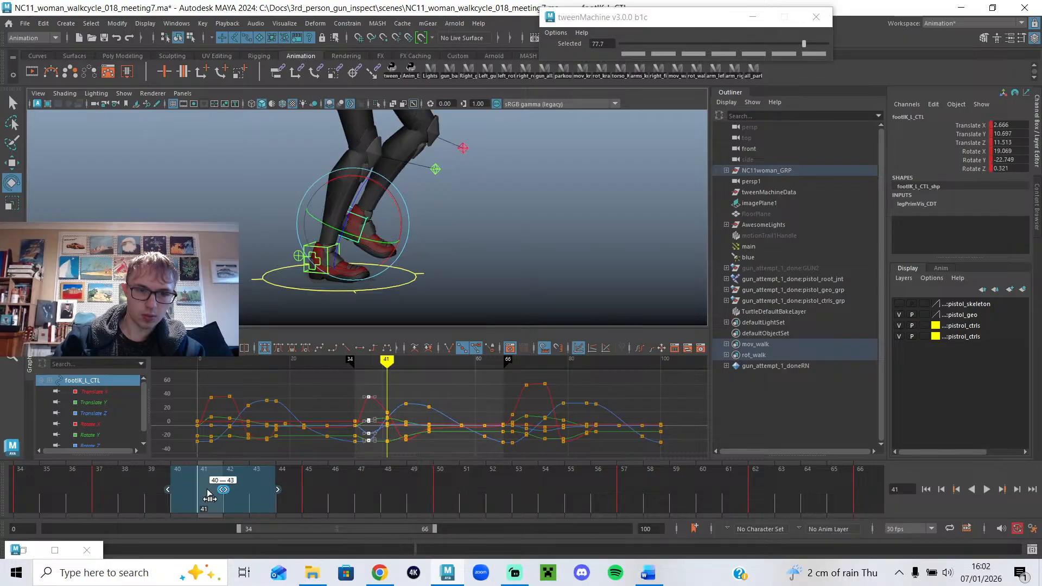
key(alt+v)
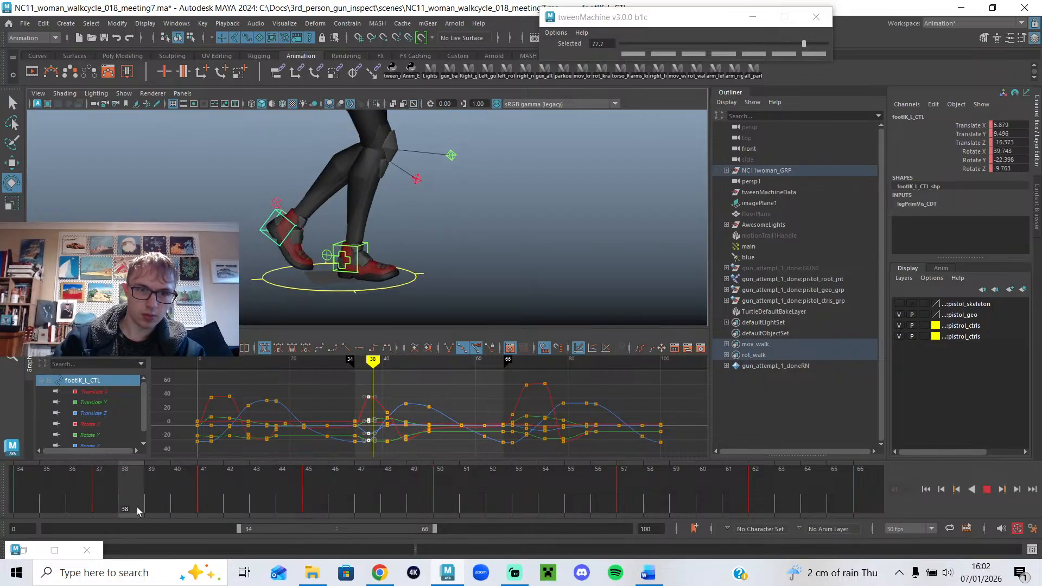
key(alt+v)
Select footIK_R_CTL, shift its Translate Z key from frame 40 to frame 41, and scrub through the following frames.
key(q)
click(339, 266)
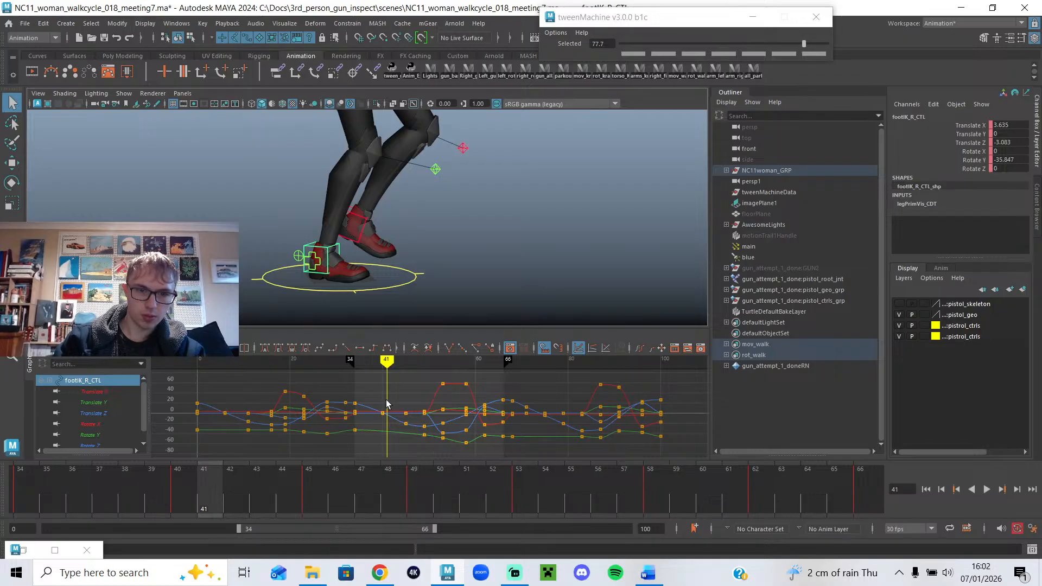
middle_drag(382, 415, 387, 412)
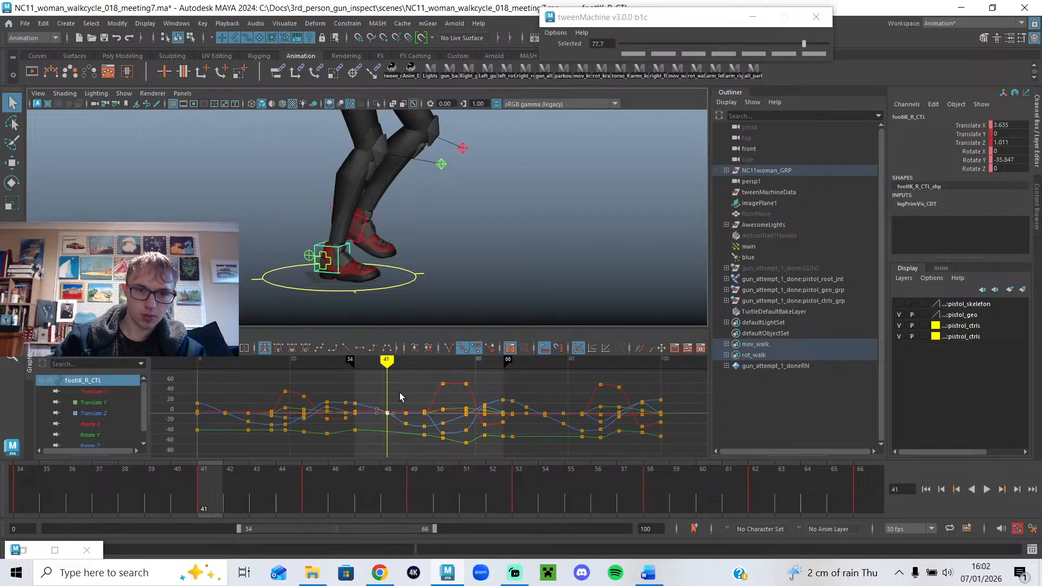
drag(201, 499, 327, 525)
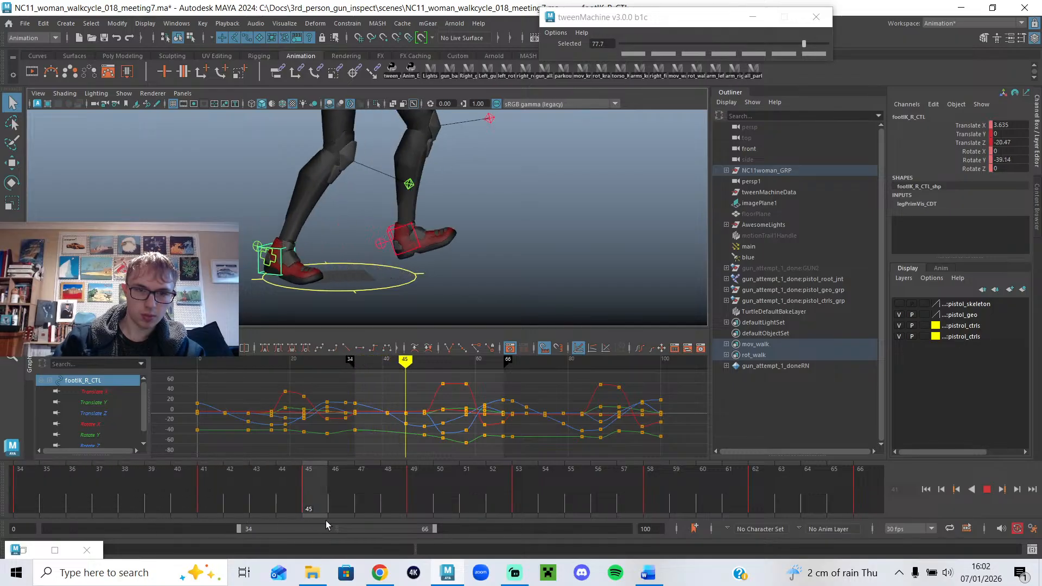
Move footIK_R_CTL forward around frame 41 and to a Translate Z of about 17.5 at frame 37.
key(w)
drag(323, 260, 335, 264)
drag(223, 480, 92, 497)
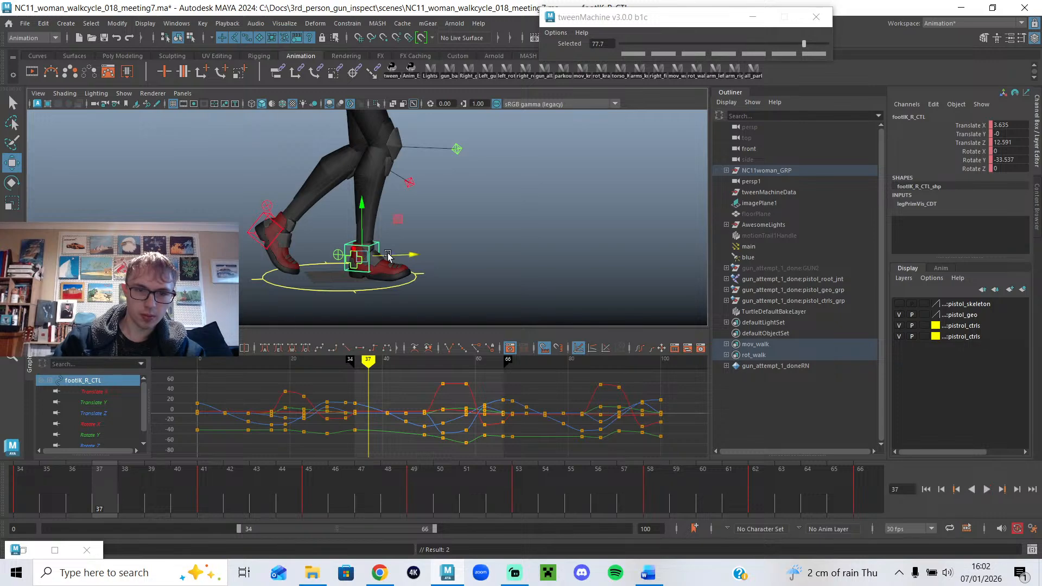
drag(395, 257, 400, 256)
mouse_move(165, 475)
mouse_down()
mouse_move(38, 493)
mouse_move(104, 493)
mouse_up()
drag(409, 260, 415, 259)
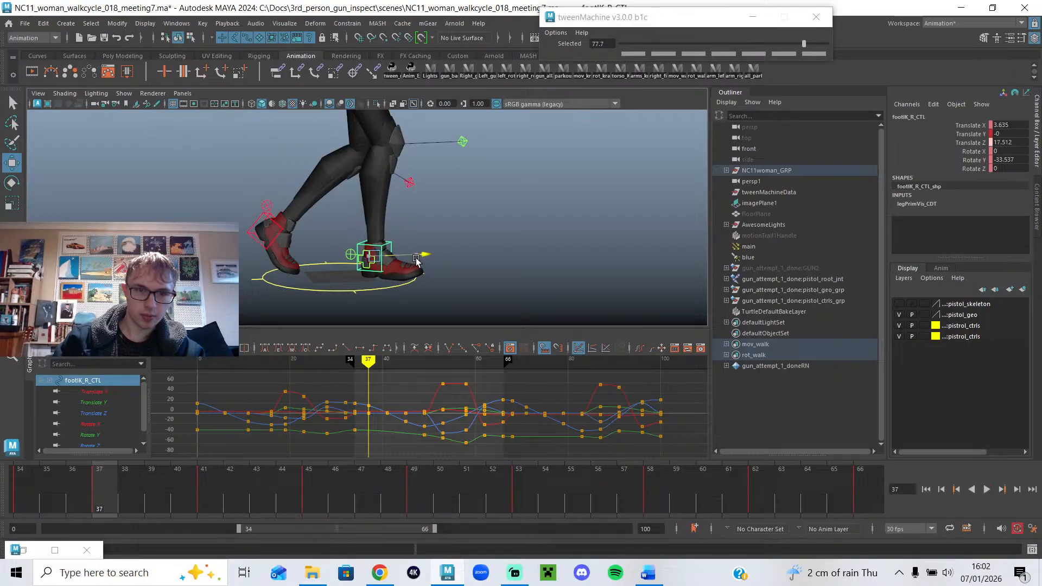
Examine the whole figure's opening steps between frame 0 and frame 20.
drag(308, 365, 197, 384)
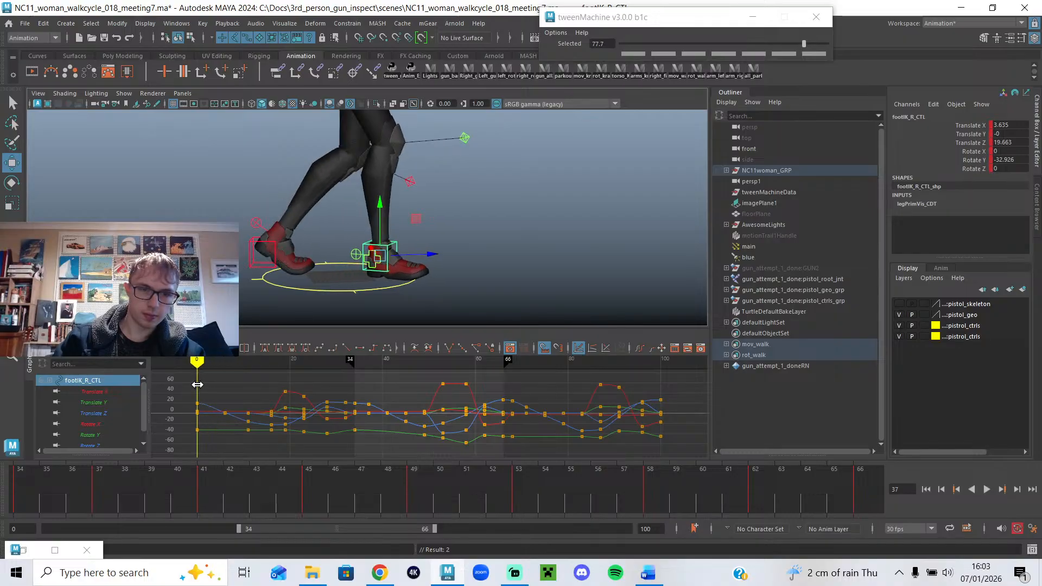
mouse_move(398, 182)
alt+middle_down()
mouse_move(401, 275)
mouse_move(401, 233)
alt+middle_up()
mouse_move(197, 363)
mouse_down()
mouse_move(210, 364)
mouse_move(202, 362)
mouse_up()
scroll(320, 209, down, 5)
alt+middle_drag(339, 221, 324, 301)
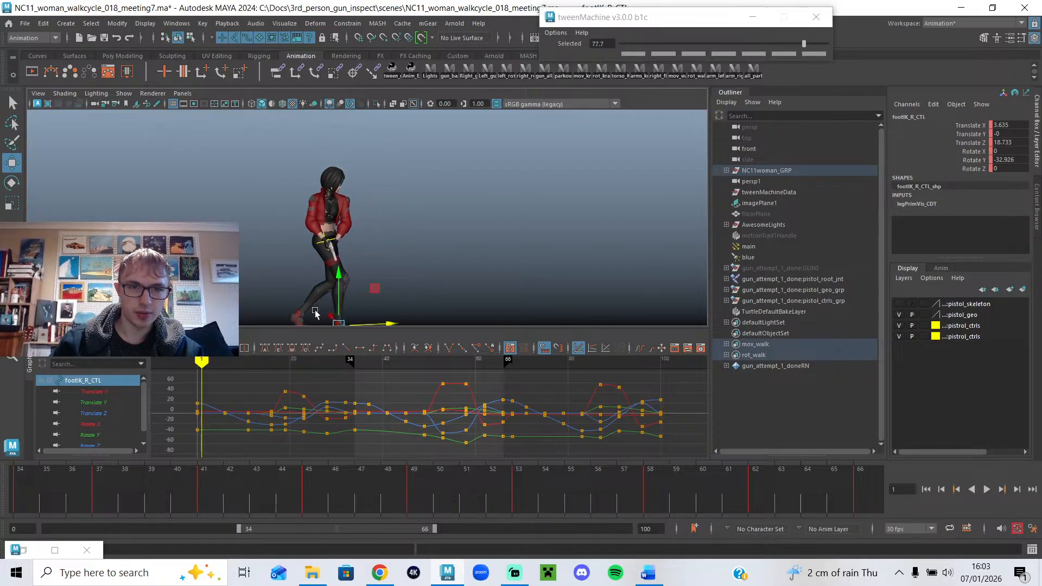
drag(201, 363, 198, 364)
key(alt+v)
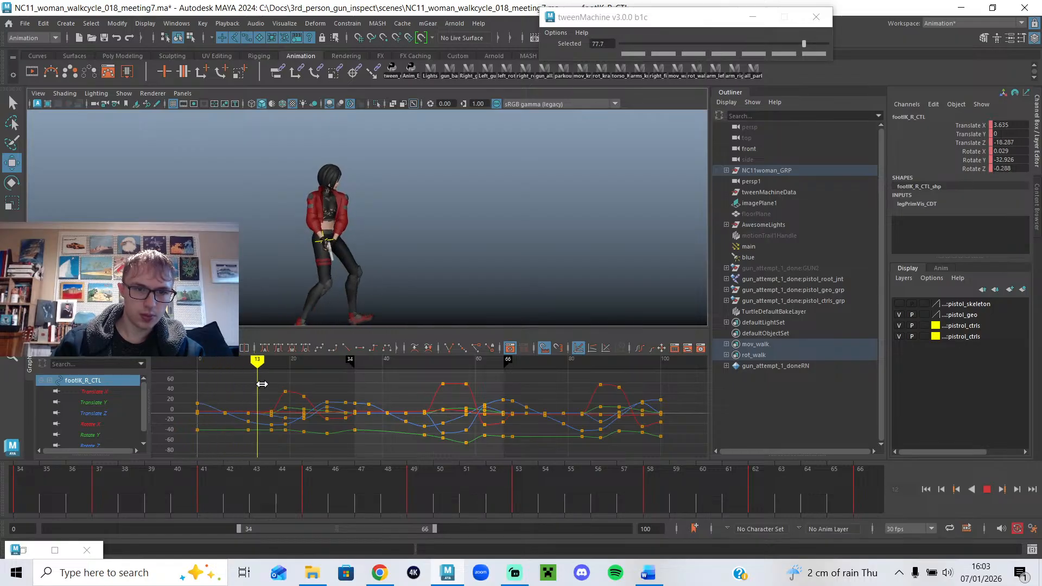
mouse_move(282, 391)
mouse_down()
mouse_move(274, 391)
mouse_move(289, 391)
mouse_up()
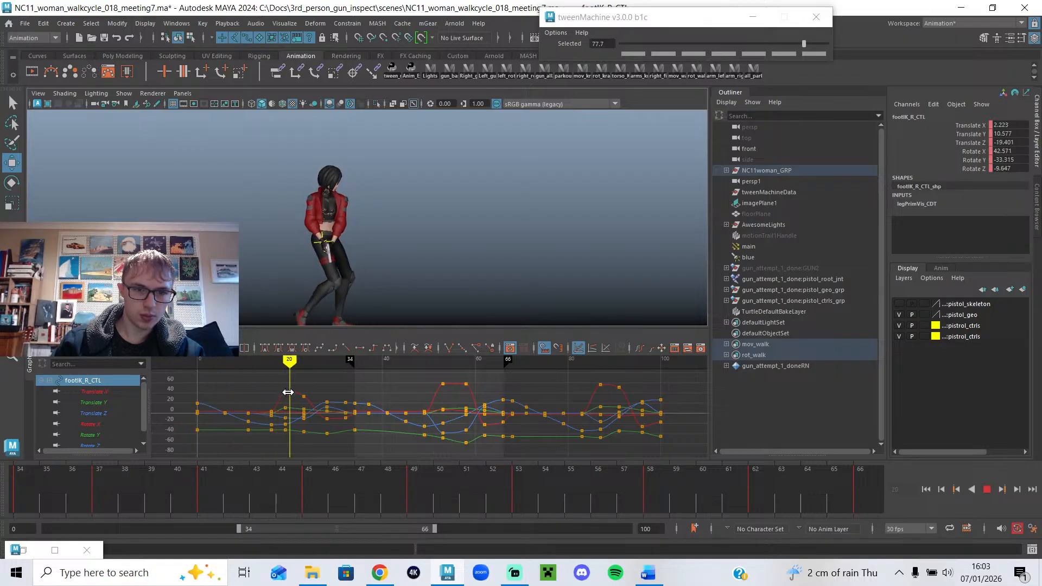
At frame 16, move footIK_R_CTL back to a Translate Z of about -30.4.
alt+middle_drag(352, 256, 366, 216)
scroll(351, 271, up, 4)
drag(289, 373, 271, 373)
click(259, 292)
click(276, 286)
scroll(262, 279, up, 1)
alt+middle_drag(265, 272, 295, 231)
mouse_move(272, 362)
mouse_down()
mouse_move(288, 363)
mouse_move(271, 363)
mouse_up()
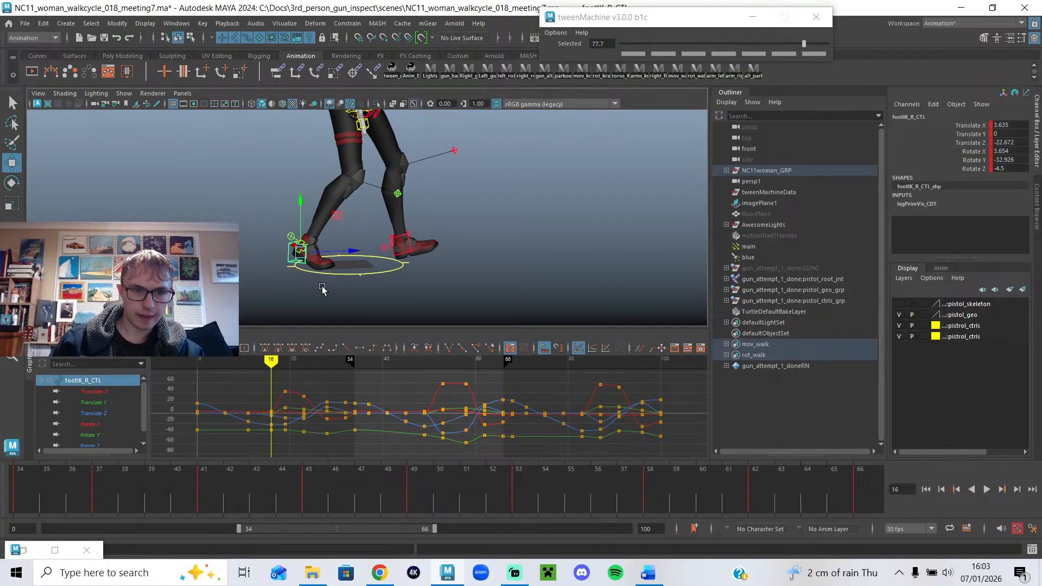
key(alt+v)
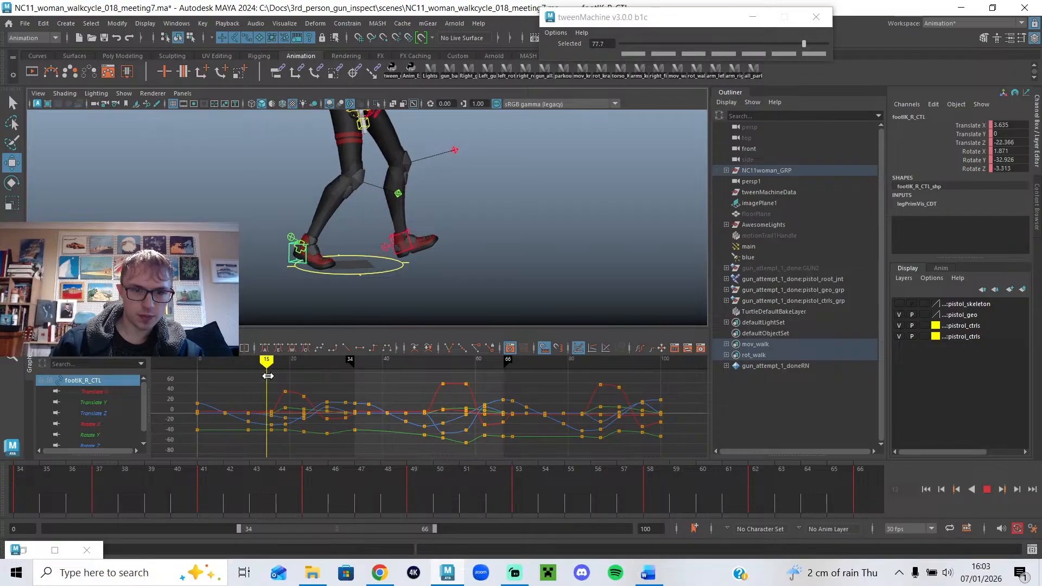
drag(330, 253, 334, 293)
alt+drag(352, 258, 317, 249)
alt+middle_drag(317, 249, 313, 230)
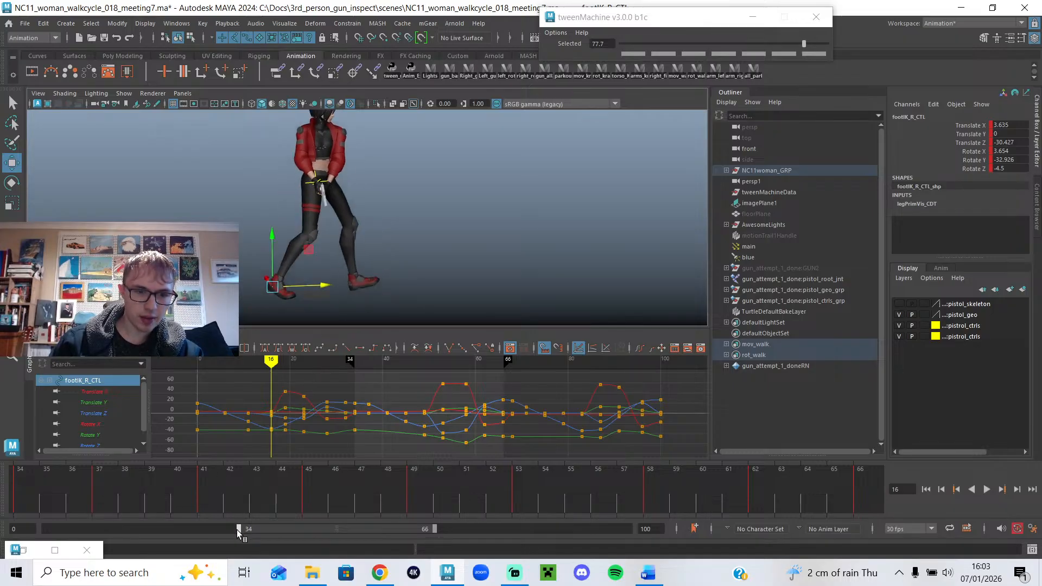
Extend the playback range to start at frame 0 and play back the animation through frame 66.
drag(237, 530, 159, 507)
drag(329, 276, 319, 287)
key(alt+v)
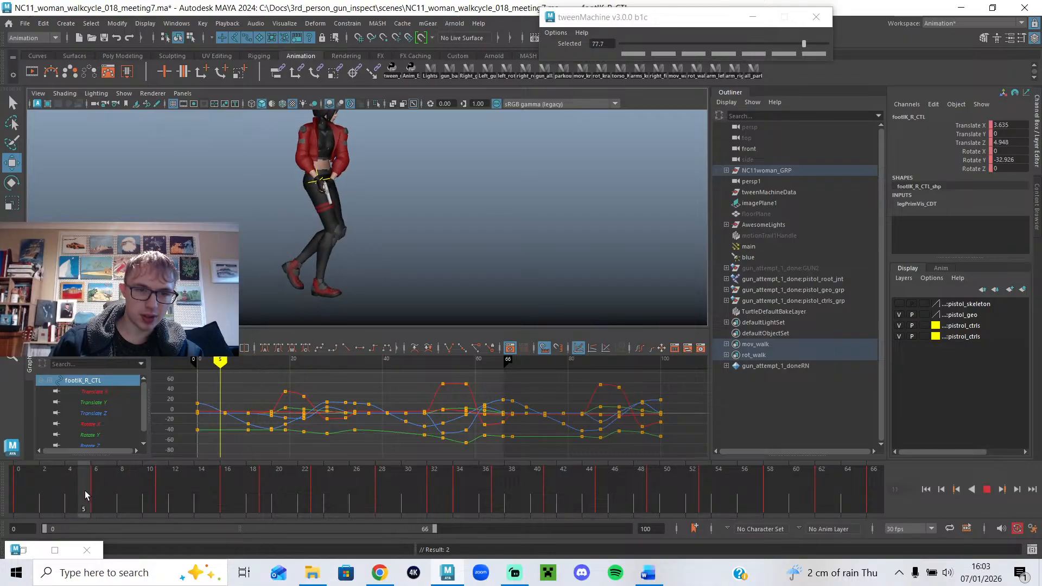
drag(168, 494, 16, 493)
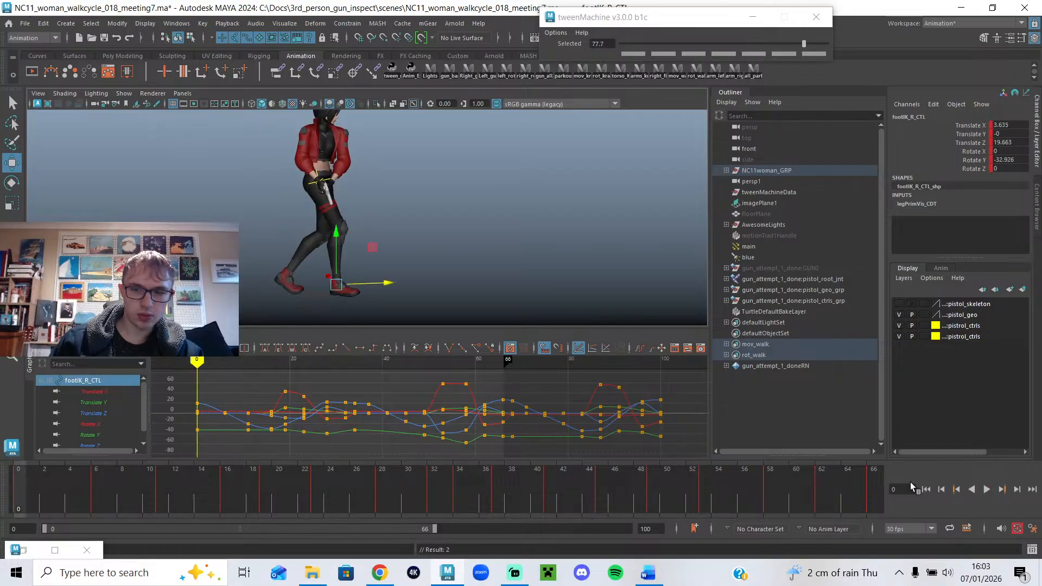
click(988, 490)
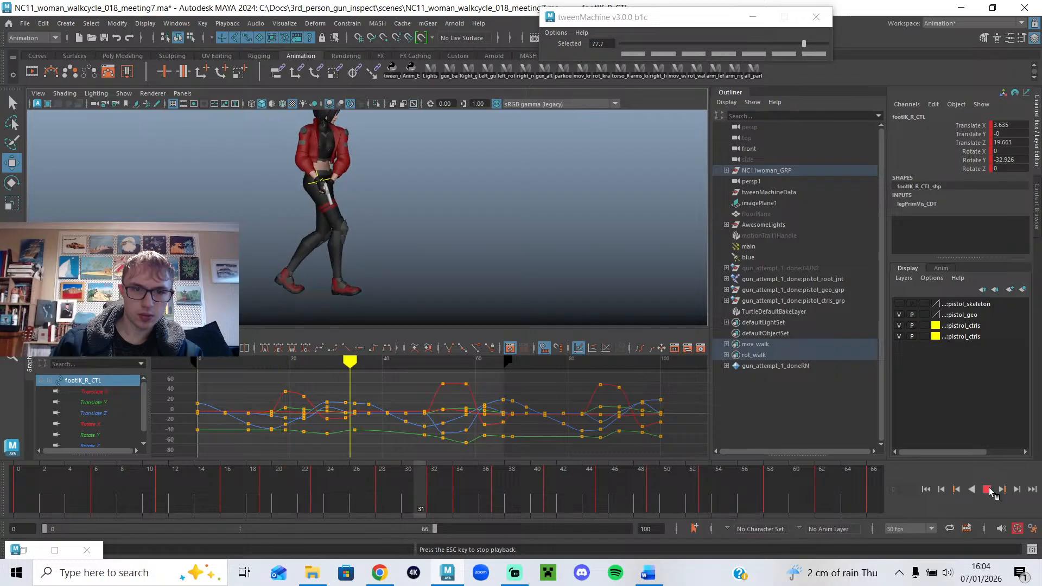
click(988, 490)
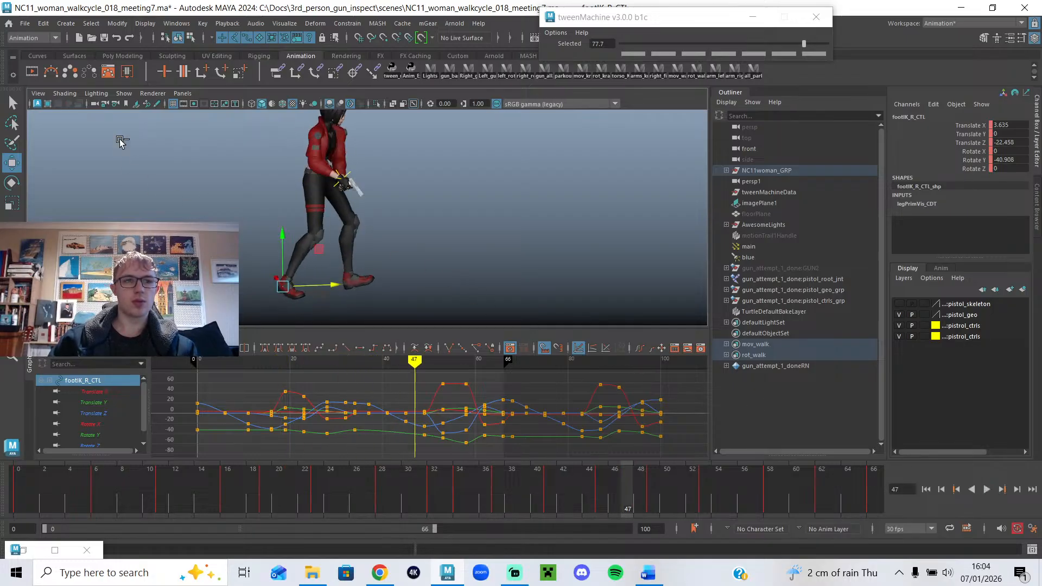
Save the scene as a new version named NC11_woman_walkcycle_019b_meeting7.ma.
click(25, 24)
click(44, 80)
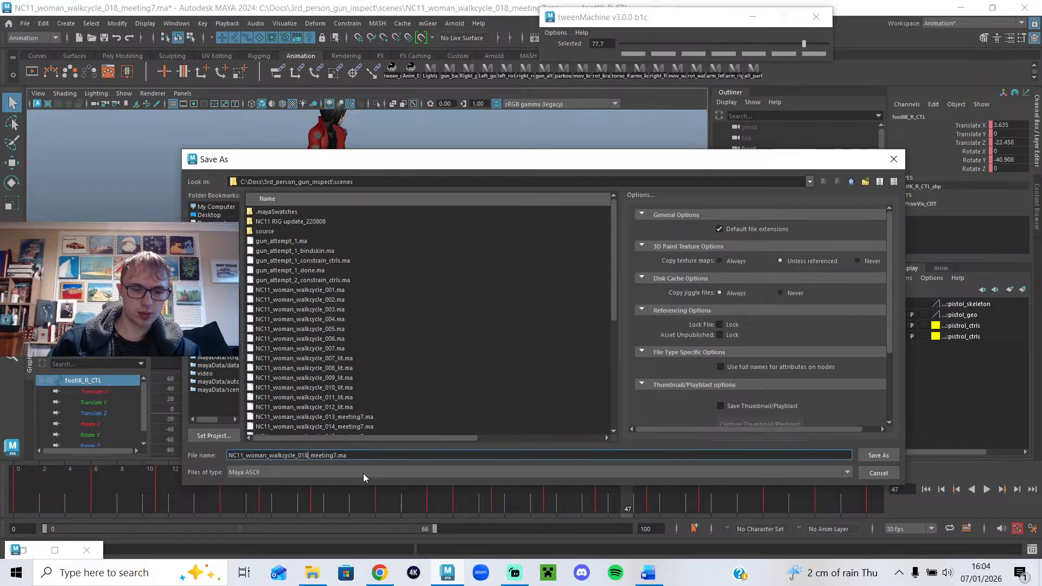
key(BackSpace)
text(9b)
click(878, 455)
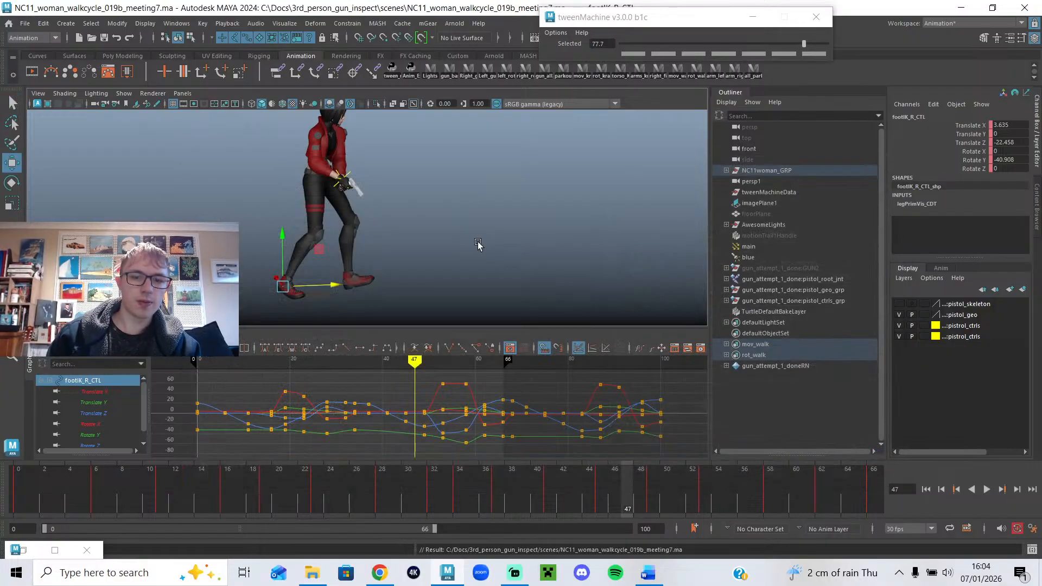
Undo the recent footIK_R_CTL moves and the playback range change, and replay frames 34 to 66.
key(ctrl+z)
key(ctrl+z)
key(ctrl+z)
key(ctrl+z)
key(ctrl+z)
key(ctrl+z)
key(ctrl+z)
key(ctrl+z)
key(ctrl+z)
key(ctrl+z)
key(ctrl+z)
key(ctrl+z)
key(ctrl+z)
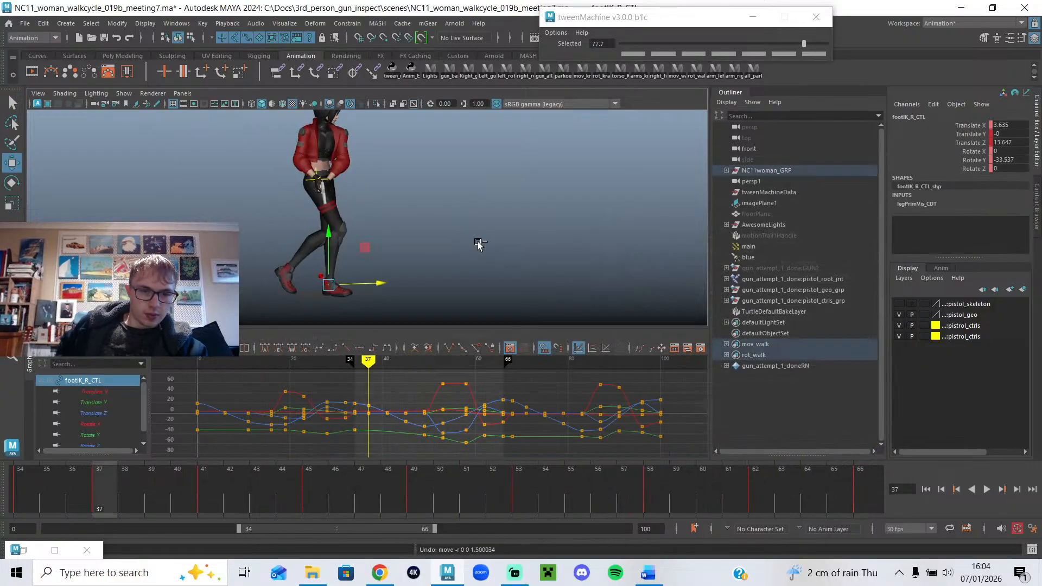
key(ctrl+z)
key(ctrl+z)
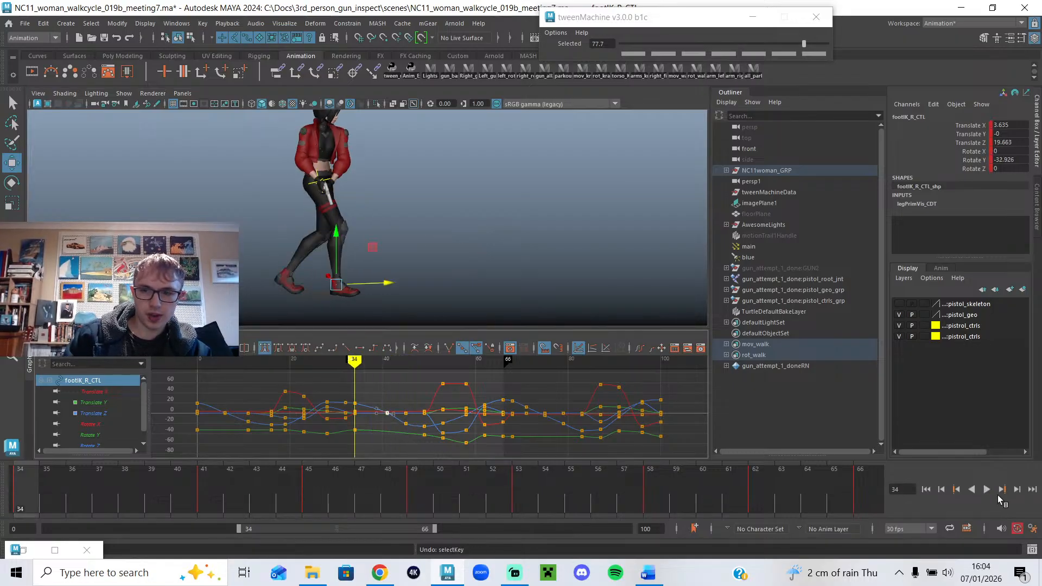
click(987, 489)
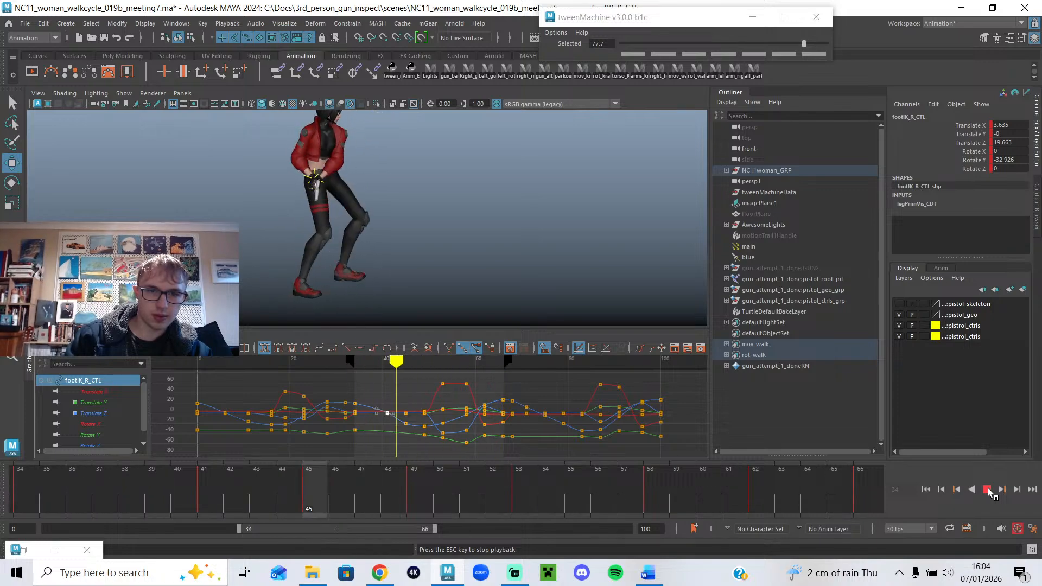
click(988, 488)
Undo the one-frame key shifts on footIK_R_CTL and footIK_L_CTL, and replay the walk from frame 34.
key(ctrl+z)
key(ctrl+z)
key(ctrl+z)
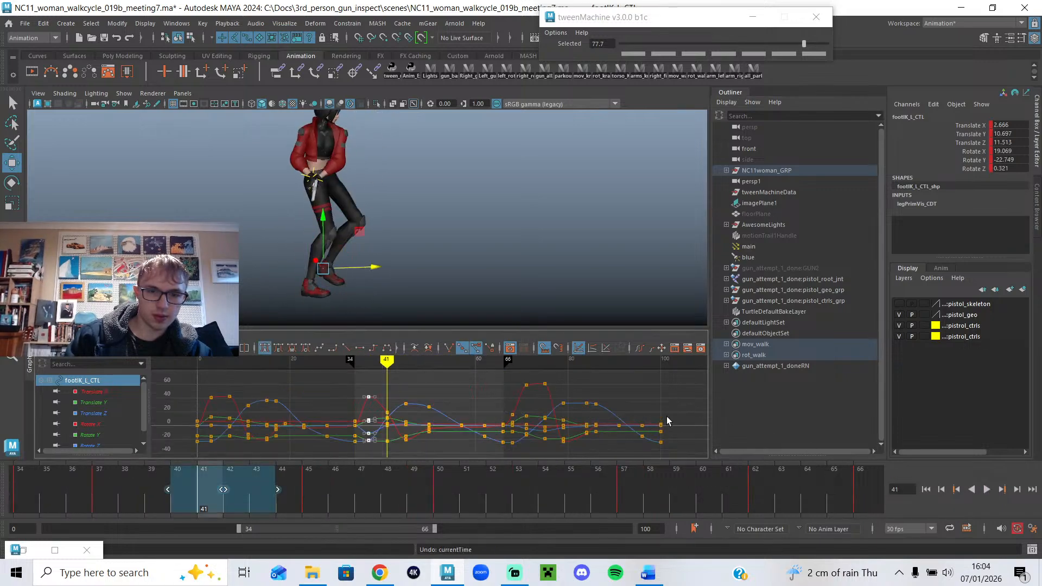
key(ctrl+z)
key(ctrl+z)
key(ctrl+z)
key(ctrl+z)
key(ctrl+z)
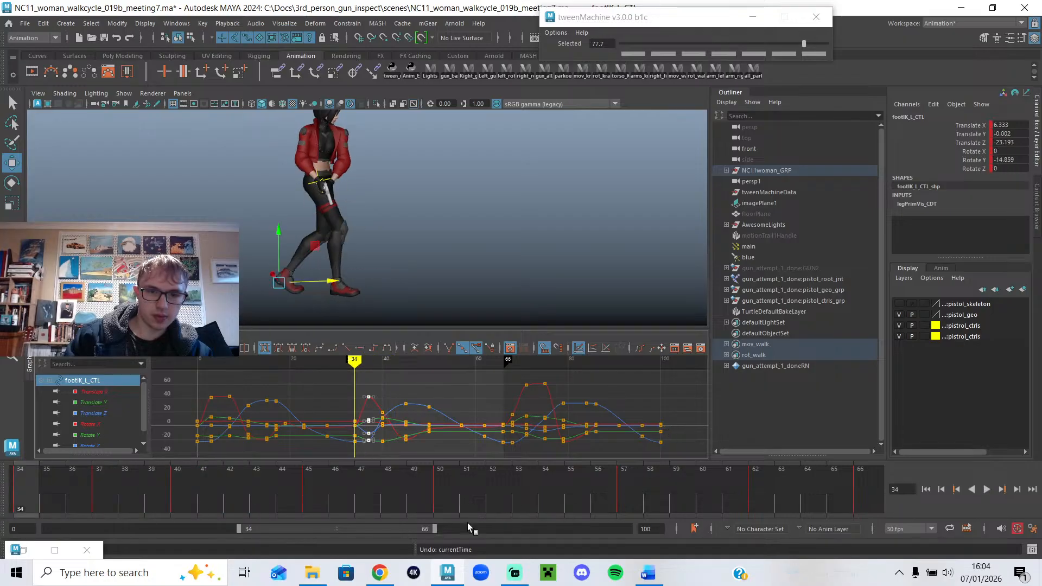
click(987, 489)
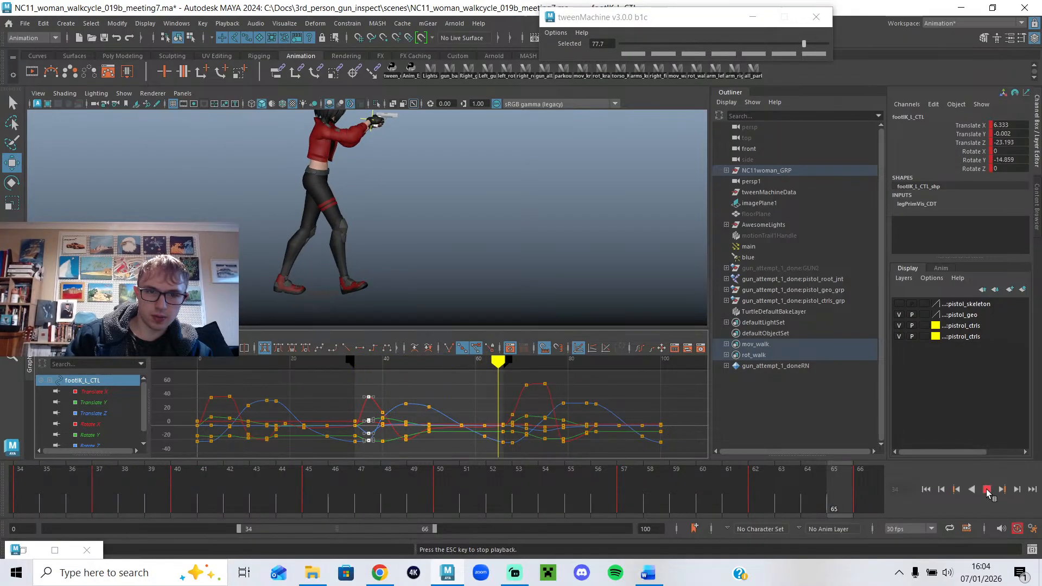
click(987, 489)
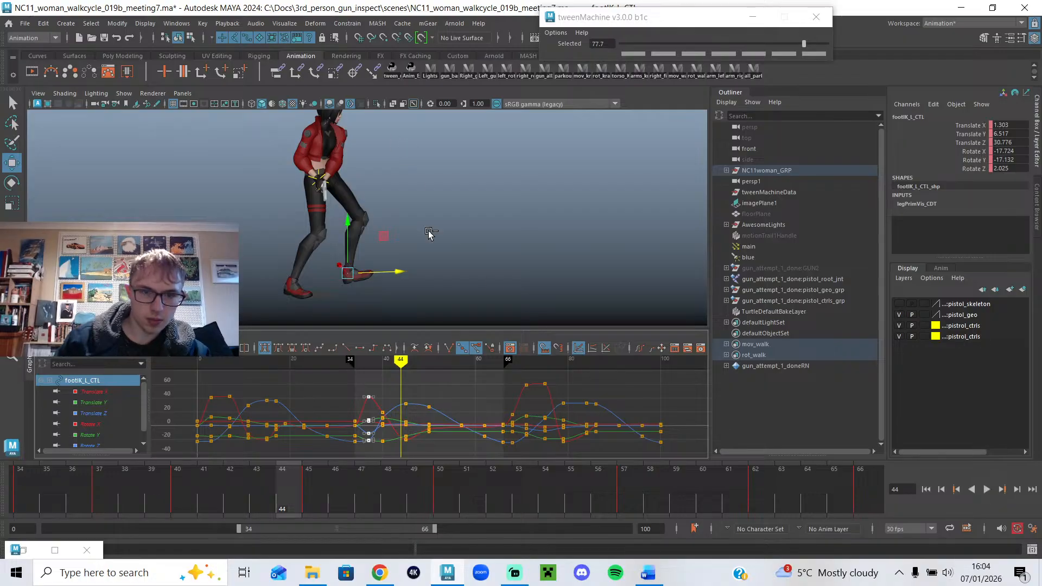
At frame 40, move footIK_L_CTL back to a Translate Z of about 6.5.
alt+right_drag(419, 212, 435, 256)
click(358, 304)
click(348, 305)
alt+right_drag(349, 307, 406, 310)
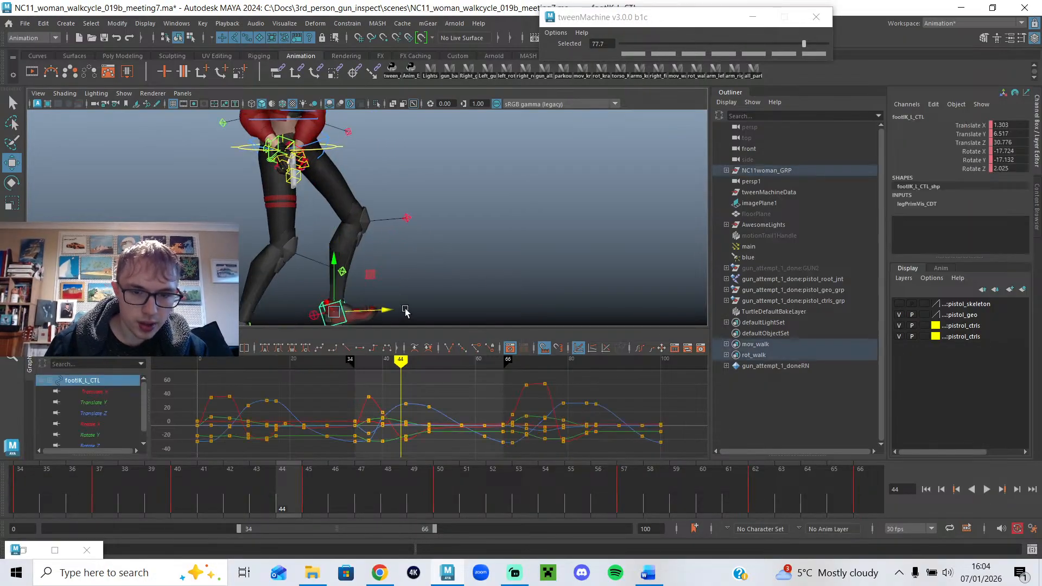
key(alt+v)
drag(96, 467, 178, 479)
alt+middle_drag(327, 289, 337, 256)
click(328, 253)
click(303, 247)
drag(330, 248, 325, 247)
Move footIK_L_CTL slightly back at frame 45 and slightly forward at frame 50.
drag(194, 494, 309, 491)
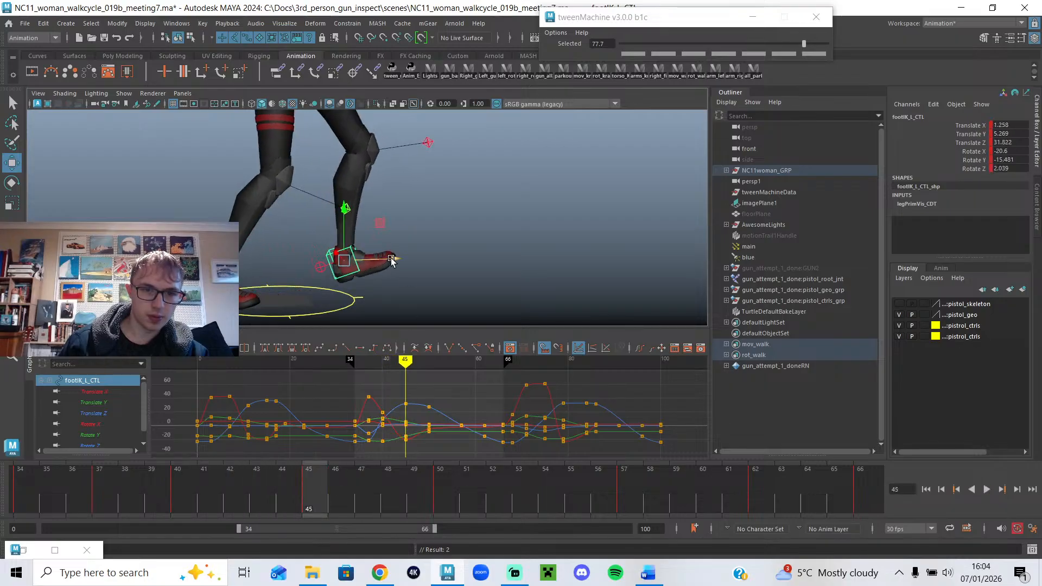
drag(393, 260, 383, 260)
mouse_move(342, 495)
mouse_down()
mouse_move(423, 505)
mouse_move(438, 473)
mouse_up()
drag(375, 275, 383, 278)
Inspect footIK_L_CTL's Translate Z curve on its own and play back the walk with the range starting at frame 0.
drag(336, 506, 189, 507)
click(93, 414)
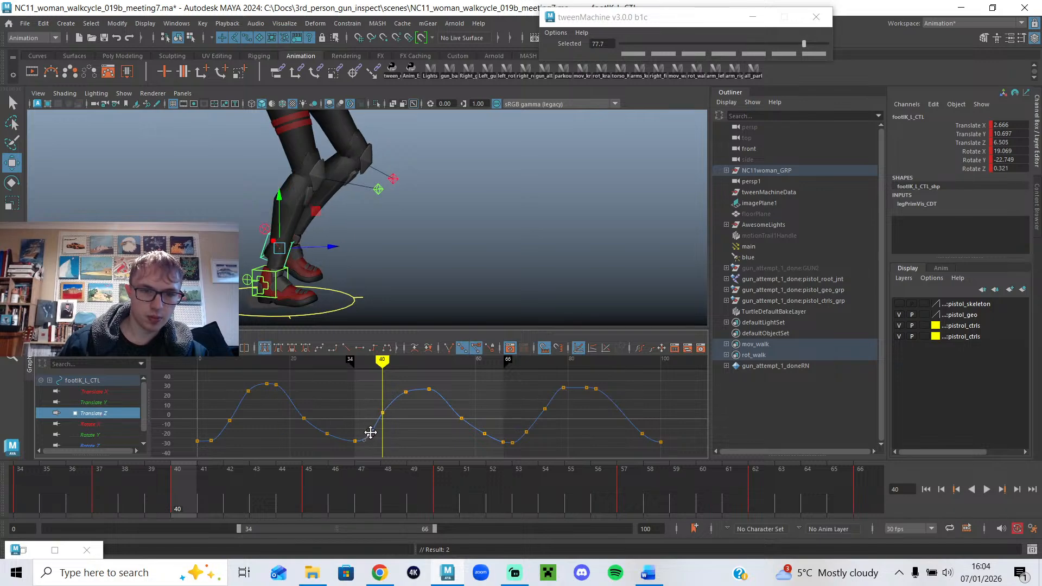
drag(221, 501, 20, 499)
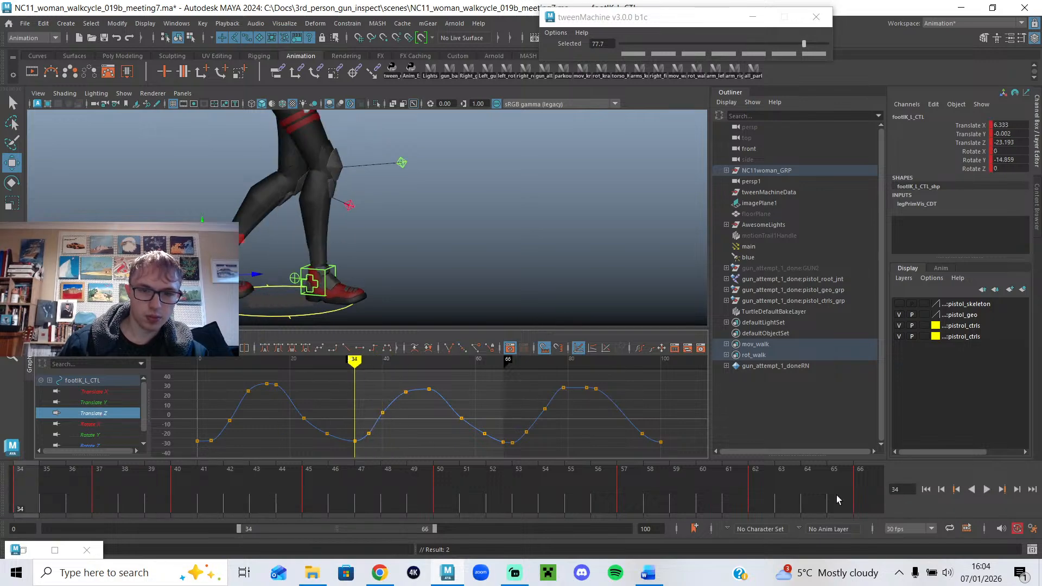
click(985, 490)
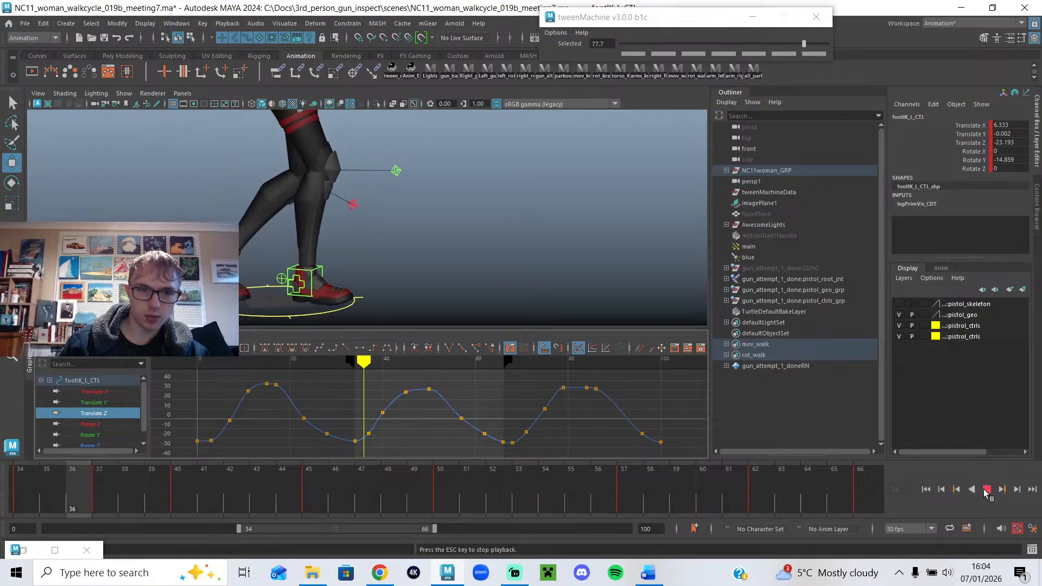
scroll(509, 277, down, 5)
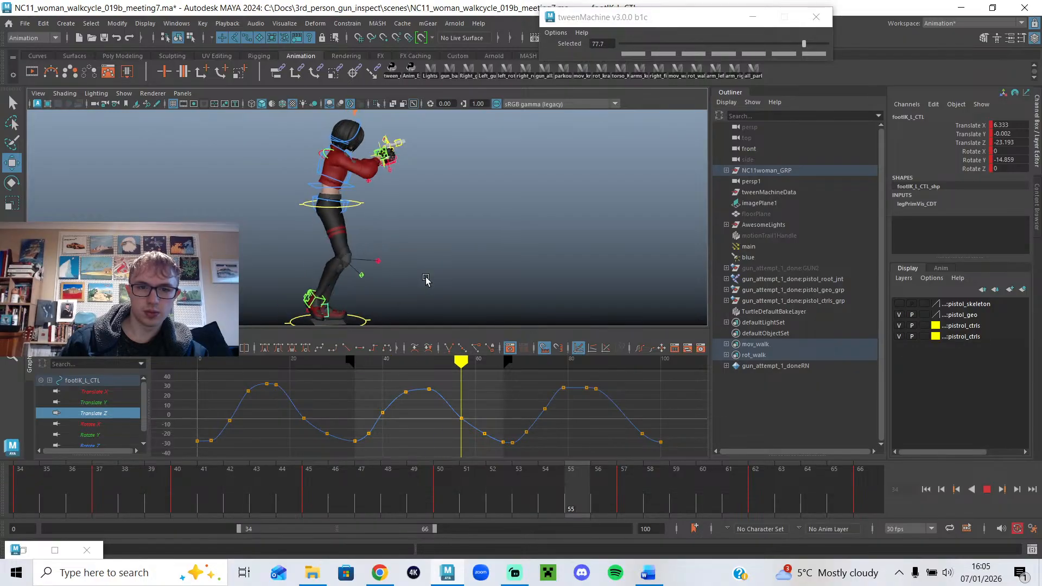
drag(239, 529, 44, 529)
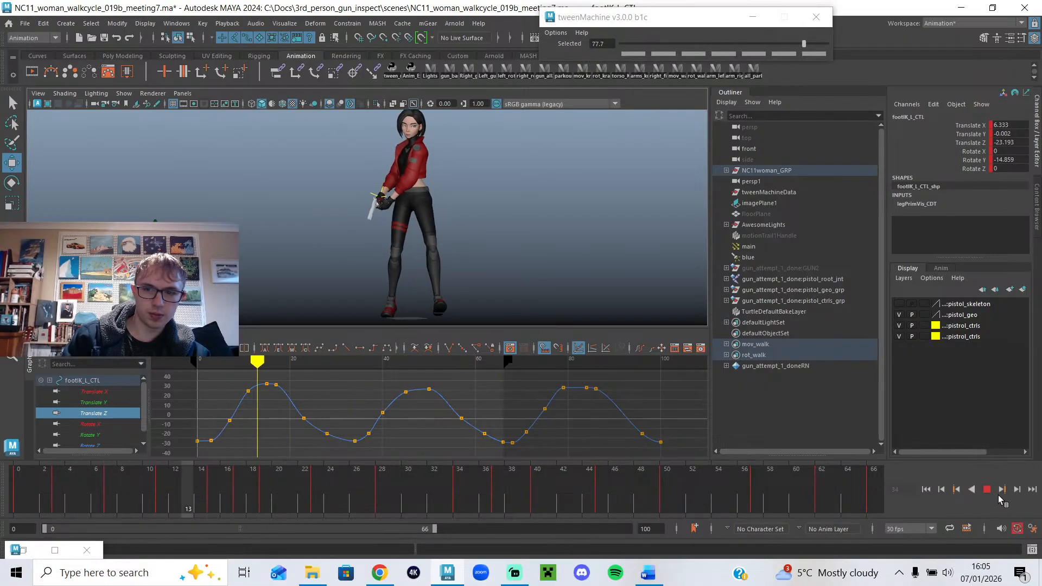
Examine footIK_L_CTL's landing pose between frames 45 and 50 from the side, and review the full walk in playback.
click(987, 489)
drag(353, 363, 496, 284)
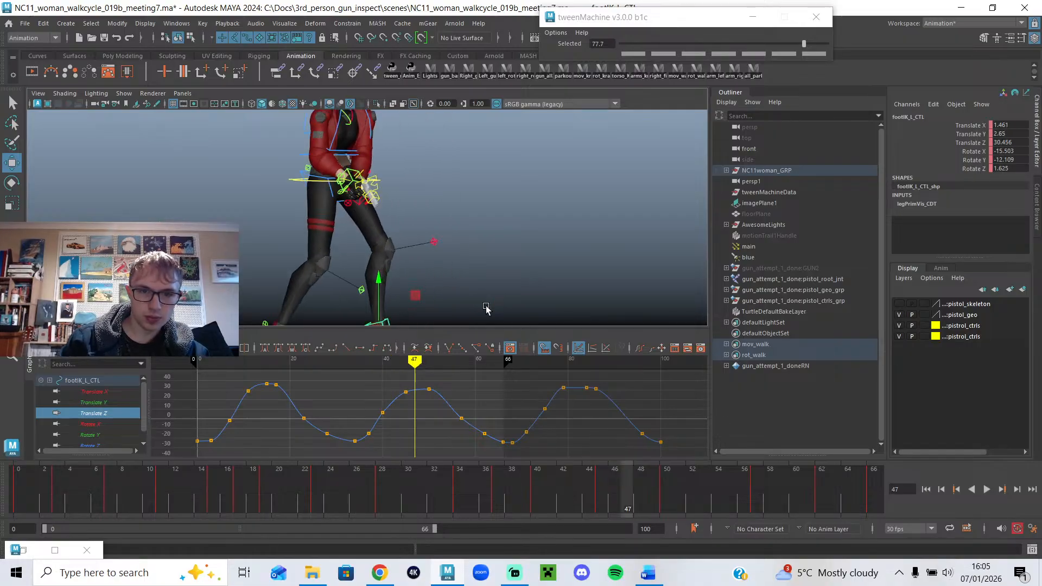
alt+middle_drag(486, 308, 542, 259)
click(419, 266)
click(416, 262)
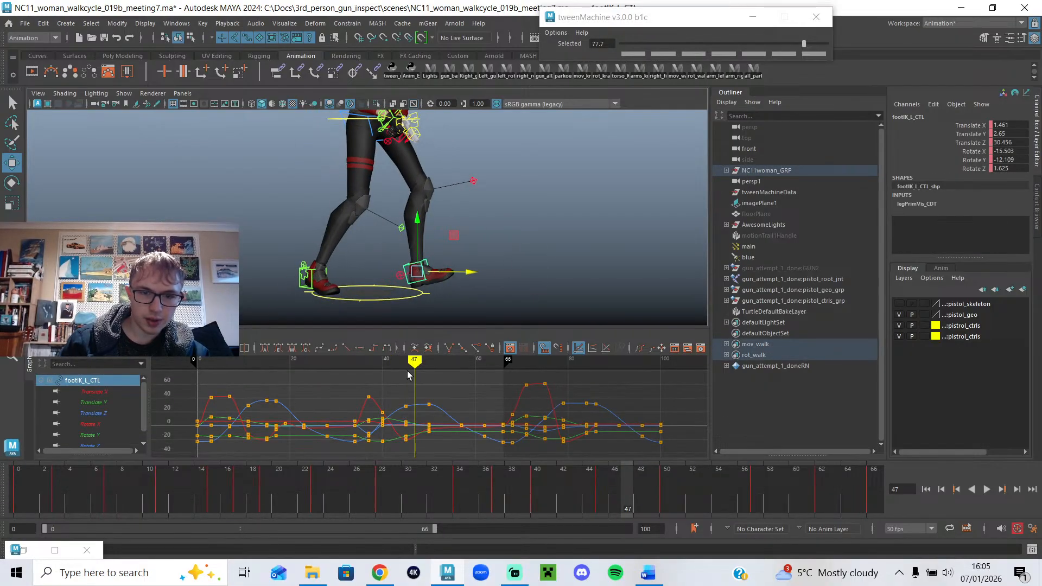
drag(405, 363, 406, 367)
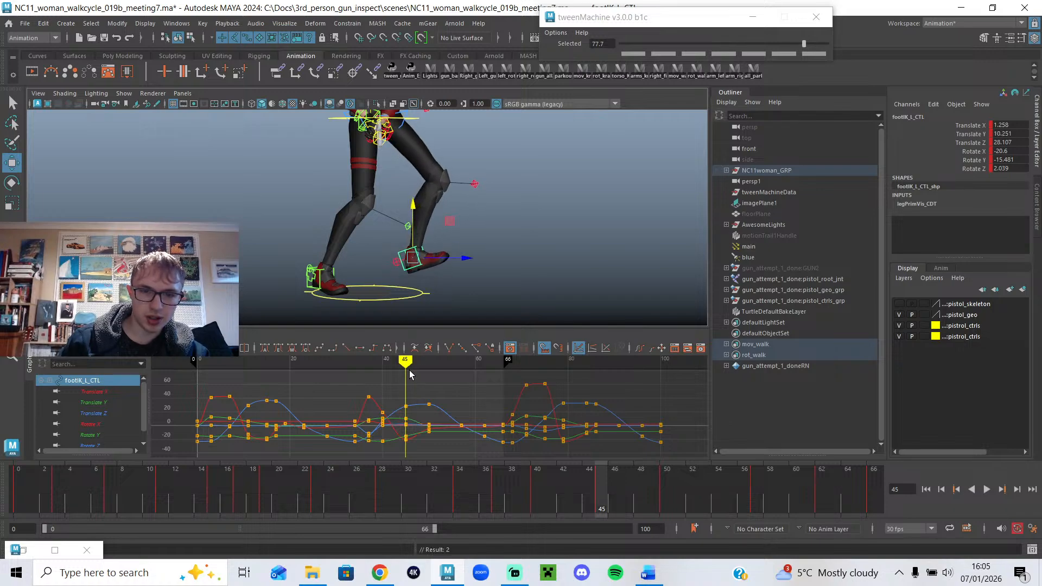
key(alt+period)
key(alt+period)
key(alt+period)
key(alt+period)
key(alt+period)
click(986, 489)
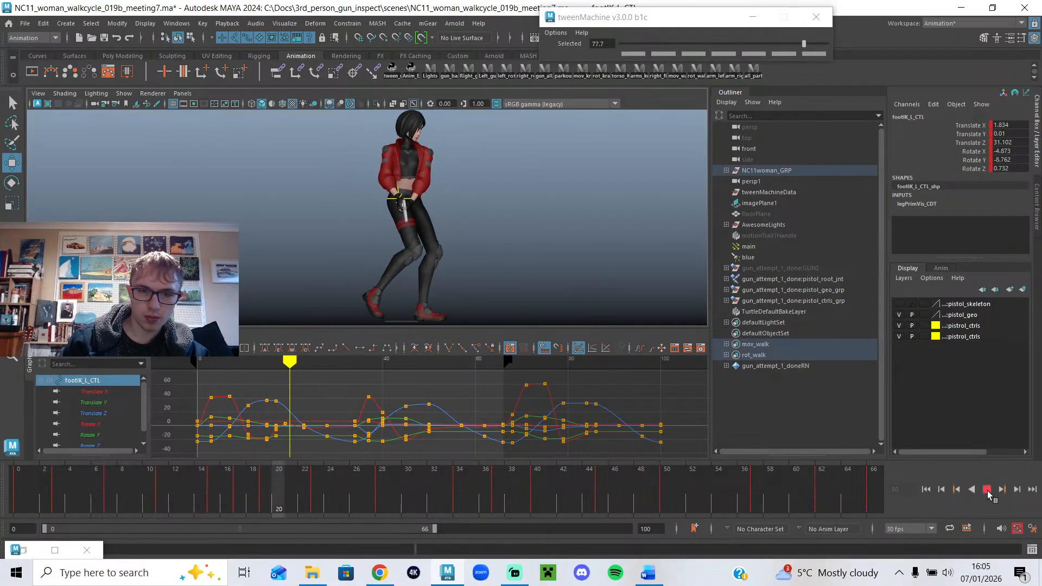
key(Escape)
Unhide floorPlane so the feet can be judged against the ground at frame 48.
drag(556, 507, 641, 509)
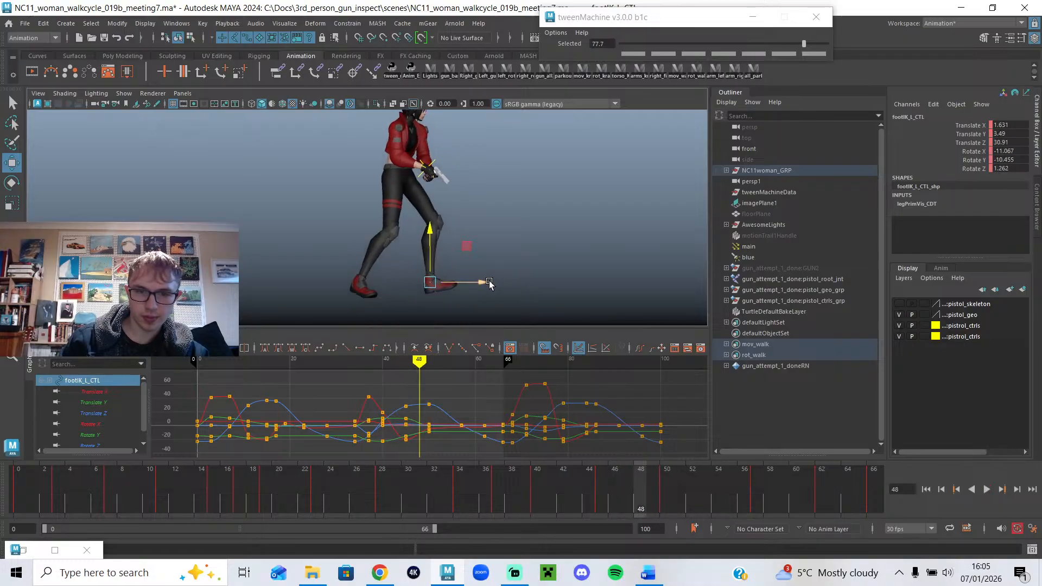
scroll(487, 284, up, 2)
click(777, 236)
key(h)
click(773, 213)
key(h)
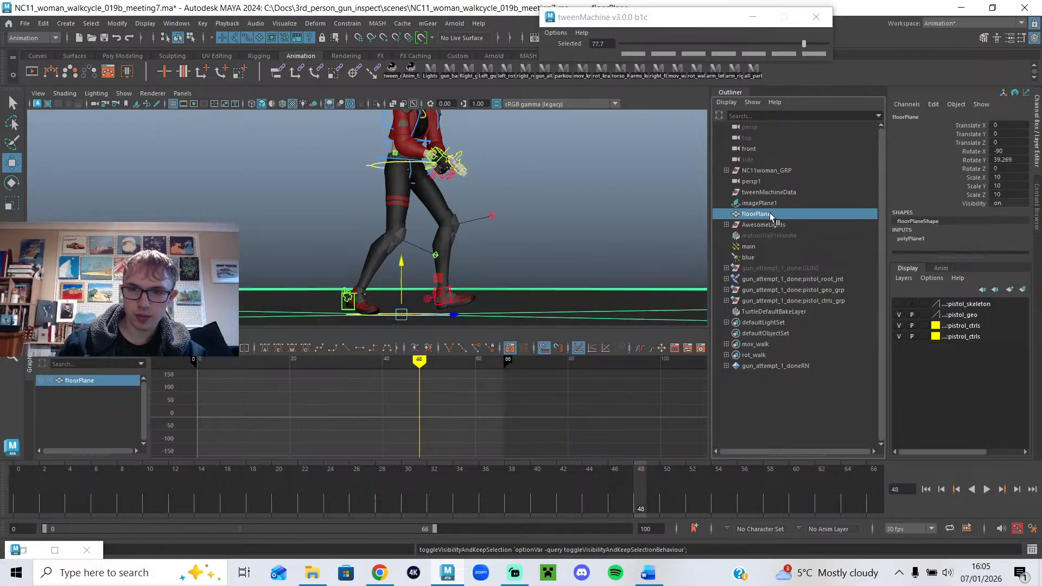
click(597, 255)
At frame 48, move footIK_L_CTL forward to a Translate Z of about 37.7.
click(447, 295)
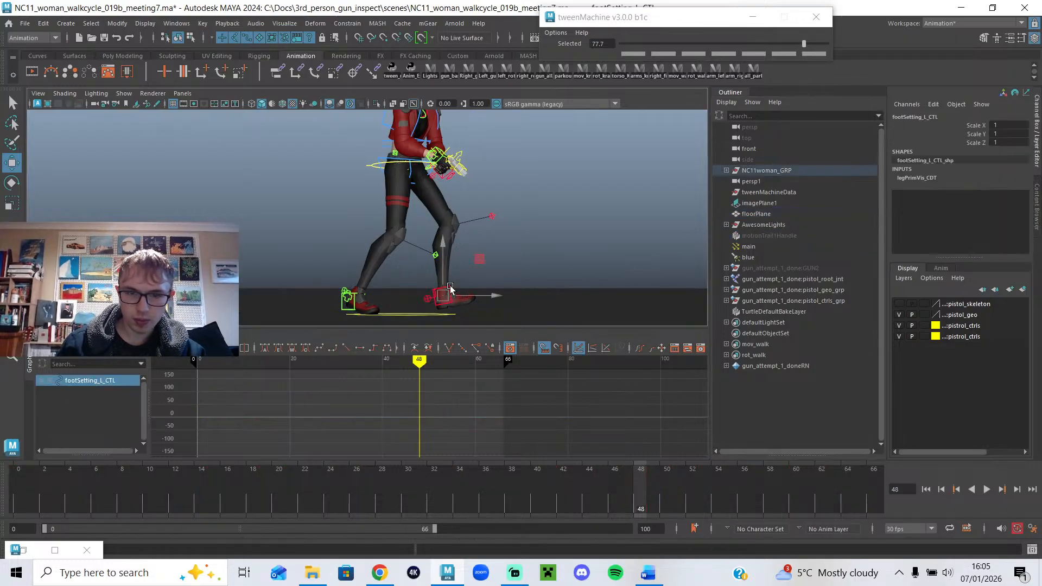
click(450, 288)
key(f)
alt+middle_drag(477, 320, 470, 290)
key(alt+b)
key(alt+b)
key(alt+b)
key(alt+b)
drag(472, 259, 481, 262)
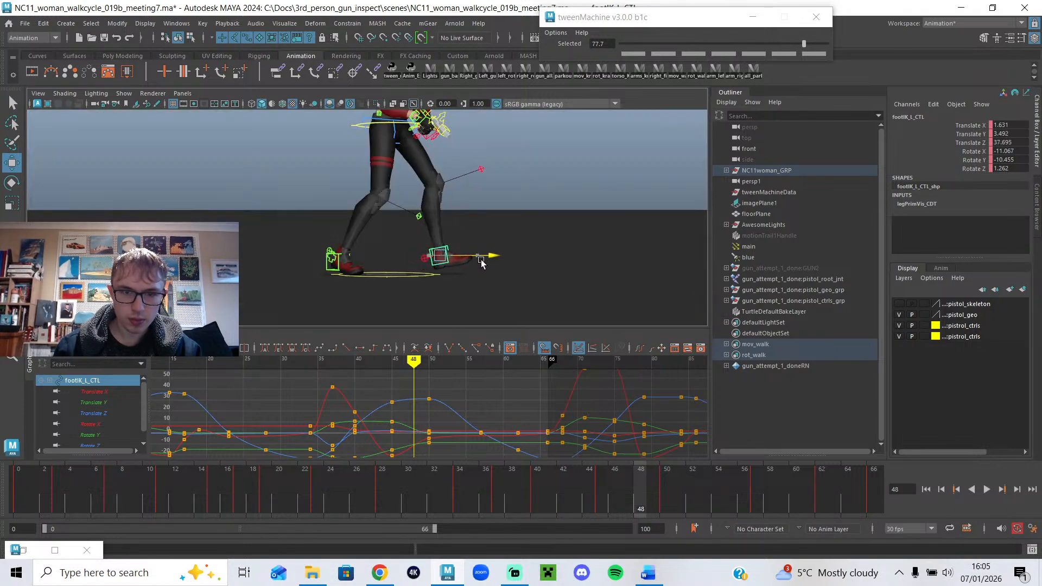
Move footIK_L_CTL forward to a Translate Z of about 34.2 at frame 45 and about 34.5 at frame 50.
drag(415, 373, 389, 371)
drag(463, 249, 480, 250)
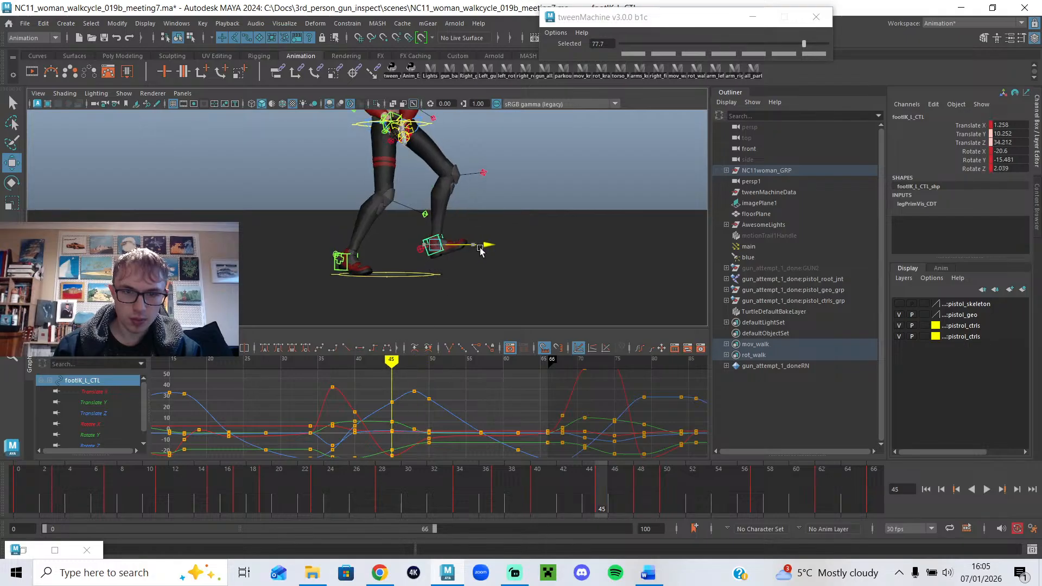
click(430, 365)
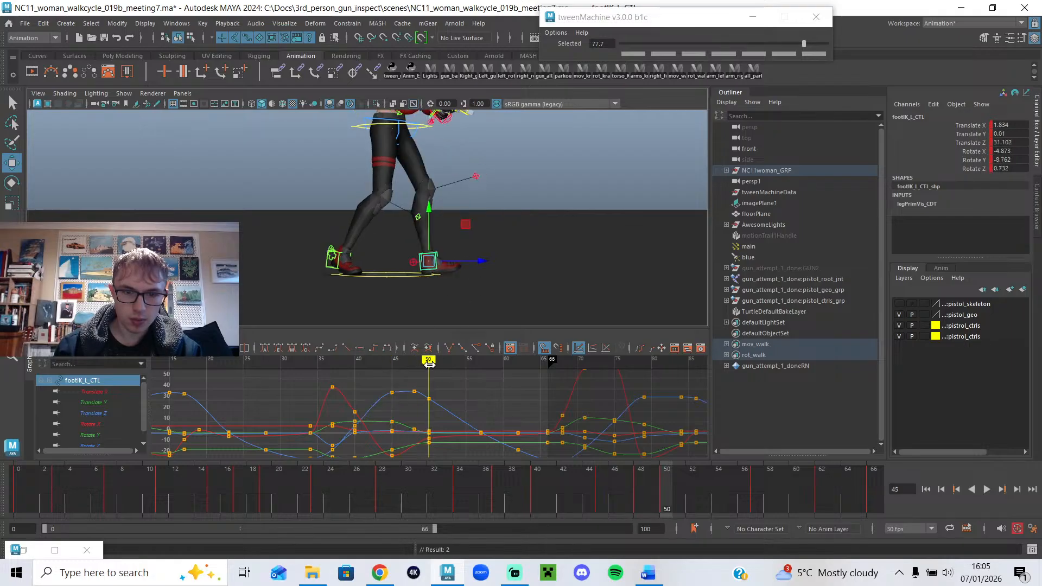
click(472, 263)
click(439, 258)
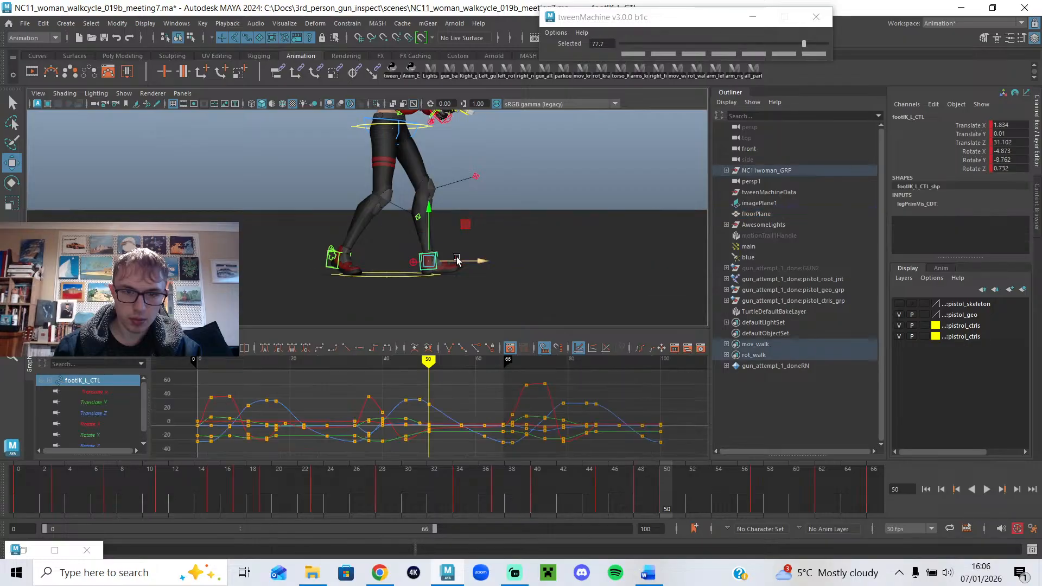
mouse_move(417, 371)
mouse_down()
mouse_move(447, 373)
mouse_move(417, 373)
mouse_move(427, 373)
mouse_up()
scroll(463, 217, up, 3)
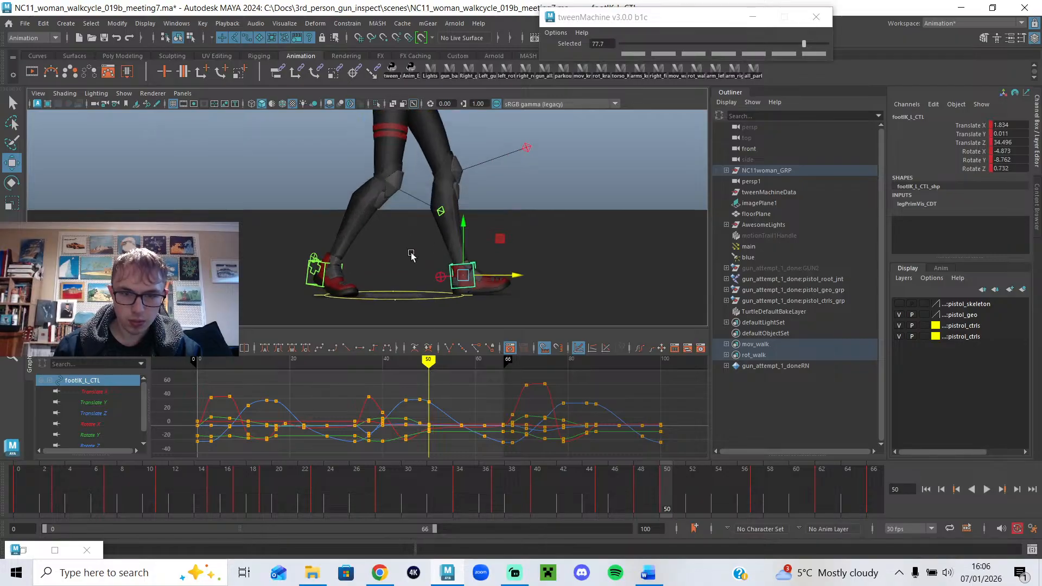
Play back the walk and review the foot contact against the floor from the side and the front.
drag(454, 197, 453, 195)
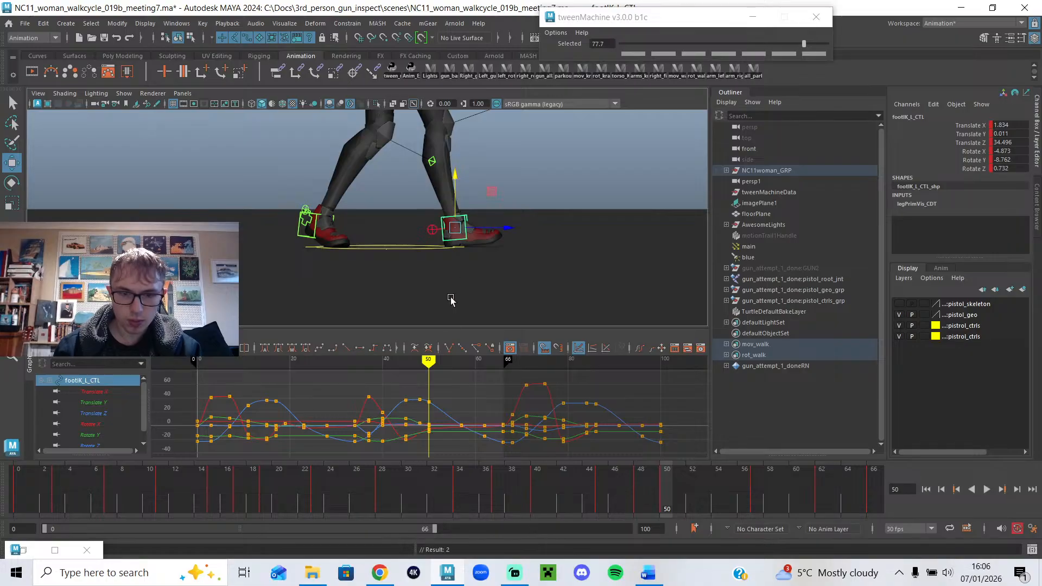
click(287, 504)
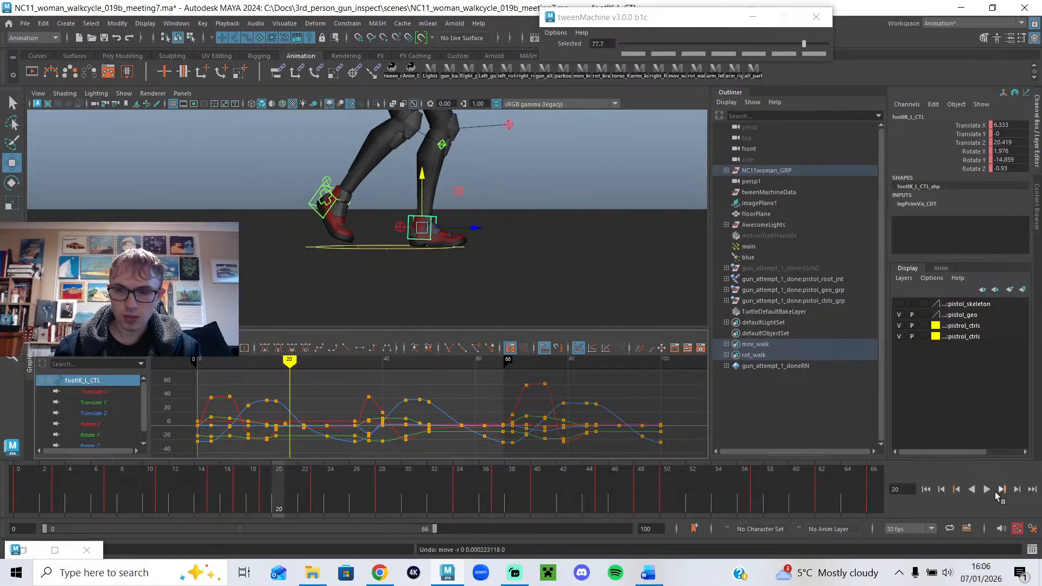
click(988, 490)
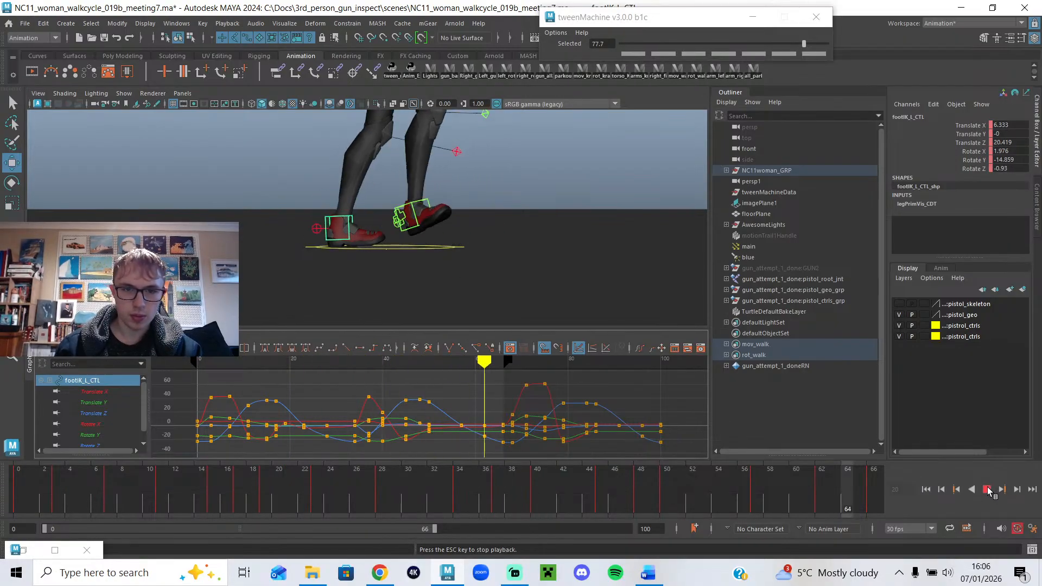
alt+middle_drag(548, 250, 479, 337)
scroll(471, 296, down, 2)
alt+drag(471, 296, 361, 288)
scroll(360, 288, down, 2)
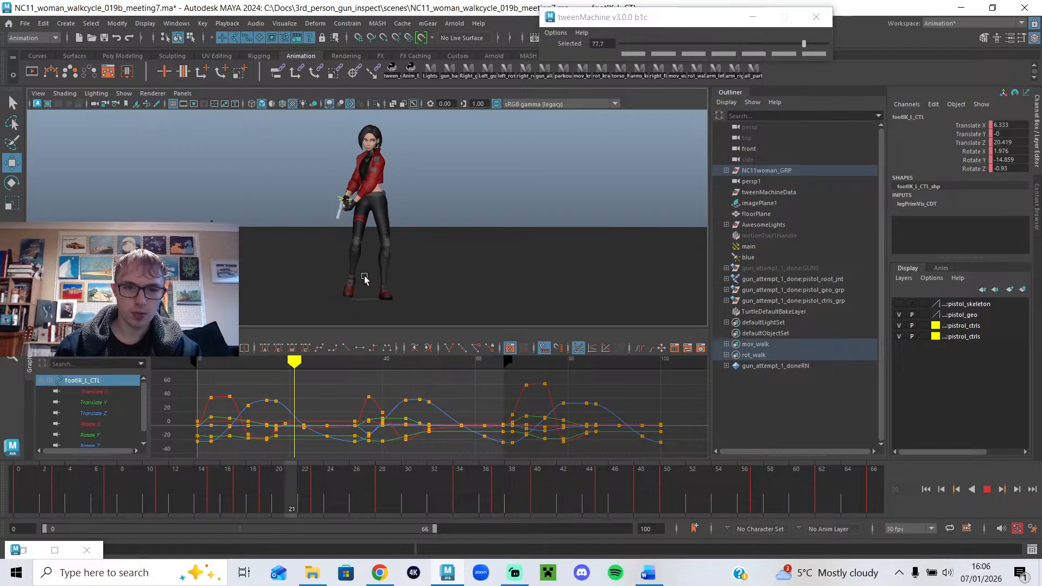
alt+drag(397, 282, 476, 284)
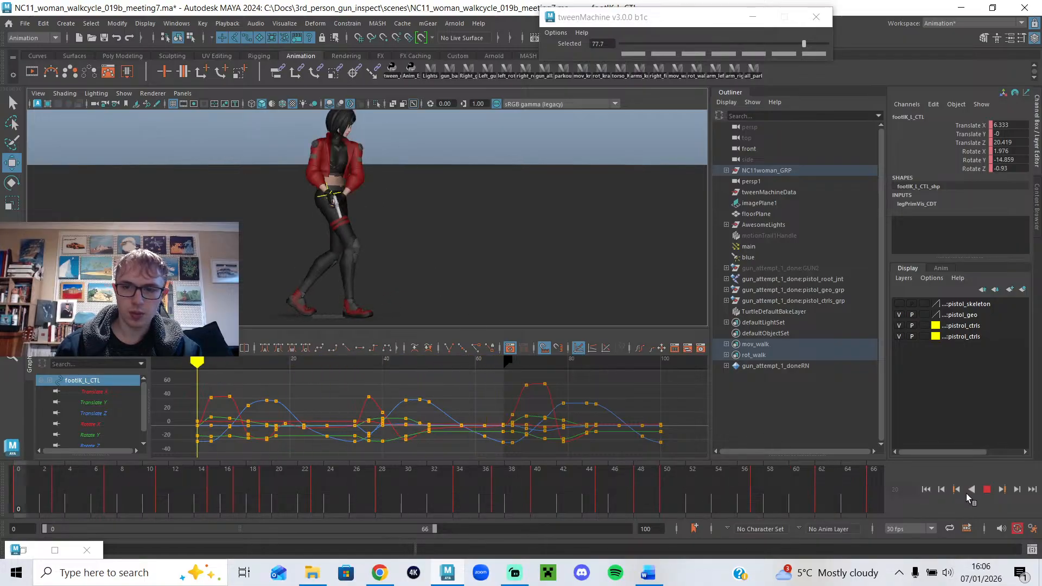
Set a key on root_CTL at frame 45.
mouse_move(640, 504)
mouse_down()
mouse_move(423, 505)
mouse_move(654, 506)
mouse_up()
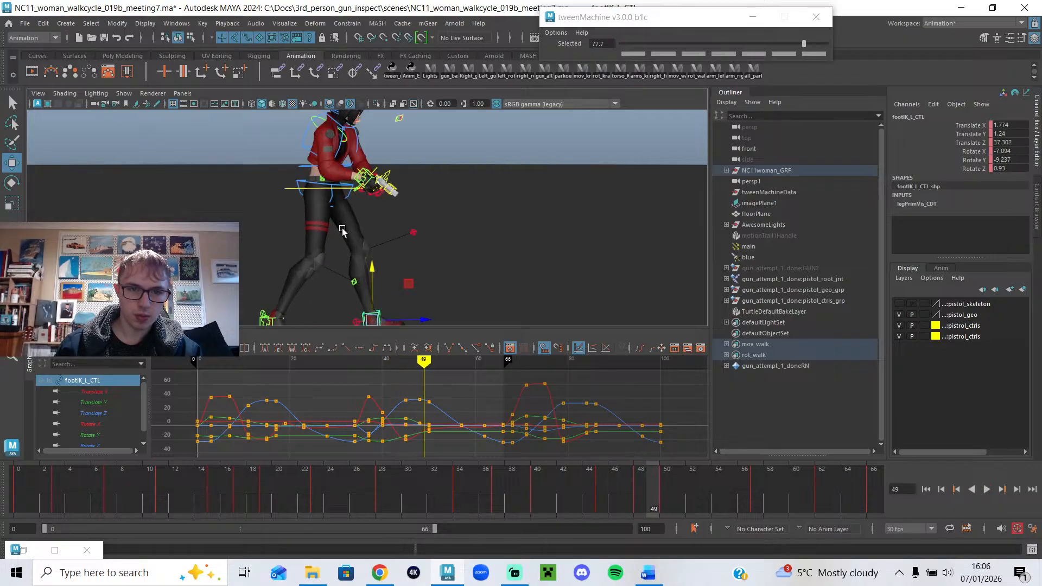
click(344, 190)
mouse_move(428, 364)
mouse_down()
mouse_move(405, 365)
mouse_move(442, 365)
mouse_move(405, 362)
mouse_up()
key(s)
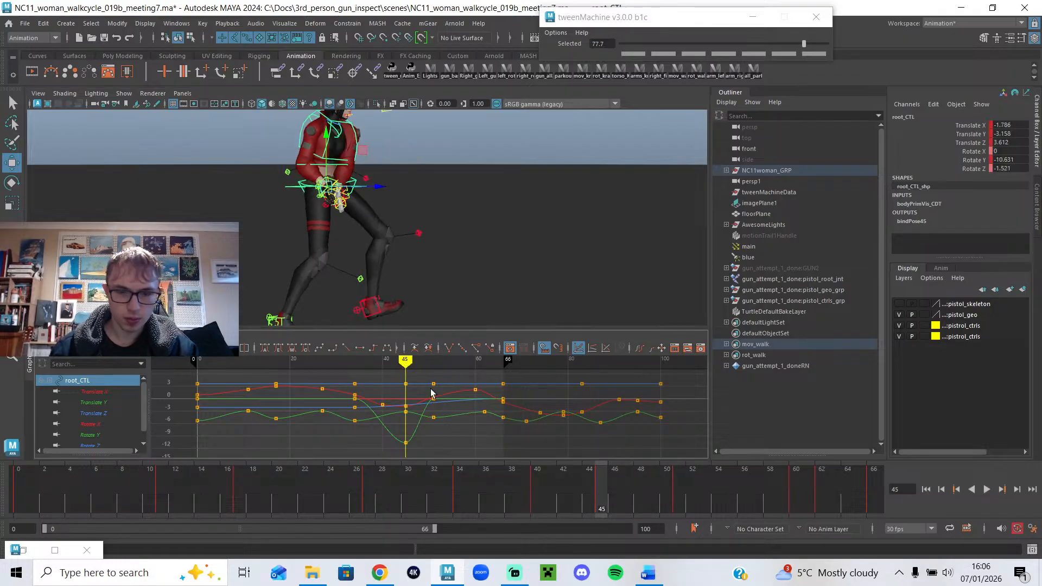
Try moving root_CTL forward at frame 51 and raising its Translate Z keys from frame 66 onward to about 7.
click(434, 367)
drag(439, 366, 507, 375)
mouse_move(429, 367)
mouse_down()
mouse_move(402, 368)
mouse_move(434, 367)
mouse_up()
alt+middle_drag(405, 249, 379, 175)
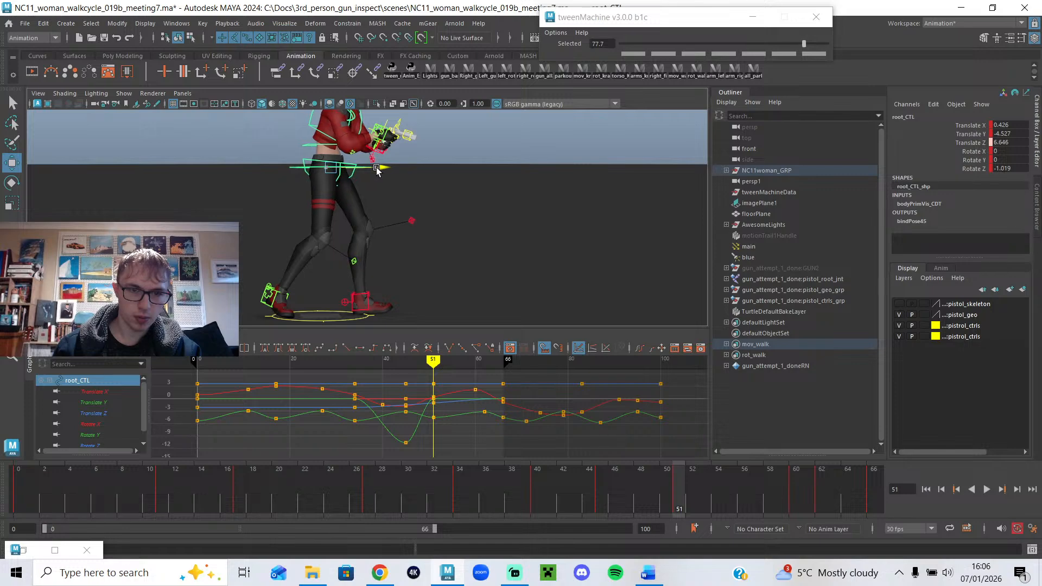
mouse_move(407, 370)
mouse_down()
mouse_move(489, 386)
mouse_move(413, 391)
mouse_move(502, 403)
mouse_up()
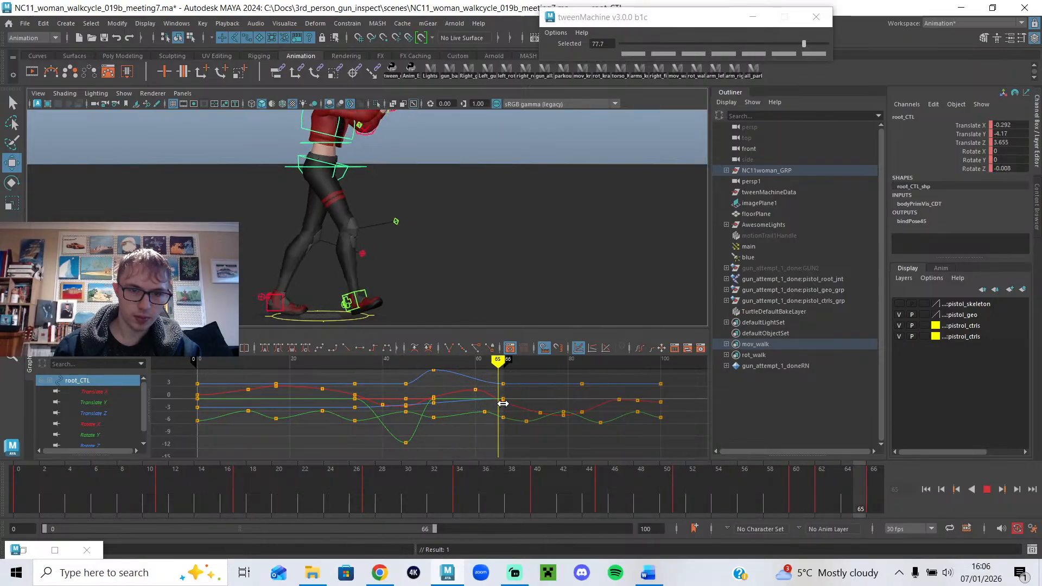
alt+middle_drag(496, 403, 480, 418)
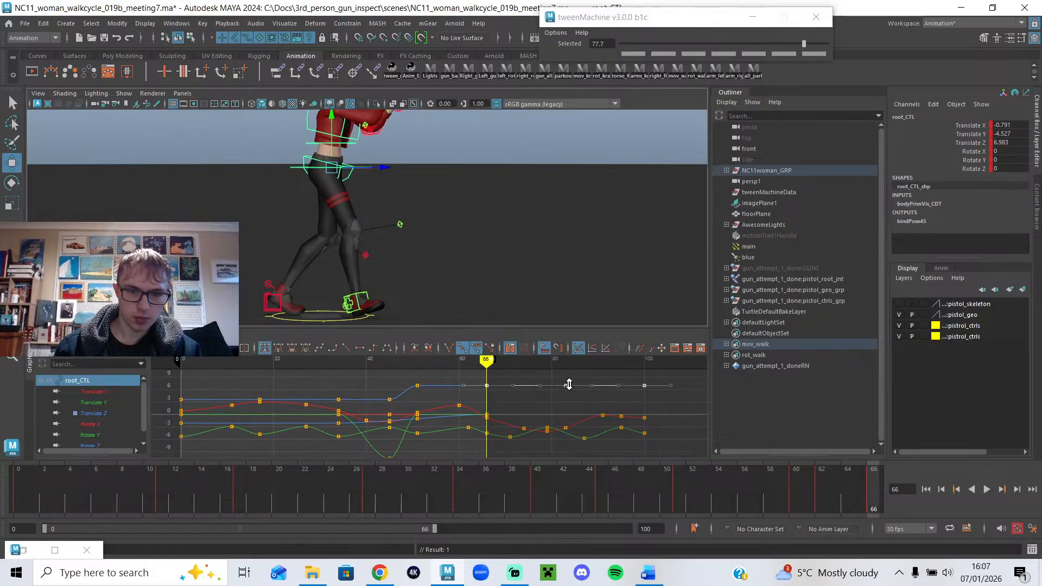
drag(376, 362, 503, 382)
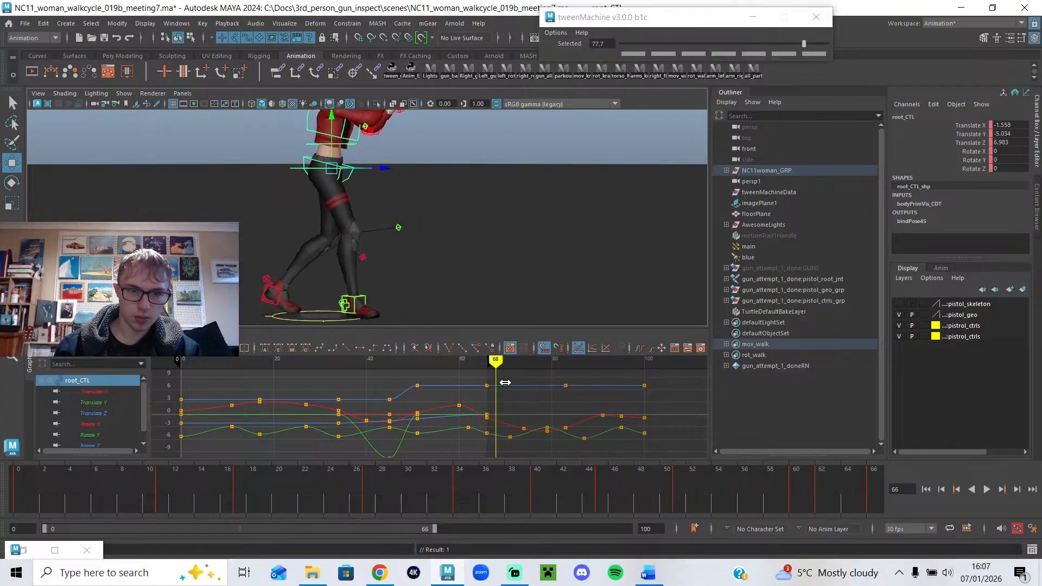
mouse_move(379, 382)
mouse_down()
mouse_move(260, 379)
mouse_move(472, 401)
mouse_up()
Undo the forward offset on root_CTL's Translate Z keys.
key(ctrl+z)
key(ctrl+z)
key(ctrl+z)
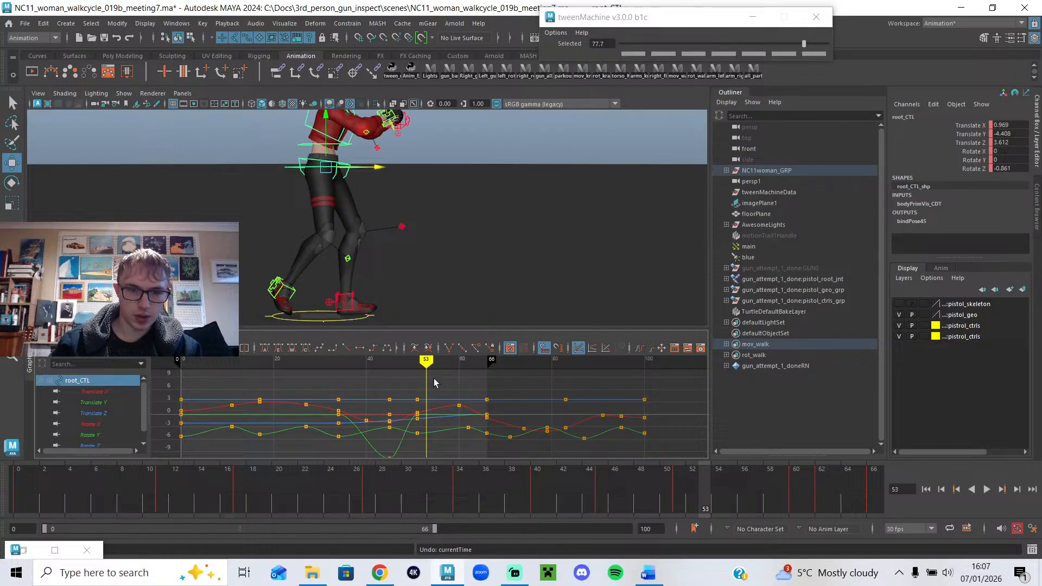
Select footIK_L_CTL and footIK_R_CTL together and isolate both Translate Z curves for comparison.
mouse_move(434, 383)
mouse_down()
mouse_move(391, 378)
mouse_move(413, 375)
mouse_up()
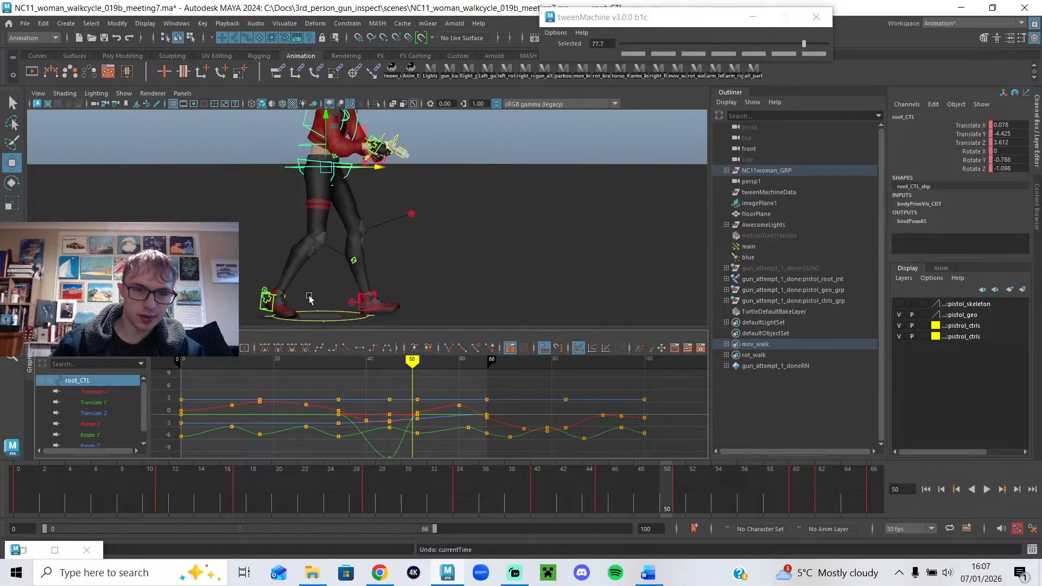
click(374, 294)
click(276, 303)
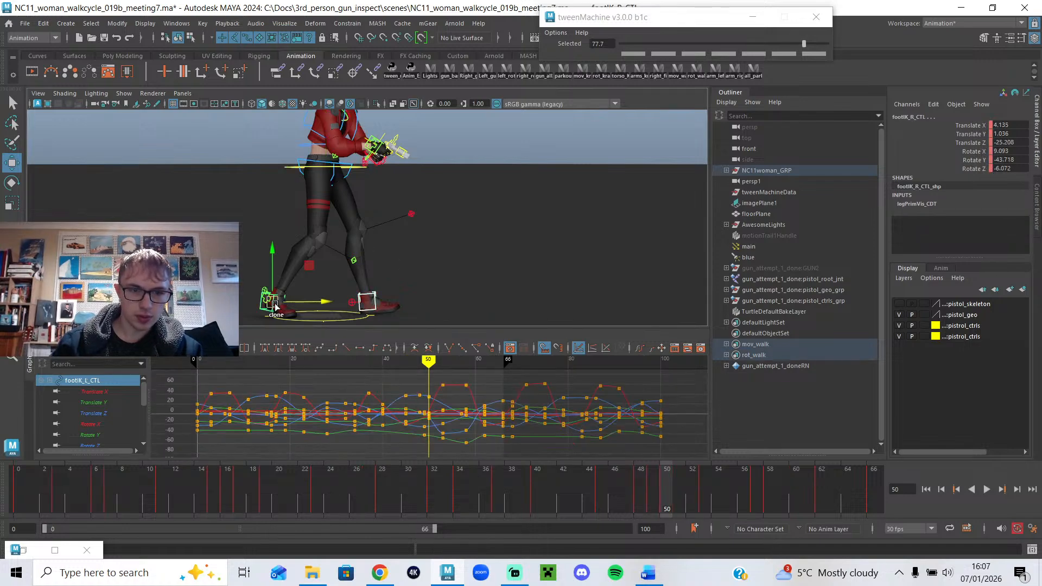
click(113, 412)
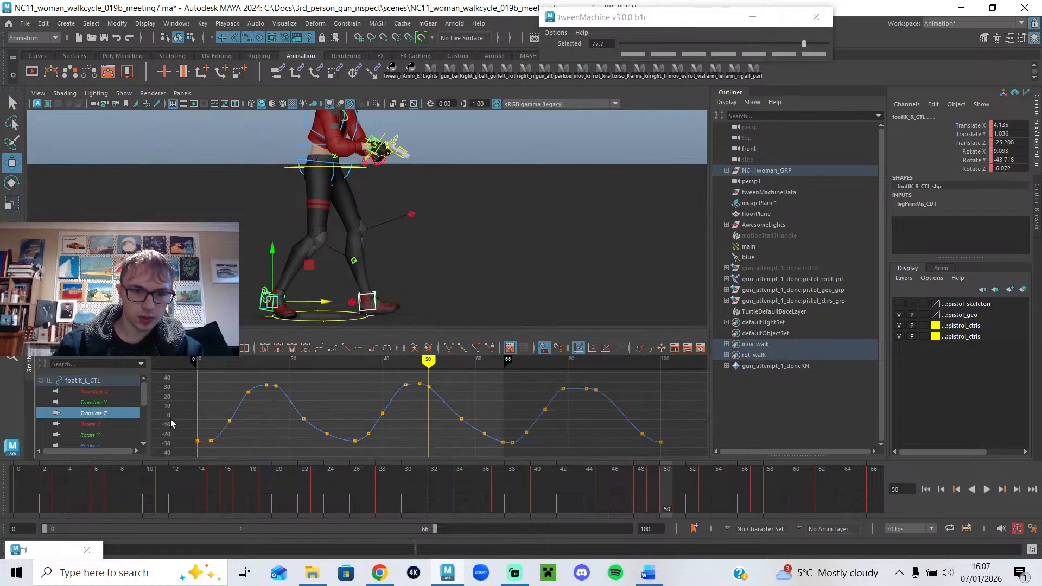
scroll(123, 417, down, 1)
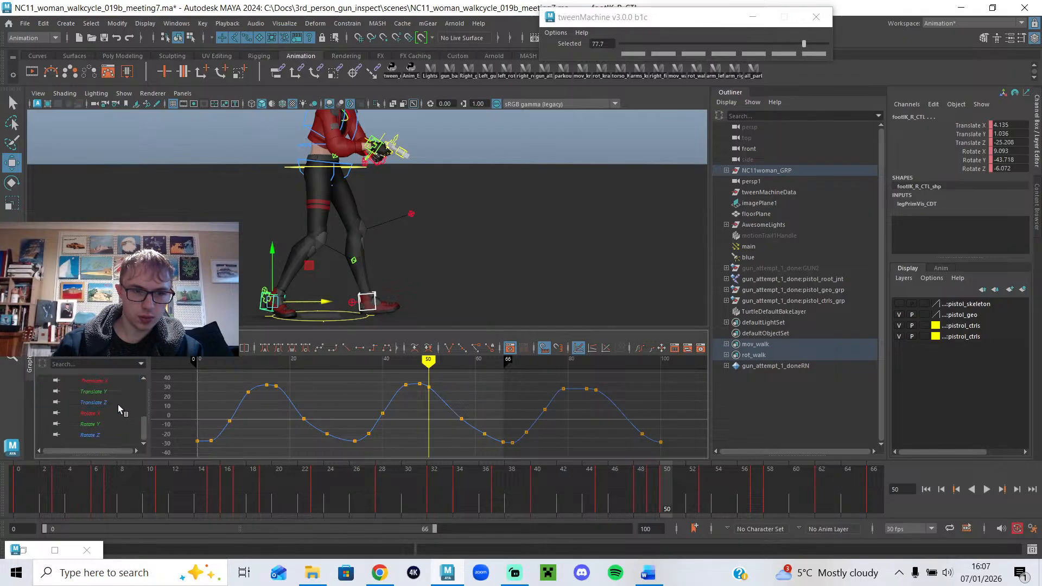
click(117, 401)
mouse_move(397, 385)
mouse_down()
mouse_move(230, 382)
mouse_move(266, 392)
mouse_up()
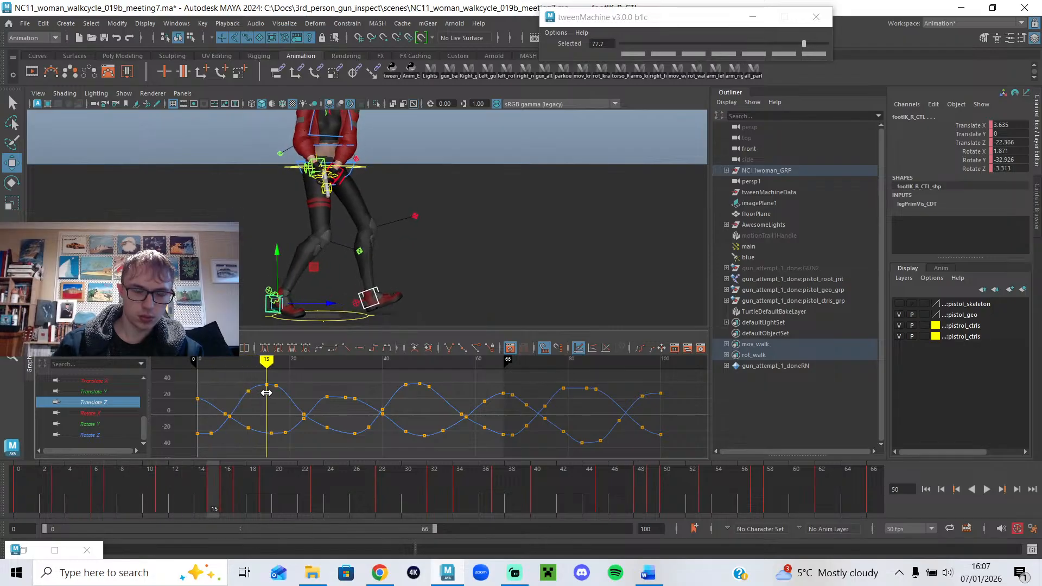
Try lowering all Translate Z keys of both feet by about 2 units, and undo the shift.
click(217, 457)
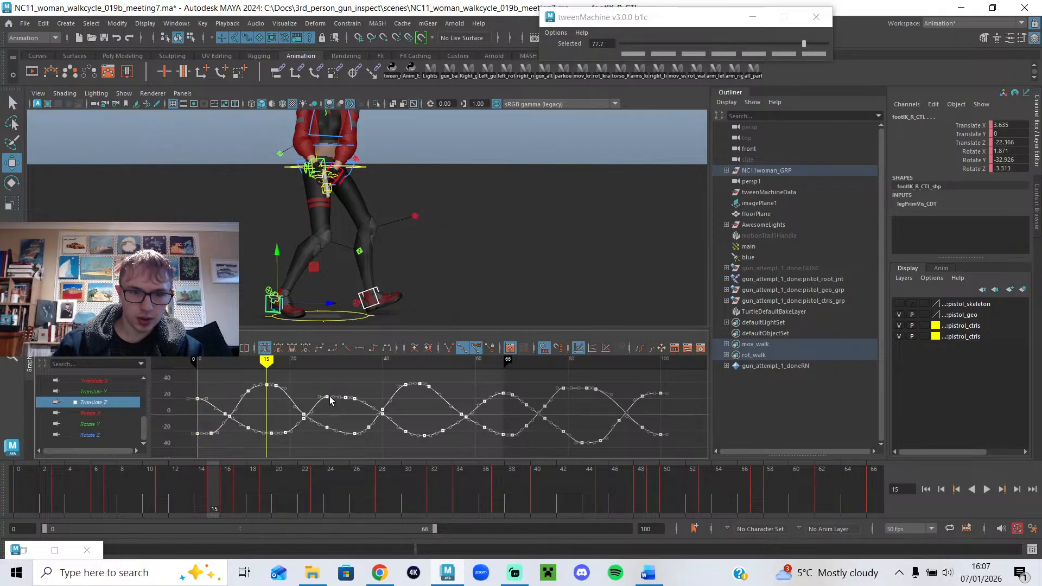
middle_drag(328, 389, 329, 398)
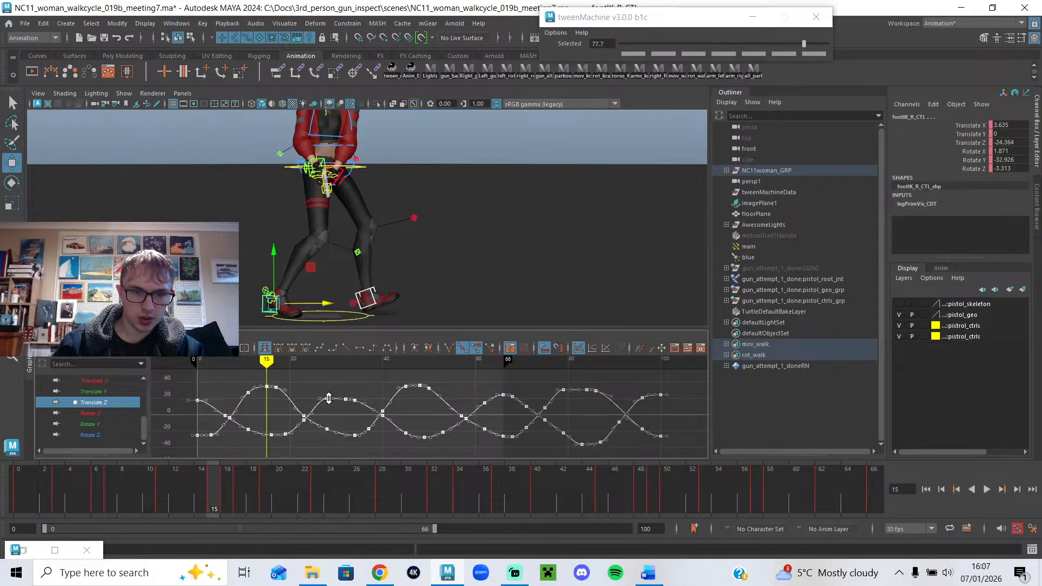
drag(241, 464, 119, 490)
key(ctrl+z)
key(ctrl+z)
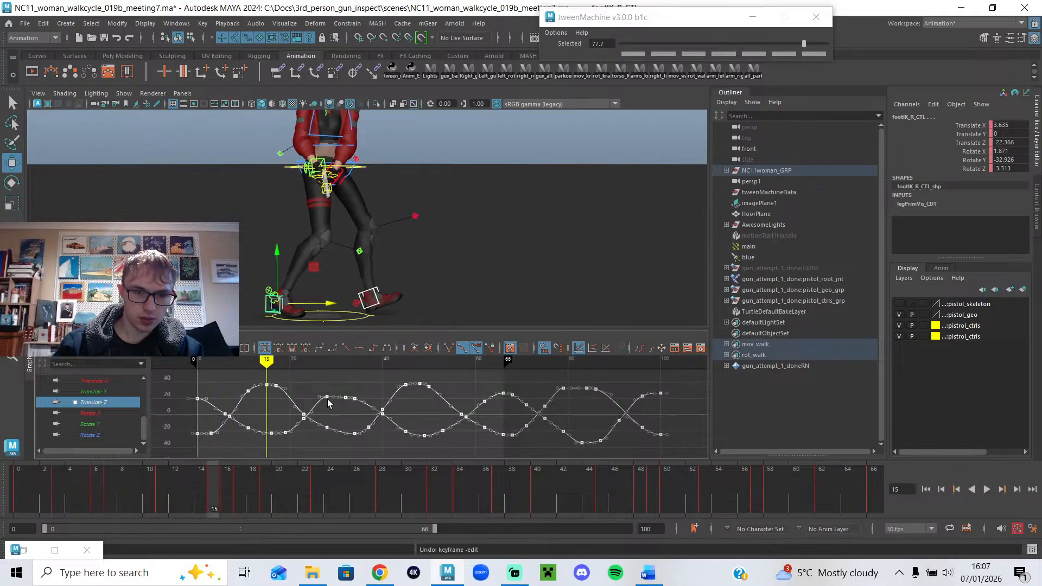
Lower all Translate Z keys of both feet until footIK_R_CTL is at about -30.7 at frame 16, and play back the walk.
middle_drag(328, 400, 326, 400)
key(alt+v)
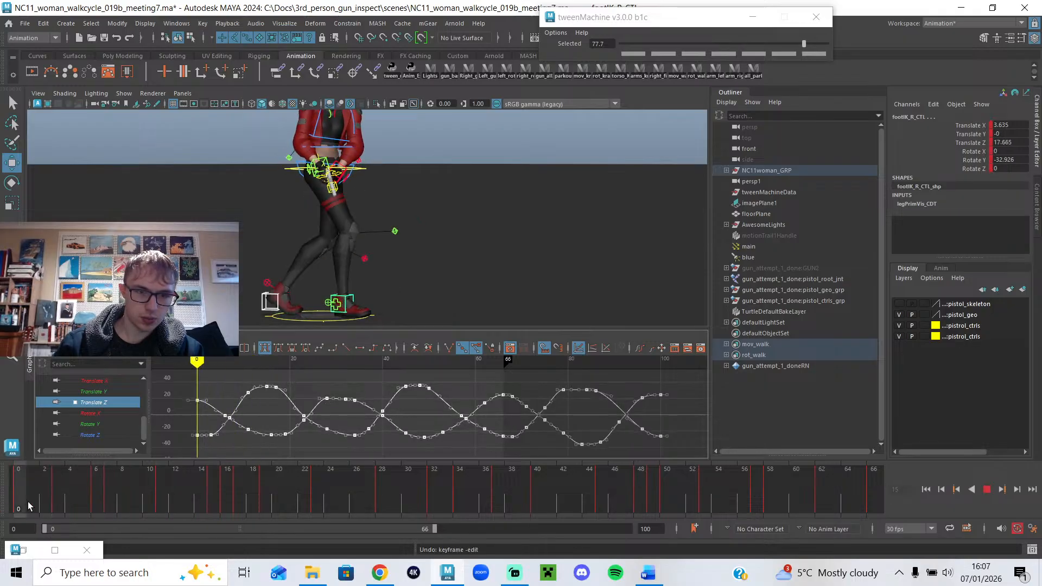
click(228, 503)
middle_drag(270, 387, 271, 392)
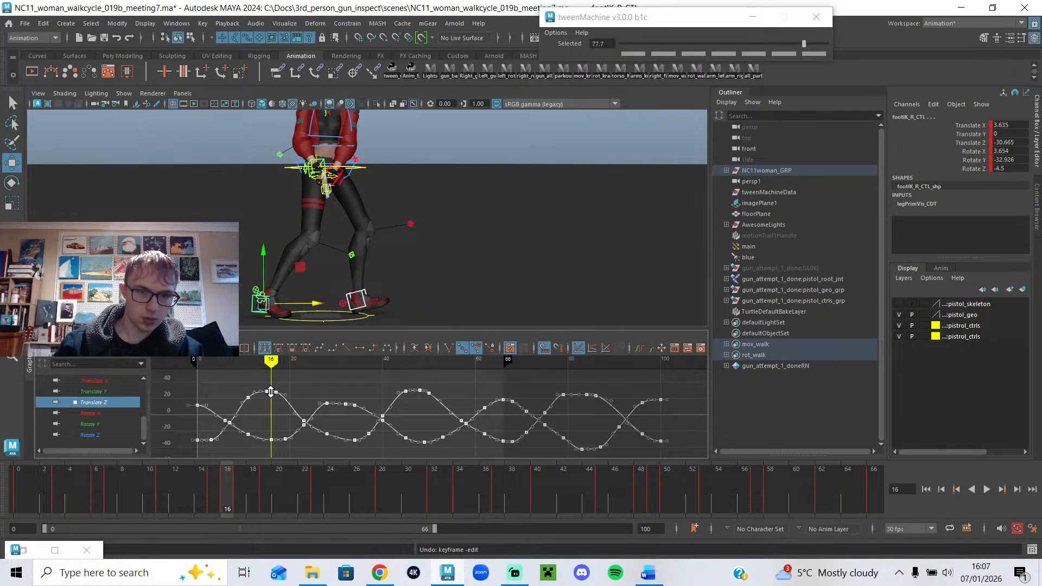
drag(123, 480, 20, 497)
key(alt+v)
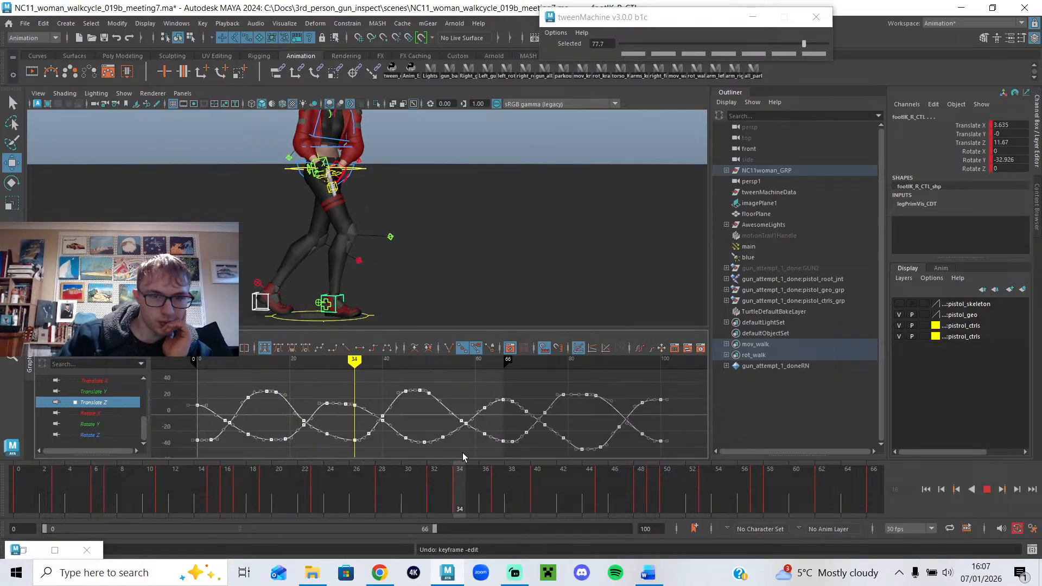
Play back the walk and restore the Persp View window to review the motion from a second angle.
drag(500, 462, 770, 477)
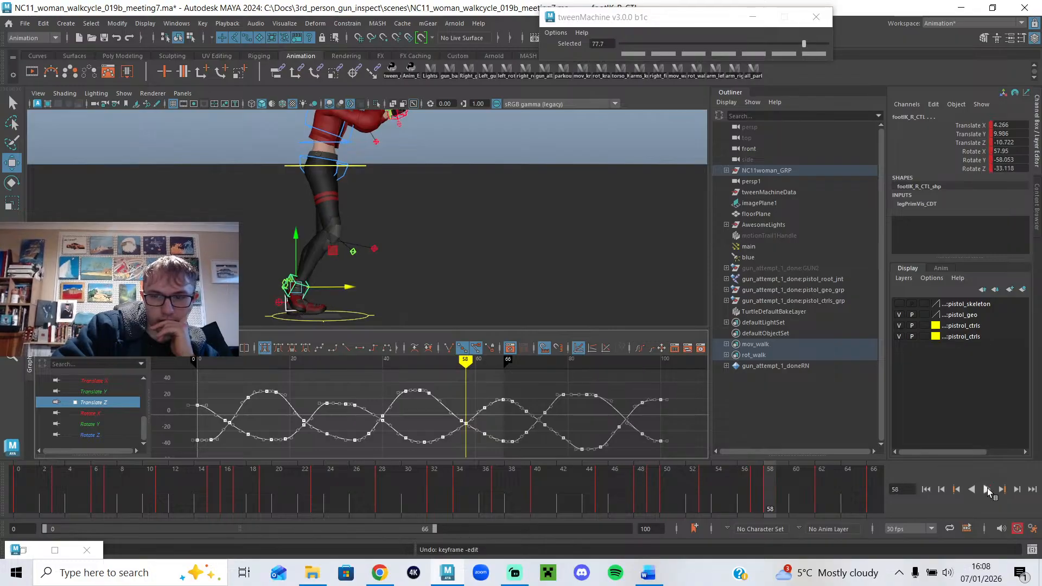
click(988, 490)
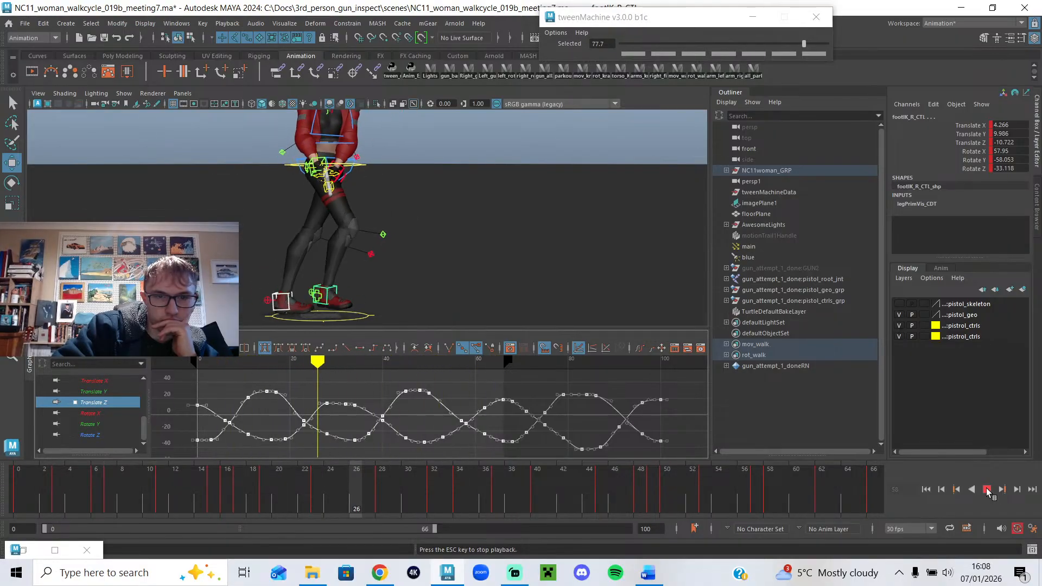
scroll(433, 187, down, 4)
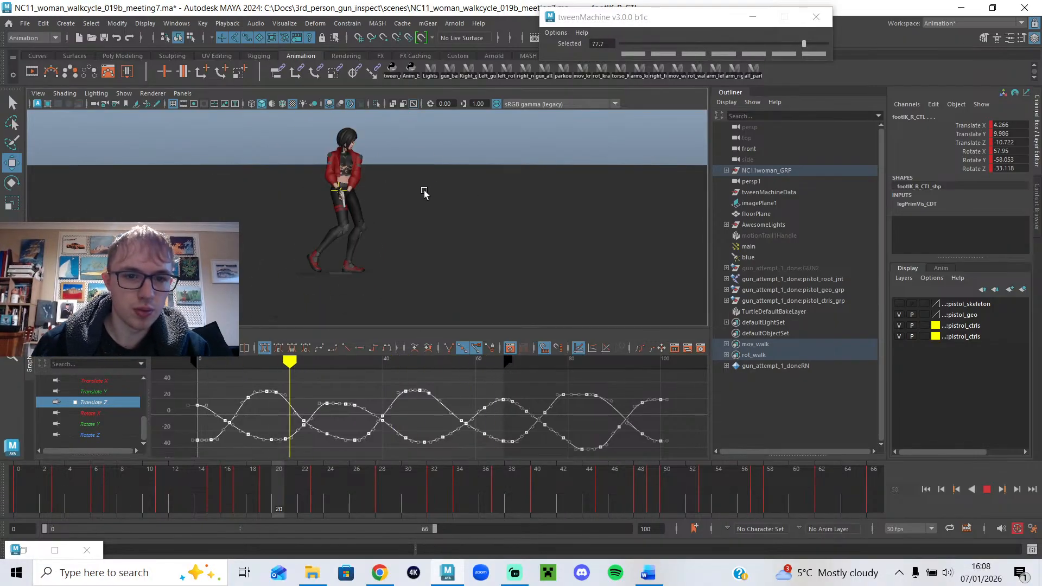
scroll(419, 196, up, 2)
alt+drag(412, 198, 405, 158)
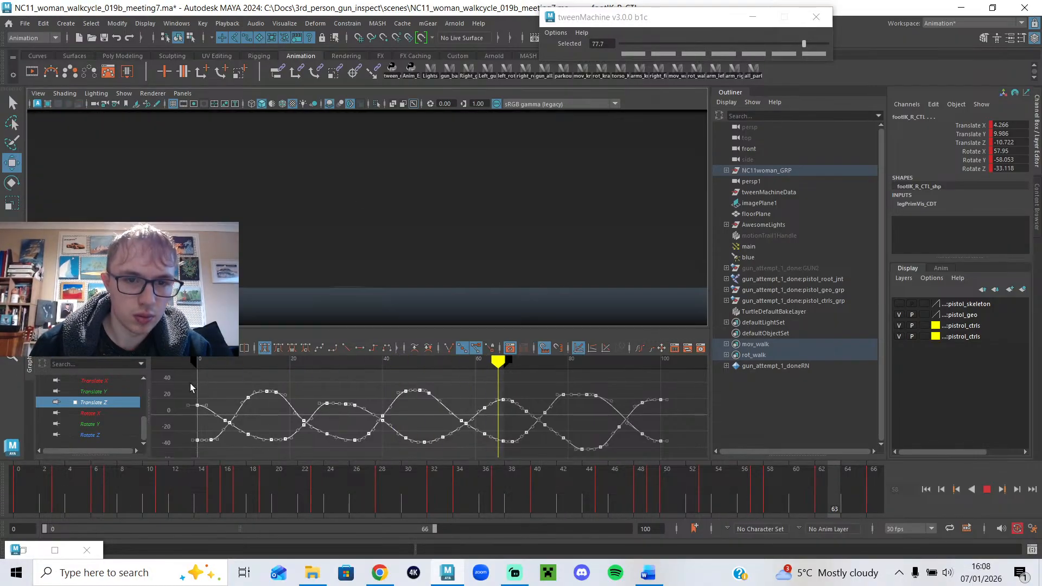
click(54, 550)
mouse_move(332, 255)
alt+mouse_down()
mouse_move(342, 267)
mouse_move(361, 252)
mouse_move(361, 261)
mouse_move(428, 267)
mouse_move(428, 255)
alt+mouse_up()
click(365, 265)
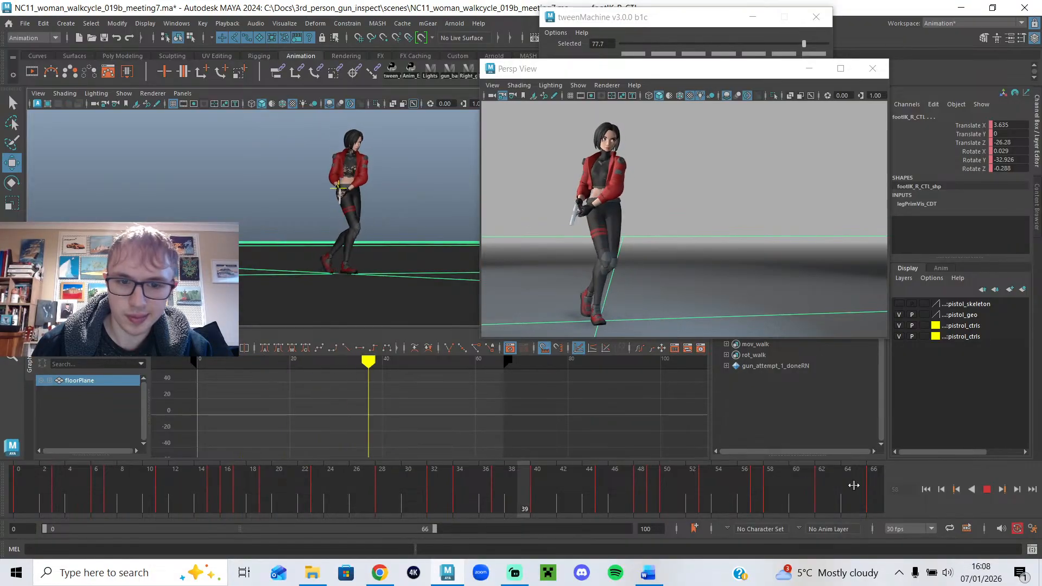
click(988, 490)
key(ctrl+z)
Raise all Translate Z keys of footIK_L_CTL and footIK_R_CTL together by about 5.3 units, and play back the walk.
click(116, 414)
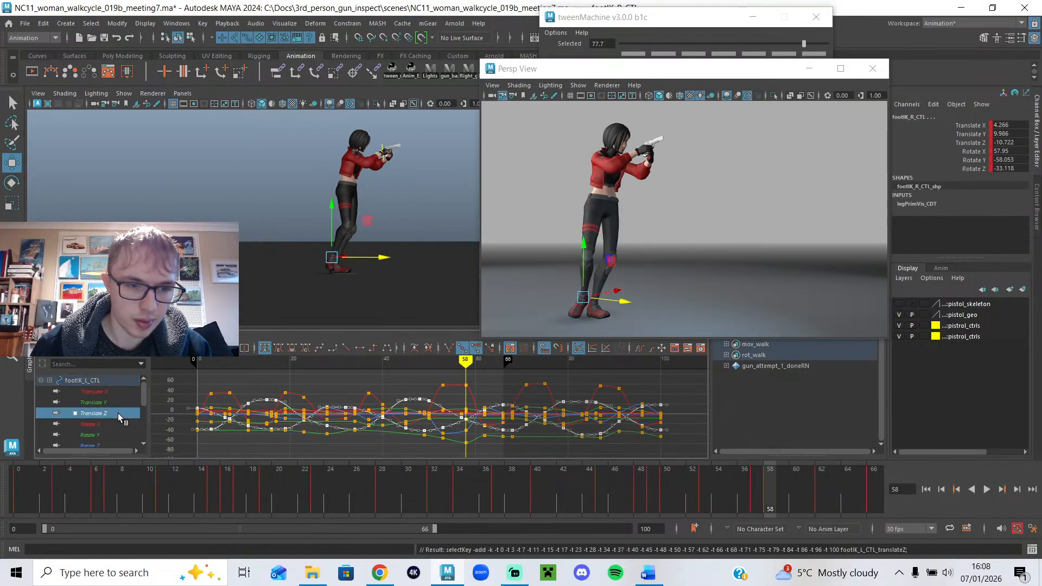
scroll(116, 413, down, 3)
ctrl+click(109, 403)
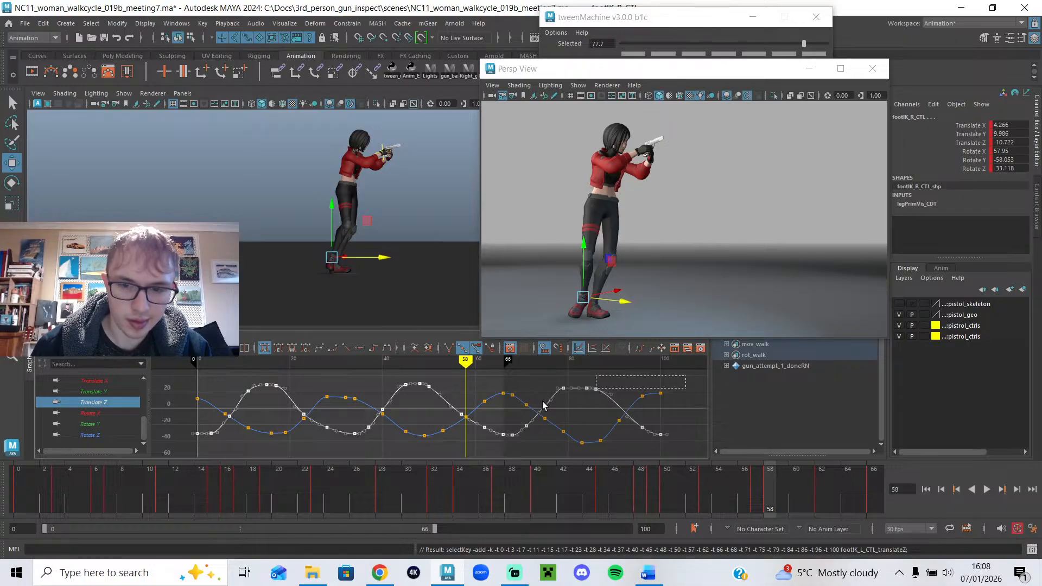
click(448, 435)
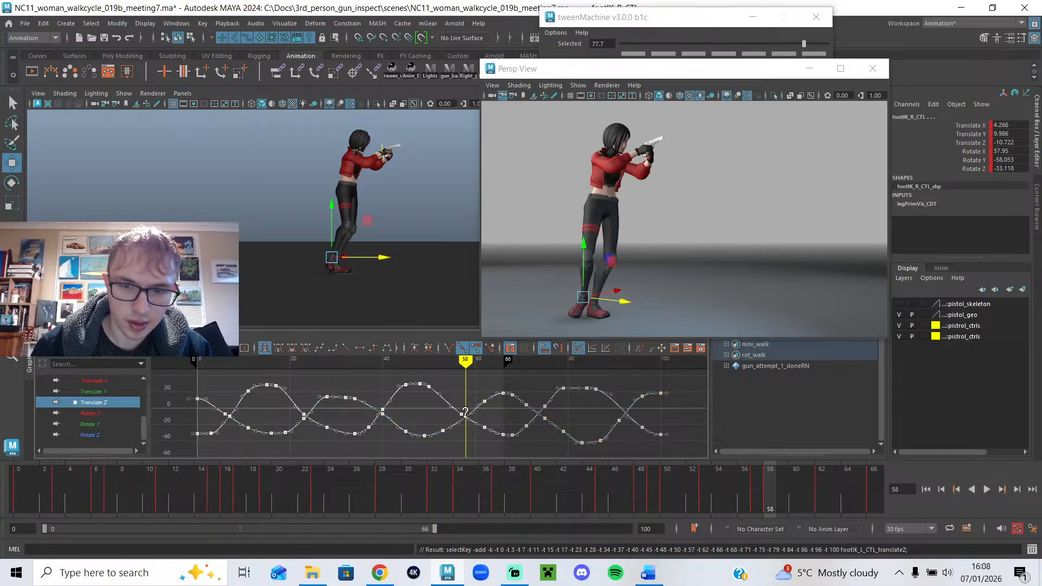
shift+middle_drag(465, 417, 465, 412)
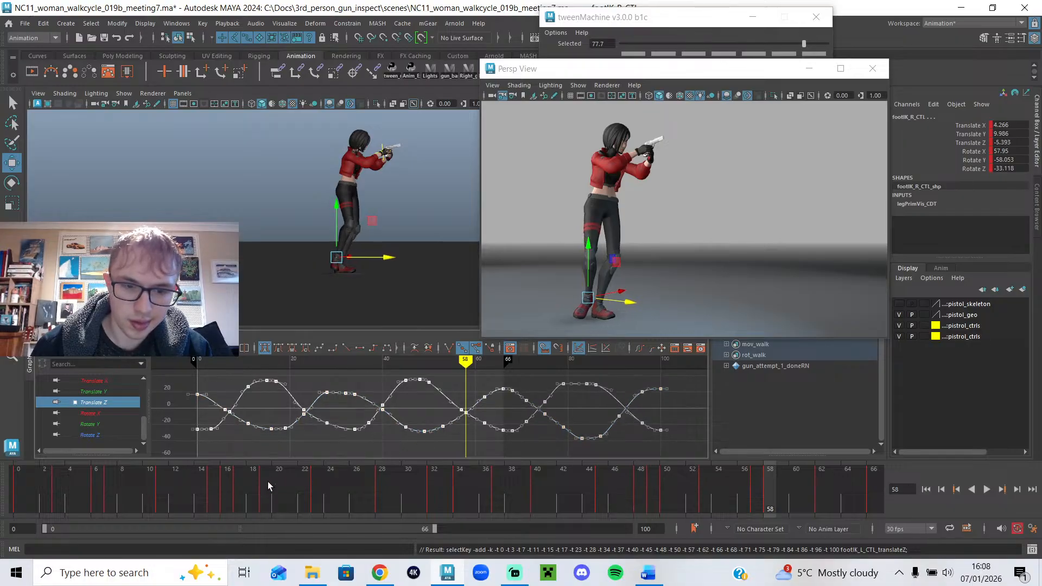
key(alt+shift+v)
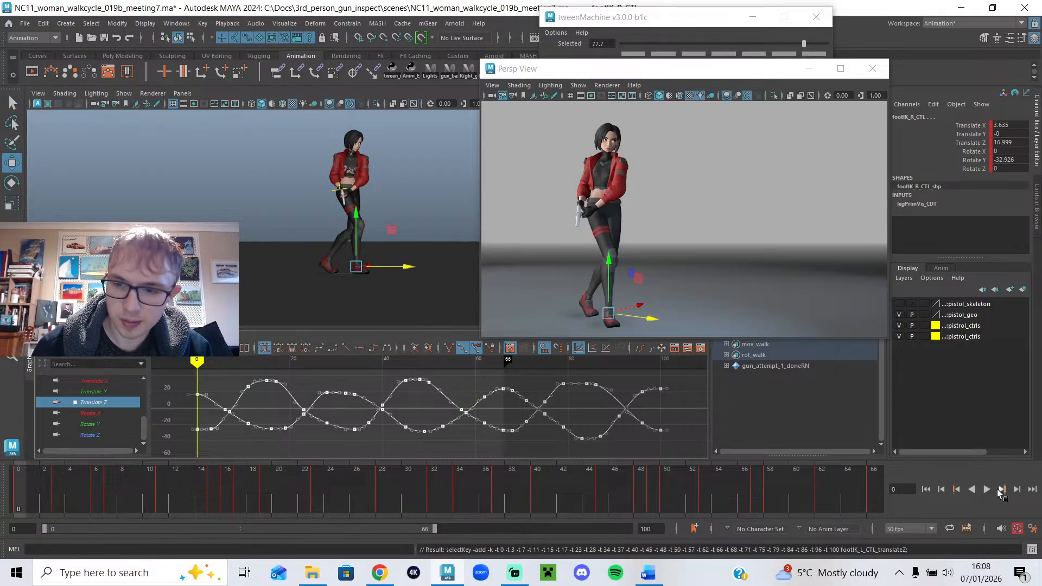
click(985, 490)
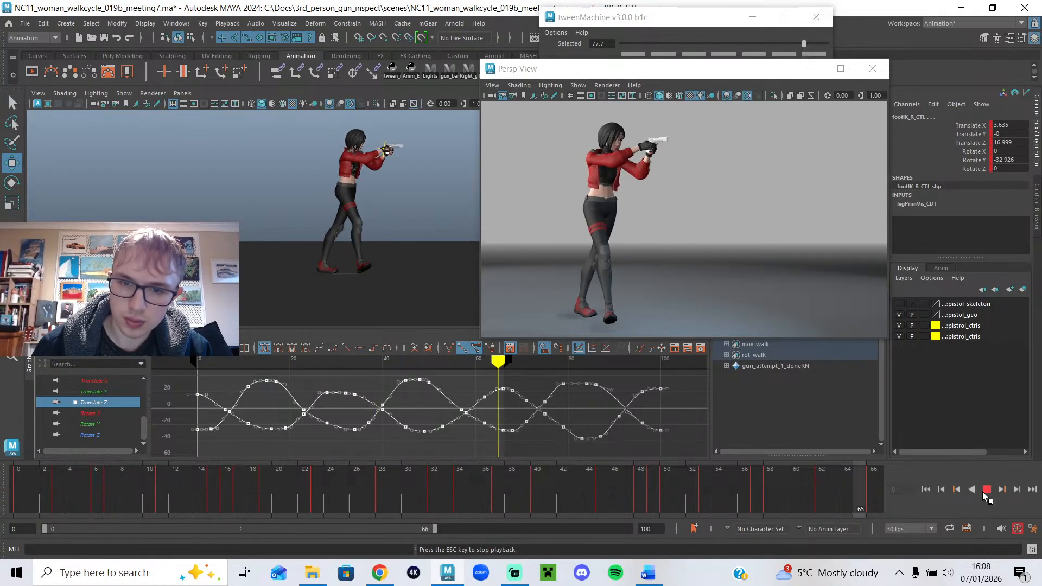
click(987, 491)
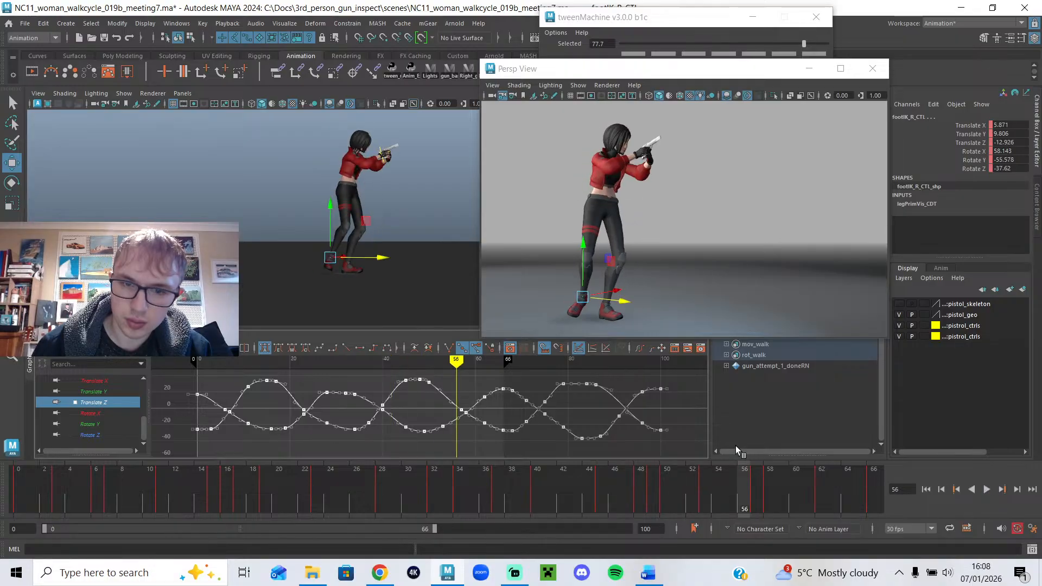
Scrub through the walk around frames 50 and 29 to examine the positions of the feet.
alt+right_drag(380, 292, 425, 343)
drag(456, 360, 428, 362)
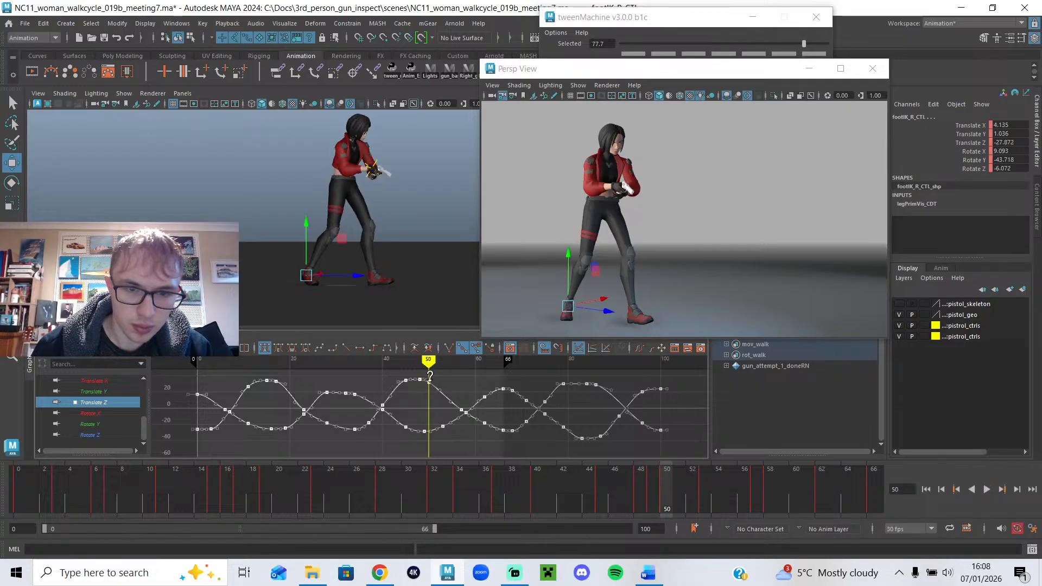
drag(429, 383, 428, 385)
drag(201, 491, 76, 496)
drag(178, 499, 390, 507)
scroll(374, 258, up, 3)
Move legSetting_L_CTL's Foot Roll key on the rise before the second peak to frame 29, at about 25.
click(305, 300)
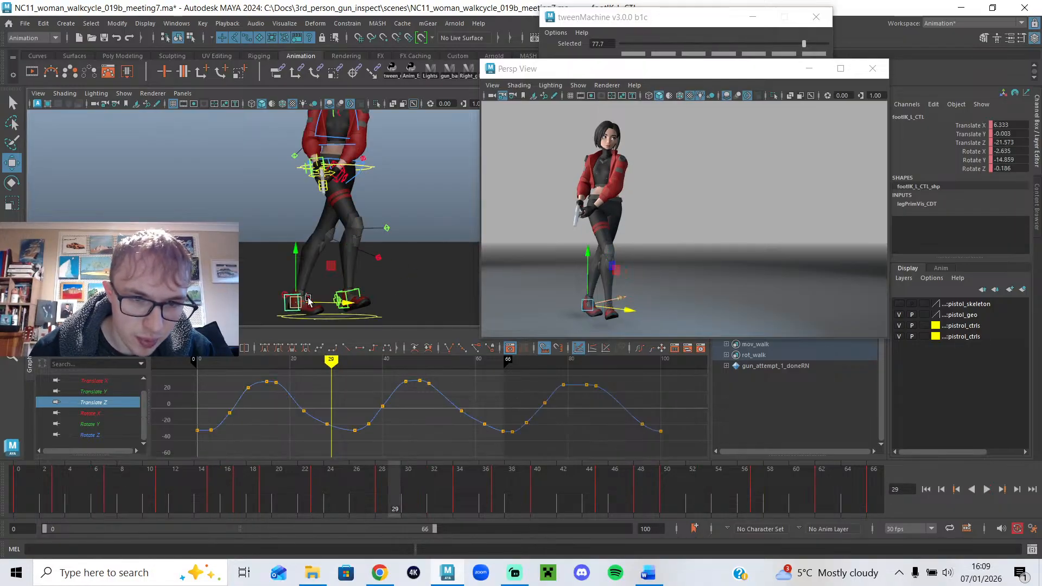
alt+drag(283, 297, 260, 298)
click(254, 297)
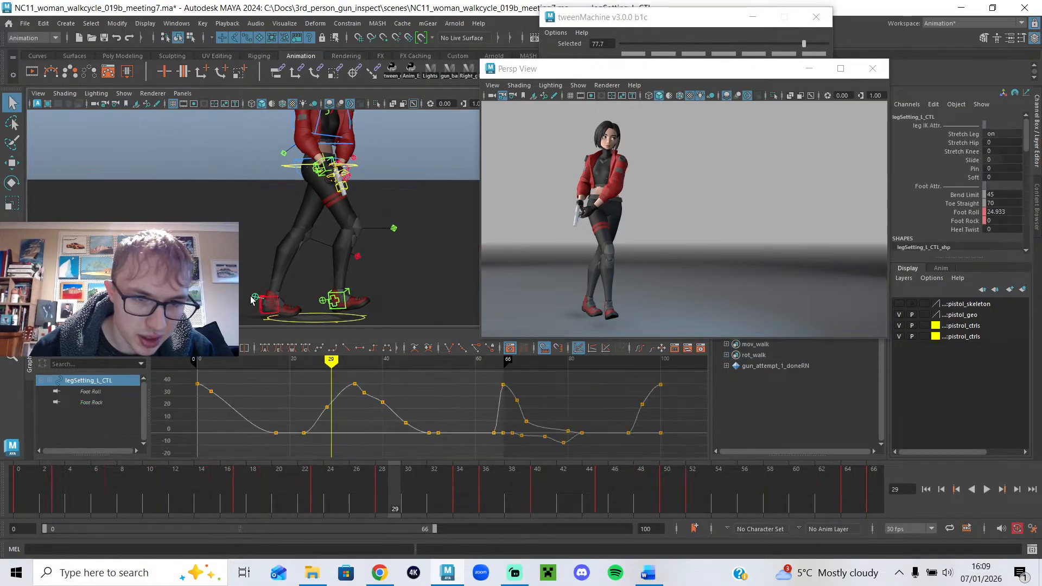
click(329, 403)
Reposition footIK_L_CTL at frame 45 to about 10.3 in Translate Y and 30.3 in Translate Z.
mouse_move(329, 398)
mouse_down()
mouse_move(307, 379)
mouse_move(406, 398)
mouse_up()
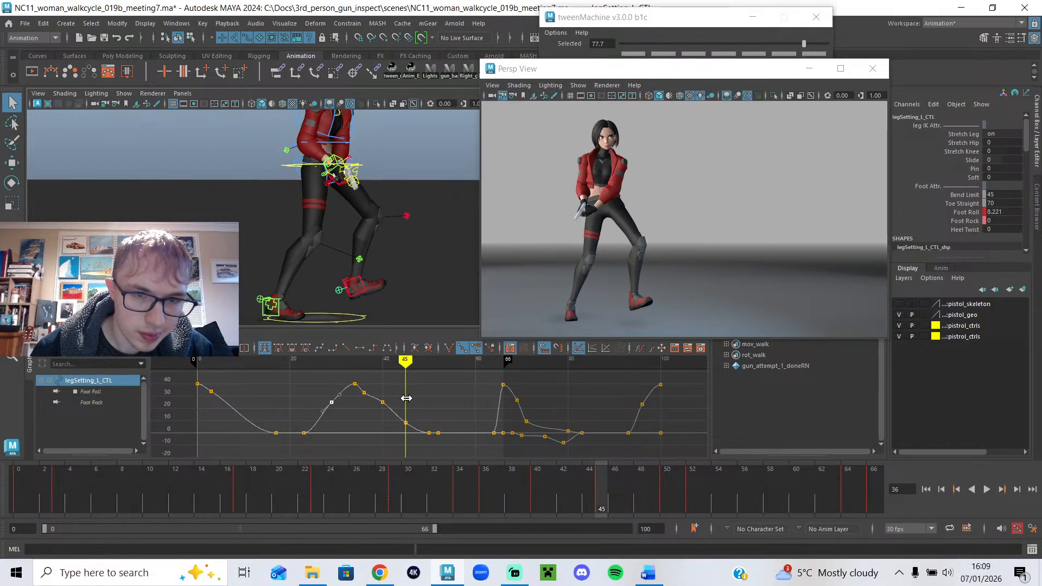
click(363, 286)
alt+middle_drag(399, 391, 345, 389)
alt+right_drag(344, 389, 349, 384)
mouse_move(317, 368)
mouse_down()
mouse_move(356, 369)
mouse_move(312, 359)
mouse_up()
key(w)
drag(371, 287, 379, 296)
key(q)
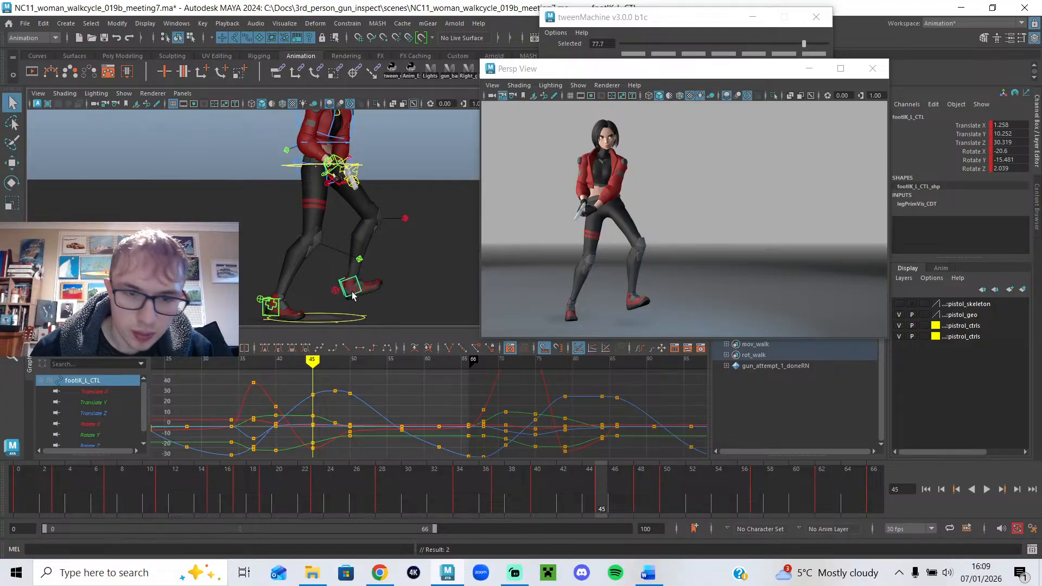
Lower legSetting_L_CTL's Foot Roll key at frame 45 to 0 and its key at frame 40 to about 11.
click(335, 291)
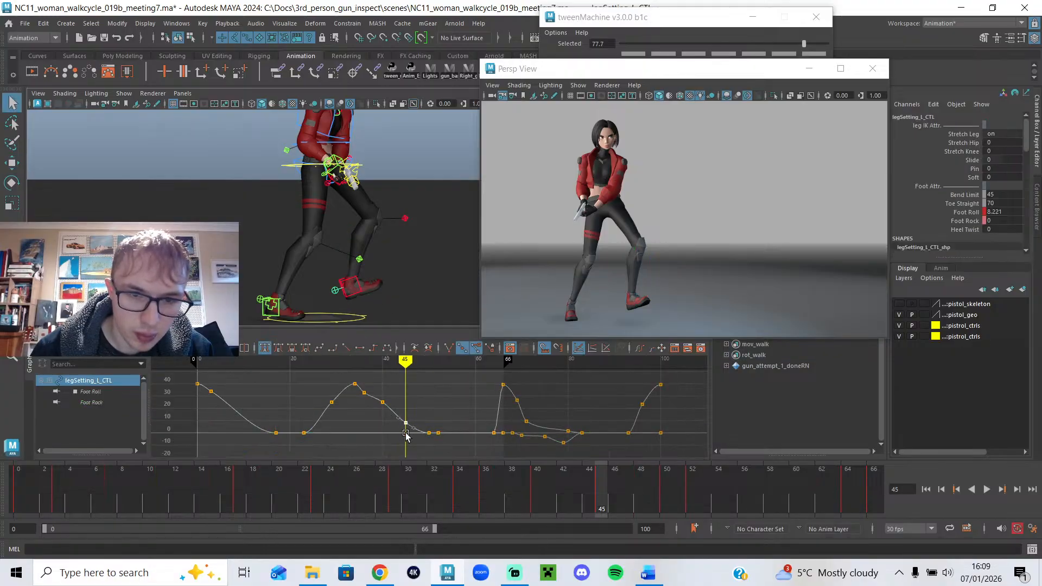
drag(403, 435, 403, 433)
mouse_move(388, 385)
mouse_down()
mouse_move(374, 388)
mouse_move(386, 390)
mouse_up()
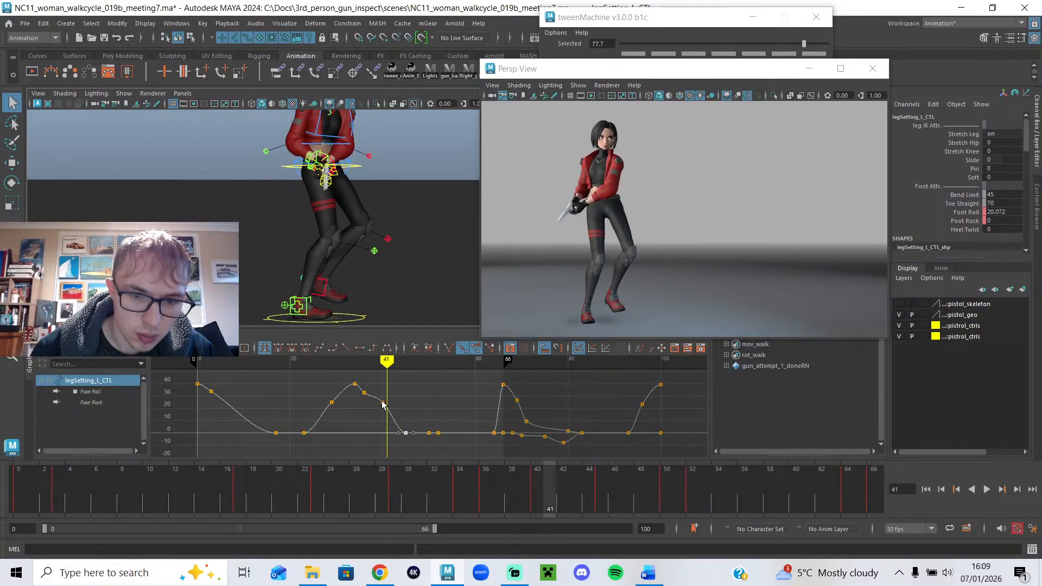
drag(383, 400, 382, 414)
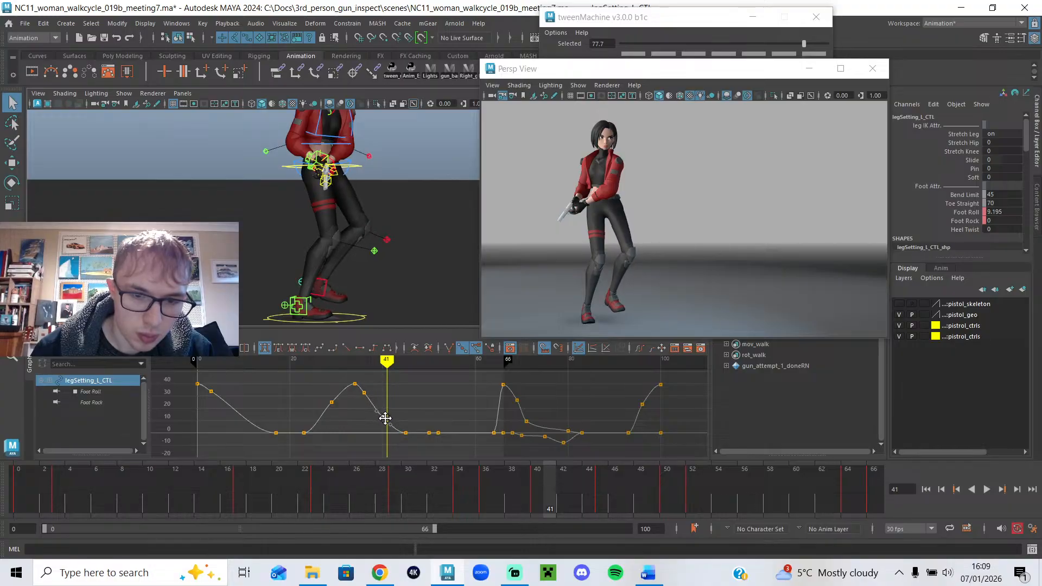
key(ctrl+z)
key(ctrl+z)
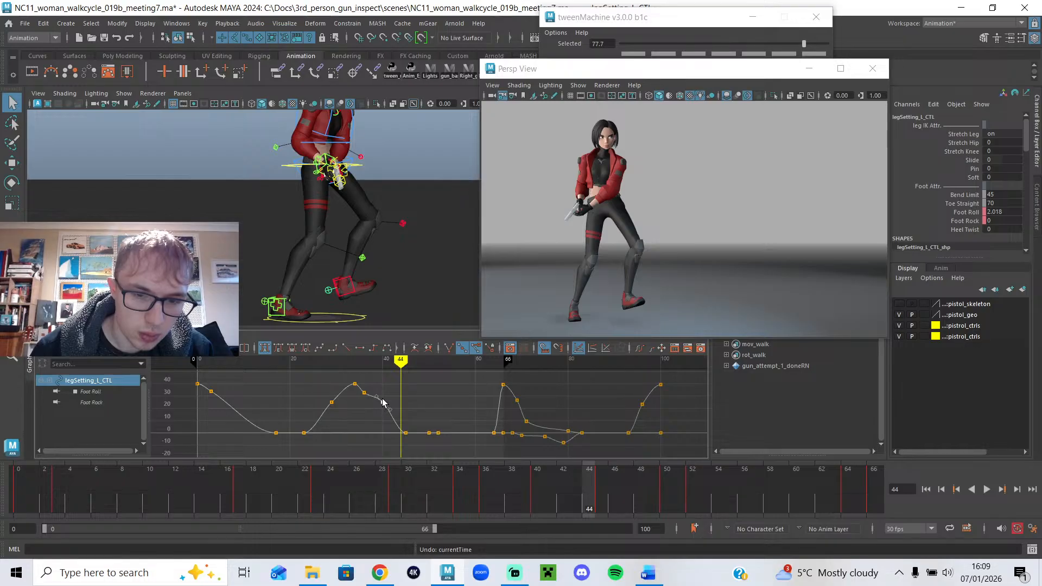
click(382, 360)
Pose footIK_L_CTL at frame 40 with Translate Y about 16.1, Translate Z about 2.5 and Rotate X about 49.9.
click(335, 291)
mouse_move(364, 367)
mouse_down()
mouse_move(354, 369)
mouse_move(382, 372)
mouse_up()
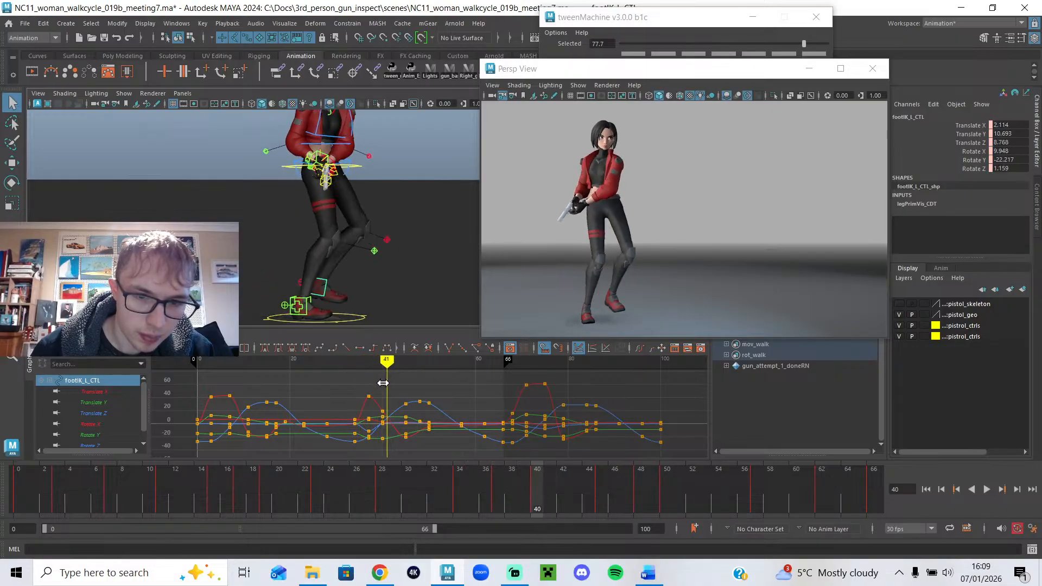
key(w)
drag(309, 262, 277, 270)
key(e)
key(w)
scroll(354, 285, up, 3)
alt+drag(354, 285, 283, 293)
alt+middle_drag(284, 293, 233, 237)
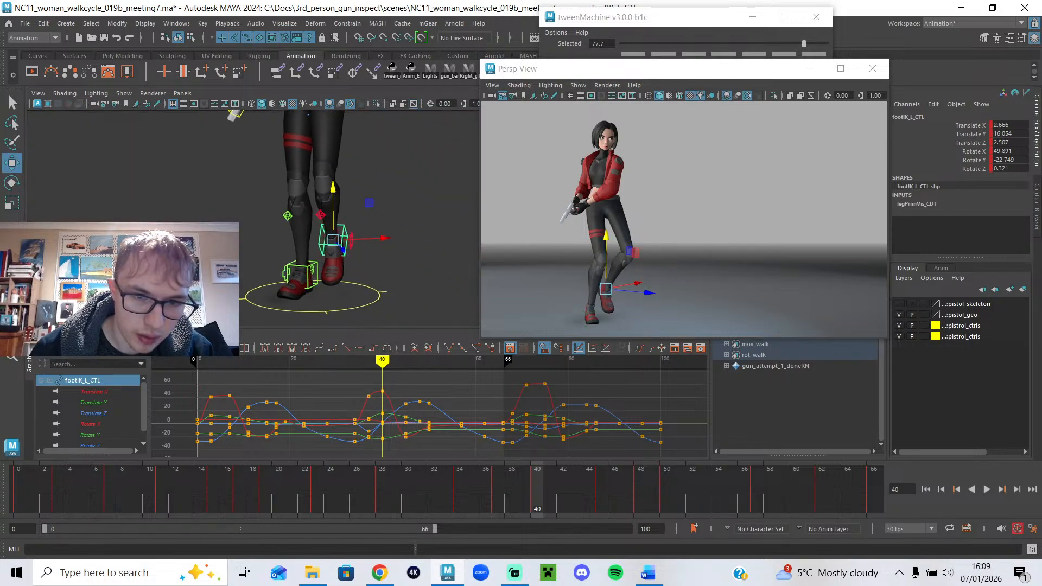
Raise footIK_L_CTL at frame 37 and increase its X rotation to tip the trailing foot further.
alt+drag(347, 272, 284, 251)
alt+middle_drag(284, 251, 201, 248)
drag(357, 369, 374, 368)
alt+drag(350, 310, 329, 311)
mouse_move(369, 367)
mouse_down()
mouse_move(353, 366)
mouse_move(370, 371)
mouse_up()
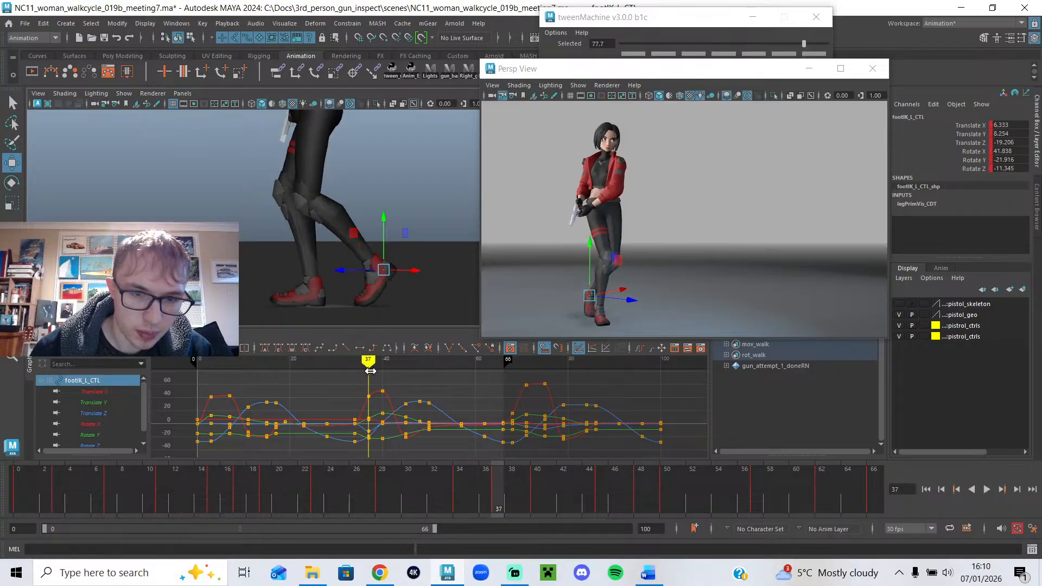
drag(383, 248, 383, 233)
key(e)
drag(340, 274, 343, 287)
Try moving footIK_L_CTL forward about 1.4 units at frame 40, play back the walk, and undo the move.
drag(355, 370, 381, 381)
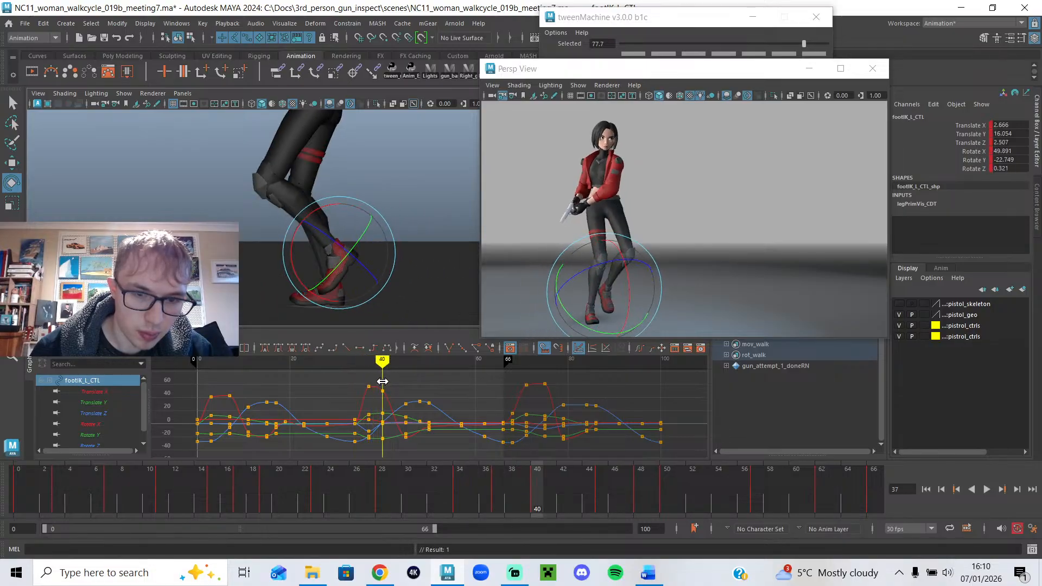
key(w)
click(309, 259)
key(ctrl+z)
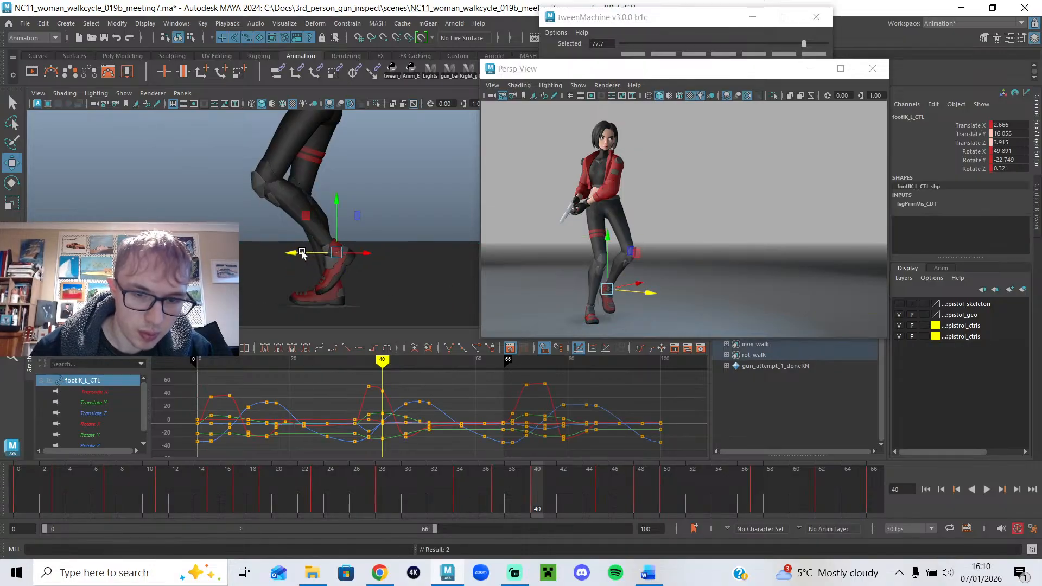
mouse_move(386, 365)
mouse_down()
mouse_move(405, 368)
mouse_move(311, 368)
mouse_up()
click(987, 490)
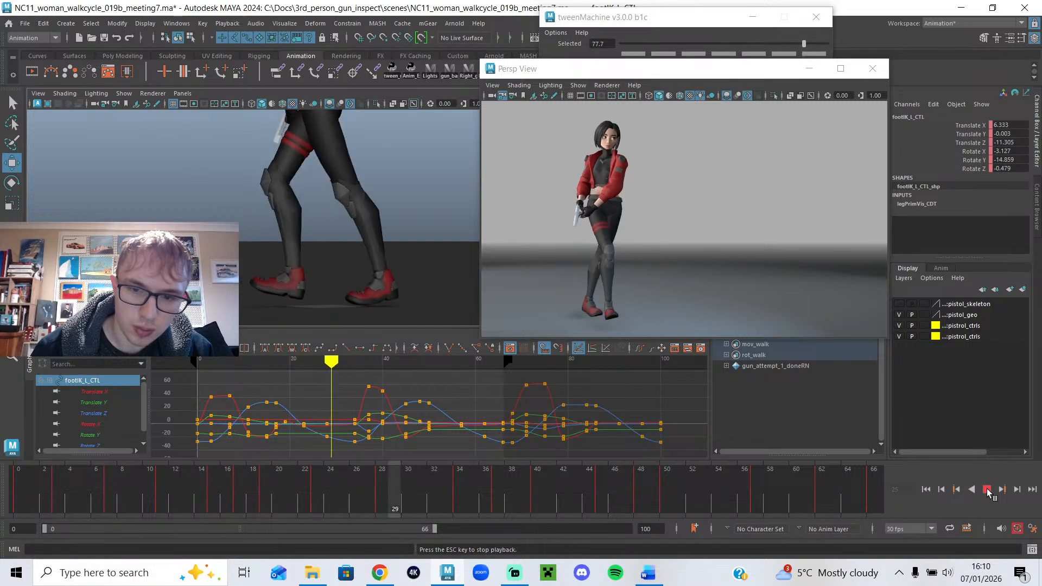
click(987, 490)
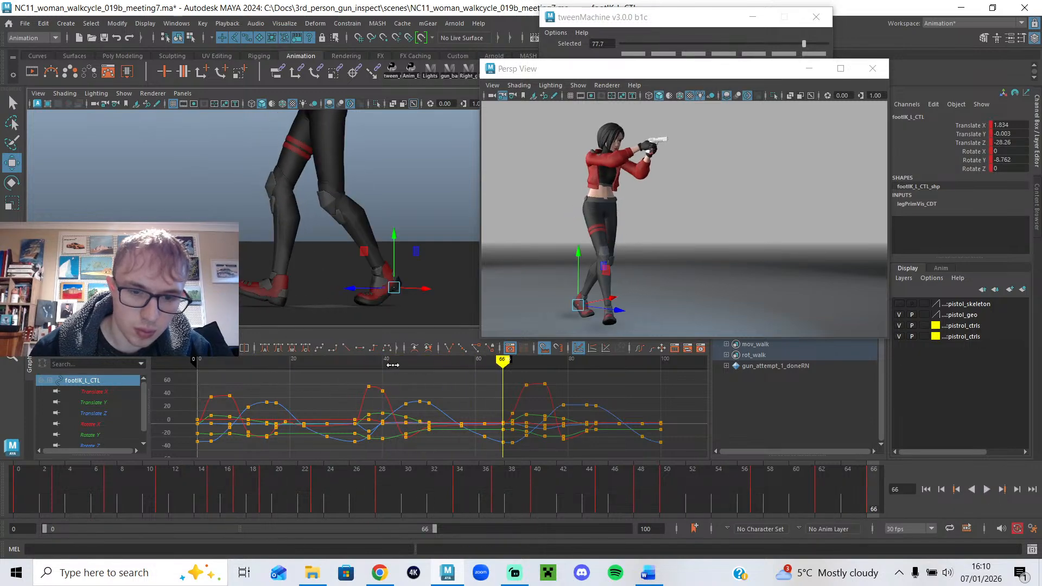
key(ctrl+z)
key(ctrl+z)
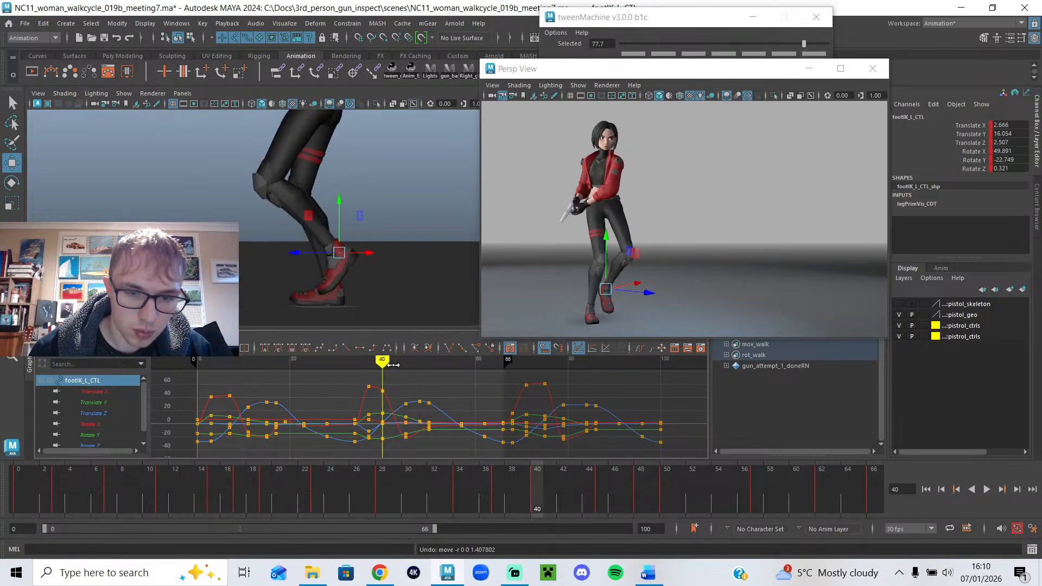
Play back and scrub through the walk up to frame 66 to review the left foot's motion.
click(988, 490)
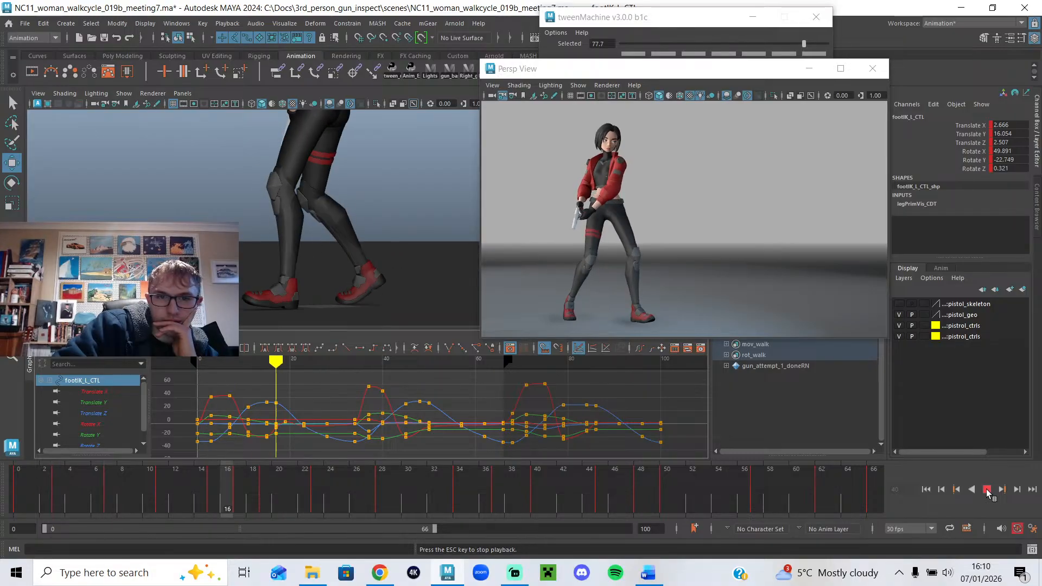
key(Escape)
drag(641, 496, 880, 501)
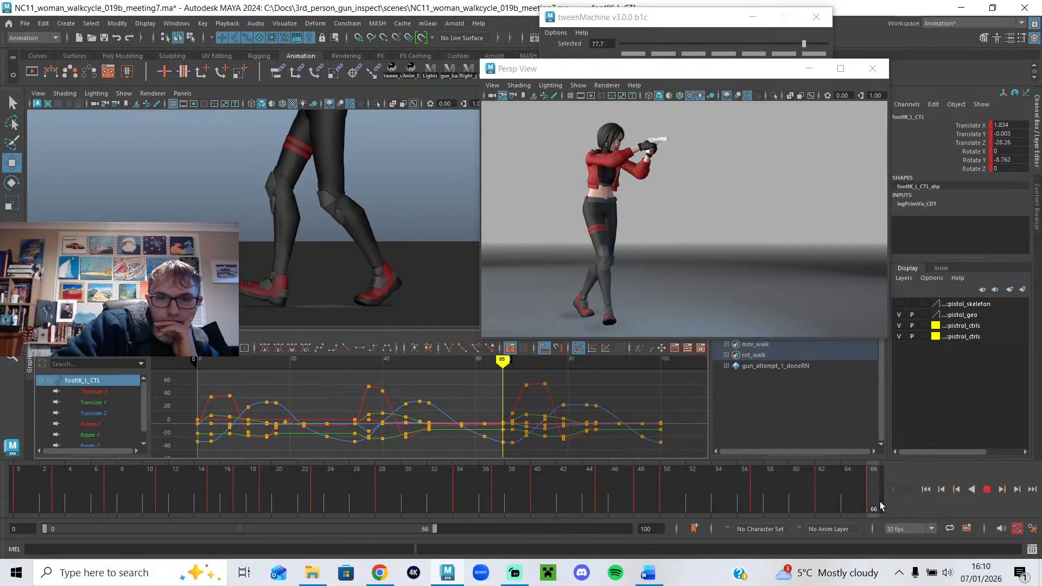
Key only the Foot Roll channel of legSetting_L_CTL at frame 58, keeping its value at 0.
click(821, 497)
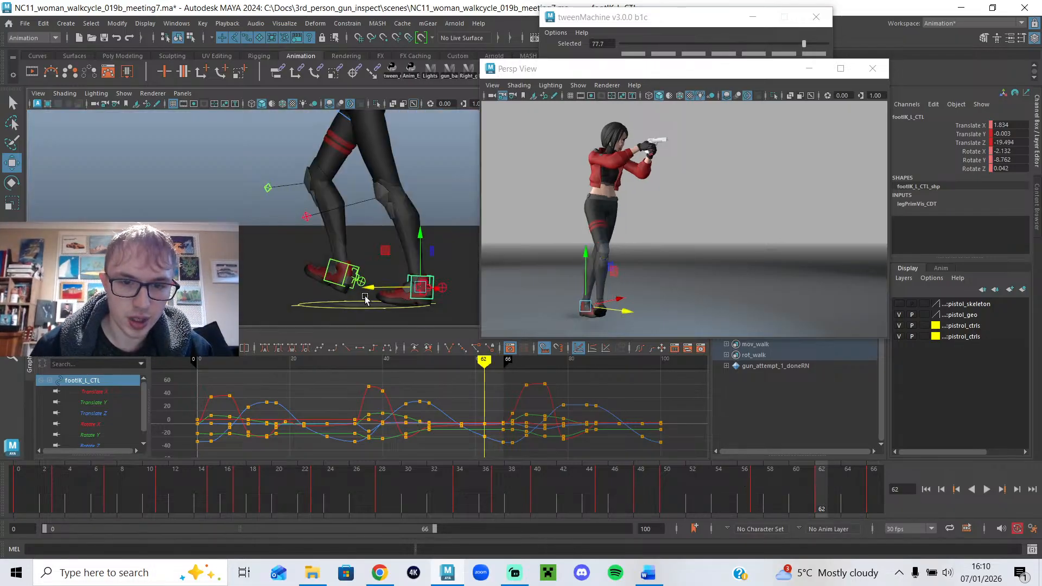
click(441, 289)
alt+middle_drag(461, 395, 407, 395)
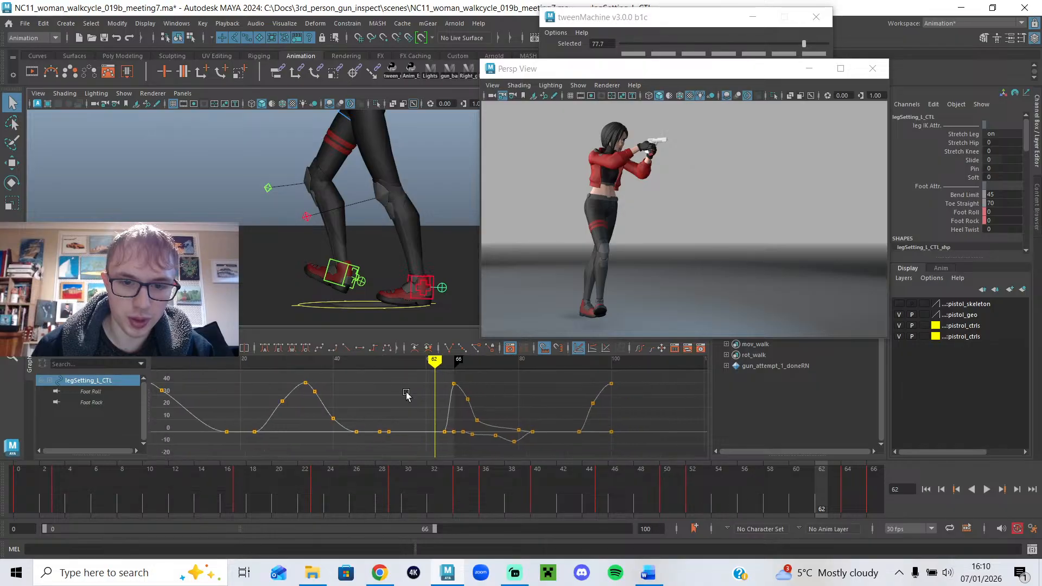
mouse_move(438, 374)
mouse_down()
mouse_move(393, 374)
mouse_move(466, 364)
mouse_up()
click(364, 261)
click(416, 288)
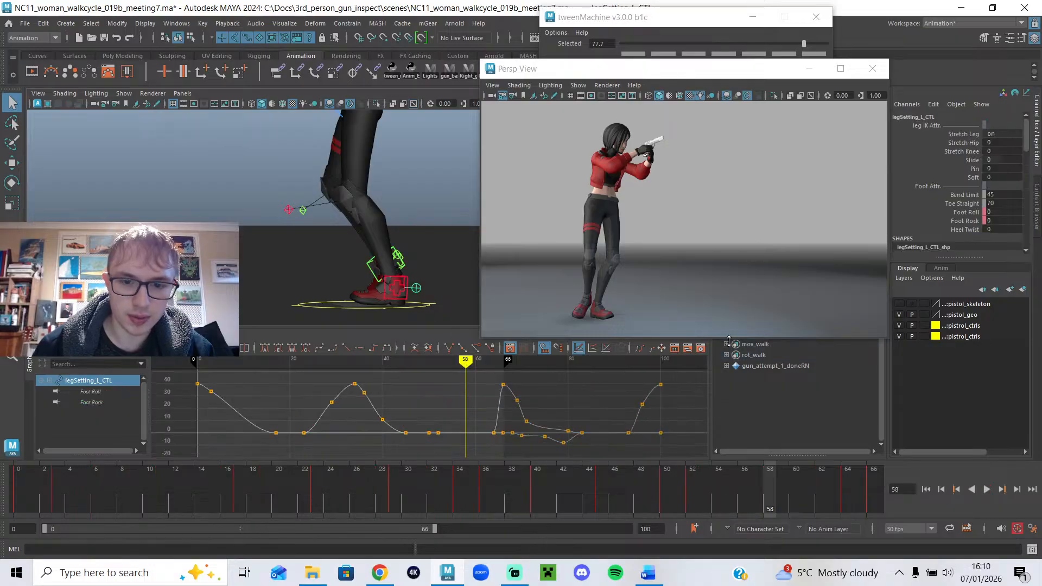
click(972, 212)
right_click(972, 213)
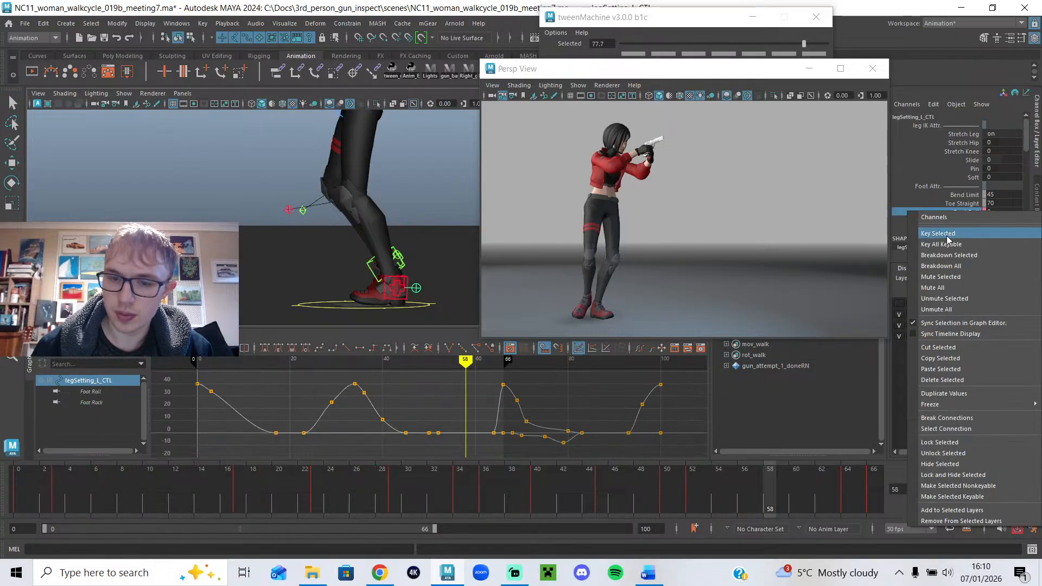
click(948, 238)
Move the left Foot Roll key at frame 64 back to frame 62 and set its value to 24.
key(alt+v)
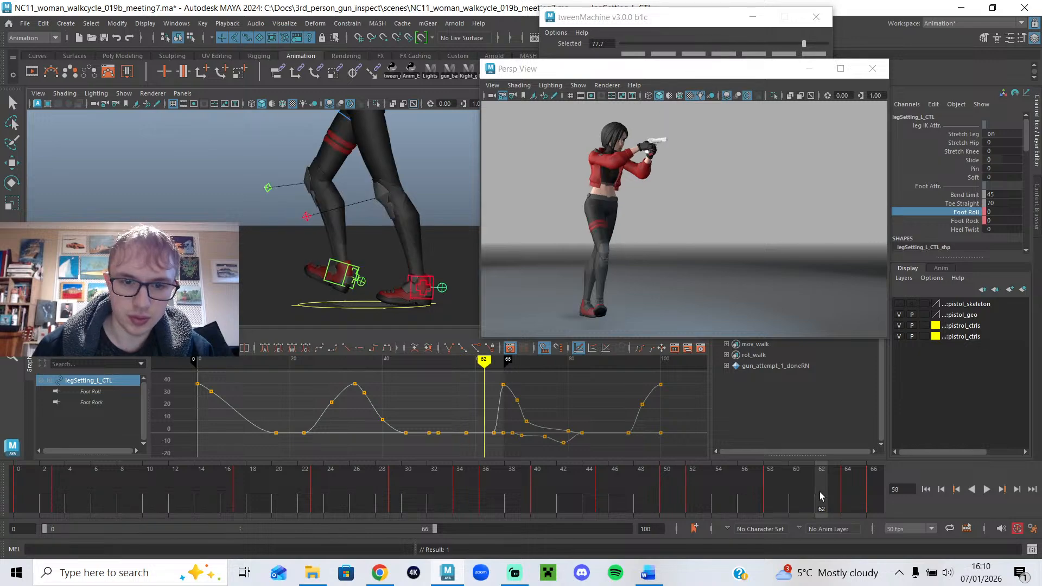
shift+click(848, 500)
drag(826, 500, 814, 501)
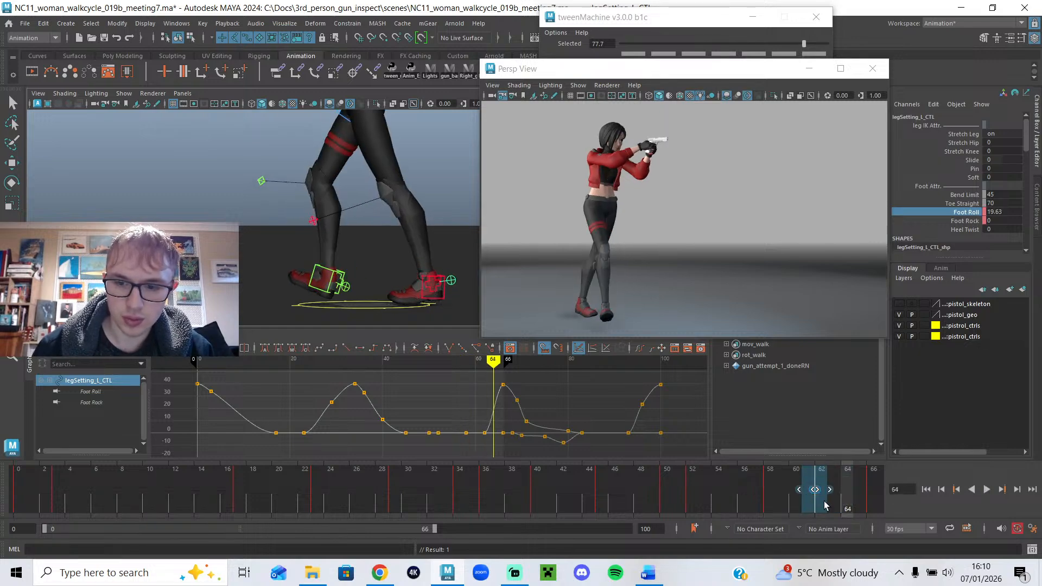
middle_drag(920, 222, 930, 222)
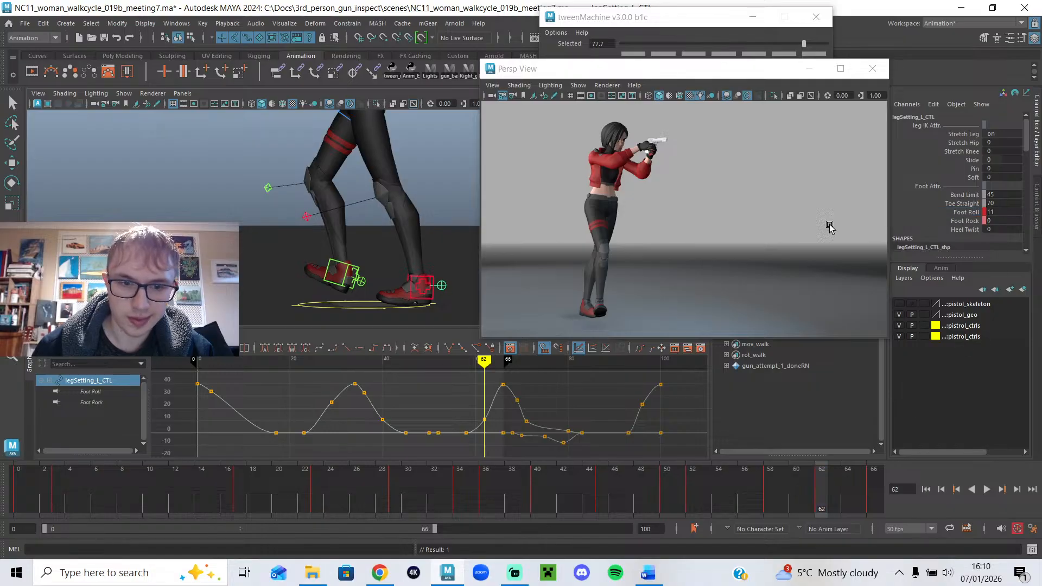
key(e)
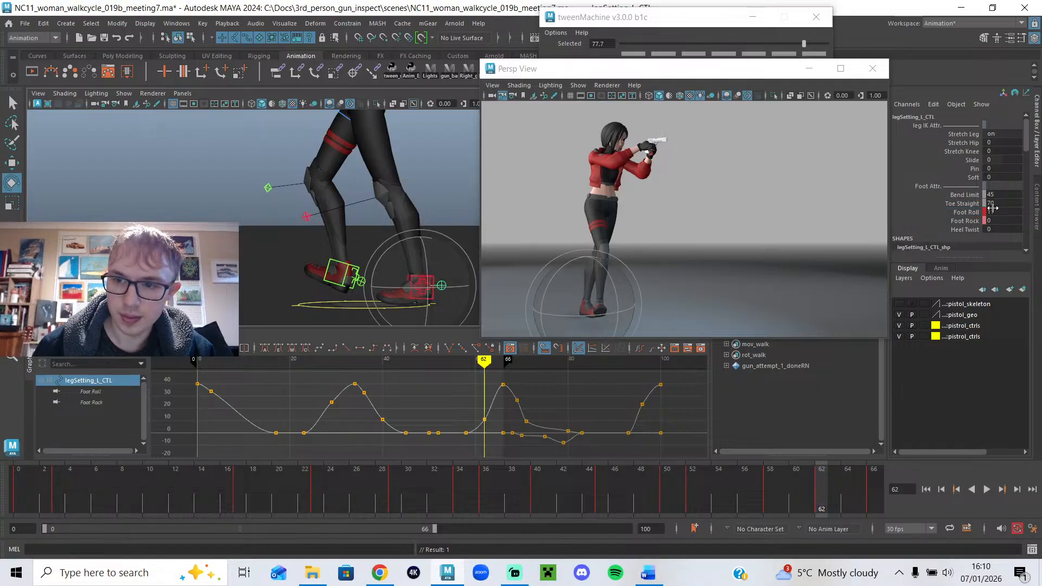
text(30)
key(Return)
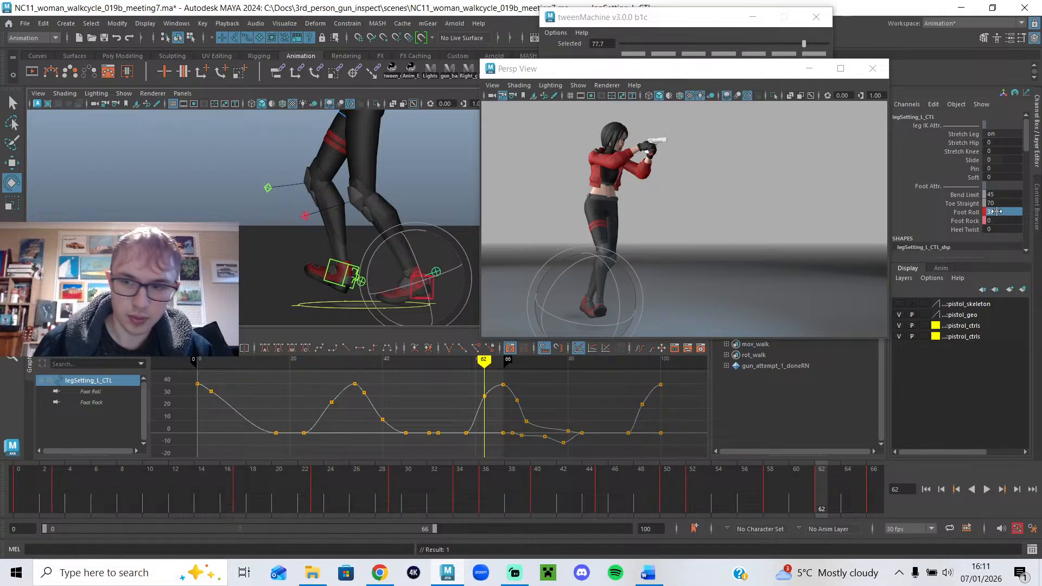
text(24)
key(Return)
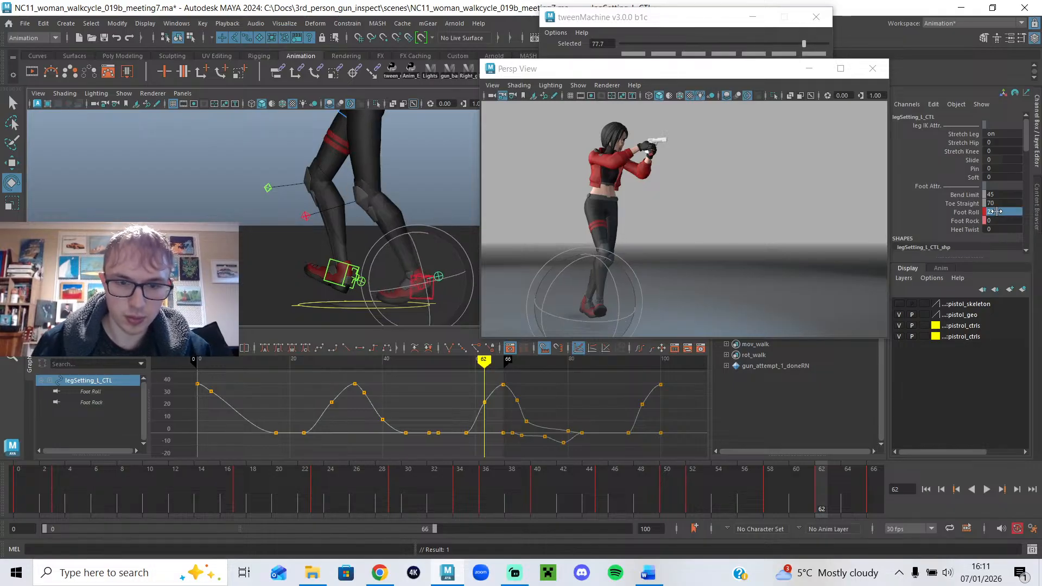
Scrub and play back the walk to review the left foot's roll timing.
drag(636, 467, 948, 514)
mouse_move(429, 398)
mouse_down()
mouse_move(524, 380)
mouse_move(501, 379)
mouse_move(581, 380)
mouse_move(238, 388)
mouse_up()
click(987, 490)
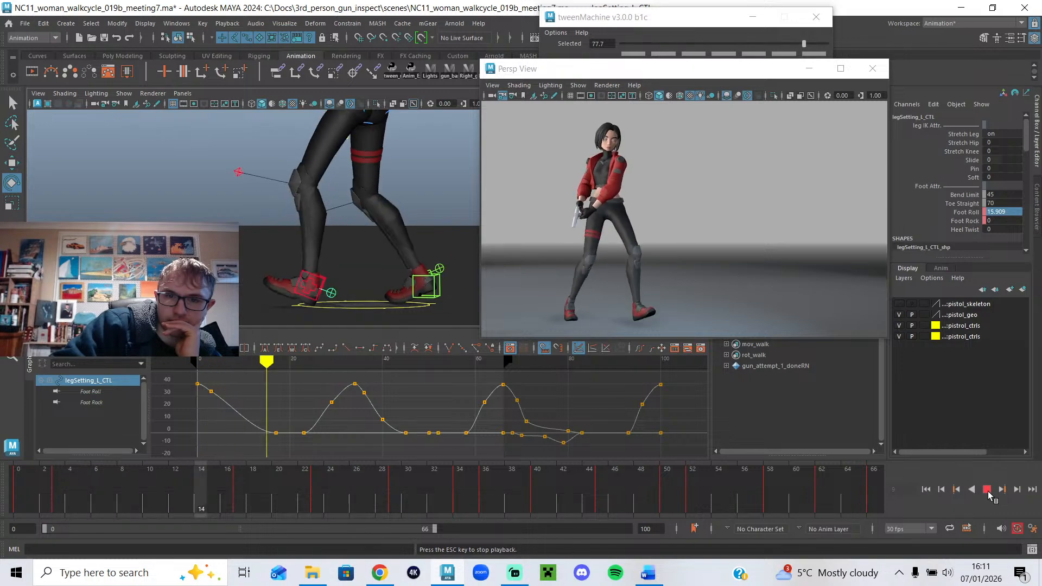
click(987, 491)
Set Foot Roll on legSetting_L_CTL to 25 at frame 29.
mouse_move(321, 367)
mouse_down()
mouse_move(309, 369)
mouse_move(323, 372)
mouse_up()
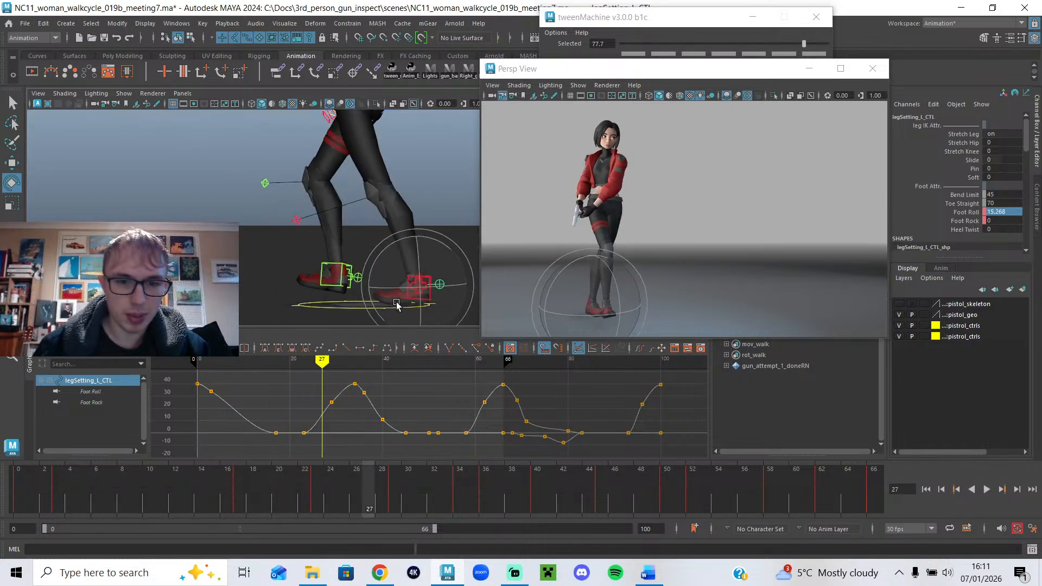
key(q)
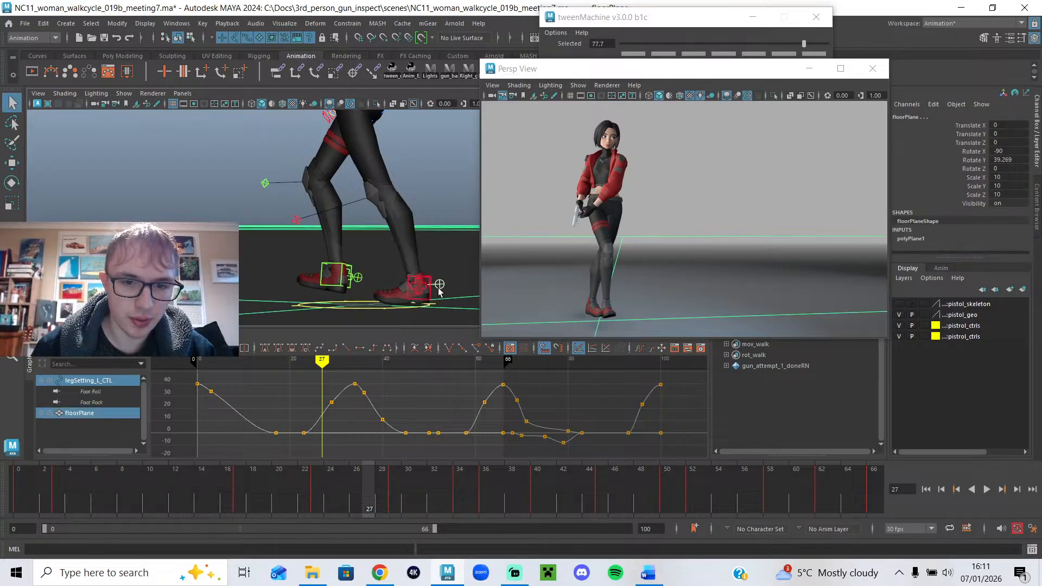
key(w)
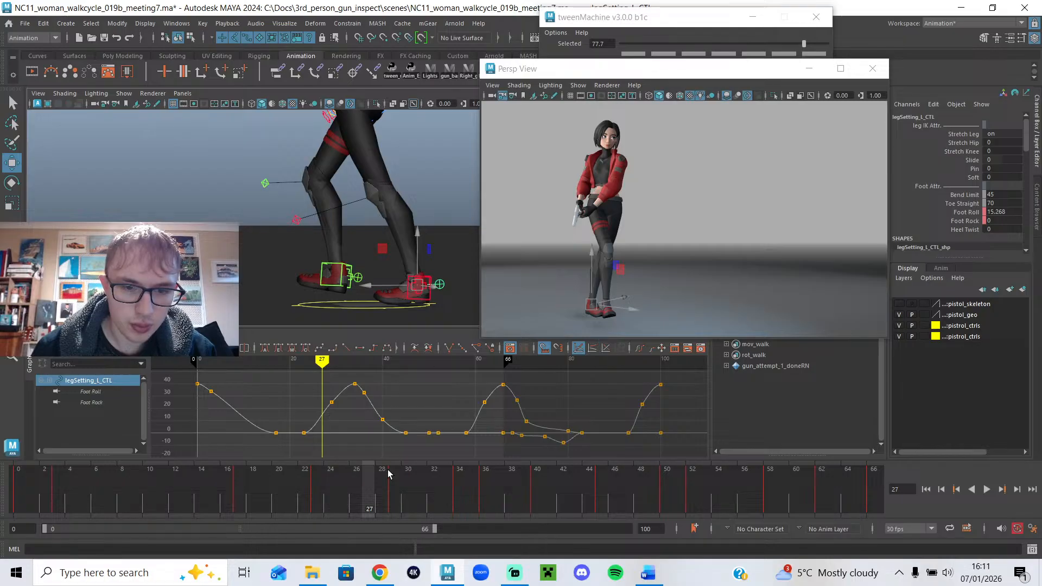
mouse_move(395, 476)
mouse_down()
mouse_move(239, 502)
mouse_move(397, 506)
mouse_up()
text(25)
key(Return)
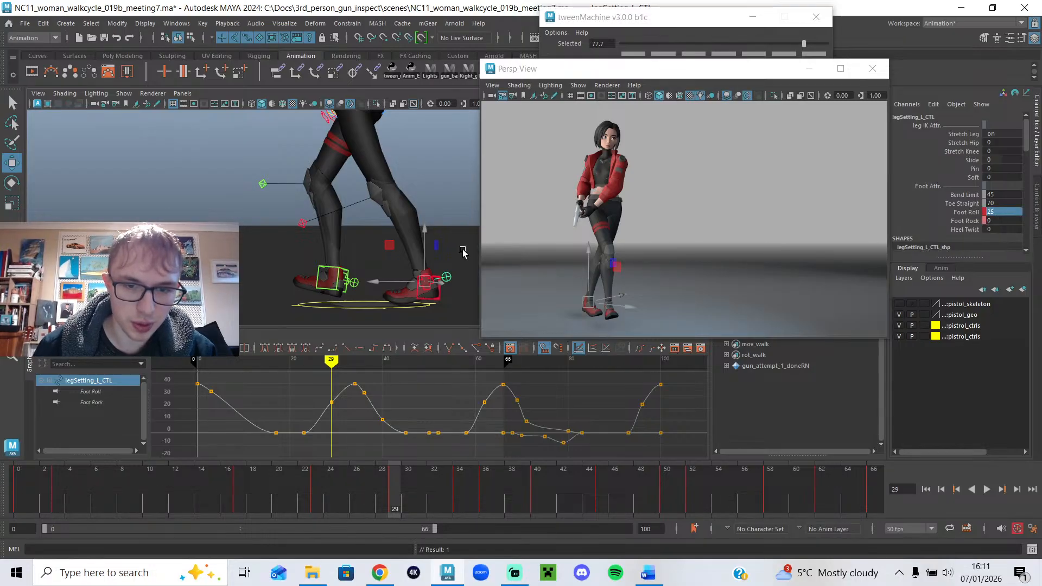
Try setting the X, Y and Z rotations of footIK_L_CTL to 0 at frame 28, and undo the change.
click(436, 280)
click(392, 286)
key(ctrl+z)
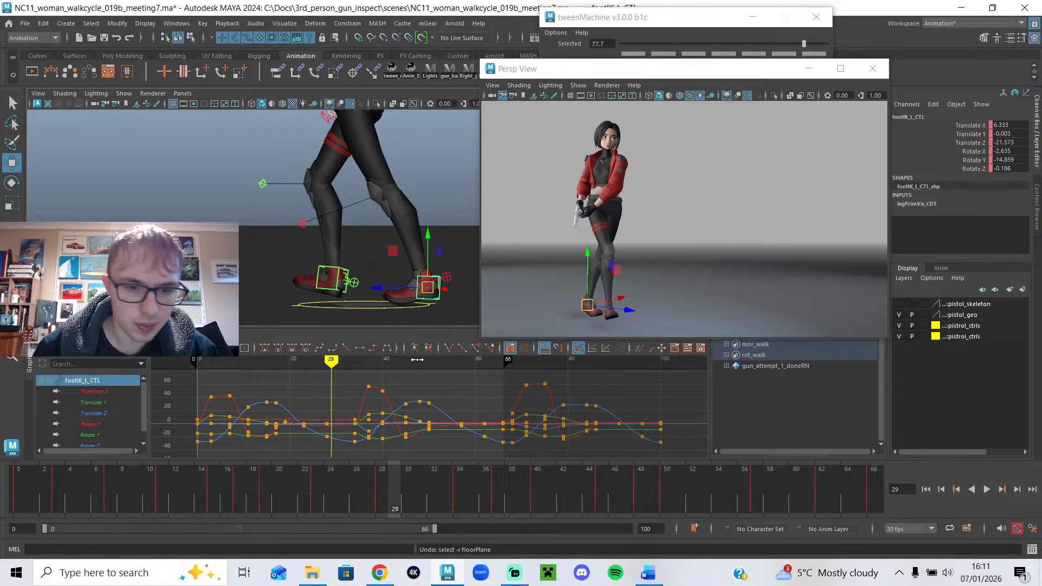
drag(349, 369, 326, 369)
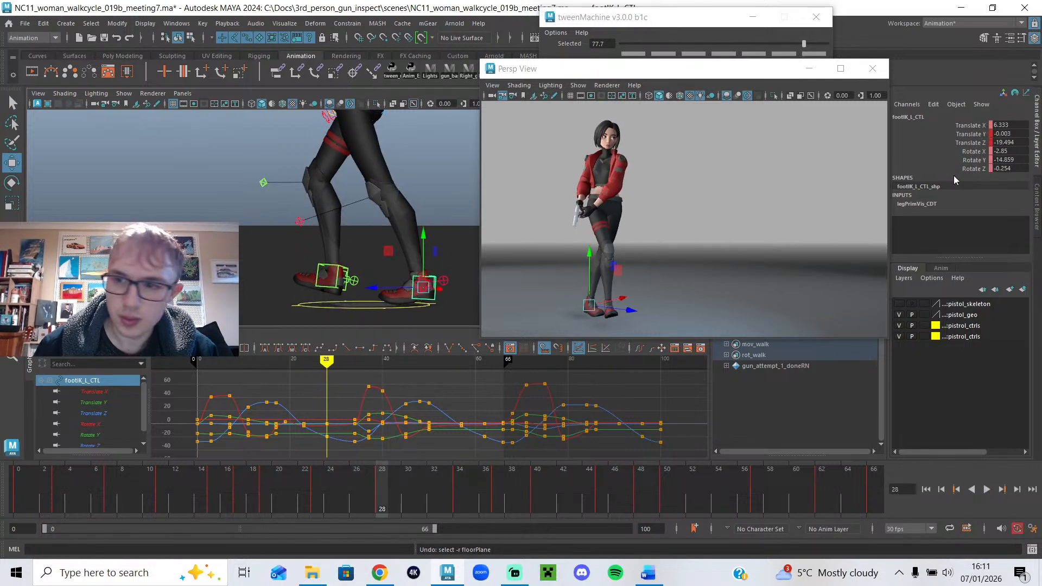
text(0)
key(Return)
key(ctrl+z)
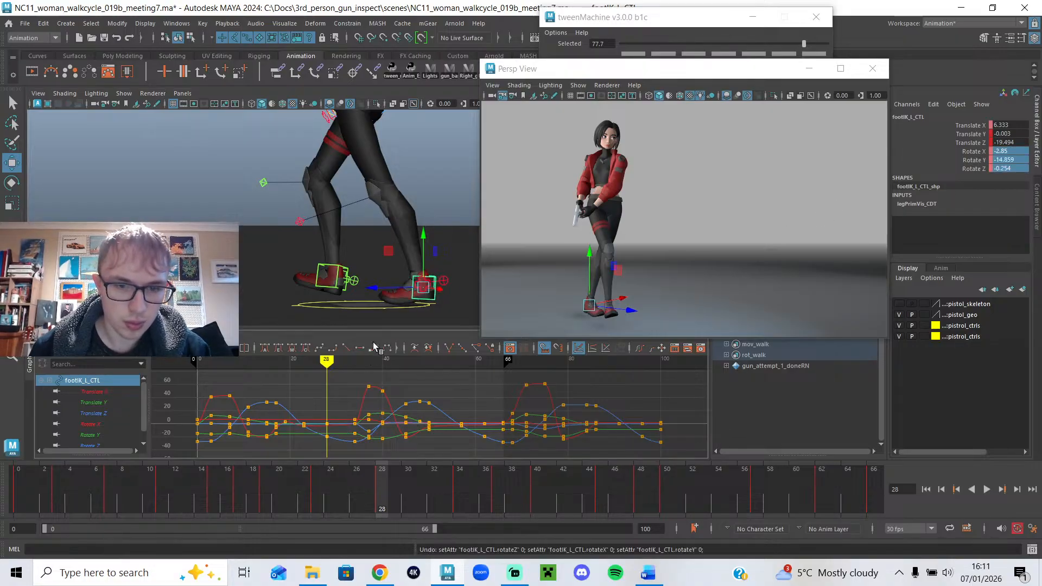
Tilt footIK_L_CTL at frame 28 to a Rotate X of about 7.1 and check the preceding frames back to 19.
alt+drag(365, 280, 444, 269)
alt+drag(330, 284, 266, 269)
key(e)
mouse_move(408, 255)
mouse_down()
mouse_move(407, 245)
mouse_move(400, 253)
mouse_up()
mouse_move(325, 361)
mouse_down()
mouse_move(302, 363)
mouse_move(330, 363)
mouse_move(303, 374)
mouse_up()
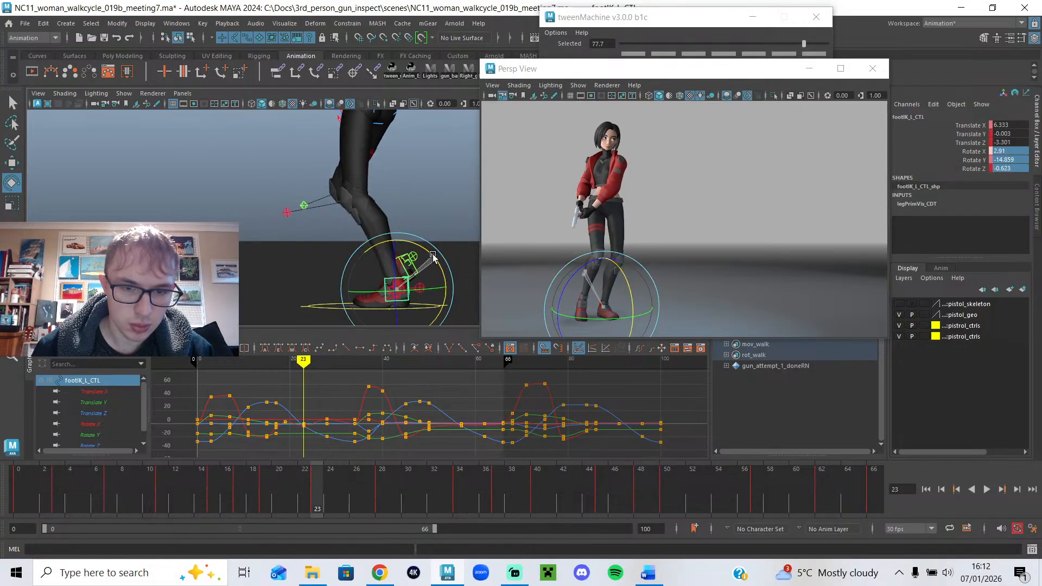
click(284, 363)
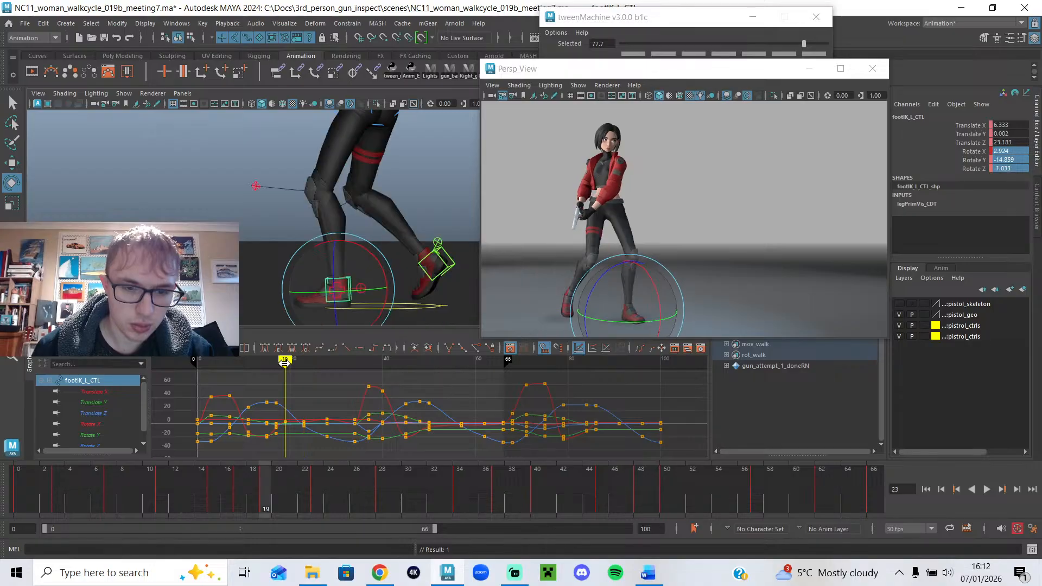
Isolate the Rotate X curve of footIK_L_CTL and tilt the foot at frame 34 to a Rotate X of about 7.2.
click(106, 426)
key(f)
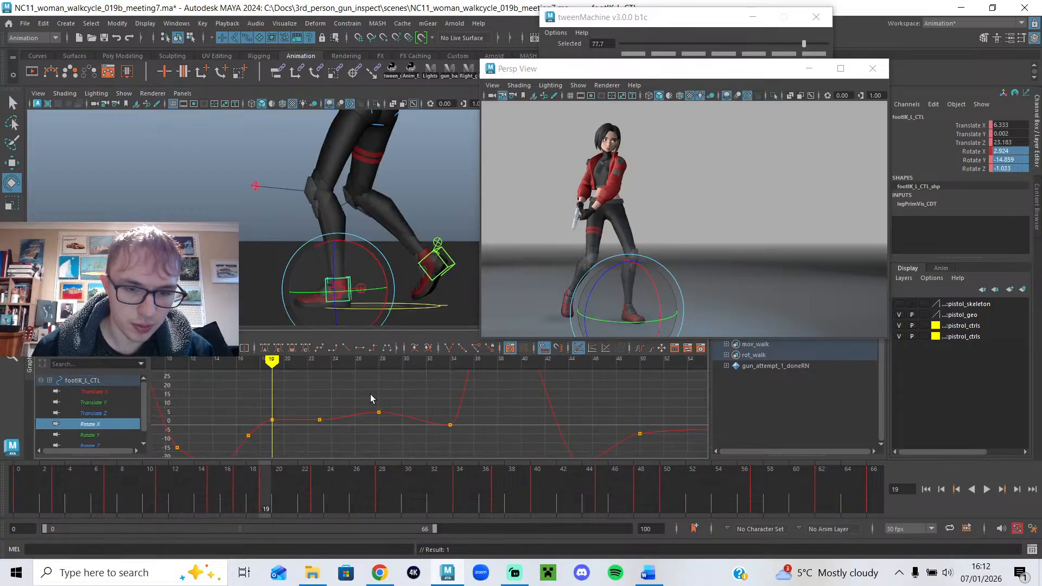
drag(314, 372, 455, 391)
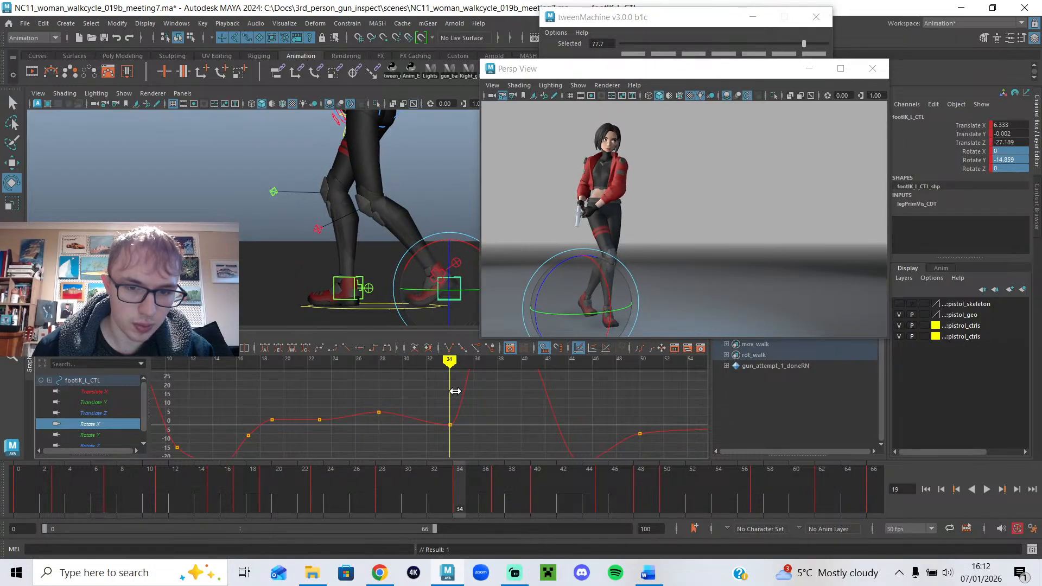
drag(429, 251, 423, 267)
alt+middle_drag(357, 419, 393, 415)
scroll(393, 416, down, 3)
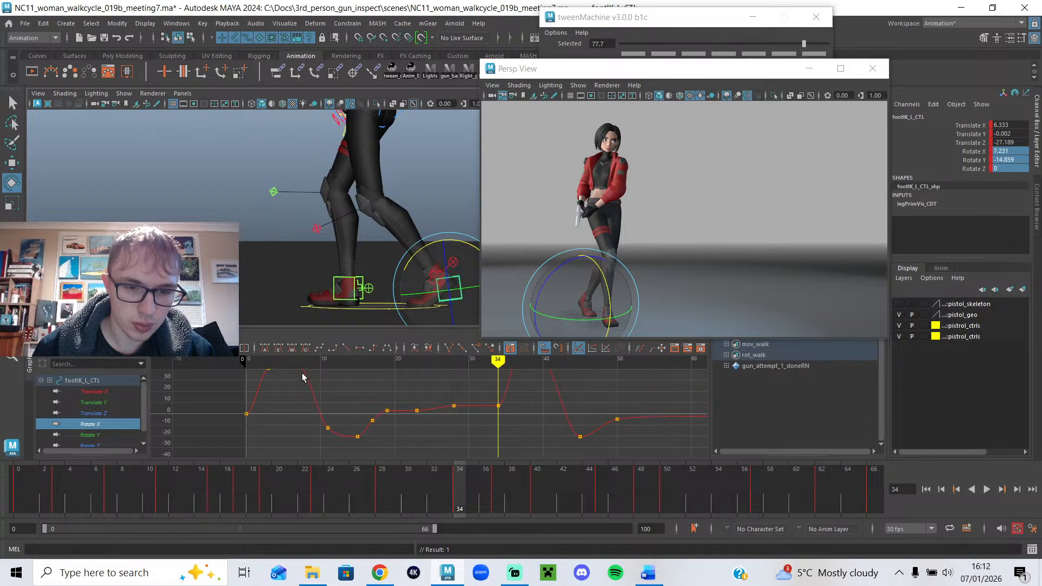
Try copying the footIK_L_CTL keys from frame 28 onto frame 0 across all translate and rotate curves, and undo the paste.
key(alt+shift+v)
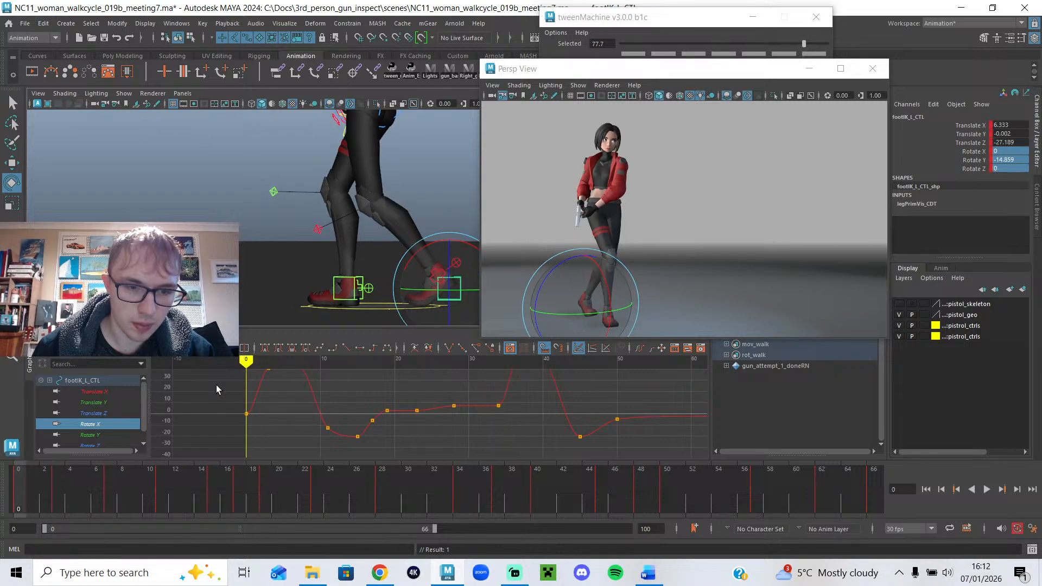
scroll(115, 425, down, 1)
drag(115, 435, 107, 382)
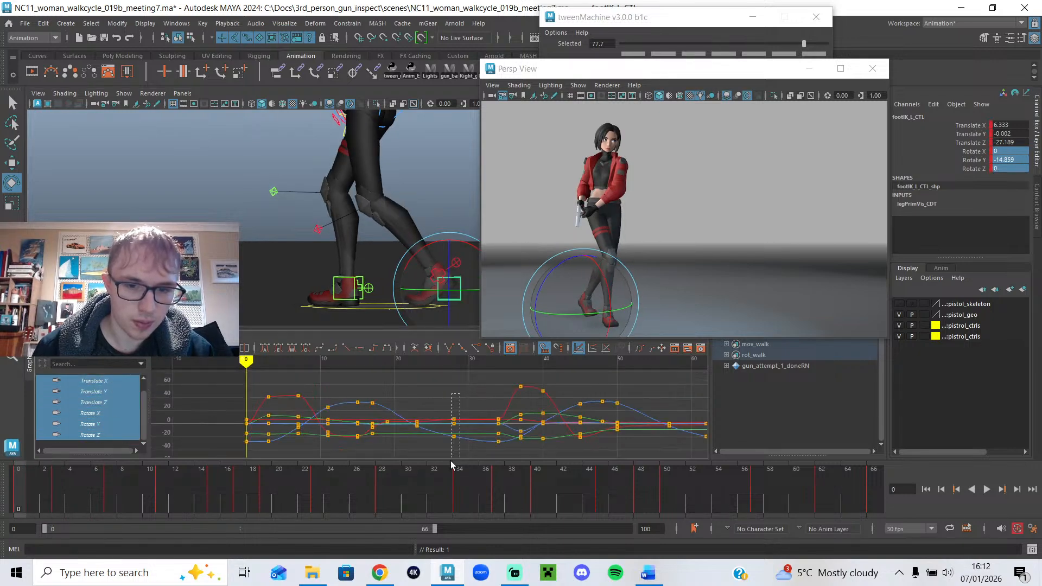
drag(452, 460, 453, 456)
key(ctrl+c)
key(ctrl+v)
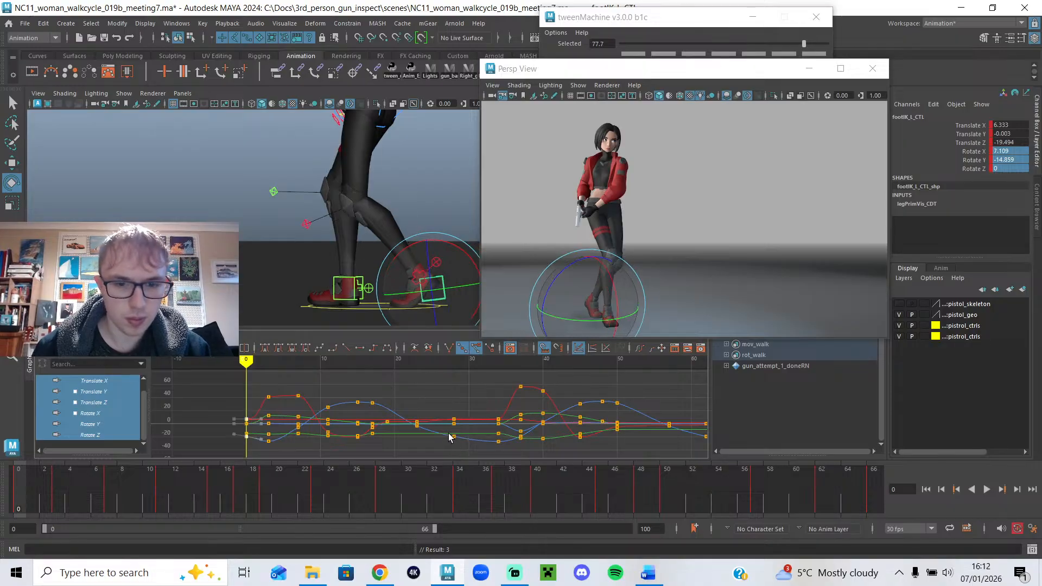
key(ctrl+z)
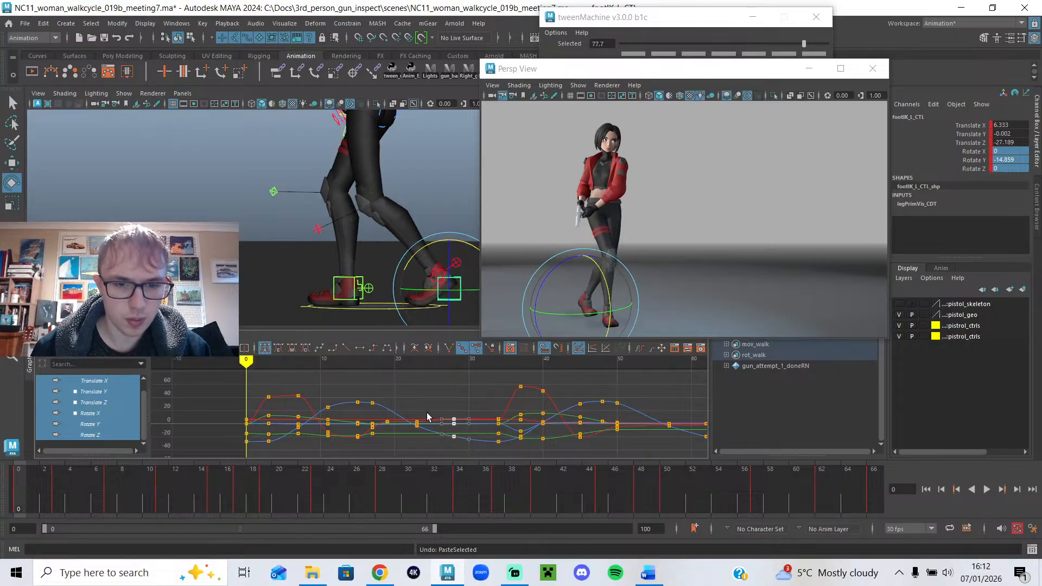
Copy the footIK_L_CTL pose from frame 34 and paste it at frame 0.
click(459, 487)
click(247, 367)
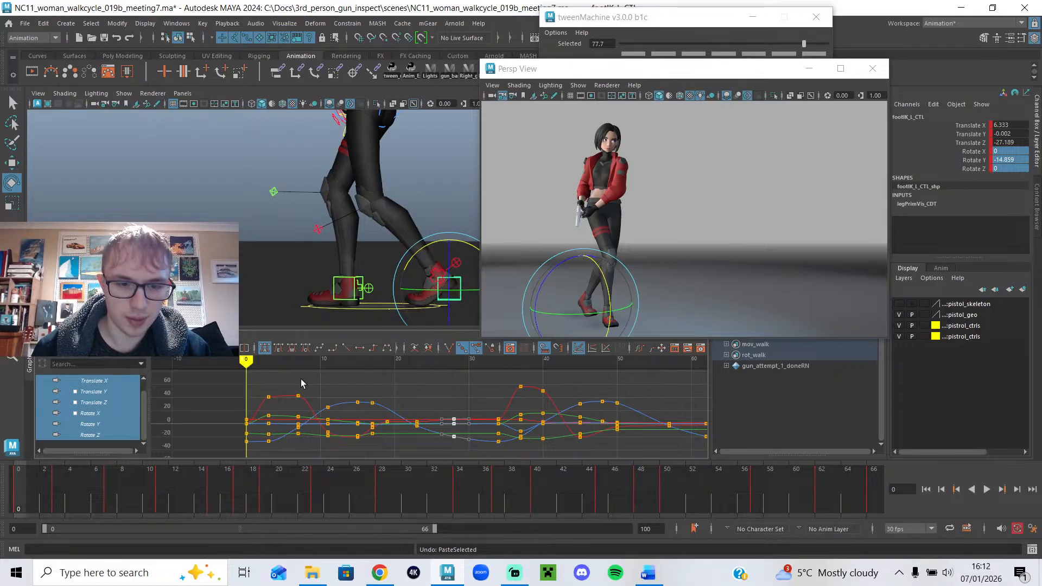
key(ctrl+v)
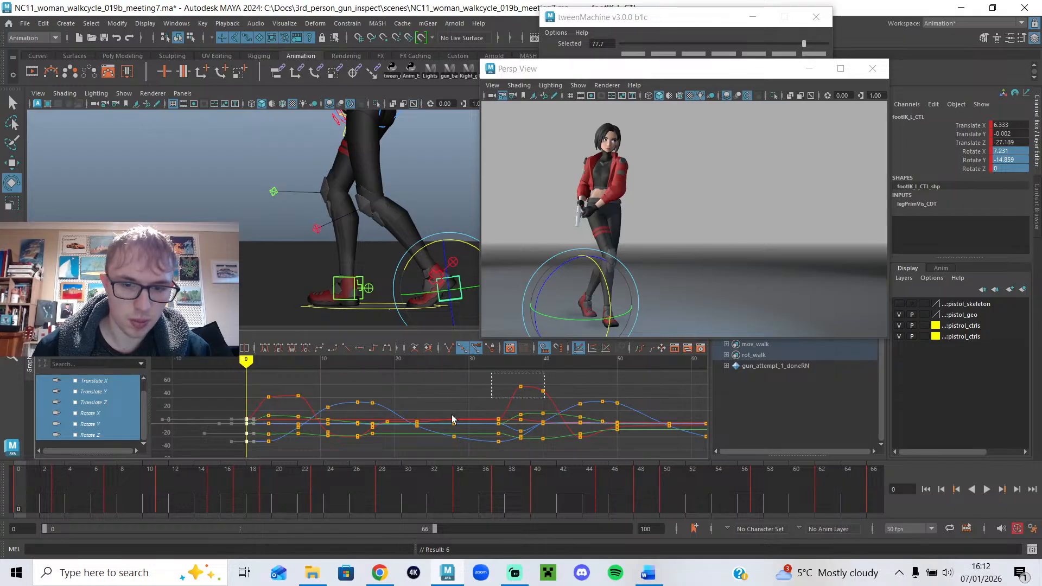
drag(515, 387, 236, 449)
Scrub and play back the walk up to frame 66 to review the matched left foot poses.
drag(32, 506, 640, 545)
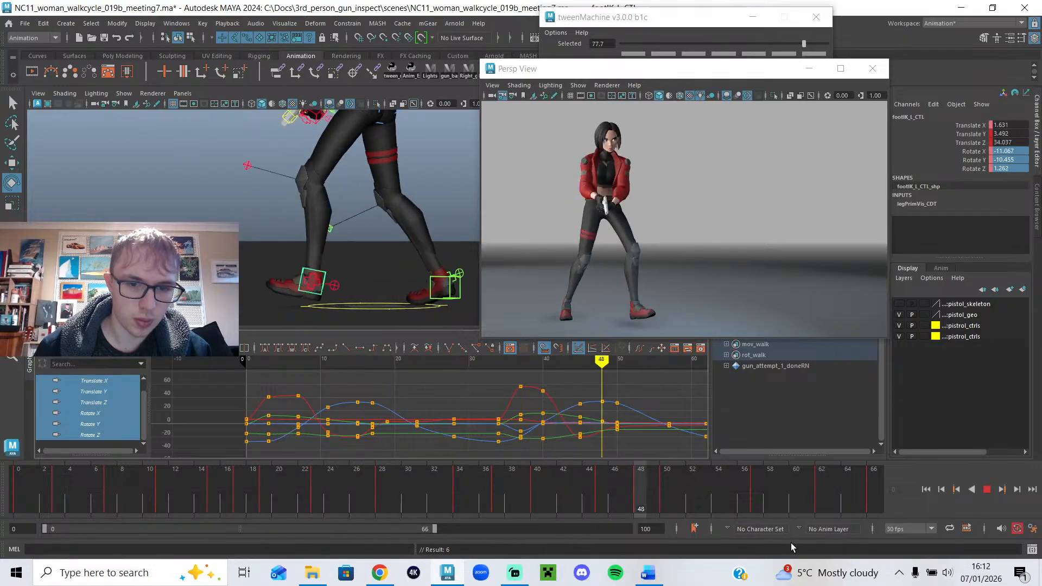
click(987, 490)
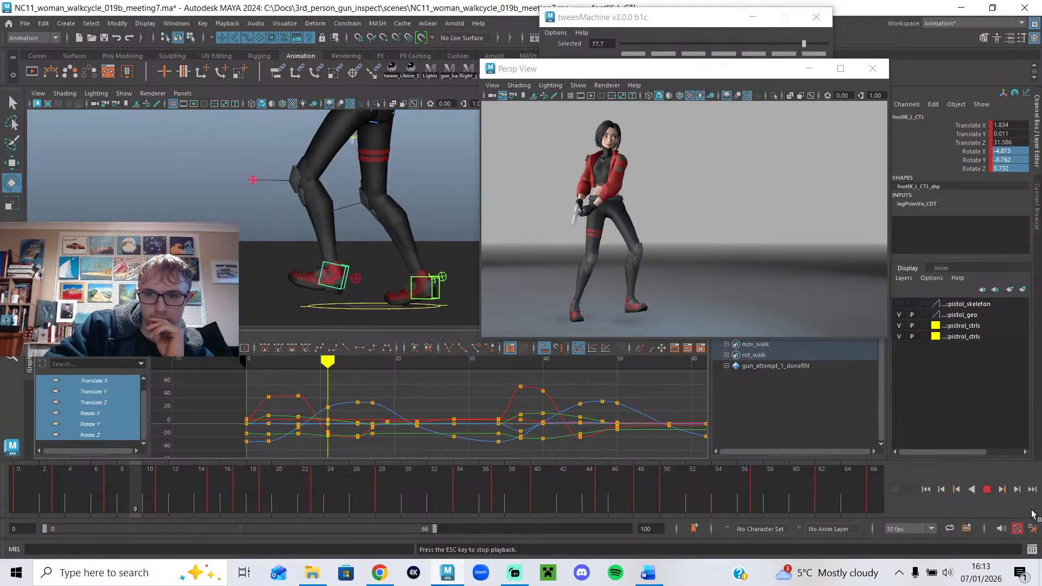
click(987, 490)
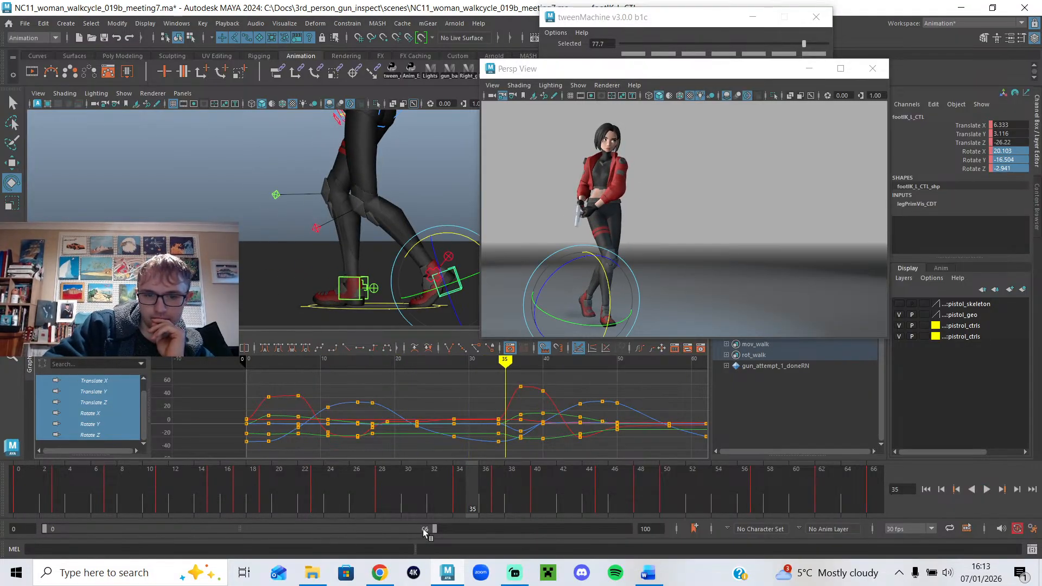
Extend the playback range to frame 100 and play the full animation from frame 0.
drag(435, 530, 630, 530)
click(926, 489)
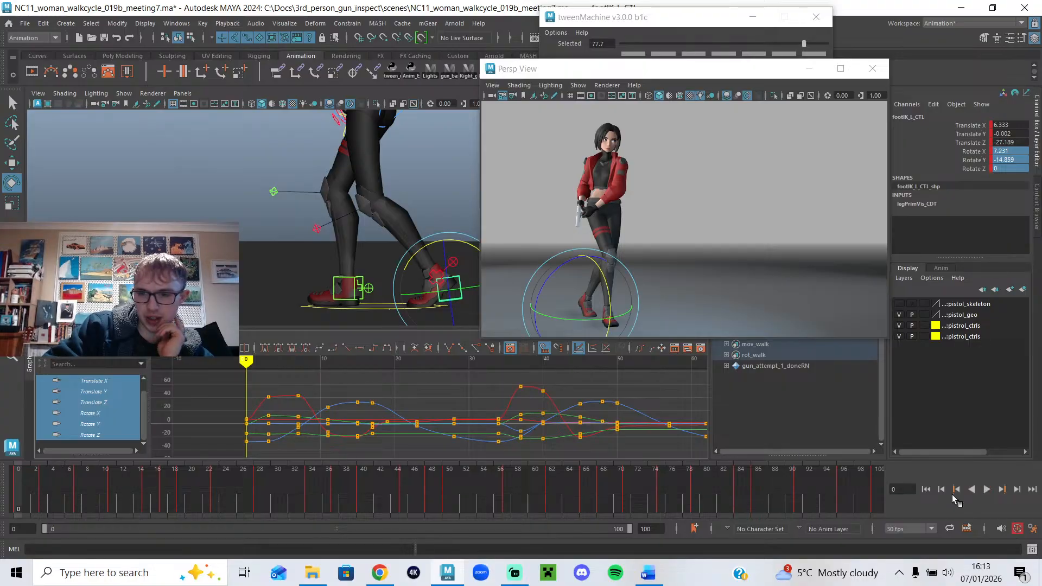
click(987, 490)
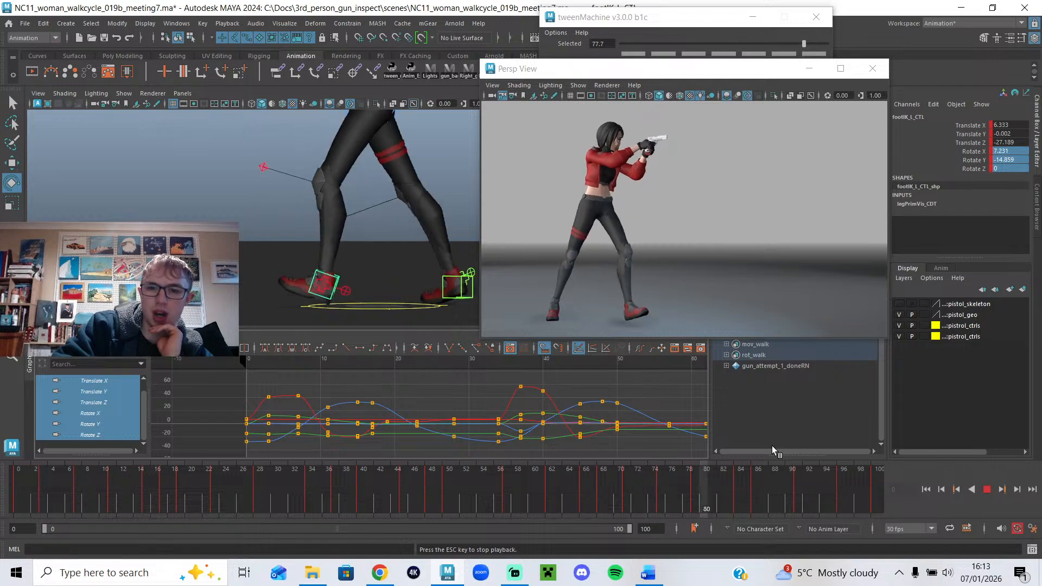
click(988, 489)
key(alt+v)
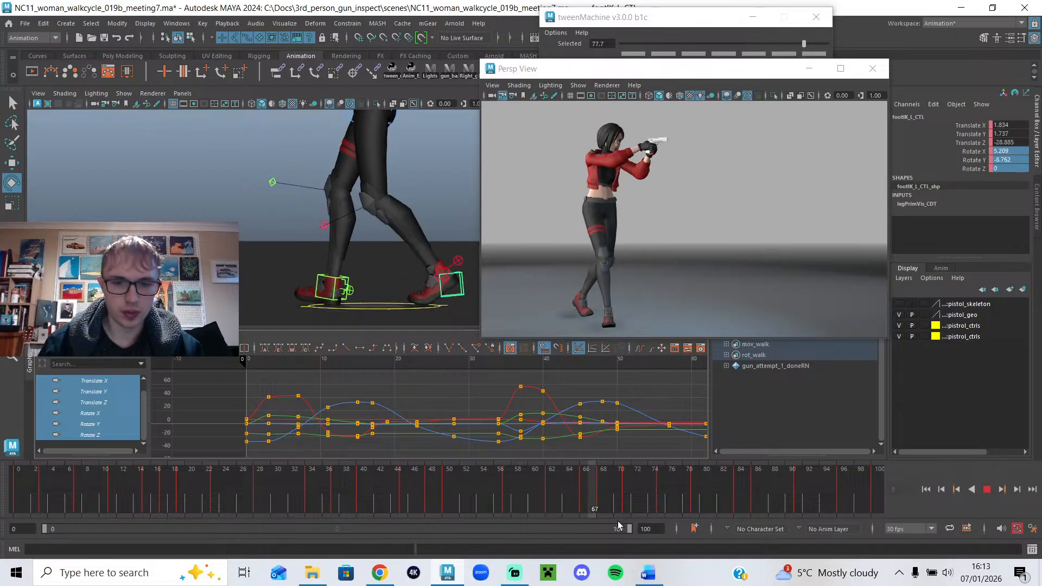
Stop playback, limit the playback range to frames 66–100, and select the right foot's legSetting_R_CTL.
key(alt+v)
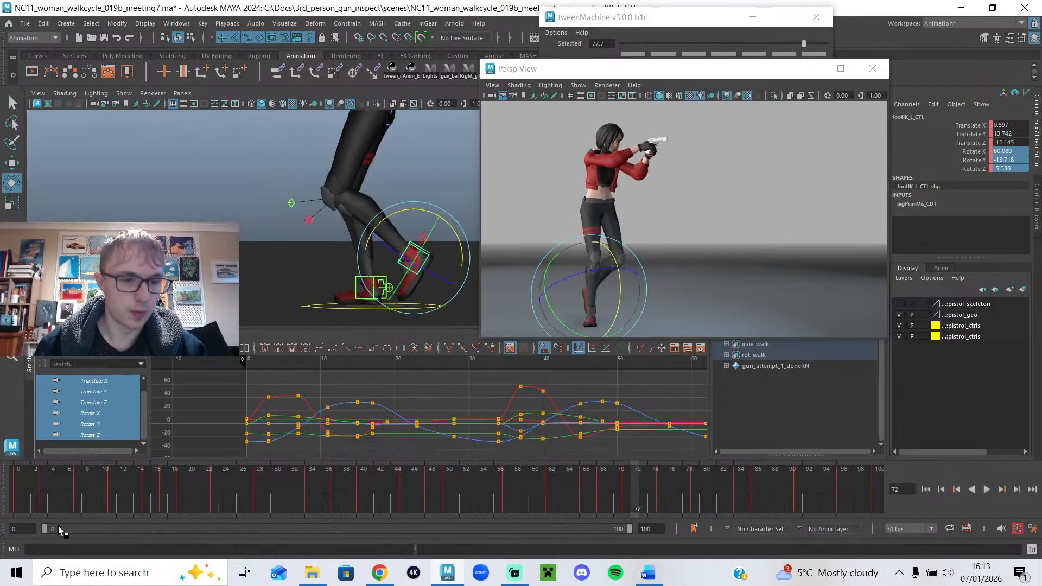
double_click(56, 530)
alt+middle_drag(516, 426, 114, 427)
mouse_move(375, 369)
mouse_down()
mouse_move(344, 374)
mouse_move(434, 386)
mouse_up()
click(450, 280)
alt+middle_drag(477, 384, 408, 434)
Raise the Foot Roll of legSetting_R_CTL at frame 79 and set it to 38 at frame 83, comparing with the earlier steps.
click(439, 362)
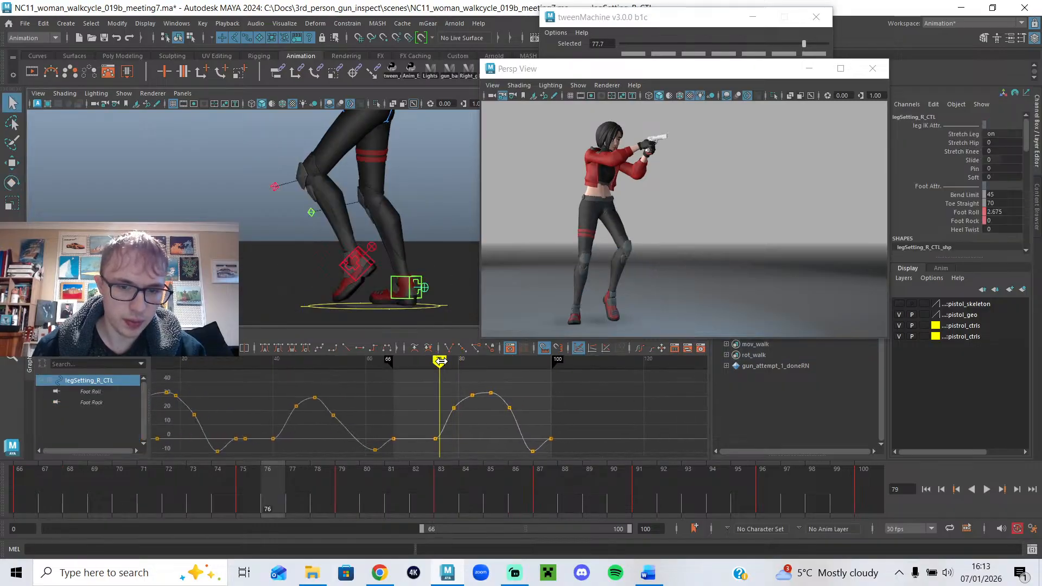
mouse_move(439, 361)
mouse_down()
mouse_move(436, 372)
mouse_move(454, 380)
mouse_up()
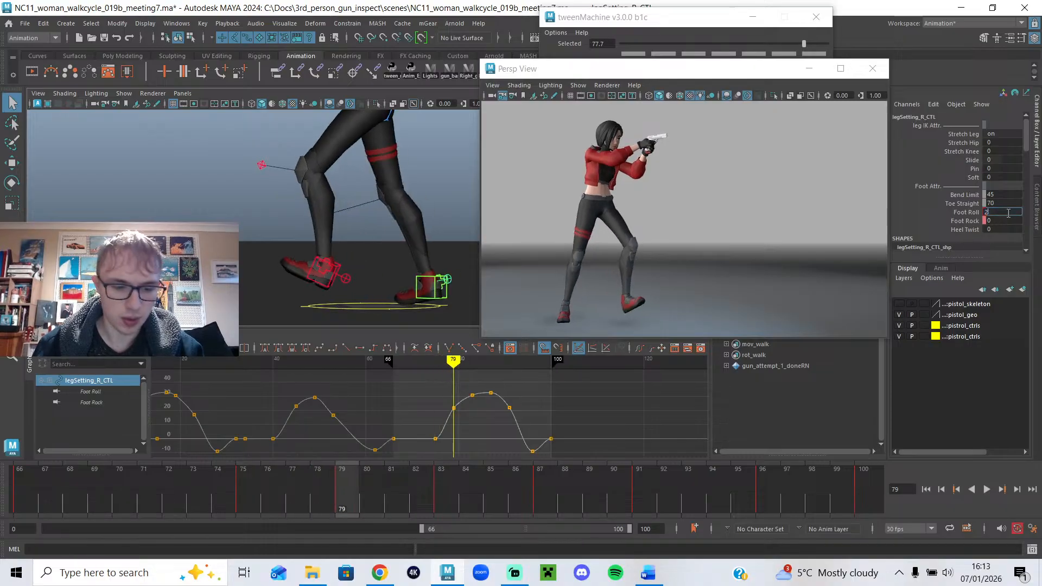
key(Return)
click(471, 361)
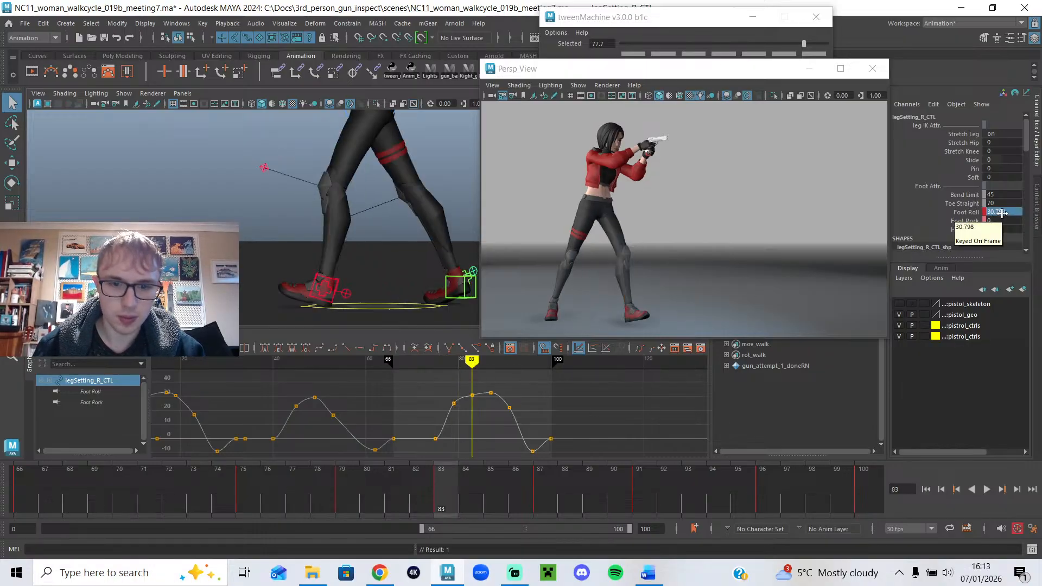
drag(319, 362, 316, 364)
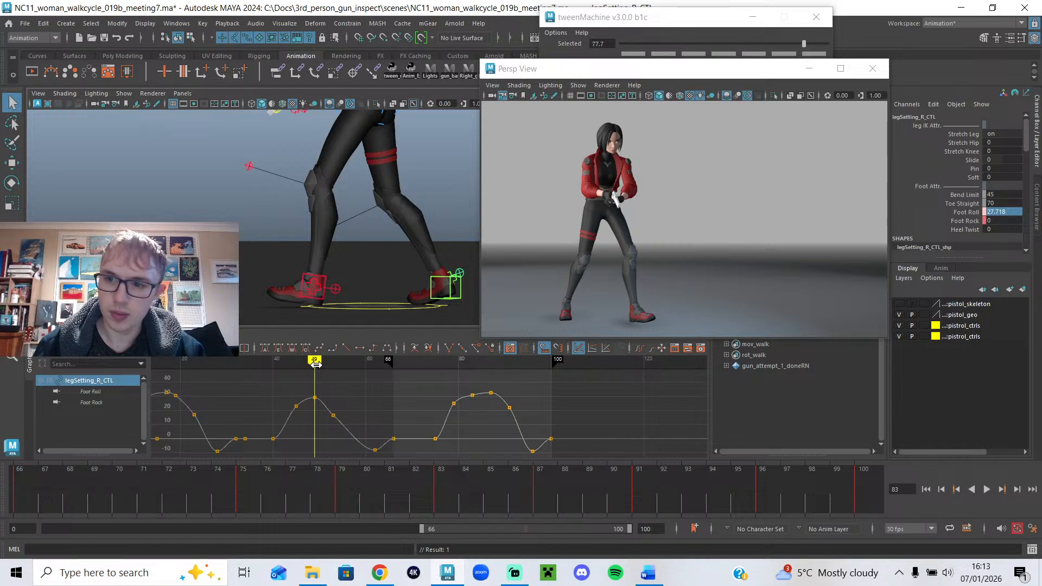
mouse_move(192, 361)
mouse_down()
mouse_move(171, 362)
mouse_move(461, 380)
mouse_move(476, 399)
mouse_move(471, 362)
mouse_up()
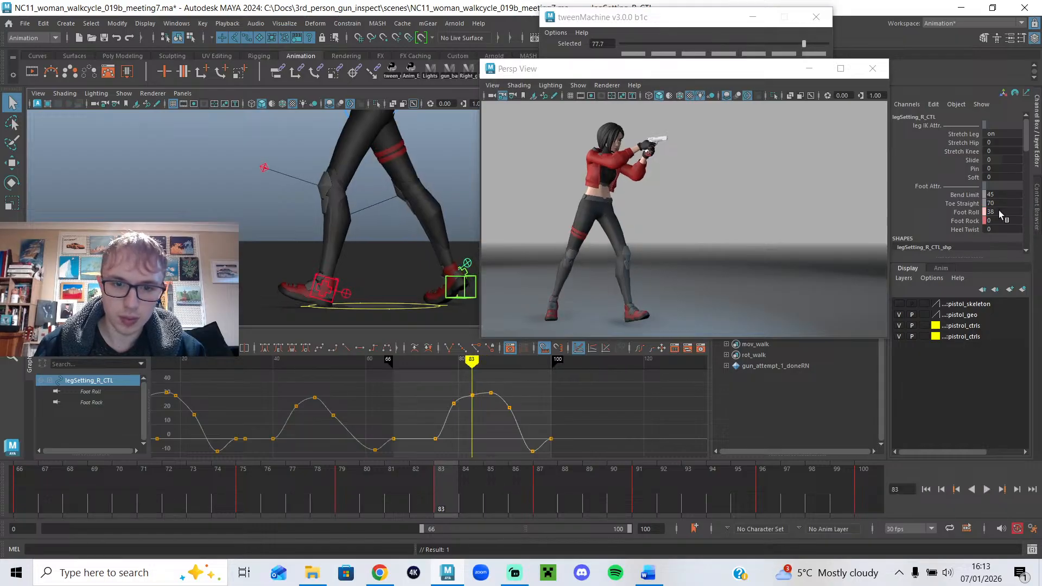
Lower the right leg's Foot Roll key at frame 91 and play back the walk from frame 68.
click(453, 360)
drag(460, 360, 491, 368)
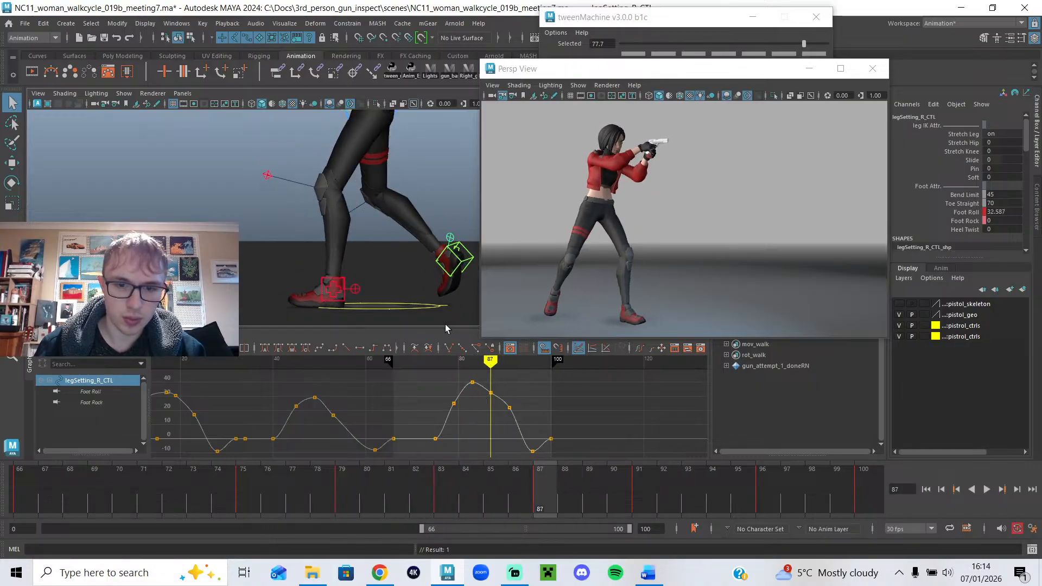
drag(493, 363, 509, 368)
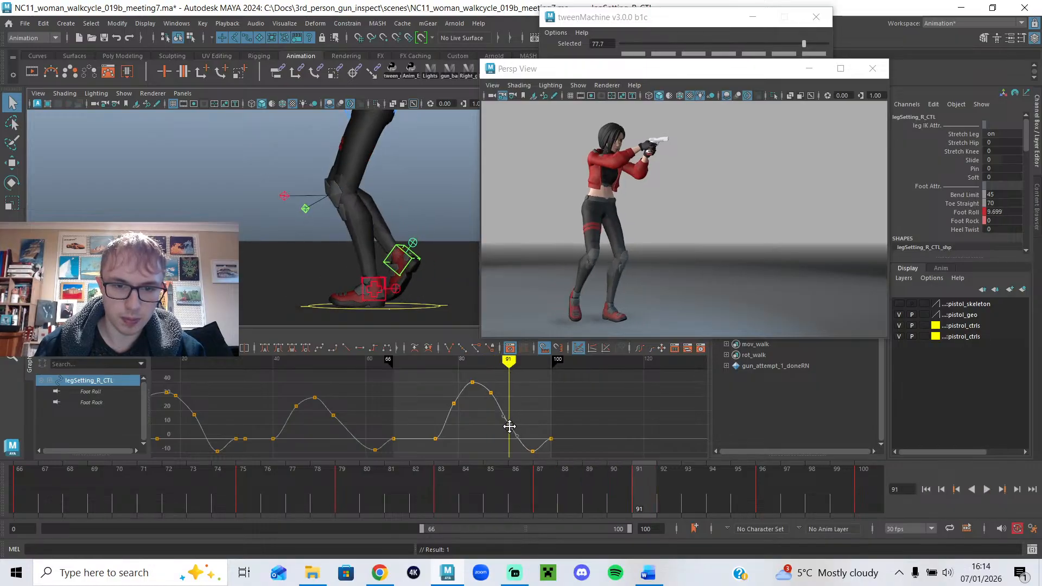
mouse_move(454, 363)
mouse_down()
mouse_move(514, 364)
mouse_move(439, 365)
mouse_move(403, 386)
mouse_up()
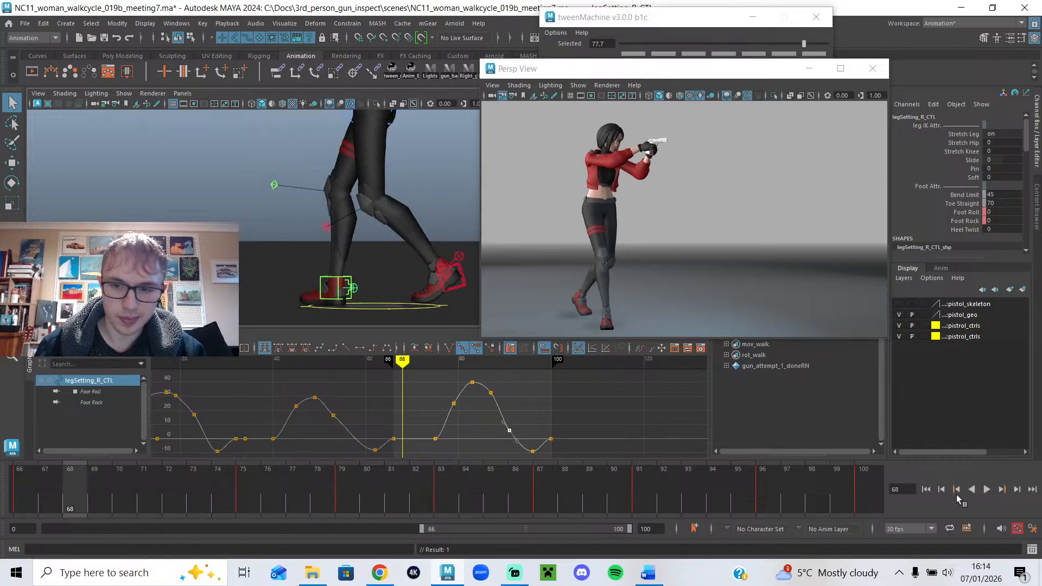
click(986, 490)
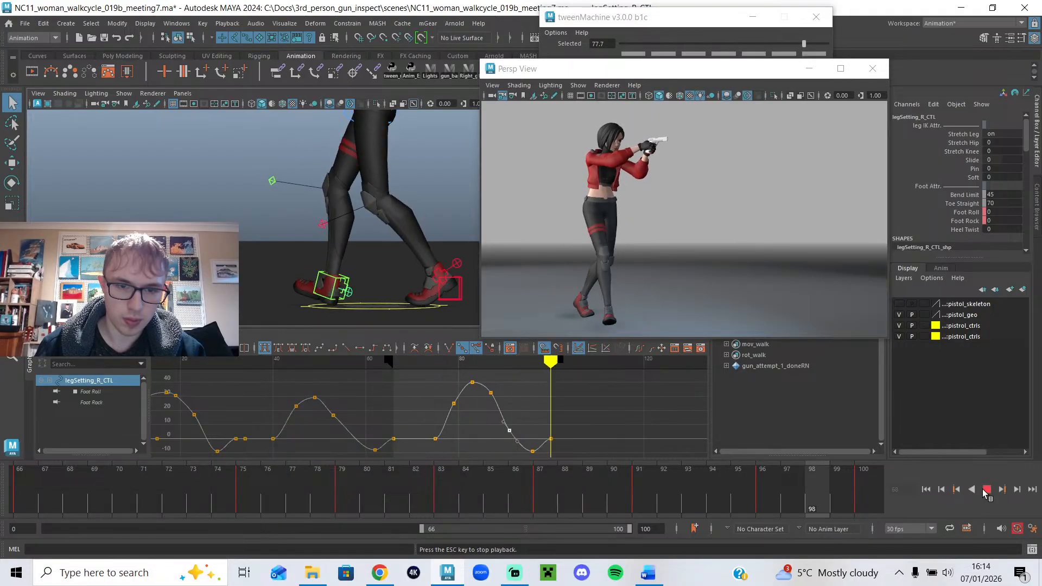
click(986, 490)
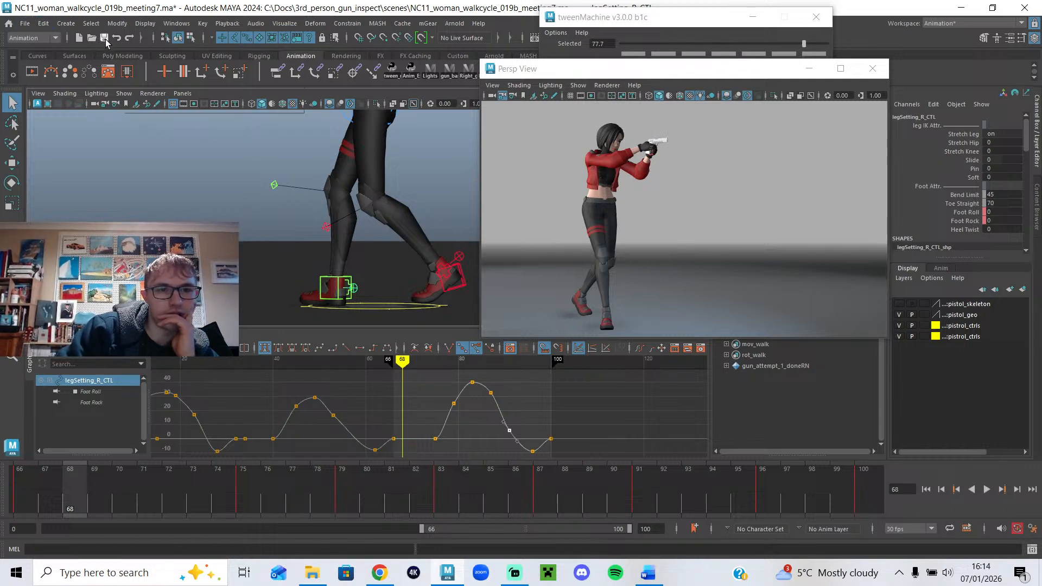
Save the scene and locate NC11_woman_walkcycle_019b_meeting7.ma in the 3rd_person_gun_inspect scenes folder in File Explorer.
click(313, 577)
double_click(700, 369)
double_click(660, 202)
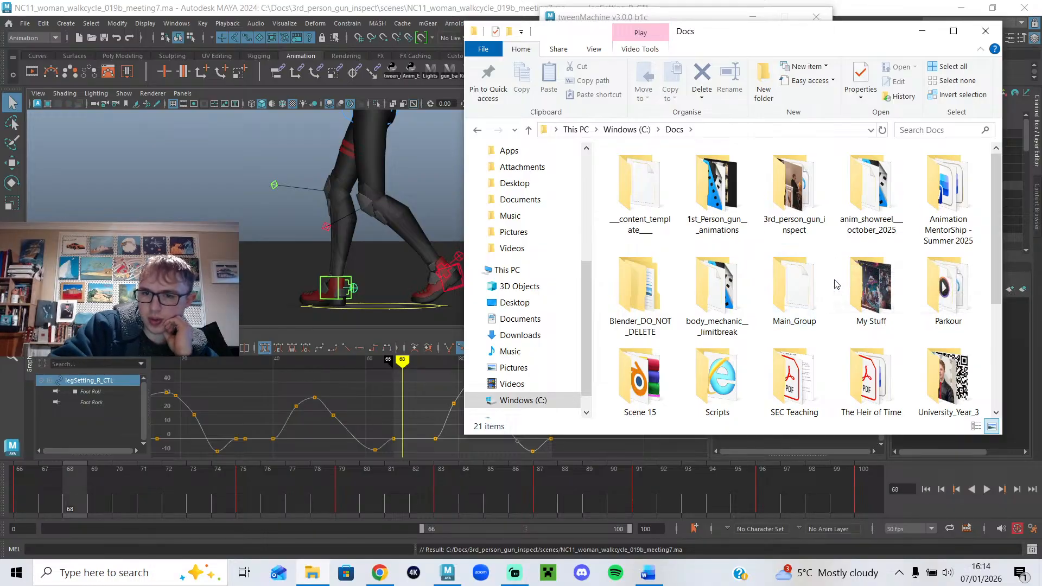
double_click(794, 187)
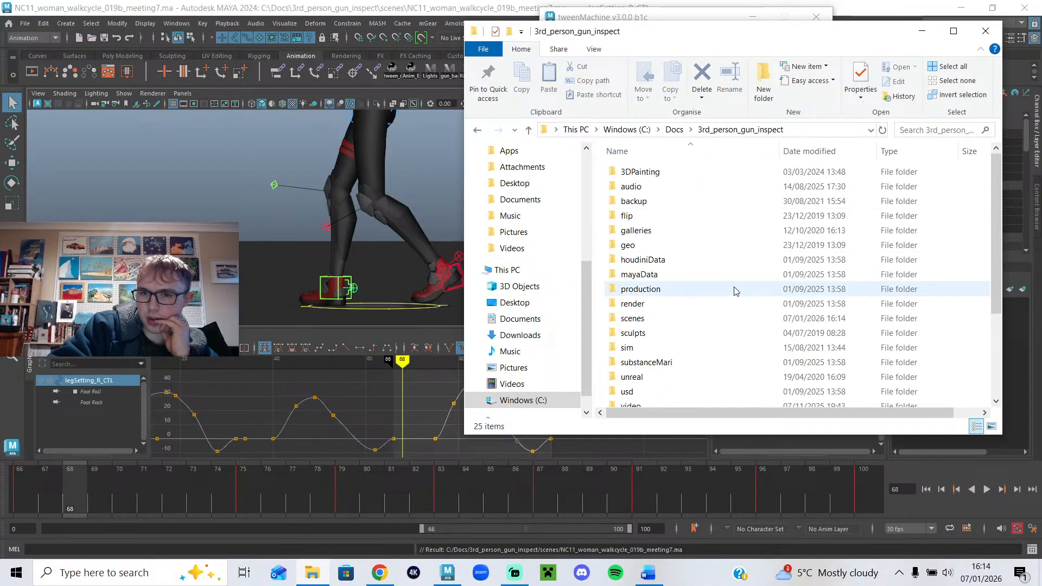
double_click(660, 330)
scroll(700, 329, down, 8)
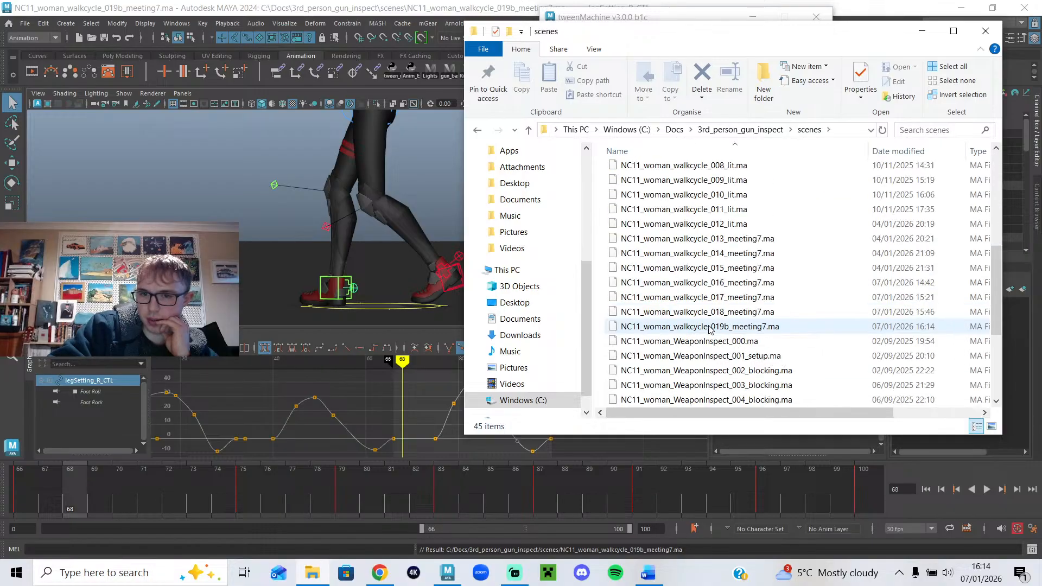
click(746, 284)
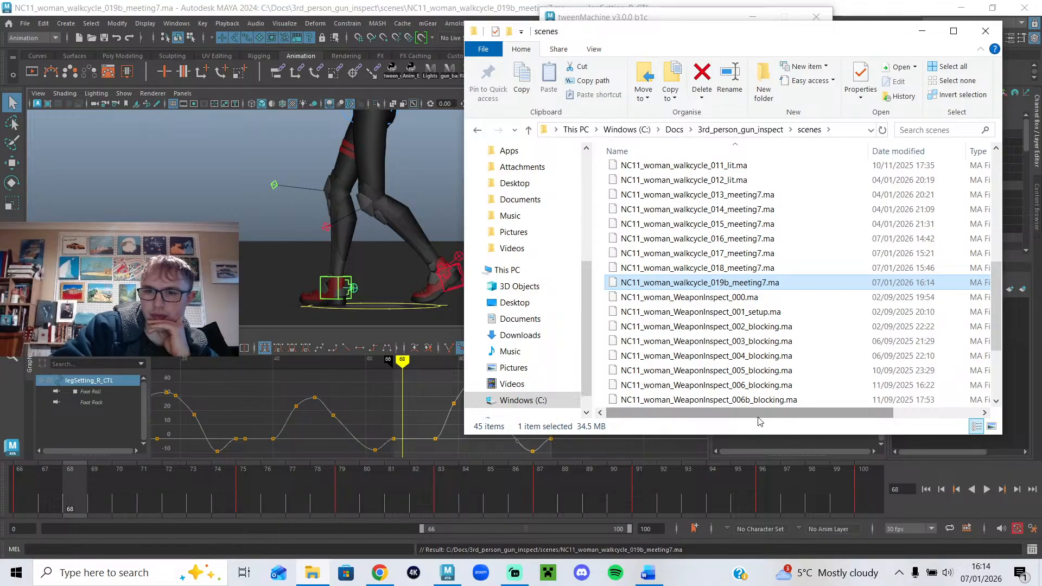
drag(759, 422, 779, 420)
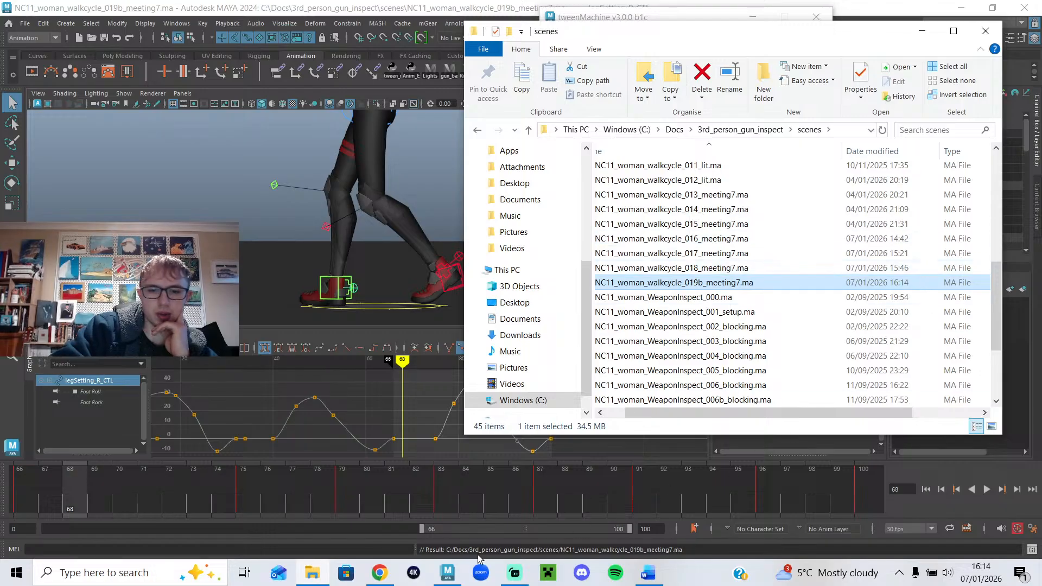
Check the live stream and its chat in Streamlabs Desktop, and return to the Maya scene.
click(514, 575)
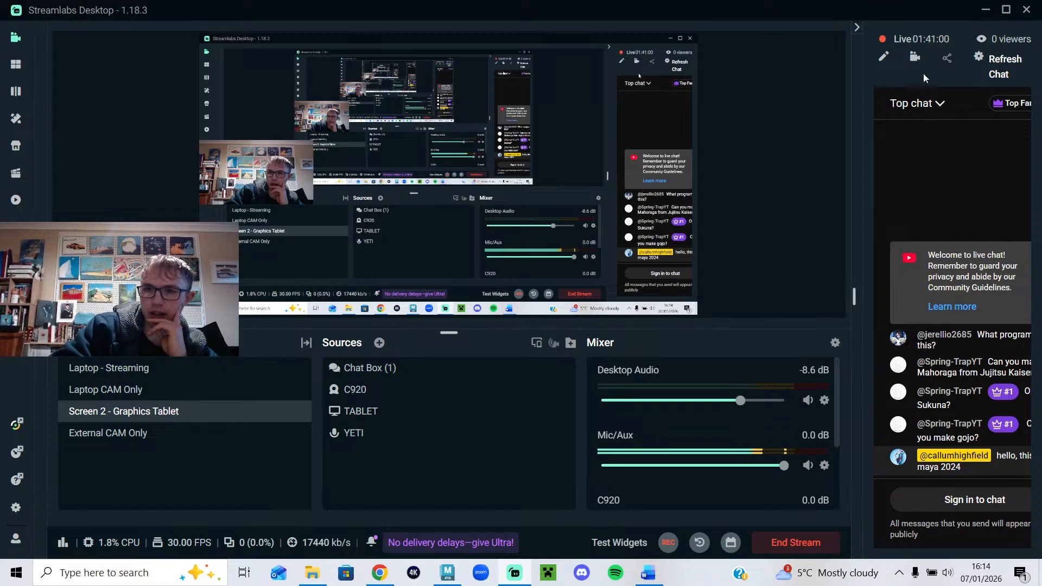
click(985, 11)
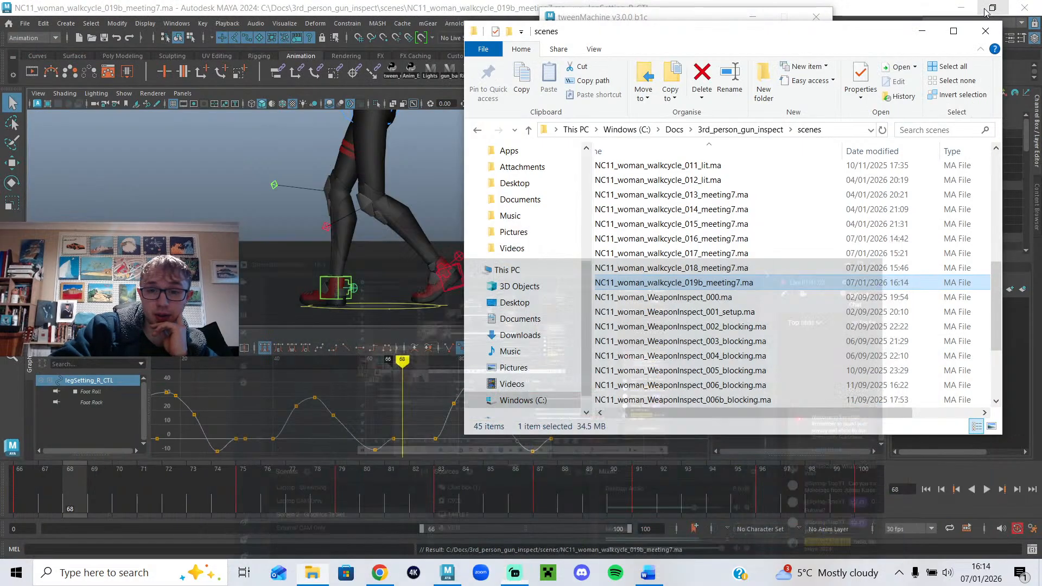
click(922, 32)
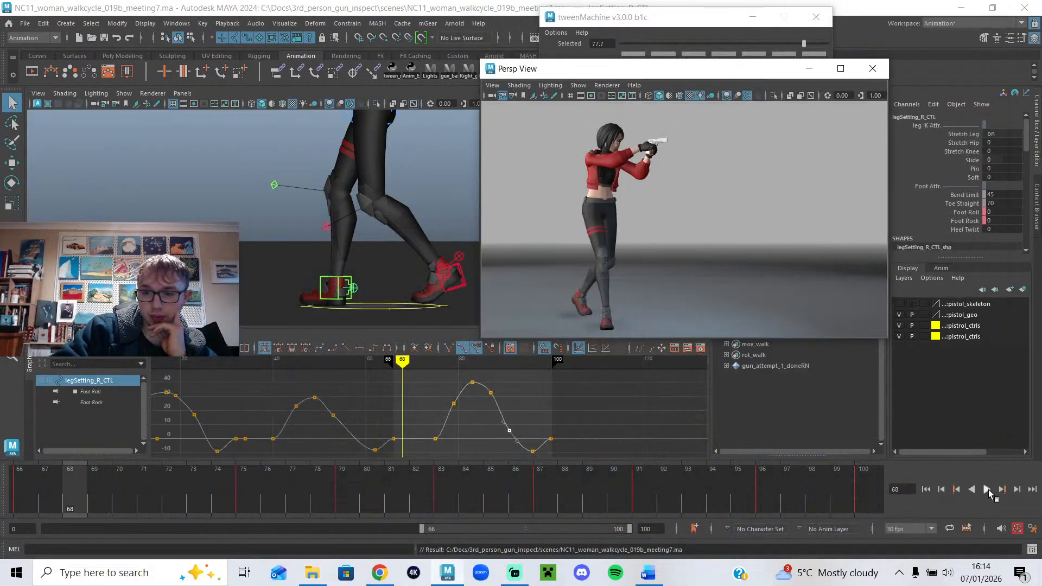
Play the walk with the separate Persp View minimized and examine the full body and feet from several angles.
click(987, 490)
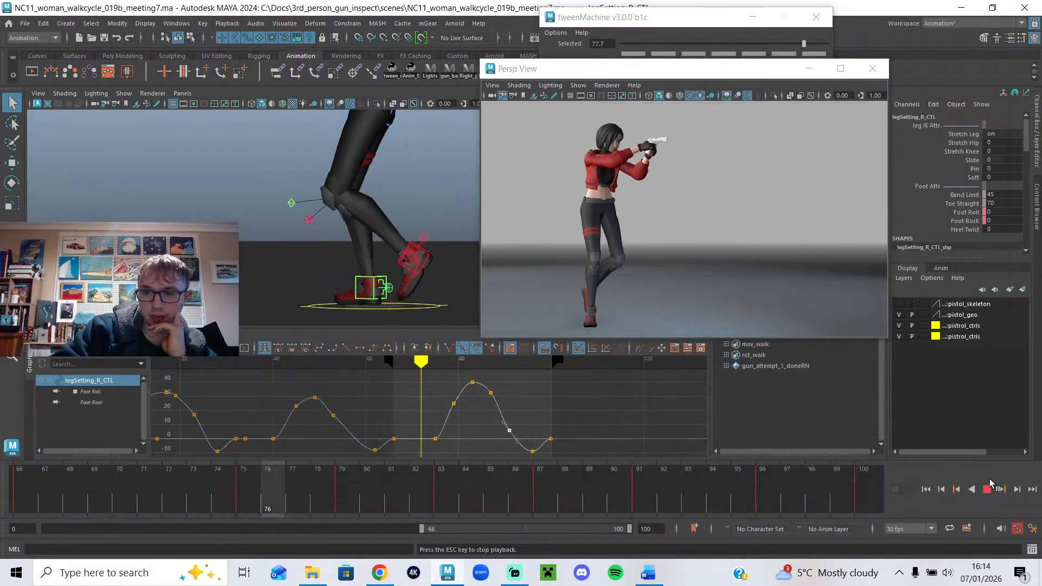
click(814, 71)
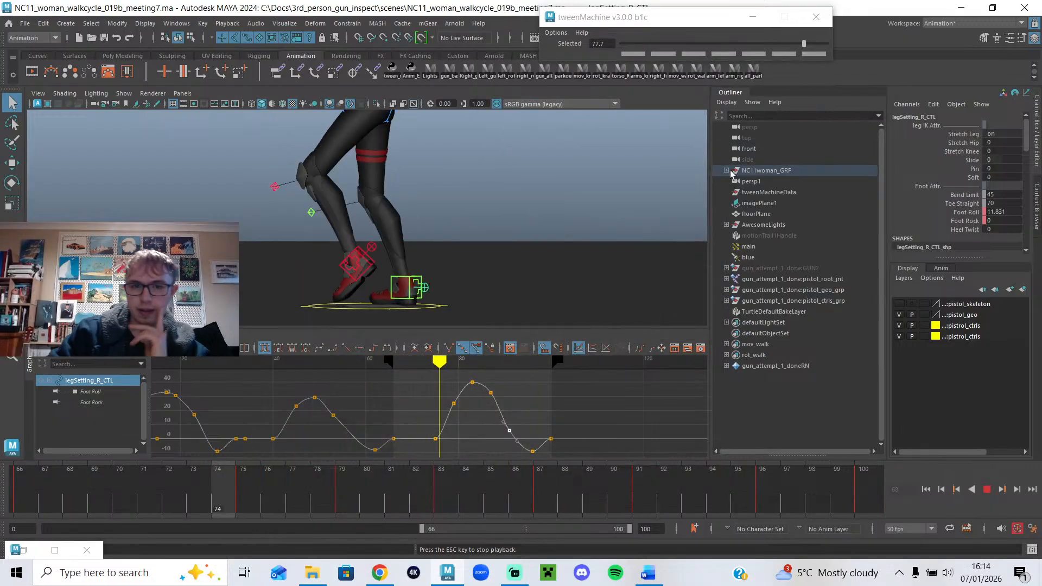
scroll(597, 217, down, 5)
alt+drag(459, 172, 553, 165)
alt+middle_drag(497, 213, 490, 235)
alt+drag(489, 235, 406, 216)
scroll(406, 216, up, 1)
alt+right_drag(411, 221, 398, 238)
alt+drag(398, 238, 224, 222)
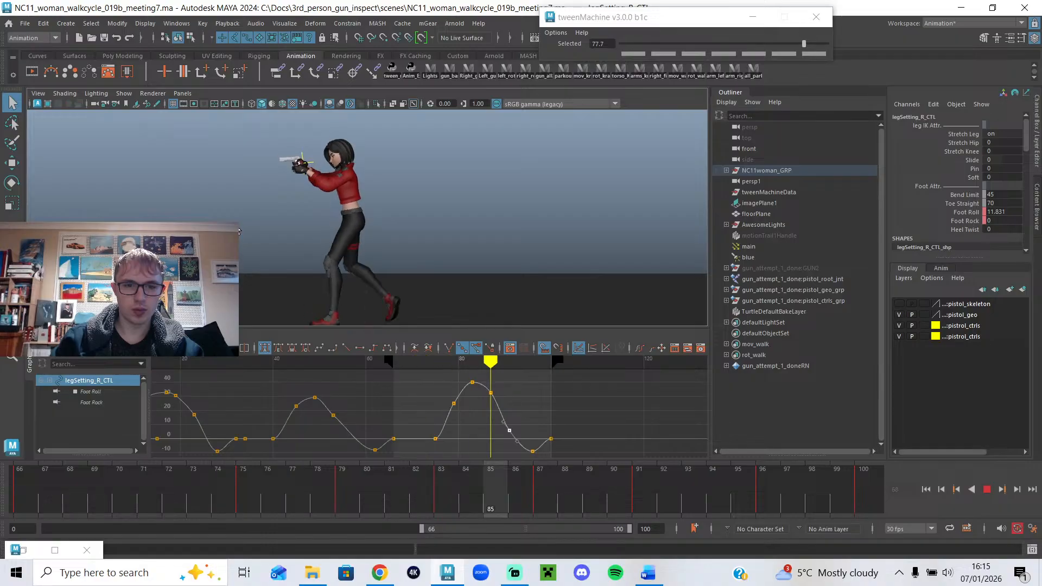
alt+middle_drag(282, 215, 276, 192)
scroll(275, 191, up, 3)
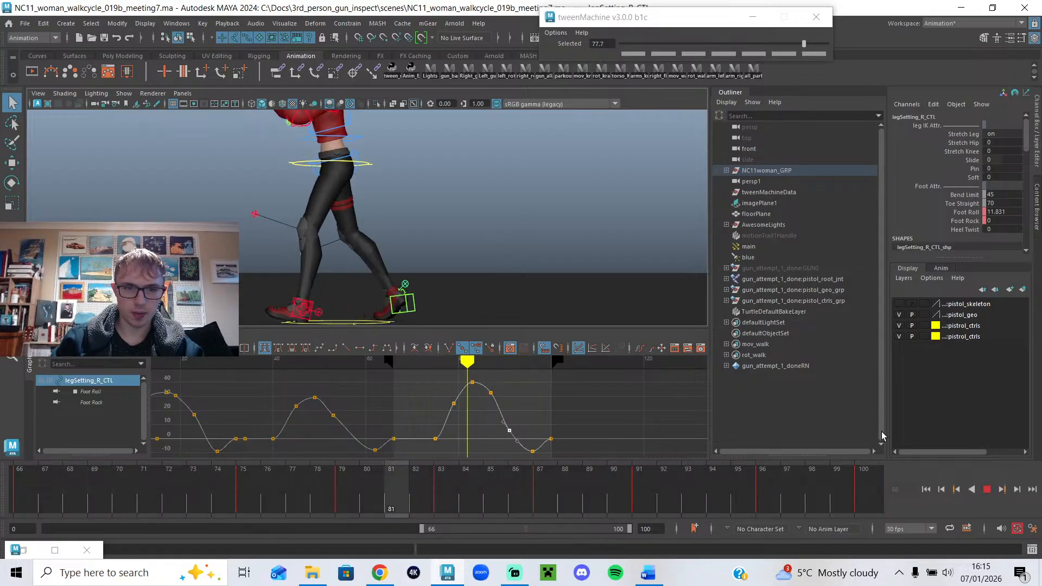
key(Escape)
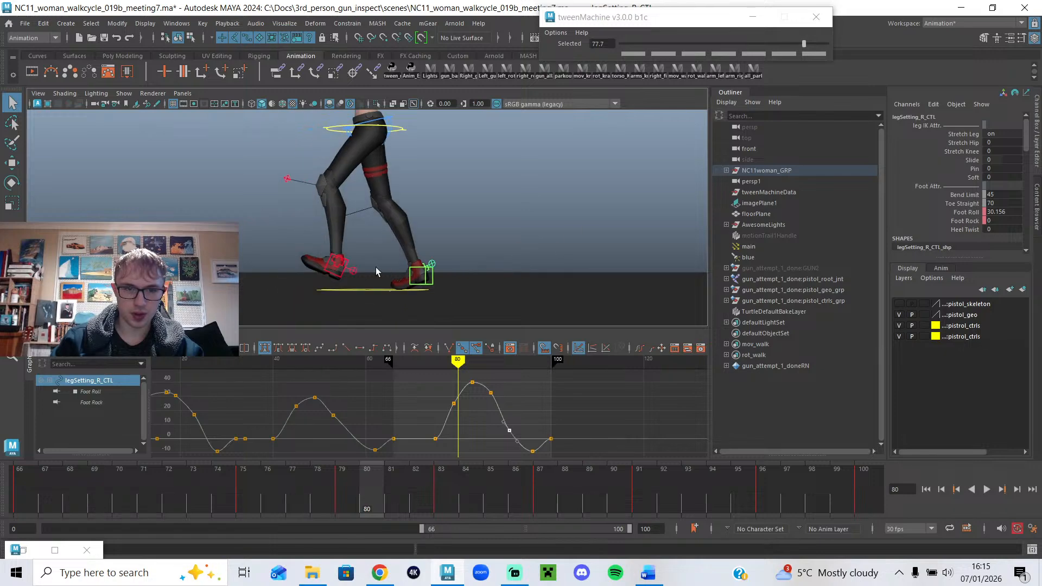
Set the Foot Roll of the left foot's legSetting_L_CTL to 0 at frame 75.
click(355, 271)
alt+middle_drag(586, 403, 513, 405)
drag(356, 493, 147, 479)
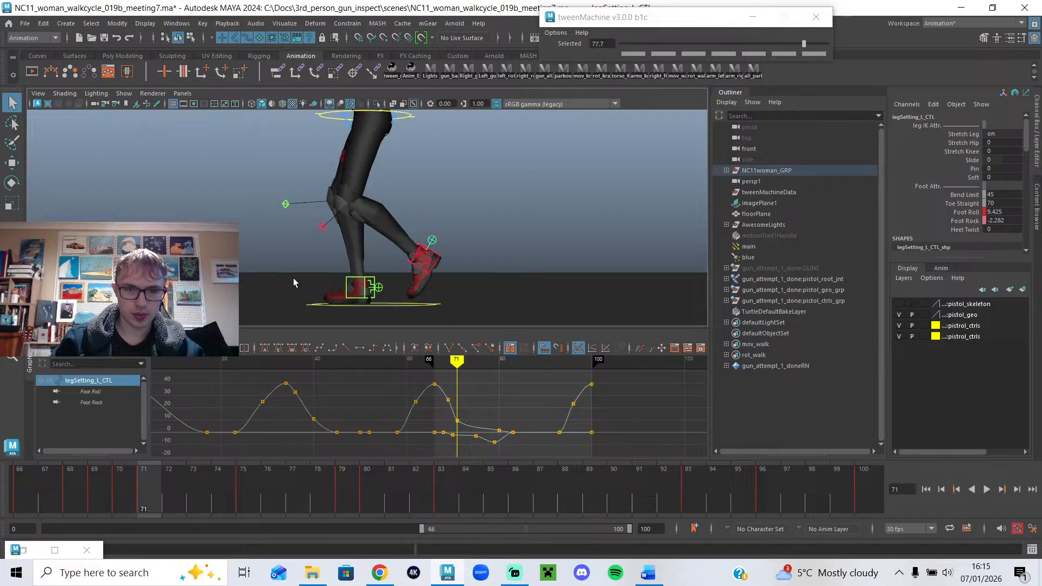
alt+right_drag(294, 283, 332, 284)
drag(457, 380, 475, 393)
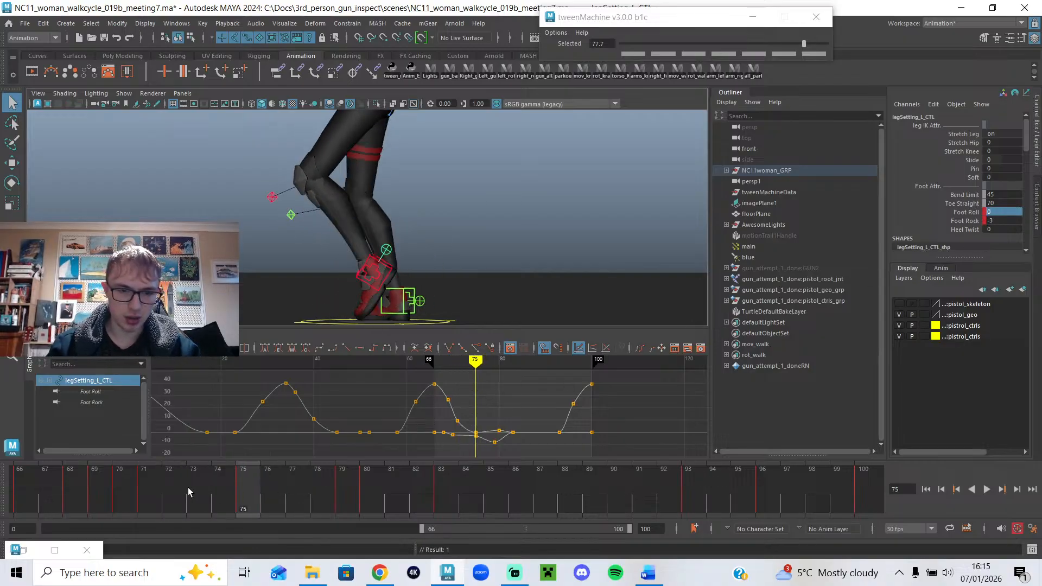
Set the left Foot Roll key at frame 80 to 0 and isolate the Foot Roll curve to check it during playback.
key(alt+v)
drag(250, 487, 342, 507)
click(101, 392)
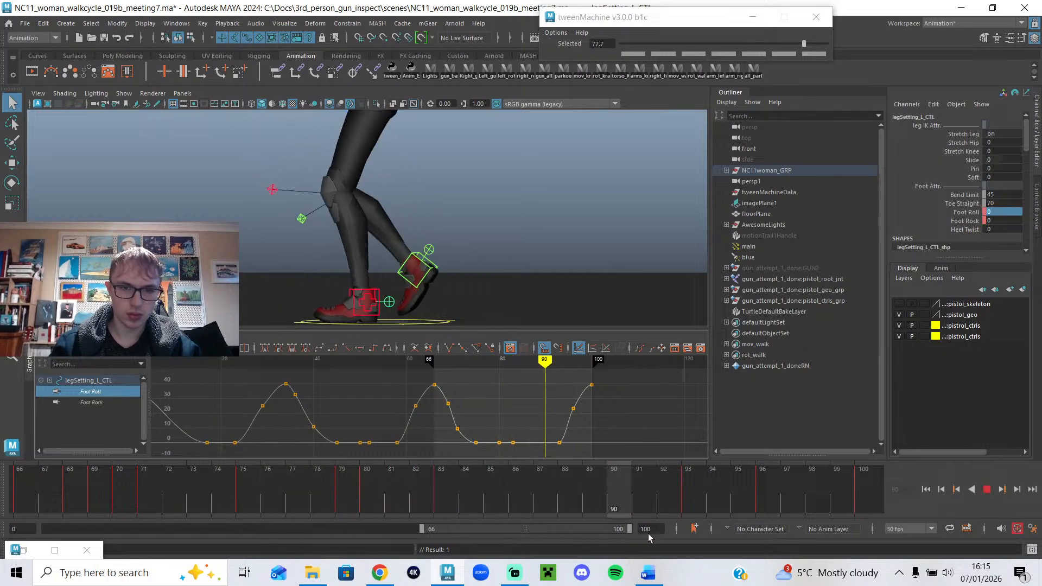
drag(741, 541, 591, 526)
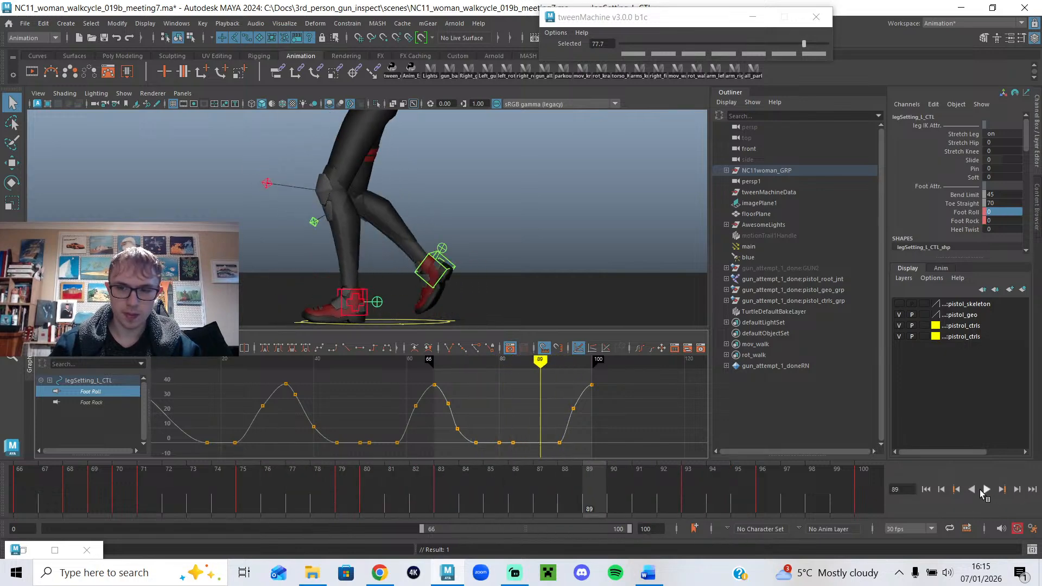
End the playback range at frame 99 and review the looping leg motion from the side and front.
click(987, 489)
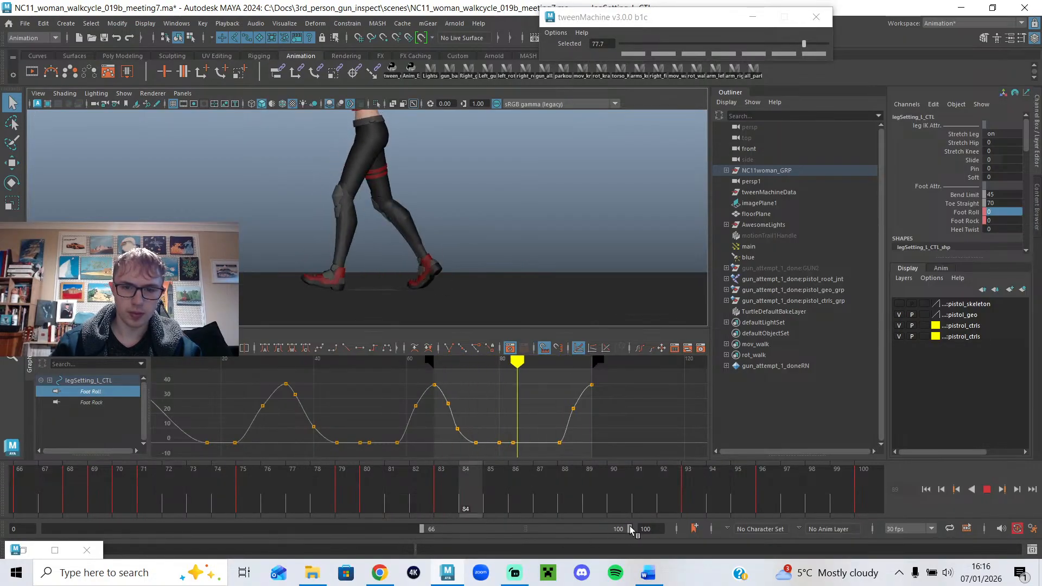
drag(629, 530, 623, 530)
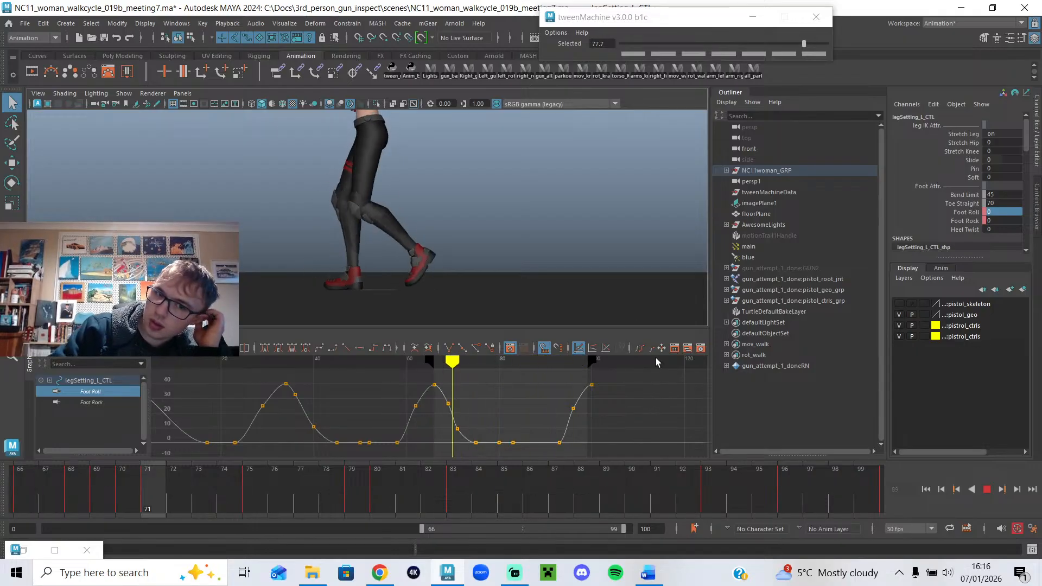
alt+drag(356, 233, 462, 249)
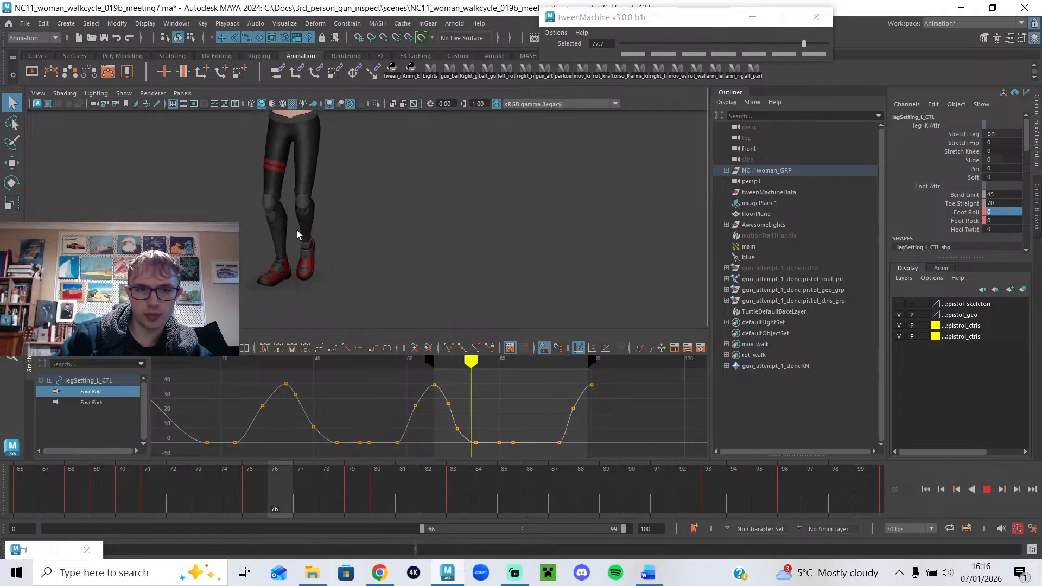
key(Escape)
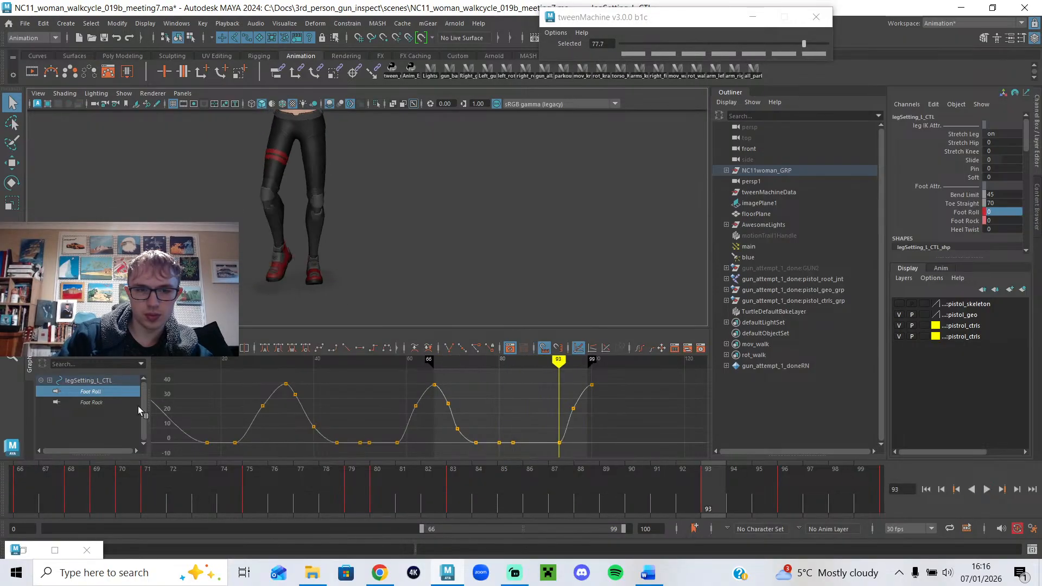
Isolate the left foot's Foot Rock curve and raise its dip at frame 79 to about -4.1.
click(130, 404)
drag(454, 363, 452, 365)
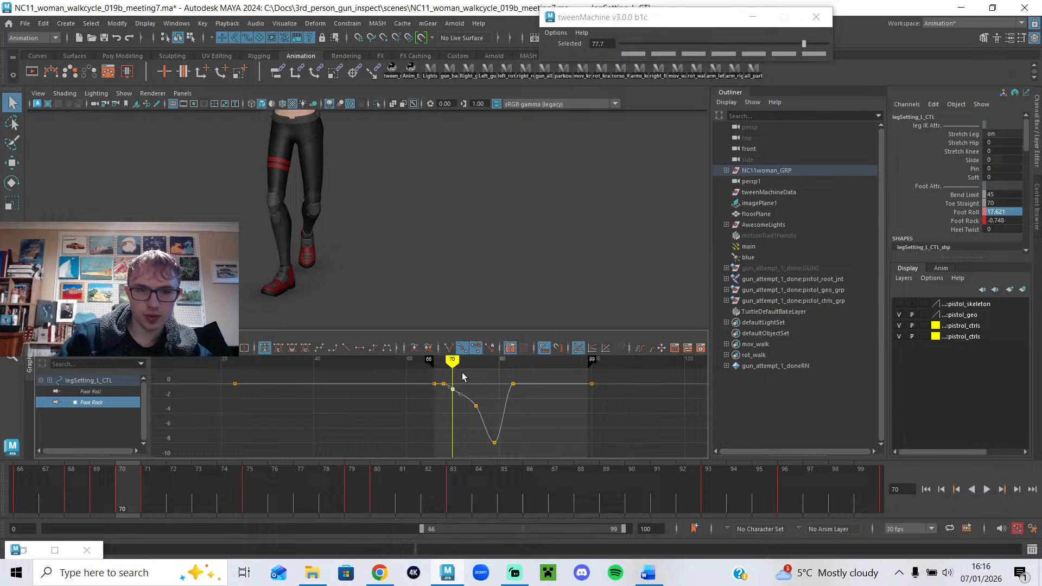
scroll(444, 380, up, 2)
alt+middle_drag(455, 397, 417, 437)
drag(403, 370, 464, 403)
drag(465, 363, 459, 364)
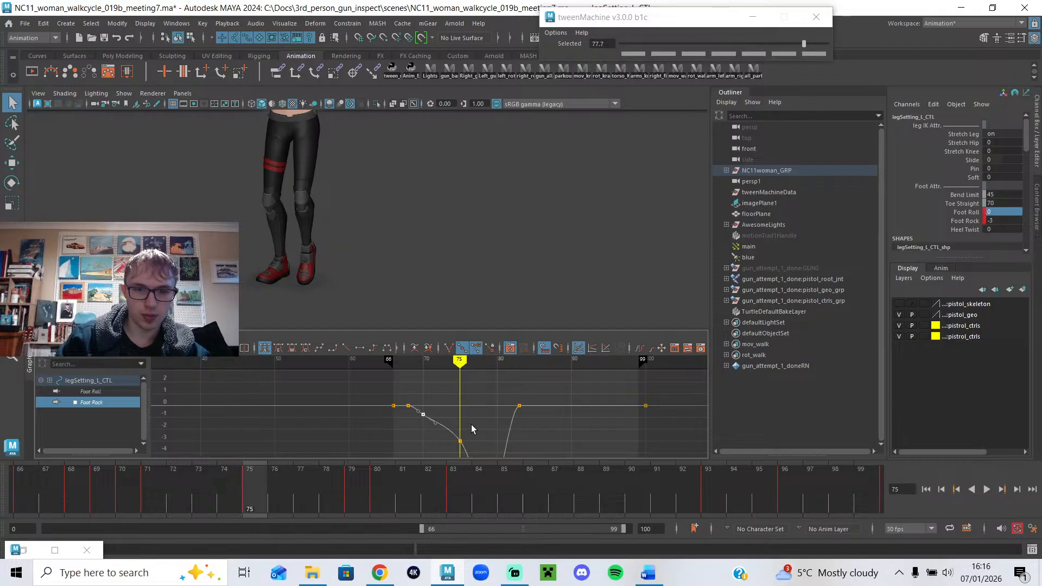
alt+middle_drag(466, 439, 441, 403)
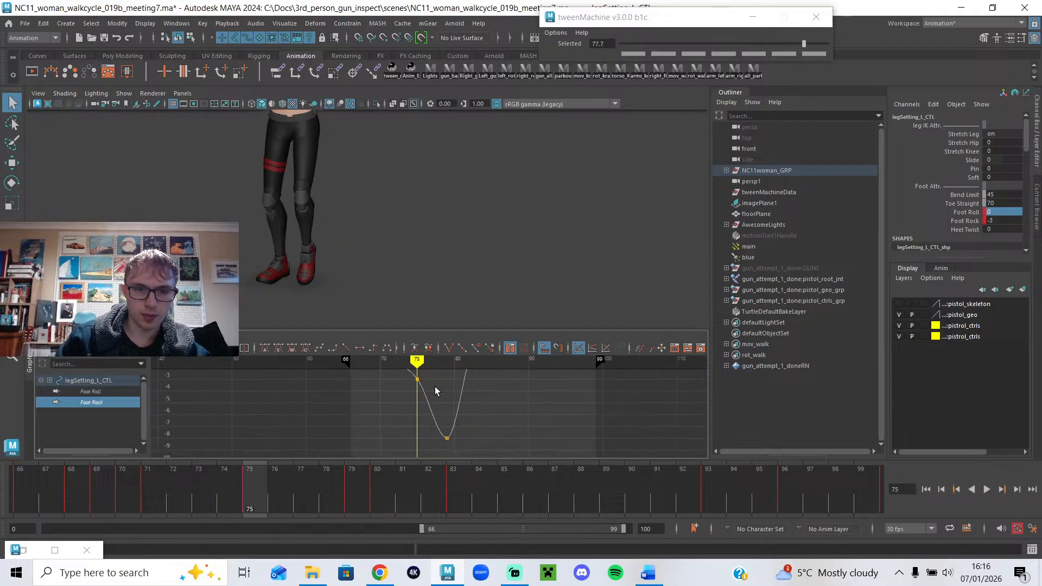
click(445, 363)
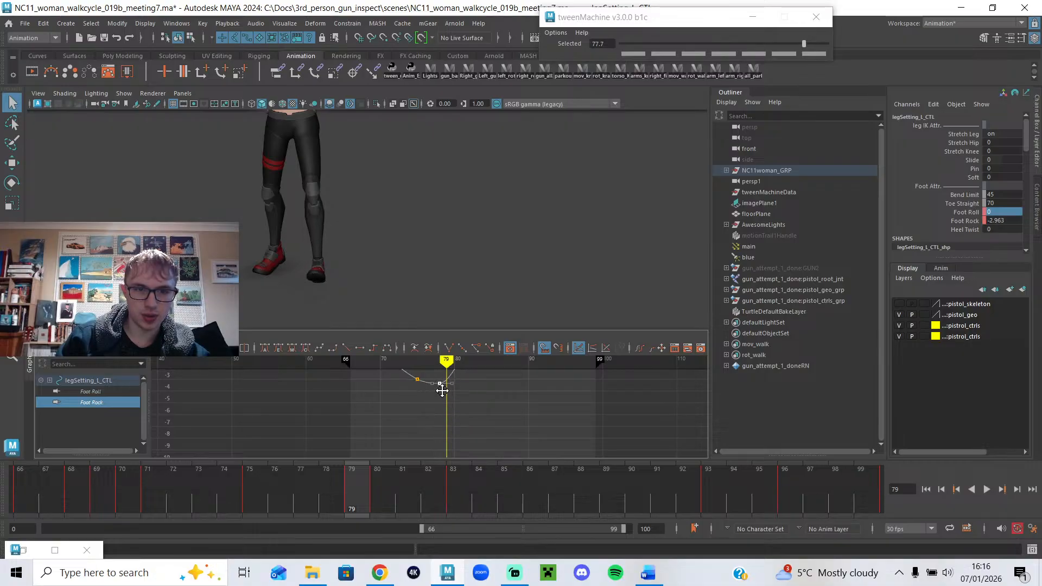
key(f)
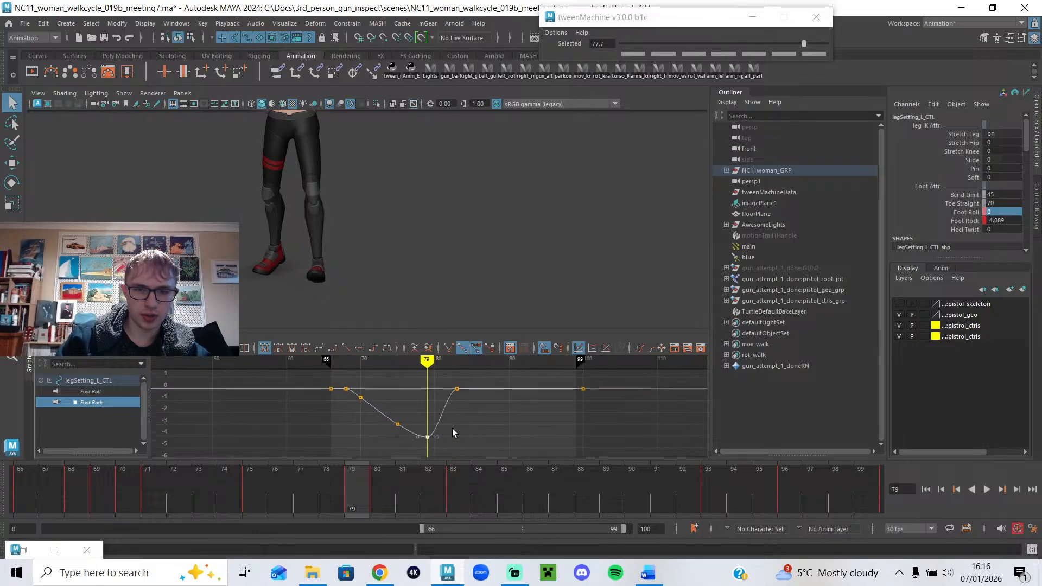
Scrub through and play the walk to examine the left foot's rock, viewing both the legs and the full body.
click(332, 360)
mouse_move(355, 369)
mouse_down()
mouse_move(450, 393)
mouse_move(552, 401)
mouse_up()
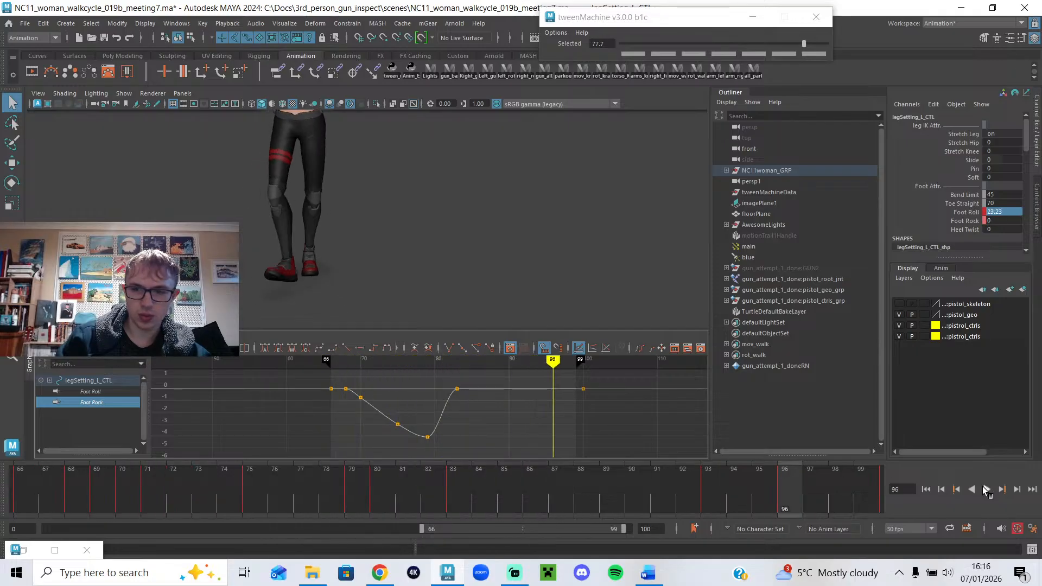
click(986, 490)
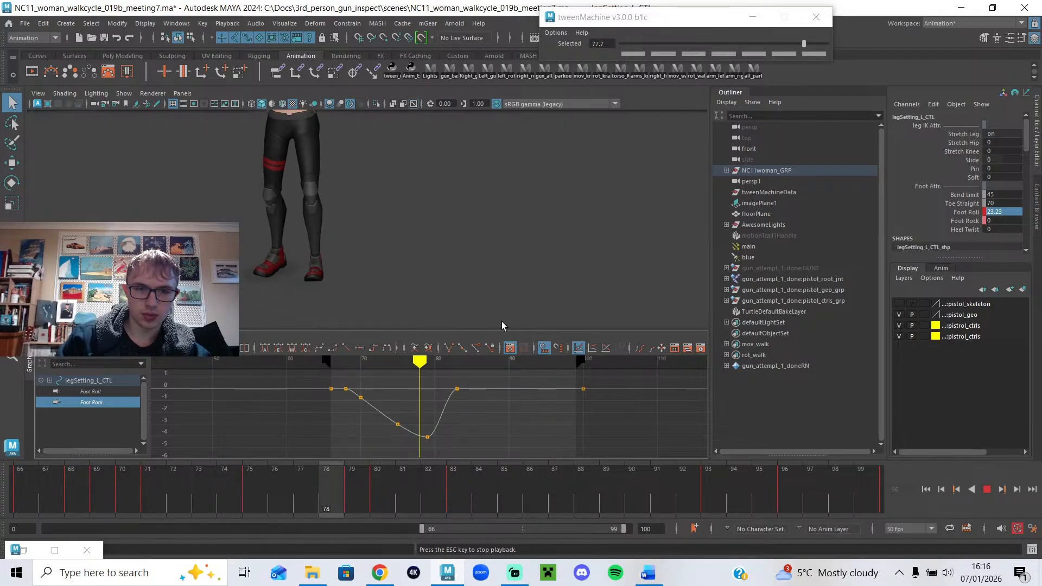
alt+drag(367, 252, 333, 228)
alt+middle_drag(360, 229, 363, 289)
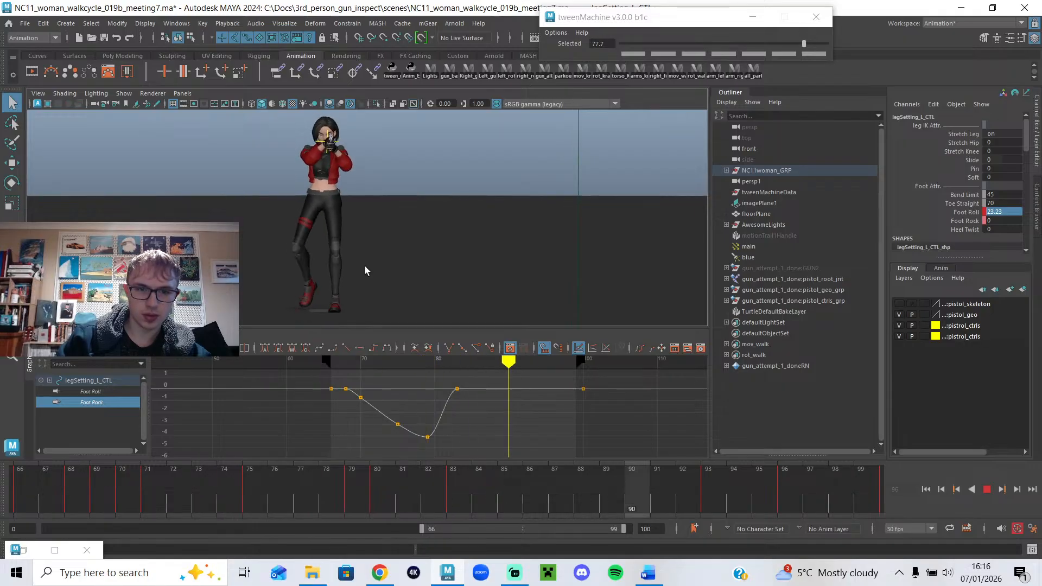
key(Escape)
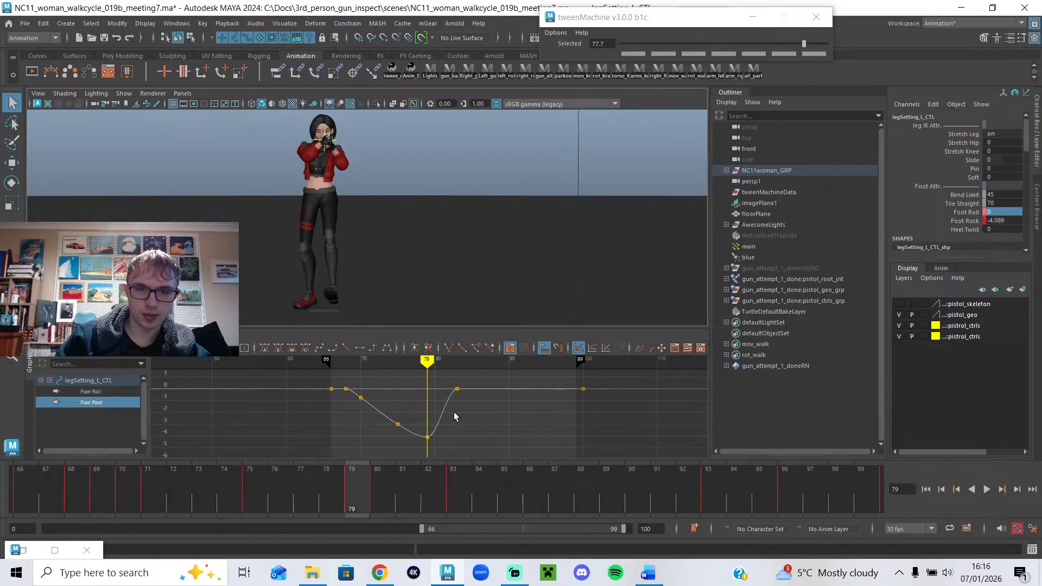
Rotate footIK_L_CTL at frame 75 to a Rotate Y of about -14.8, checking its isolated Rotate Y curve.
drag(350, 367, 393, 383)
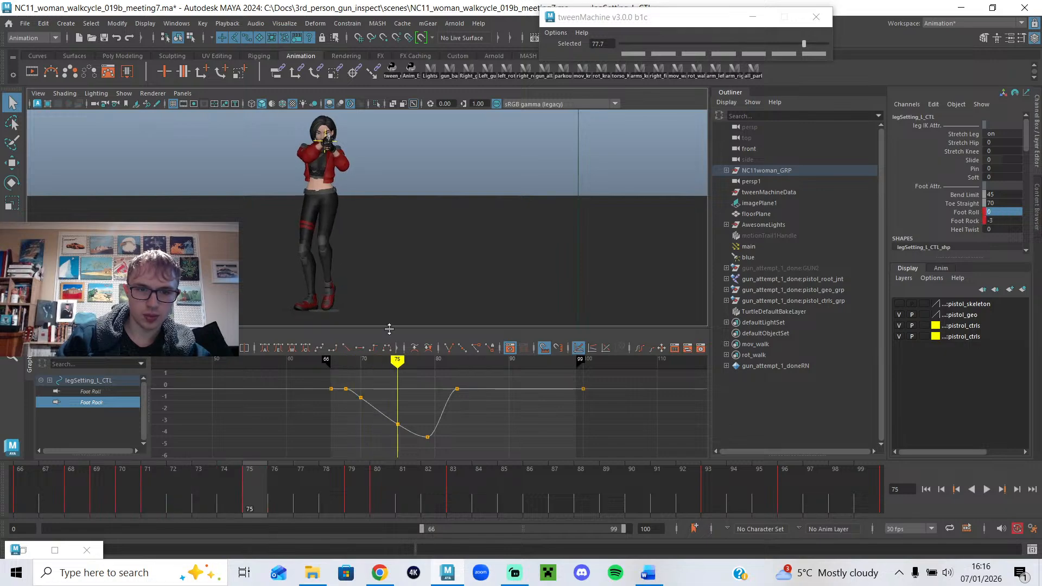
click(334, 301)
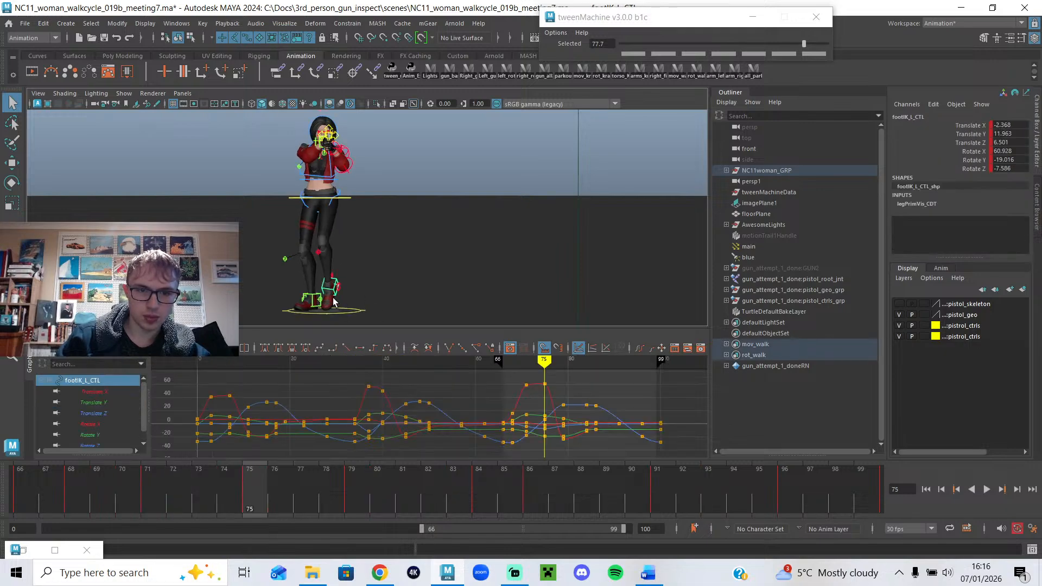
click(93, 434)
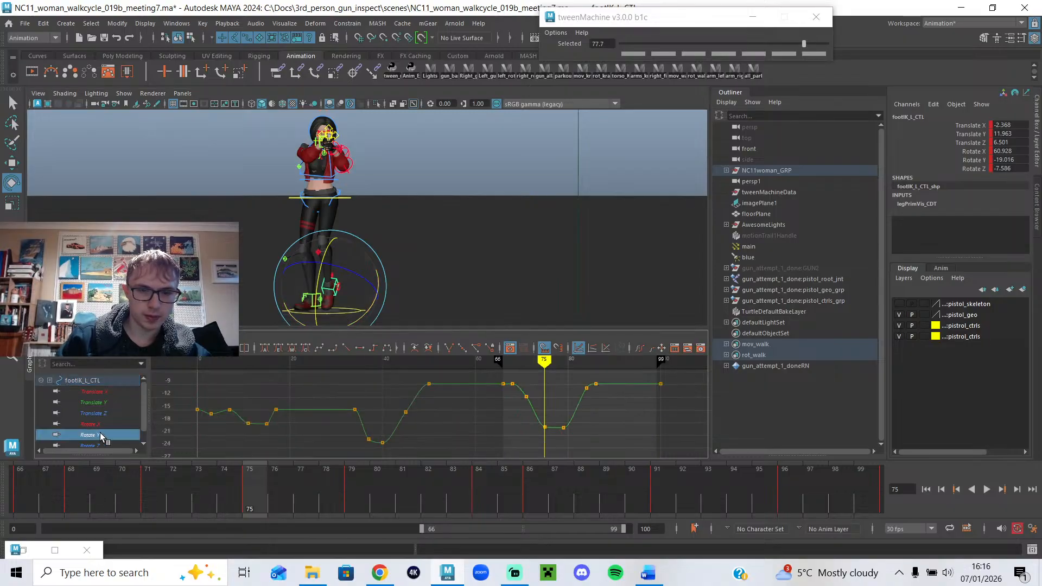
key(f)
drag(425, 361, 506, 362)
mouse_move(372, 362)
mouse_down()
mouse_move(424, 378)
mouse_move(386, 375)
mouse_move(456, 392)
mouse_up()
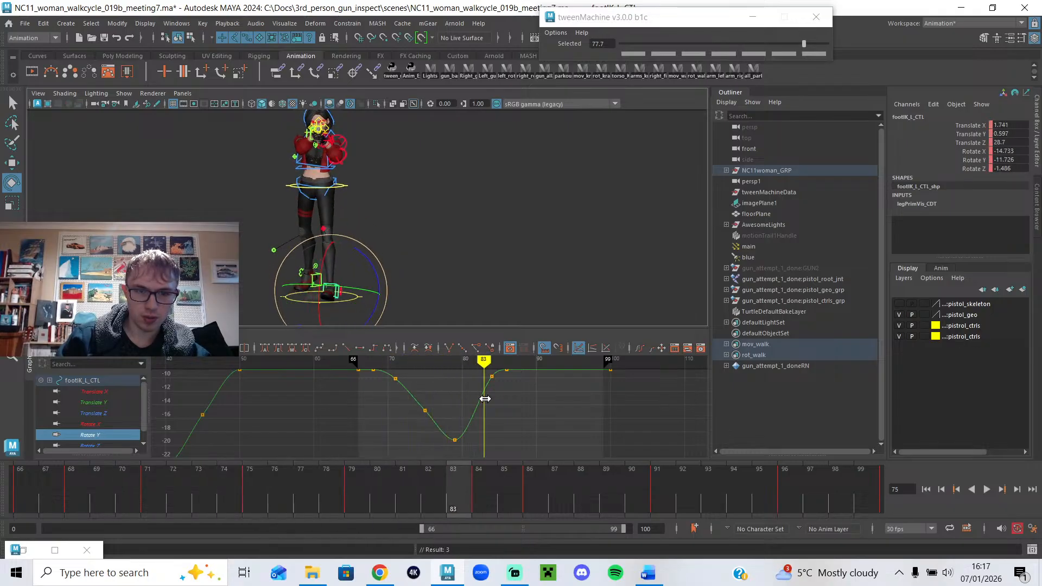
Rotate the left foot IK control outward, keying Rotate Y at about -7.5 on frame 82 and -8 on frame 84.
key(alt+1)
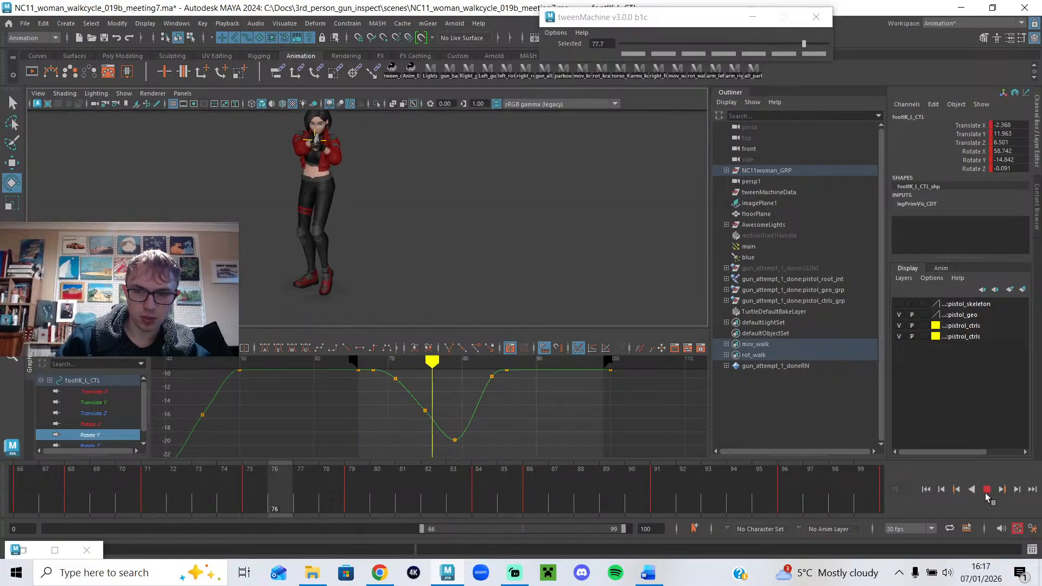
drag(490, 389, 421, 362)
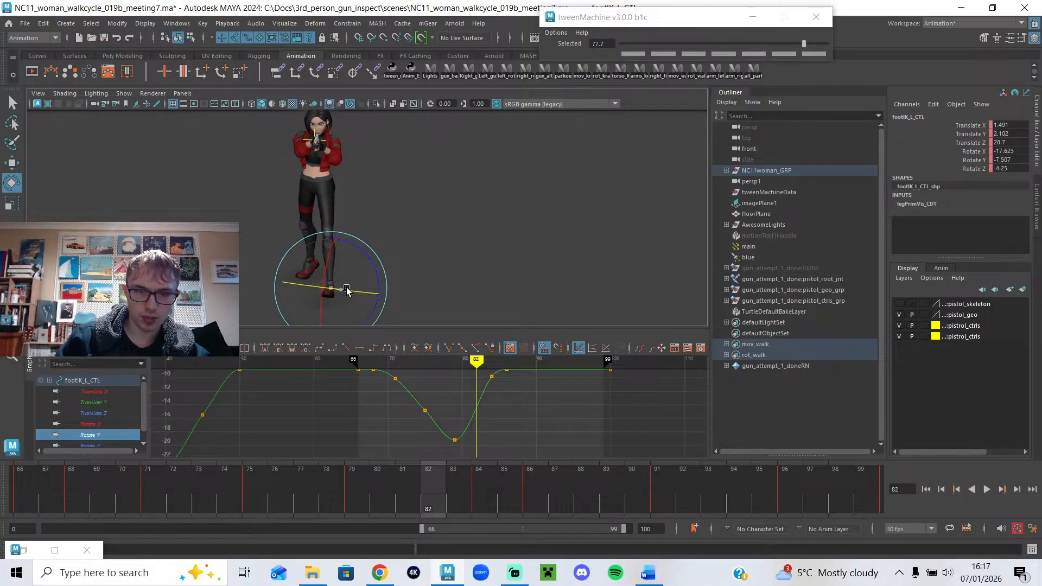
alt+middle_drag(495, 438, 484, 451)
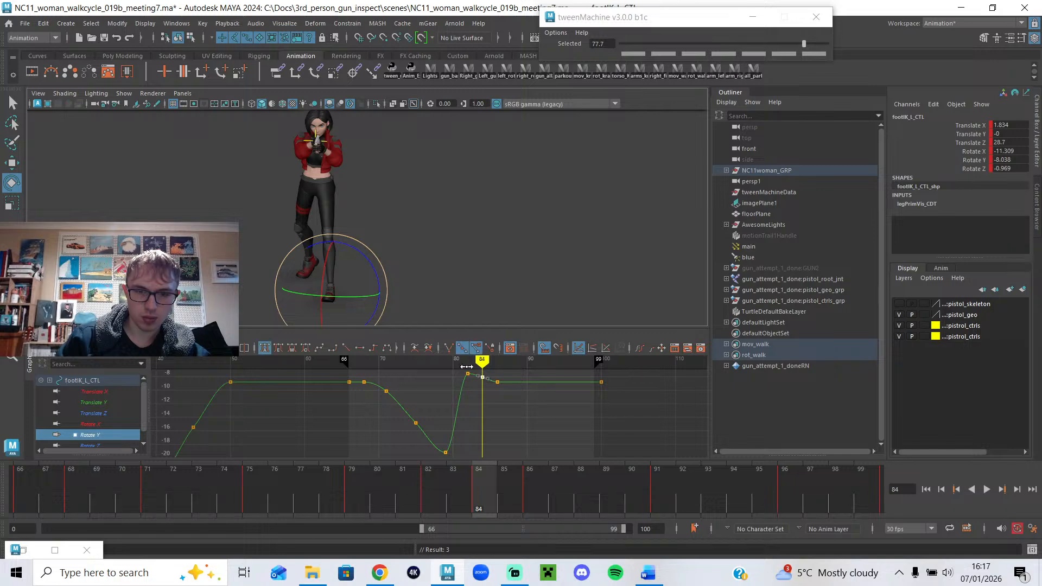
Remove the left foot's Rotate Y key at frame 84 and slightly lower its key at frame 82.
click(986, 490)
scroll(333, 256, up, 3)
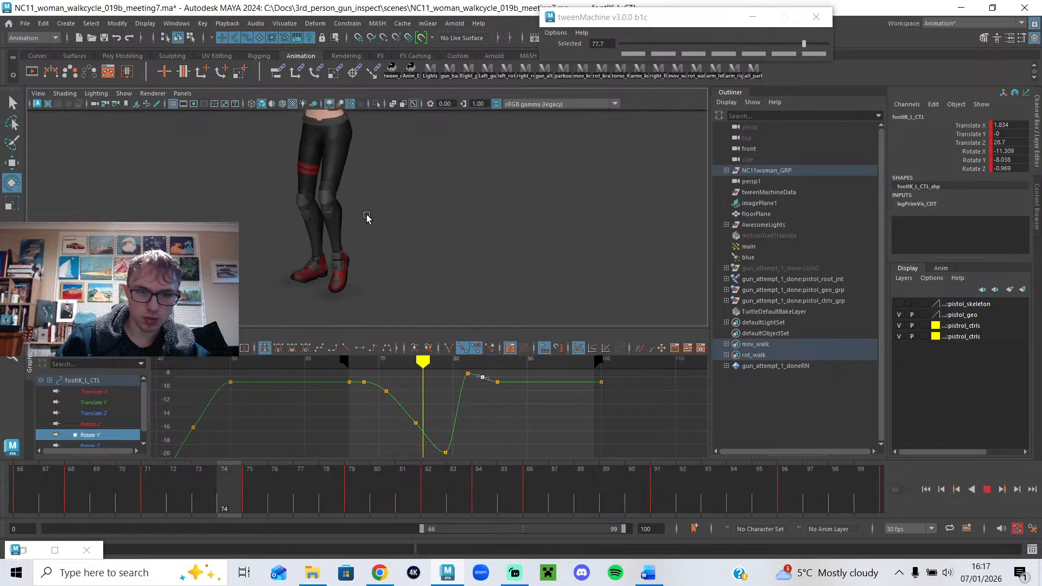
click(989, 490)
mouse_move(476, 365)
mouse_down()
mouse_move(521, 391)
mouse_move(469, 392)
mouse_move(481, 389)
mouse_up()
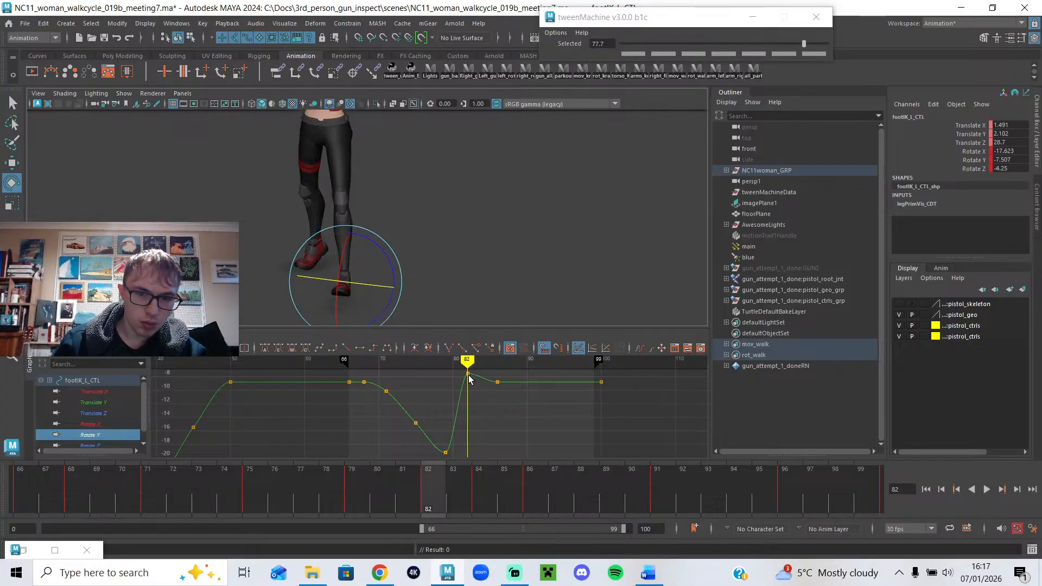
click(331, 487)
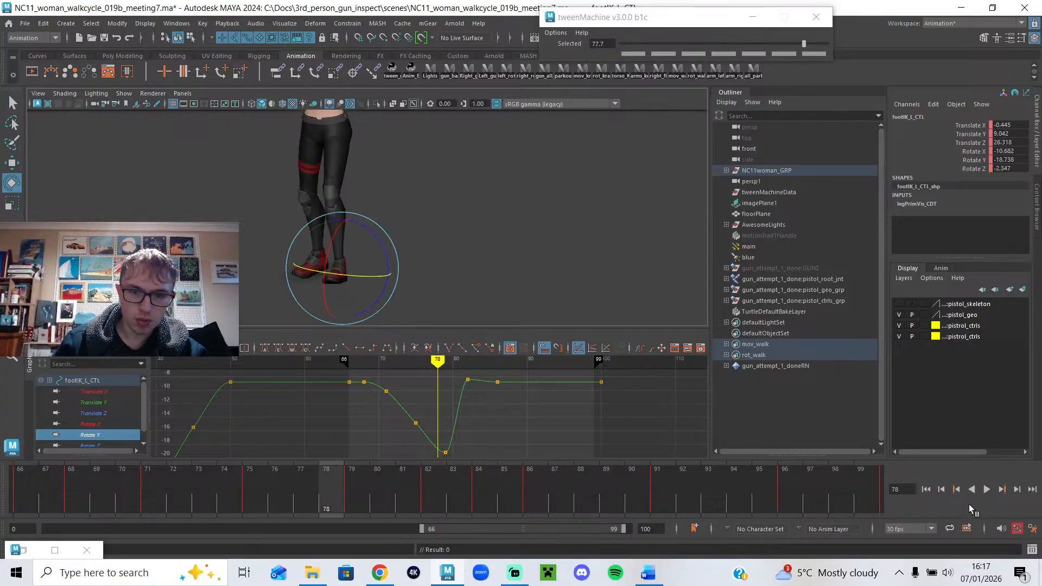
Play the loop and examine the feet and knee direction from the front and above.
click(987, 490)
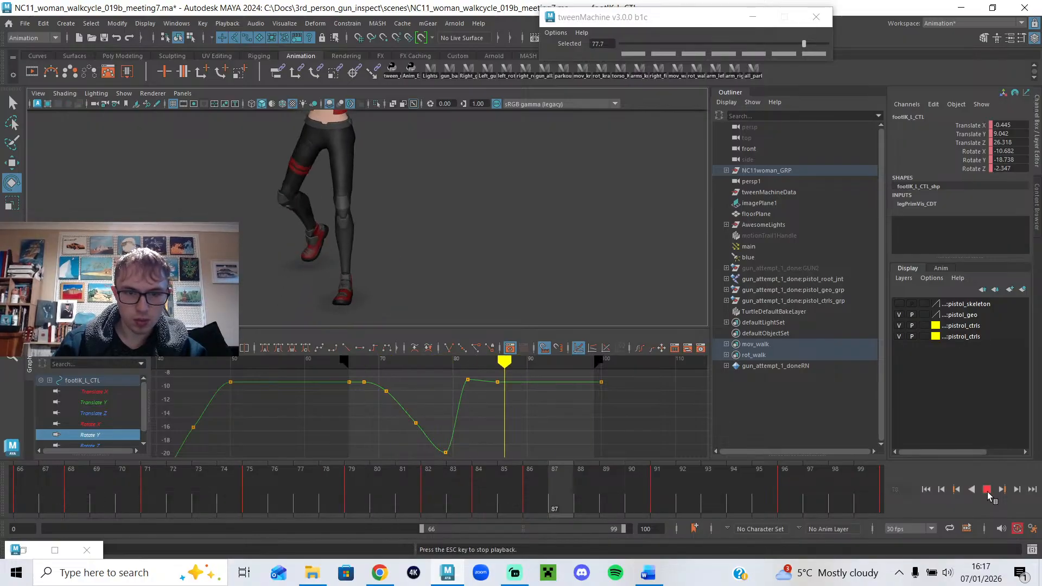
alt+drag(522, 280, 434, 295)
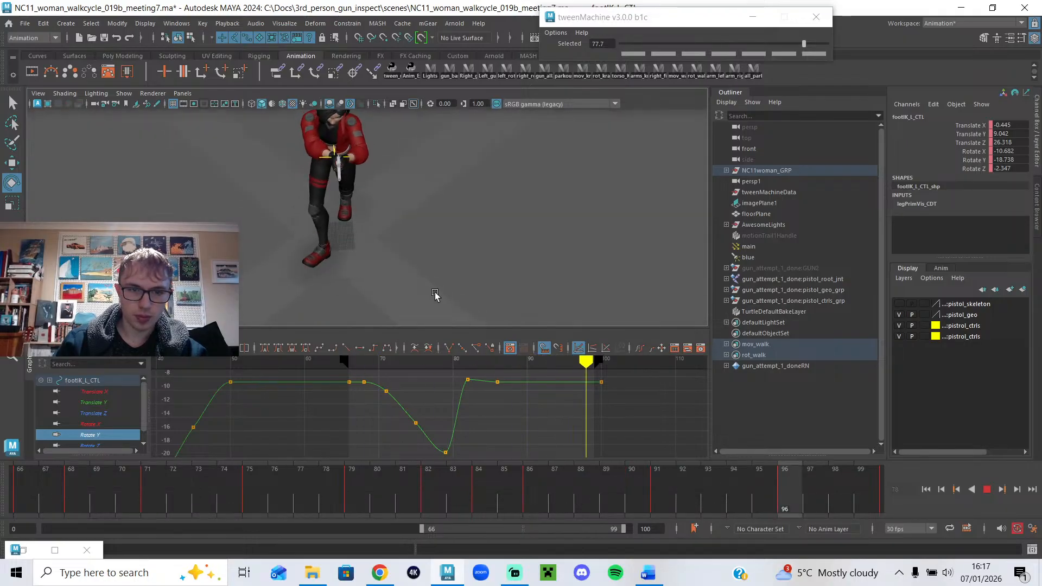
click(987, 490)
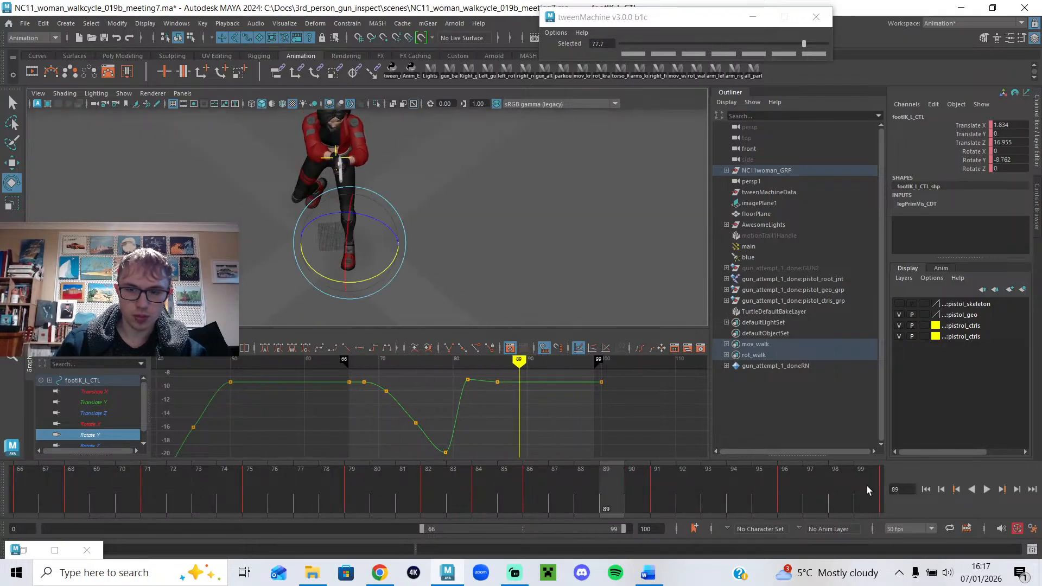
Reposition the left knee's legPole_L_CTL and key it at frames 72, 76, 80 and 86.
key(q)
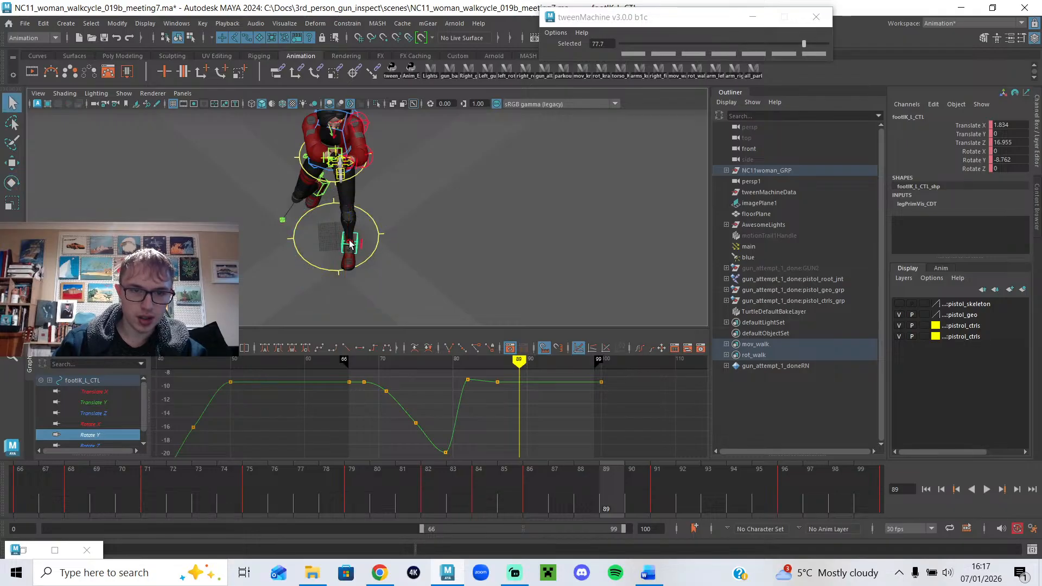
click(351, 244)
mouse_move(609, 361)
mouse_down()
mouse_move(494, 362)
mouse_move(502, 363)
mouse_up()
drag(204, 487, 269, 494)
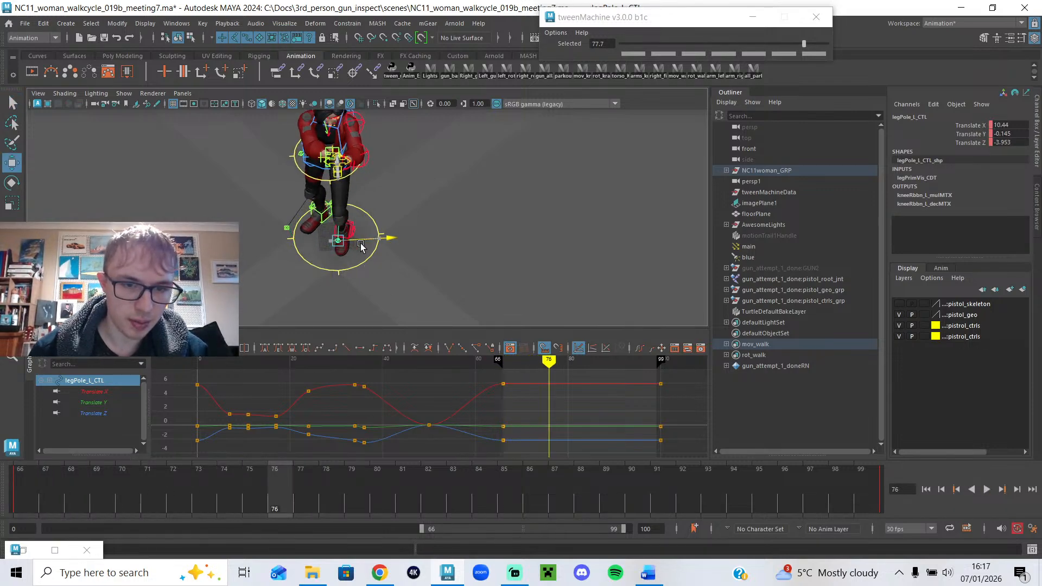
key(alt+v)
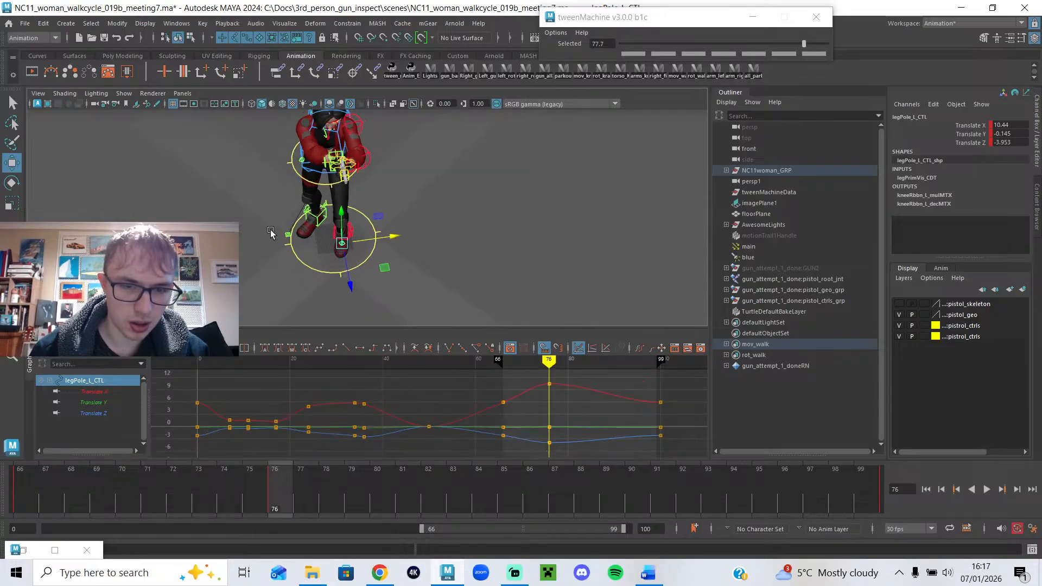
mouse_move(175, 483)
mouse_down()
mouse_move(305, 489)
mouse_move(93, 486)
mouse_move(320, 522)
mouse_move(382, 497)
mouse_move(282, 491)
mouse_move(319, 505)
mouse_move(298, 480)
mouse_move(152, 487)
mouse_move(565, 536)
mouse_move(523, 529)
mouse_up()
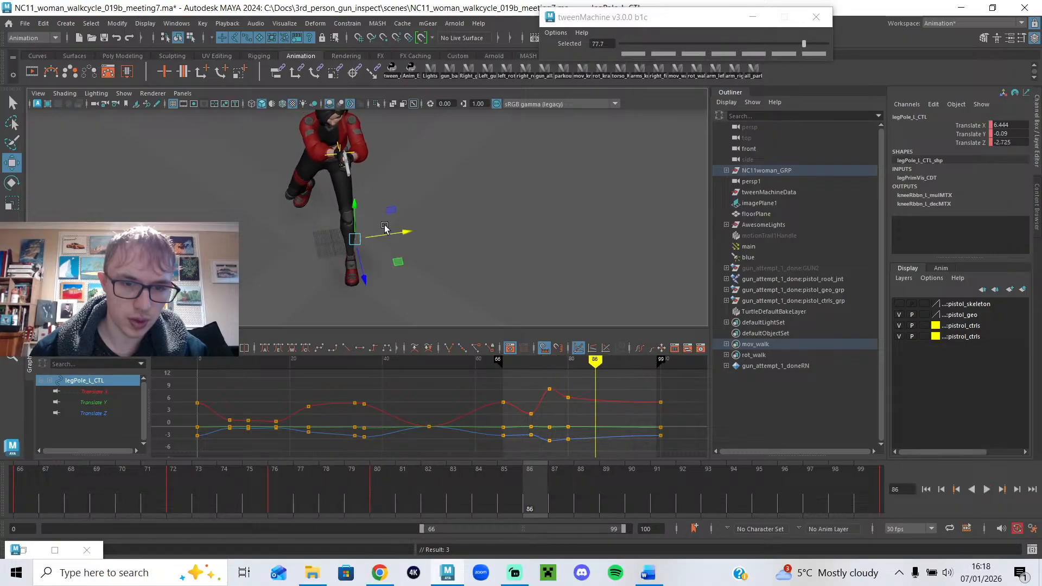
Extend the playback range to frame 100 and go to that frame.
mouse_move(489, 469)
mouse_down()
mouse_move(445, 494)
mouse_move(812, 548)
mouse_move(899, 523)
mouse_up()
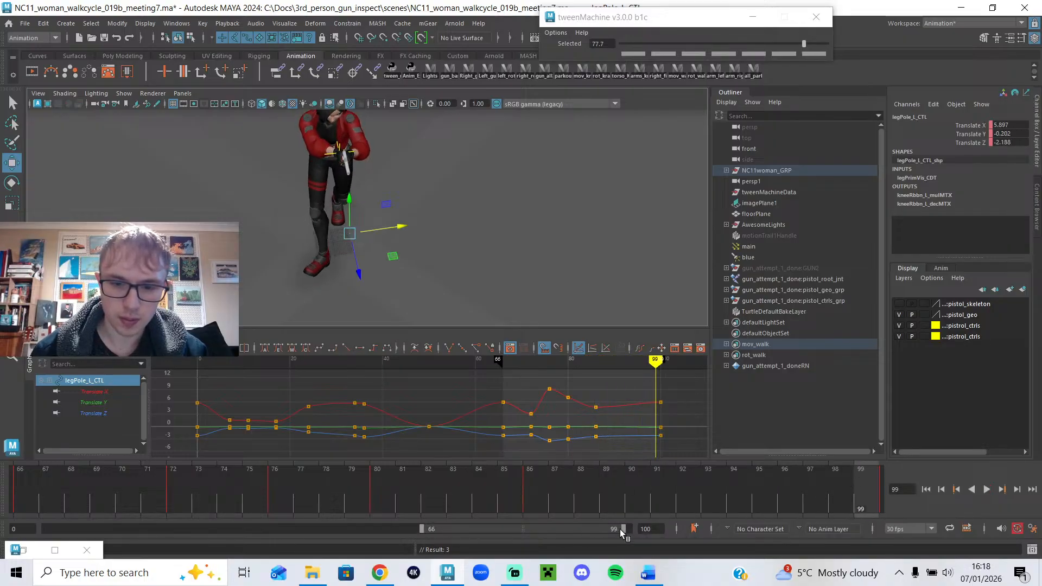
drag(623, 529, 630, 529)
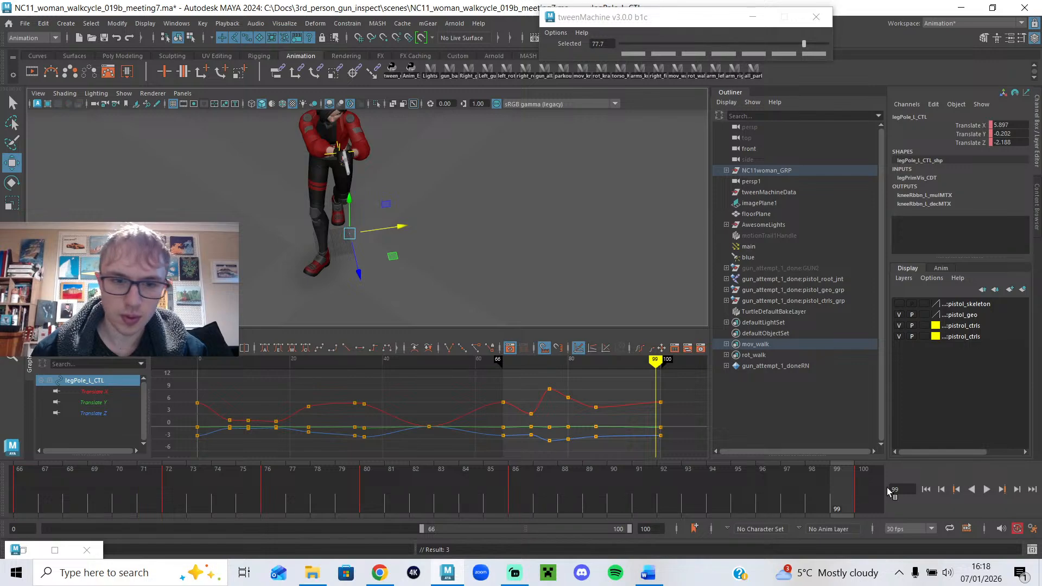
key(period)
Move legPole_L_CTL to Translate X 2.274 at frame 100, copy that pose to frame 66 and check the loop.
scroll(411, 259, up, 3)
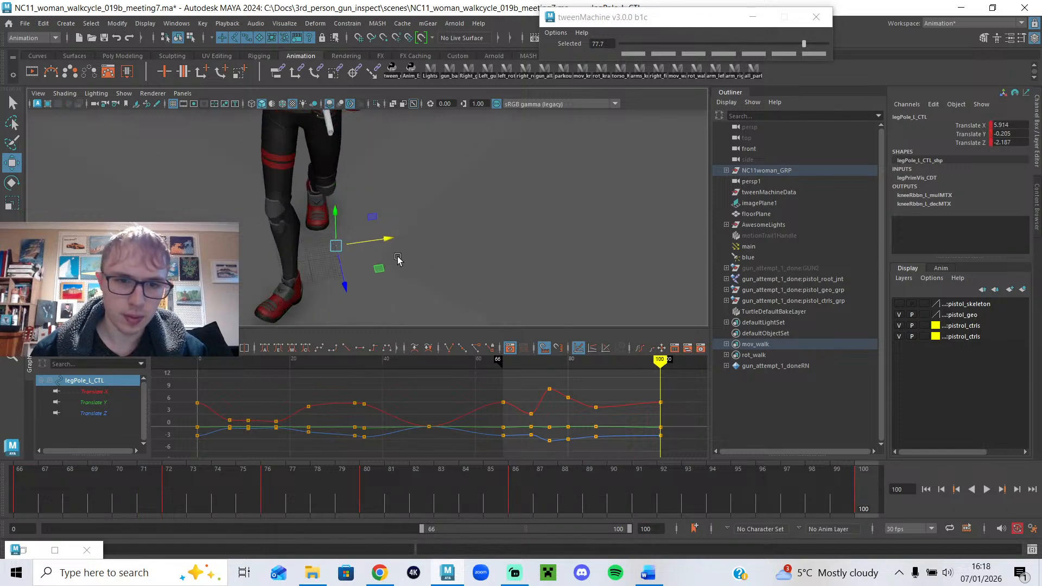
alt+drag(366, 243, 348, 244)
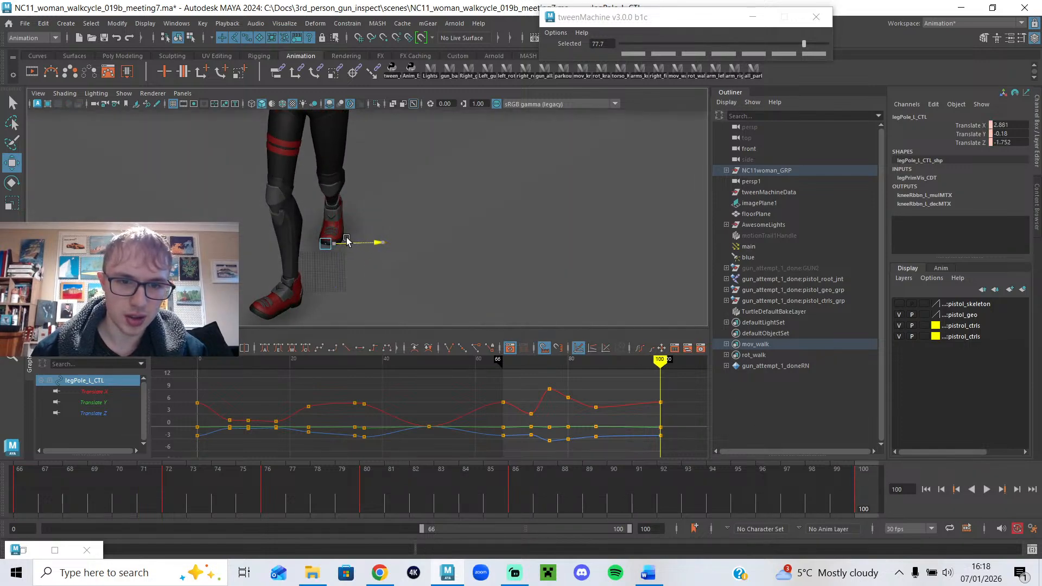
click(503, 362)
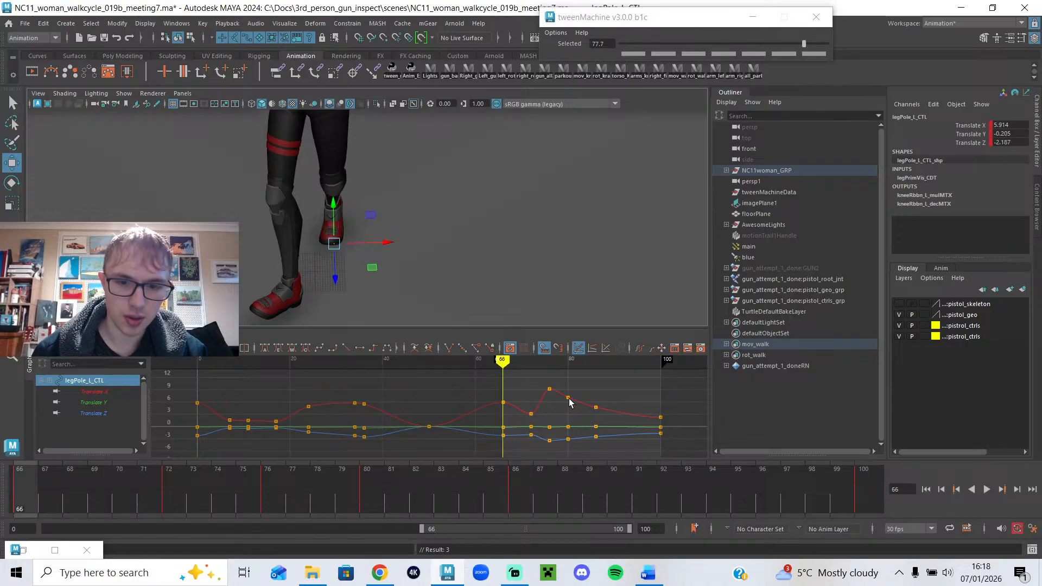
key(ctrl+v)
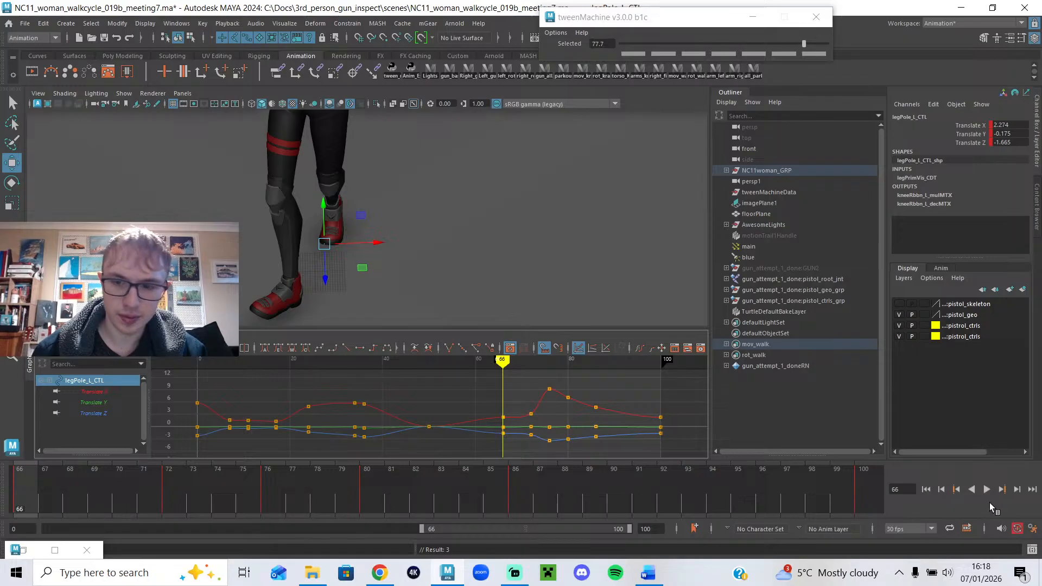
click(987, 489)
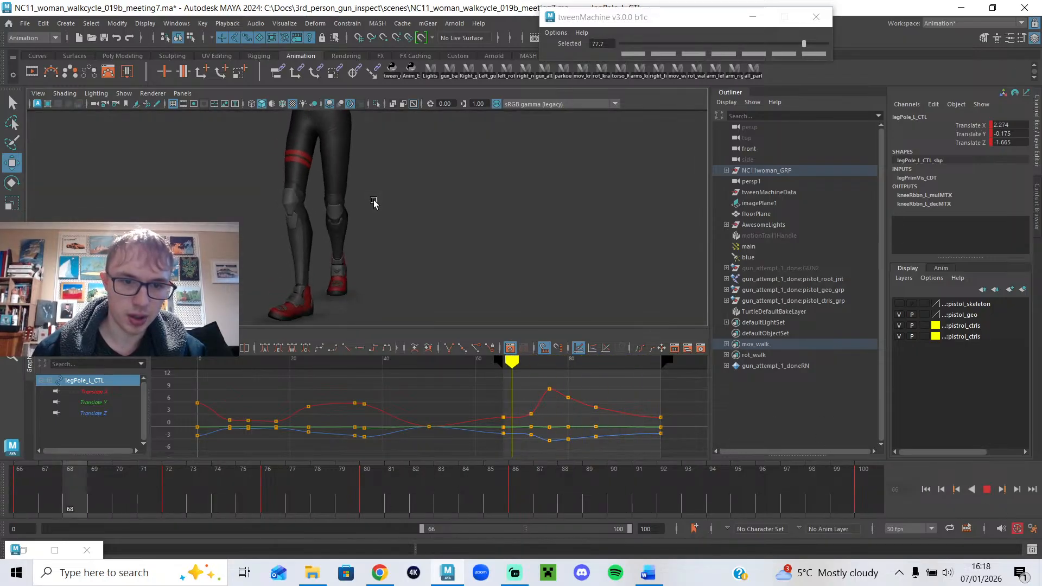
key(Escape)
Rotate footIK_R_CTL at frame 66 to X -14.366, Y -32.651, Z -2.839, levelling its Rotate Y keys through frame 83.
click(257, 209)
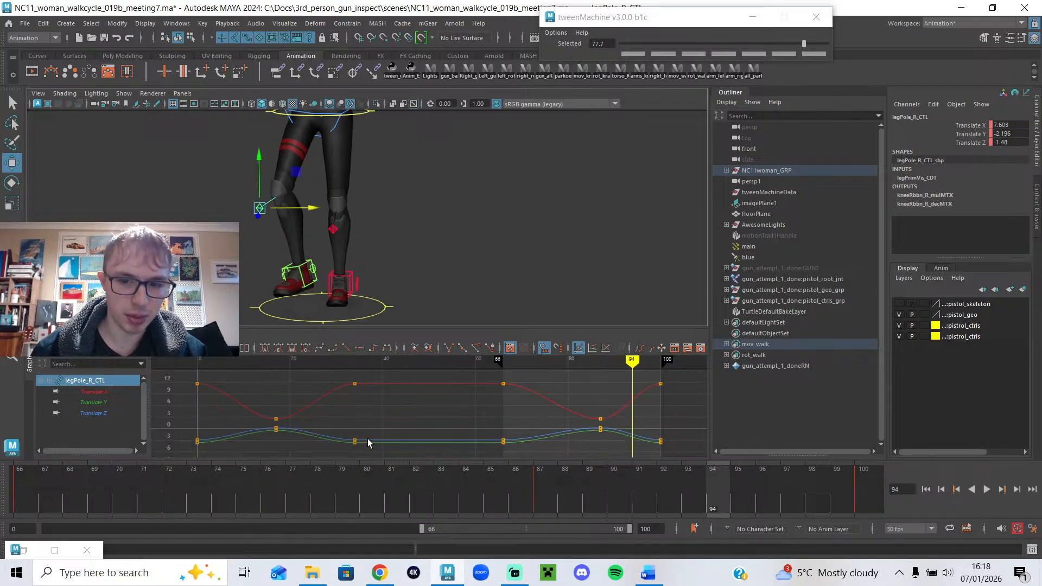
drag(128, 493, 8, 492)
alt+drag(288, 208, 330, 265)
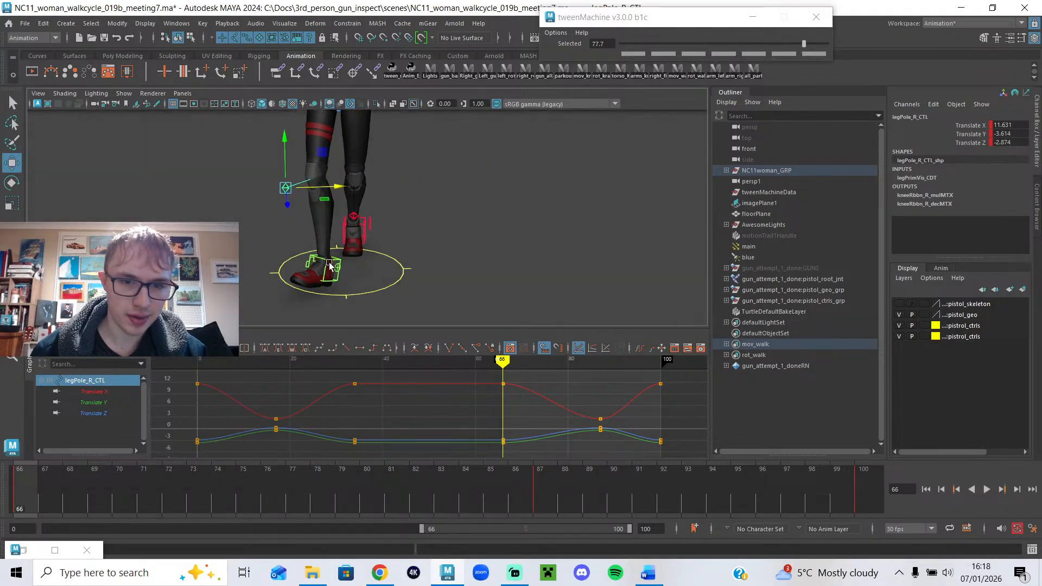
click(326, 263)
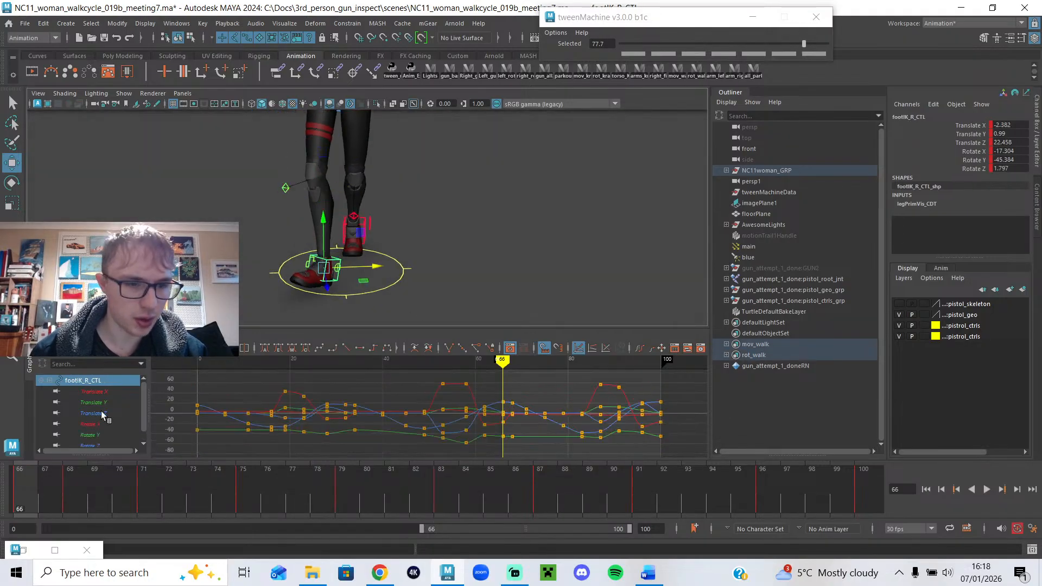
key(e)
click(90, 434)
scroll(426, 385, up, 3)
drag(329, 285, 342, 273)
Level the right foot's earlier planted-phase Rotate Y keys, up to frame 49, at about -33.
alt+middle_drag(483, 412, 402, 452)
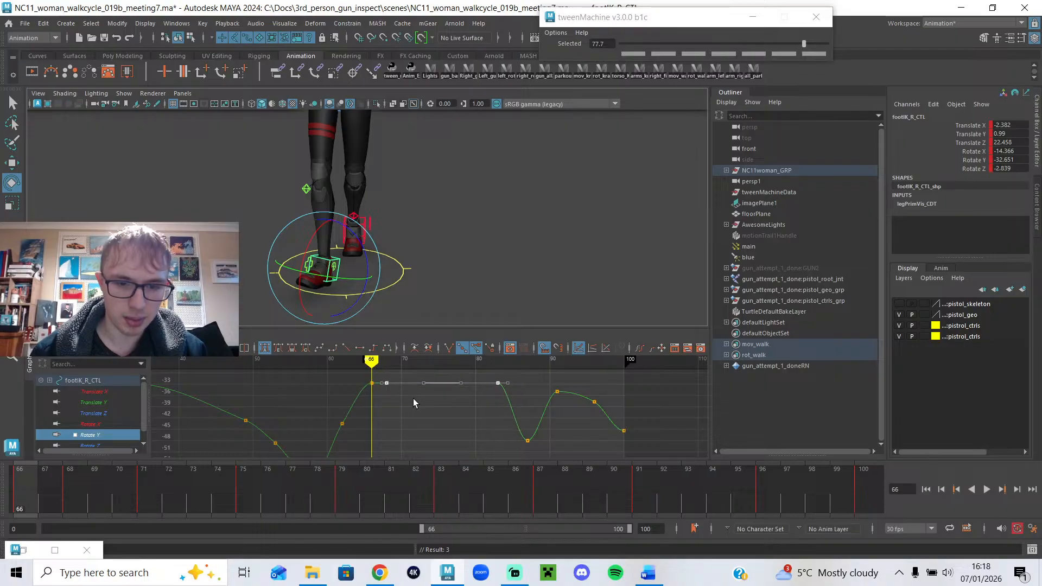
mouse_move(326, 363)
mouse_down()
mouse_move(291, 365)
mouse_move(337, 366)
mouse_move(181, 371)
mouse_move(261, 376)
mouse_move(249, 368)
mouse_move(331, 400)
mouse_move(365, 399)
mouse_move(360, 415)
mouse_move(307, 420)
mouse_up()
key(a)
key(ctrl+c)
key(ctrl+v)
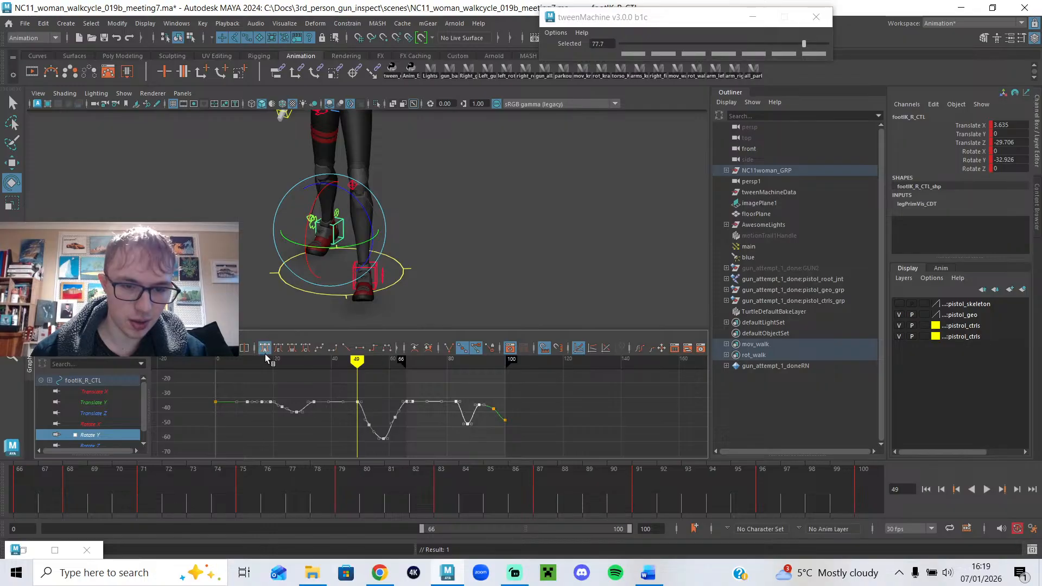
Raise footIK_R_CTL's Rotate Y keys to -35.737 at frame 53, about -40 at frame 58 and -36.317 at frame 62.
key(f)
drag(331, 373, 331, 369)
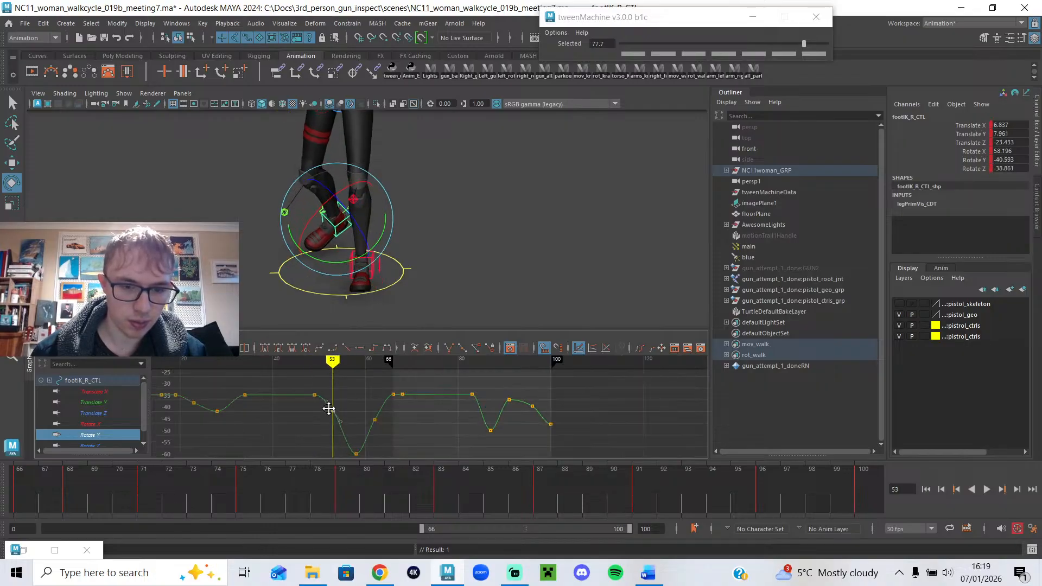
drag(347, 371, 355, 368)
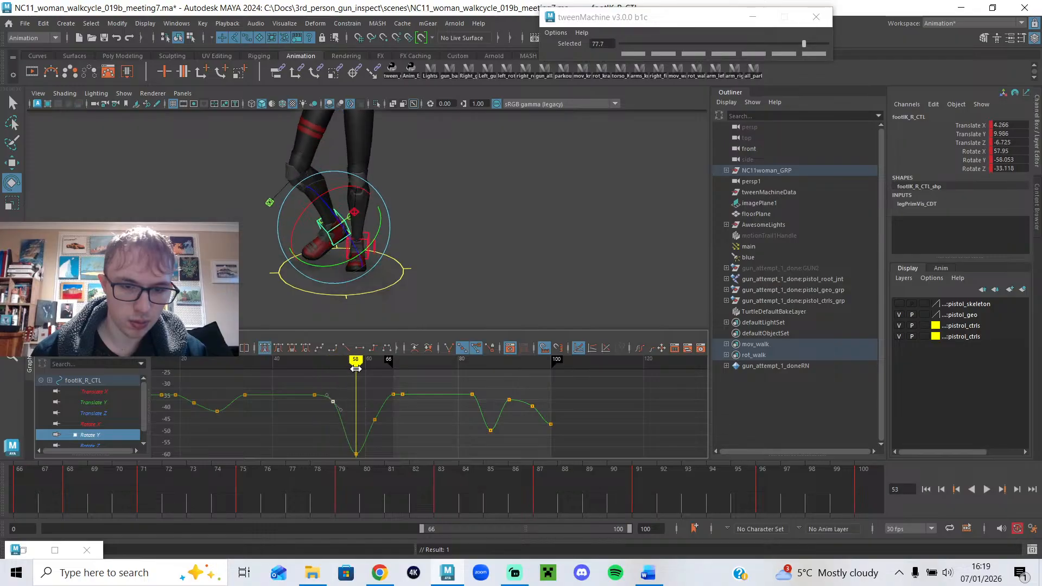
middle_drag(354, 434, 355, 417)
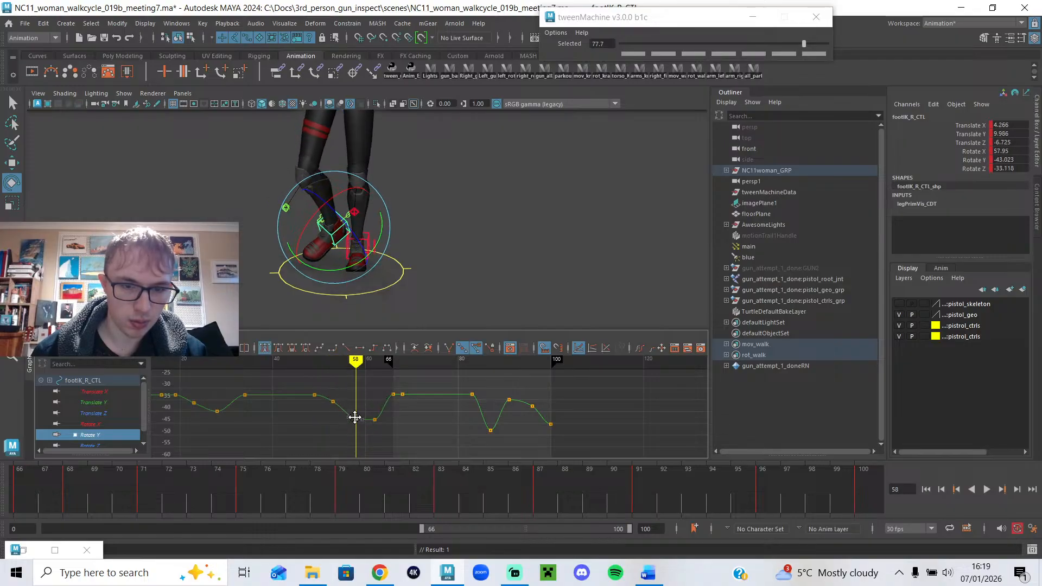
click(374, 364)
middle_drag(374, 425, 374, 408)
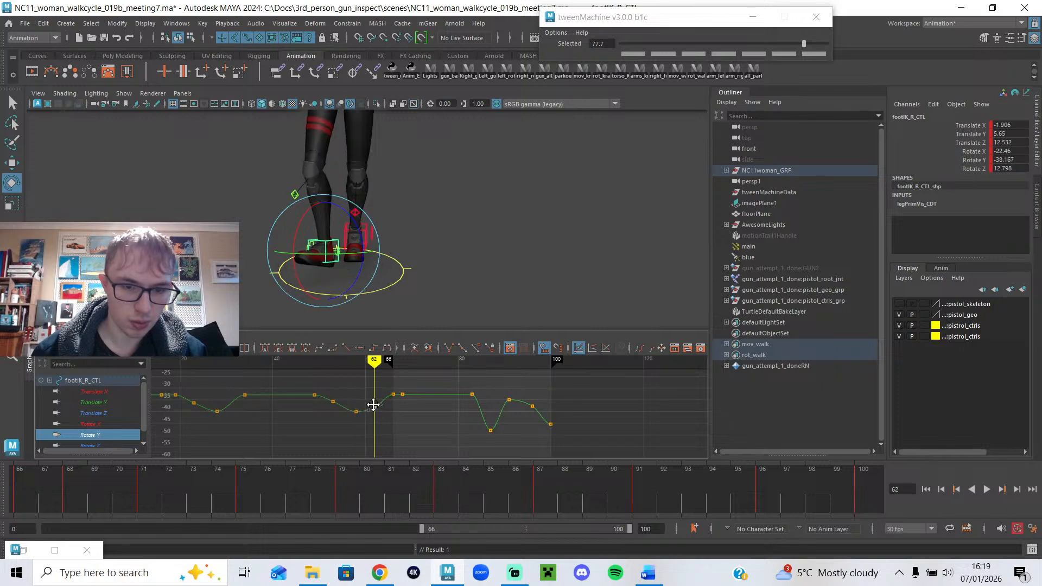
scroll(383, 422, up, 5)
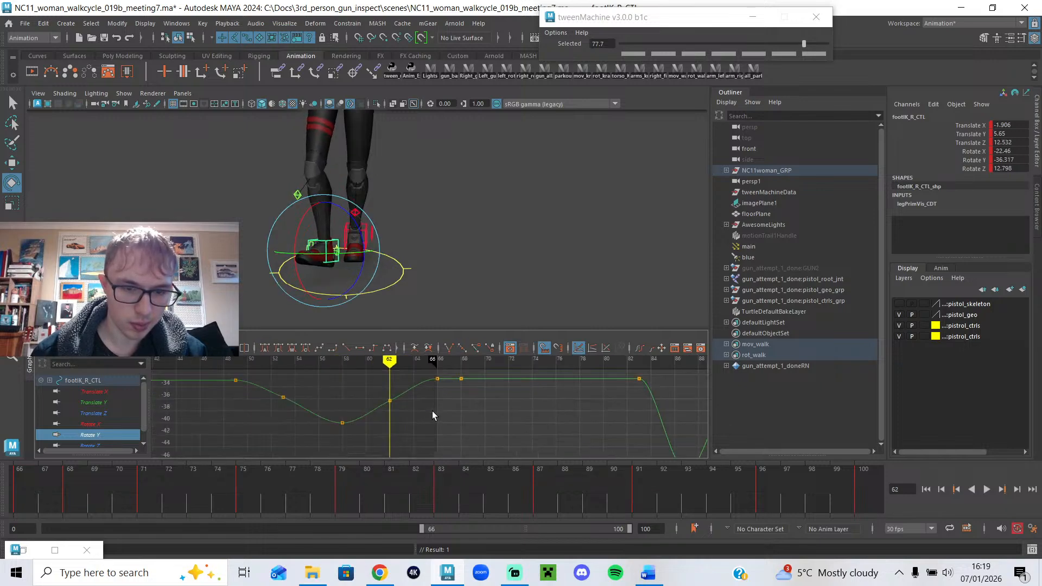
mouse_move(247, 363)
mouse_down()
mouse_move(318, 378)
mouse_move(282, 386)
mouse_up()
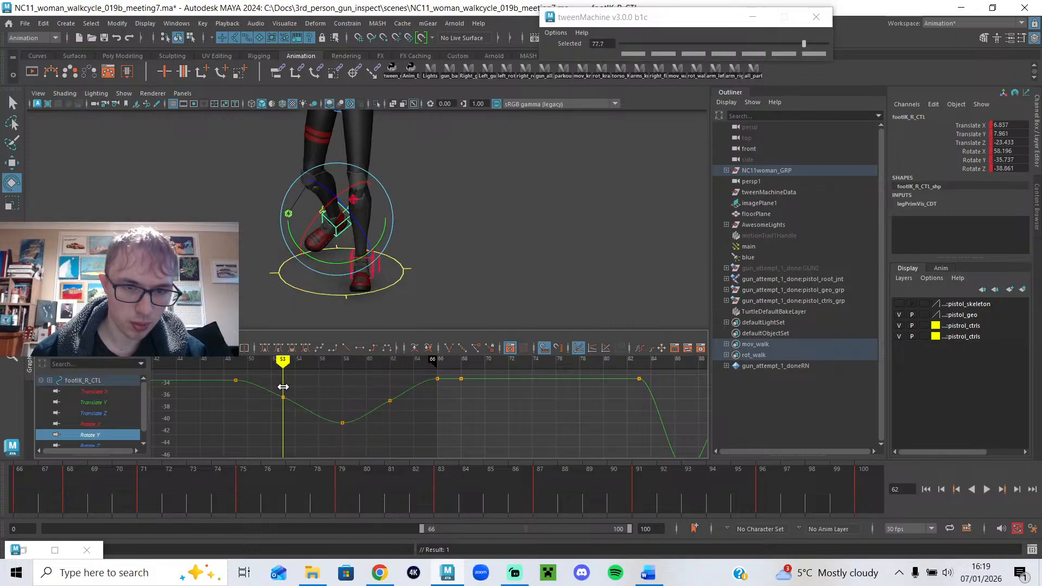
Examine the Foot Roll and Foot Rock curves of legSetting_R_CTL and the right foot's pose at frame 53.
alt+drag(323, 271, 283, 271)
key(w)
key(e)
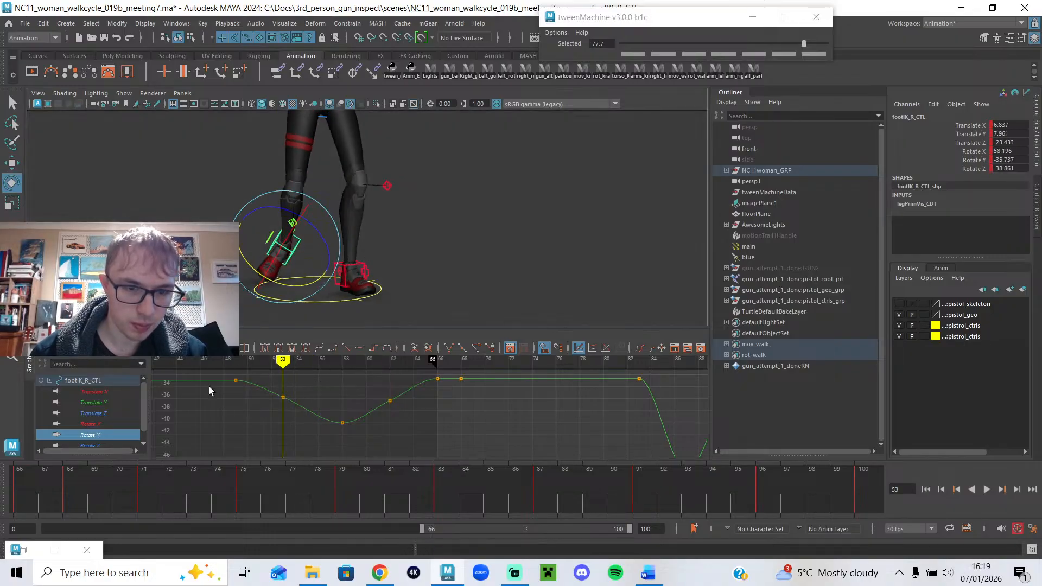
scroll(106, 426, down, 1)
click(328, 291)
alt+drag(263, 248, 179, 304)
click(255, 266)
click(133, 402)
click(106, 391)
click(110, 403)
mouse_move(293, 279)
alt+mouse_down()
mouse_move(349, 284)
mouse_move(408, 266)
alt+mouse_up()
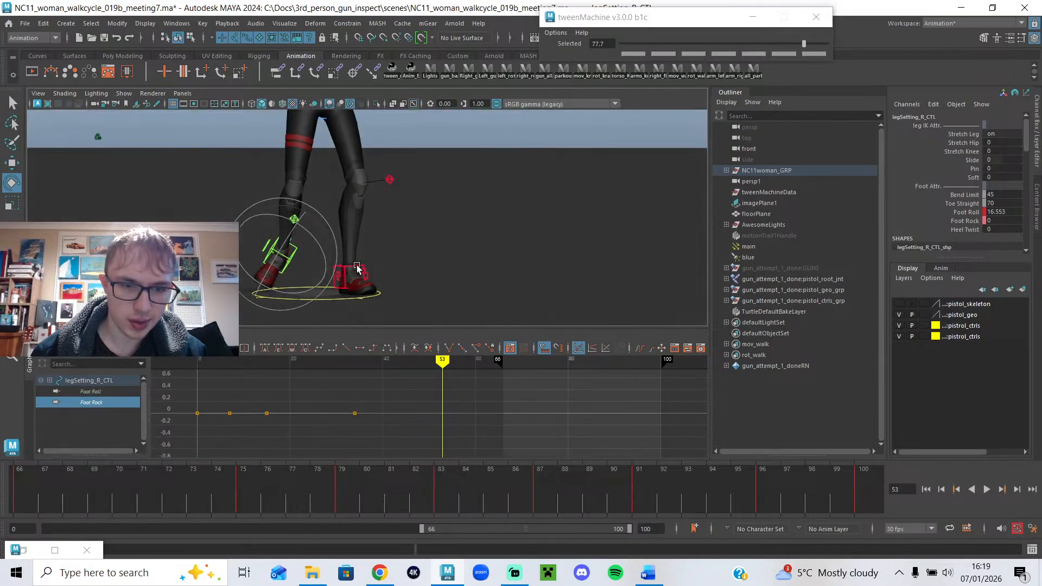
Flatten footIK_R_CTL's swing keys around frames 53–58, with Rotate X 26.935 and Rotate Z -8.493 at frame 53.
key(q)
click(293, 258)
drag(90, 424, 90, 448)
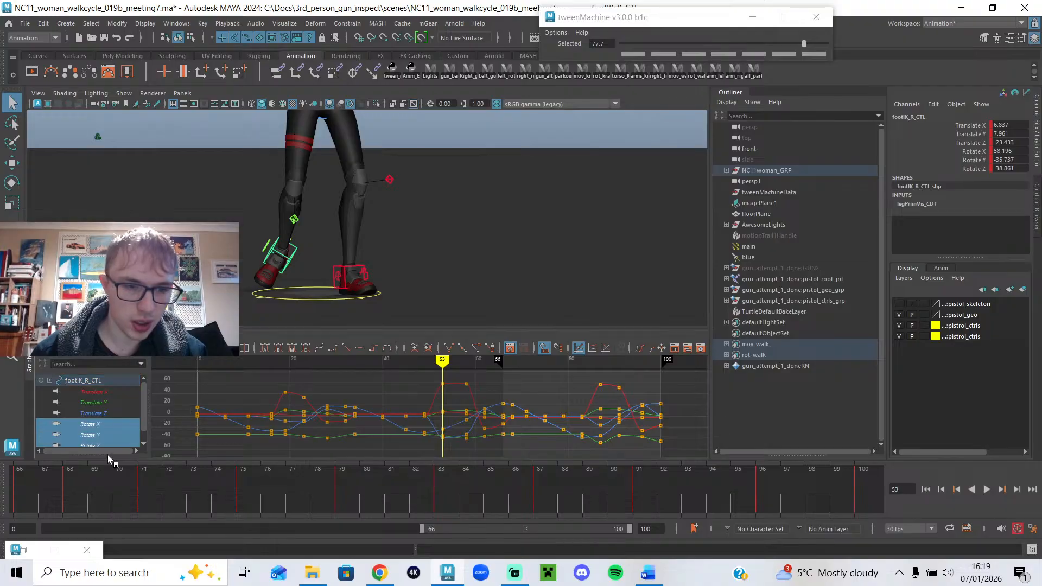
click(106, 415)
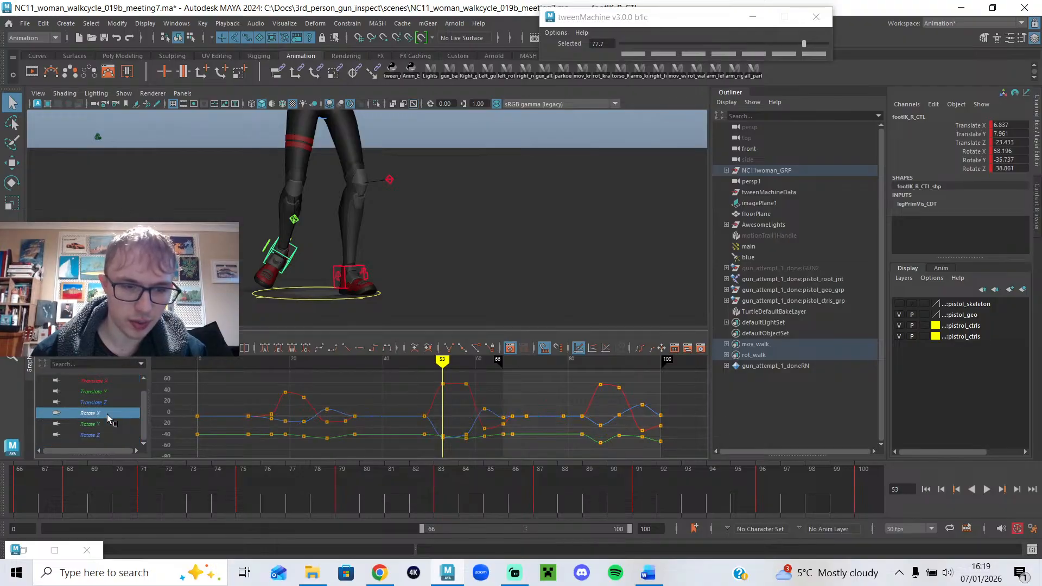
ctrl+click(109, 432)
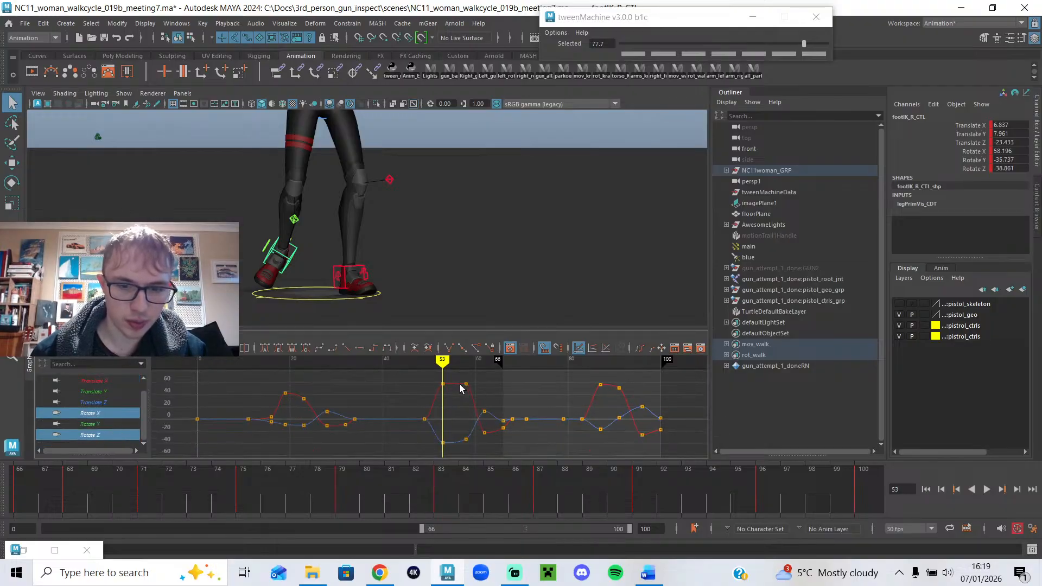
shift+middle_drag(443, 383, 443, 397)
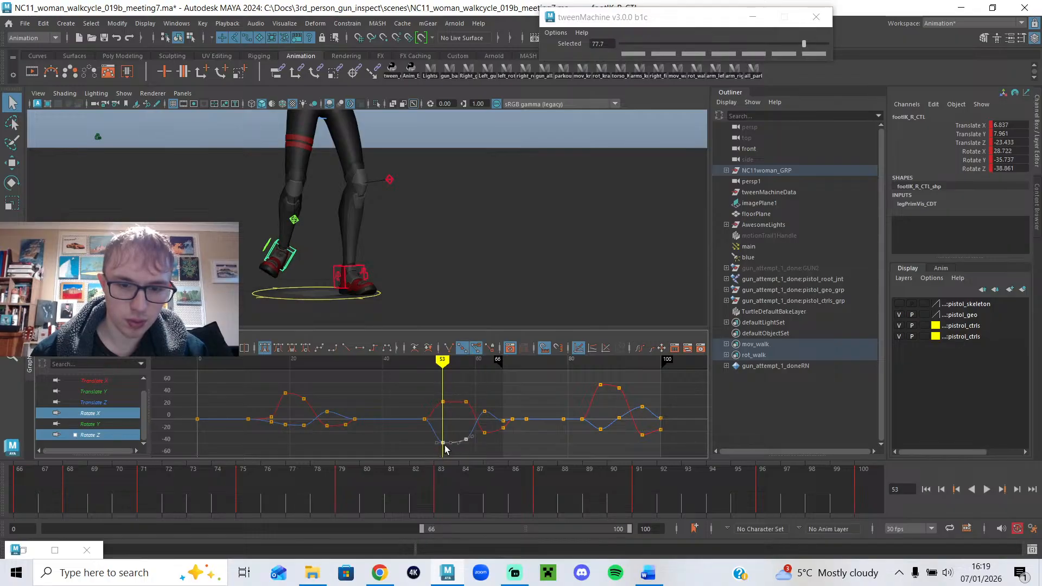
shift+middle_drag(443, 438, 443, 428)
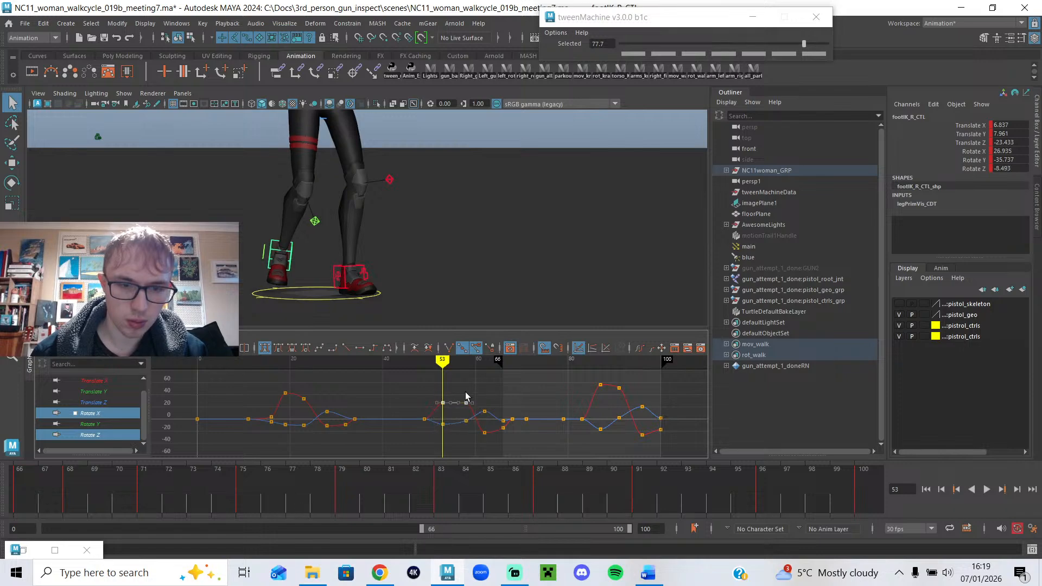
mouse_move(424, 364)
mouse_down()
mouse_move(509, 391)
mouse_move(391, 402)
mouse_move(433, 420)
mouse_up()
Extend the playback range back to frame 34 and play the walk to check the right foot's swing.
drag(422, 531, 241, 537)
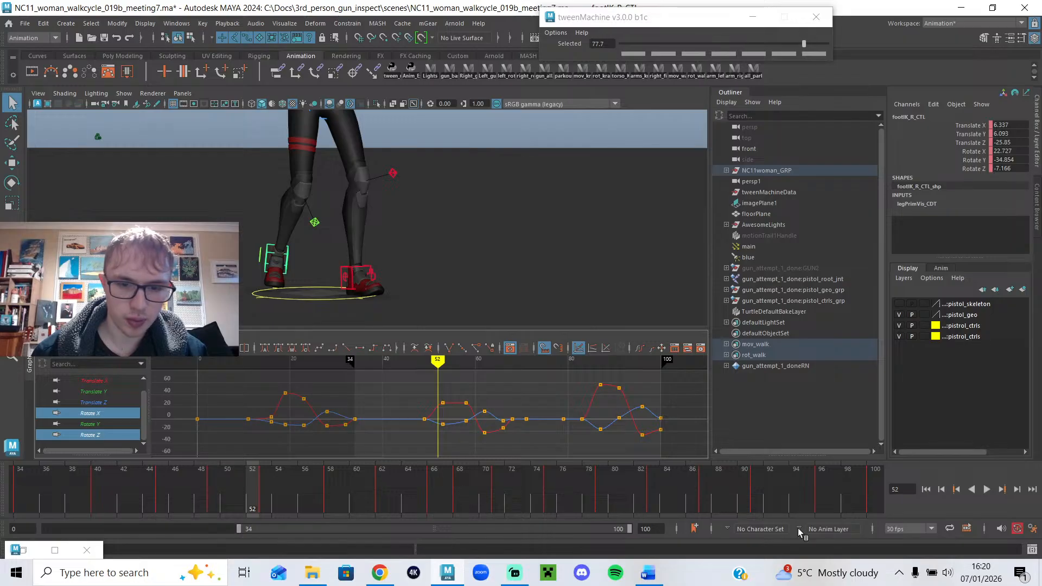
click(987, 490)
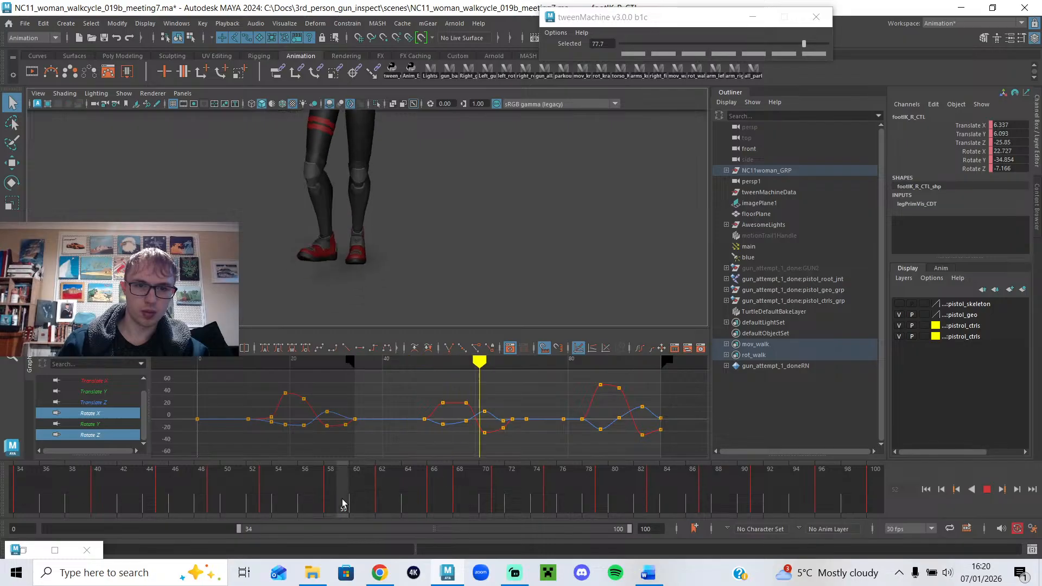
click(988, 491)
Nudge footIK_R_CTL slightly in the horizontal plane during the swing phase after frame 53 and play the walk.
mouse_move(162, 512)
mouse_down()
mouse_move(156, 496)
mouse_move(266, 498)
mouse_up()
key(w)
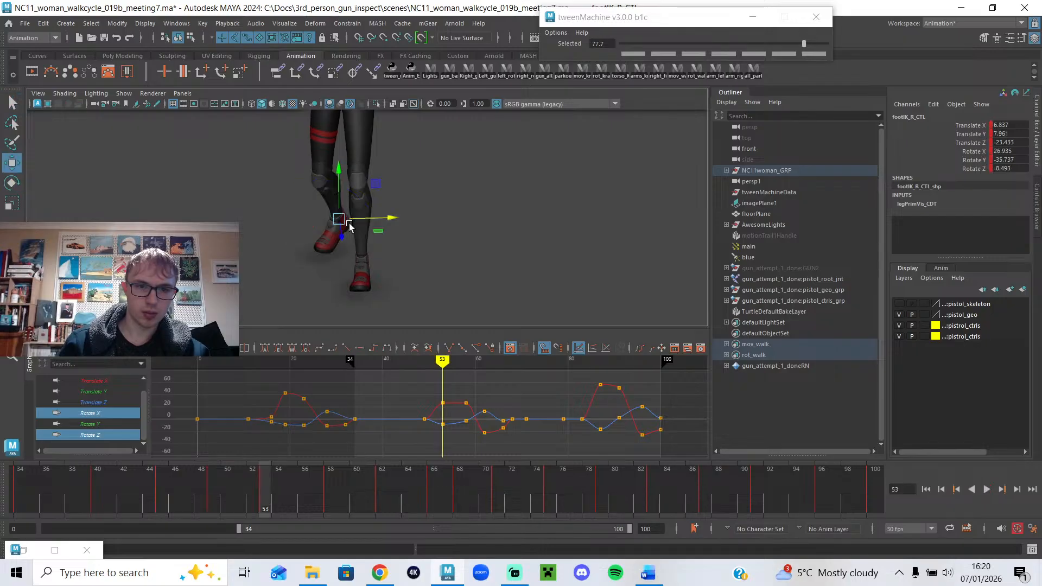
drag(117, 380, 318, 437)
drag(422, 364, 466, 392)
drag(375, 227, 370, 231)
mouse_move(426, 367)
mouse_down()
mouse_move(419, 375)
mouse_move(491, 403)
mouse_move(461, 406)
mouse_move(471, 399)
mouse_move(522, 423)
mouse_move(597, 434)
mouse_move(559, 440)
mouse_move(581, 443)
mouse_move(540, 437)
mouse_up()
click(990, 489)
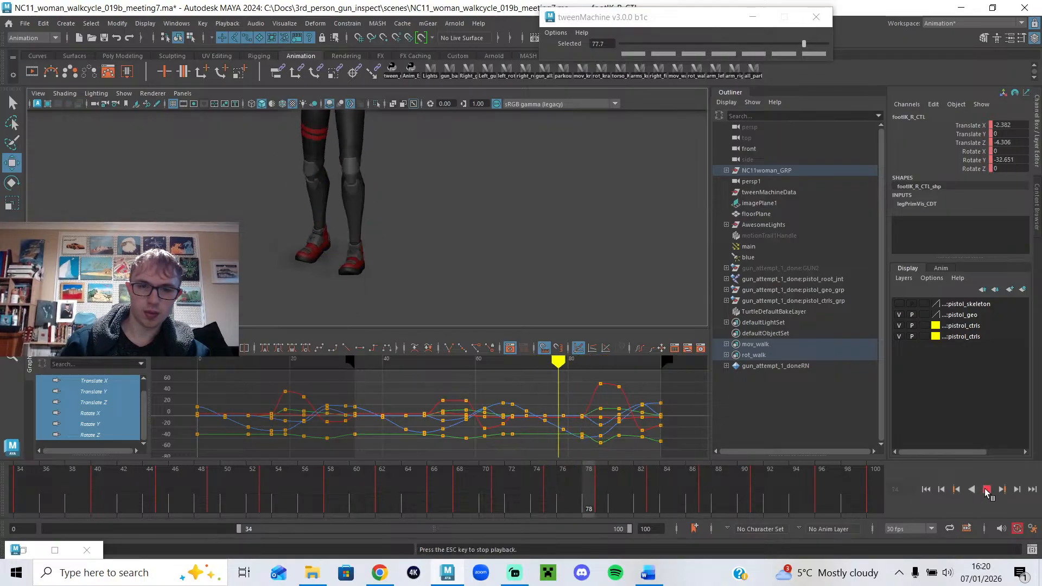
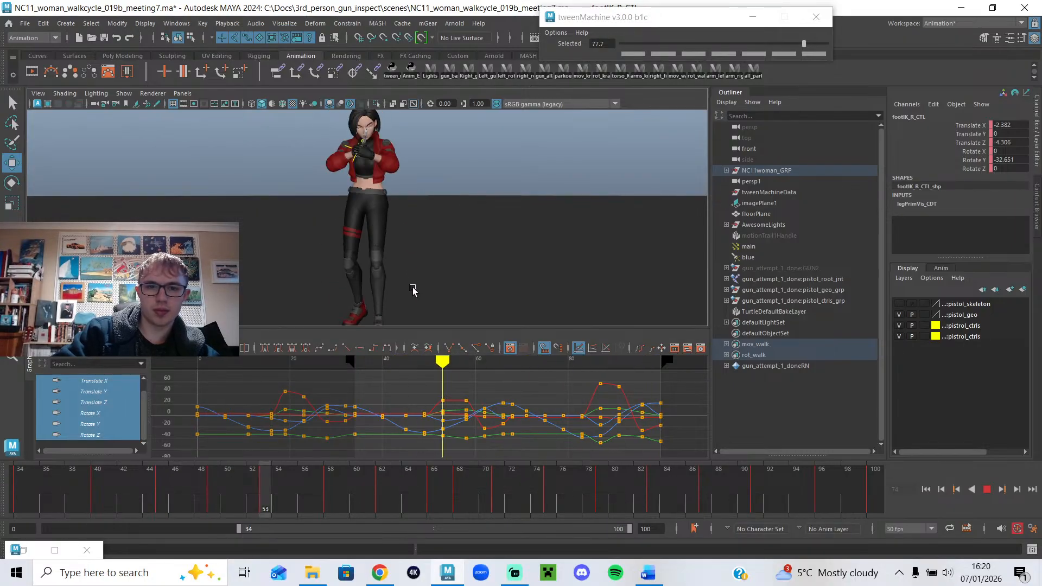
click(987, 490)
Restore the playback start to frame 66 and play the loop with the feet in close view.
drag(239, 529, 421, 535)
click(16, 506)
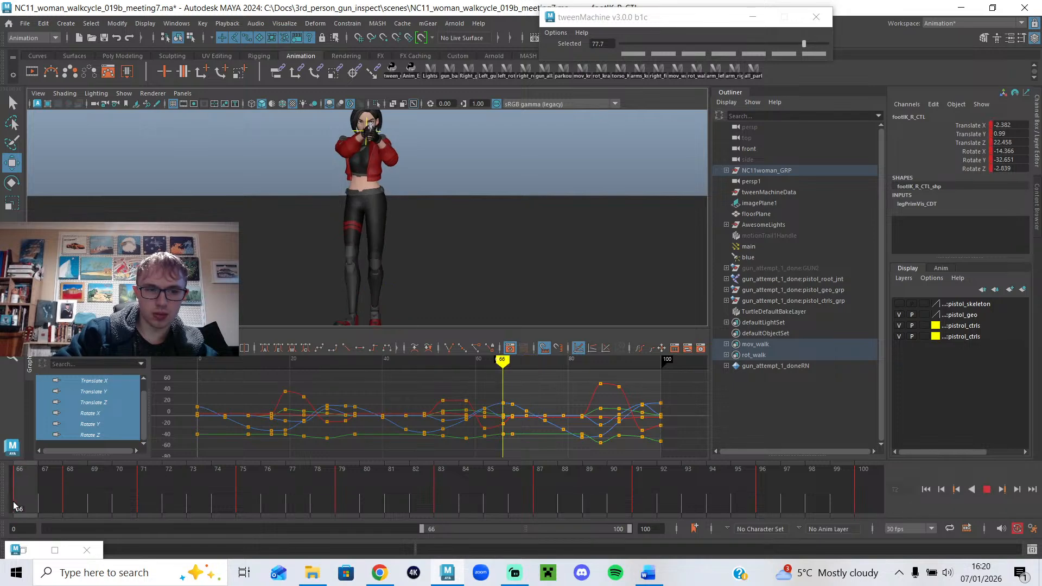
alt+middle_drag(297, 279, 316, 229)
alt+drag(316, 229, 314, 269)
alt+right_drag(324, 272, 347, 288)
alt+middle_drag(347, 288, 337, 214)
alt+drag(337, 214, 354, 233)
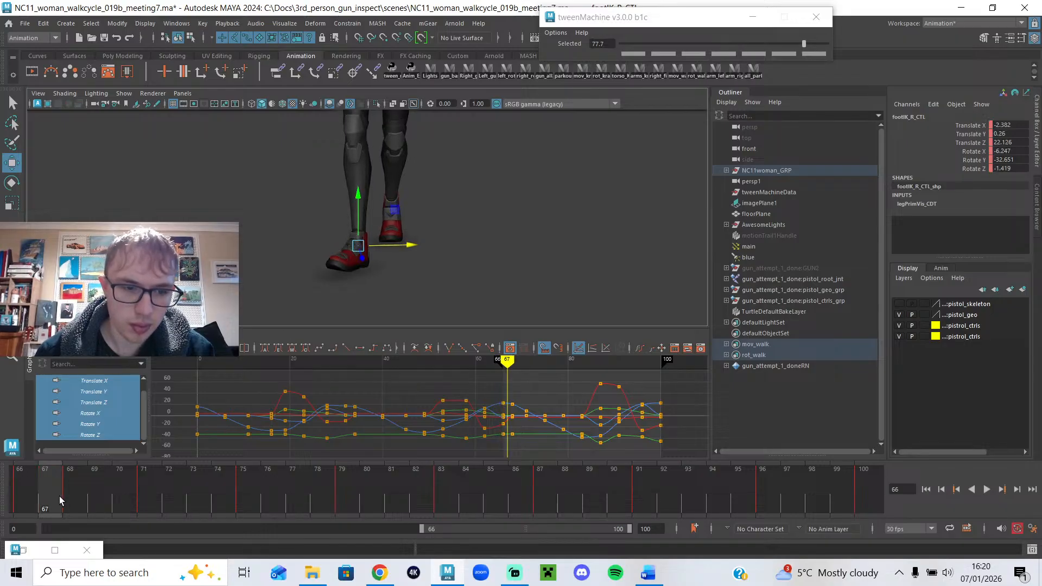
key(alt+v)
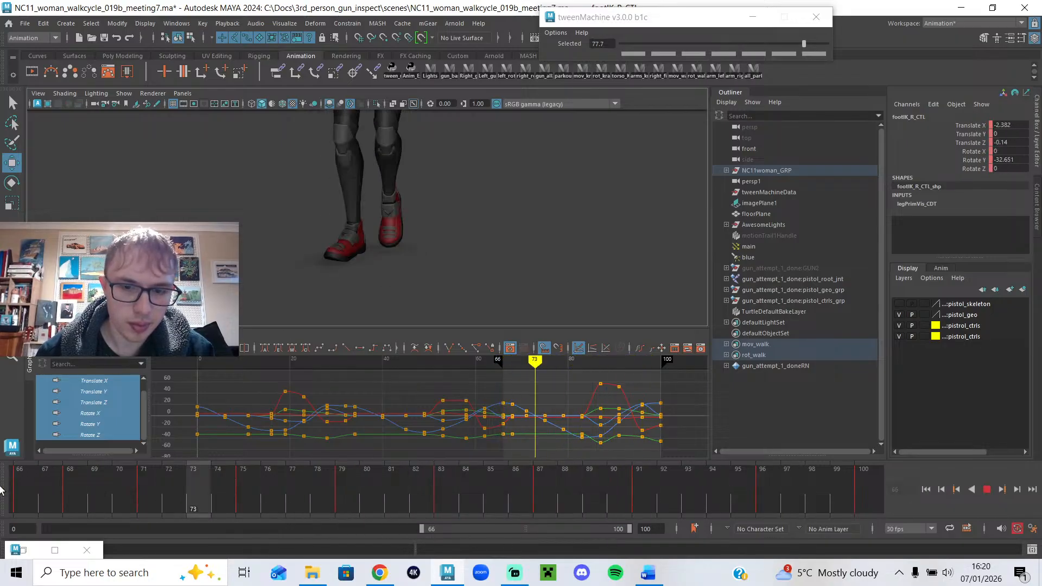
key(alt+v)
Raise the right foot's Rotate Y to -22.882 over frames 66–100 and remove the keys between frames 68 and 100.
click(104, 422)
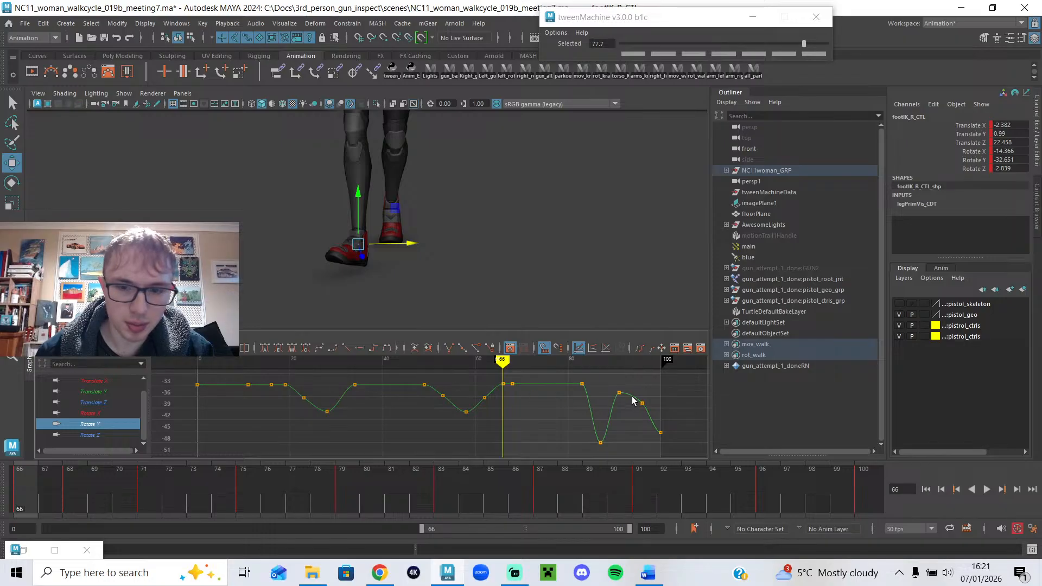
drag(588, 375, 601, 376)
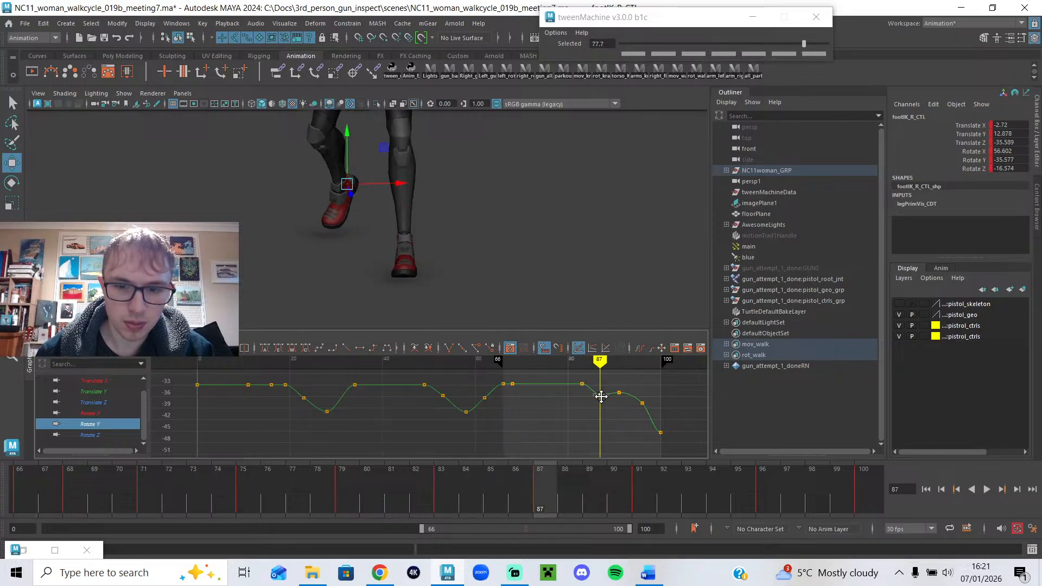
mouse_move(601, 390)
mouse_down()
mouse_move(568, 390)
mouse_move(641, 390)
mouse_move(595, 393)
mouse_up()
alt+middle_drag(584, 415, 554, 427)
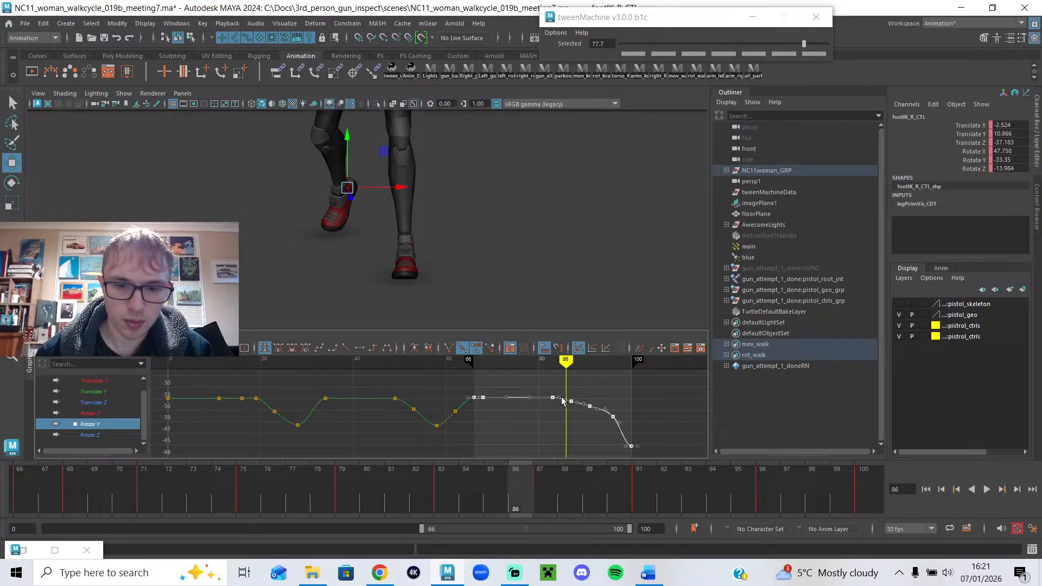
drag(303, 486, 954, 562)
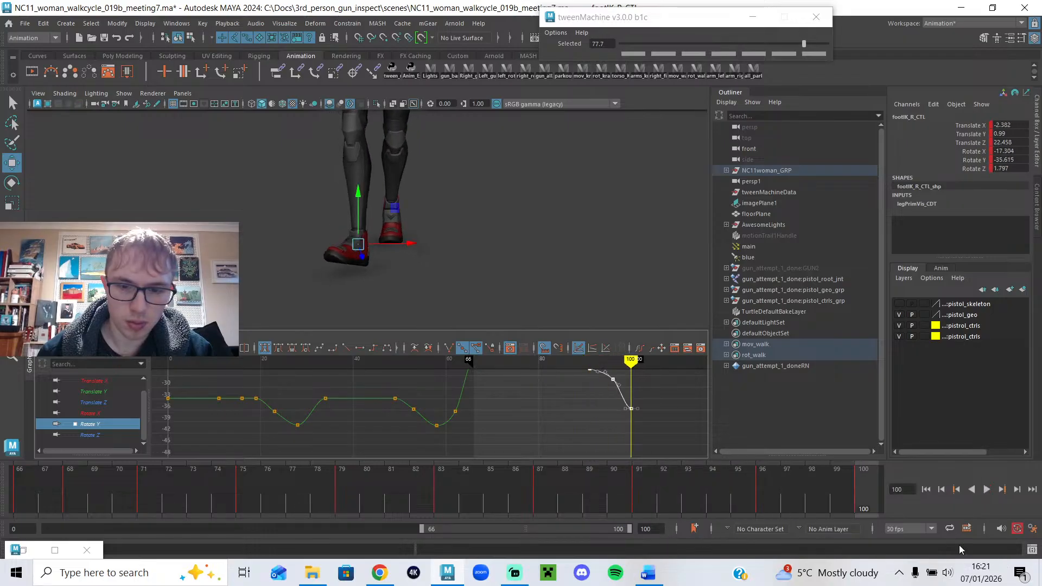
alt+middle_drag(656, 426, 611, 422)
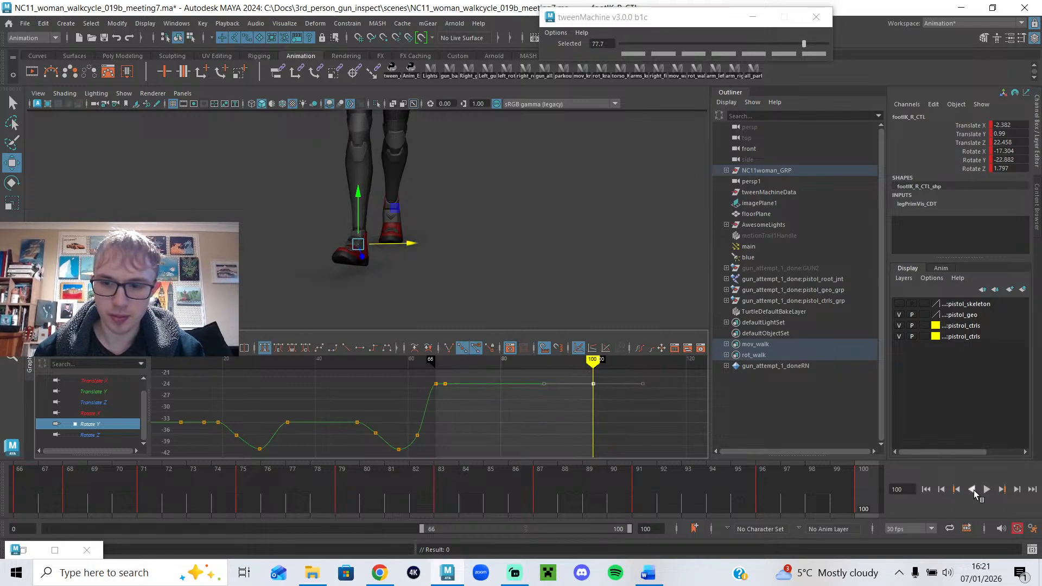
Play the frame 66–100 loop and examine the right foot's direction from the front and above.
click(987, 489)
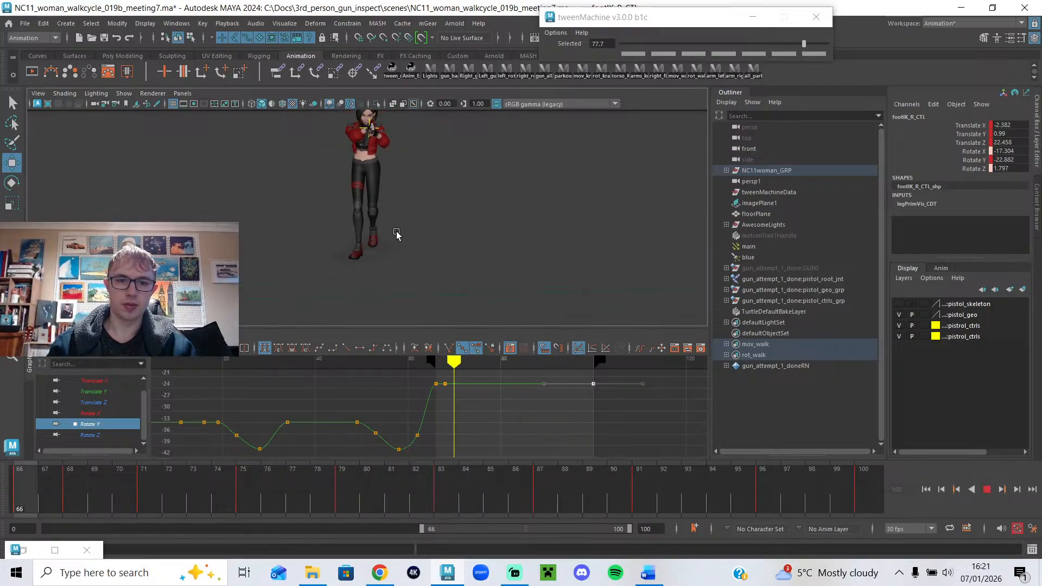
alt+drag(398, 234, 375, 270)
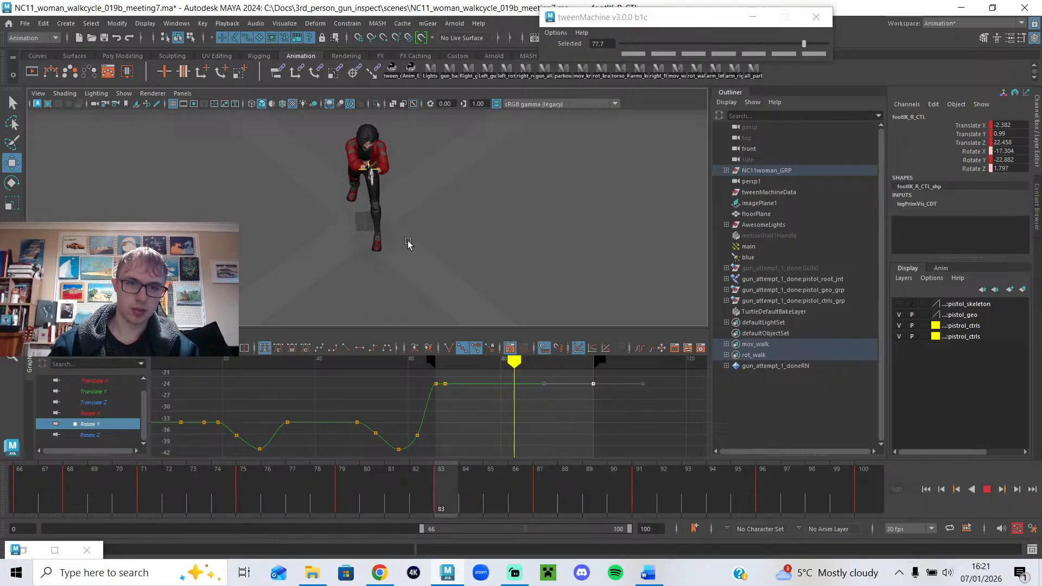
mouse_move(409, 230)
alt+mouse_down()
mouse_move(405, 193)
mouse_move(405, 226)
alt+mouse_up()
click(989, 490)
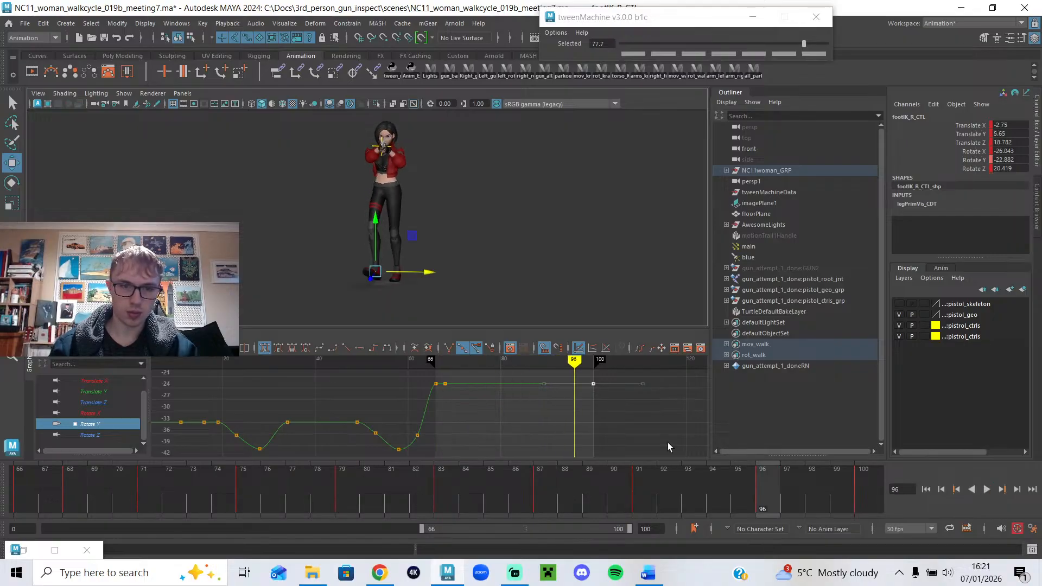
Copy footIK_R_CTL's frame 66 Rotate Y key to frame 80, holding the curve flat between them, and play the loop.
mouse_move(505, 363)
mouse_down()
mouse_move(554, 375)
mouse_move(456, 382)
mouse_move(500, 382)
mouse_up()
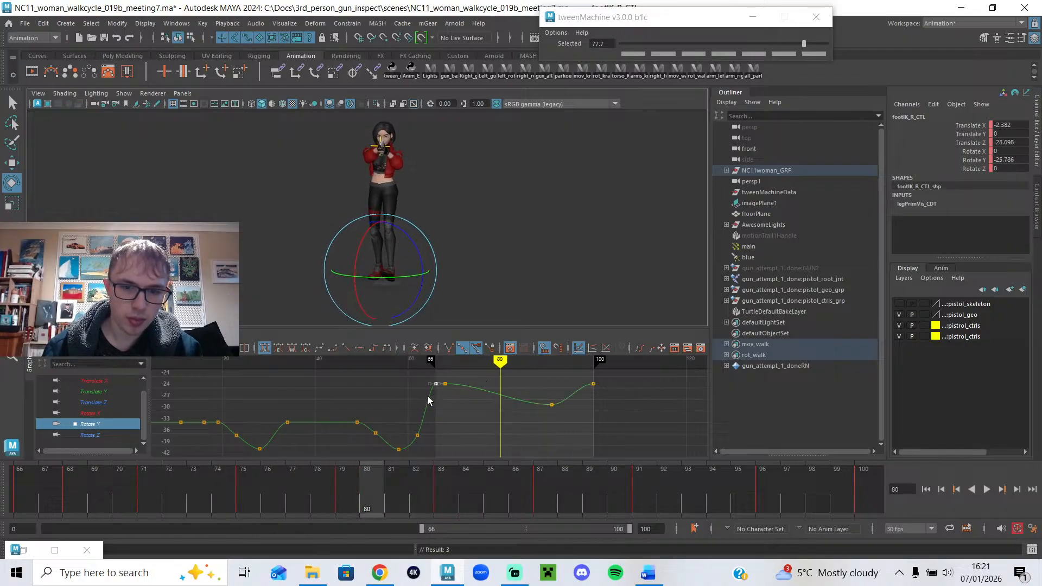
key(ctrl+c)
scroll(452, 312, up, 4)
drag(485, 379, 542, 404)
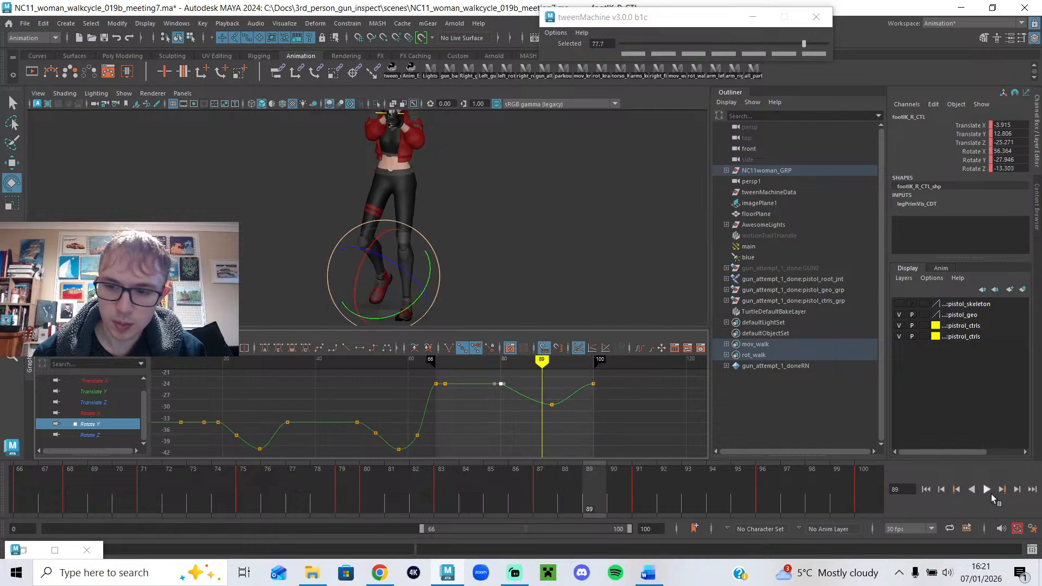
click(988, 491)
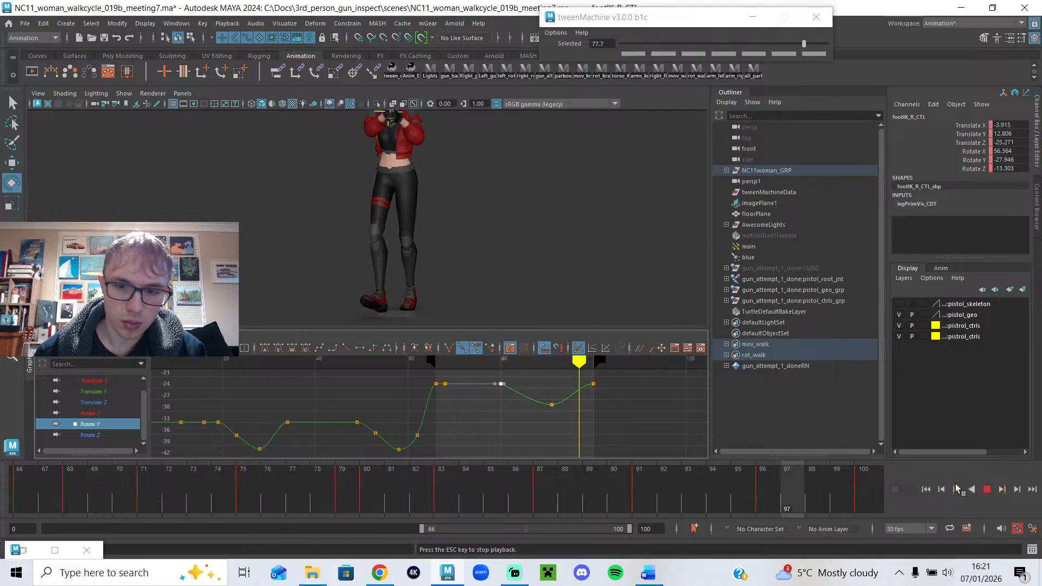
click(988, 490)
Rotate the right foot to a Rotate Y of about -18 at frame 96 and key it.
mouse_move(500, 366)
mouse_down()
mouse_move(574, 393)
mouse_move(558, 363)
mouse_move(597, 386)
mouse_move(570, 381)
mouse_up()
alt+middle_drag(513, 403, 492, 428)
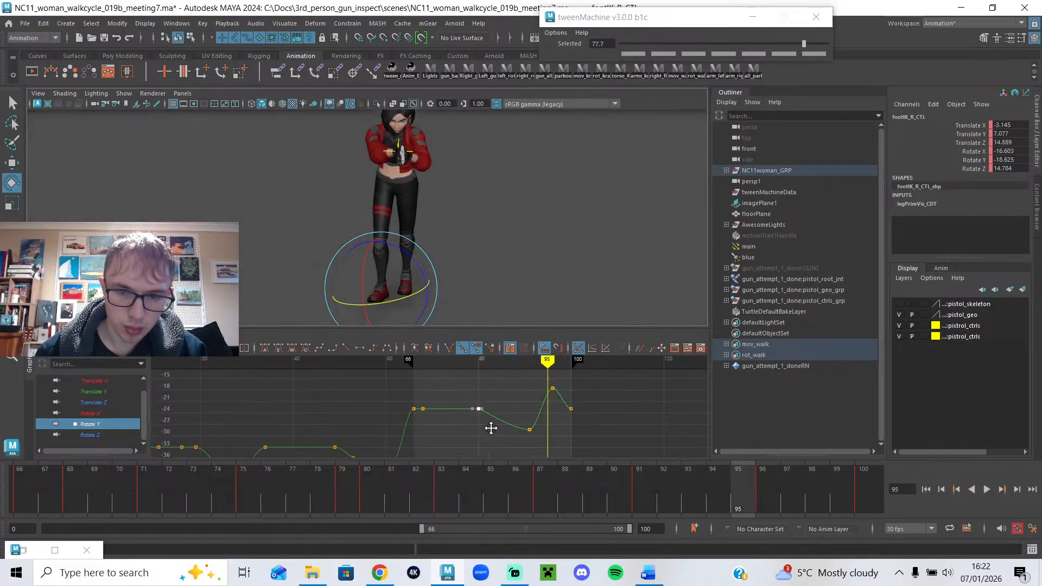
key(alt+v)
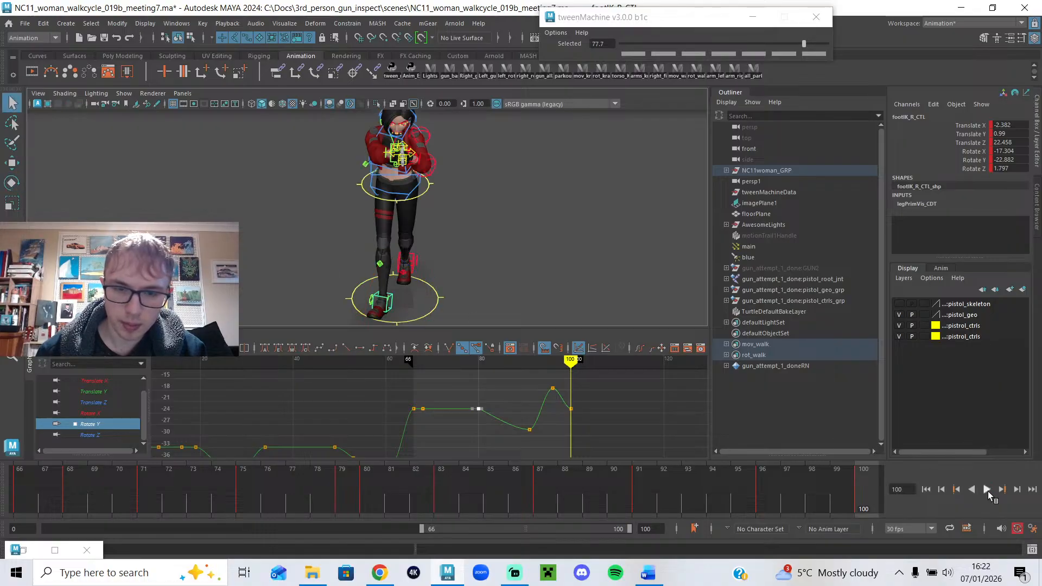
Play the frame 66–100 loop and examine the walk from the front beside the separate side view.
click(987, 490)
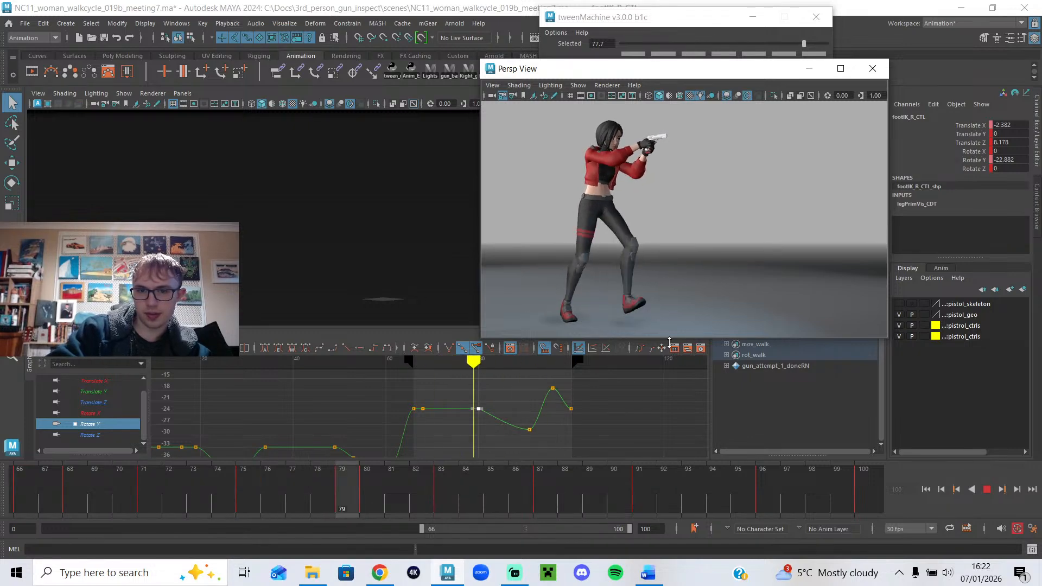
click(338, 239)
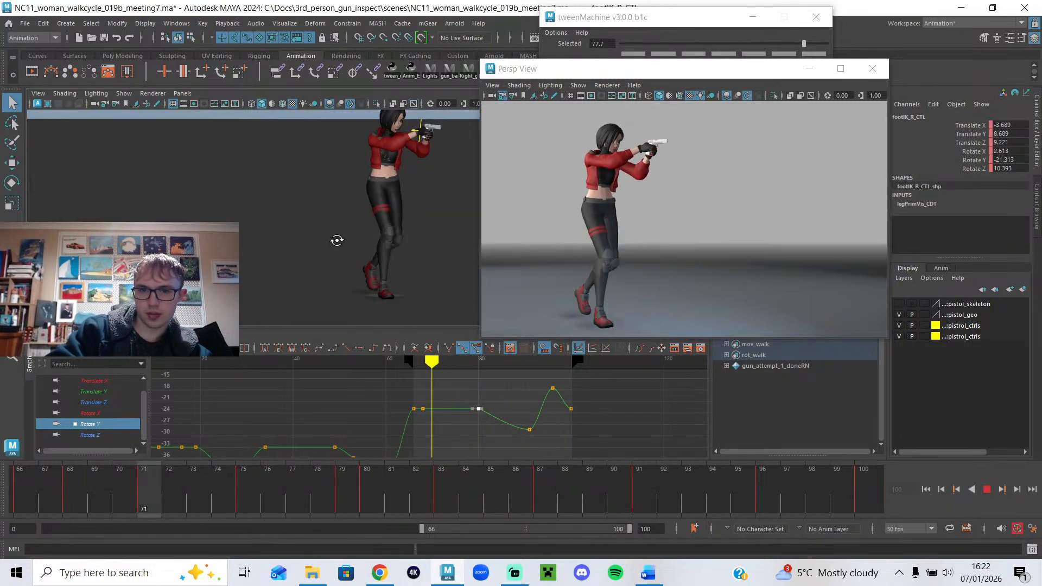
alt+drag(332, 265, 286, 253)
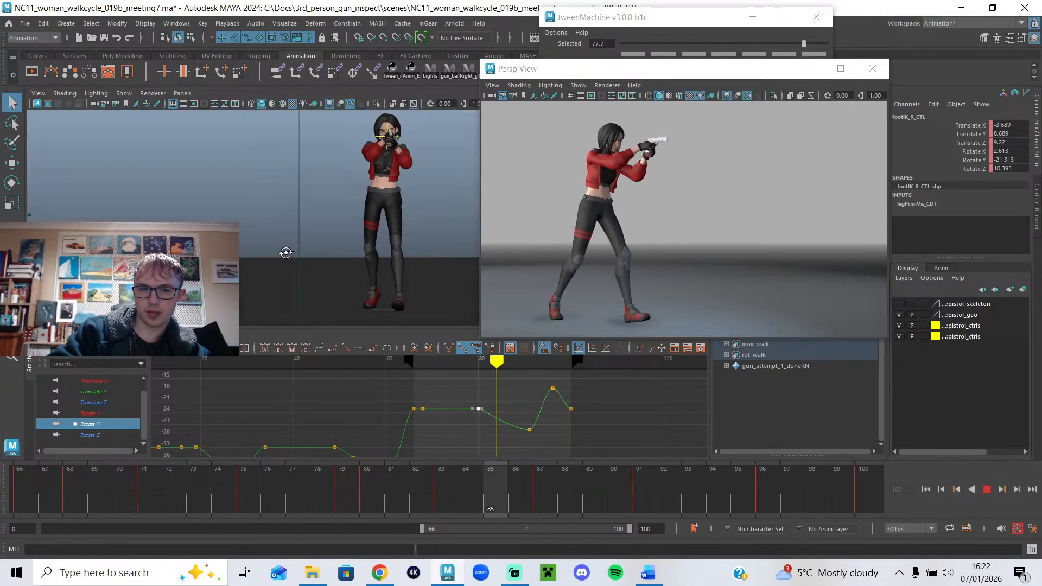
scroll(379, 252, up, 2)
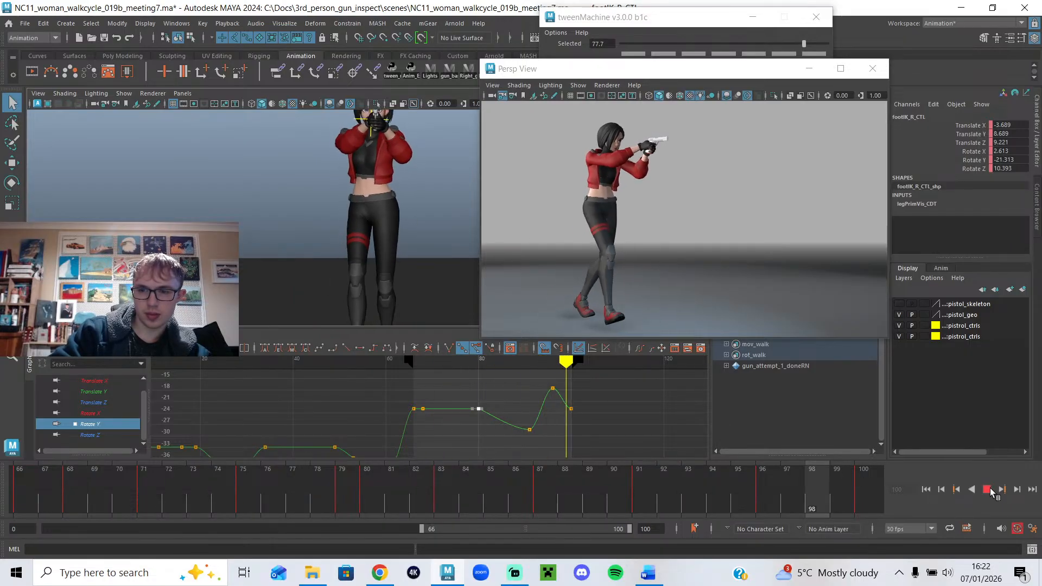
Rotate pelvisIK_CTL at frame 66 to X 13.774, Y -14.374, Z 0.436 and key it.
click(988, 490)
click(382, 216)
key(alt+v)
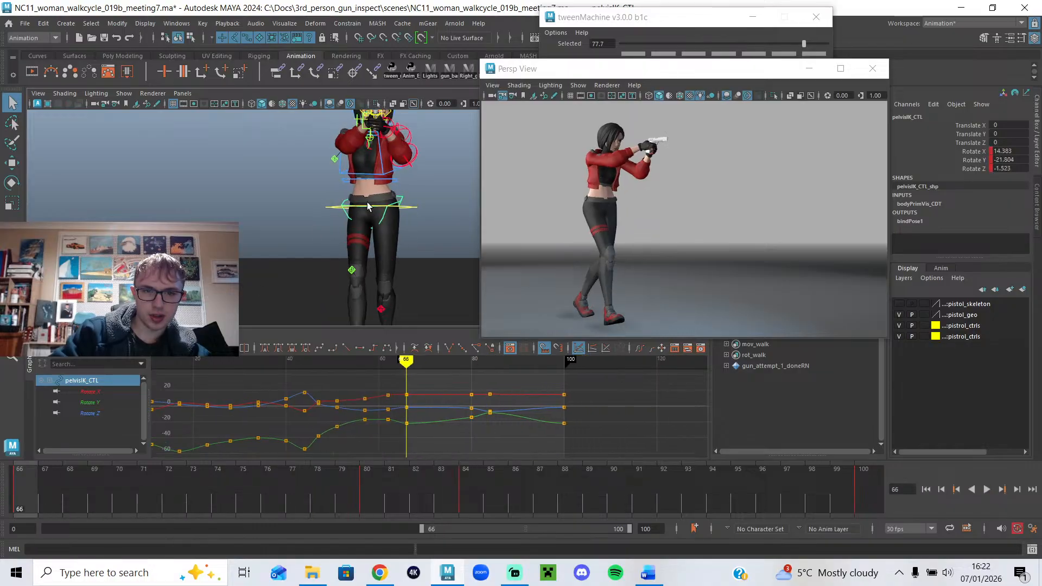
key(e)
key(s)
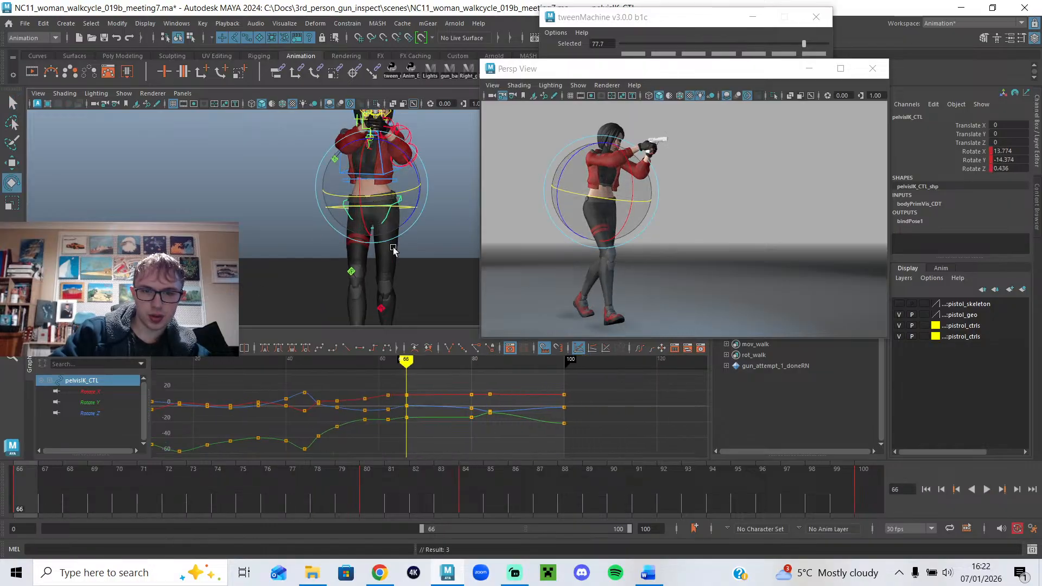
Copy the pelvis rotation keys from frame 66 onto frame 100 so the loop's ends match.
click(565, 361)
drag(565, 365, 564, 362)
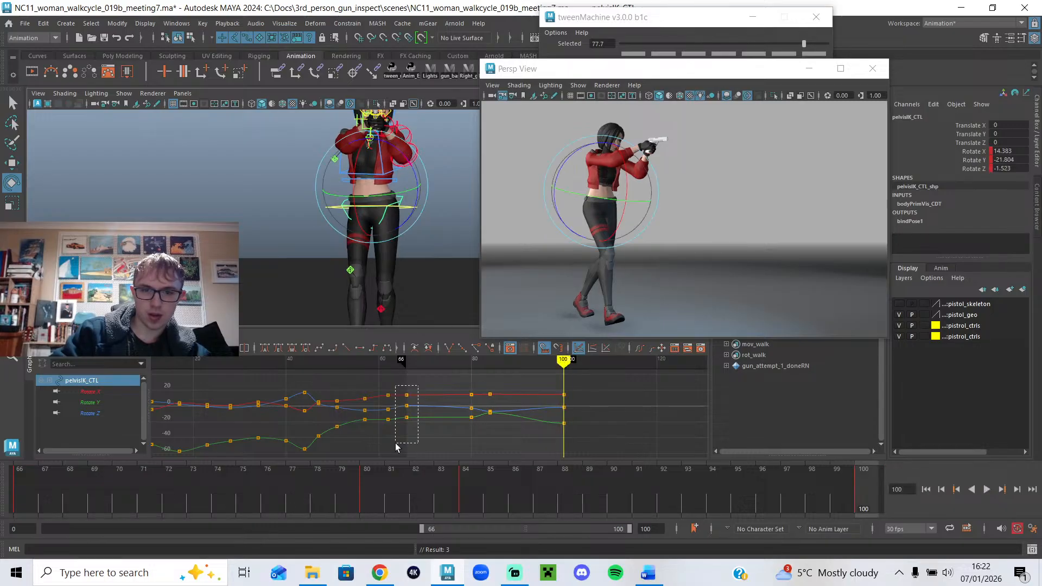
drag(395, 446, 400, 445)
key(ctrl+c)
key(ctrl+v)
Rotate pelvisIK_CTL at frame 80 to X 14.167, Y -10.531, Z -1.811, then scrub and play the loop.
drag(20, 489, 376, 514)
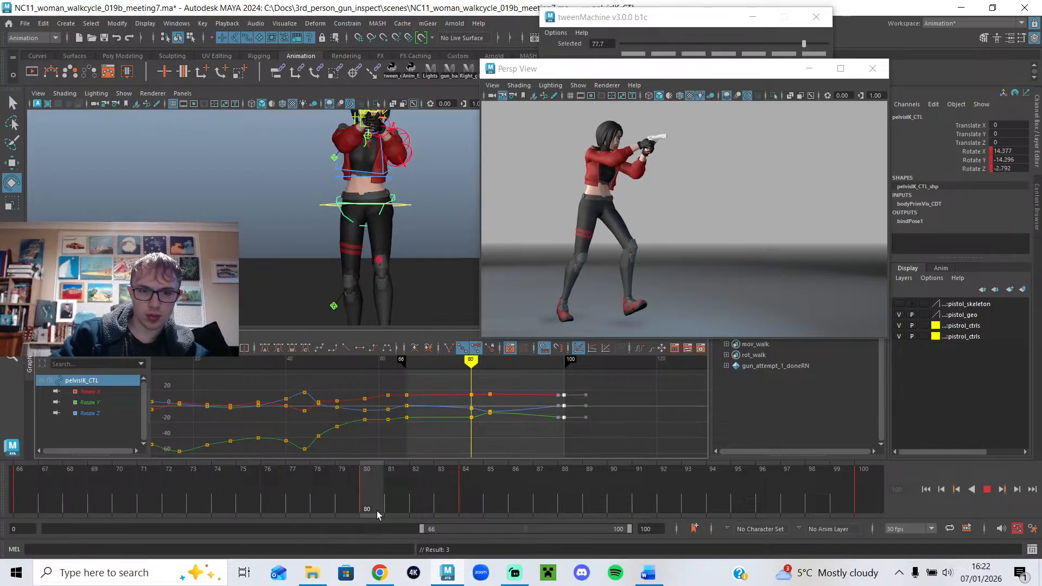
drag(378, 198, 382, 191)
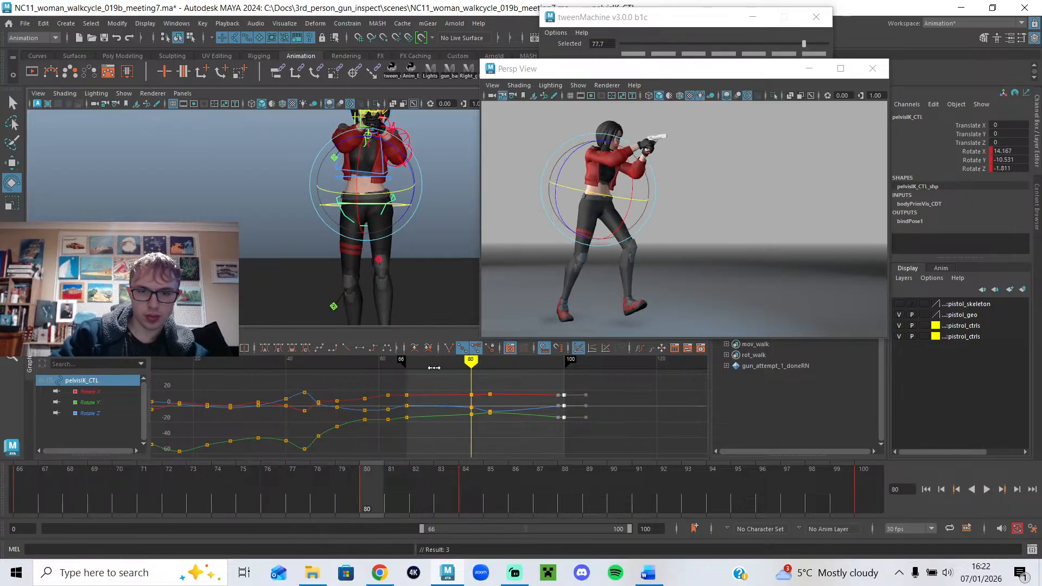
click(464, 491)
drag(347, 502, 457, 535)
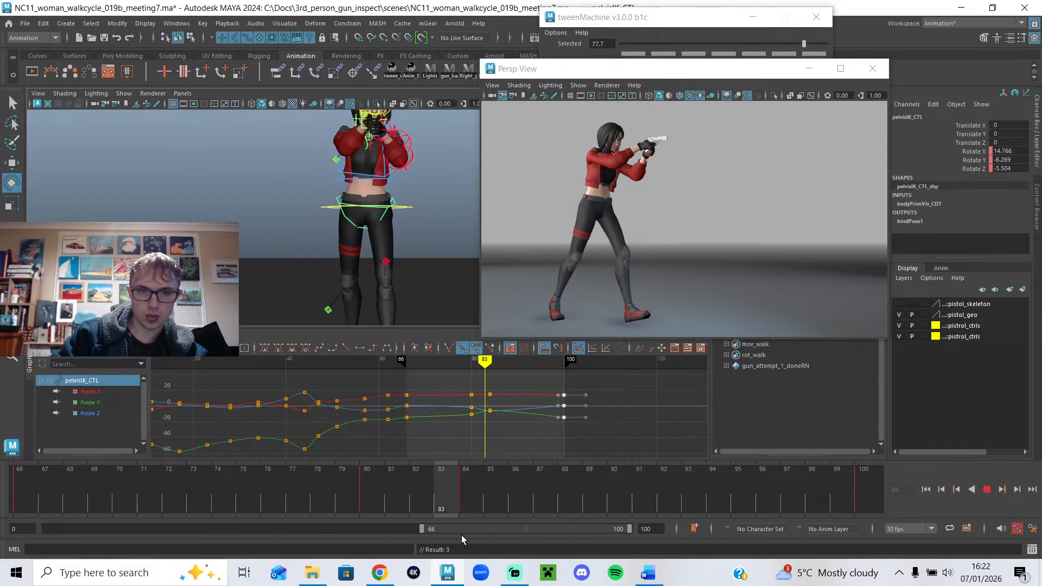
drag(533, 539, 960, 572)
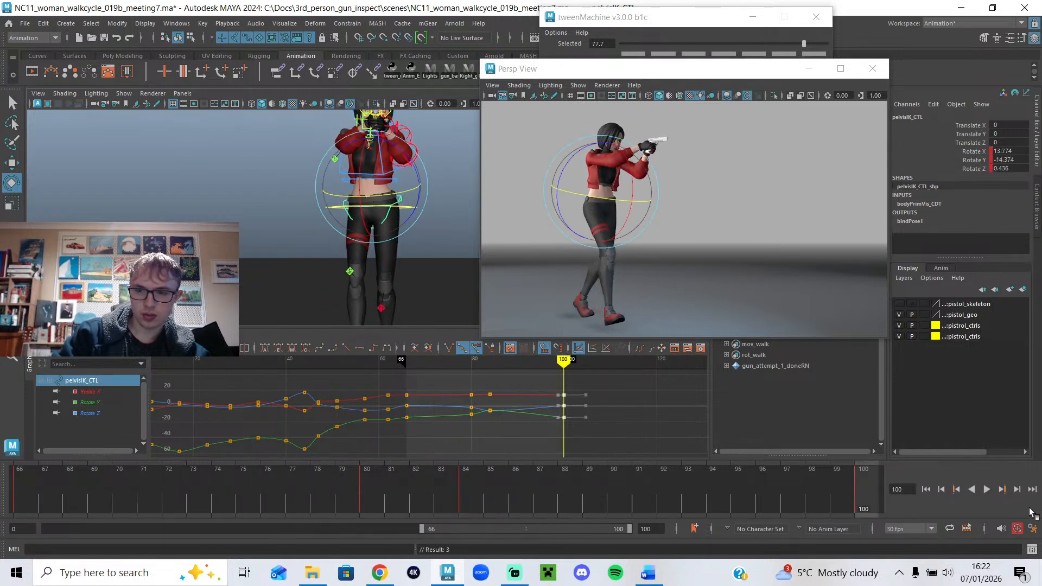
click(988, 490)
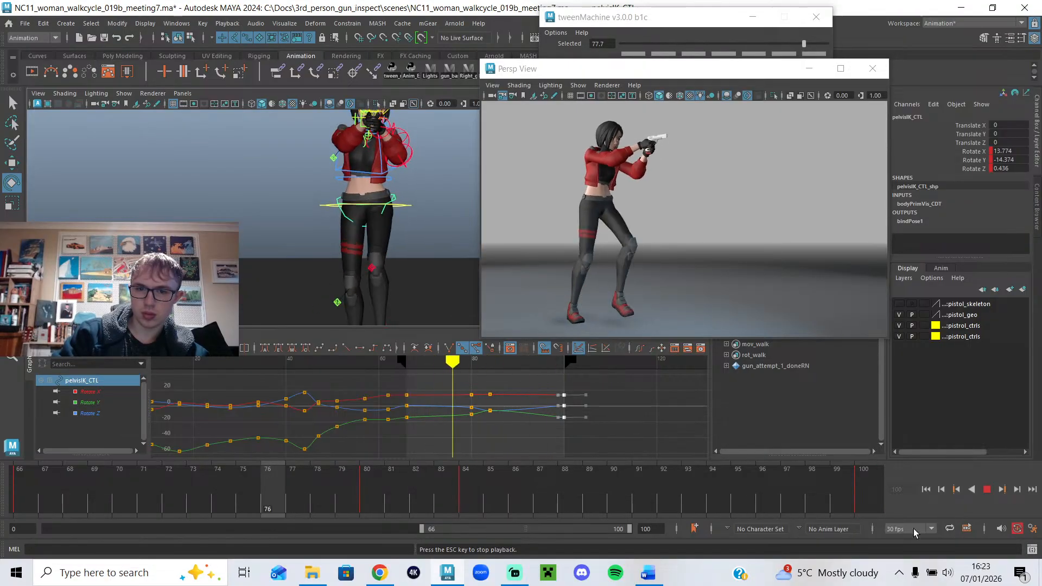
Key pelvisIK_CTL at frame 95 with rotation X 14.601, Y -10.466, Z -4.378 and play the loop.
key(Escape)
drag(712, 494, 377, 466)
drag(543, 494, 747, 509)
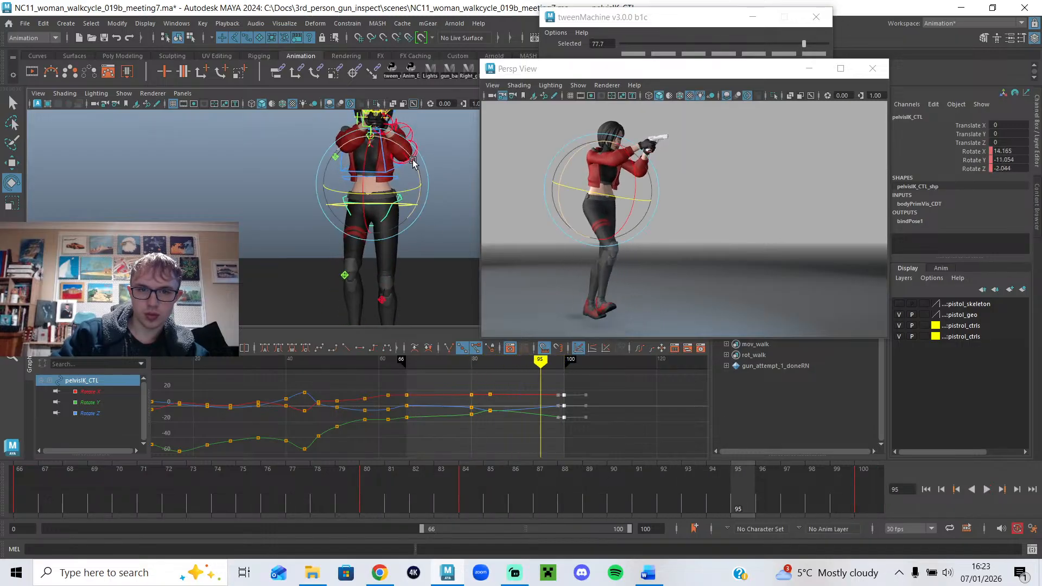
key(alt+v)
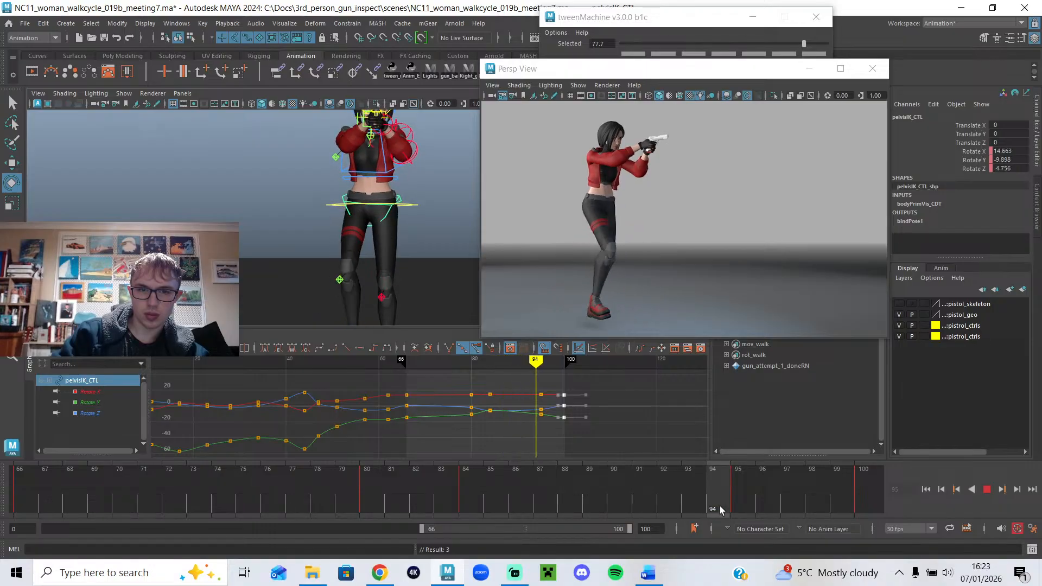
drag(813, 515, 945, 520)
click(987, 490)
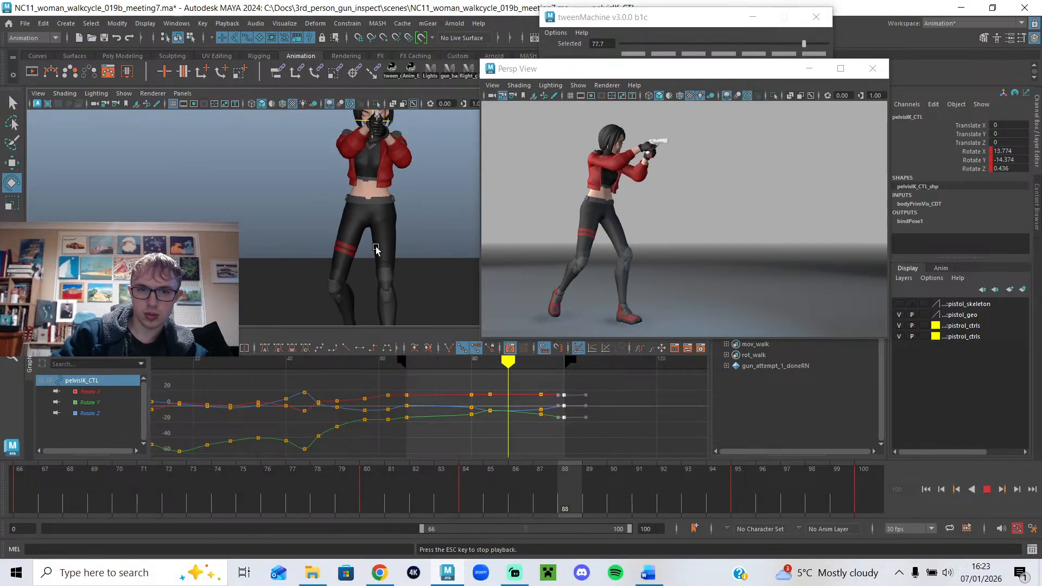
Shift the pelvis keys at frames 95 and 80 one frame earlier, to 94 and 79, and replay the loop.
click(988, 490)
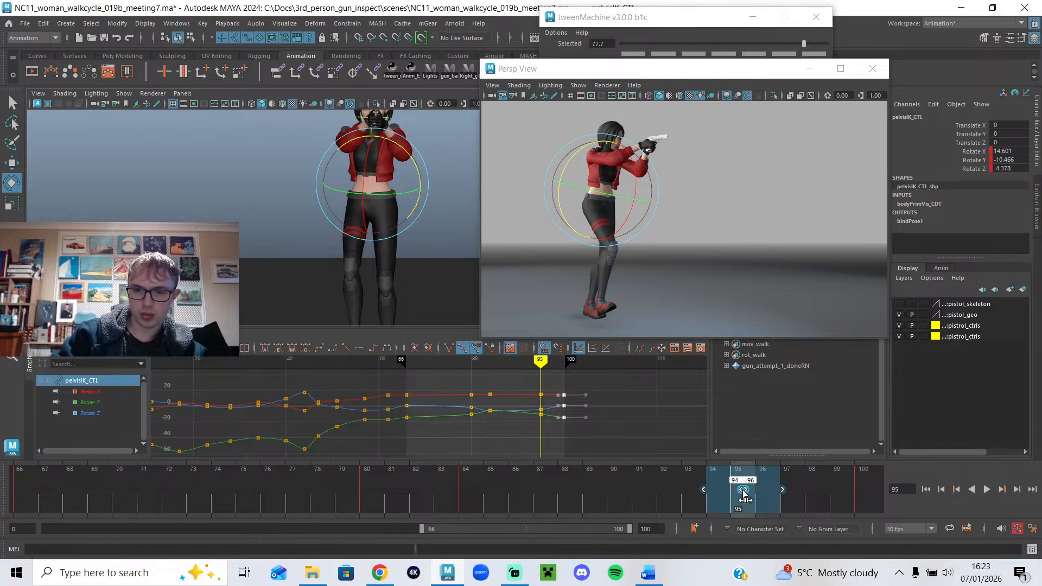
drag(731, 495, 830, 506)
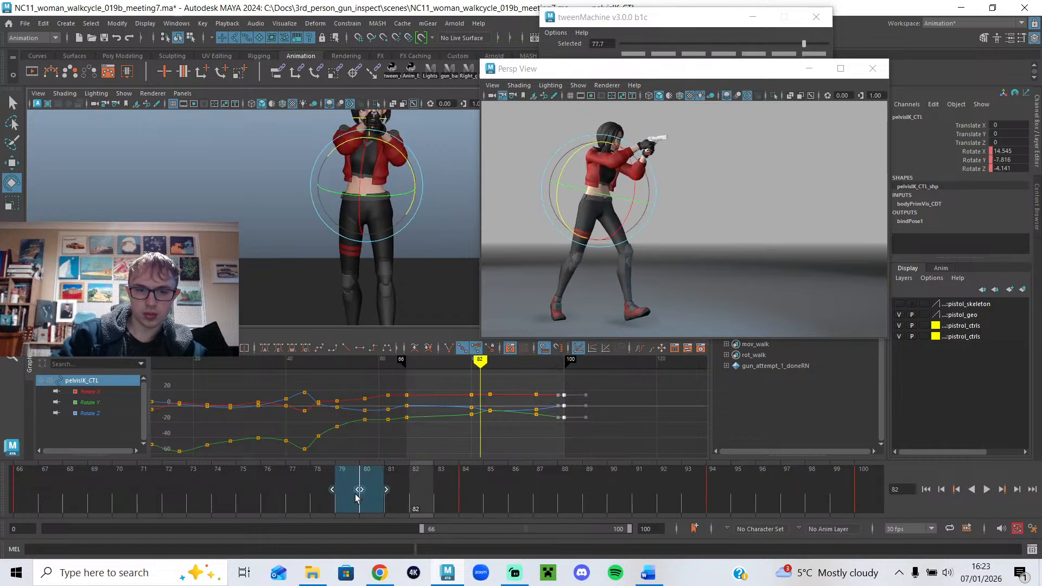
drag(244, 495, 26, 495)
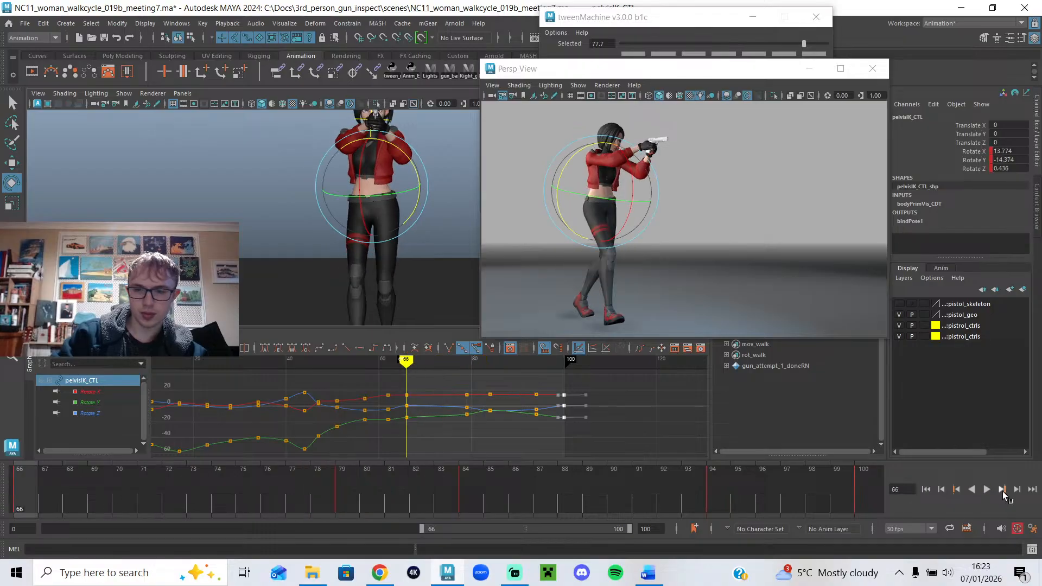
click(988, 490)
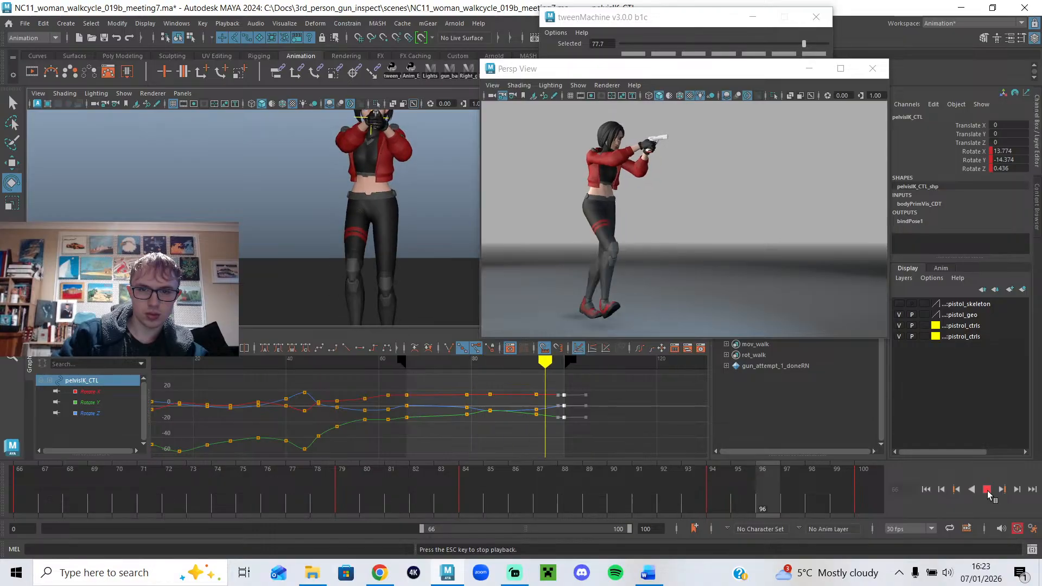
Move the pelvis key from frame 79 to frame 78 and play the loop from the front and side.
click(549, 474)
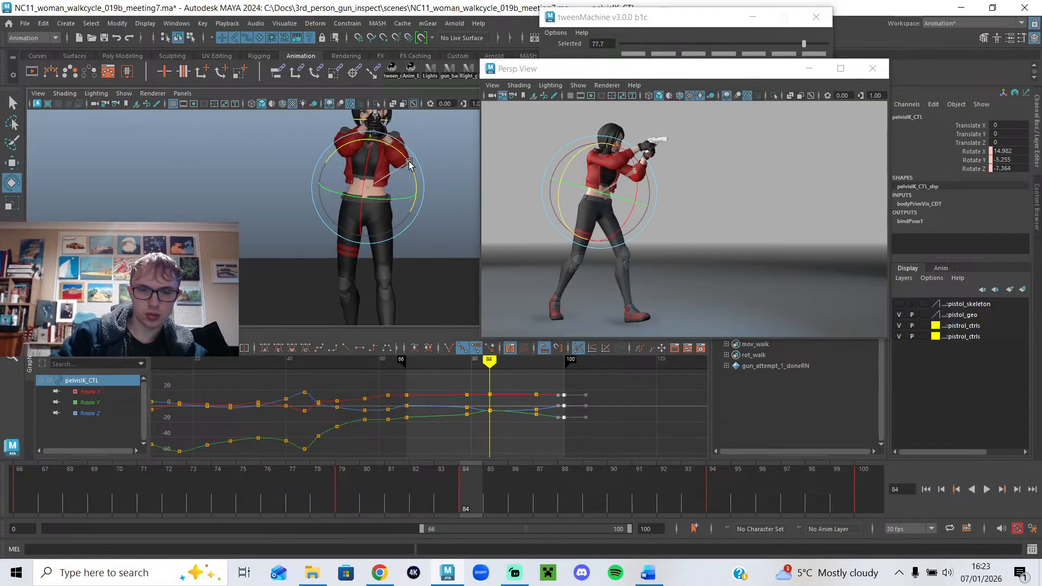
shift+drag(364, 488, 320, 491)
drag(227, 498, 173, 500)
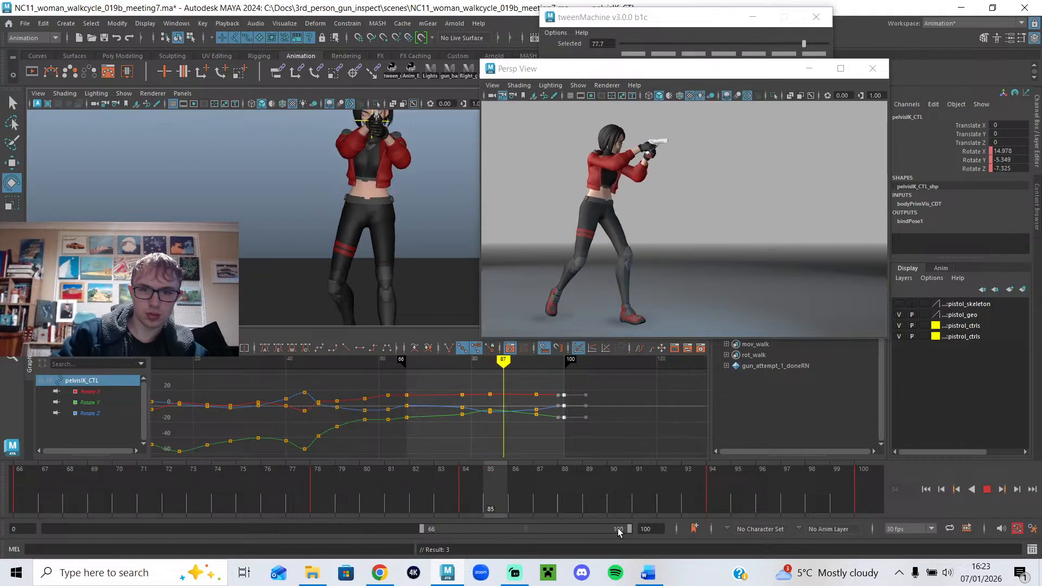
click(987, 488)
click(988, 487)
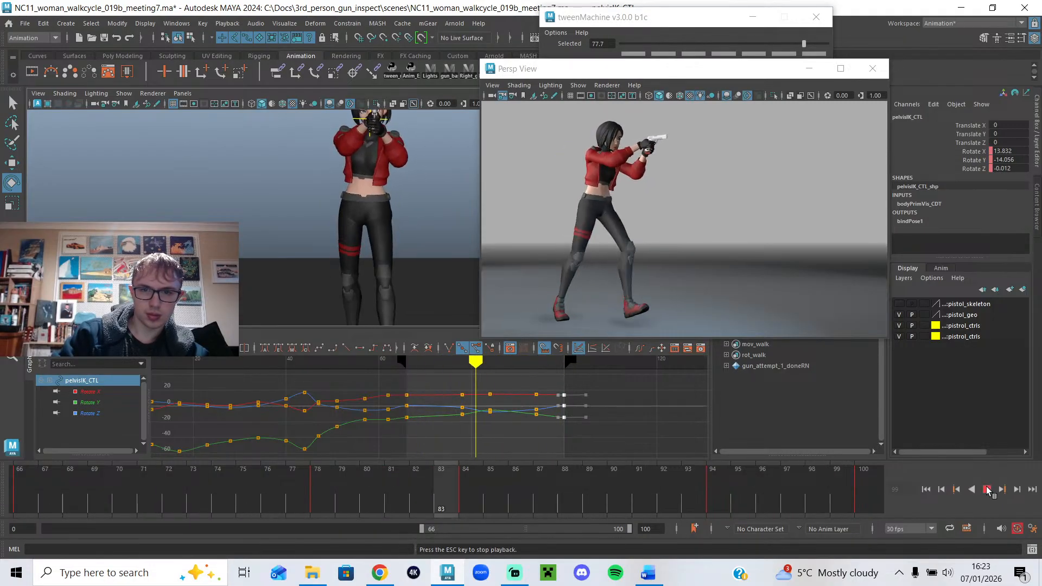
scroll(386, 277, down, 5)
alt+drag(386, 277, 492, 285)
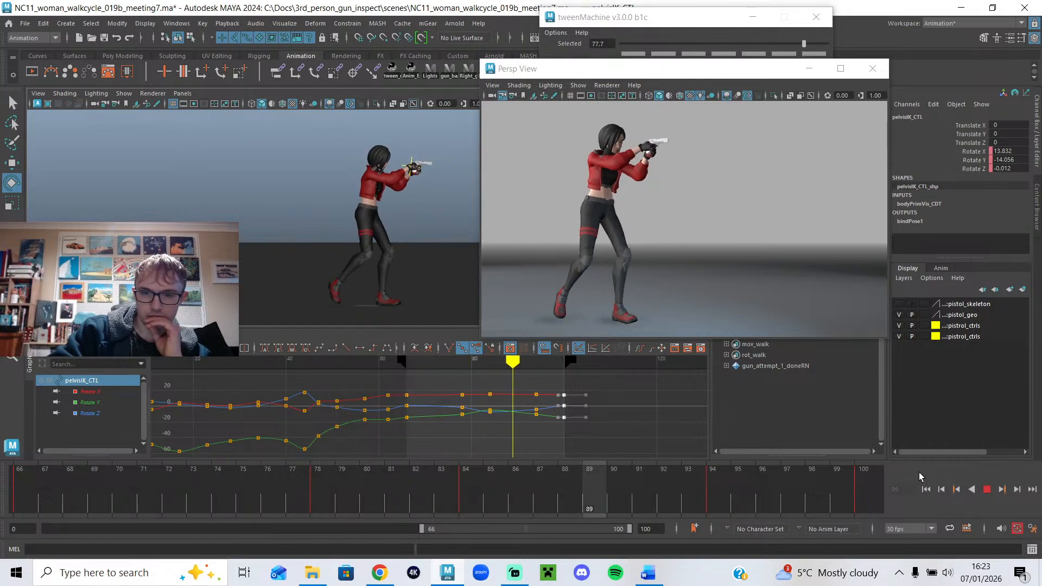
click(986, 489)
Extend the playback range back to frame 0 and play the full animation with the legs in close view.
drag(422, 529, 15, 485)
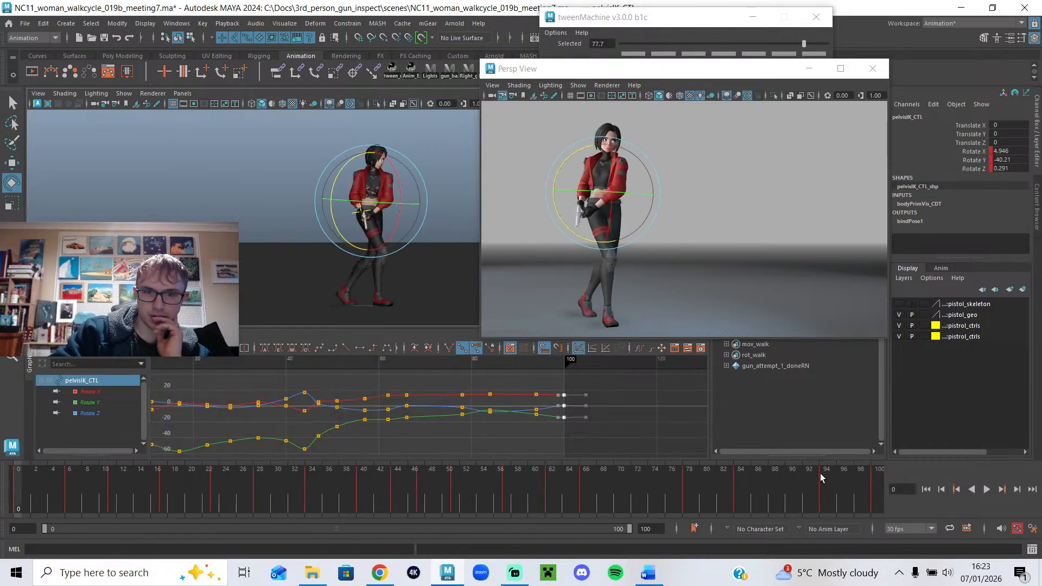
click(986, 489)
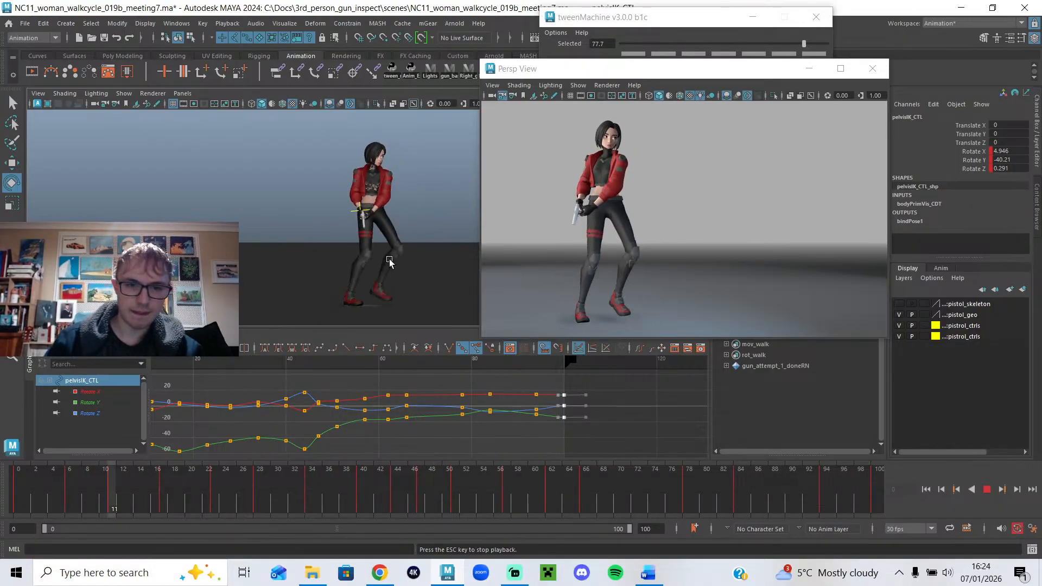
scroll(394, 246, up, 3)
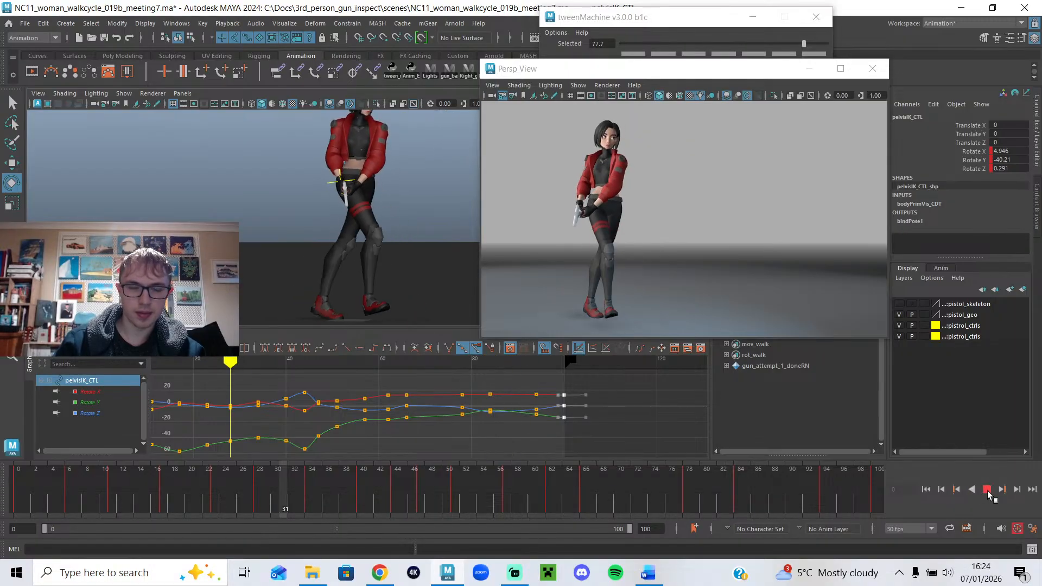
Check the legs at frame 80, select the right foot IK control, and play the animation from about frame 64.
drag(570, 499, 706, 516)
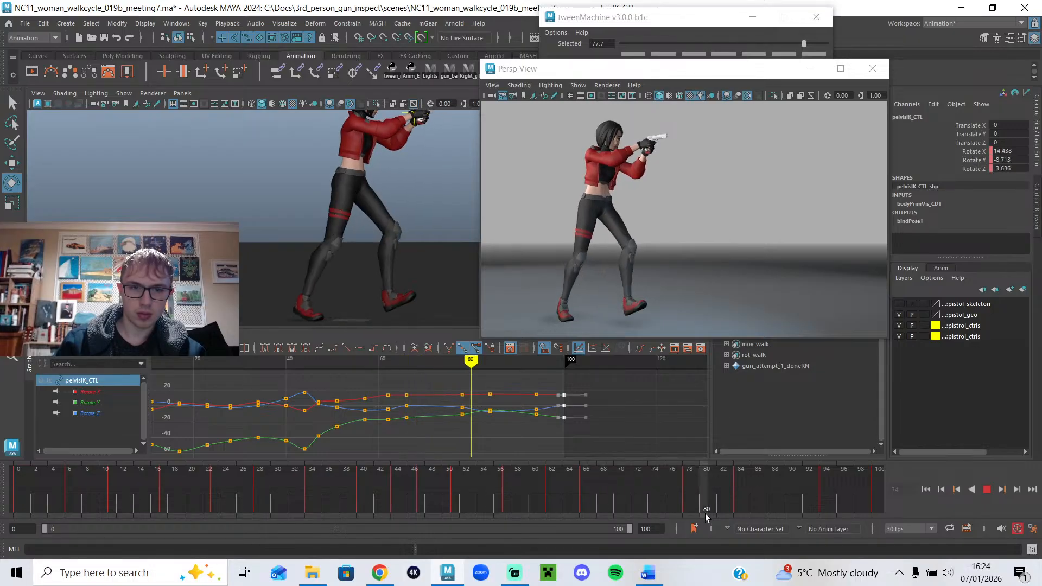
click(291, 301)
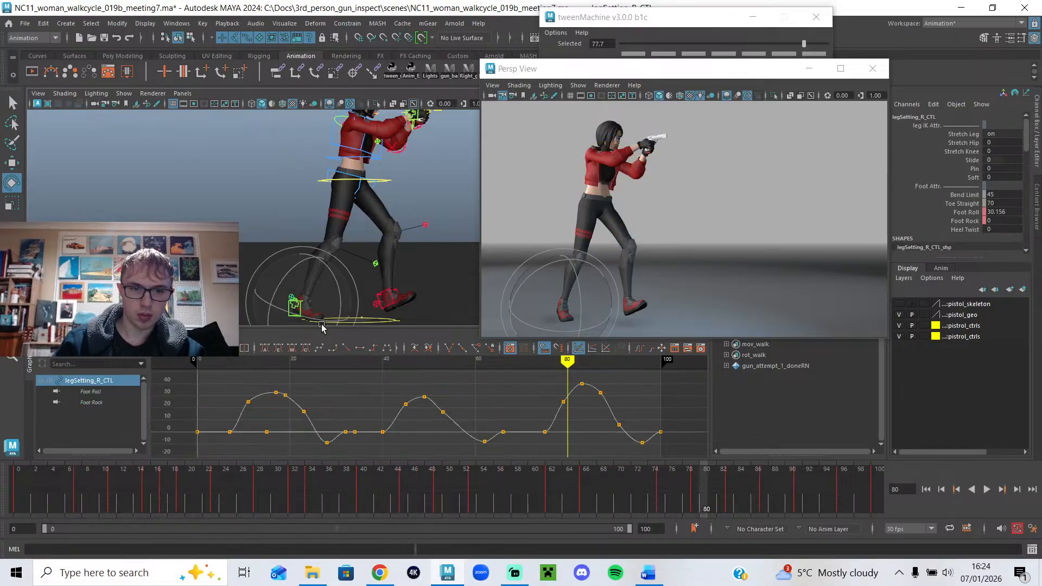
click(387, 291)
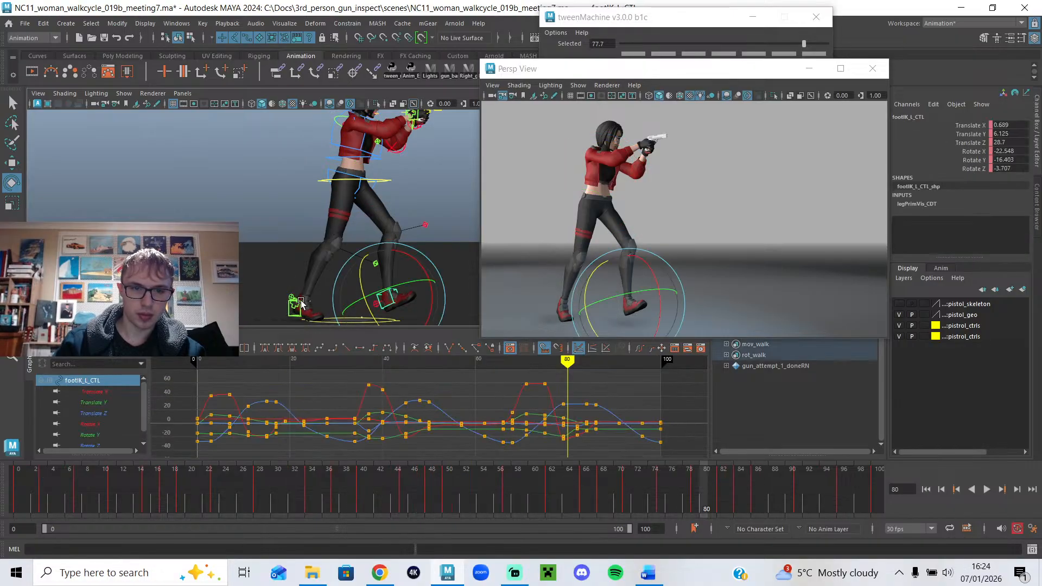
click(299, 301)
click(558, 489)
key(alt+v)
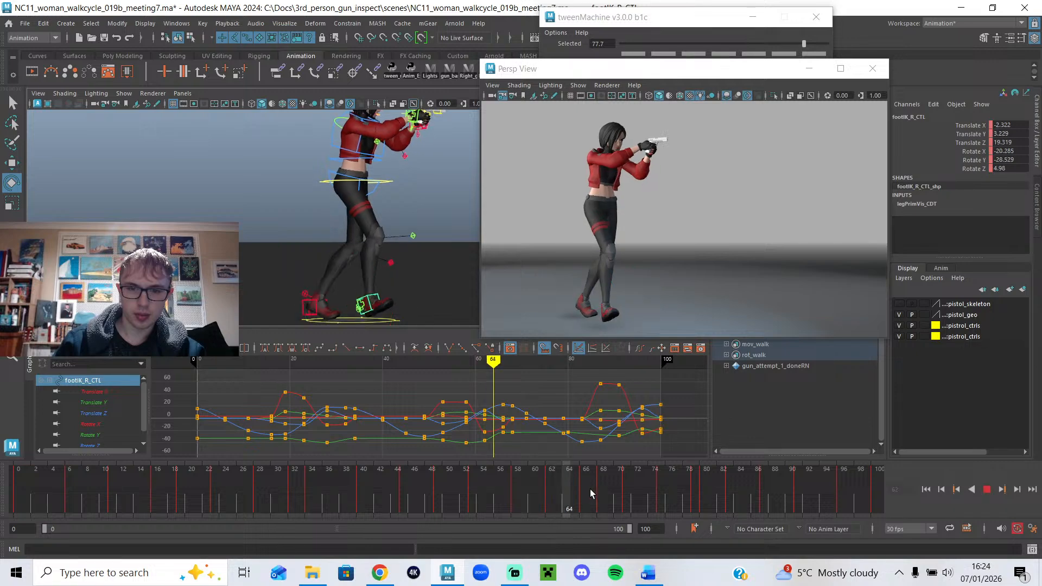
Move the right foot IK control slightly backward at frame 75, to Translate Z -3.987.
drag(605, 489, 625, 500)
key(e)
key(w)
drag(386, 312, 379, 310)
key(period)
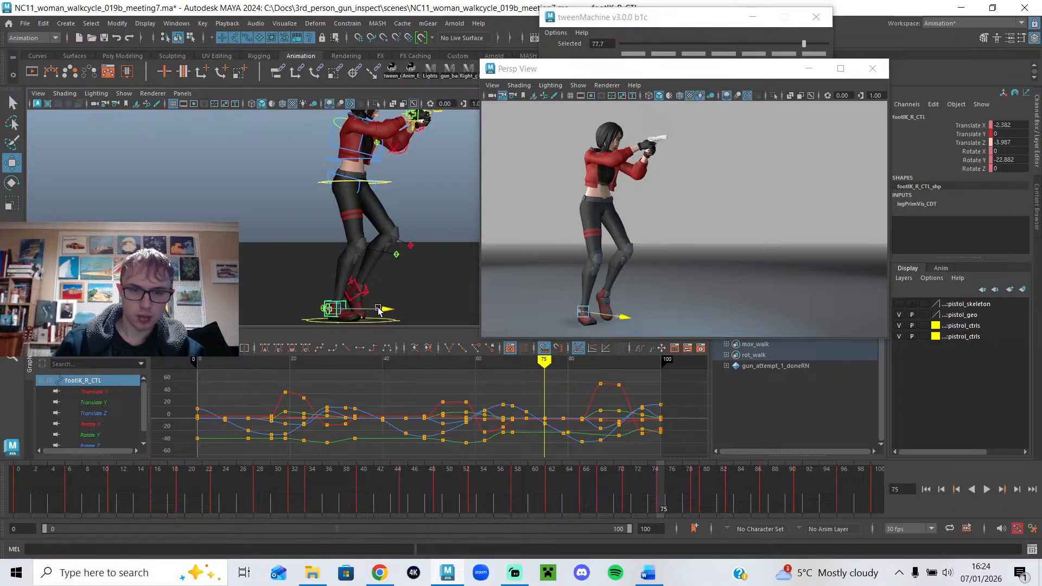
Isolate the right foot's Translate Z curve and fine-tune the foot's forward position at frame 71.
drag(594, 482, 692, 497)
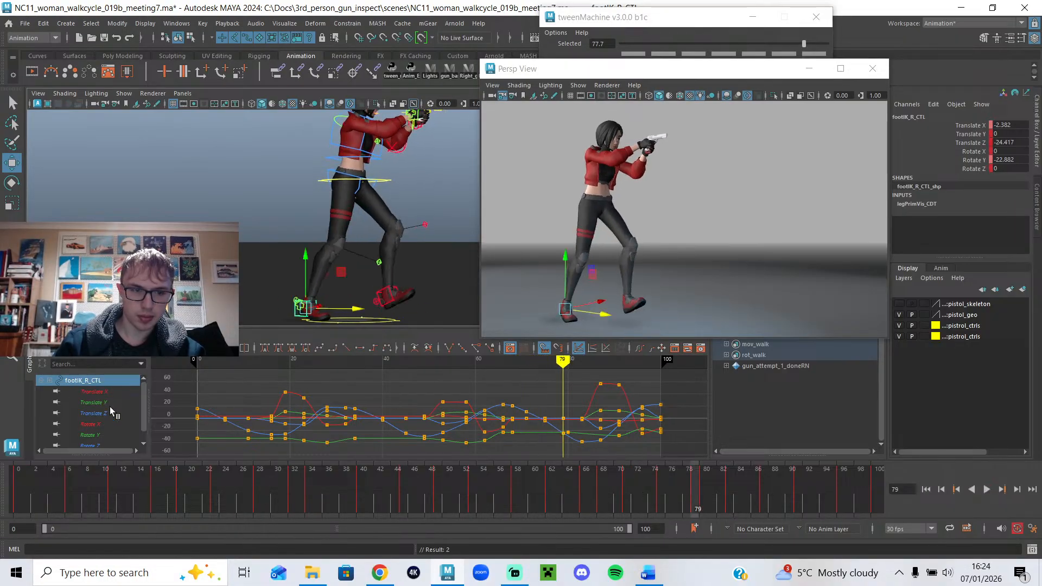
click(97, 413)
scroll(477, 425, up, 3)
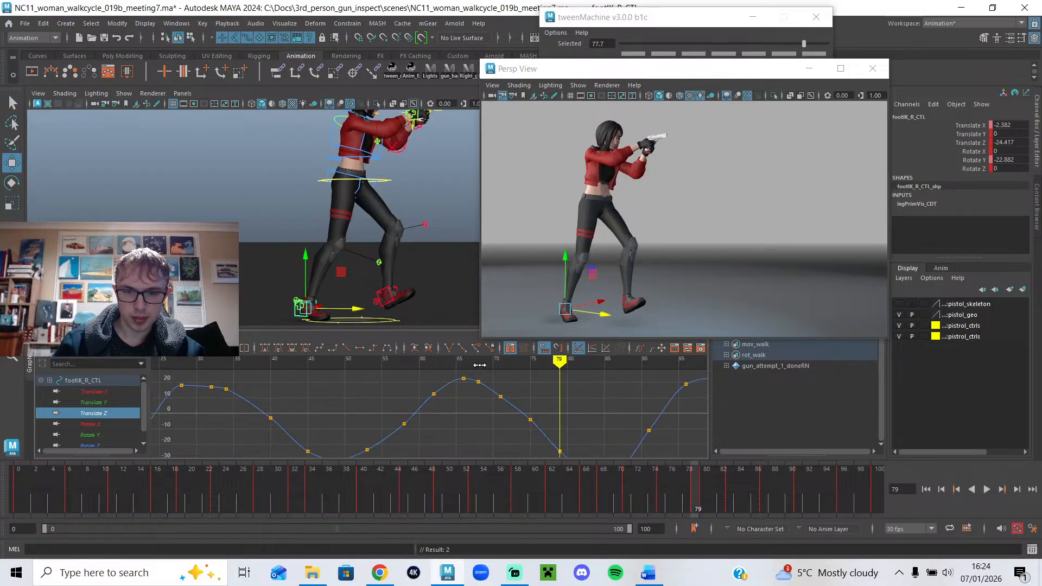
drag(476, 364, 500, 372)
drag(396, 303, 396, 310)
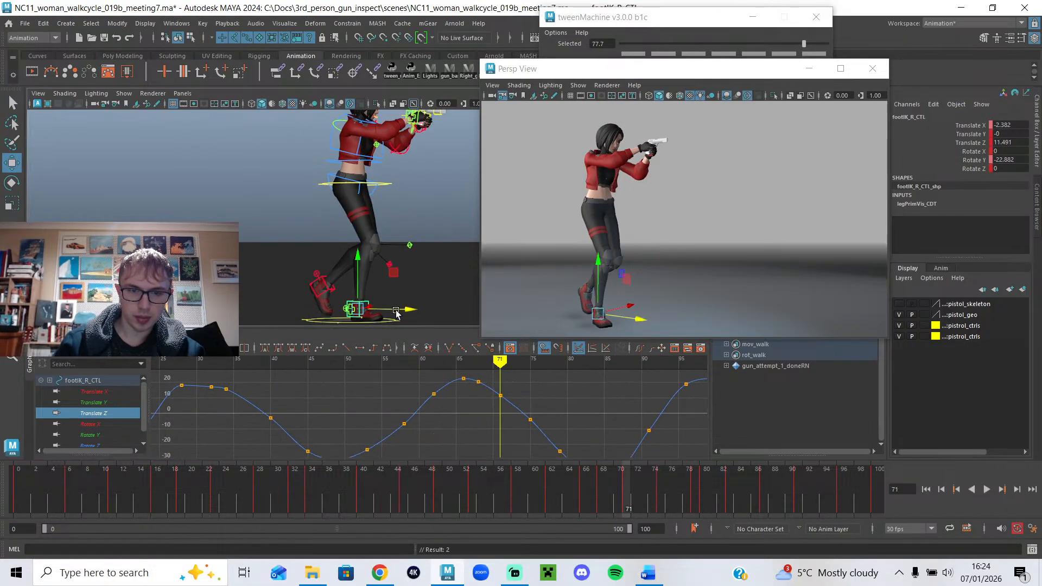
Nudge the right foot slightly forward in Translate Z at frames 79 and 83, checking the frames between.
drag(482, 364, 540, 385)
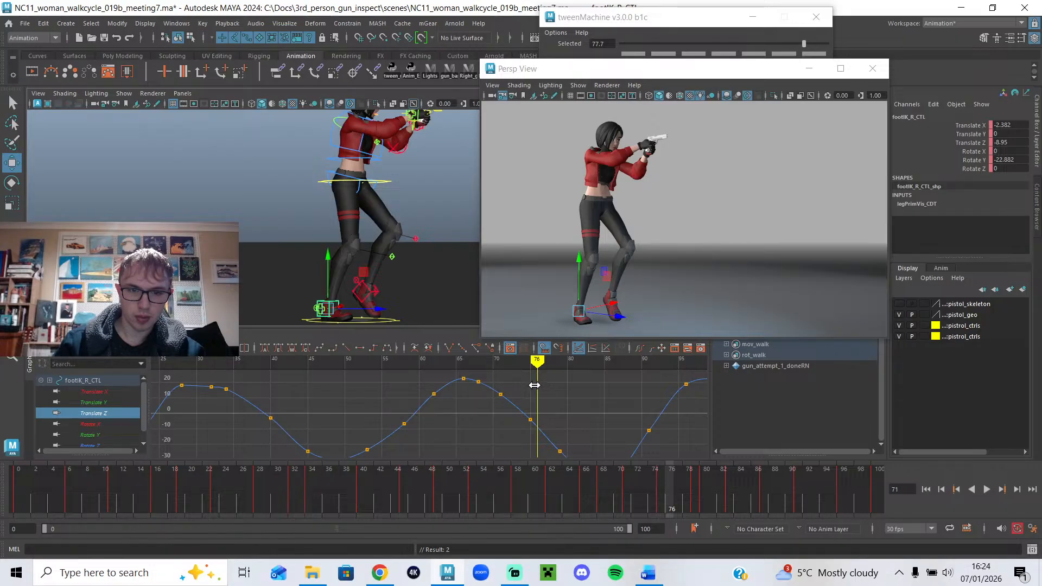
alt+middle_drag(534, 382, 475, 369)
drag(473, 374, 501, 375)
alt+middle_drag(527, 408, 506, 393)
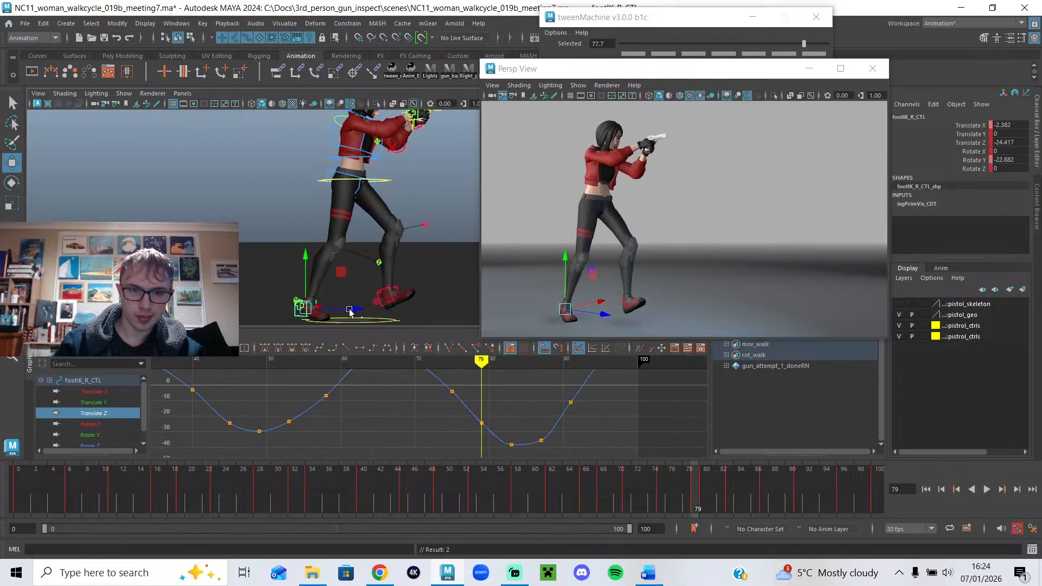
drag(486, 391, 508, 381)
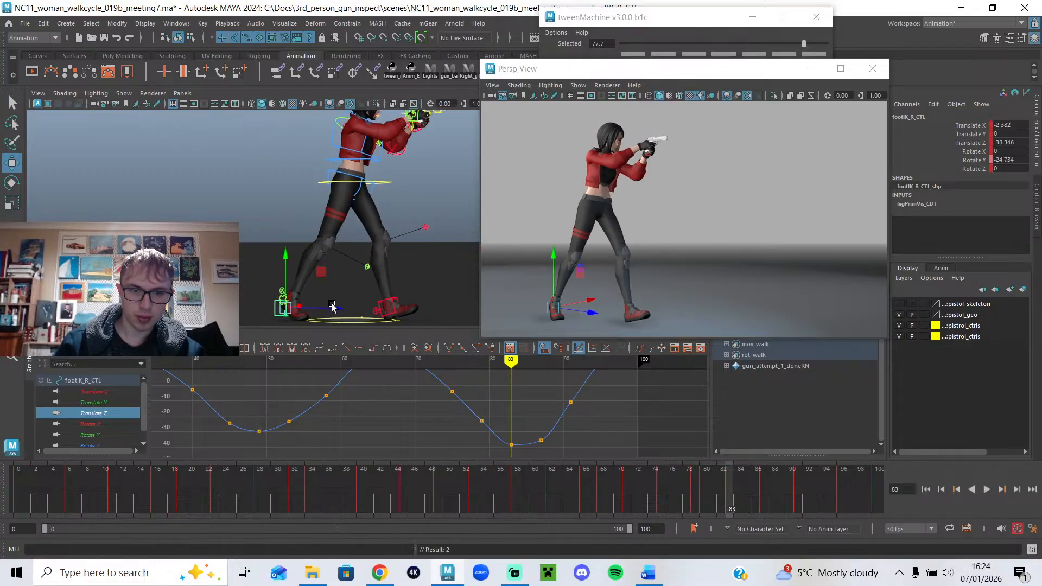
drag(332, 307, 334, 308)
mouse_move(484, 364)
mouse_down()
mouse_move(558, 398)
mouse_move(607, 389)
mouse_move(437, 399)
mouse_up()
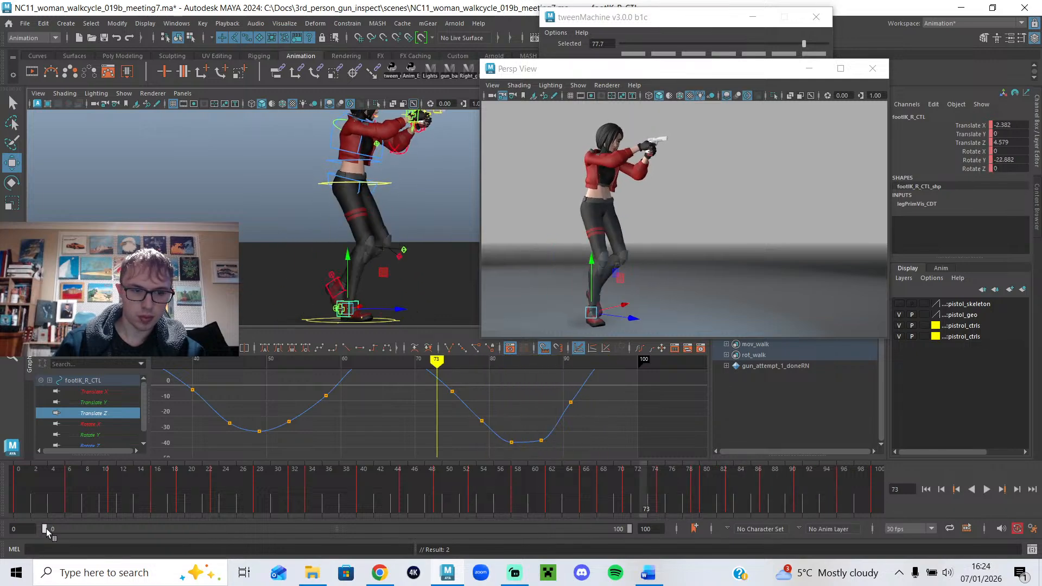
Start the playback range at frame 66 and play the loop while viewing the legs from the front and both sides.
drag(54, 530, 422, 529)
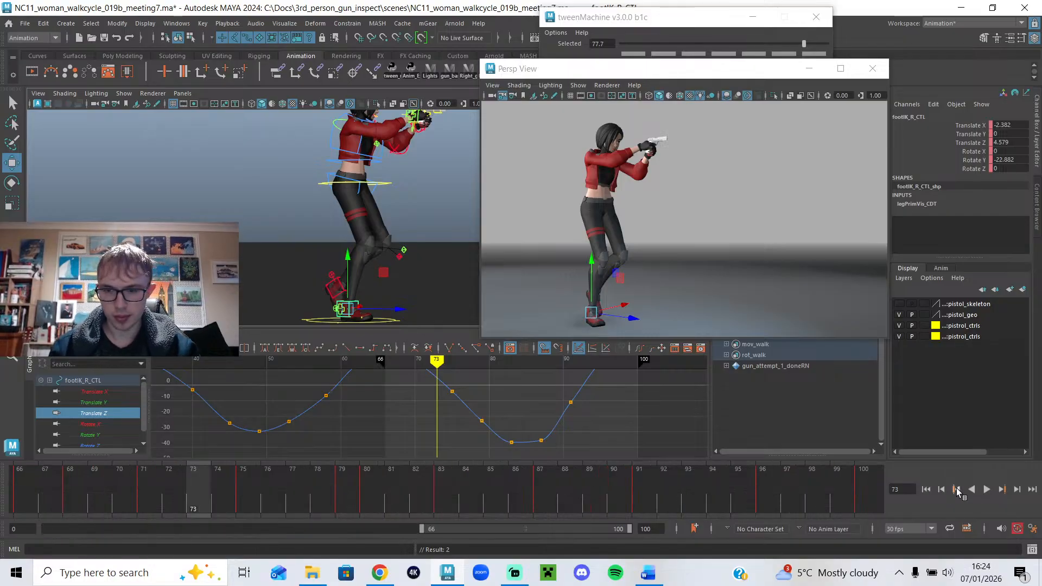
click(987, 489)
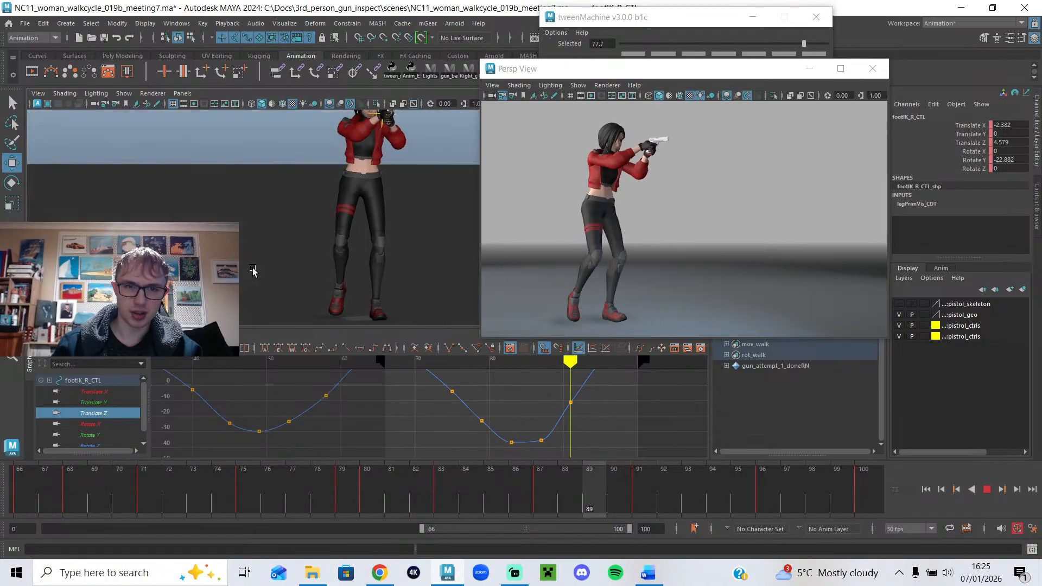
alt+drag(267, 269, 349, 267)
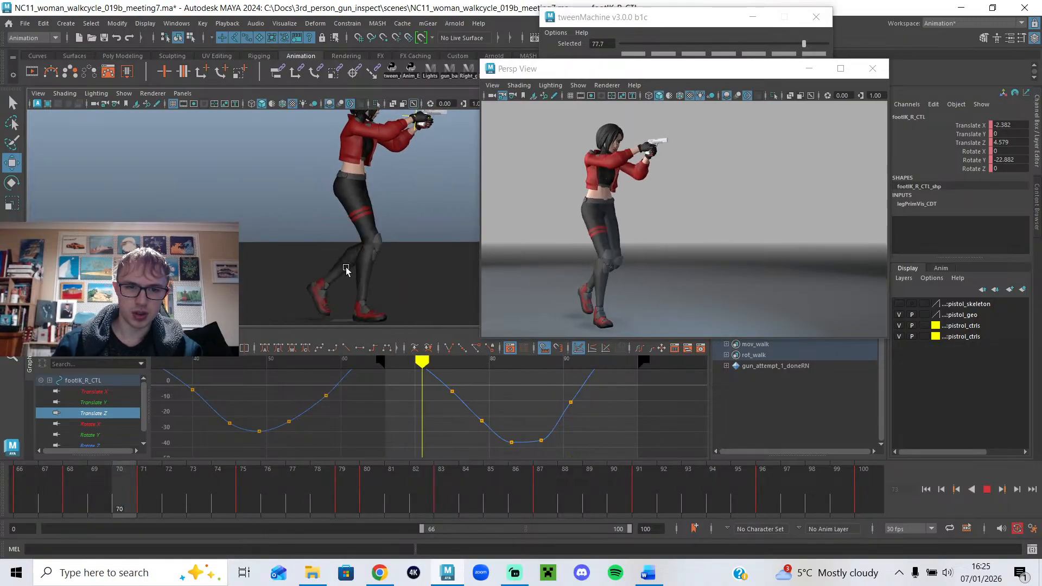
alt+drag(349, 275, 233, 255)
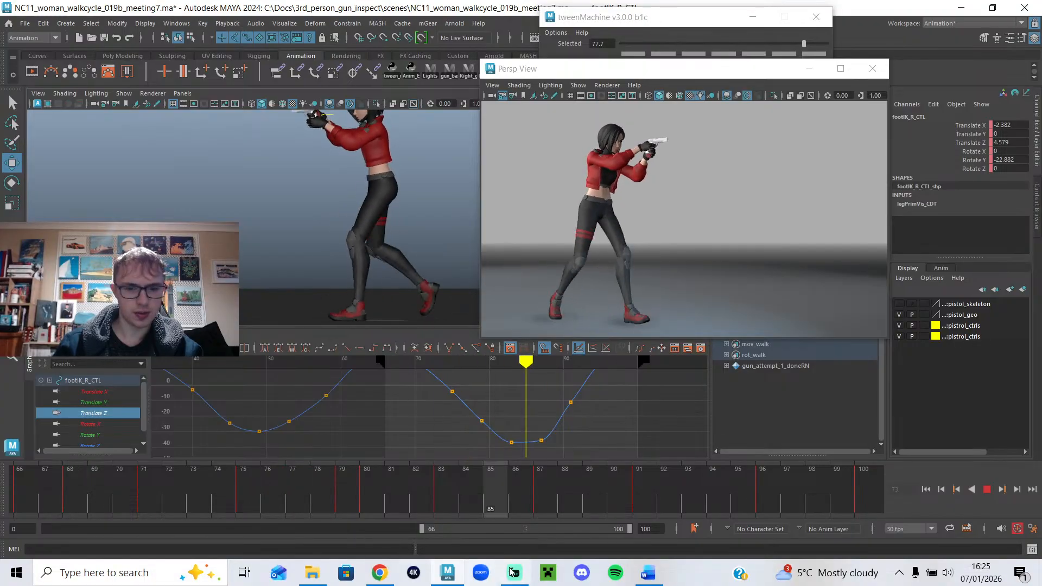
Switch to Streamlabs Desktop to check the live chat, and return to Maya.
click(515, 572)
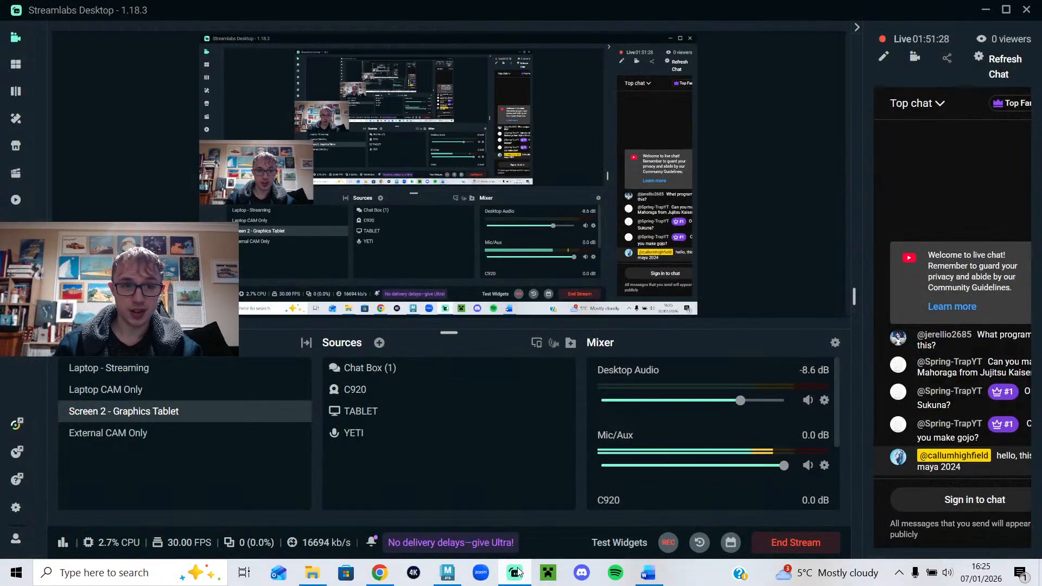
click(515, 572)
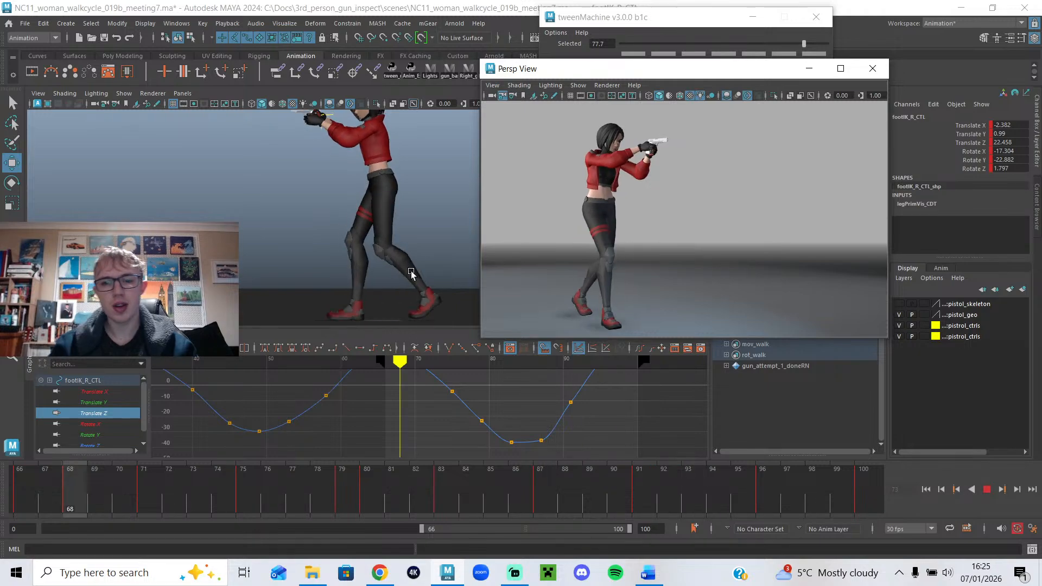
Restore the playback range to start at frame 0 and review the whole walk animation.
click(424, 529)
drag(424, 529, 45, 529)
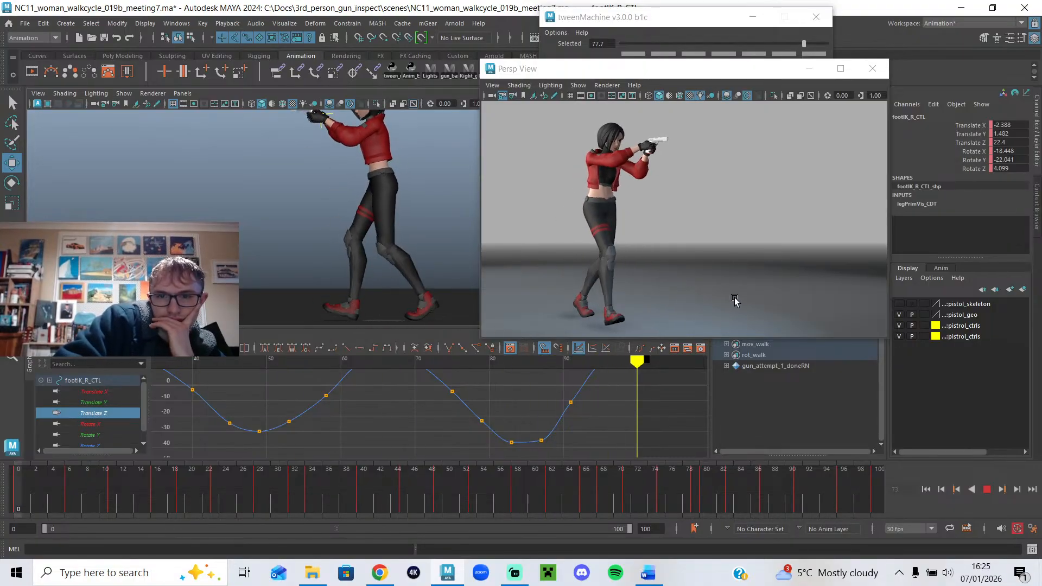
click(988, 490)
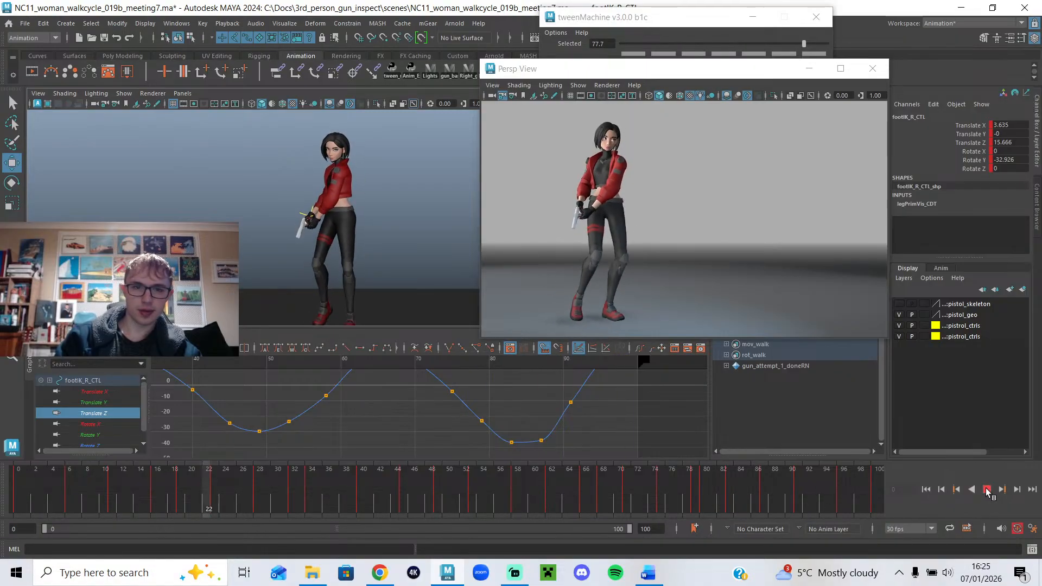
click(987, 491)
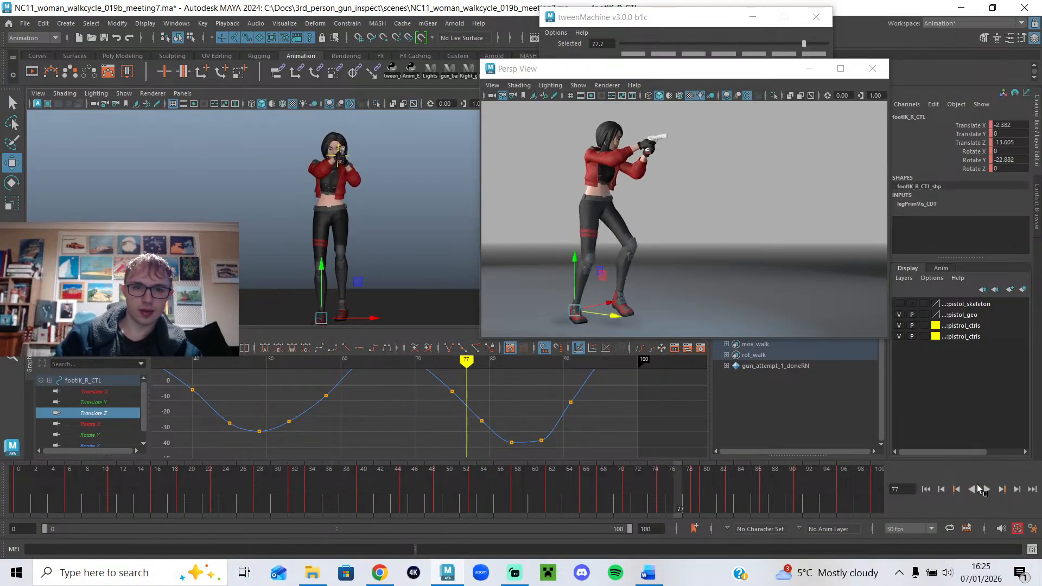
Select root_CTL at frame 67 and isolate its Translate X curve, framed in the graph.
click(594, 491)
key(space)
key(space)
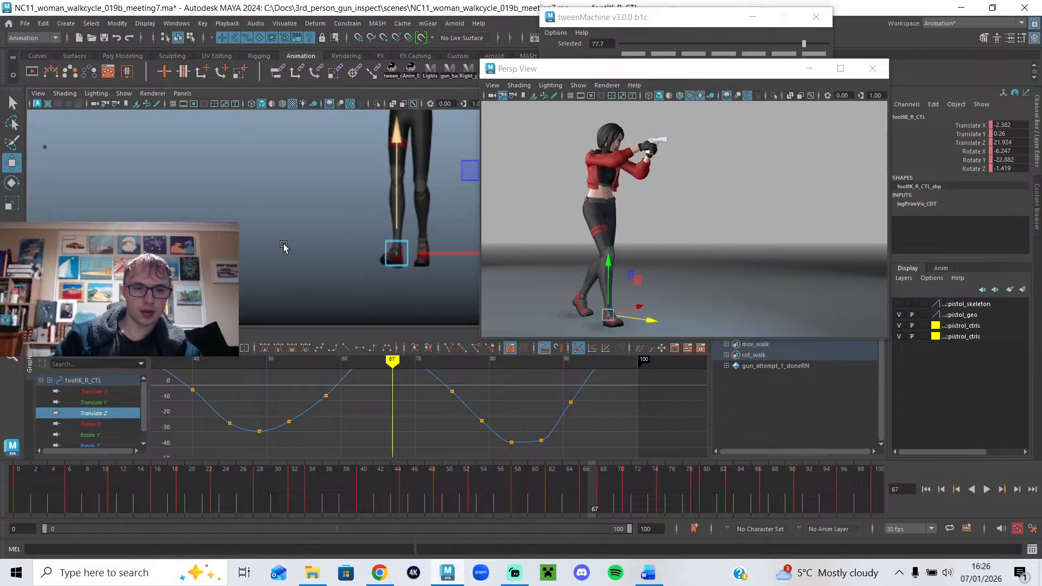
click(373, 190)
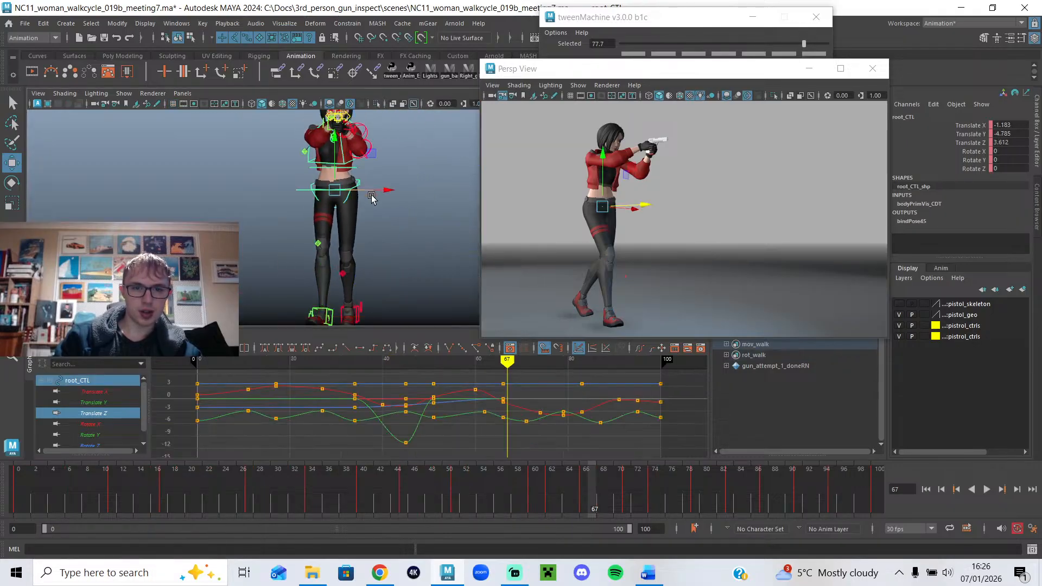
click(94, 392)
key(f)
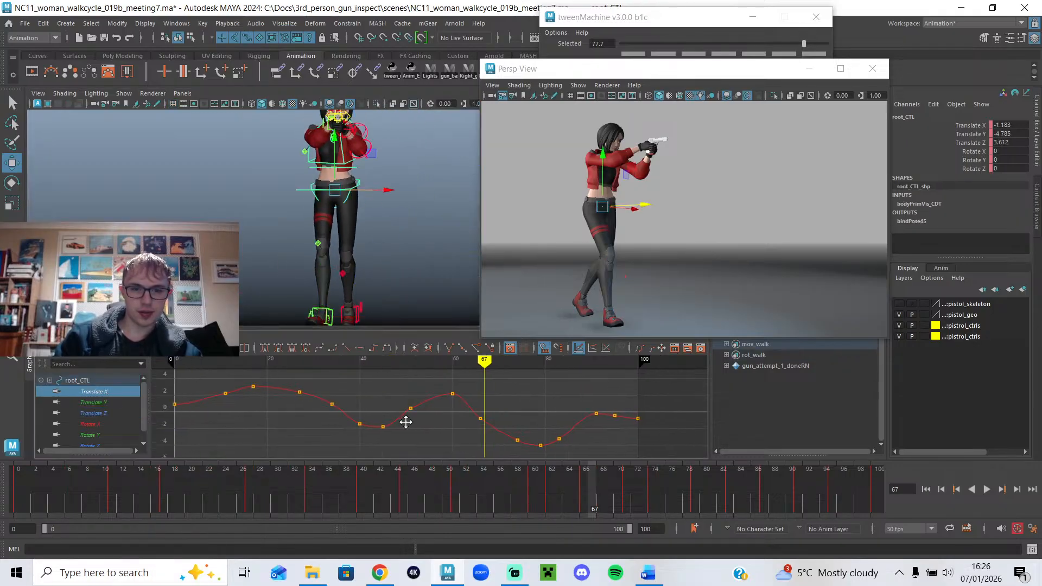
Set root_CTL's Translate X to 3 at frame 60, matching the frame 17 peak, and raise the curve's keys after it.
click(415, 361)
mouse_move(415, 361)
mouse_down()
mouse_move(249, 361)
mouse_move(326, 406)
mouse_move(449, 418)
mouse_up()
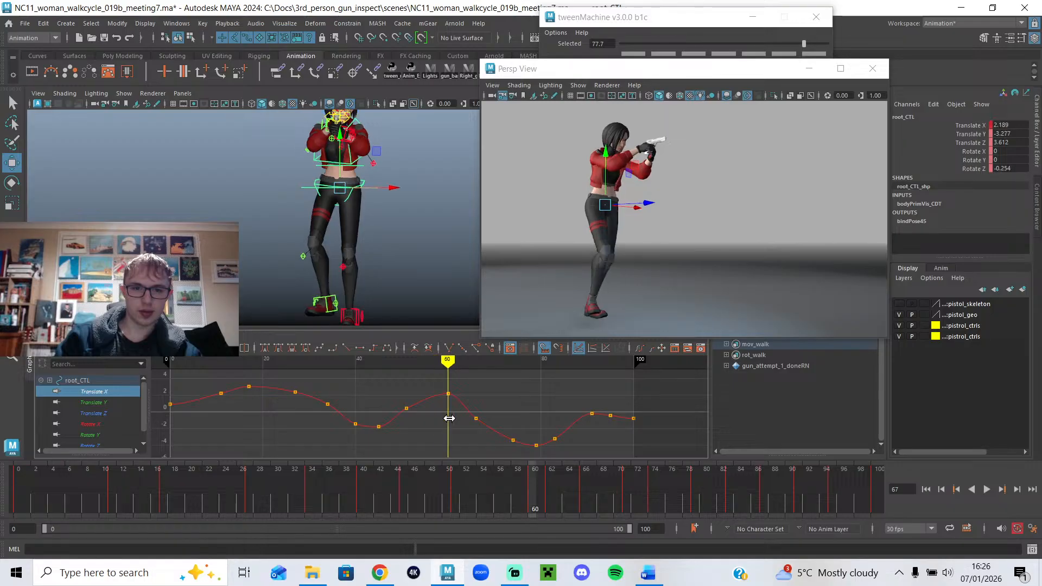
click(249, 361)
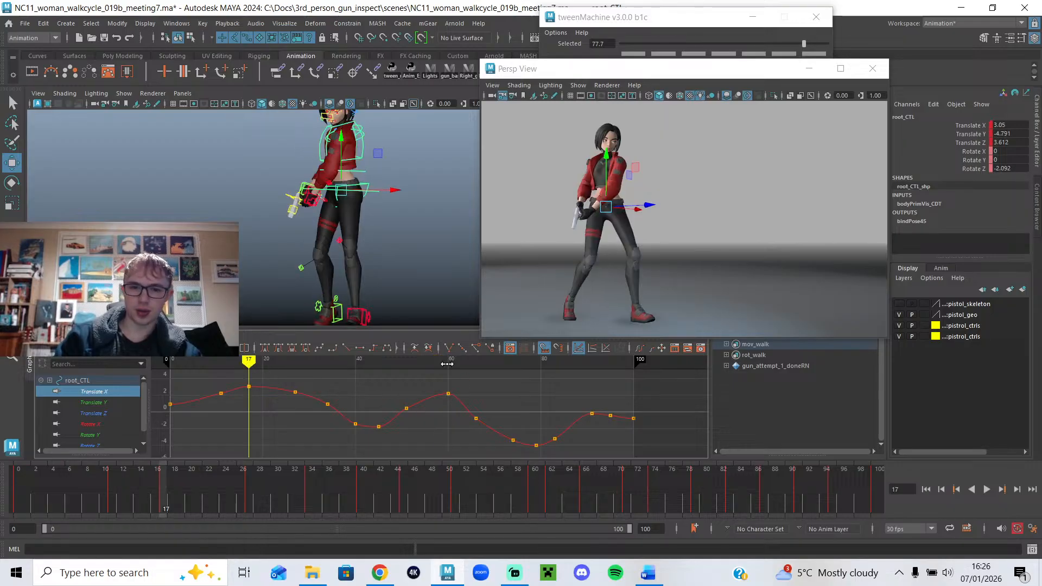
click(449, 363)
text(3)
key(Return)
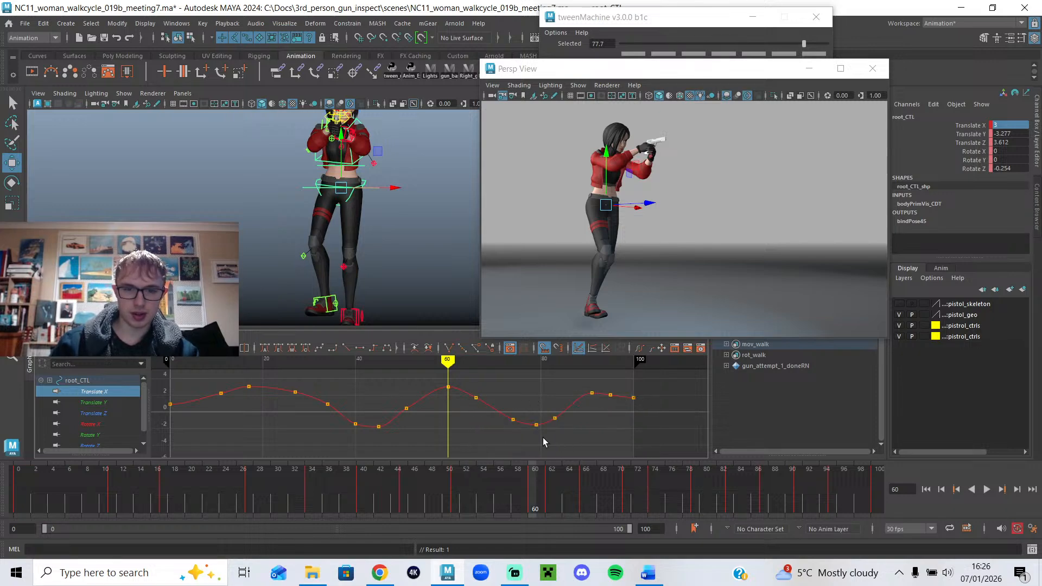
Play the full animation from the front with the rig controls hidden to review the side-to-side sway.
drag(535, 490, 319, 481)
click(986, 493)
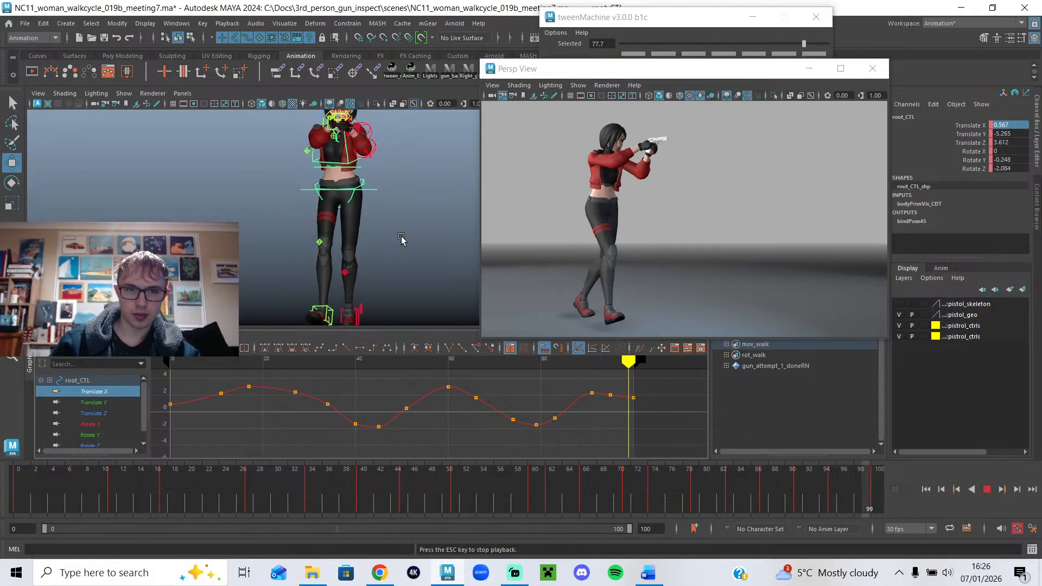
key(alt+1)
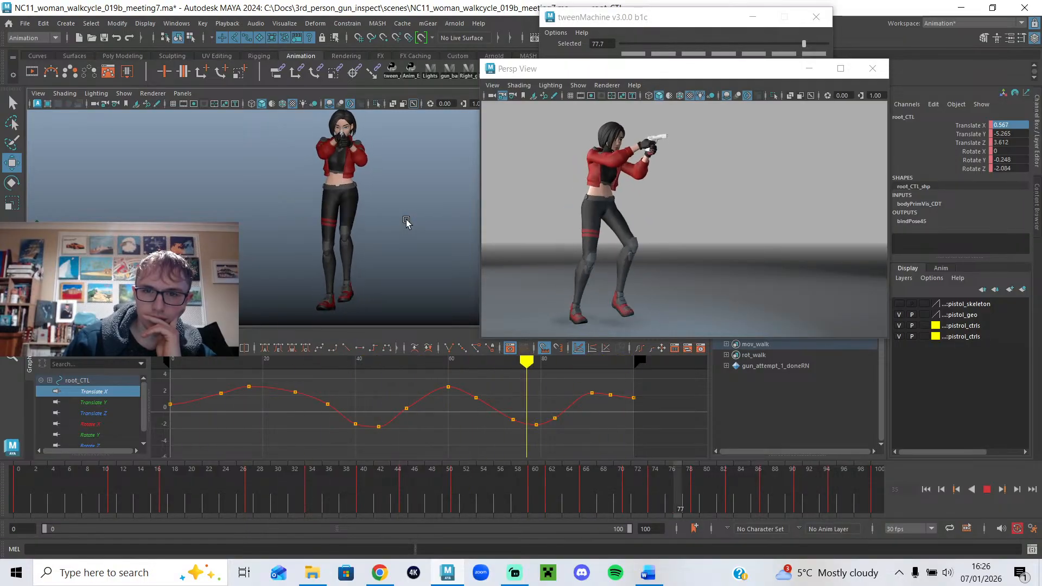
click(987, 493)
Inspect the pose at frame 69 from the side with the rig controls shown again.
drag(454, 359, 489, 383)
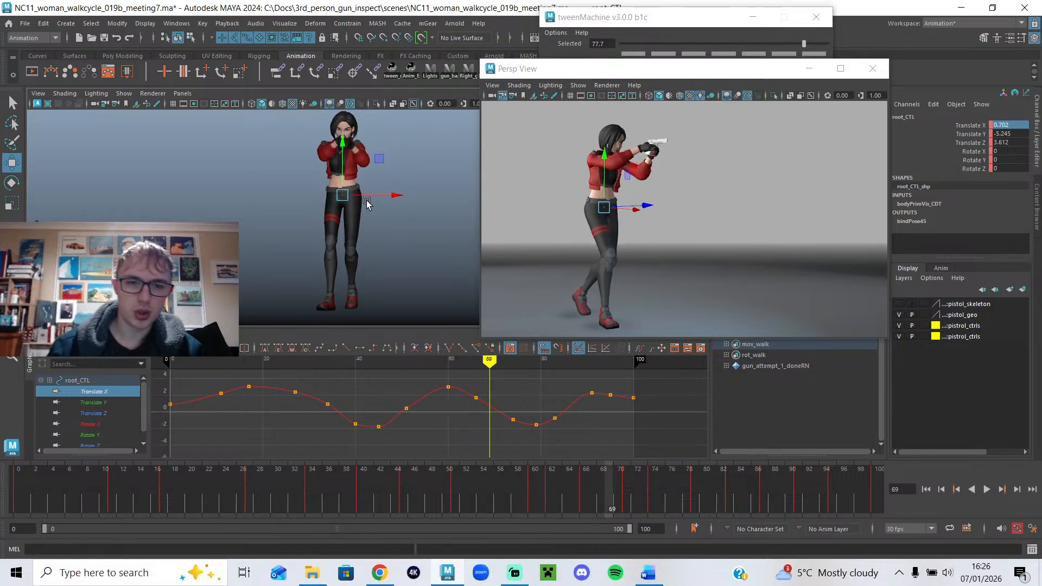
key(space)
key(space)
key(space)
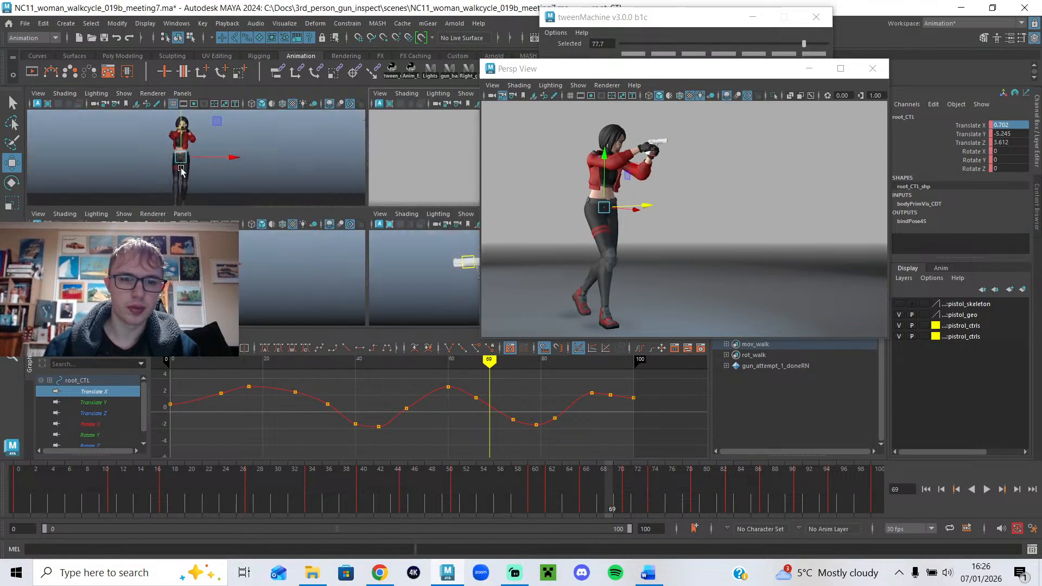
key(space)
alt+drag(184, 167, 305, 170)
key(alt+1)
alt+middle_drag(314, 200, 237, 237)
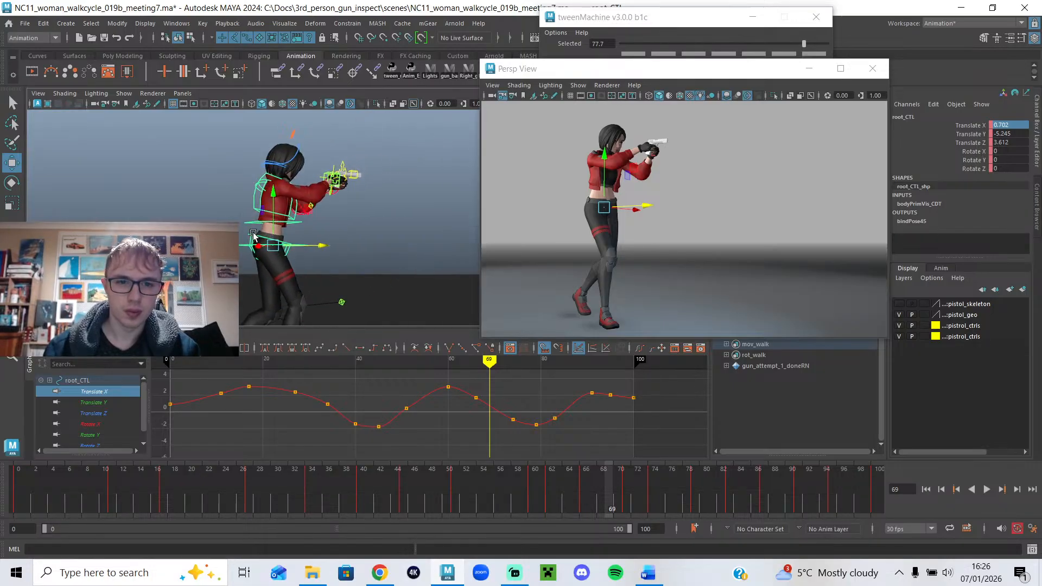
Select the right clavicle control clav_R_CTL at frame 66, viewed from behind, and isolate its Rotate Y curve.
alt+drag(239, 236, 357, 239)
key(q)
click(371, 192)
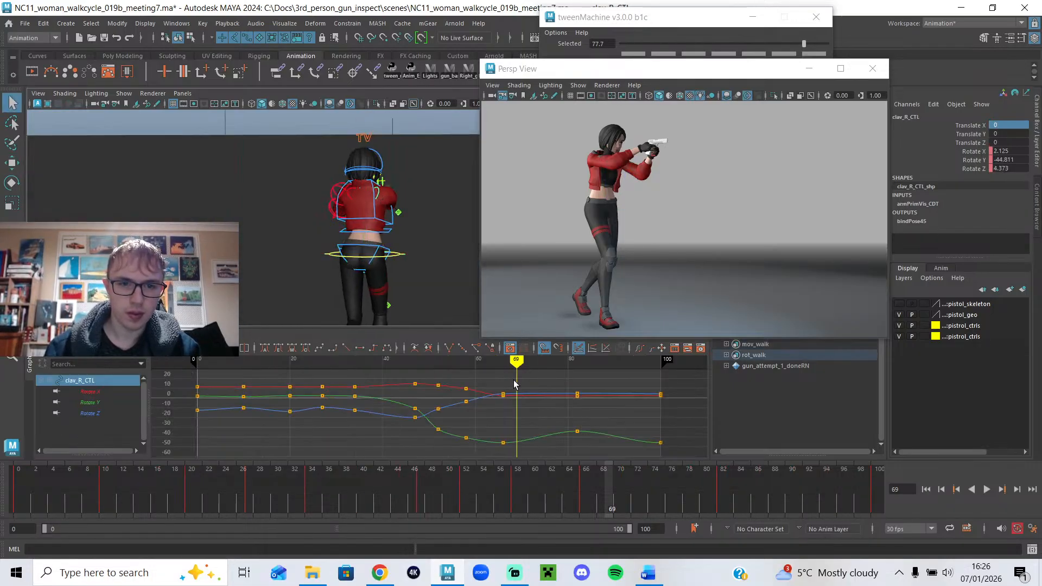
mouse_move(473, 359)
mouse_down()
mouse_move(456, 360)
mouse_move(502, 369)
mouse_up()
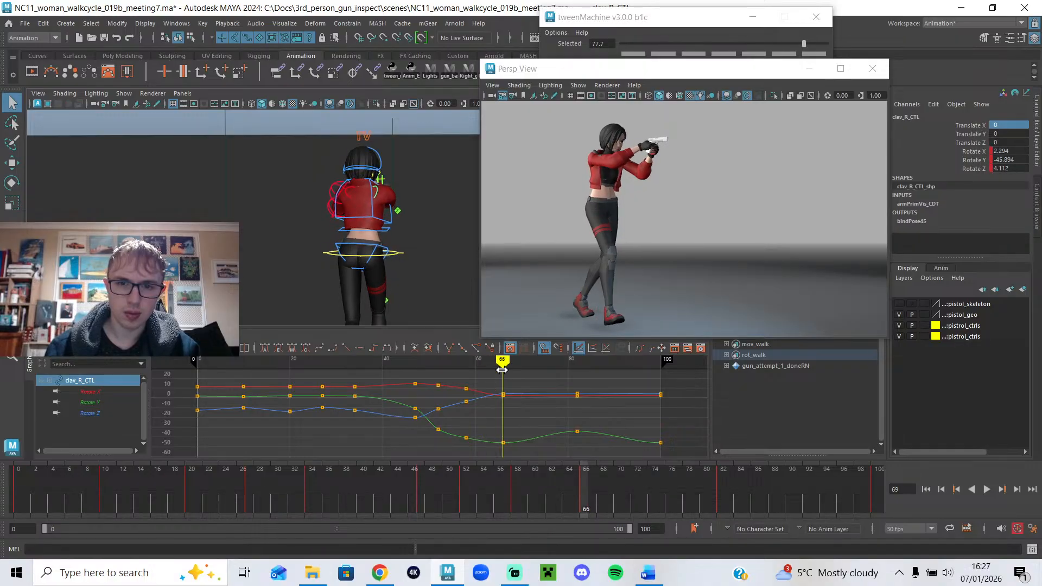
scroll(380, 263, up, 5)
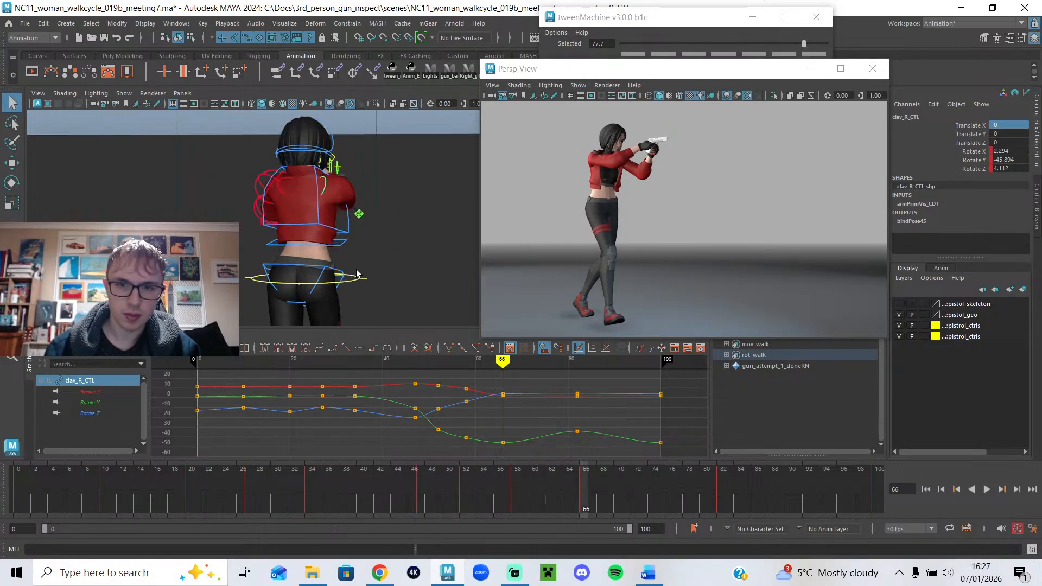
key(e)
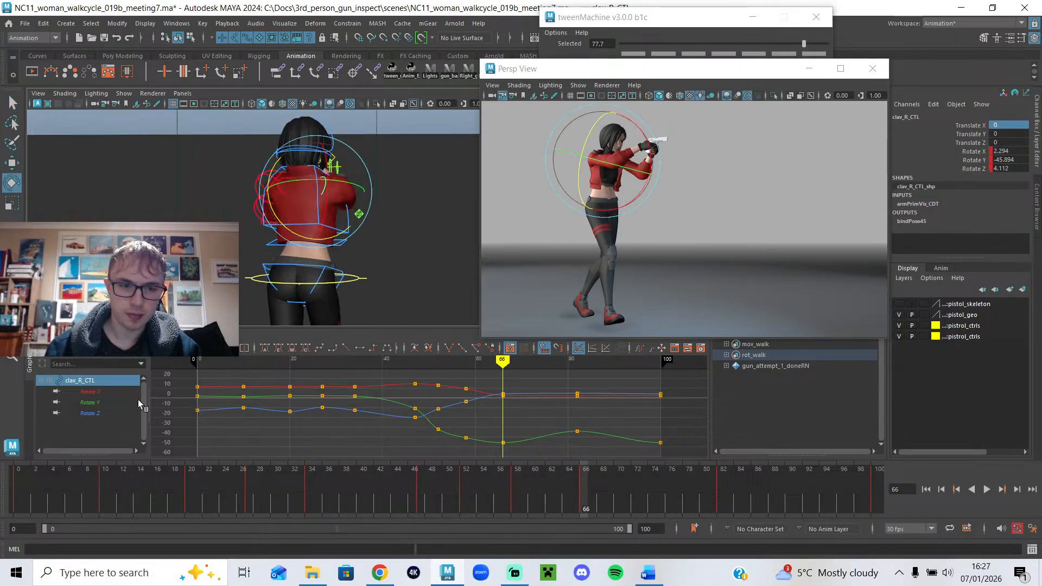
click(89, 402)
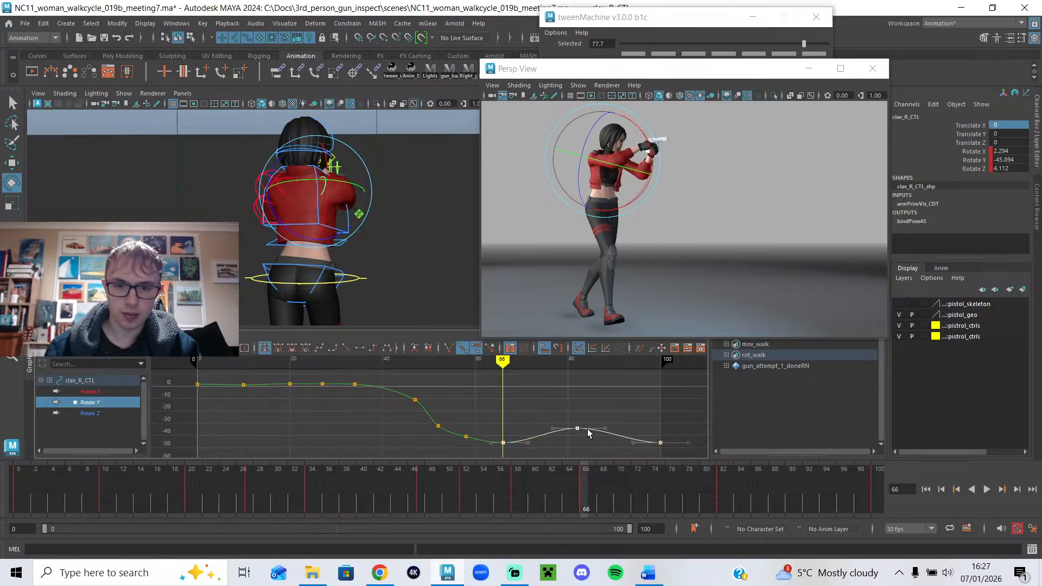
Lower the right clavicle's Rotate Y keys from about frame 58 to frame 100, keeping the curve's shape through frame 82.
mouse_move(578, 429)
shift+middle_down()
mouse_move(577, 412)
mouse_move(575, 437)
shift+middle_up()
key(ctrl+z)
mouse_move(490, 375)
mouse_down()
mouse_move(414, 388)
mouse_move(507, 415)
mouse_up()
drag(510, 362, 500, 362)
drag(488, 383, 594, 466)
drag(578, 427, 577, 439)
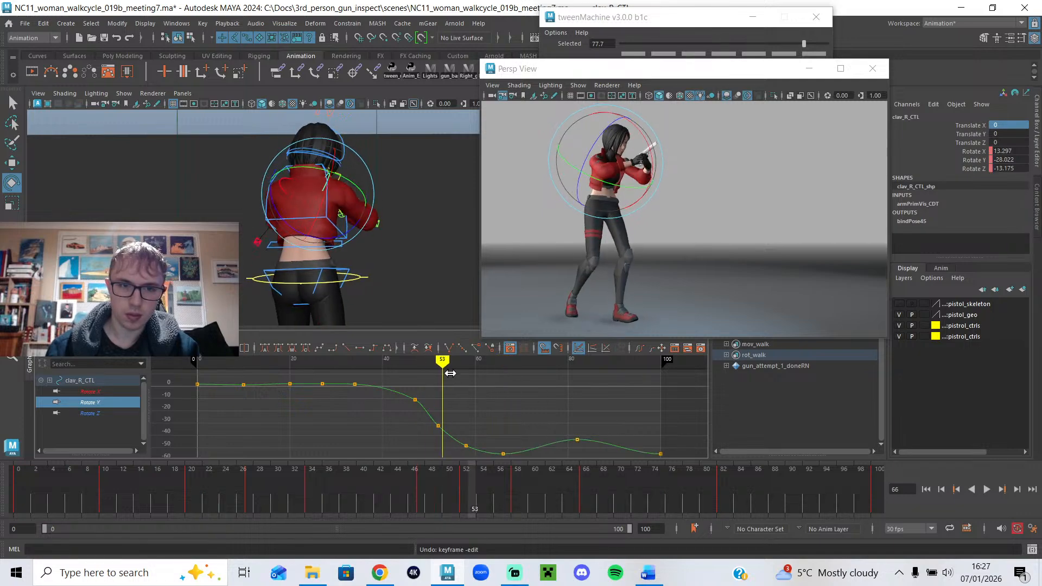
drag(514, 405, 659, 443)
Play the animation and review the shoulder and aiming pose close up from the front with the rig controls hidden.
key(alt+v)
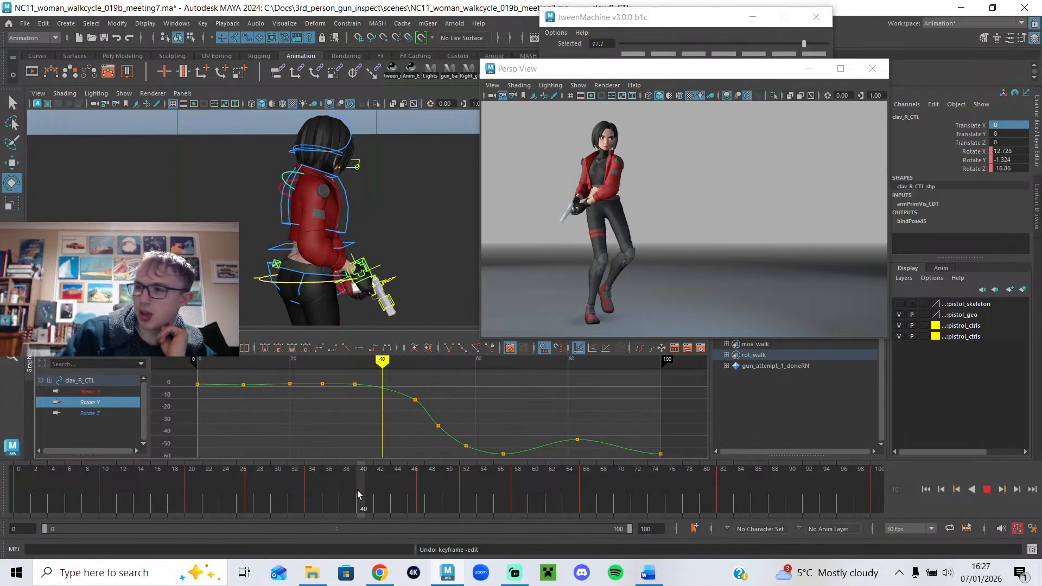
mouse_move(357, 490)
mouse_down()
mouse_move(407, 498)
mouse_move(378, 500)
mouse_up()
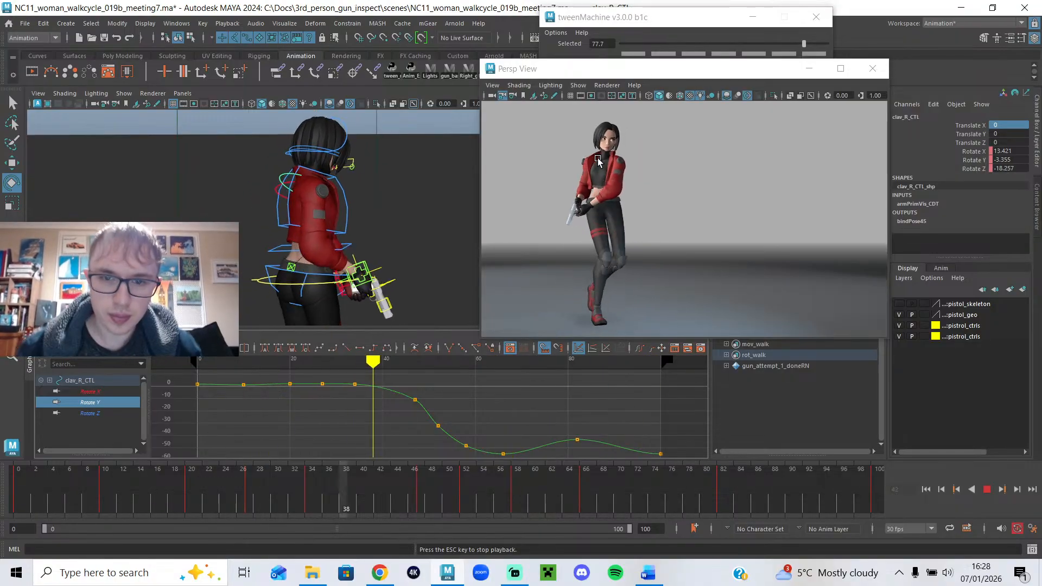
scroll(224, 224, up, 5)
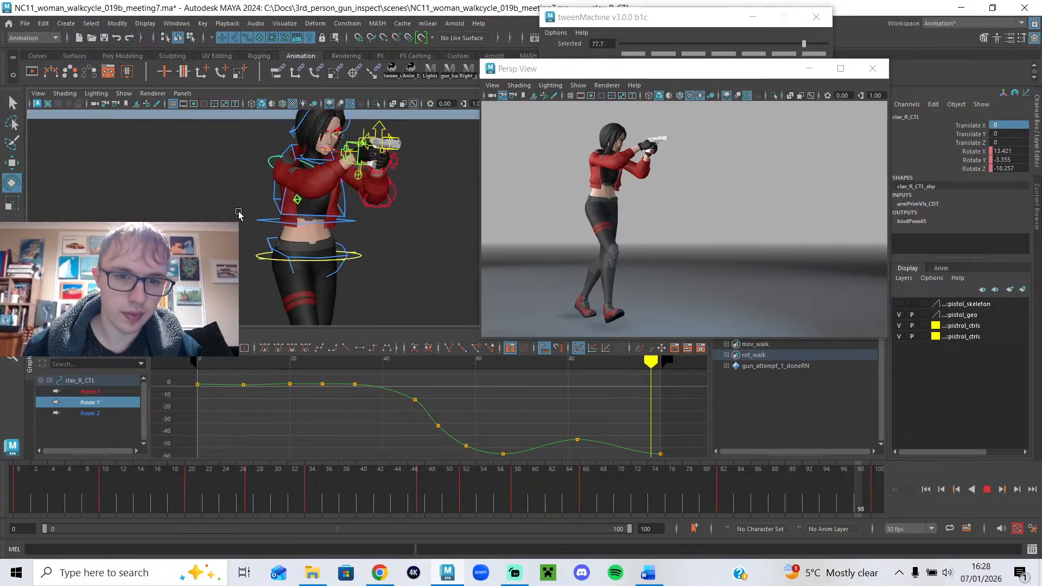
key(alt+1)
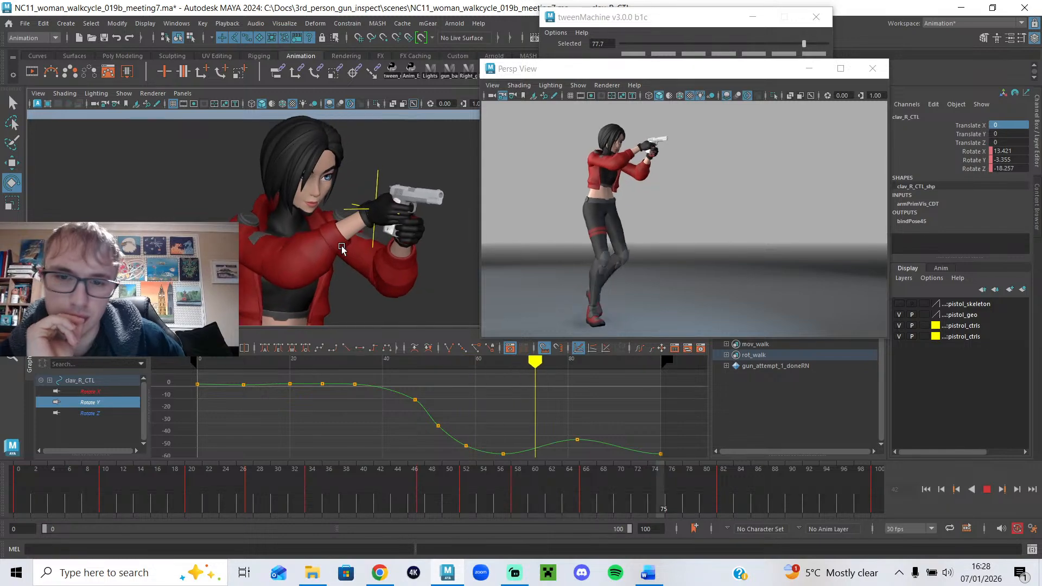
click(987, 490)
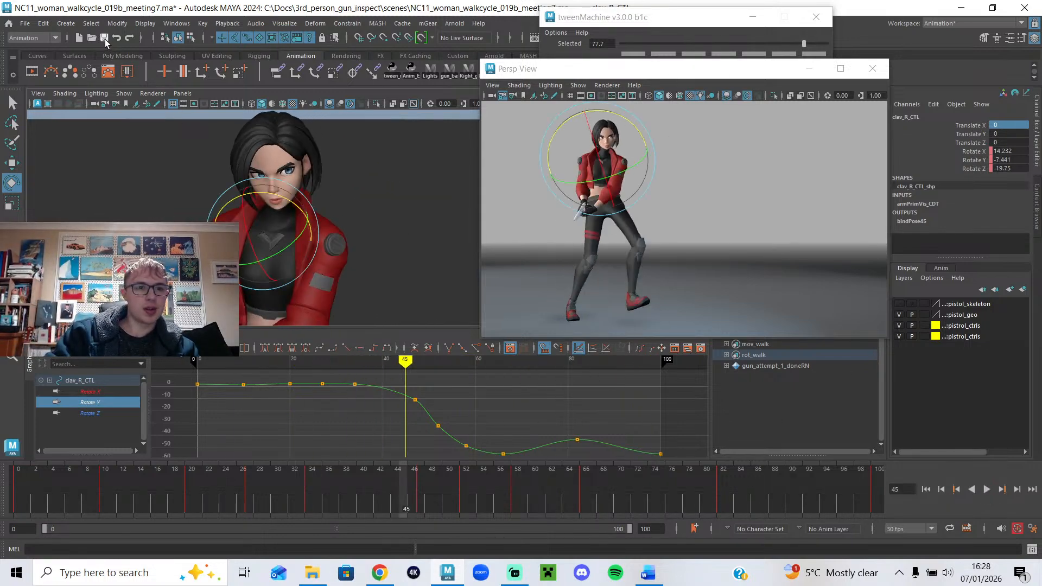
Save the scene as a new version named NC11_woman_walkcycle_020_meeting7.ma in the scenes folder.
click(25, 23)
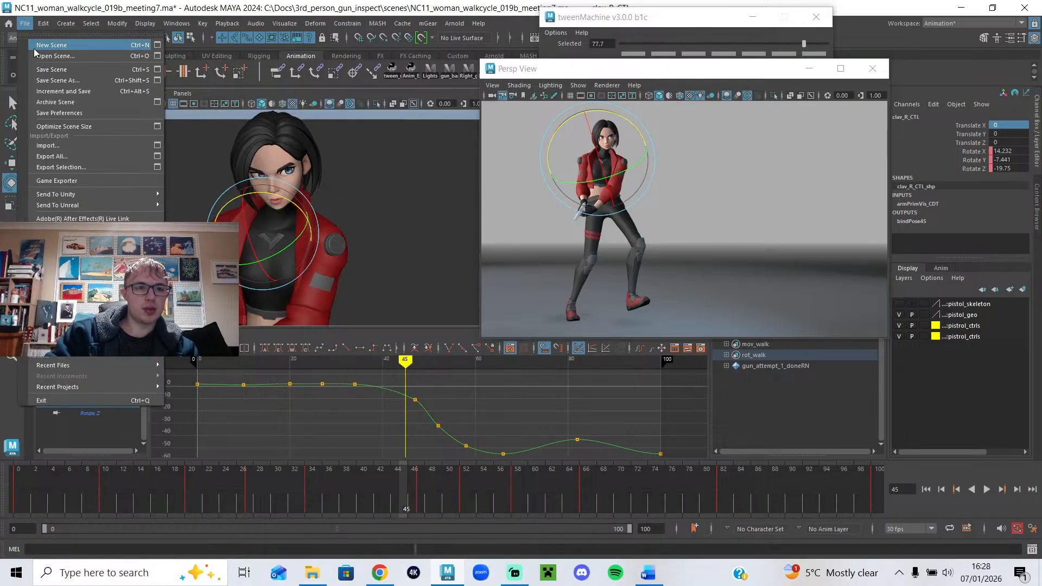
click(54, 80)
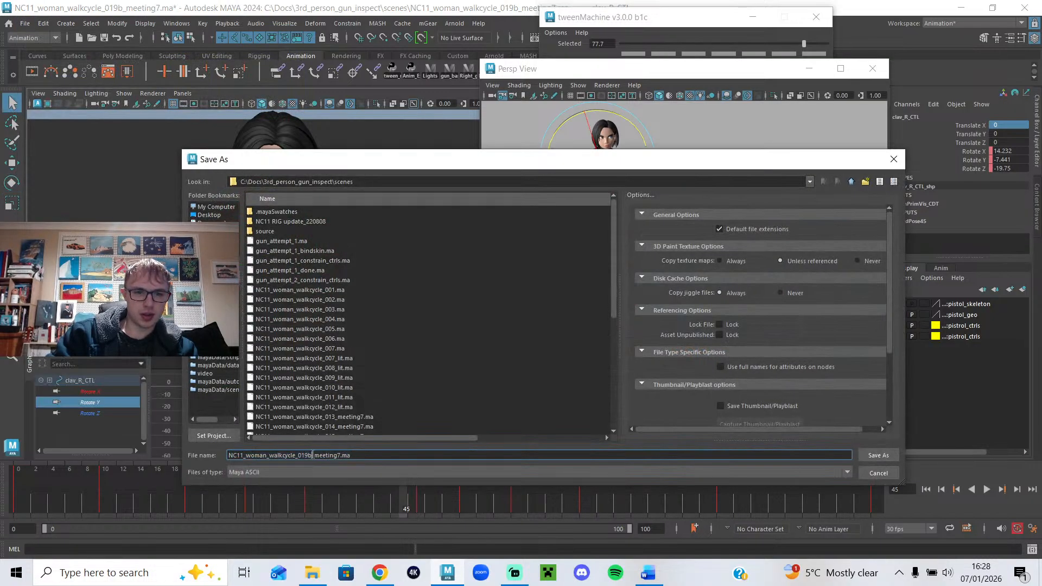
key(BackSpace)
key(BackSpace)
key(BackSpace)
text(20)
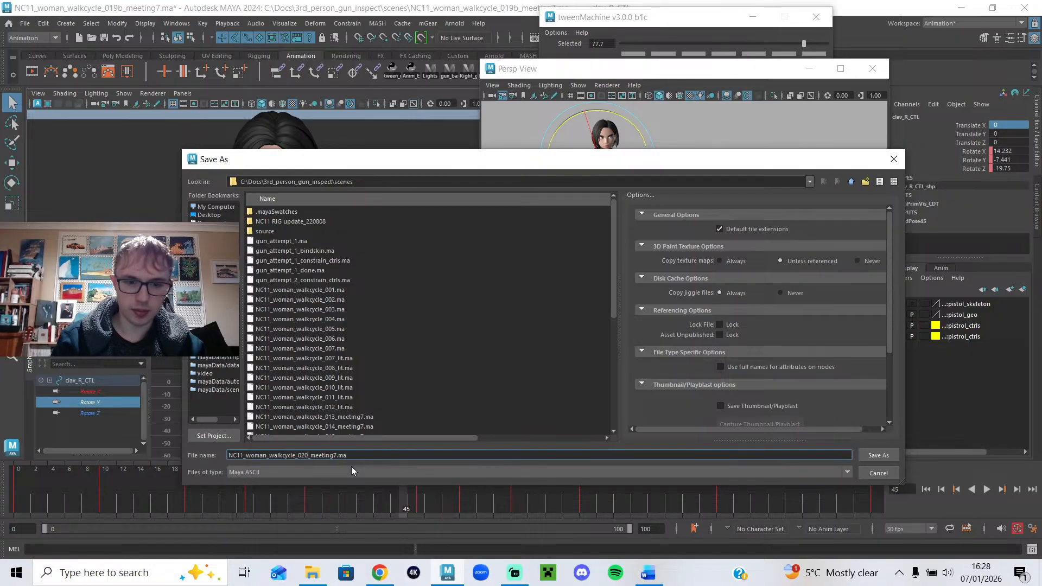
scroll(466, 374, down, 3)
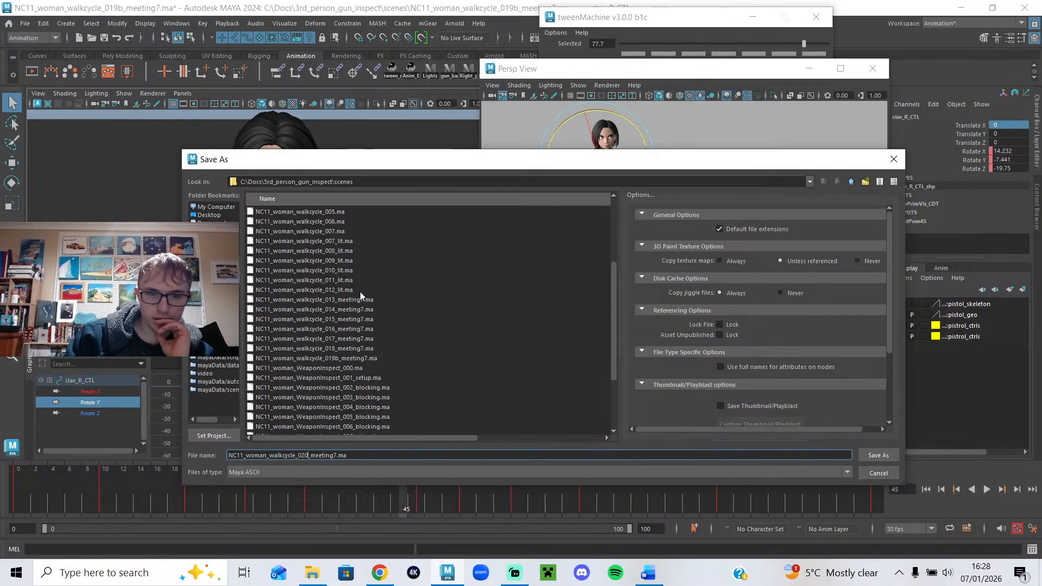
click(878, 456)
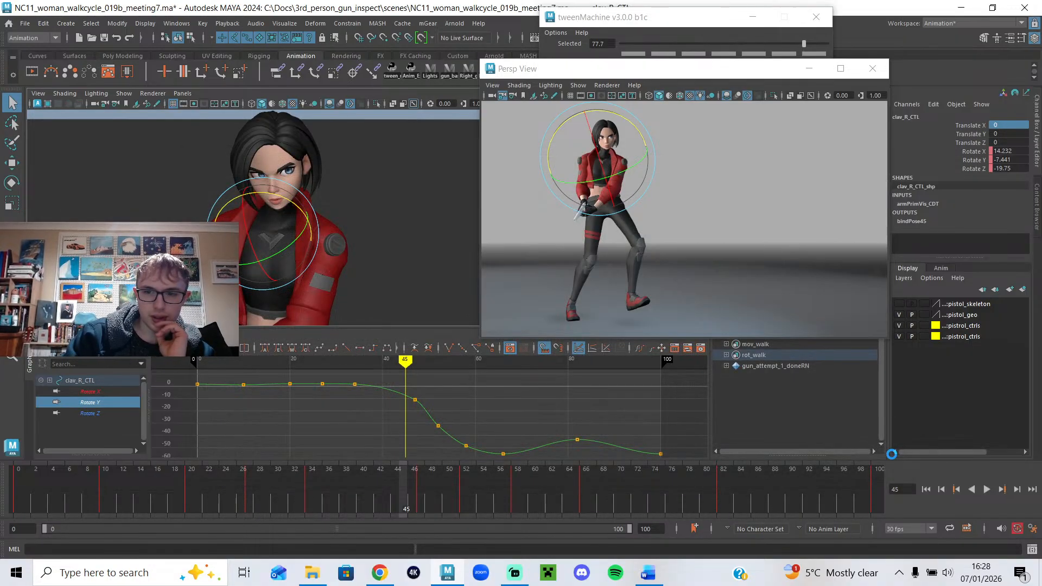
Switch to Streamlabs Desktop, enlarge the C920 webcam source and move it to the middle of the canvas.
click(514, 571)
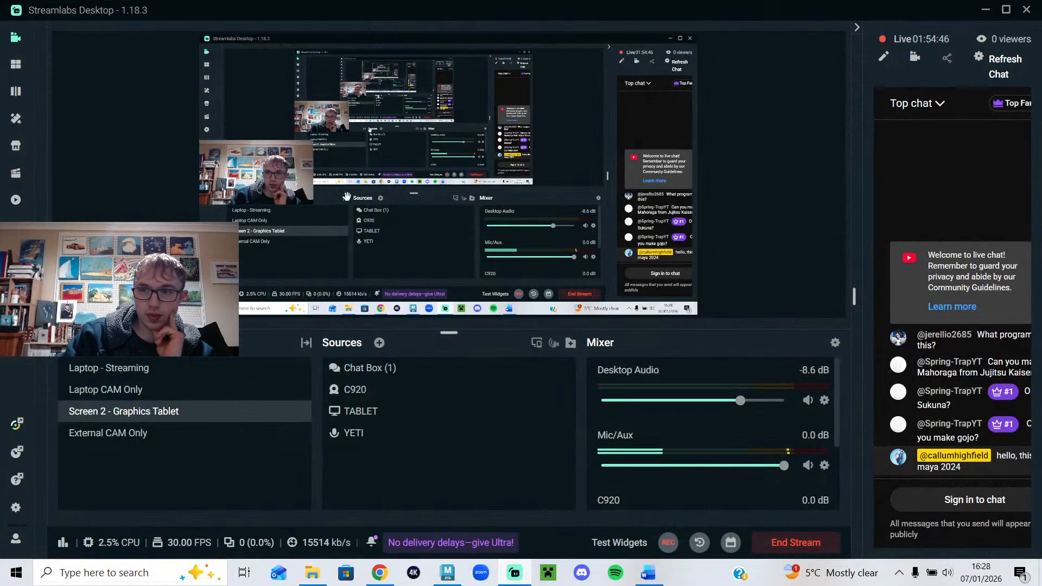
click(327, 174)
click(293, 183)
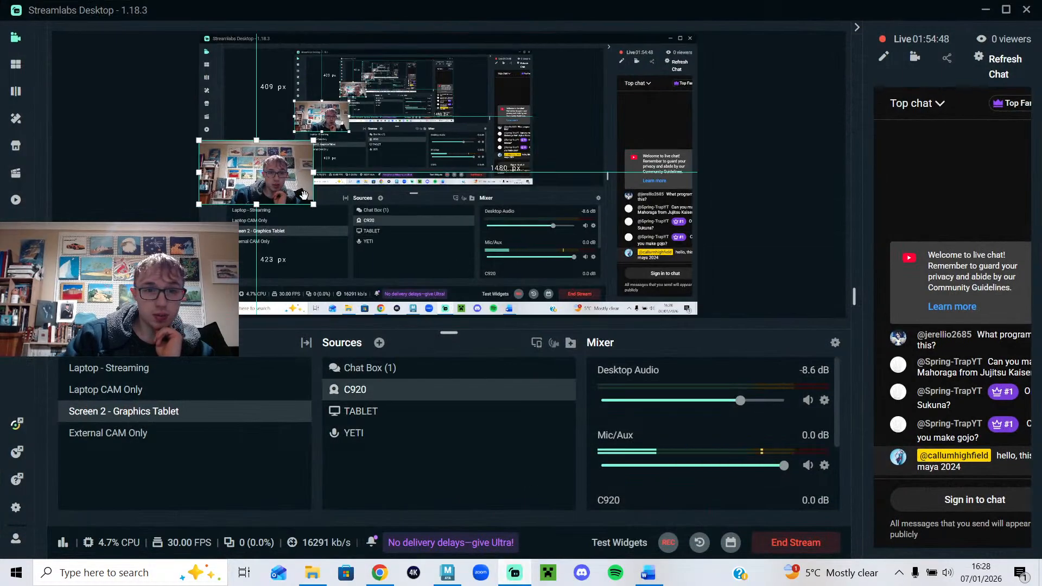
drag(314, 205, 441, 277)
drag(380, 239, 524, 199)
click(823, 170)
click(499, 196)
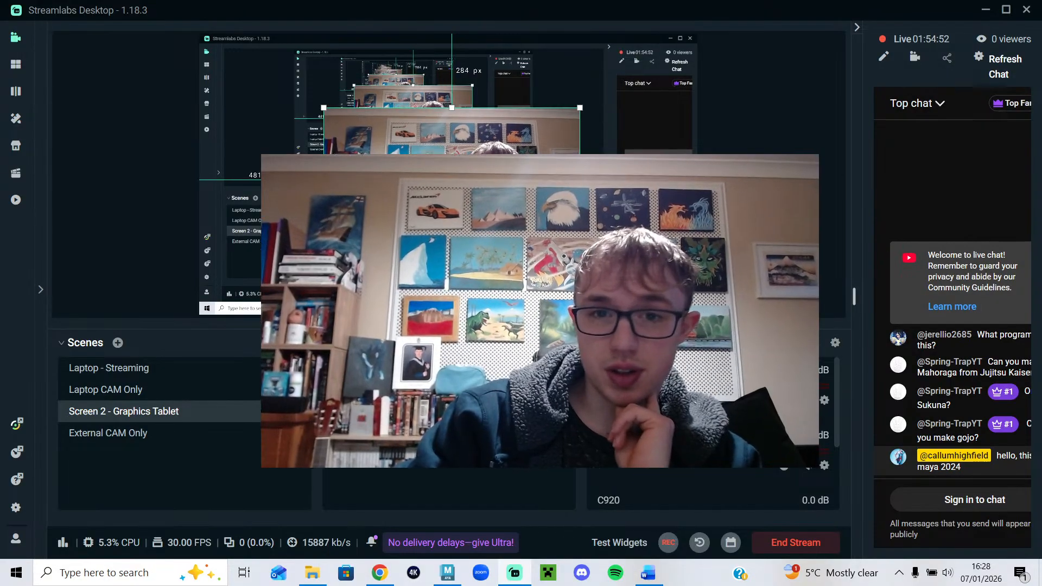